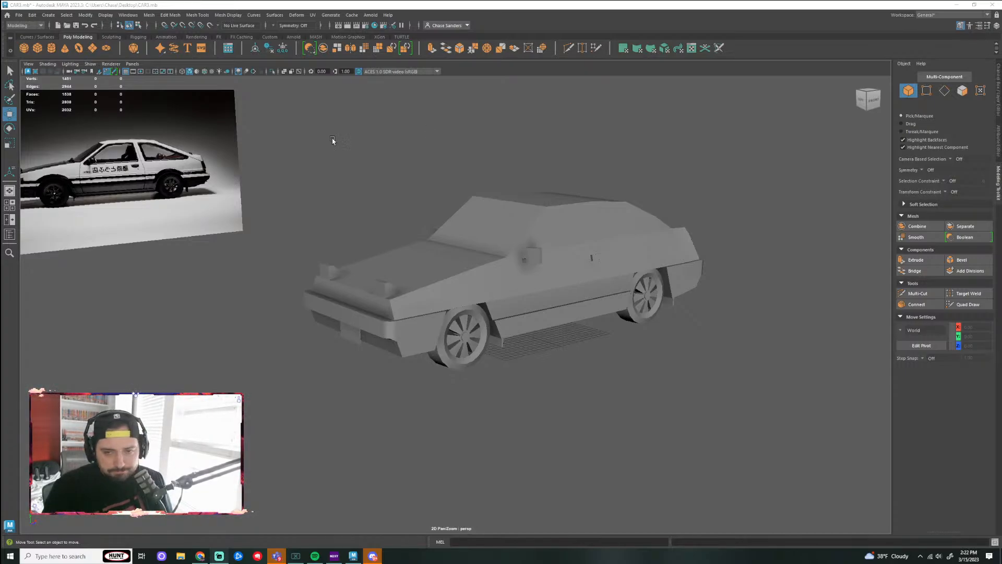
Step: Fit the main Maya window to one half of the screen and collapse the Modeling Toolkit
drag(604, 7, 1, 102)
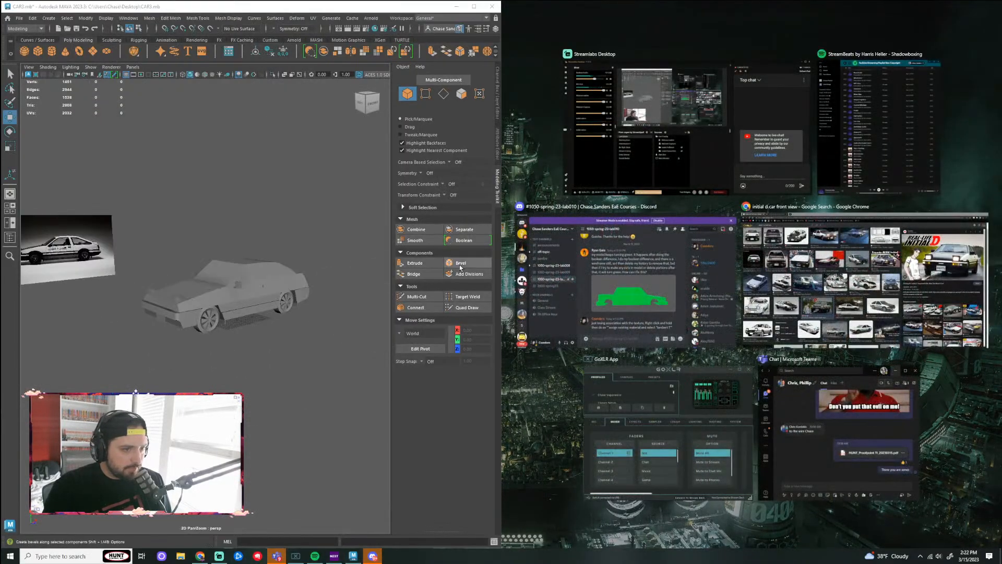
click(498, 194)
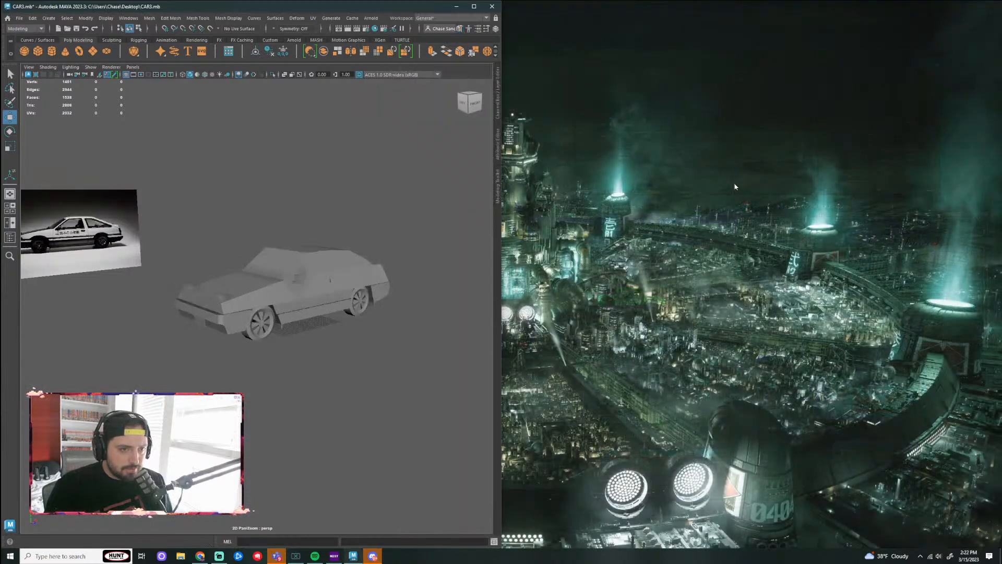
mouse_move(199, 561)
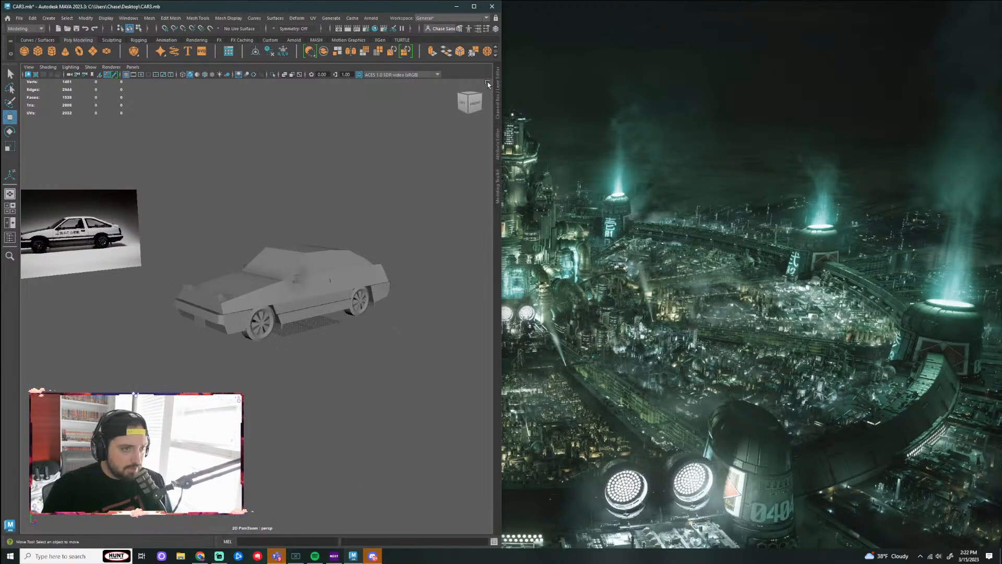
Step: Open the UV Editor, fit it to the free half of the screen and hide its UV Toolkit
click(314, 18)
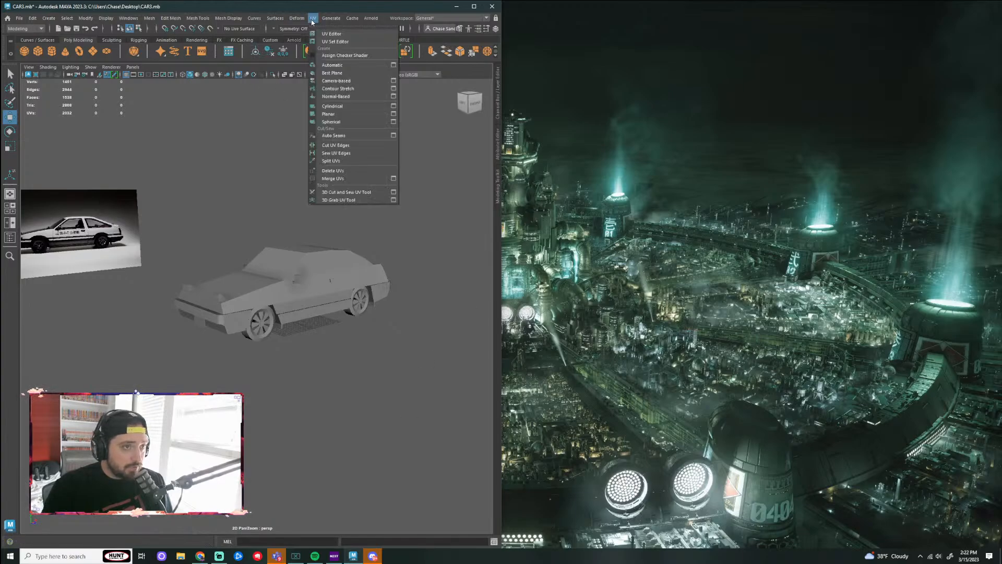
click(329, 31)
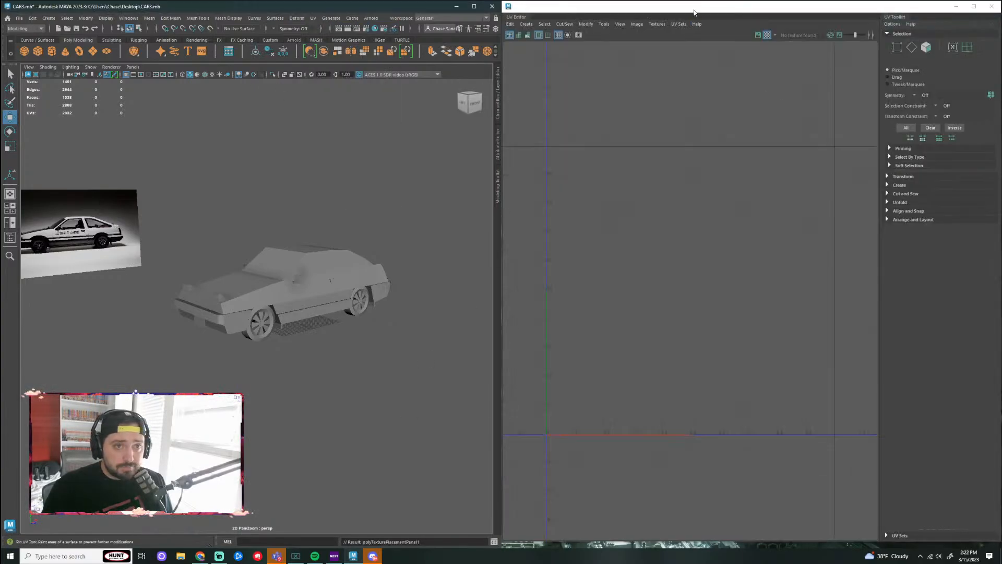
drag(694, 11, 1000, 96)
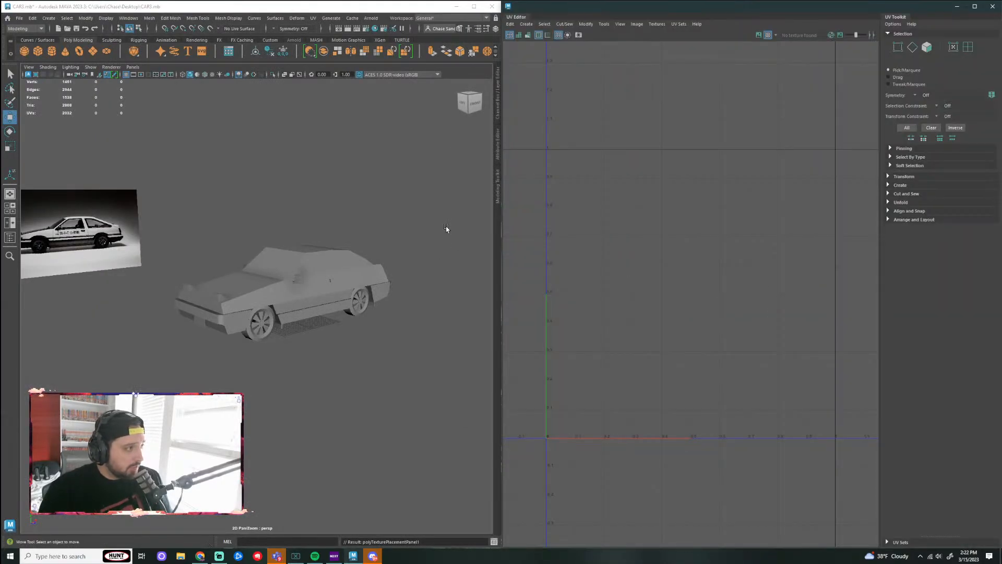
click(896, 17)
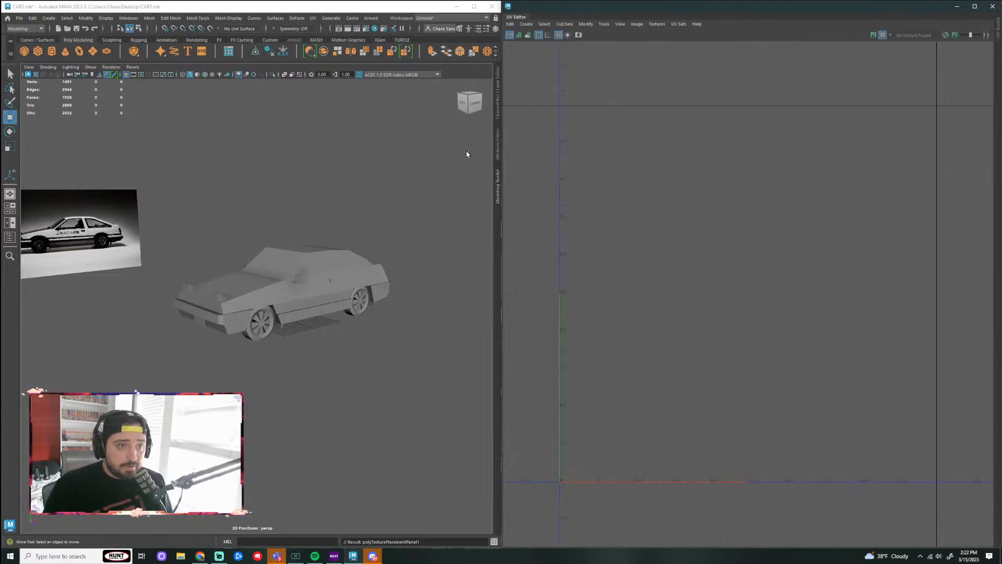
Step: Narrow the UV Editor window and widen the main Maya window until the two meet
drag(501, 243, 561, 255)
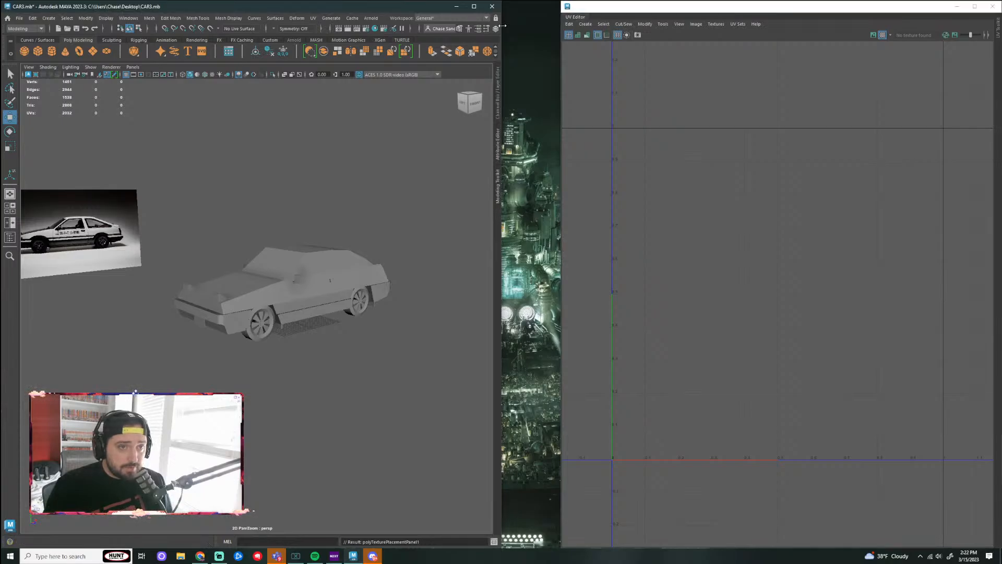
drag(502, 28, 561, 39)
click(711, 308)
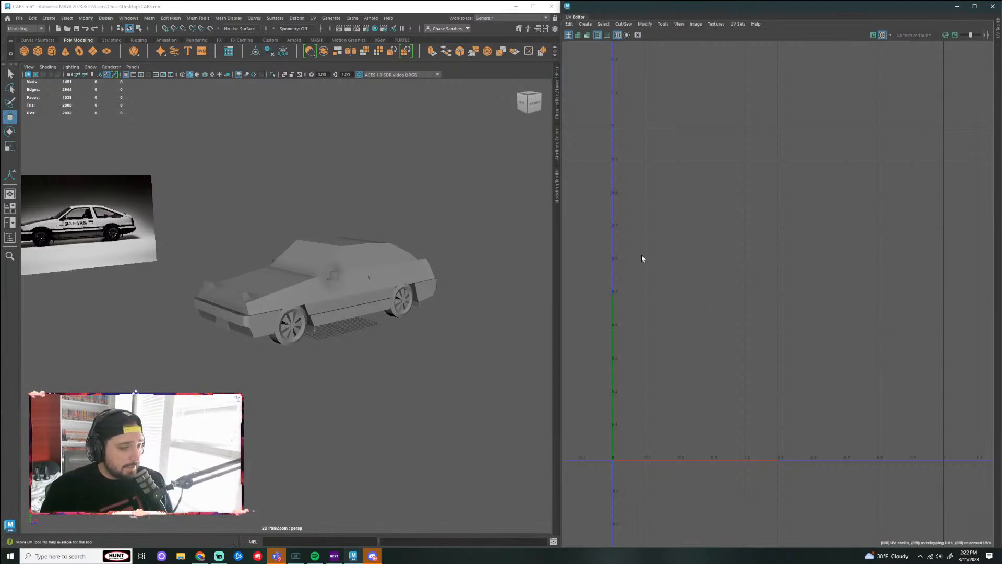
Step: Examine the car model in the perspective view from several angles and distances
scroll(362, 352, up, 5)
mouse_move(369, 373)
alt+mouse_down()
mouse_move(379, 394)
mouse_move(340, 344)
mouse_move(333, 352)
mouse_move(357, 363)
alt+mouse_up()
scroll(392, 393, down, 5)
scroll(367, 363, up, 3)
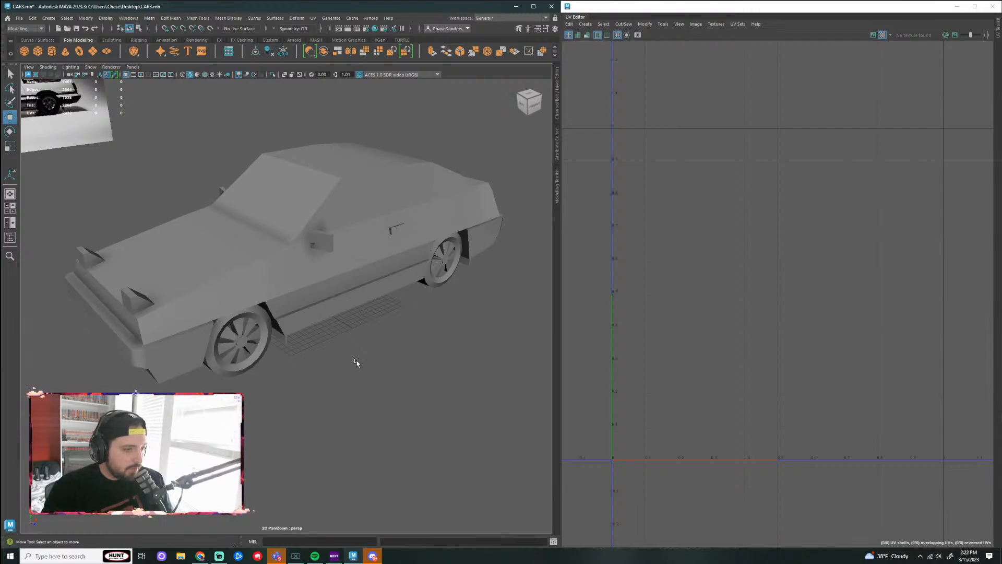
scroll(366, 357, down, 5)
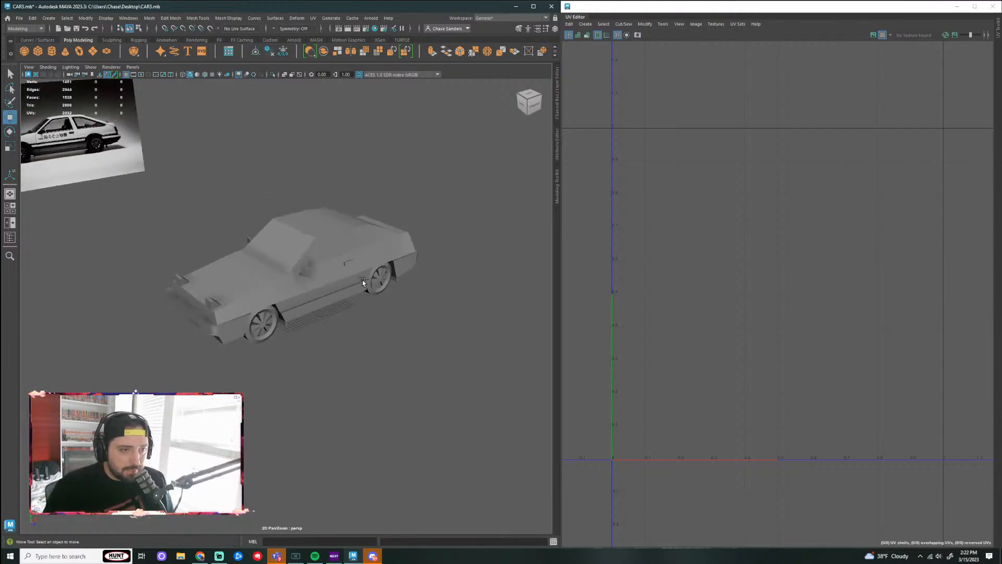
alt+drag(363, 280, 327, 313)
scroll(471, 309, up, 3)
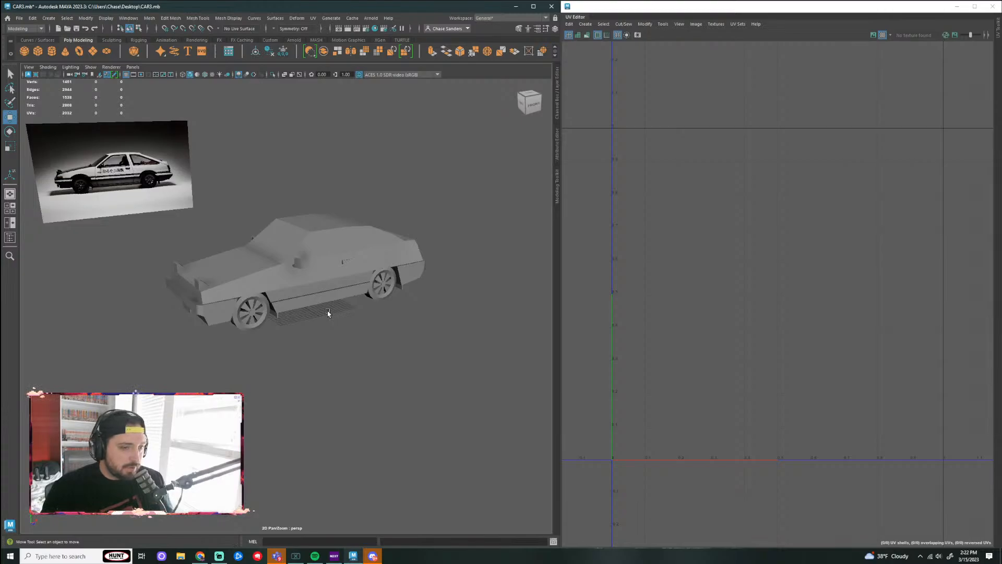
scroll(400, 232, up, 5)
alt+drag(359, 274, 383, 276)
scroll(368, 284, down, 4)
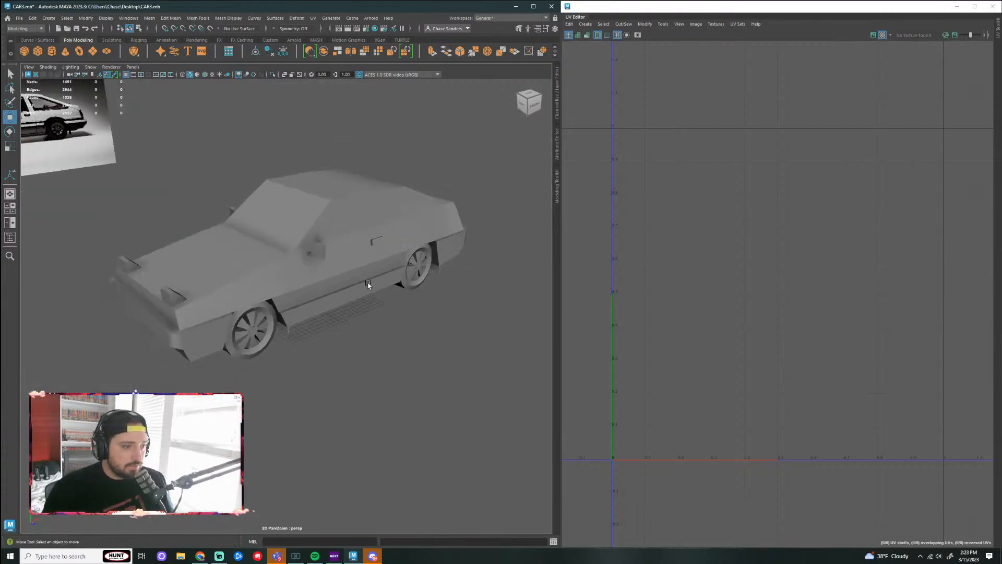
Step: Select the car body mesh and apply an Automatic UV projection to it
click(322, 278)
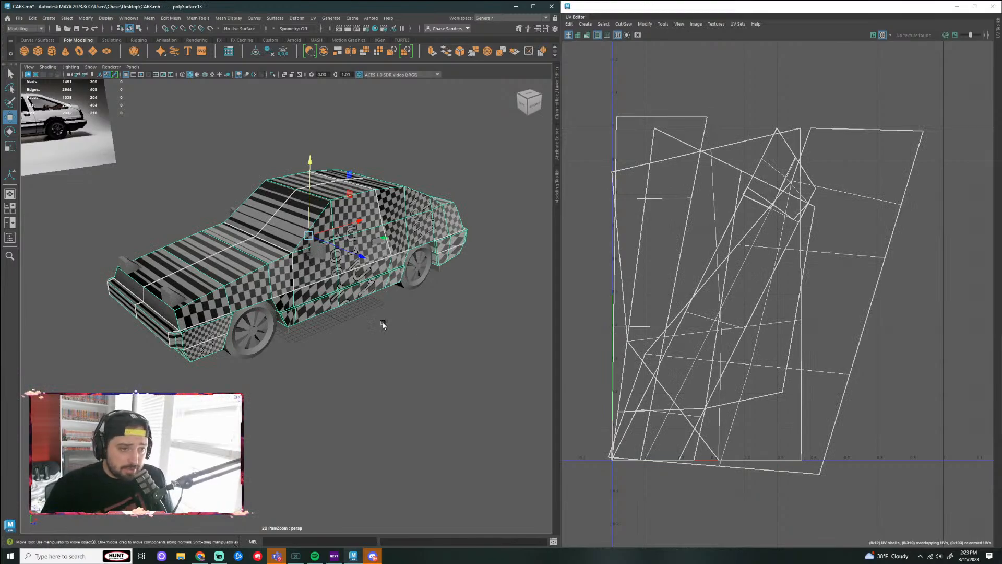
scroll(383, 324, up, 5)
scroll(489, 250, down, 6)
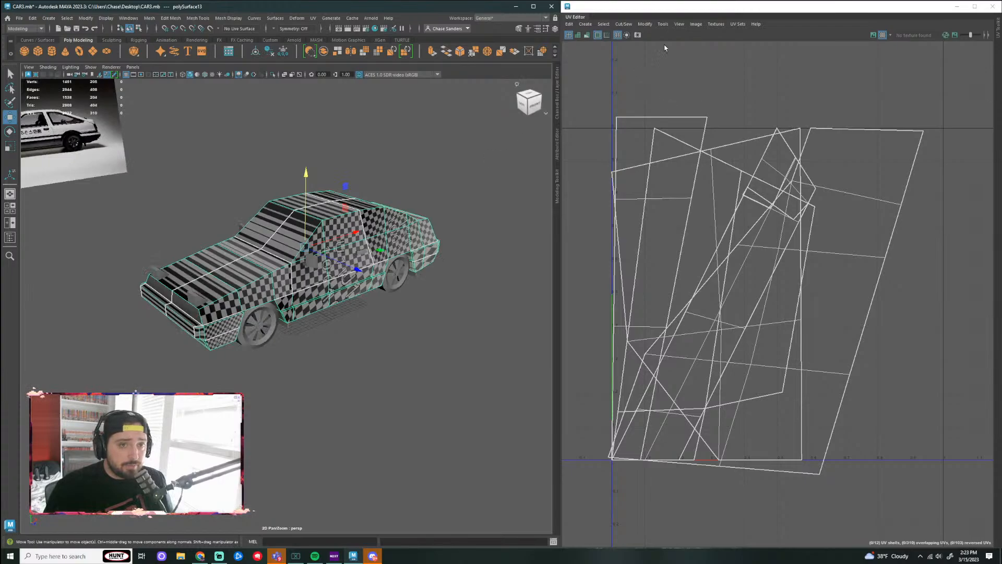
click(313, 18)
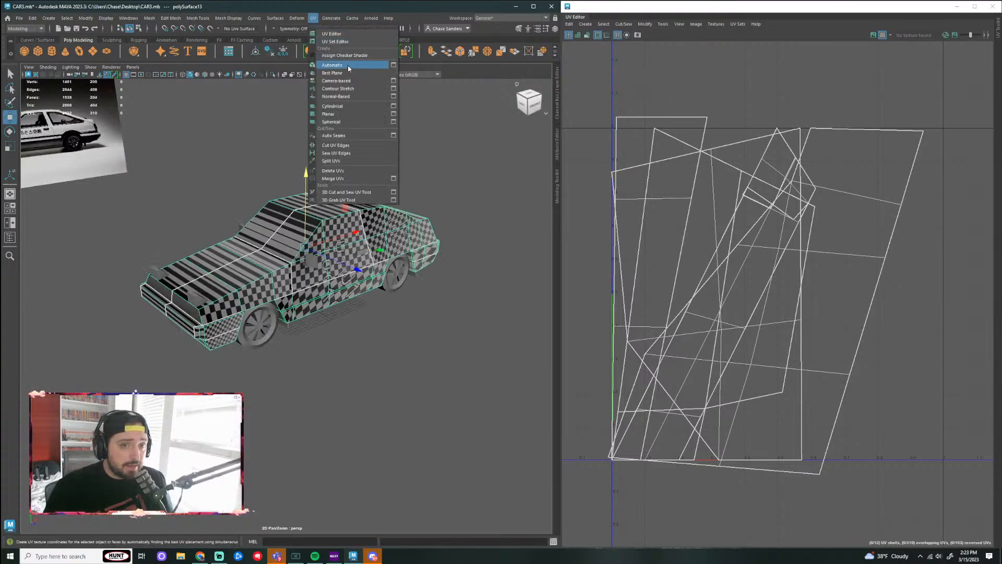
click(332, 65)
scroll(485, 330, up, 2)
scroll(840, 280, down, 2)
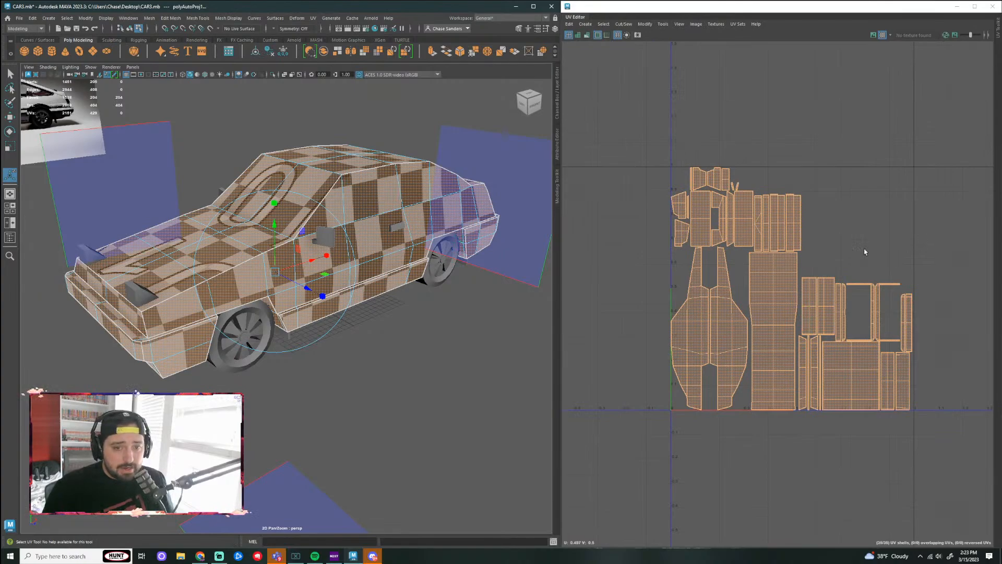
Step: Select all edges of the car body and sew its UV shells together
click(384, 322)
alt+drag(384, 322, 470, 313)
scroll(470, 224, up, 4)
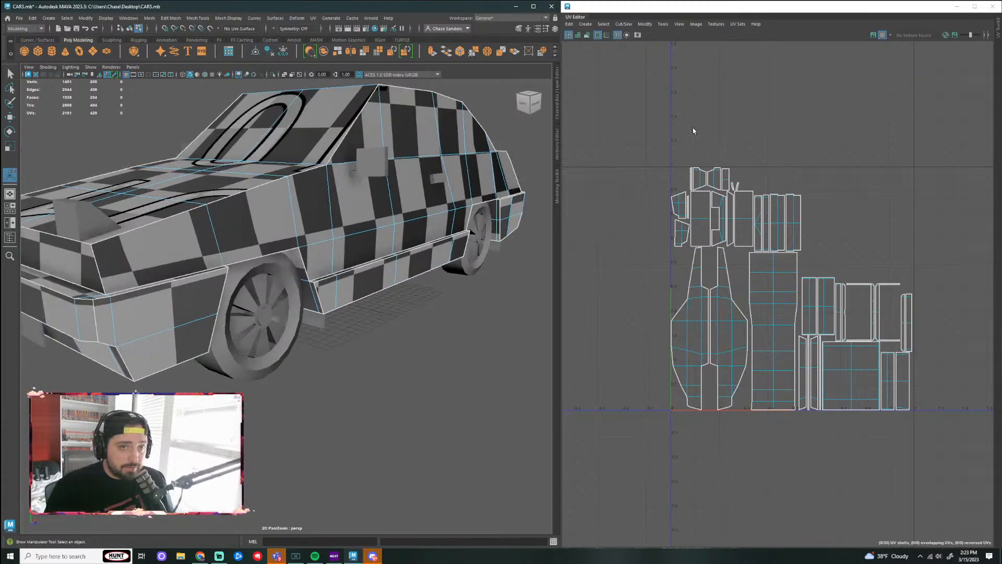
scroll(394, 213, down, 5)
right_drag(372, 208, 367, 189)
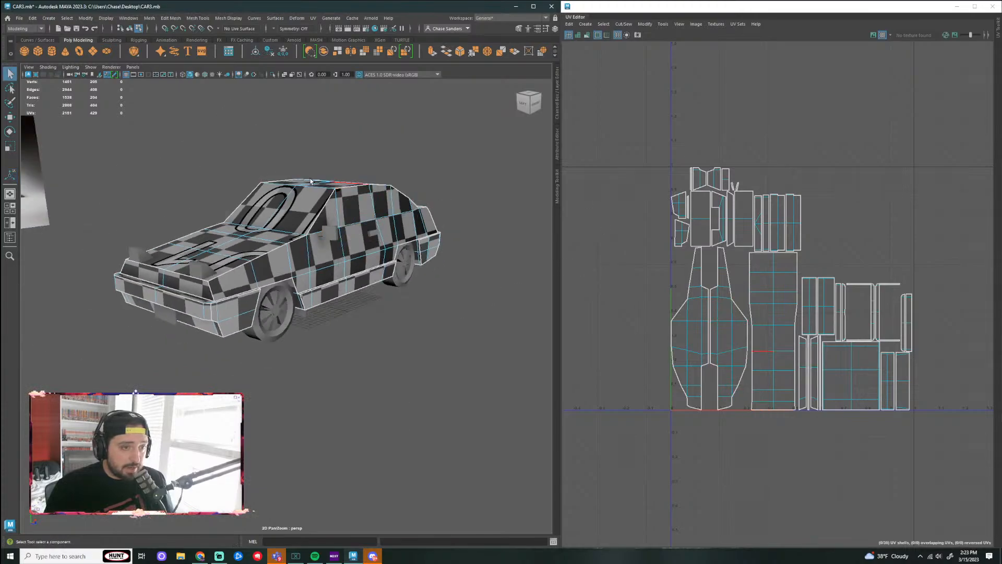
key(q)
drag(123, 148, 490, 403)
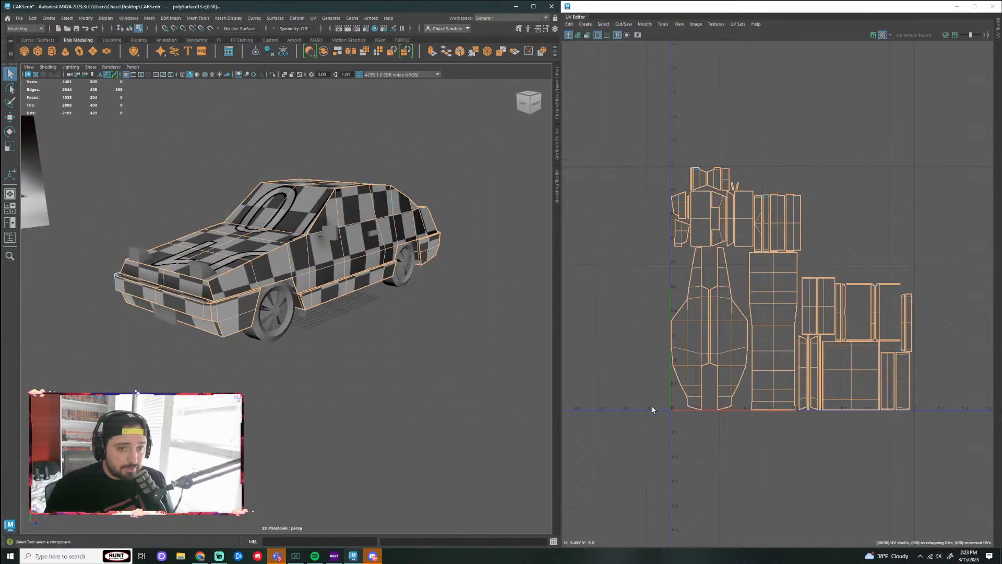
click(624, 24)
click(642, 70)
key(F8)
Step: Examine the checker pattern's distortion on the front, side and rear of the car body
scroll(481, 319, up, 6)
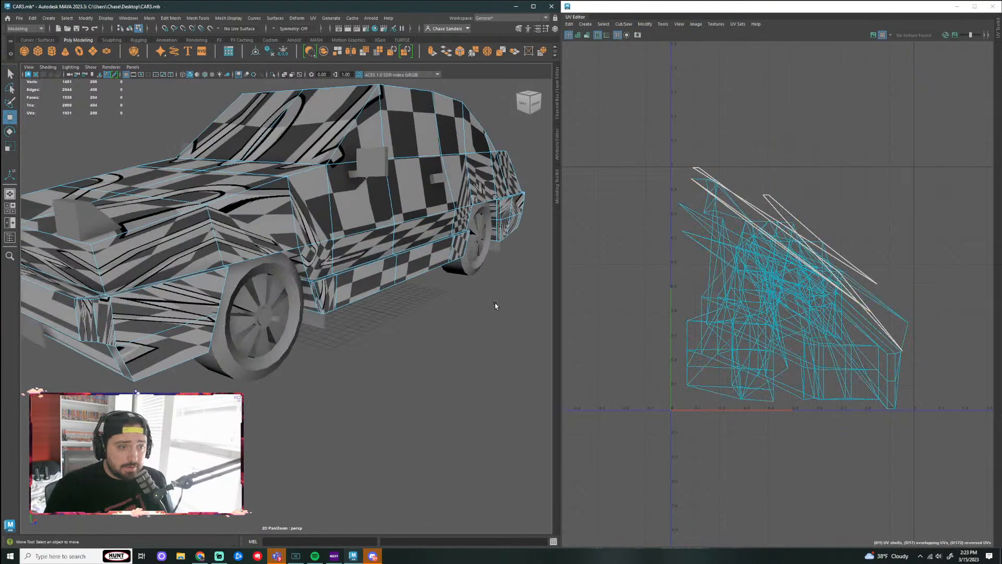
scroll(793, 288, down, 2)
scroll(402, 355, down, 6)
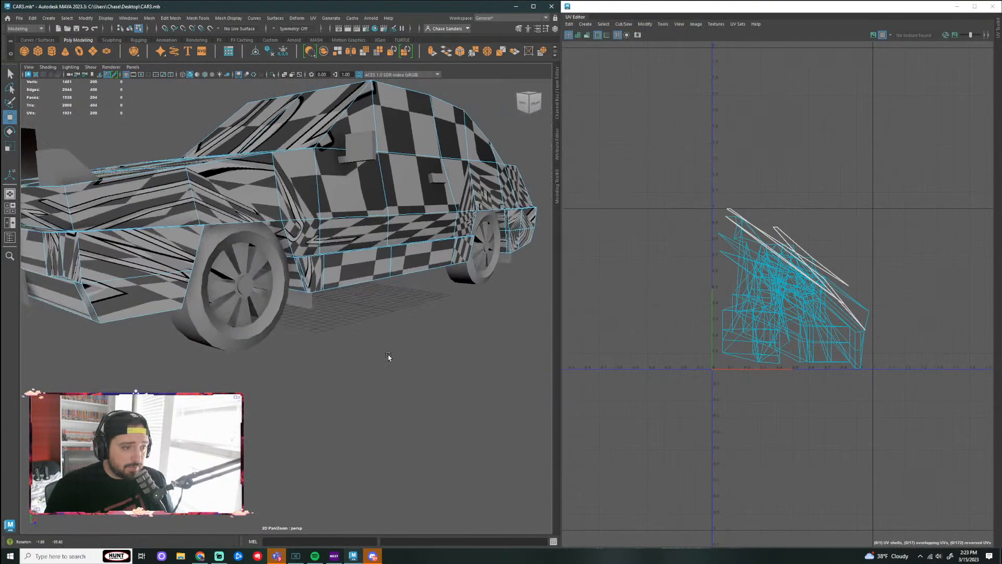
scroll(339, 286, up, 3)
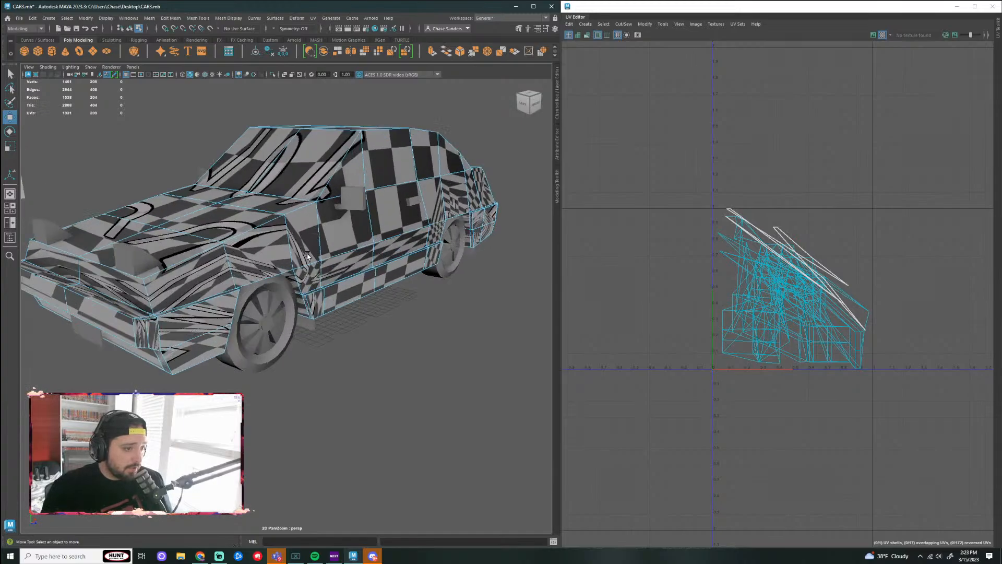
scroll(339, 286, down, 3)
alt+drag(339, 286, 327, 250)
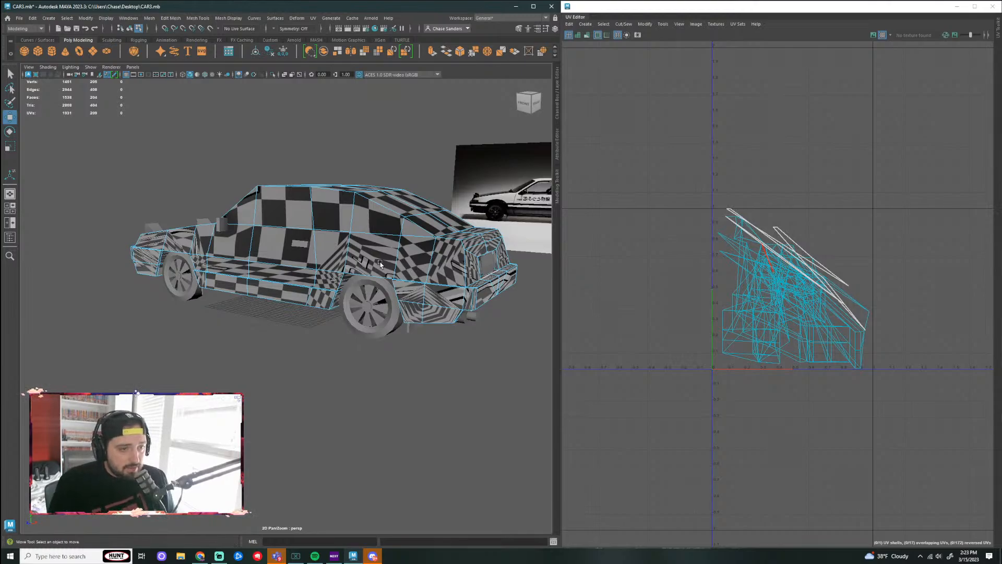
alt+drag(320, 211, 364, 213)
scroll(311, 272, up, 3)
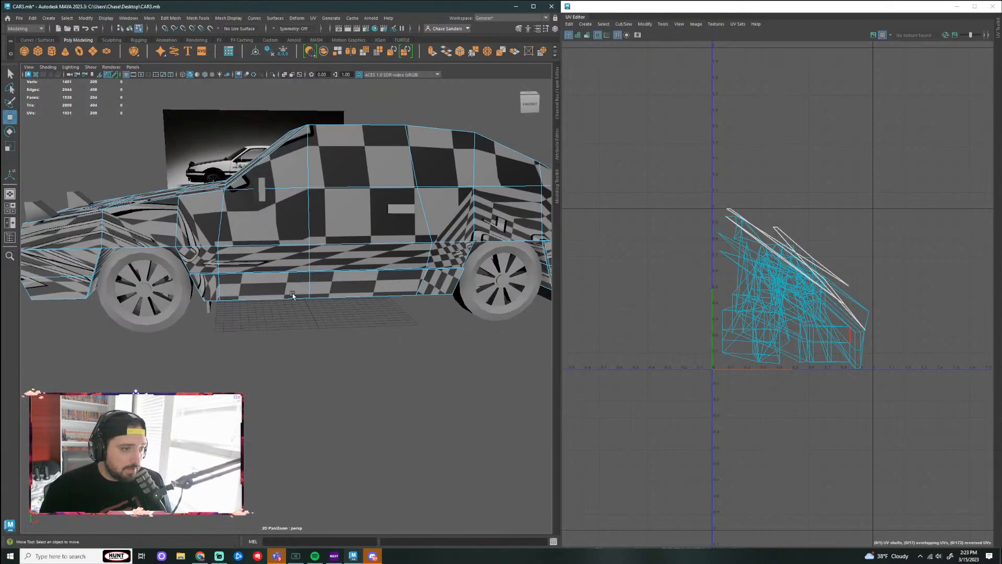
alt+drag(293, 295, 328, 304)
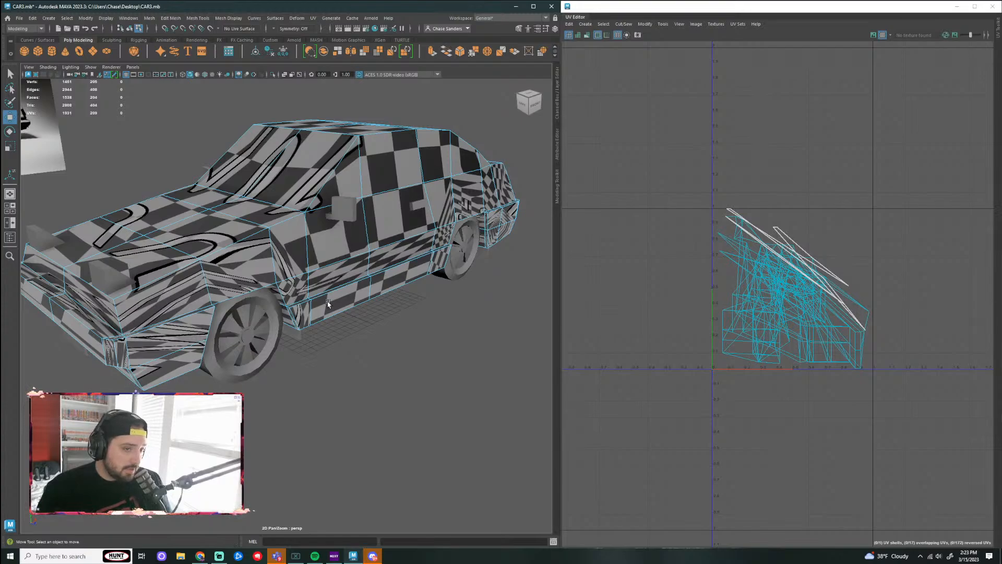
alt+drag(351, 347, 236, 282)
alt+drag(337, 349, 303, 281)
alt+drag(230, 306, 356, 335)
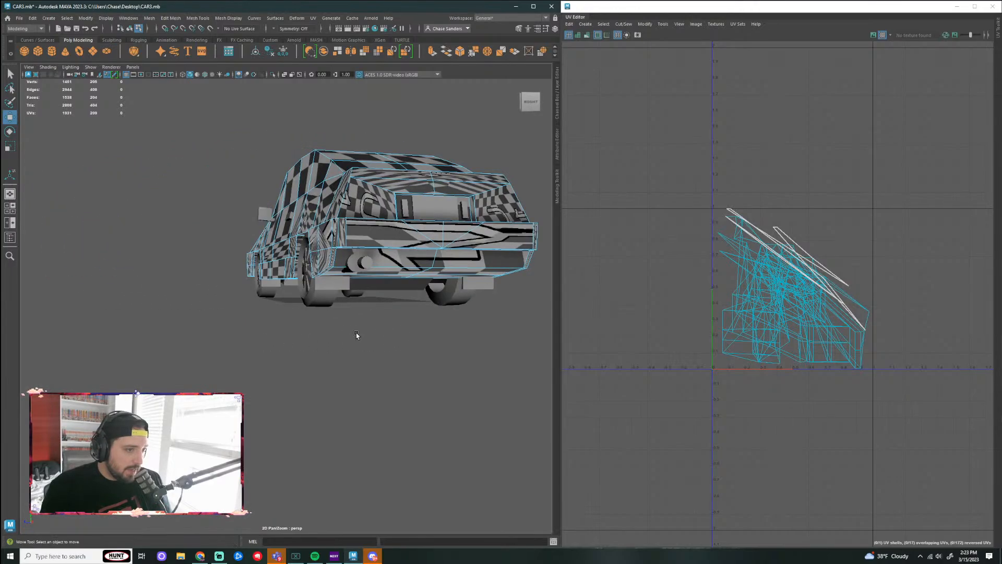
alt+drag(395, 244, 479, 312)
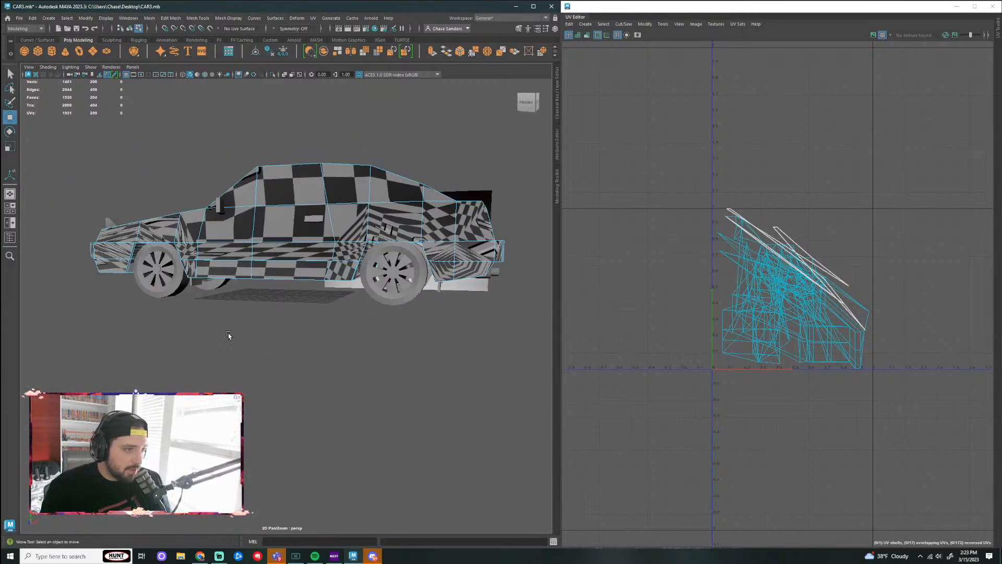
alt+drag(228, 336, 56, 233)
alt+drag(298, 350, 228, 329)
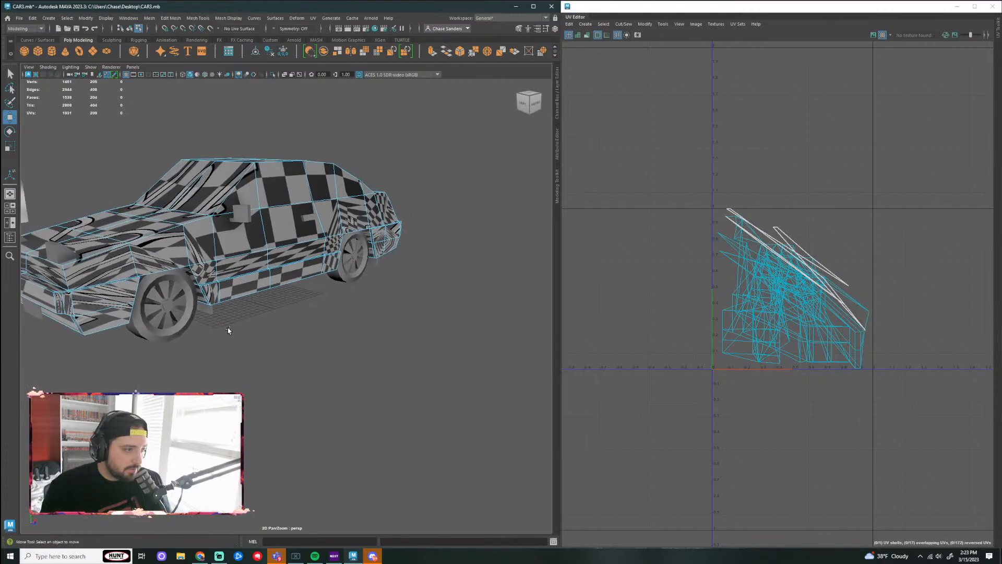
alt+drag(320, 308, 276, 312)
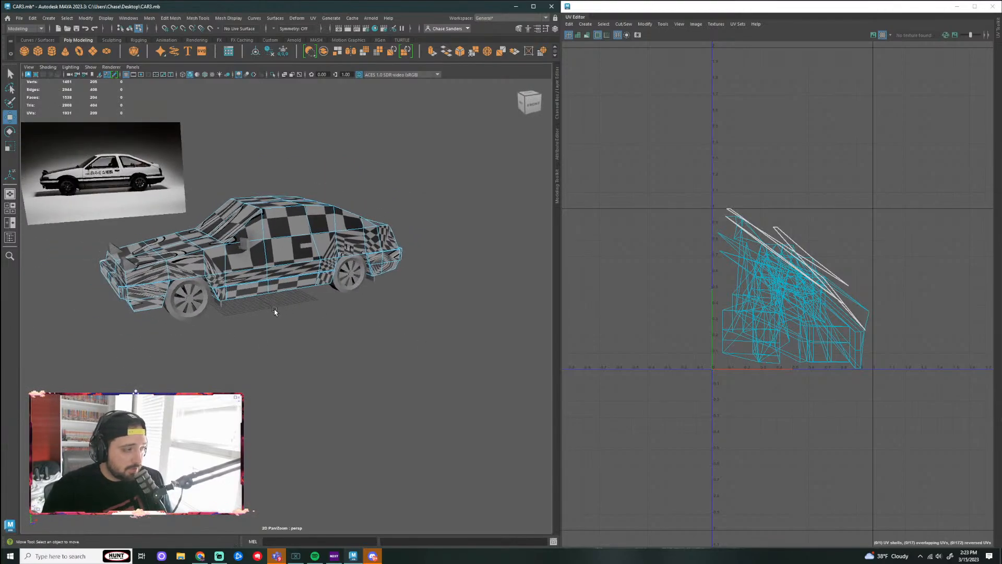
alt+drag(376, 265, 319, 209)
Step: Select seam edges on the car body along the windshield pillar, the hood's side and the front fender by the wheel arch
click(318, 209)
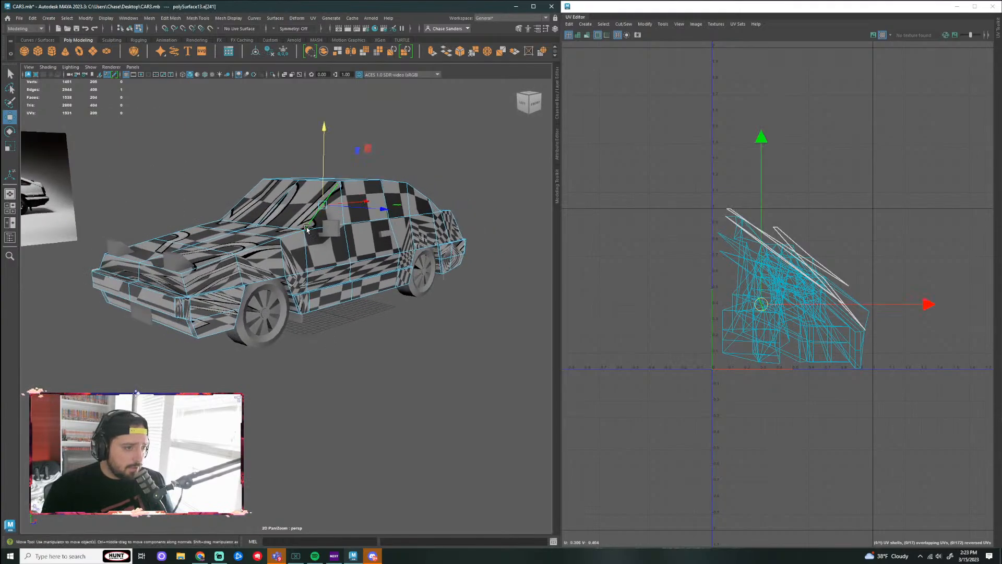
shift+click(195, 298)
scroll(195, 298, up, 8)
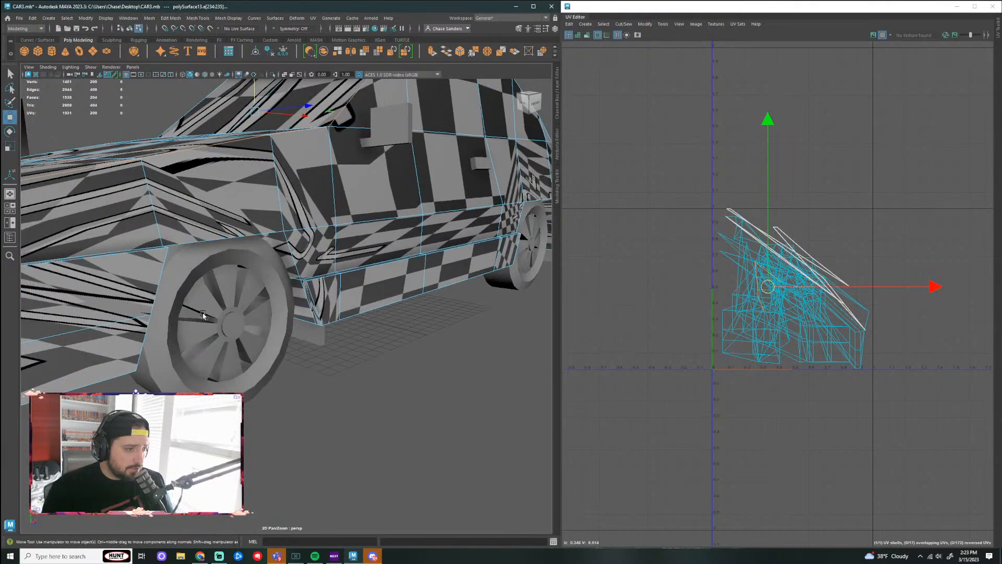
shift+click(192, 309)
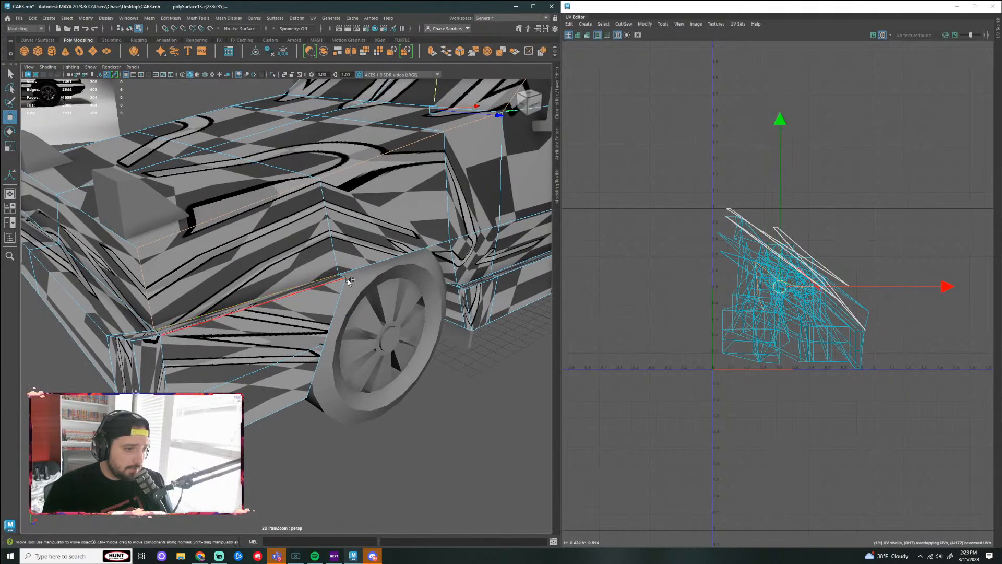
alt+drag(192, 309, 381, 239)
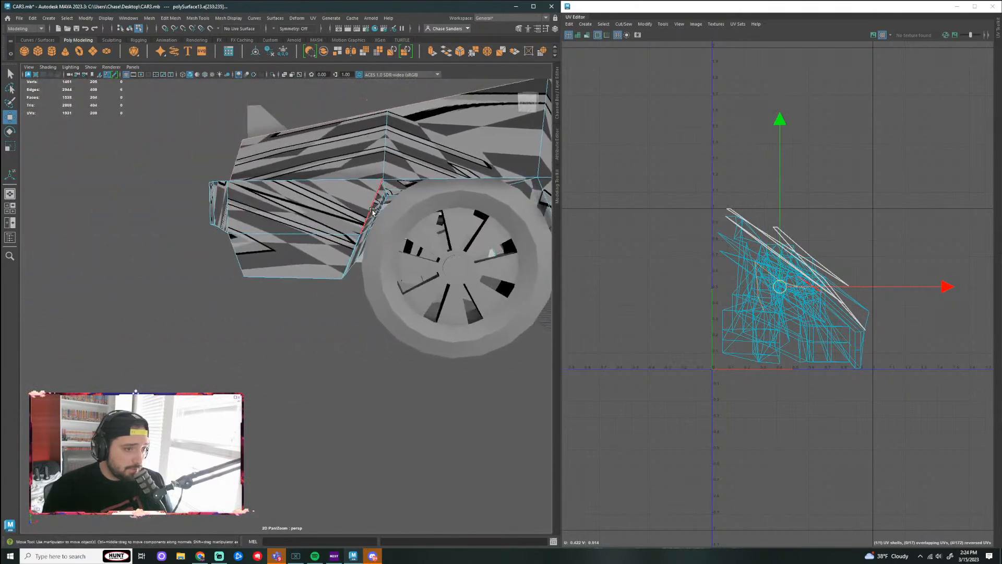
alt+drag(359, 207, 323, 246)
shift+click(322, 238)
Step: Hide the checker texture and add the edges above the front bumper and front wheel arch to the seam selection
click(880, 36)
shift+click(270, 255)
shift+click(271, 225)
shift+click(364, 276)
alt+right_drag(322, 245, 340, 204)
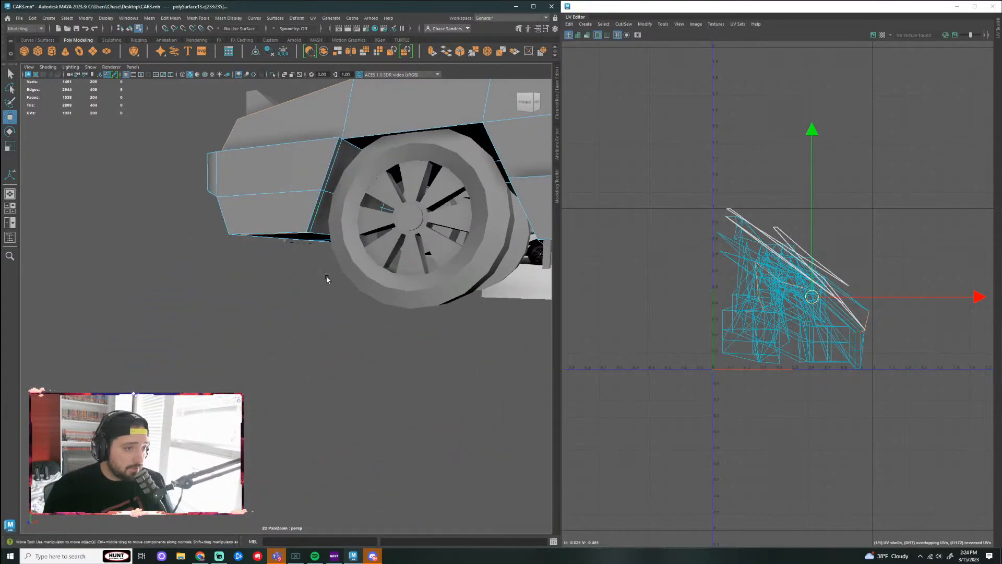
alt+drag(327, 279, 272, 274)
shift+click(226, 270)
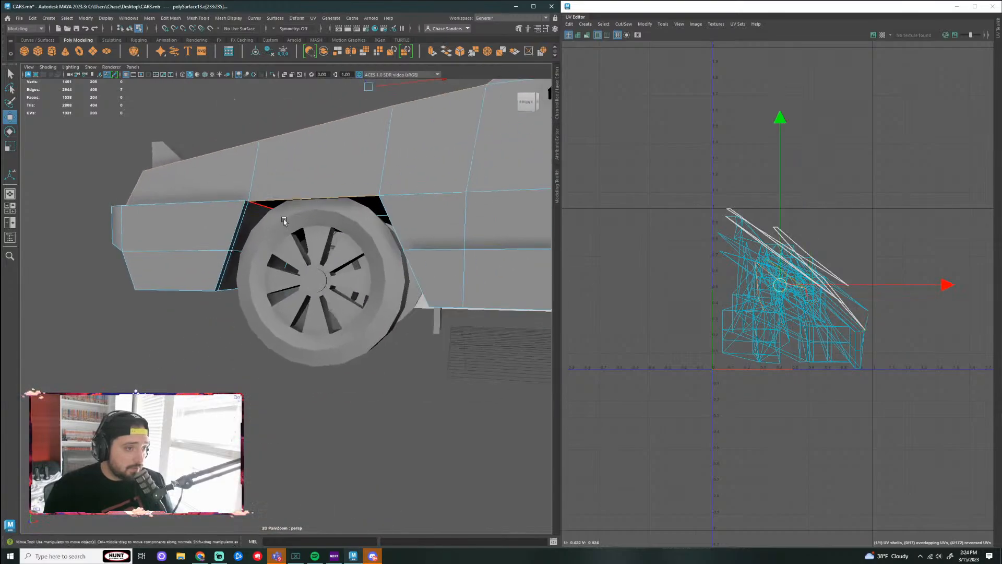
Step: Extend the seam selection down the rear edge of the front wheel arch and along the lower door line
alt+drag(284, 220, 256, 288)
shift+click(325, 295)
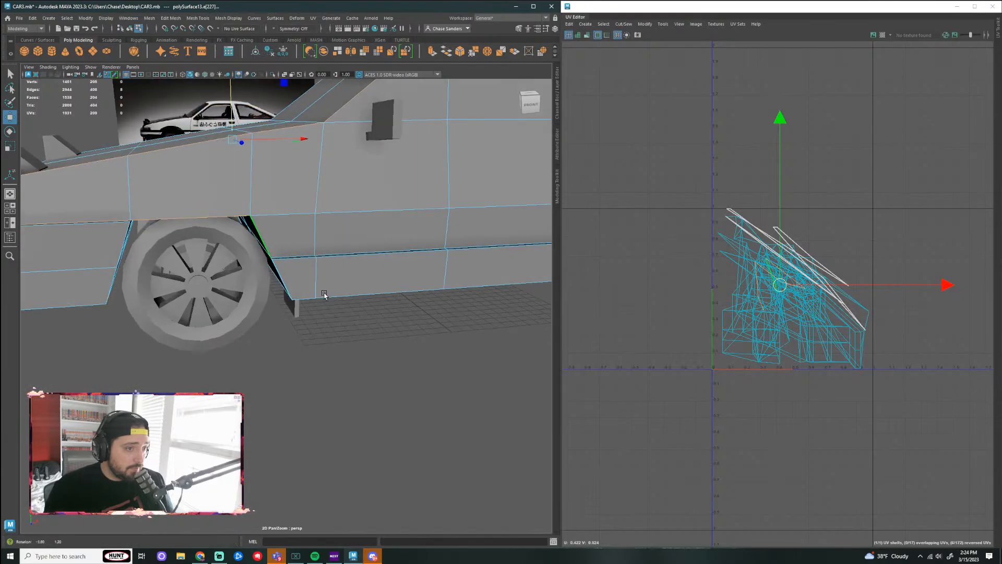
scroll(325, 294, up, 2)
alt+drag(324, 291, 307, 268)
shift+click(291, 245)
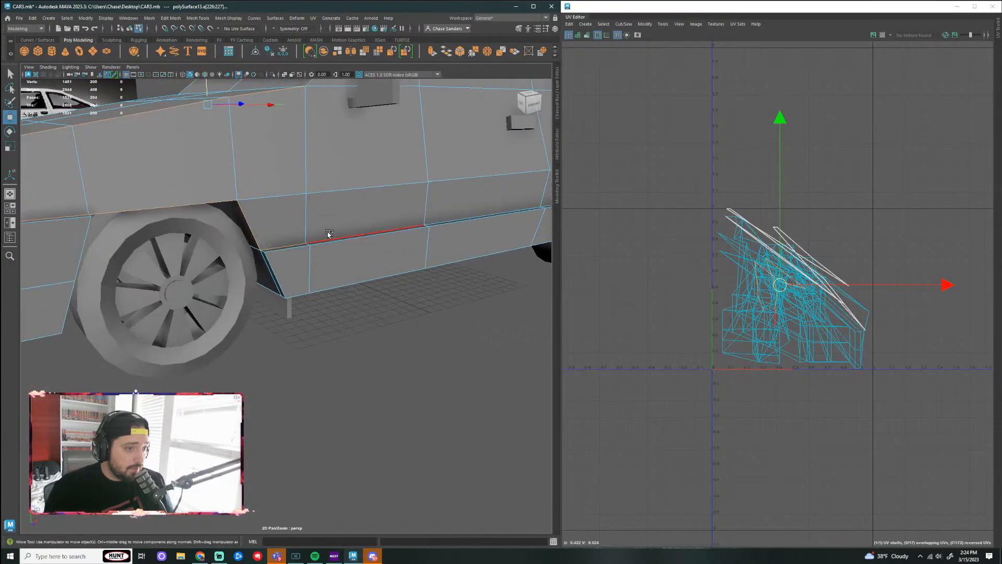
shift+click(329, 234)
alt+drag(329, 234, 311, 256)
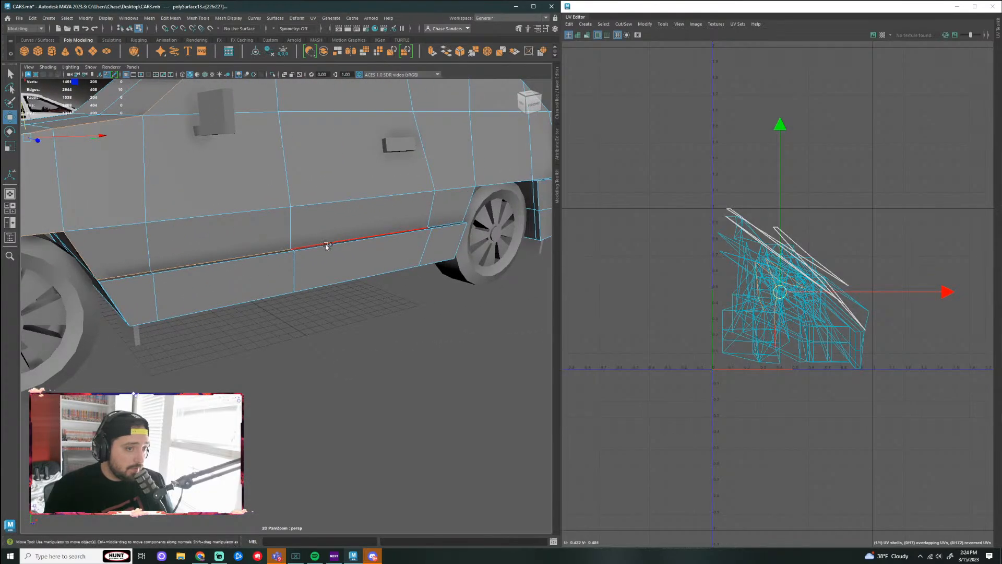
alt+drag(381, 231, 334, 239)
shift+click(374, 238)
alt+middle_drag(417, 240, 245, 252)
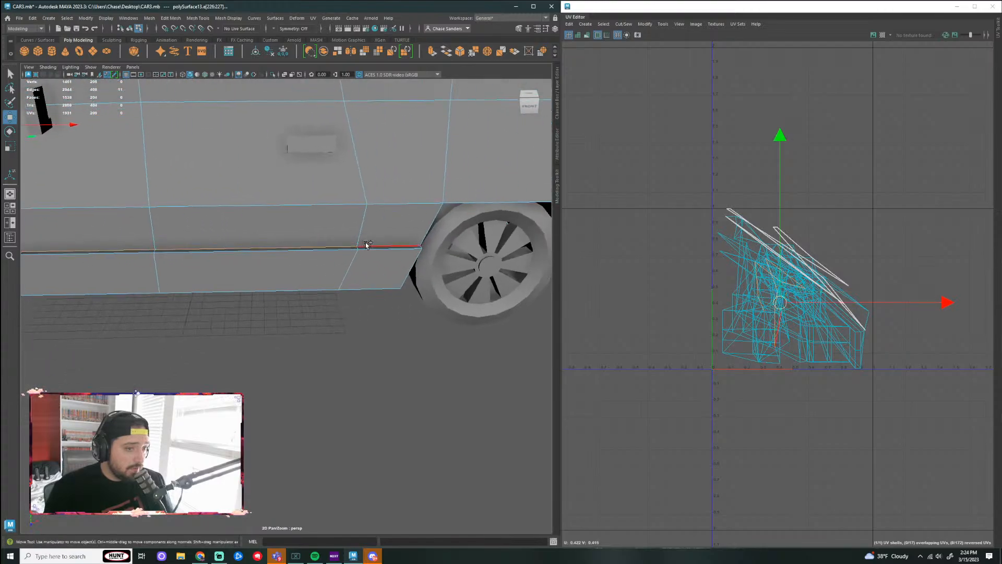
Step: Extend the seam selection over the rear wheel arch and along the rear quarter panel to the bumper corner
scroll(367, 244, down, 3)
alt+drag(214, 309, 368, 312)
shift+click(356, 288)
shift+click(387, 306)
shift+click(396, 299)
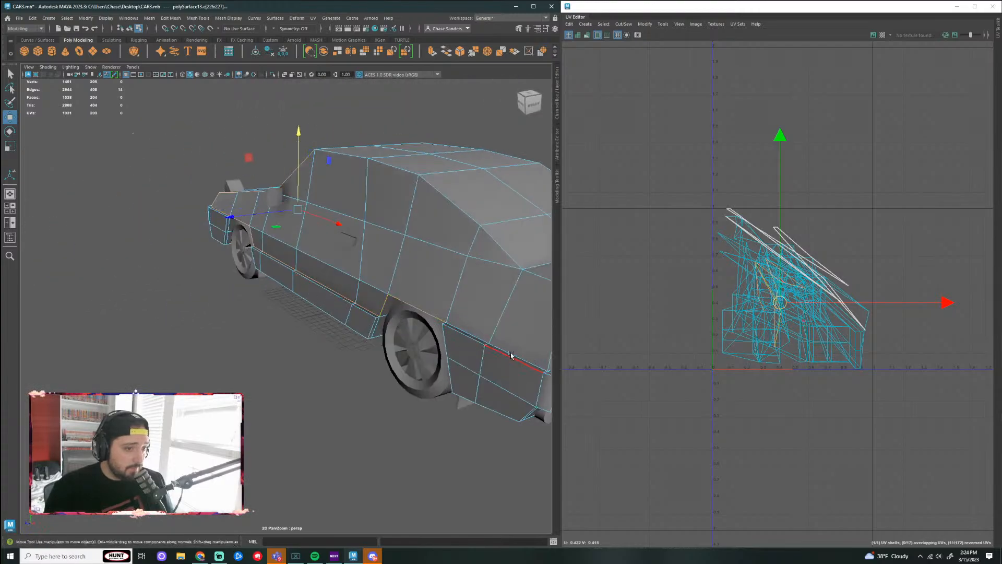
scroll(307, 302, up, 2)
alt+drag(512, 355, 370, 304)
shift+click(307, 302)
shift+click(358, 330)
Step: Add the rear corner, the trunk's side and the roofline edges to close the seam around the car's side
scroll(358, 331, down, 3)
shift+click(364, 306)
shift+click(368, 261)
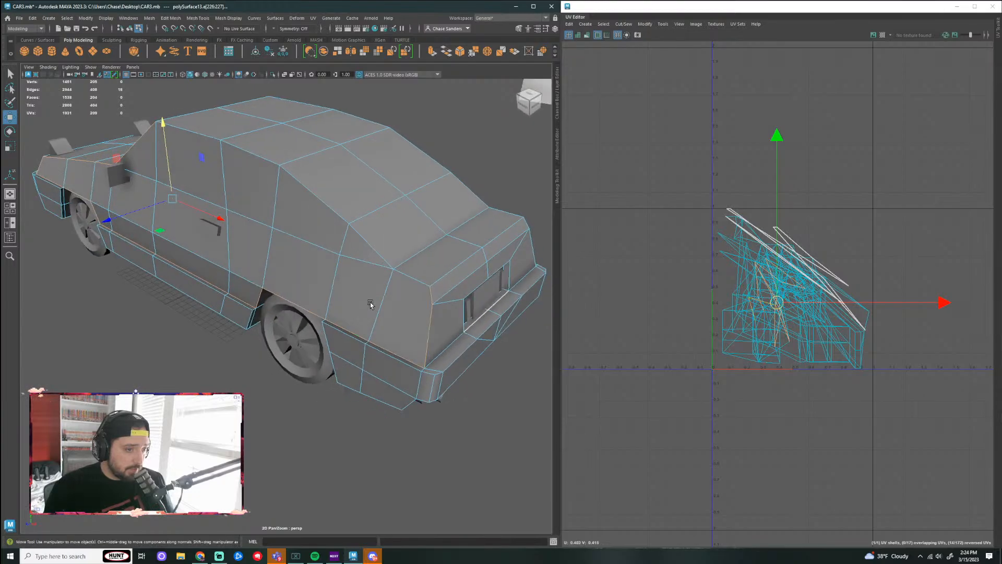
shift+click(405, 273)
shift+click(201, 138)
Step: Cut the UVs along the selected seam edges around the car's side
scroll(242, 288, down, 3)
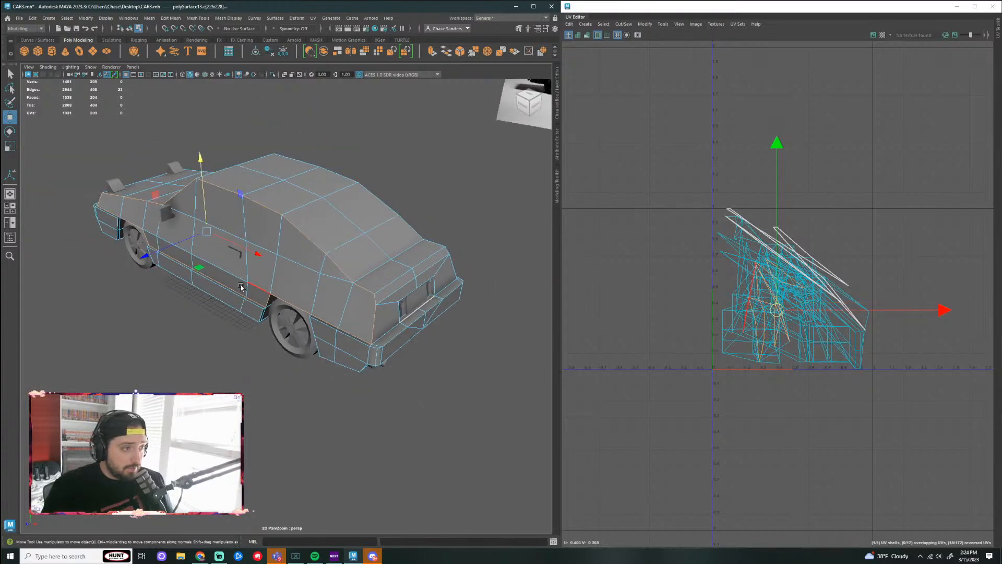
alt+drag(242, 289, 289, 287)
scroll(295, 344, down, 3)
alt+drag(298, 369, 269, 334)
scroll(269, 335, up, 3)
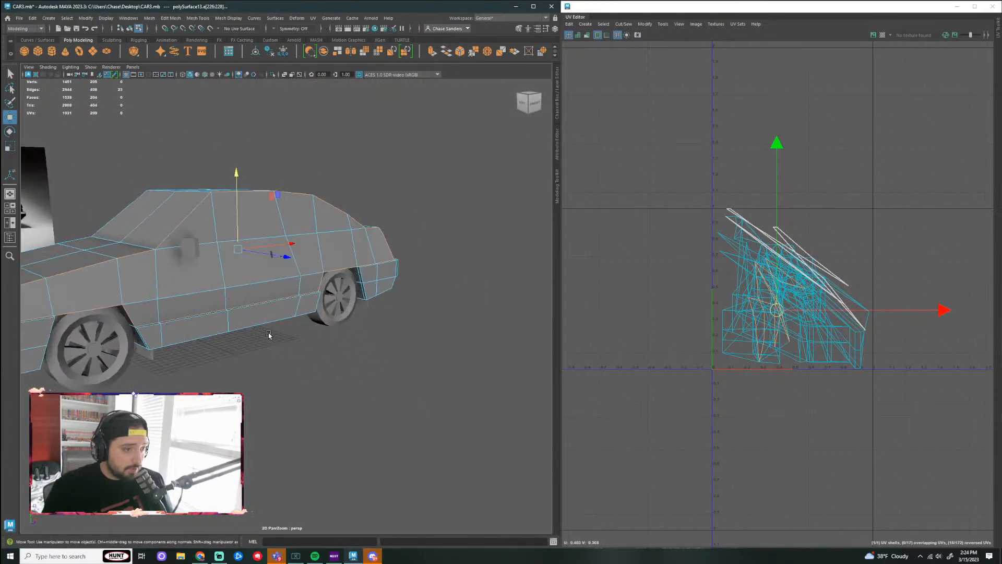
click(623, 24)
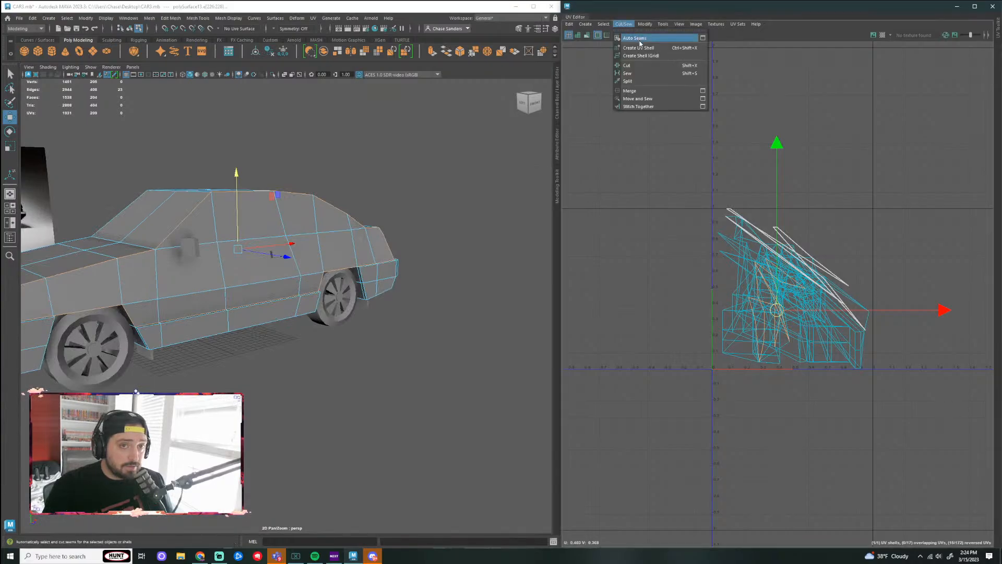
click(642, 67)
Step: Select the UV shell of the car's side to check the cut, and clear the selection
alt+drag(342, 326, 268, 316)
alt+middle_drag(268, 315, 351, 308)
scroll(345, 271, up, 4)
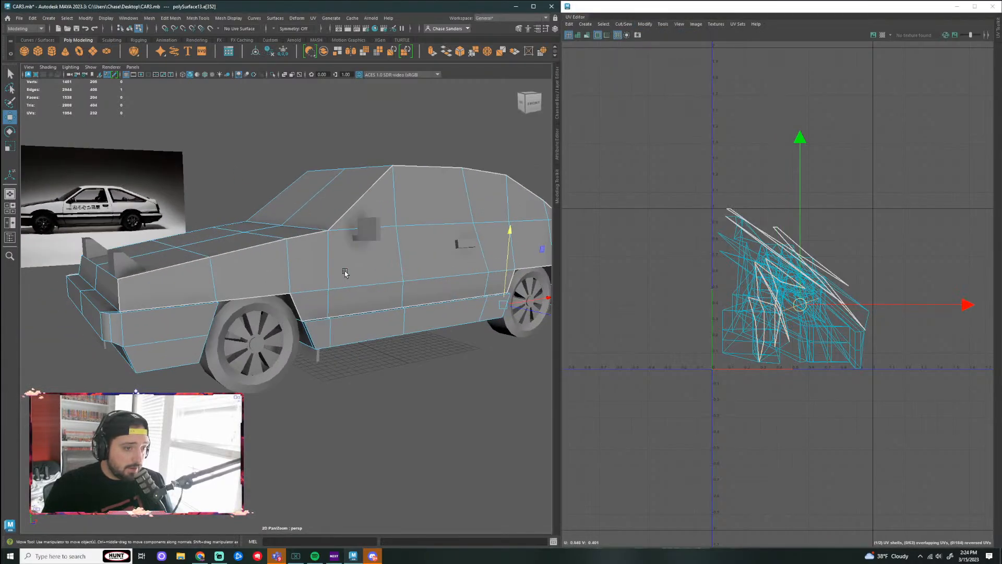
right_drag(358, 273, 397, 289)
click(403, 286)
scroll(450, 314, down, 5)
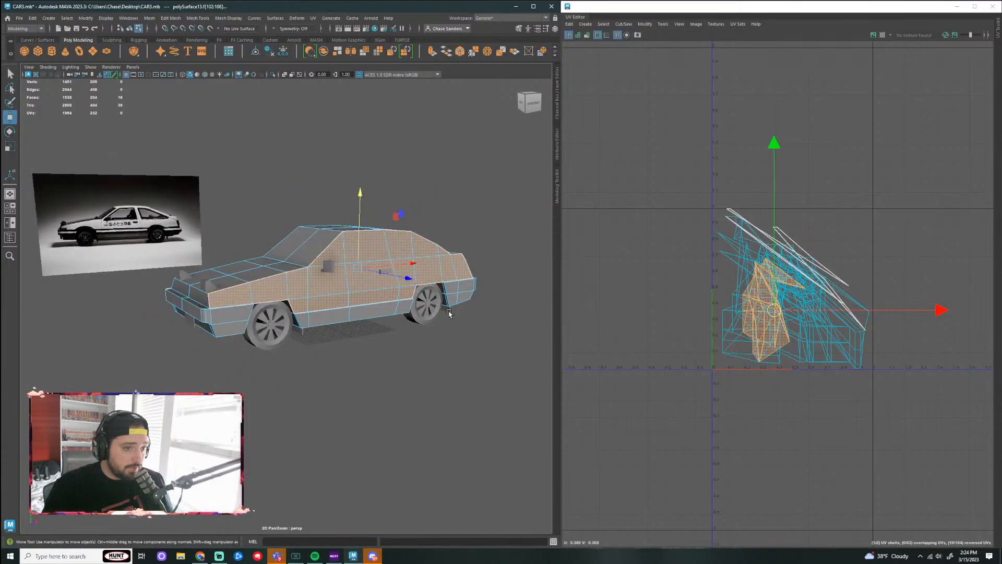
alt+drag(449, 313, 358, 331)
click(437, 403)
alt+right_drag(358, 331, 405, 399)
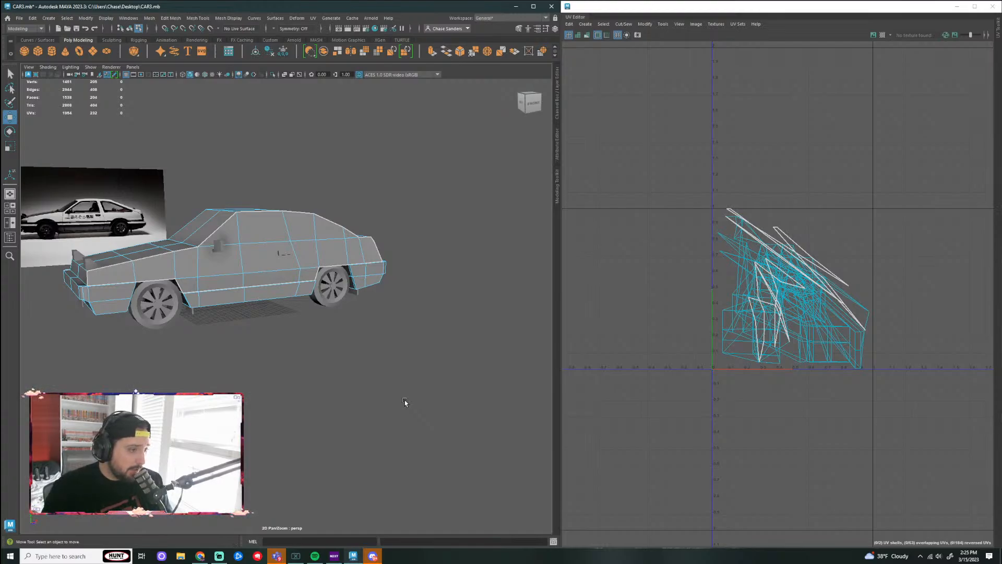
Step: Select the faces of the car body's uncut half and delete them
alt+drag(374, 390, 275, 241)
click(318, 275)
key(ctrl+F11)
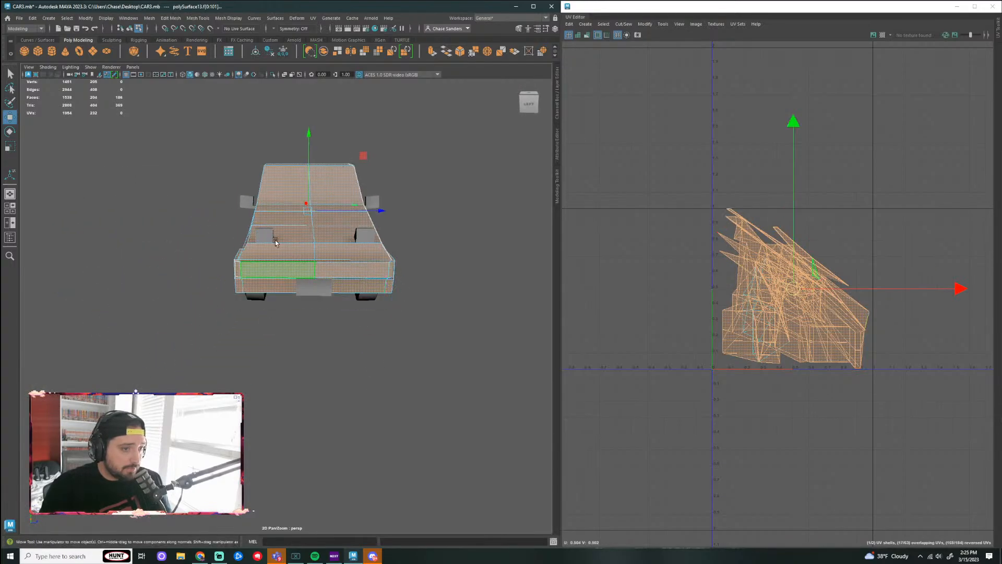
key(Delete)
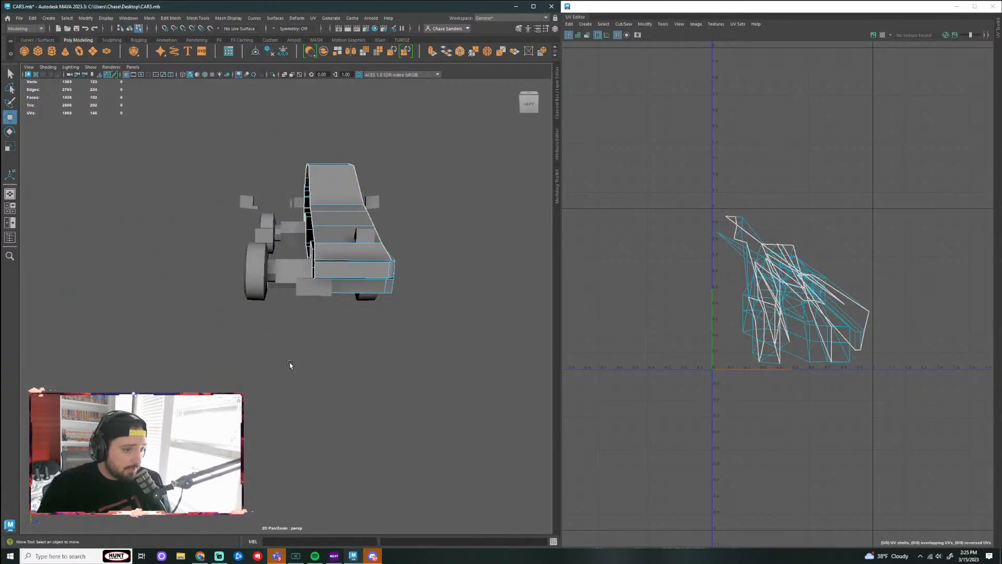
Step: Select the UV shell of the remaining half's side panel and try to unfold it
alt+drag(493, 317, 392, 308)
alt+drag(327, 292, 379, 336)
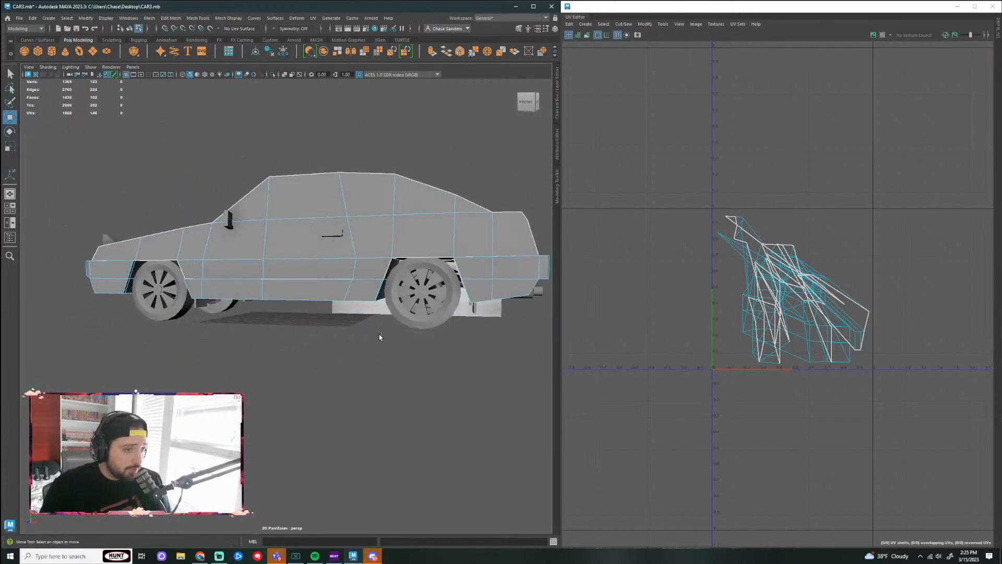
alt+drag(325, 355, 318, 362)
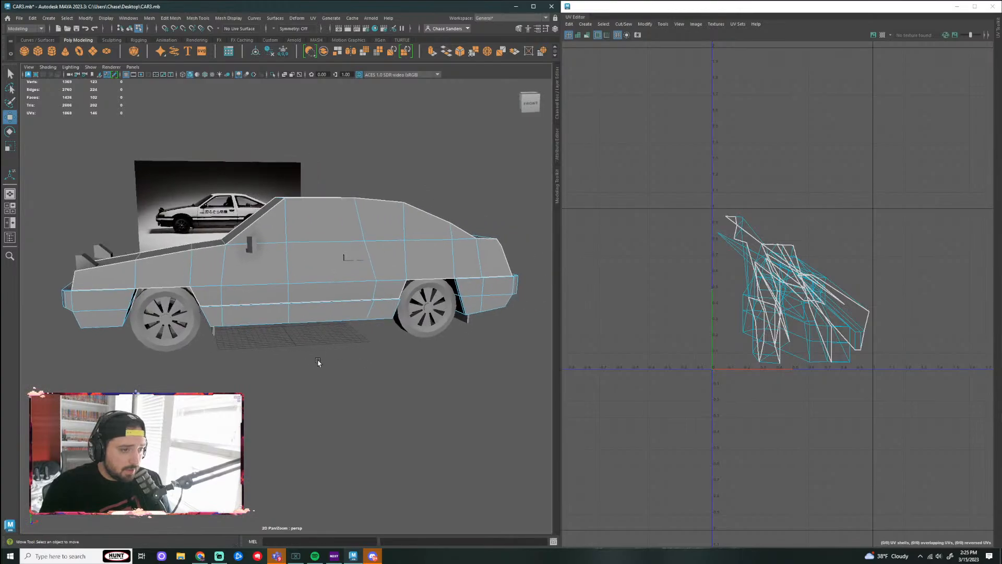
alt+drag(223, 373, 355, 388)
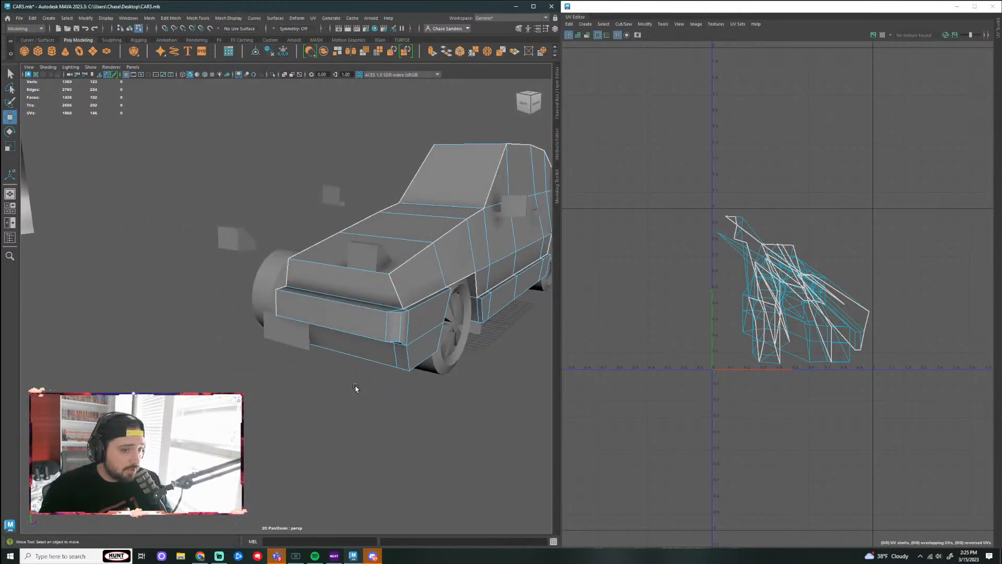
alt+drag(480, 343, 362, 255)
click(362, 255)
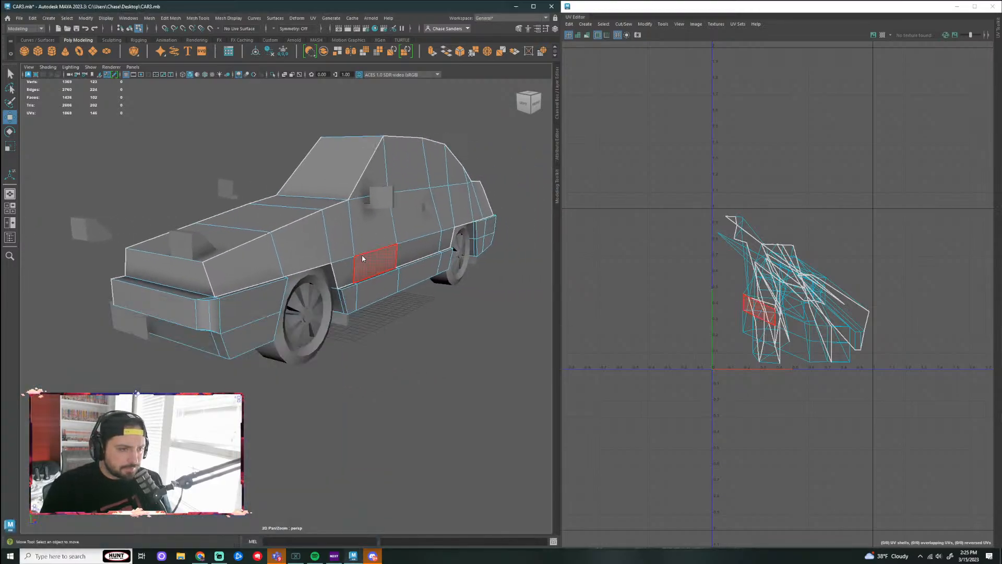
click(353, 244)
click(352, 244)
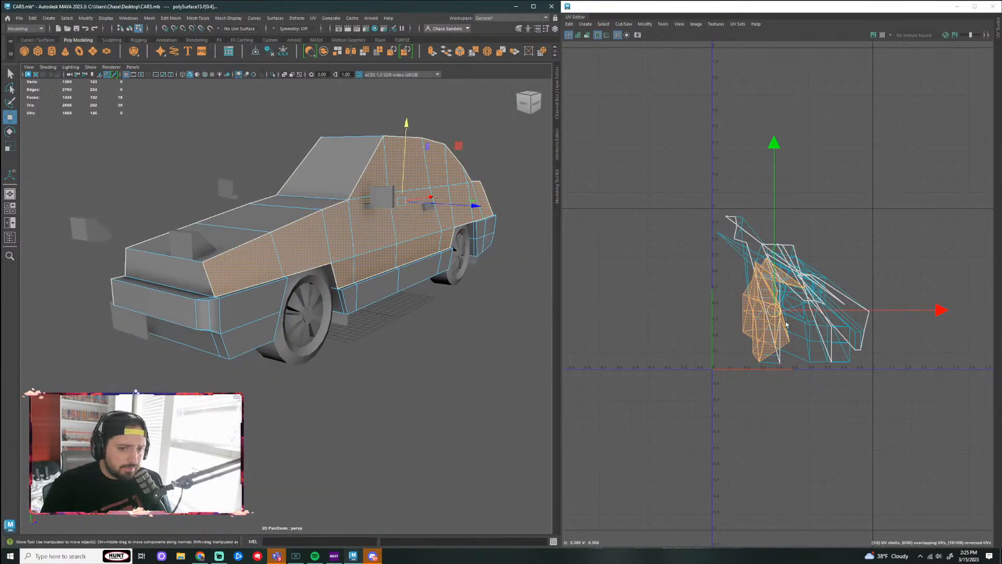
click(646, 24)
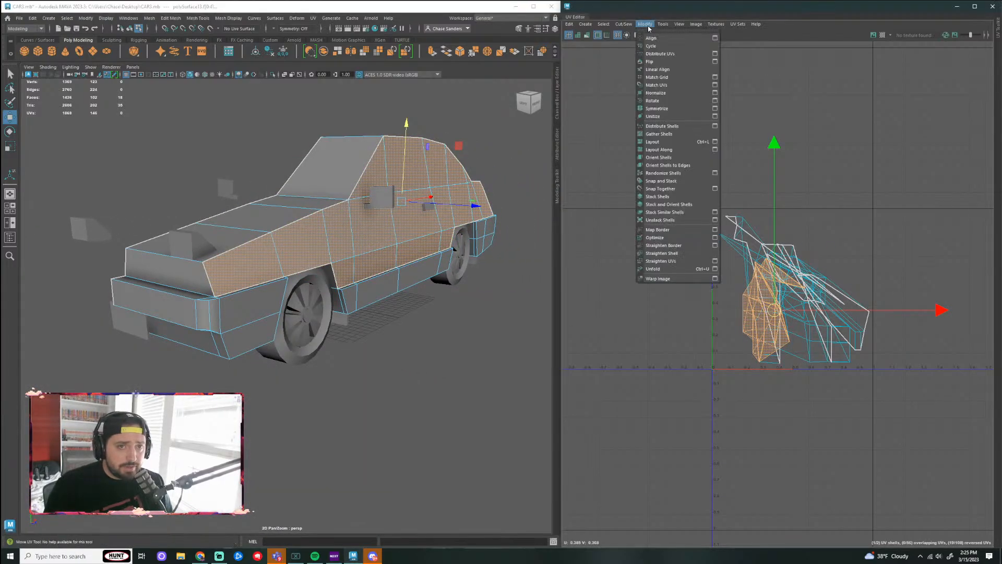
click(672, 270)
click(497, 343)
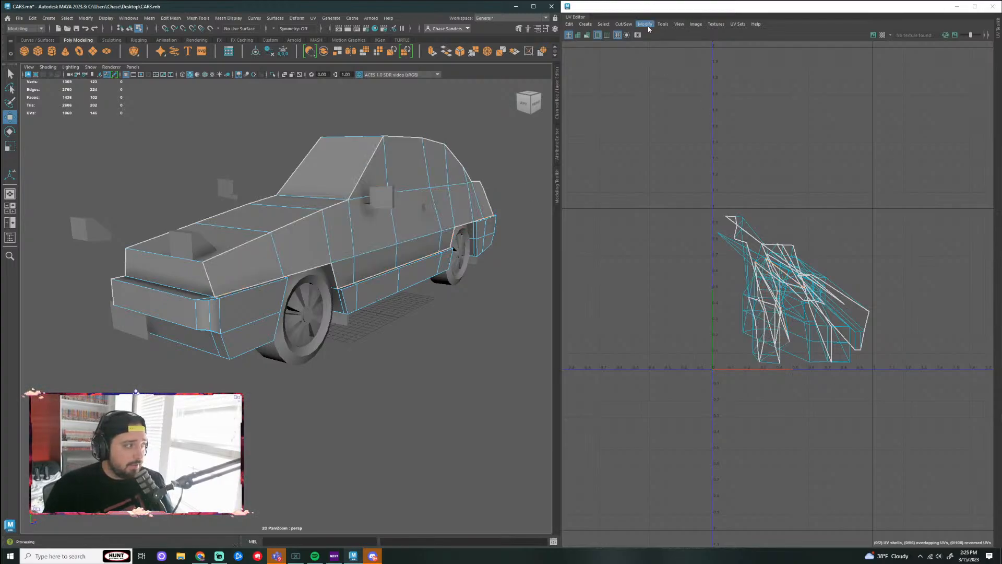
Step: Move the side panel's UV shell clear of the overlapping UVs and unfold it
click(470, 181)
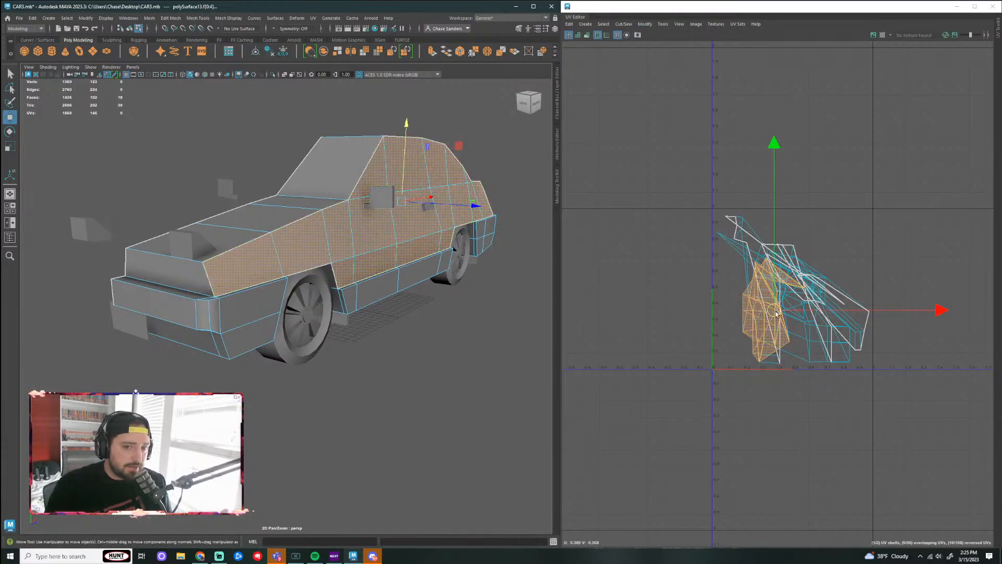
drag(777, 313, 664, 270)
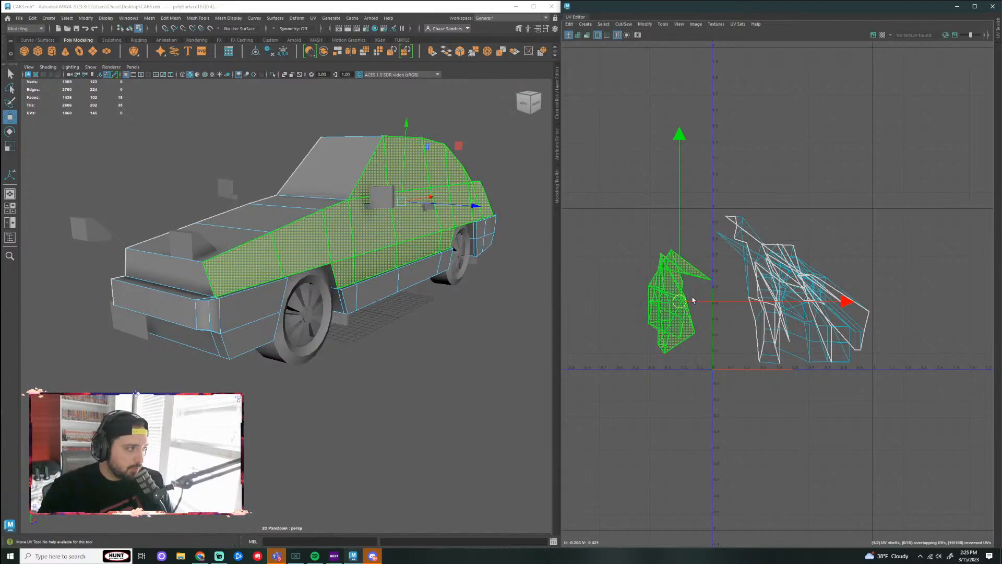
click(660, 27)
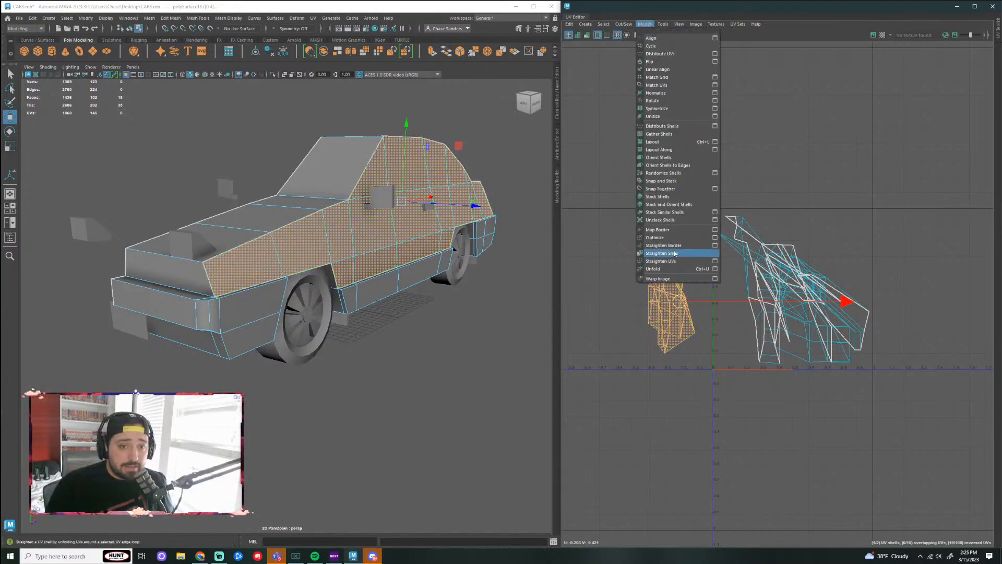
click(673, 252)
Step: Place the unfolded side shell above the 0–1 UV tile and rotate it so that it lies horizontally
click(751, 289)
drag(750, 289, 883, 151)
key(e)
drag(908, 84, 919, 104)
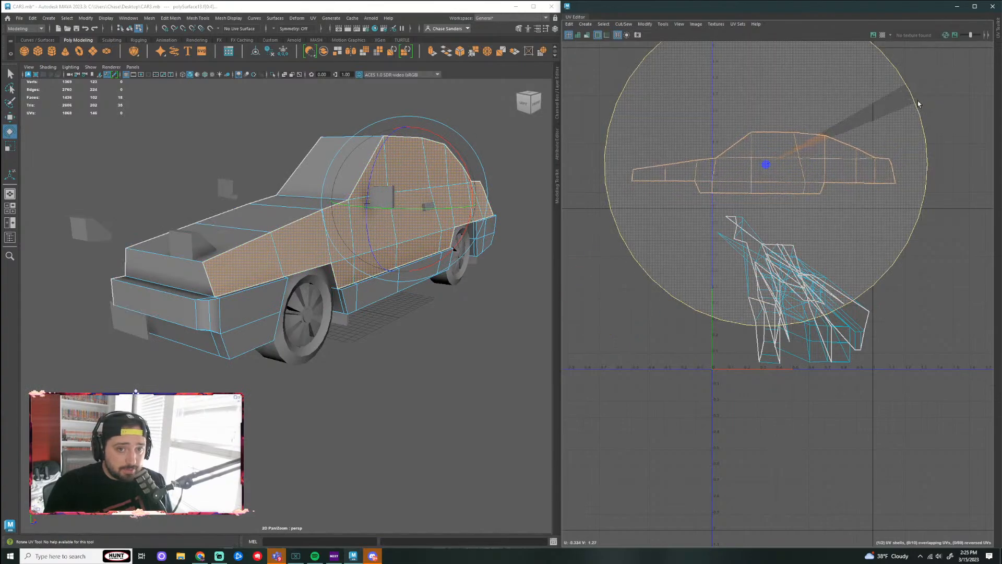
click(935, 277)
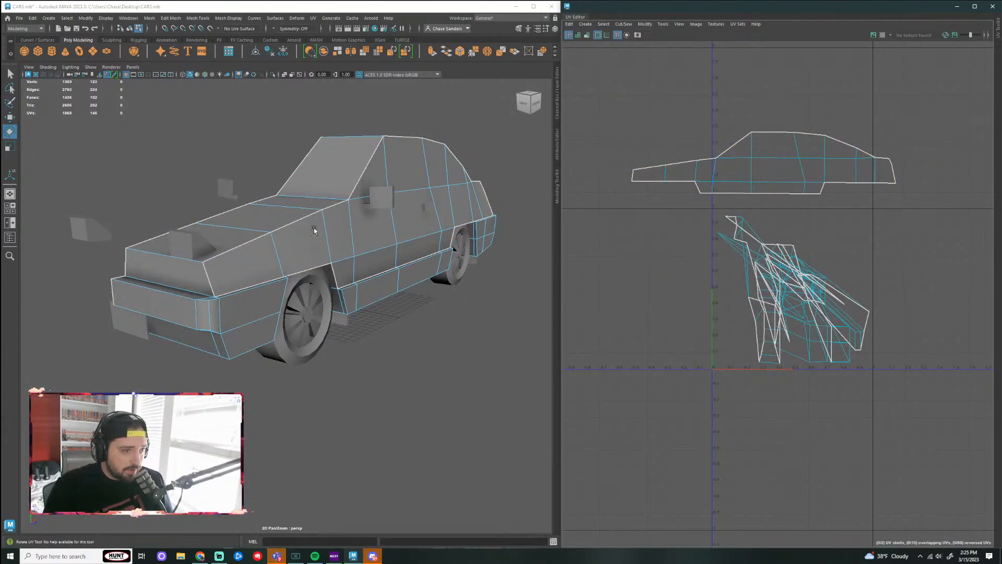
Step: Check which faces of the car body belong to the remaining UV shell
alt+drag(400, 419, 450, 340)
click(287, 242)
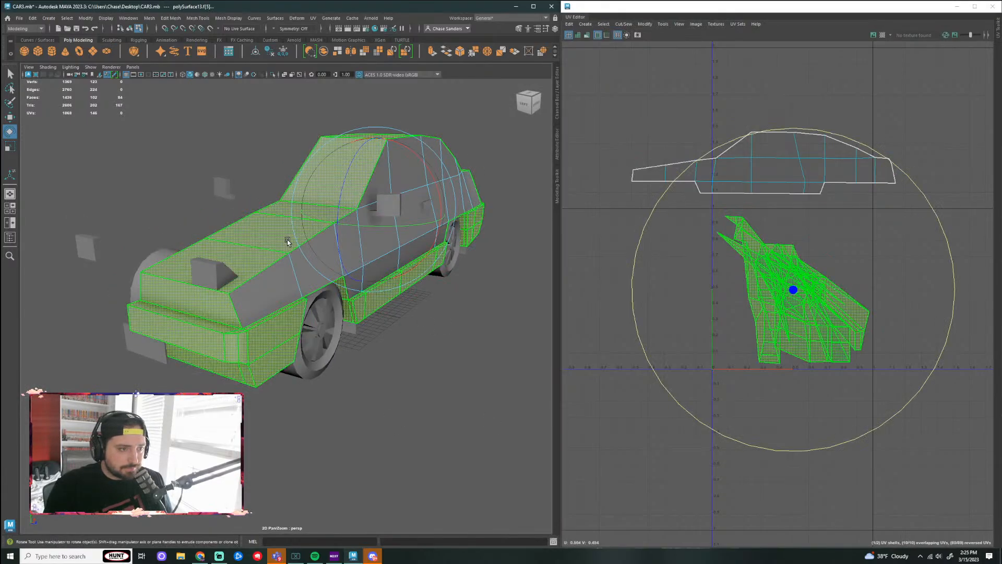
alt+drag(288, 242, 397, 303)
click(470, 340)
mouse_move(454, 321)
alt+mouse_down()
mouse_move(393, 306)
mouse_move(460, 324)
alt+mouse_up()
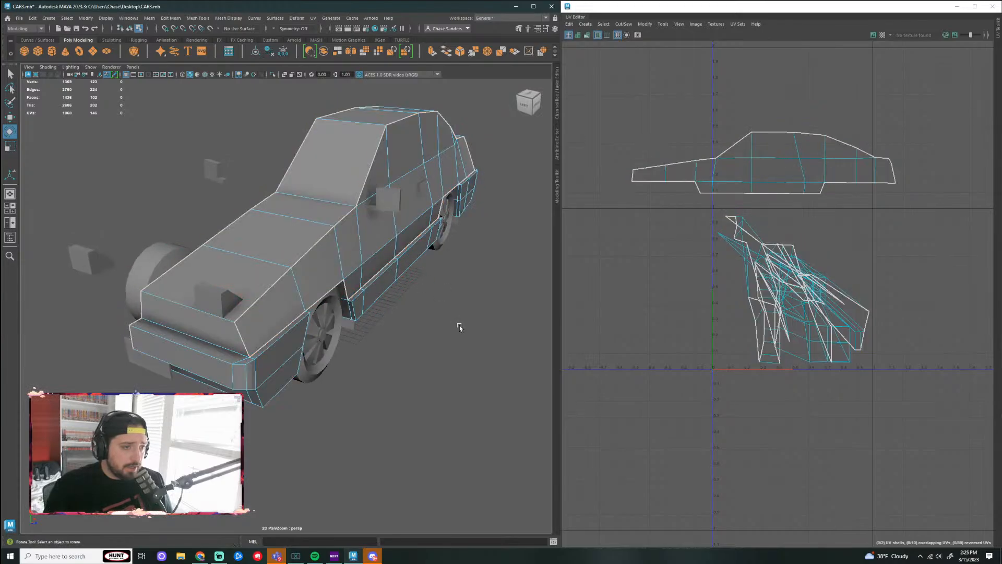
Step: Cut the UVs along the hood's edge at the windshield and its front edge above the grille
right_drag(326, 205, 327, 187)
click(317, 199)
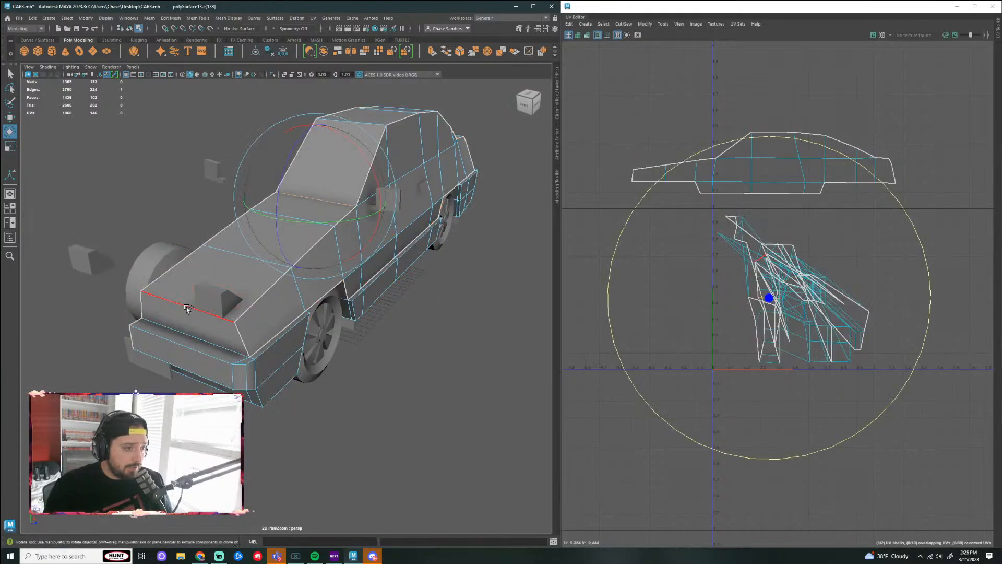
shift+click(237, 317)
click(629, 25)
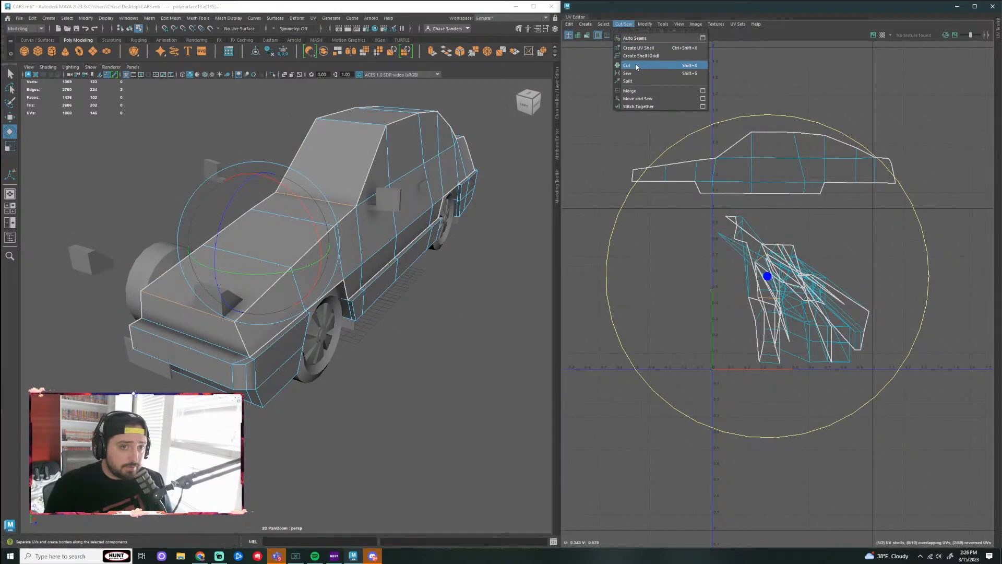
click(629, 65)
Step: Select the hood's UV shell and unfold it
alt+drag(459, 381, 339, 275)
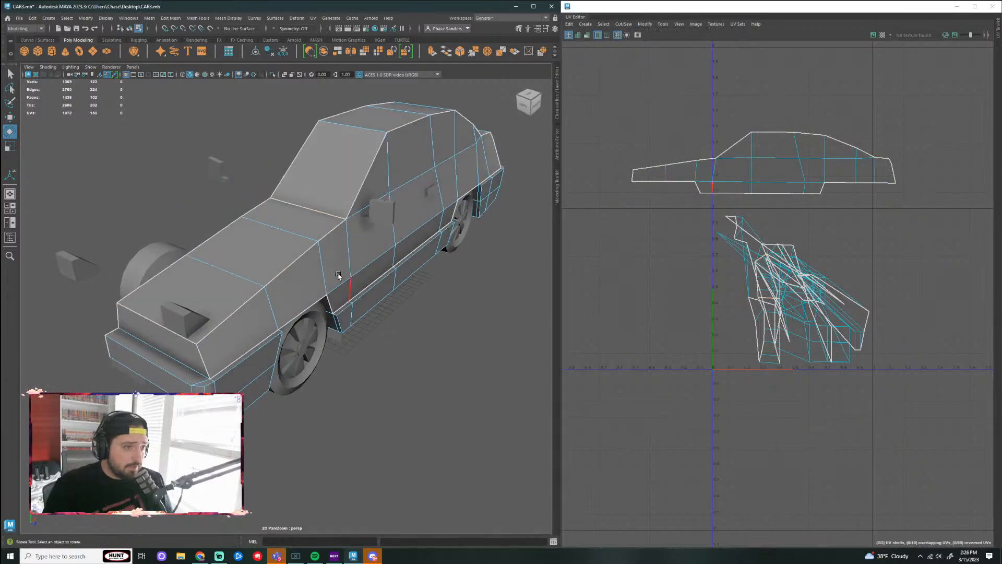
right_click(290, 251)
right_click(298, 251)
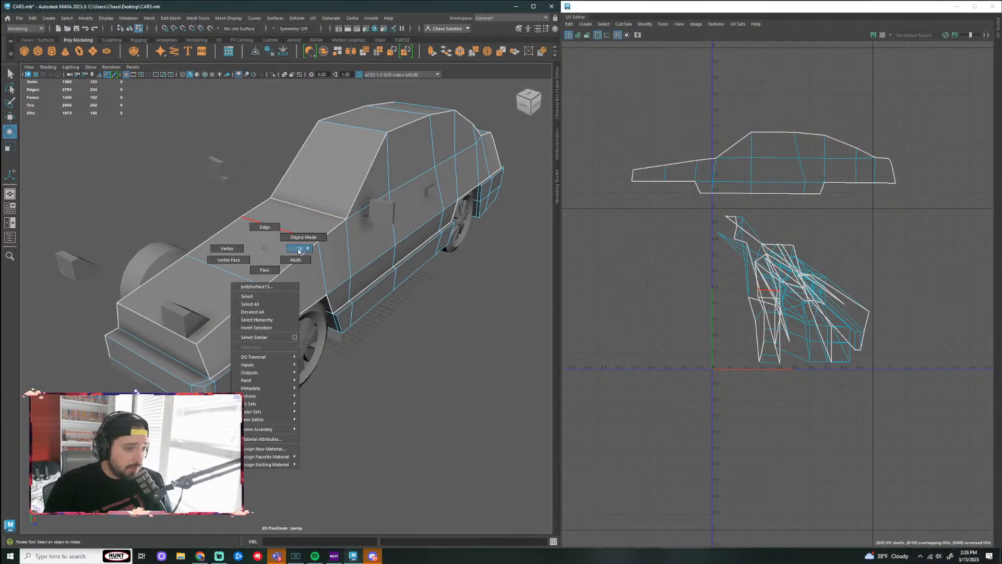
right_drag(299, 269, 299, 269)
right_click(291, 235)
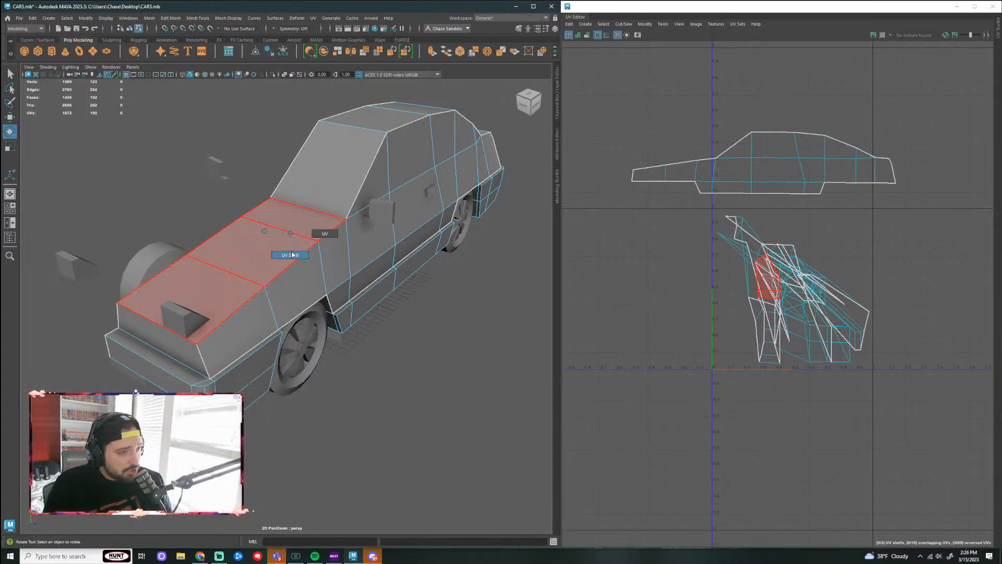
right_drag(292, 255, 292, 255)
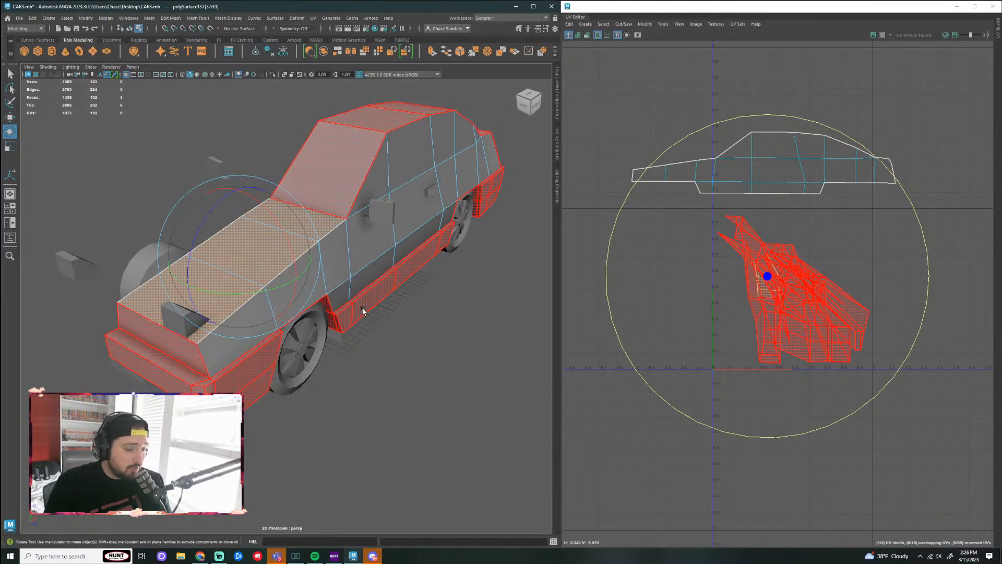
key(ctrl+z)
click(651, 24)
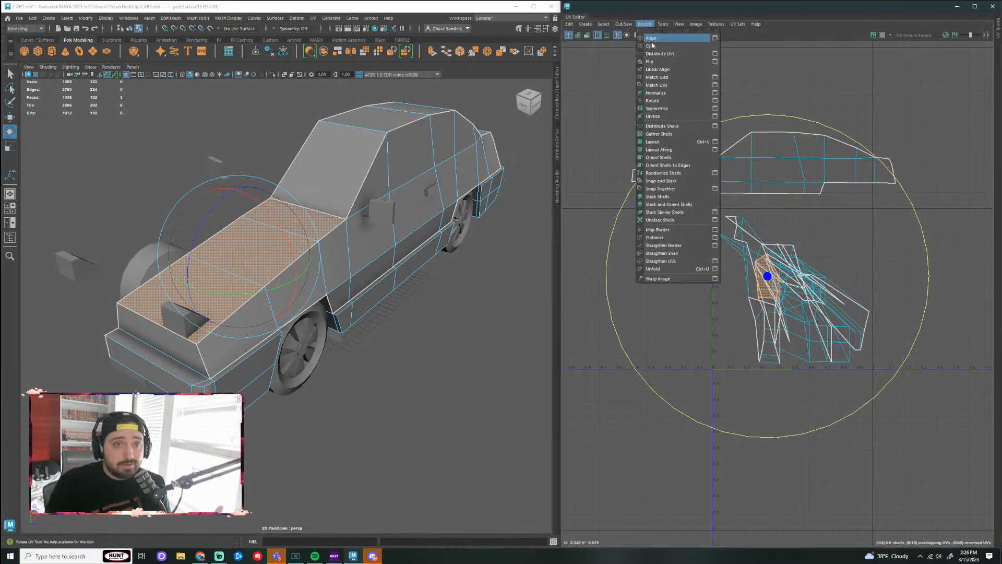
click(673, 269)
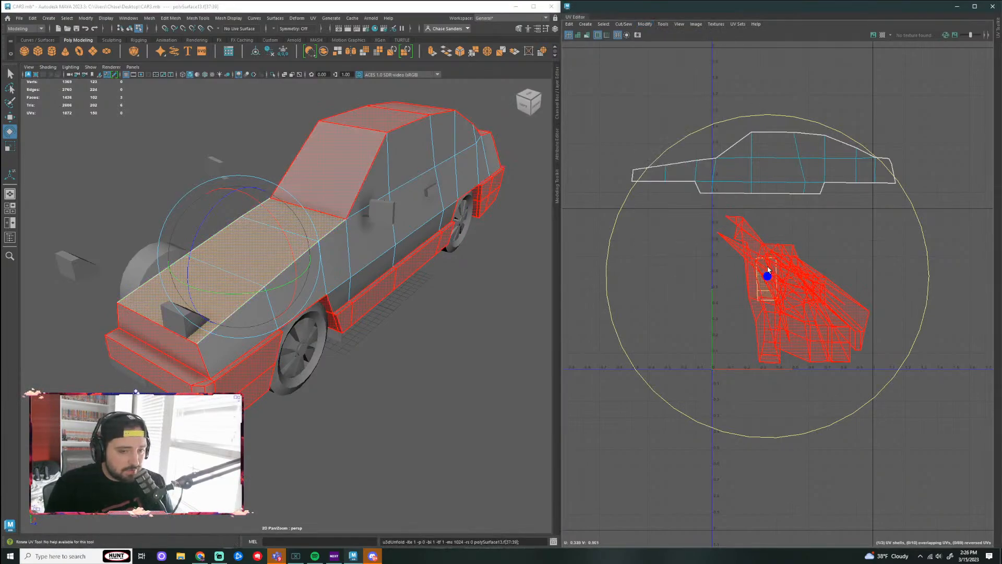
Step: Move the unfolded hood shell above the front end of the side panel's shell, clear of the overlapping UVs
key(w)
drag(775, 286, 743, 146)
key(r)
key(w)
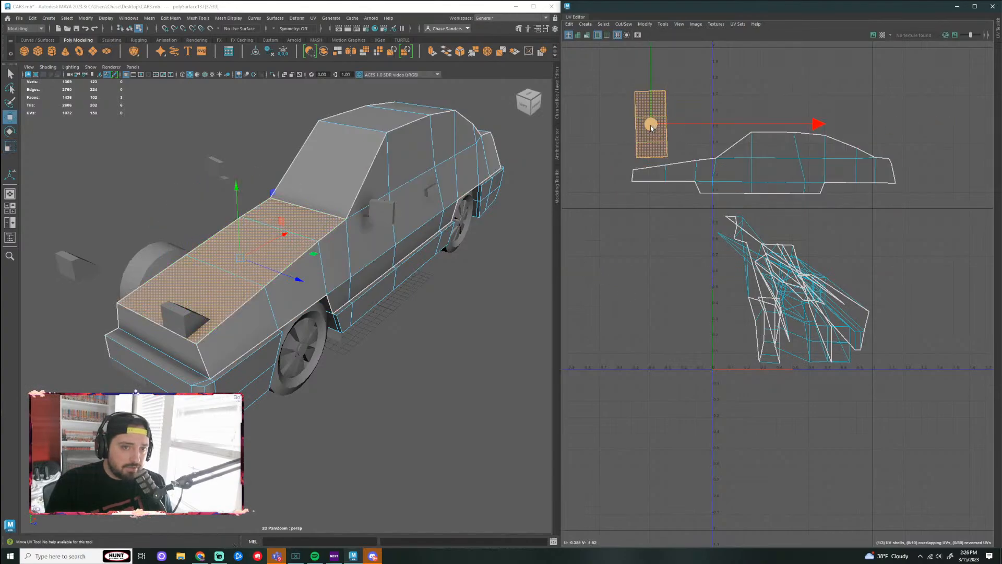
drag(653, 128, 673, 125)
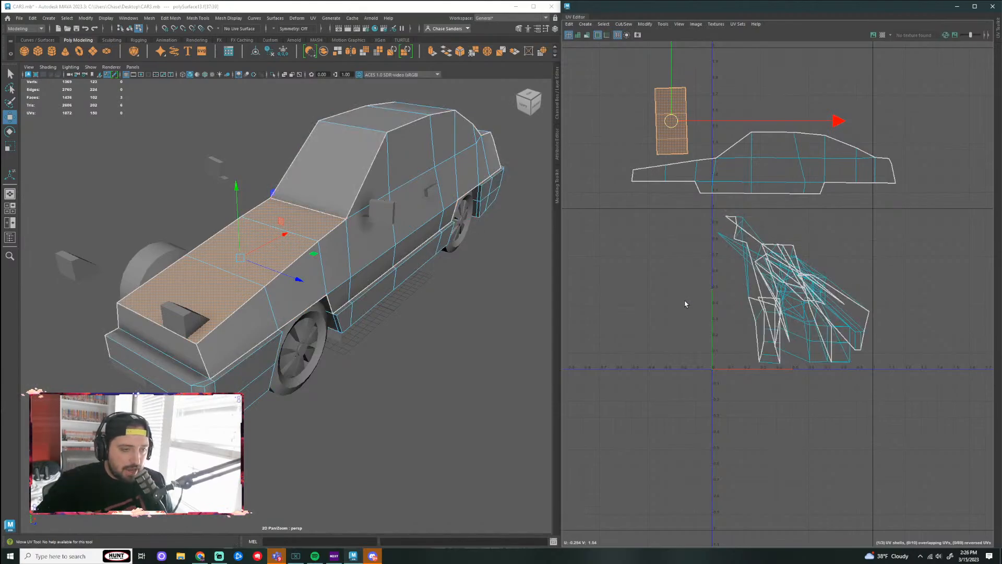
click(448, 380)
Step: Cut the UVs along the edge between the windshield and the roof
alt+drag(447, 381, 469, 340)
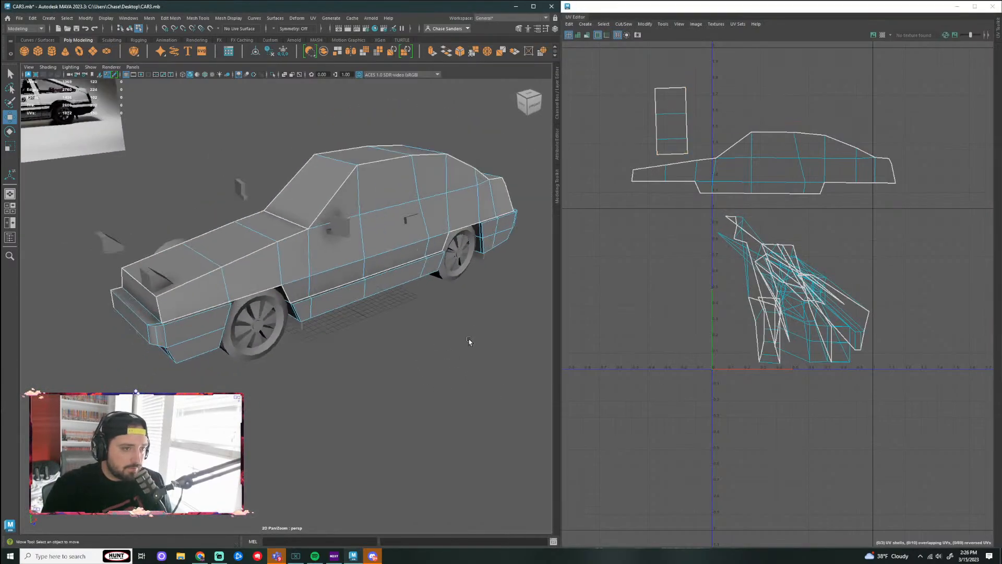
alt+middle_drag(469, 340, 324, 348)
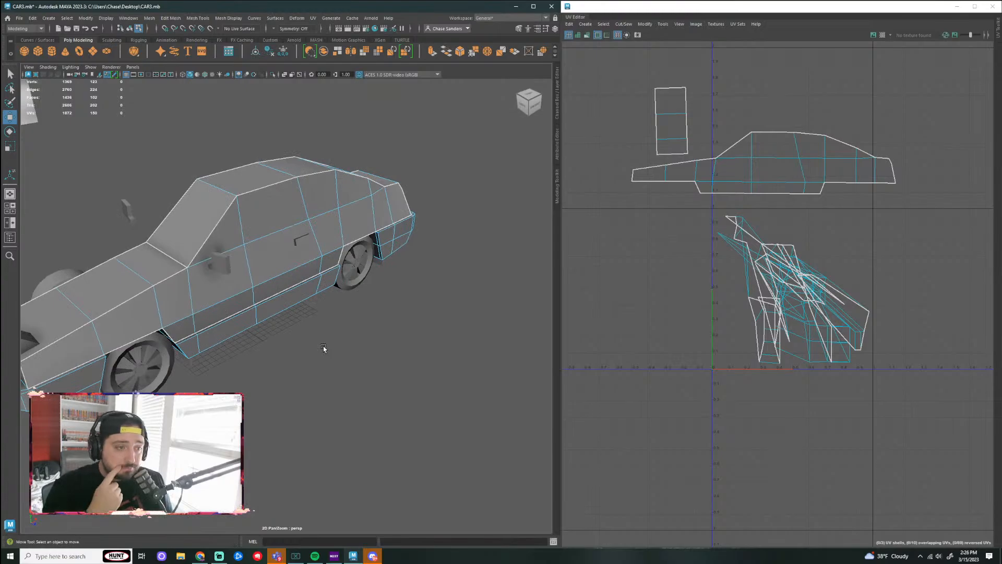
alt+drag(224, 262, 294, 274)
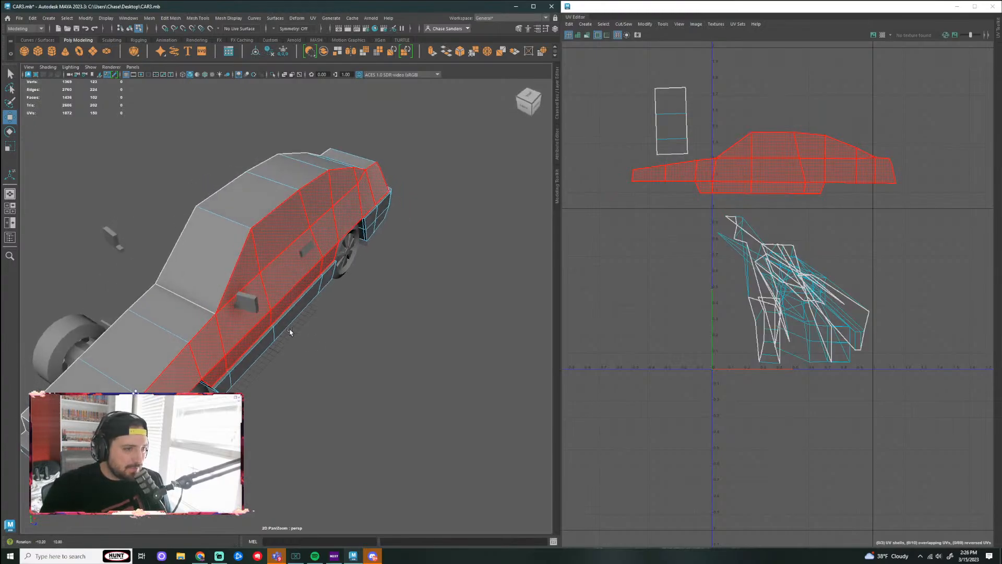
right_drag(233, 240, 229, 225)
click(230, 225)
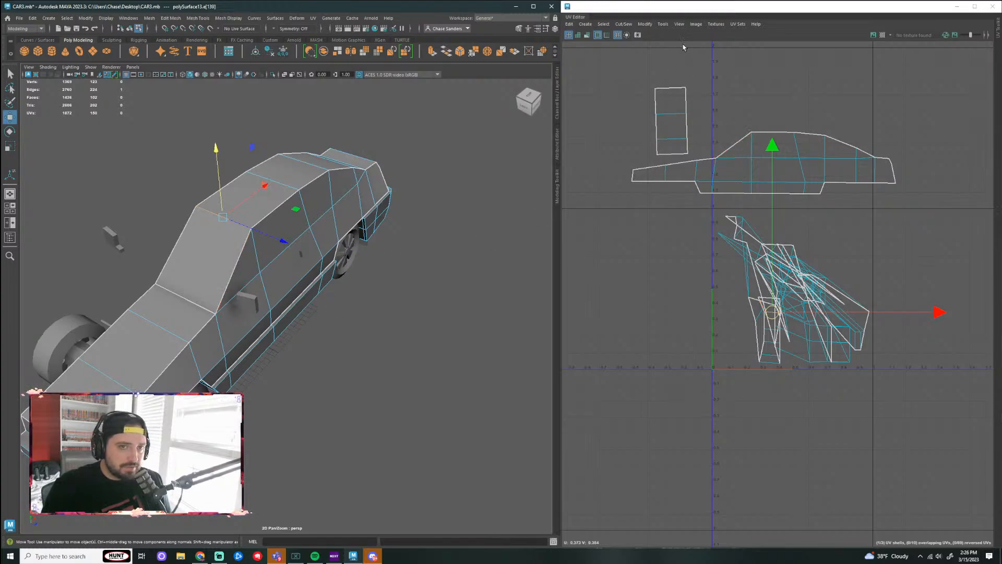
click(624, 24)
click(634, 64)
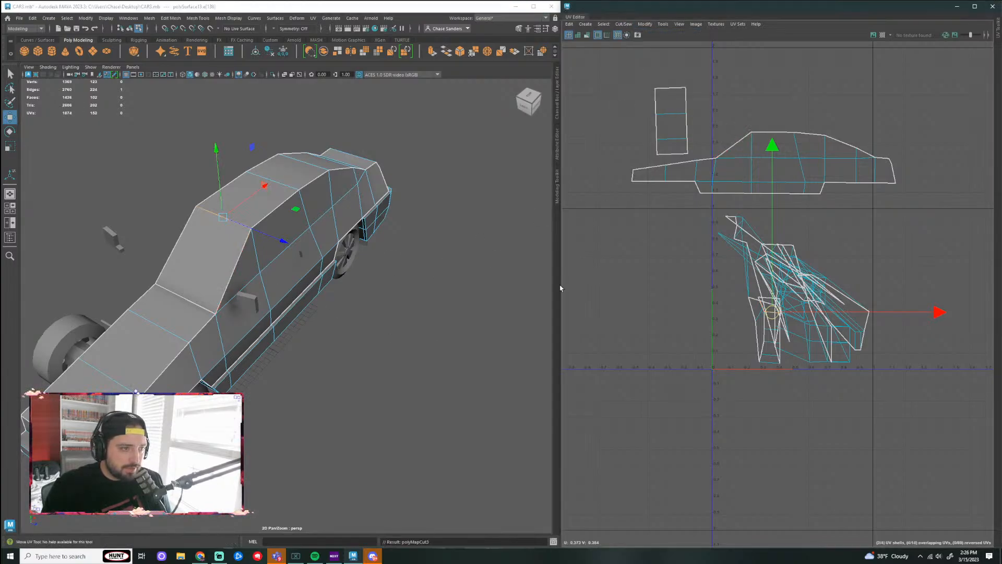
click(342, 356)
Step: Cut the UVs along the rear window's upper edge at the roof and its lower edge at the trunk
alt+drag(374, 338, 357, 267)
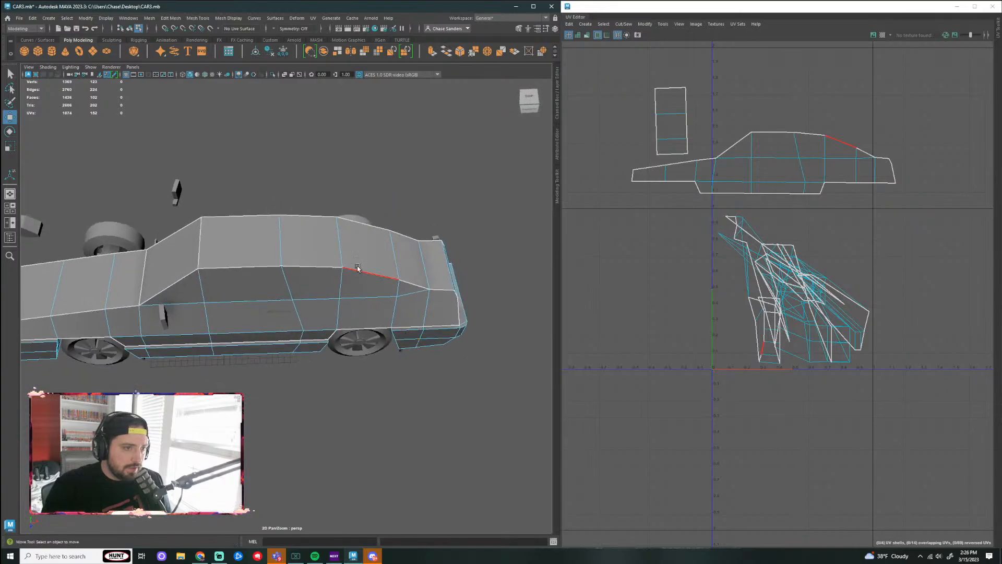
click(358, 267)
click(635, 25)
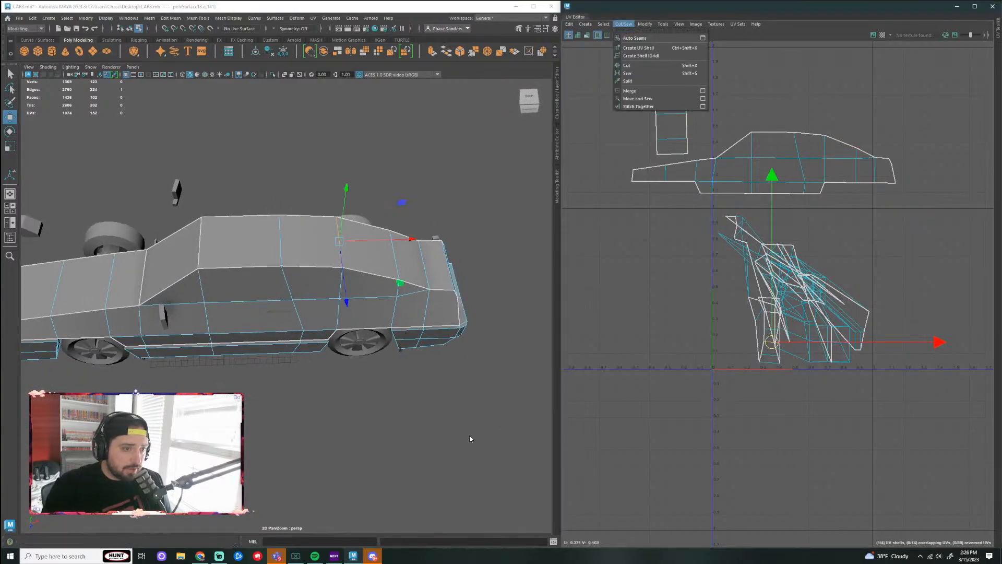
click(468, 434)
click(425, 274)
alt+drag(484, 446, 497, 445)
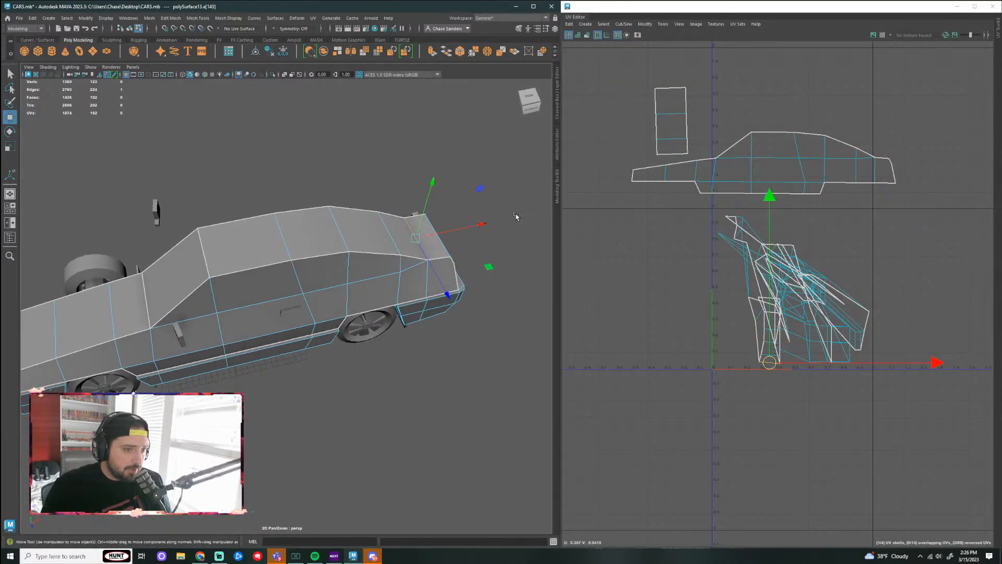
shift+click(338, 225)
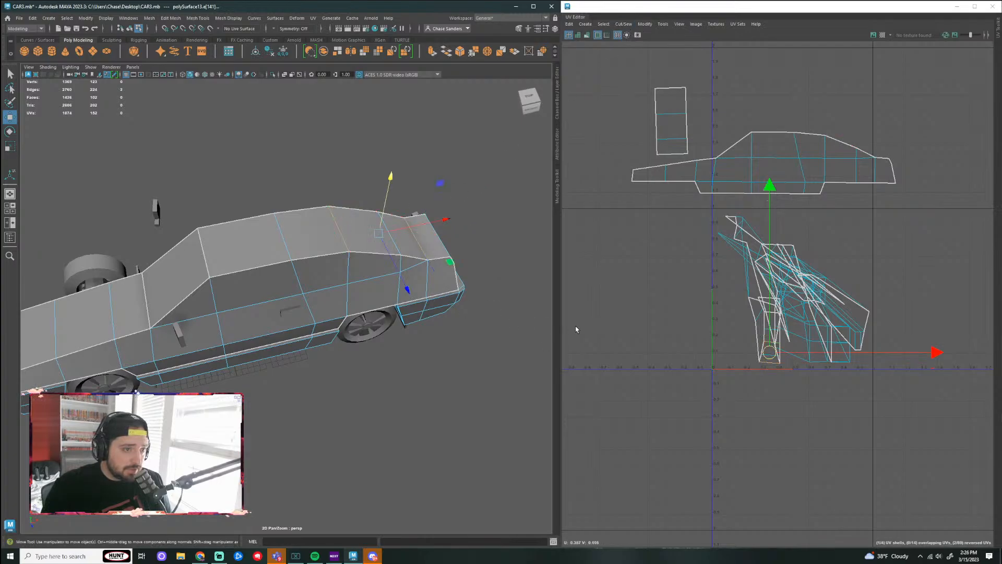
click(626, 24)
click(650, 65)
click(463, 392)
Step: Select the windshield, roof and rear window faces and unfold their UV shells
alt+drag(464, 392, 438, 398)
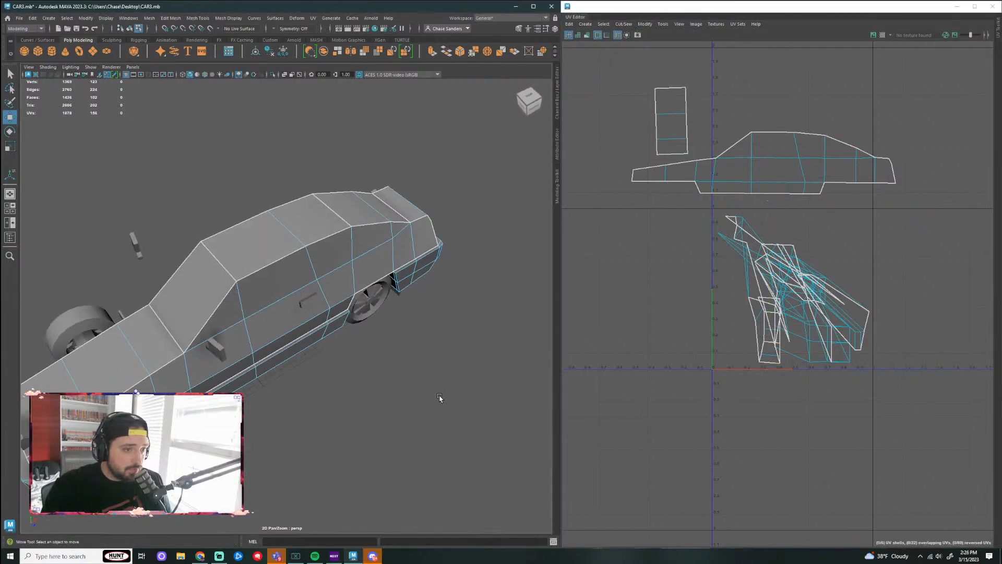
right_click(284, 240)
click(282, 259)
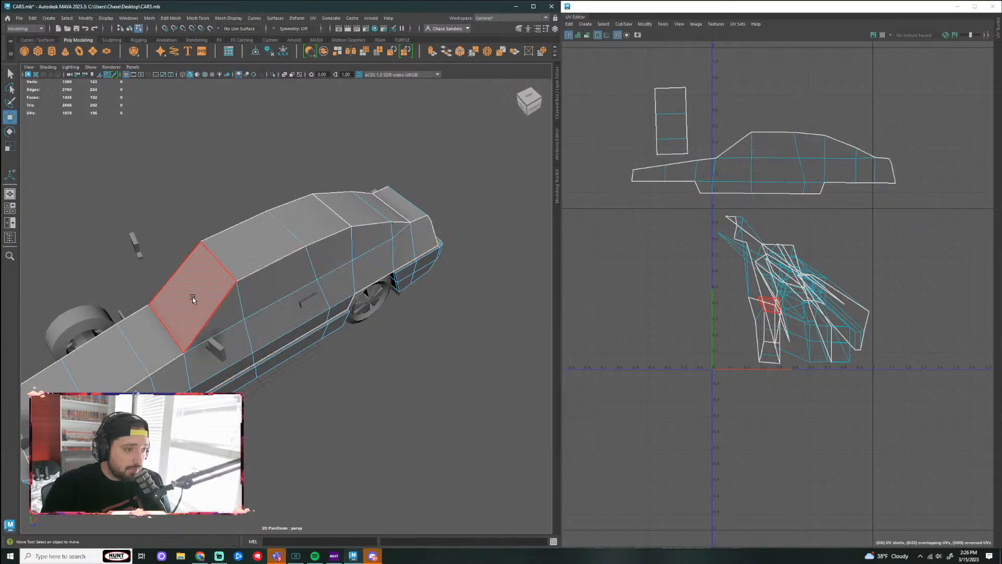
drag(193, 297, 277, 245)
shift+click(378, 217)
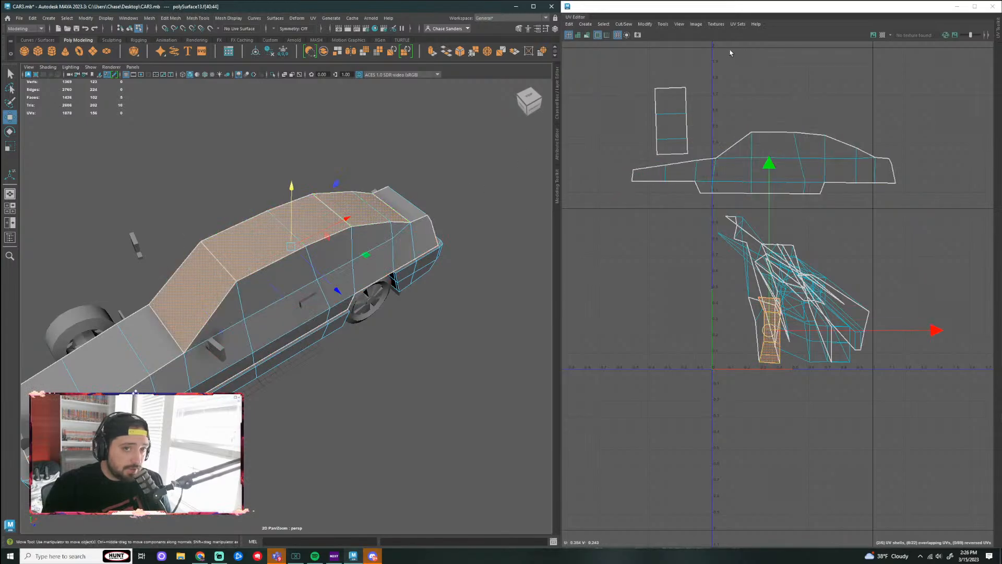
click(659, 27)
click(674, 269)
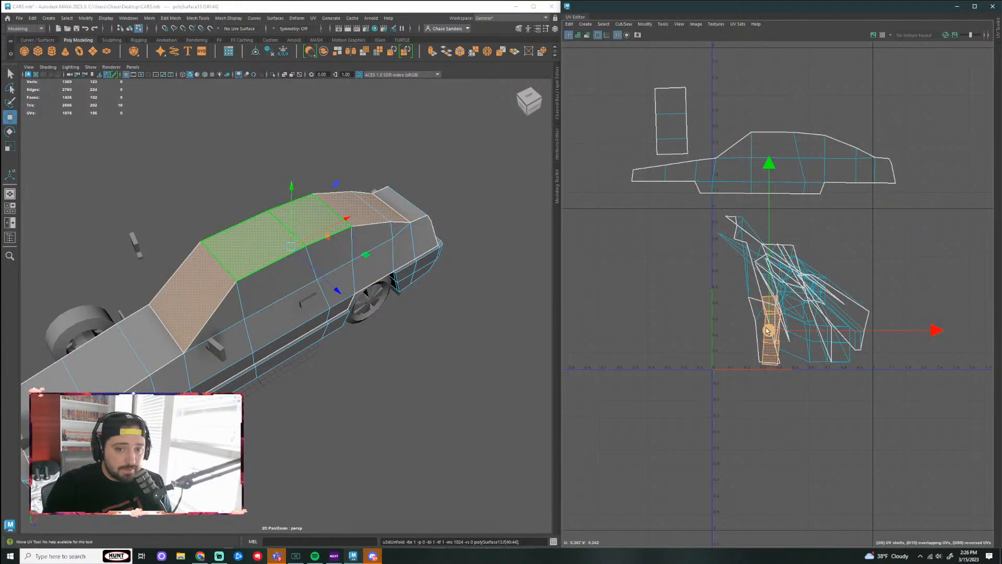
Step: Arrange the windshield, roof and rear window shells separately above the side panel's shell, in order from front to rear
drag(768, 330, 878, 121)
click(768, 127)
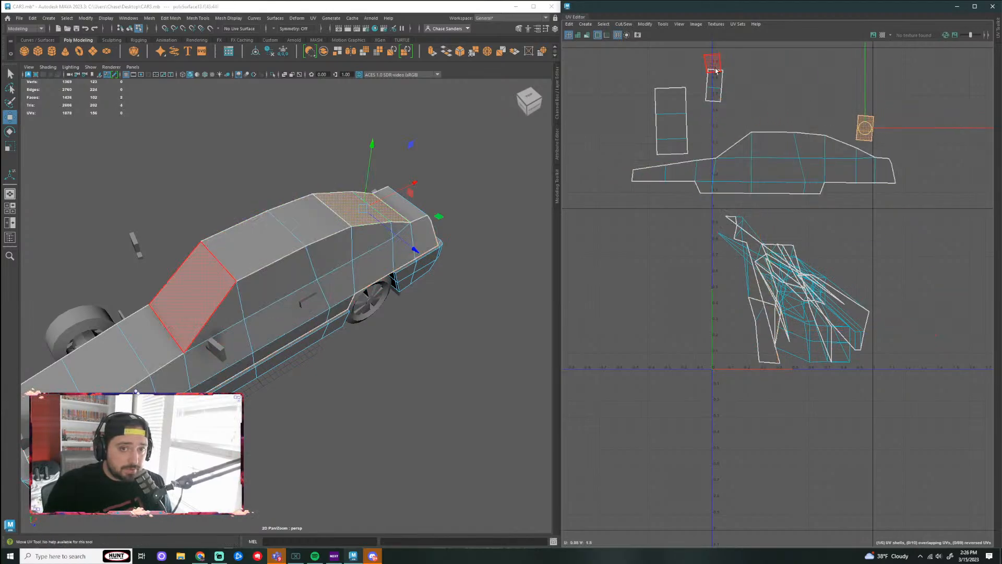
click(721, 95)
drag(713, 93, 793, 117)
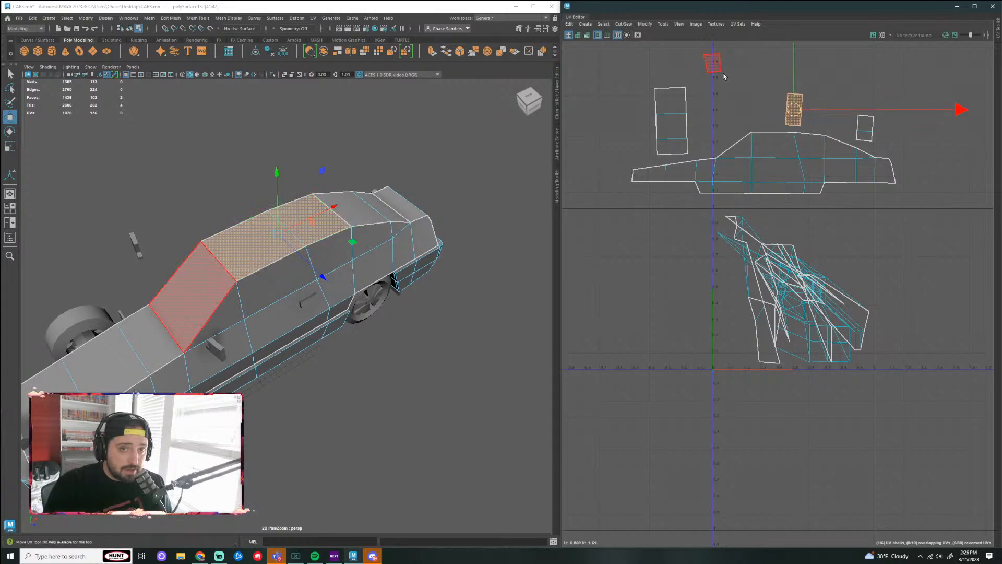
click(712, 69)
drag(713, 69, 730, 128)
click(841, 86)
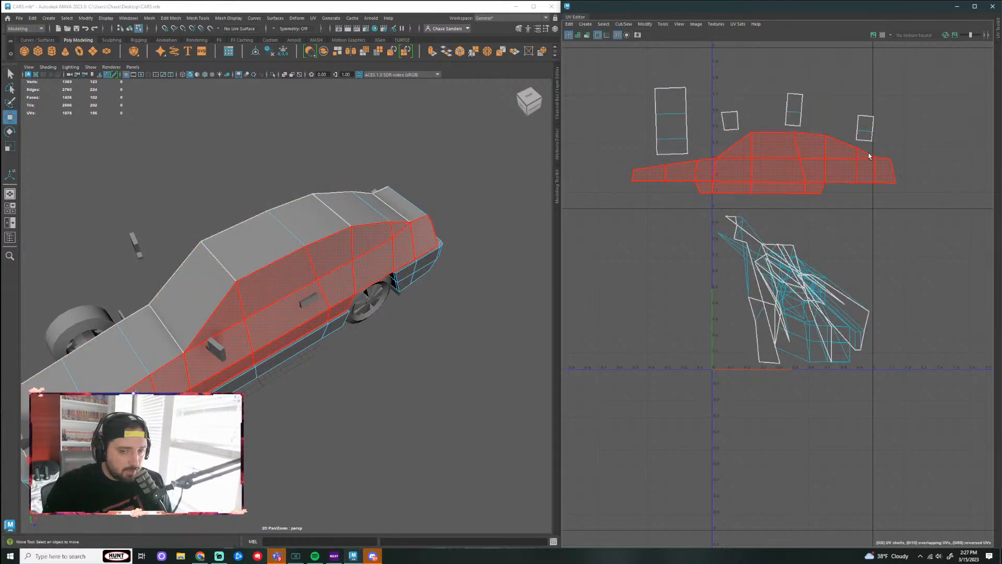
Step: Select the remaining overlapping shell and inspect the car's lower body and underside for the faces it contains
scroll(691, 346, down, 3)
alt+middle_drag(713, 378, 662, 315)
scroll(663, 314, up, 1)
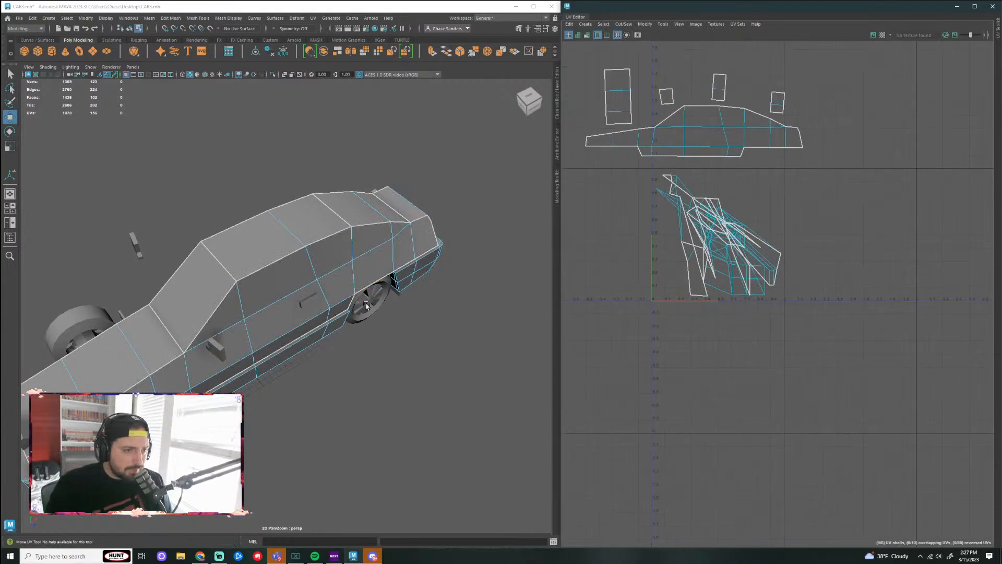
alt+drag(366, 306, 360, 263)
click(434, 240)
alt+drag(468, 347, 238, 307)
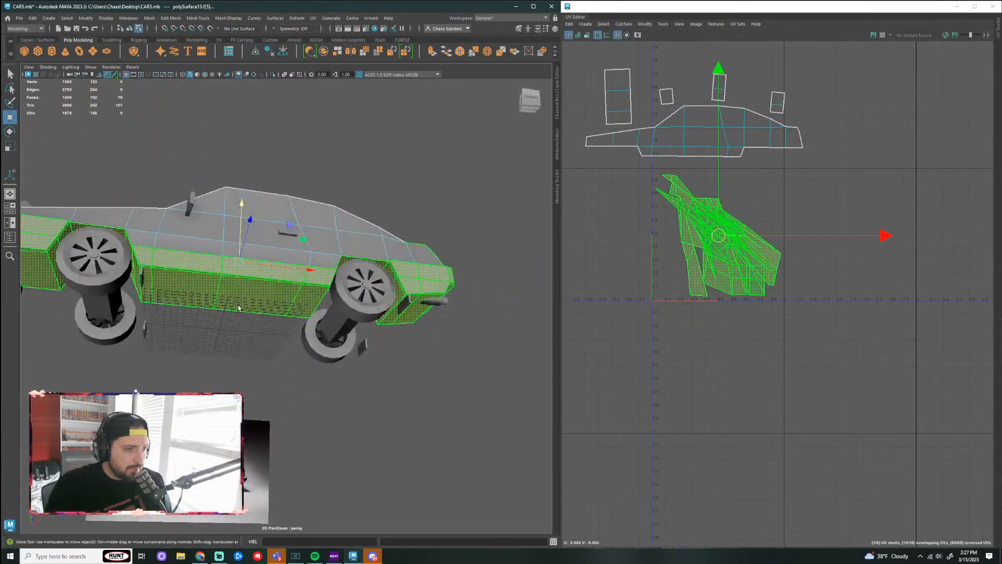
Step: Select the edges along the bottom of the side sill where it meets the floor between the wheels
alt+right_drag(239, 307, 249, 228)
click(250, 224)
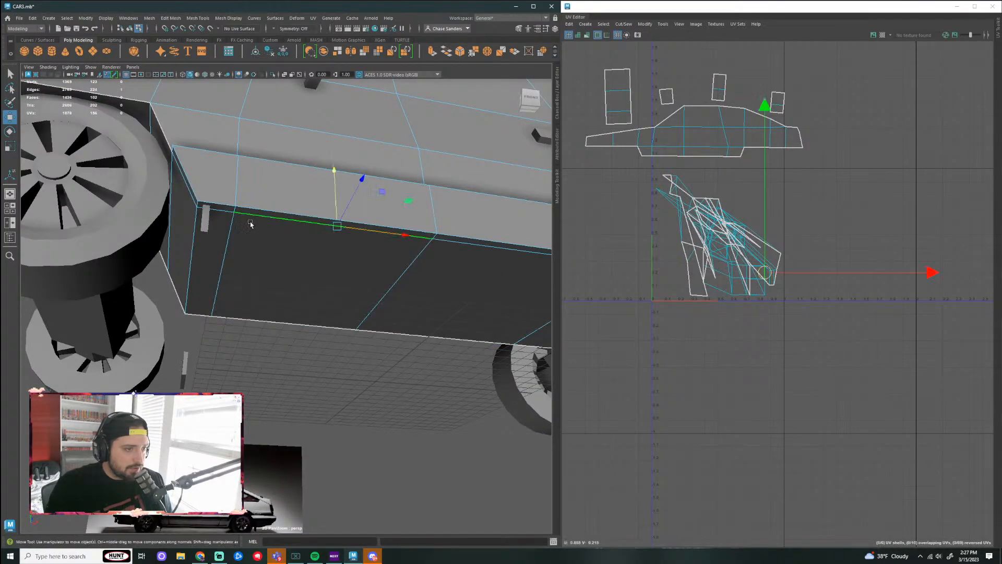
shift+click(224, 216)
shift+click(192, 196)
alt+middle_drag(306, 308, 144, 293)
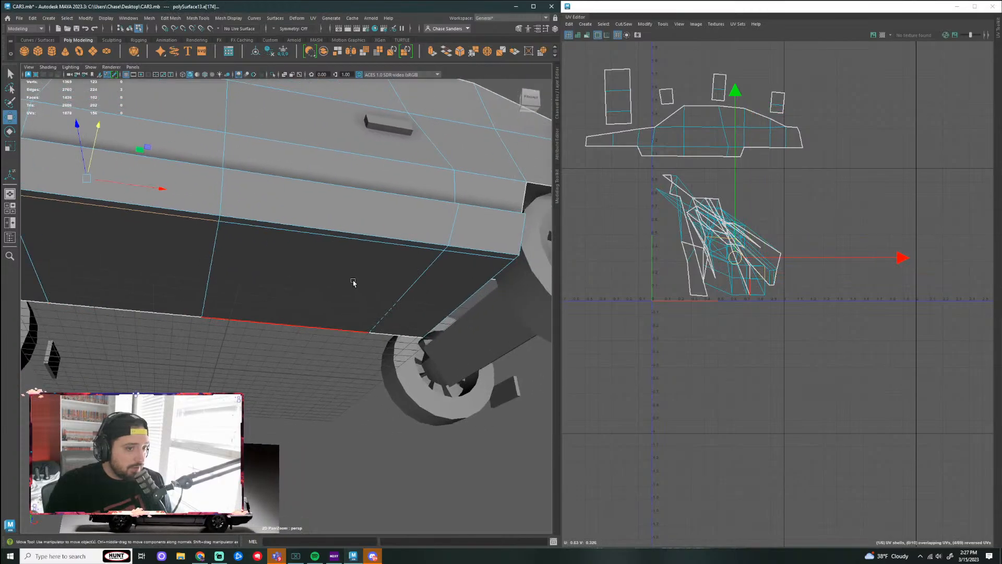
alt+drag(354, 283, 317, 264)
shift+click(287, 228)
shift+click(466, 230)
alt+drag(426, 277, 369, 253)
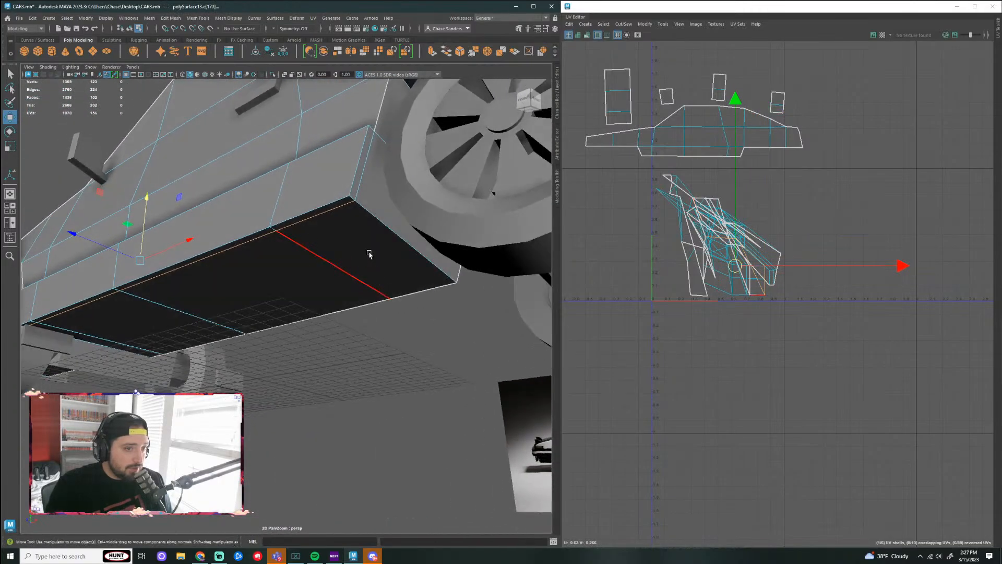
Step: Add the edges around the wheel arch and the lower rear side behind the rear wheel to the seam selection
alt+drag(360, 187, 385, 297)
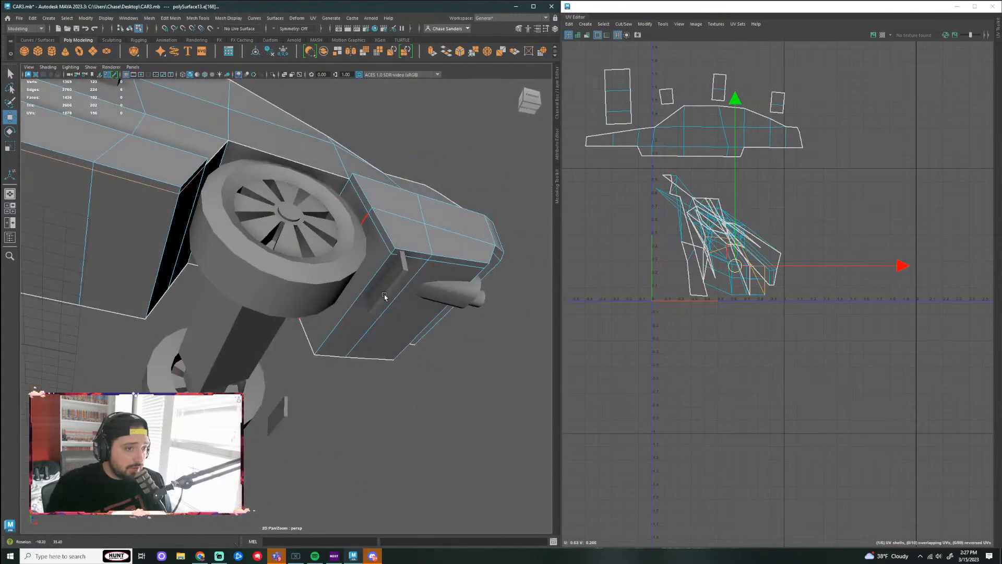
shift+click(443, 317)
shift+click(443, 243)
alt+drag(444, 243, 397, 213)
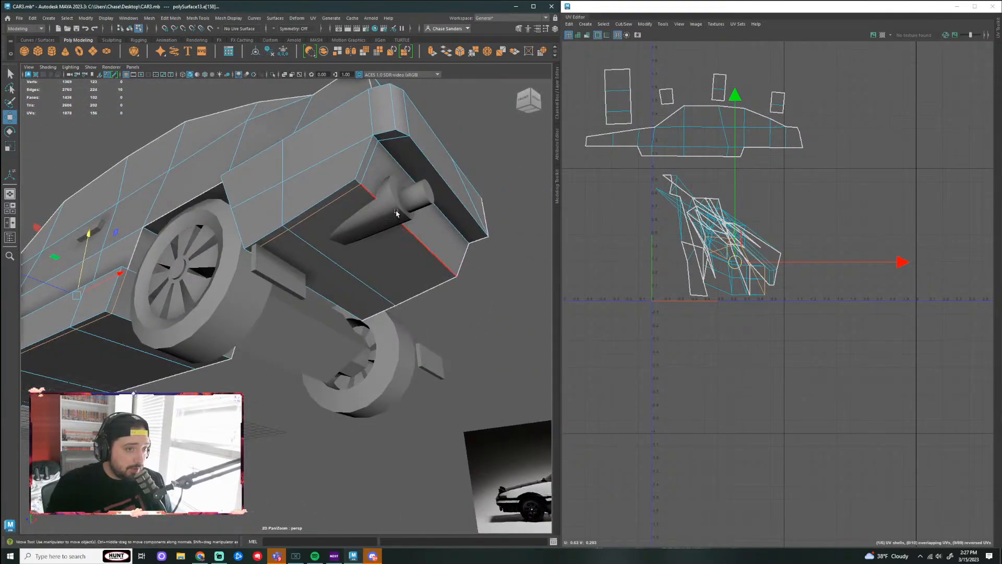
alt+drag(506, 185, 407, 212)
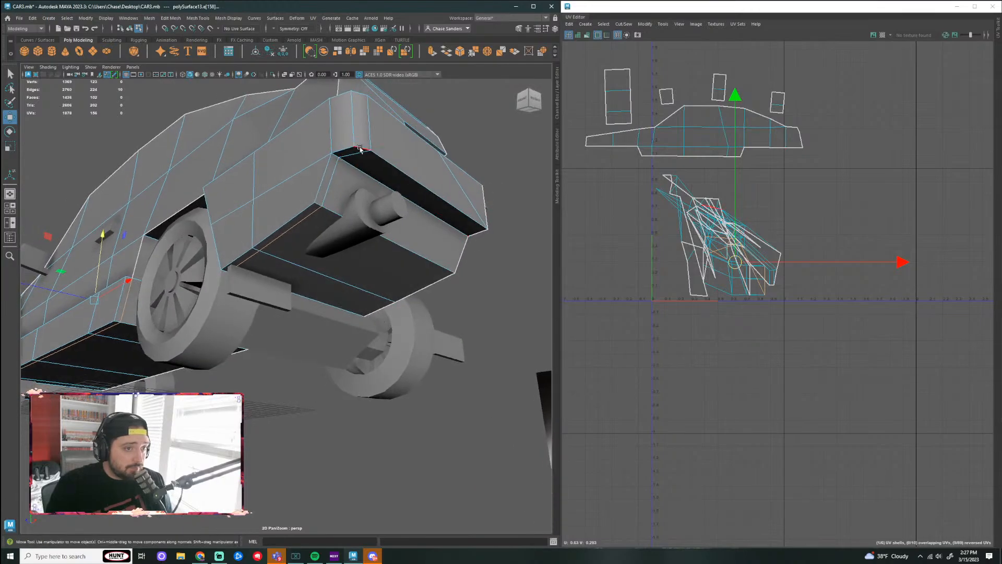
Step: Add the edges beneath the rear bumper overhang and cut UV seams along all the selected edges
shift+click(415, 184)
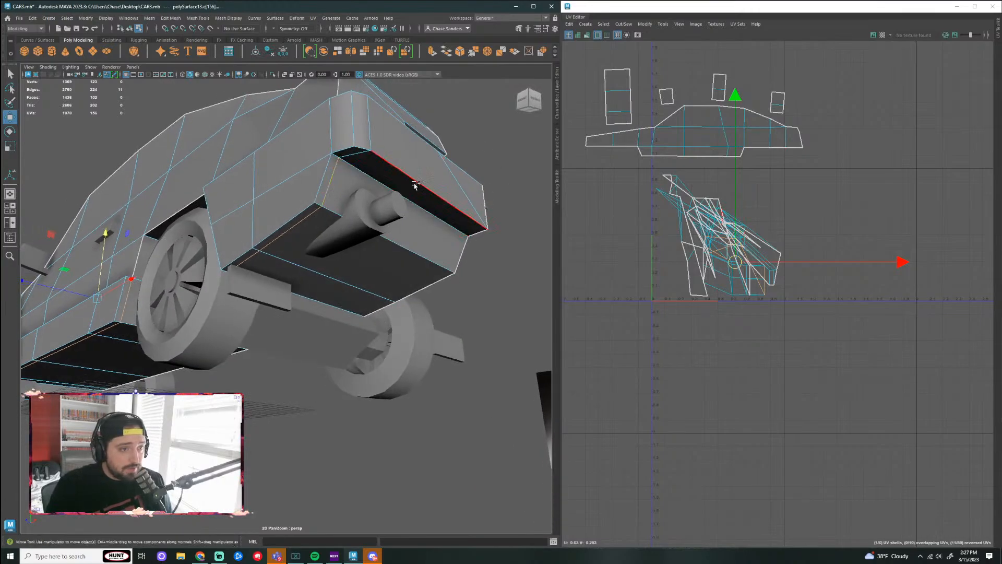
shift+click(379, 178)
alt+drag(504, 212, 478, 214)
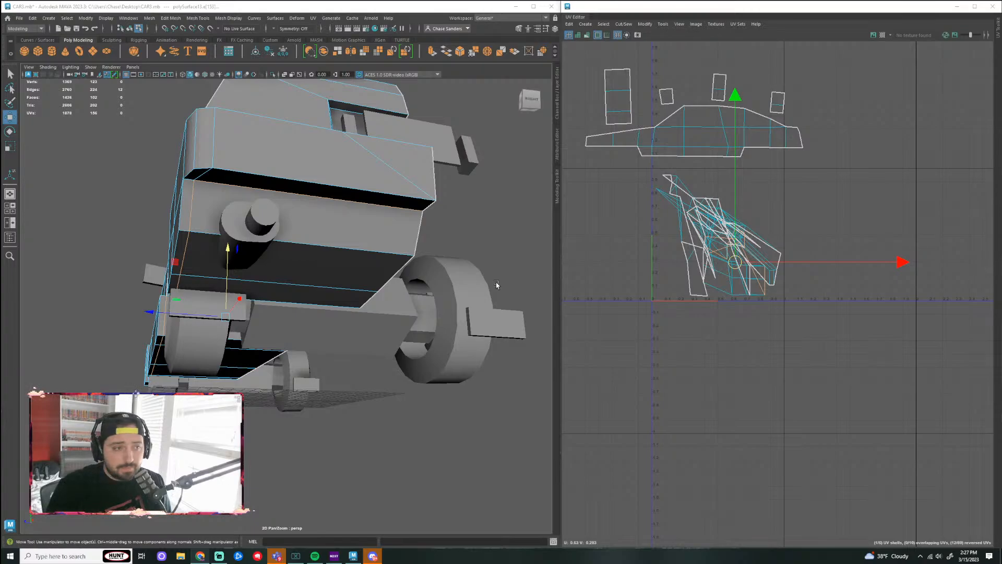
scroll(473, 265, down, 3)
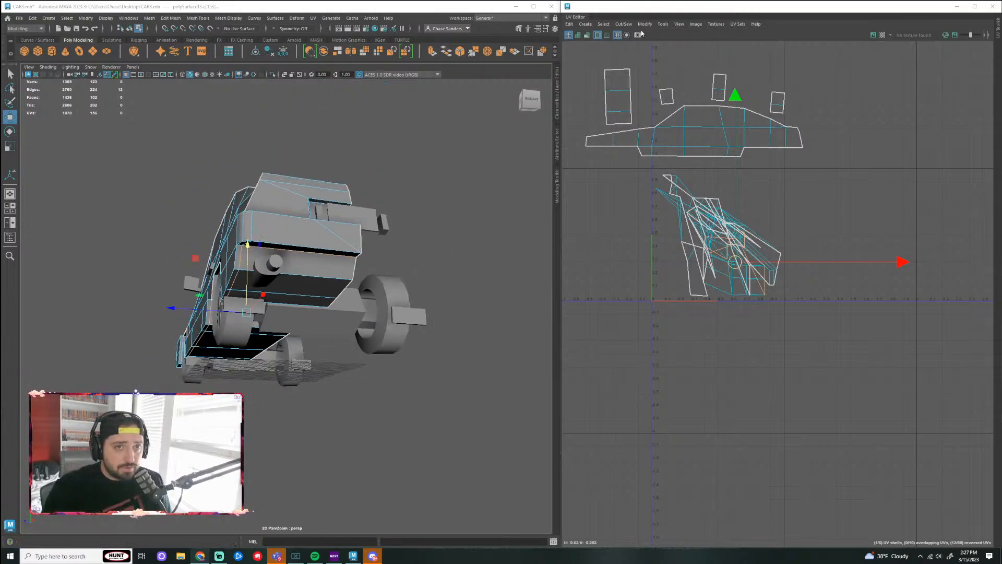
click(624, 24)
click(641, 67)
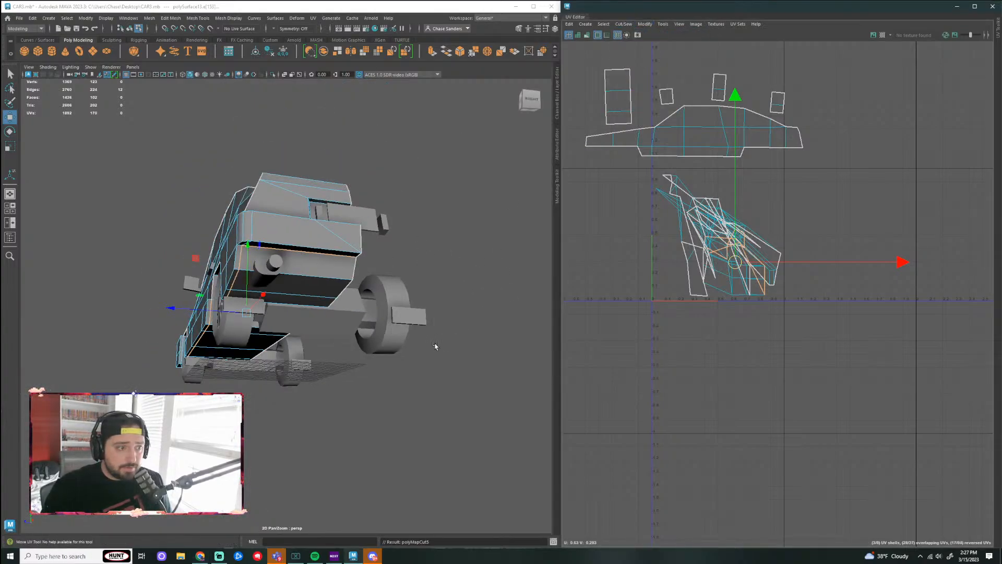
Step: Select the underside shell and examine which faces around the front bumper and front wheel are still attached to it
alt+drag(423, 266, 349, 269)
right_drag(349, 269, 384, 285)
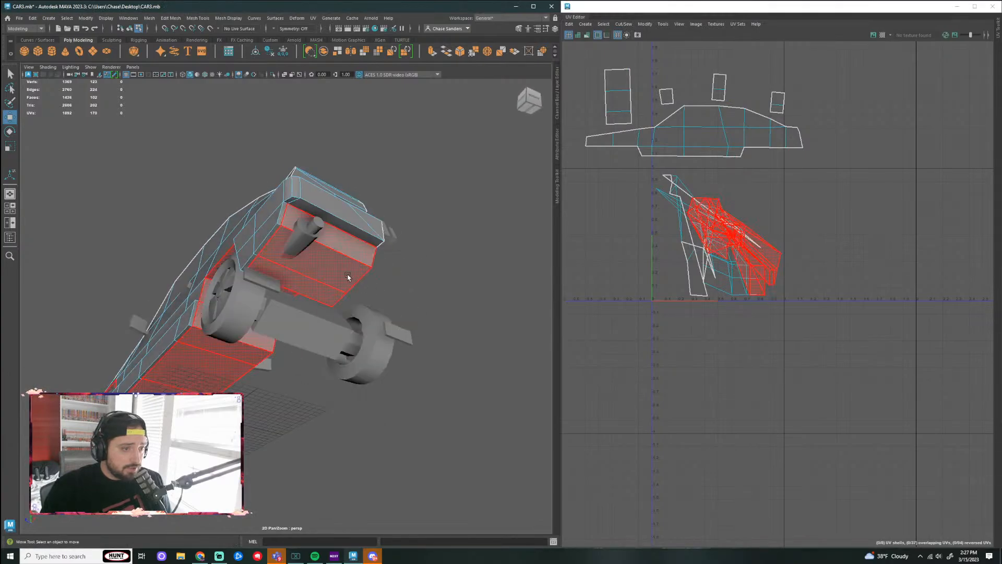
click(346, 276)
alt+drag(542, 212, 593, 352)
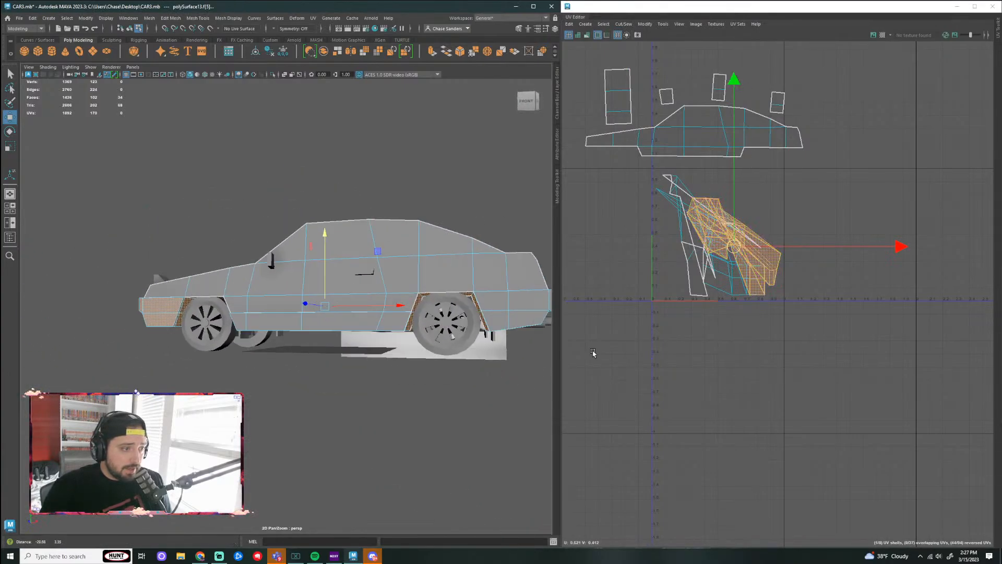
scroll(214, 373, up, 4)
alt+right_drag(214, 372, 386, 417)
alt+middle_drag(386, 418, 403, 528)
click(291, 273)
alt+drag(313, 324, 416, 195)
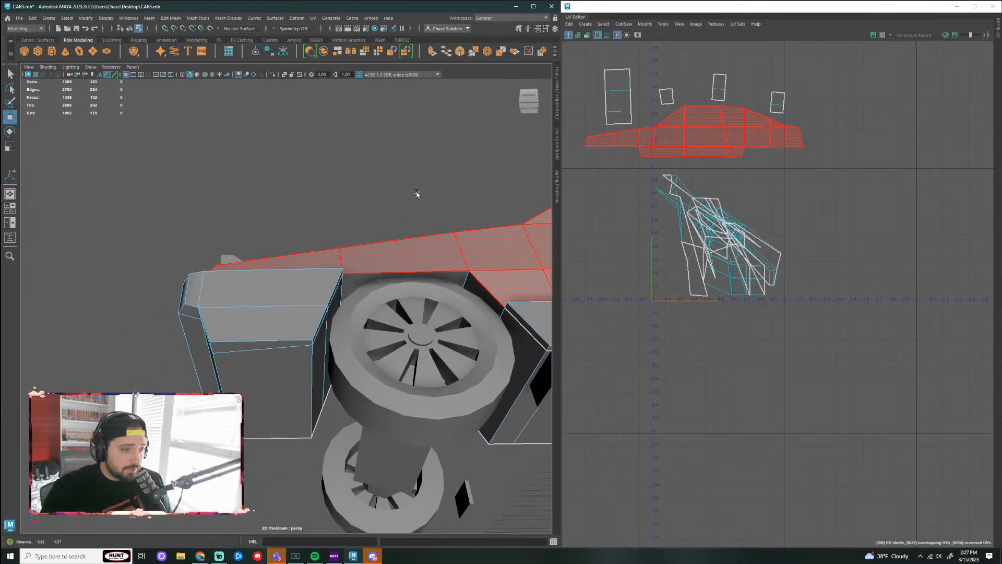
alt+right_drag(416, 195, 502, 141)
click(623, 24)
click(410, 166)
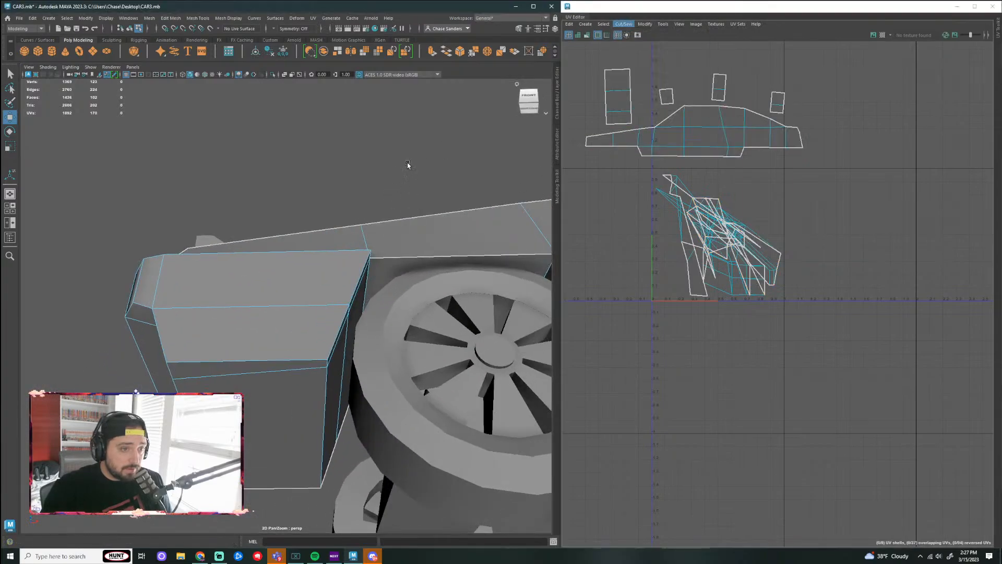
alt+drag(410, 165, 376, 225)
click(313, 18)
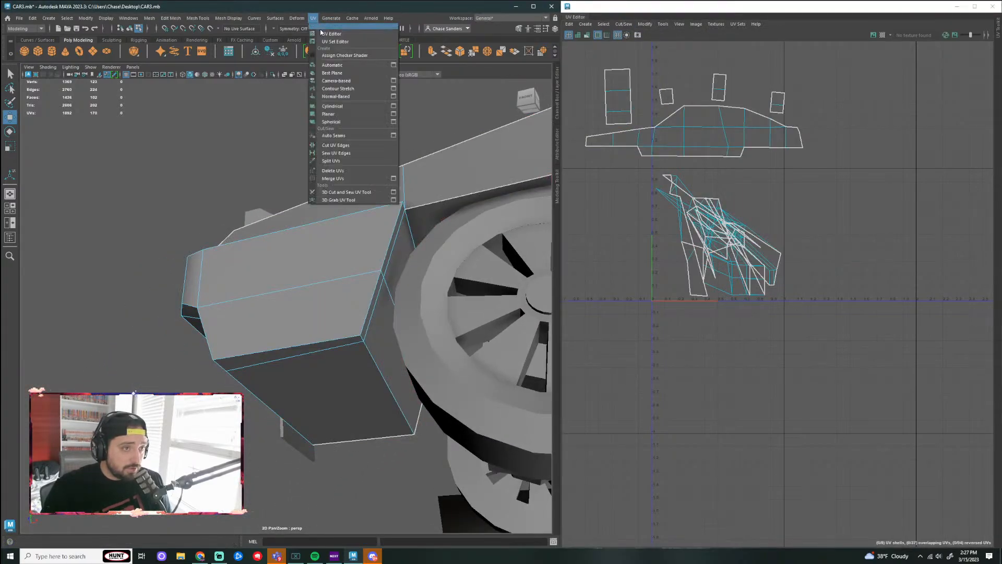
click(329, 192)
alt+drag(381, 141, 380, 160)
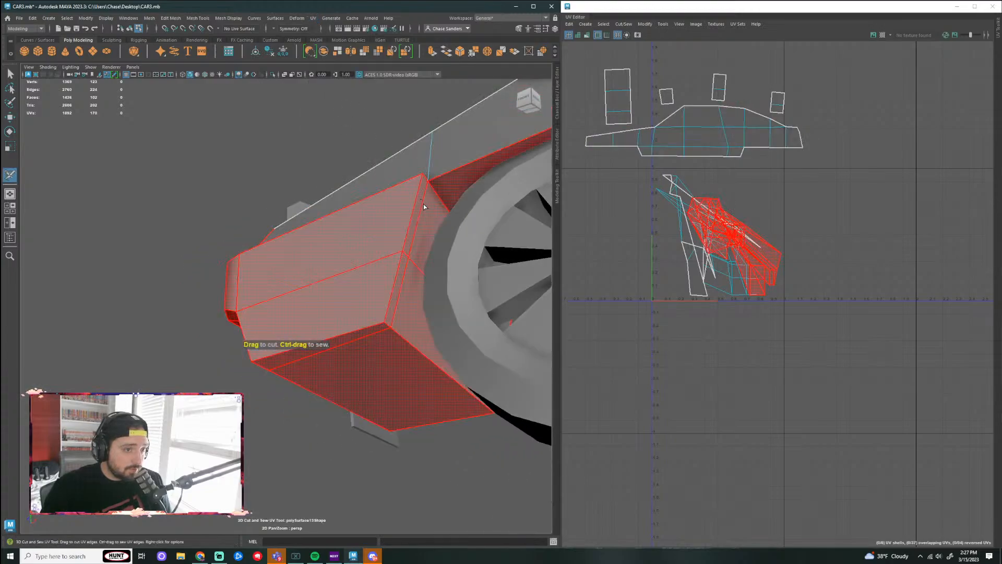
right_click(427, 194)
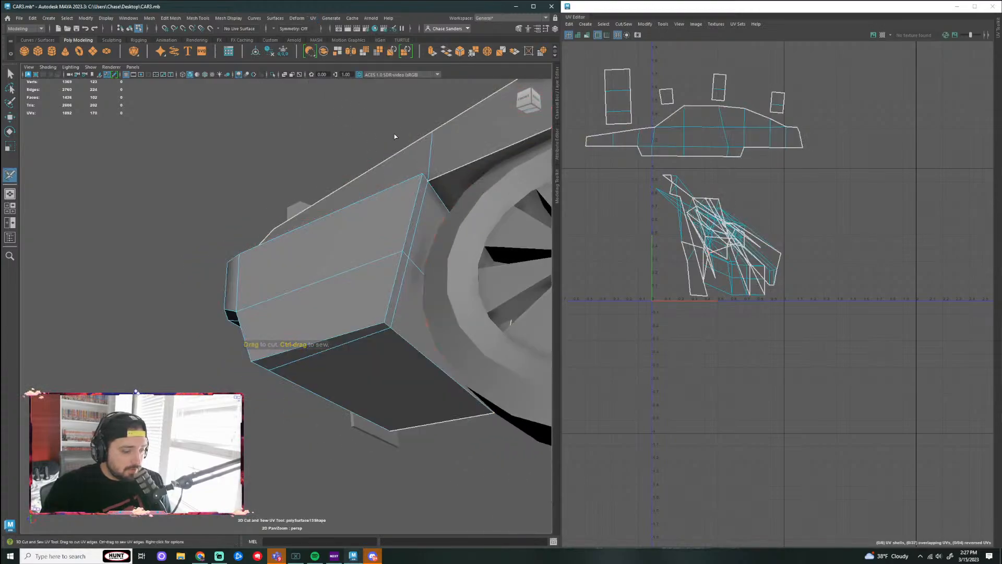
right_click(425, 190)
key(q)
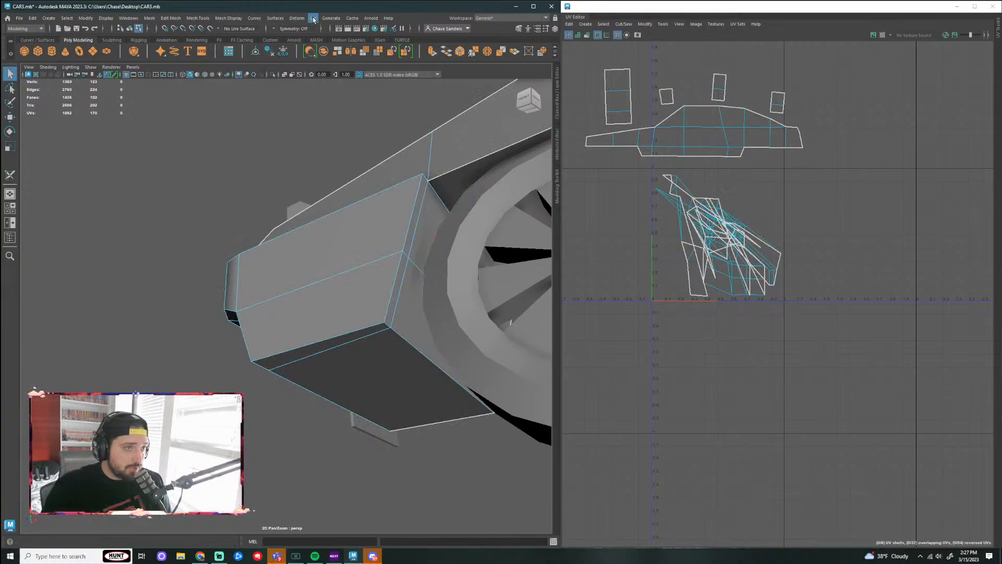
Step: With the 3D Cut and Sew UV Tool, cut the seam between the front bumper's side and the front wheel arch
click(314, 18)
click(329, 191)
drag(425, 215, 425, 218)
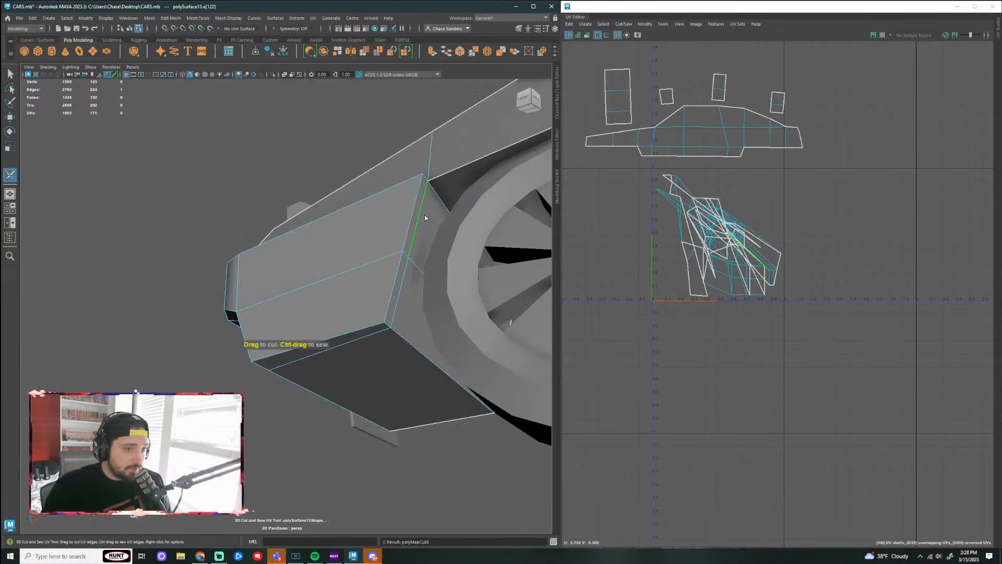
alt+drag(403, 346, 343, 384)
drag(372, 201, 376, 217)
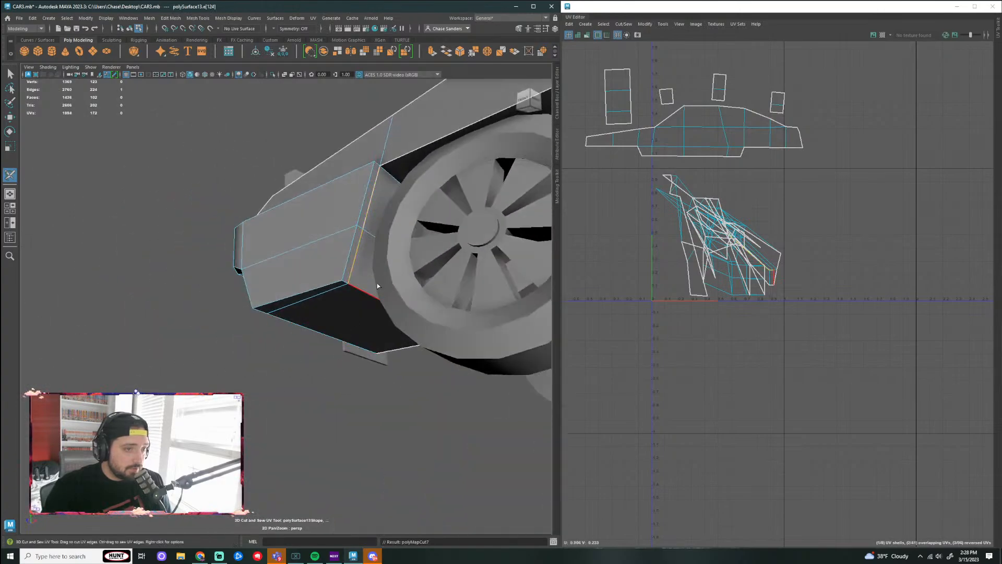
Step: Continue the seam along the front bumper's bottom side edge, up its front corner and across beneath the bumper overhang
alt+drag(307, 364, 321, 312)
alt+drag(349, 381, 324, 365)
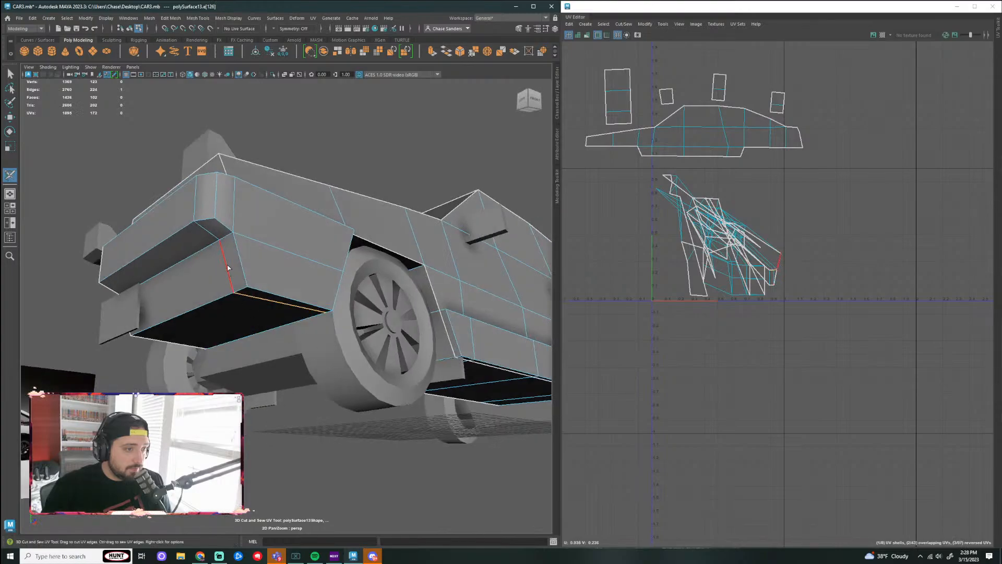
alt+drag(340, 425, 203, 268)
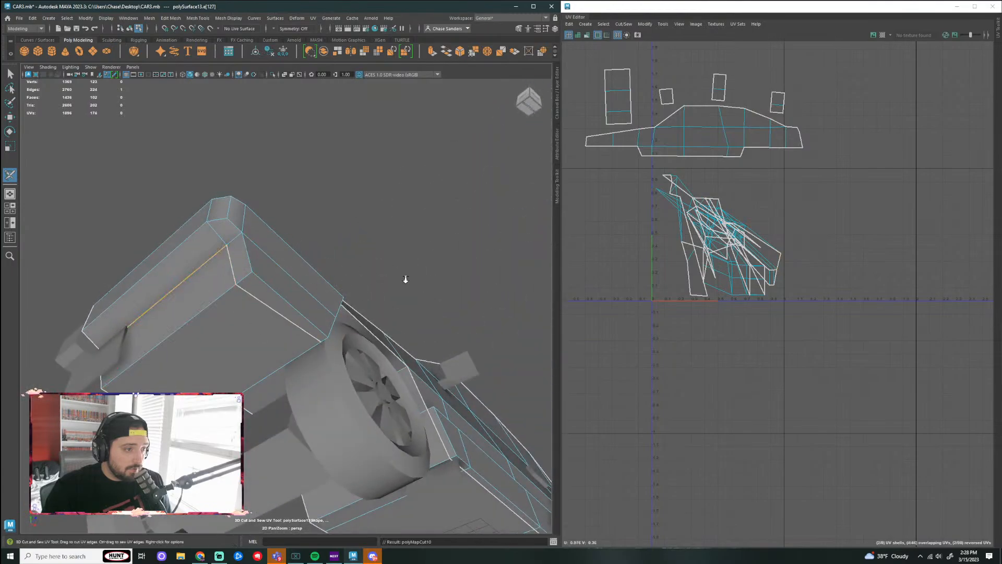
alt+right_drag(406, 280, 421, 262)
alt+drag(421, 262, 410, 277)
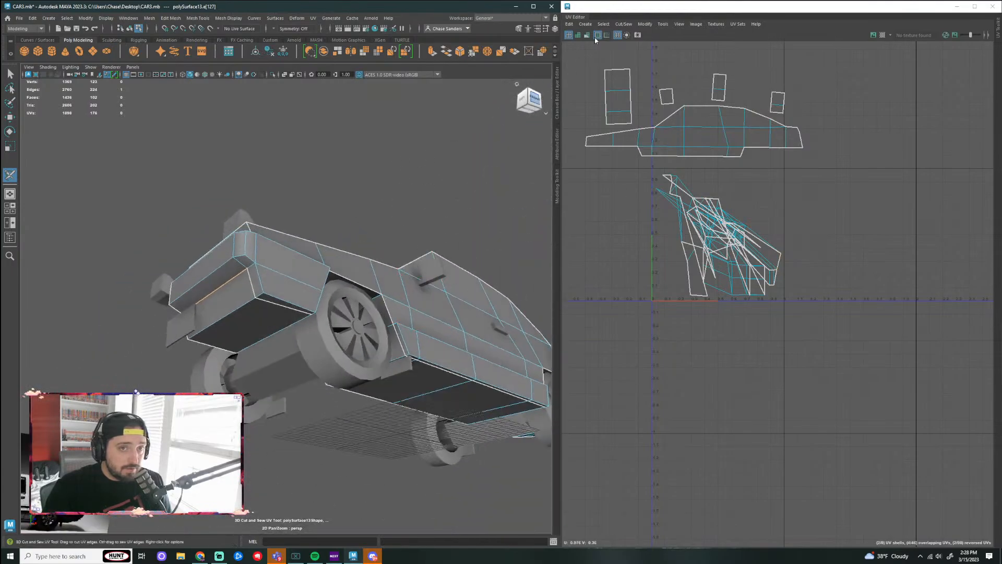
Step: Select the faces of the underside and wheel-arch shell and unfold its UVs
key(q)
click(273, 355)
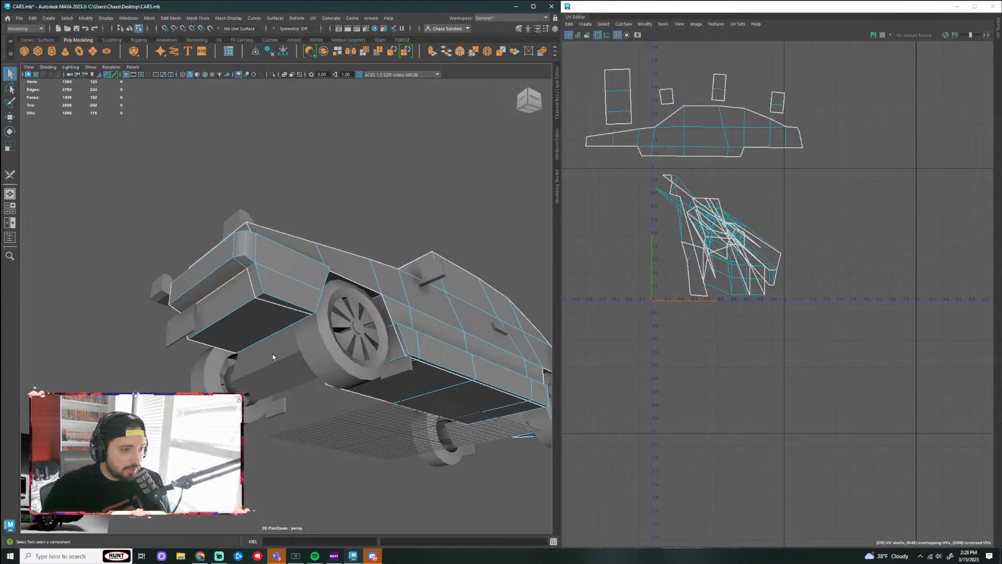
right_drag(231, 324, 273, 346)
click(272, 328)
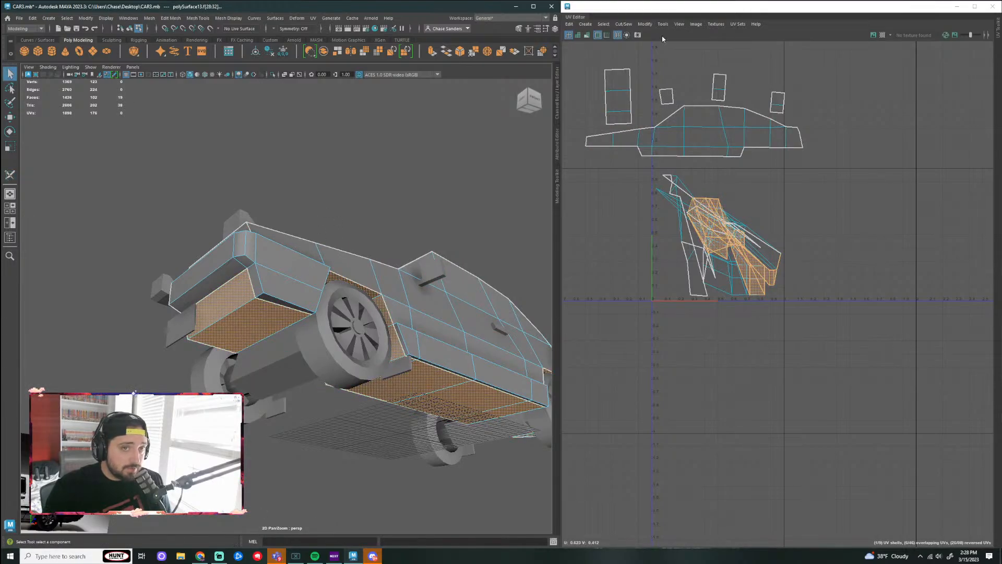
click(645, 24)
click(657, 266)
Step: Move the unfolded underside strip clear of the overlapping shells, rotate it horizontal and place it beside the row of window shells
key(w)
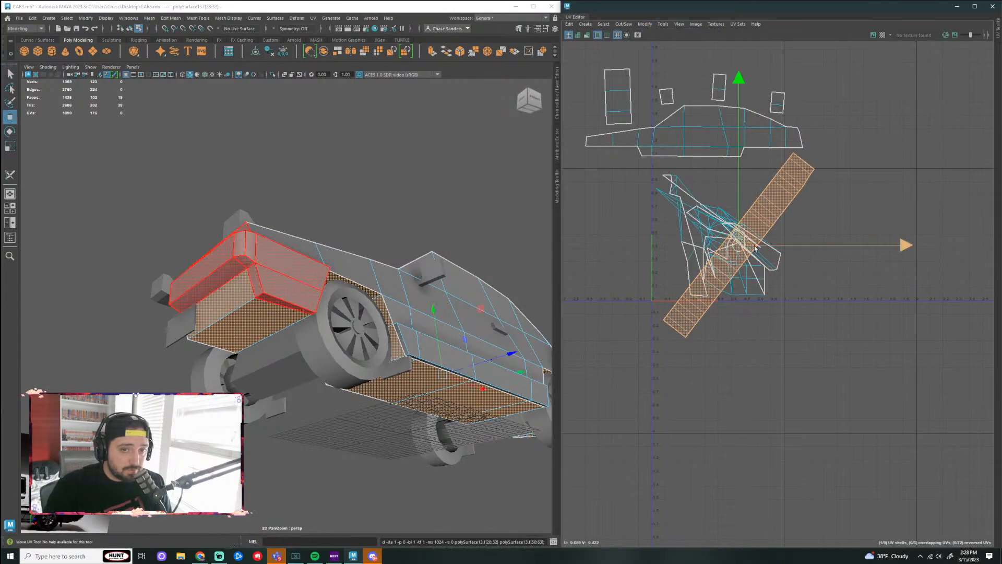
drag(738, 244, 906, 173)
click(889, 267)
scroll(889, 266, down, 1)
click(893, 135)
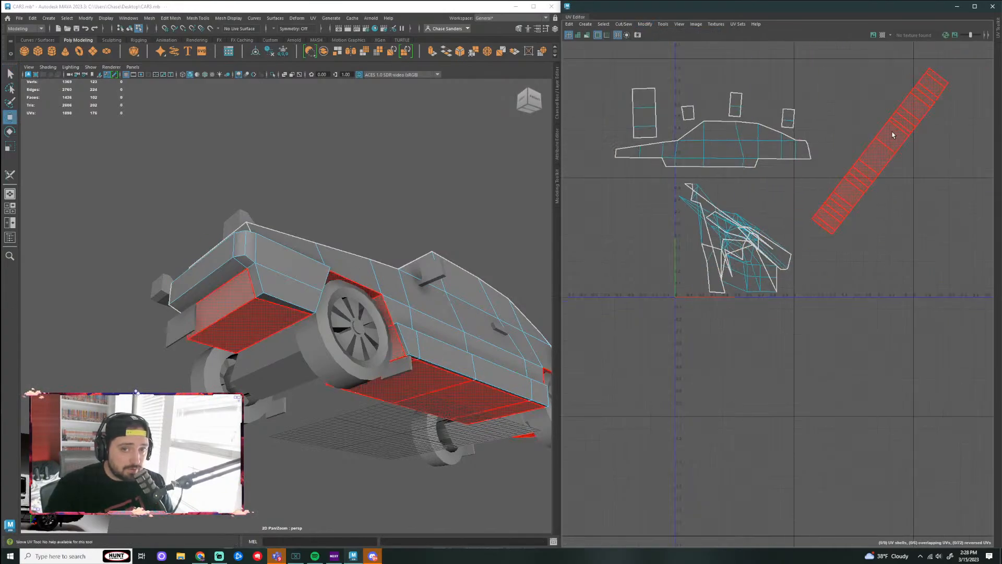
click(889, 152)
key(w)
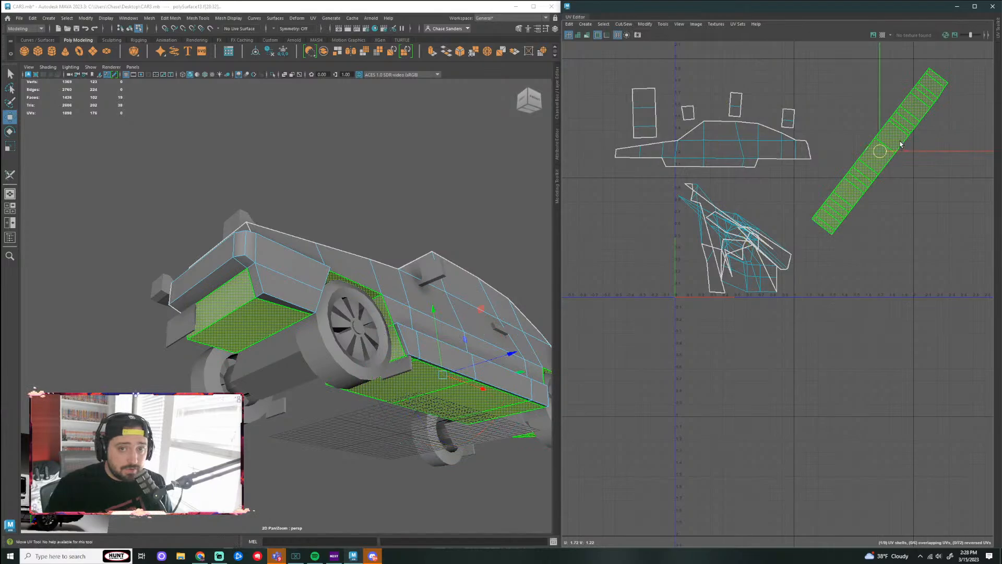
key(e)
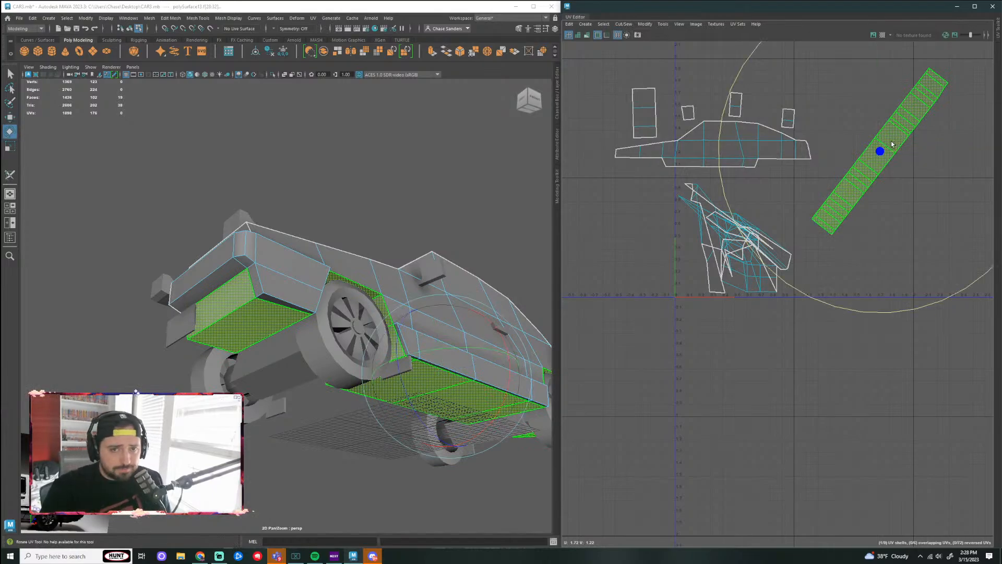
drag(892, 144, 717, 3)
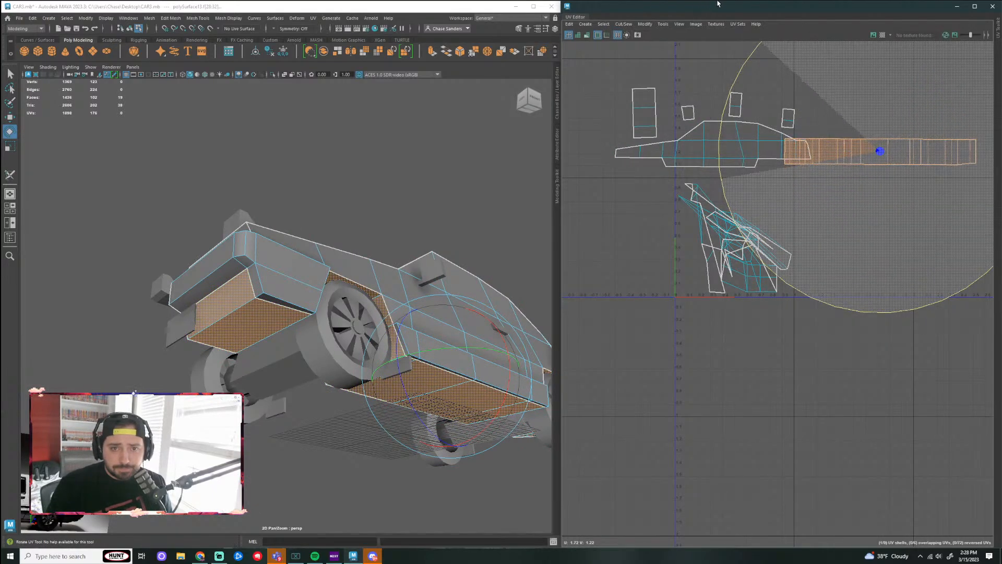
key(w)
drag(881, 151, 914, 99)
click(728, 380)
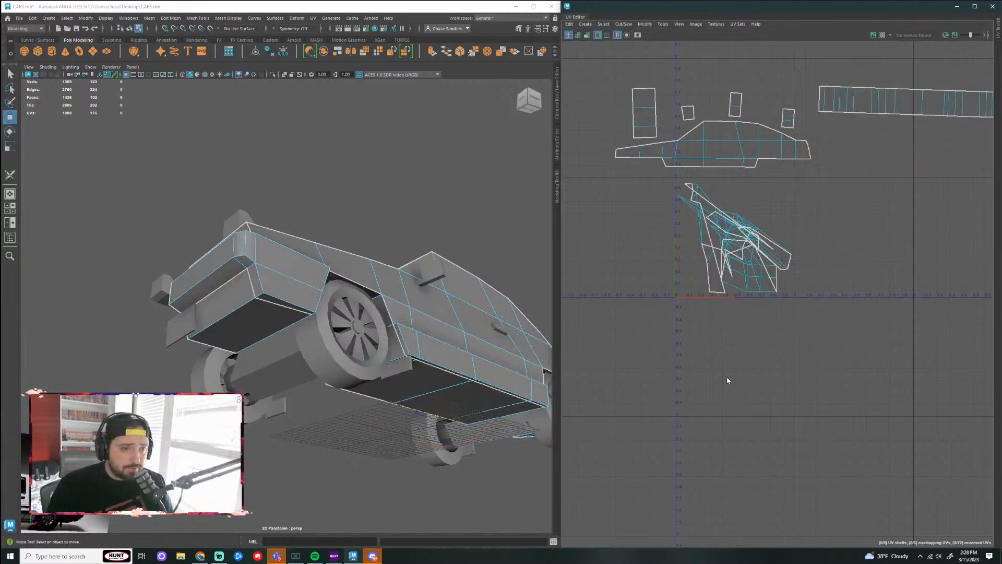
Step: Cut a UV seam along the edge where the sloped nose panel meets the top of the front bumper
alt+drag(368, 381, 325, 367)
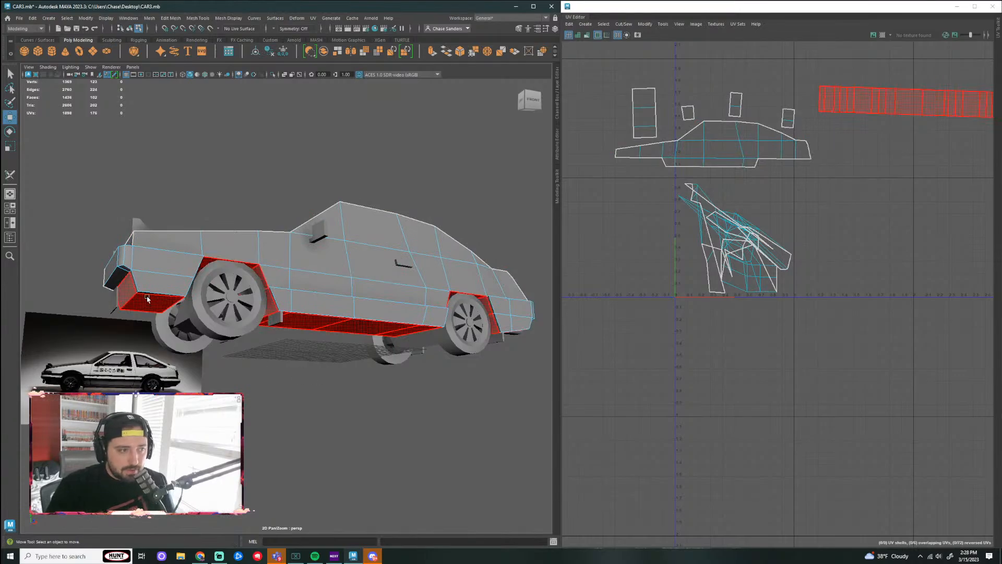
alt+drag(148, 298, 335, 223)
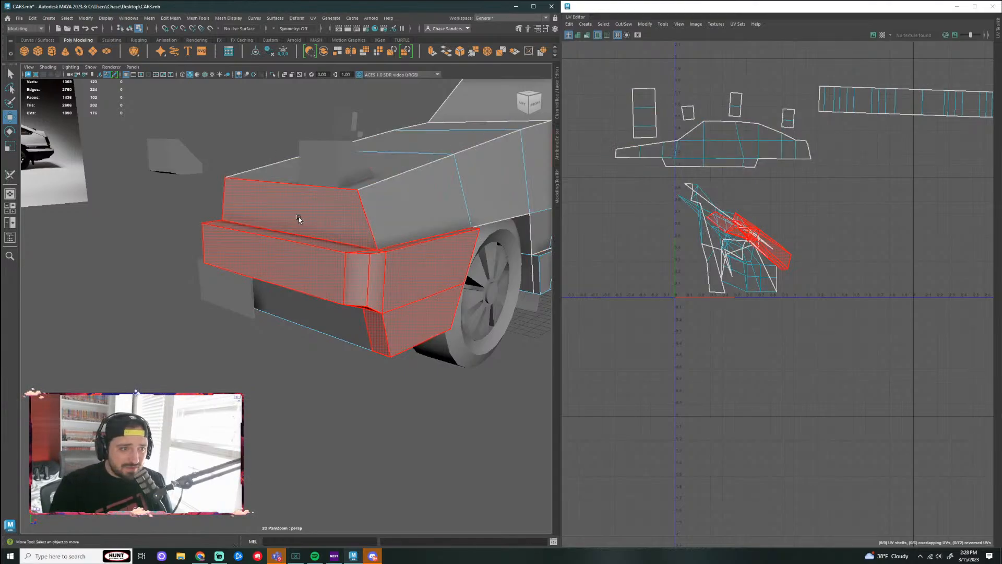
alt+drag(299, 217, 450, 190)
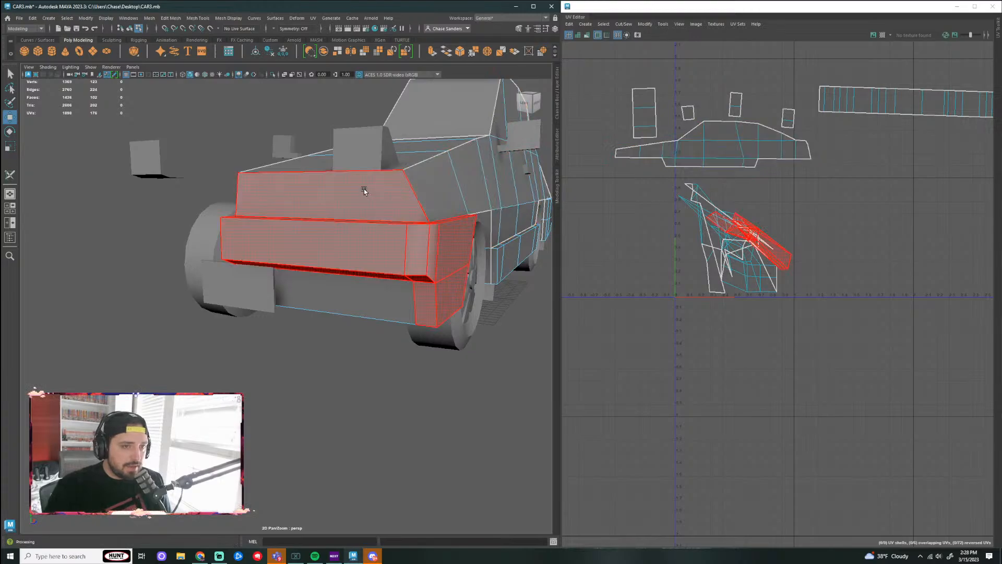
right_drag(378, 182, 377, 162)
alt+drag(396, 202, 391, 255)
click(391, 255)
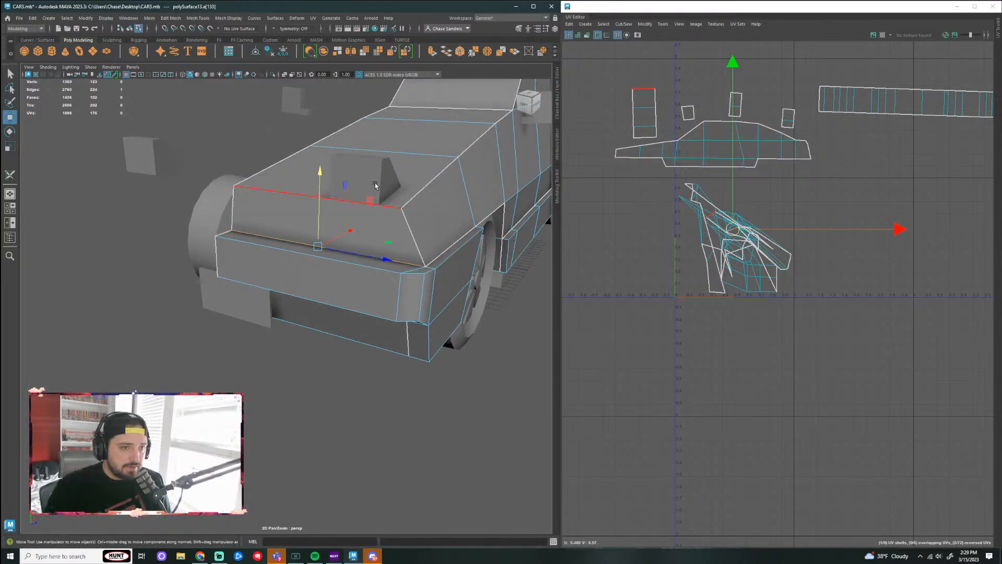
click(477, 437)
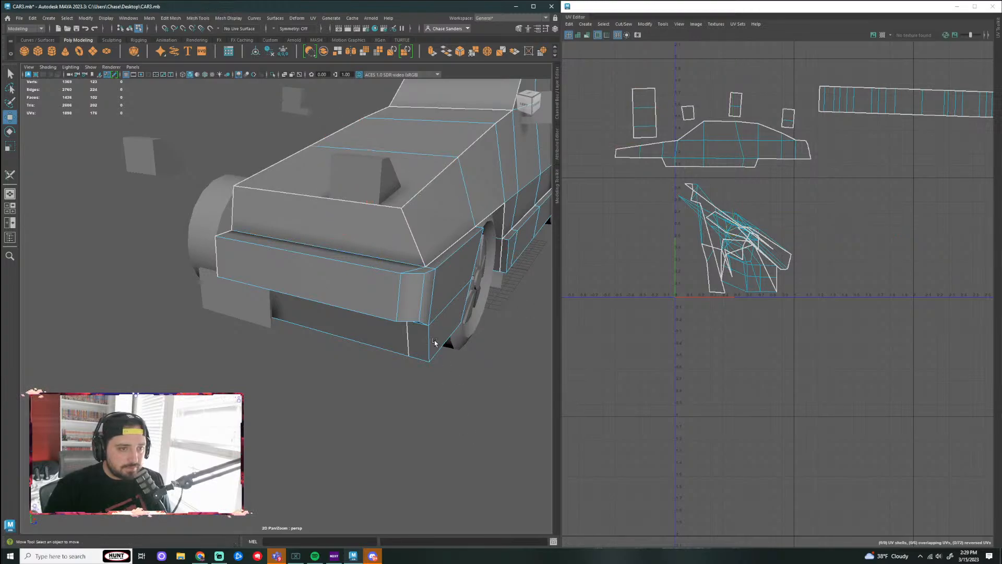
click(385, 260)
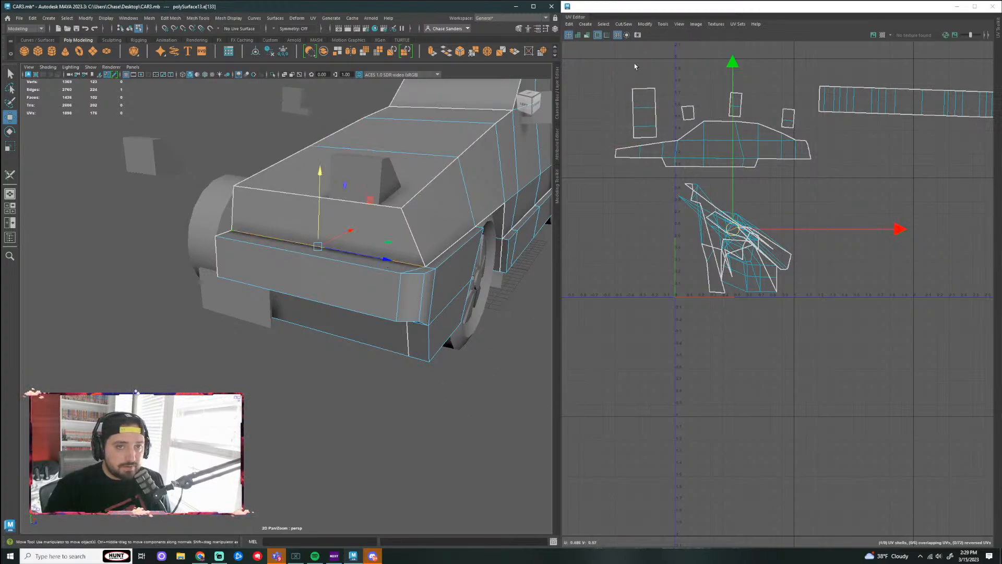
click(624, 24)
click(635, 67)
click(515, 300)
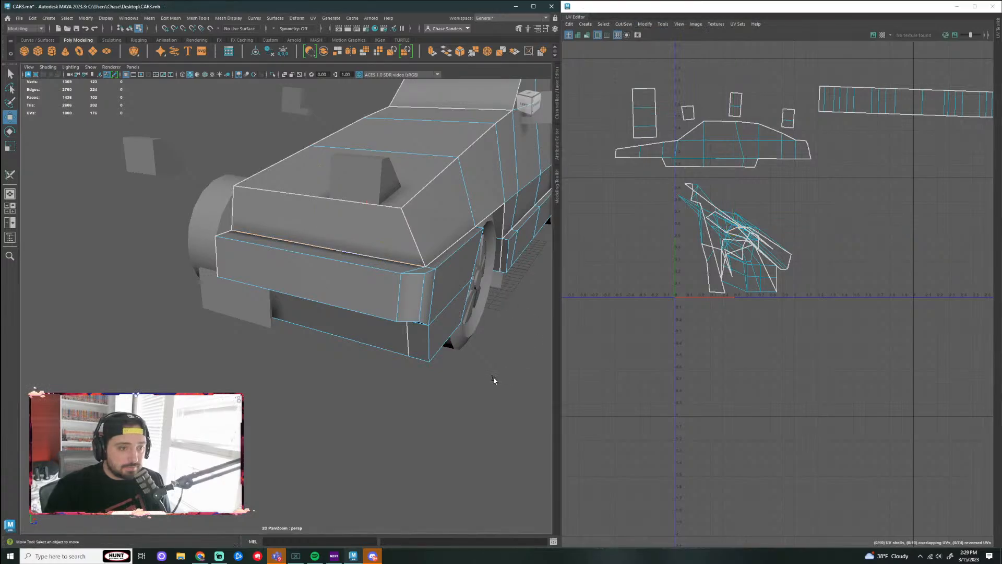
Step: Select the sloped nose panel's face, move its UVs clear beside the car-side shell and unfold them
alt+drag(494, 380, 387, 224)
right_drag(425, 224, 417, 251)
click(401, 234)
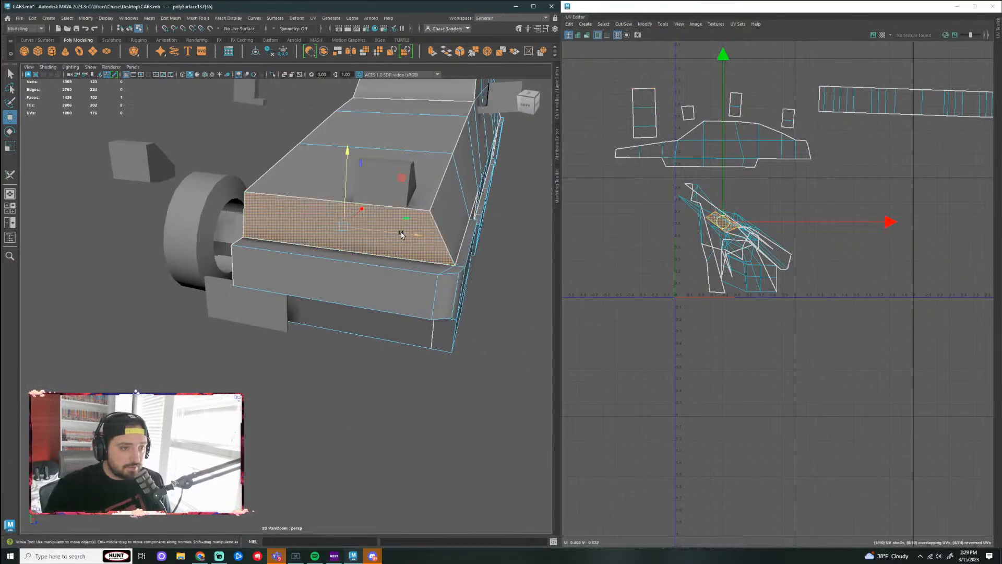
drag(728, 221, 586, 137)
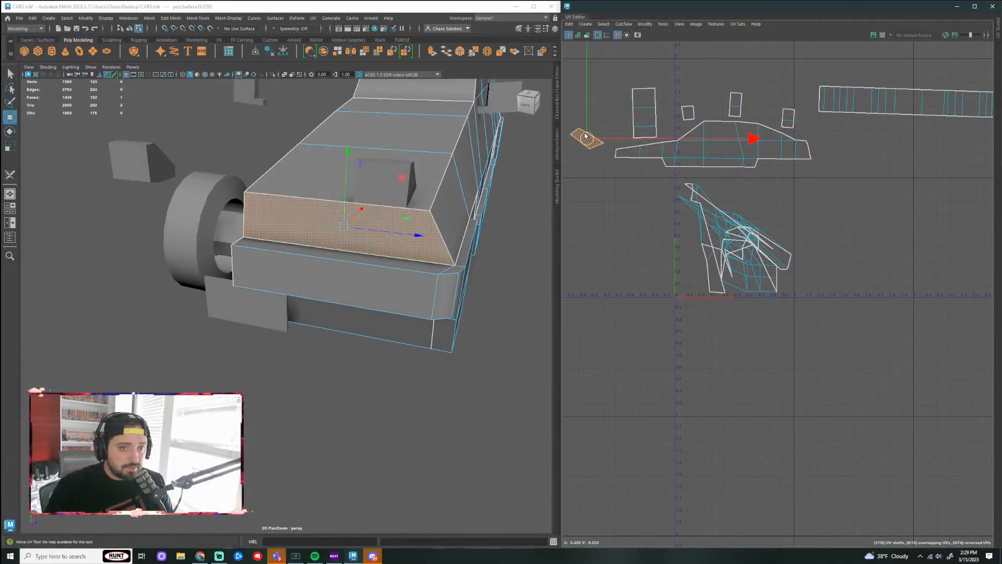
click(641, 25)
click(674, 271)
click(515, 353)
Step: Try sewing the nose panel's slanted side edge to the front of the car-side shell
alt+drag(515, 353, 476, 310)
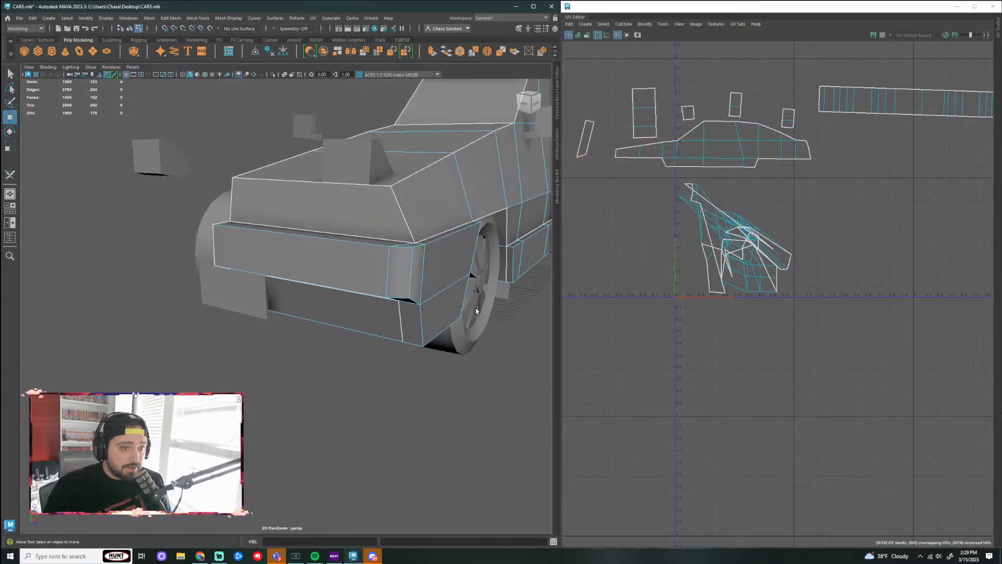
right_drag(433, 208, 408, 209)
click(403, 214)
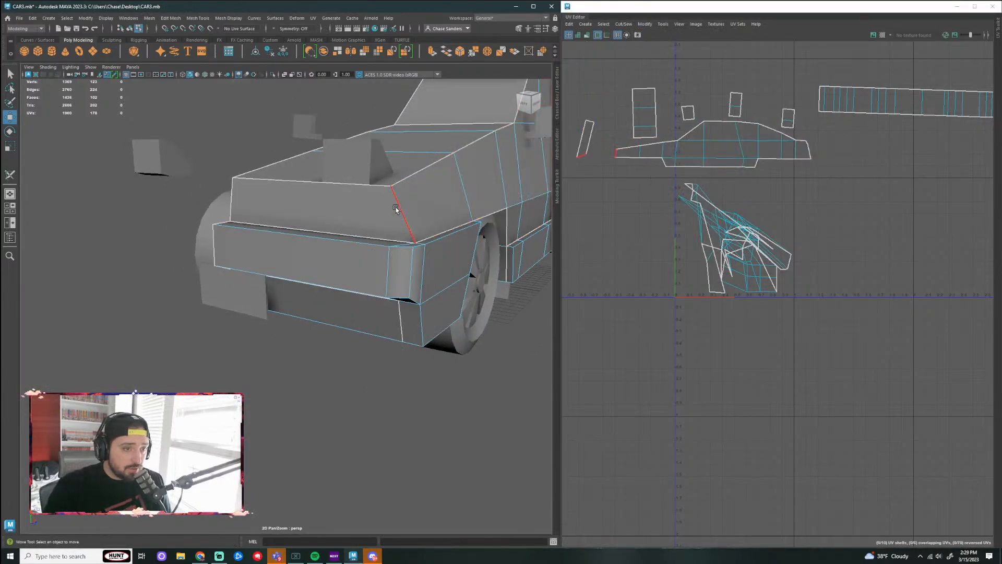
click(624, 24)
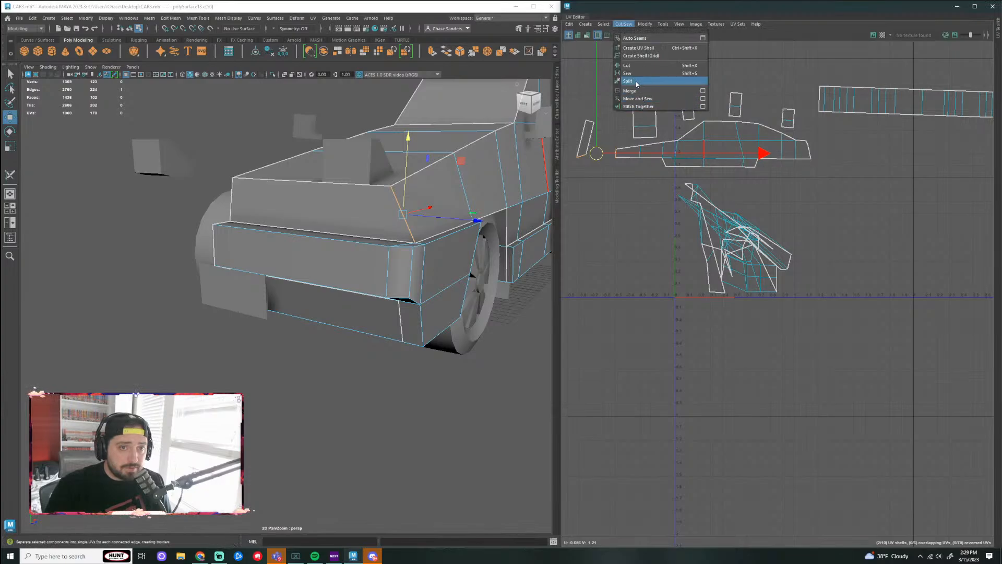
click(636, 73)
click(552, 102)
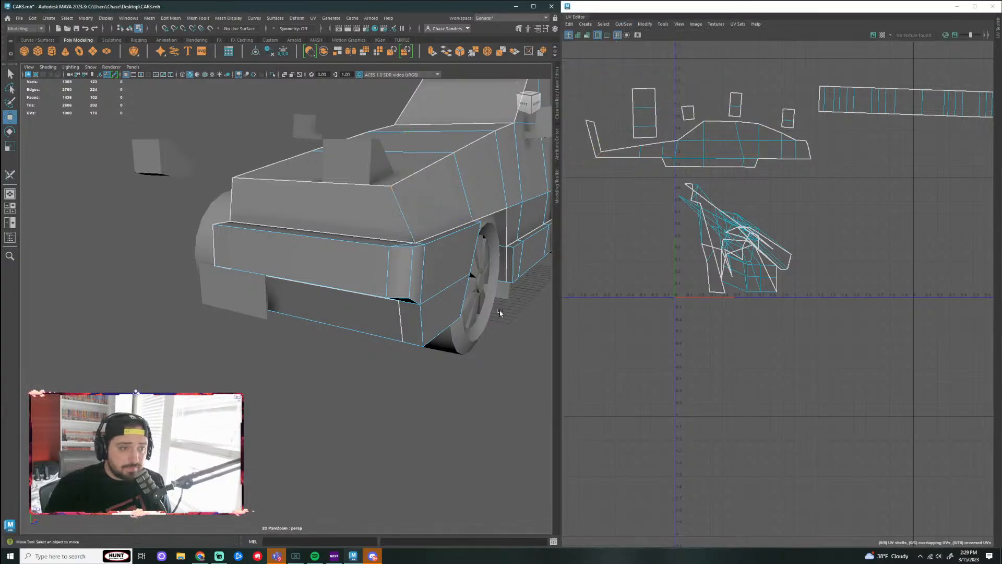
Step: Preview the checker pattern on the car body, undo the nose edge sew and turn the preview off
click(887, 35)
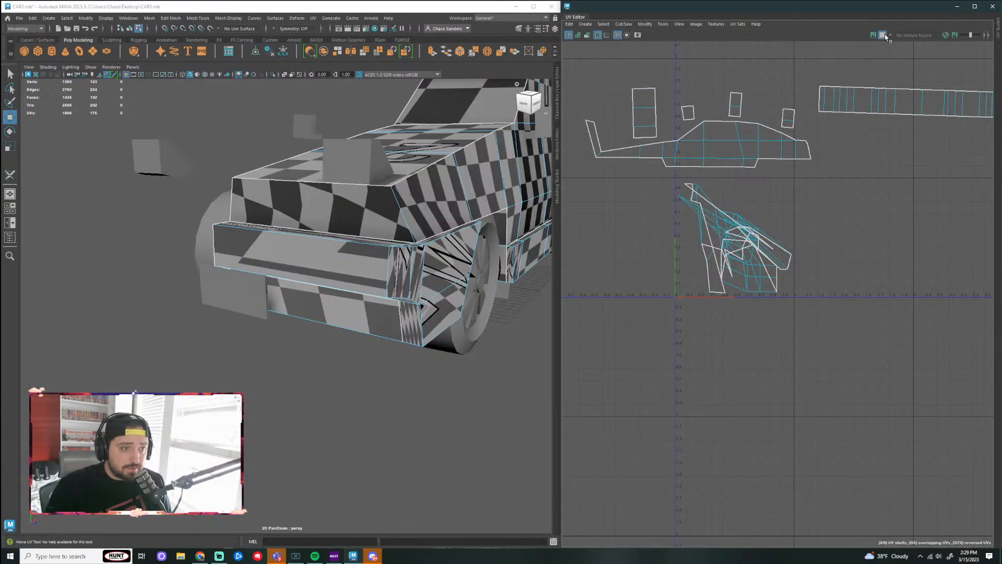
mouse_move(472, 384)
alt+mouse_down()
mouse_move(440, 383)
mouse_move(480, 383)
alt+mouse_up()
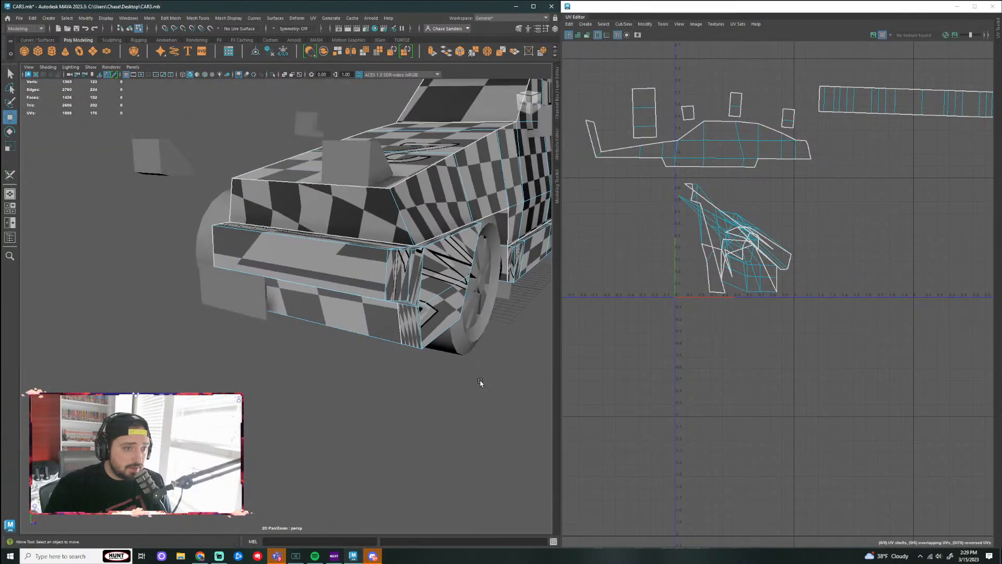
key(ctrl+z)
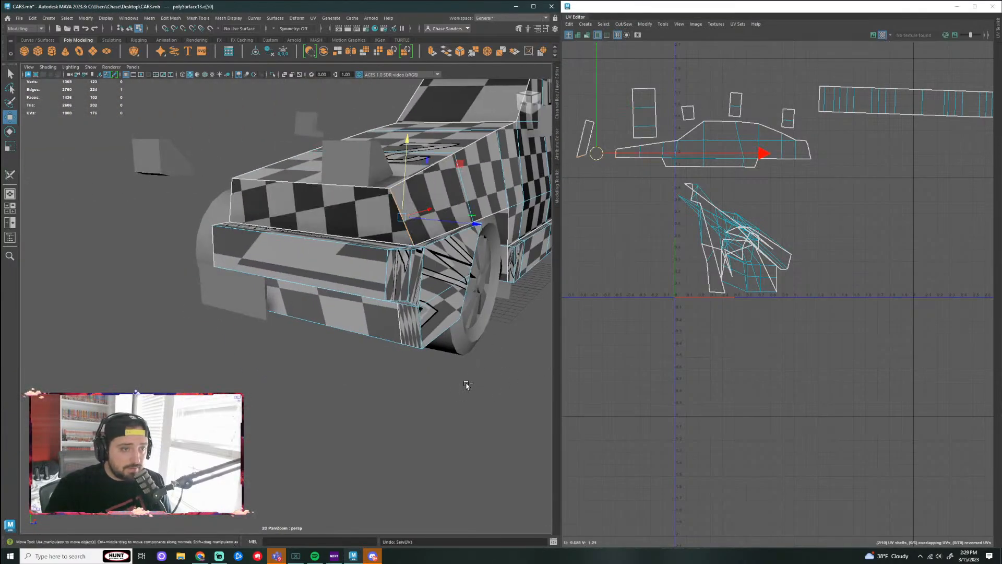
click(570, 250)
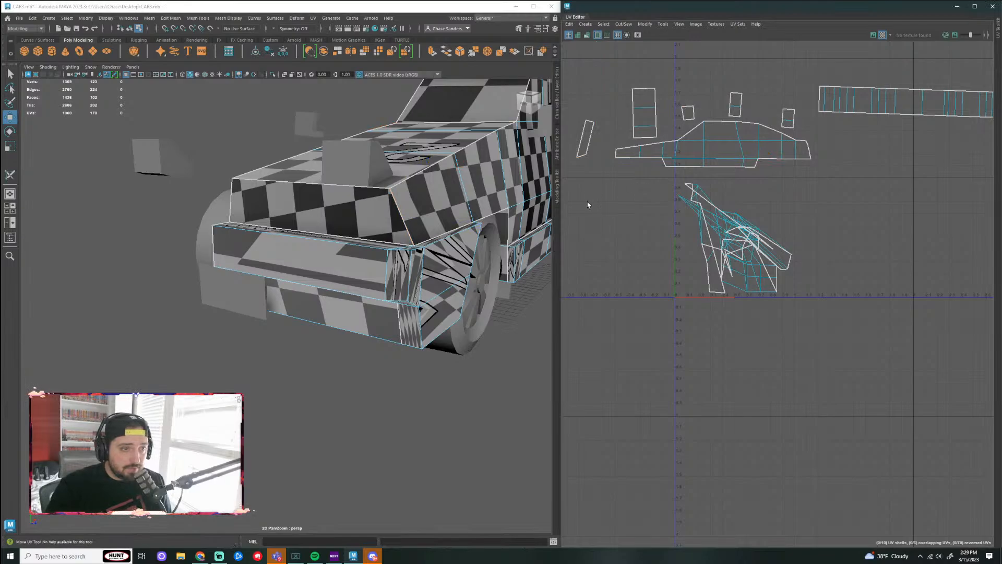
click(352, 357)
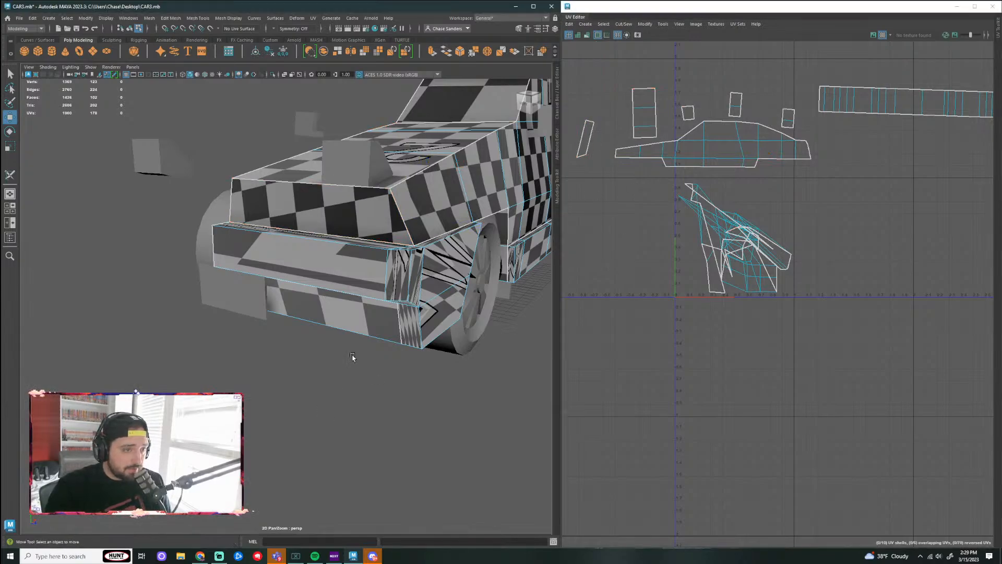
click(882, 34)
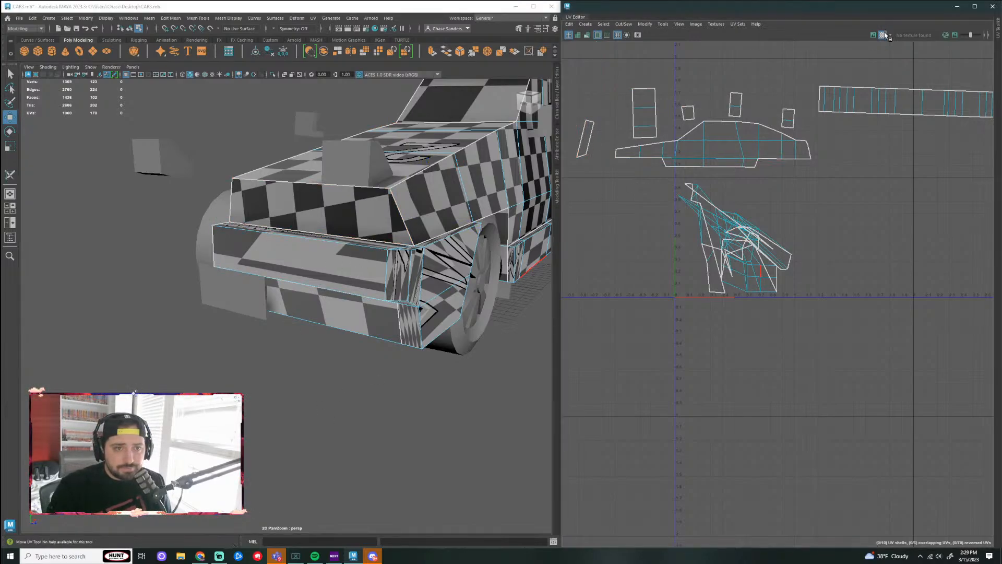
Step: Select the nose panel's UV shell and unfold it again
right_drag(584, 136, 562, 130)
click(585, 138)
click(645, 24)
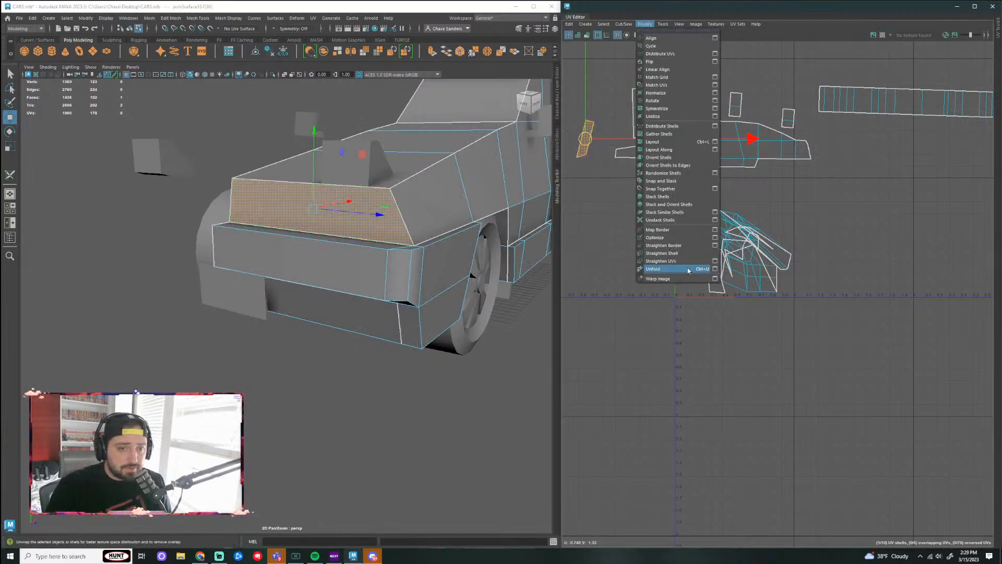
click(673, 269)
click(699, 284)
click(330, 326)
Step: Examine the car's remaining shells by selecting the front bumper and the lower side skirt in turn
alt+drag(330, 326, 303, 325)
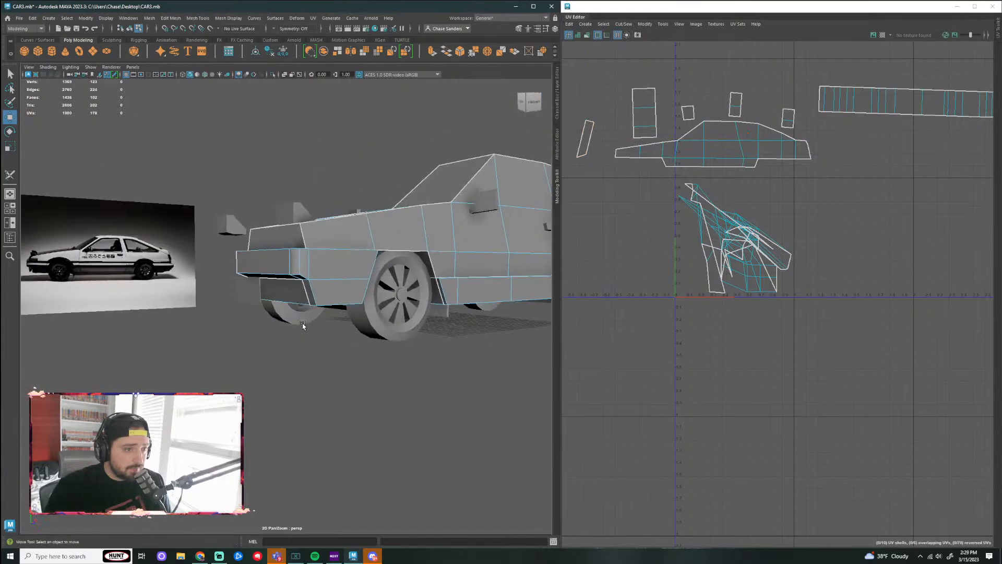
alt+drag(321, 368, 301, 345)
click(349, 260)
alt+drag(397, 347, 365, 346)
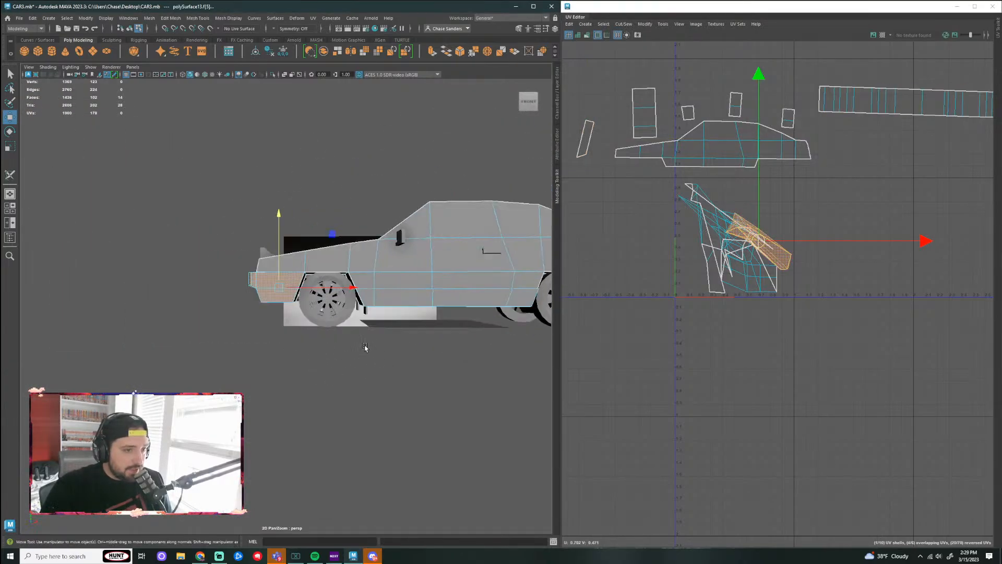
alt+middle_drag(365, 347, 254, 329)
click(258, 282)
alt+drag(259, 282, 335, 340)
alt+middle_drag(335, 340, 444, 318)
click(326, 337)
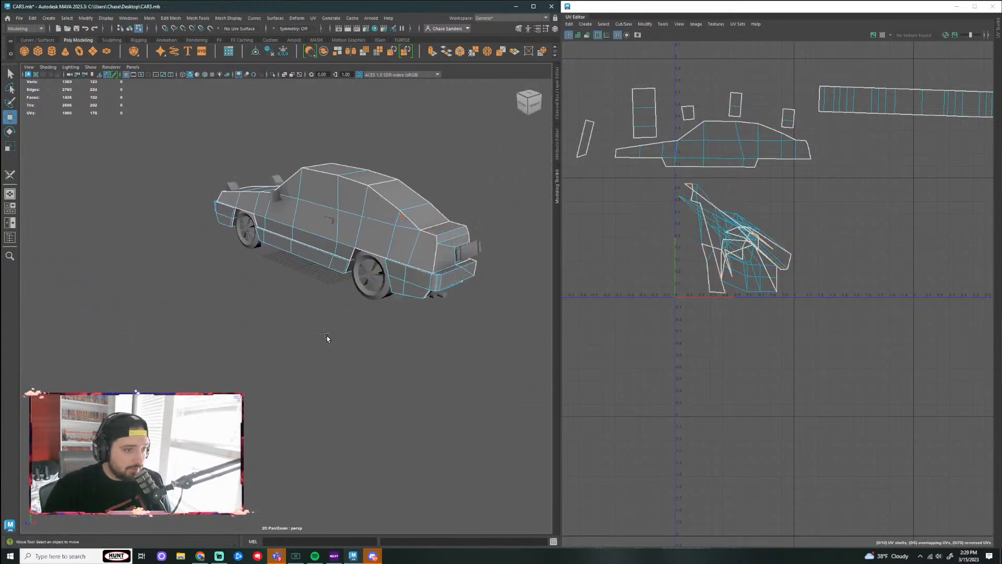
alt+drag(327, 336, 386, 313)
click(309, 265)
alt+drag(310, 265, 480, 354)
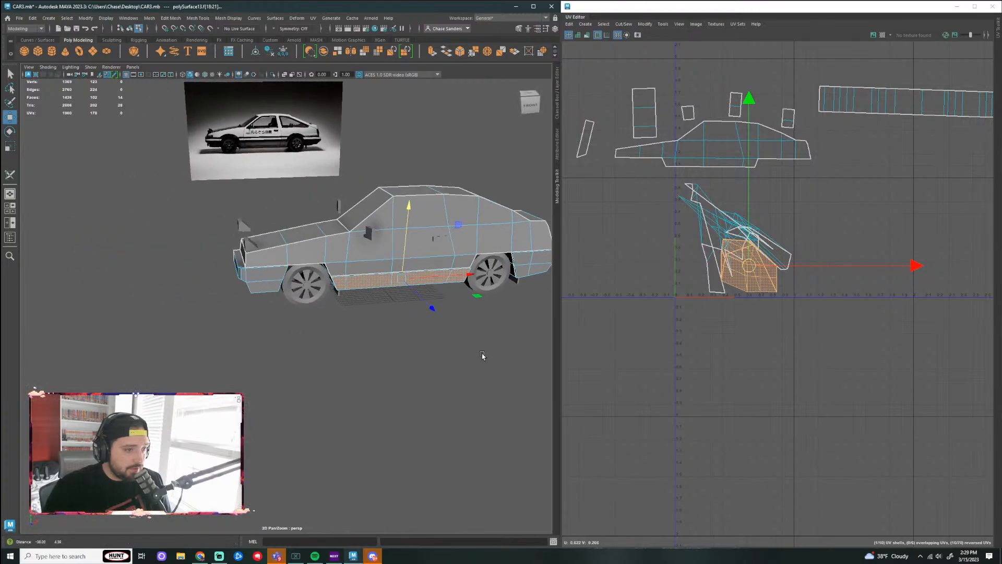
Step: Select the short edges at the side skirt's front end, just behind the front wheel arch
scroll(389, 299, up, 5)
alt+drag(389, 298, 216, 362)
right_drag(216, 361, 216, 334)
alt+drag(216, 334, 199, 314)
click(162, 279)
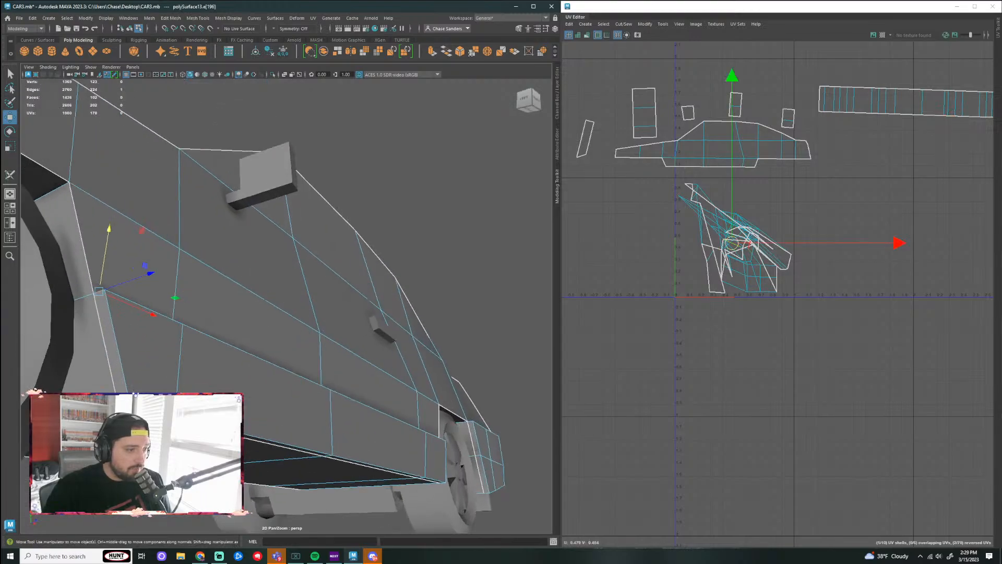
shift+click(86, 296)
alt+drag(99, 290, 289, 449)
alt+middle_drag(439, 334, 293, 347)
alt+right_drag(293, 346, 365, 346)
alt+middle_drag(220, 355, 72, 248)
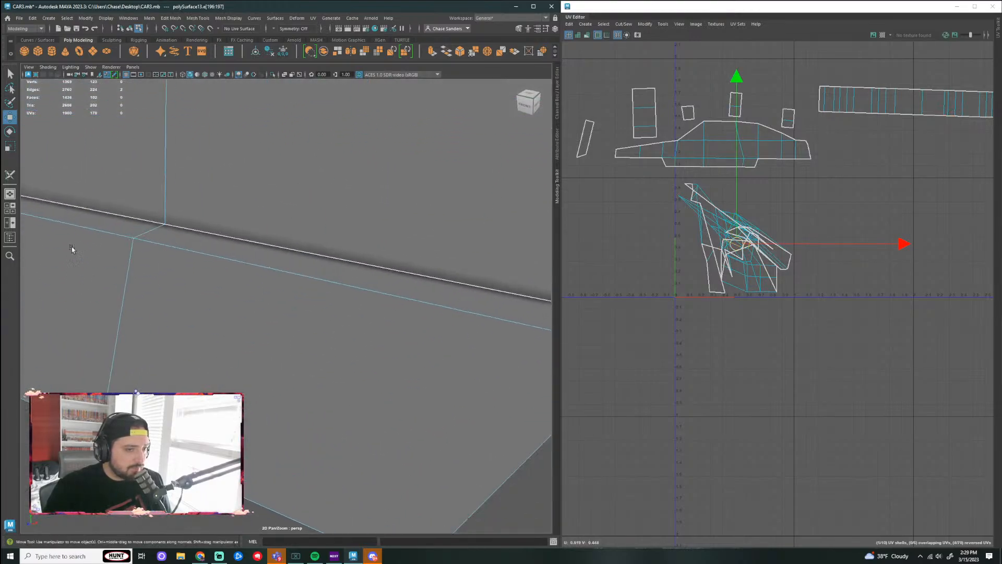
Step: Add the short edges at the side skirt's rear end and cut UV seams along the selected edges
alt+middle_drag(325, 326, 138, 291)
alt+drag(105, 295, 215, 250)
shift+click(261, 230)
scroll(263, 334, down, 5)
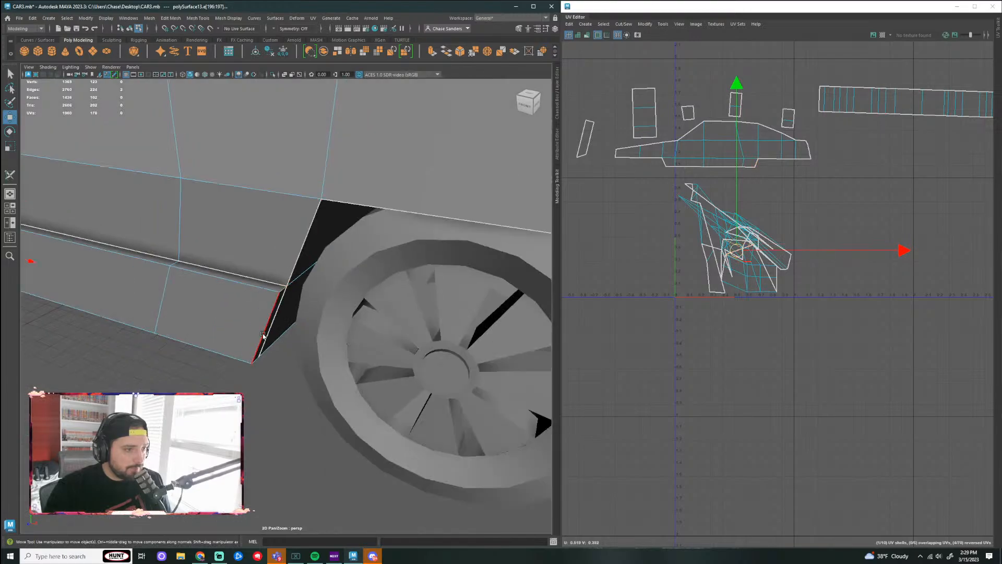
alt+drag(263, 335, 265, 268)
shift+click(265, 170)
click(623, 24)
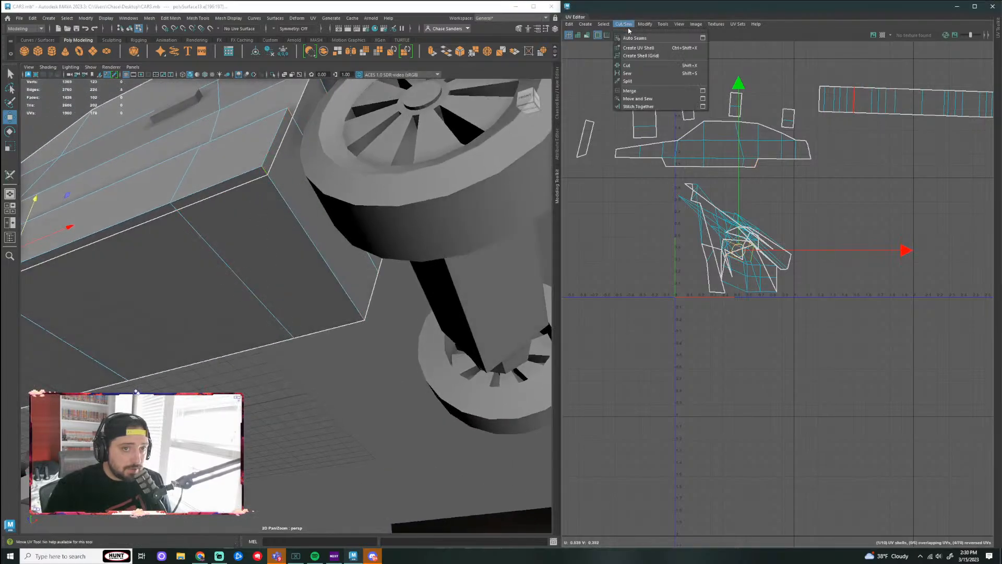
click(641, 72)
scroll(734, 289, down, 2)
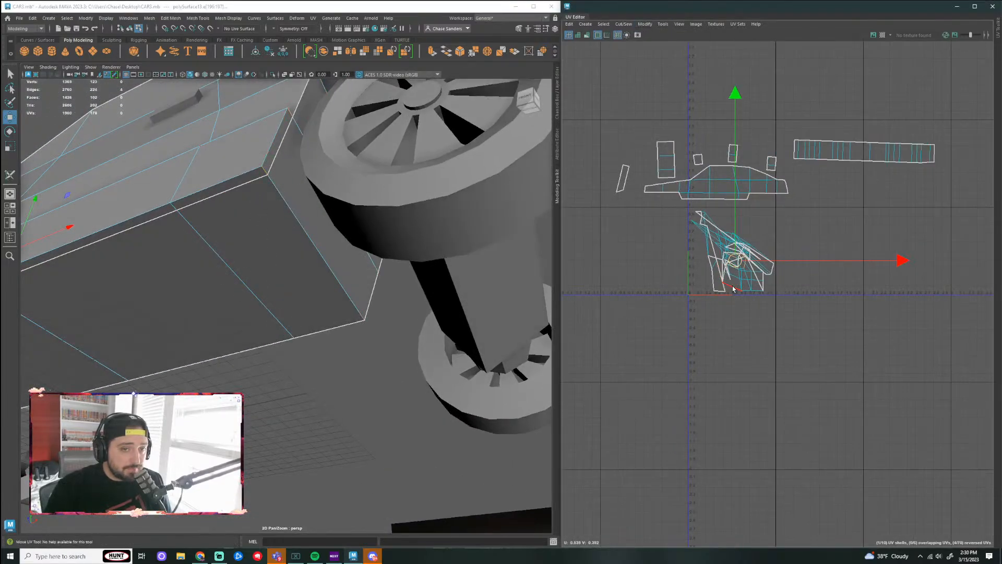
click(630, 26)
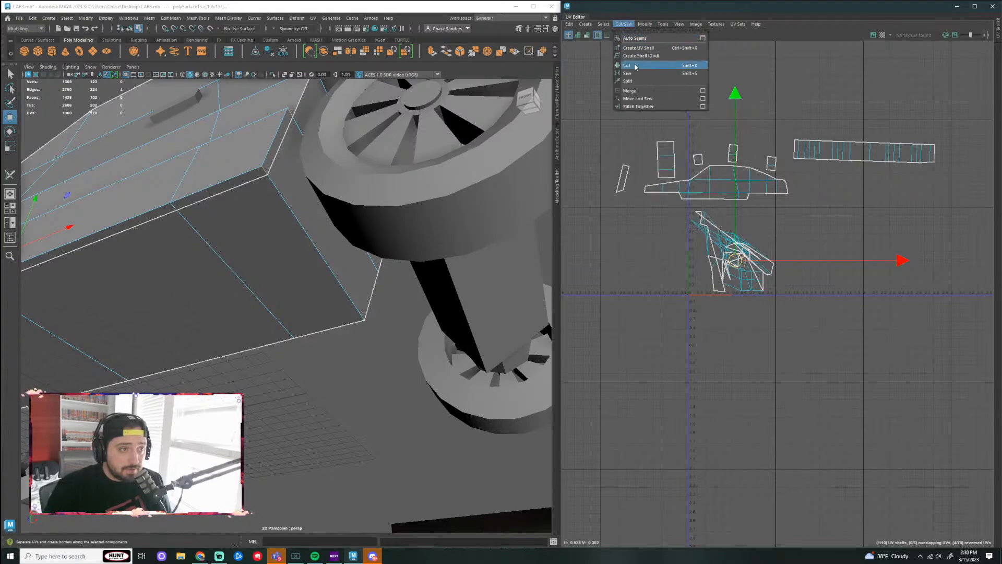
click(642, 67)
Step: Convert the selection to the side skirt's UV shell and unfold it
ctrl+right_drag(234, 158, 261, 170)
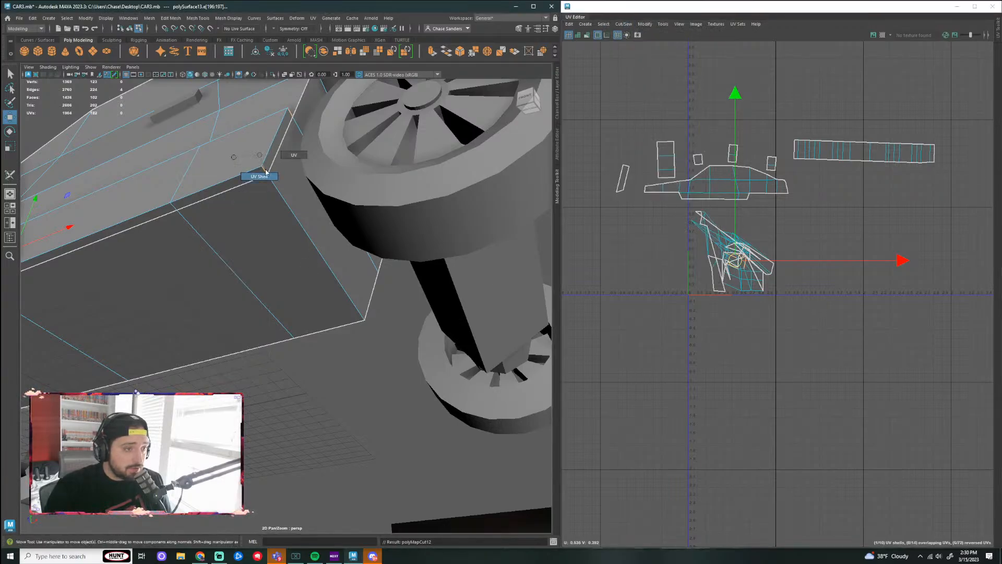
click(646, 24)
click(668, 271)
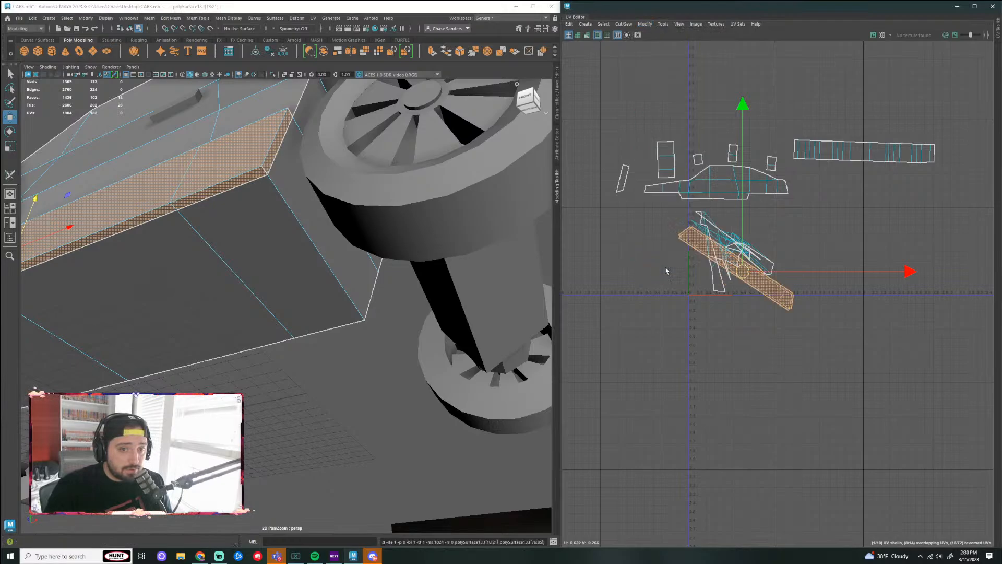
Step: Move the unfolded side skirt shell clear of the overlapping shells, rotate it horizontal and place it above the window shells
scroll(749, 269, down, 2)
drag(748, 266, 762, 128)
key(e)
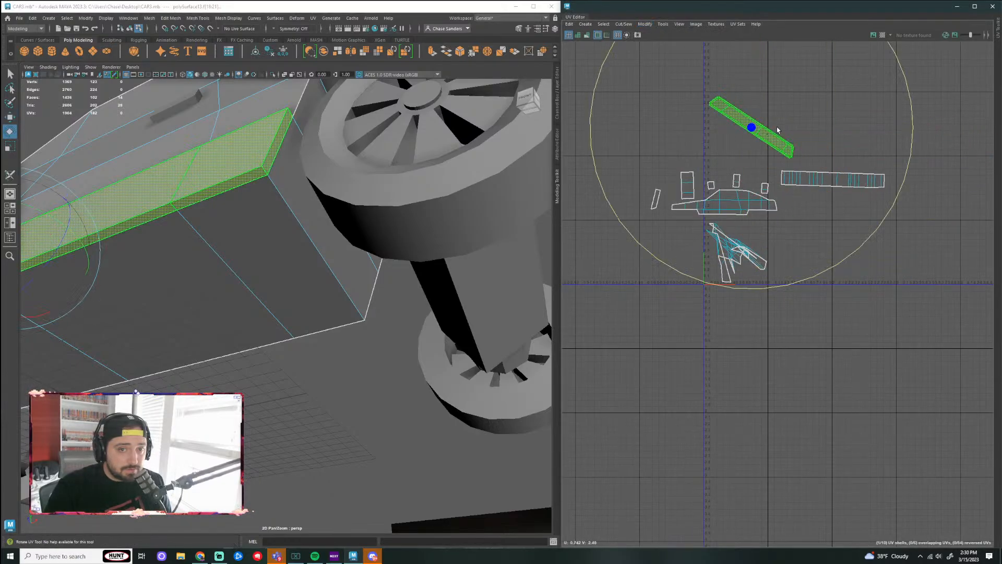
drag(906, 95, 833, 48)
key(w)
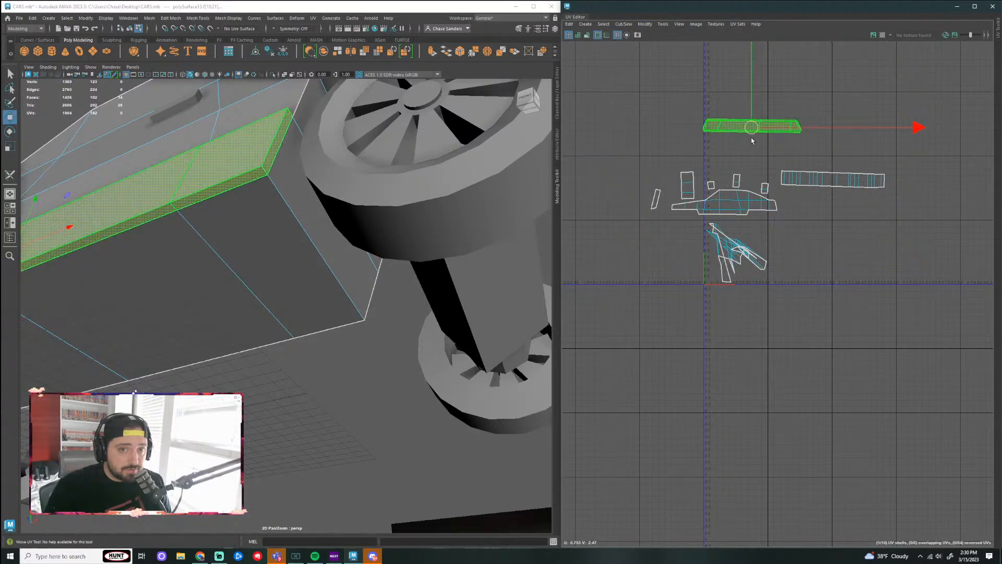
drag(751, 136, 751, 162)
click(841, 235)
Step: Select the connected faces of the car's rear end and bumper and try cutting UV seams around all of them
scroll(842, 235, down, 2)
scroll(303, 370, down, 3)
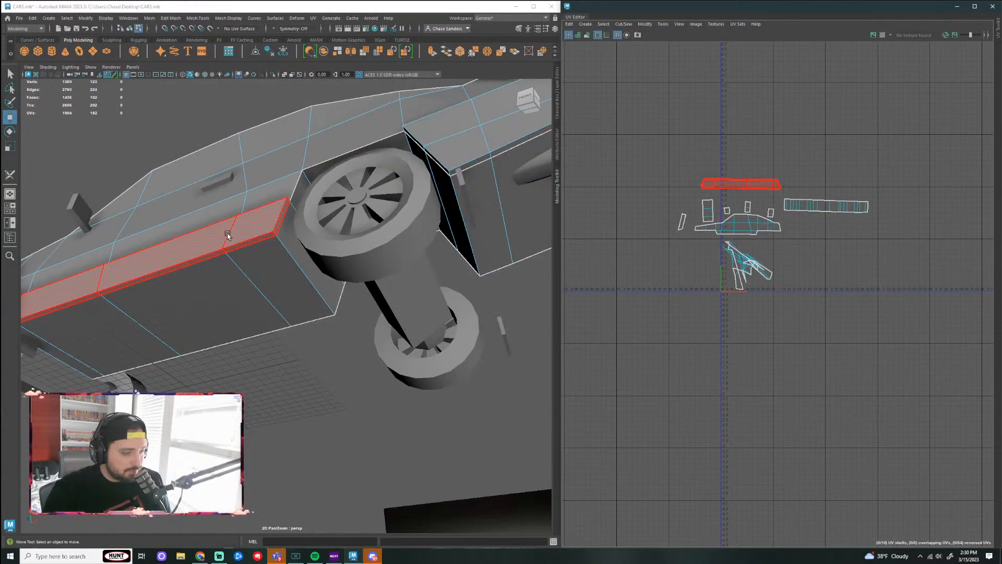
alt+drag(228, 235, 280, 197)
click(280, 198)
key(f)
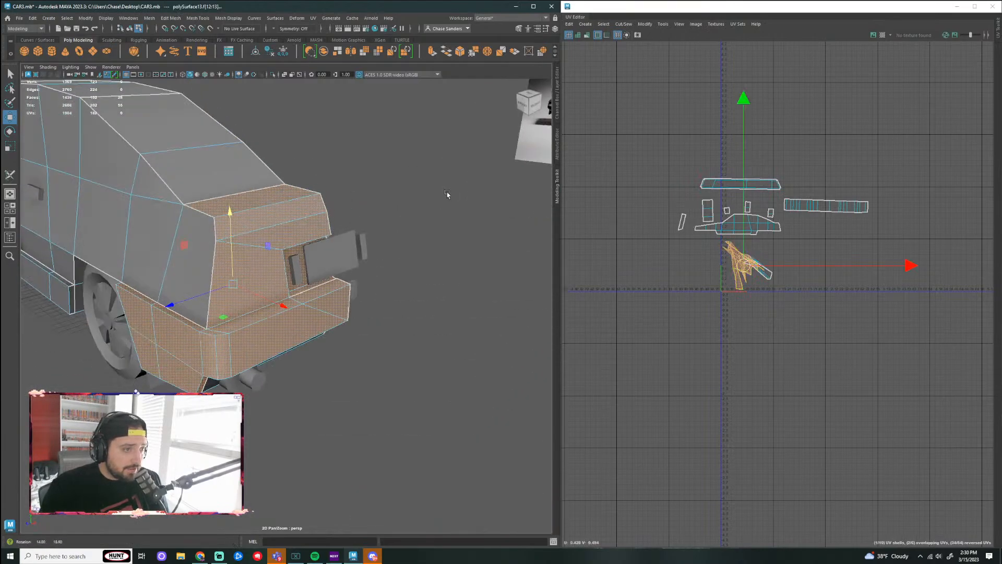
scroll(372, 243, up, 5)
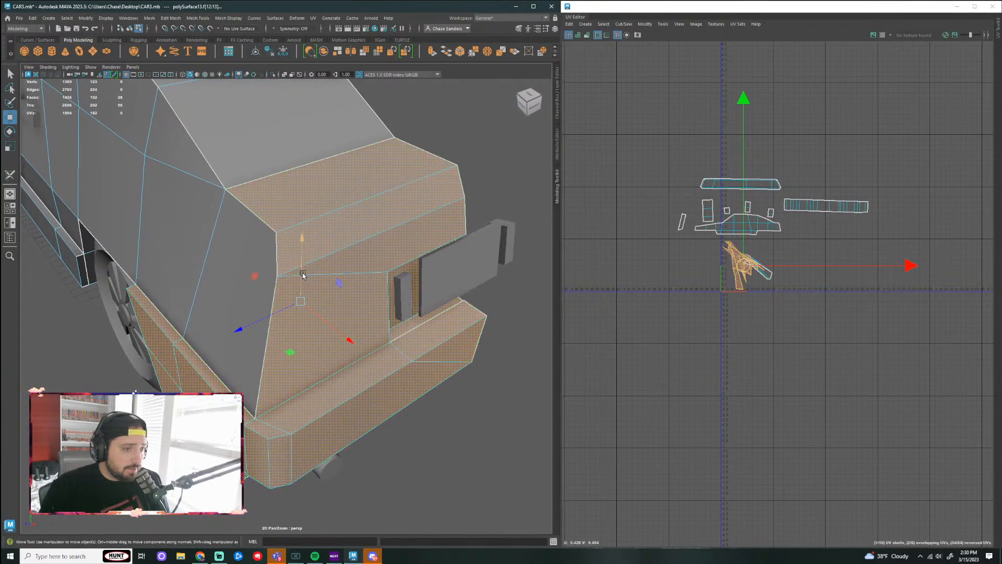
alt+drag(468, 328, 392, 278)
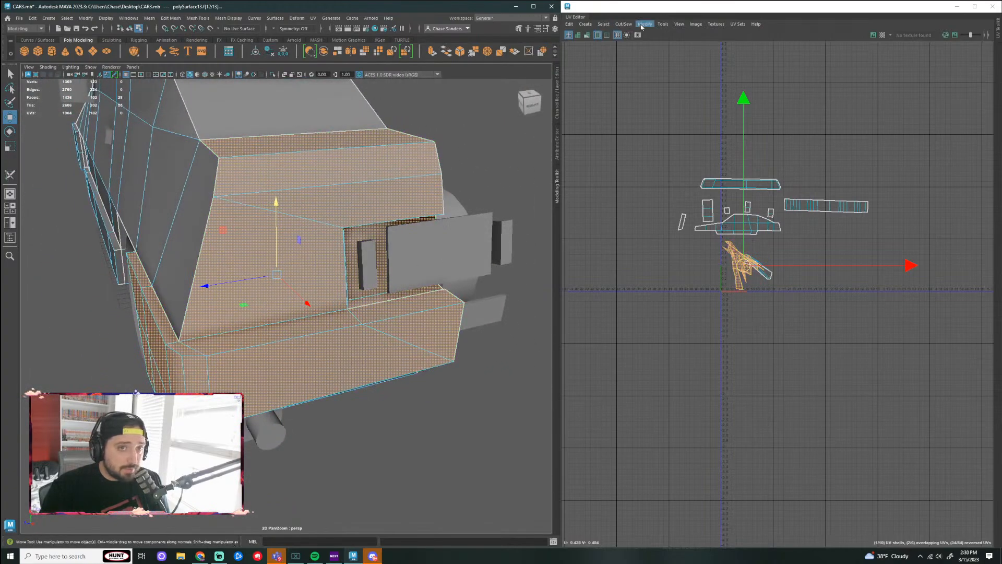
click(624, 24)
click(632, 65)
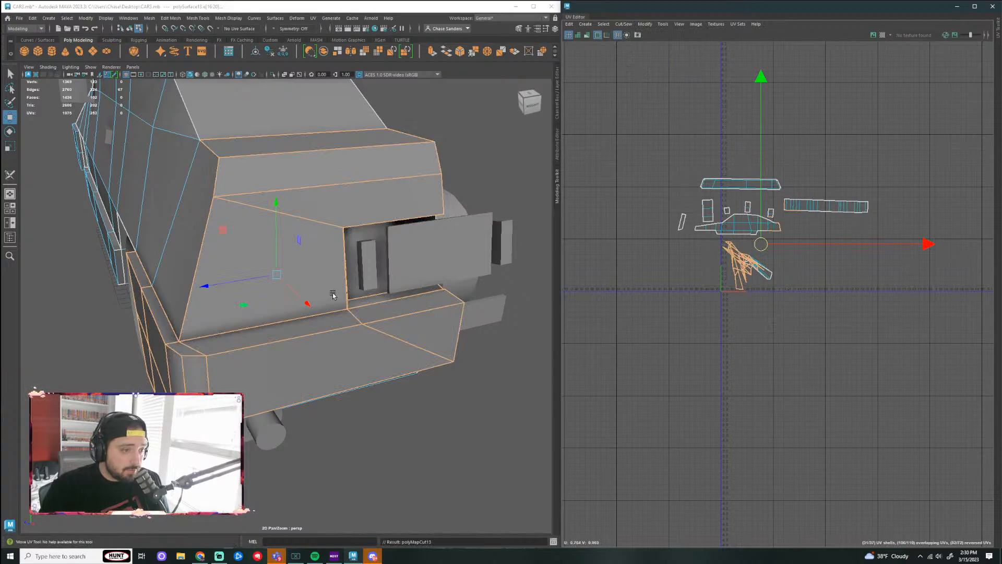
key(ctrl+z)
click(436, 405)
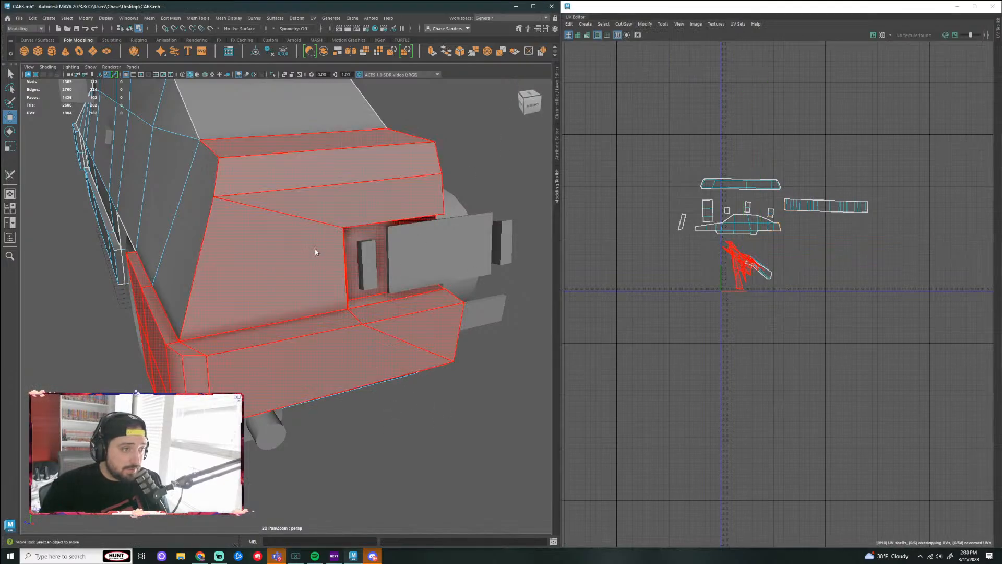
Step: Select the edges where the rear panel meets the bumper and around the rear recess opening, and cut UV seams along them
right_drag(316, 228, 211, 209)
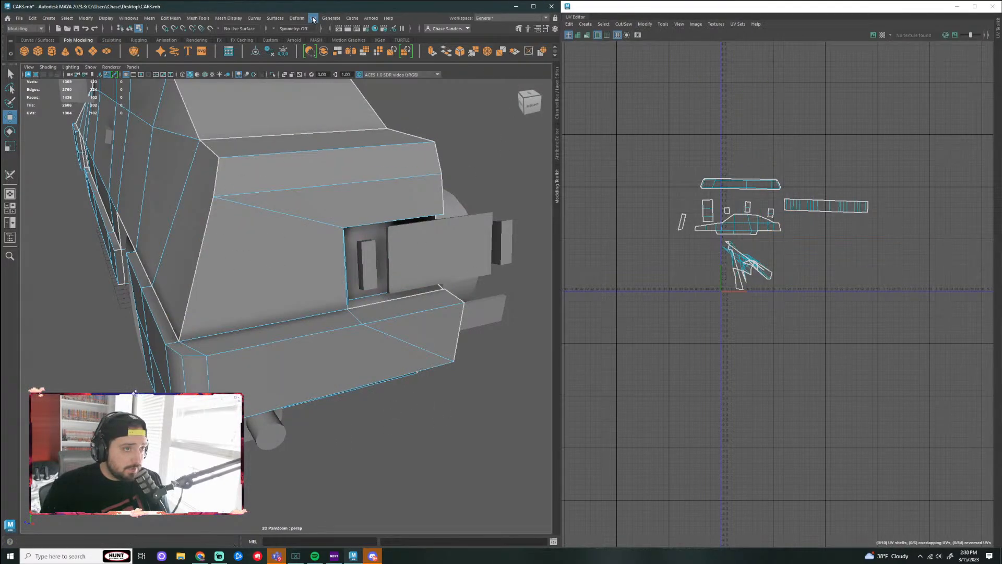
click(218, 329)
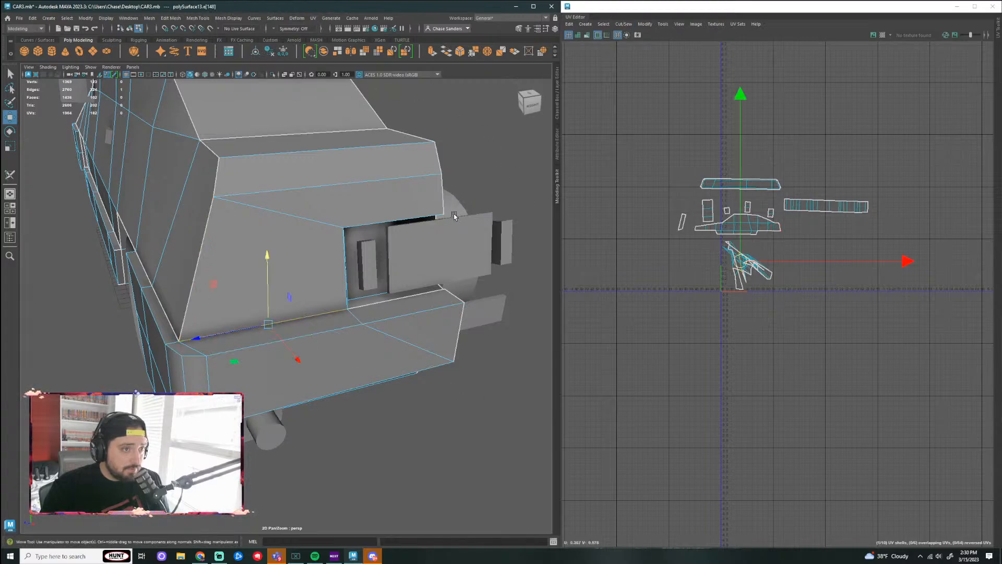
alt+drag(402, 84, 376, 167)
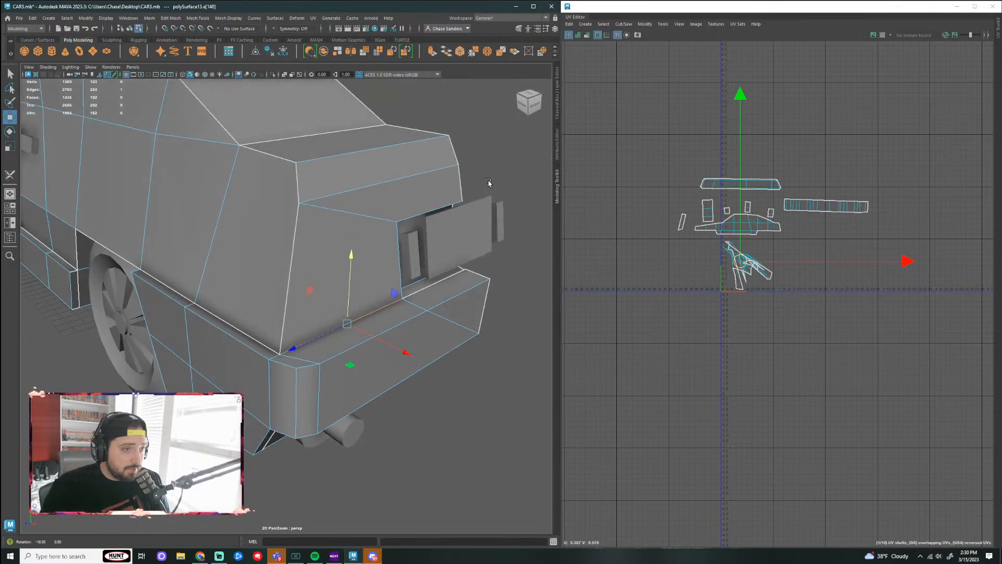
click(534, 104)
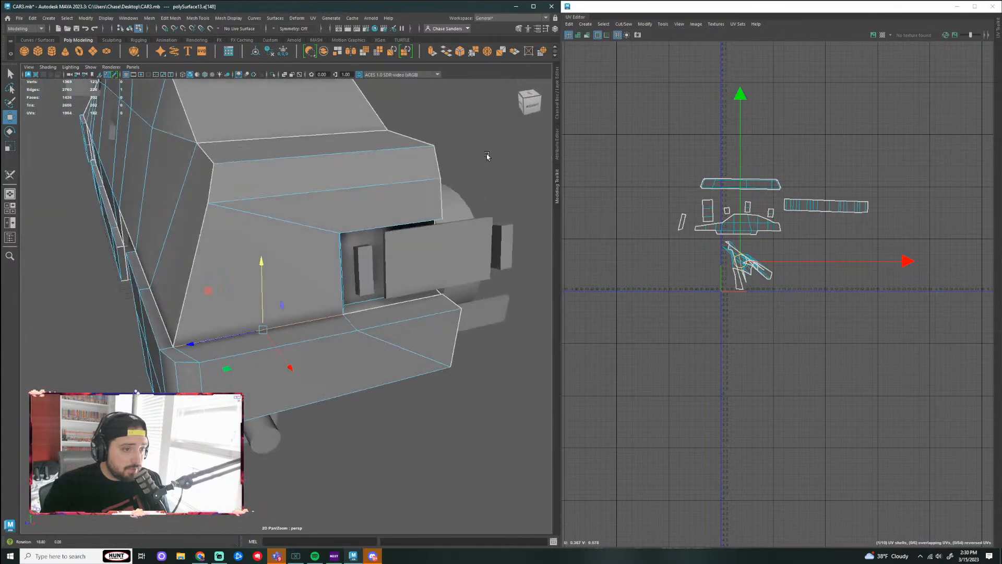
shift+click(255, 249)
shift+click(286, 206)
mouse_move(430, 175)
alt+mouse_down()
mouse_move(432, 137)
mouse_move(438, 163)
alt+mouse_up()
click(624, 24)
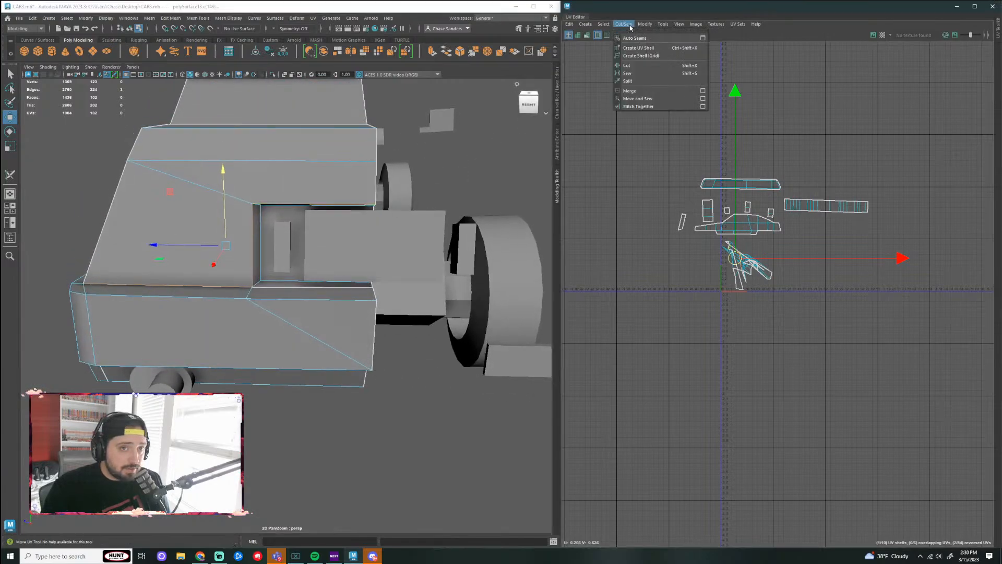
click(632, 69)
Step: Select the rear panel's UV shell, move it clear of the overlapping shells to above the long strip, and unfold it
scroll(499, 190, down, 4)
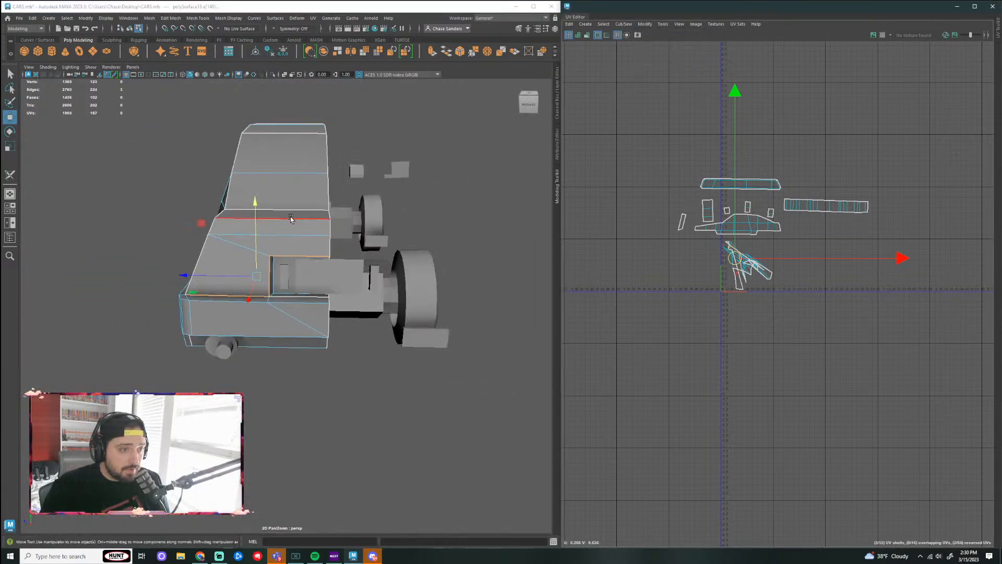
right_drag(287, 224, 318, 244)
click(298, 233)
alt+drag(344, 224, 490, 209)
drag(737, 267, 802, 161)
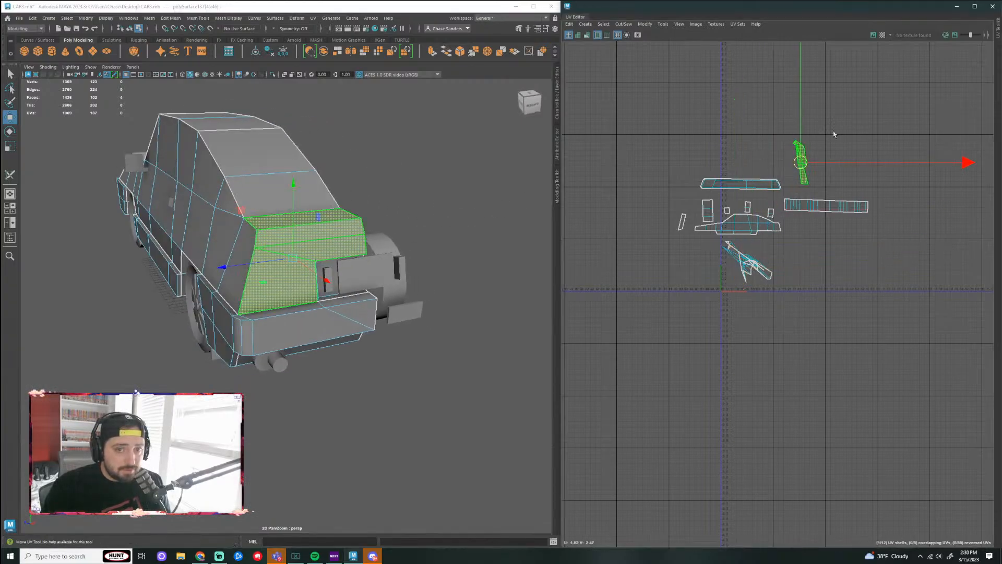
click(652, 25)
click(674, 269)
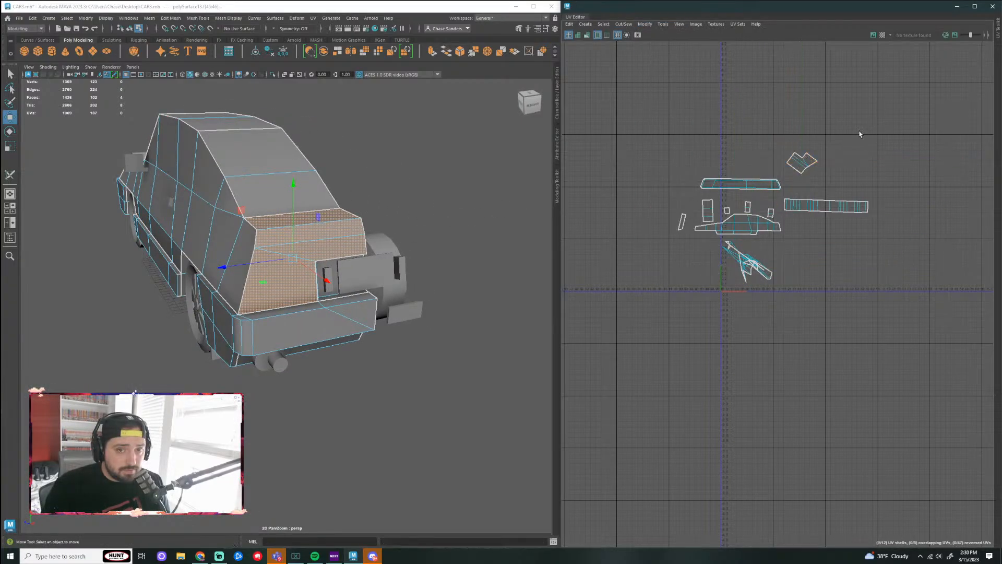
Step: Rotate the unfolded rear panel shell until its straight edges are horizontal and vertical, and clear the selection
scroll(814, 152, up, 4)
scroll(819, 155, up, 2)
key(e)
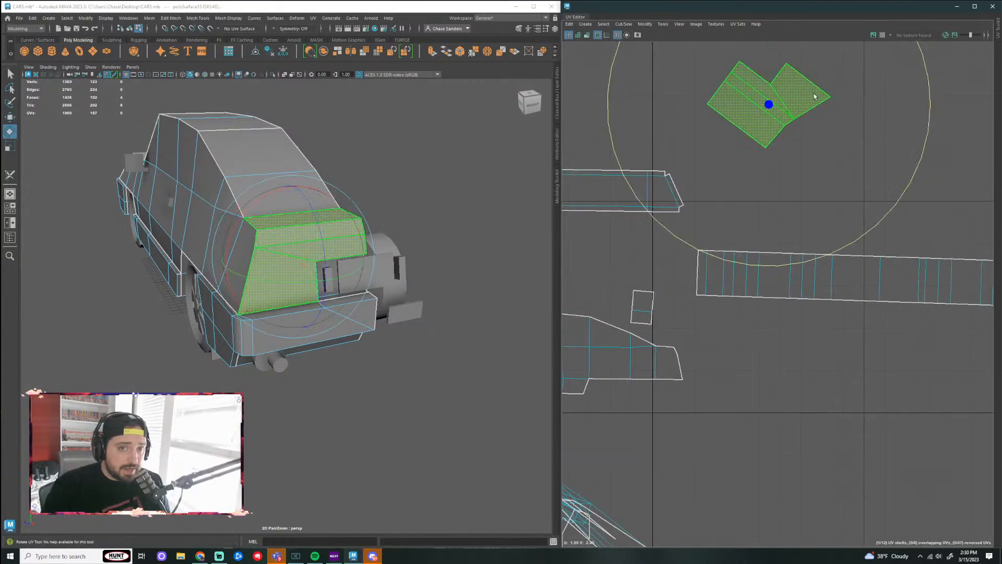
drag(932, 103, 664, 233)
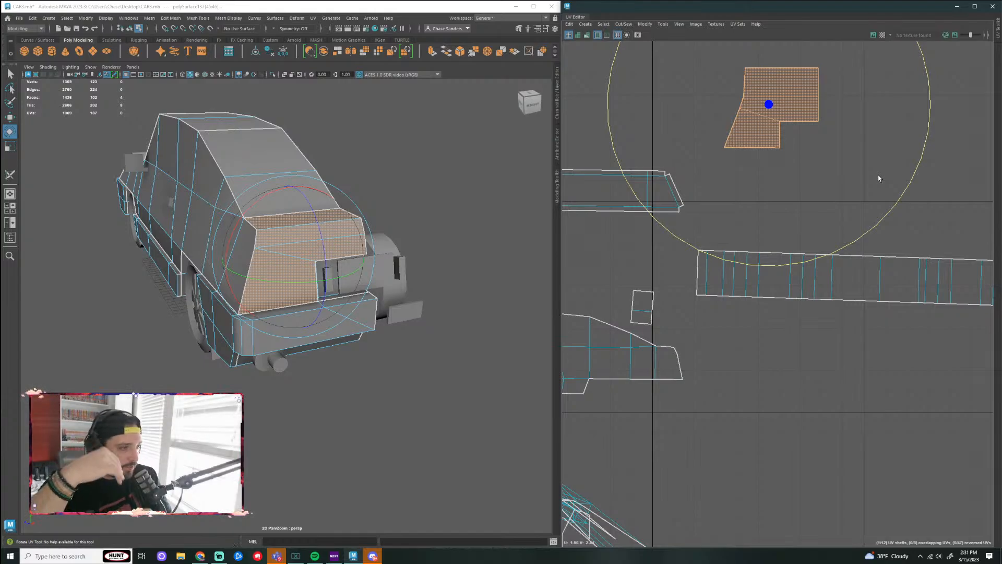
click(758, 212)
Step: Select the UV shell of the recess in the car's rear panel and unfold it
scroll(794, 194, down, 2)
alt+middle_drag(793, 194, 935, 179)
scroll(269, 308, up, 5)
scroll(269, 308, down, 5)
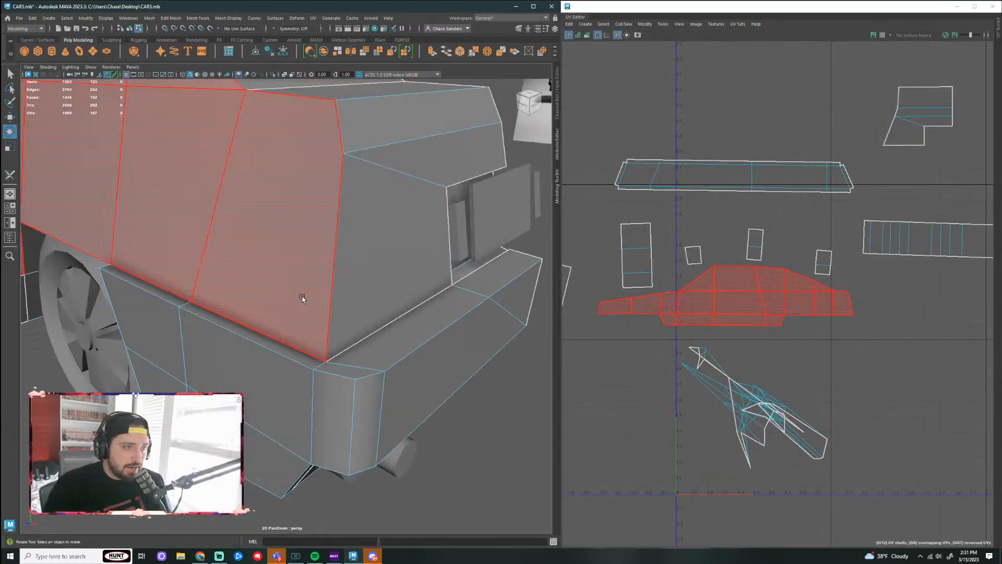
alt+drag(302, 295, 254, 218)
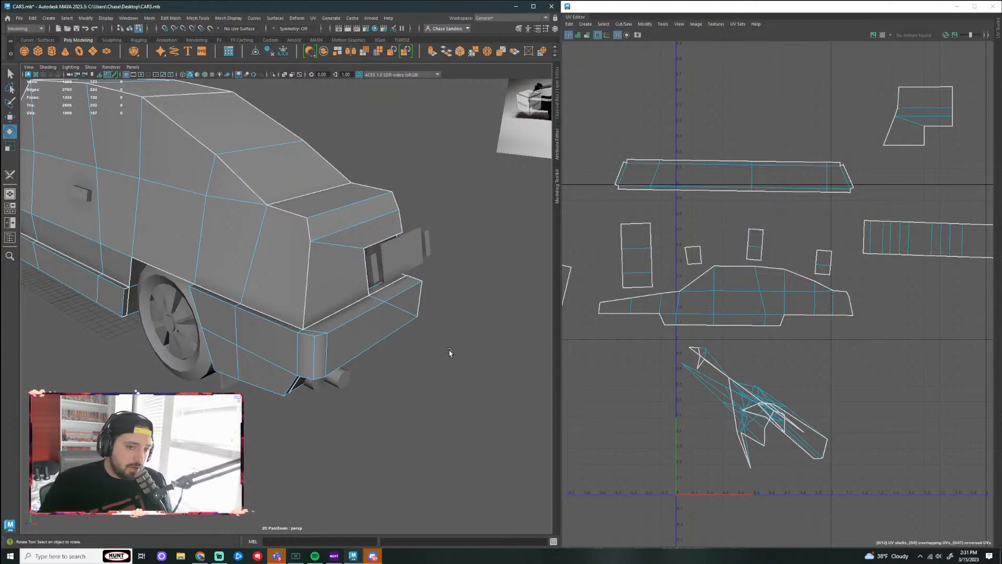
scroll(836, 264, down, 4)
alt+middle_drag(863, 334, 742, 279)
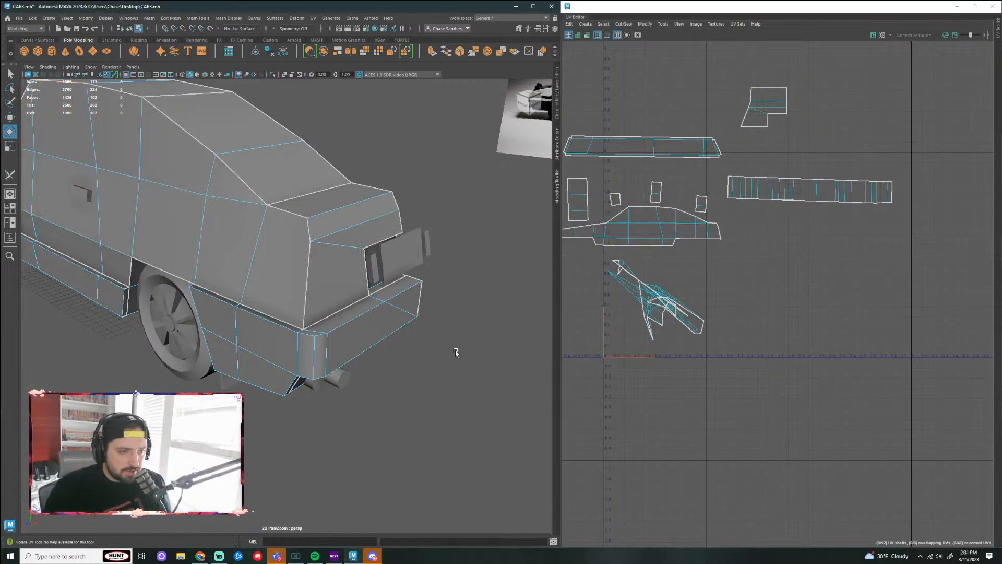
alt+drag(456, 352, 306, 258)
click(306, 257)
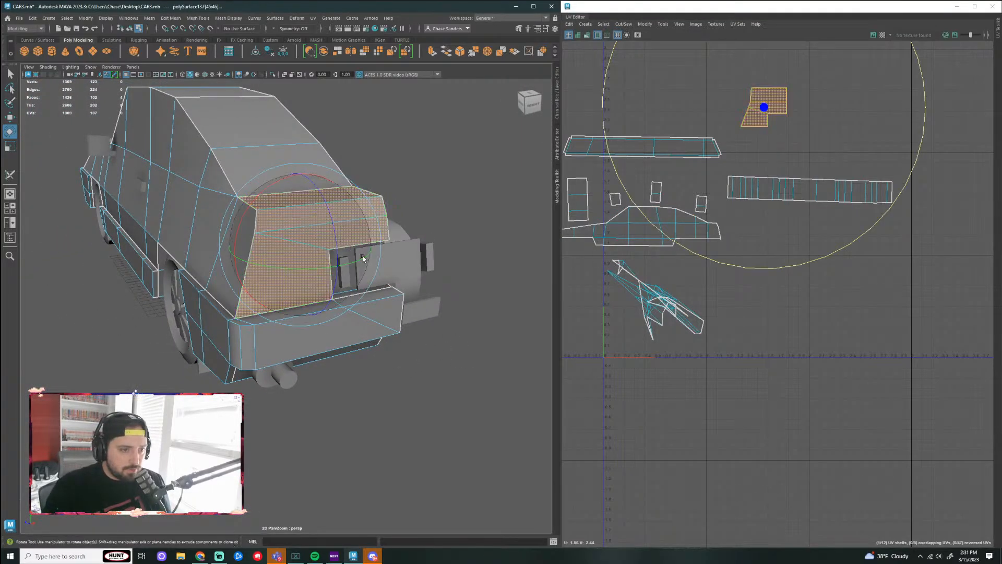
key(f)
click(534, 430)
alt+drag(534, 430, 486, 430)
click(305, 223)
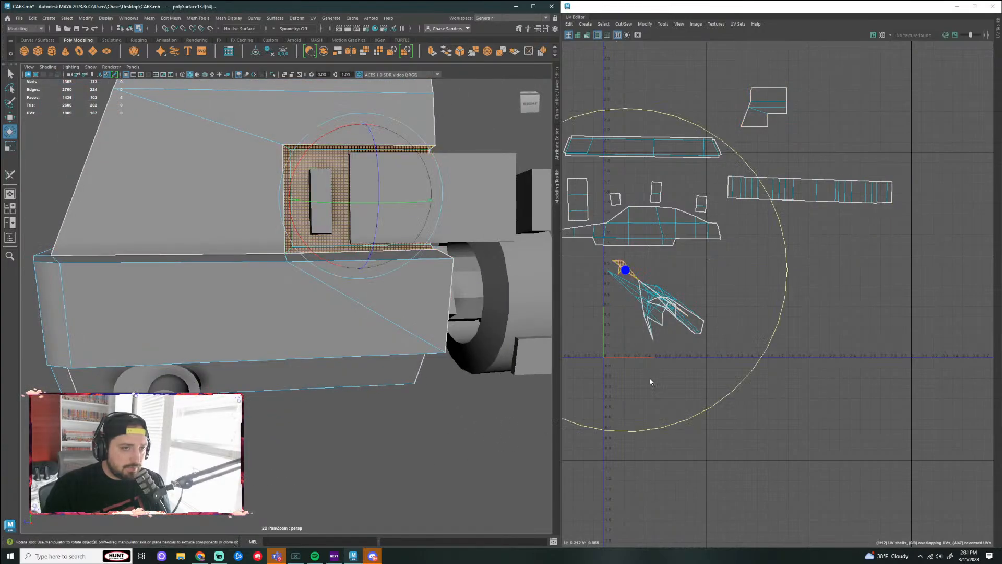
click(643, 24)
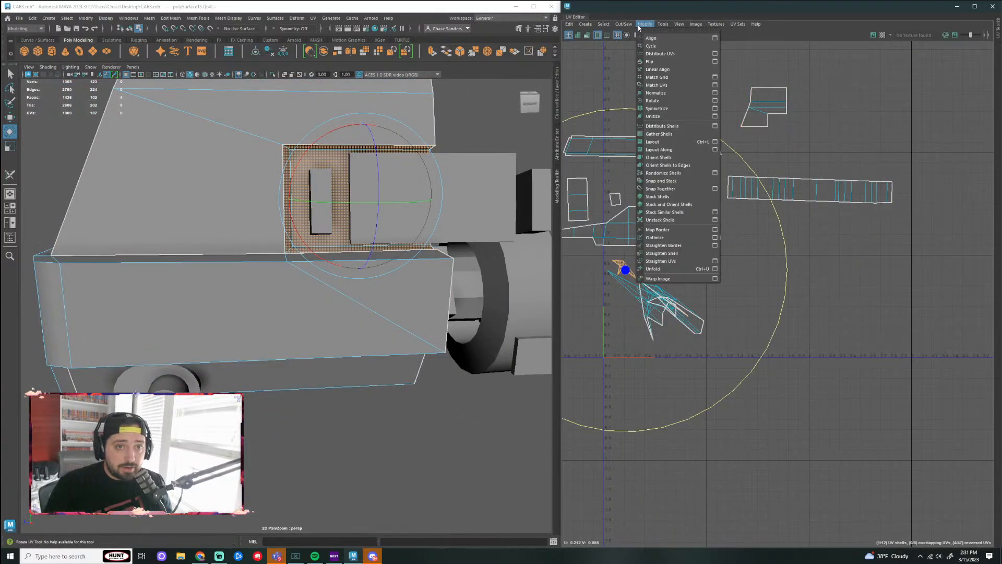
click(661, 254)
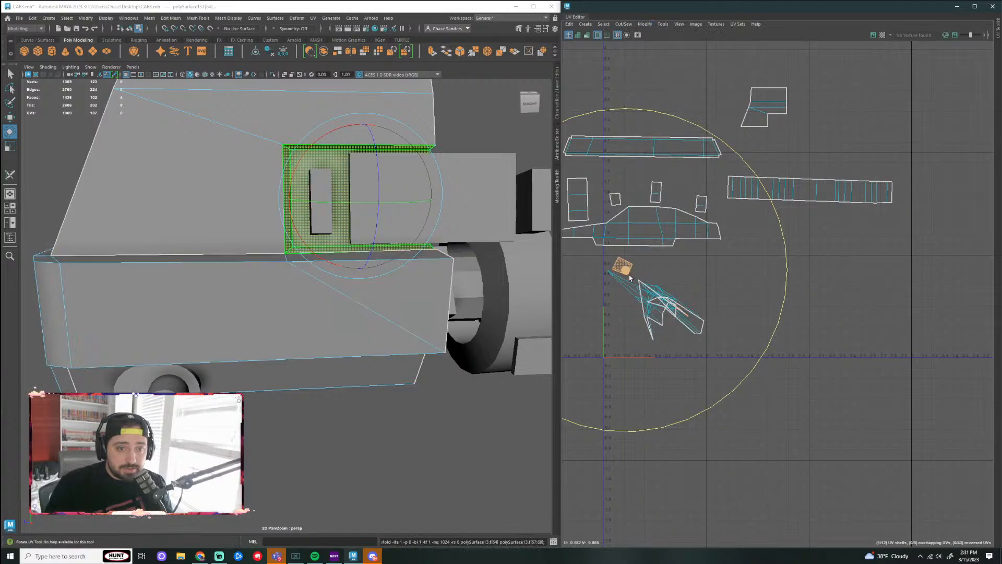
Step: Move the unfolded recess shell beside the notch of the rear panel shell and rotate it upright
key(w)
middle_drag(651, 253, 807, 127)
scroll(806, 128, up, 2)
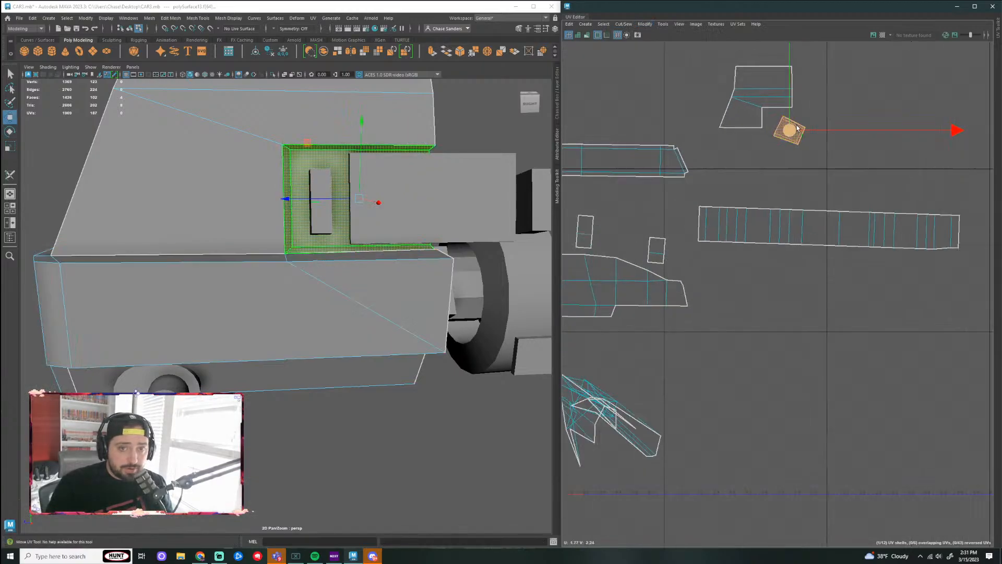
key(e)
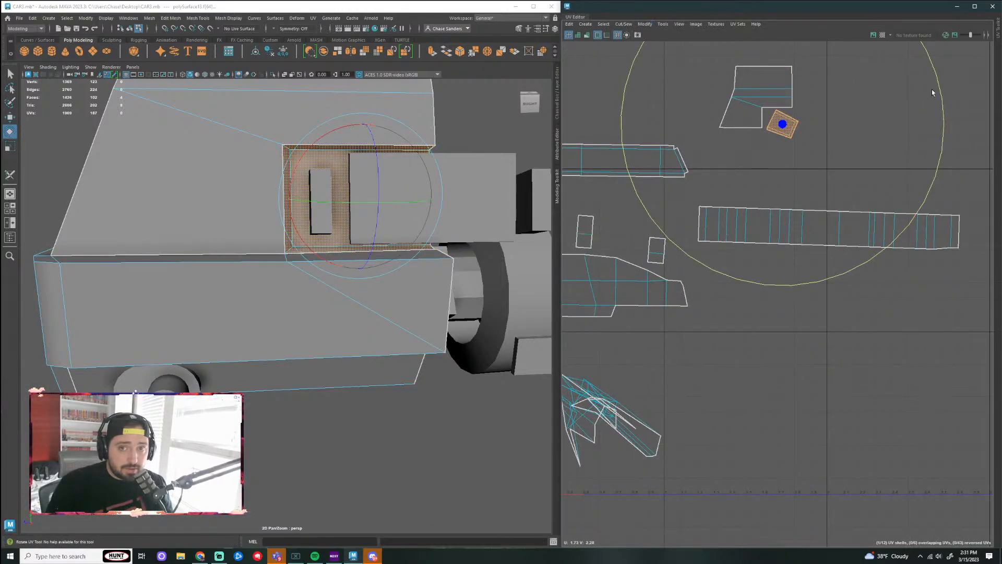
drag(933, 93, 729, 177)
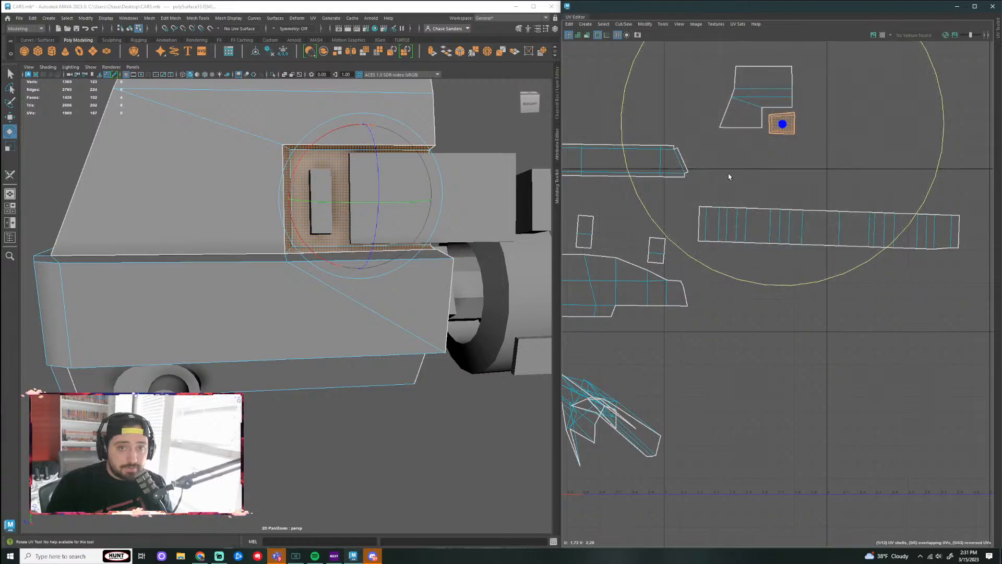
scroll(783, 128, up, 2)
key(w)
click(831, 164)
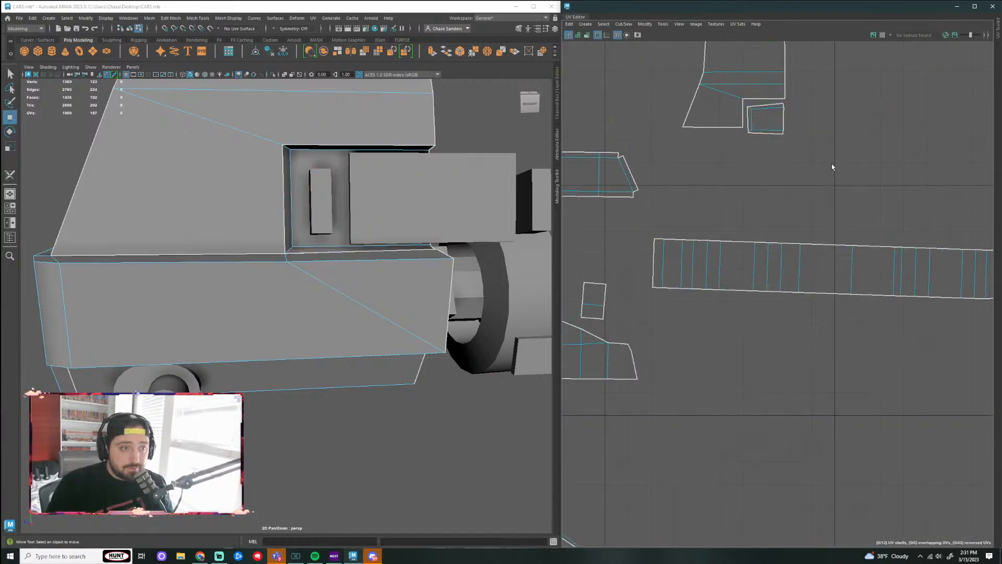
Step: Select the rear bumper's UV shell, including its wraparound side, and unfold it
scroll(809, 293, down, 5)
alt+middle_drag(681, 372, 680, 290)
scroll(662, 285, up, 2)
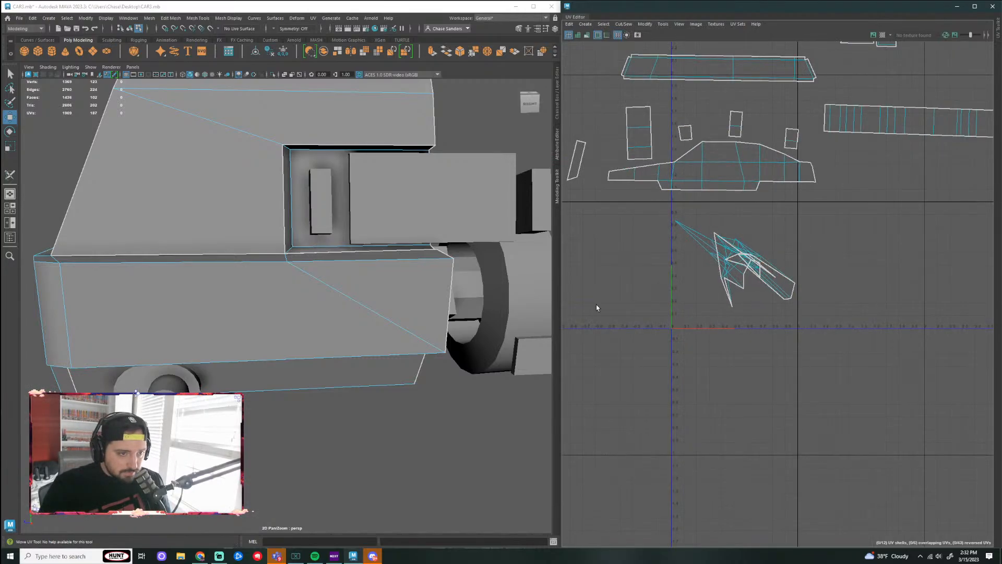
scroll(376, 385, down, 5)
alt+drag(375, 385, 428, 379)
click(325, 320)
alt+drag(541, 353, 465, 371)
scroll(412, 347, up, 3)
scroll(448, 417, up, 3)
alt+drag(447, 416, 404, 386)
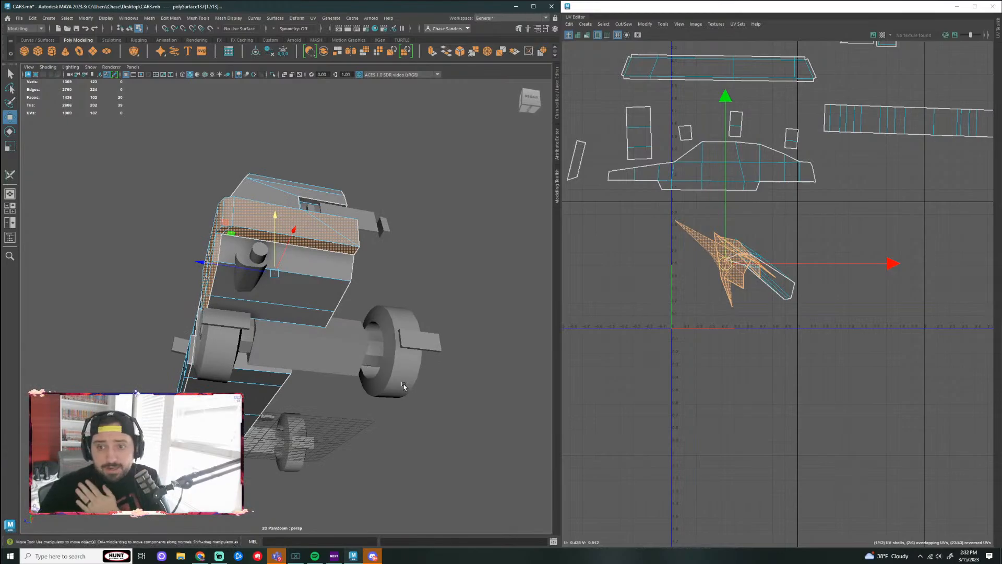
alt+drag(386, 194, 452, 261)
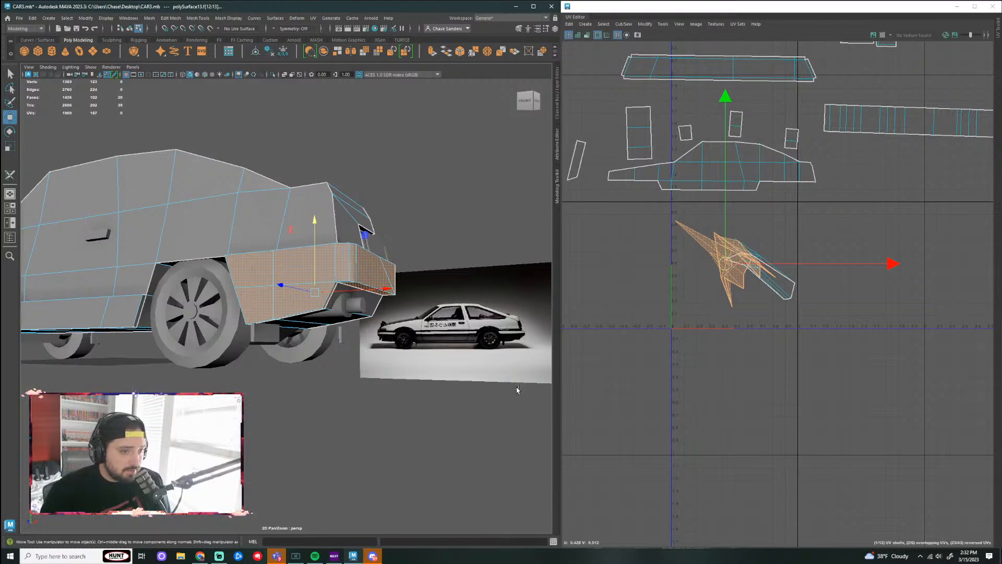
alt+drag(414, 325, 387, 366)
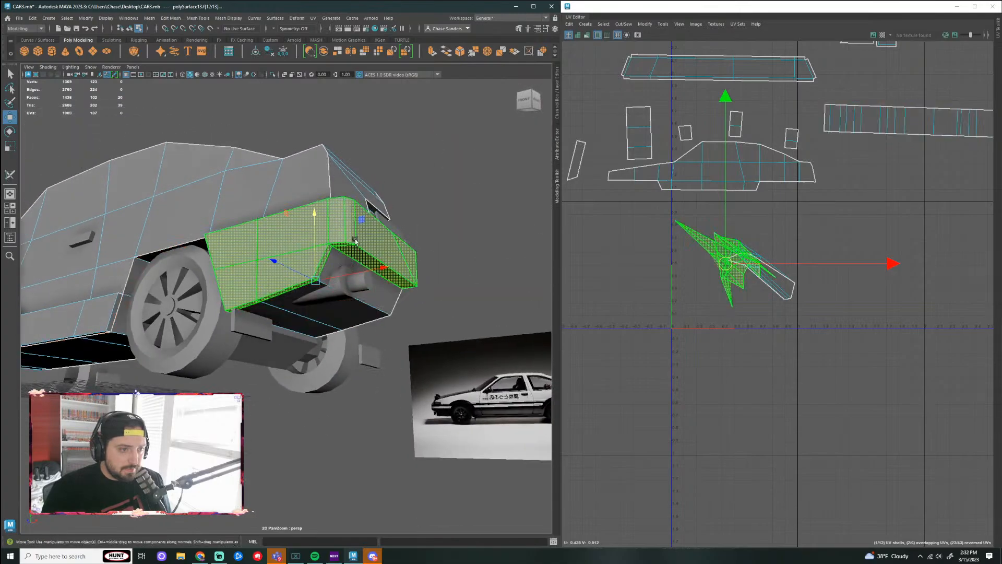
alt+drag(347, 209, 438, 362)
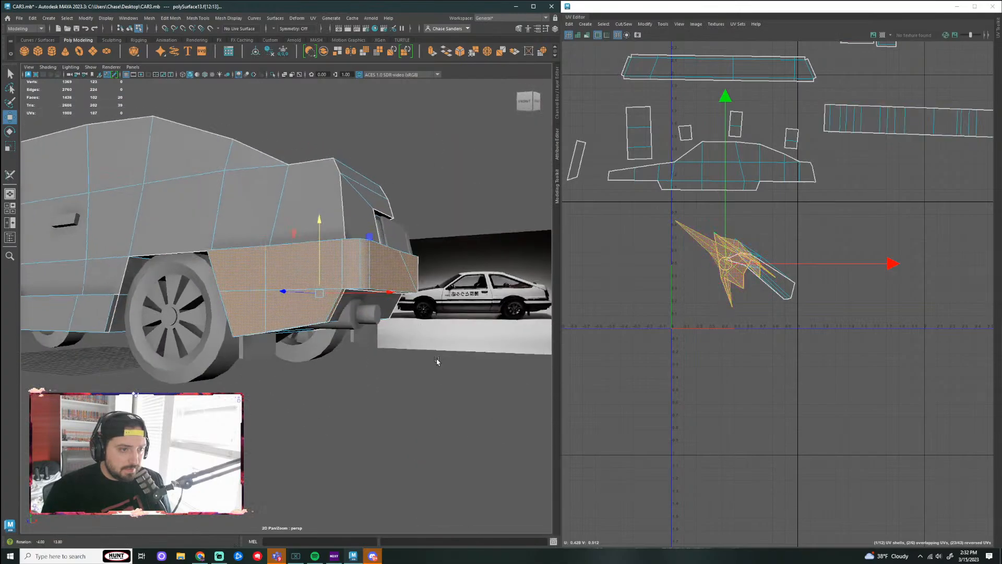
click(652, 29)
click(657, 271)
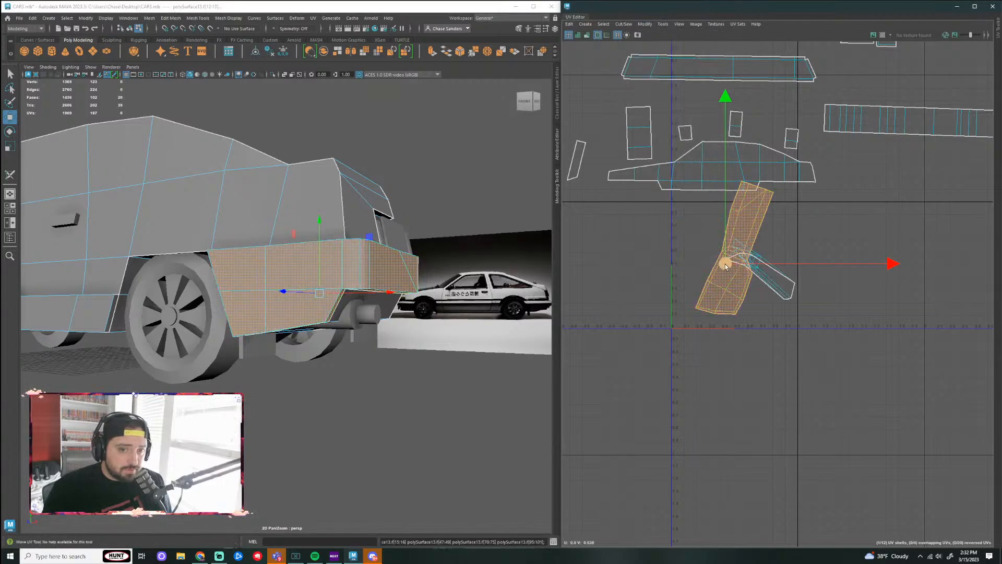
Step: Move the unfolded rear bumper shell clear of the remaining overlapping shell and rotate it horizontal
drag(725, 264, 862, 275)
scroll(884, 334, up, 2)
key(e)
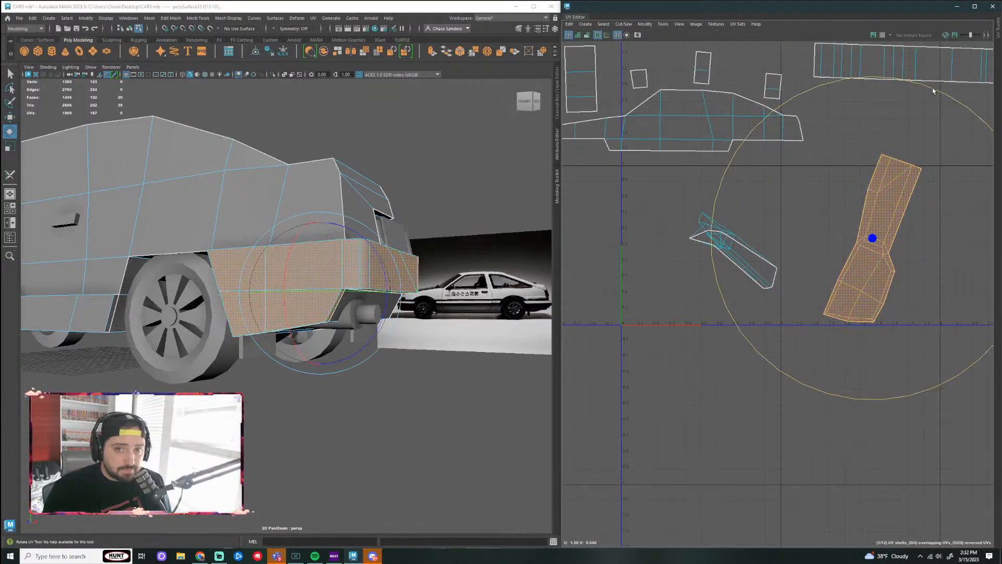
drag(935, 89, 985, 258)
click(848, 425)
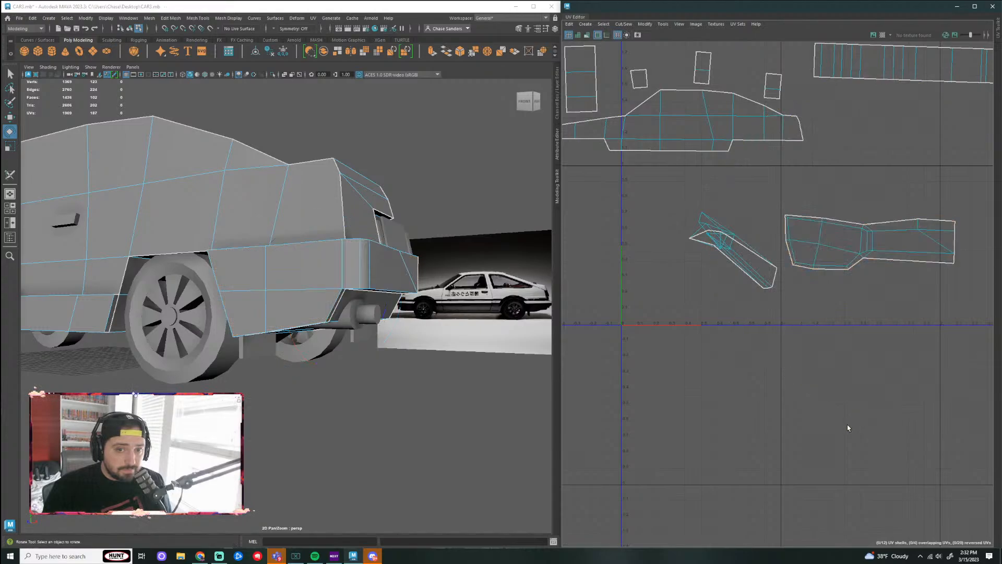
alt+middle_drag(848, 425, 788, 396)
Step: Display the checker map on the car and examine the pattern around the rear bumper for distortion
click(882, 34)
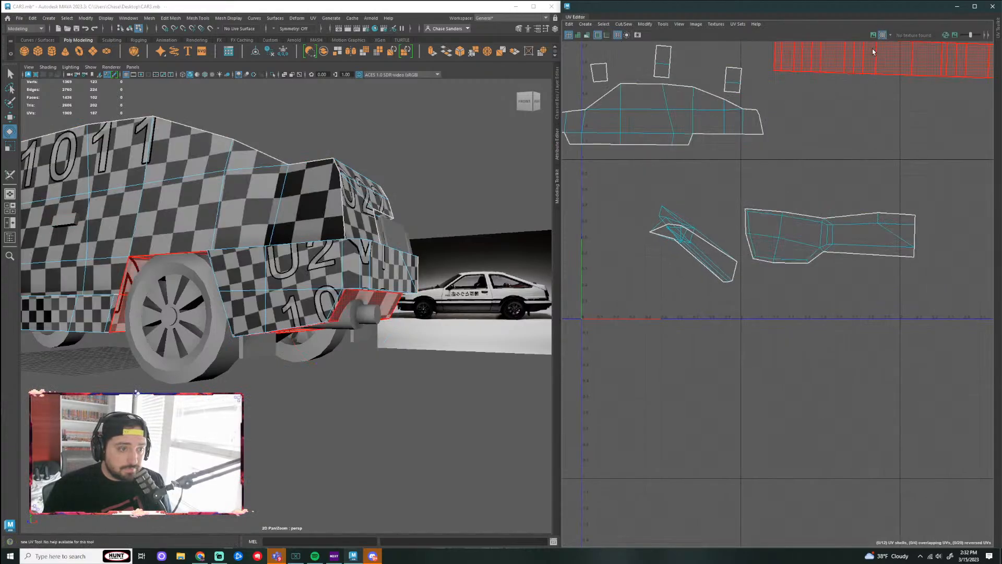
mouse_move(336, 403)
alt+mouse_down()
mouse_move(369, 405)
mouse_move(306, 414)
mouse_move(312, 403)
mouse_move(352, 412)
alt+mouse_up()
scroll(329, 400, up, 5)
scroll(343, 399, down, 5)
scroll(366, 412, up, 5)
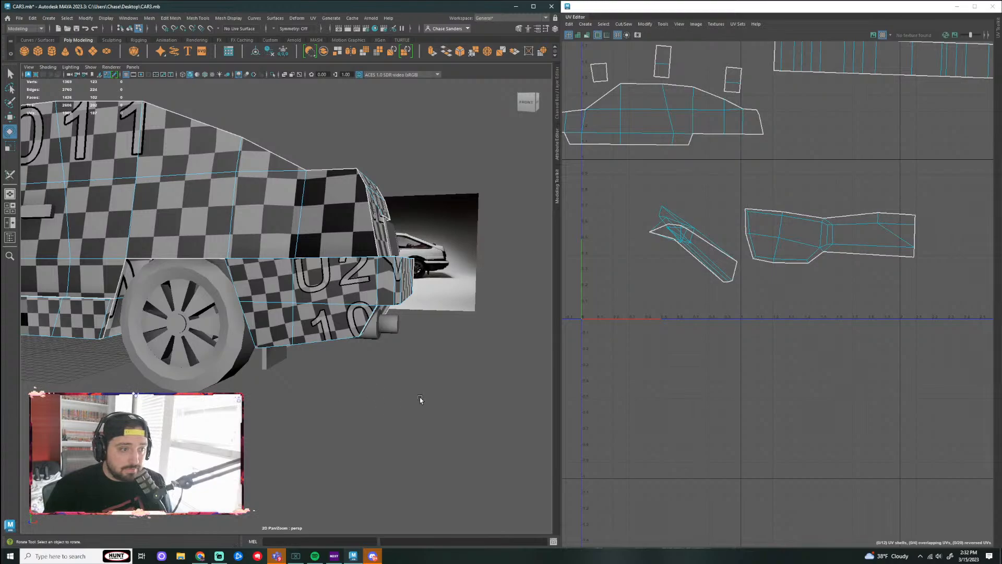
mouse_move(420, 397)
alt+mouse_down()
mouse_move(470, 432)
mouse_move(455, 406)
mouse_move(464, 387)
mouse_move(406, 389)
alt+mouse_up()
Step: Select the short corner edges along the rear bumper's lower lip and outer end, and cut UV seams along them
click(335, 233)
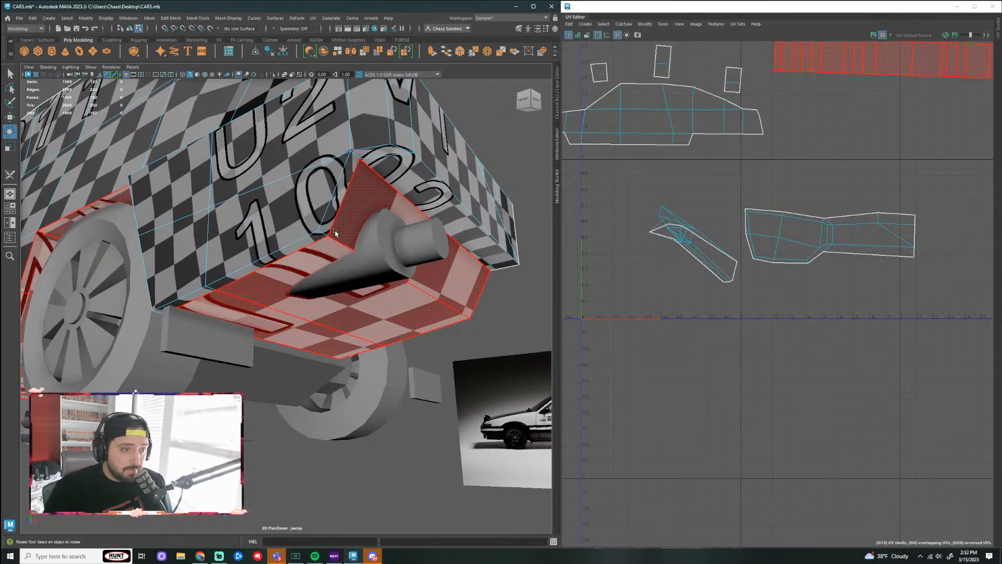
alt+drag(335, 233, 377, 183)
click(353, 205)
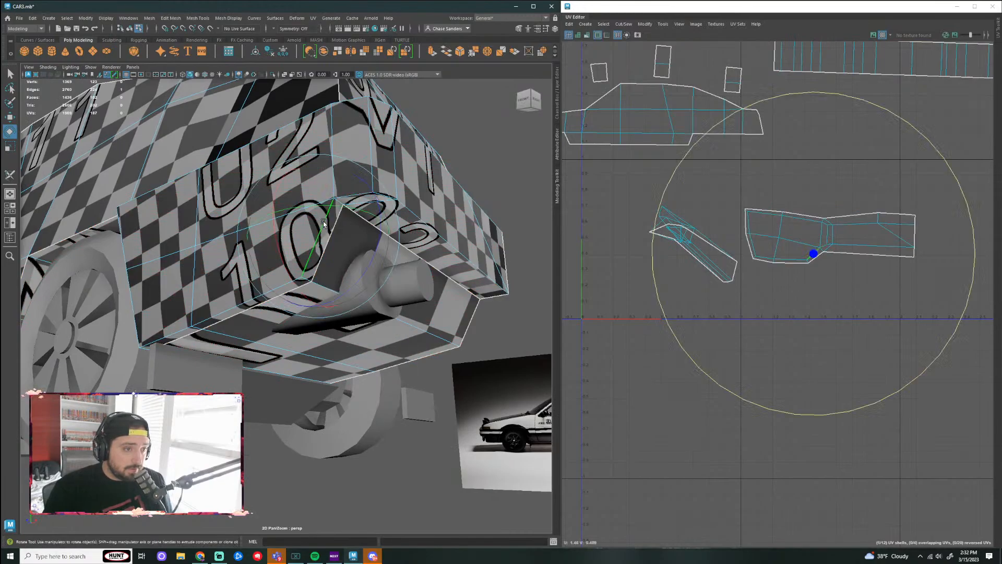
alt+drag(421, 453, 397, 434)
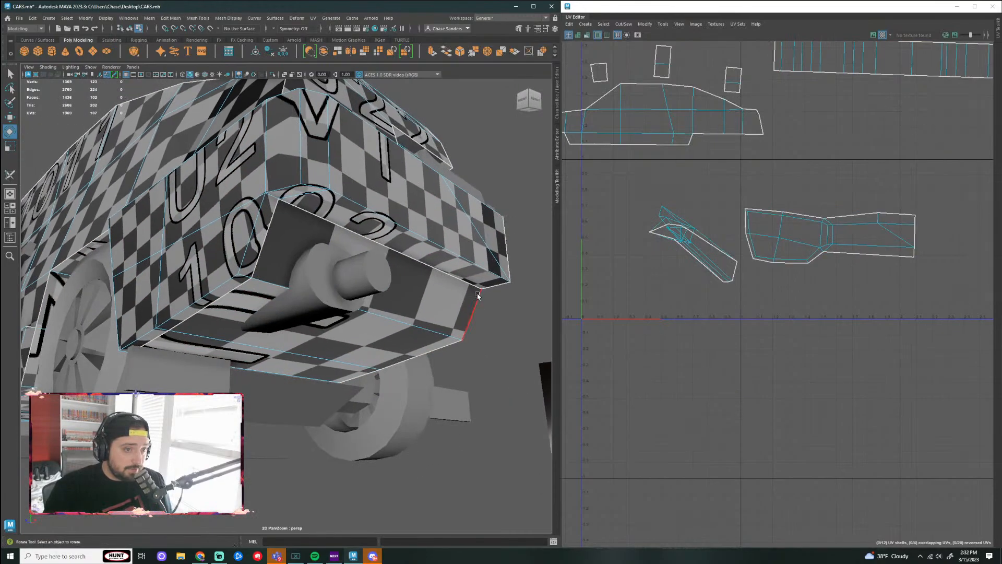
click(317, 180)
key(ctrl+z)
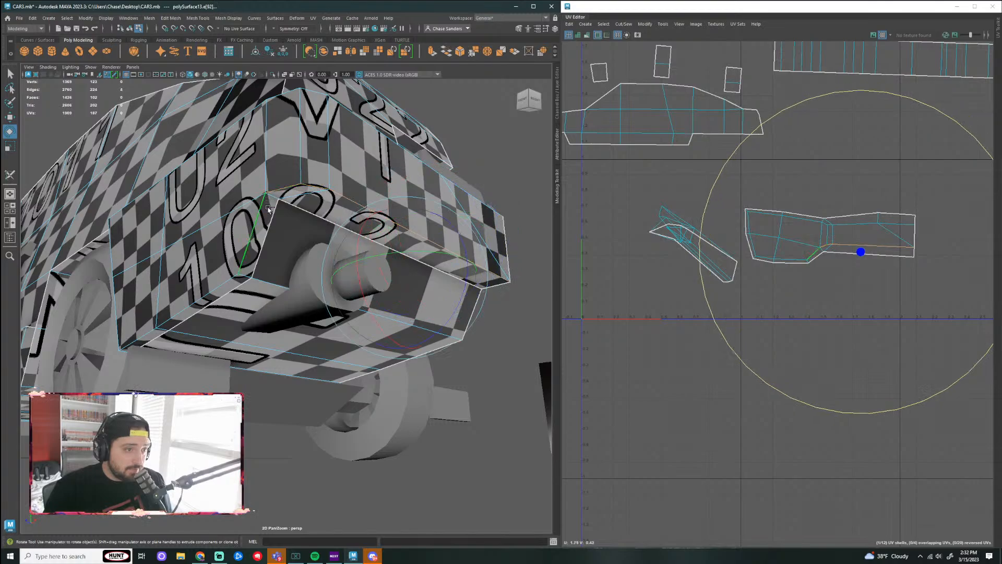
alt+drag(317, 179, 450, 286)
key(q)
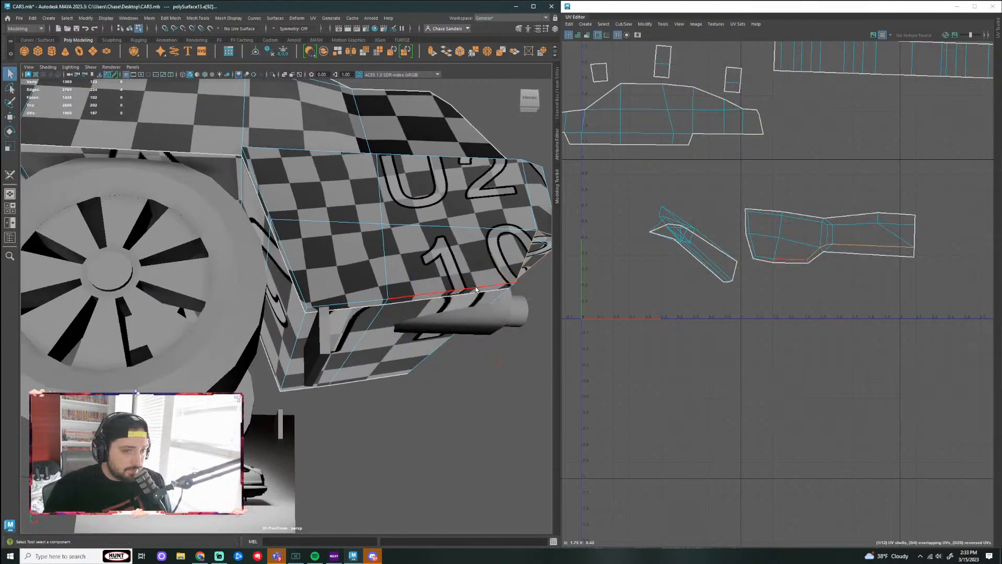
shift+click(269, 204)
alt+drag(282, 219, 400, 318)
alt+drag(439, 253, 381, 261)
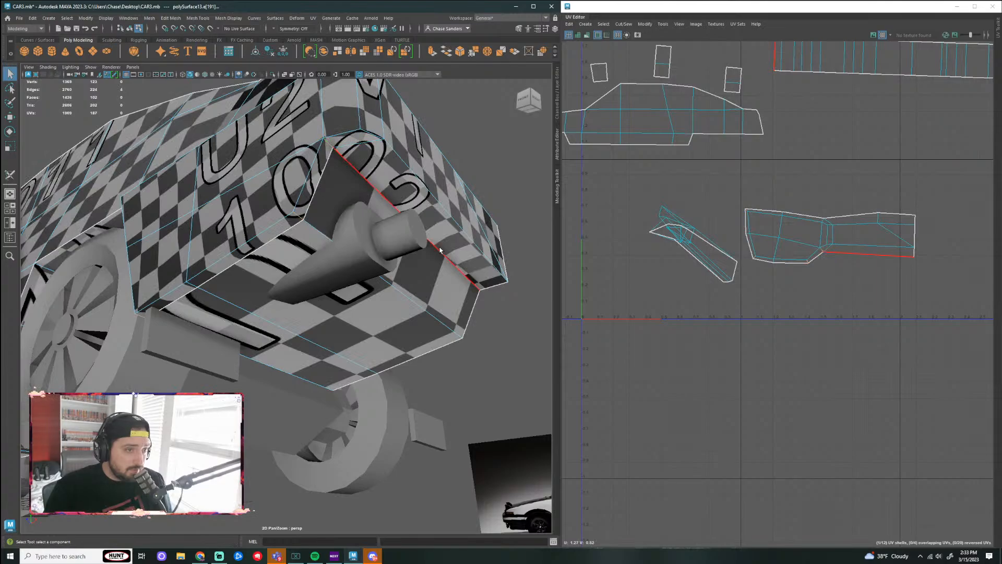
alt+drag(440, 250, 449, 301)
click(331, 246)
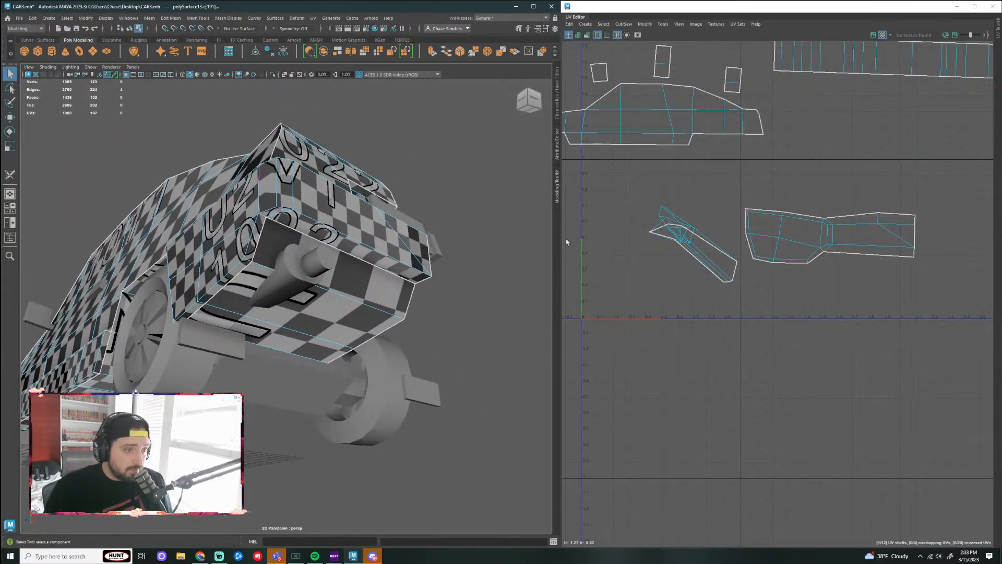
click(626, 25)
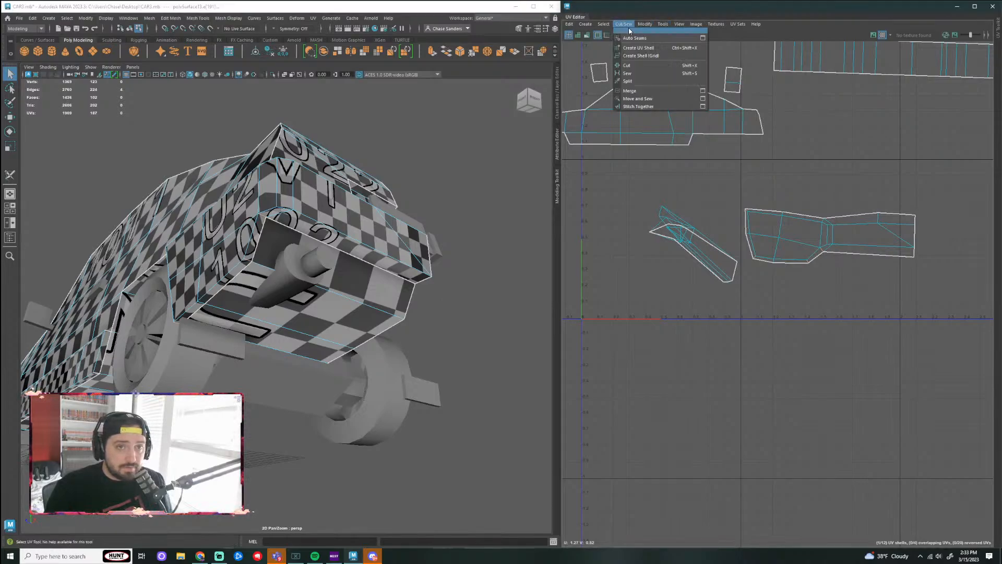
click(639, 64)
Step: Select the rear bumper's whole UV shell and unfold it with the new corner seams
scroll(838, 294, up, 2)
right_click(773, 207)
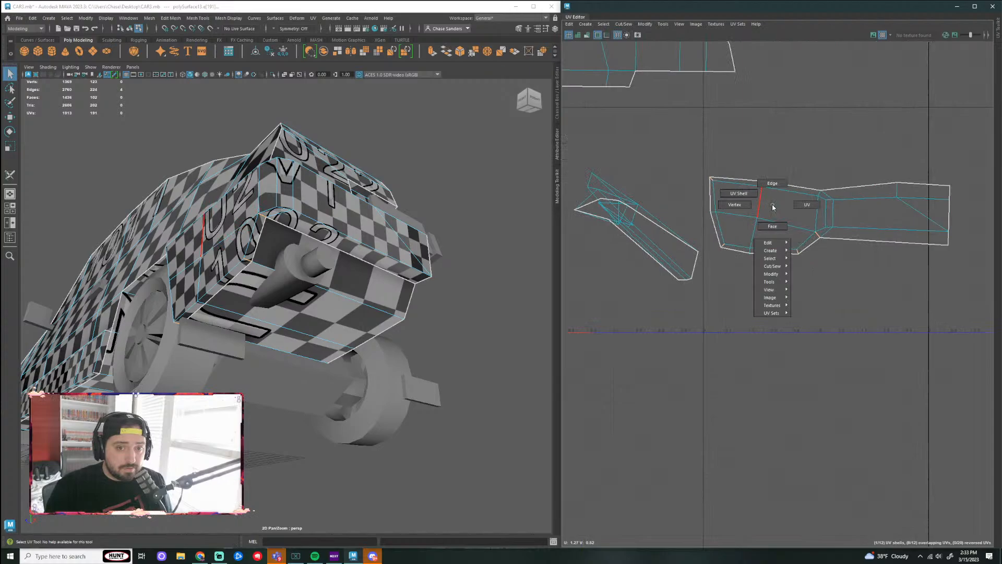
click(739, 194)
click(652, 25)
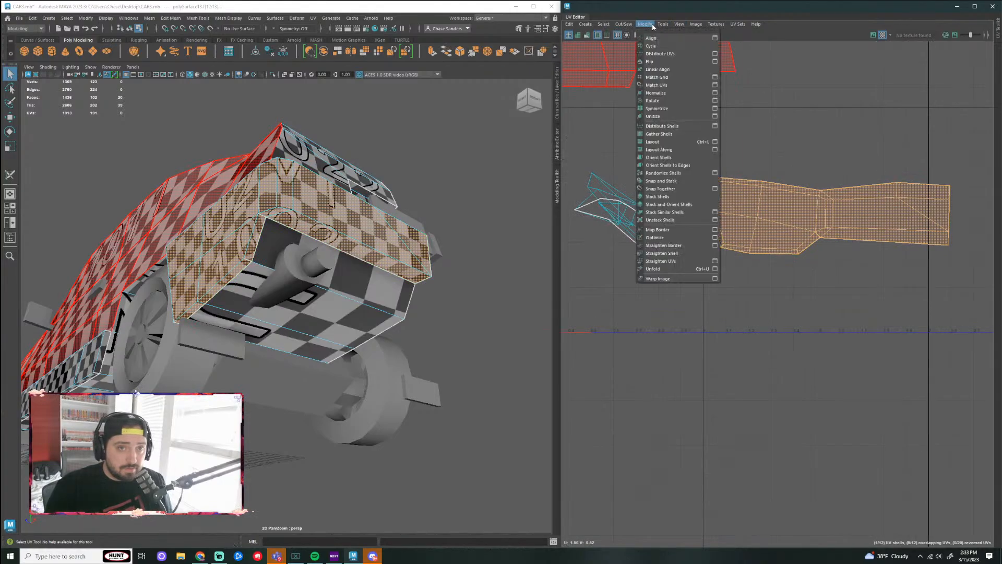
click(660, 269)
click(835, 291)
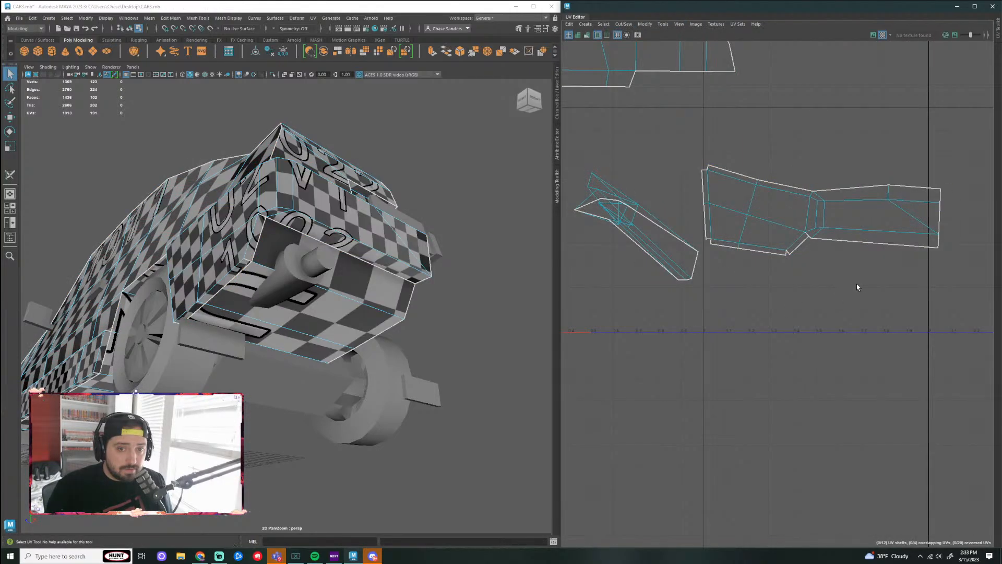
Step: Cut the short UV edge where the rear bumper's lower lip meets the rounded corner behind the exhaust
alt+middle_drag(835, 253, 753, 226)
scroll(752, 225, up, 2)
scroll(749, 214, up, 2)
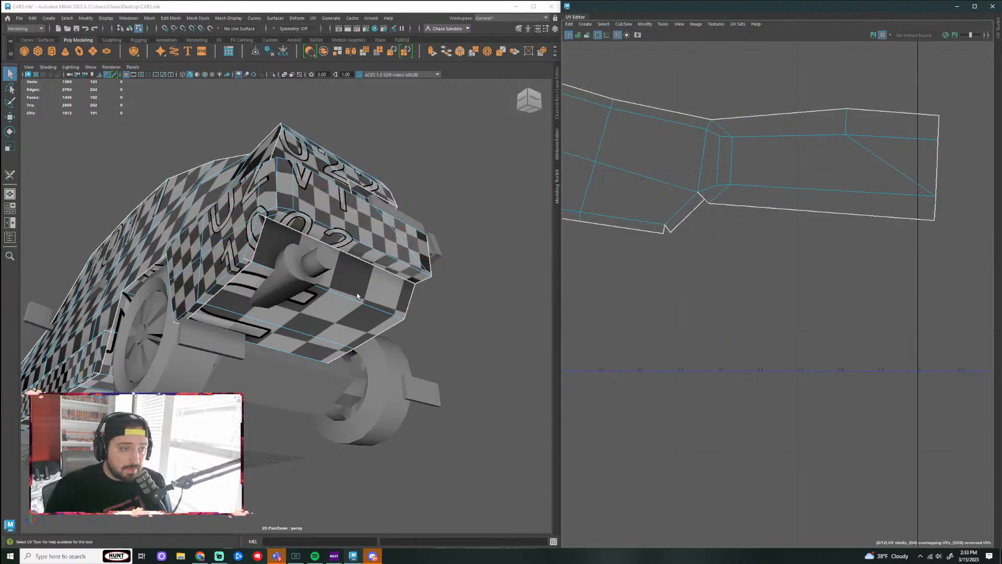
alt+drag(358, 296, 465, 320)
scroll(466, 321, up, 5)
alt+drag(464, 239, 452, 229)
click(514, 443)
alt+drag(503, 467, 434, 442)
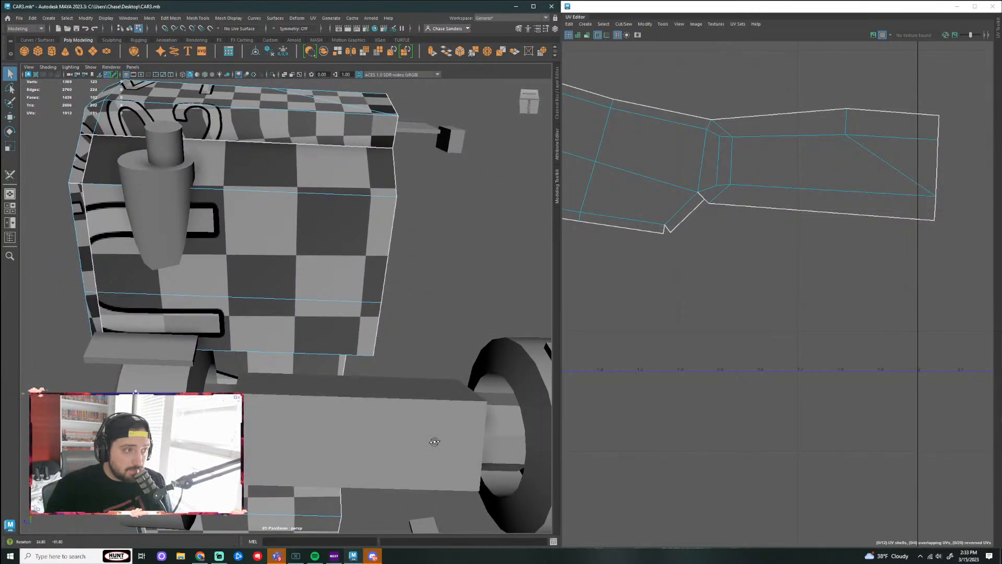
alt+middle_drag(449, 384, 543, 476)
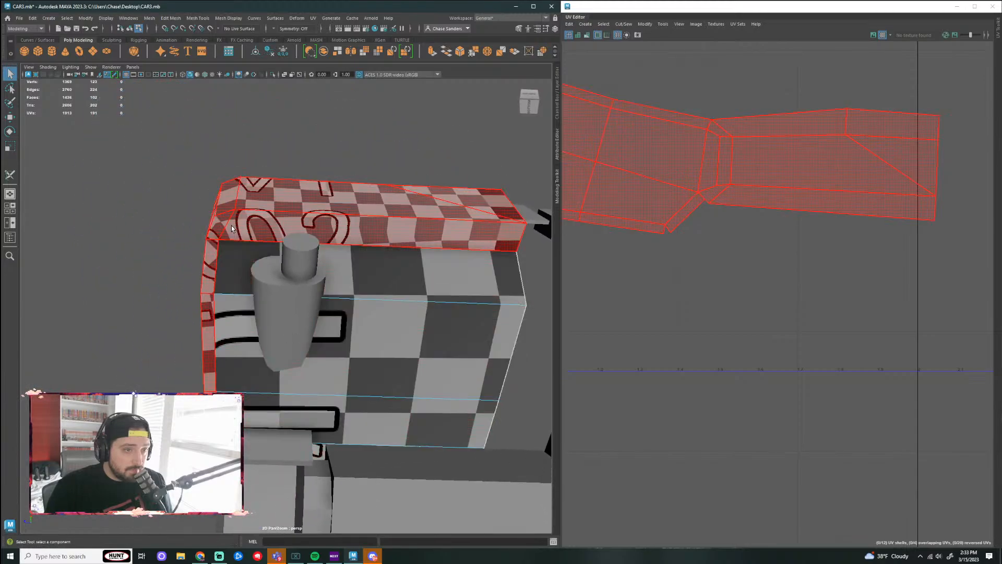
right_drag(261, 272, 261, 251)
click(523, 238)
click(623, 24)
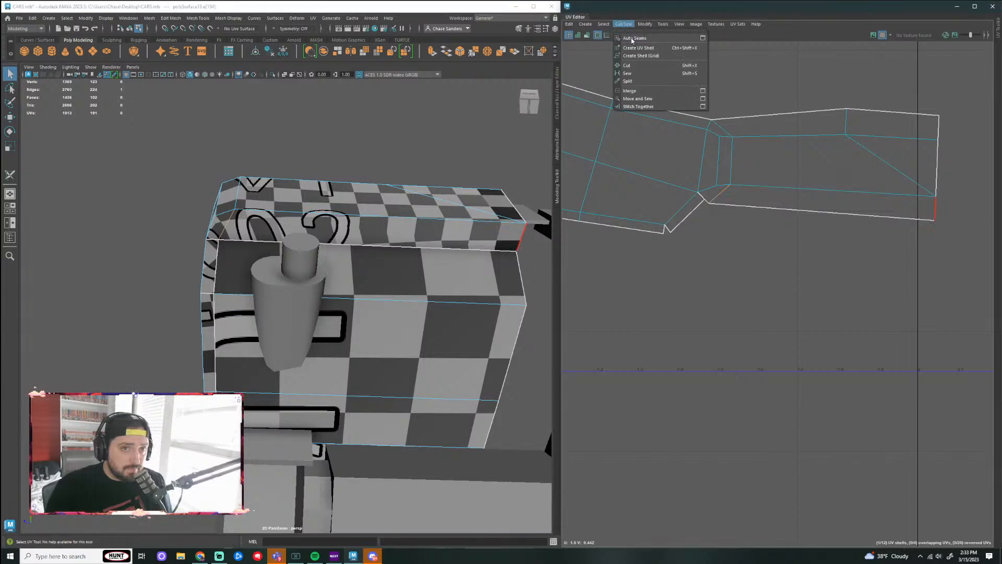
click(639, 69)
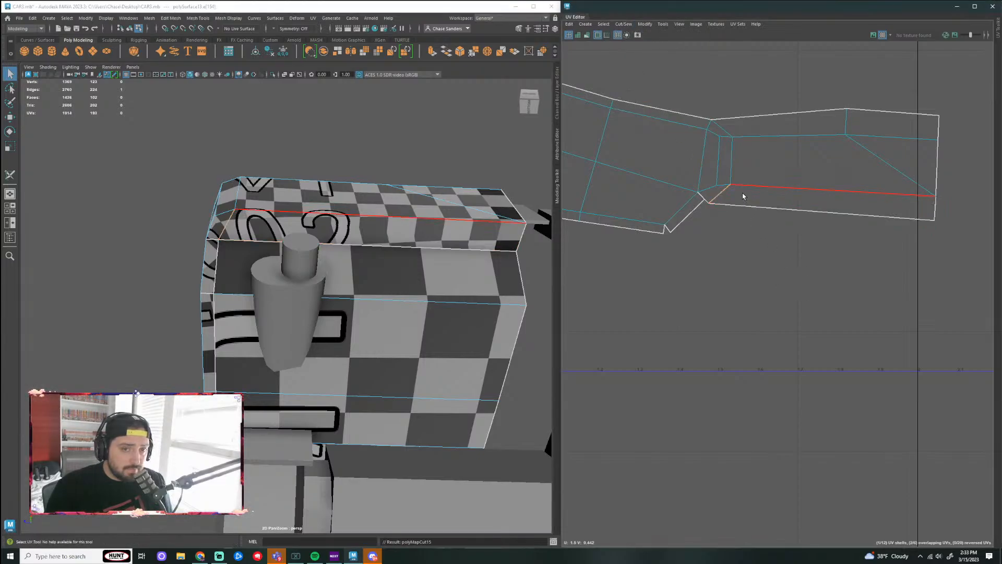
Step: Unfold the bumper shell again so the rear section's lower lip separates from the rounded corner
right_drag(743, 193, 731, 188)
click(646, 24)
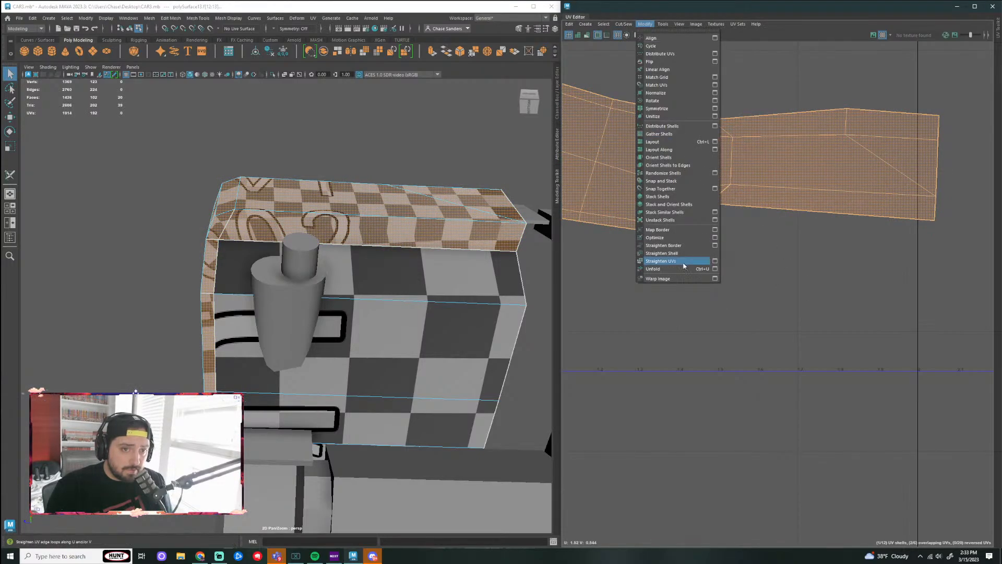
click(667, 267)
scroll(808, 260, down, 2)
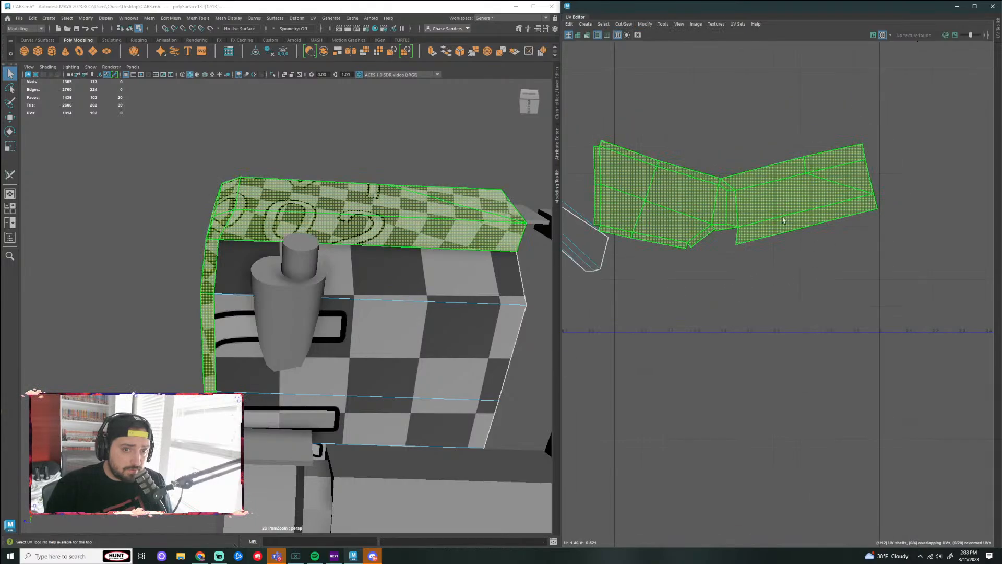
Step: Cut the short upper edge between the bumper's rounded corner and rear section, and unfold the whole shell again
right_drag(733, 184, 730, 169)
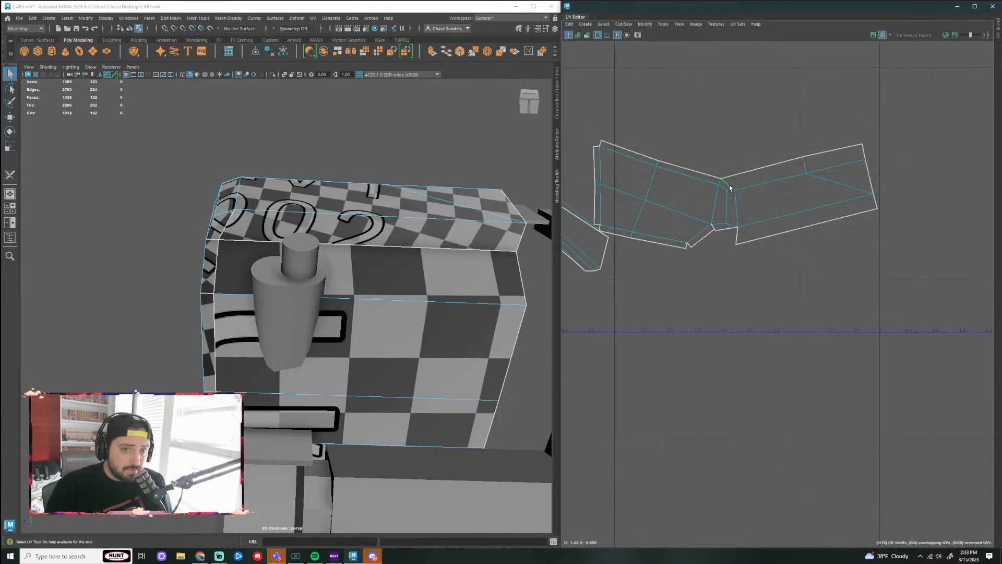
click(624, 24)
click(642, 72)
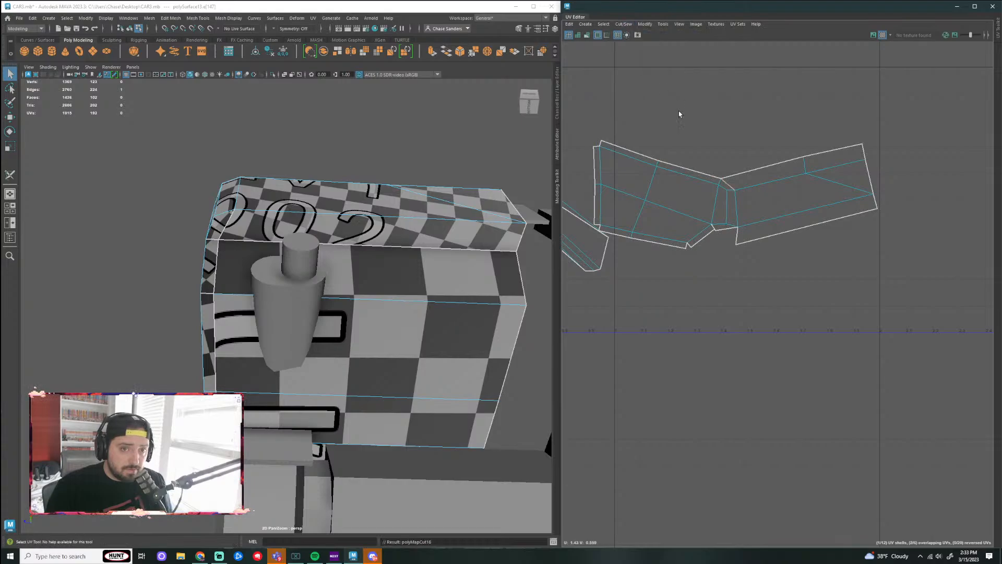
drag(763, 197, 733, 192)
right_drag(733, 192, 721, 205)
click(720, 206)
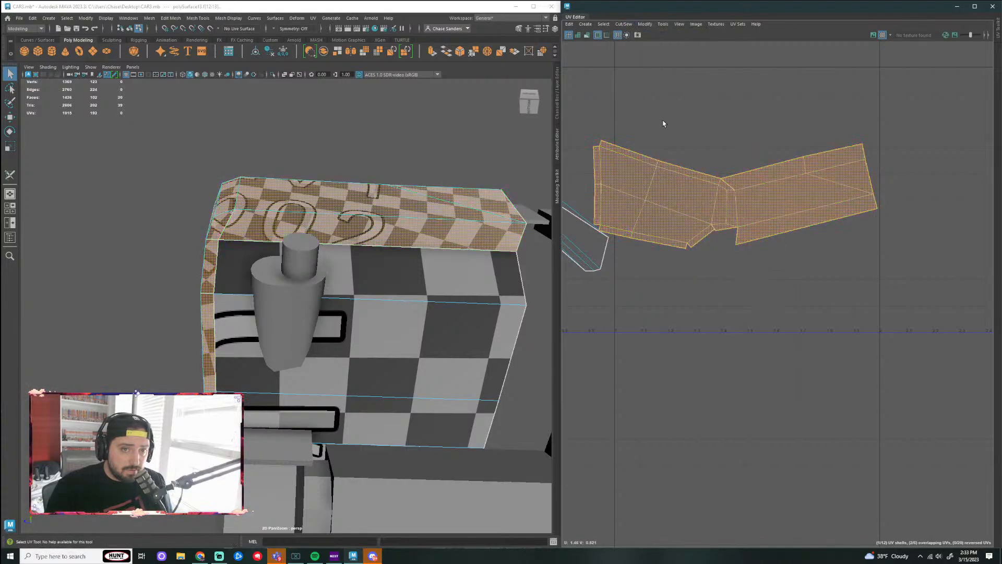
click(645, 25)
click(673, 269)
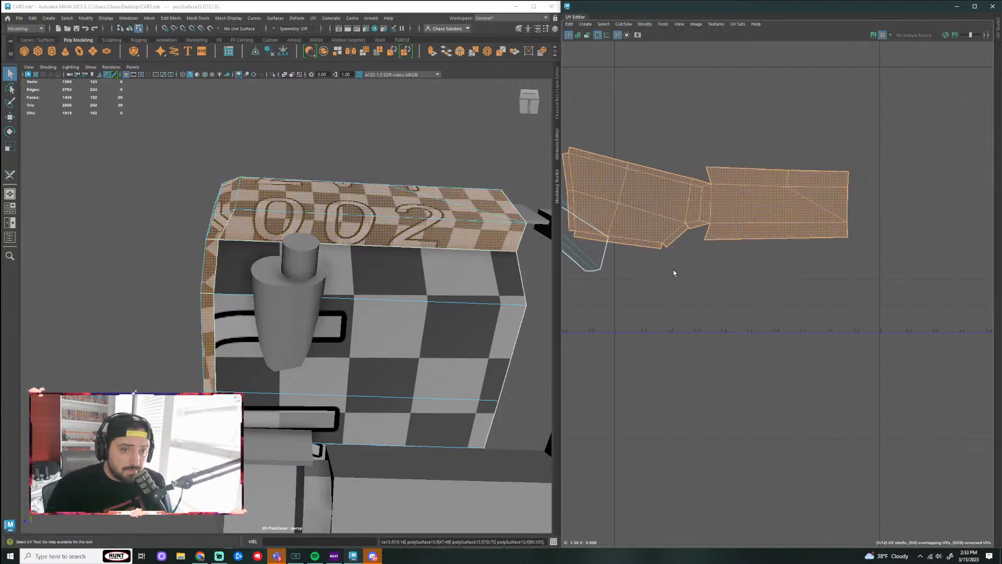
click(788, 288)
Step: Cut the short edge on the bumper's top lip where the side section meets the rounded corner
scroll(779, 245, down, 3)
alt+drag(410, 167, 434, 303)
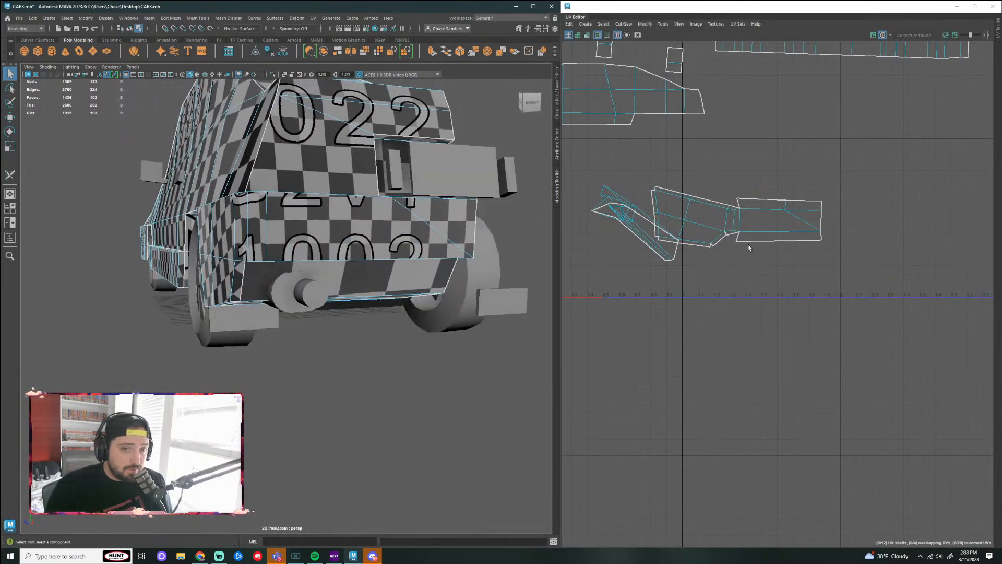
scroll(479, 259, up, 10)
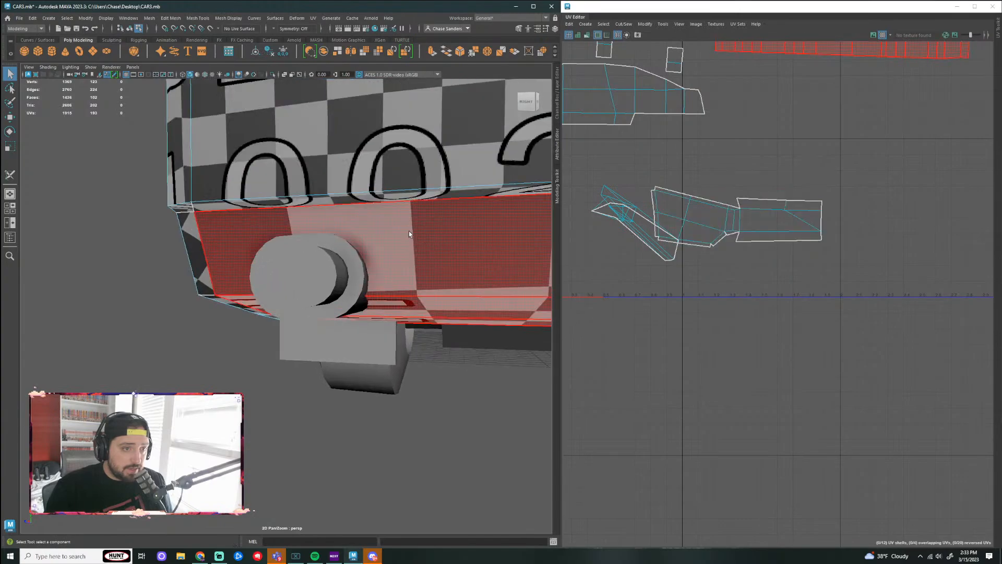
alt+drag(390, 223, 249, 249)
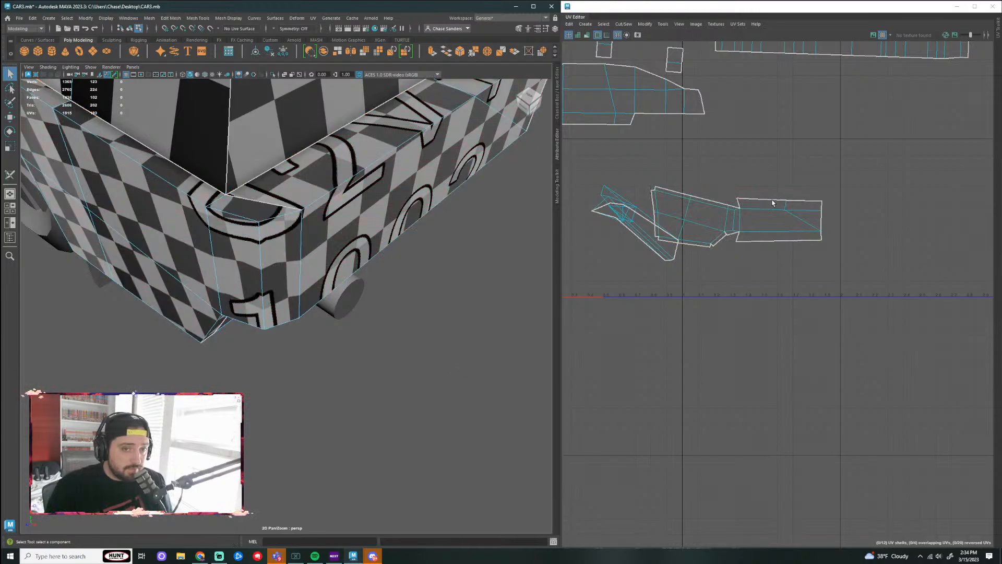
scroll(768, 200, up, 3)
right_drag(240, 200, 237, 175)
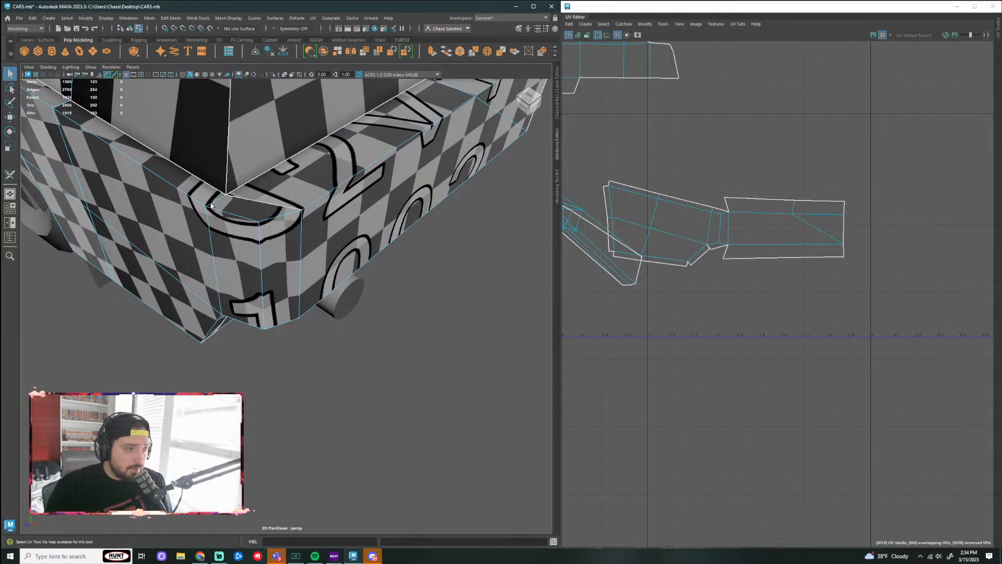
alt+drag(218, 204, 294, 171)
right_drag(295, 171, 260, 137)
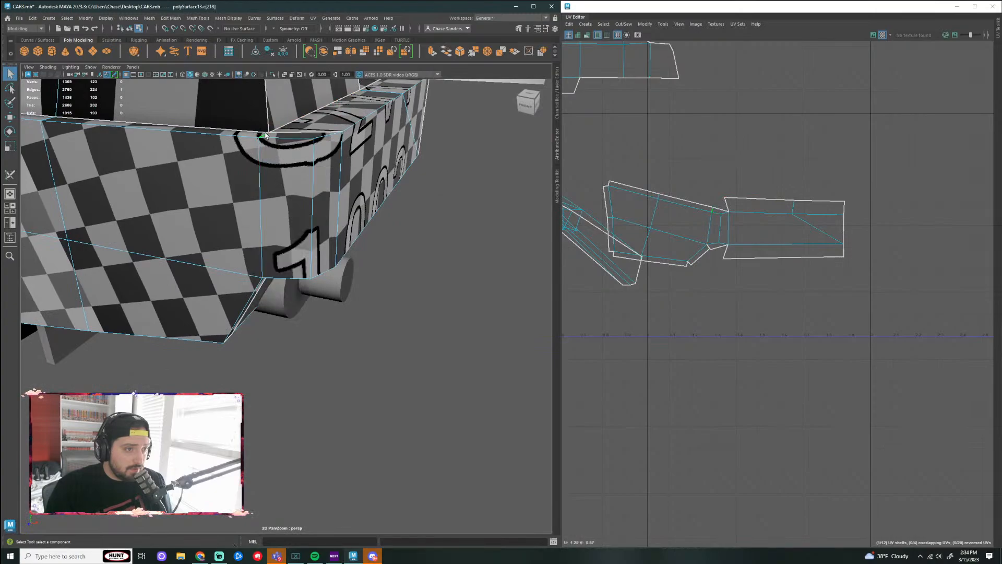
click(624, 24)
click(637, 68)
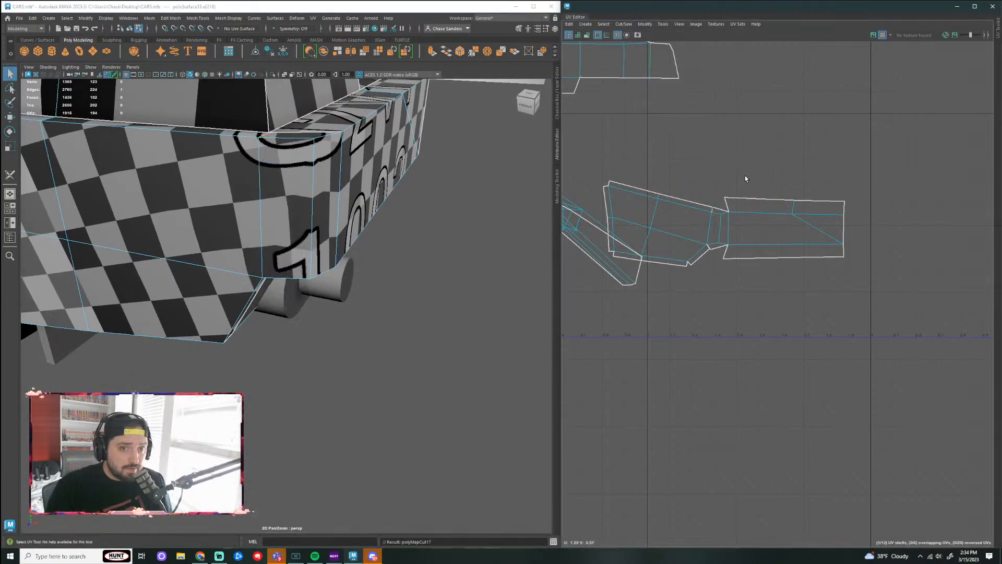
Step: Straighten the UVs of the whole rear bumper shell and move it clear of the slanted neighbouring shell
right_drag(720, 229, 694, 217)
click(716, 233)
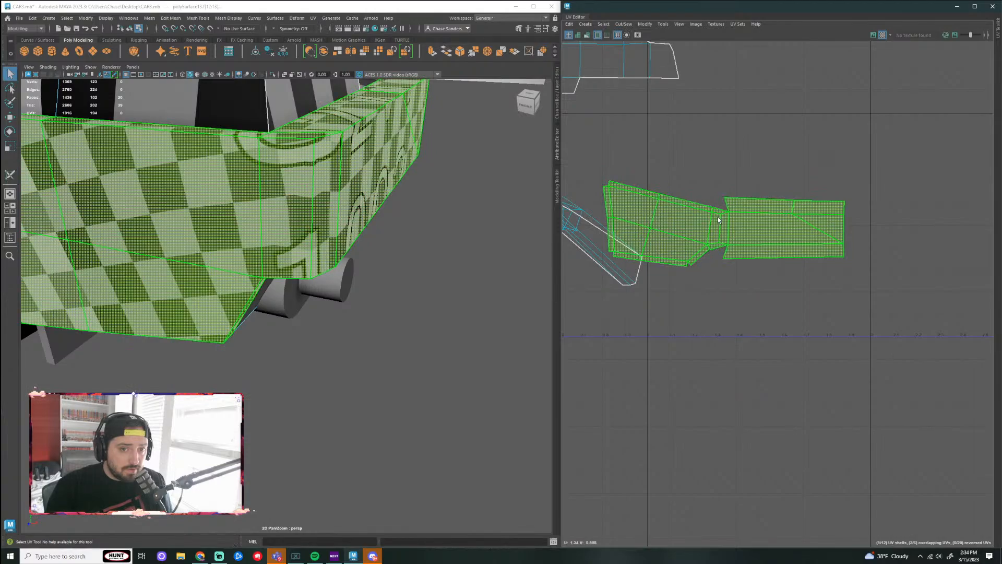
click(646, 24)
click(673, 262)
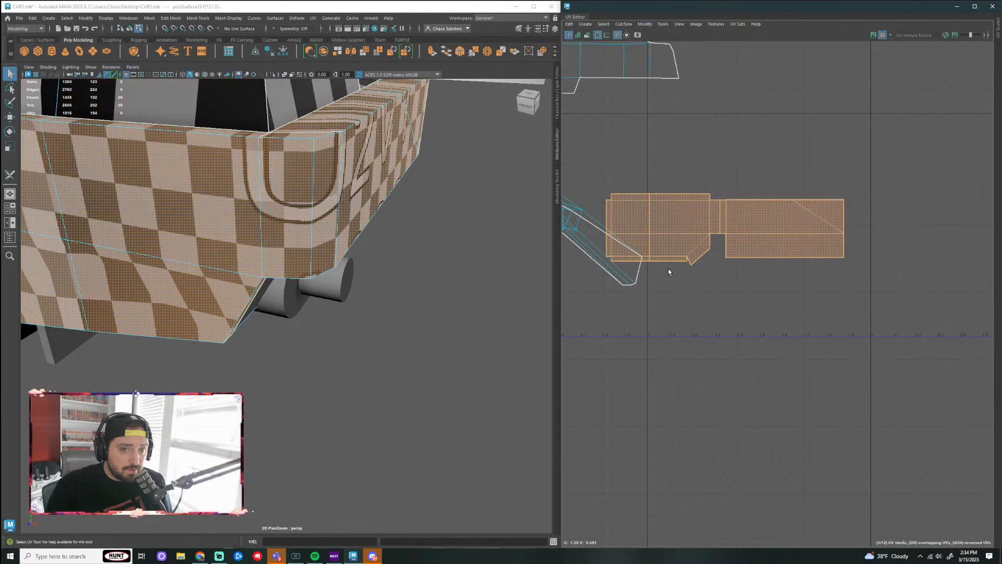
key(w)
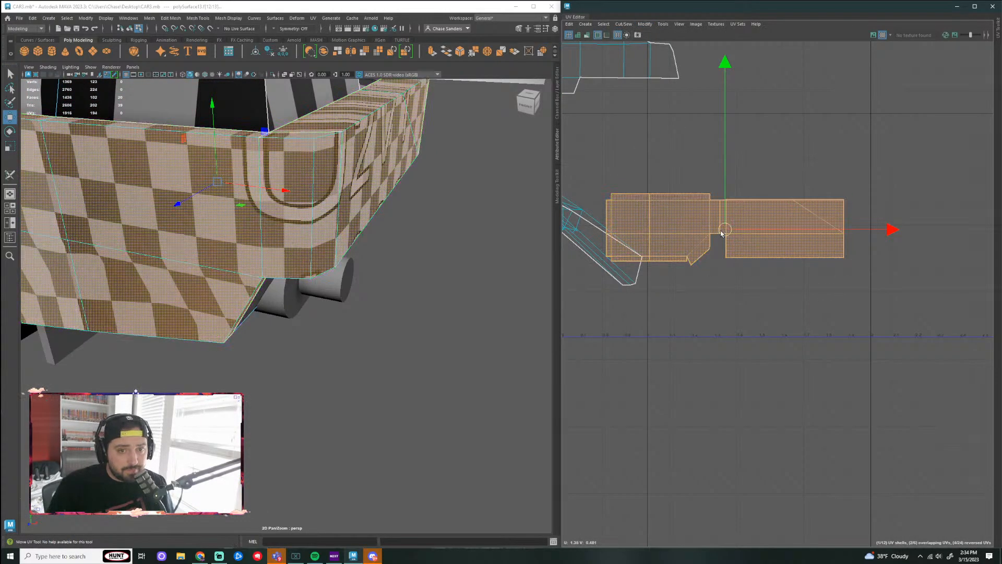
drag(720, 233, 762, 186)
click(776, 305)
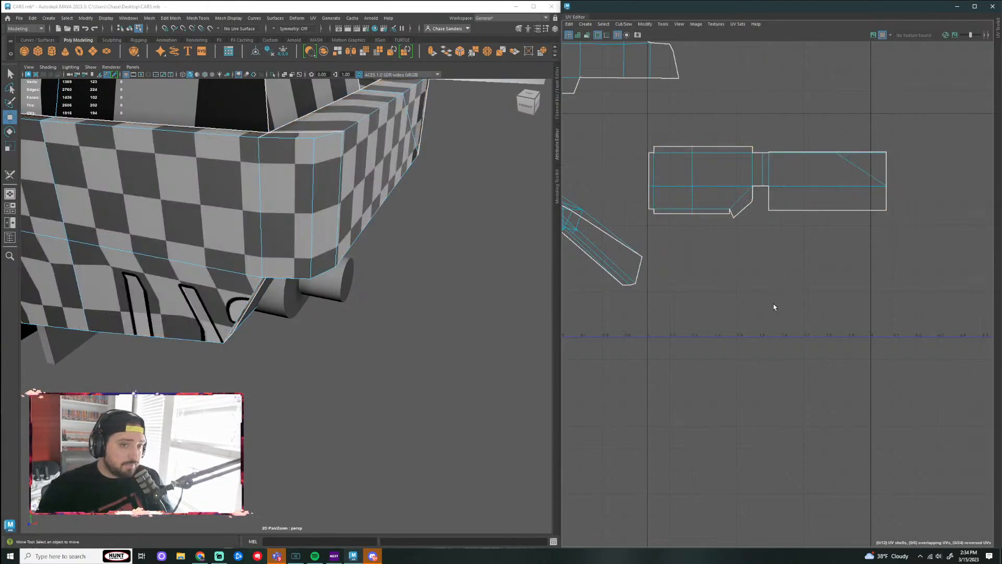
Step: Display UV distortion shading and examine the rear bumper and adjoining side panel for stretching
alt+drag(501, 224, 334, 224)
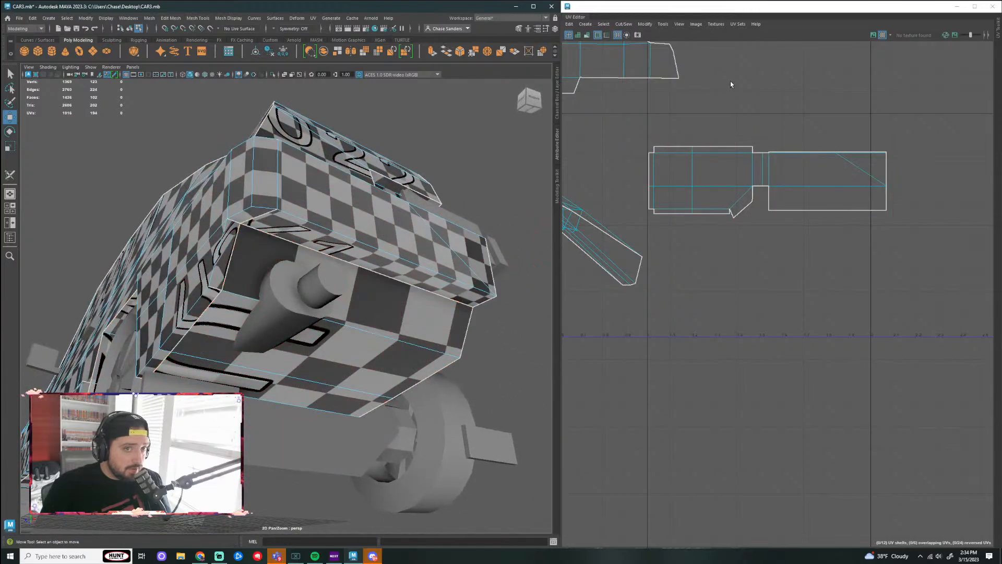
click(587, 35)
mouse_move(491, 261)
alt+mouse_down()
mouse_move(478, 242)
mouse_move(497, 284)
mouse_move(521, 273)
mouse_move(495, 232)
mouse_move(501, 248)
mouse_move(457, 239)
mouse_move(382, 262)
mouse_move(439, 275)
mouse_move(537, 271)
mouse_move(404, 312)
alt+mouse_up()
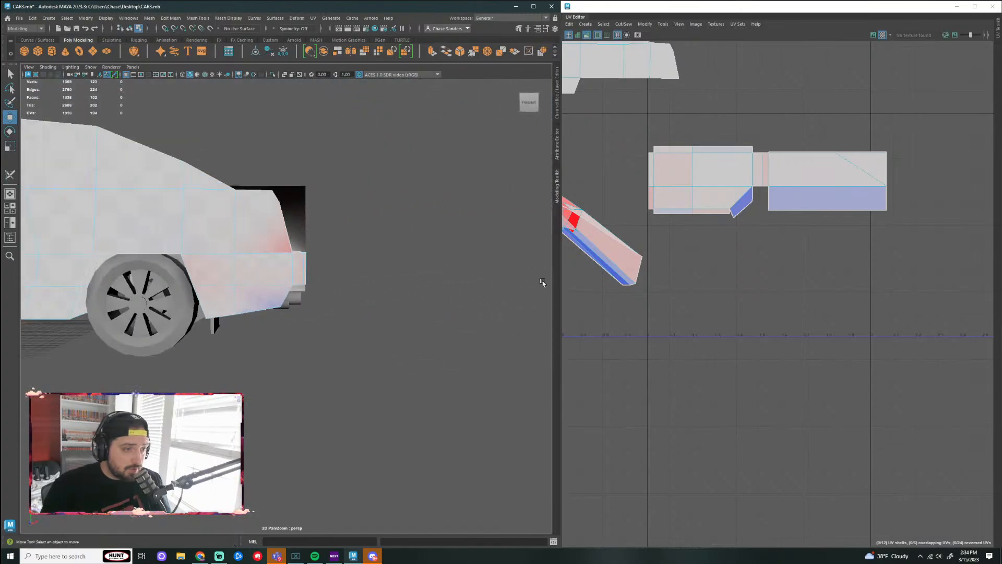
alt+right_drag(500, 278, 296, 339)
scroll(330, 350, up, 5)
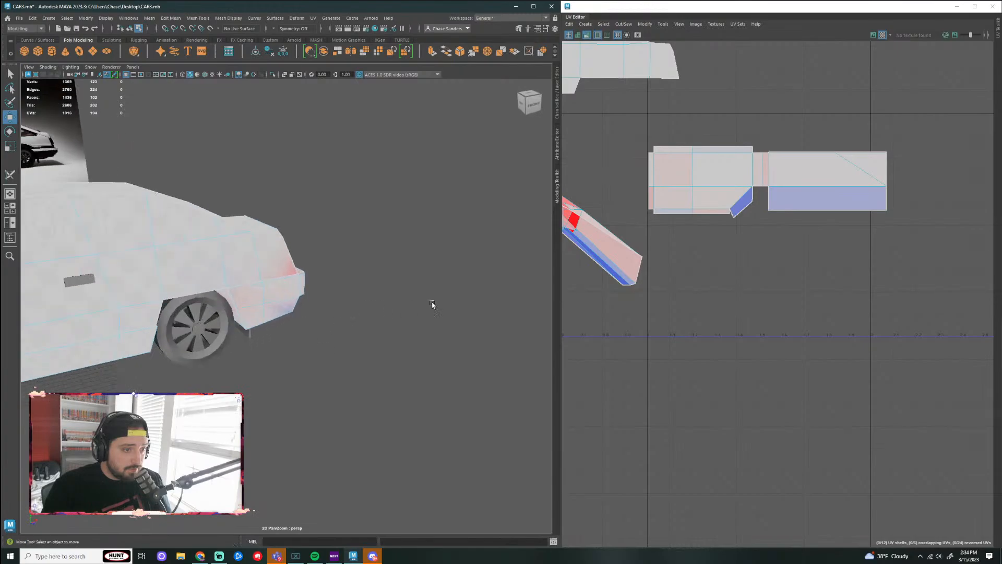
Step: Compare checker and UV distortion shading on the rear bumper, and examine the front bumper for stretching
scroll(734, 238, up, 1)
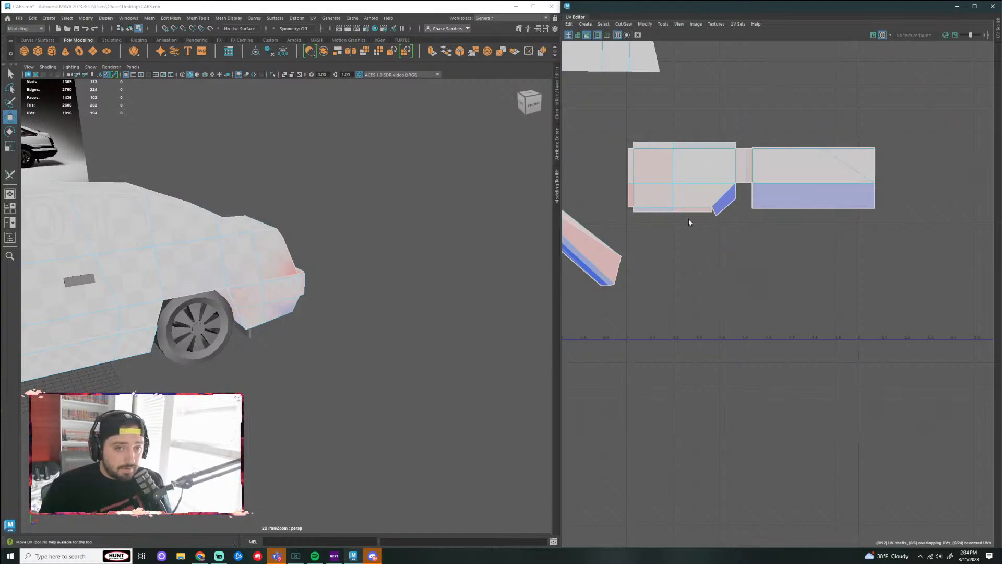
click(629, 46)
click(588, 37)
scroll(754, 235, down, 3)
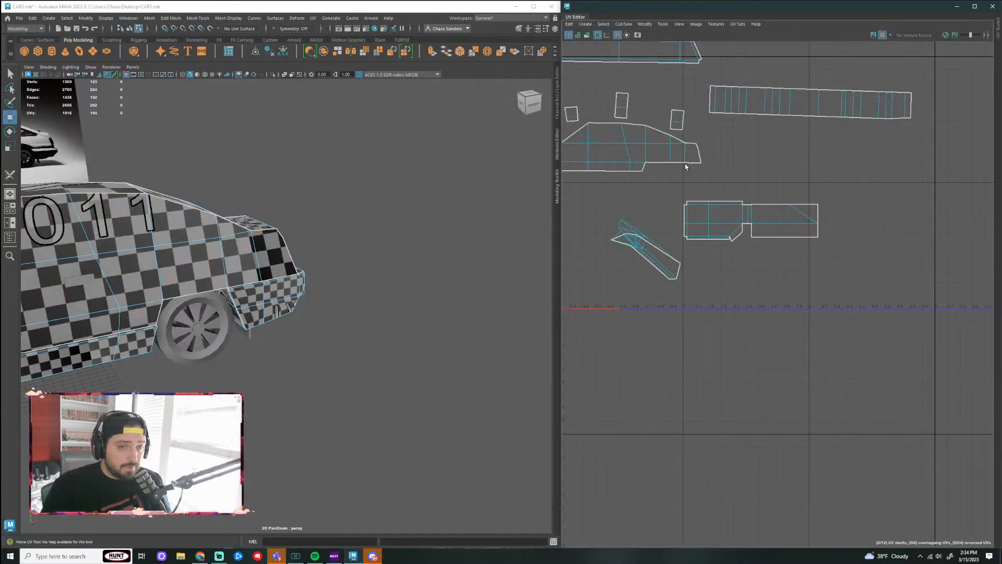
click(603, 49)
click(587, 35)
scroll(743, 245, up, 3)
click(812, 331)
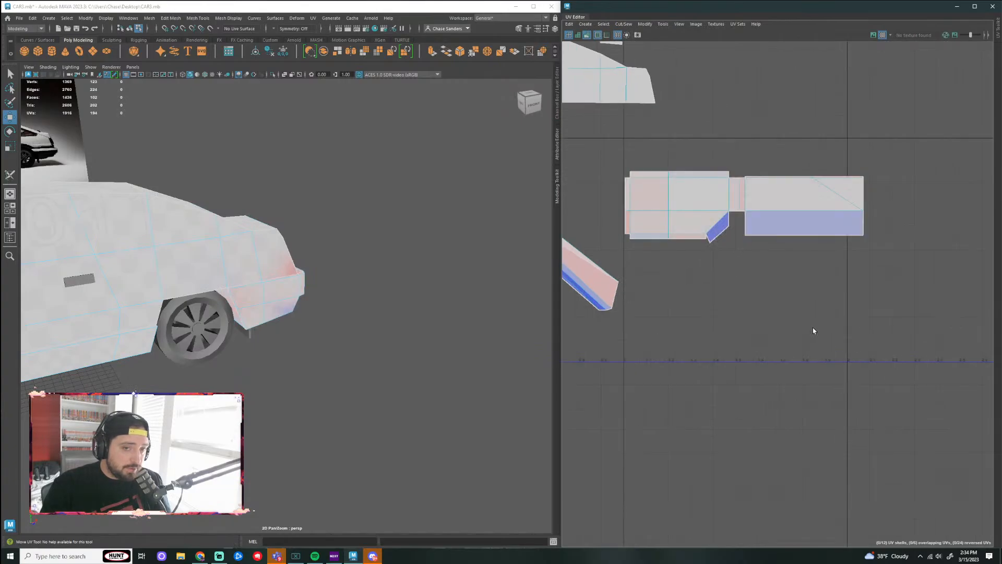
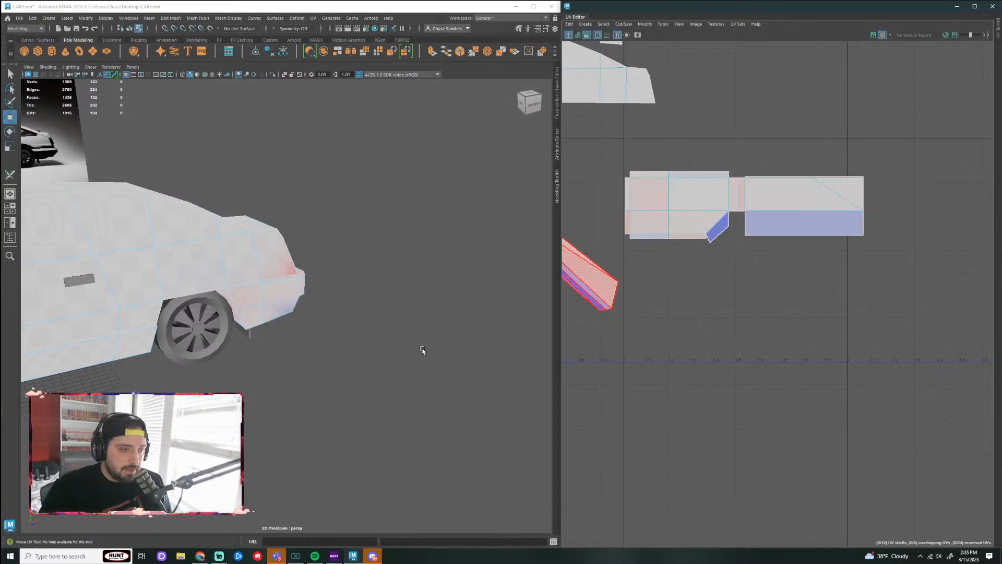
scroll(331, 354, up, 3)
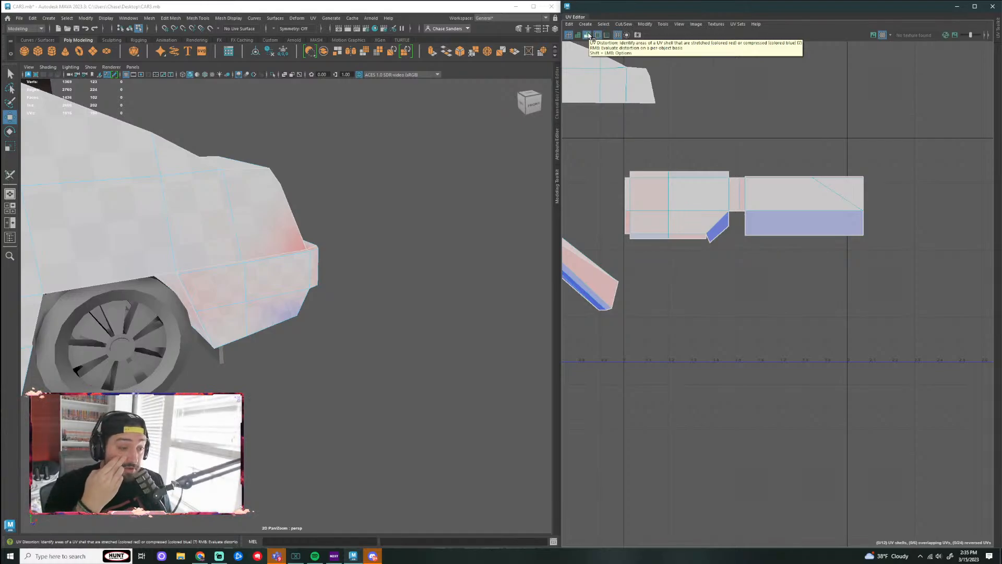
alt+drag(397, 344, 186, 350)
alt+middle_drag(187, 351, 340, 334)
scroll(302, 356, up, 6)
alt+drag(302, 356, 396, 360)
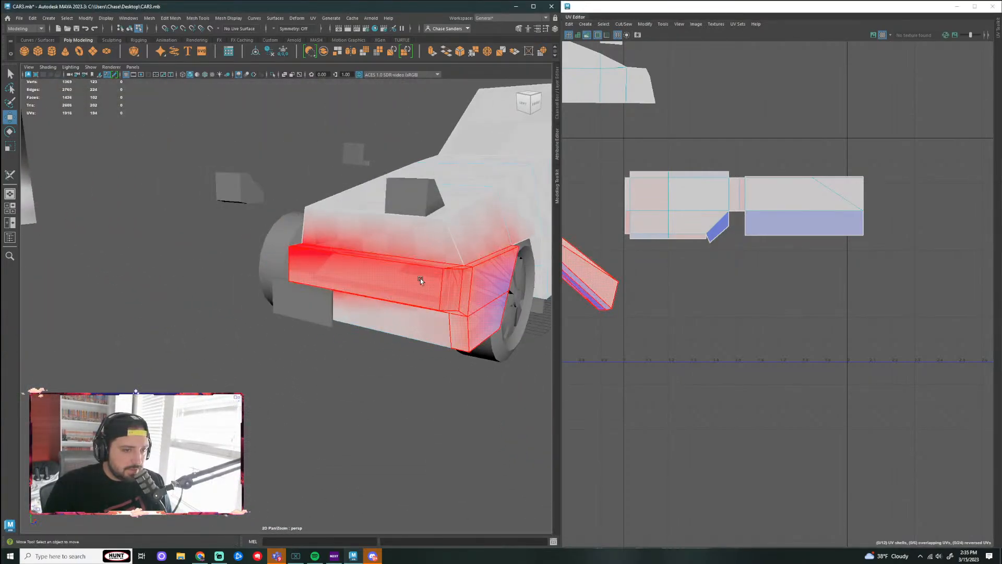
Step: Unfold the slanted front bumper shell and turn off the UV distortion shading
alt+middle_drag(637, 302, 835, 315)
click(763, 262)
shift+click(731, 93)
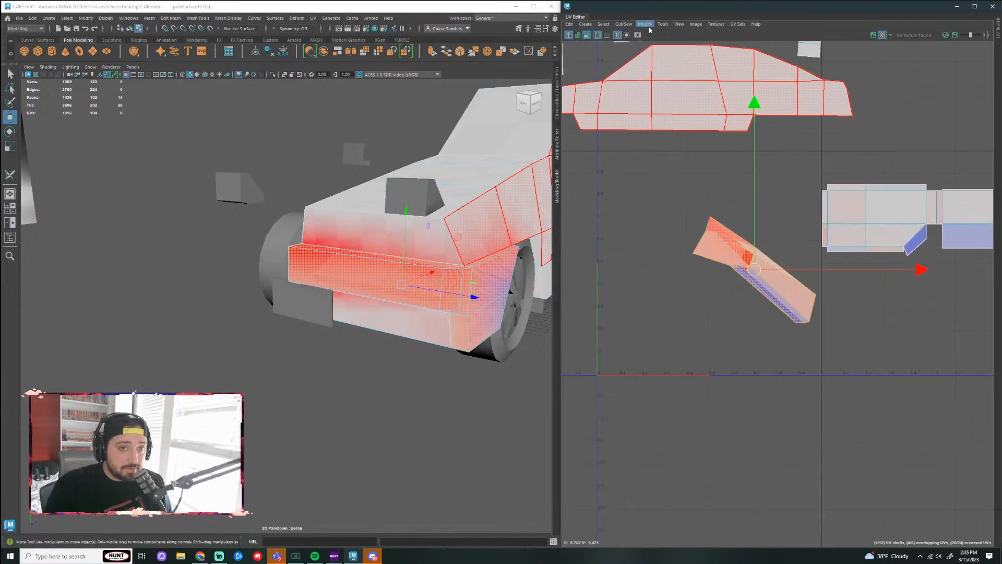
click(645, 24)
click(679, 269)
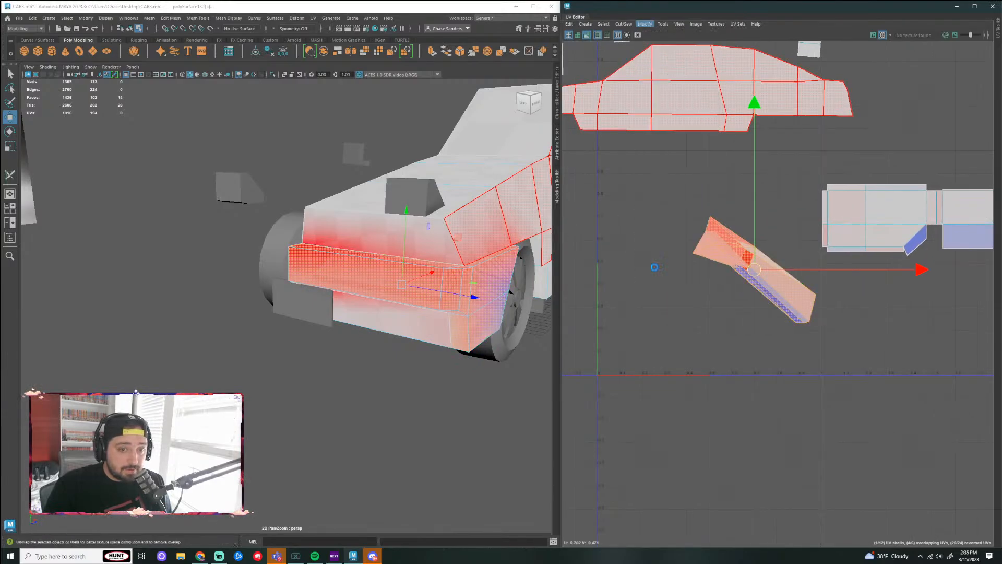
click(598, 35)
scroll(763, 328, up, 1)
alt+middle_drag(764, 329, 685, 280)
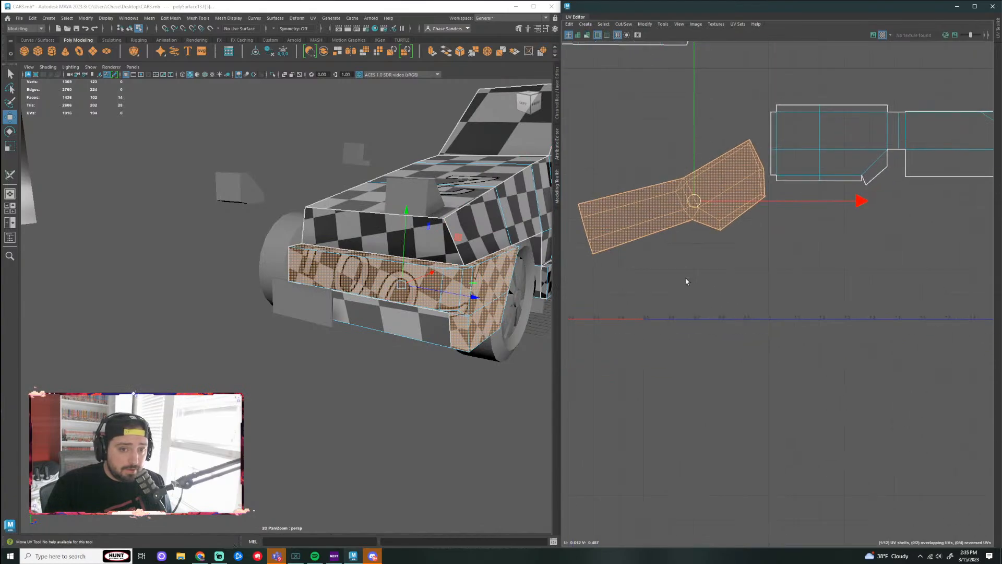
Step: Cut the short lip edges at the front bumper's rounded corner and around the corners of its side section
click(505, 360)
mouse_move(504, 360)
alt+mouse_down()
mouse_move(459, 414)
mouse_move(412, 343)
mouse_move(406, 263)
mouse_move(405, 381)
mouse_move(441, 167)
alt+mouse_up()
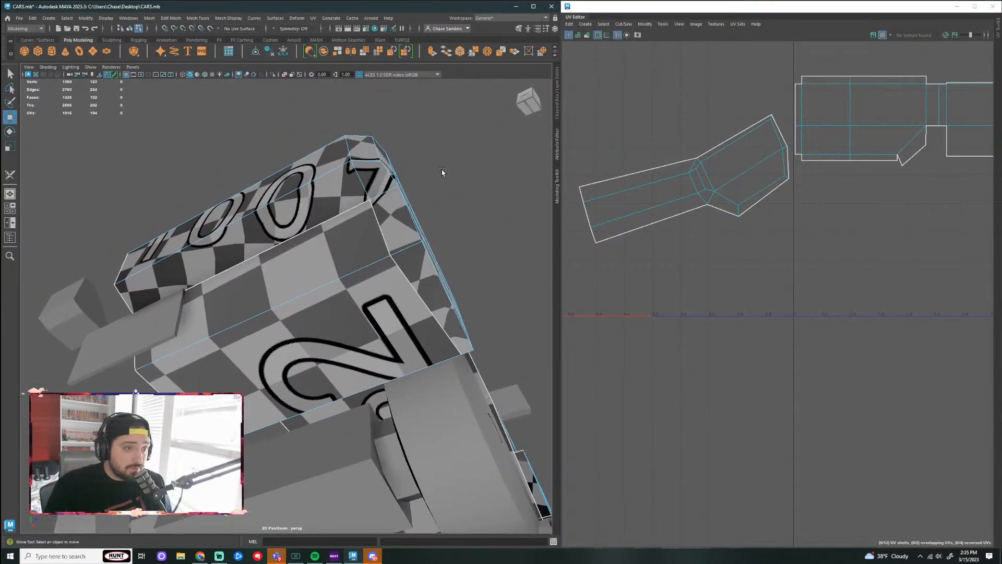
right_drag(381, 185, 381, 165)
click(362, 178)
alt+drag(385, 192, 328, 246)
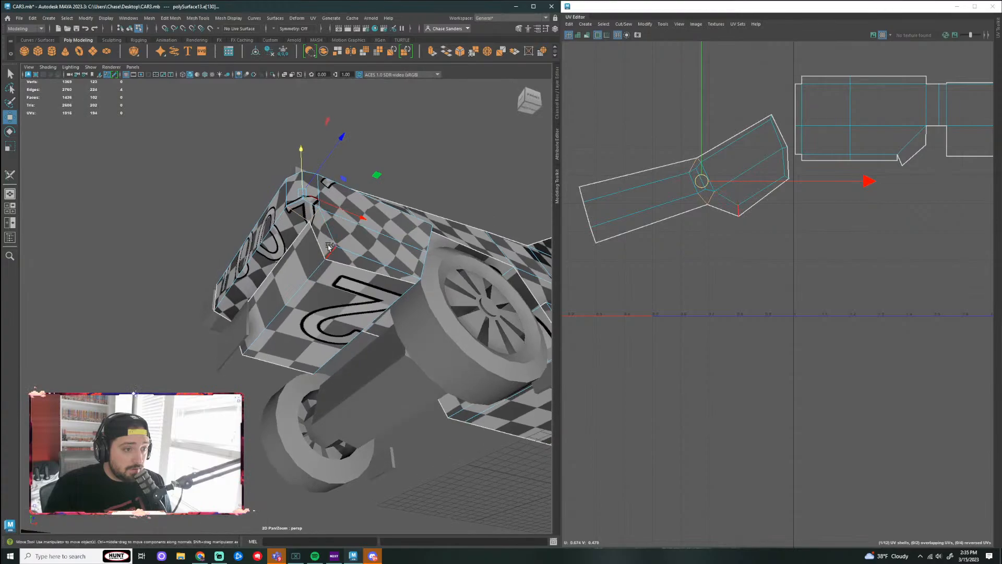
alt+drag(451, 176, 368, 200)
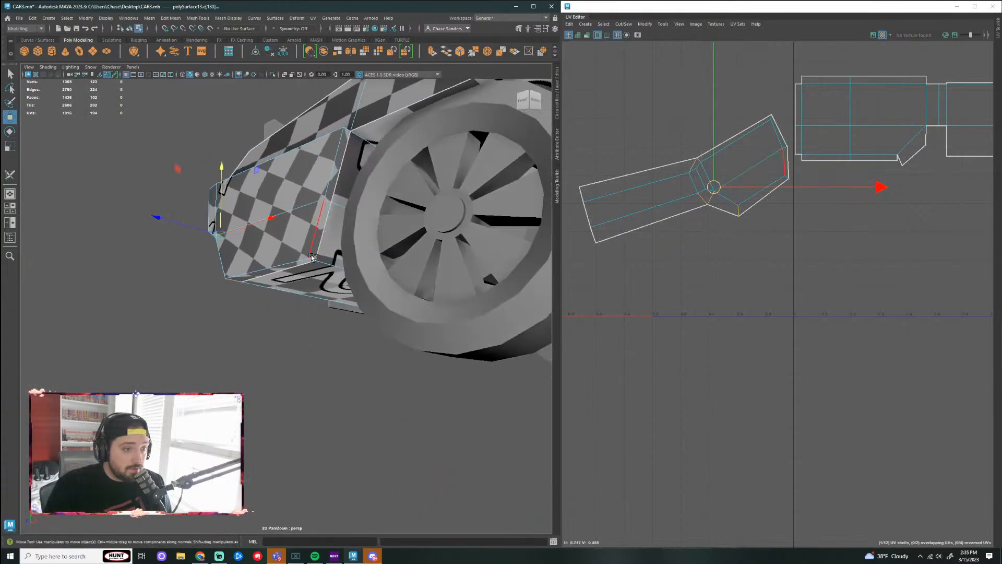
click(336, 226)
alt+drag(317, 251, 485, 223)
click(485, 224)
scroll(419, 292, down, 5)
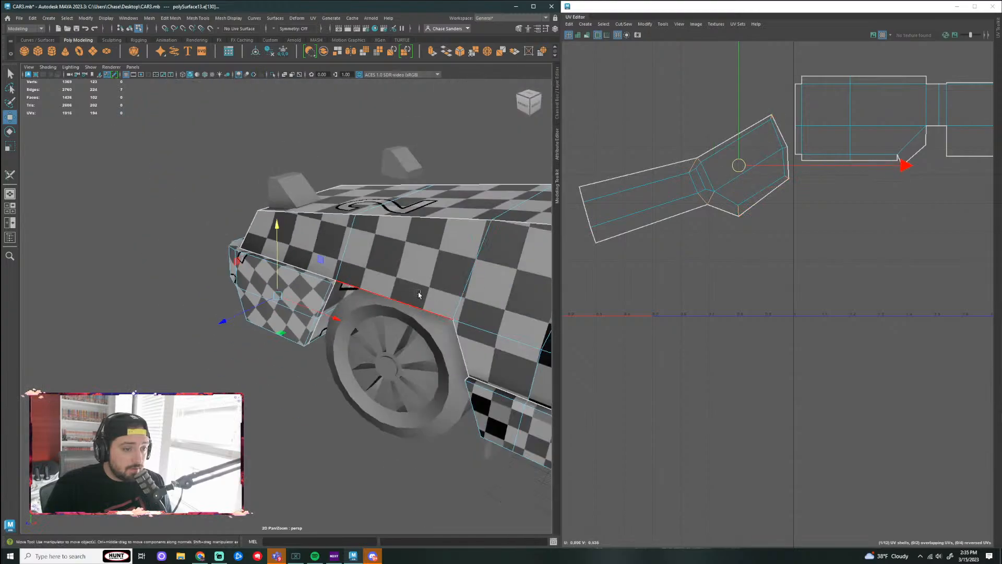
click(624, 24)
click(632, 66)
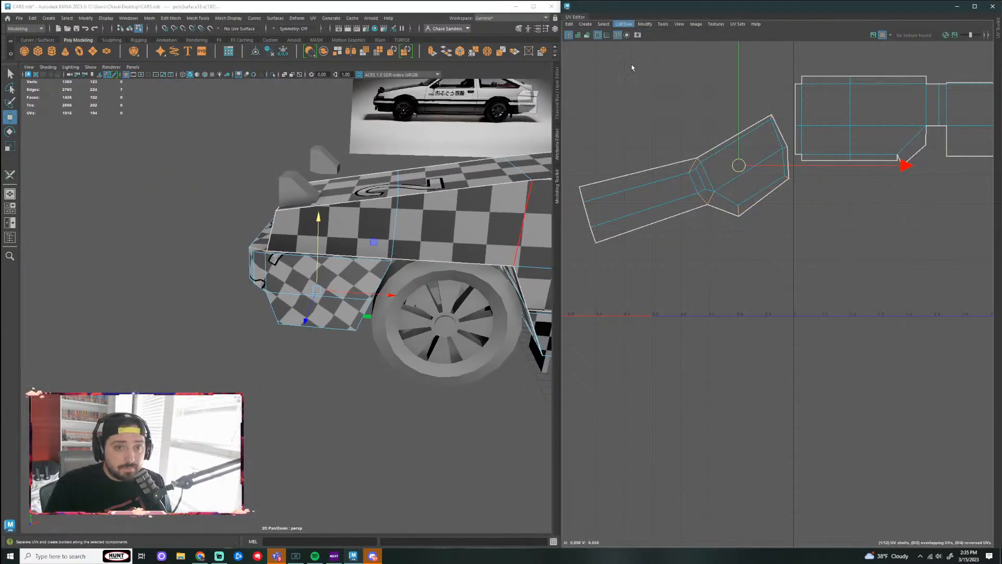
Step: Unfold the whole front bumper shell along its new corner cuts
right_drag(724, 182, 684, 166)
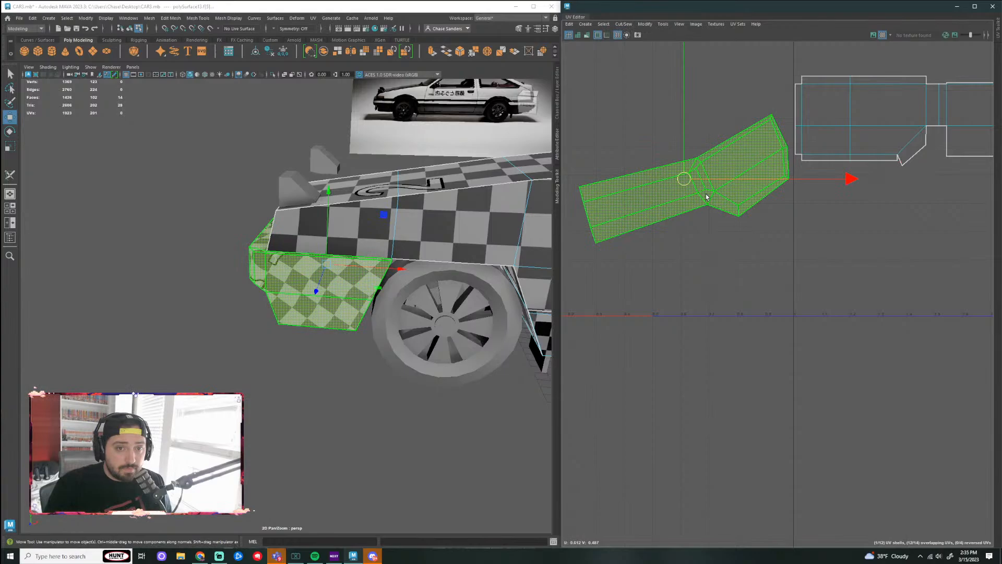
click(645, 24)
click(669, 262)
scroll(699, 235, up, 5)
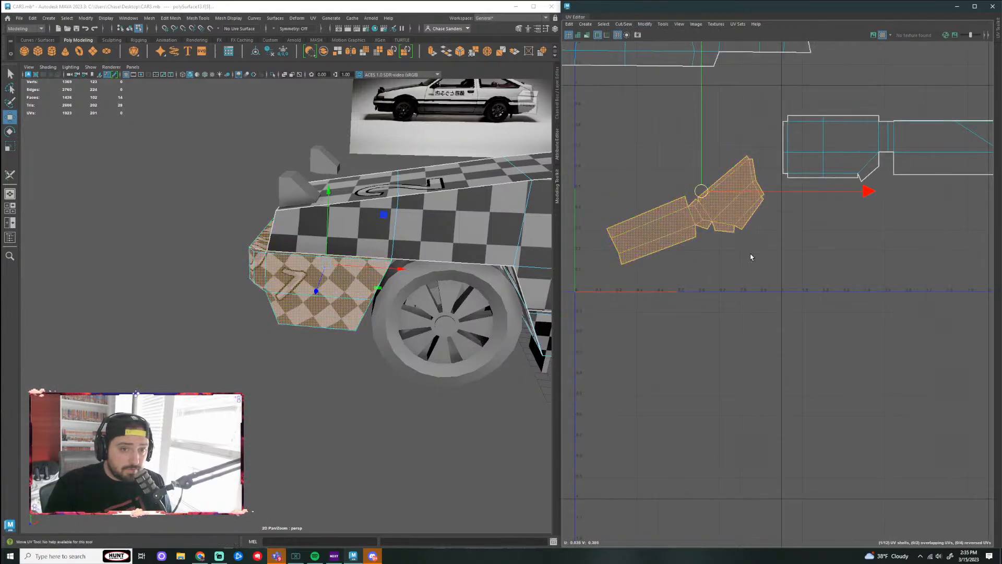
alt+middle_drag(739, 210, 716, 204)
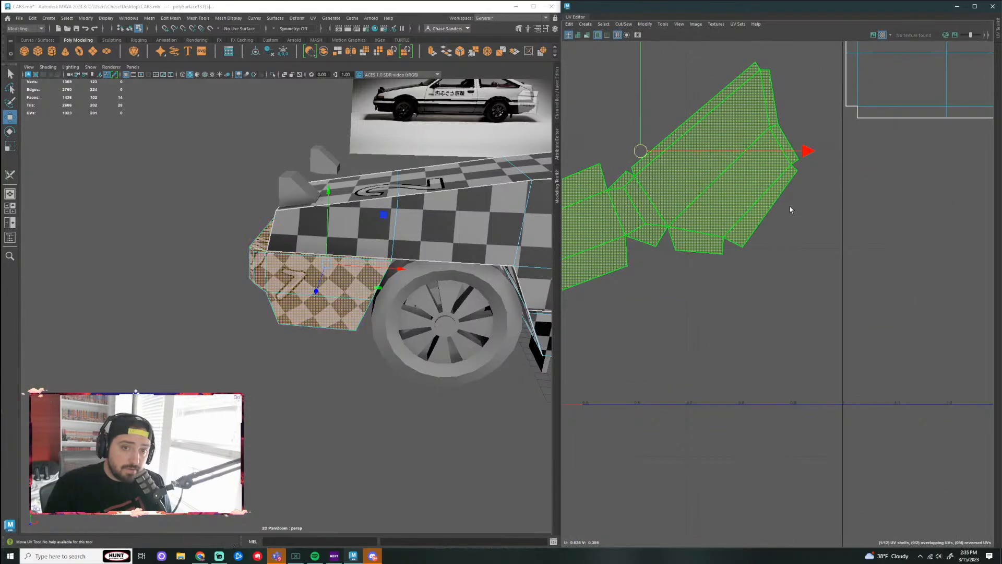
scroll(801, 210, down, 5)
alt+middle_drag(820, 242, 752, 232)
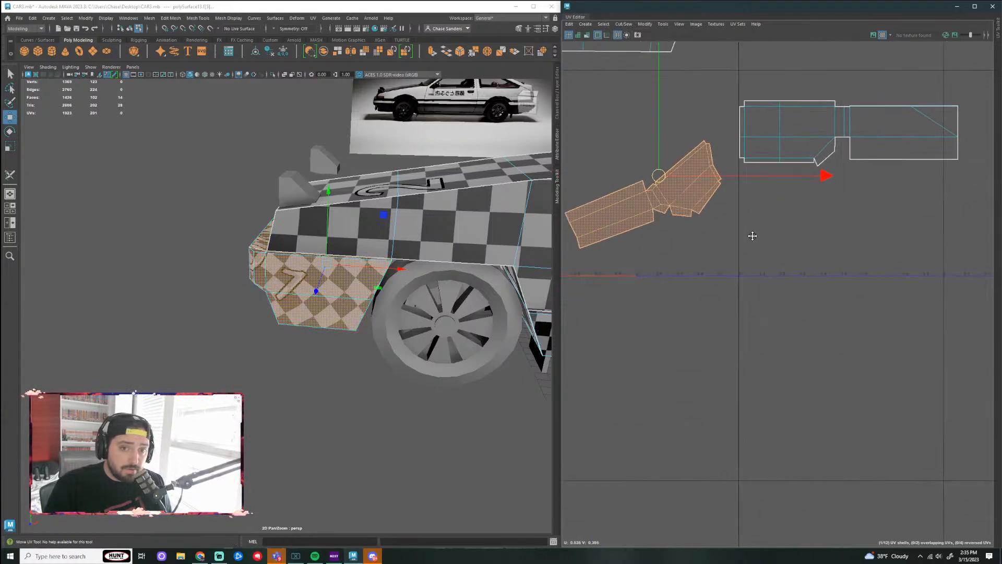
Step: Rotate the front bumper shell until its long front section lies roughly horizontal
key(e)
drag(765, 89, 807, 164)
click(801, 226)
scroll(645, 194, up, 5)
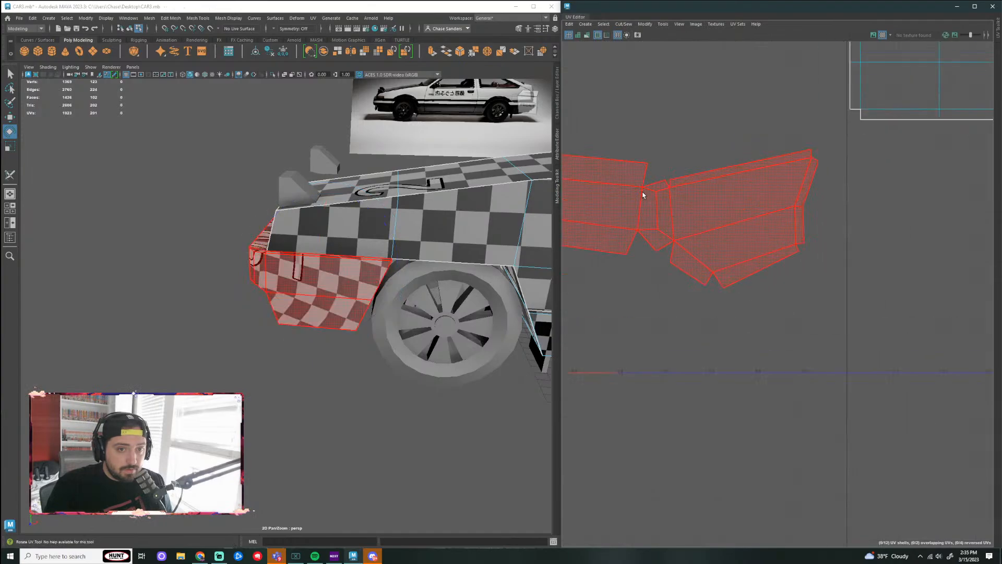
Step: Cut the lengthwise middle edge of the front bumper's side section and unfold the whole shell again
right_drag(658, 191, 656, 168)
click(728, 225)
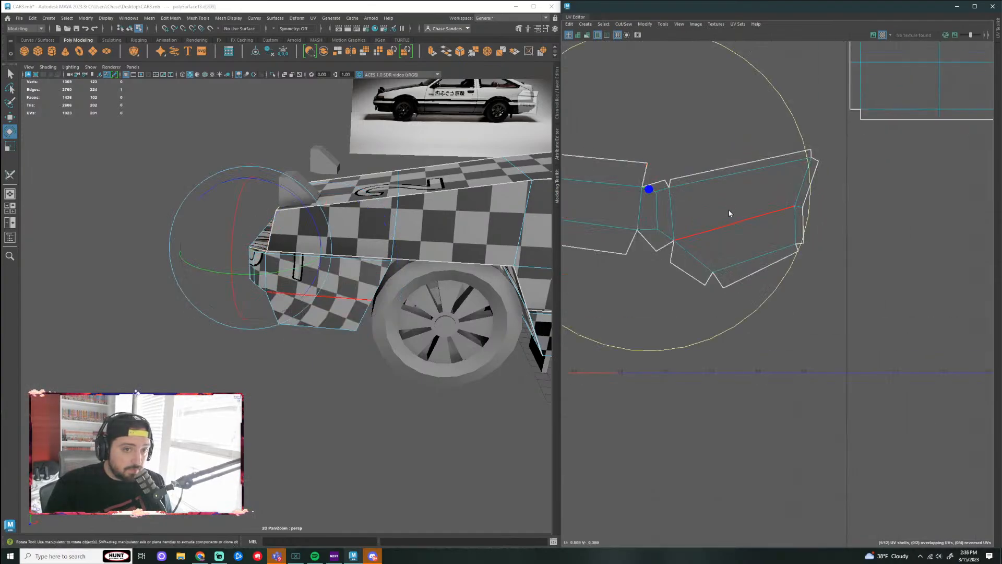
click(622, 24)
click(636, 66)
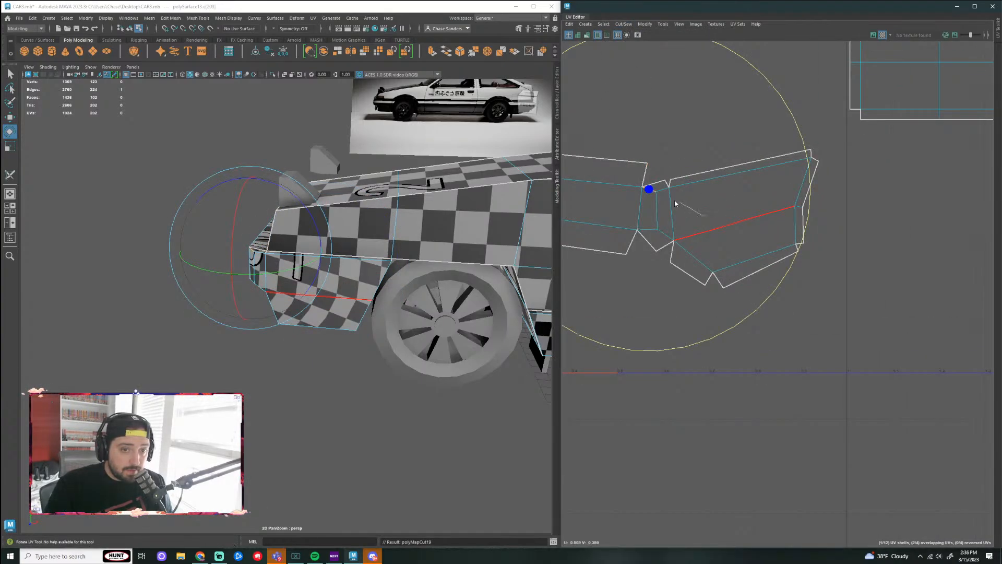
right_drag(675, 199, 684, 216)
click(684, 215)
click(645, 24)
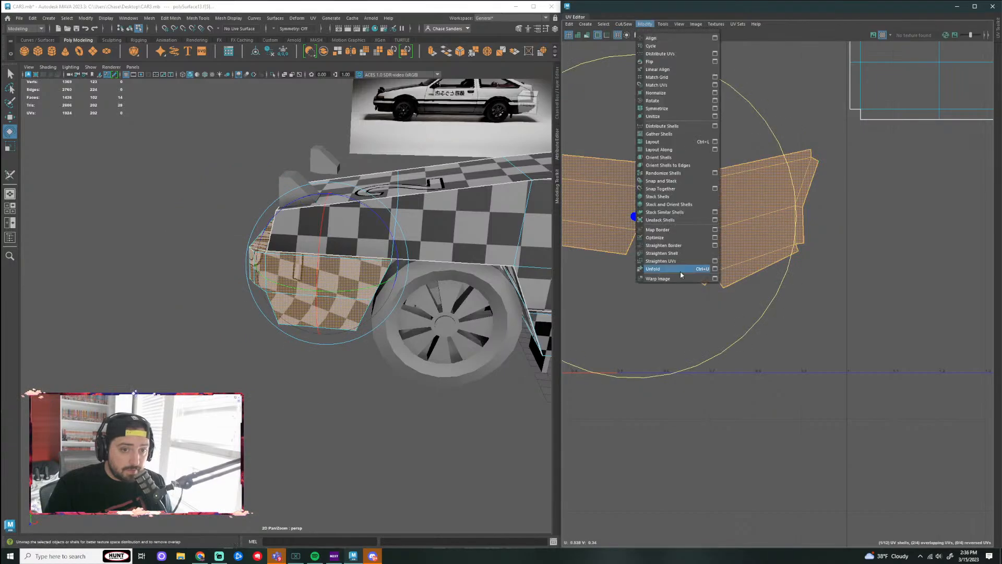
click(672, 271)
scroll(750, 283, up, 3)
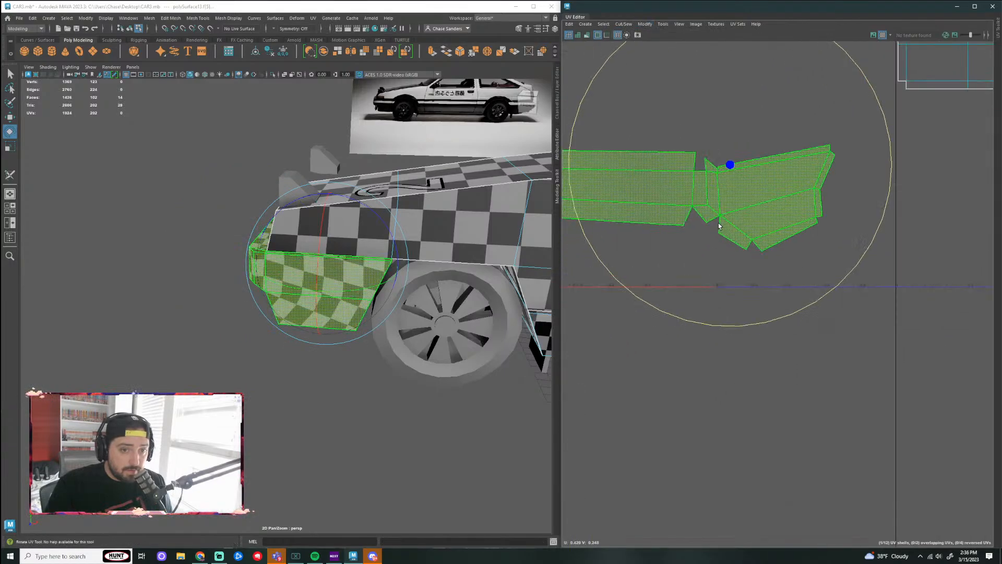
Step: Move the rear bumper shell up beside the car's side body shell, just below the long striped strip
right_drag(707, 212, 698, 194)
click(699, 205)
alt+drag(226, 345, 480, 197)
click(470, 170)
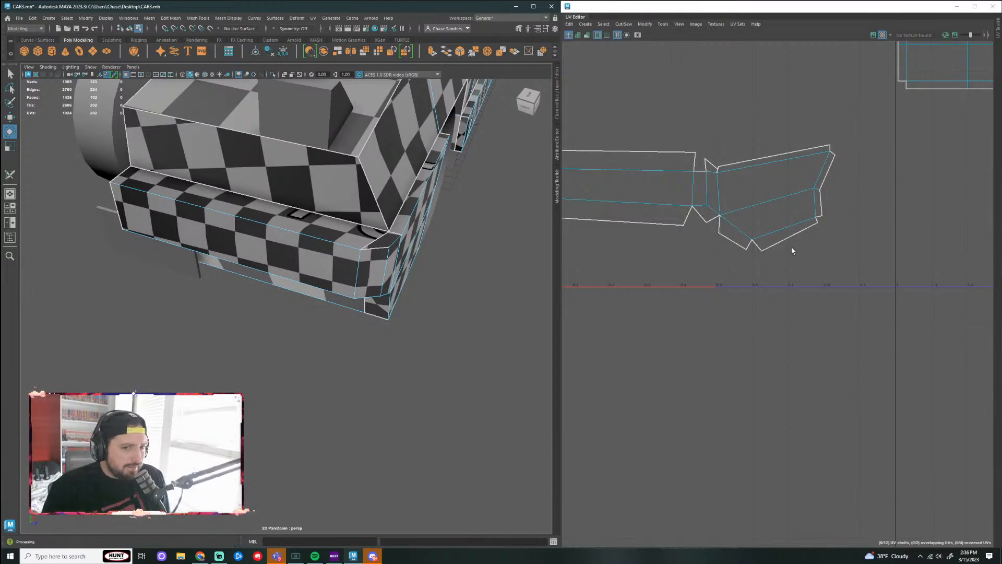
scroll(793, 250, down, 3)
alt+middle_drag(880, 183, 663, 197)
scroll(763, 196, down, 4)
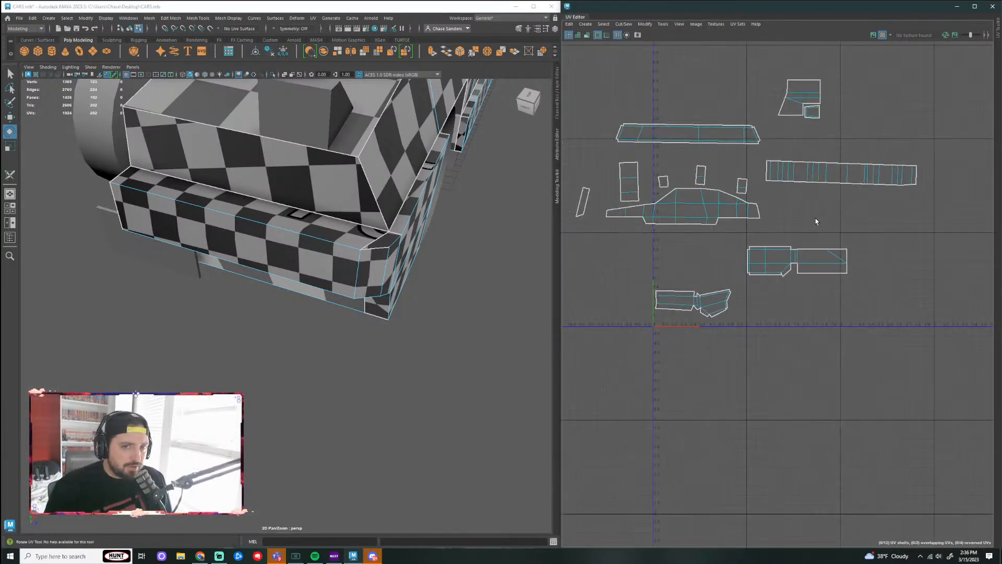
scroll(777, 266, up, 1)
key(w)
click(793, 275)
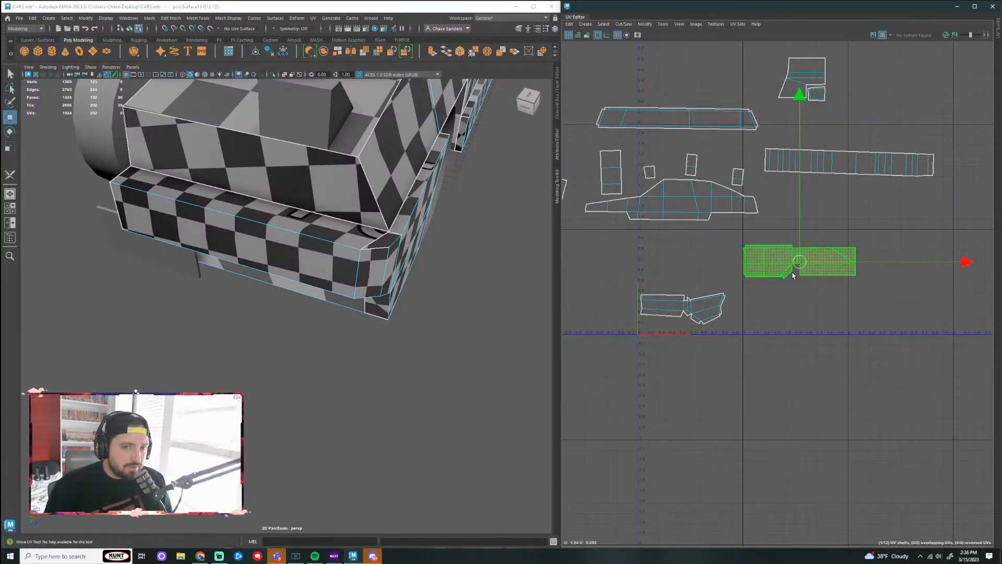
drag(794, 275, 804, 198)
scroll(829, 216, up, 4)
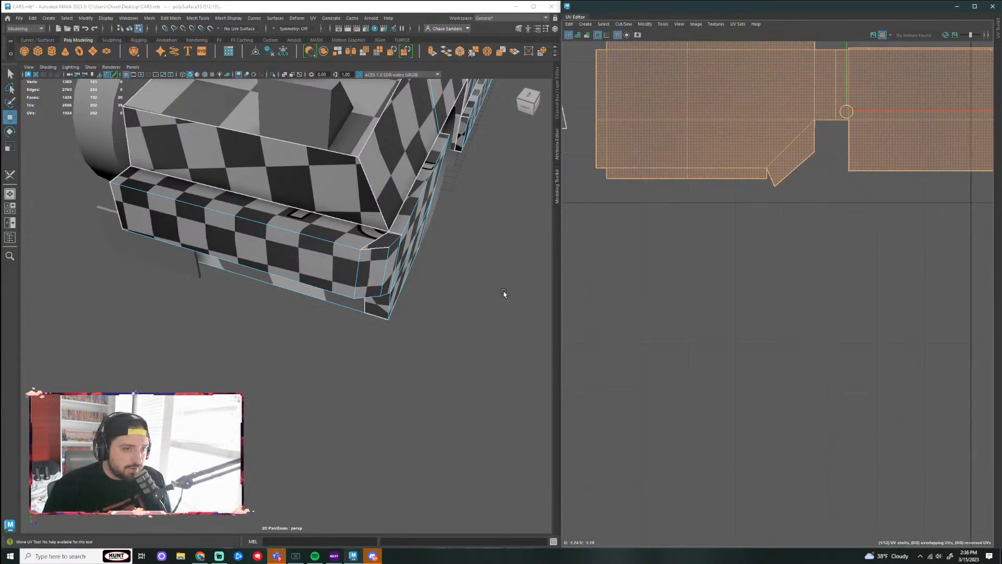
Step: Move the lower corner vertices of the front bumper outward to line up with the side section's bottom edge
click(434, 322)
alt+drag(435, 321, 349, 252)
scroll(365, 258, up, 5)
alt+right_drag(349, 253, 407, 277)
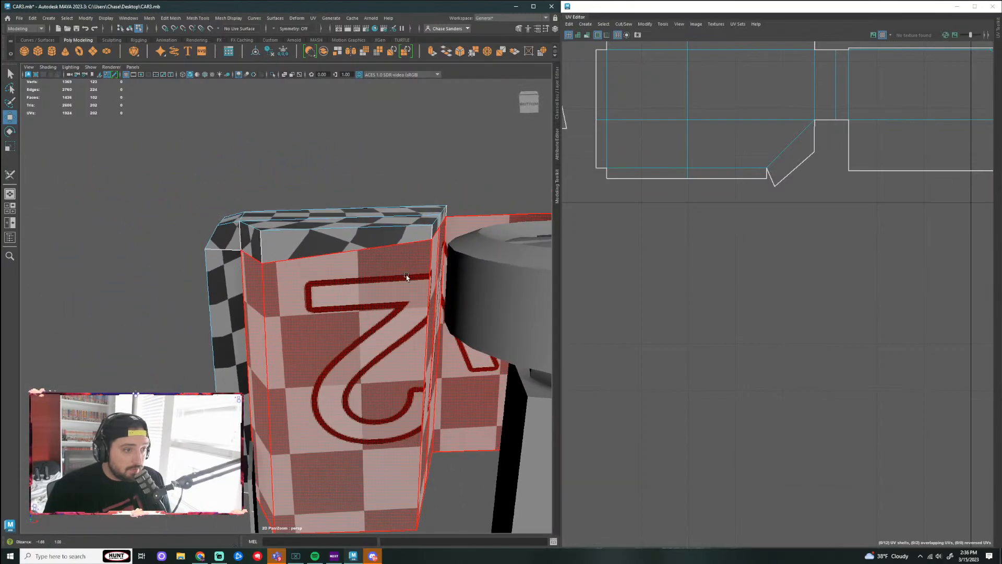
alt+middle_drag(407, 277, 448, 286)
right_drag(331, 278, 294, 276)
click(304, 273)
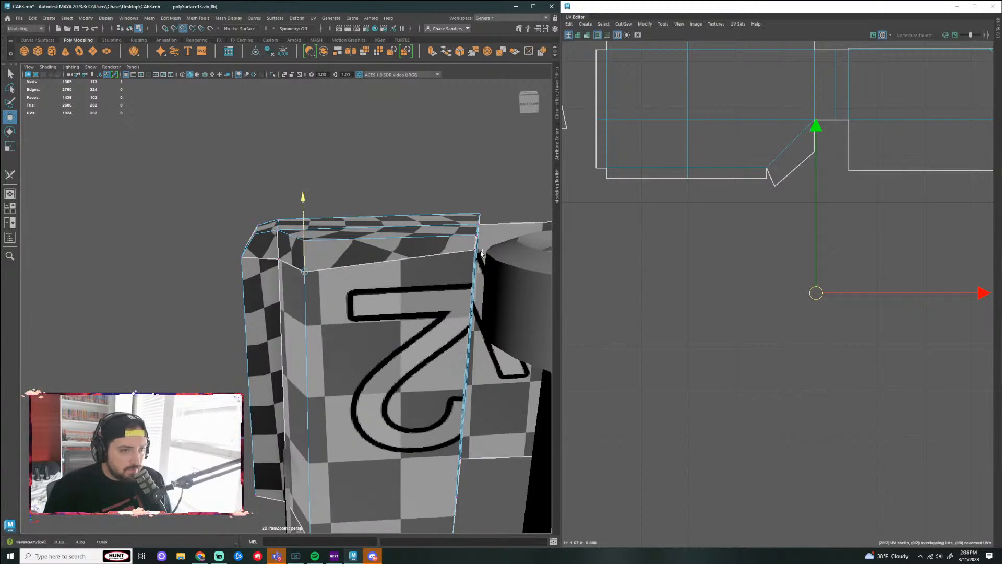
click(279, 260)
drag(277, 192, 277, 177)
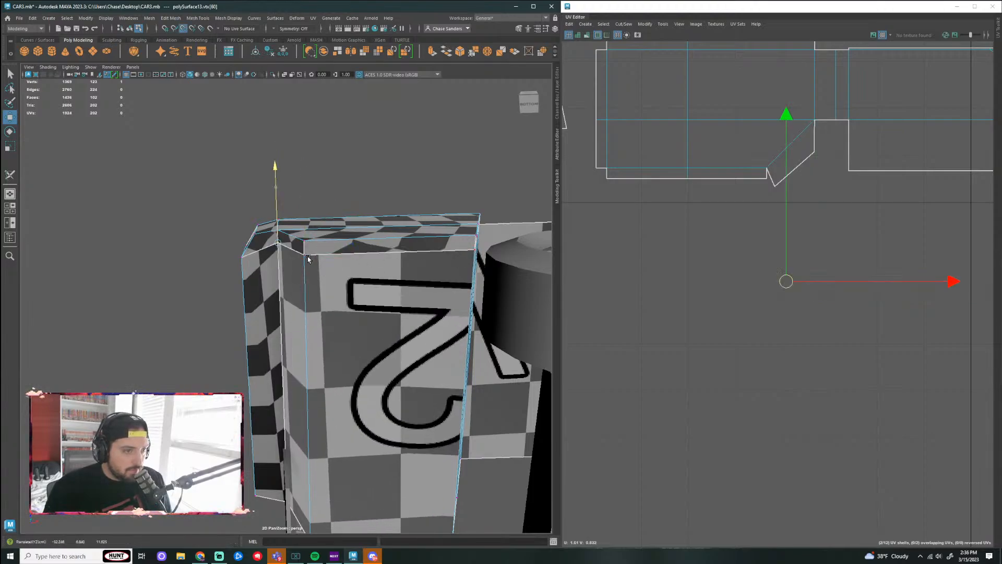
alt+drag(277, 285, 358, 291)
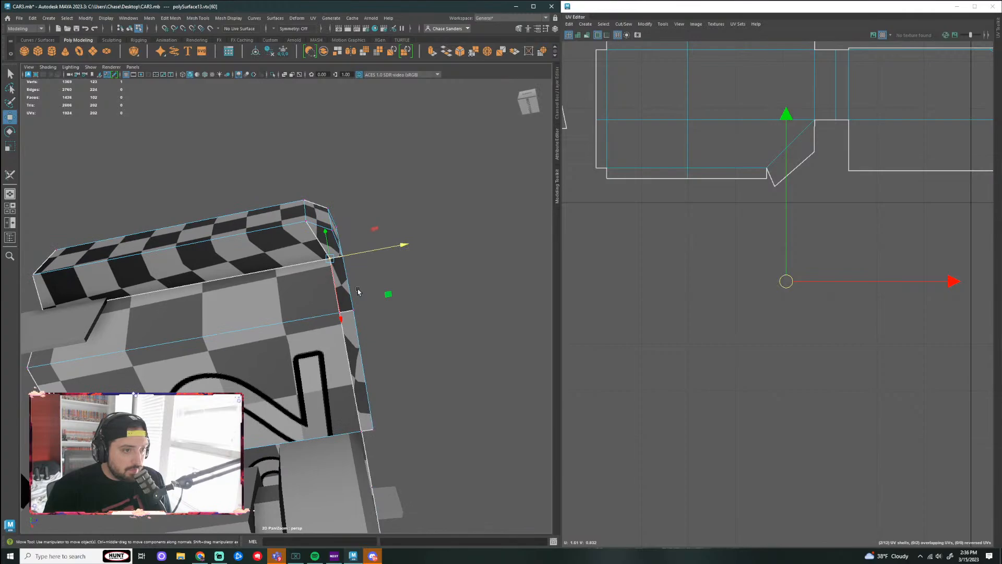
click(418, 206)
mouse_move(420, 203)
alt+mouse_down()
mouse_move(436, 255)
mouse_move(412, 222)
mouse_move(414, 197)
alt+mouse_up()
right_drag(313, 288, 372, 270)
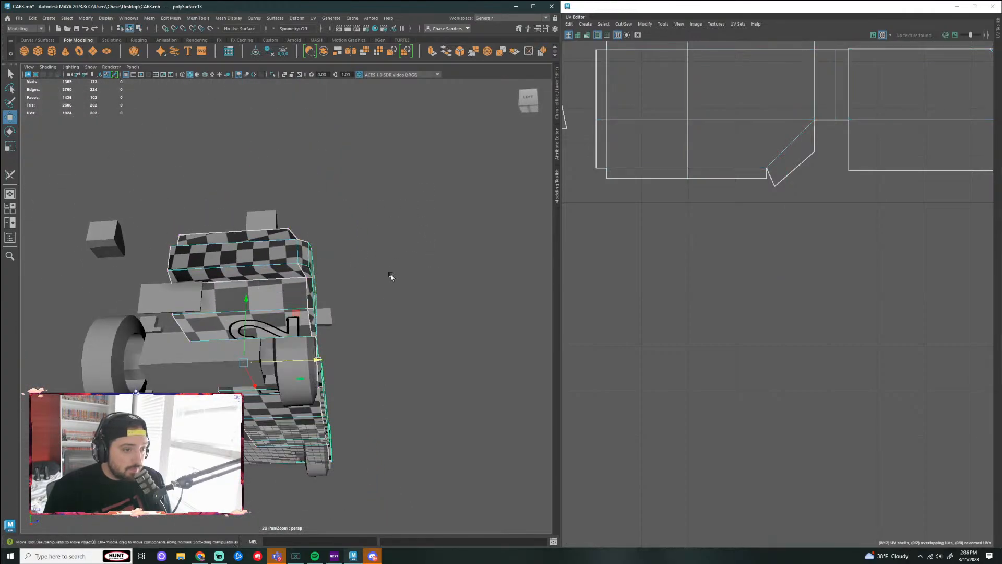
Step: Select the whole front bumper shell and move it directly beneath the rear bumper shell
click(392, 277)
alt+drag(391, 277, 376, 262)
click(374, 259)
scroll(757, 151, down, 5)
alt+middle_drag(701, 195, 740, 176)
right_drag(632, 269, 631, 288)
drag(631, 289, 804, 214)
scroll(804, 214, up, 3)
Step: Unfold the front bumper shell to match the adjusted corner and check the checker pattern on the model
click(647, 24)
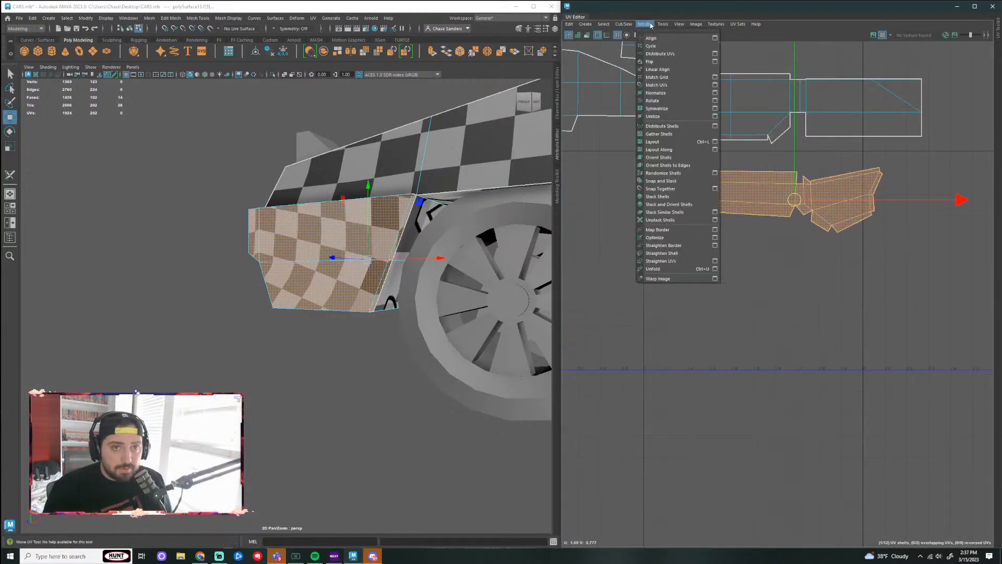
click(656, 261)
scroll(851, 237, up, 2)
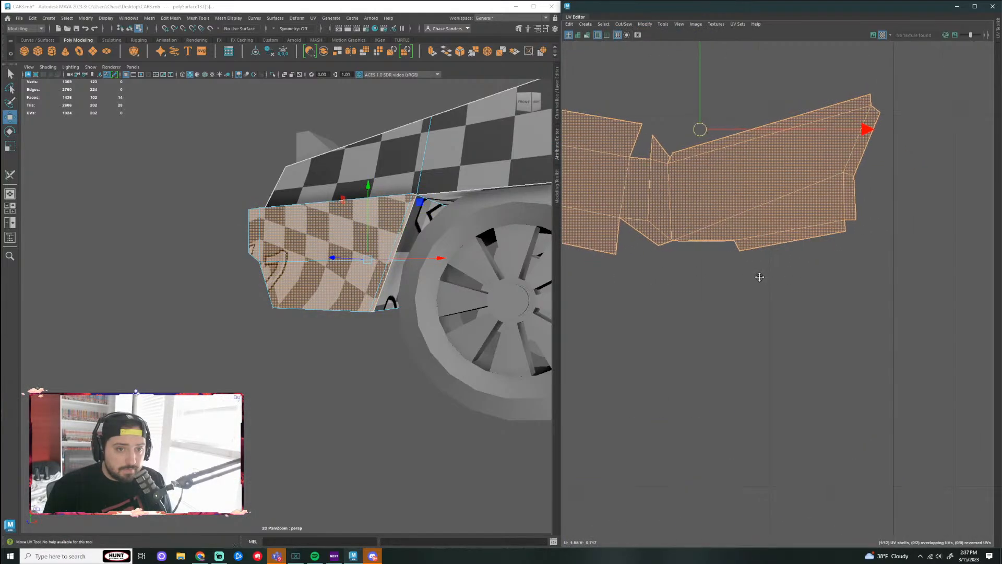
scroll(742, 261, up, 2)
alt+drag(274, 249, 362, 277)
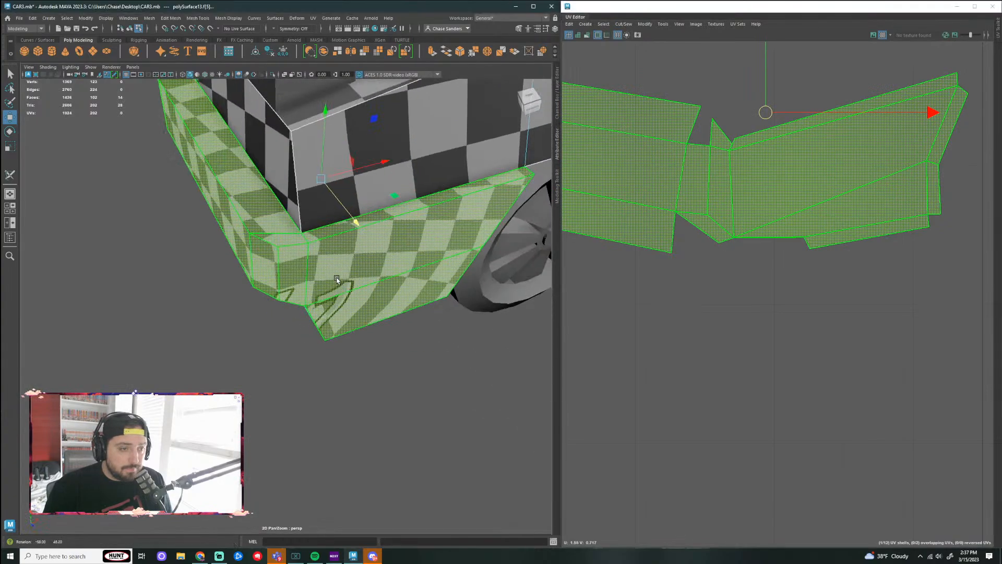
Step: Sew the open edge on top of the front bumper's corner where it meets the front face
right_drag(363, 277, 340, 278)
click(402, 318)
alt+drag(383, 350, 334, 314)
click(303, 286)
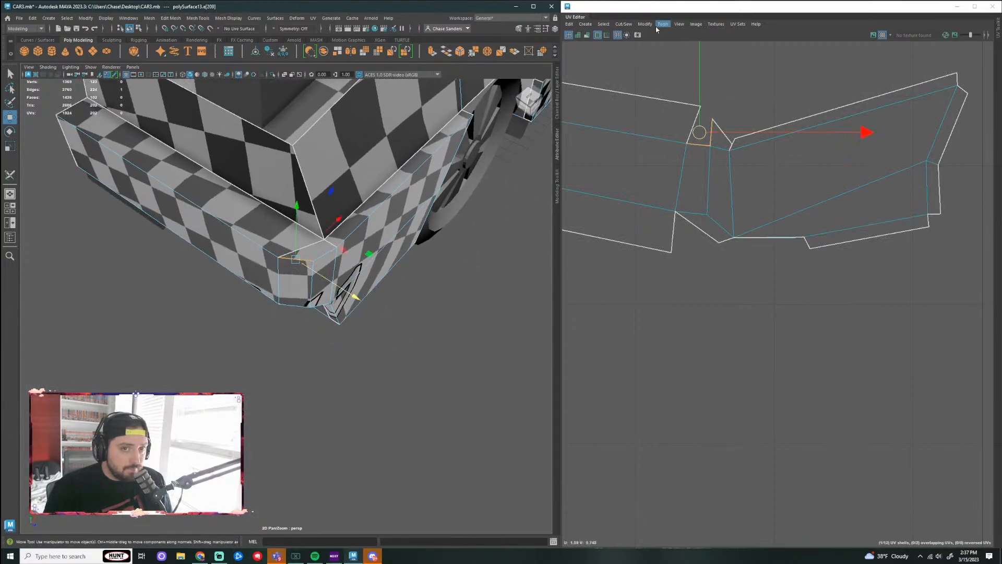
click(623, 24)
click(634, 81)
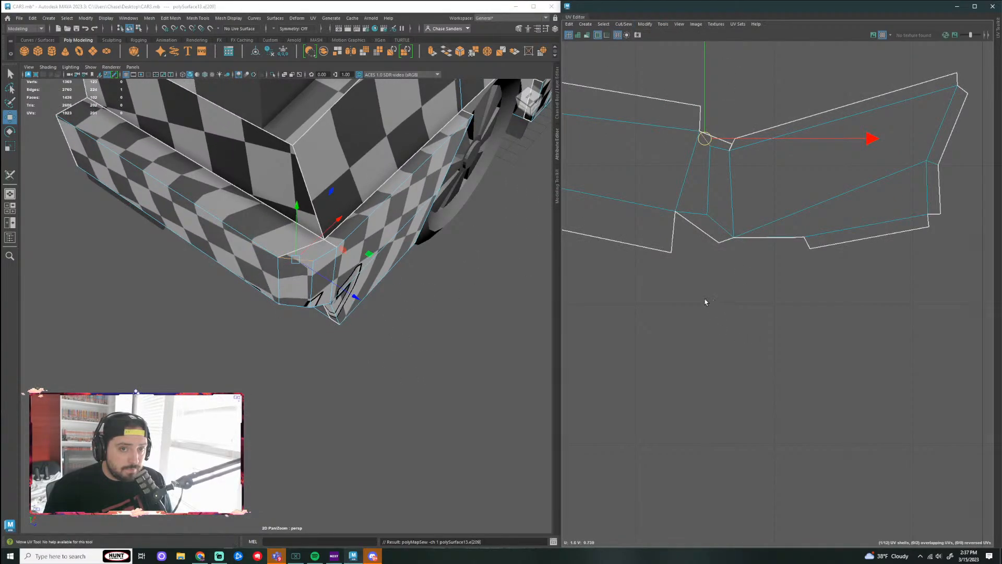
Step: Sew the matching open edge on the underside of the front bumper's corner
scroll(738, 292, down, 5)
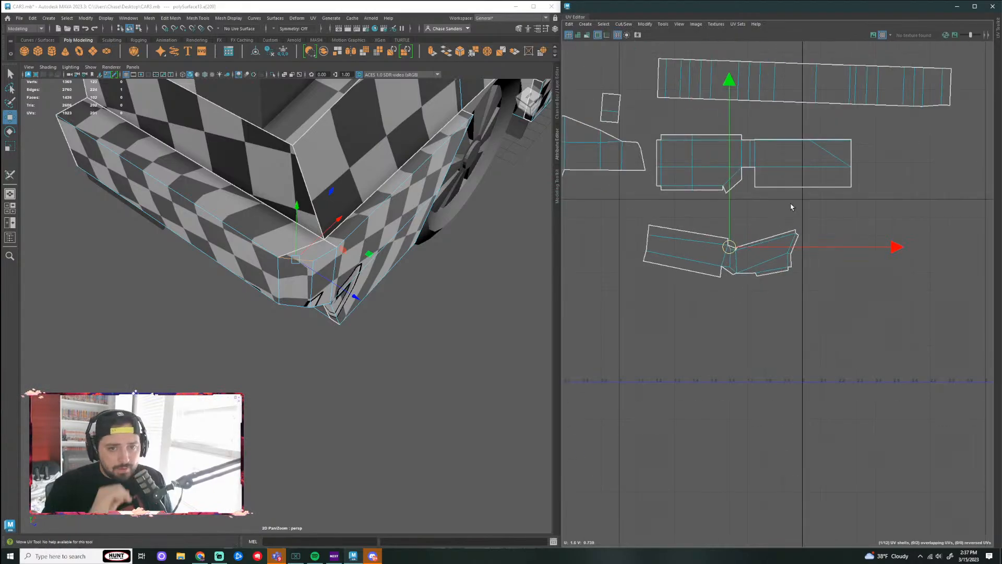
alt+drag(441, 353, 363, 278)
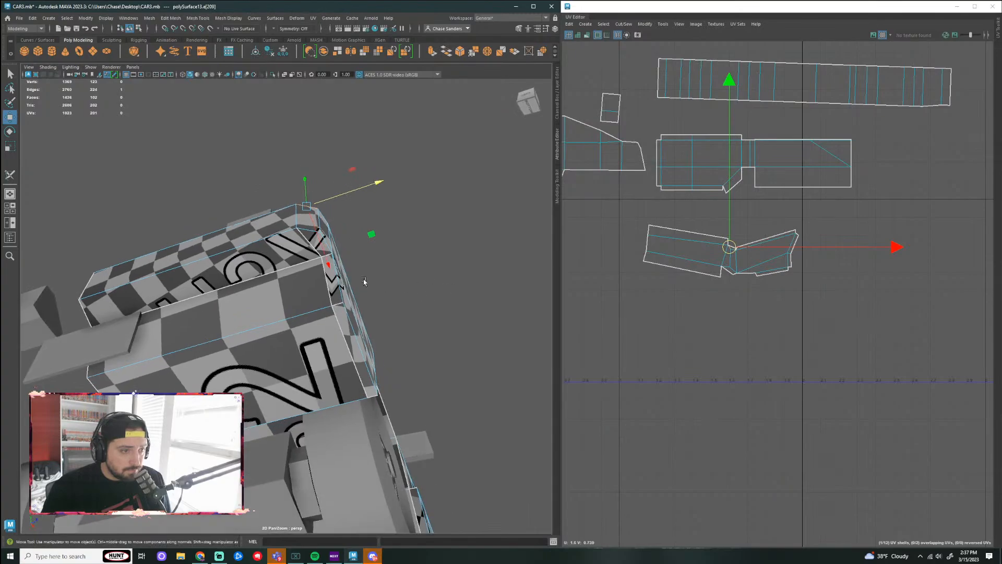
click(624, 24)
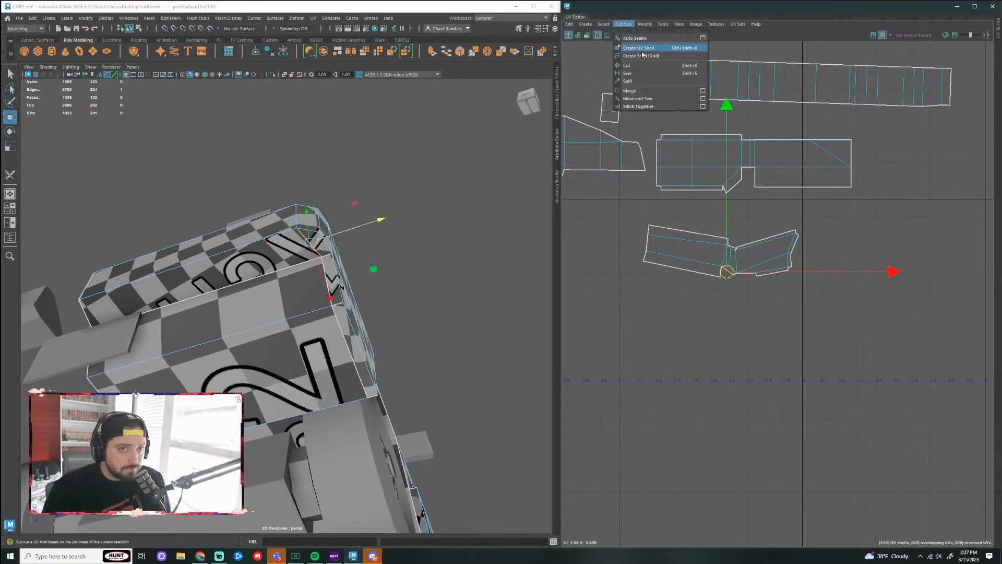
click(642, 74)
Step: Try sewing the short edge on the front bumper's top surface beside the corner
alt+drag(420, 230, 372, 260)
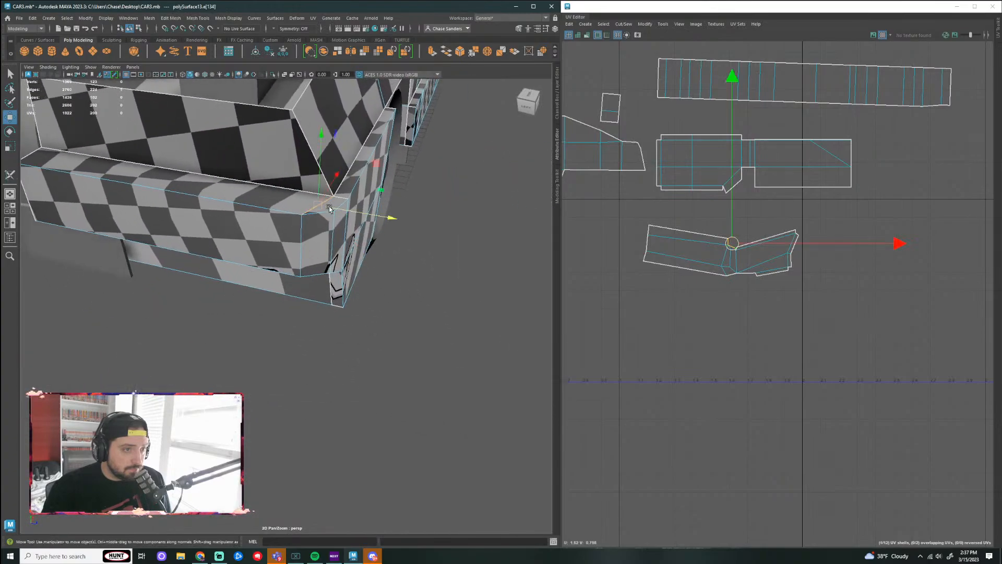
key(g)
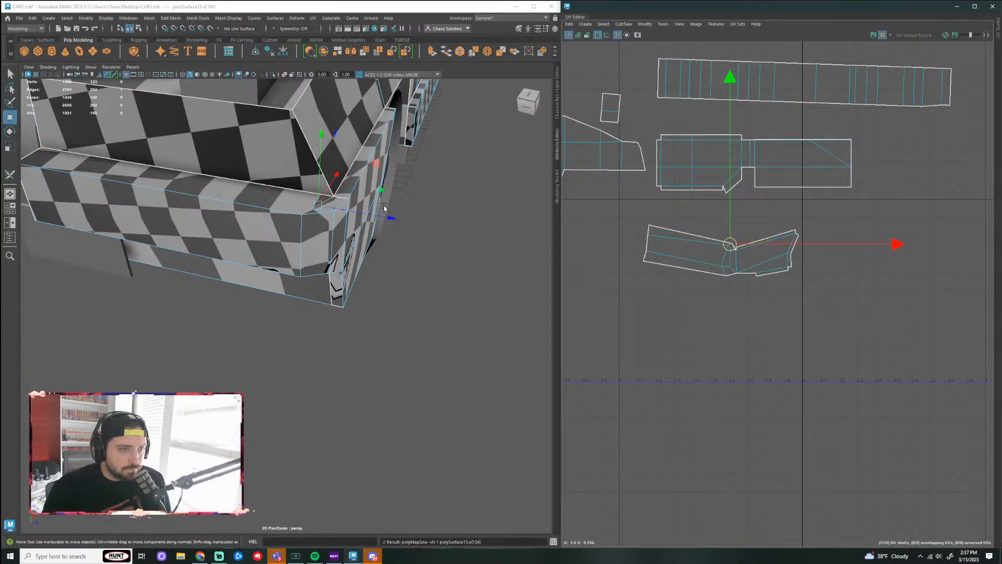
alt+drag(478, 325, 460, 287)
scroll(458, 285, up, 2)
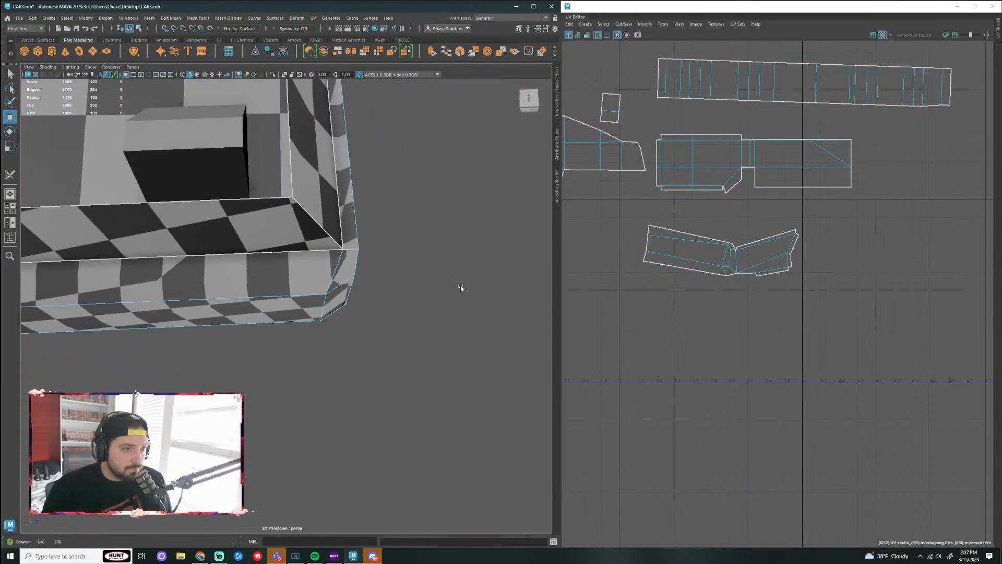
Step: Cut the short edge just sewn on the bumper corner's top surface open again
click(337, 273)
click(624, 24)
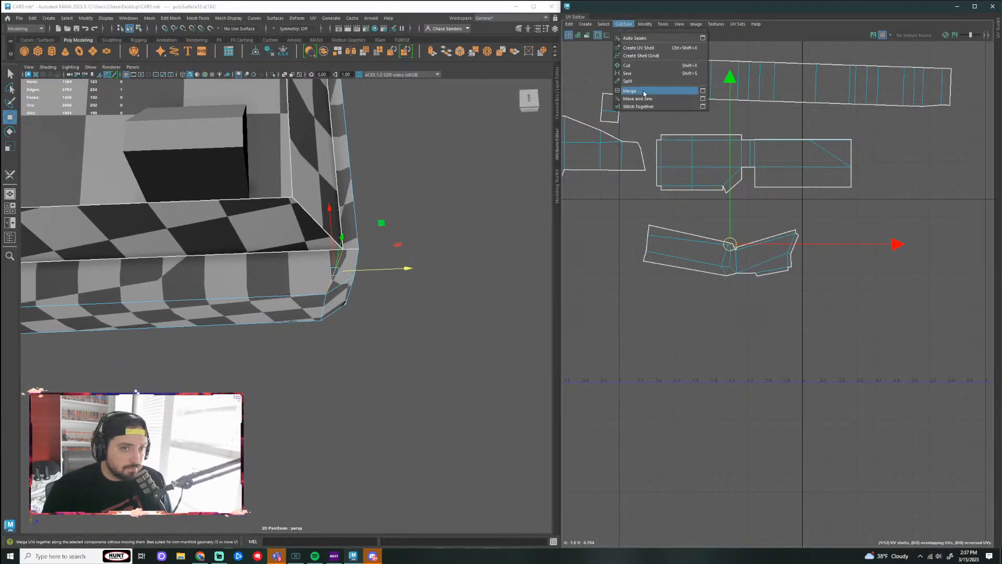
click(634, 69)
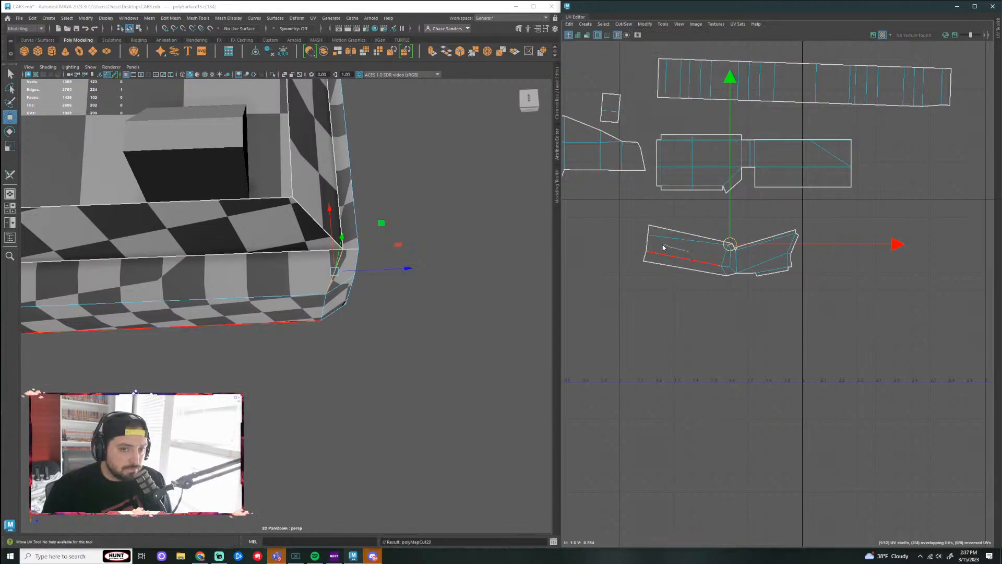
Step: Select the whole front bumper shell and unfold it with the sewn corner edges
right_drag(679, 246, 661, 244)
click(648, 24)
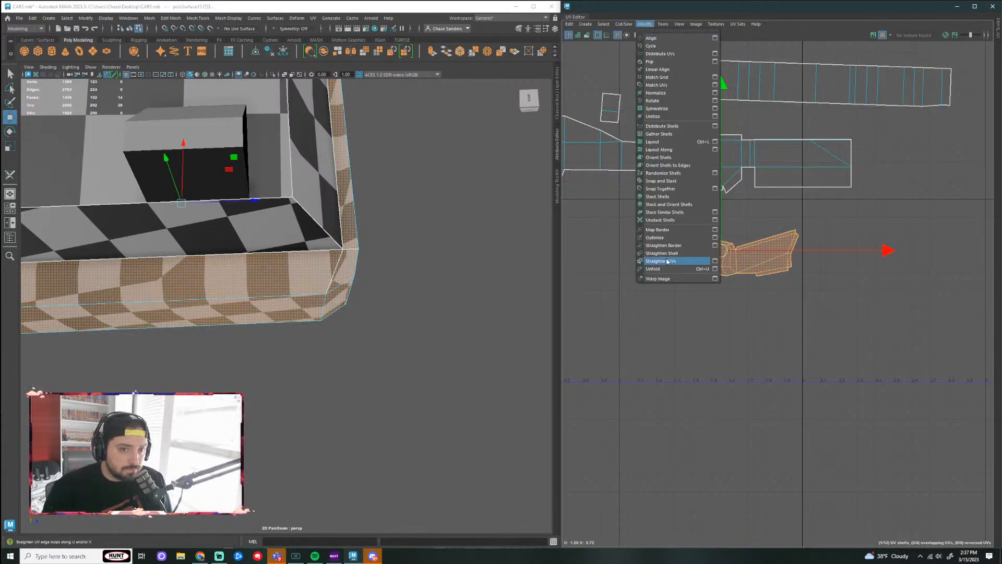
click(672, 262)
scroll(742, 319, up, 3)
alt+middle_drag(730, 297, 763, 292)
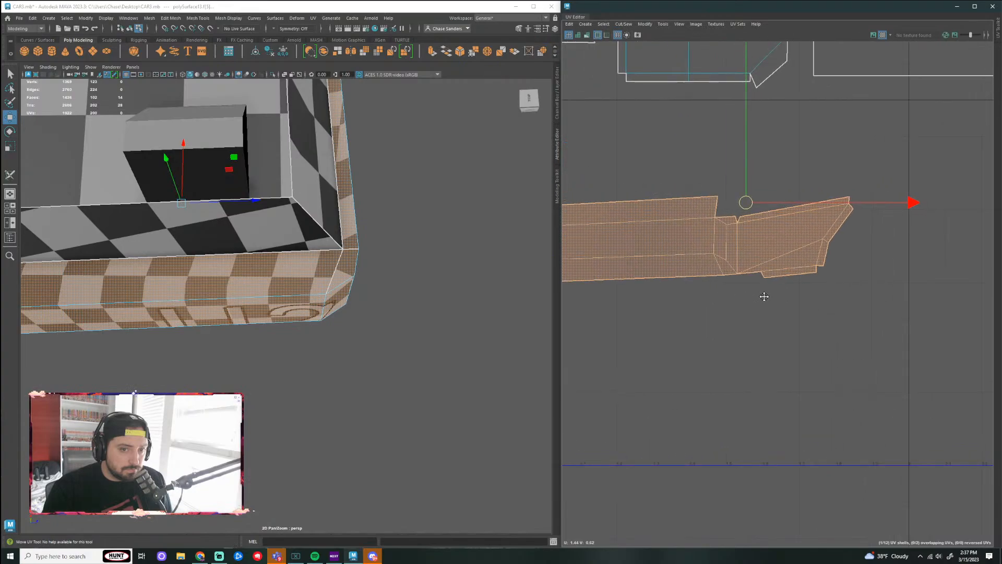
scroll(791, 262, up, 2)
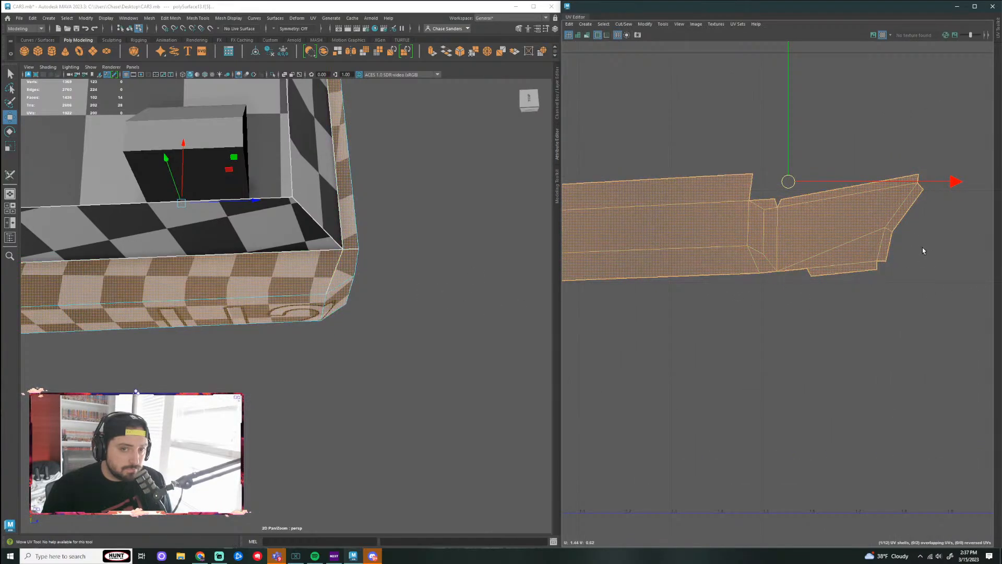
Step: Inspect the bumper corner from the side and below, then cut the edge joining its underside to the side section
alt+drag(449, 302, 376, 268)
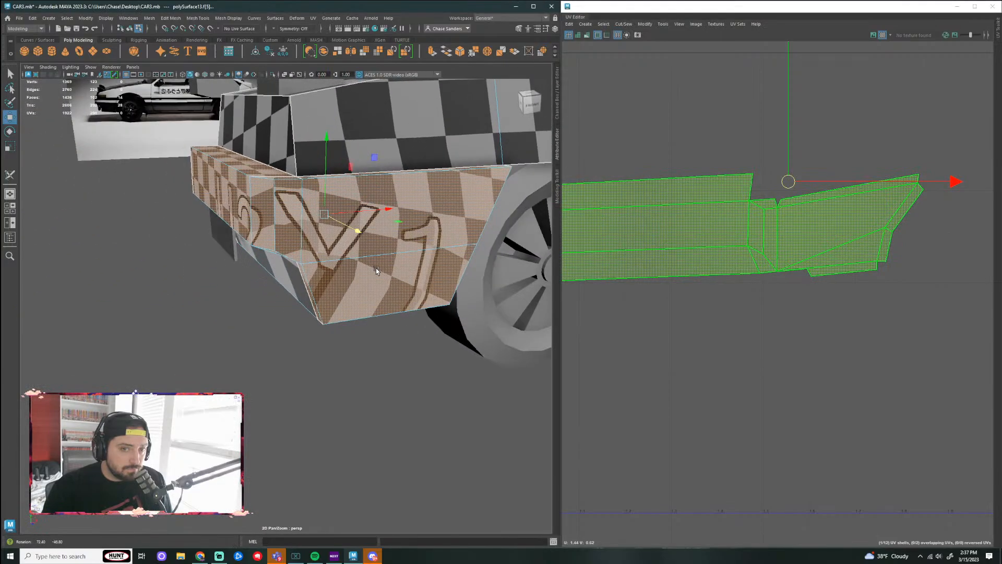
right_drag(422, 259, 432, 291)
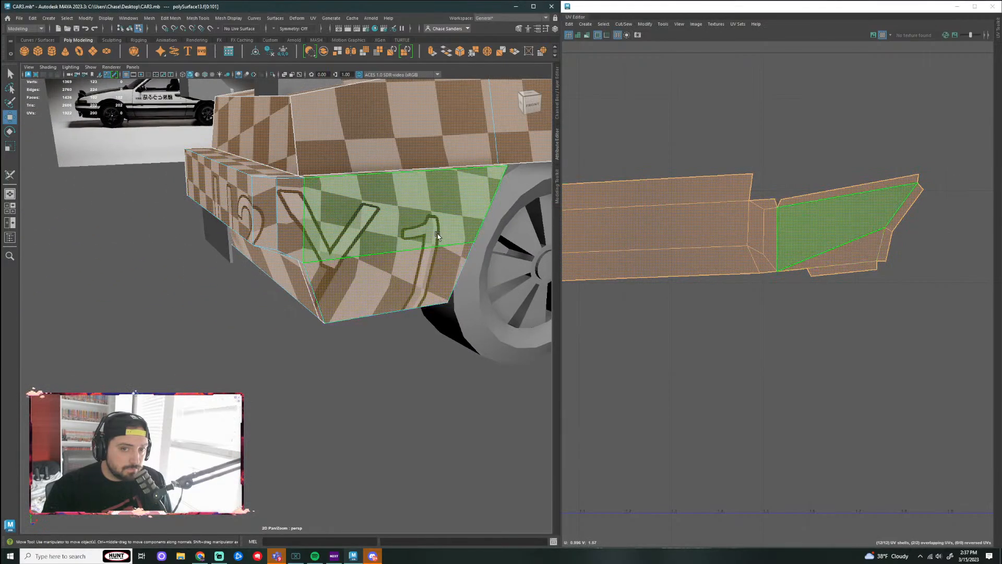
alt+drag(438, 266, 450, 180)
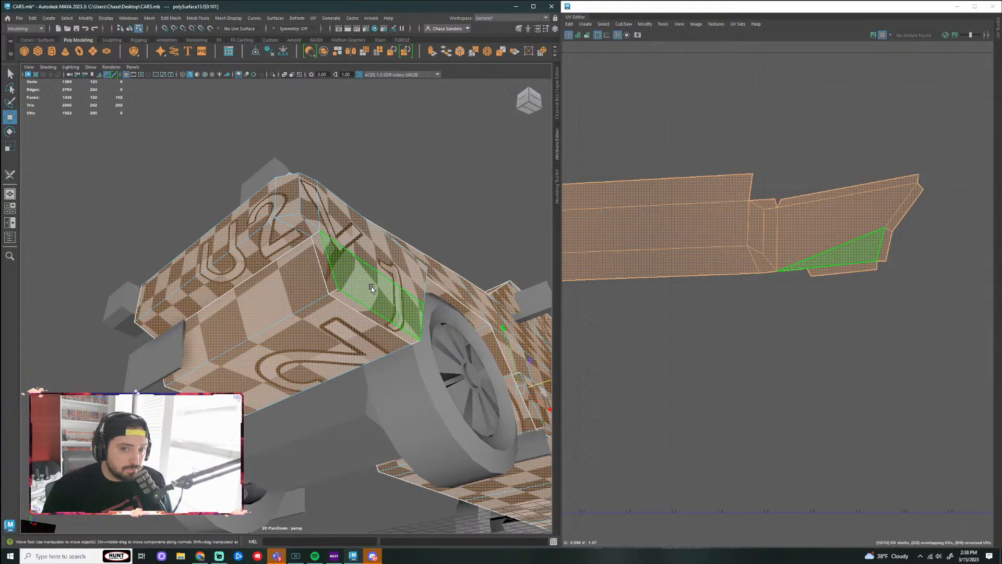
alt+drag(454, 180, 448, 199)
click(309, 232)
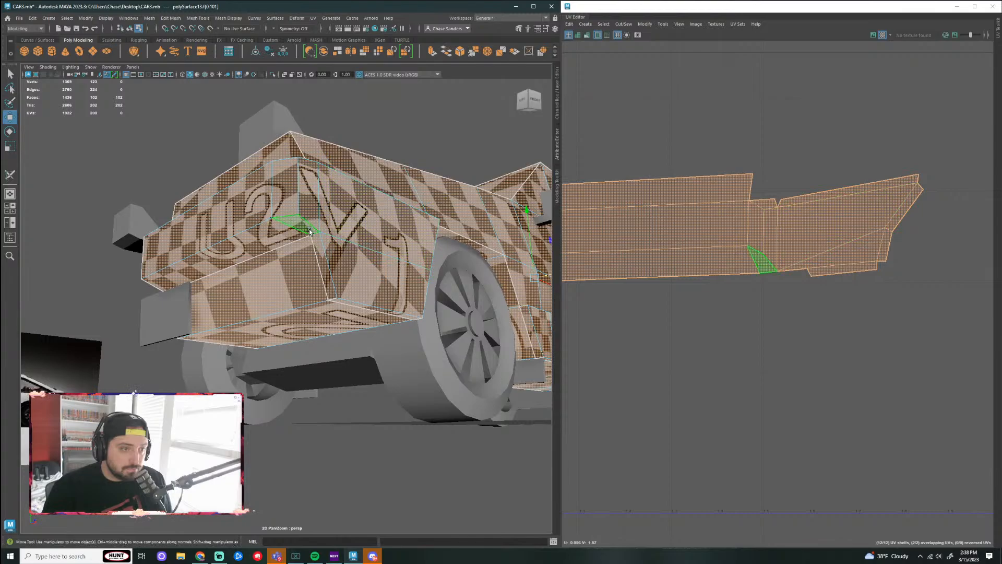
right_drag(358, 254, 355, 231)
click(316, 225)
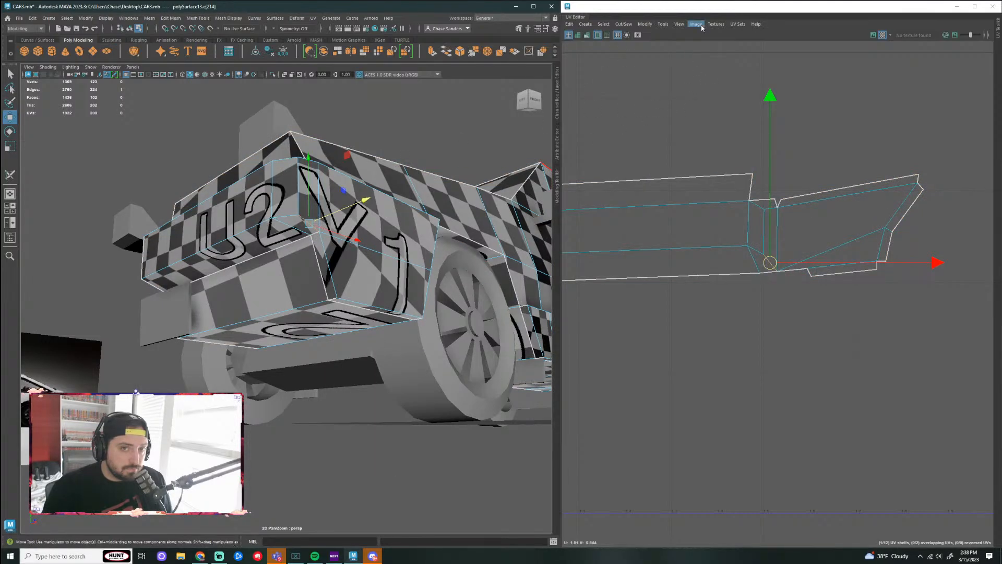
click(624, 24)
click(627, 65)
Step: Unfold the front bumper shell with the new underside cut and review its side section
right_drag(372, 269, 391, 235)
click(645, 23)
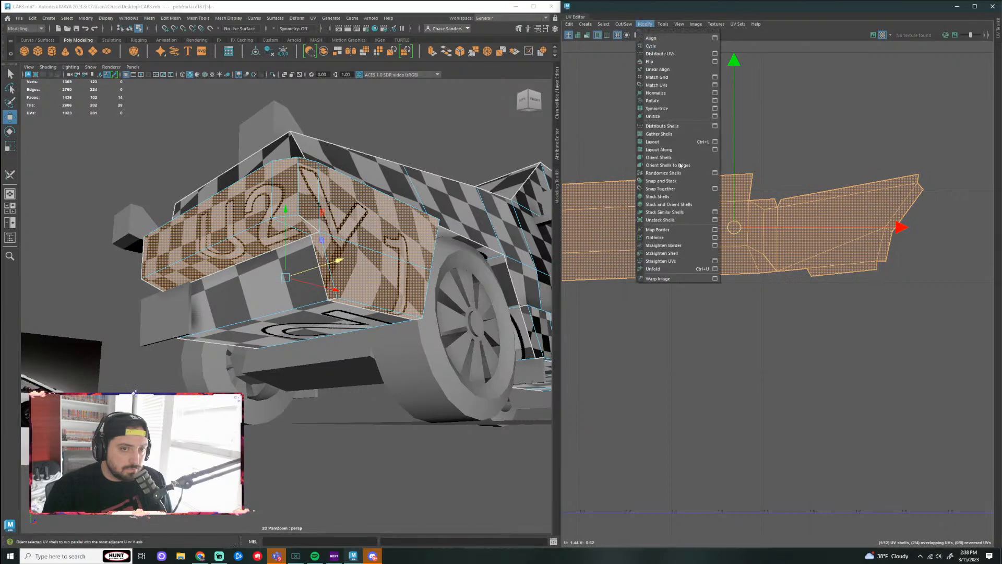
click(653, 268)
alt+middle_drag(834, 316, 853, 360)
scroll(732, 342, up, 2)
click(785, 264)
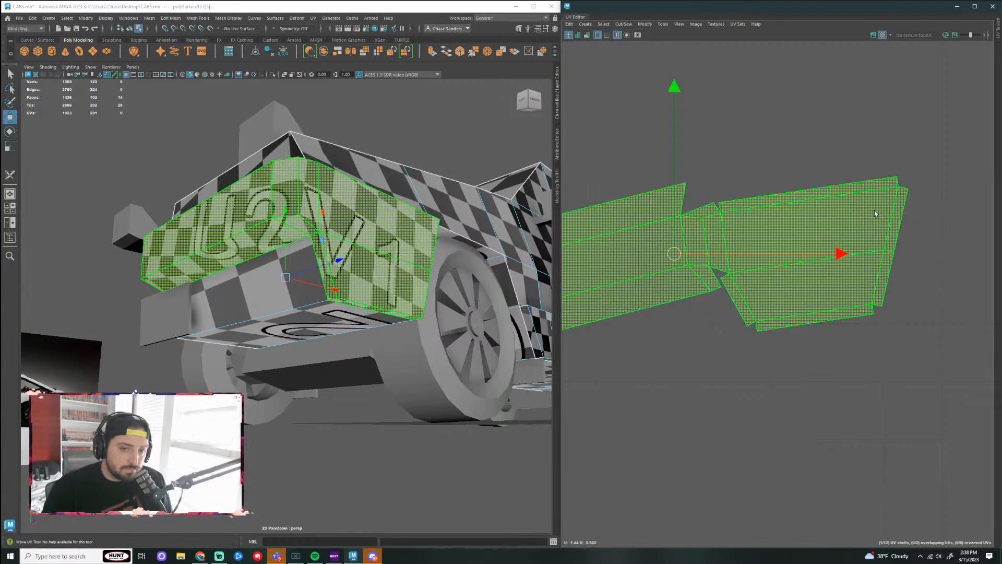
scroll(875, 211, down, 4)
scroll(788, 259, up, 4)
Step: Cut the edge between the corner's top flap and its narrow vertical face, and unfold the front bumper shell
right_drag(763, 251, 763, 230)
click(776, 256)
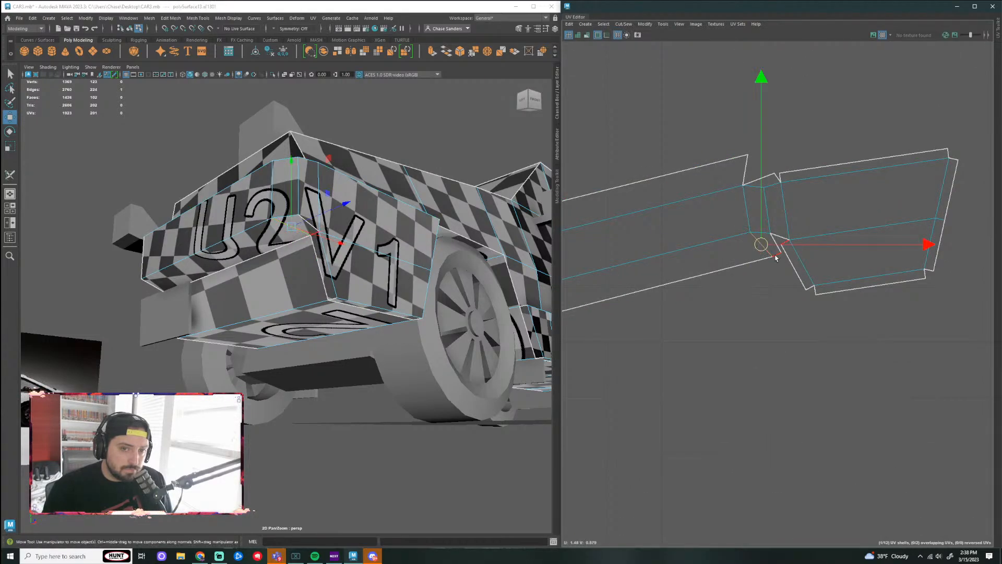
click(775, 185)
click(625, 24)
click(663, 67)
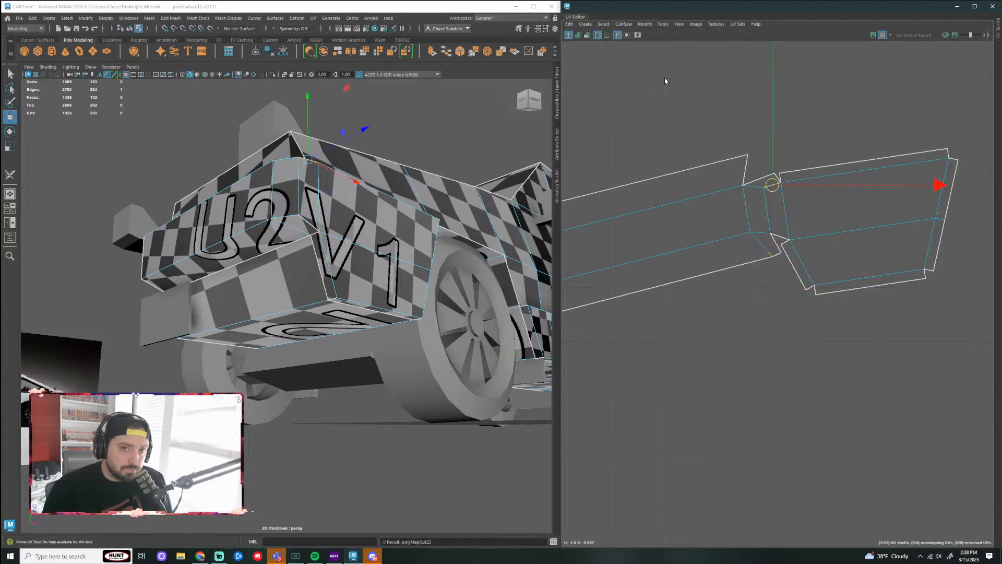
right_drag(817, 215, 756, 219)
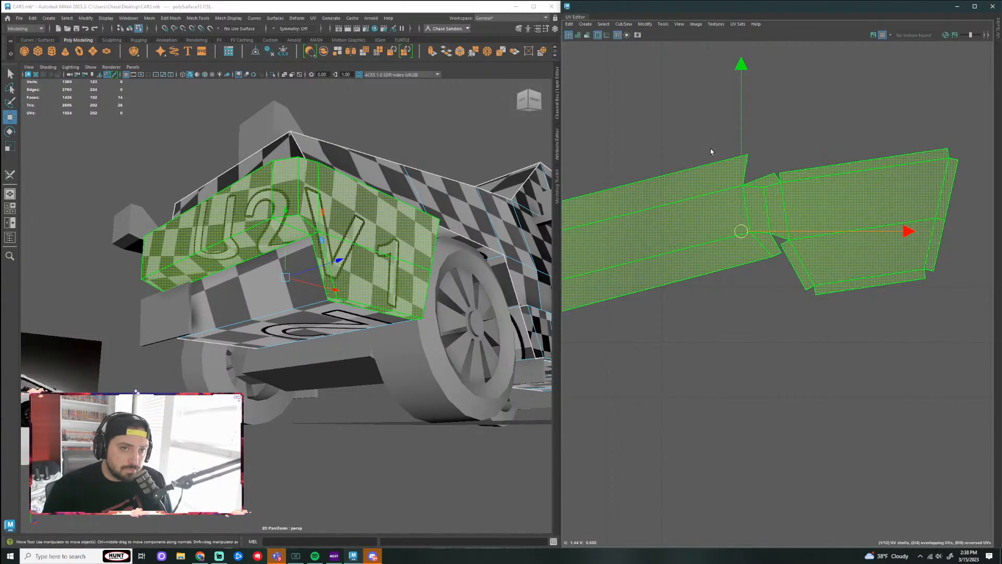
click(645, 24)
click(679, 268)
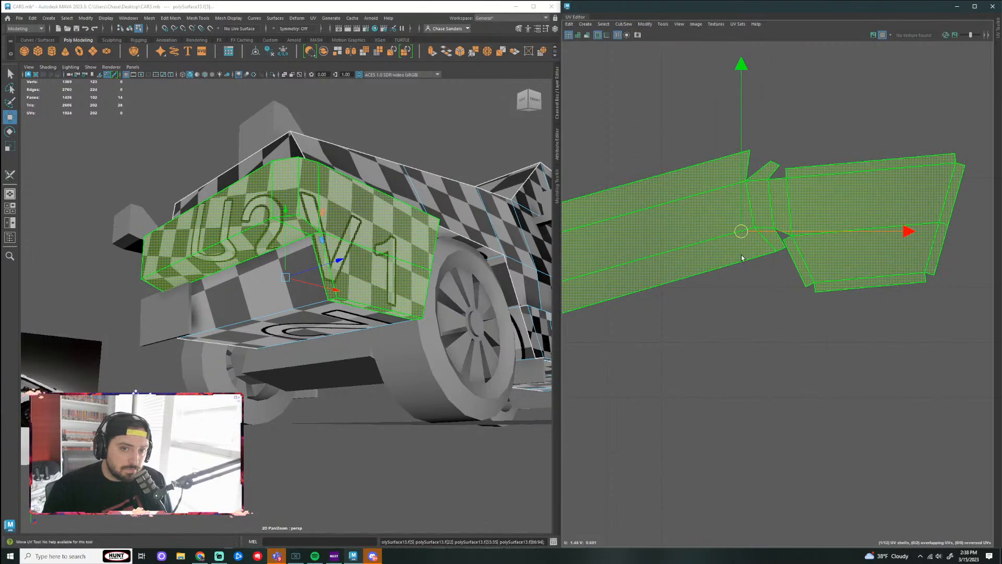
Step: Cut the edge between the corner's underside flap and its narrow vertical face, and unfold the front bumper shell again
right_drag(764, 246, 763, 223)
click(765, 239)
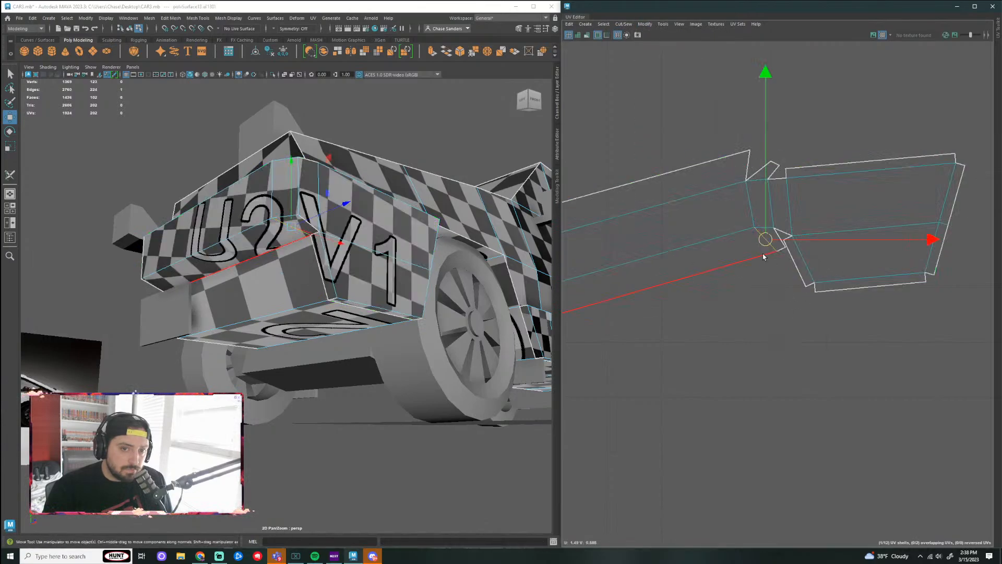
click(789, 266)
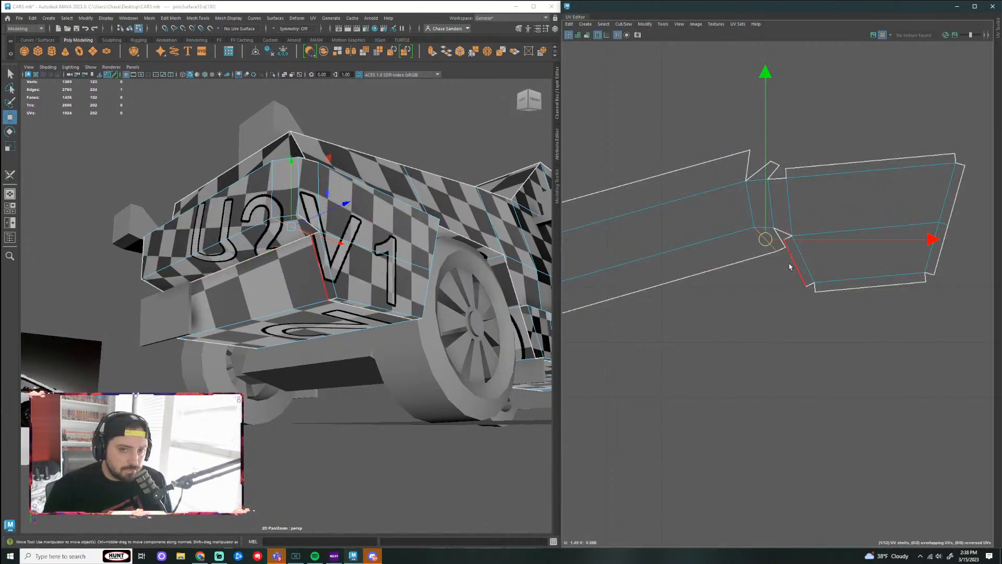
click(628, 24)
click(633, 67)
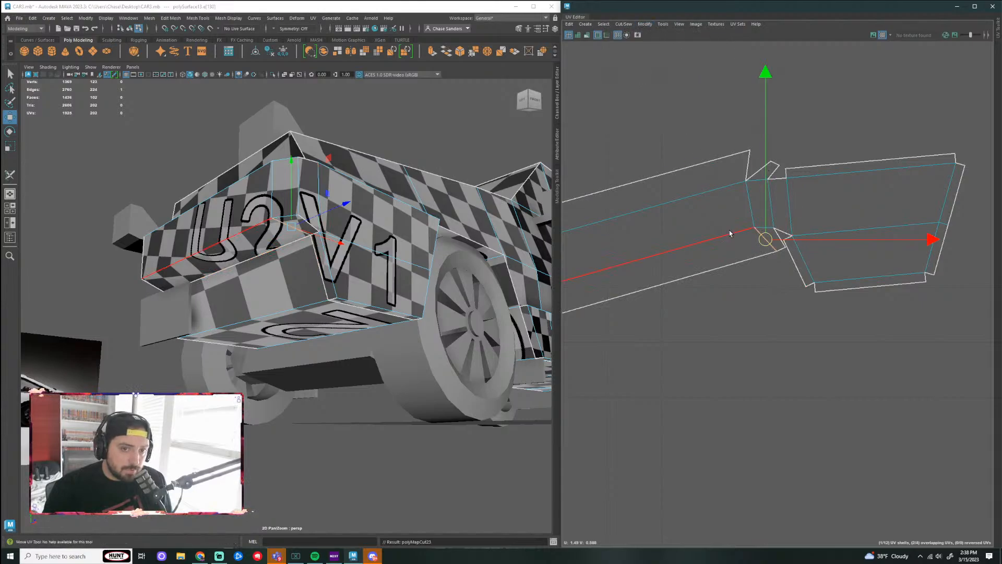
right_drag(701, 220, 725, 239)
click(725, 239)
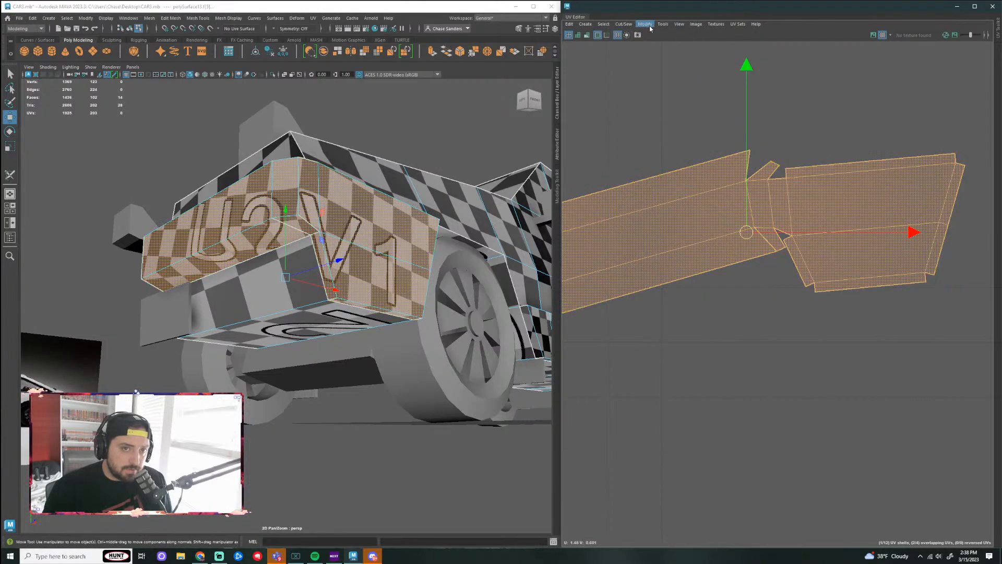
click(645, 24)
click(653, 268)
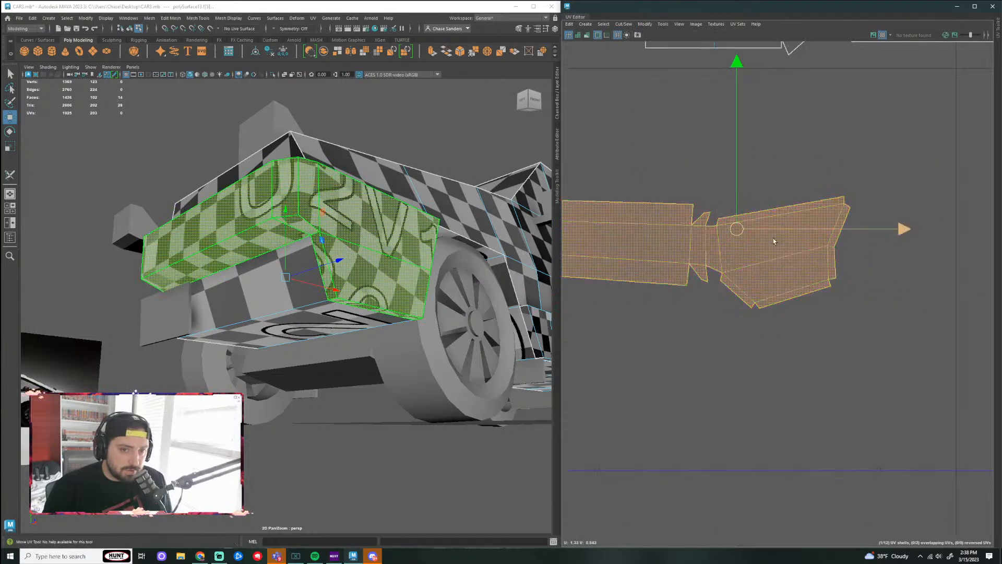
scroll(750, 268, up, 5)
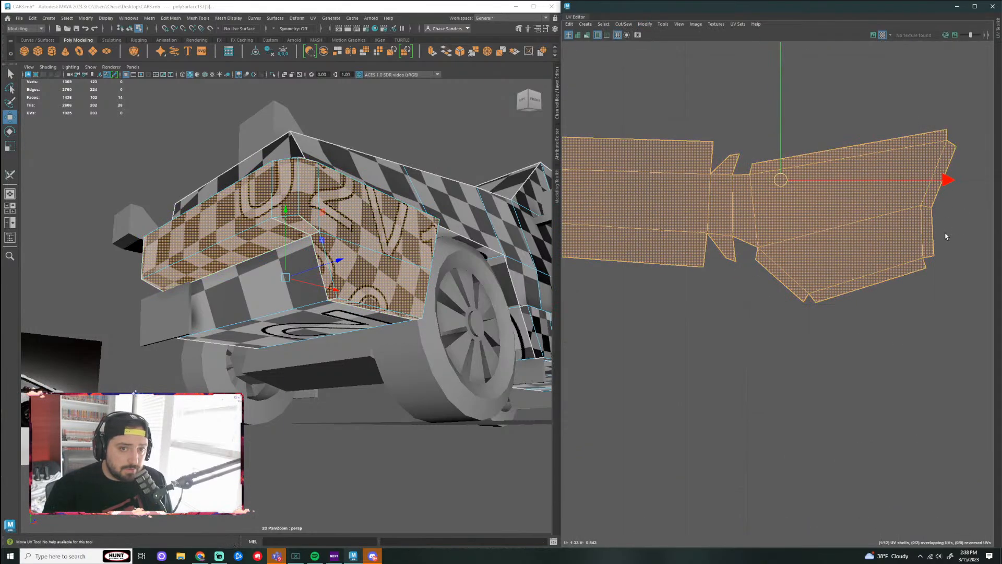
Step: Return to object selection and examine the front bumper's checker pattern and corner seams from above, front and below
scroll(845, 232, down, 2)
alt+drag(357, 284, 391, 302)
right_drag(334, 230, 372, 219)
click(437, 229)
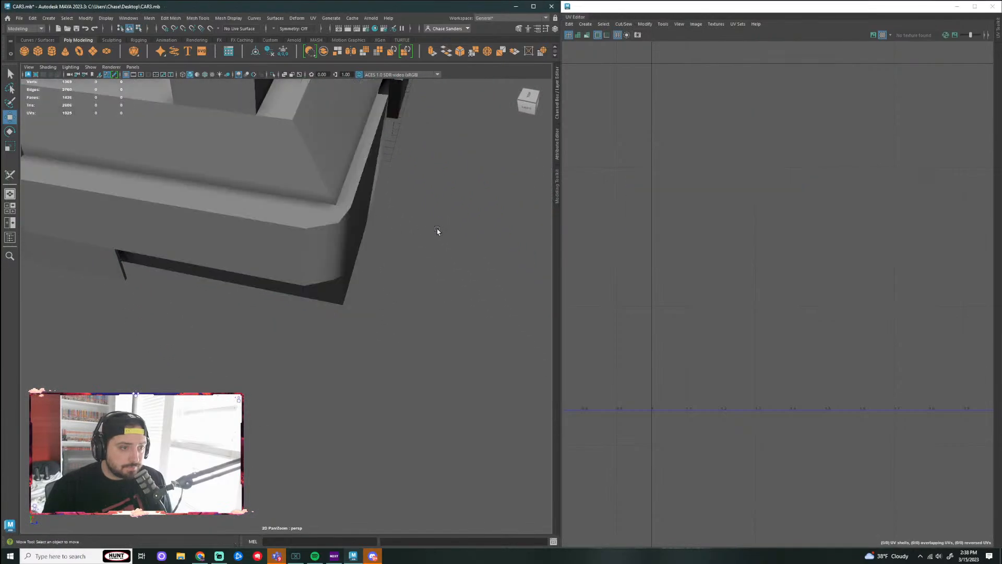
scroll(437, 228, down, 4)
mouse_move(437, 228)
alt+mouse_down()
mouse_move(392, 207)
mouse_move(377, 215)
mouse_move(407, 186)
mouse_move(405, 205)
mouse_move(368, 216)
mouse_move(303, 186)
mouse_move(427, 228)
alt+mouse_up()
click(373, 229)
alt+drag(428, 318, 510, 340)
scroll(862, 215, down, 3)
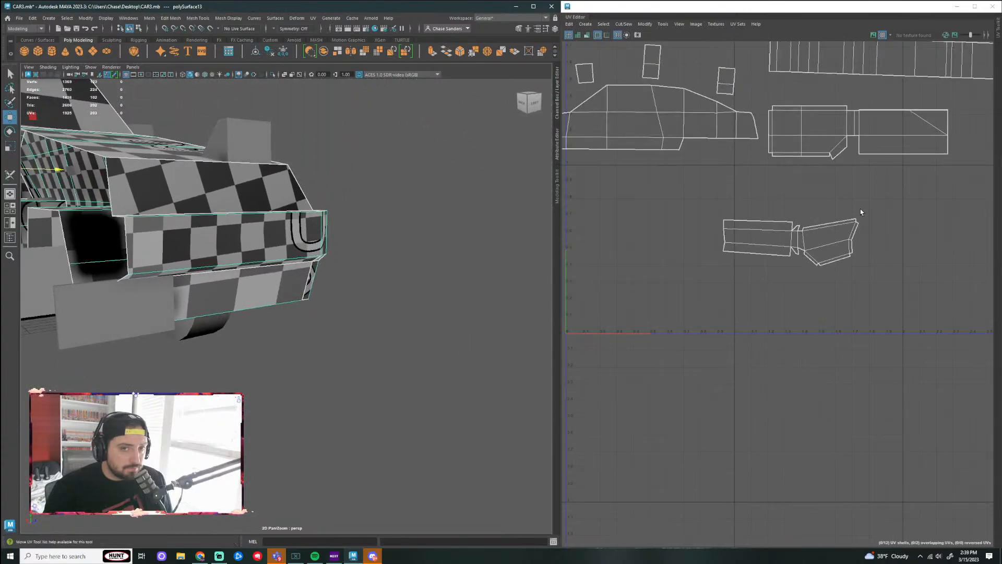
alt+middle_drag(862, 215, 787, 255)
scroll(751, 308, up, 1)
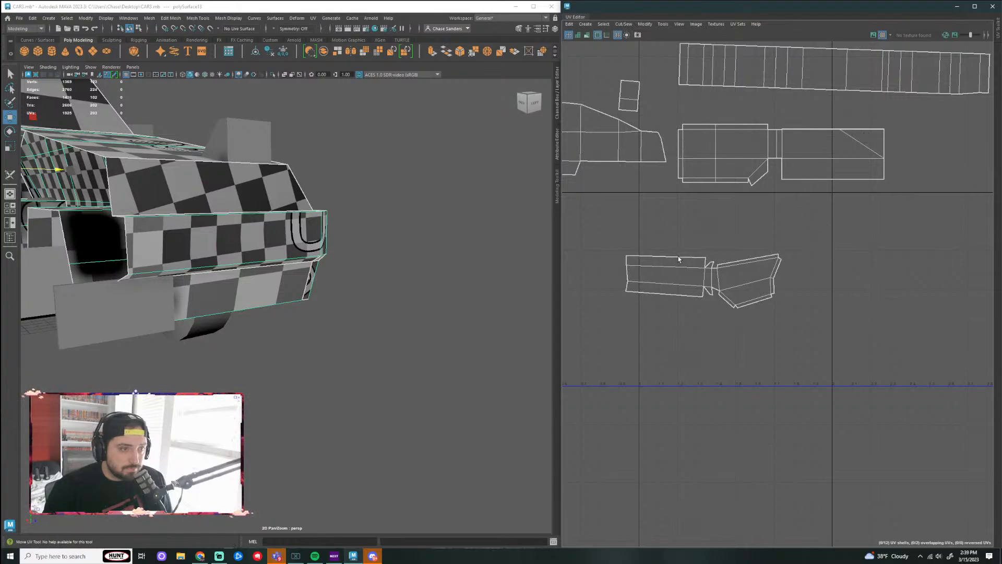
alt+drag(392, 230, 427, 315)
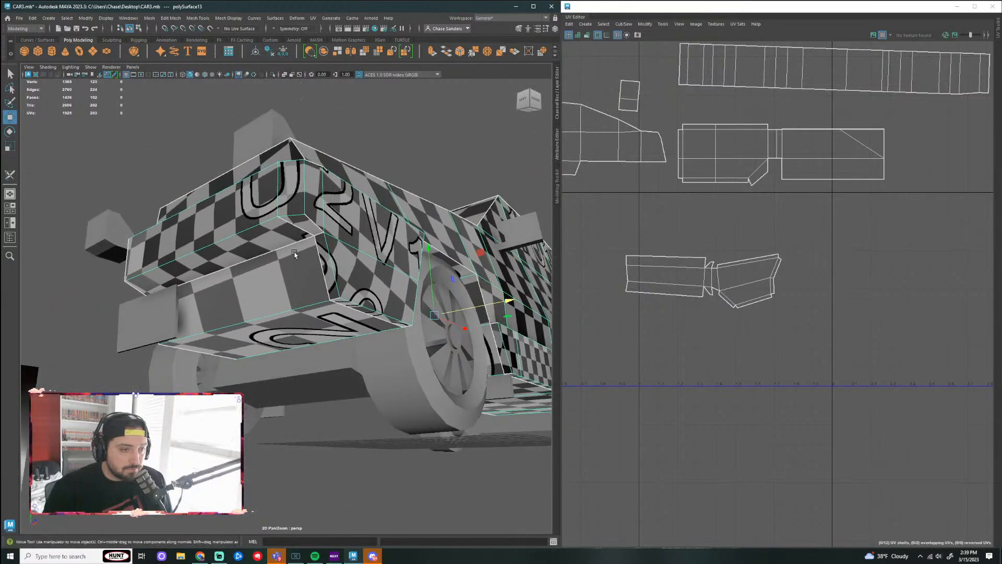
scroll(282, 220, up, 2)
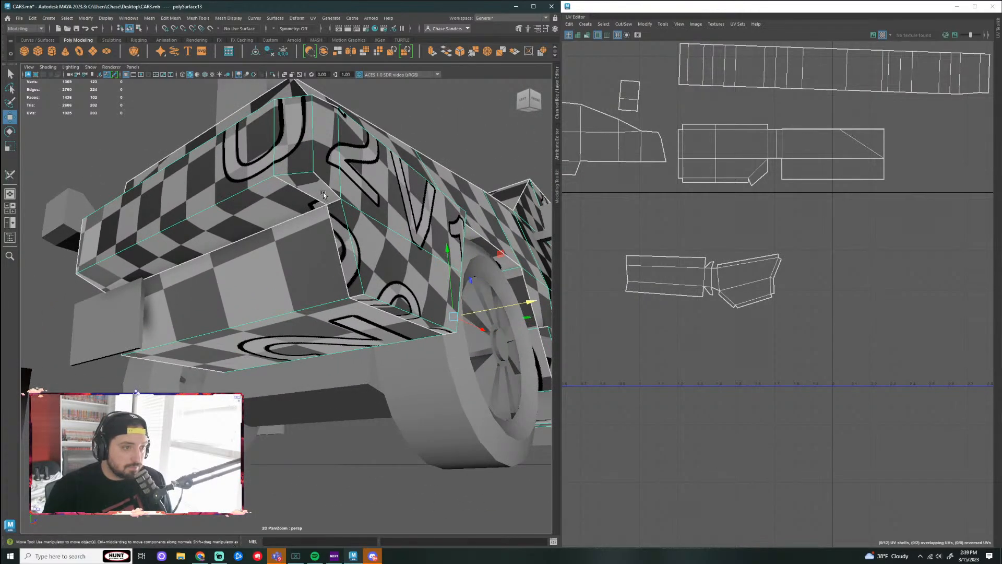
right_drag(305, 194, 308, 172)
click(316, 178)
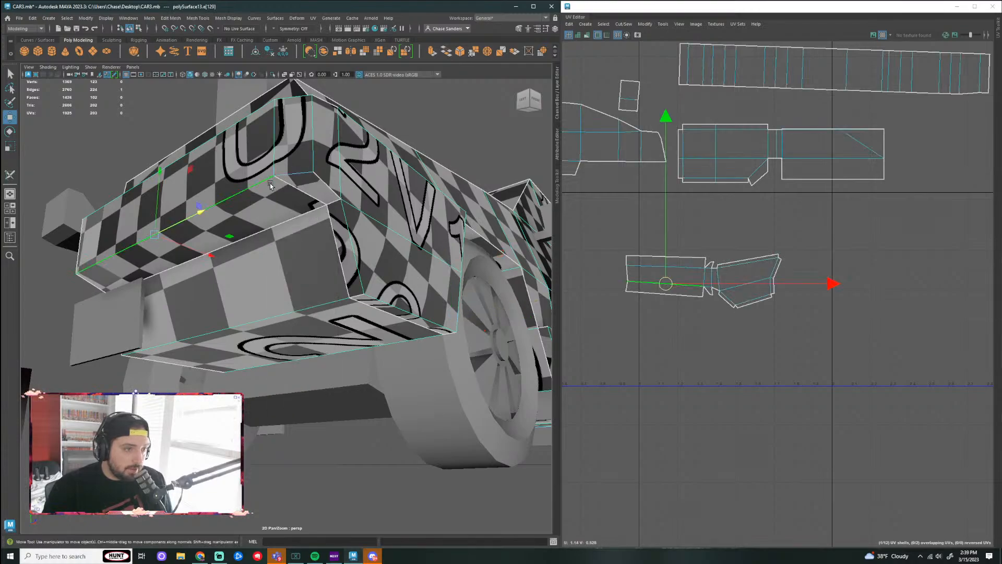
key(5)
key(6)
click(342, 232)
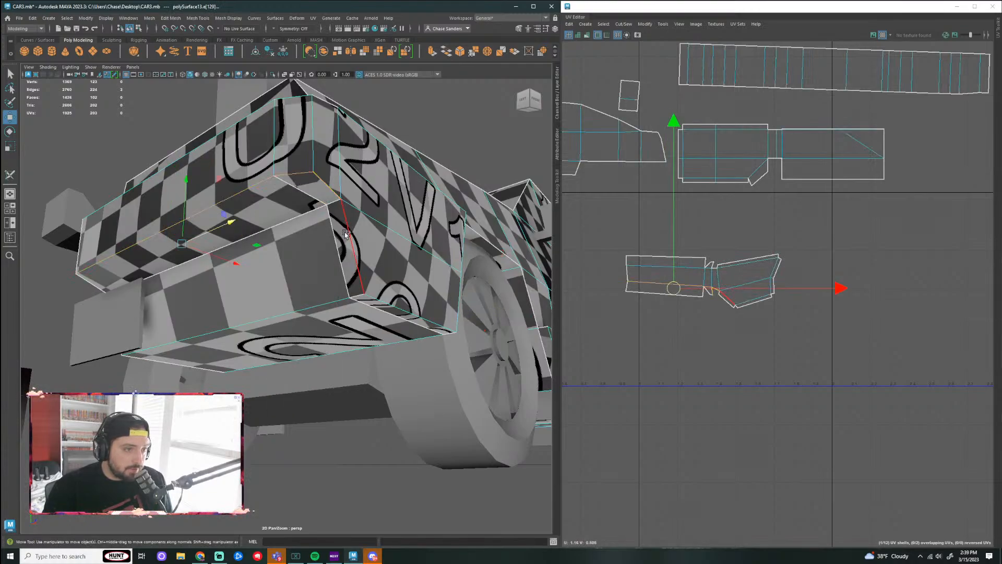
click(430, 293)
alt+drag(345, 240, 340, 209)
mouse_move(340, 208)
right_down()
mouse_move(342, 198)
mouse_move(346, 212)
right_up()
click(439, 163)
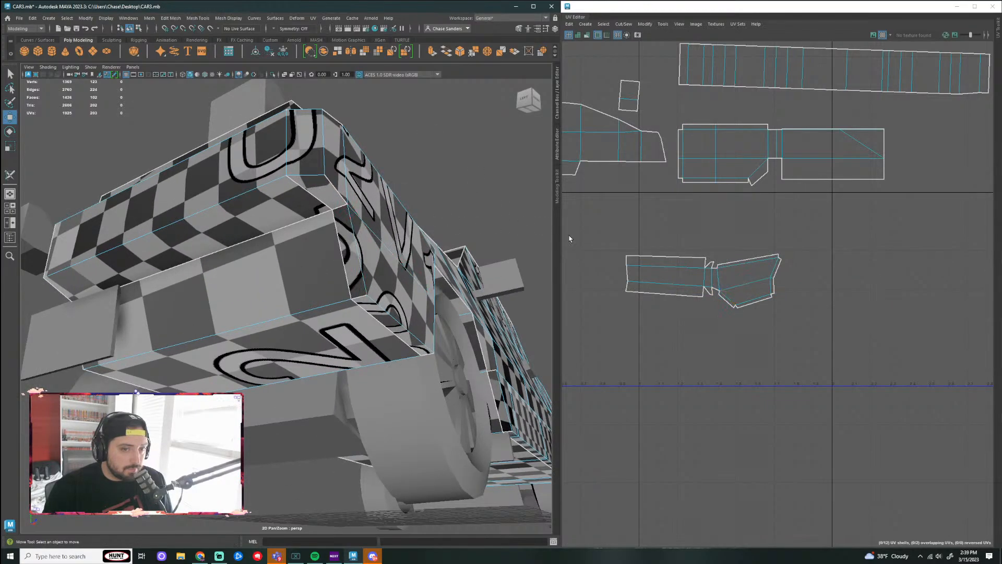
Step: Sew the two edges joining the bumper corner's underside flap to the side face
right_drag(351, 222, 352, 198)
click(350, 213)
shift+click(340, 194)
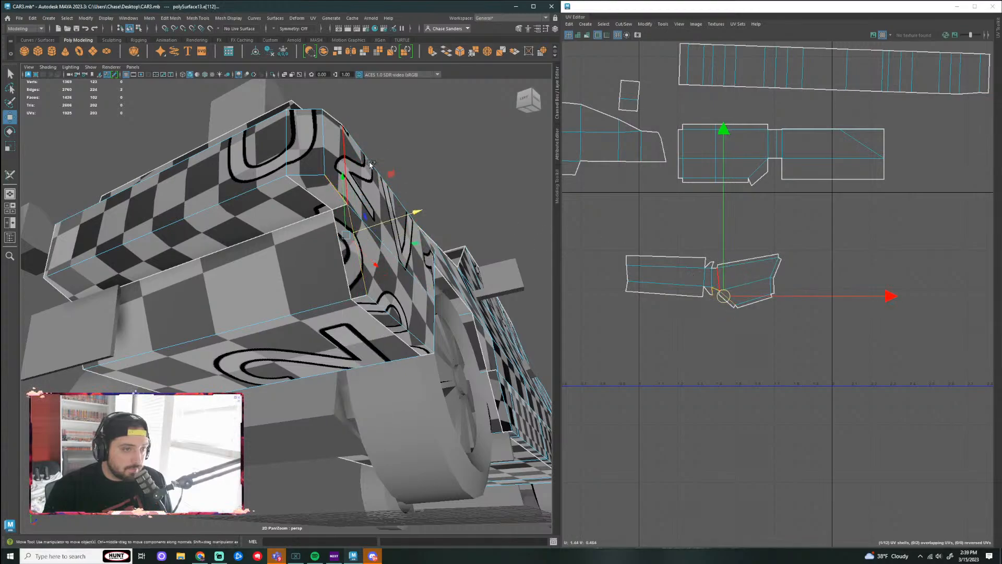
click(624, 24)
click(639, 74)
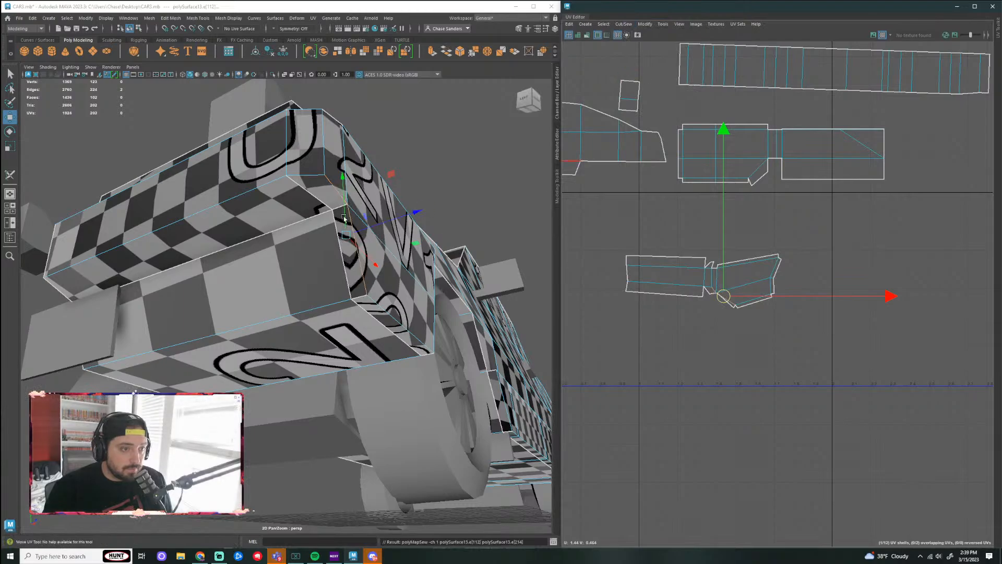
click(442, 106)
Step: Sew the remaining split edges between the bumper's long underside strip and its corner flap
click(340, 209)
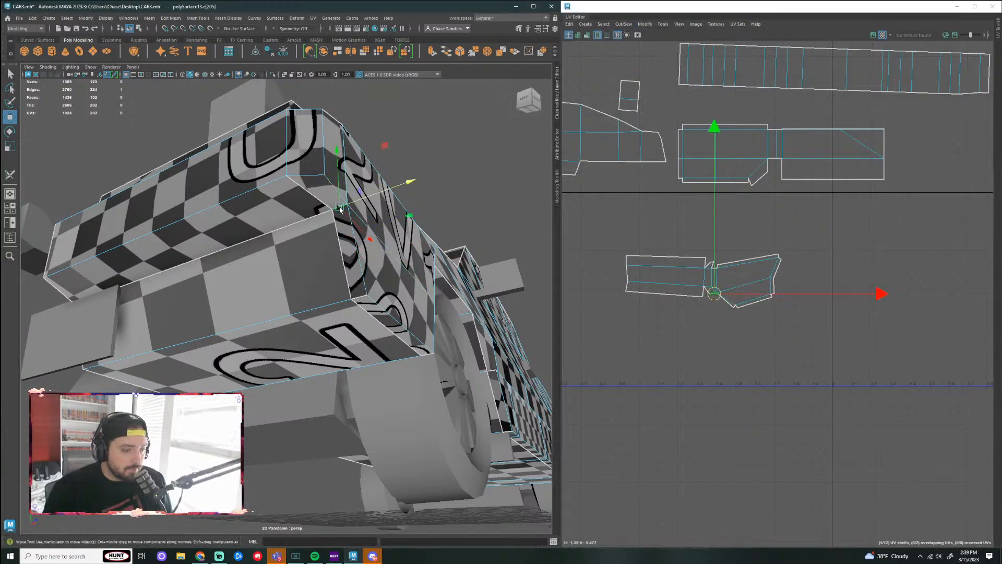
click(399, 235)
key(g)
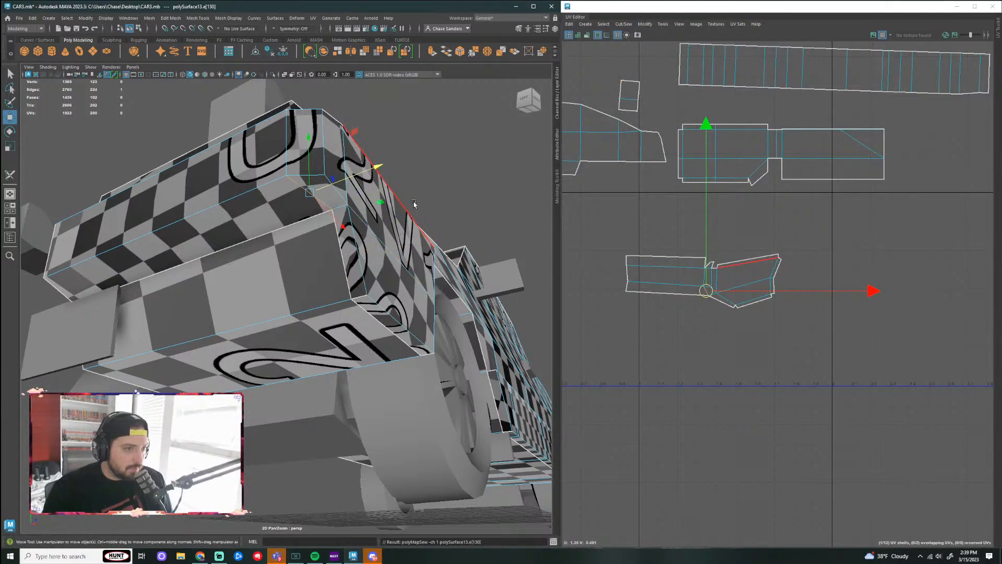
Step: Cut the edges along the bumper's lower front, around the corner and down the side face to separate the underside strip
alt+drag(414, 203, 398, 178)
double_click(253, 185)
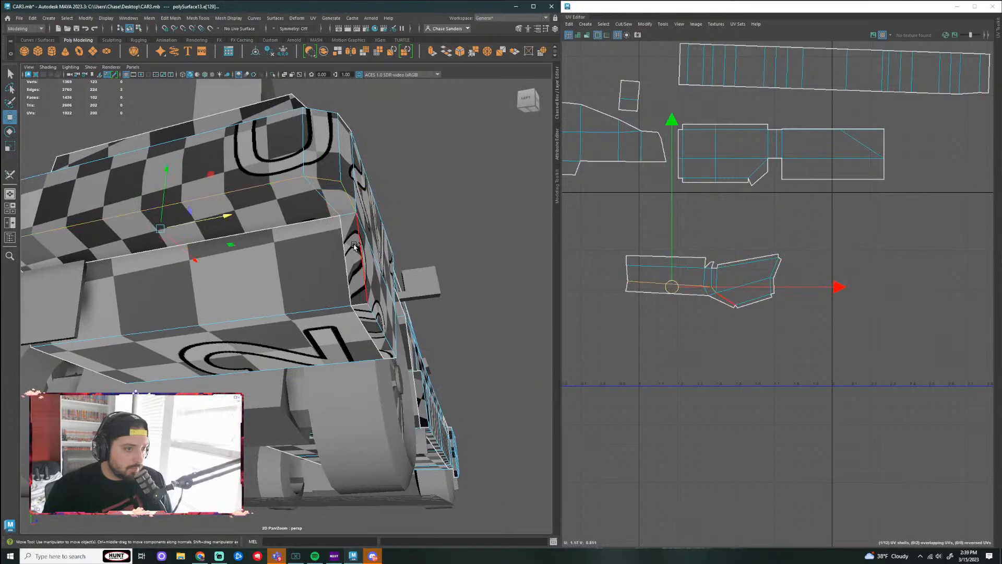
alt+drag(314, 178, 454, 156)
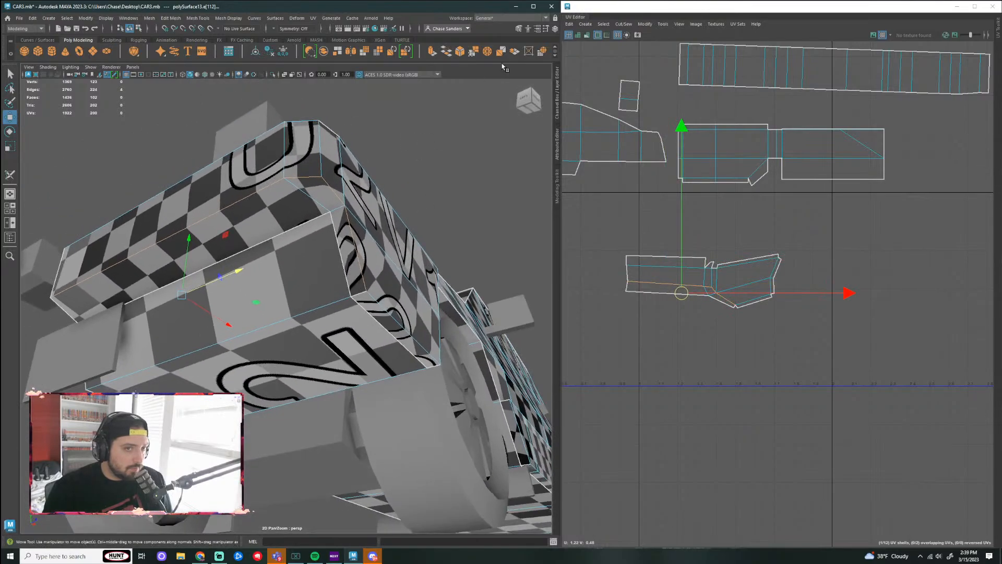
click(624, 24)
click(634, 66)
click(532, 259)
alt+drag(532, 259, 407, 261)
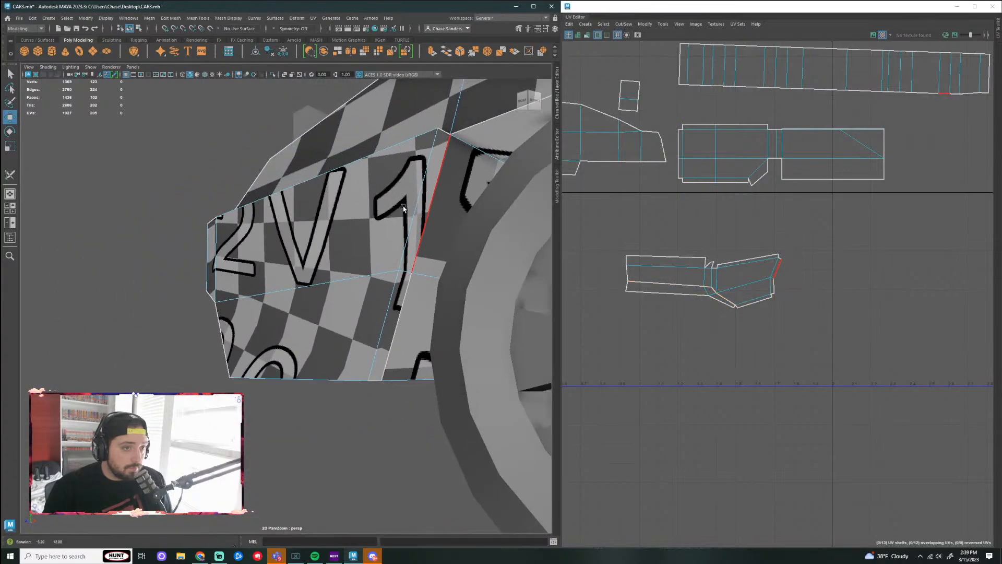
click(408, 263)
shift+click(434, 285)
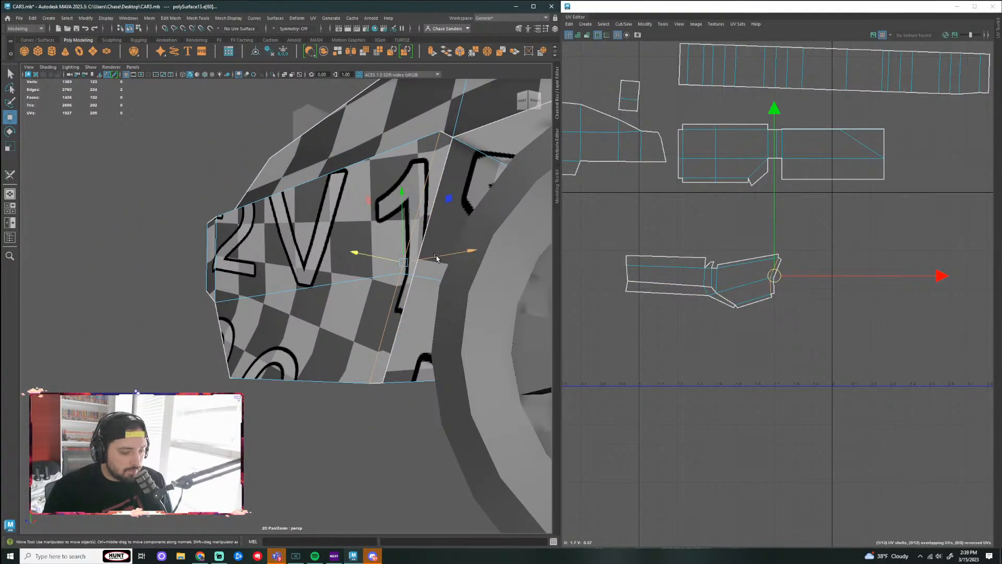
scroll(448, 260, down, 3)
click(336, 411)
alt+drag(336, 411, 461, 301)
key(ctrl+z)
key(ctrl+z)
Step: Unfold the bumper's separated underside shell and move it clear of the main bumper shell
right_drag(342, 277, 334, 282)
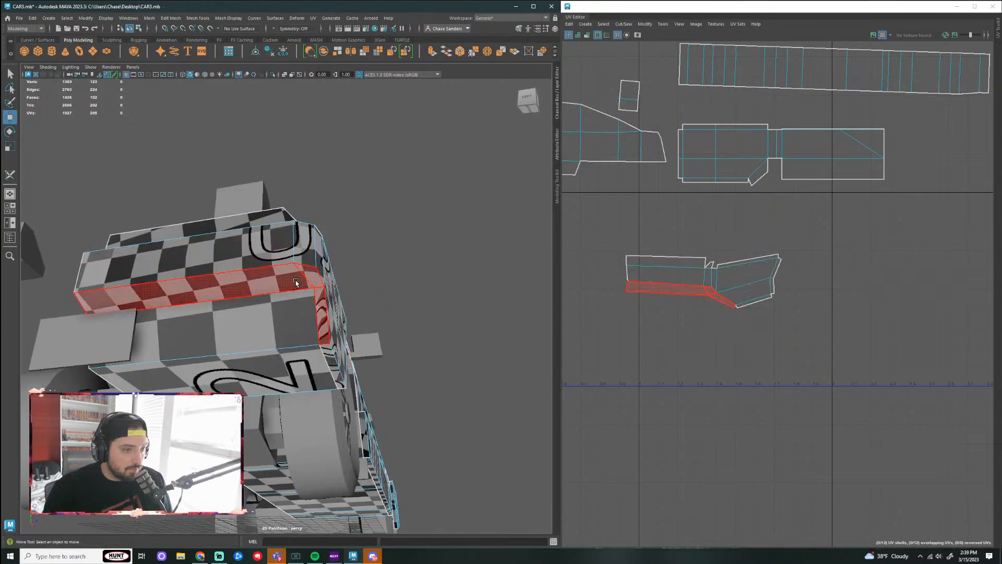
click(314, 280)
click(645, 24)
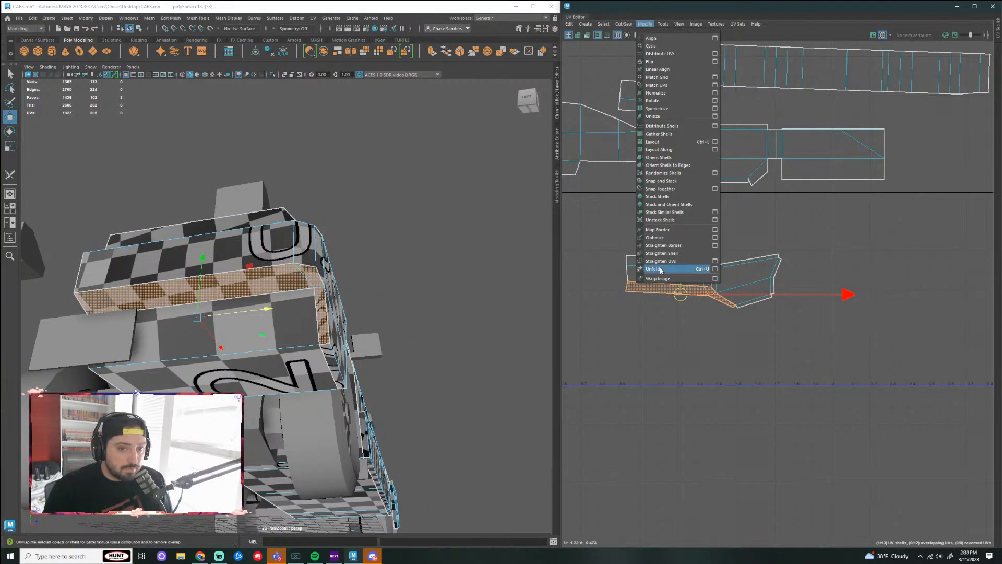
click(679, 268)
key(w)
drag(680, 293, 842, 258)
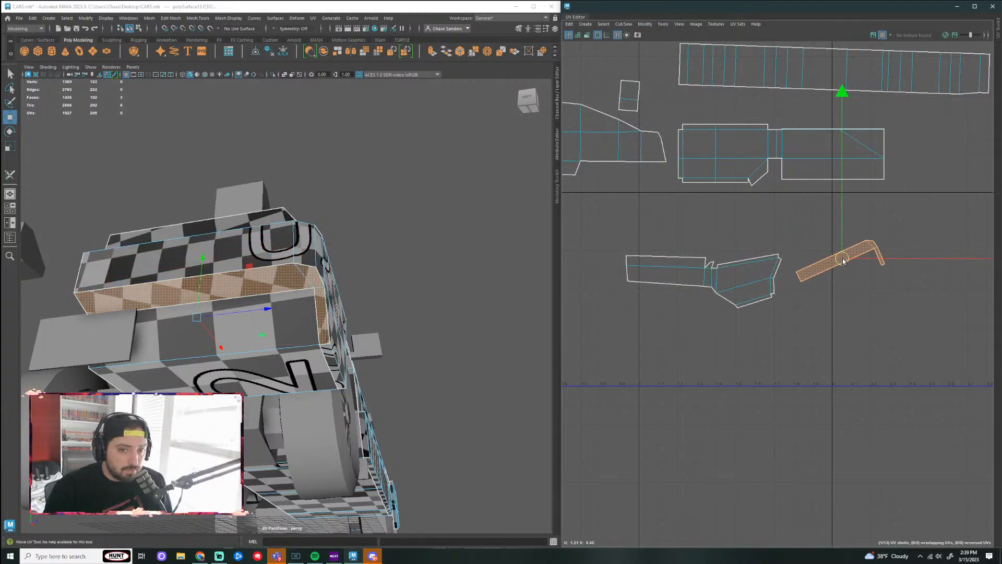
Step: Unfold the main front bumper shell and rotate it until its long strip lies horizontal
click(745, 289)
scroll(760, 284, up, 2)
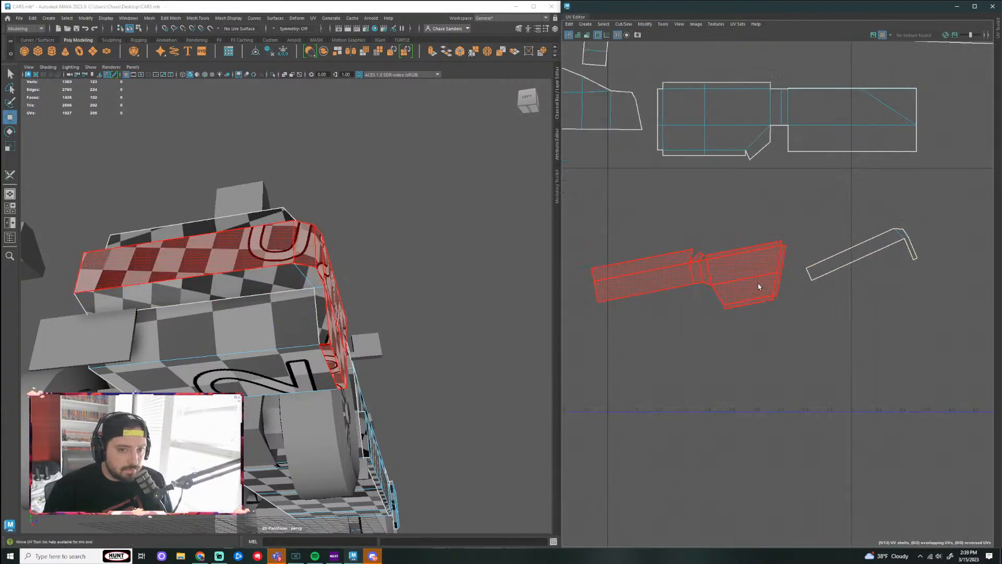
key(e)
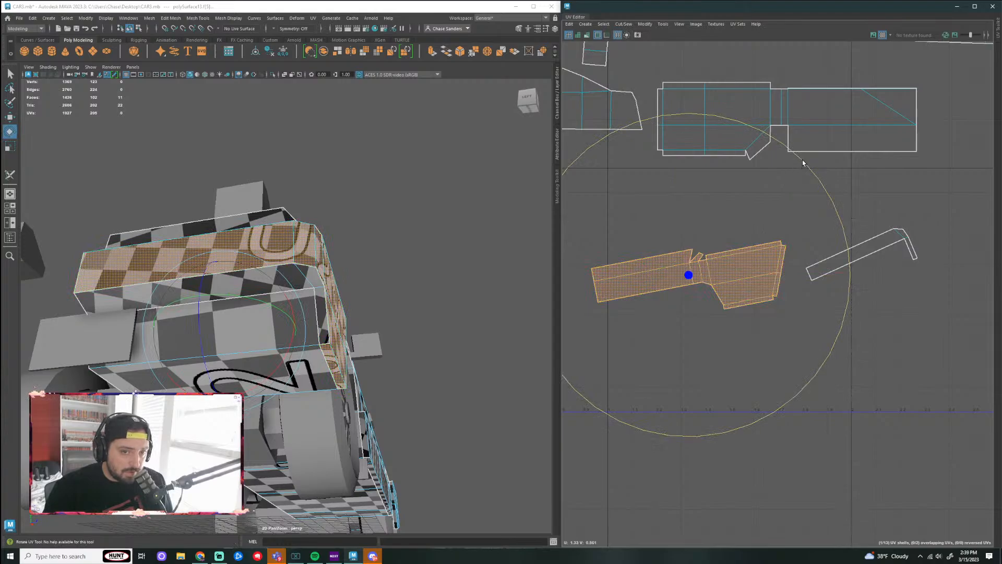
mouse_move(803, 160)
mouse_down()
mouse_move(839, 183)
mouse_move(800, 164)
mouse_up()
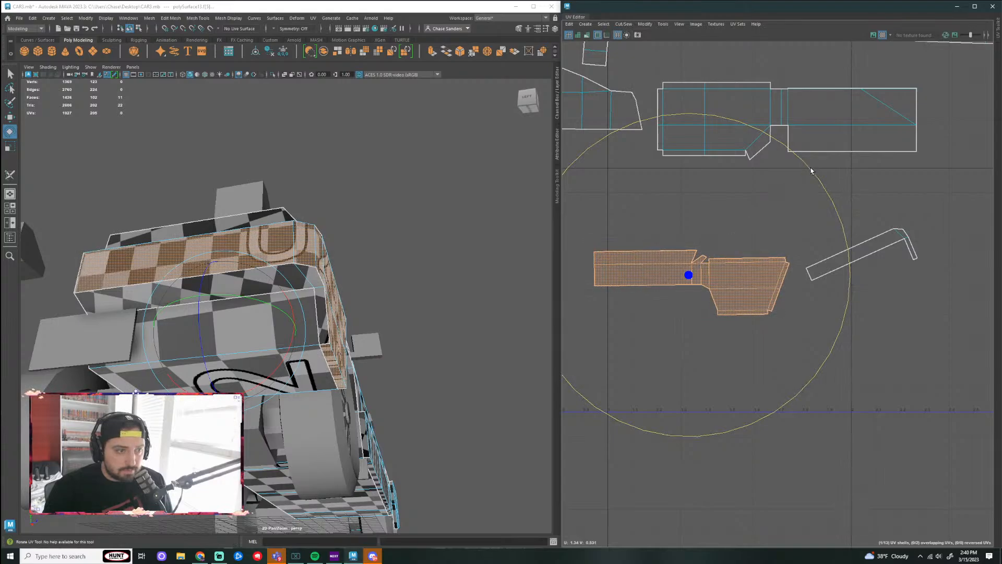
Step: Move the main bumper shell up beneath the neighbouring notched shell and review its checker pattern at the front corner
key(w)
drag(681, 283, 770, 201)
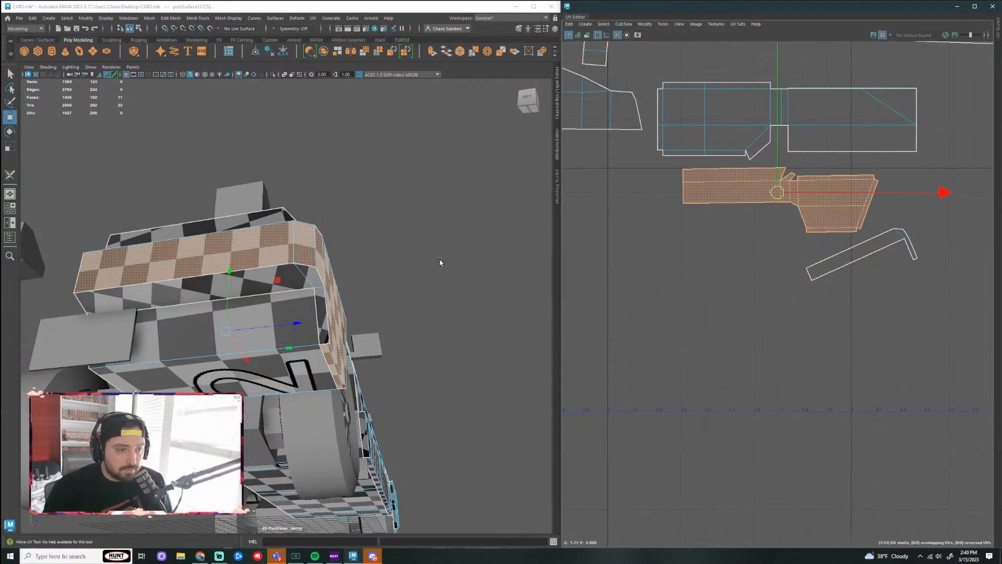
alt+drag(440, 261, 509, 244)
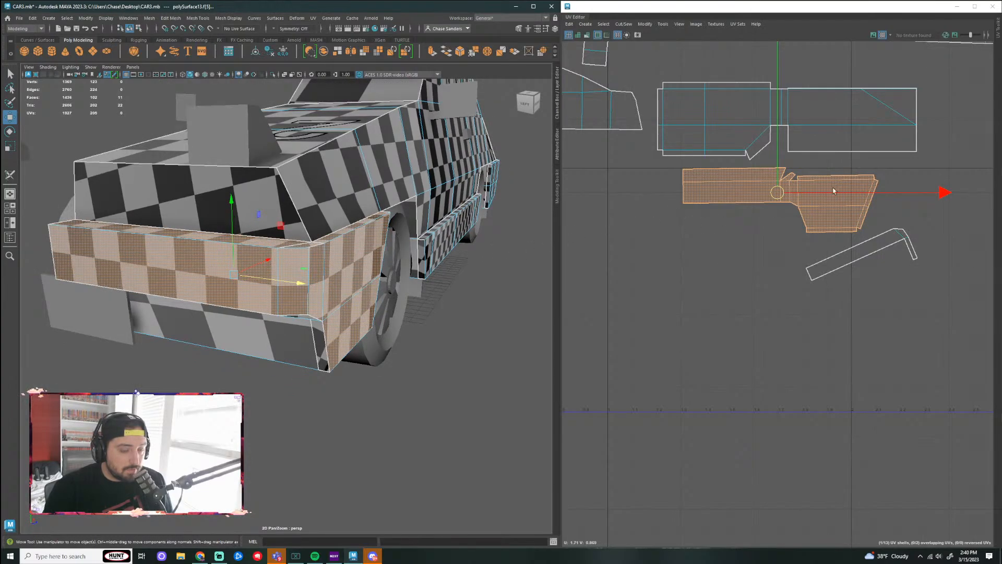
click(747, 252)
alt+middle_drag(753, 251, 693, 255)
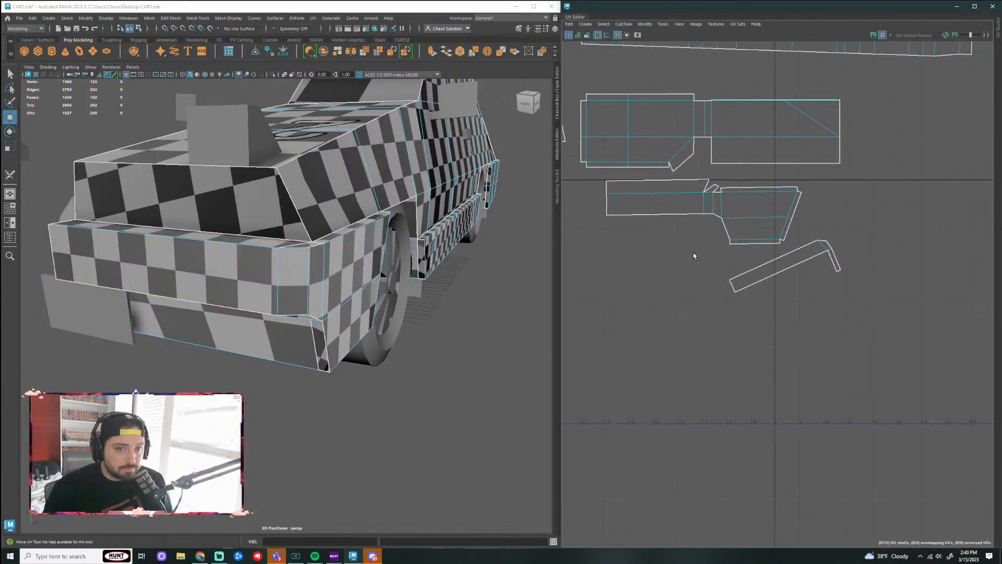
Step: Rotate the L-shaped underside shell level and place it directly below the long strip of the main bumper shell
click(766, 262)
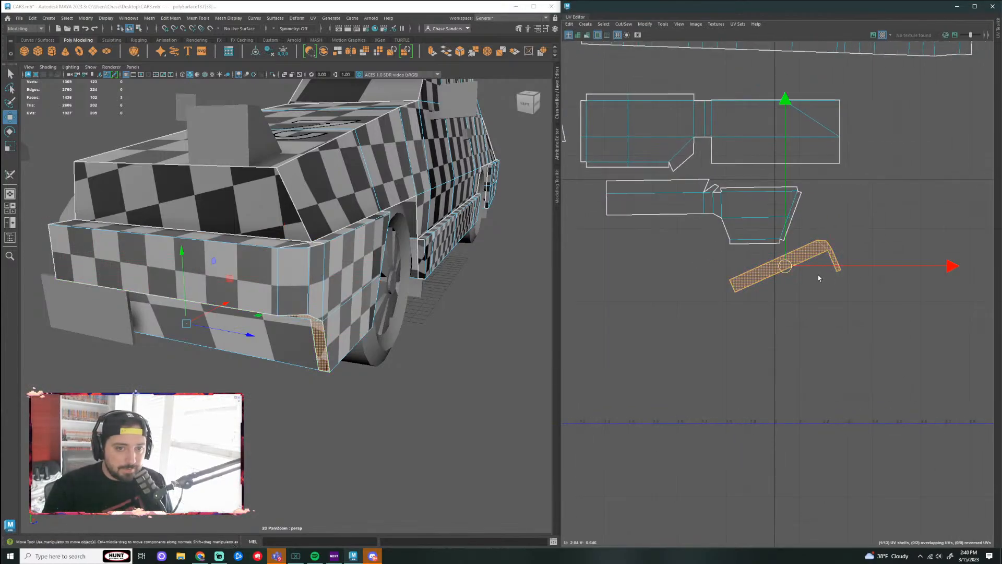
drag(788, 266, 650, 242)
key(r)
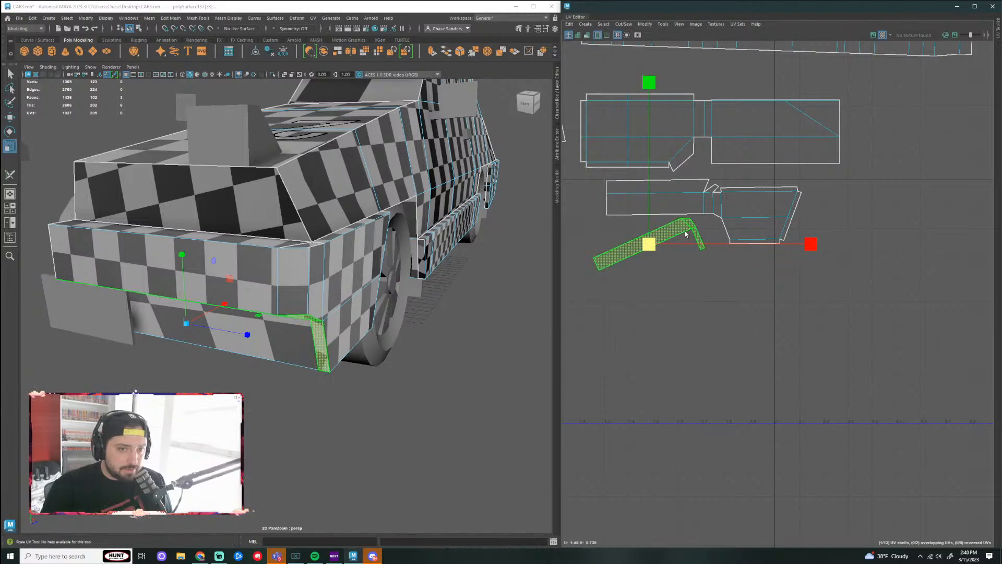
key(e)
drag(757, 130, 810, 179)
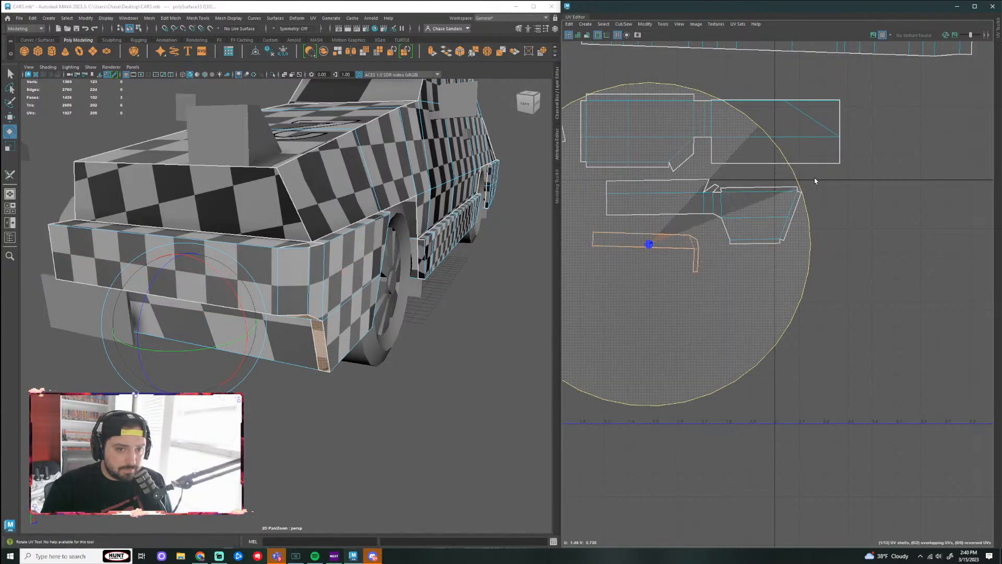
key(w)
drag(649, 244, 669, 232)
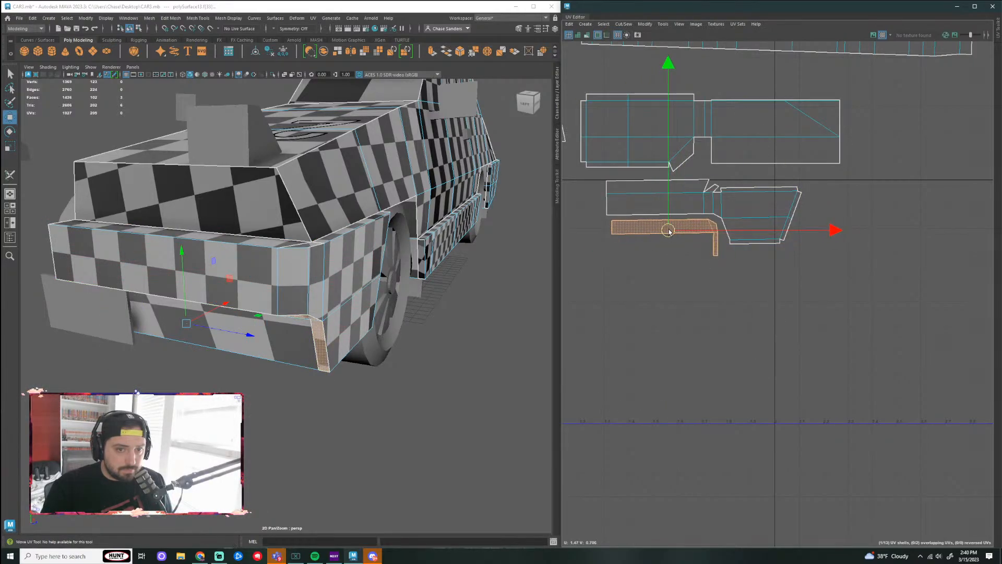
click(738, 311)
Step: Select both front bumper shells and scale them up slightly together
scroll(764, 280, down, 3)
drag(825, 238, 676, 288)
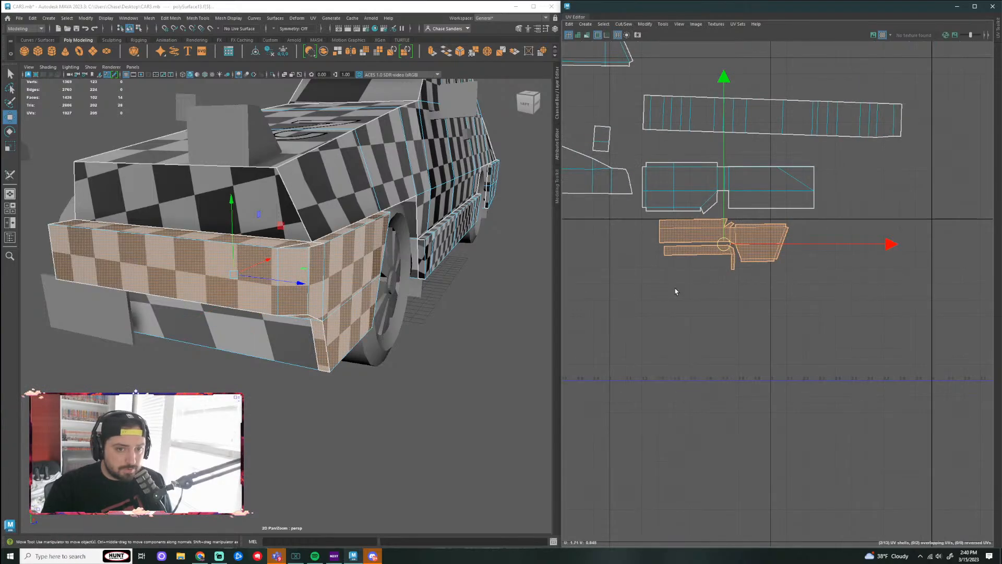
key(r)
middle_drag(740, 255, 752, 255)
Step: Move both bumper shells to the end of the row below the long strip shell, and review the whole car's checker pattern
key(w)
middle_drag(856, 235, 896, 214)
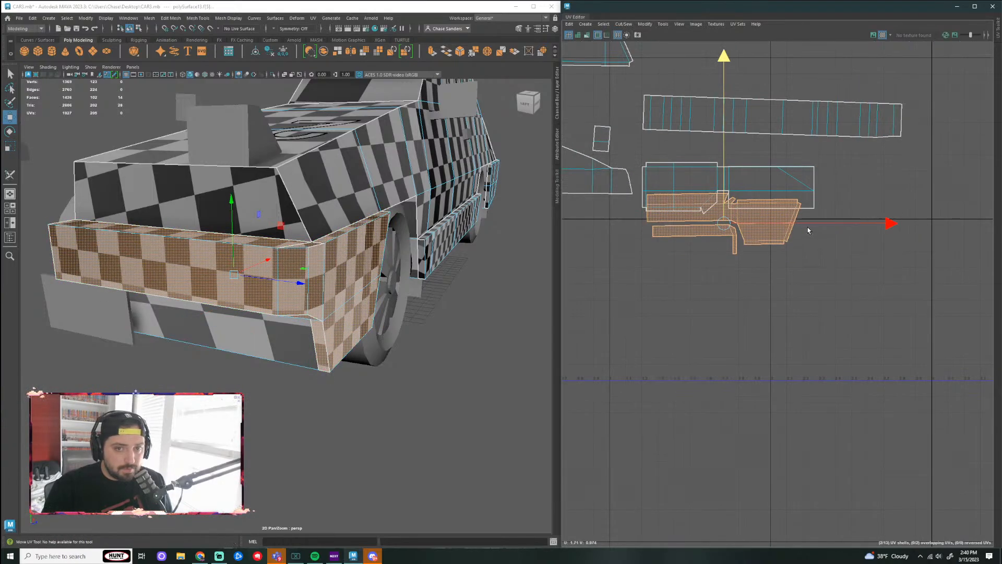
middle_drag(808, 230, 997, 226)
middle_drag(914, 154, 914, 129)
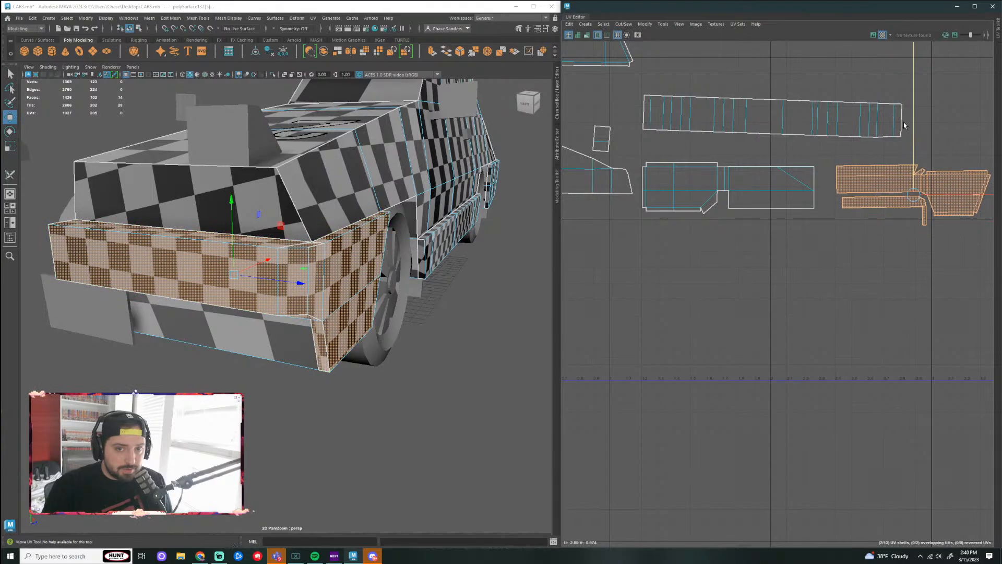
middle_drag(915, 196, 902, 195)
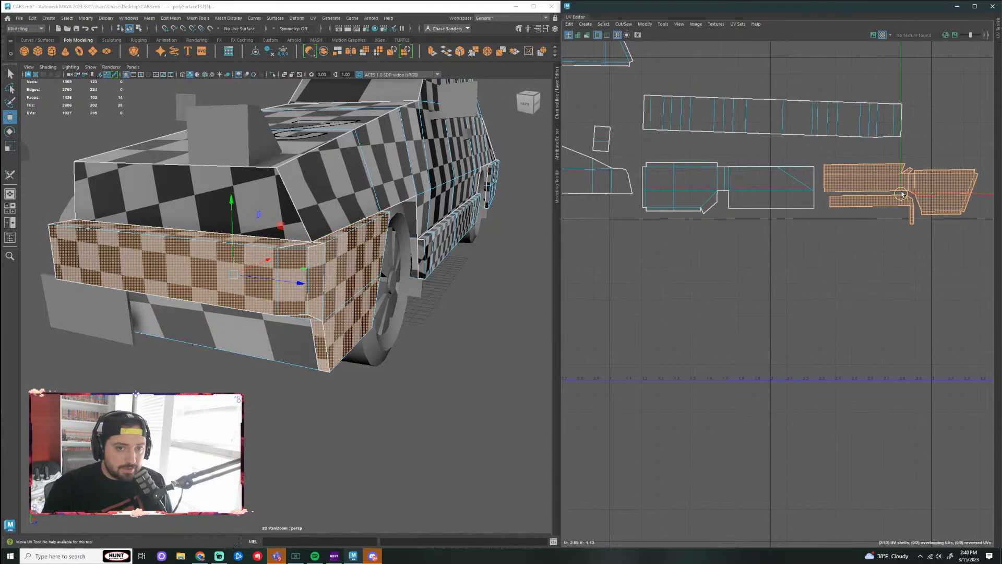
click(425, 376)
alt+drag(425, 376, 346, 309)
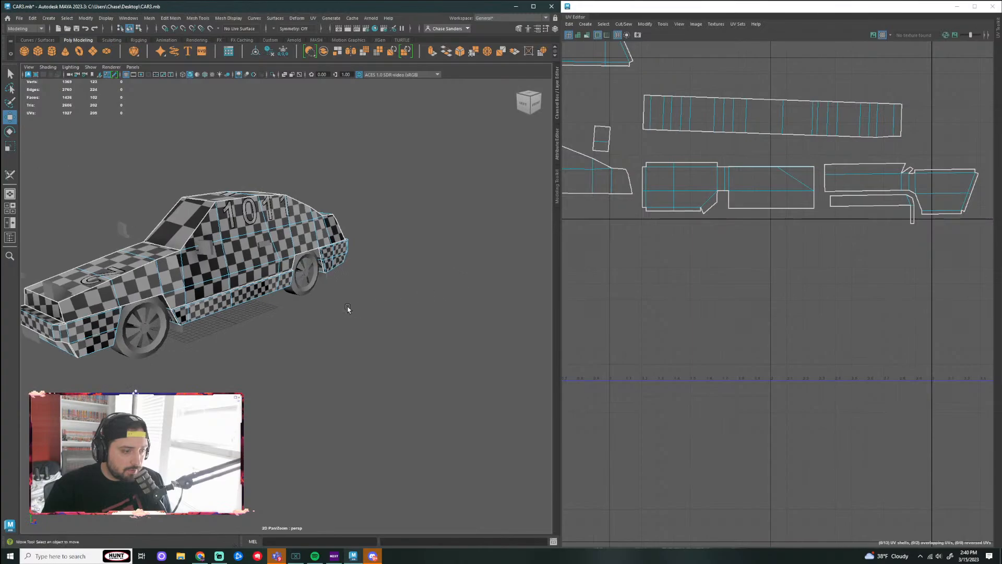
Step: Mirror the half car body across the Z axis in world position to form the complete body
scroll(402, 315, down, 5)
scroll(366, 293, up, 3)
click(327, 259)
right_drag(327, 260, 365, 246)
scroll(422, 255, up, 2)
click(349, 266)
alt+drag(435, 341, 394, 334)
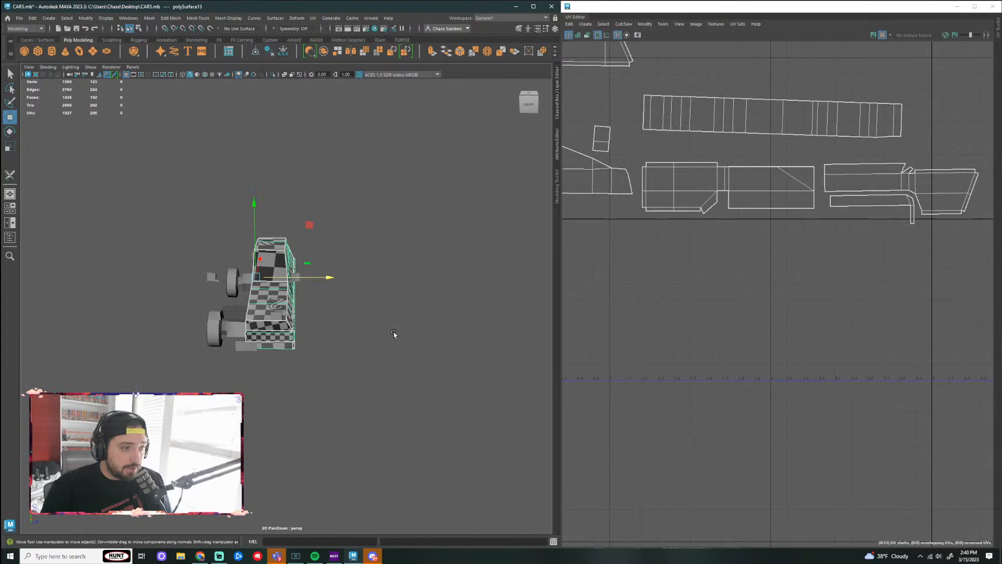
click(644, 25)
click(380, 231)
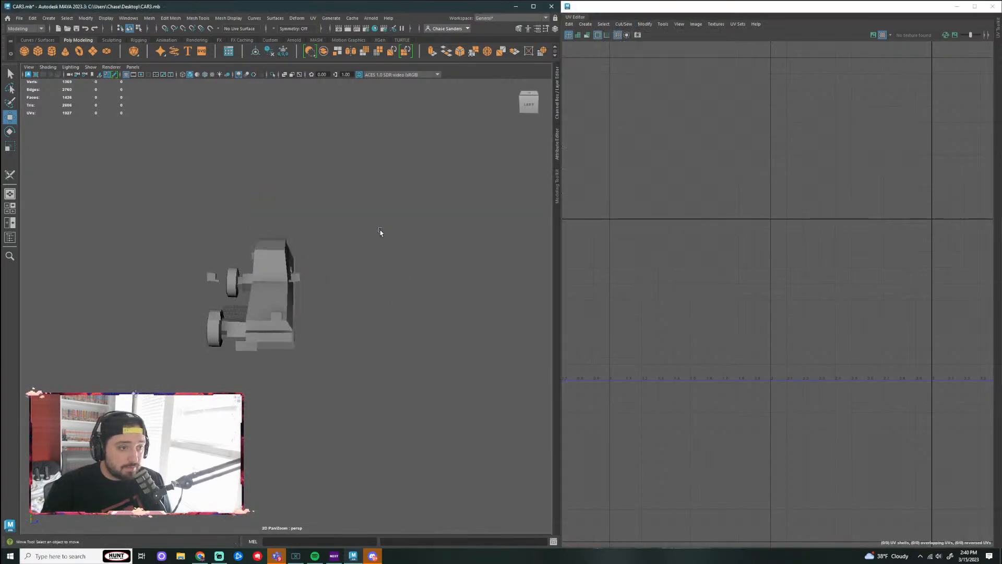
click(267, 259)
click(150, 19)
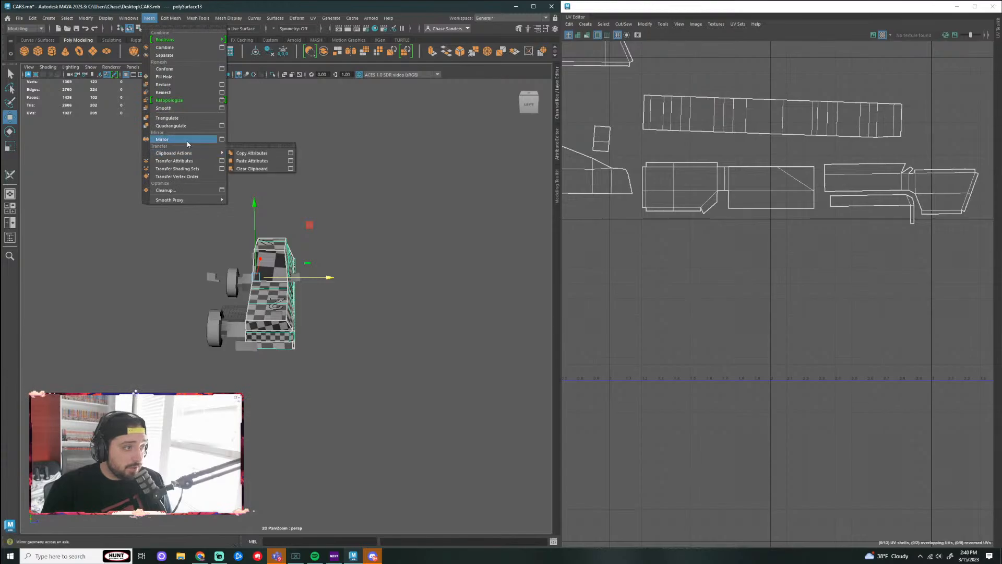
click(191, 141)
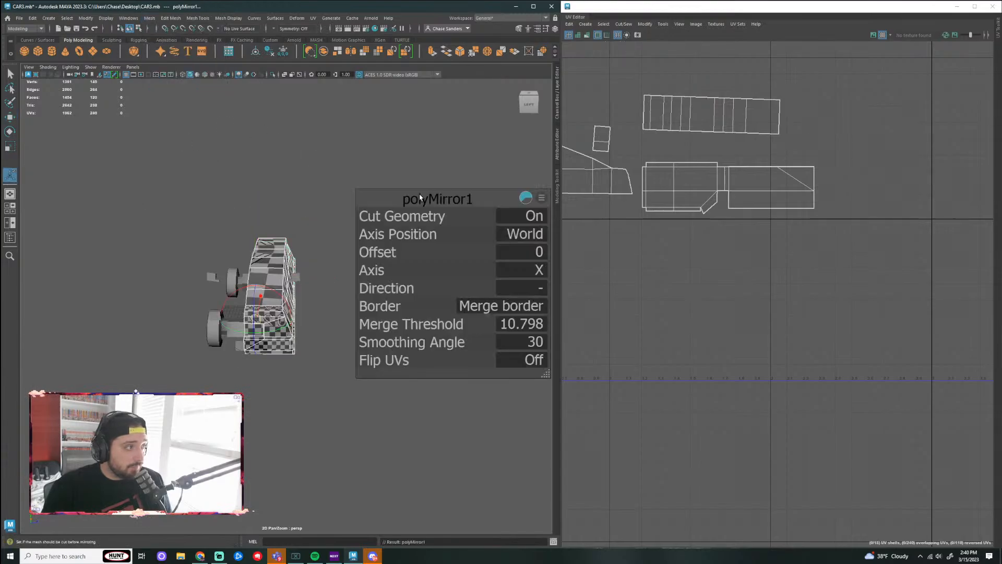
click(540, 273)
click(547, 293)
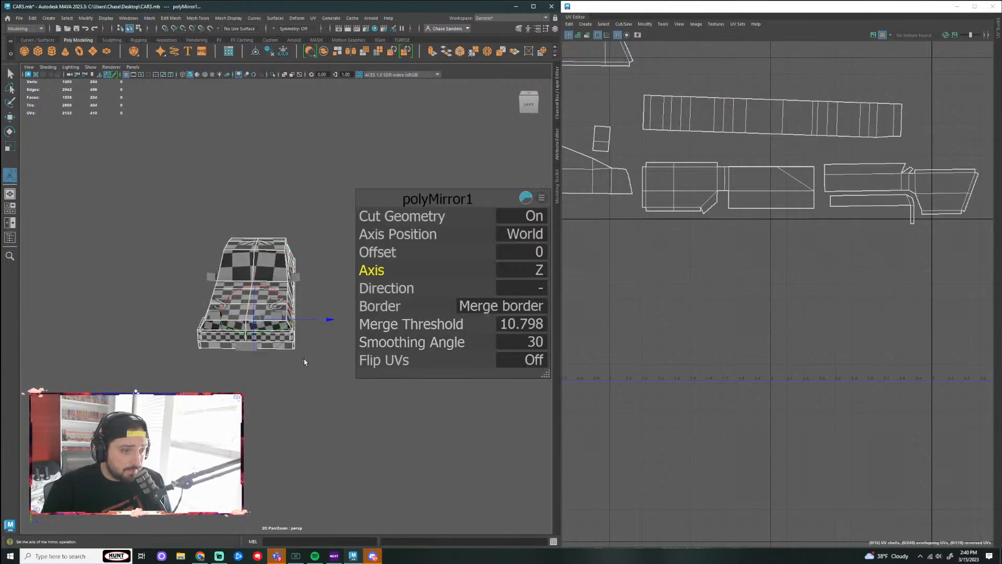
Step: Set the car body mirror's merge threshold to 0.01 and leave the mirror tool
click(532, 323)
scroll(235, 360, up, 3)
alt+drag(198, 366, 337, 418)
scroll(221, 380, up, 5)
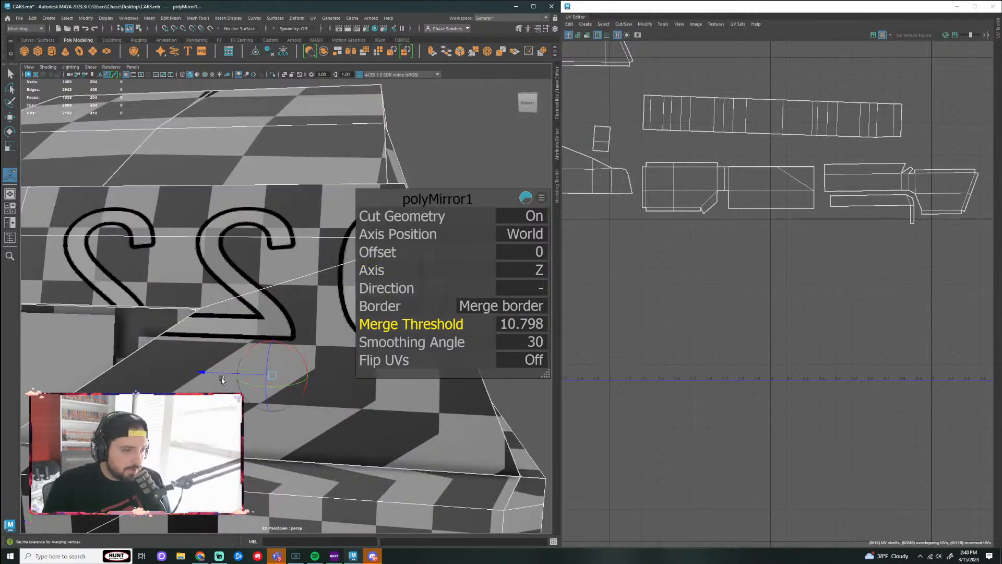
scroll(222, 380, down, 5)
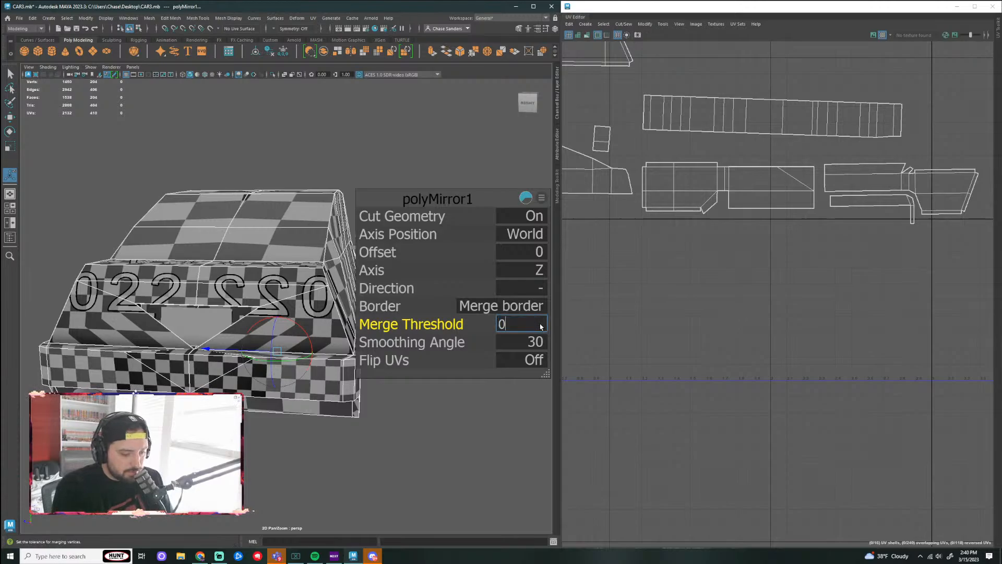
key(Return)
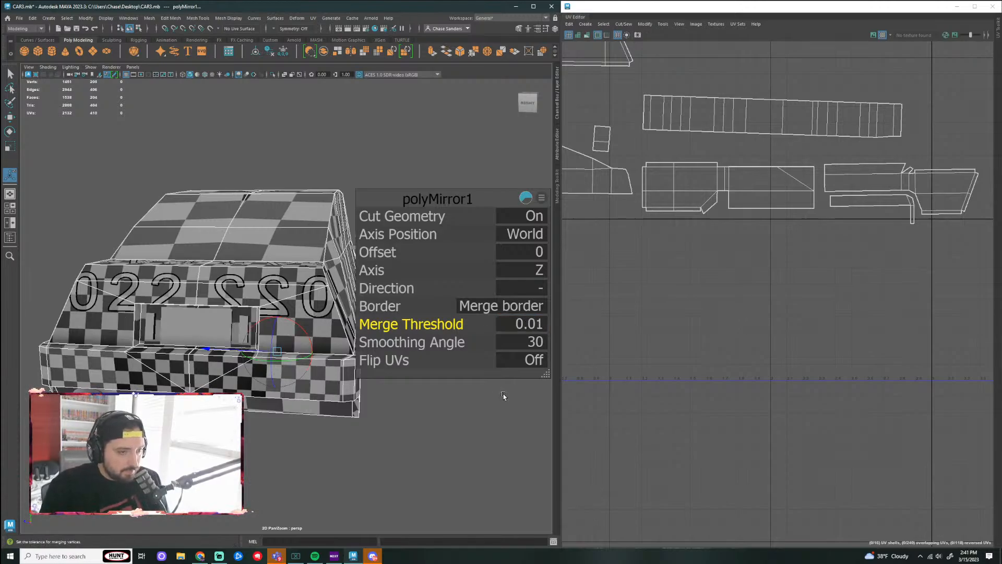
key(q)
click(463, 375)
Step: Examine the mirrored car body from the side and front, along with its checker pattern and UV layout
scroll(415, 343, down, 2)
alt+drag(323, 342, 439, 344)
click(380, 246)
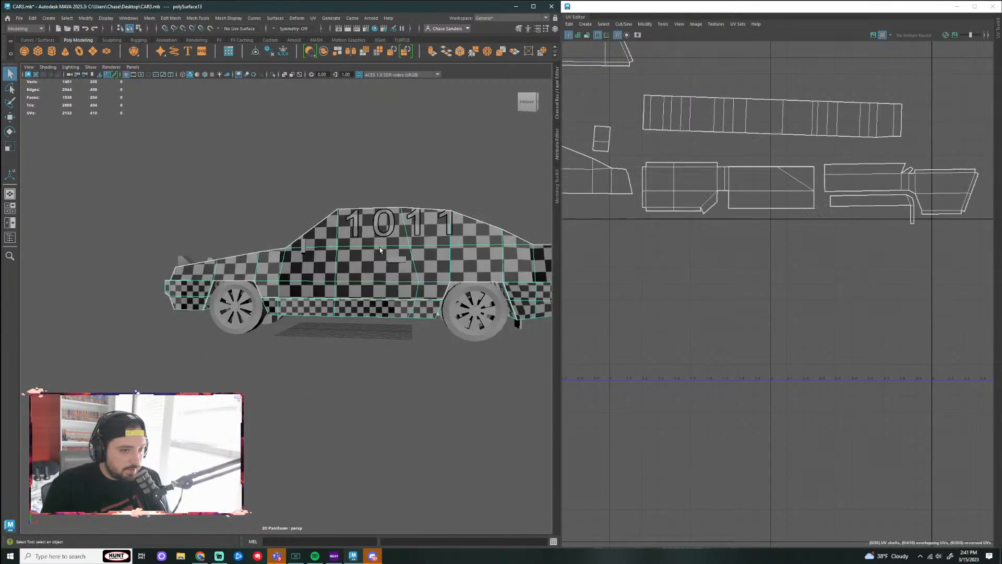
alt+drag(293, 326, 351, 329)
right_drag(364, 266, 397, 248)
click(439, 347)
scroll(413, 330, up, 3)
alt+middle_drag(414, 329, 320, 326)
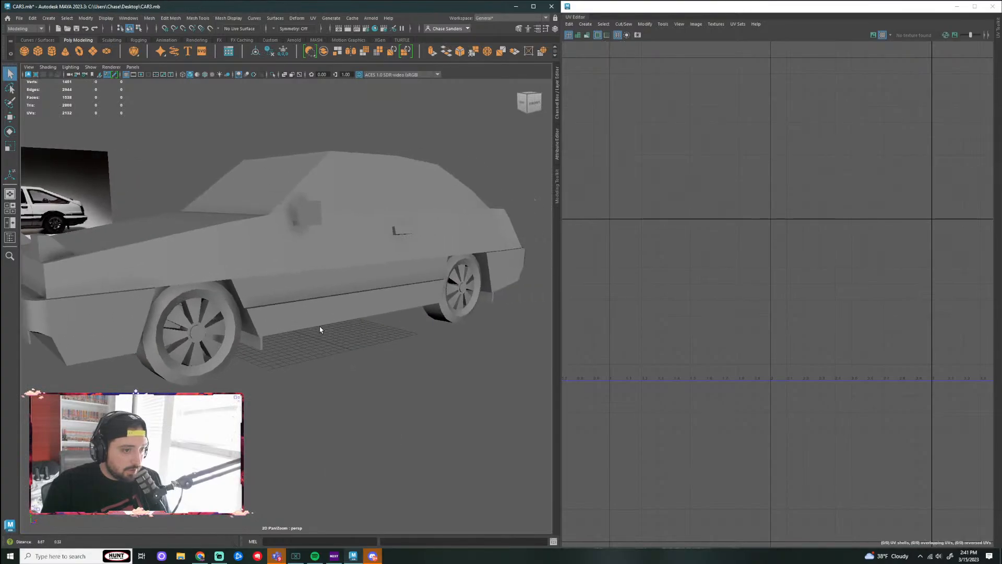
click(321, 330)
scroll(346, 343, down, 3)
alt+drag(346, 343, 334, 365)
scroll(334, 365, up, 2)
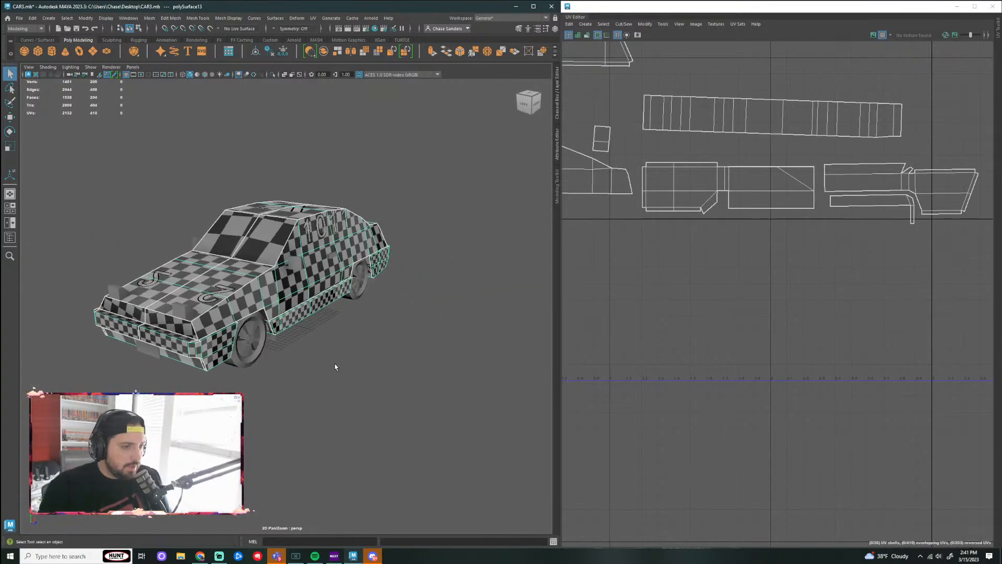
scroll(754, 252, down, 4)
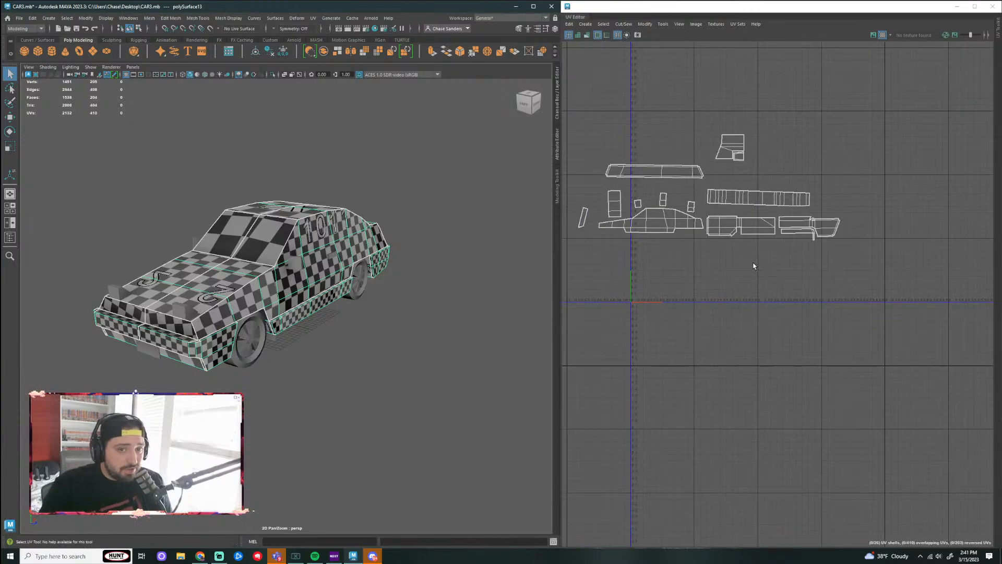
Step: Scale all of the car body's UV shells down together and reposition them as a group in UV space
right_drag(689, 213, 642, 193)
click(657, 230)
key(w)
drag(709, 189, 732, 213)
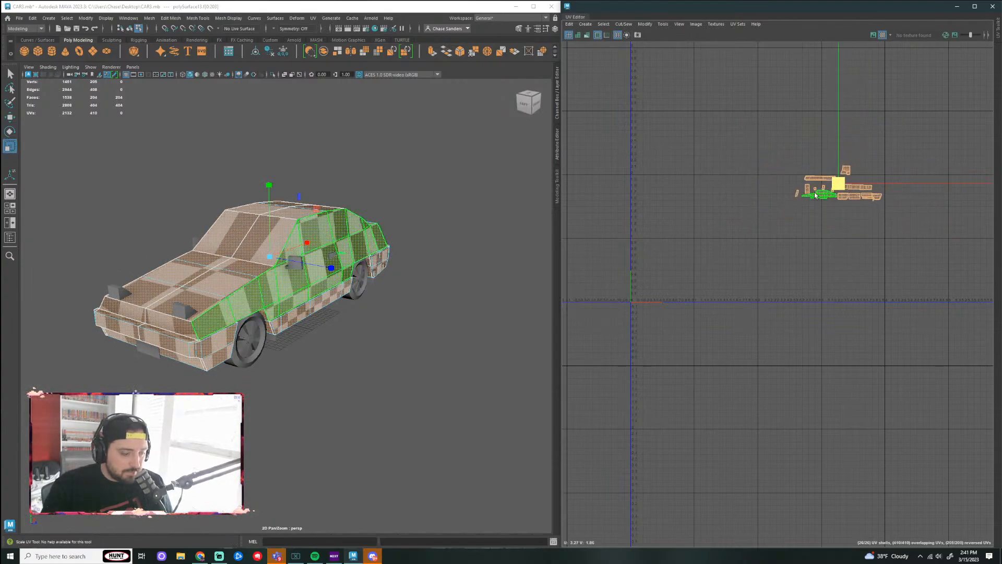
drag(846, 179, 745, 212)
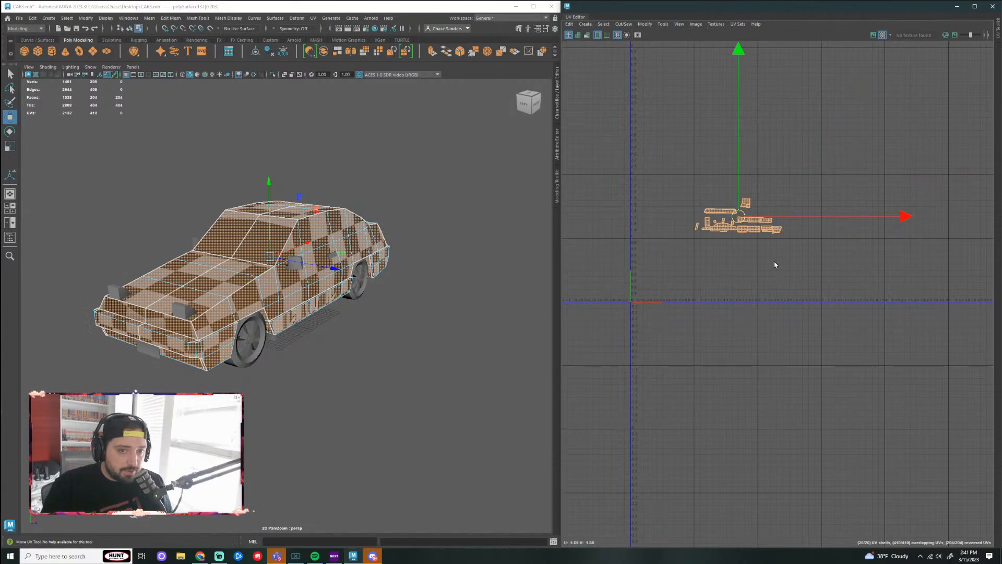
middle_drag(775, 265, 786, 273)
click(785, 272)
Step: Examine the checker pattern on the car body and the UV shells of the front wheels' tyres and rims
scroll(747, 262, up, 4)
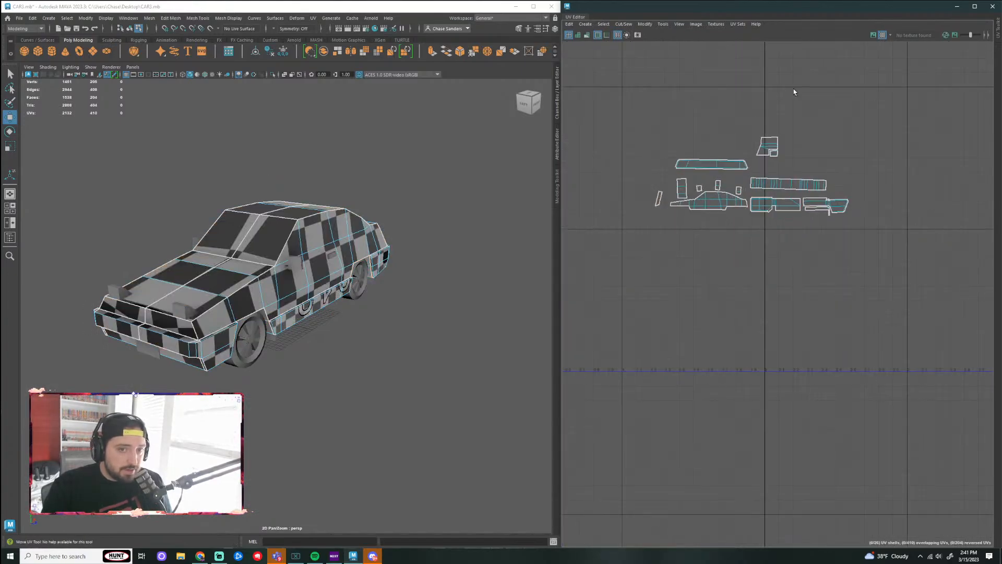
scroll(767, 249, down, 3)
scroll(852, 148, up, 5)
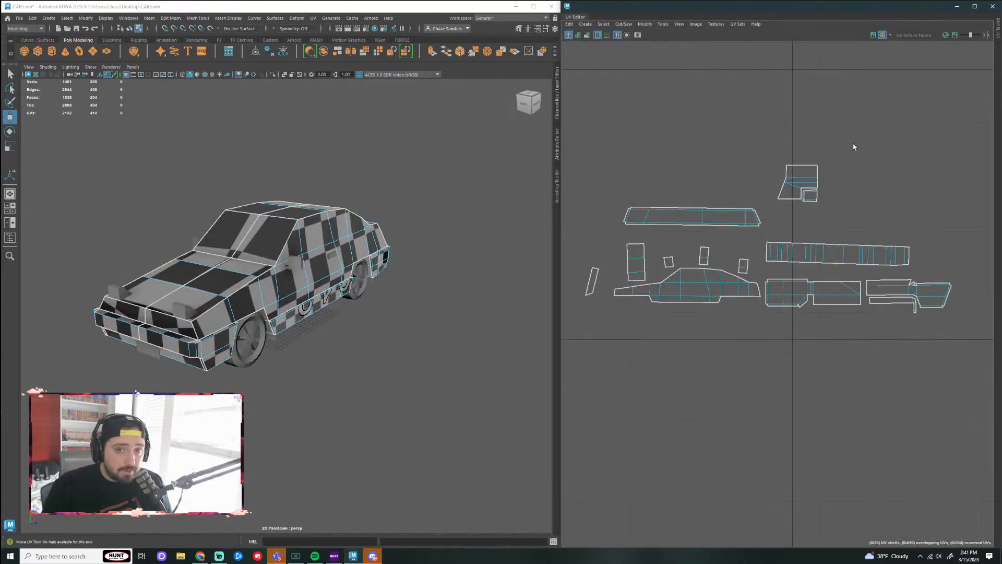
scroll(711, 293, down, 5)
scroll(306, 355, up, 3)
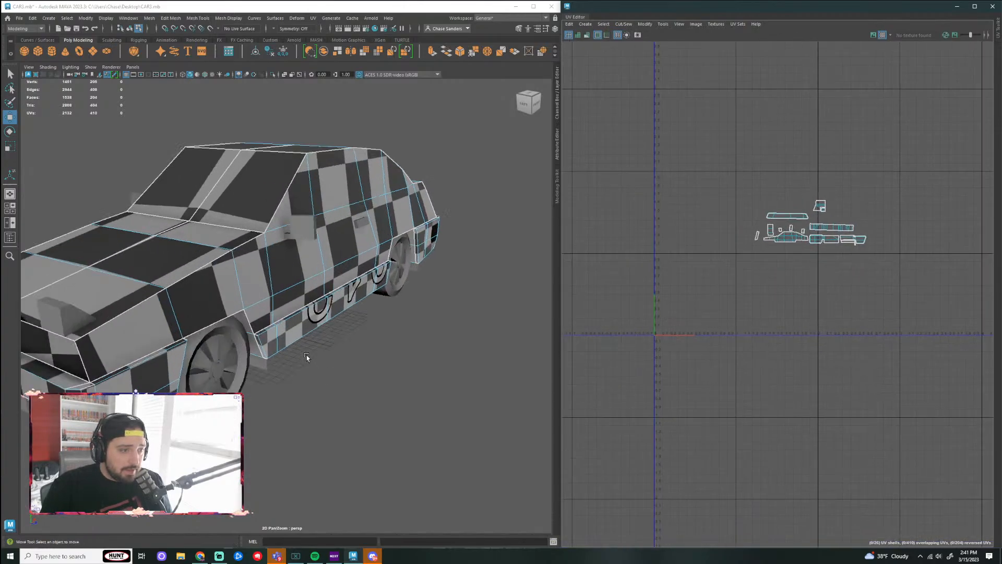
alt+drag(340, 282, 438, 360)
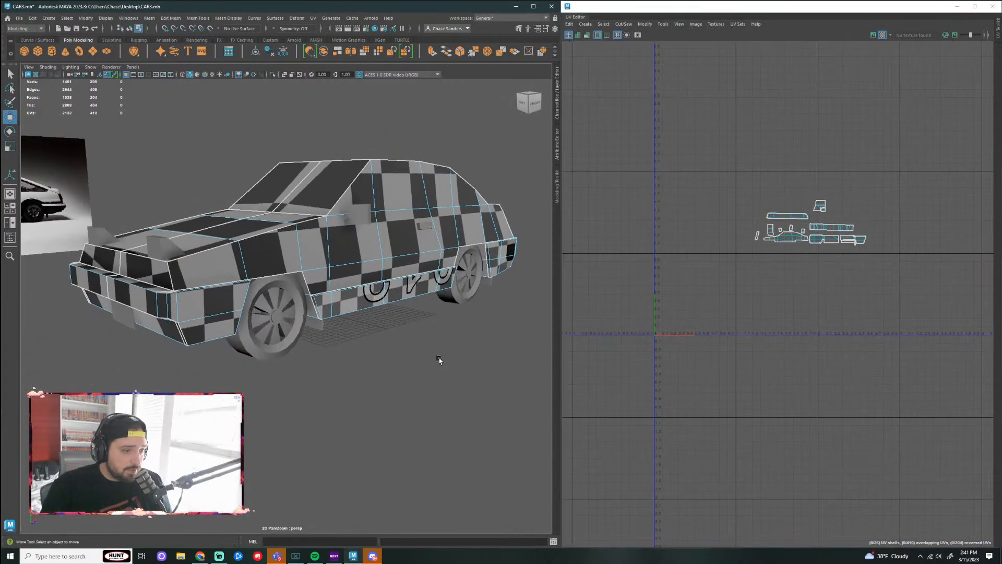
click(289, 330)
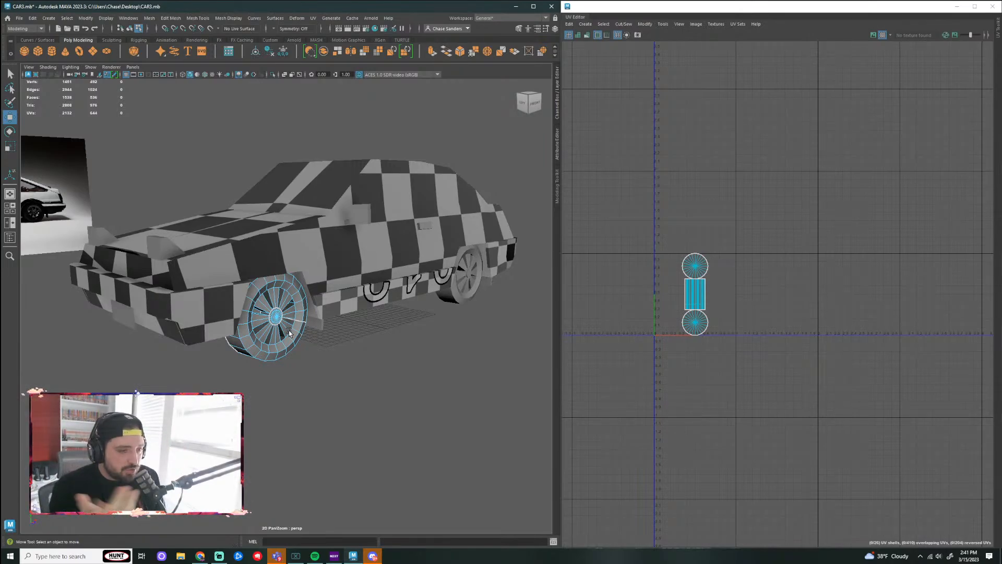
scroll(397, 329, up, 5)
alt+middle_drag(351, 339, 345, 278)
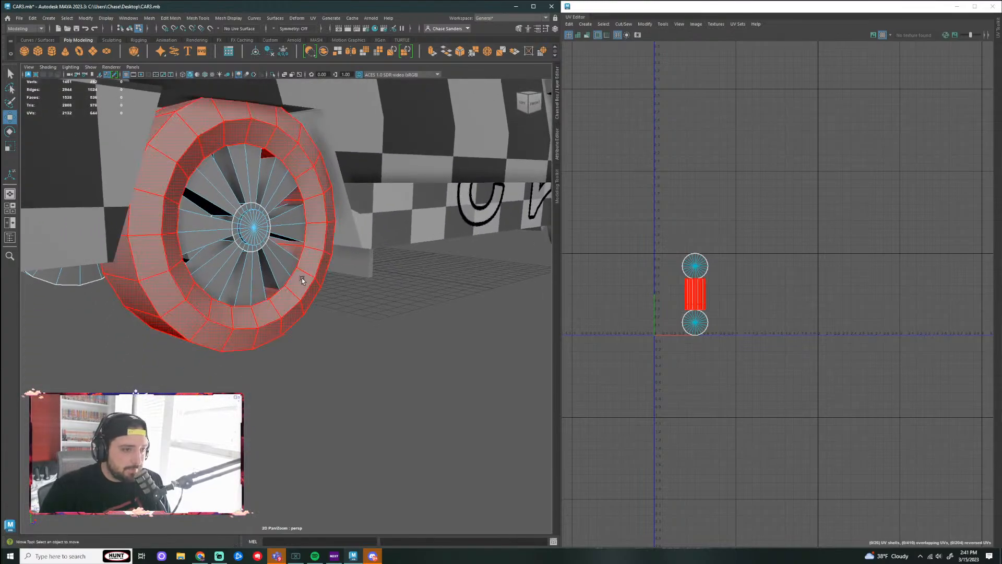
click(302, 280)
scroll(301, 281, down, 6)
alt+drag(242, 298, 158, 271)
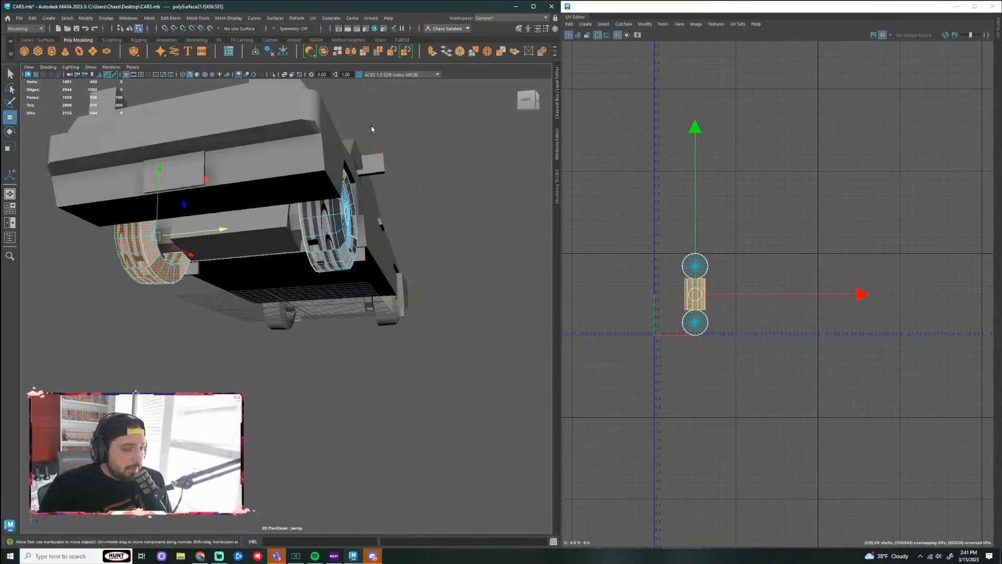
Step: Separate the combined front wheels mesh into individual objects
right_click(334, 277)
click(446, 303)
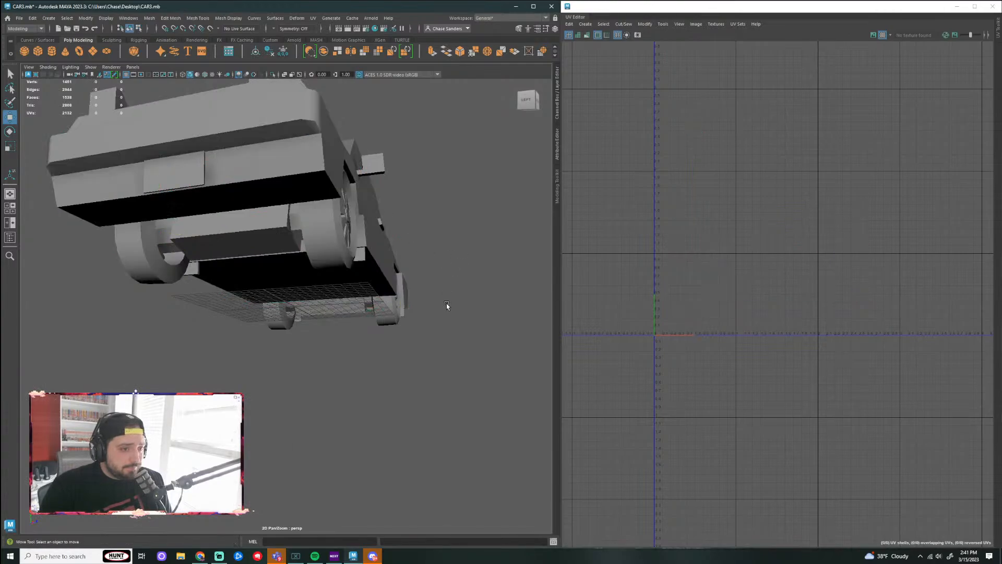
click(168, 262)
click(151, 18)
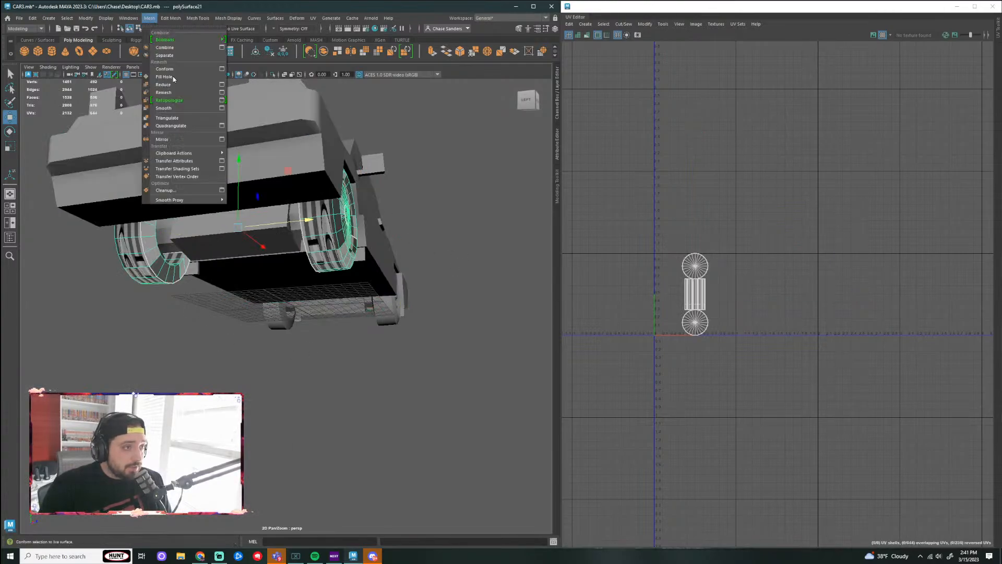
click(170, 55)
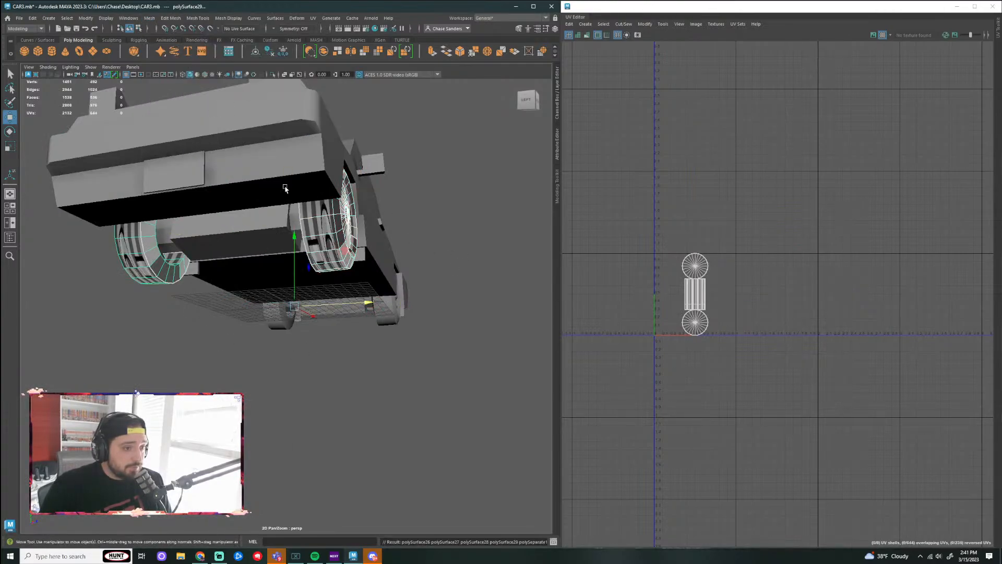
Step: Delete the far-side front wheel and the rear wheels, keeping only the near-side front wheel
click(486, 358)
alt+drag(488, 357, 376, 402)
click(158, 289)
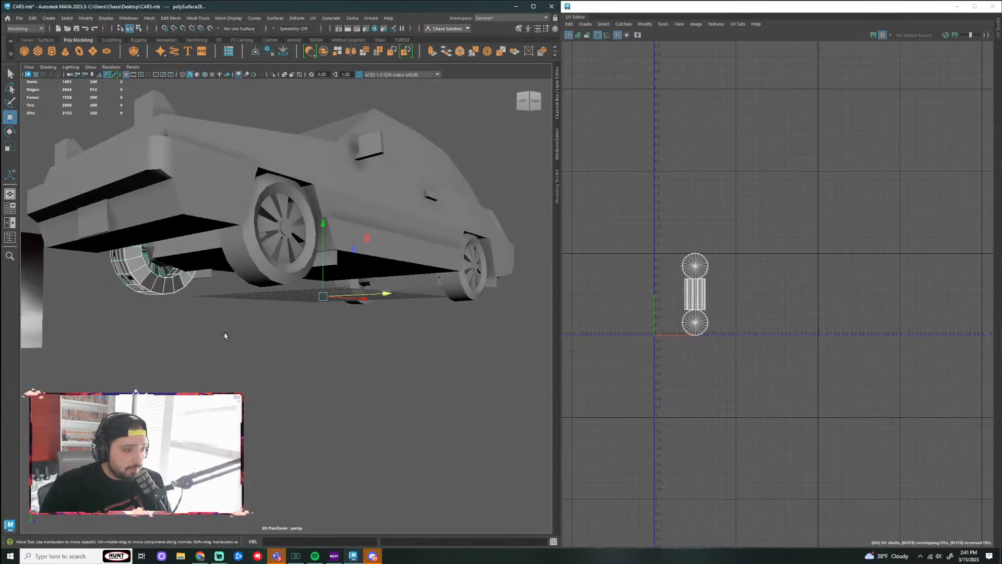
key(Delete)
click(462, 291)
key(Delete)
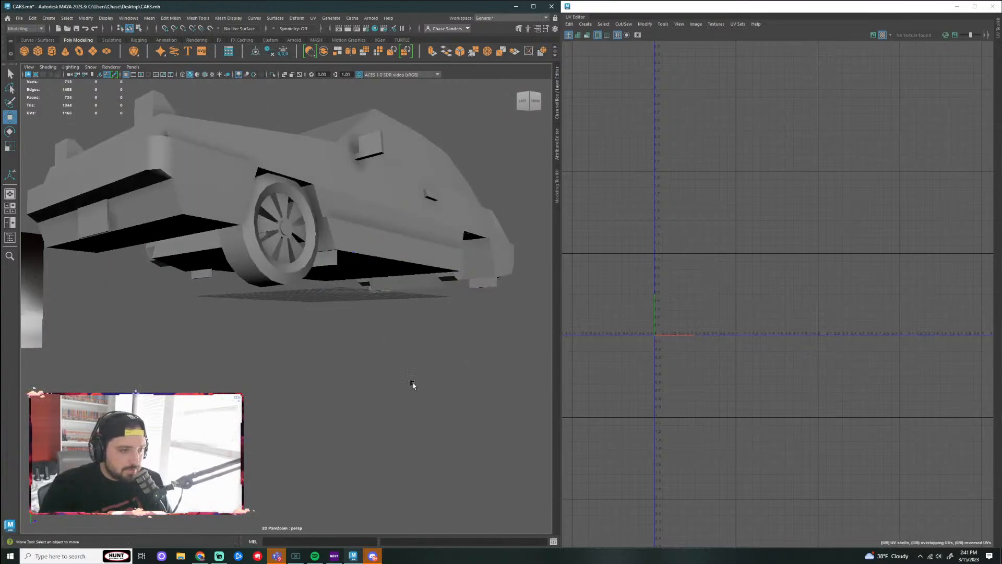
Step: Isolate the remaining front tyre and examine its geometry and stretched checker pattern from several angles
alt+drag(414, 385, 288, 250)
click(288, 250)
alt+drag(353, 256, 336, 261)
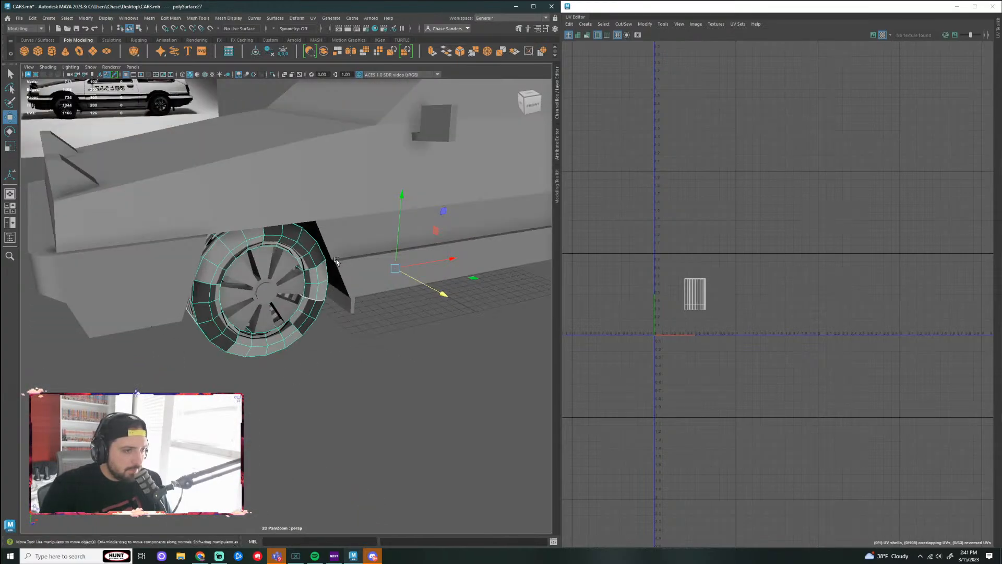
alt+drag(380, 373, 351, 364)
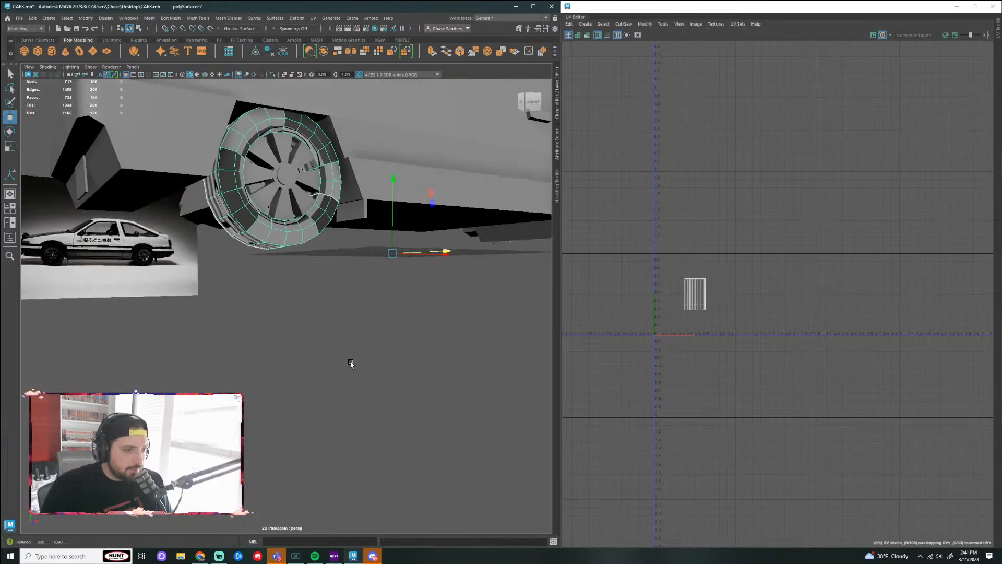
alt+drag(324, 254, 424, 304)
key(ctrl+1)
alt+drag(379, 189, 313, 240)
right_click(282, 227)
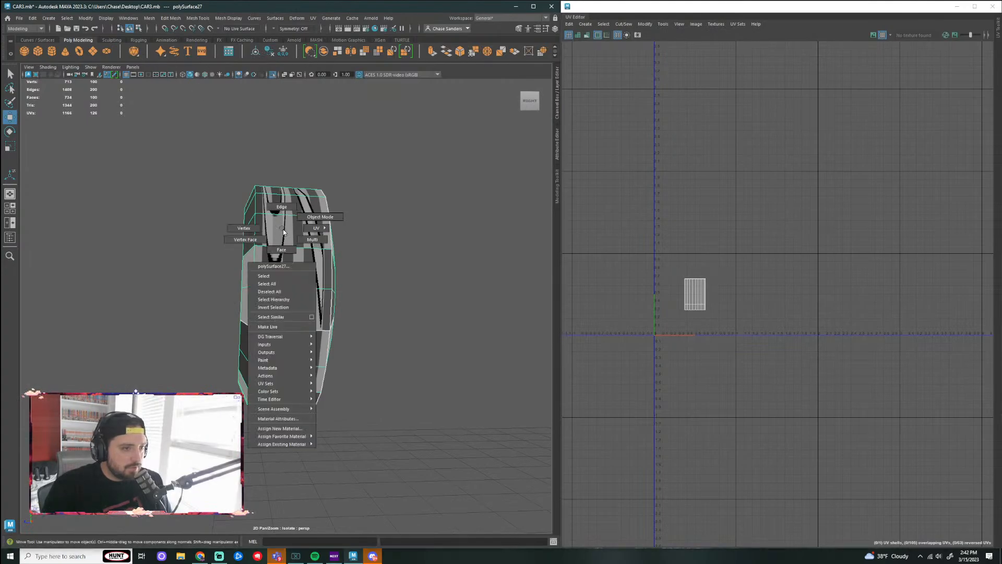
click(385, 230)
alt+drag(385, 230, 320, 260)
alt+drag(391, 248, 439, 253)
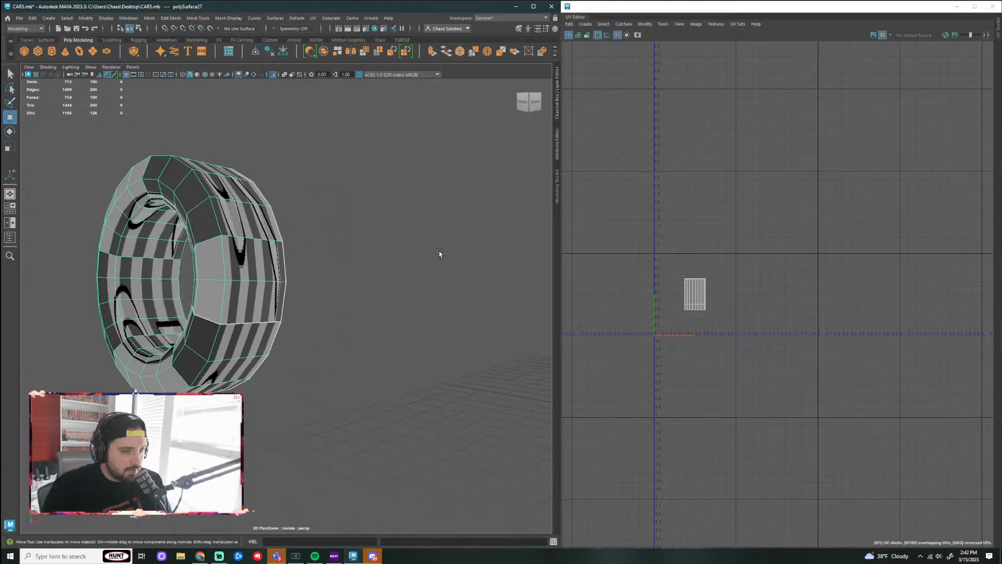
key(ctrl+1)
Step: Bevel the edge loop where the front tyre's tread meets its inner sidewall
alt+drag(173, 315, 340, 261)
right_drag(295, 249, 299, 222)
double_click(288, 222)
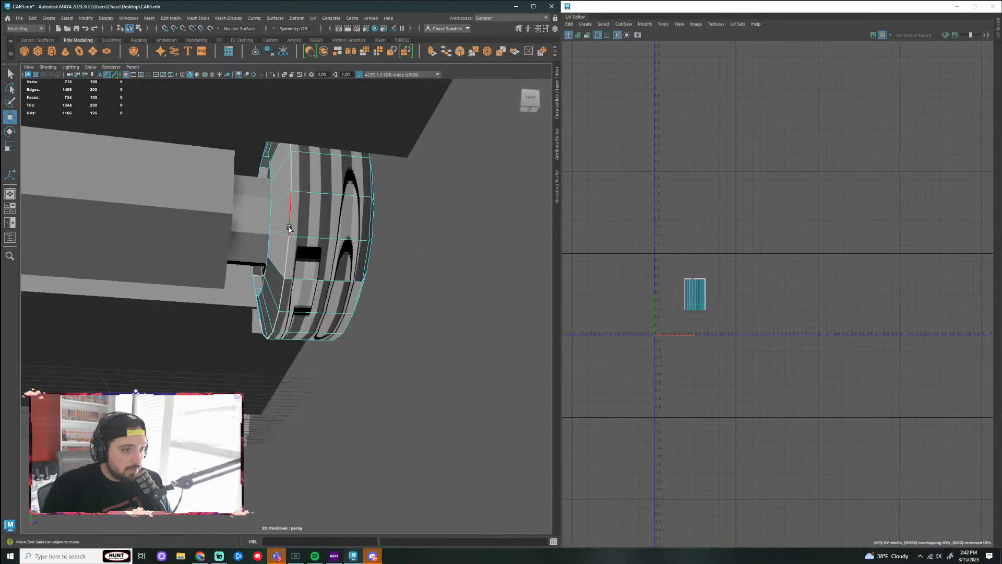
click(557, 186)
click(522, 263)
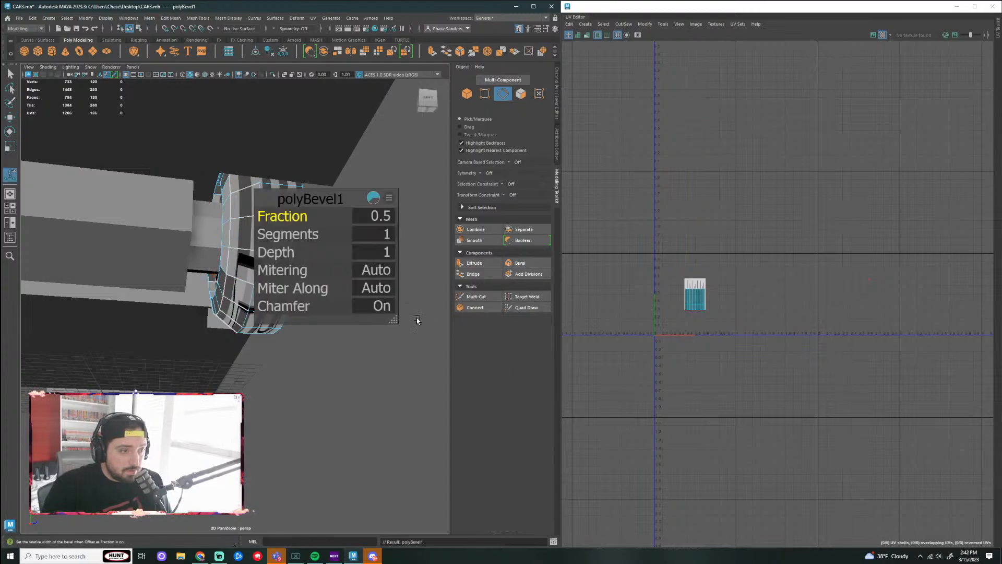
Step: Set the tyre bevel's fraction to 0.3, checking the rounded edge around the wheel
drag(283, 214, 283, 216)
alt+drag(313, 389, 300, 376)
drag(280, 225, 283, 219)
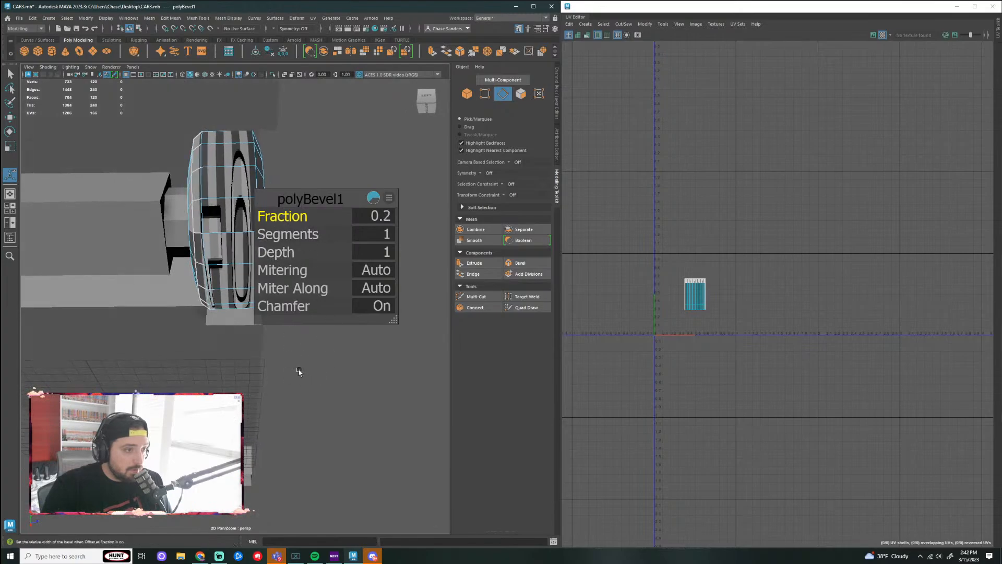
alt+drag(299, 372, 189, 332)
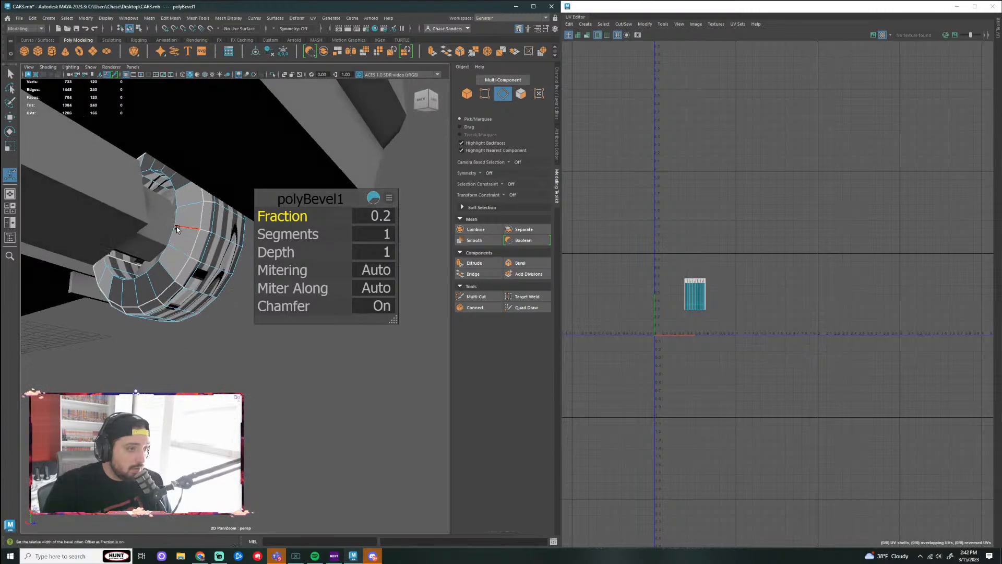
alt+drag(177, 228, 203, 310)
middle_drag(182, 217, 236, 309)
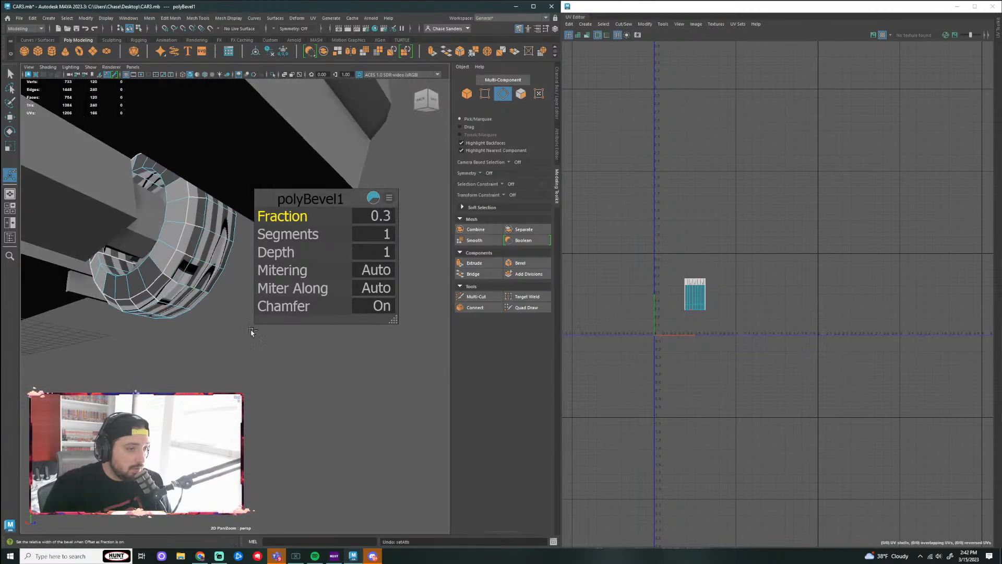
Step: Undo the bevel on the front tyre and leave isolation so the whole car shows in object mode
key(ctrl+z)
alt+drag(272, 357, 231, 313)
alt+right_drag(230, 313, 336, 267)
alt+drag(336, 267, 294, 328)
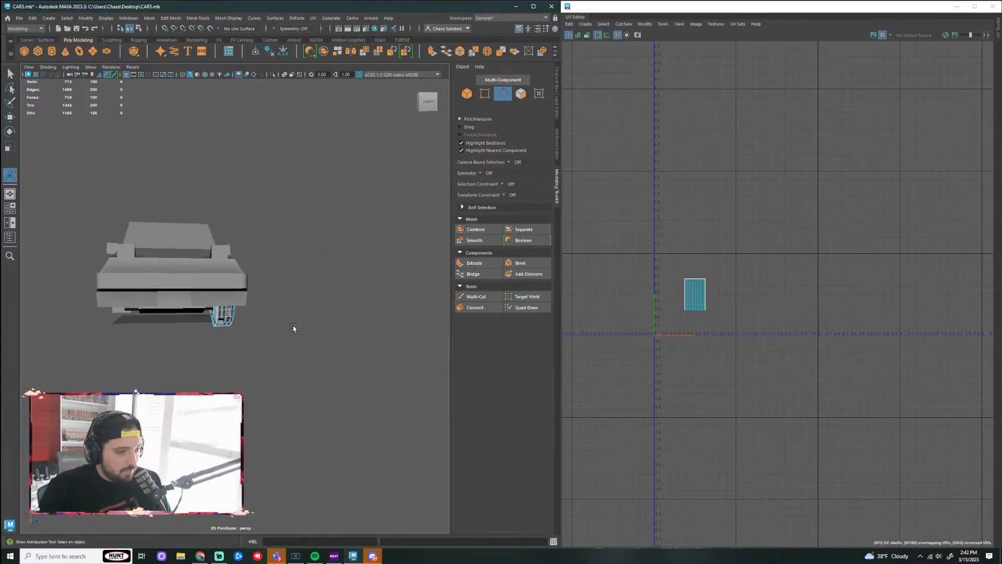
key(f)
key(ctrl+1)
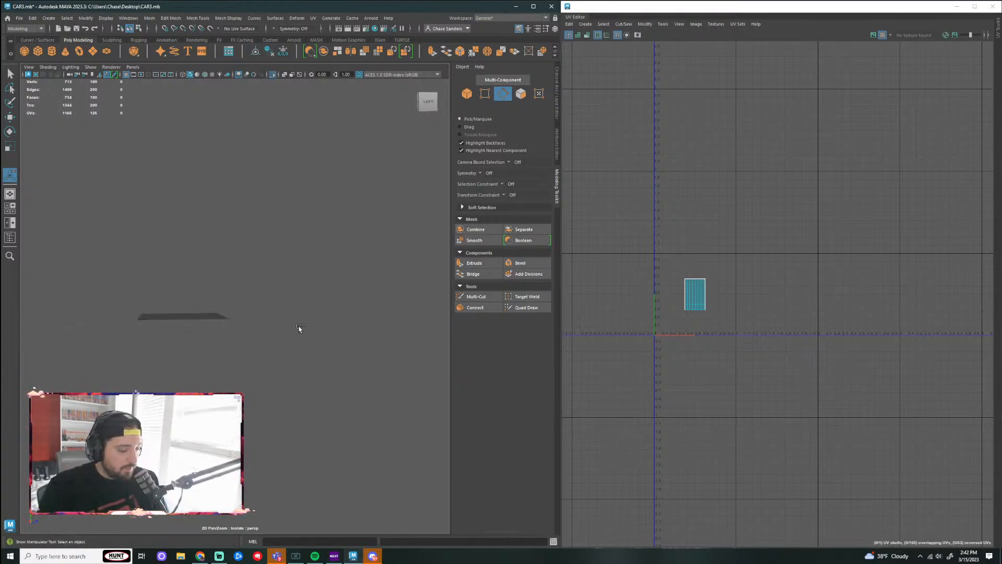
key(ctrl+1)
key(q)
key(F8)
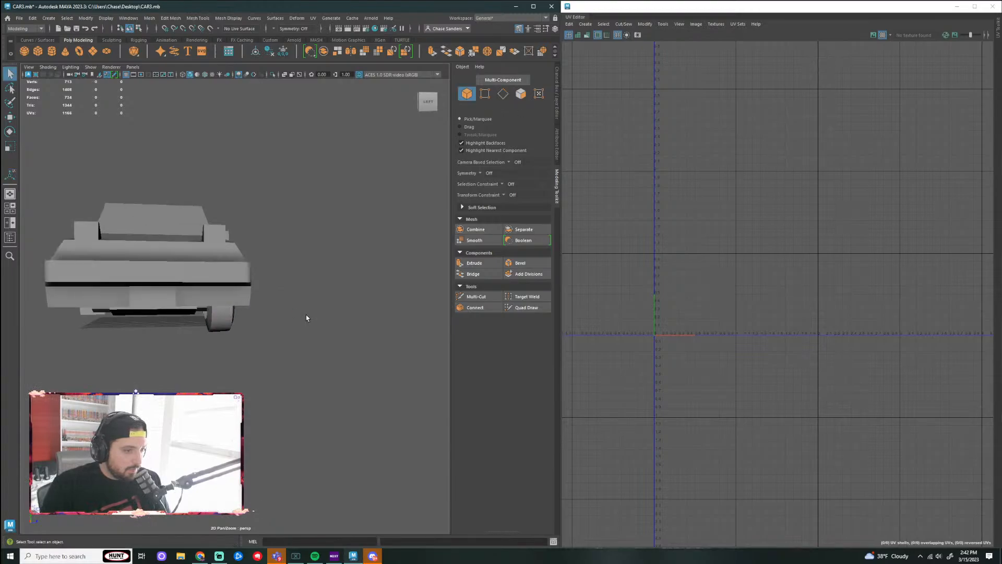
Step: Select the front tyre as an object and isolate it from the rest of the car
alt+drag(307, 318, 152, 331)
click(152, 331)
key(f)
key(ctrl+1)
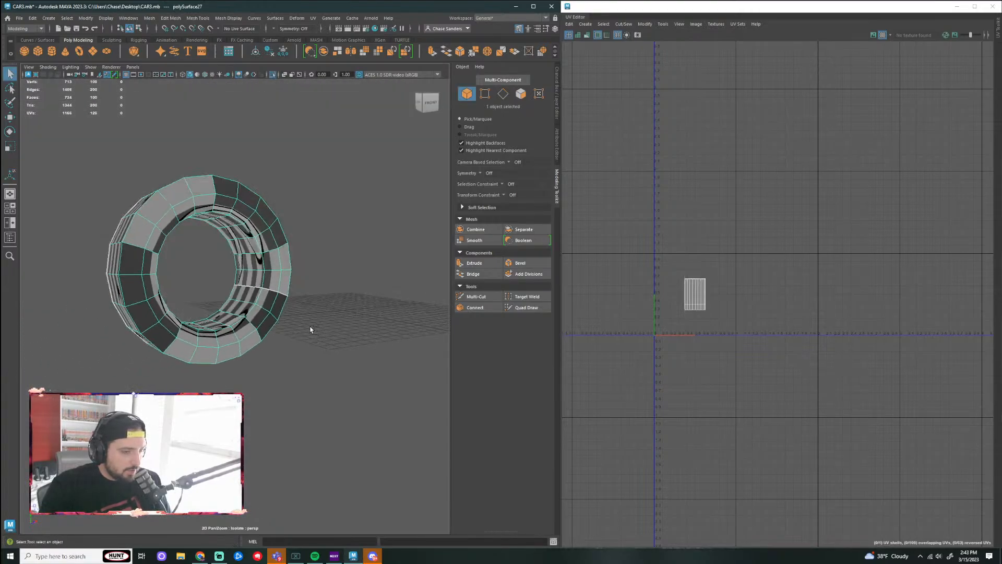
alt+drag(310, 329, 309, 293)
scroll(284, 271, up, 5)
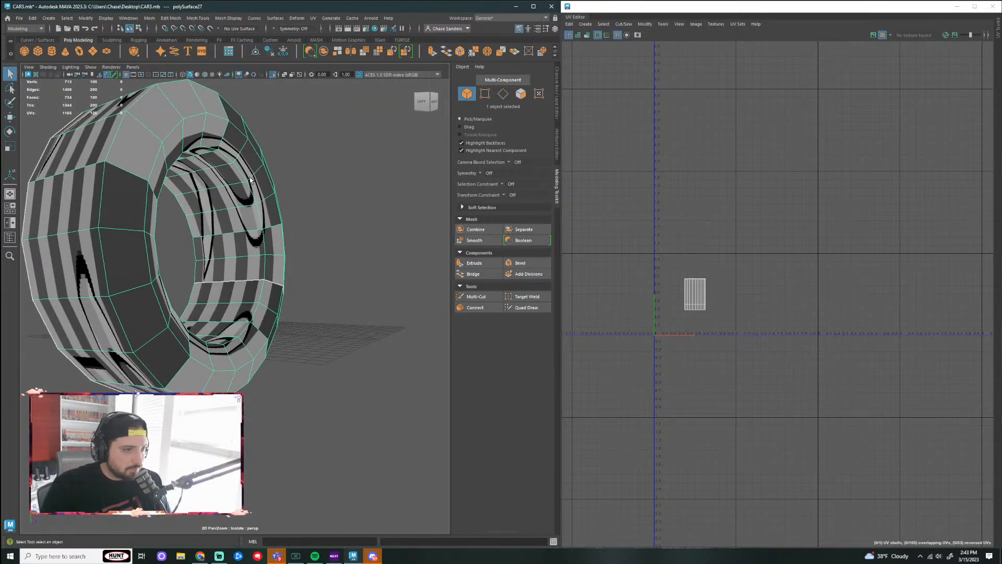
Step: Try cutting the tyre's UVs along the edge loops where both sidewalls meet the inner rim surface
right_drag(250, 181, 253, 155)
alt+drag(244, 173, 324, 175)
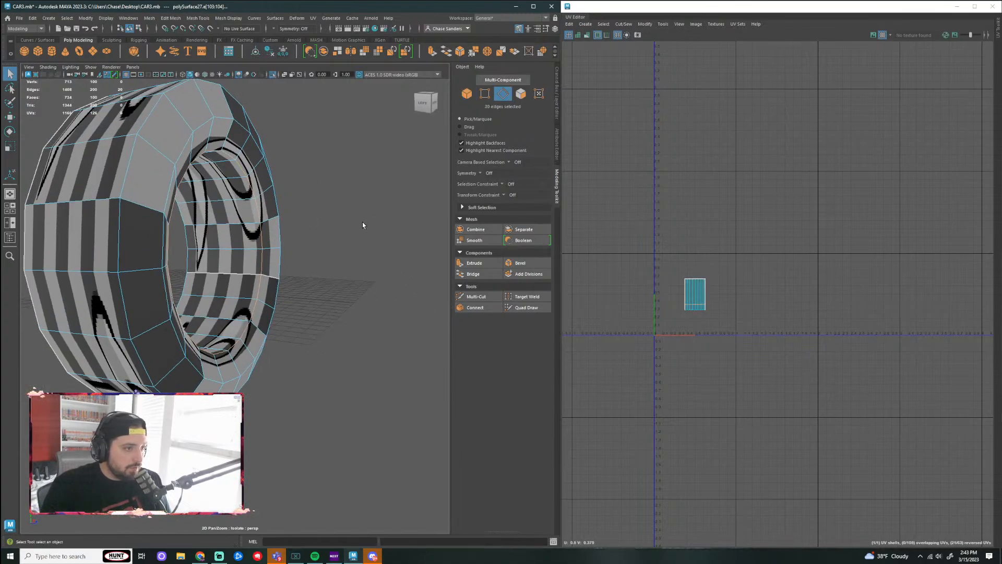
alt+drag(363, 225, 248, 266)
shift+double_click(221, 243)
click(629, 23)
click(642, 66)
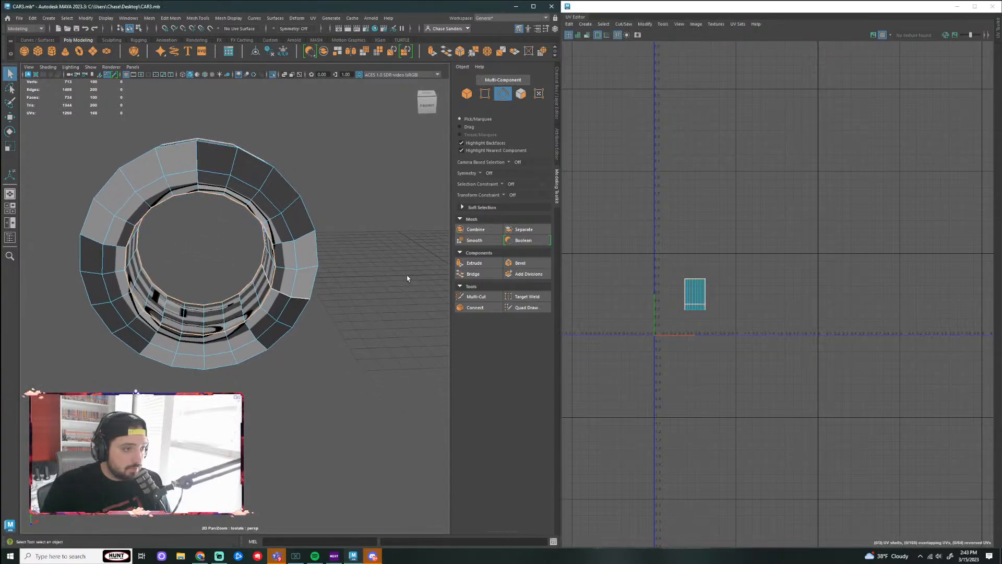
Step: Sew all of the tyre's UV edges together to clear its existing seams
alt+drag(407, 278, 334, 262)
right_drag(291, 245, 301, 230)
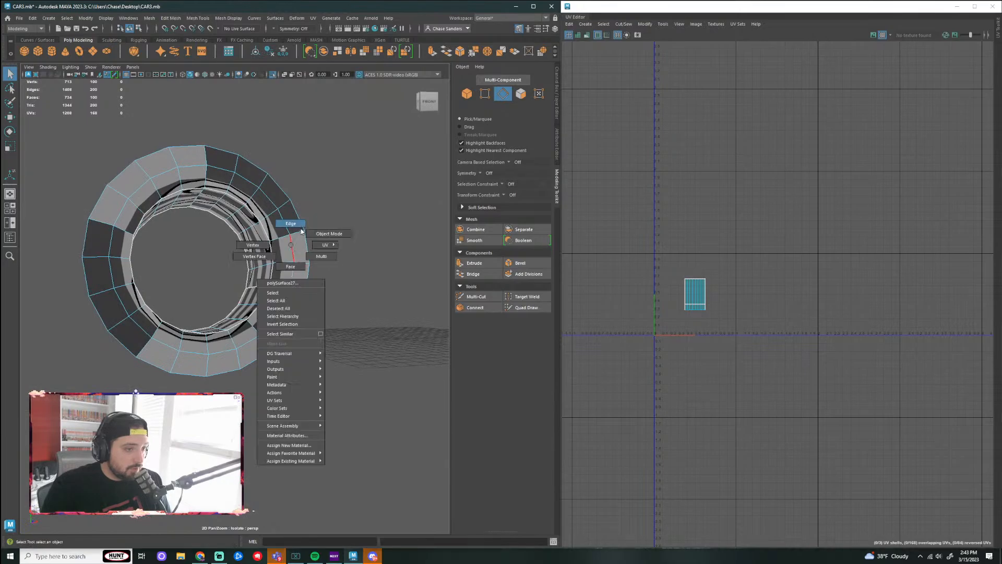
drag(335, 122, 73, 413)
click(623, 24)
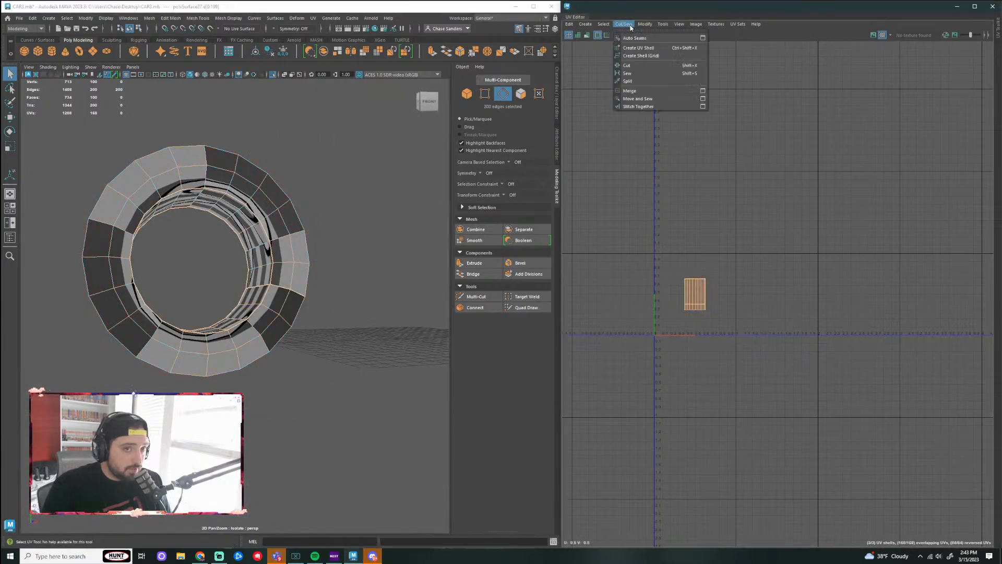
click(642, 69)
click(366, 355)
Step: Cut the tyre's UVs along the full edge loop where one sidewall meets the inner rim surface
alt+drag(365, 355, 405, 381)
right_drag(262, 248, 258, 230)
alt+drag(295, 223, 360, 243)
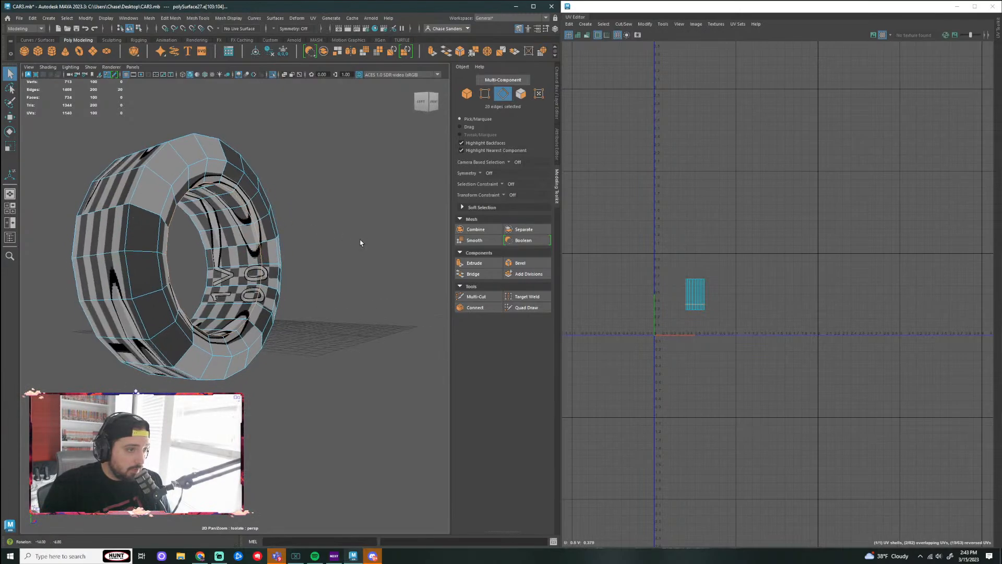
click(623, 24)
click(642, 65)
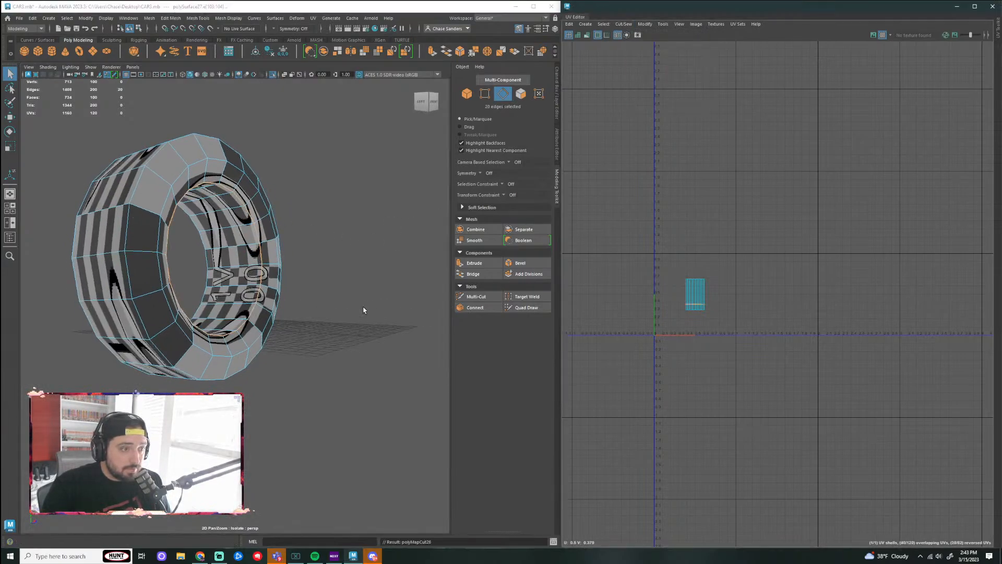
Step: Cut the UVs along the matching inner rim edge loop on the opposite side and check the separated outer shell
alt+drag(365, 309, 305, 233)
double_click(306, 232)
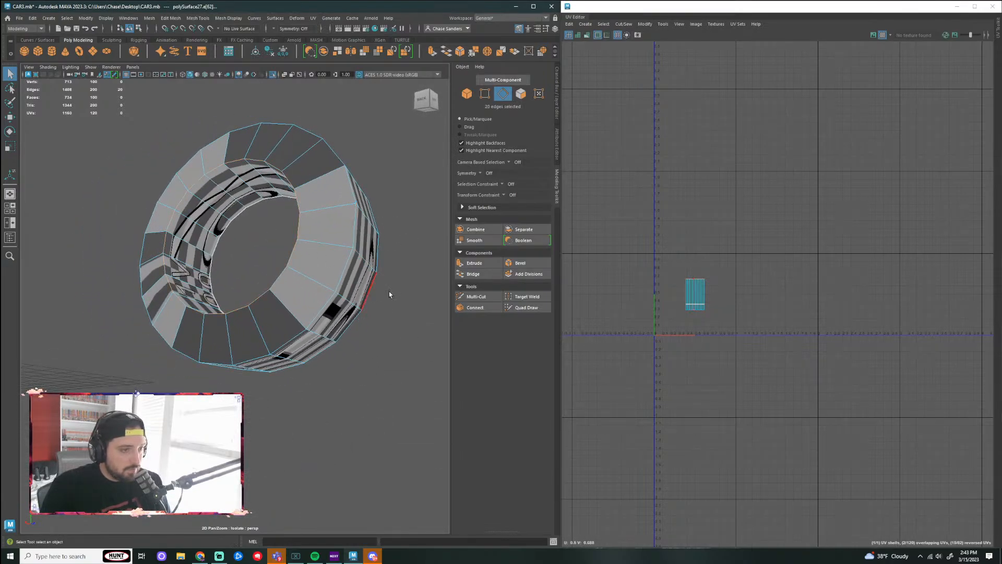
click(377, 395)
scroll(376, 366, down, 3)
alt+drag(374, 331, 180, 248)
right_click(181, 247)
right_drag(181, 248, 212, 264)
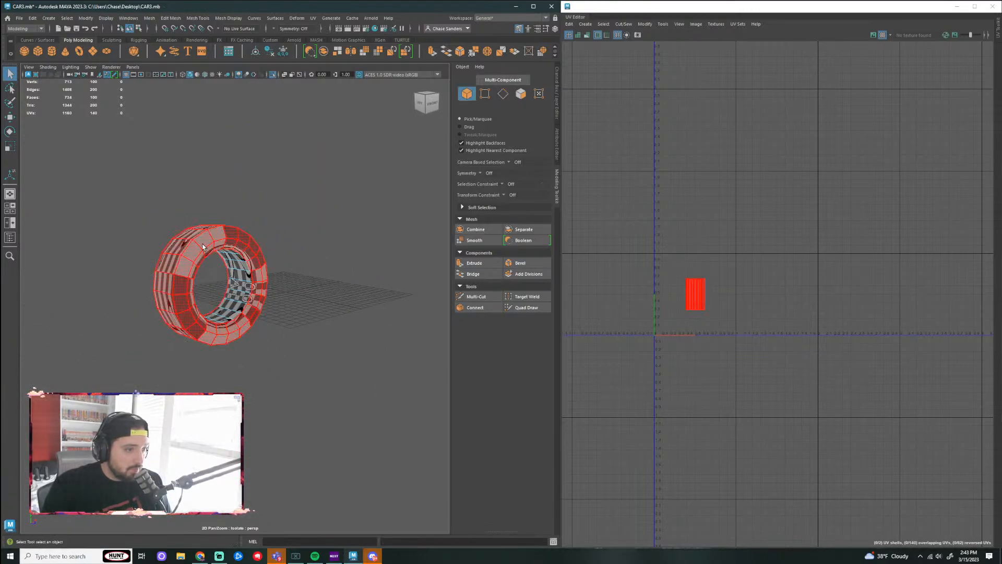
click(184, 243)
click(323, 282)
Step: Cut a UV seam along four connected edges across the tyre's tread and sidewalls, from one inner rim loop to the other
alt+drag(323, 282, 343, 301)
click(201, 301)
right_drag(202, 301, 201, 278)
scroll(195, 308, up, 5)
alt+drag(260, 268, 277, 314)
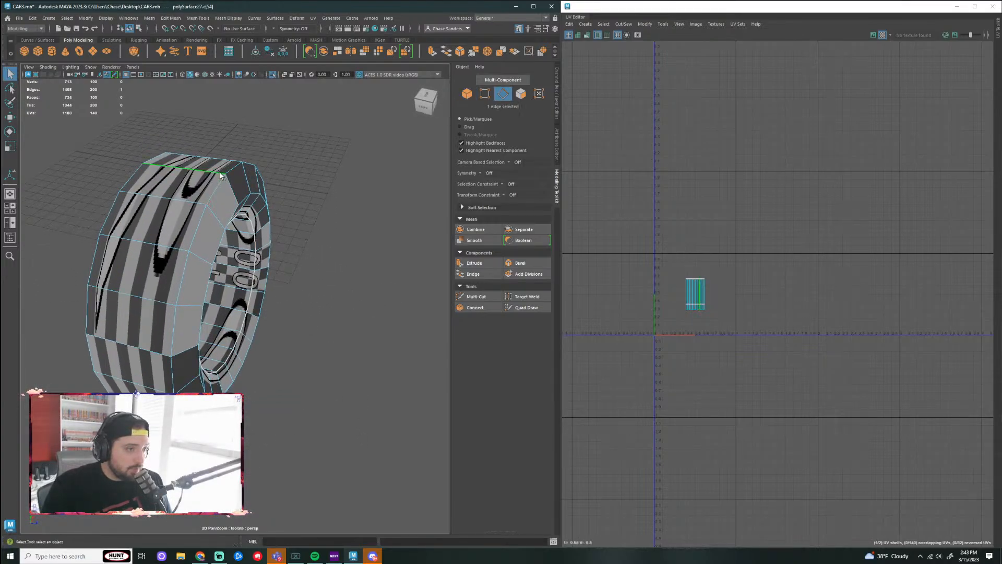
alt+drag(220, 175, 334, 163)
shift+click(270, 197)
shift+click(213, 180)
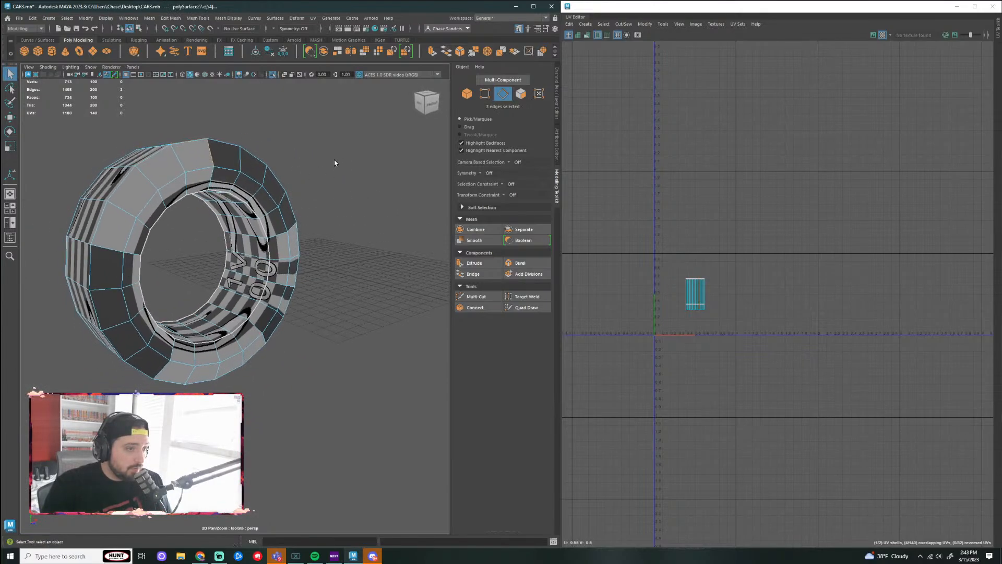
shift+click(280, 179)
alt+drag(280, 179, 432, 161)
alt+drag(299, 168, 355, 172)
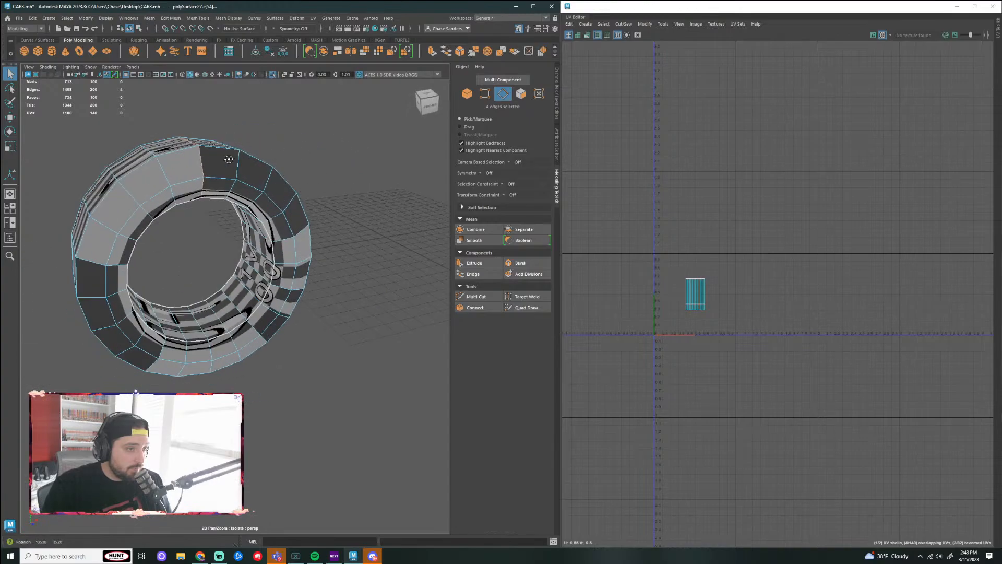
click(624, 23)
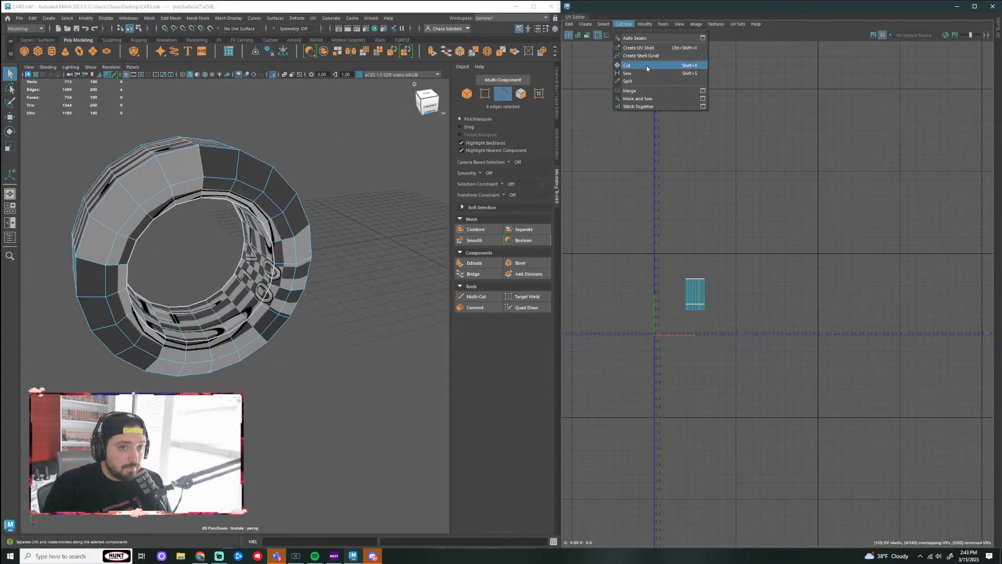
click(646, 64)
Step: Unfold the UV shell covering the tyre's tread and sidewalls
alt+drag(374, 233, 233, 202)
right_drag(234, 202, 326, 187)
click(645, 24)
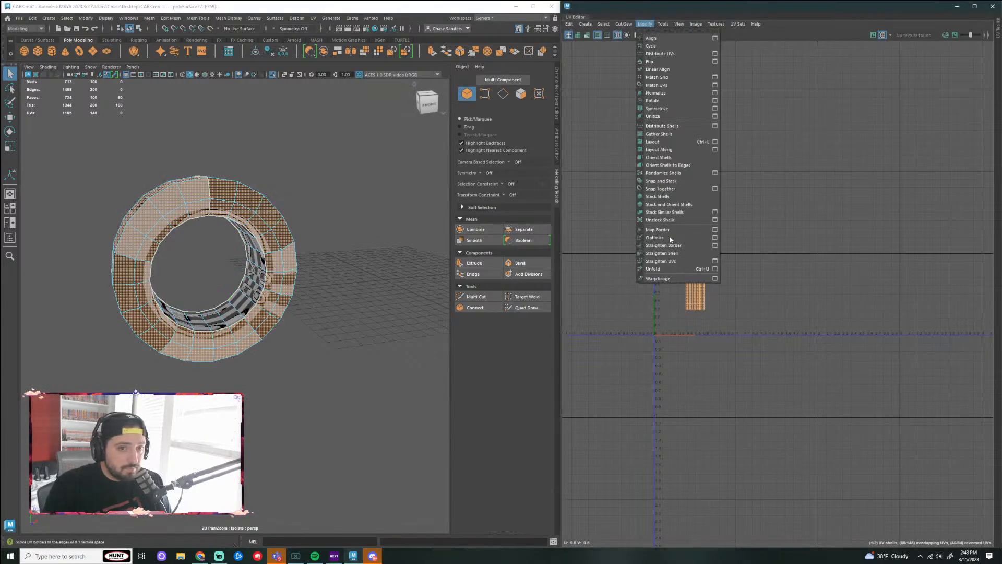
click(670, 236)
key(F8)
alt+drag(361, 258, 330, 238)
scroll(744, 326, up, 5)
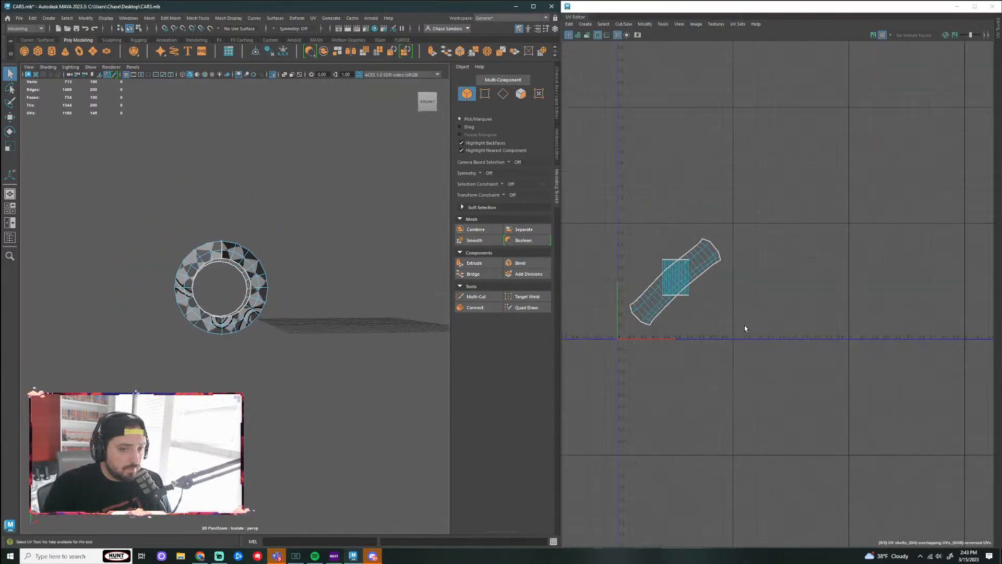
Step: Move the unfolded outer tyre shell clear of the inner rim's UVs and inspect the checker pattern on the tyre
click(674, 241)
key(w)
drag(641, 271, 783, 253)
click(305, 329)
scroll(307, 328, up, 5)
alt+drag(307, 329, 380, 319)
alt+right_drag(380, 319, 351, 308)
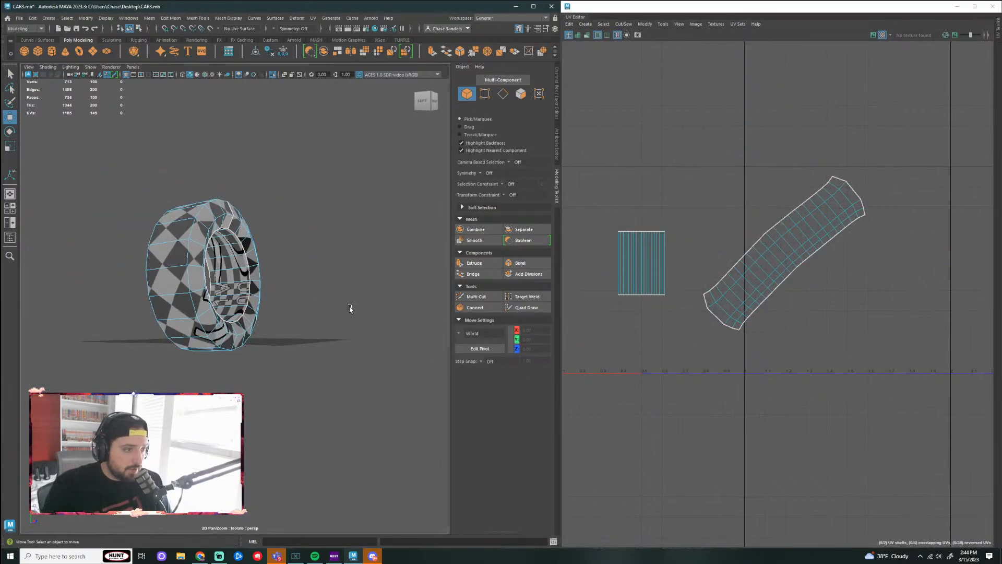
alt+drag(385, 290, 322, 295)
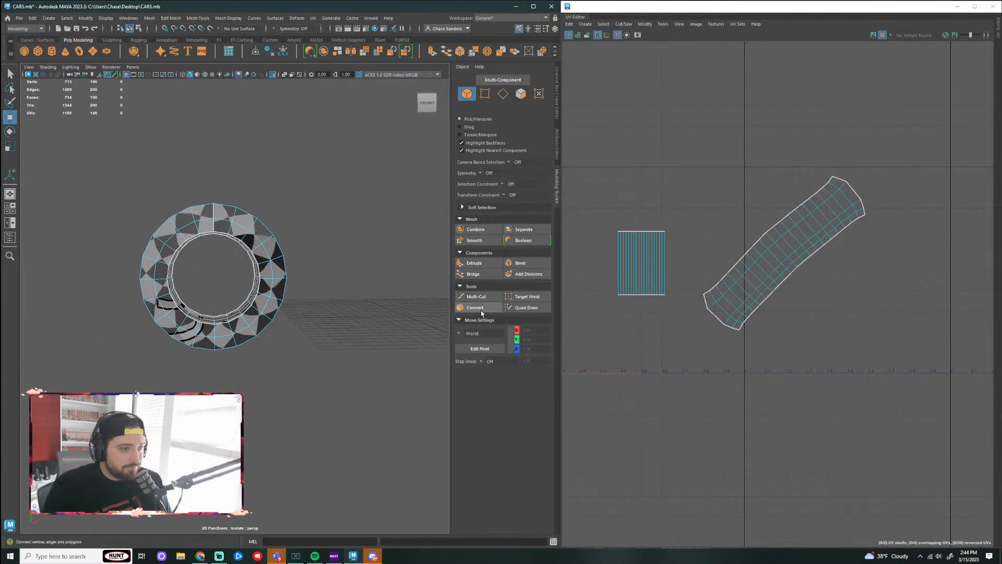
alt+middle_drag(845, 245, 833, 239)
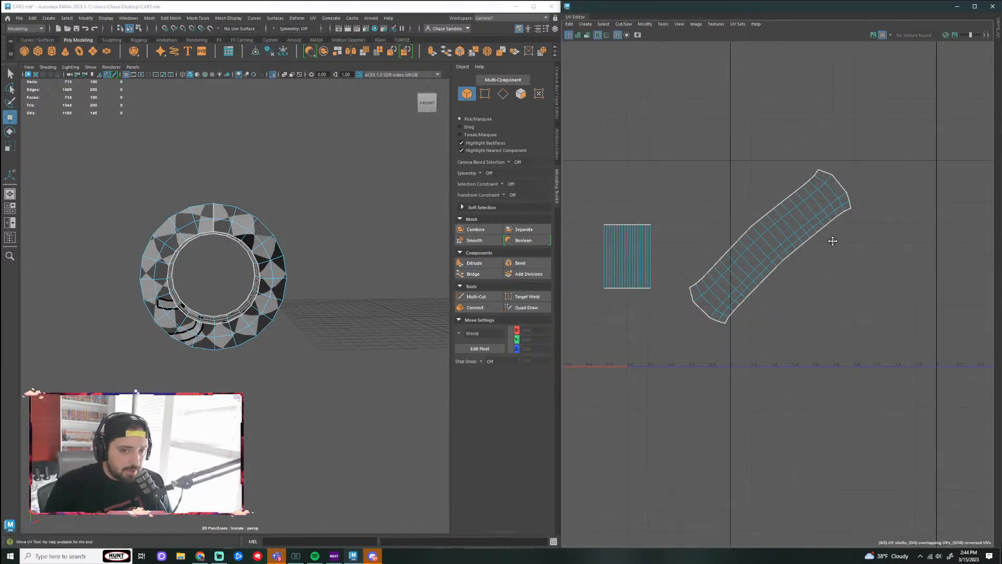
Step: Rotate the diagonal outer tyre shell until it lies horizontally in the UV layout
scroll(824, 238, down, 1)
click(801, 224)
key(e)
click(306, 306)
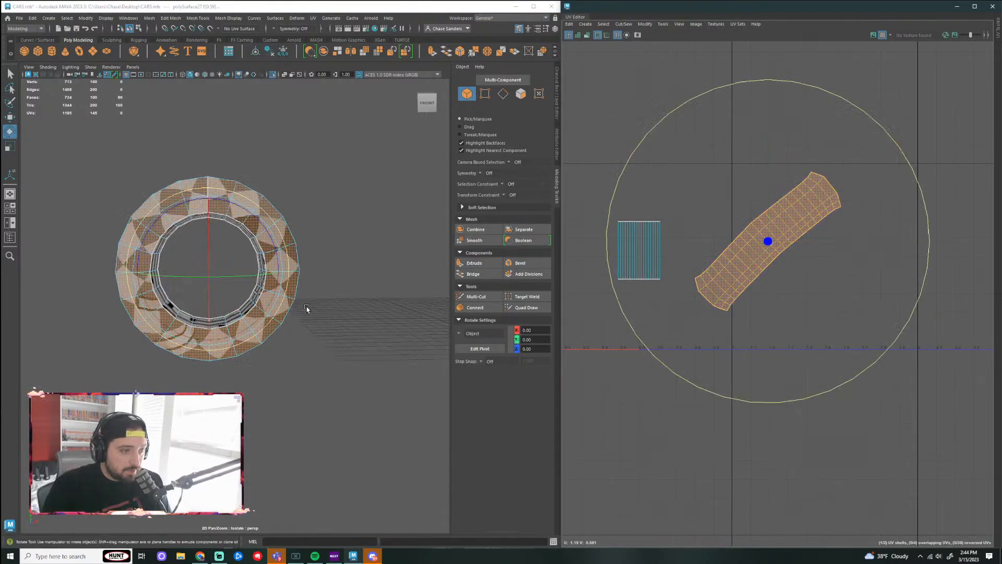
scroll(364, 263, up, 3)
alt+drag(399, 253, 387, 233)
click(776, 241)
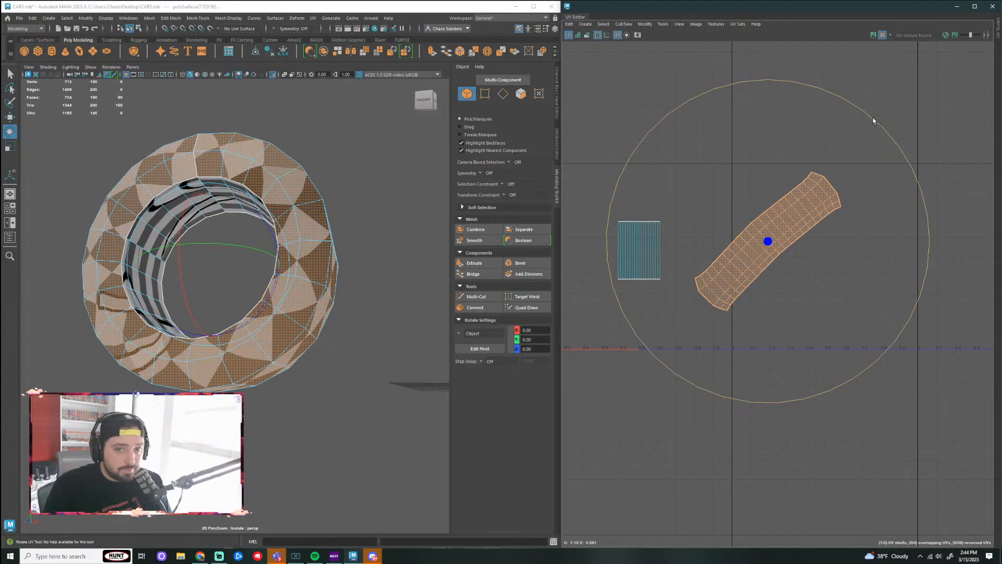
drag(875, 120, 943, 216)
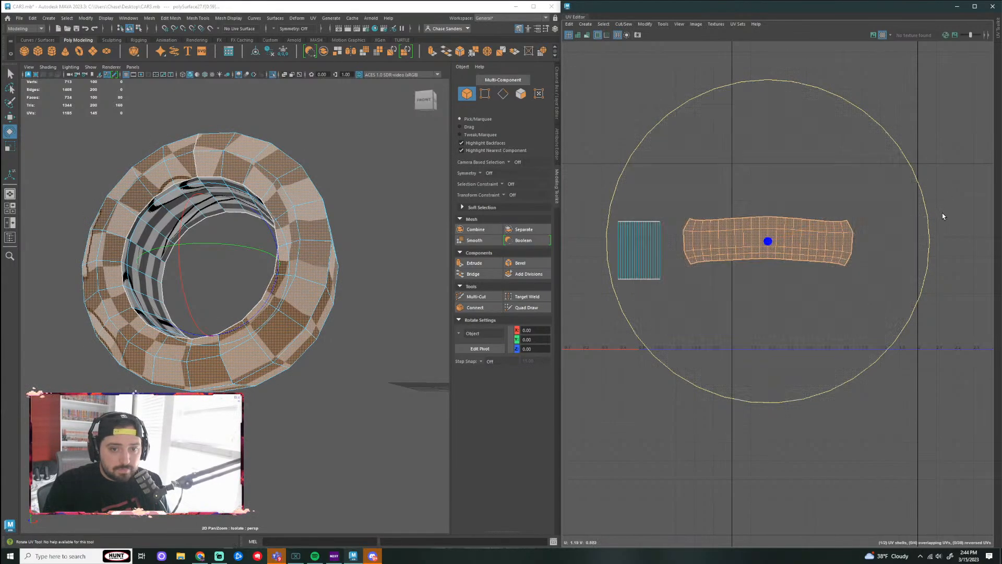
Step: Apply Straighten UVs to the outer tyre shell to align its rows and columns
click(645, 24)
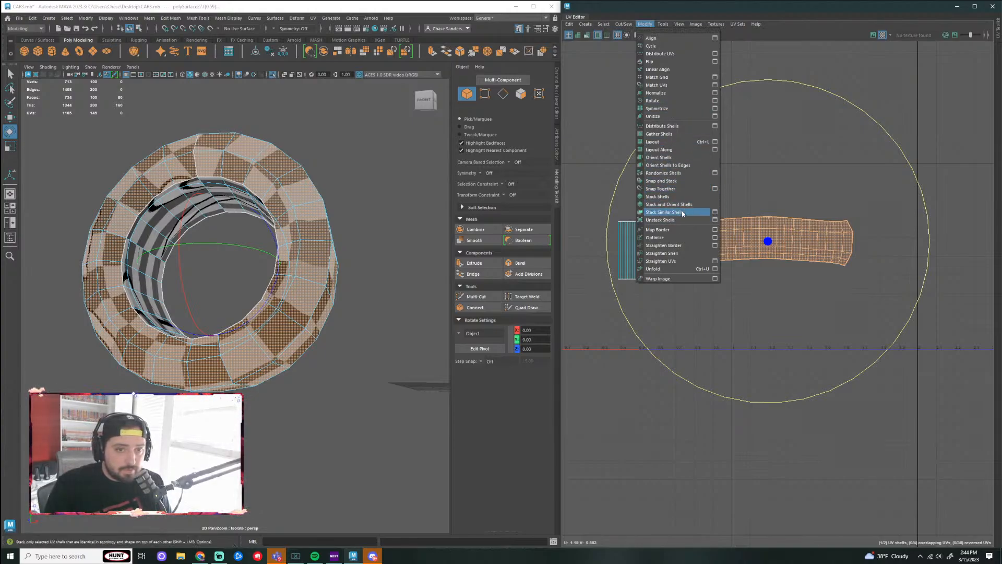
click(663, 261)
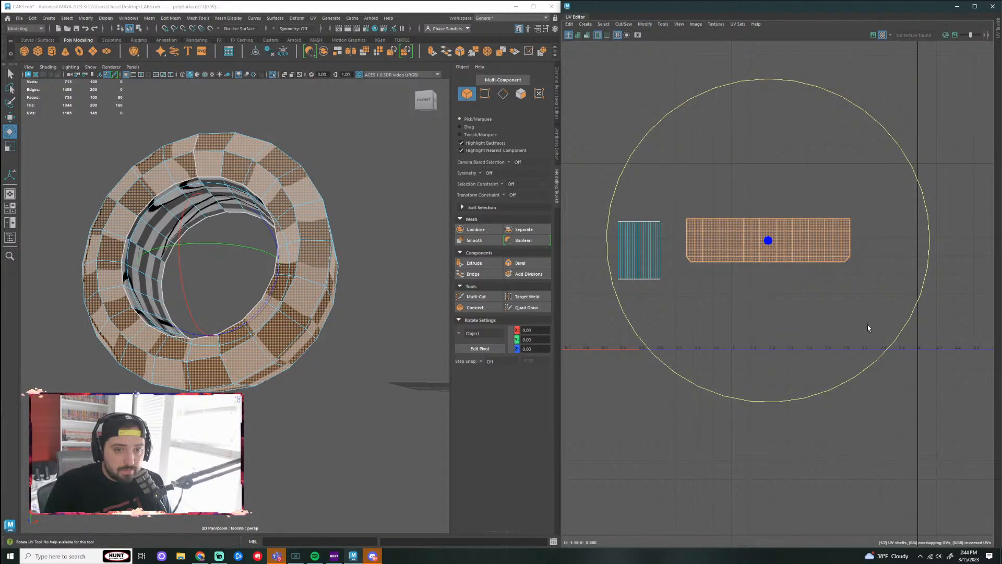
click(665, 277)
Step: Move the cut-in lower-left corner UV of the straightened shell sideways into line with the shell's left border
scroll(687, 264, up, 5)
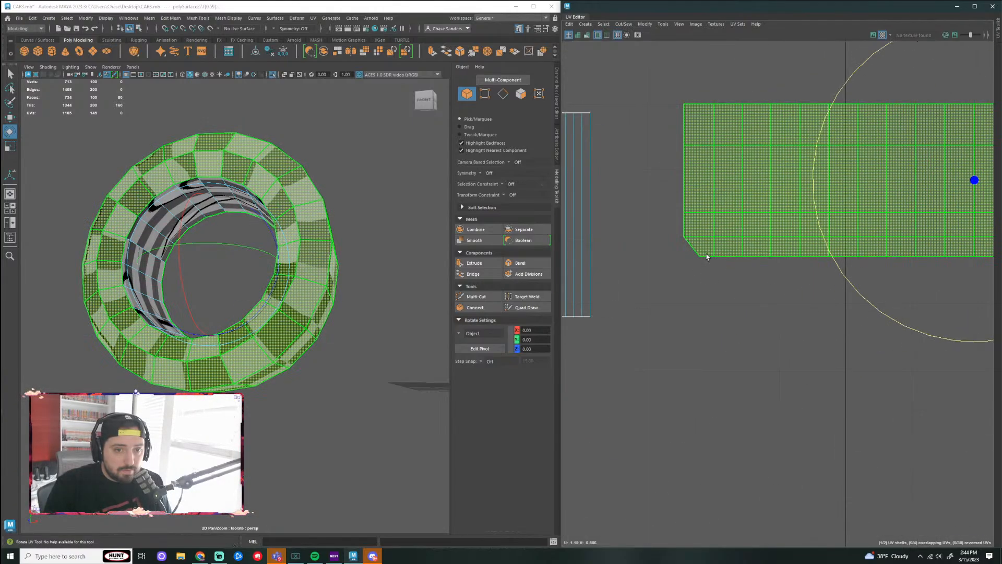
right_drag(707, 255, 678, 244)
right_drag(735, 256, 736, 255)
drag(692, 249, 708, 272)
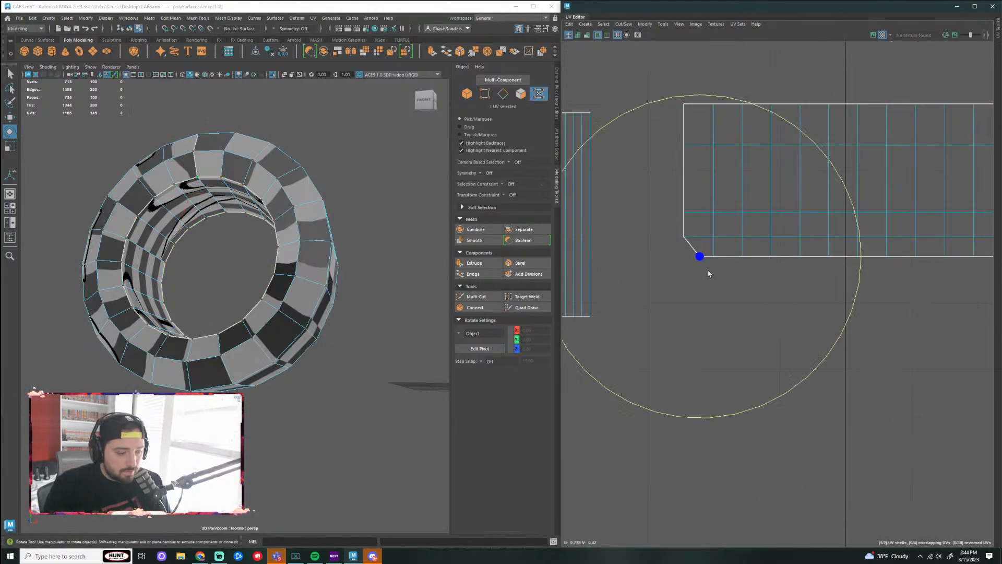
key(w)
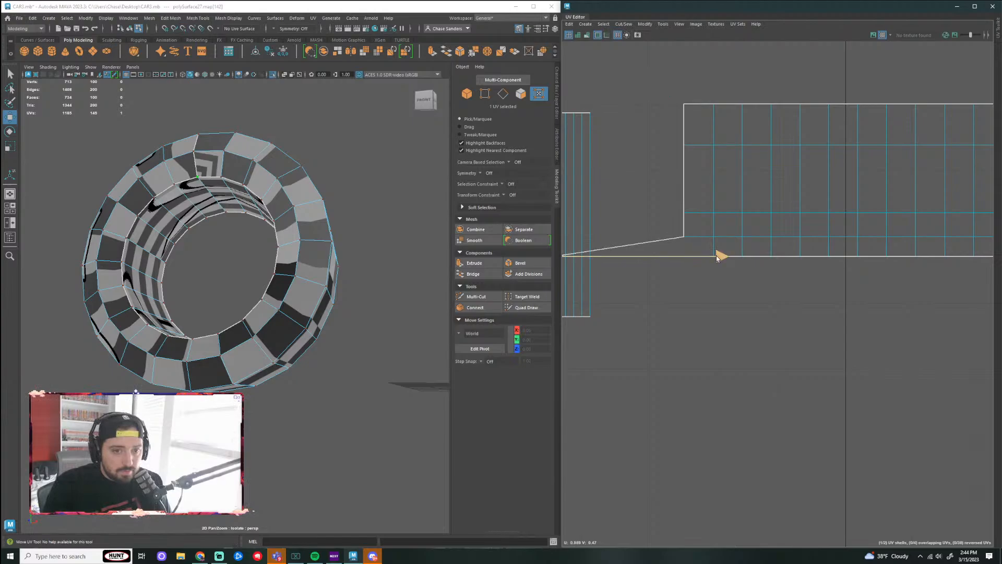
drag(717, 256, 845, 264)
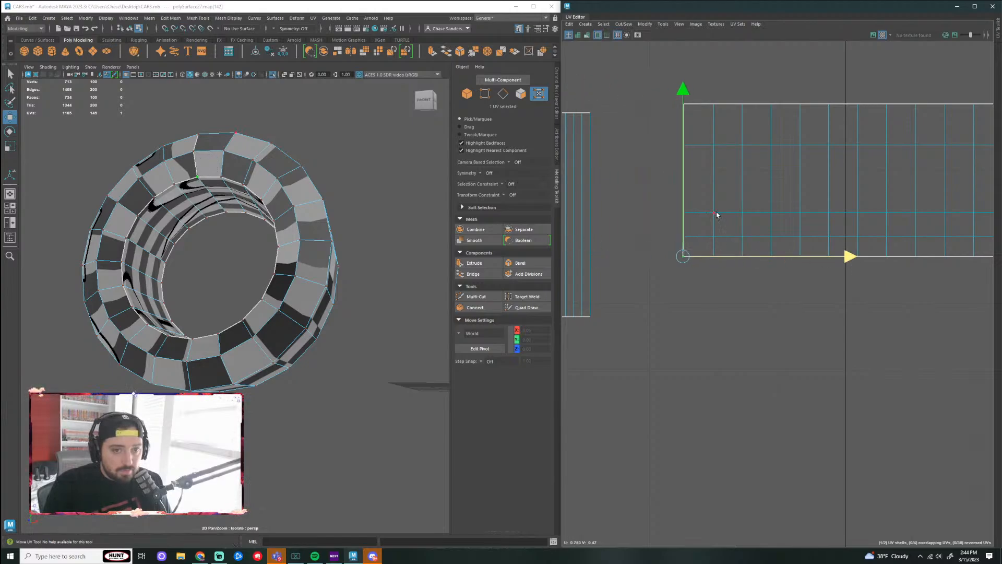
Step: Select the five UVs along each end of the straightened shell and align them into square vertical borders
right_drag(714, 211, 680, 204)
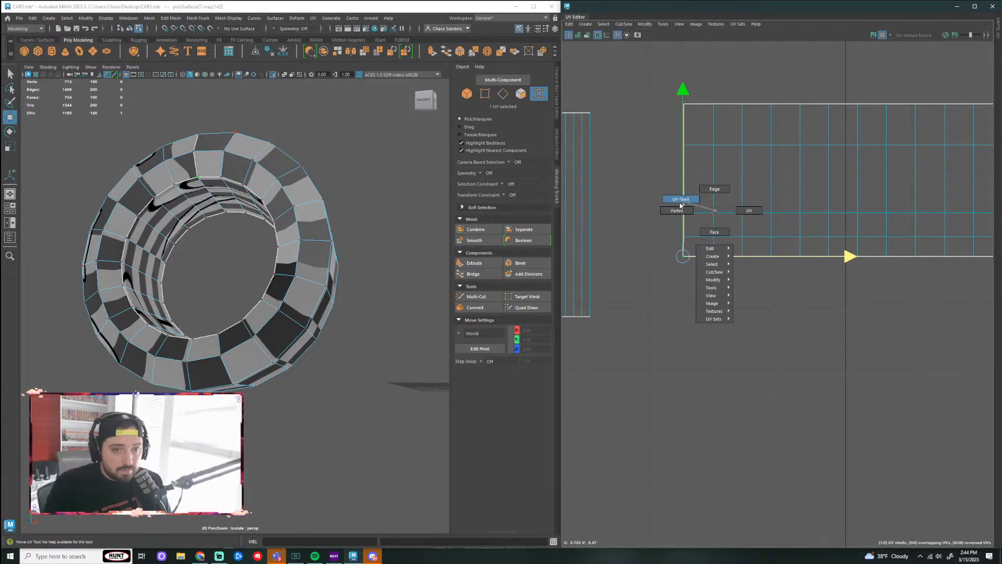
right_drag(745, 210, 747, 211)
drag(637, 70, 709, 312)
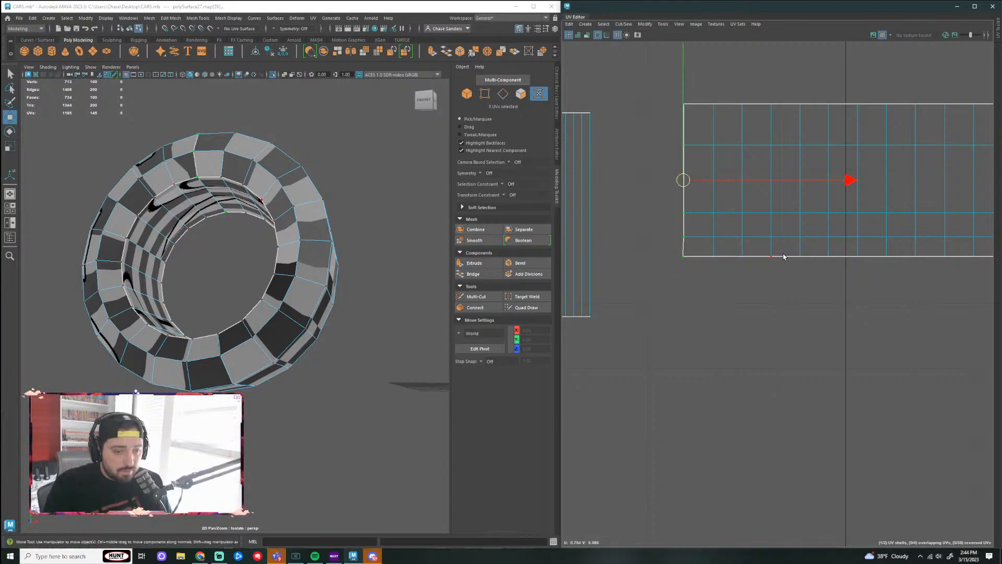
key(r)
scroll(732, 287, down, 3)
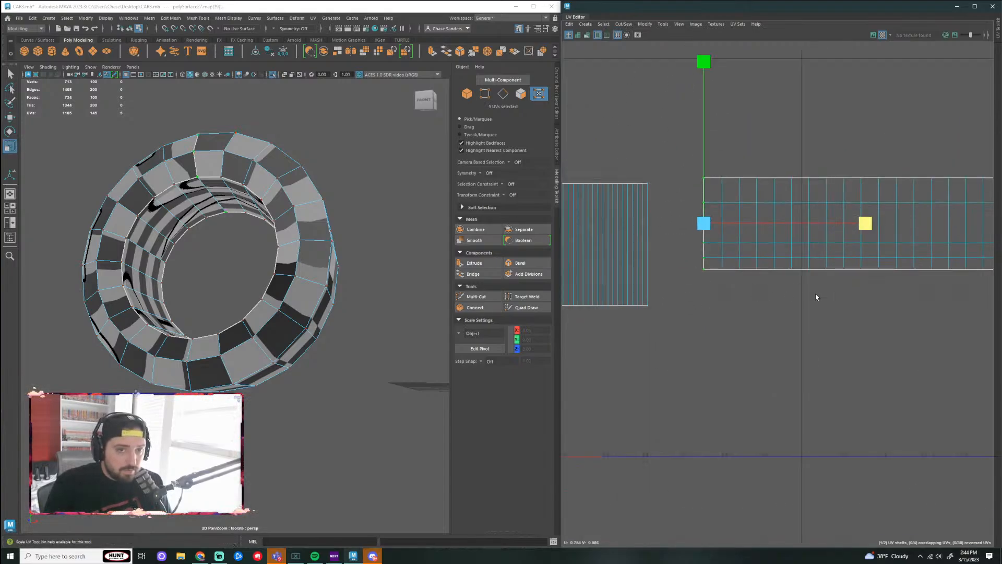
alt+middle_drag(955, 283, 583, 287)
drag(667, 300, 667, 300)
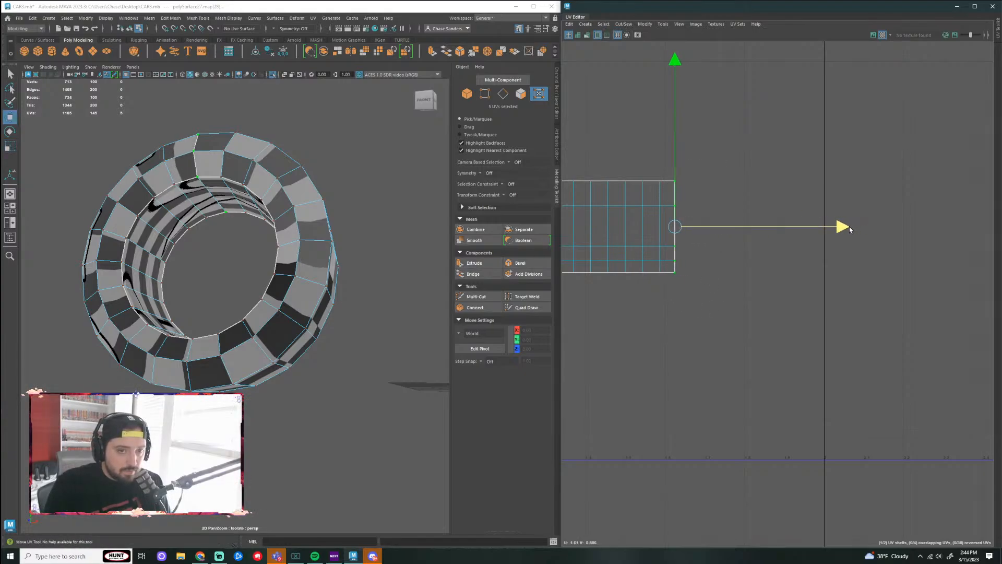
Step: Shift the five UVs on the straightened outer shell's right border sideways to even out the last column's width
mouse_move(849, 226)
mouse_down()
mouse_move(871, 228)
mouse_move(837, 233)
mouse_up()
drag(844, 229, 847, 229)
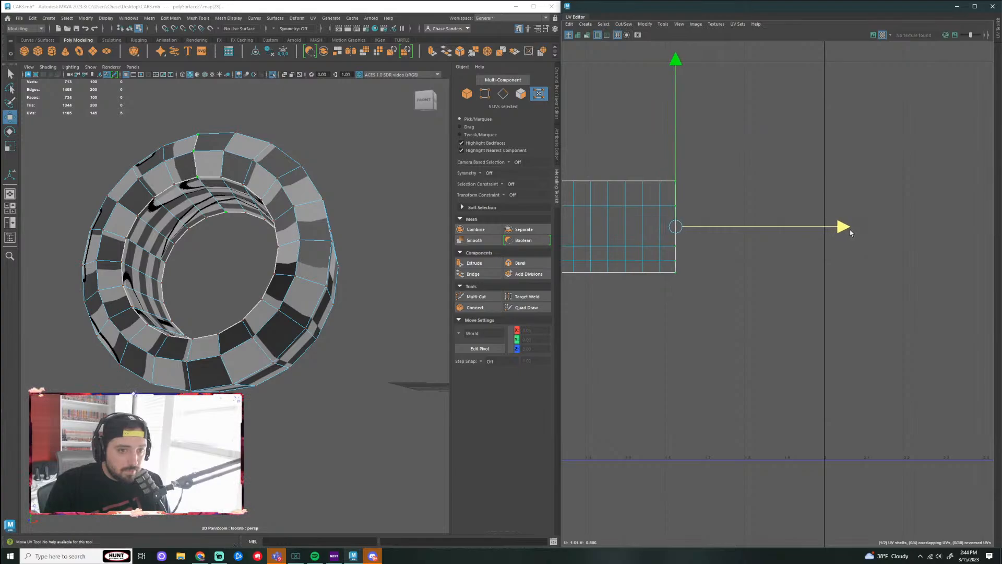
click(745, 305)
scroll(745, 305, down, 2)
alt+middle_drag(683, 322, 864, 314)
scroll(798, 313, down, 1)
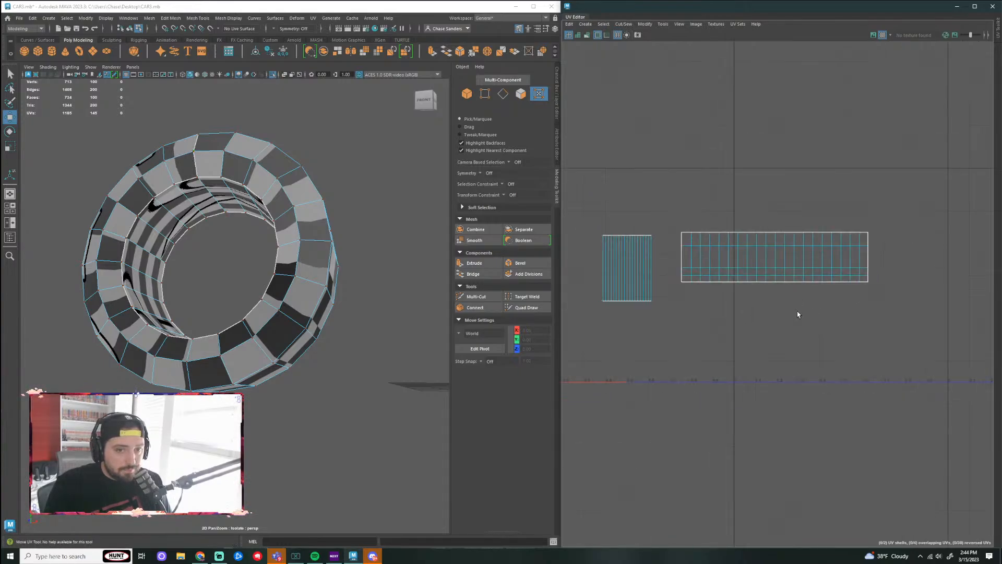
Step: Unfold the tyre's inner wall shell into a ring and move it above the straightened outer shell
alt+drag(424, 300, 450, 316)
scroll(667, 308, up, 2)
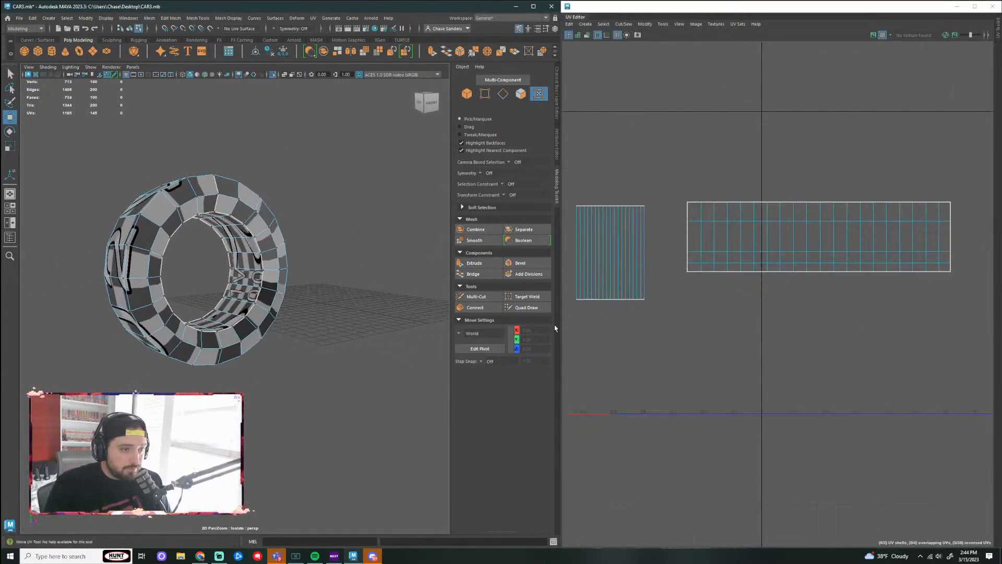
right_drag(277, 255, 276, 277)
click(239, 262)
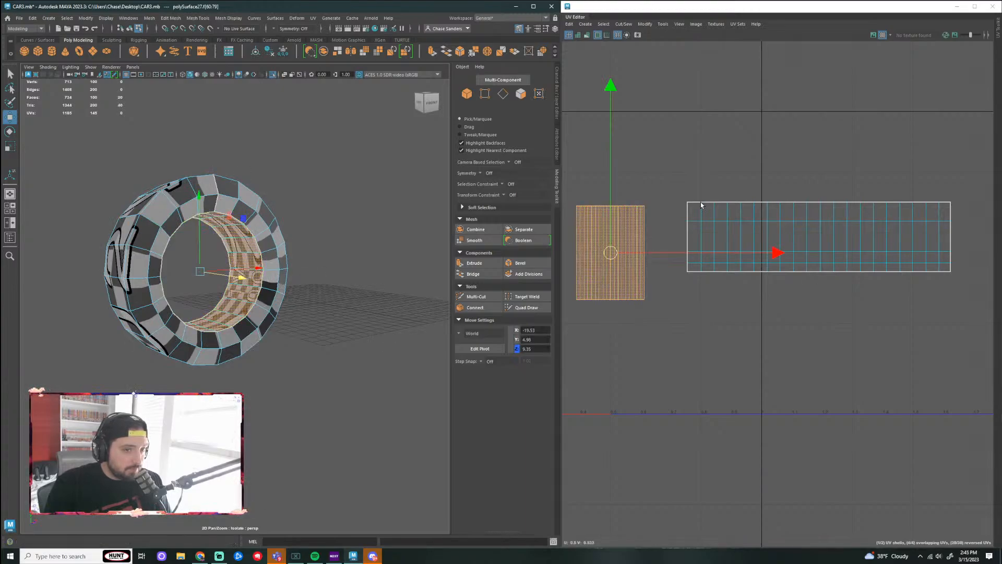
click(647, 25)
click(676, 271)
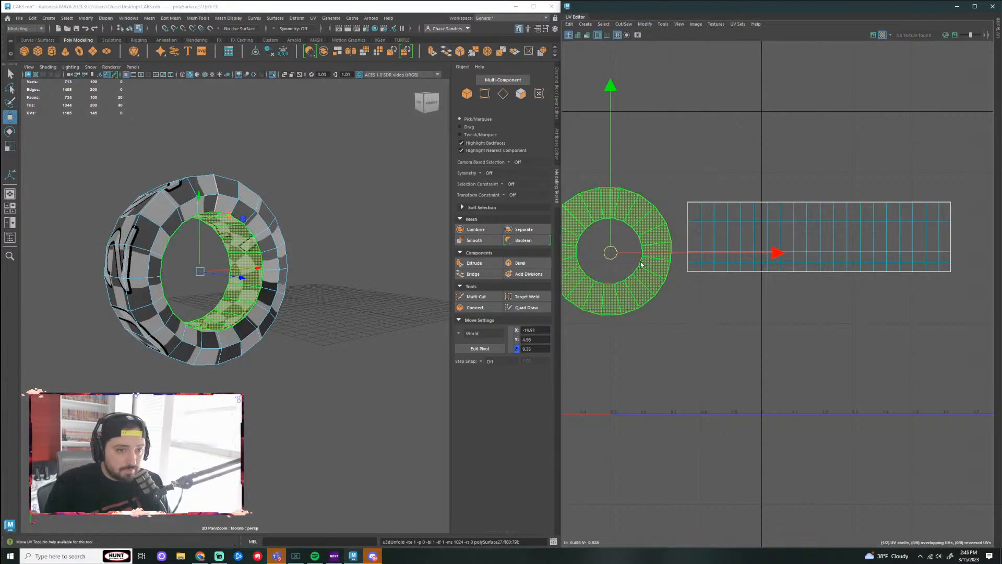
drag(613, 255, 746, 137)
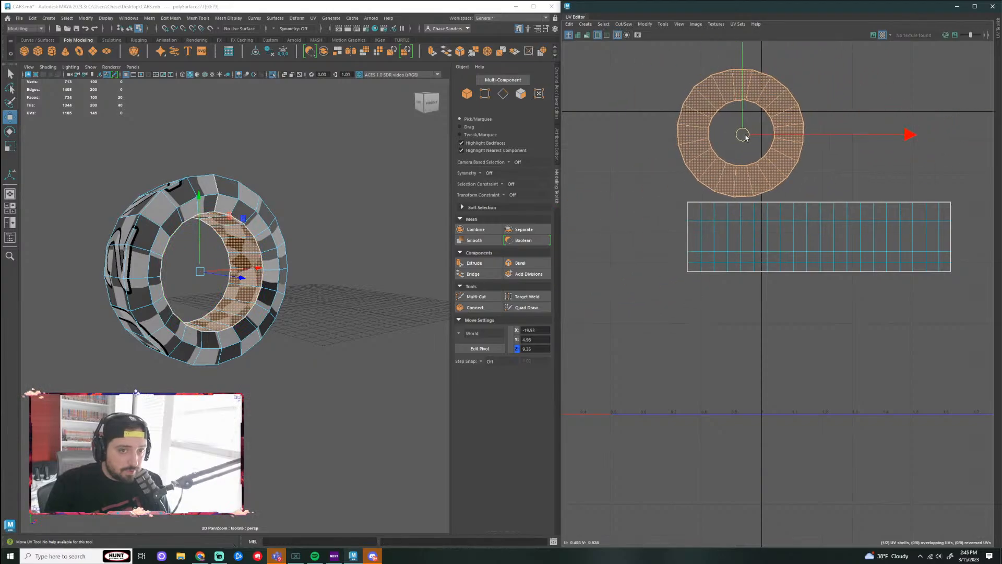
click(667, 328)
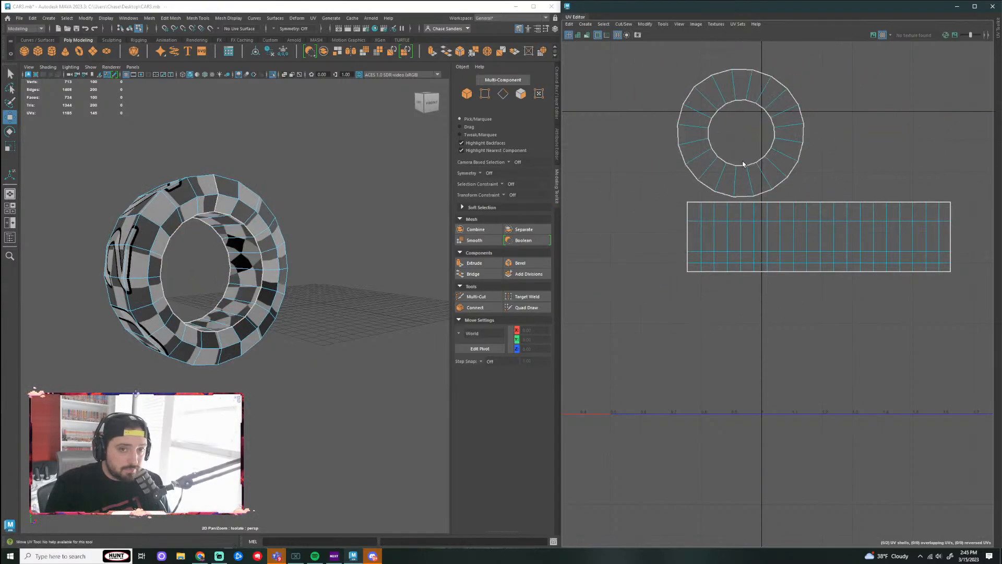
Step: Cut the ring shell along one crosswise edge on the tyre's inner wall
right_drag(744, 164, 744, 149)
click(738, 181)
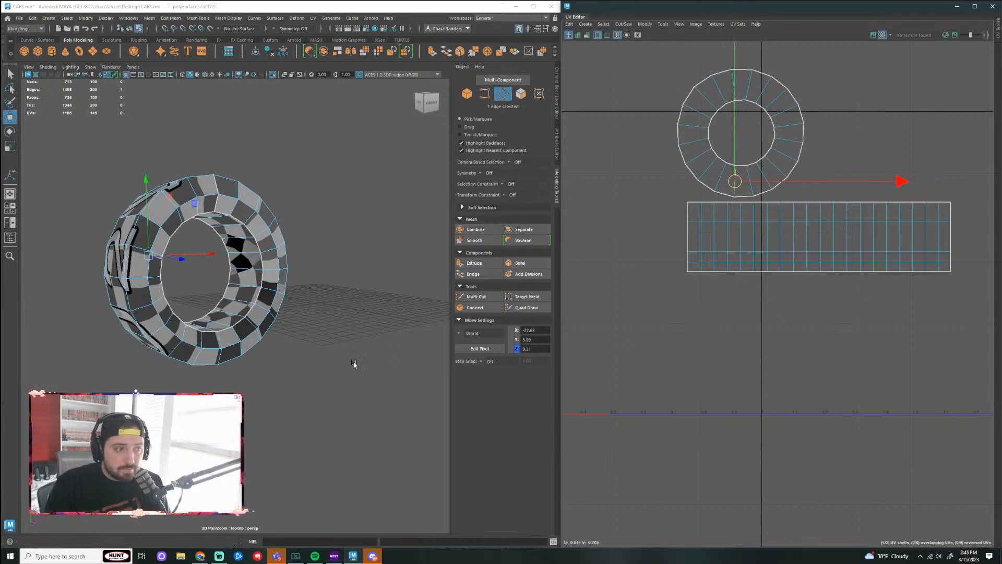
alt+drag(352, 241, 317, 201)
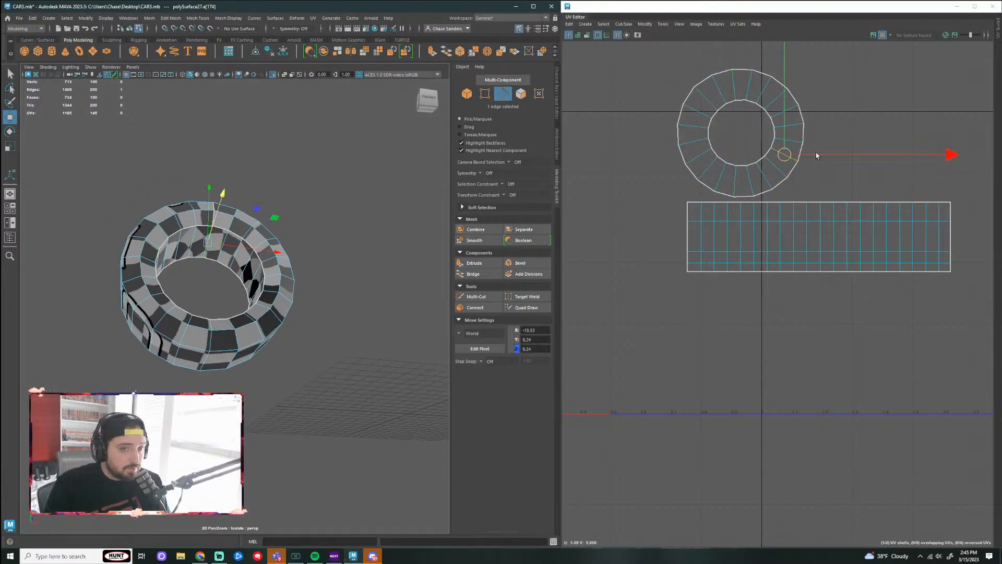
click(632, 26)
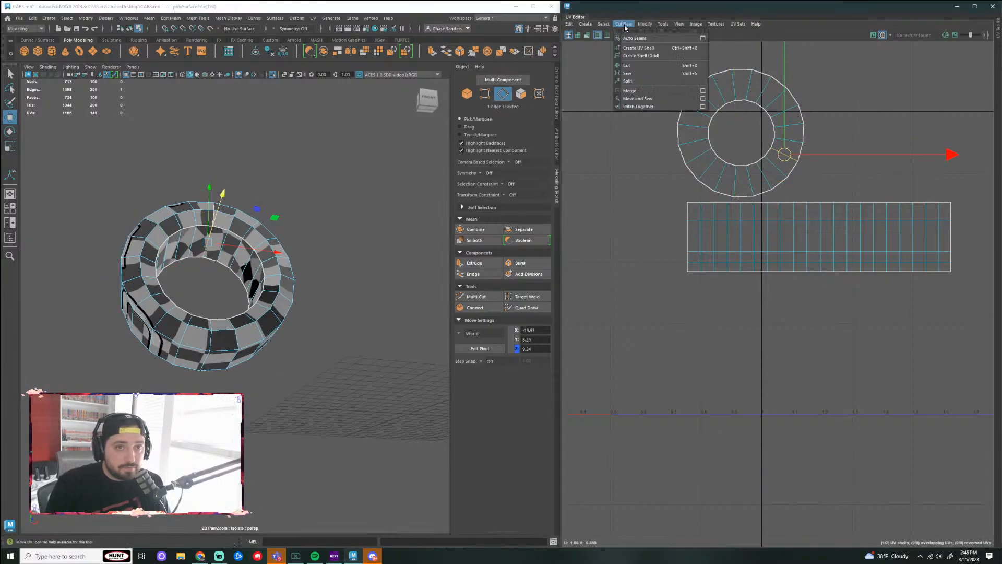
click(638, 66)
Step: Select the cut ring as a whole UV shell and unfold it into a long strip
right_drag(783, 165, 736, 152)
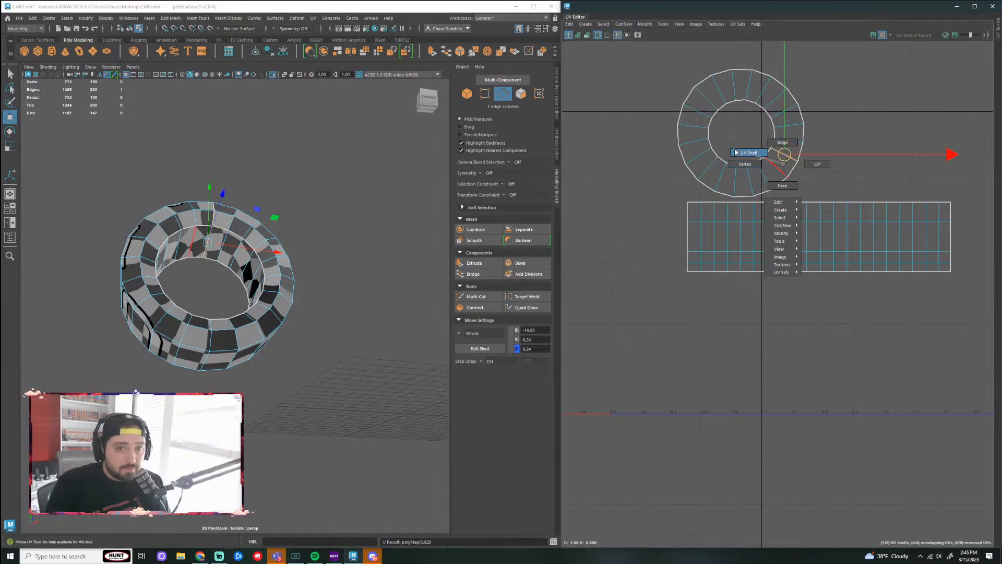
right_drag(798, 152, 794, 153)
right_click(699, 147)
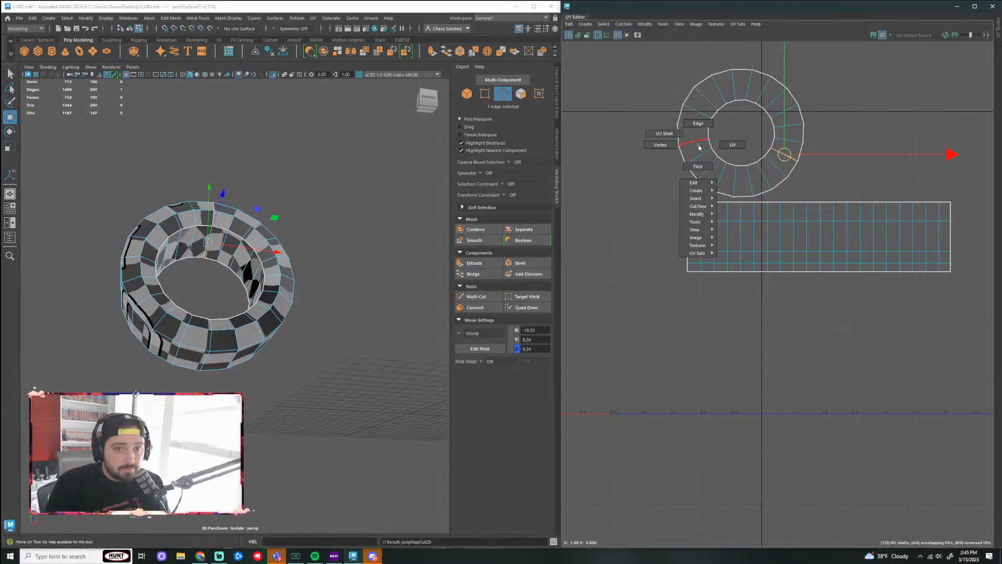
click(667, 135)
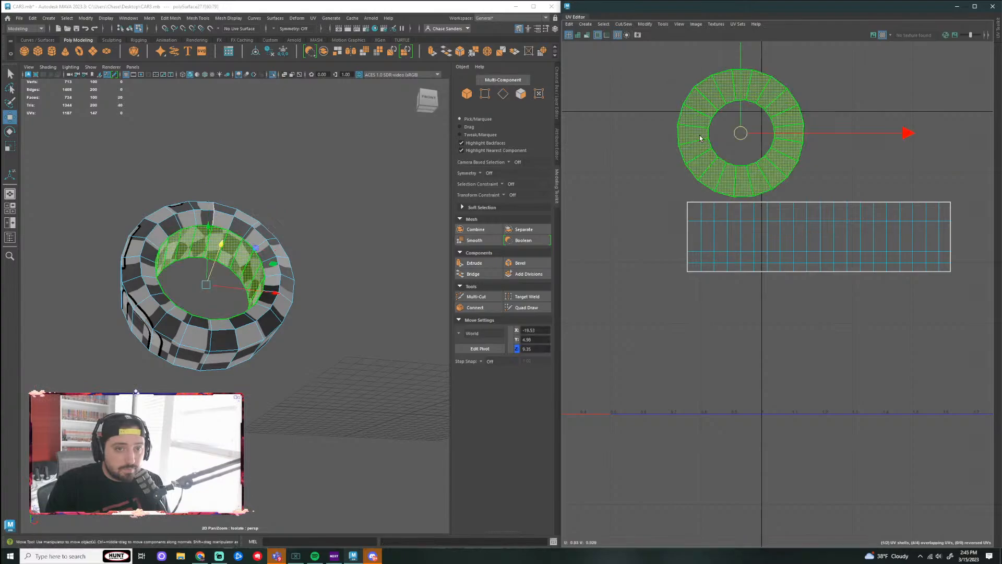
click(700, 135)
click(645, 24)
click(670, 268)
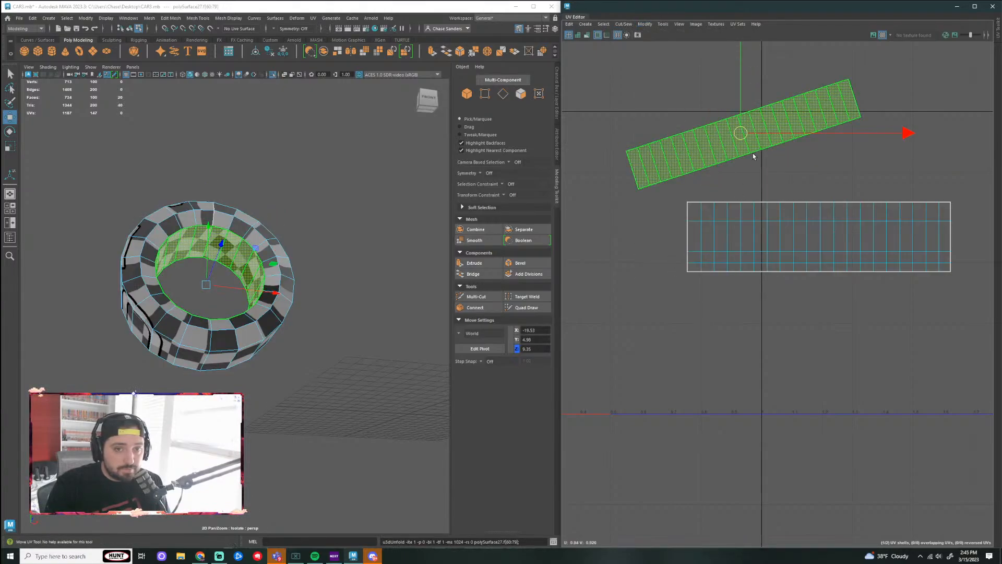
Step: Rotate the inner wall strip until it lies horizontally and apply Straighten UVs to it
key(e)
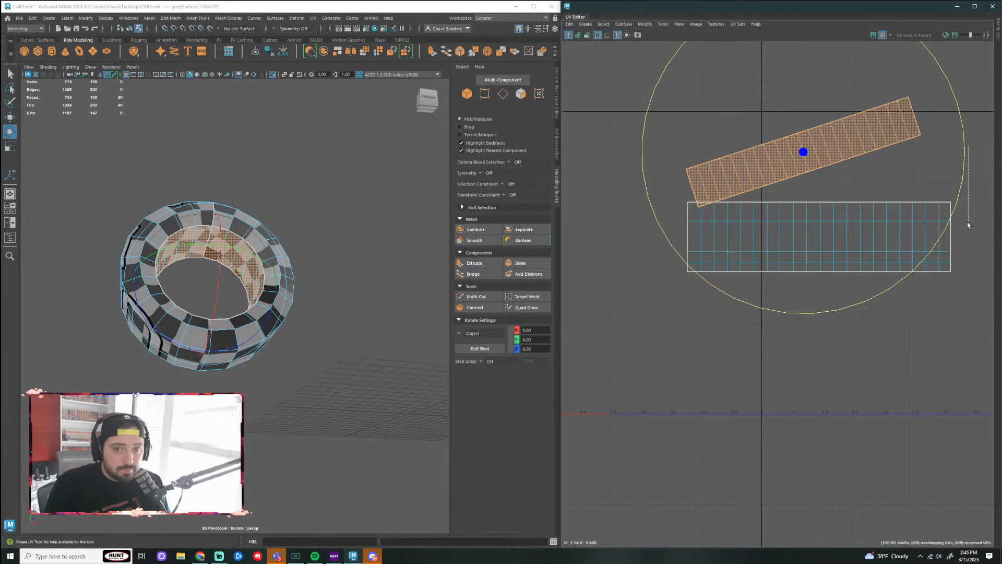
click(915, 150)
key(ctrl+z)
drag(966, 136, 981, 189)
click(645, 24)
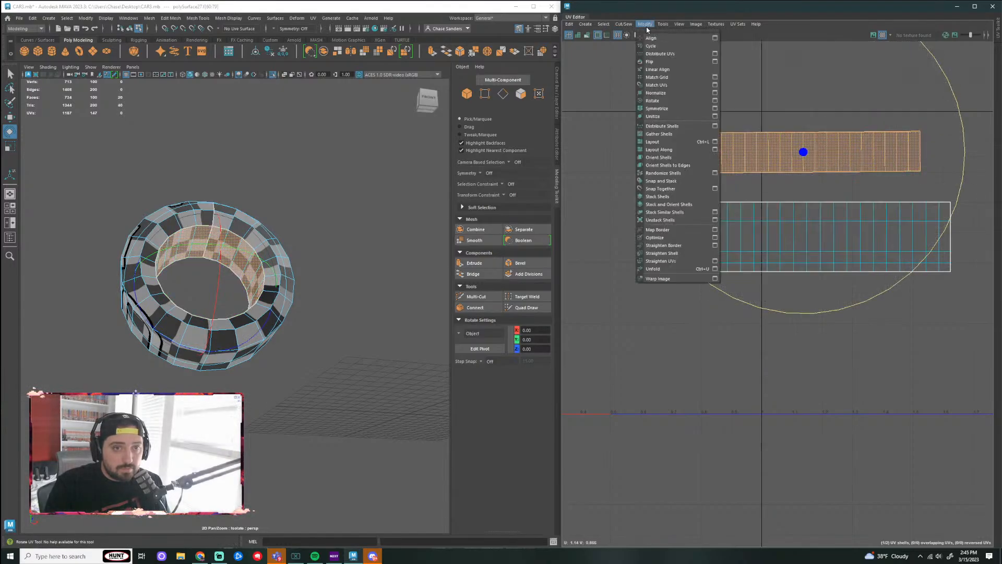
click(676, 261)
click(862, 298)
key(ctrl+z)
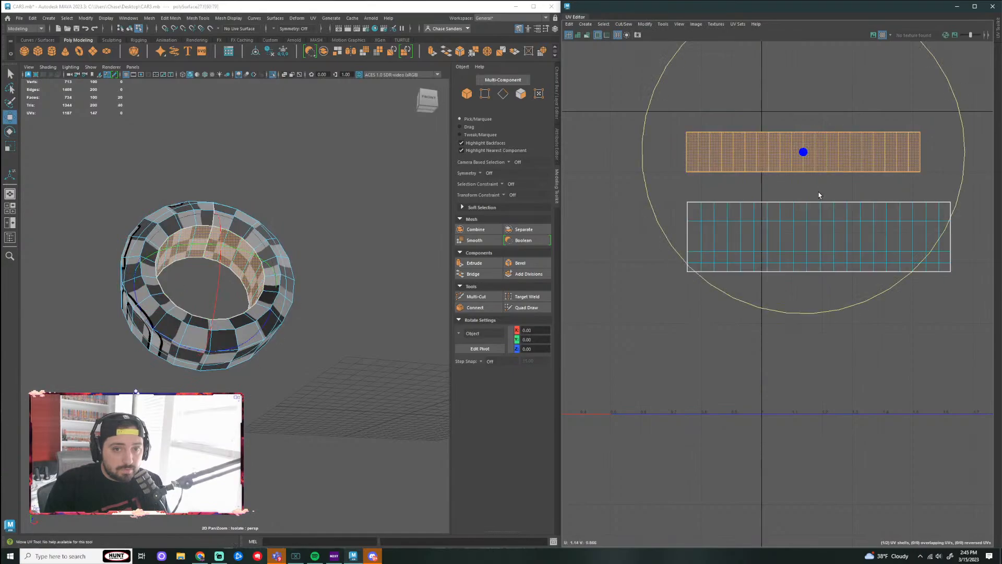
Step: Place the inner wall strip just above the outer shell and scale it up to about the same length
key(w)
mouse_move(805, 158)
mouse_down()
mouse_move(813, 173)
mouse_move(804, 173)
mouse_move(843, 180)
mouse_move(804, 173)
mouse_move(834, 177)
mouse_move(815, 172)
mouse_up()
key(r)
key(w)
click(792, 133)
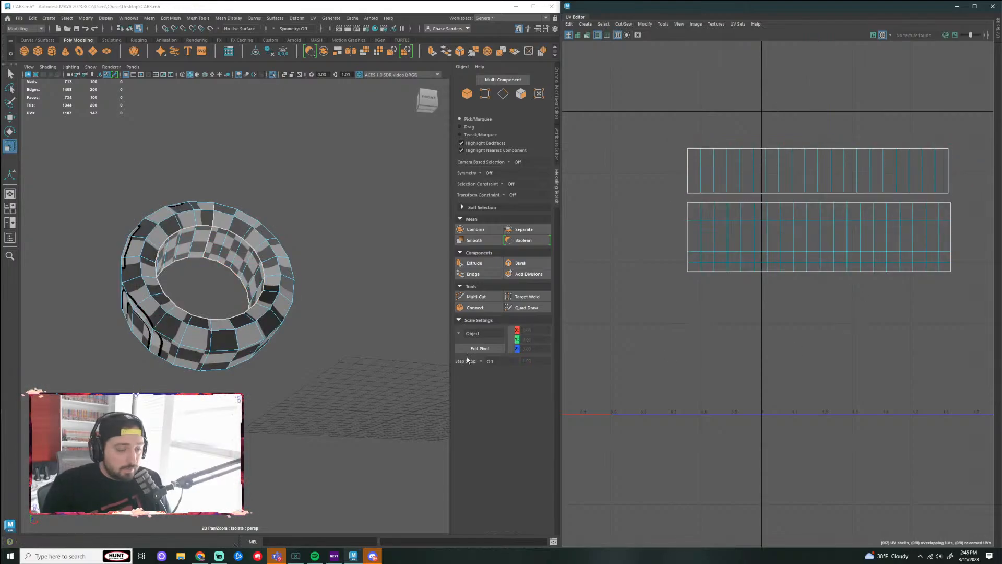
Step: Check the tyre's checker pattern, leave its isolated view, and isolate the spoked front rim as an object
alt+drag(397, 350, 262, 230)
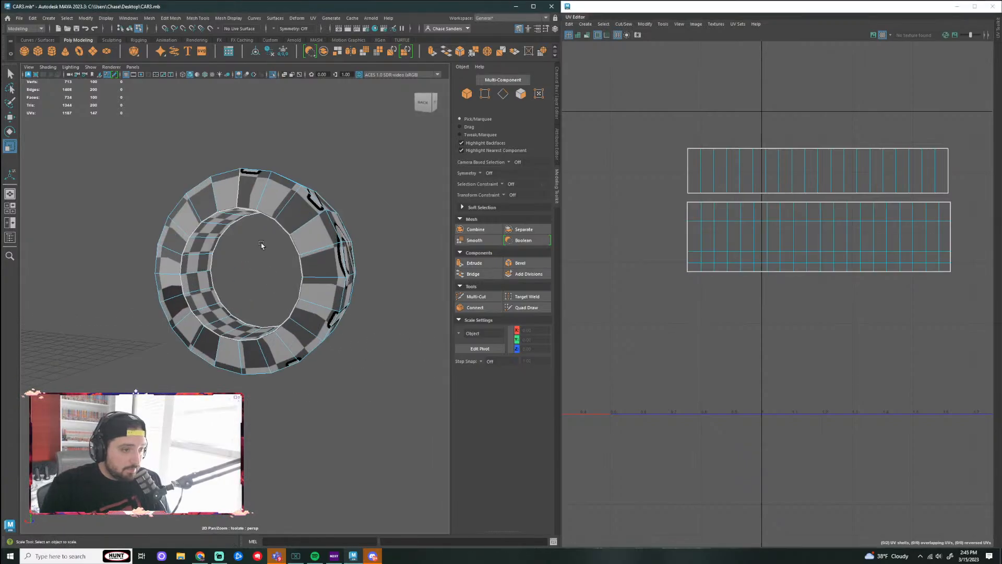
click(296, 224)
alt+drag(394, 373, 290, 338)
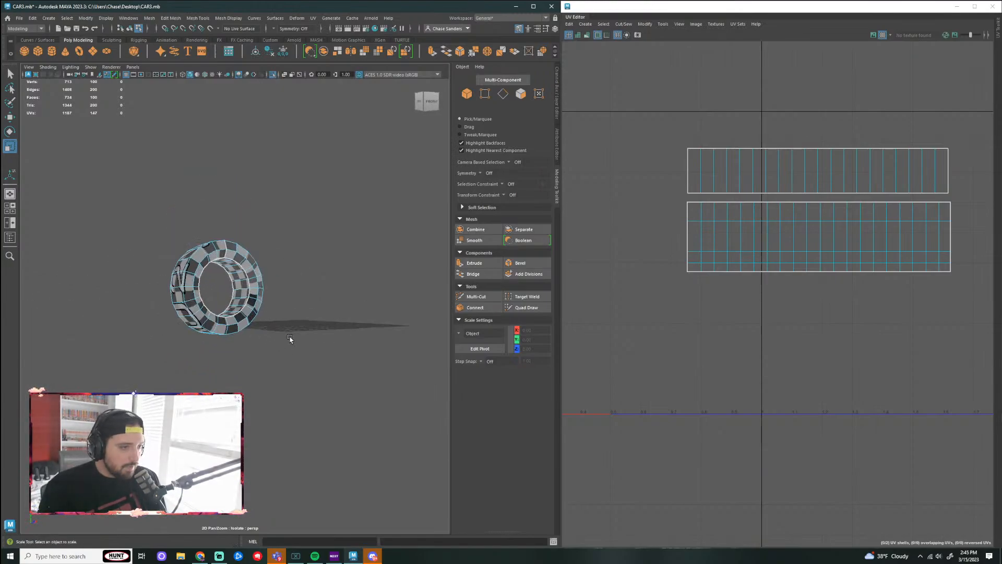
scroll(290, 338, up, 5)
key(ctrl+1)
click(239, 247)
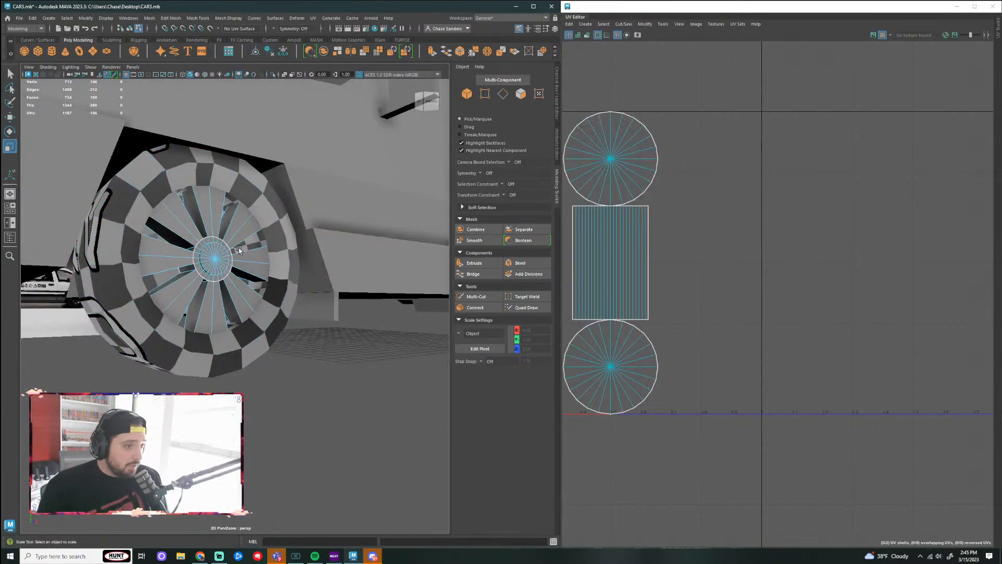
click(218, 223)
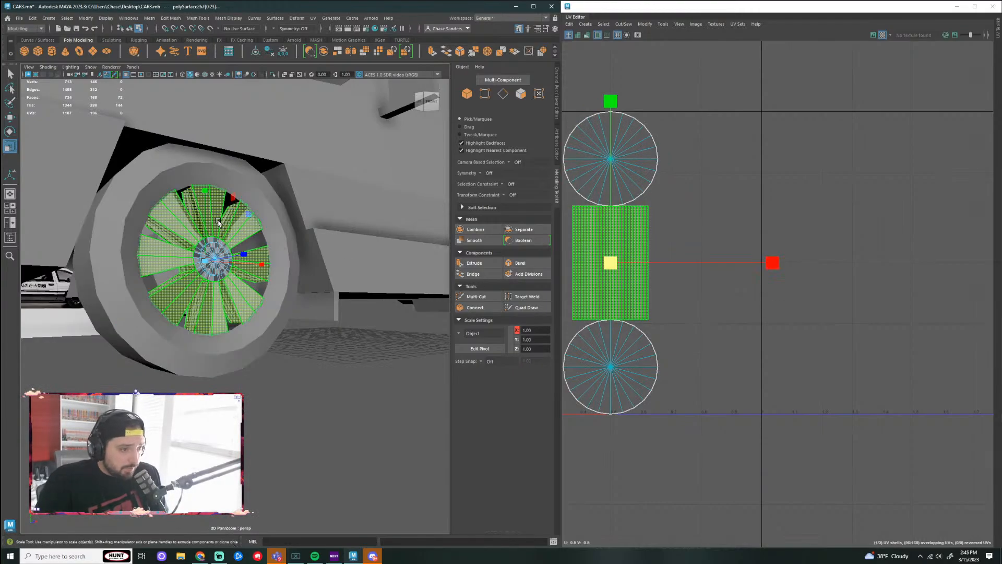
alt+drag(218, 223, 211, 201)
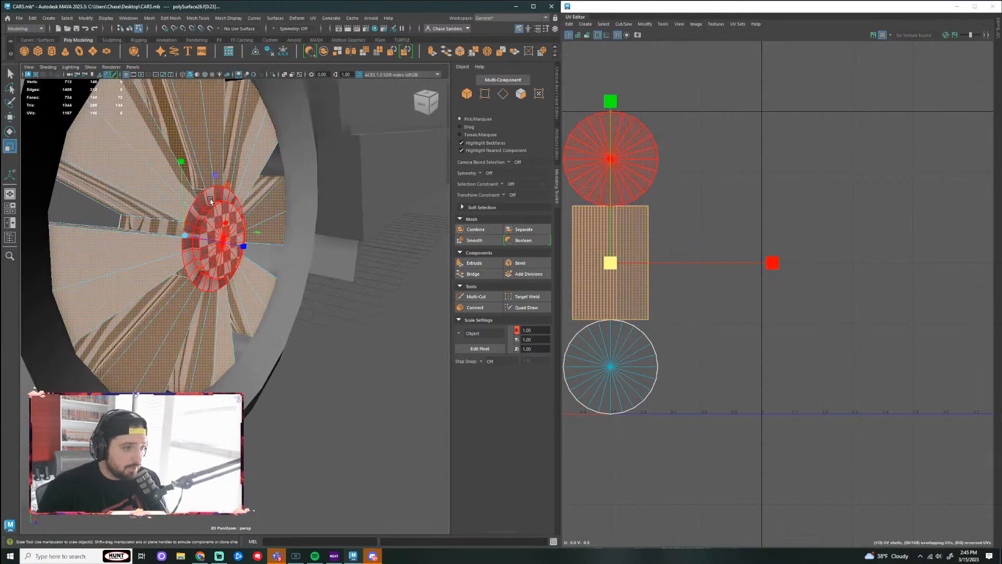
right_drag(211, 203, 261, 189)
right_drag(199, 194, 173, 272)
key(ctrl+1)
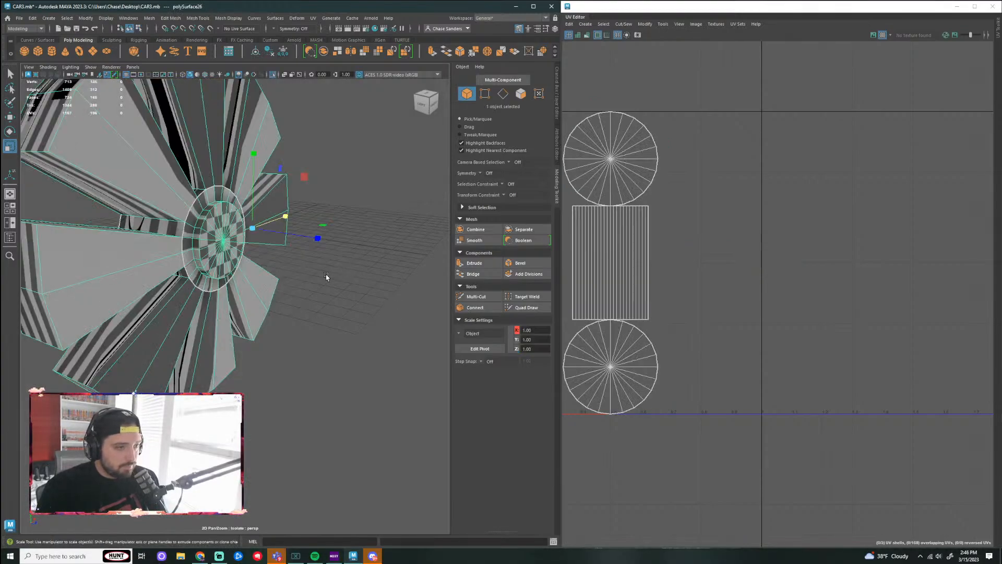
Step: Turn the isolated rim to face the camera and apply an automatic UV projection to it
scroll(289, 340, down, 5)
click(289, 340)
scroll(289, 340, up, 4)
alt+drag(288, 340, 233, 316)
click(188, 289)
alt+drag(188, 288, 519, 232)
click(423, 98)
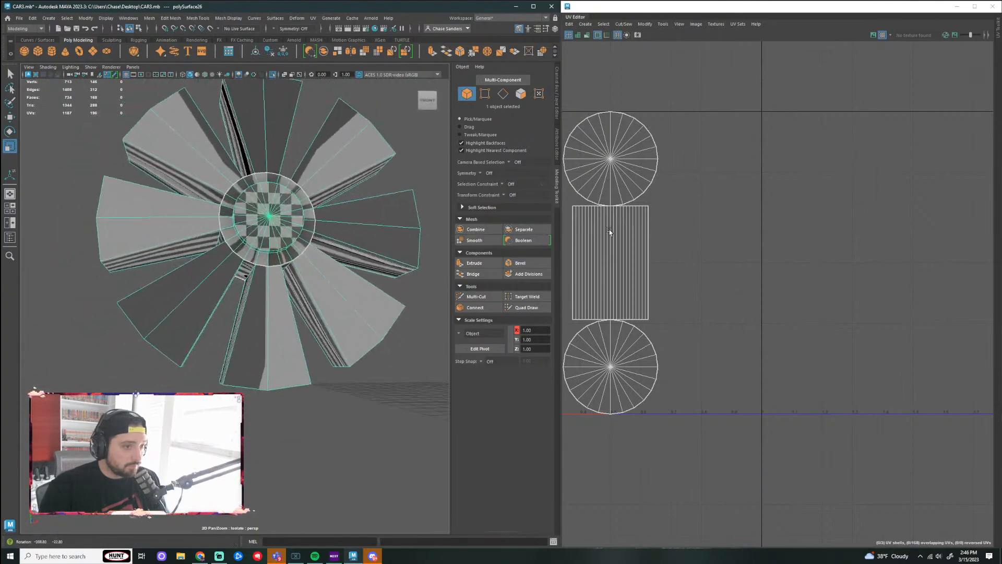
click(313, 17)
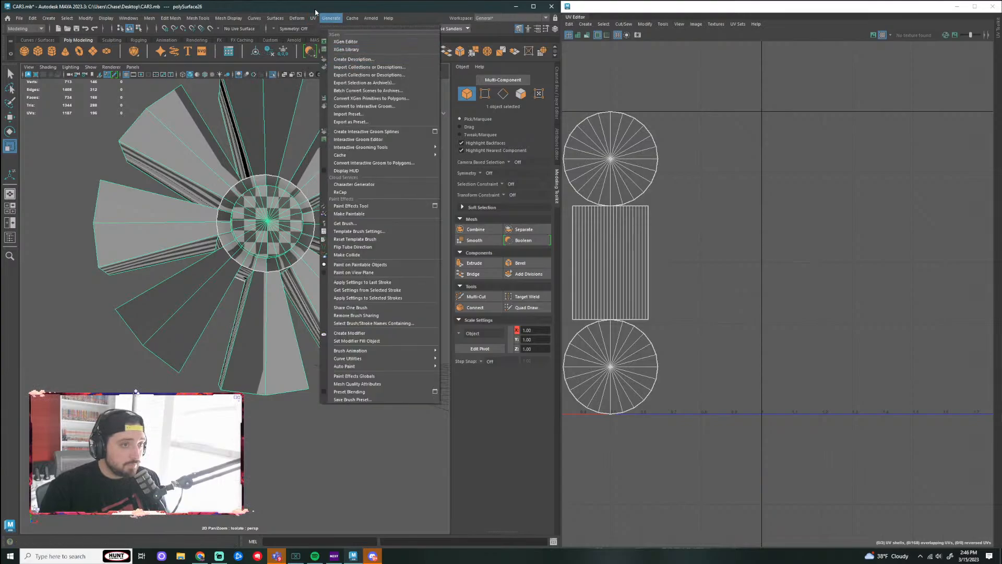
click(332, 65)
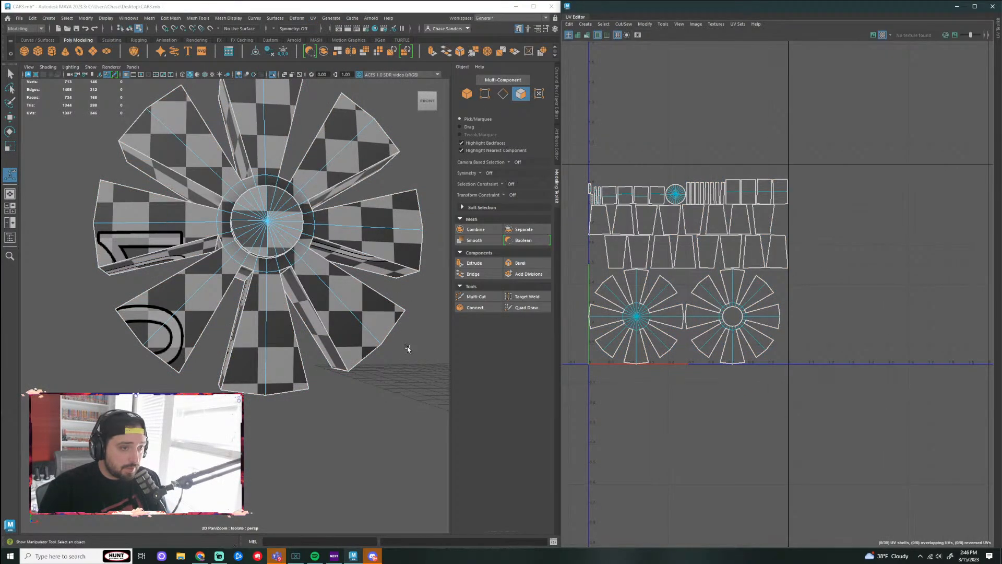
Step: Examine the rim's checker pattern from several angles and how its UV shells correspond to the spokes and hub
alt+drag(408, 347, 289, 358)
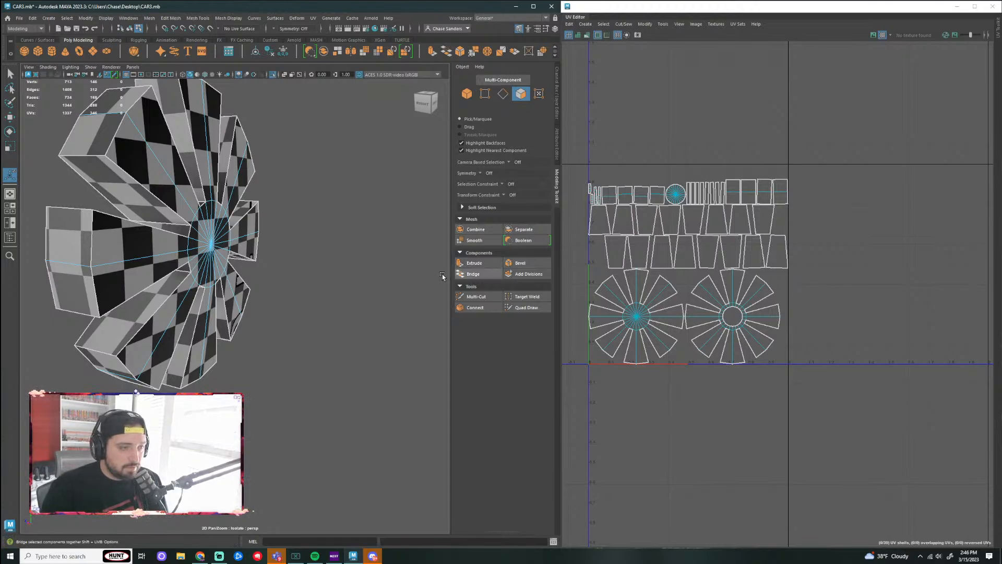
scroll(224, 267, up, 3)
scroll(761, 313, up, 4)
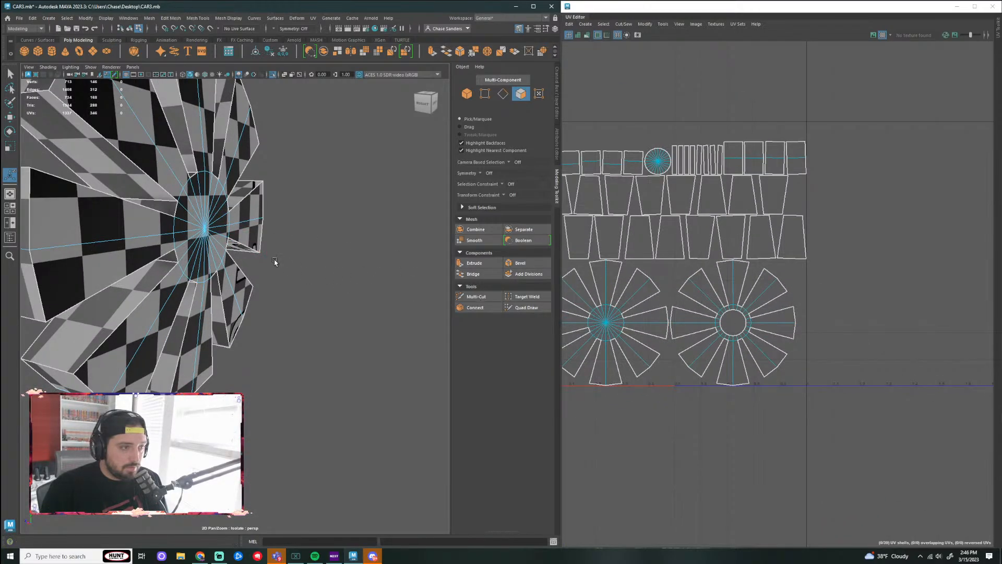
alt+drag(309, 247, 481, 282)
scroll(828, 235, down, 2)
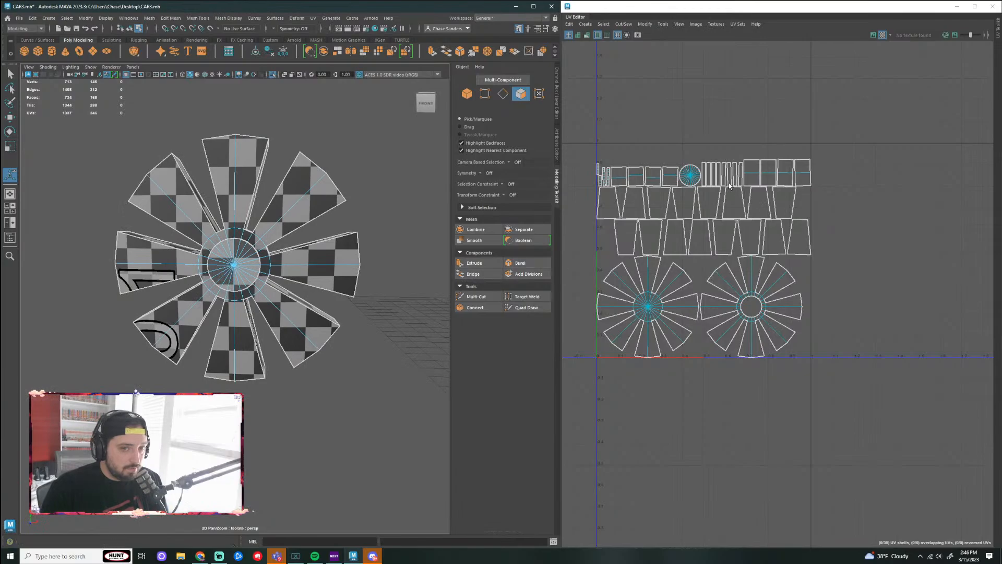
right_drag(729, 186, 718, 169)
drag(871, 139, 572, 386)
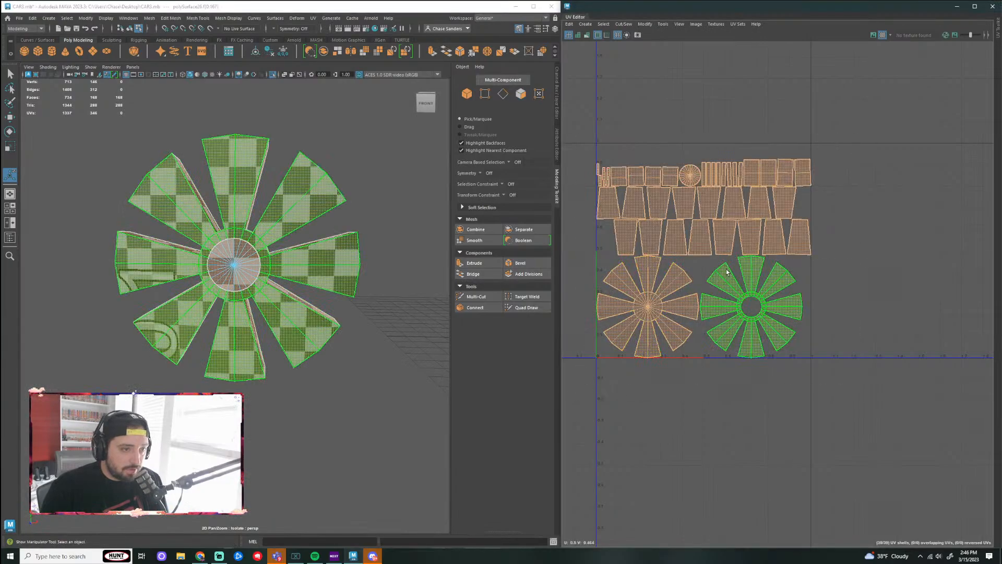
alt+drag(353, 344, 778, 308)
scroll(375, 259, up, 4)
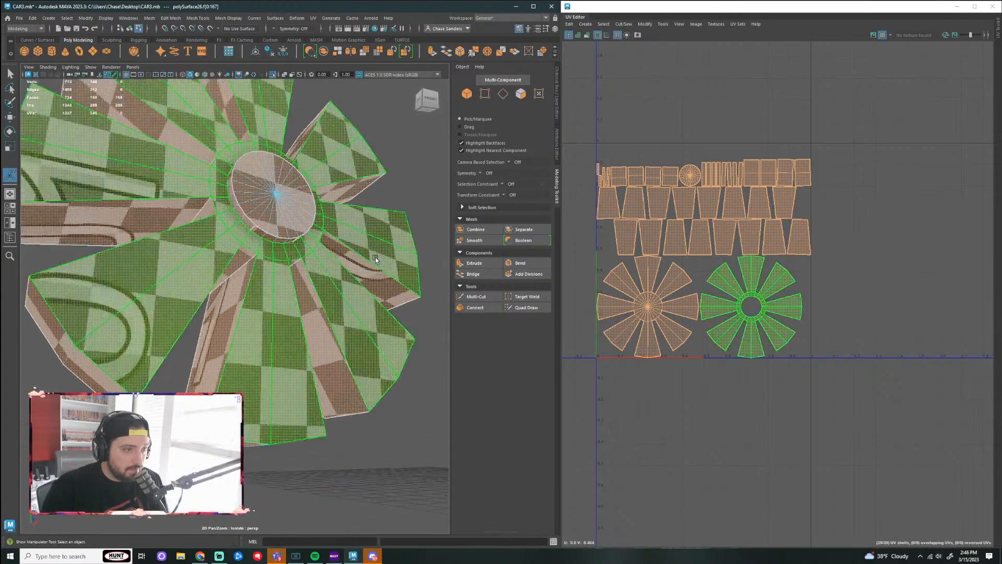
Step: Select the crosswise edges around the raised hub's side wall and sew them together in the UVs
scroll(375, 259, up, 5)
key(F10)
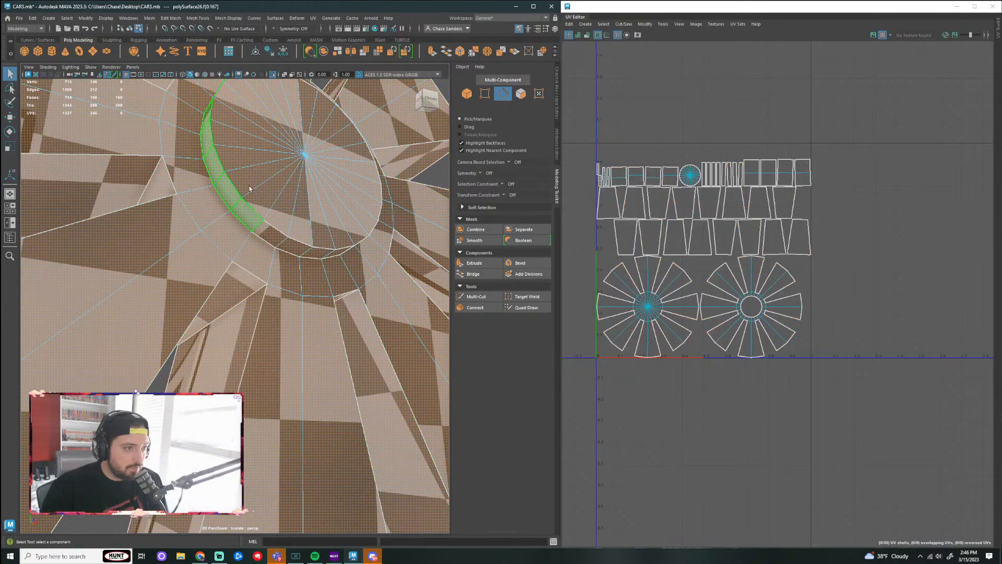
alt+drag(245, 210, 342, 230)
right_drag(342, 229, 306, 259)
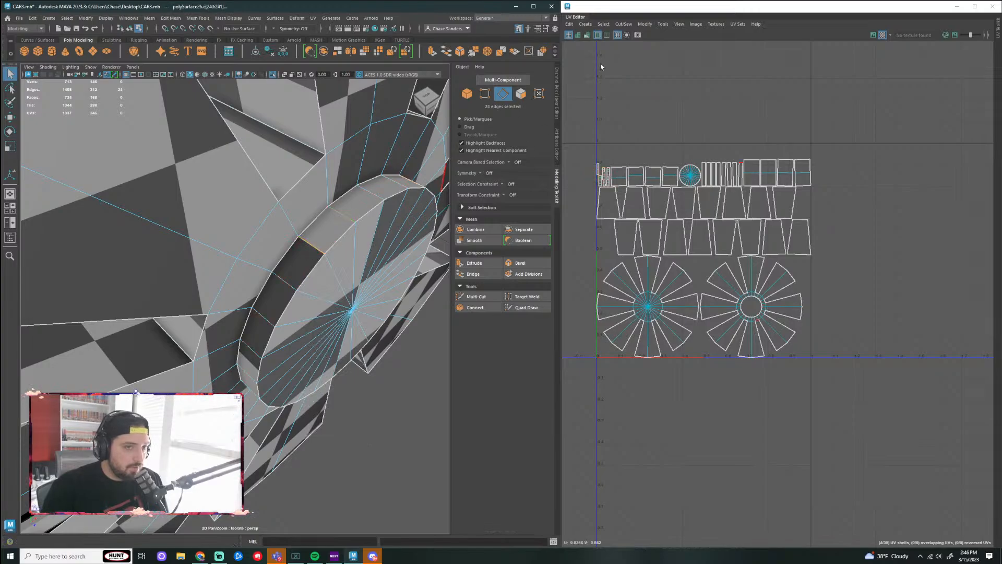
click(622, 25)
click(638, 67)
key(r)
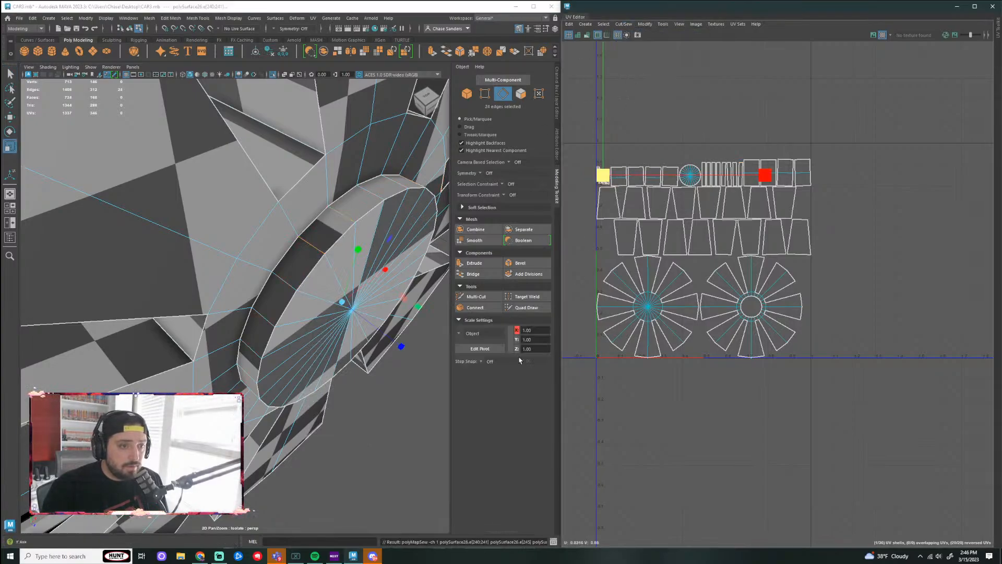
Step: Cut the UVs along one crosswise edge of the raised hub's side wall
alt+drag(402, 430, 337, 312)
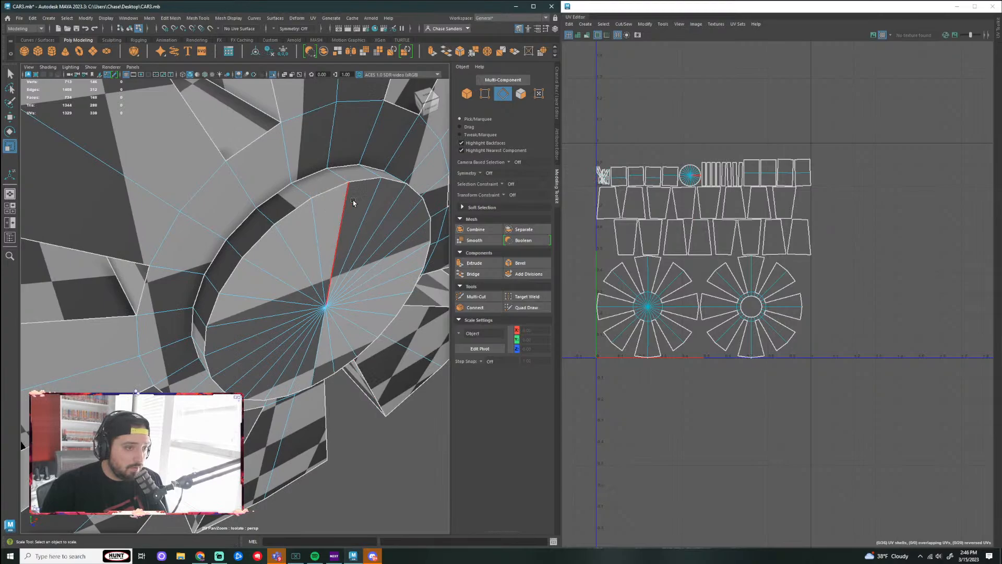
click(340, 178)
click(624, 25)
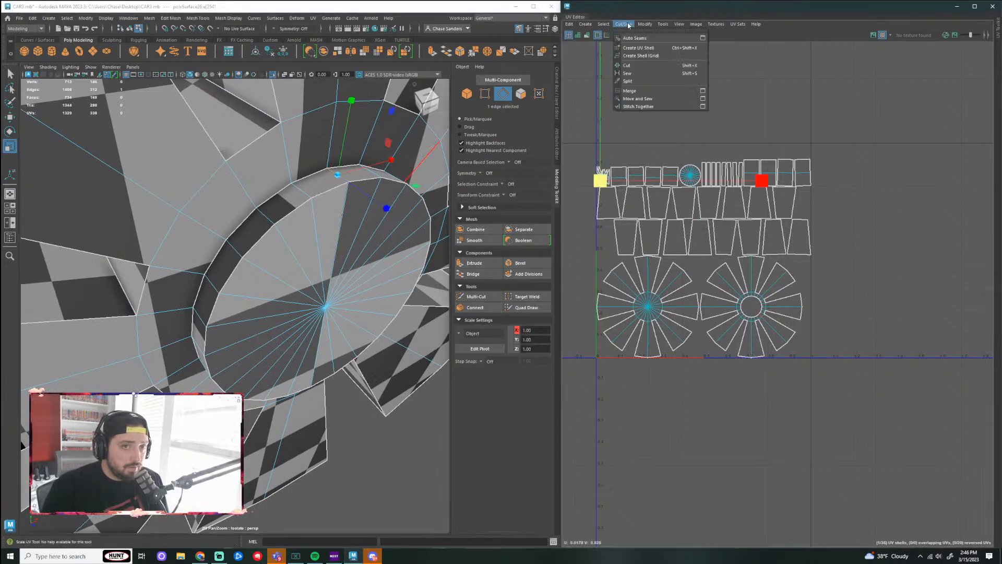
click(638, 67)
Step: Select the hub side wall's UV shell and unfold it
right_drag(310, 200, 350, 221)
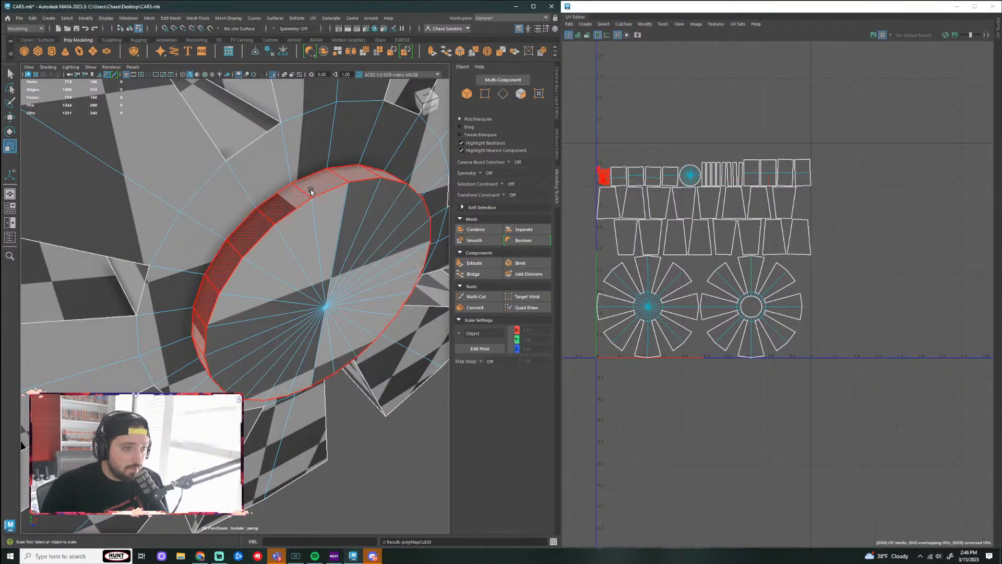
click(312, 192)
click(645, 24)
click(669, 271)
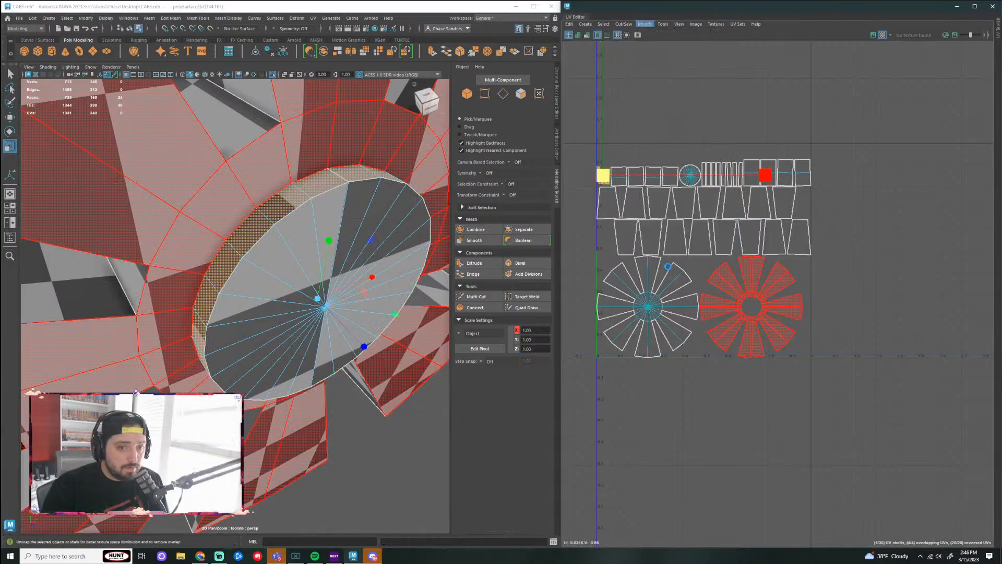
Step: Rotate the hub wall's UV strip to horizontal, scale it up, and place it above the rim's other shells
drag(604, 175, 648, 153)
key(e)
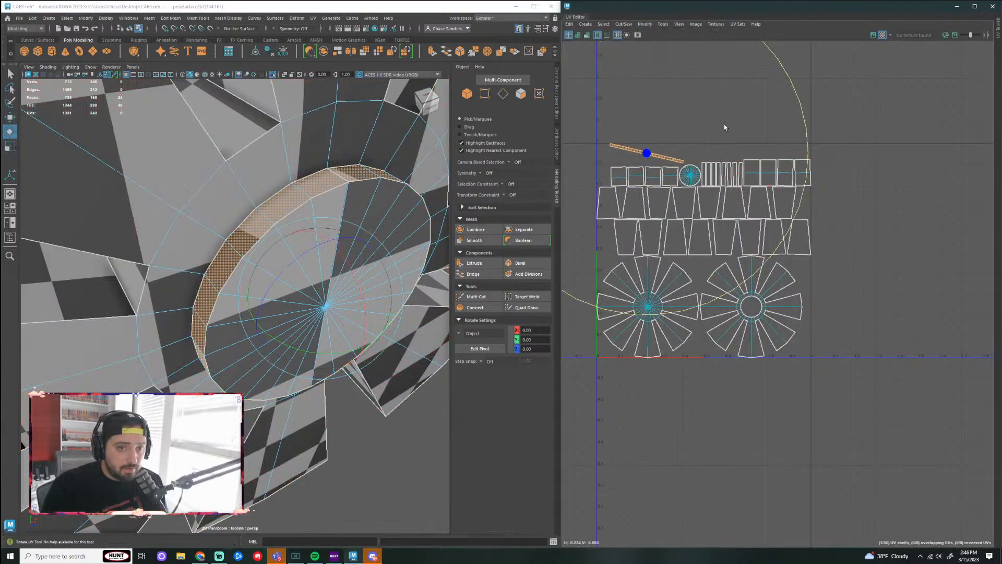
drag(724, 124, 783, 78)
key(r)
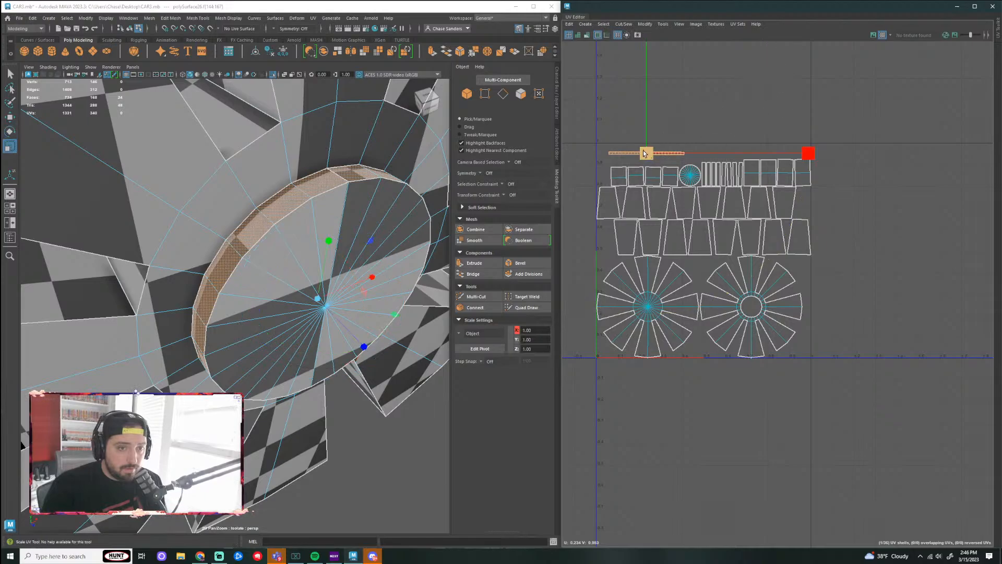
drag(809, 153, 760, 155)
key(w)
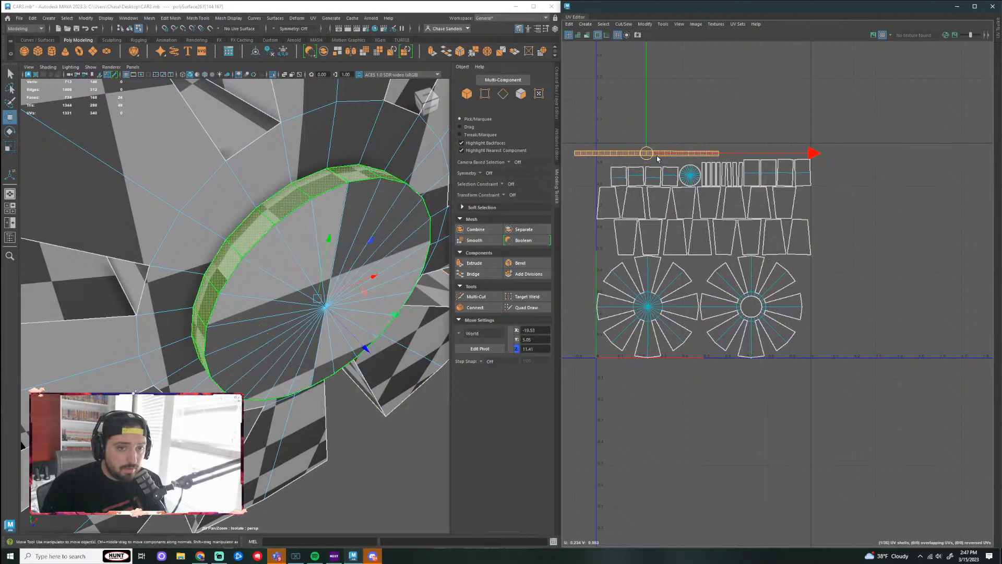
drag(647, 154, 678, 159)
click(912, 295)
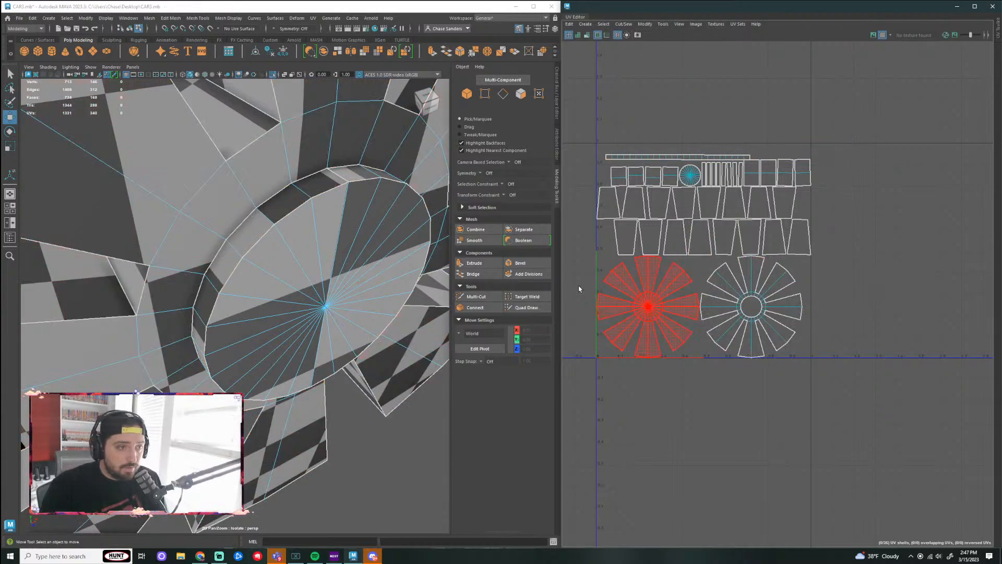
Step: Select all of the rim's UV shells and unfold them together
alt+drag(365, 261, 257, 194)
scroll(326, 299, down, 5)
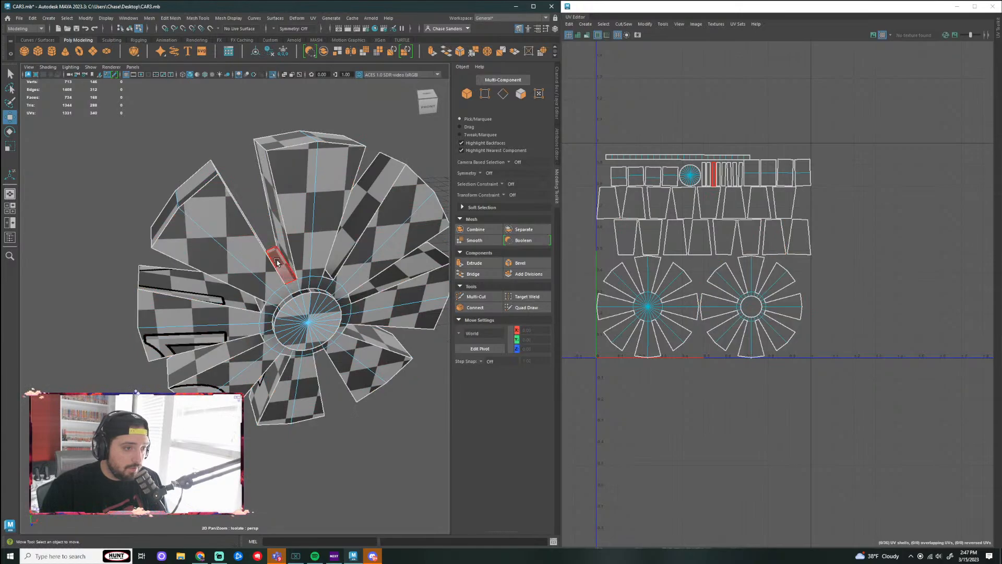
scroll(278, 262, up, 6)
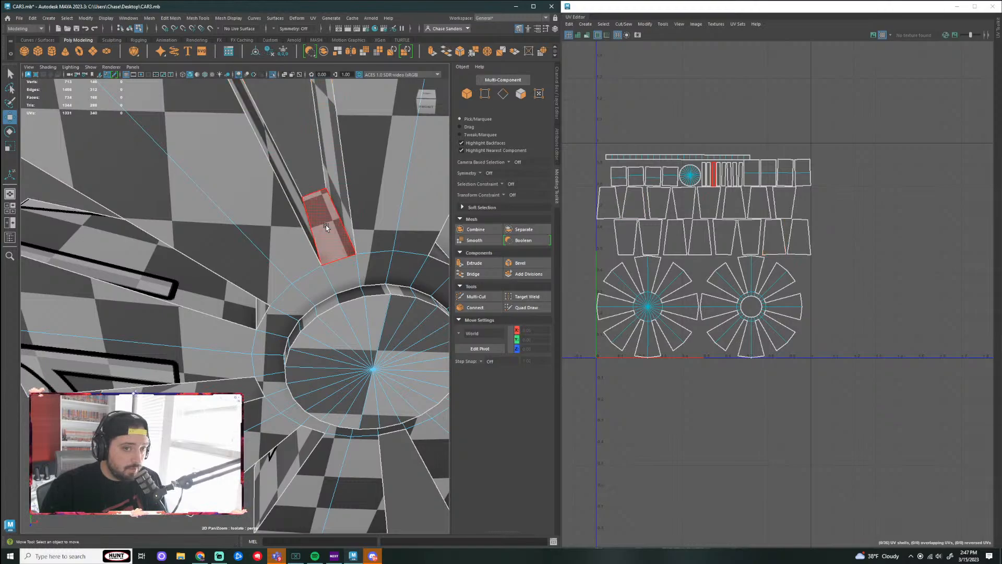
scroll(692, 272, down, 3)
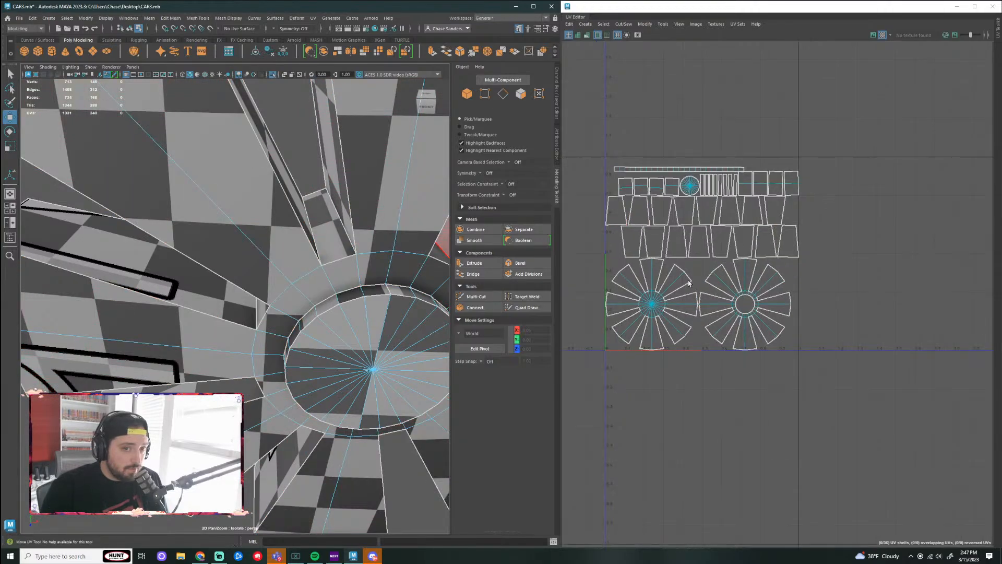
right_drag(698, 236, 699, 263)
drag(834, 155, 596, 386)
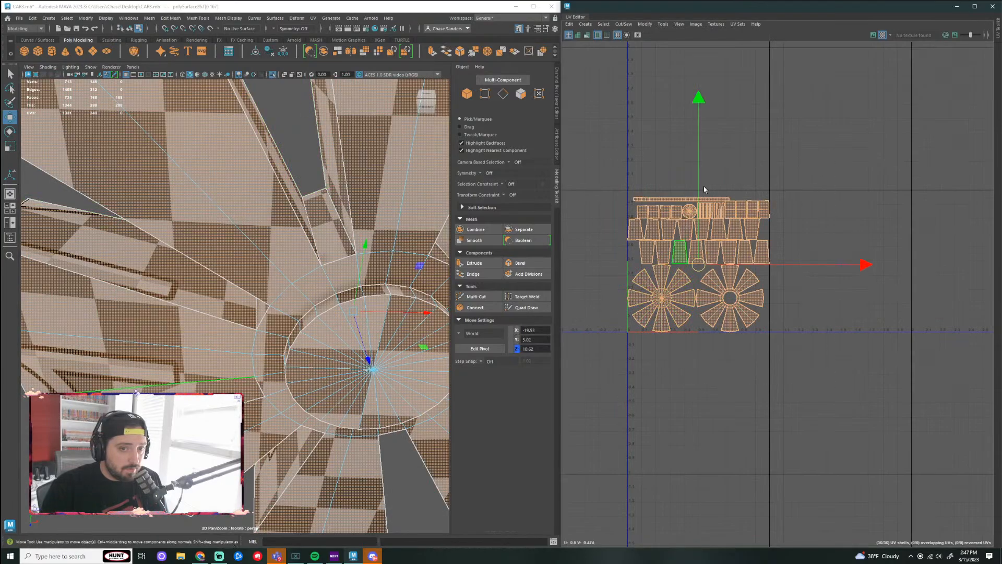
click(645, 24)
click(668, 268)
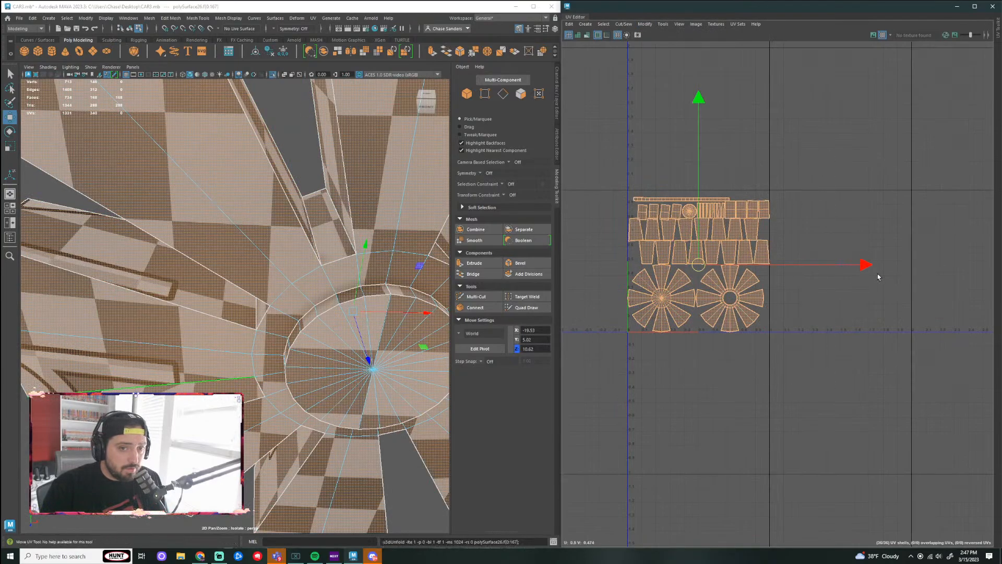
click(796, 270)
Step: Shift the four tilted spoke-end shells slightly away from the round hub shell
scroll(794, 245, up, 1)
scroll(626, 219, up, 1)
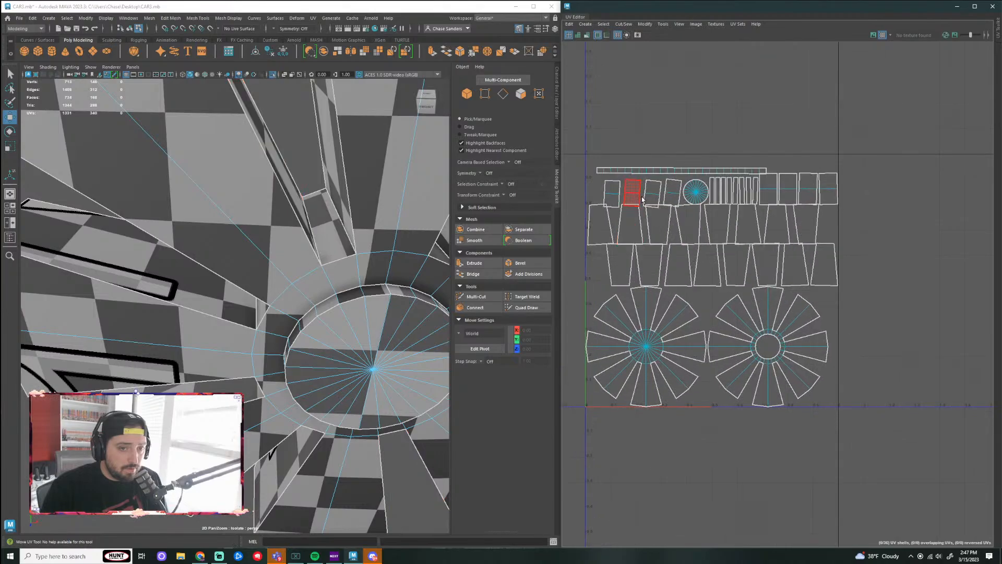
scroll(595, 190, up, 2)
drag(593, 190, 630, 186)
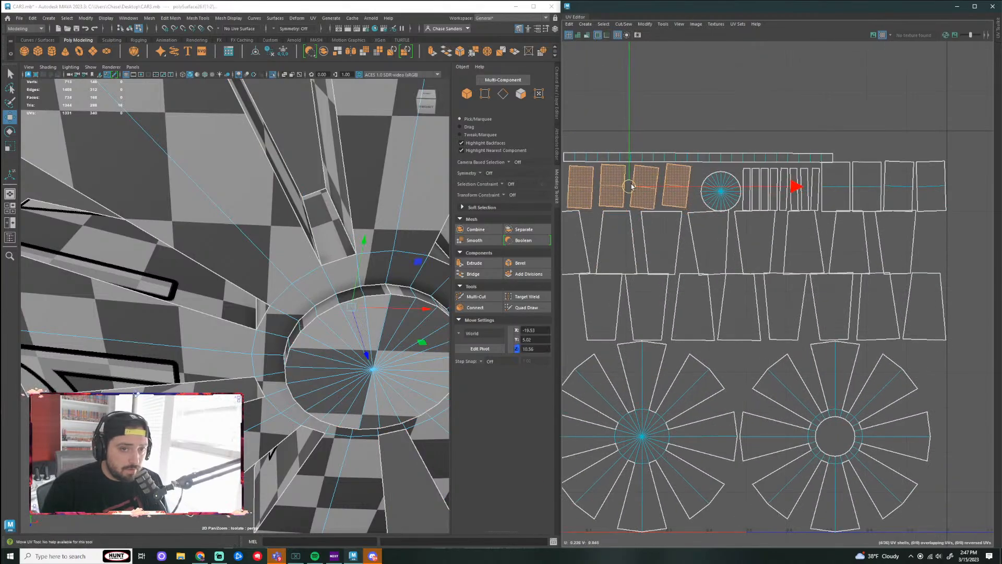
click(721, 139)
Step: Move all of the rim's UV shells out of the 0–1 tile into the neighbouring tile along U
scroll(721, 156, down, 2)
drag(898, 100, 563, 449)
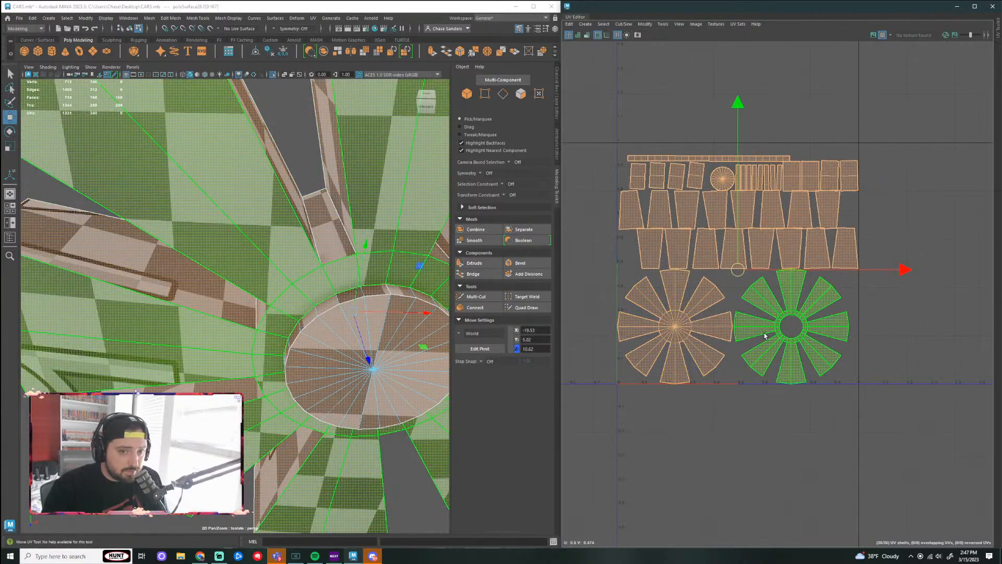
scroll(761, 314, down, 3)
drag(750, 291, 882, 291)
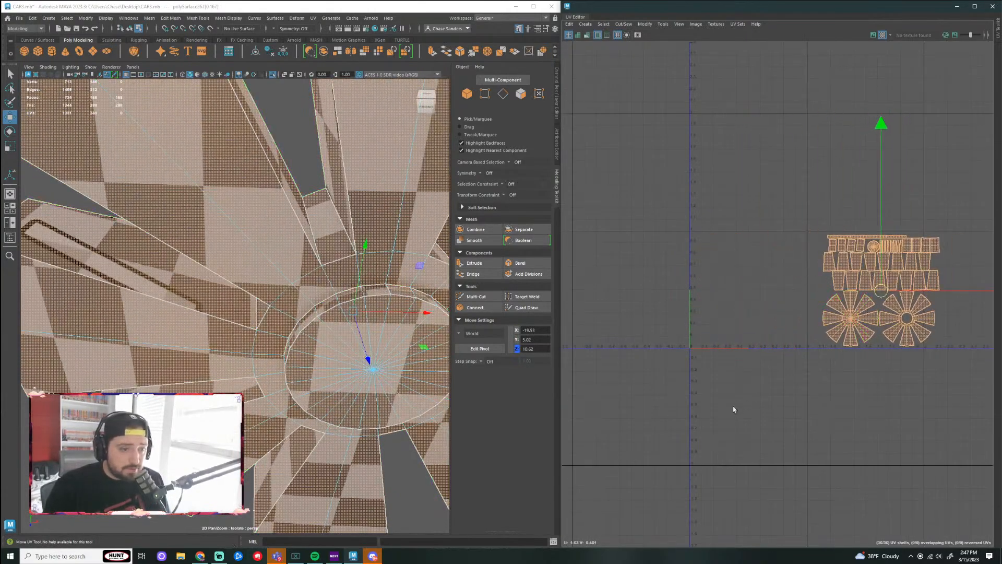
scroll(723, 389, down, 2)
scroll(326, 399, down, 5)
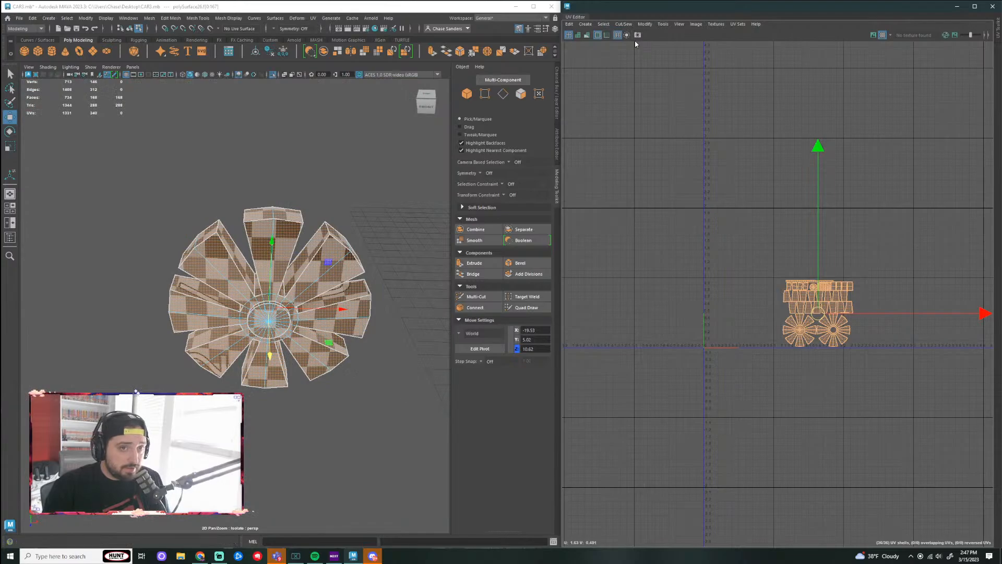
Step: Check the rim's UV distortion shading from the front, and restore the checker display
click(587, 35)
alt+drag(428, 315, 392, 362)
click(367, 392)
scroll(389, 362, up, 4)
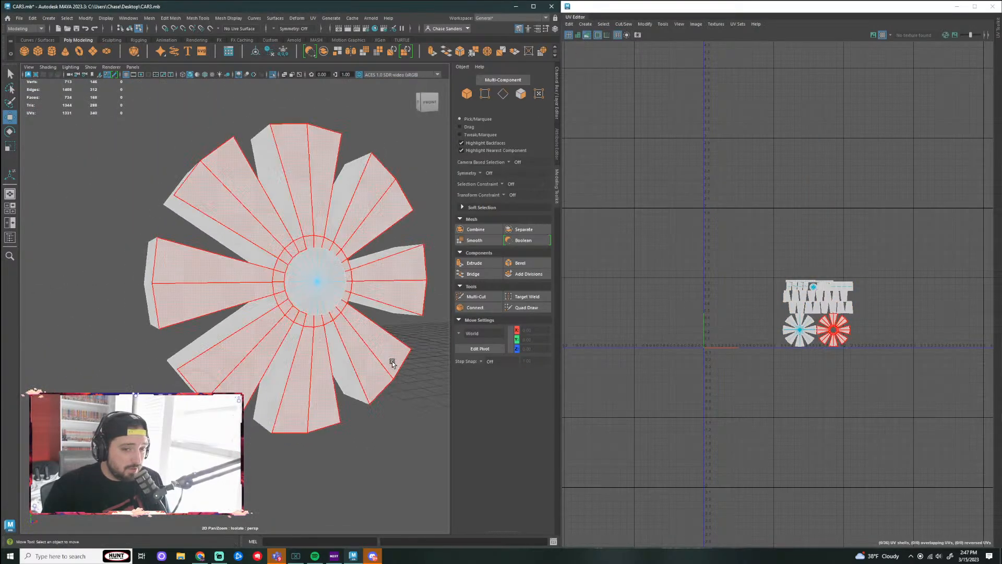
scroll(854, 350, up, 5)
scroll(783, 302, down, 2)
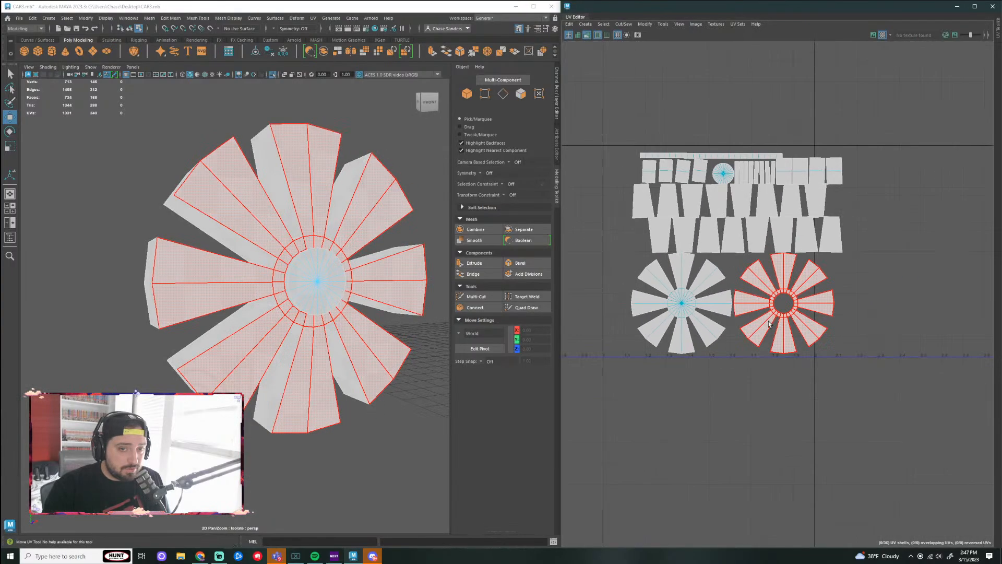
click(596, 36)
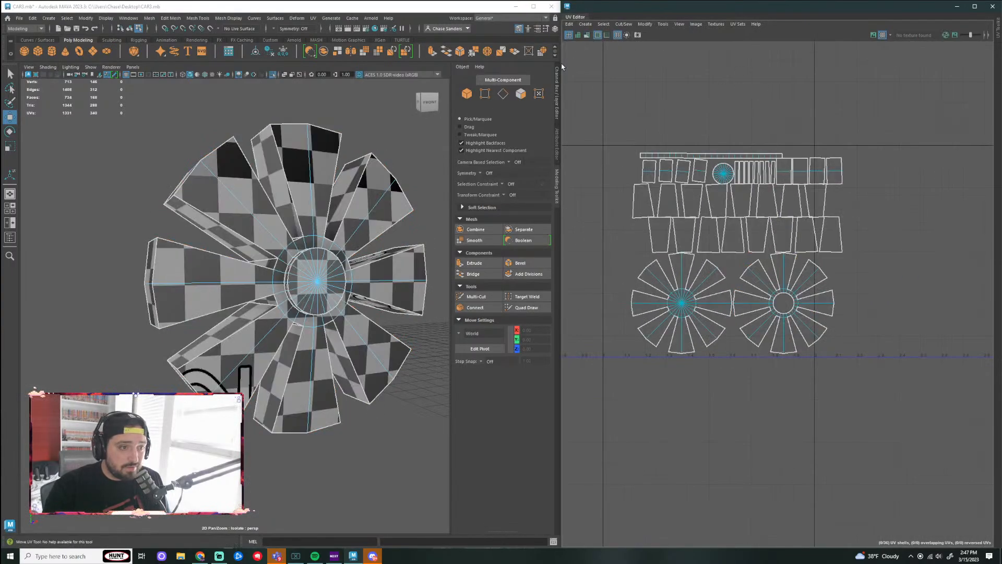
Step: Examine the checker pattern on the rim's front, sides and spoke ends, and which UV shells the ends use
scroll(288, 289, down, 3)
scroll(288, 289, up, 4)
alt+drag(320, 271, 212, 171)
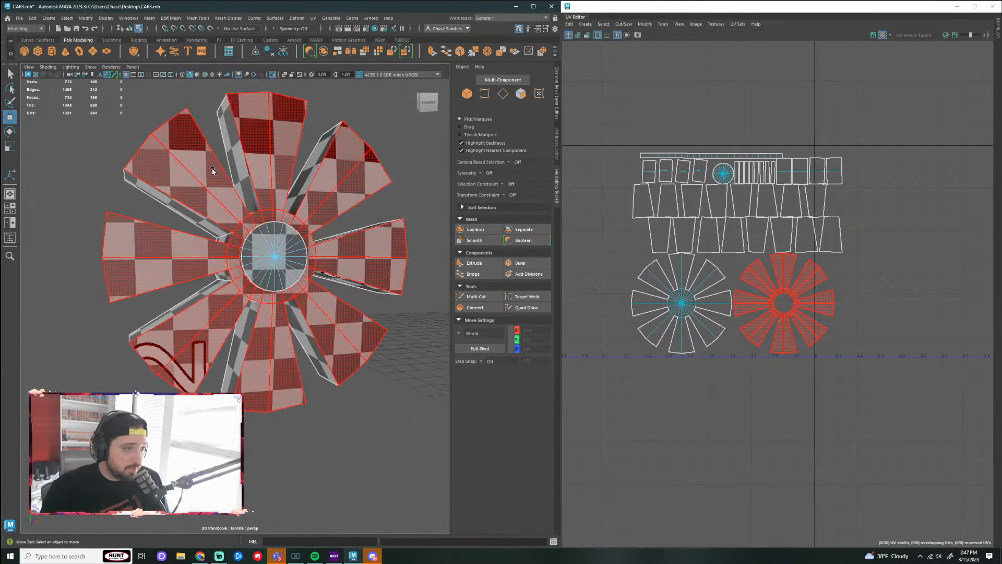
click(286, 233)
scroll(374, 412, down, 4)
scroll(293, 349, up, 5)
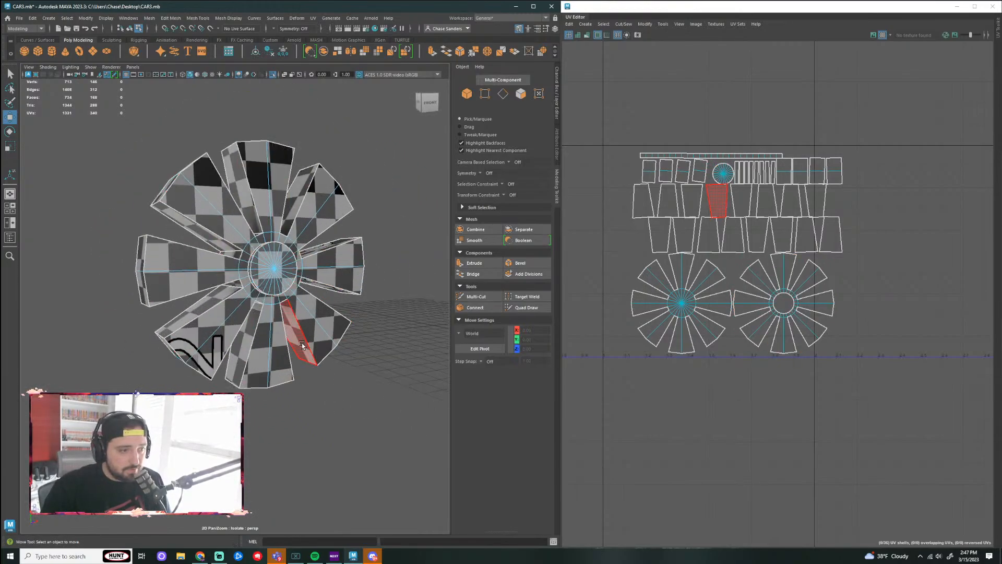
click(242, 267)
alt+drag(385, 381, 338, 374)
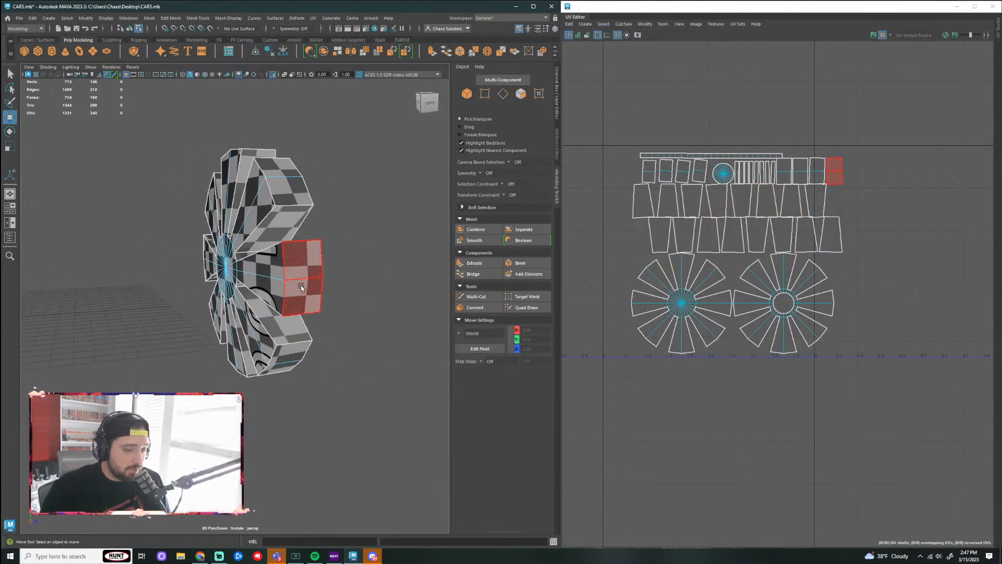
alt+drag(342, 136, 271, 194)
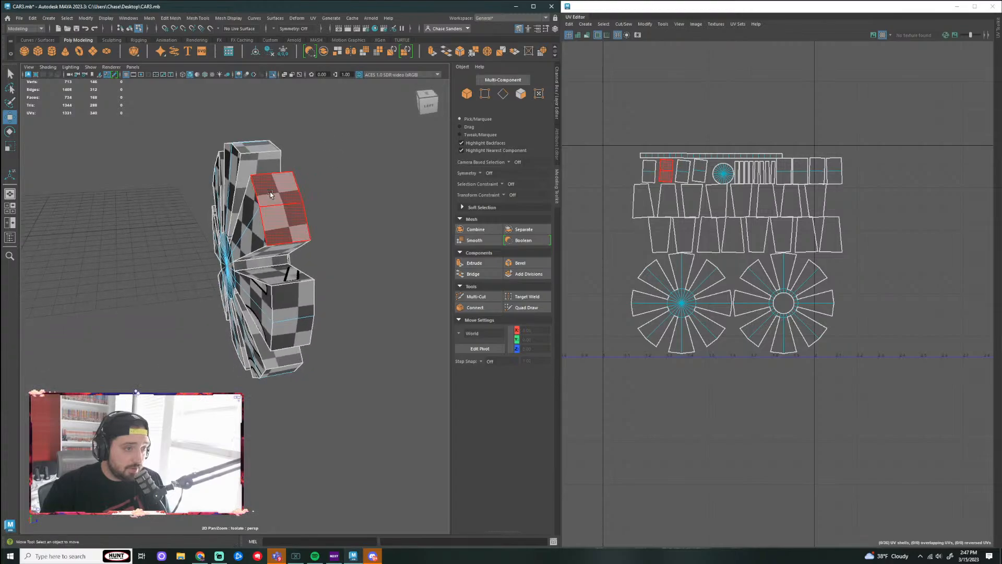
Step: Delete the outer end faces of four of the rim's spokes
click(271, 194)
alt+drag(378, 282, 345, 266)
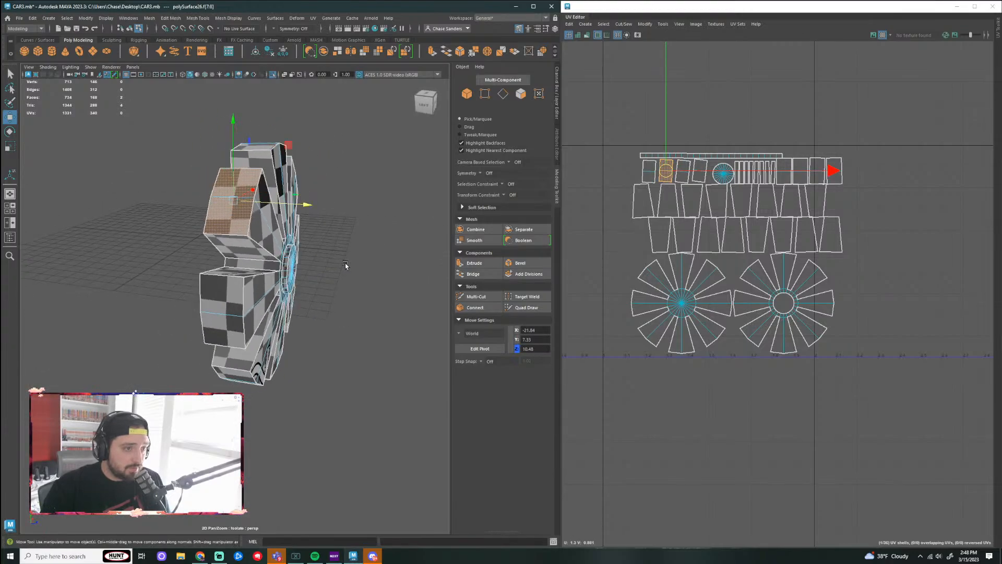
key(Delete)
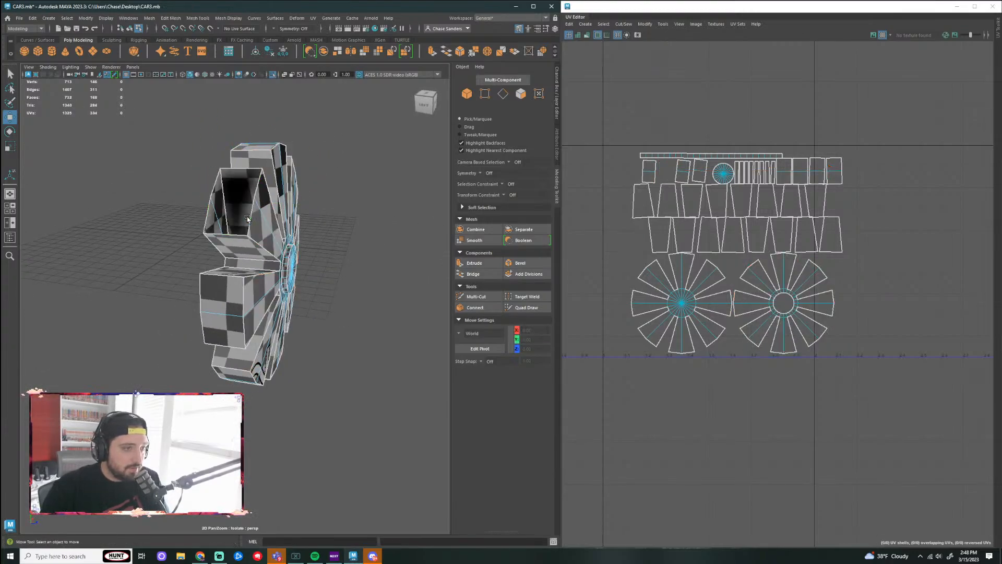
click(258, 149)
key(Delete)
click(224, 308)
key(Delete)
click(240, 375)
key(Delete)
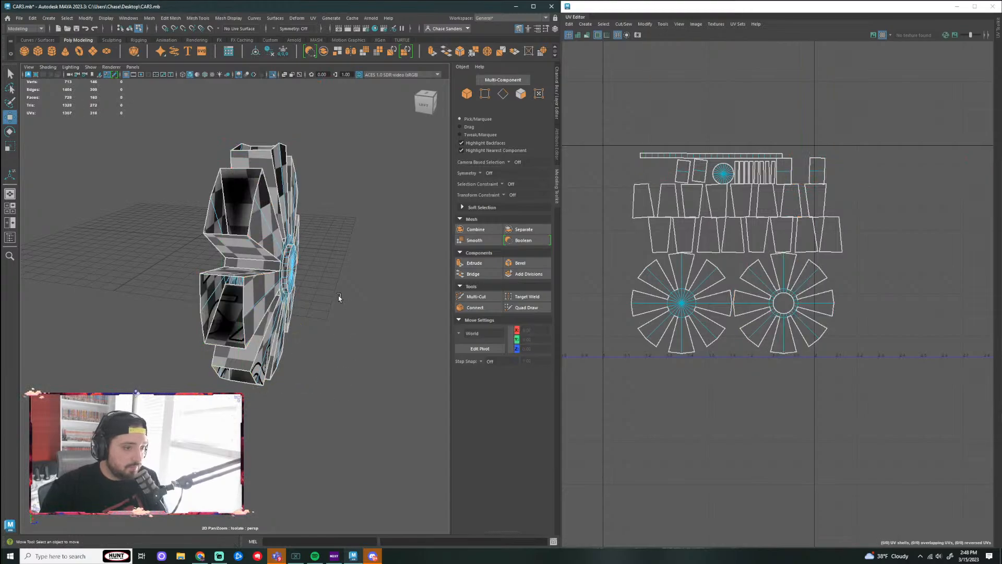
Step: Delete the outer end faces of the remaining four spokes around the rim
scroll(339, 295, down, 2)
alt+drag(384, 249, 305, 284)
click(320, 283)
alt+drag(393, 273, 324, 246)
key(Delete)
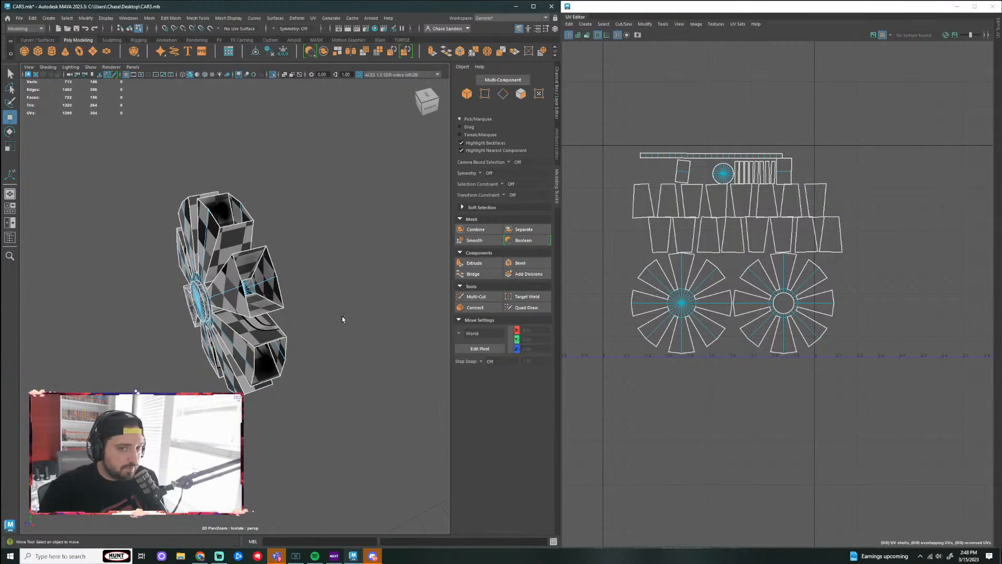
alt+drag(342, 316, 317, 264)
click(245, 305)
key(Delete)
click(224, 356)
key(Delete)
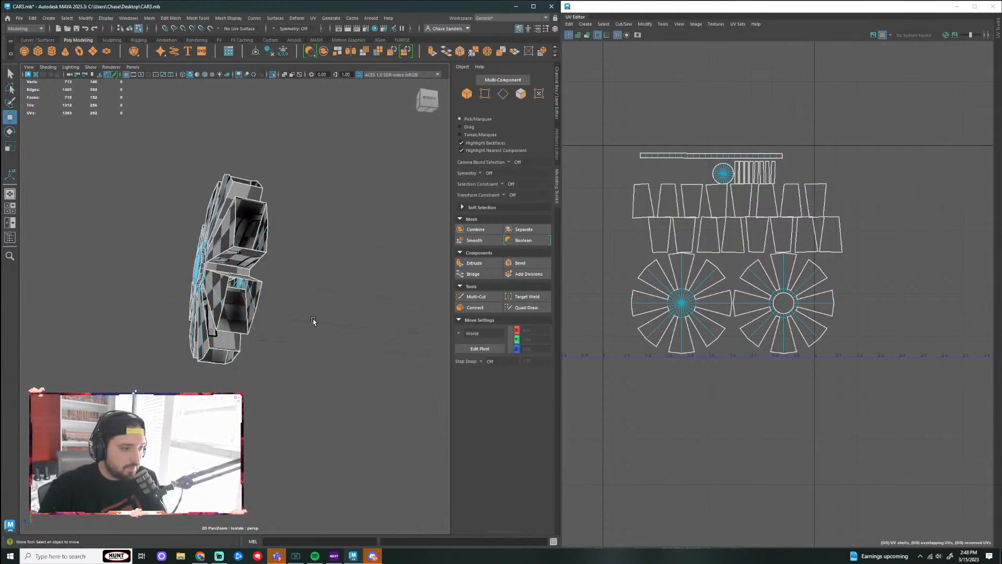
Step: Return to object selection and select the whole rim
alt+drag(264, 360, 458, 401)
right_drag(217, 267, 275, 260)
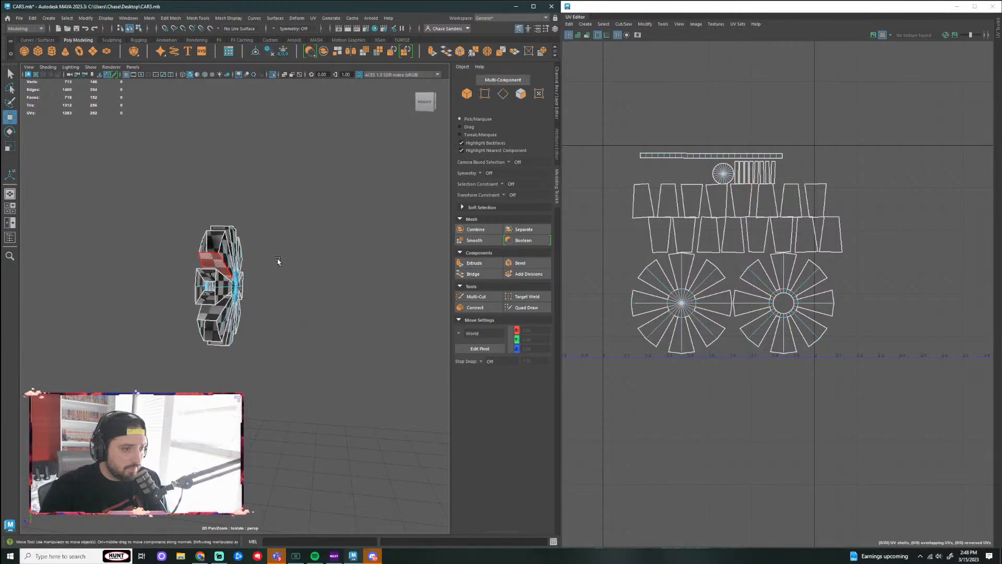
click(282, 264)
scroll(321, 276, up, 5)
alt+drag(321, 276, 285, 272)
click(229, 265)
scroll(229, 265, down, 5)
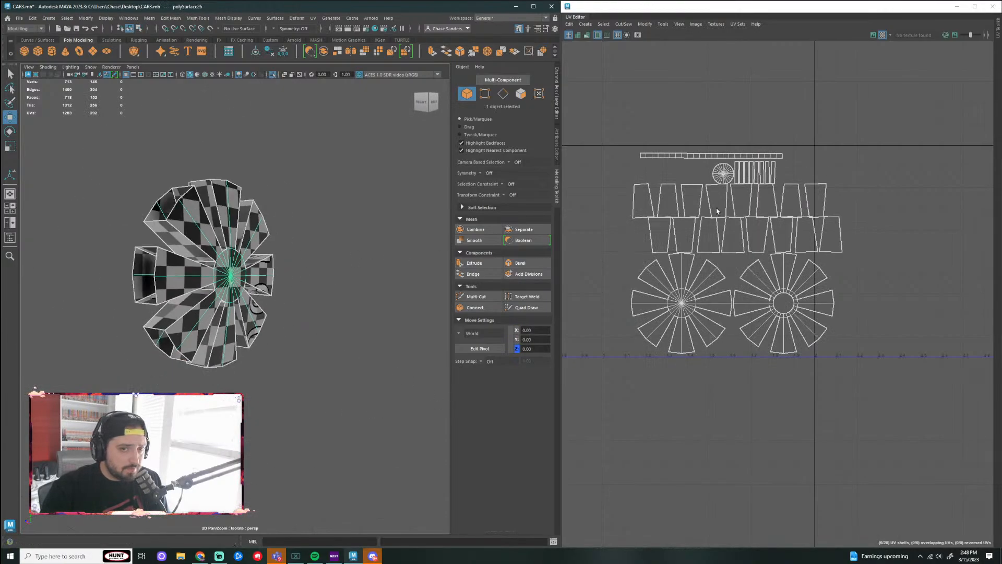
Step: Select the round hub cap's UV shell and move it slightly away from the narrow shells beside it
right_drag(717, 211, 736, 175)
click(723, 174)
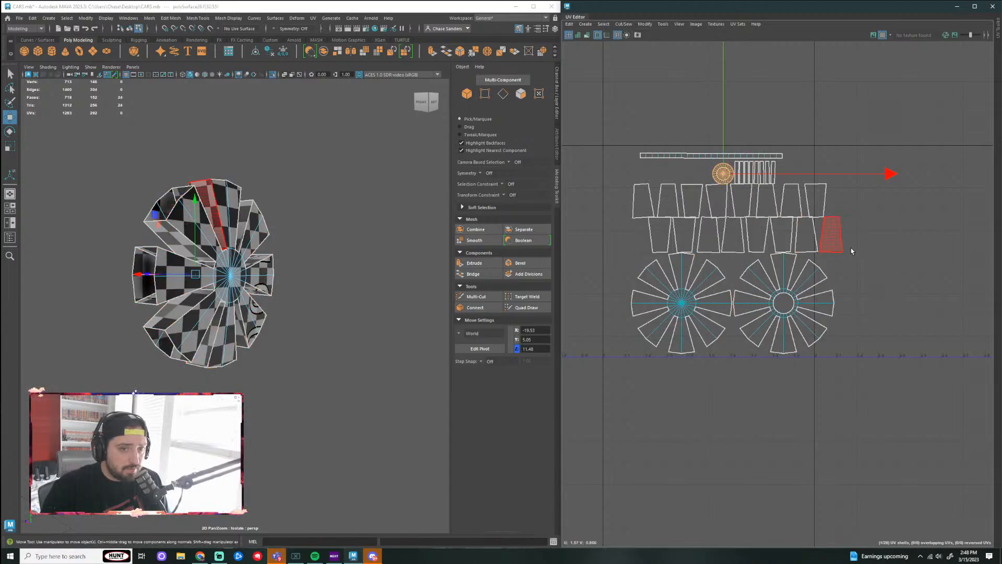
alt+drag(315, 282, 293, 283)
scroll(724, 176, up, 2)
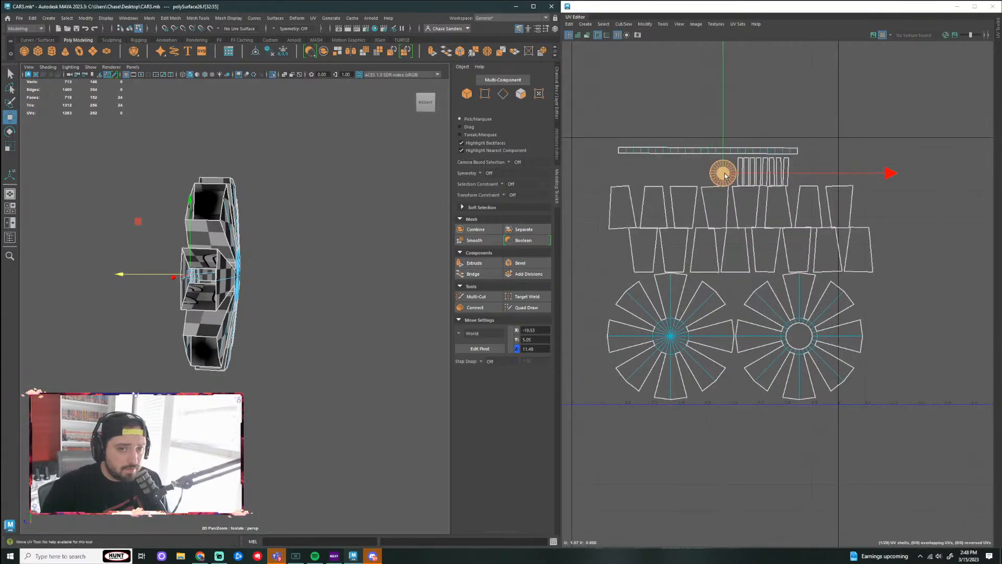
drag(722, 173, 717, 172)
scroll(727, 178, down, 2)
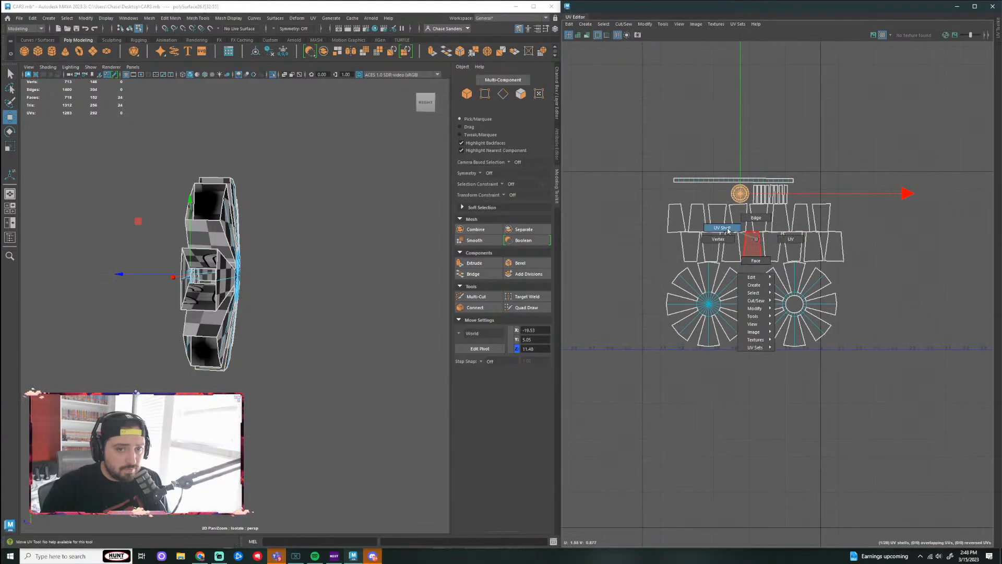
Step: Select all of the rim's UV shells, move them further outside the main tile and bring the whole car back into view
drag(649, 132, 888, 345)
scroll(759, 271, down, 2)
drag(759, 272, 903, 324)
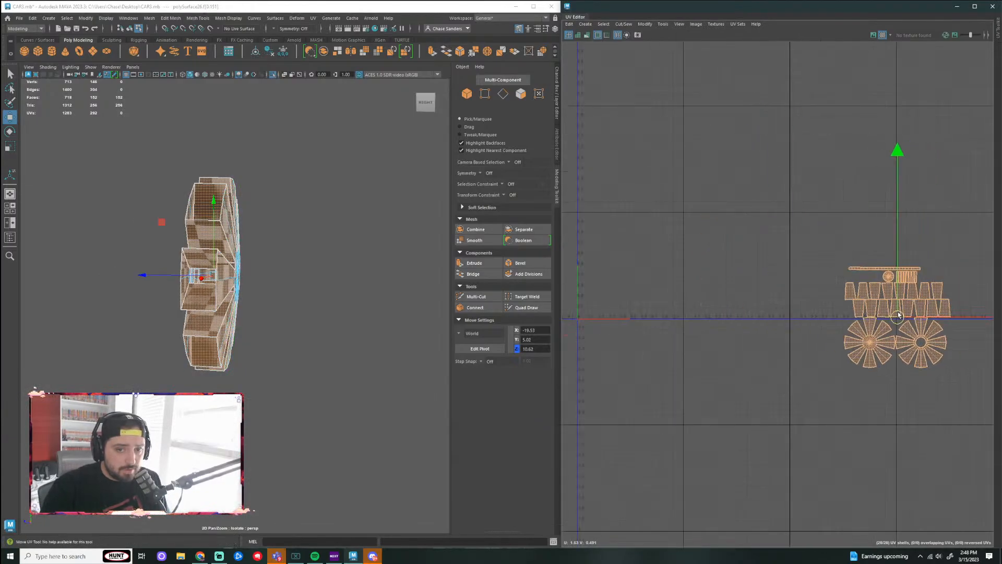
click(721, 391)
key(ctrl+1)
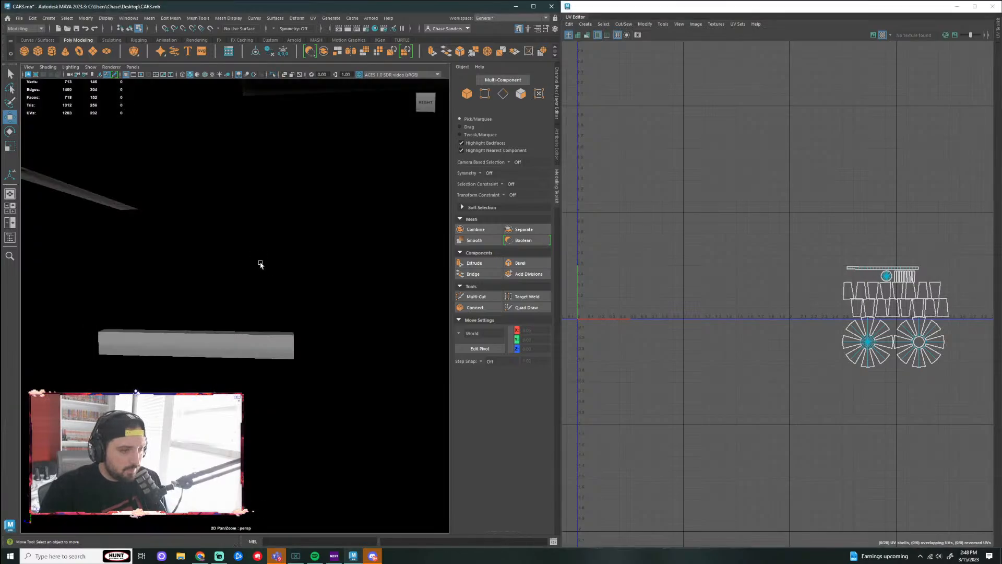
Step: Select the front tire in the full scene and select all of its UV shells
scroll(313, 268, down, 5)
alt+drag(315, 267, 208, 334)
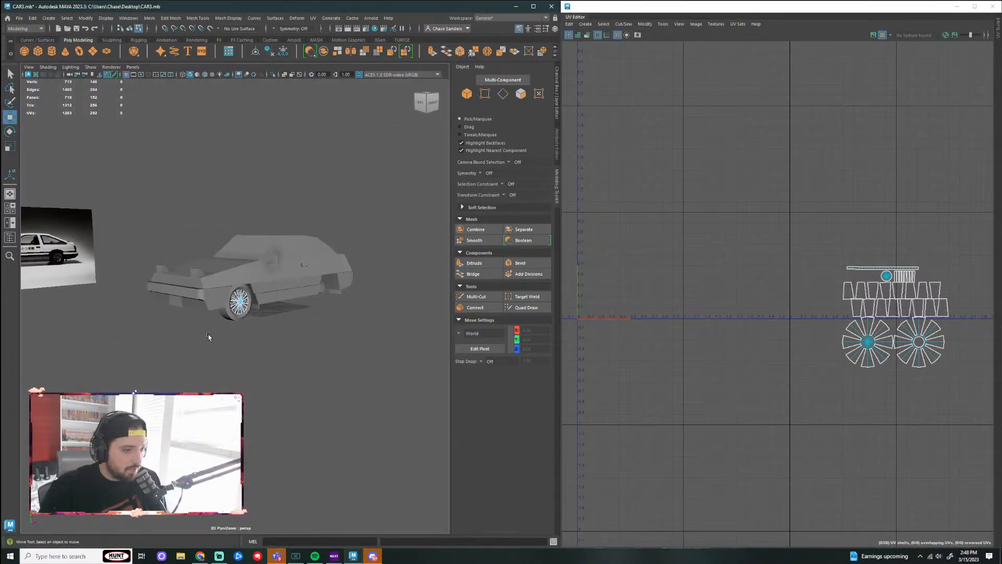
alt+right_drag(208, 334, 324, 341)
click(330, 365)
scroll(628, 308, down, 1)
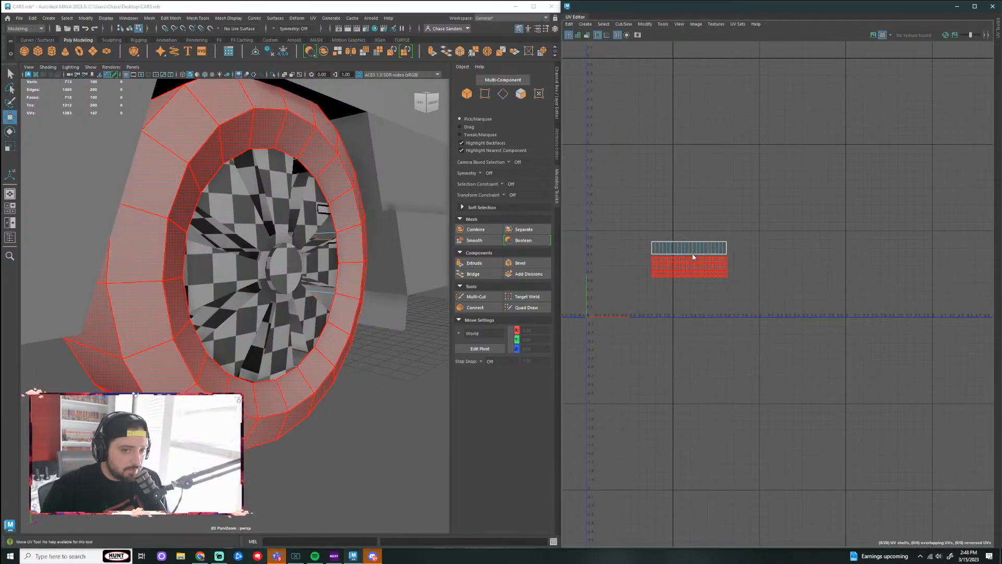
right_drag(691, 256, 659, 242)
drag(364, 441, 256, 305)
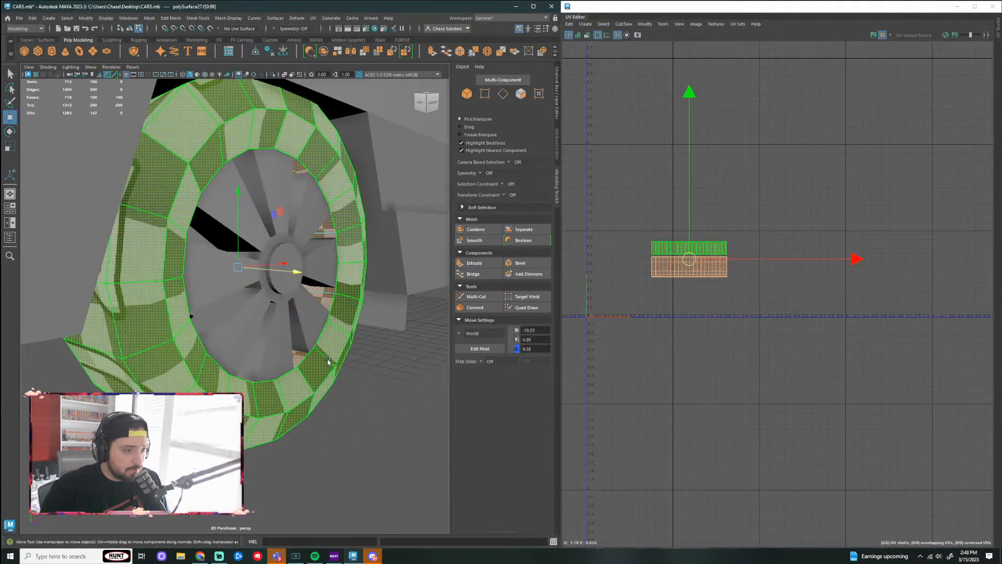
Step: Select the tire and rim together and move the tire's two UV shells directly above the rim's shells
scroll(389, 416, down, 5)
alt+drag(390, 416, 280, 366)
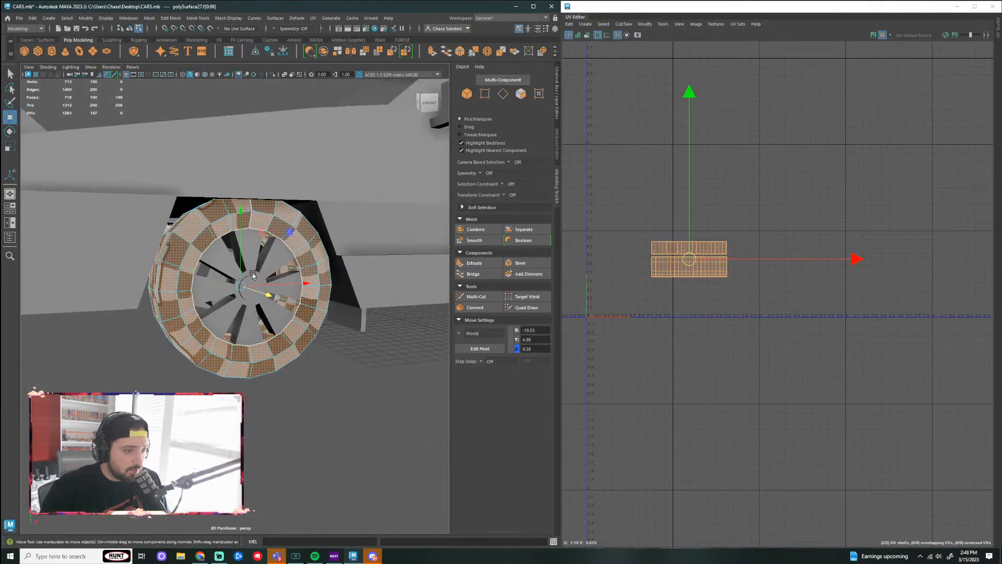
click(253, 276)
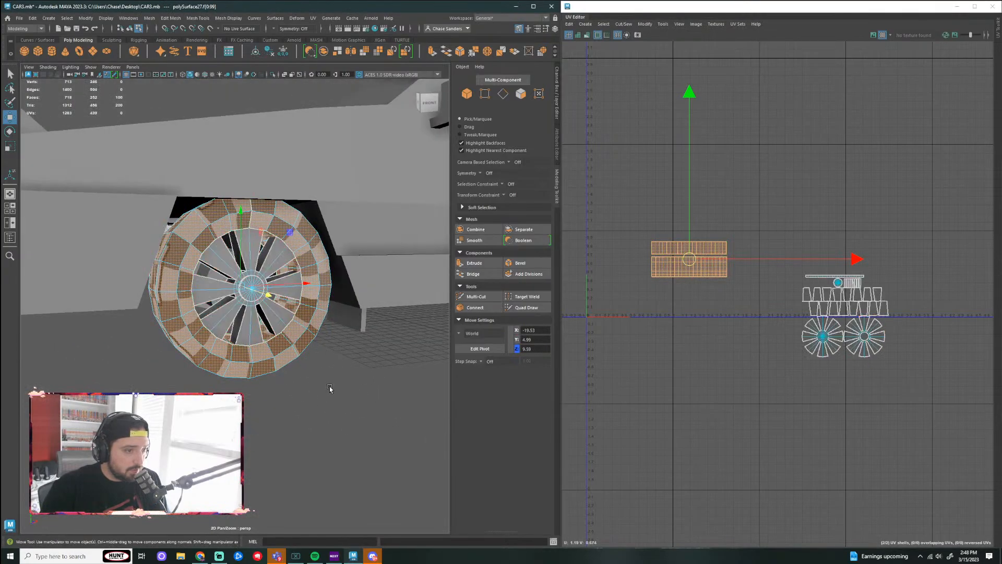
right_drag(250, 303, 331, 415)
drag(253, 318, 254, 319)
scroll(253, 320, down, 3)
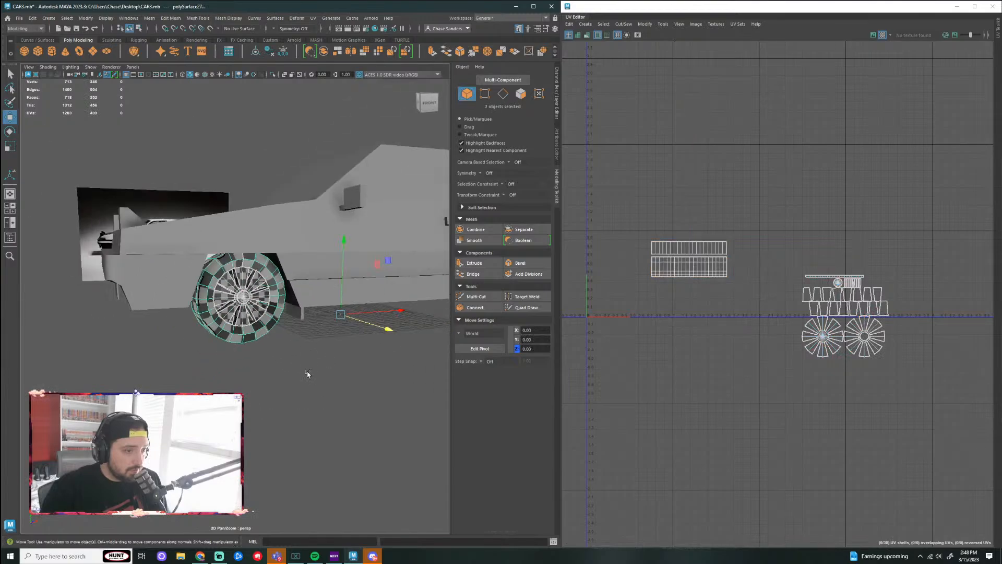
alt+drag(313, 334, 257, 408)
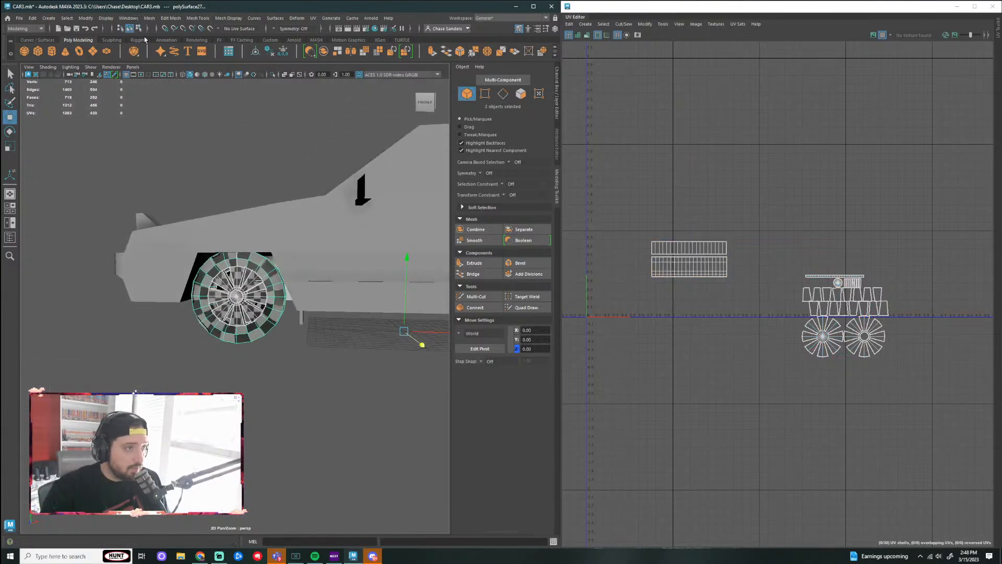
click(694, 259)
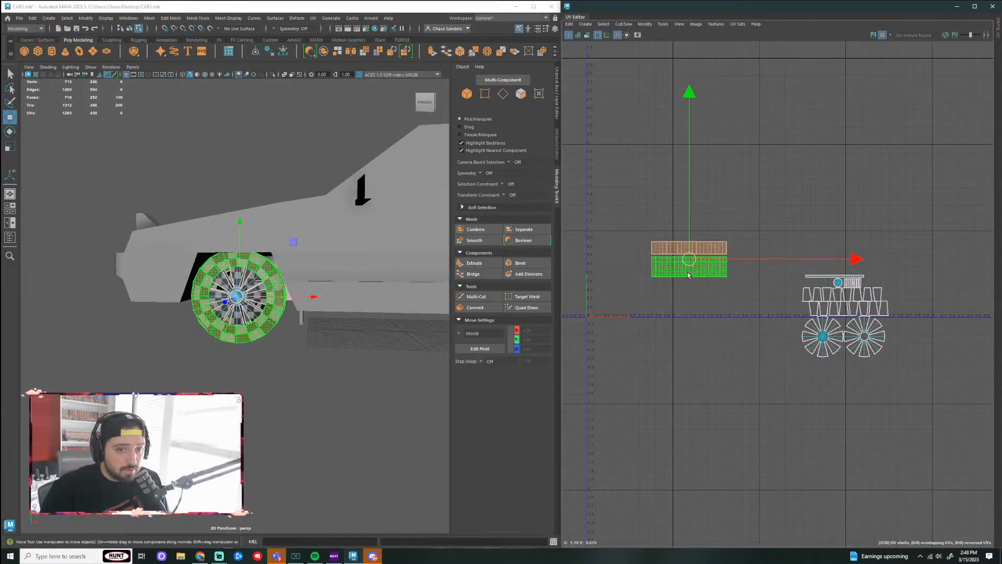
drag(696, 264, 848, 258)
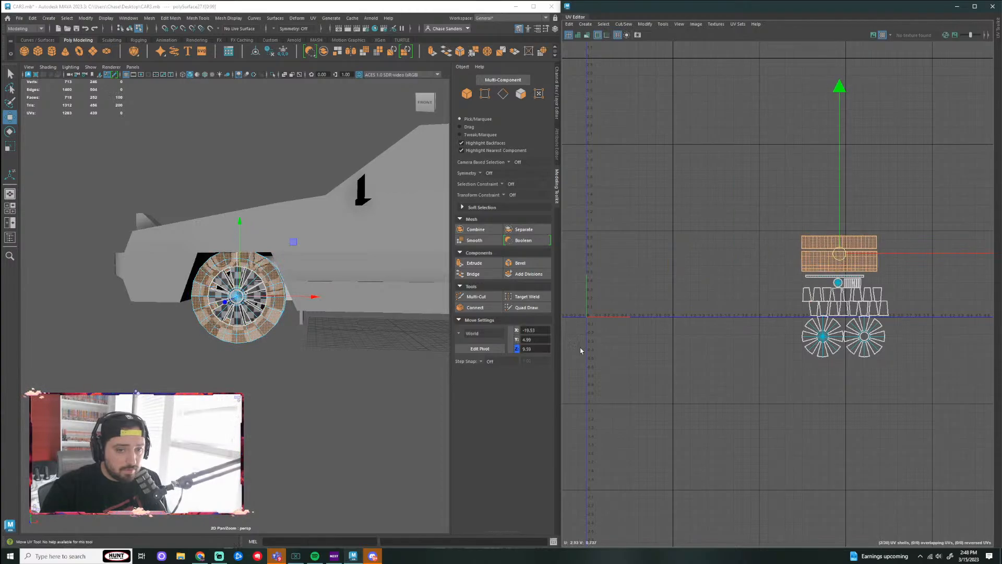
Step: Return to object selection and select the front wheel's pieces
scroll(264, 362, up, 3)
click(298, 434)
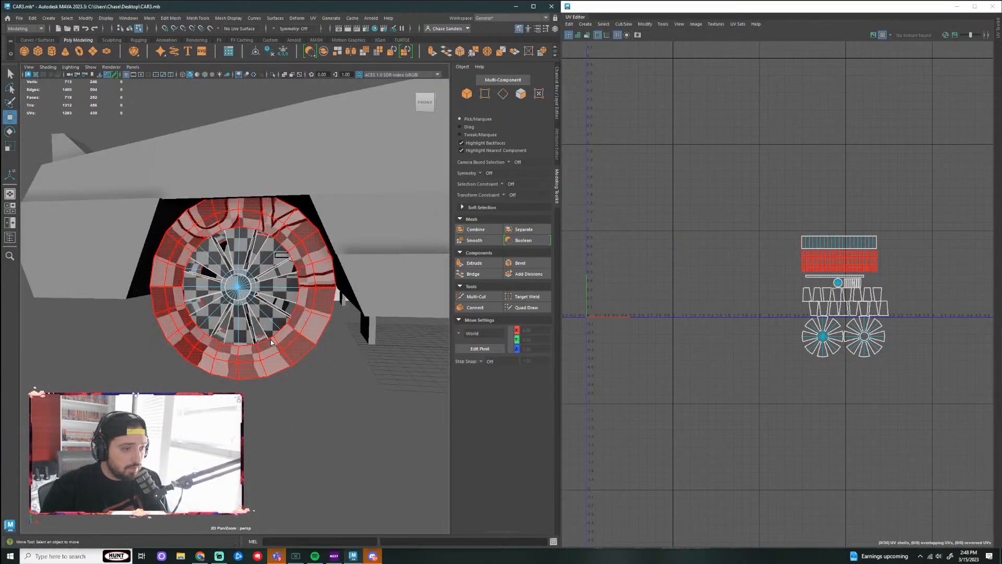
right_click(315, 328)
right_drag(314, 325, 315, 346)
right_drag(297, 287, 313, 272)
drag(324, 426, 234, 318)
alt+drag(264, 375, 267, 292)
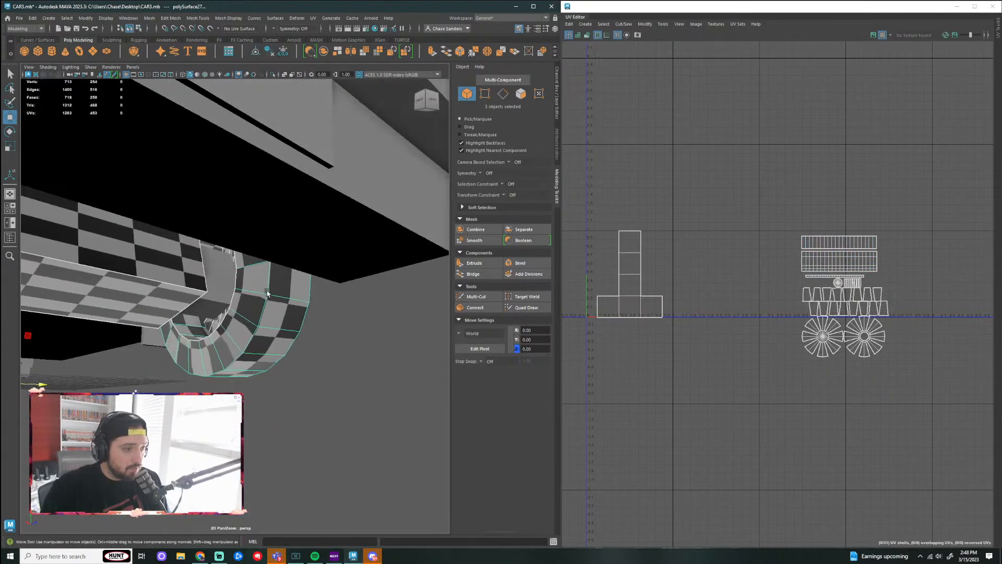
Step: Reselect only the front tire and rim and combine them into one mesh
click(336, 385)
drag(313, 338, 201, 349)
alt+drag(397, 343, 285, 316)
click(149, 18)
click(175, 47)
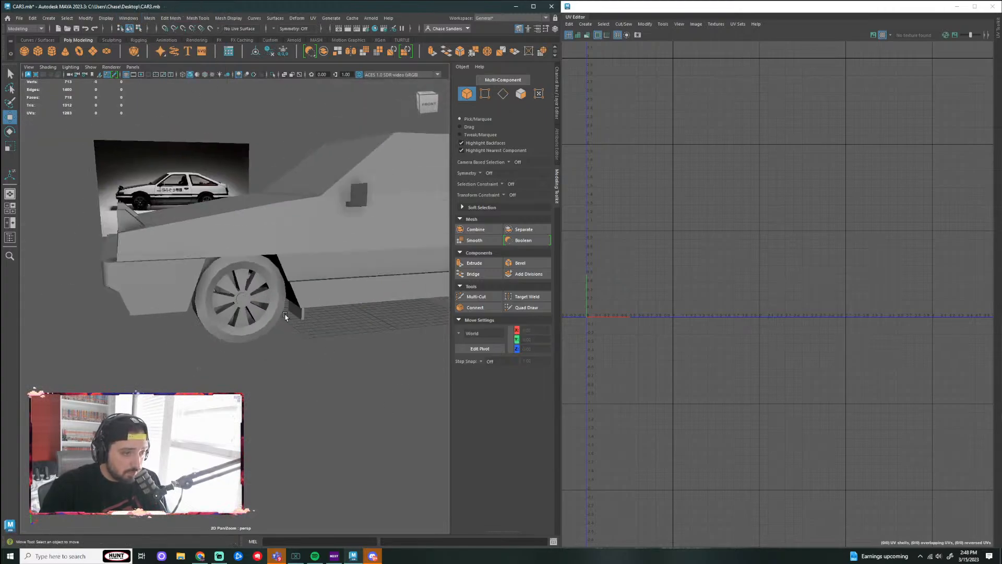
Step: Select the combined wheel together with the car body to display both UV layouts
click(255, 324)
scroll(843, 290, down, 1)
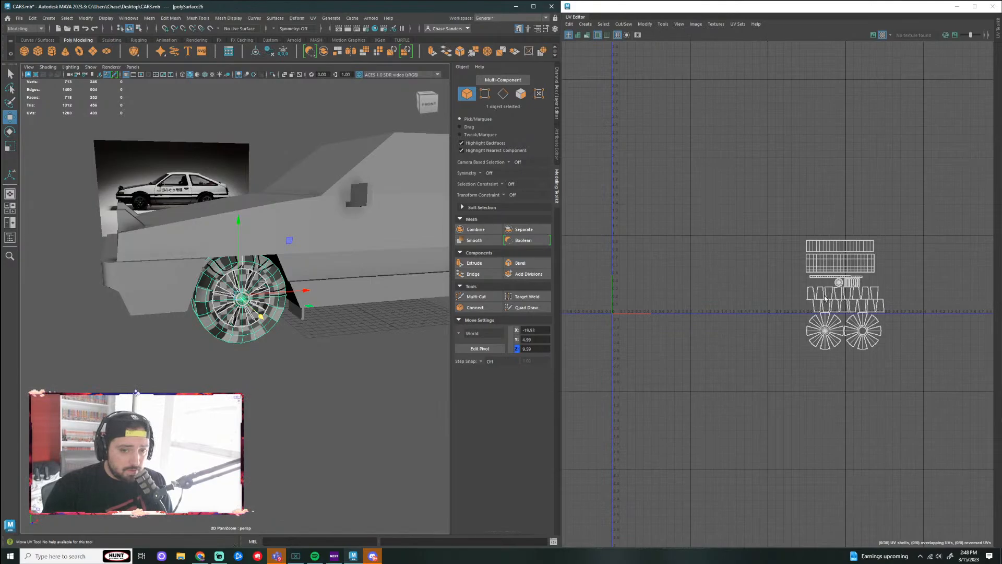
click(356, 261)
shift+click(268, 300)
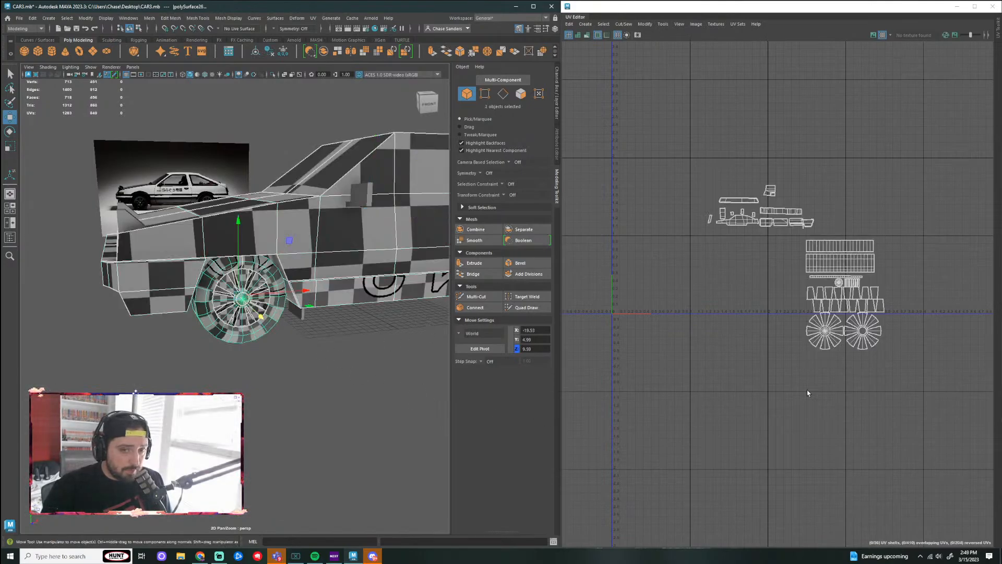
alt+middle_drag(880, 332, 773, 323)
click(732, 257)
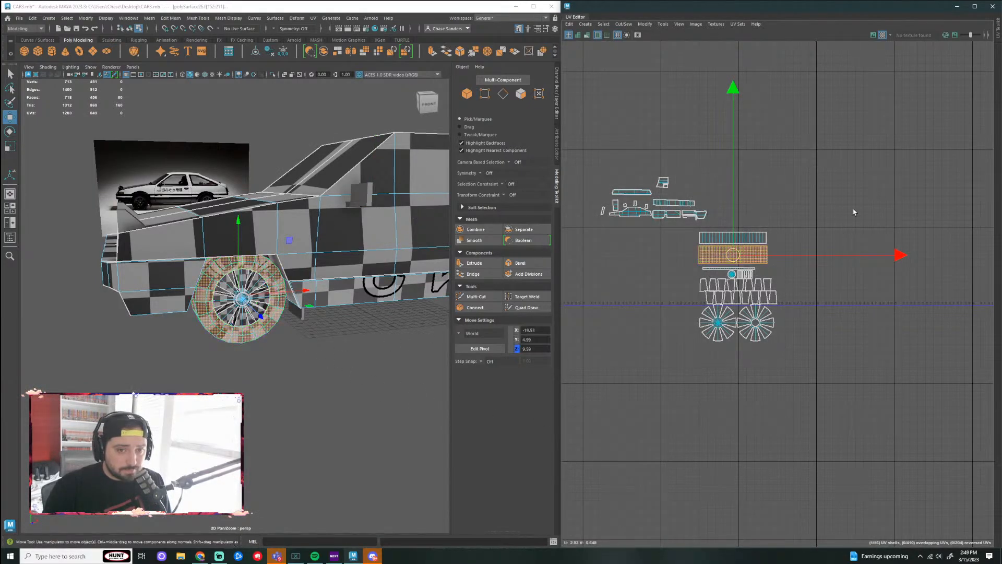
drag(688, 384, 688, 385)
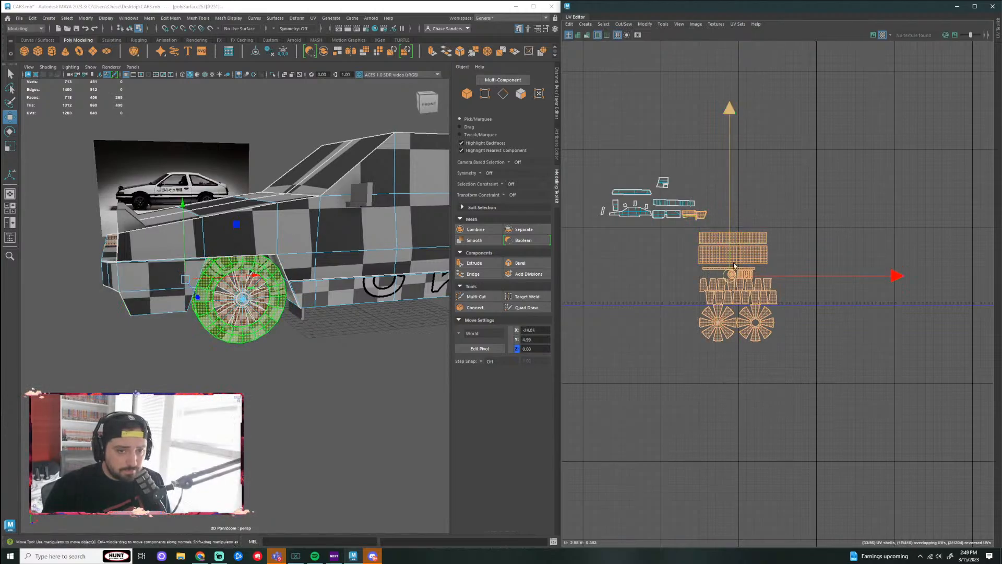
shift+drag(717, 216, 699, 230)
scroll(717, 223, up, 3)
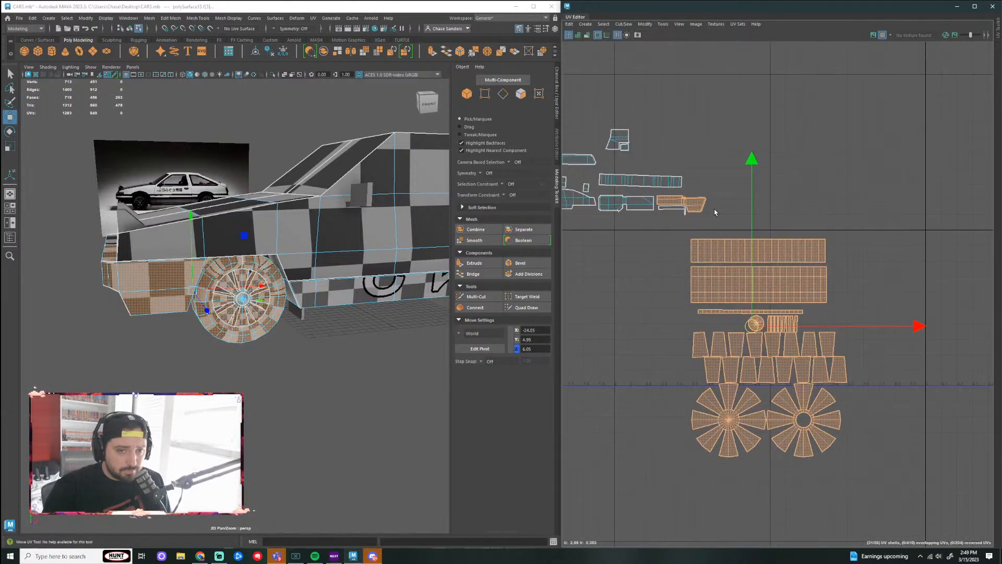
shift+click(769, 298)
click(719, 232)
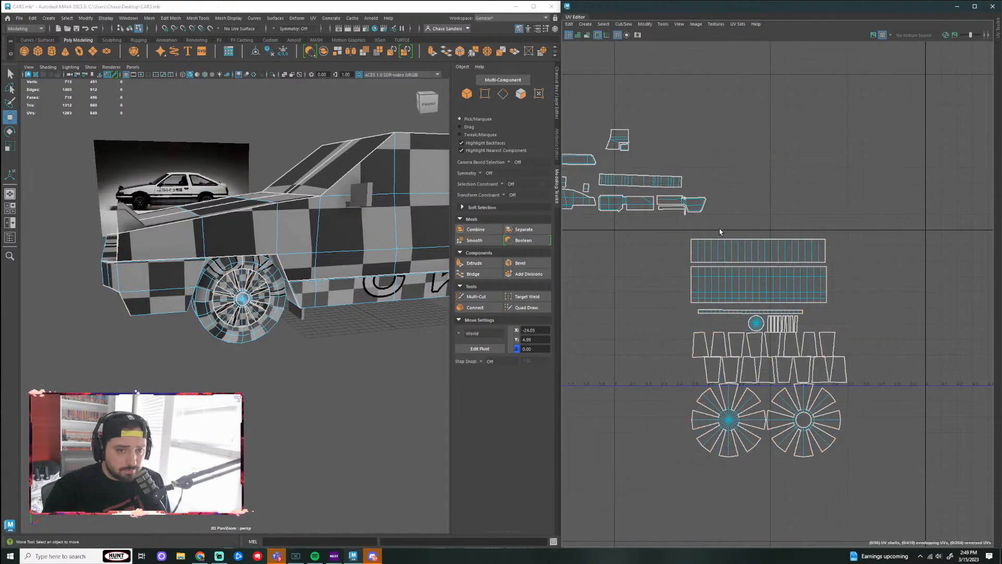
Step: Scale all of the wheel's UV shells down together and move them beside the car body's shells
drag(746, 411, 746, 411)
scroll(747, 411, down, 3)
key(r)
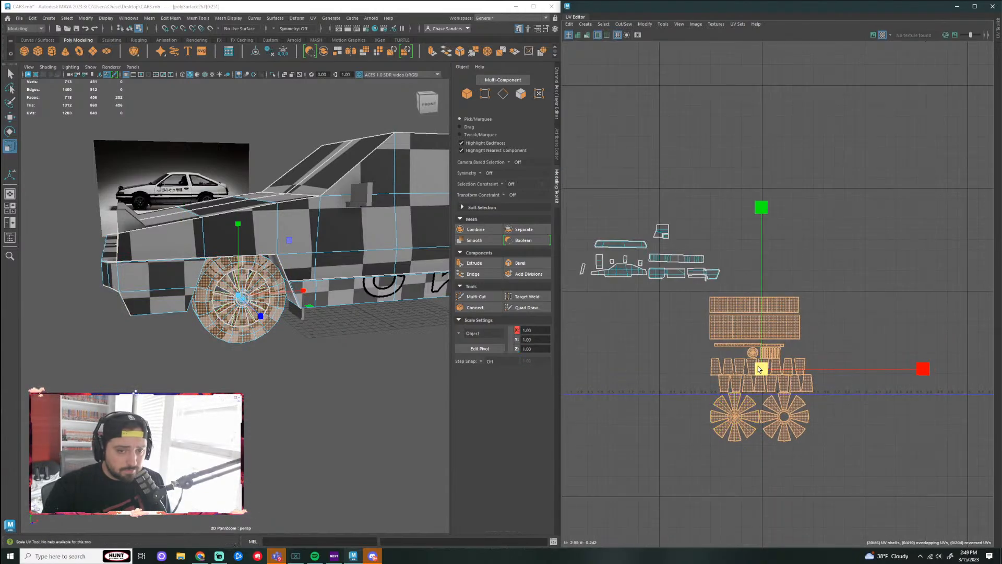
middle_drag(747, 411, 707, 386)
middle_drag(775, 328, 758, 220)
click(805, 368)
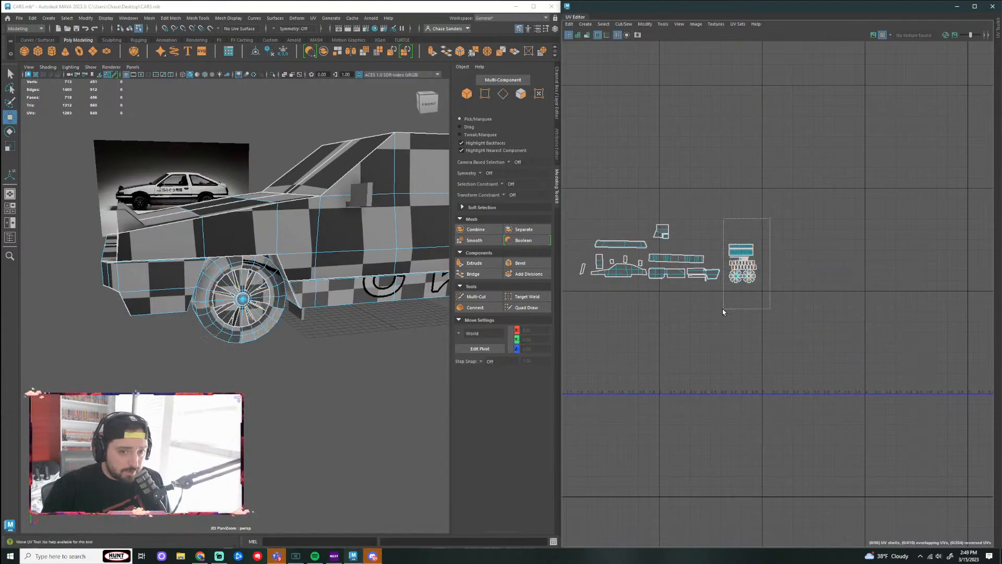
Step: Move the wheel's scaled UV shells slightly further away from the car body's shells
drag(723, 309, 722, 310)
middle_drag(775, 326, 802, 323)
click(732, 419)
scroll(732, 420, down, 2)
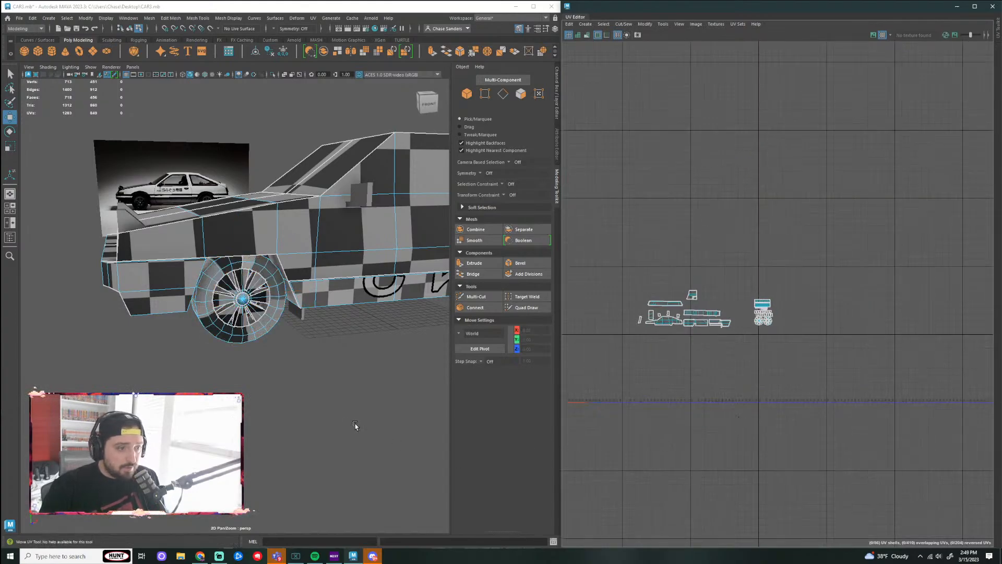
Step: Return to object selection and delete the license plate block under the front bumper
alt+drag(355, 424, 109, 349)
scroll(333, 409, up, 5)
scroll(333, 409, down, 3)
click(306, 369)
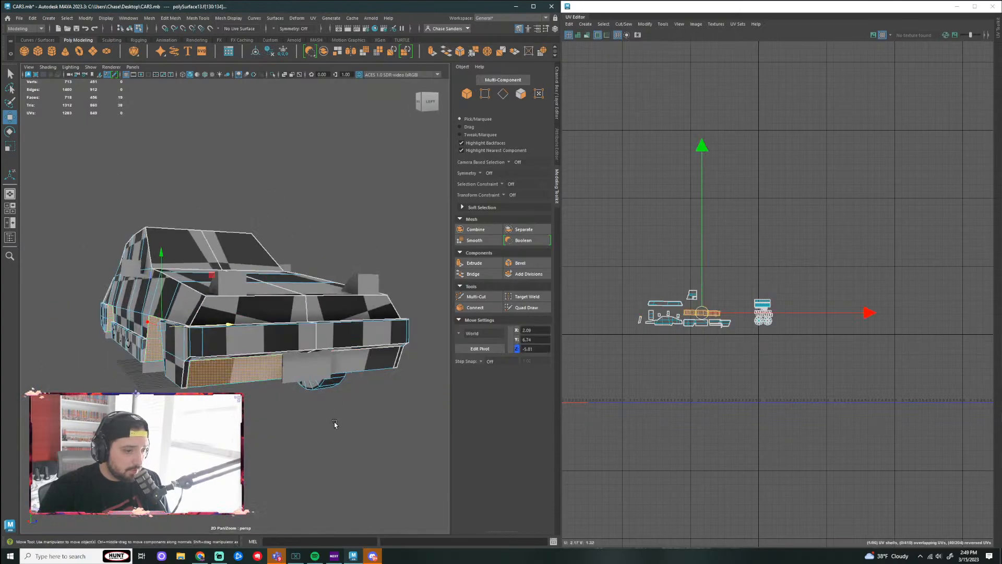
alt+drag(335, 424, 297, 402)
right_drag(271, 325, 313, 301)
click(345, 378)
click(275, 331)
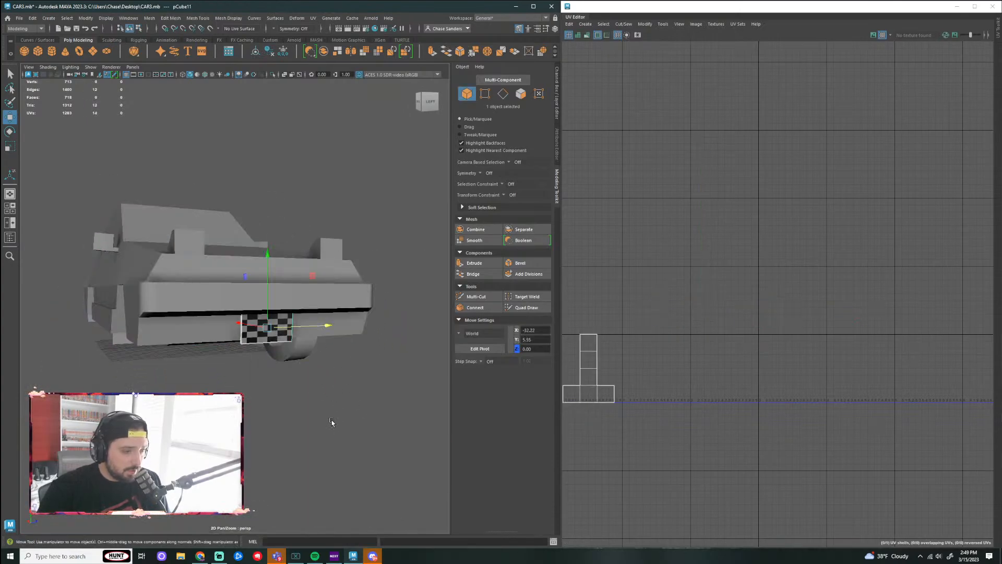
key(Delete)
Step: Select the rear license plate block and isolate it in the viewport
alt+drag(331, 421, 245, 284)
click(248, 249)
scroll(301, 362, up, 5)
scroll(244, 365, down, 3)
scroll(253, 334, up, 3)
click(282, 292)
right_click(321, 285)
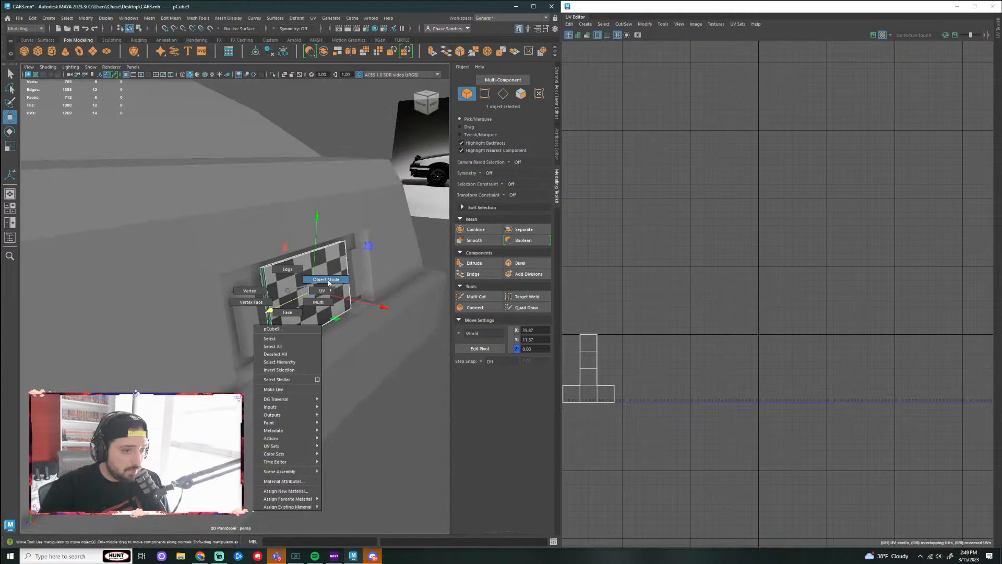
key(ctrl+1)
alt+drag(320, 285, 348, 248)
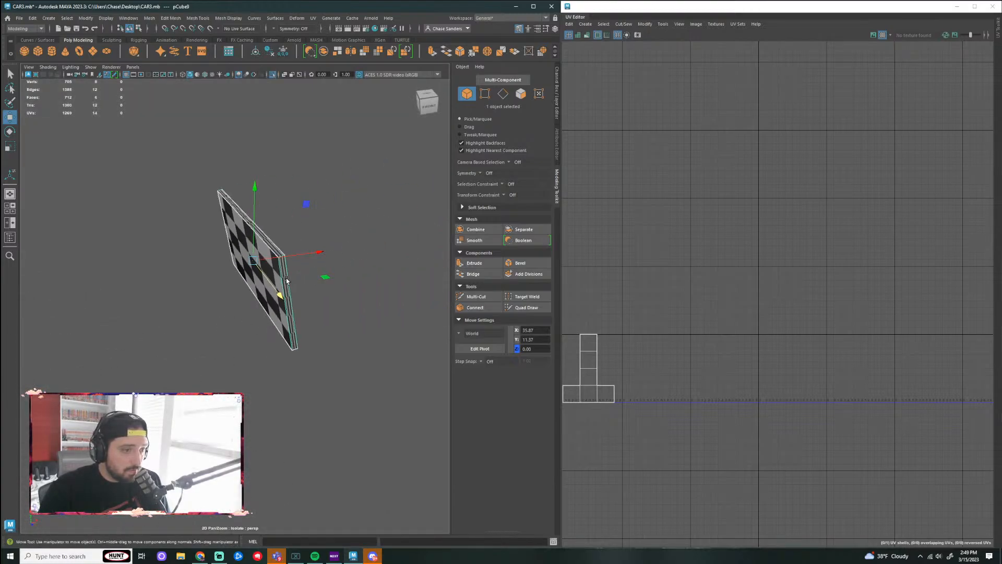
Step: Select all edges of the rear license plate and sew its UVs together
right_drag(286, 280, 286, 261)
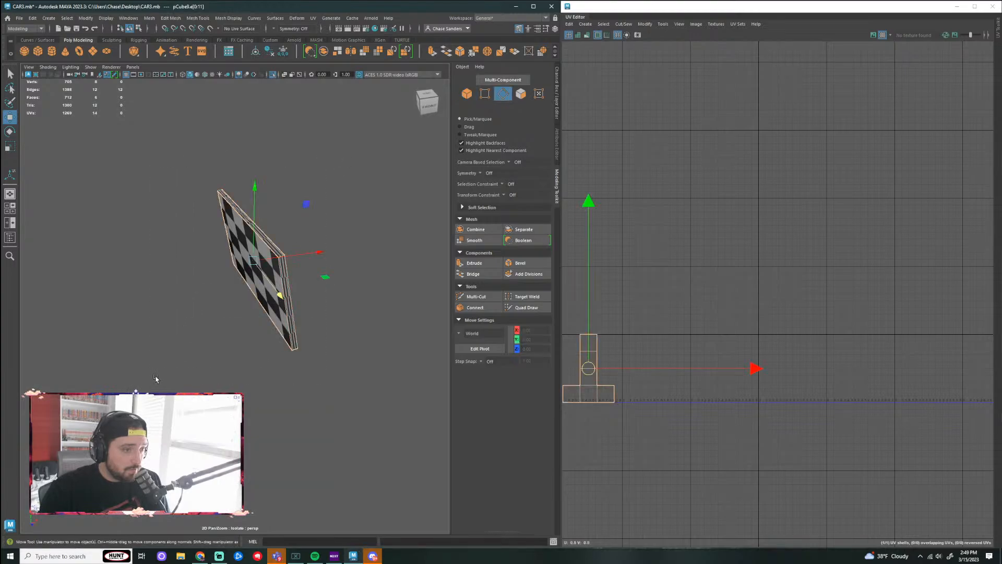
click(625, 24)
click(637, 74)
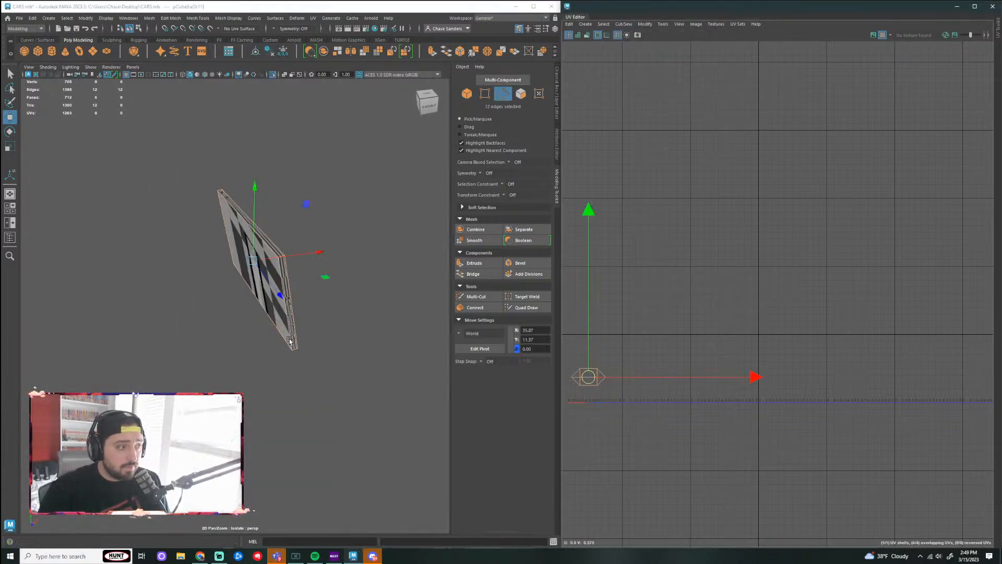
Step: Select the eight edges bordering the rear plate's two large faces and cut the UVs along them
key(f)
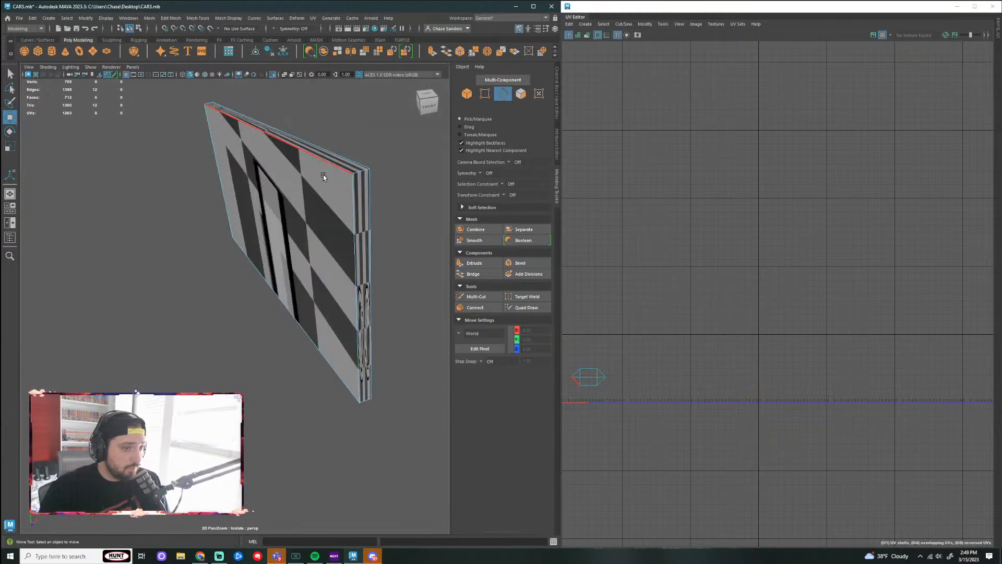
click(321, 159)
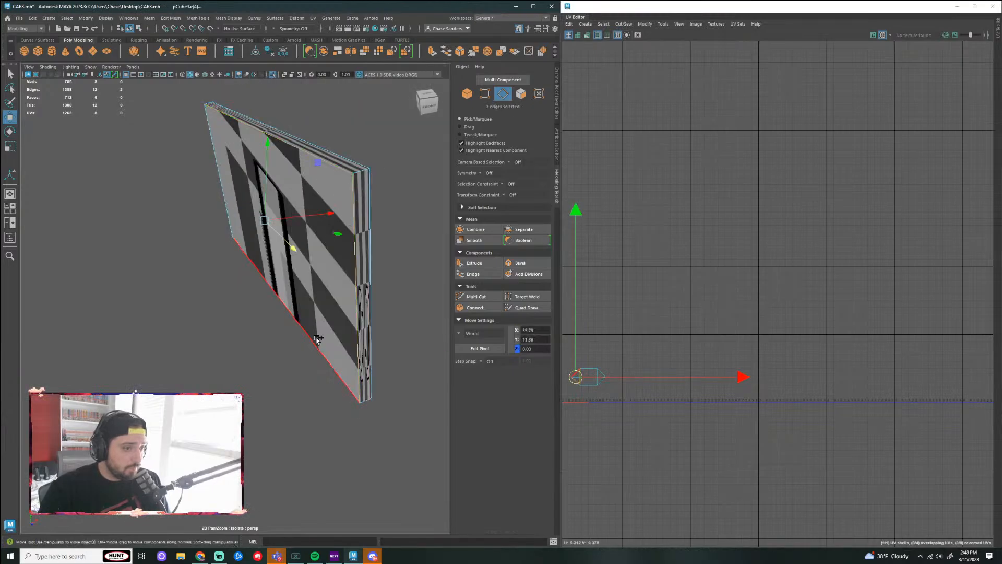
alt+drag(272, 362, 265, 218)
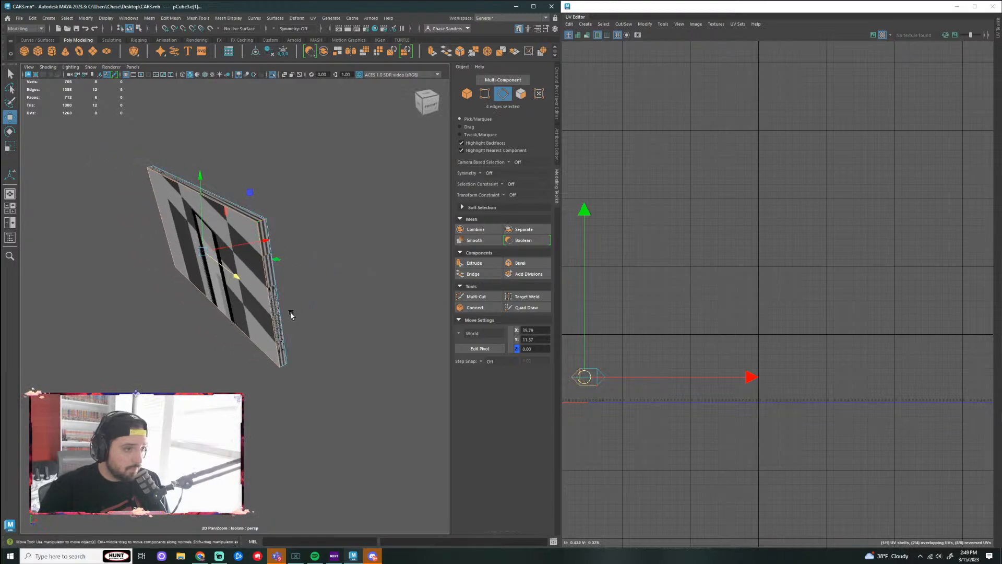
alt+drag(288, 366, 256, 332)
shift+click(161, 354)
alt+drag(282, 403, 470, 246)
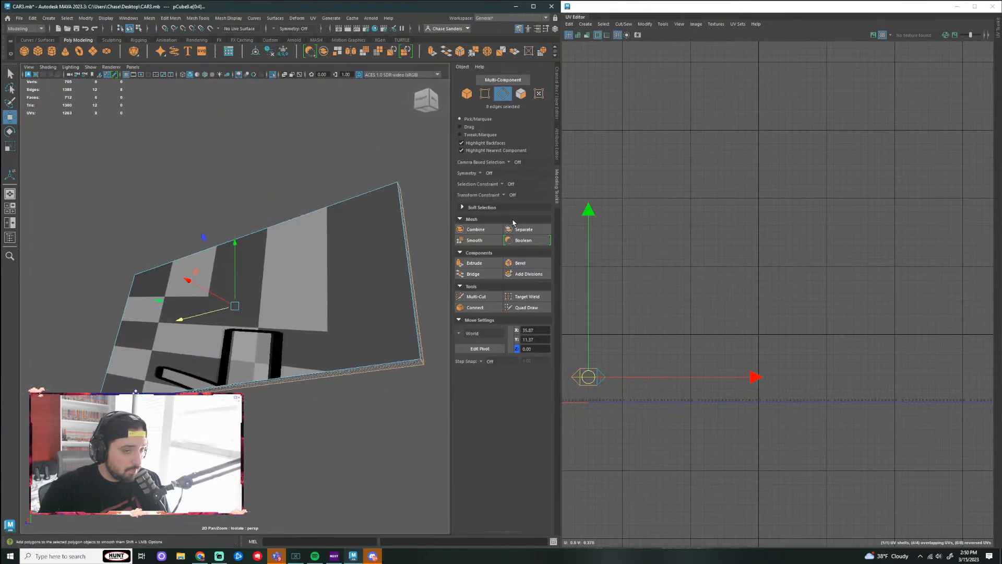
click(624, 25)
click(627, 66)
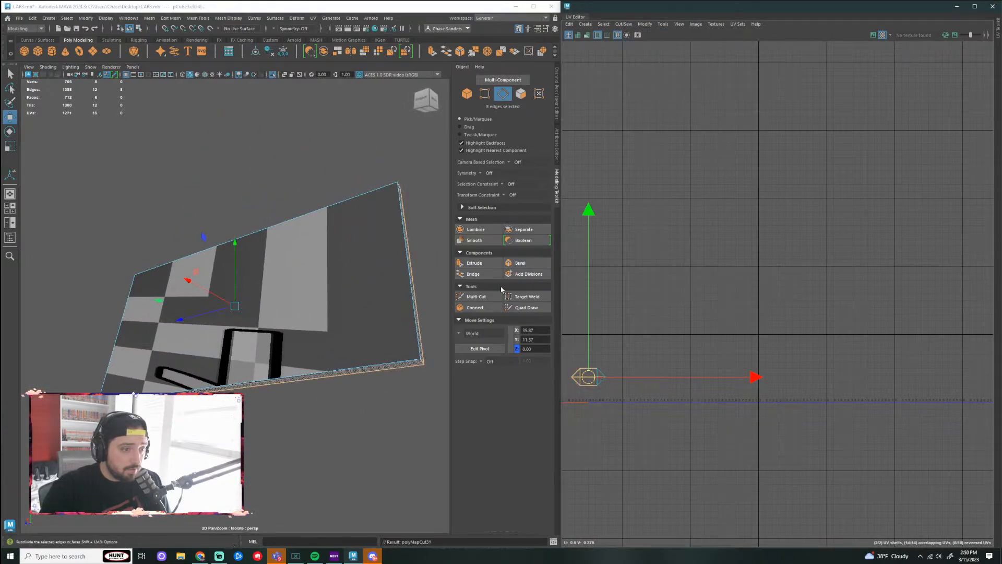
Step: Return to object selection, select the rear license plate's UVs and unfold them
click(407, 418)
alt+drag(407, 418, 342, 308)
right_drag(341, 306, 387, 324)
click(387, 323)
click(641, 26)
click(652, 271)
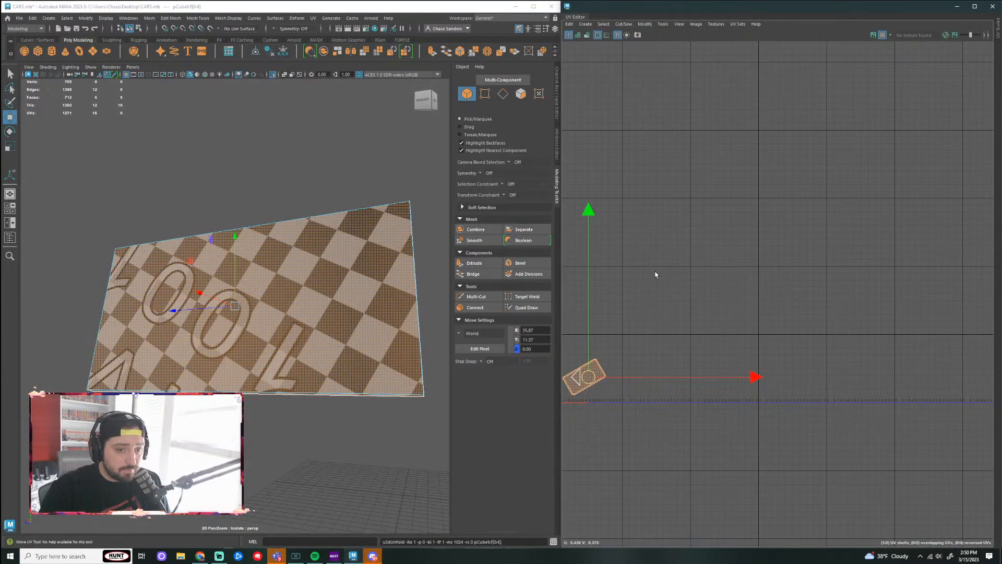
Step: Move the rear plate's UV shells away from the tile corner, rotate the small face shell and scale it up to match the larger one
drag(592, 382, 661, 333)
click(576, 376)
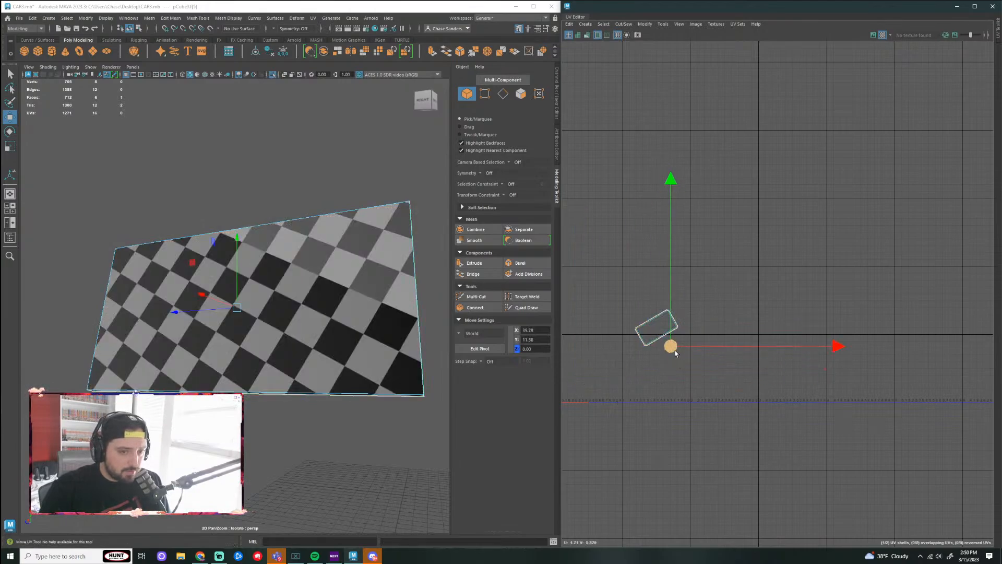
scroll(679, 345, up, 5)
key(e)
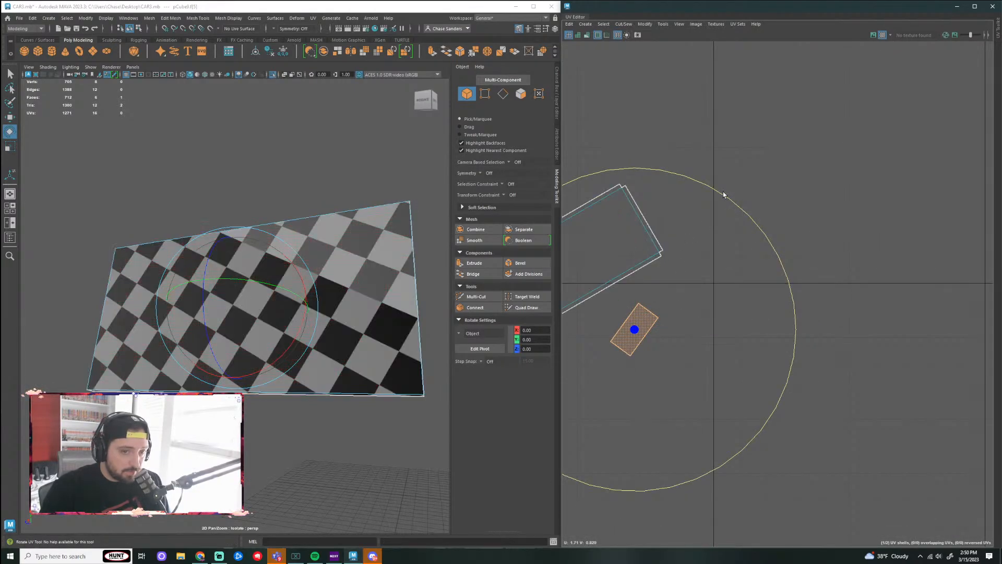
drag(724, 195, 770, 233)
key(r)
middle_drag(654, 342, 863, 314)
scroll(864, 314, down, 2)
Step: Rotate the larger plate shell until it lies horizontal and move it clear of the smaller shell
double_click(641, 257)
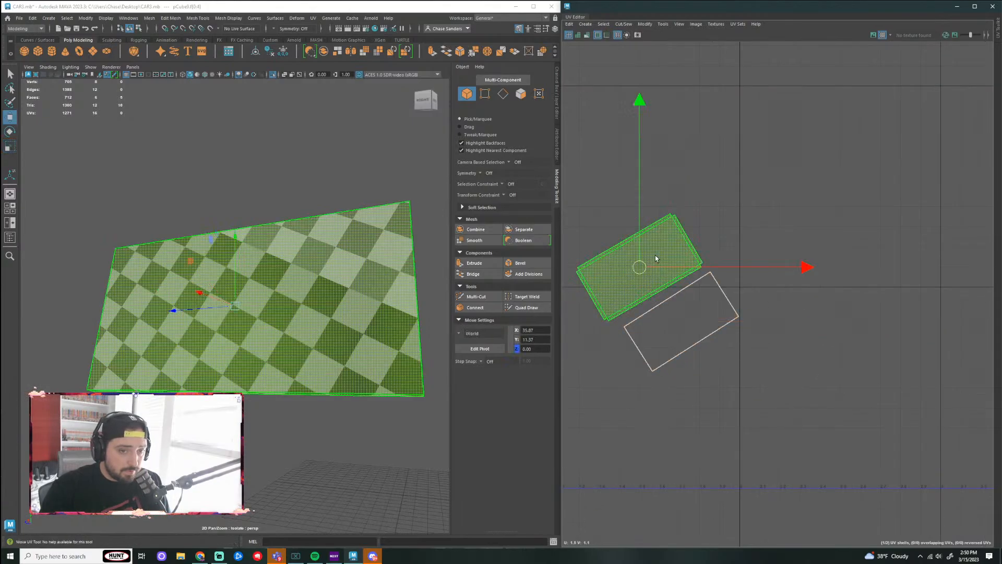
key(e)
drag(757, 150, 798, 226)
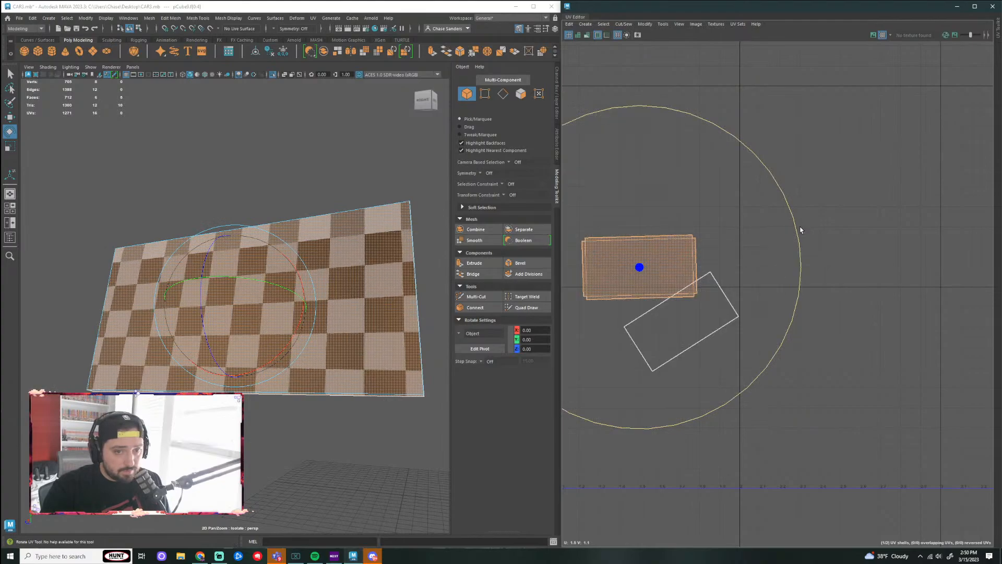
key(w)
drag(640, 267, 779, 227)
Step: Rotate the smaller plate shell until it lies horizontal like the larger one
click(719, 305)
key(e)
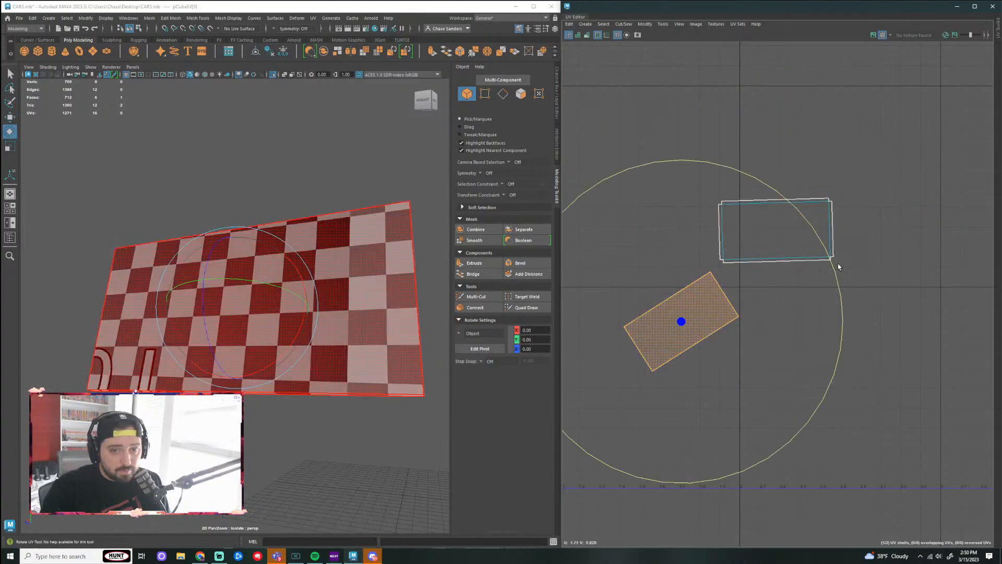
click(841, 327)
click(726, 295)
drag(832, 274, 844, 363)
Step: Select both rear plate shells and straighten their UVs
drag(867, 168, 596, 386)
click(645, 24)
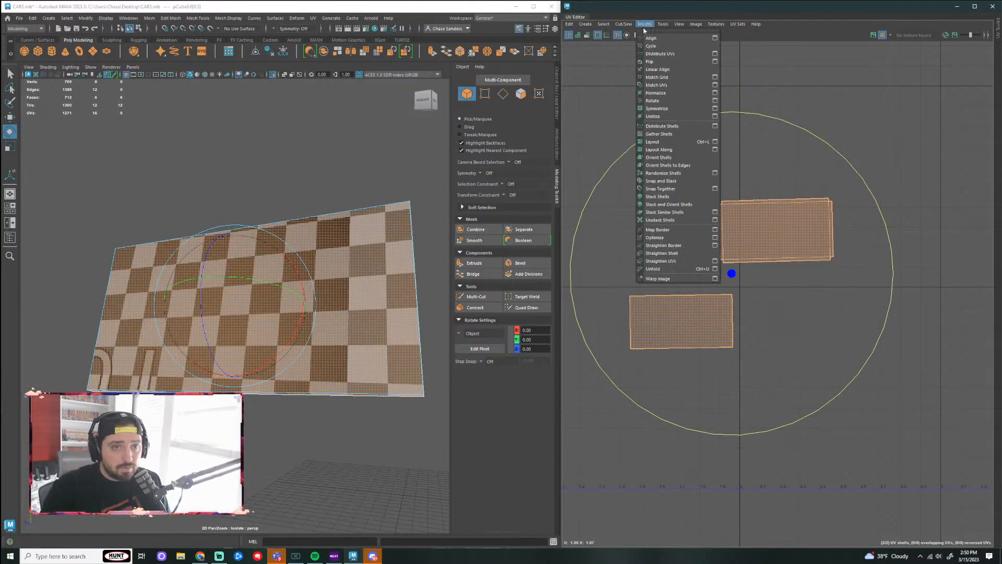
click(673, 261)
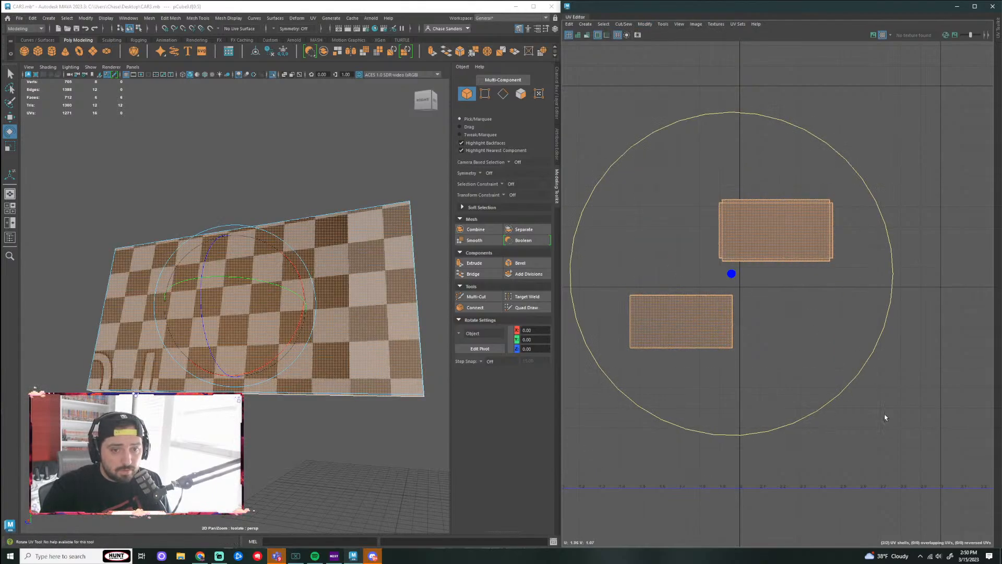
click(831, 388)
Step: Place the smaller plate shell directly above the larger one, and move the pair down close to the UV grid's horizontal axis
click(681, 322)
key(w)
drag(681, 321, 777, 173)
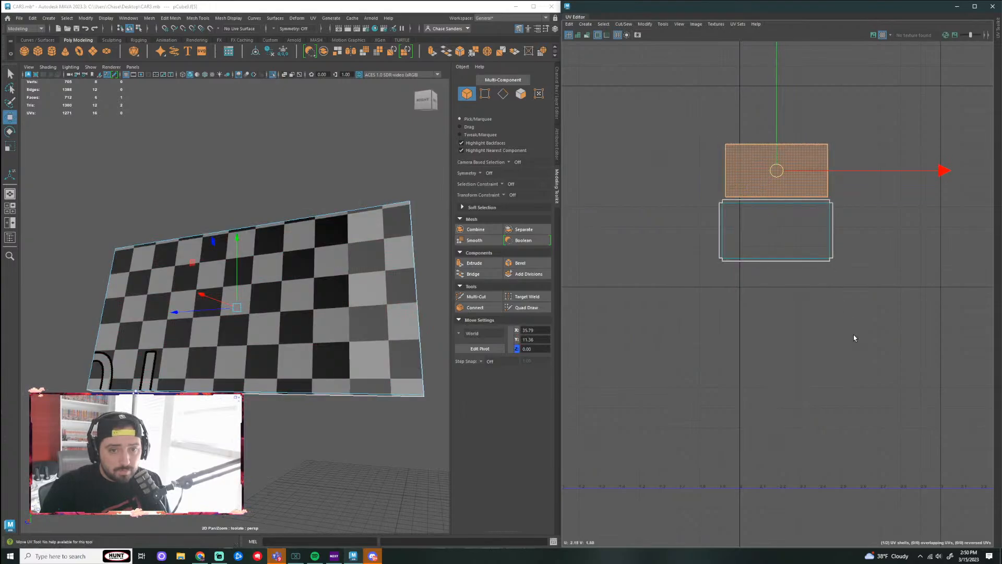
drag(861, 157, 584, 358)
scroll(760, 368, down, 5)
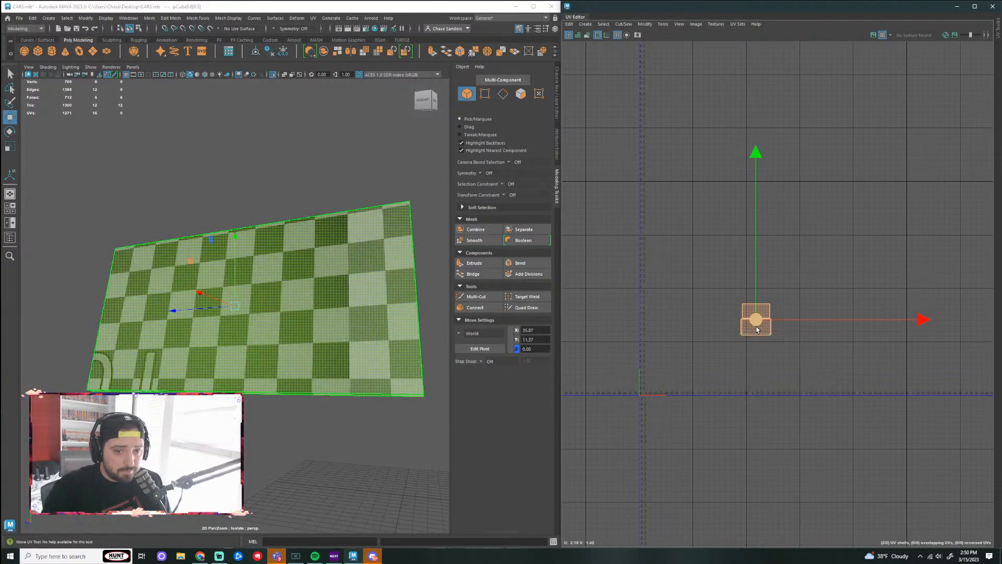
drag(758, 328, 797, 379)
click(803, 472)
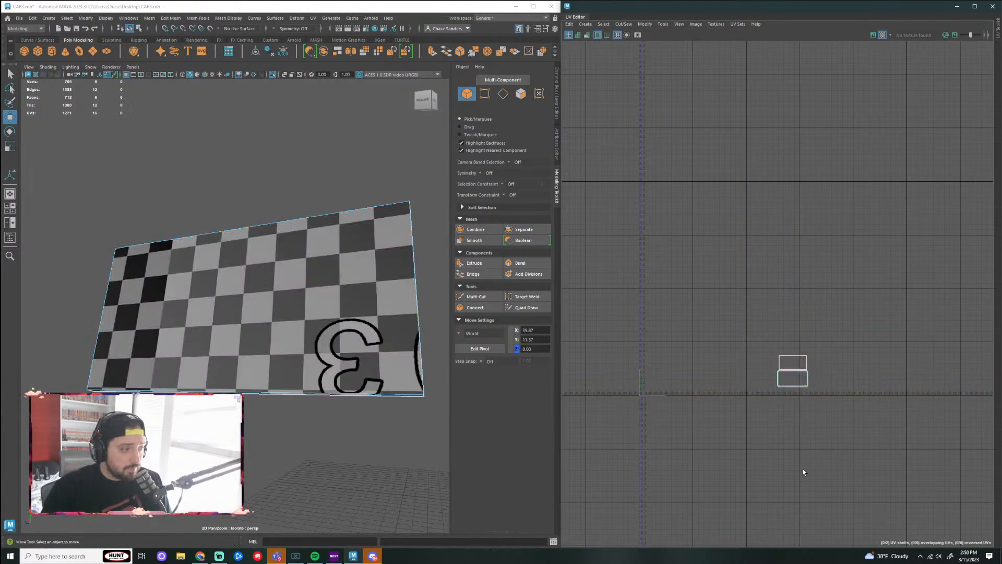
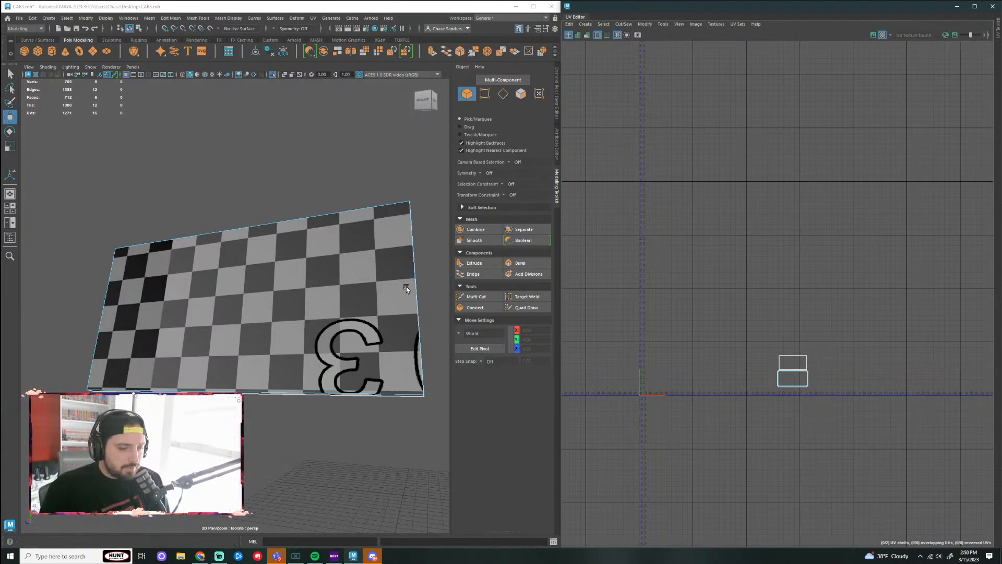
Step: Leave isolation to show the whole car, and select and frame the wheel with the checkered spokes
scroll(347, 374, down, 2)
alt+drag(346, 374, 295, 346)
key(ctrl+1)
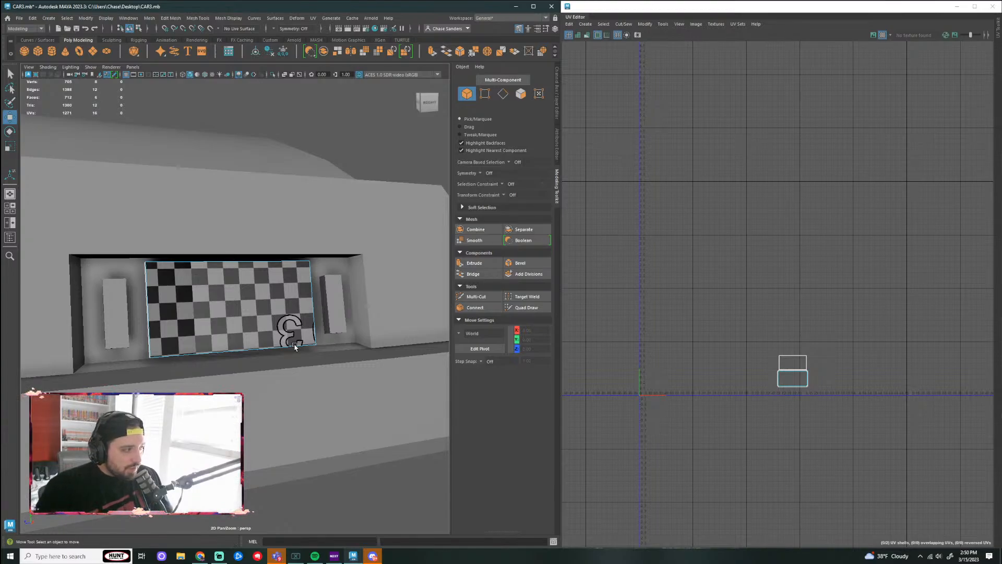
alt+drag(249, 408, 311, 369)
alt+right_drag(311, 369, 175, 336)
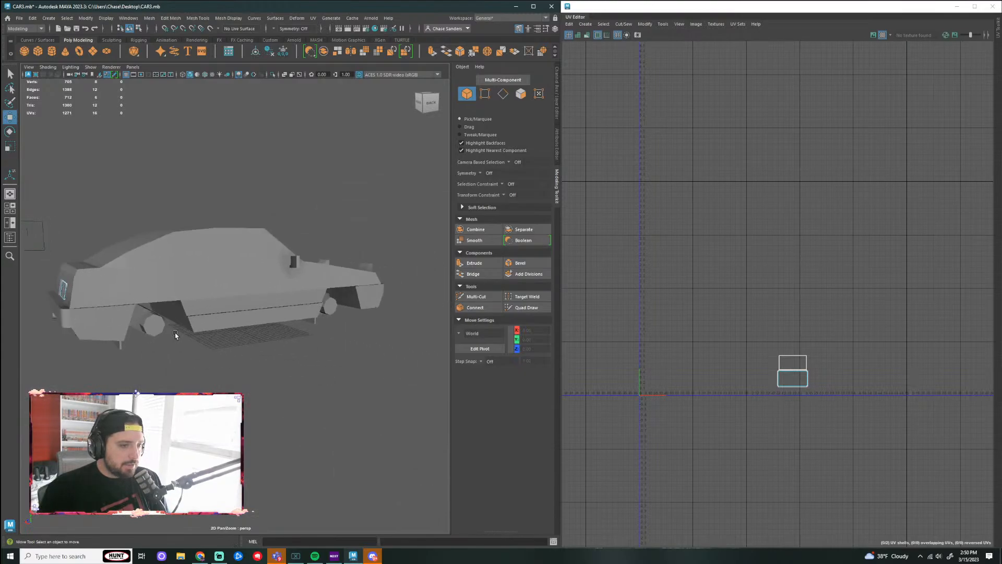
alt+drag(174, 336, 230, 376)
alt+right_drag(231, 376, 303, 349)
click(302, 348)
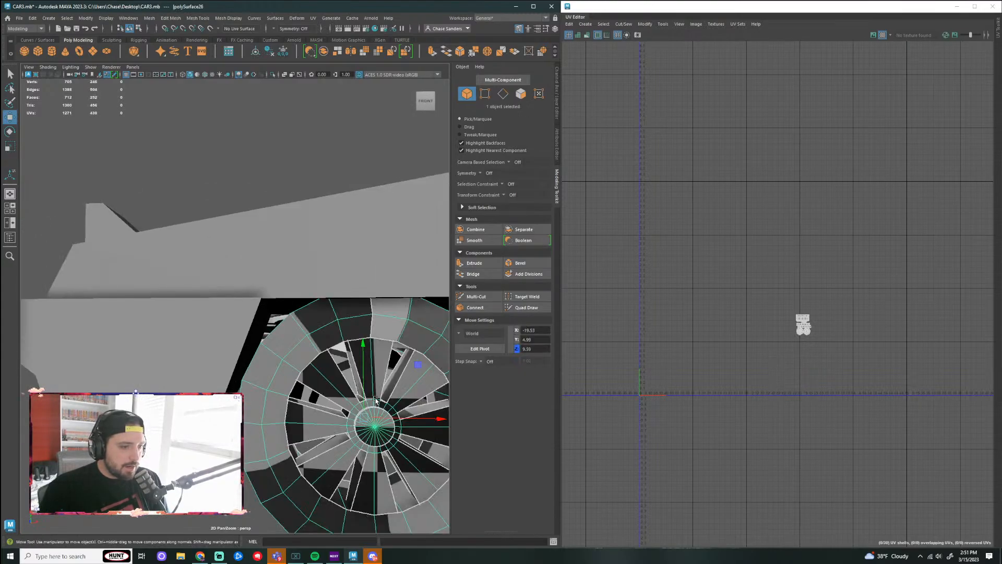
key(f)
Step: Switch to UV shell selection and move the wheel's row of narrow strip shells aside from the hub circle
scroll(822, 334, up, 2)
scroll(821, 334, up, 6)
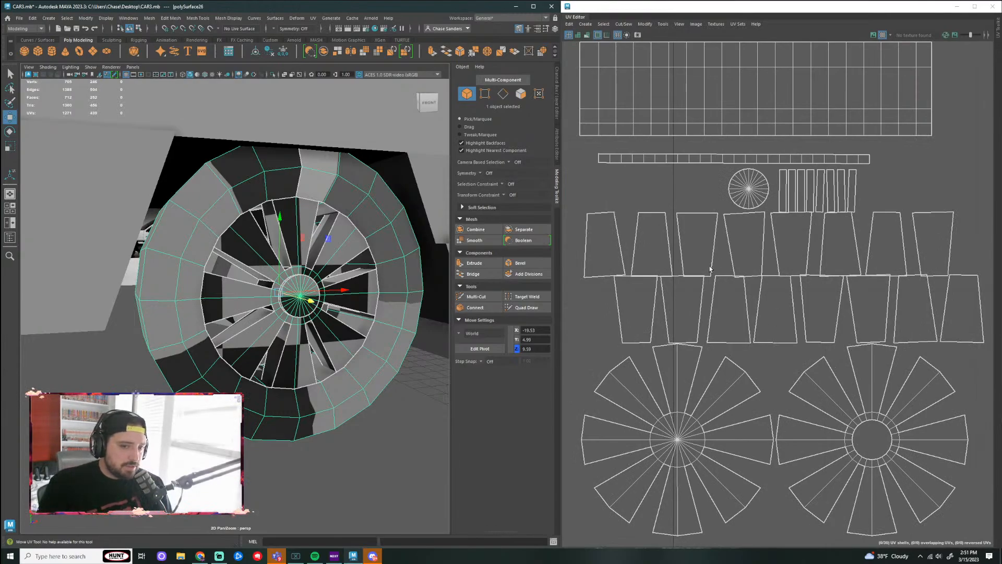
scroll(805, 244, up, 2)
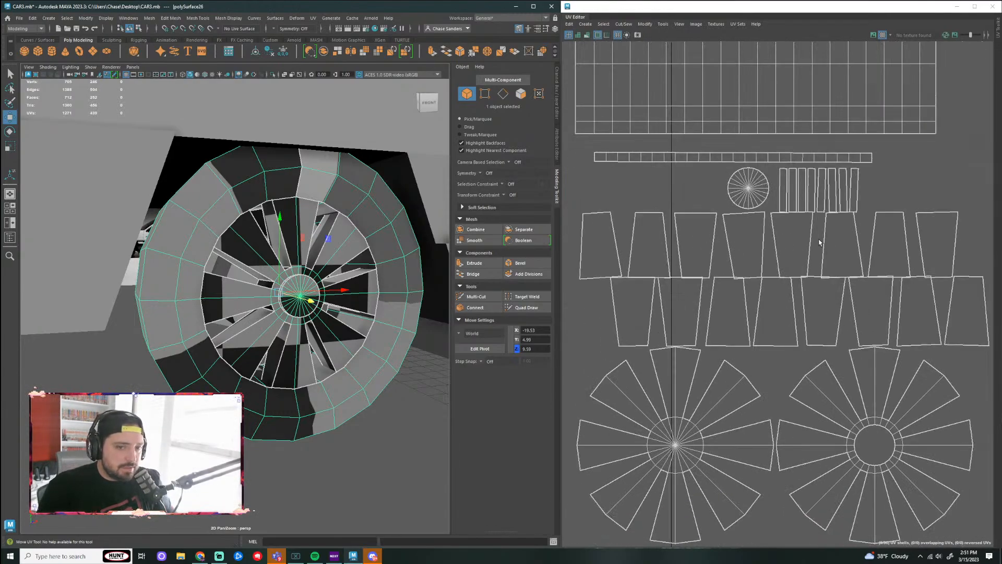
right_drag(788, 211, 824, 193)
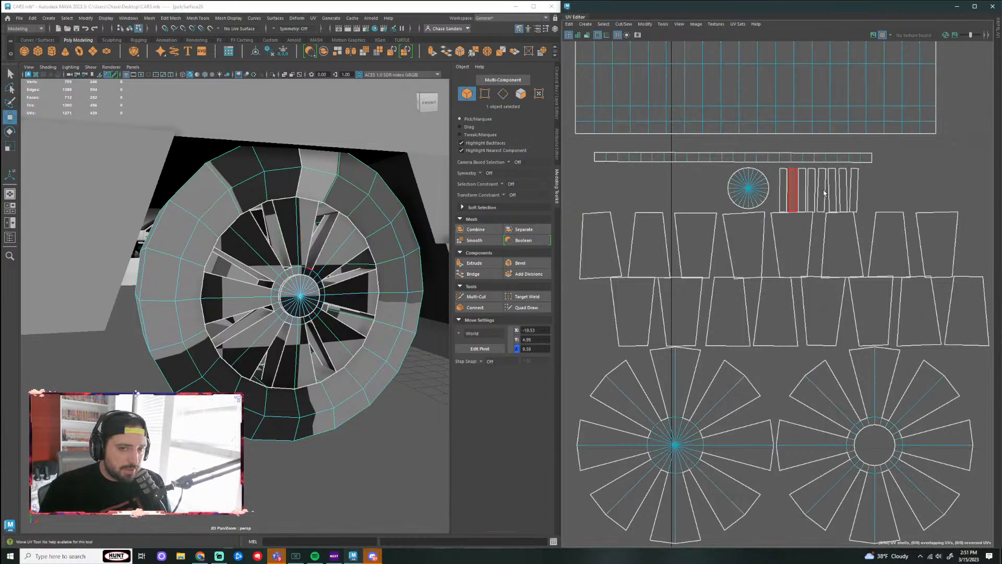
click(784, 199)
drag(820, 190, 921, 183)
Step: Select both rows of trapezoid spoke shells, stack them on one another and move the stack beside the spoked rim shells
drag(622, 261, 622, 263)
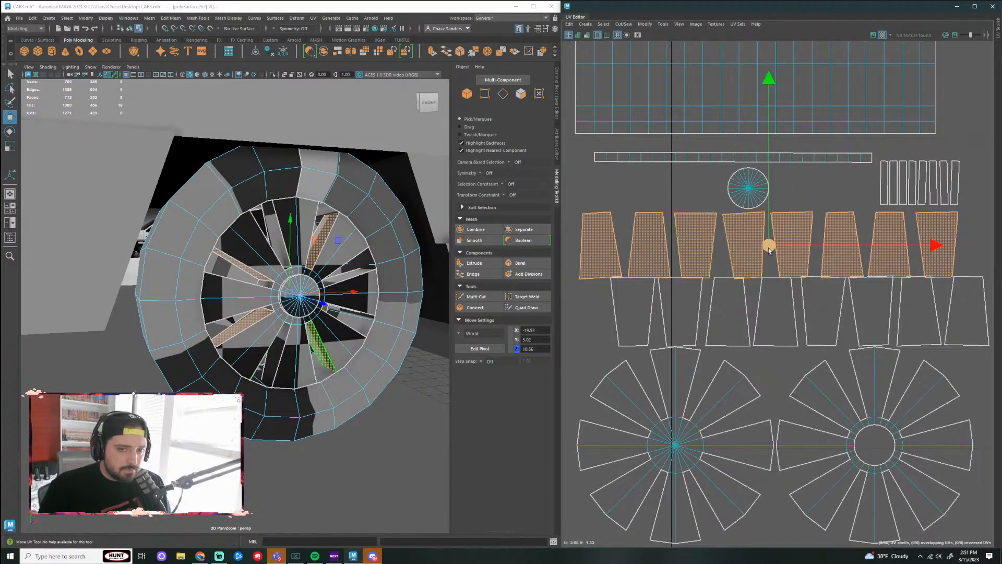
drag(771, 243, 810, 245)
scroll(883, 355, down, 5)
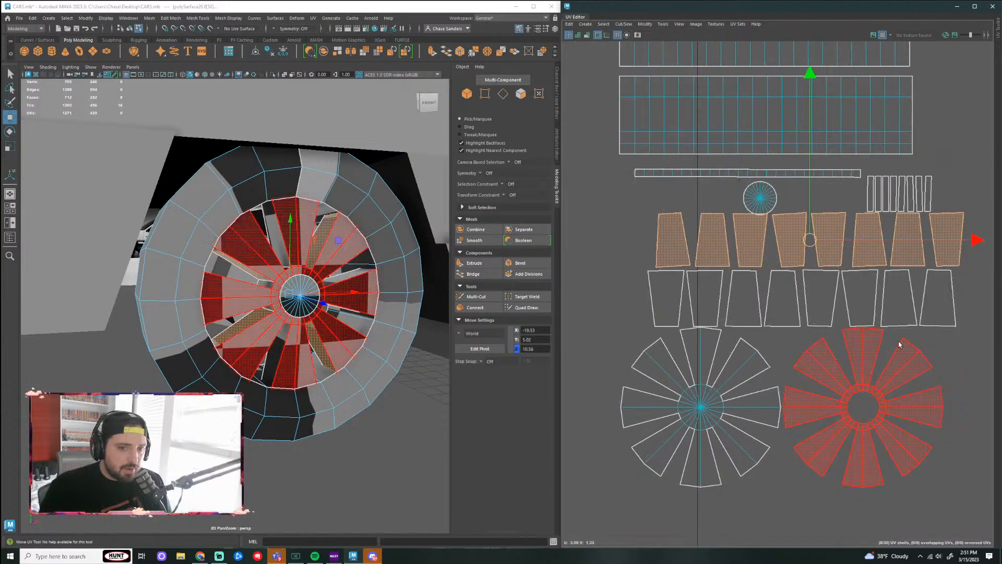
drag(880, 218, 843, 218)
shift+drag(633, 240, 633, 240)
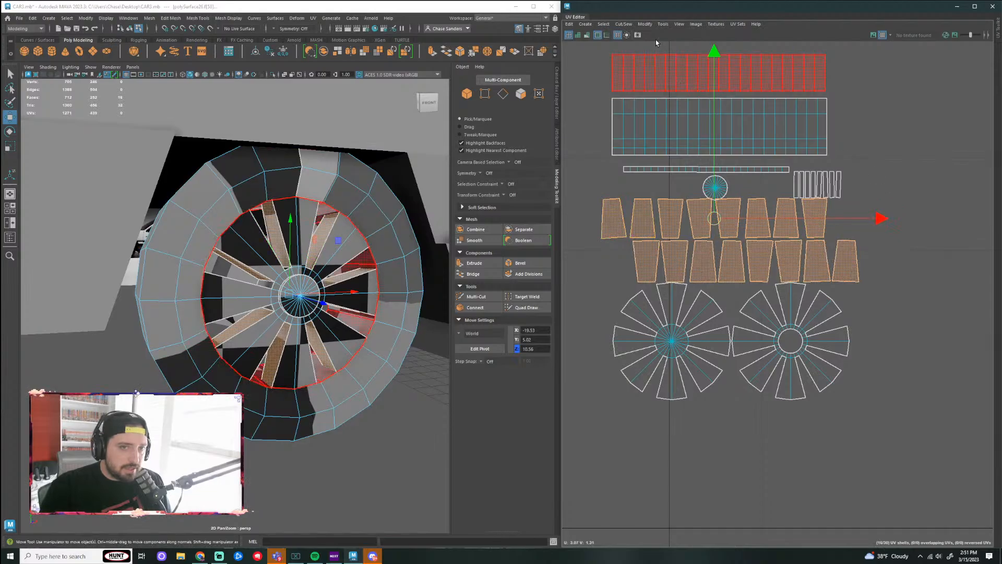
click(646, 24)
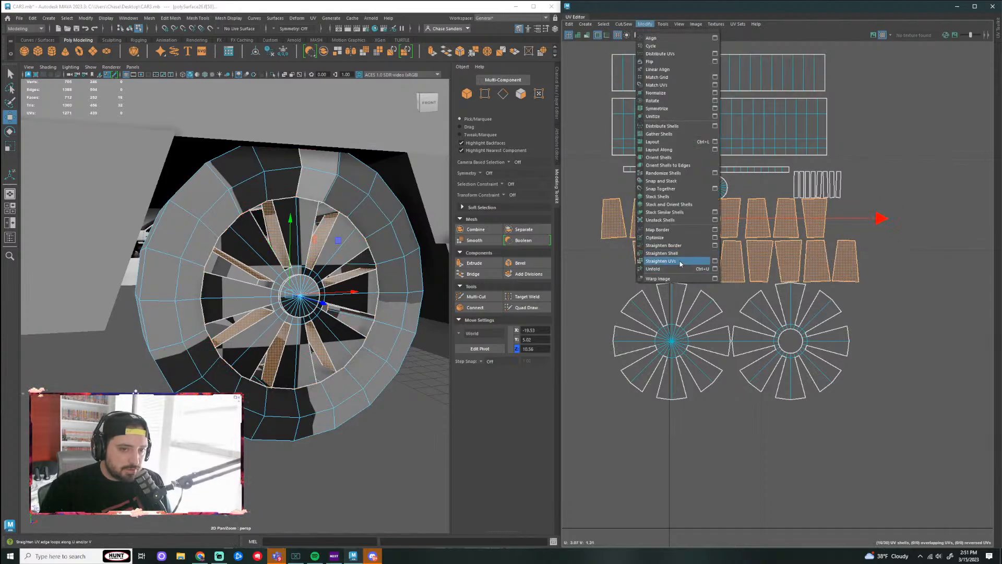
click(687, 213)
drag(614, 218, 871, 373)
Step: Stack the narrow strip shells on one another and place them next to the trapezoid stack
drag(832, 190, 798, 203)
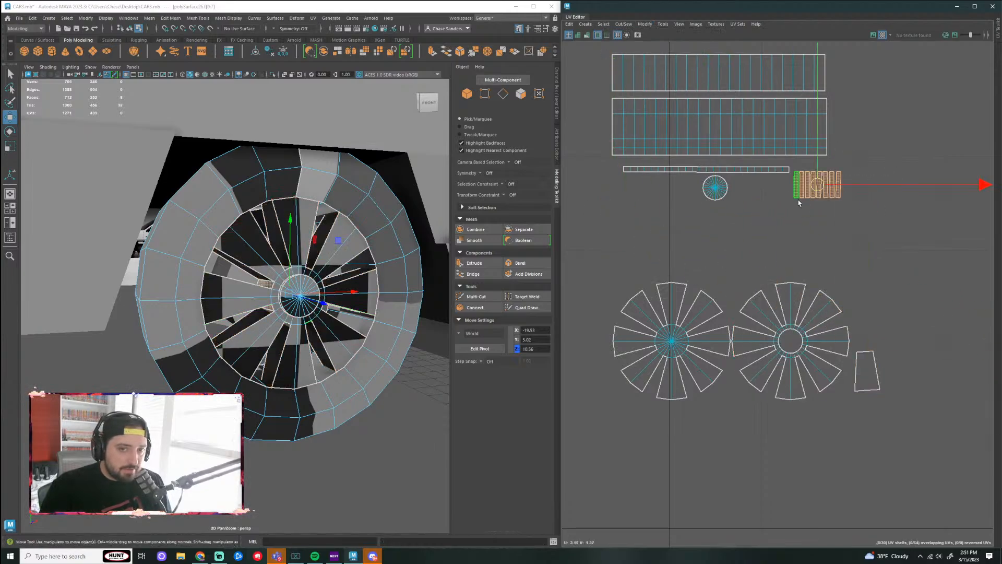
key(g)
drag(821, 186, 863, 351)
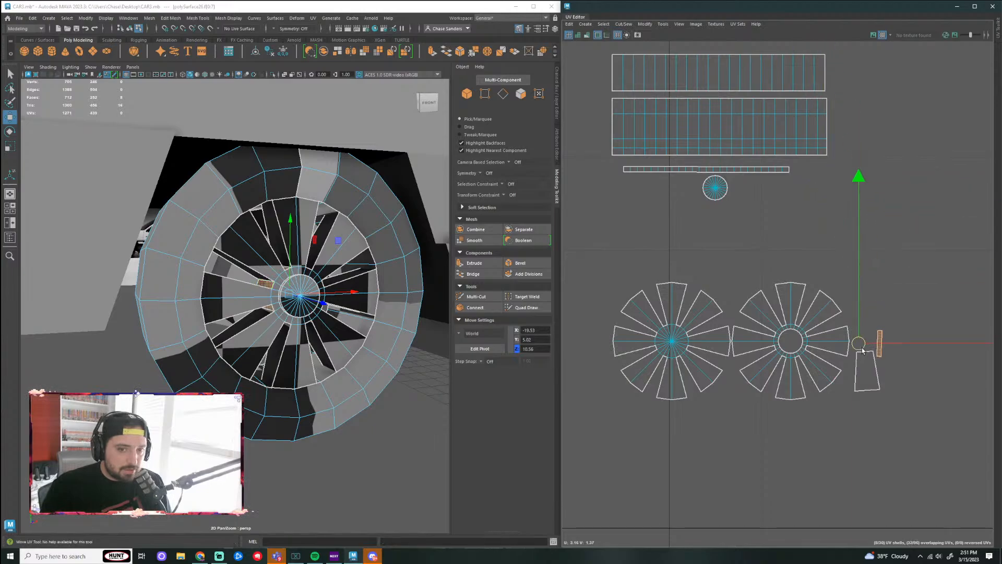
Step: Move the hub circle shell beside the stacked strips and the long thin strip shell just above the spoked rim shells
click(715, 188)
drag(715, 188, 904, 371)
click(724, 169)
drag(706, 170, 712, 269)
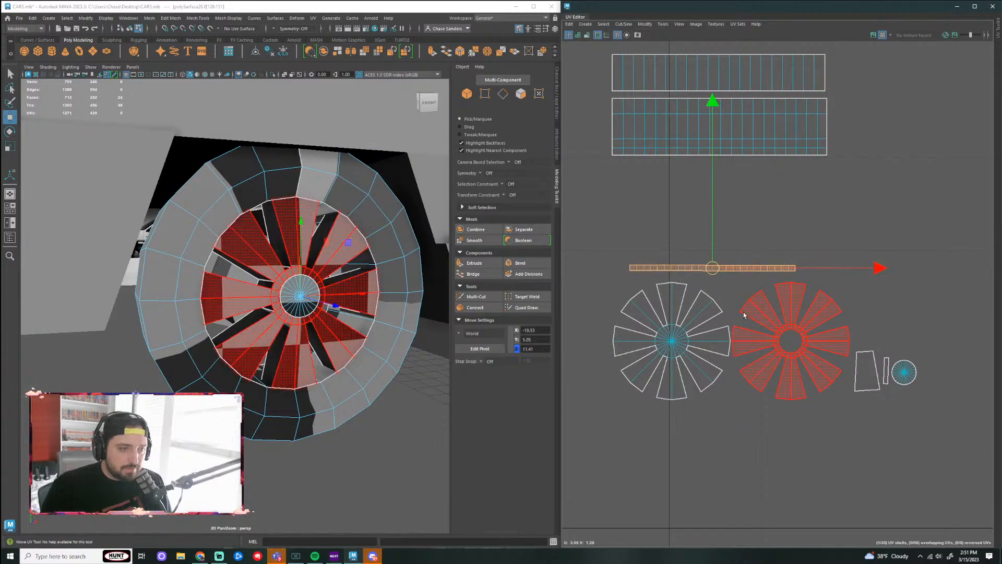
Step: Examine the wheel from behind and from the front along with its rearranged UV shells
alt+drag(293, 313, 521, 412)
scroll(381, 365, up, 5)
alt+drag(380, 365, 345, 324)
click(807, 224)
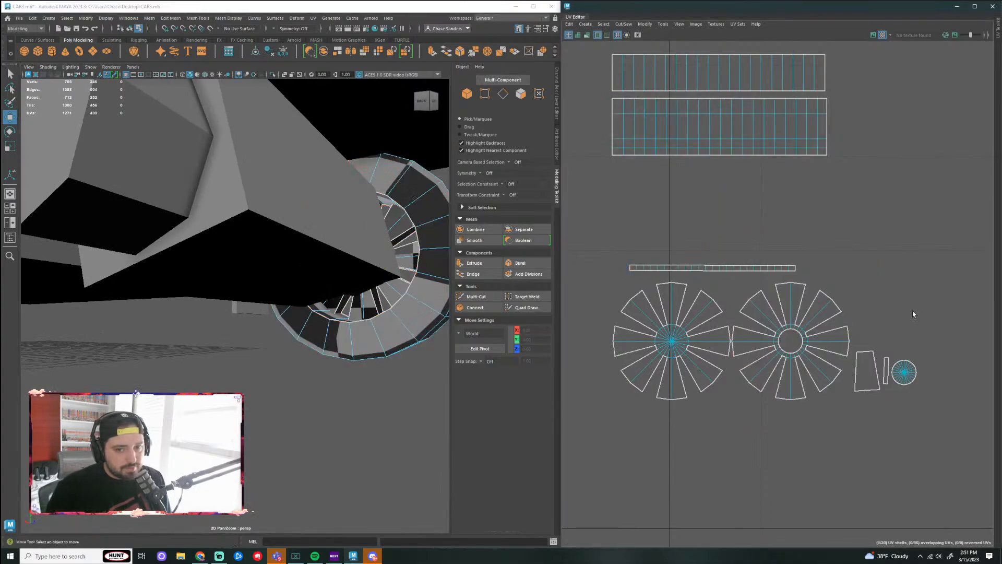
scroll(912, 311, down, 3)
scroll(799, 426, down, 2)
scroll(884, 425, up, 4)
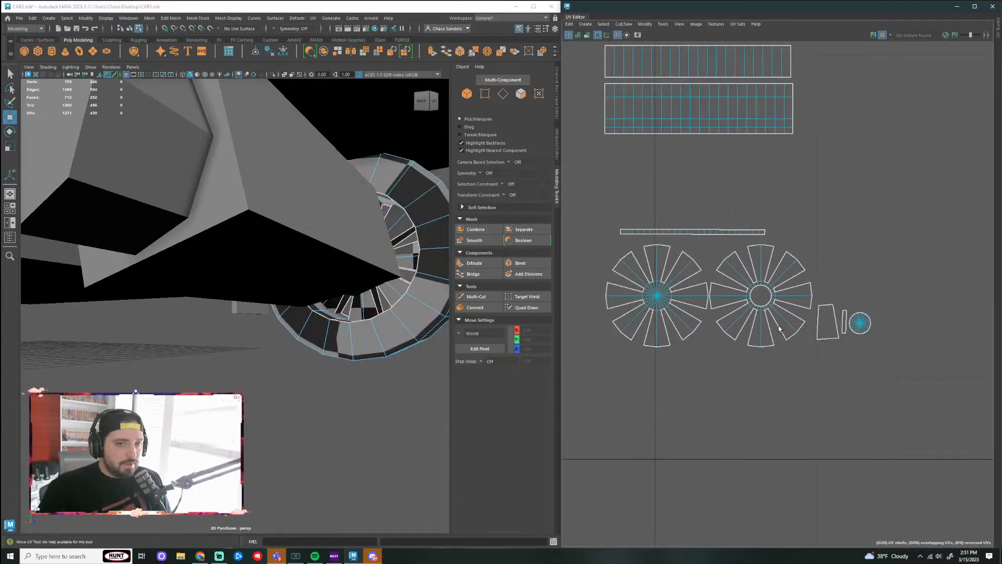
scroll(810, 211, down, 1)
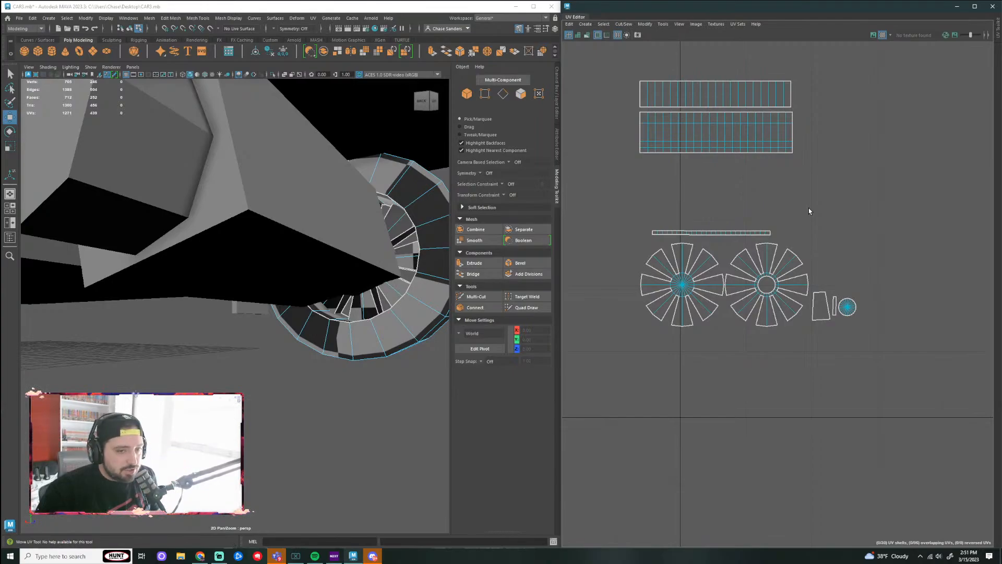
scroll(331, 316, up, 2)
alt+middle_drag(402, 377, 360, 382)
alt+drag(360, 382, 210, 374)
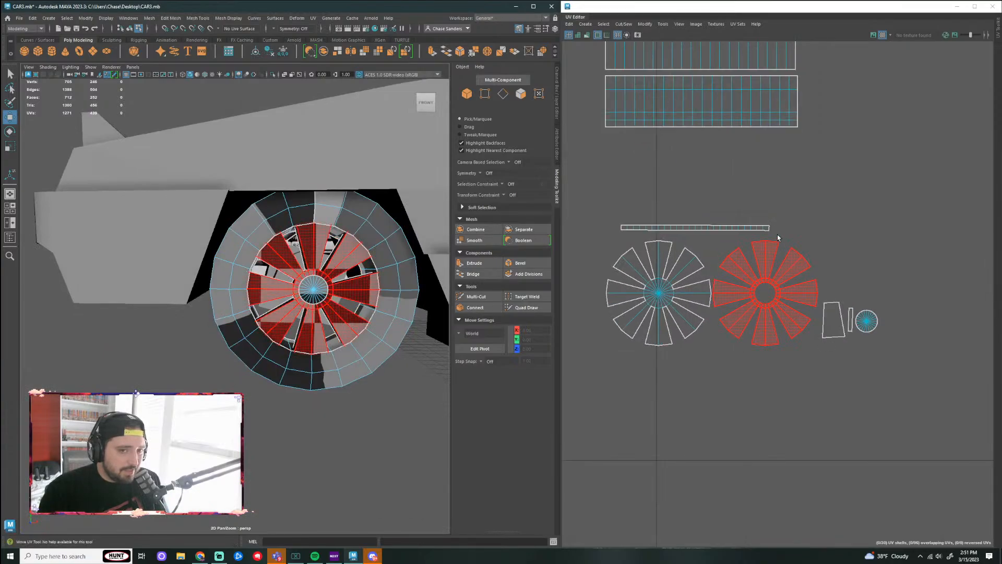
Step: Select the long thin strip shell above the spoked rim shells and straighten it
scroll(777, 234, up, 3)
click(727, 215)
scroll(727, 260, up, 2)
alt+middle_drag(727, 260, 767, 263)
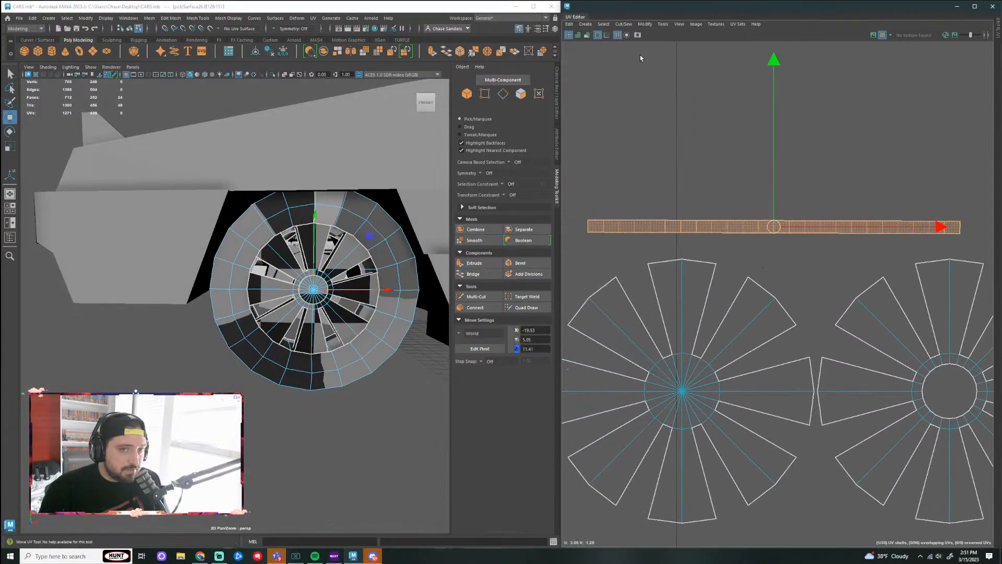
click(645, 24)
click(681, 253)
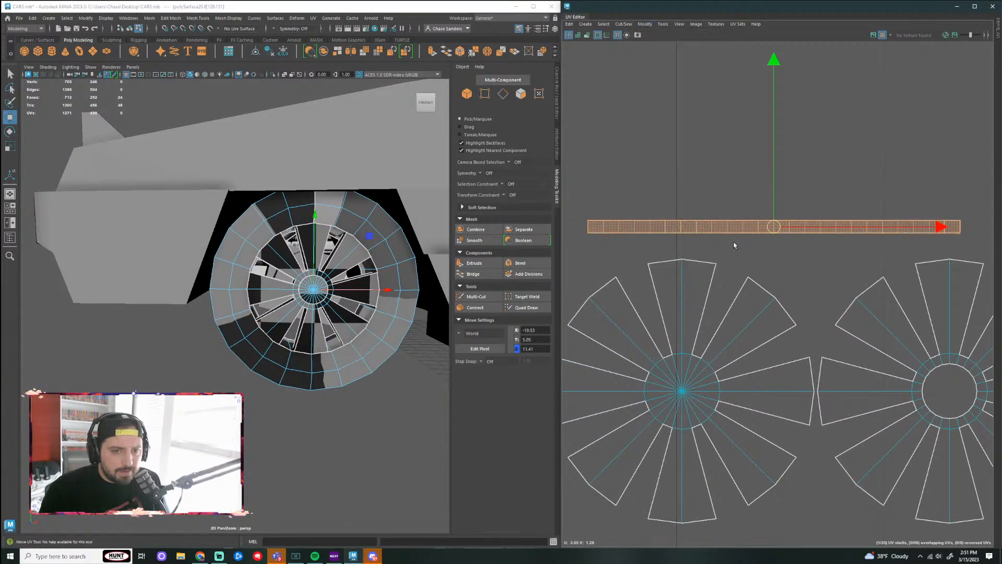
scroll(829, 250, down, 2)
alt+middle_drag(828, 280, 682, 242)
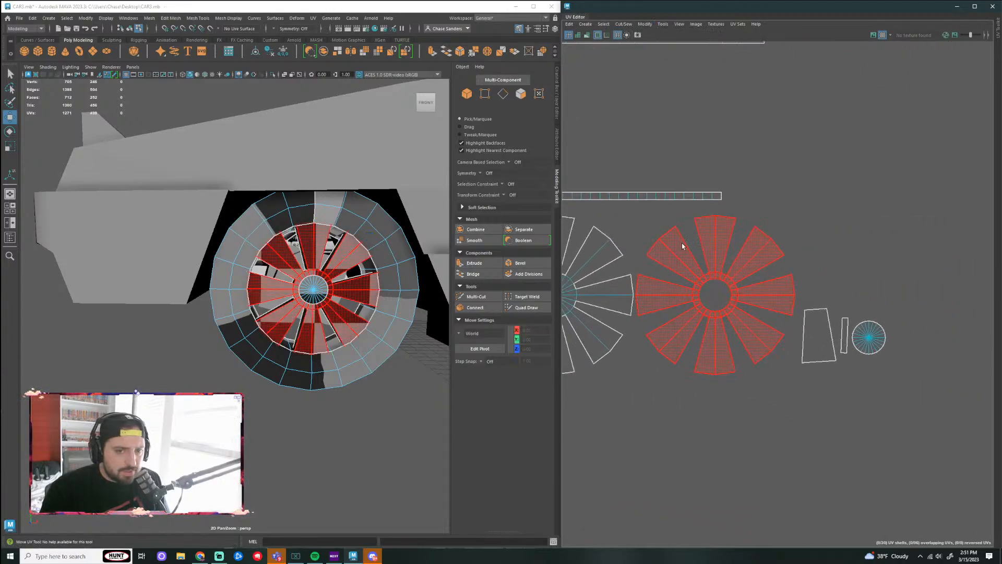
click(826, 340)
drag(830, 342, 820, 256)
key(ctrl+z)
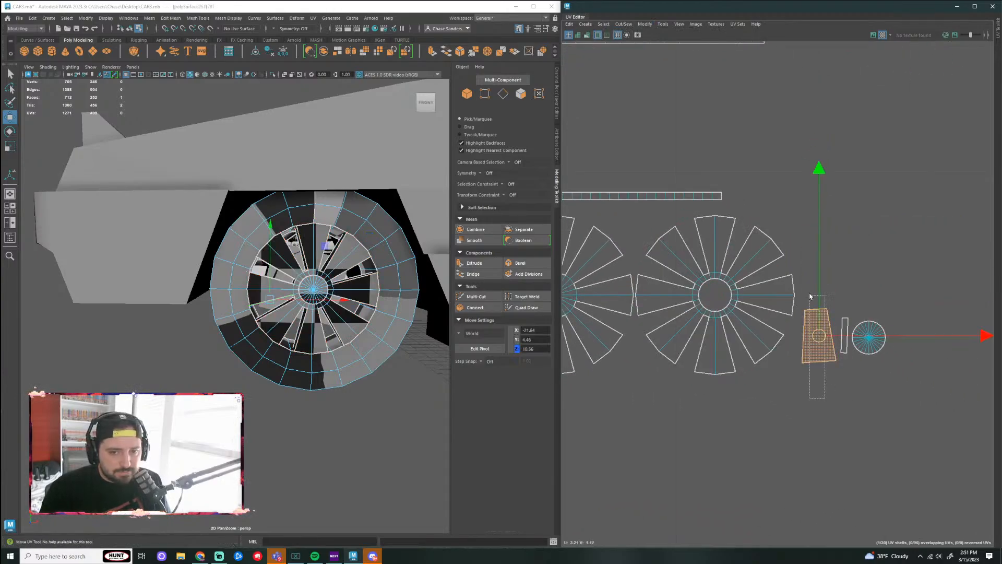
key(ctrl+z)
Step: Straighten the UVs of the whole trapezoid stack into rectangles and clear the selection
click(644, 24)
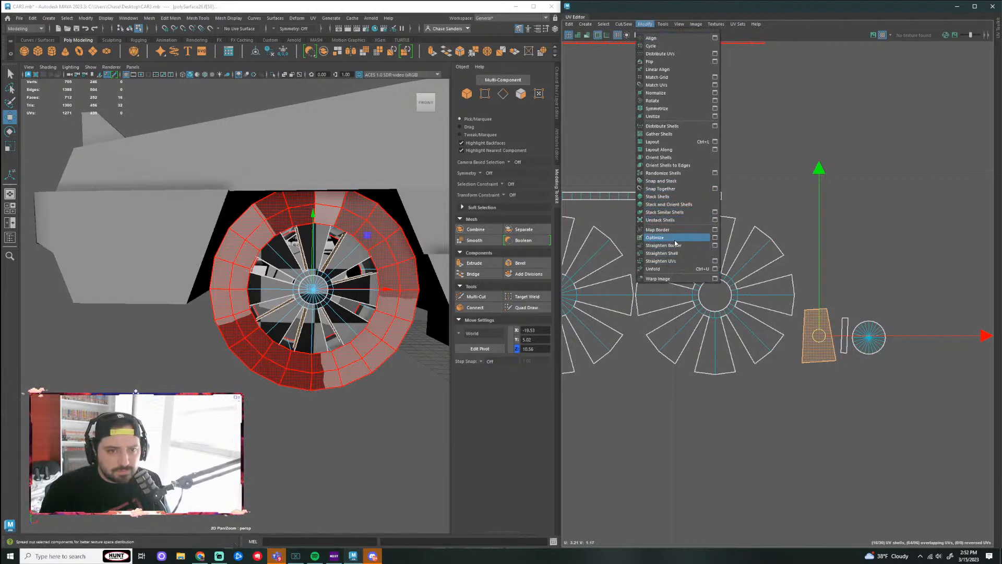
click(677, 262)
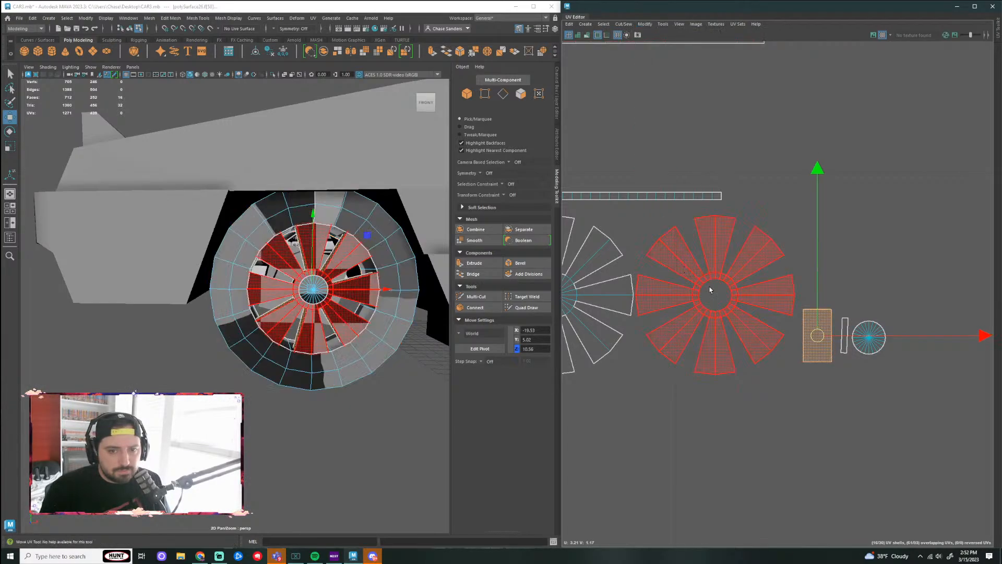
click(862, 396)
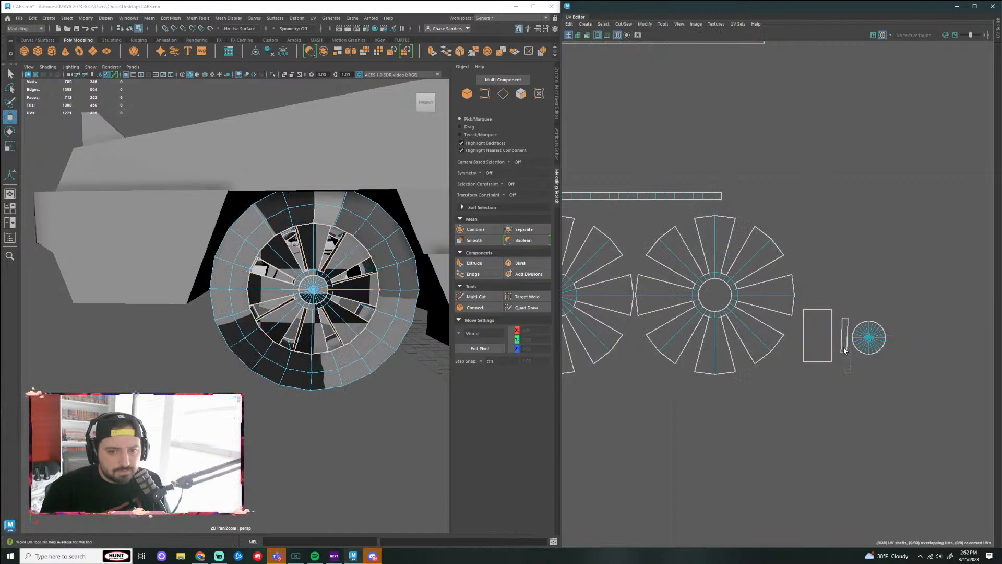
Step: Straighten the thin strip stack into a rectangle and place it and the hub circle shell close beside the wide rectangle stack
click(845, 350)
scroll(857, 349, up, 4)
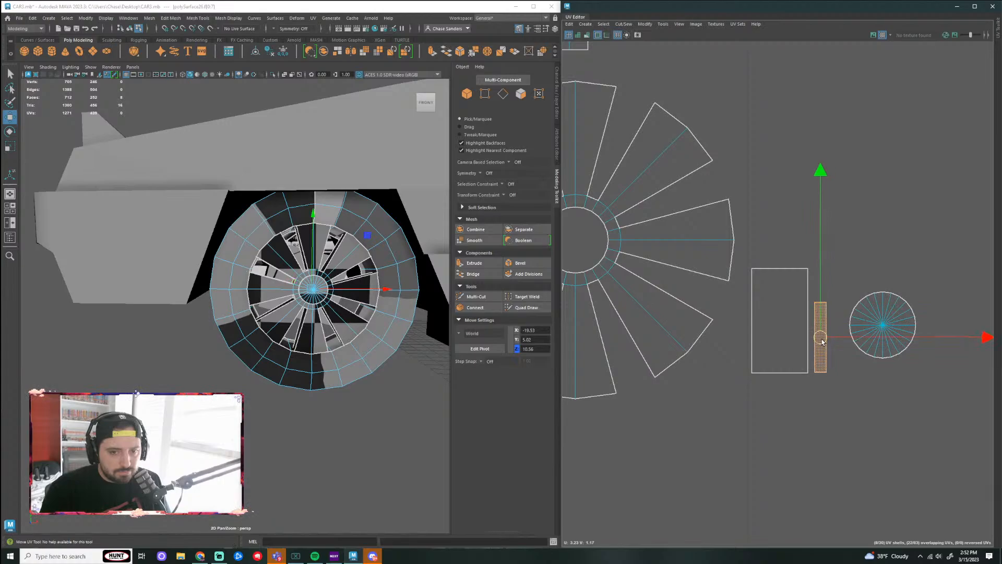
click(883, 329)
drag(883, 329, 864, 347)
click(909, 296)
scroll(765, 359, down, 3)
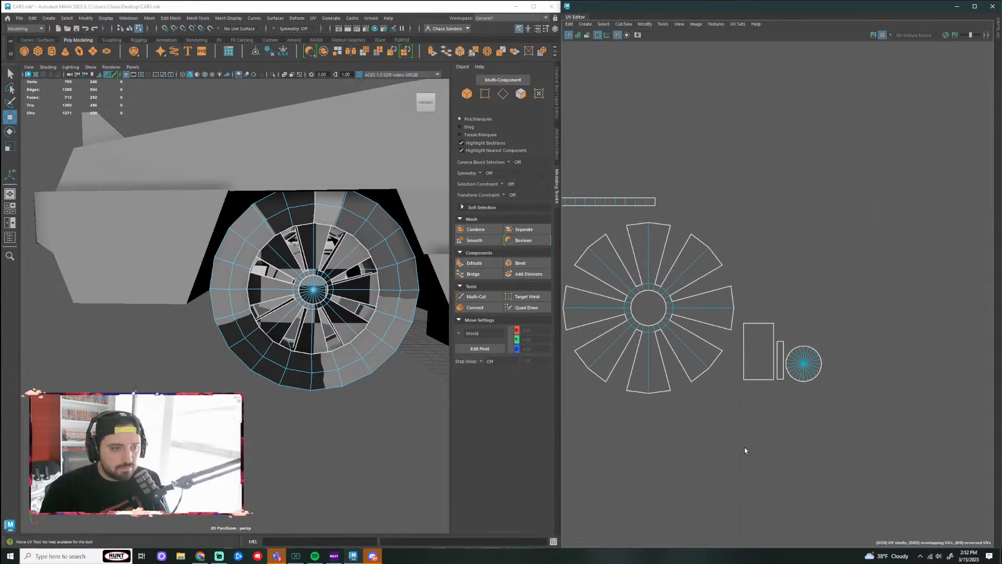
Step: Shrink the hub circle shell and move it into the open centre of the spoked rim shell with the hole
alt+middle_drag(725, 437, 779, 436)
scroll(787, 437, down, 3)
scroll(790, 407, up, 1)
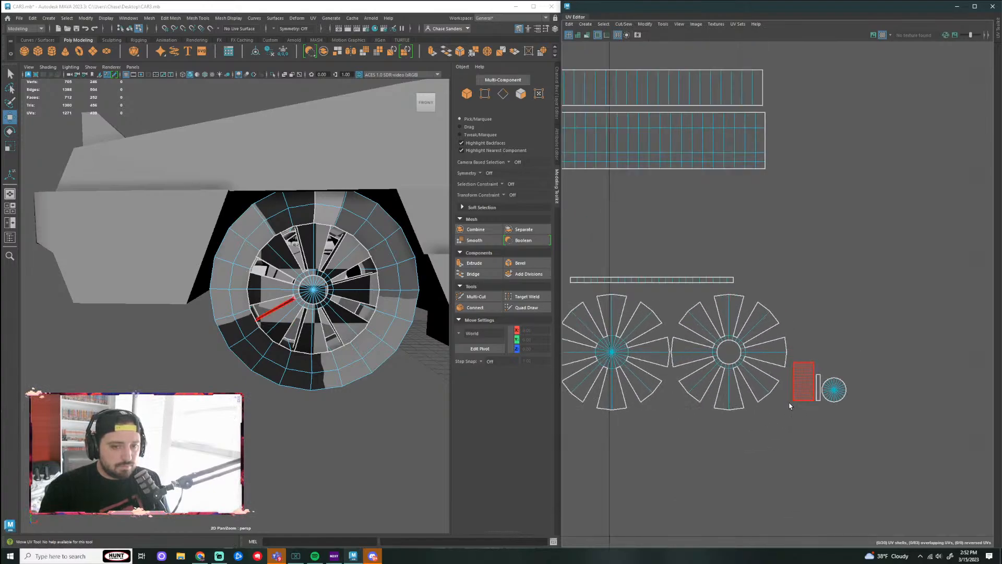
alt+middle_drag(858, 440, 749, 437)
scroll(749, 436, down, 3)
scroll(749, 440, up, 2)
click(740, 407)
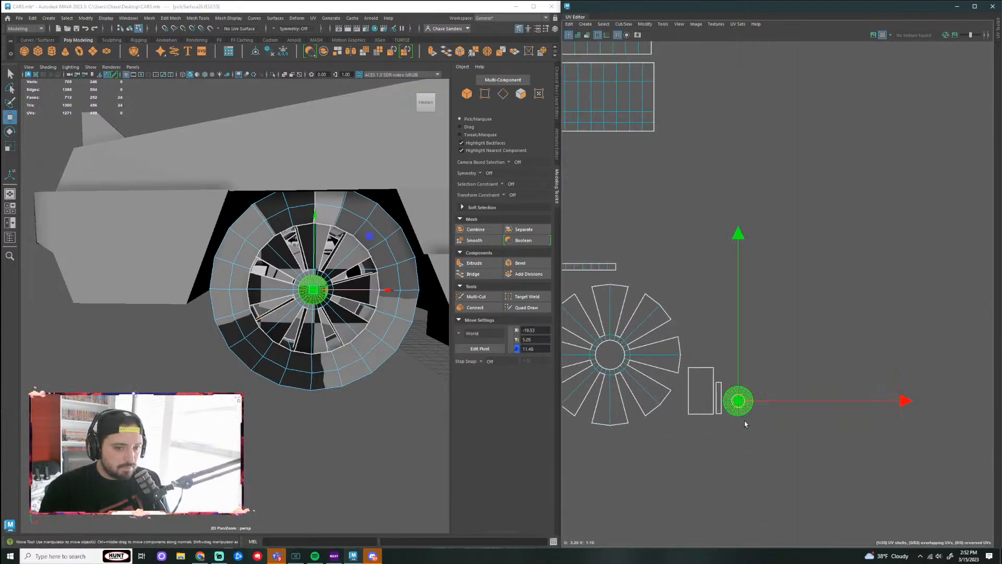
scroll(744, 421, up, 3)
key(r)
key(w)
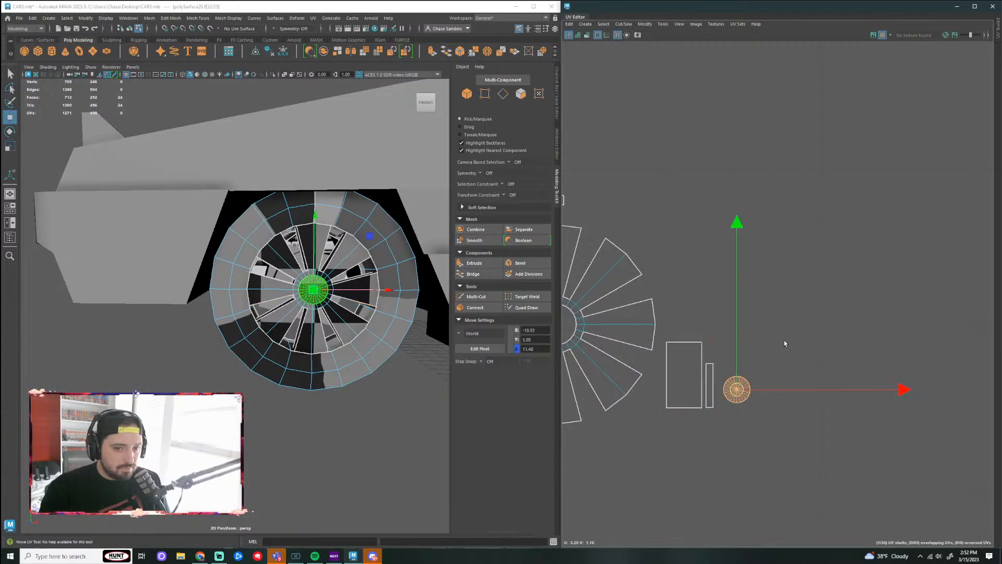
alt+middle_drag(784, 340, 894, 333)
drag(845, 386, 664, 319)
scroll(661, 318, up, 5)
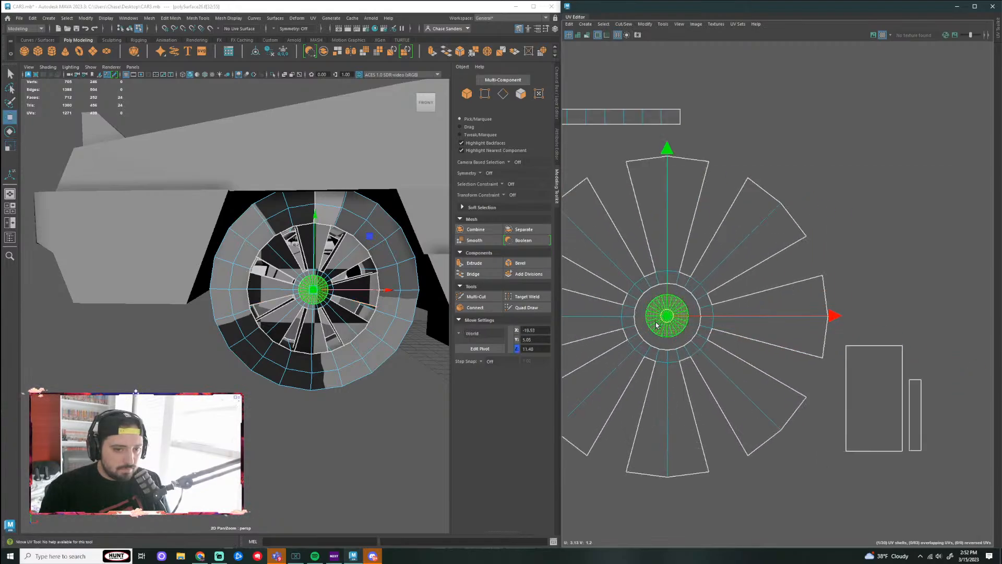
Step: Enlarge the hub circle shell until it nearly fills the rim's central hole, centre it and clear the selection
key(r)
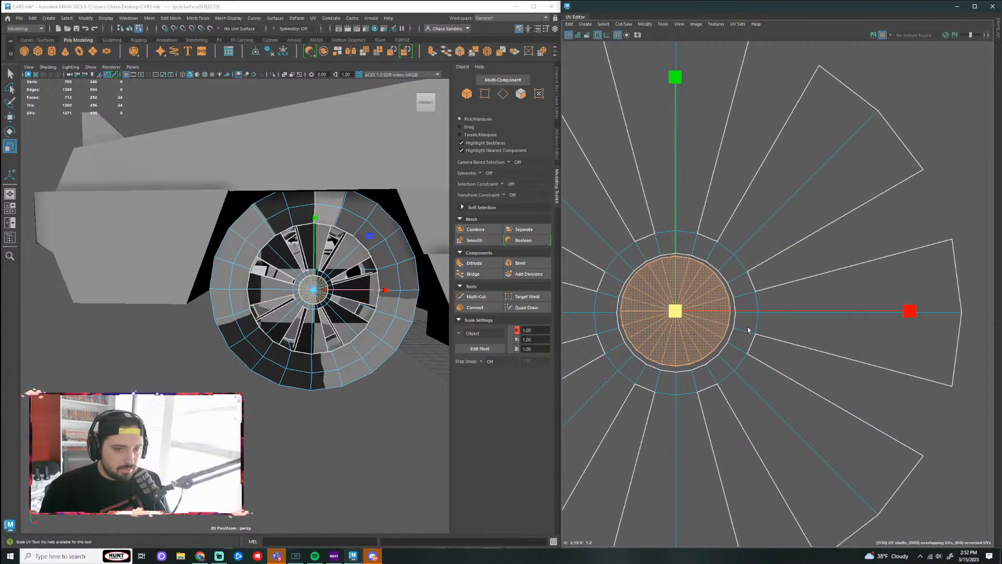
key(w)
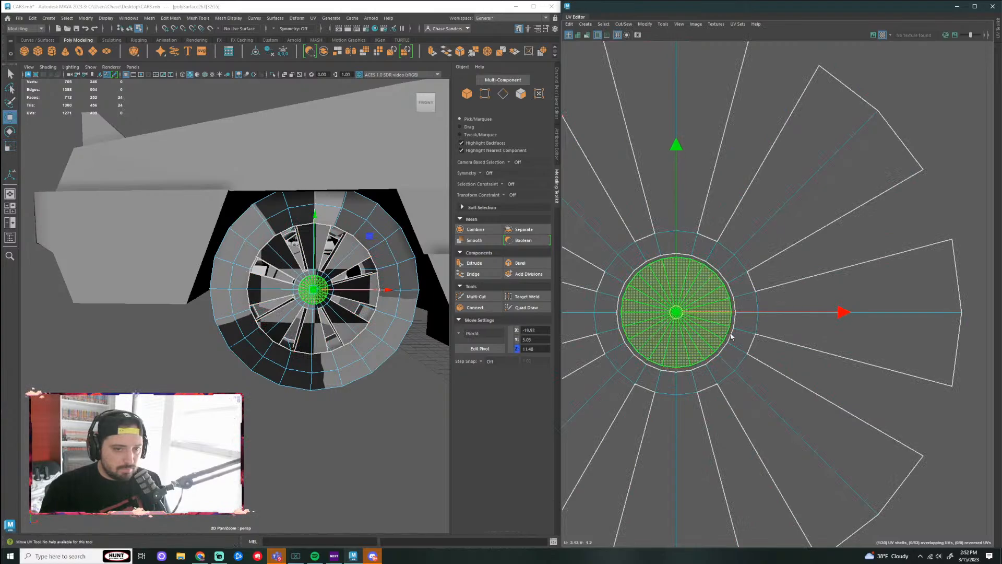
click(854, 387)
scroll(853, 387, down, 1)
scroll(728, 315, up, 2)
Step: Check the hub circle's border edge loop and its fit inside the rim shell's hole against the wheel model
right_drag(729, 294, 731, 277)
double_click(725, 272)
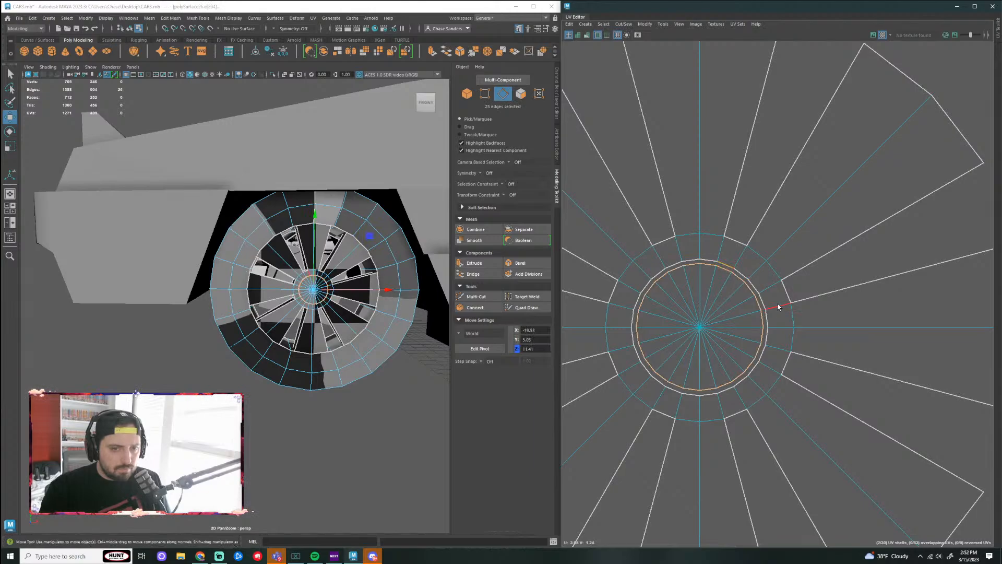
scroll(744, 275, down, 4)
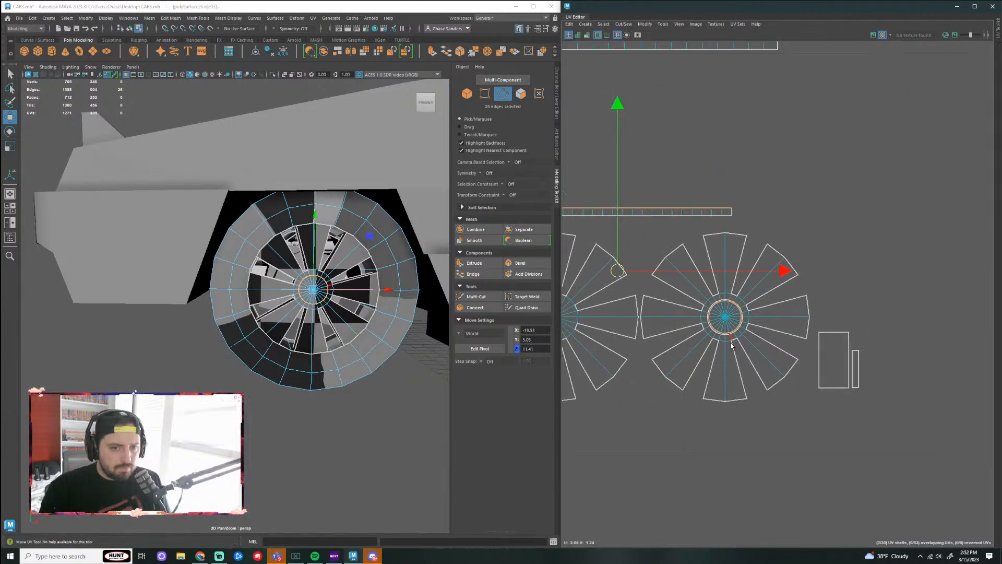
click(680, 403)
scroll(752, 279, up, 2)
scroll(752, 279, up, 3)
scroll(736, 284, down, 4)
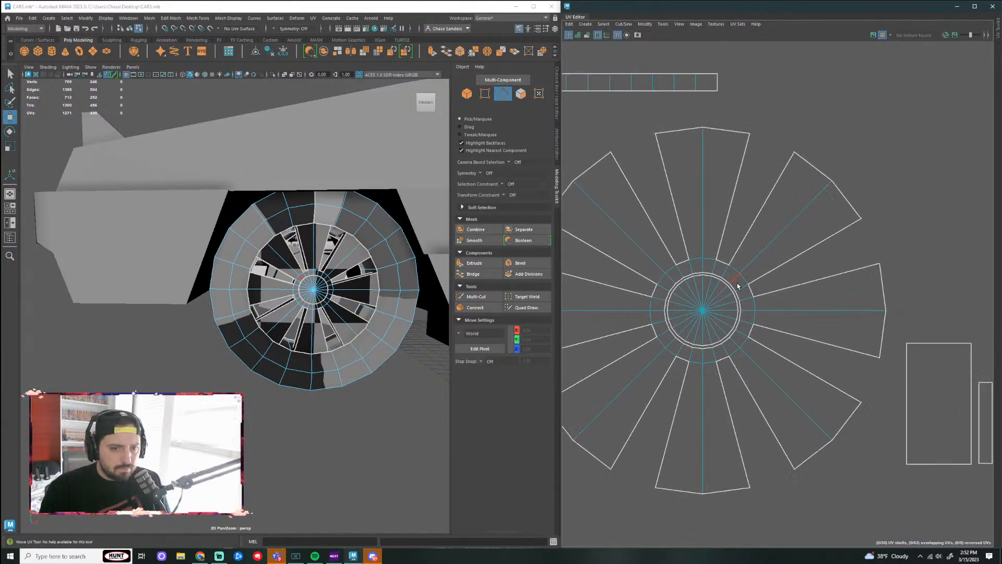
scroll(723, 298, up, 3)
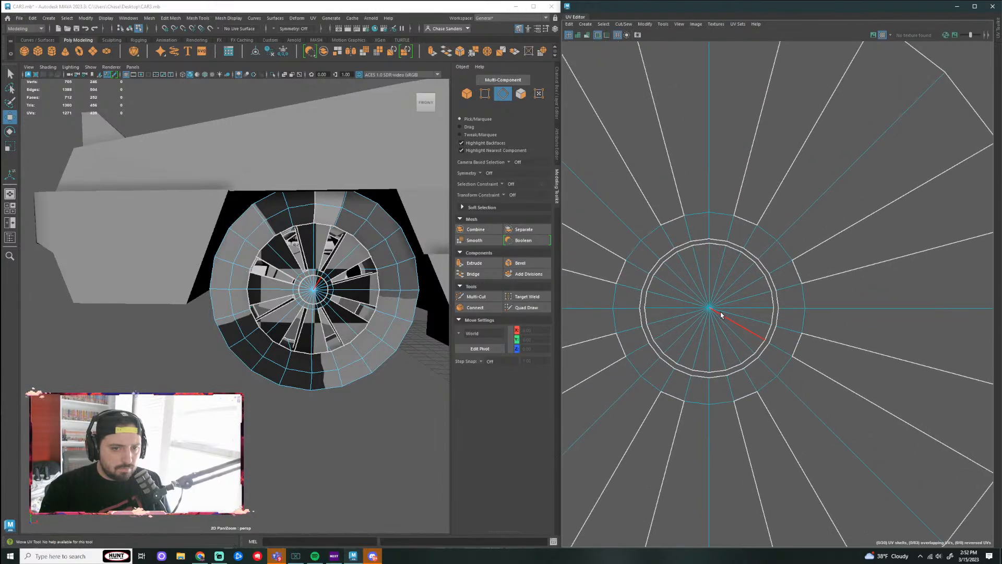
scroll(725, 300, down, 2)
scroll(741, 292, up, 3)
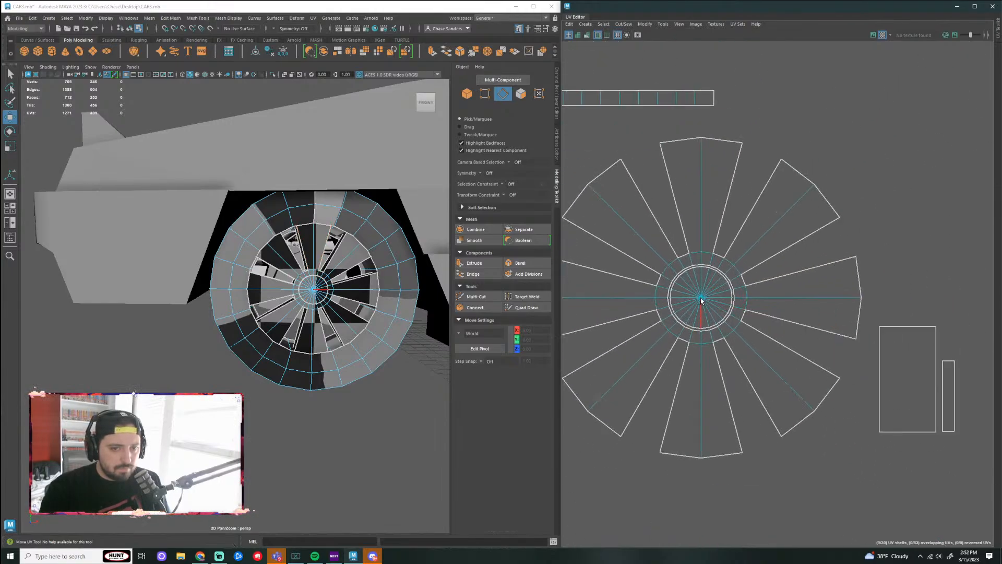
scroll(891, 224, down, 5)
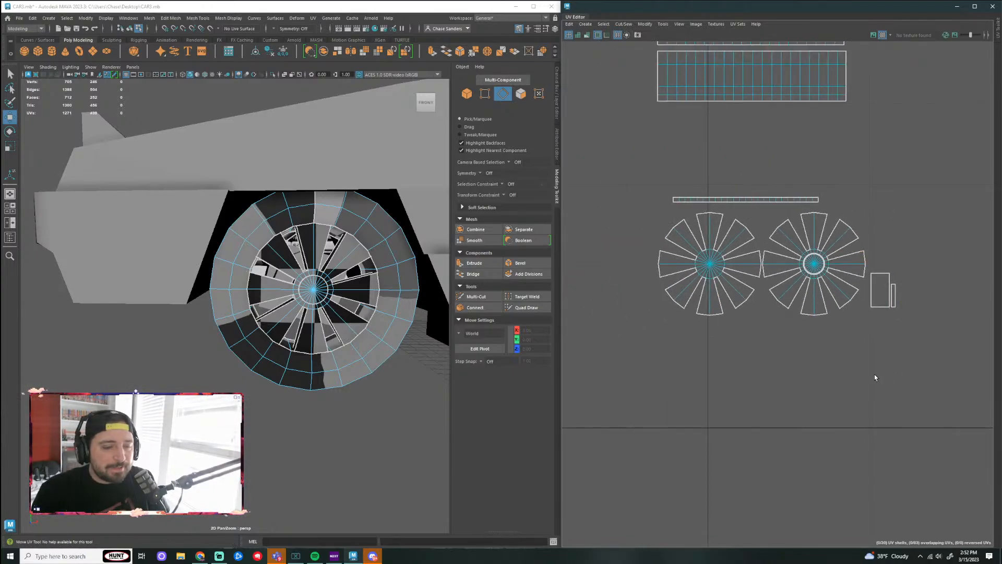
scroll(329, 421, down, 3)
scroll(322, 381, up, 5)
alt+middle_drag(351, 435, 361, 413)
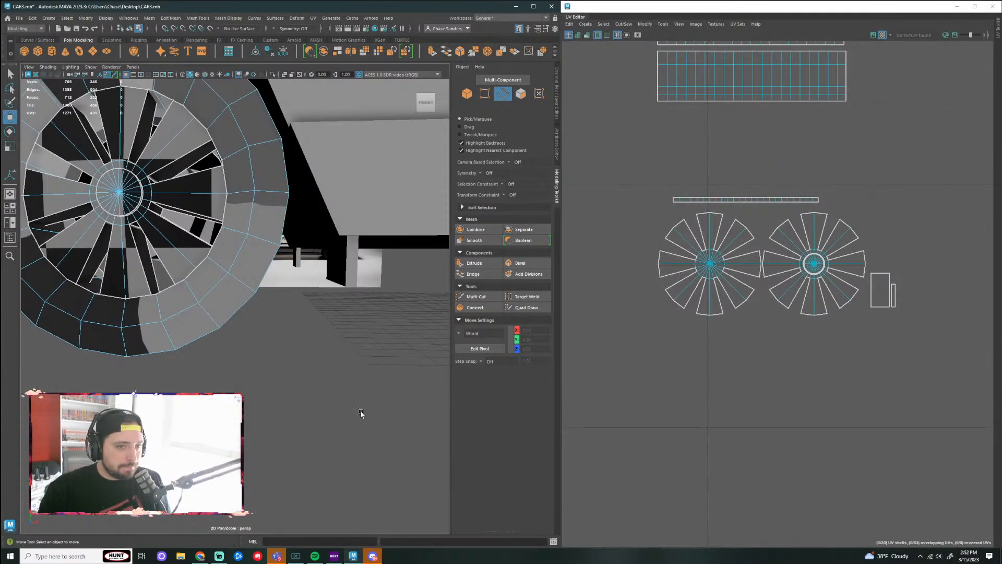
scroll(793, 258, up, 6)
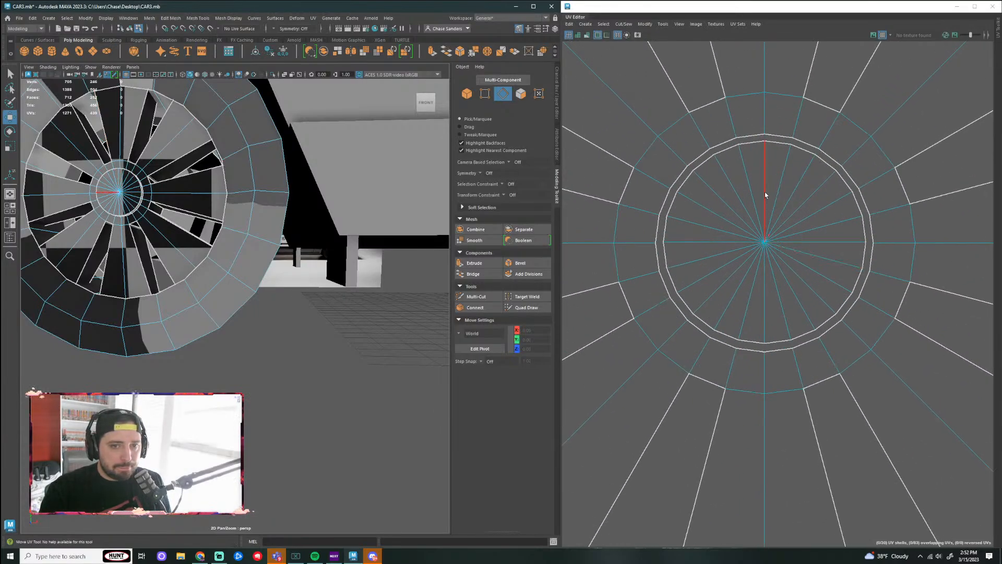
scroll(770, 317, down, 5)
click(861, 452)
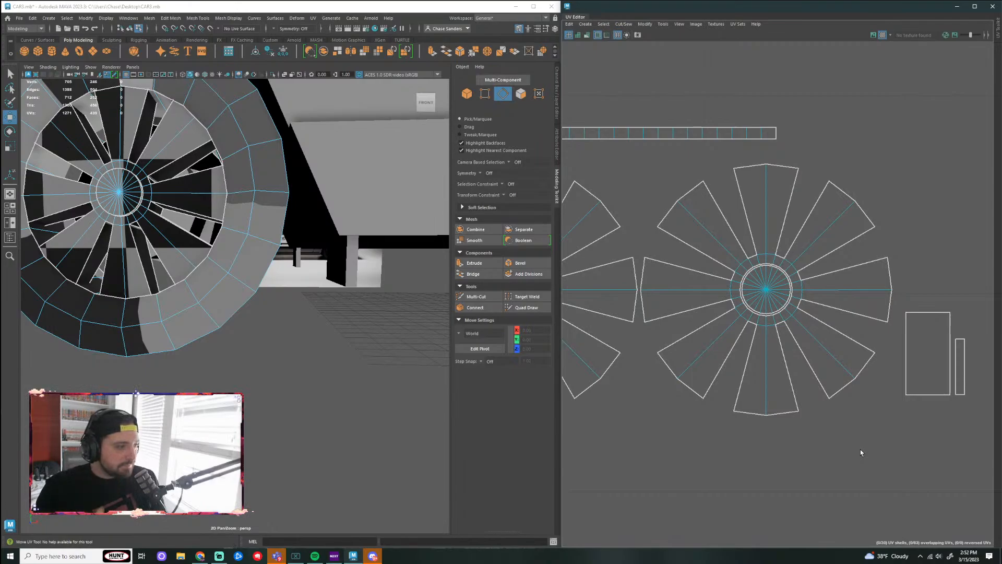
Step: Move both spoked rims, the hub circle, the long thin strip and the small rectangle stacks up directly beneath the tread strips
scroll(800, 424, down, 6)
drag(904, 292, 651, 427)
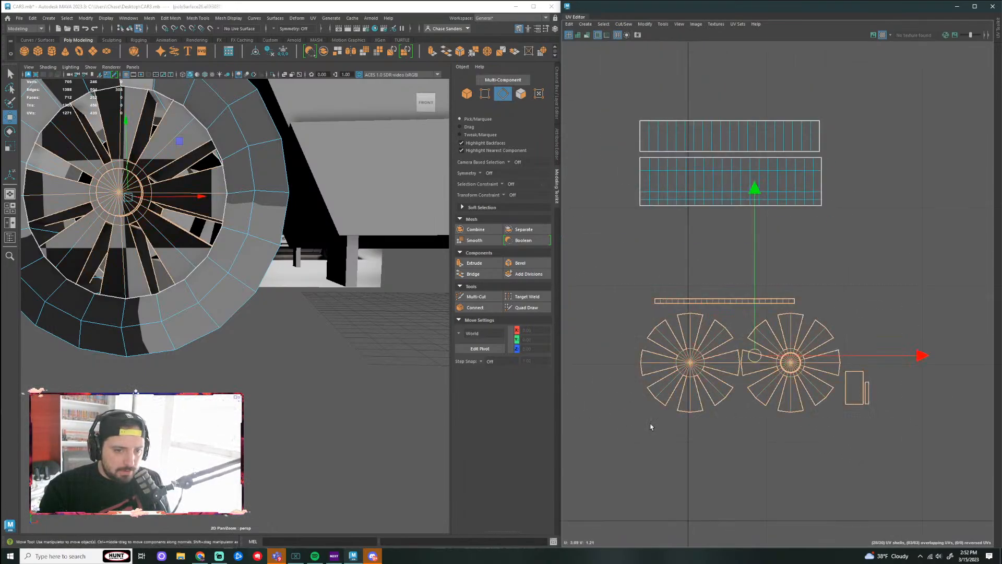
drag(755, 356, 737, 268)
click(888, 299)
scroll(883, 313, down, 3)
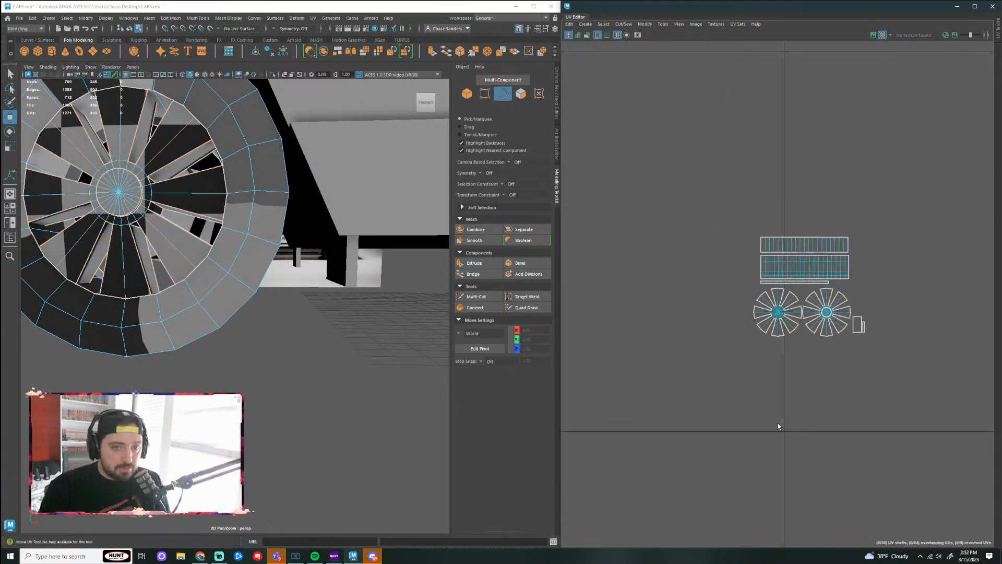
Step: Inspect the car from the rear, underside and side for parts still needing UVs, including the rear plate's shells
scroll(778, 423, down, 3)
scroll(329, 412, down, 10)
alt+drag(365, 389, 378, 338)
scroll(294, 351, up, 8)
click(290, 263)
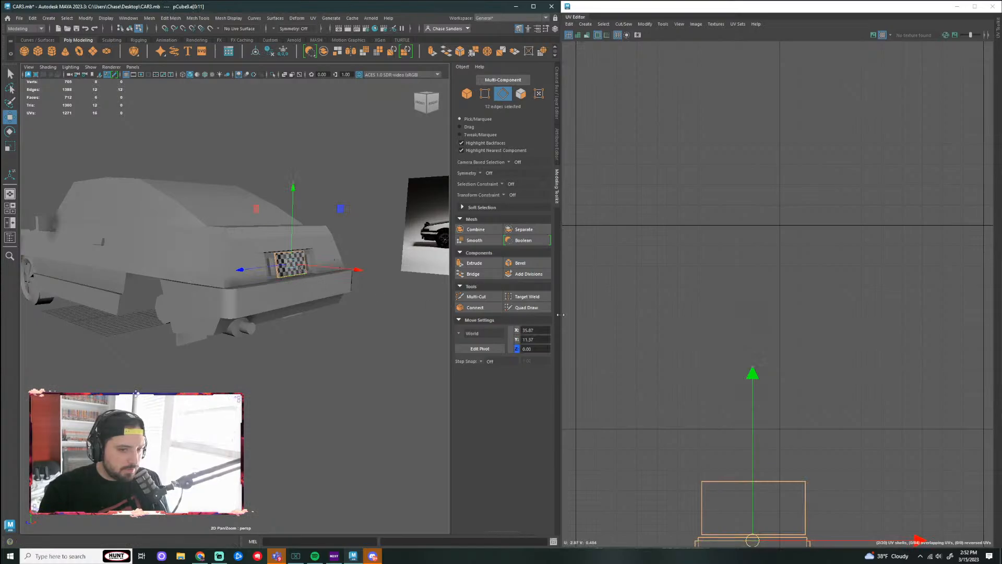
scroll(612, 340, down, 3)
alt+middle_drag(653, 397, 786, 371)
scroll(344, 385, down, 8)
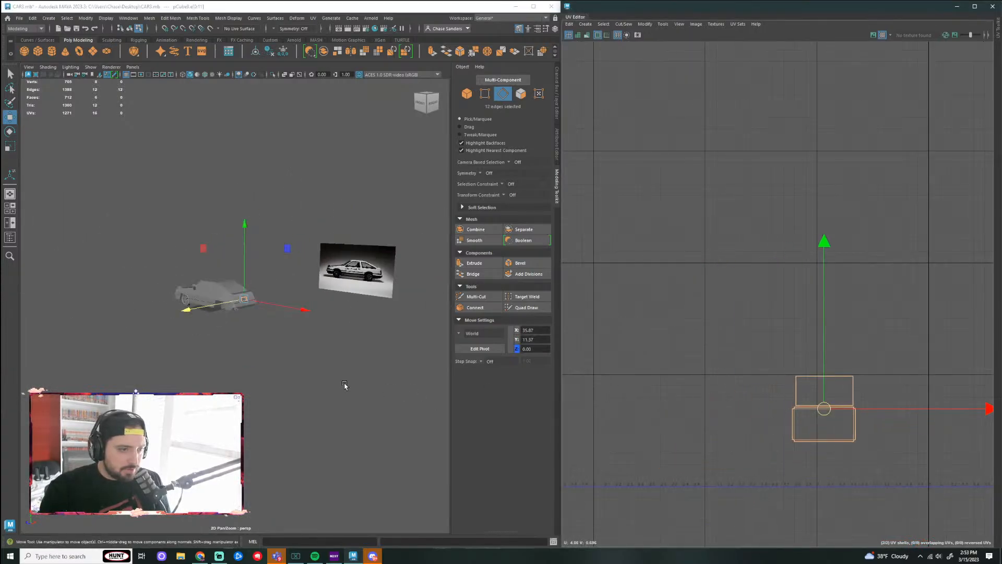
alt+drag(344, 385, 306, 242)
scroll(237, 331, up, 5)
click(311, 376)
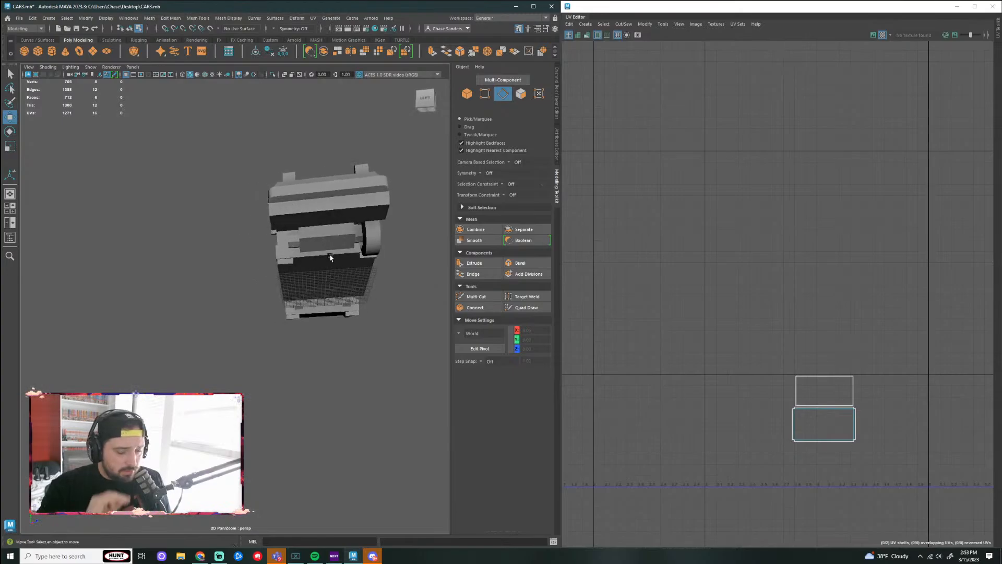
alt+drag(351, 354, 268, 317)
scroll(272, 242, up, 6)
scroll(273, 242, down, 5)
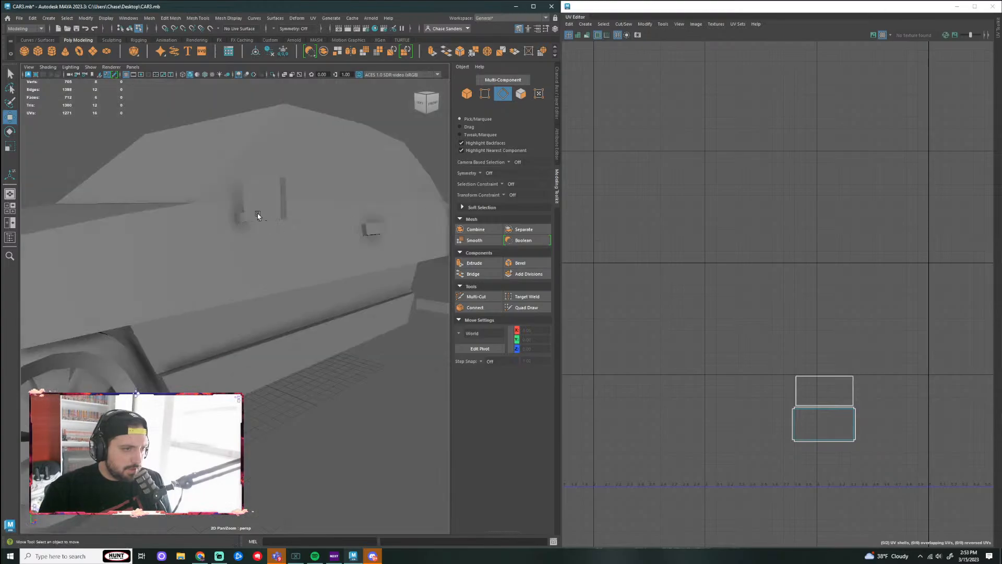
Step: Select the combined side mirrors as one object and separate them into individual meshes
click(258, 212)
alt+drag(316, 275, 326, 250)
right_drag(341, 237, 378, 225)
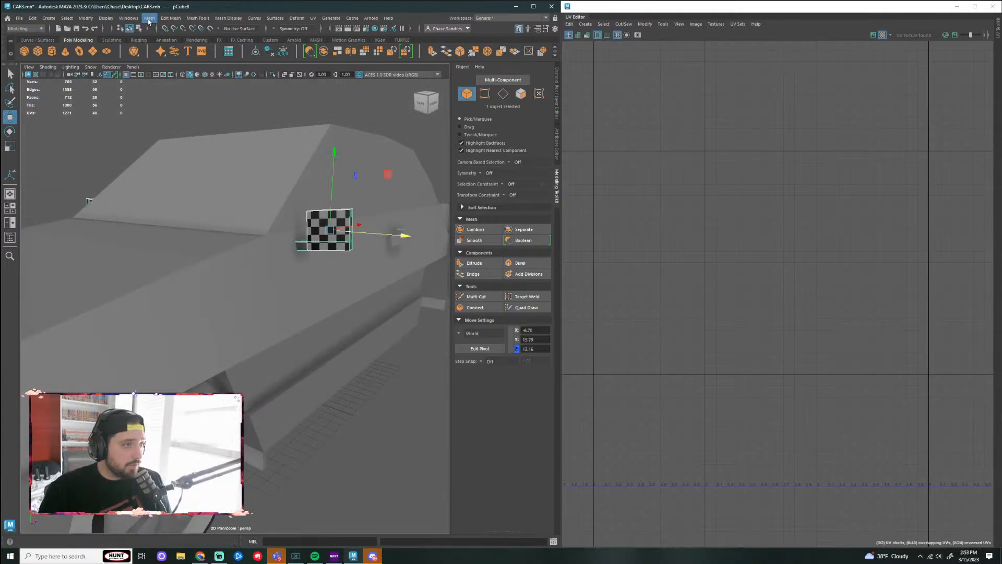
click(150, 19)
click(174, 56)
click(434, 380)
Step: Delete the separated side mirror on the car's right side
alt+drag(433, 380, 396, 389)
click(128, 241)
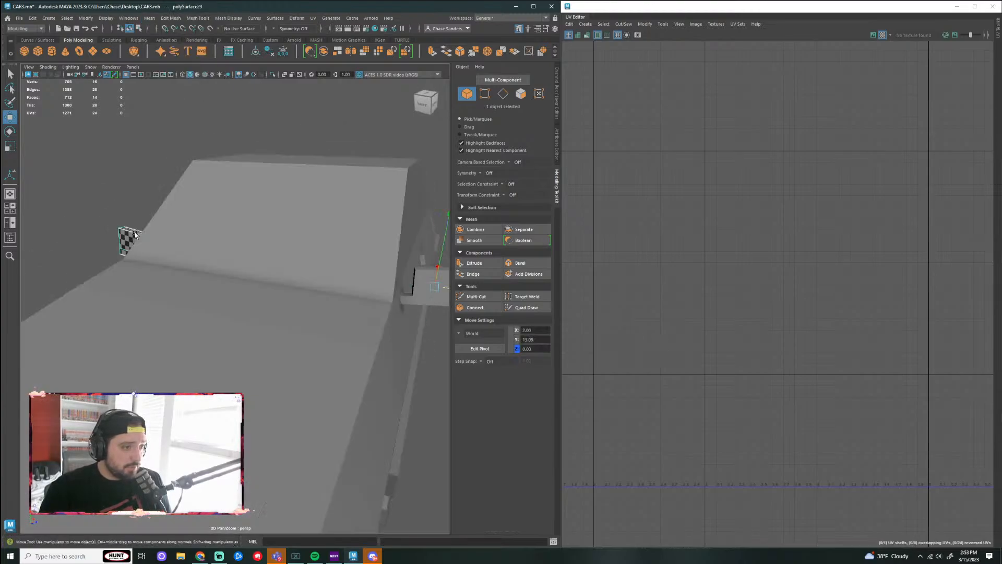
key(Delete)
scroll(279, 307, down, 5)
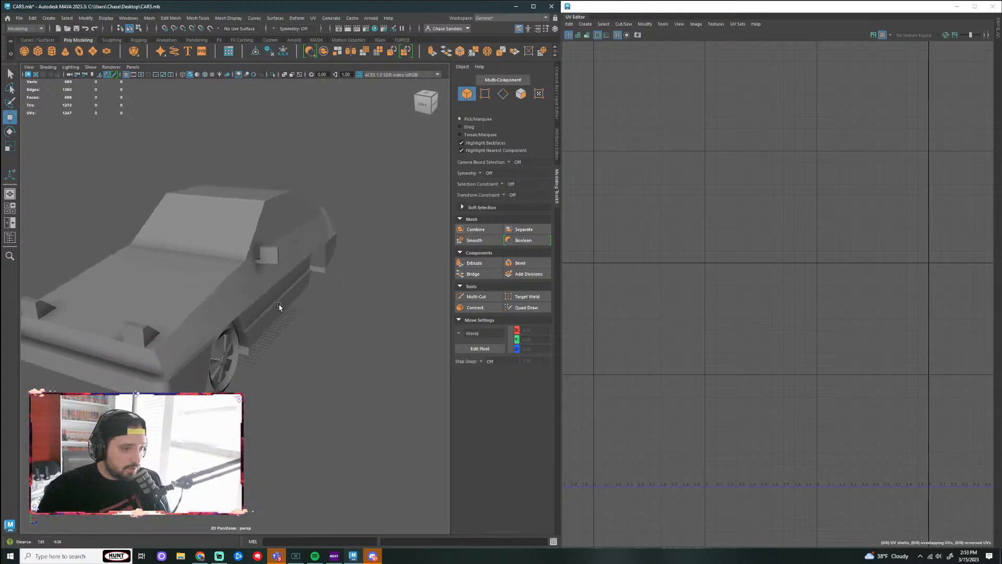
Step: Examine the car from both sides to check the remaining mirror and the body details
click(276, 262)
alt+drag(331, 311, 365, 339)
scroll(305, 281, up, 3)
scroll(320, 298, down, 5)
alt+drag(320, 298, 261, 271)
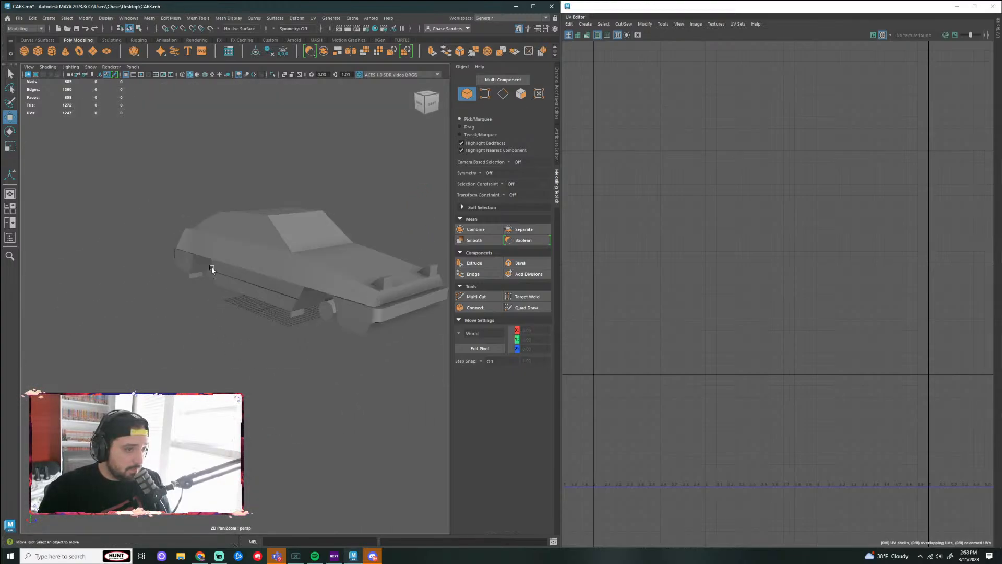
click(237, 265)
click(298, 384)
alt+drag(298, 385, 273, 365)
scroll(321, 290, up, 5)
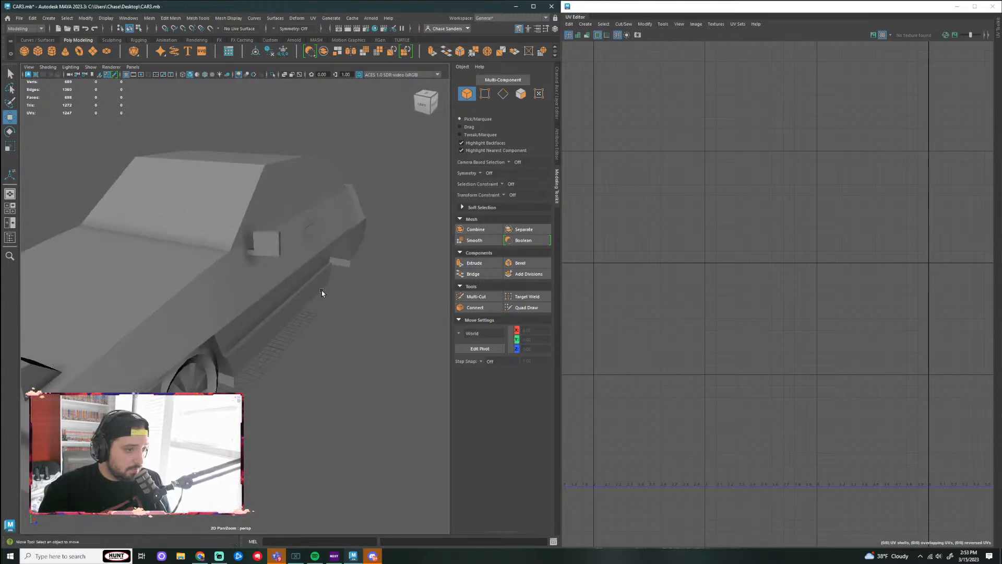
Step: Select only the remaining side mirror and isolate it in the viewport
drag(351, 329, 268, 253)
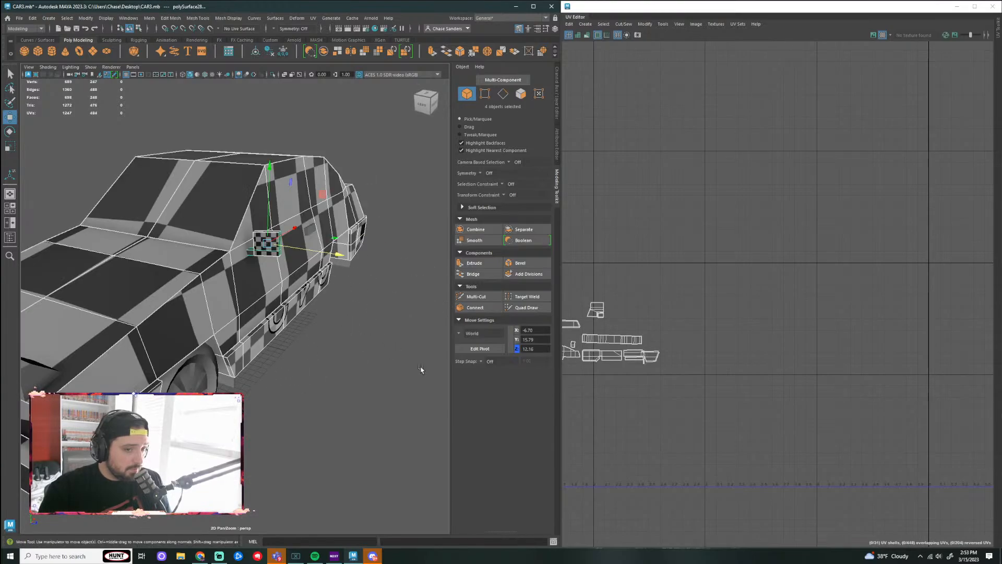
click(266, 250)
scroll(660, 273, down, 3)
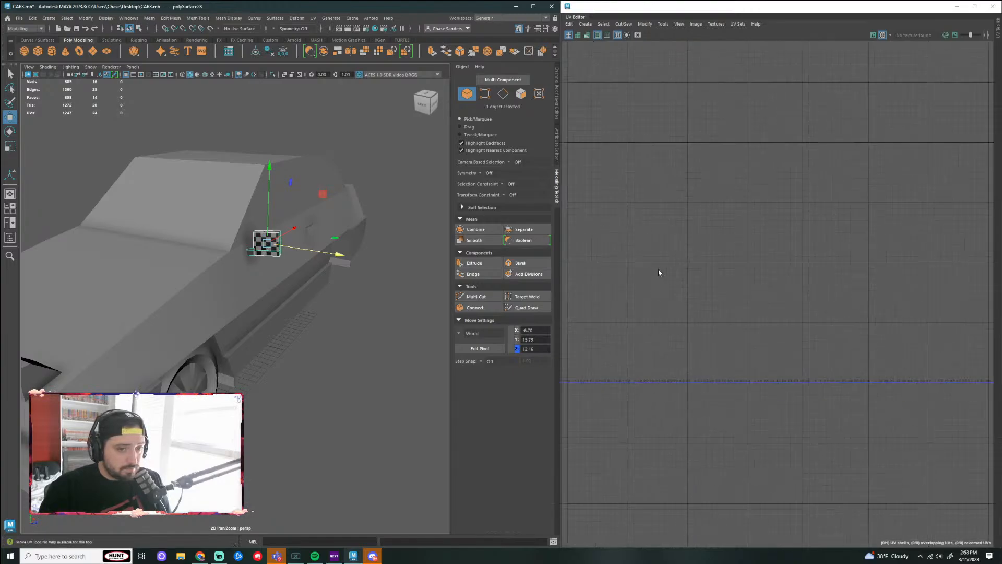
alt+middle_drag(660, 273, 861, 230)
scroll(764, 316, up, 5)
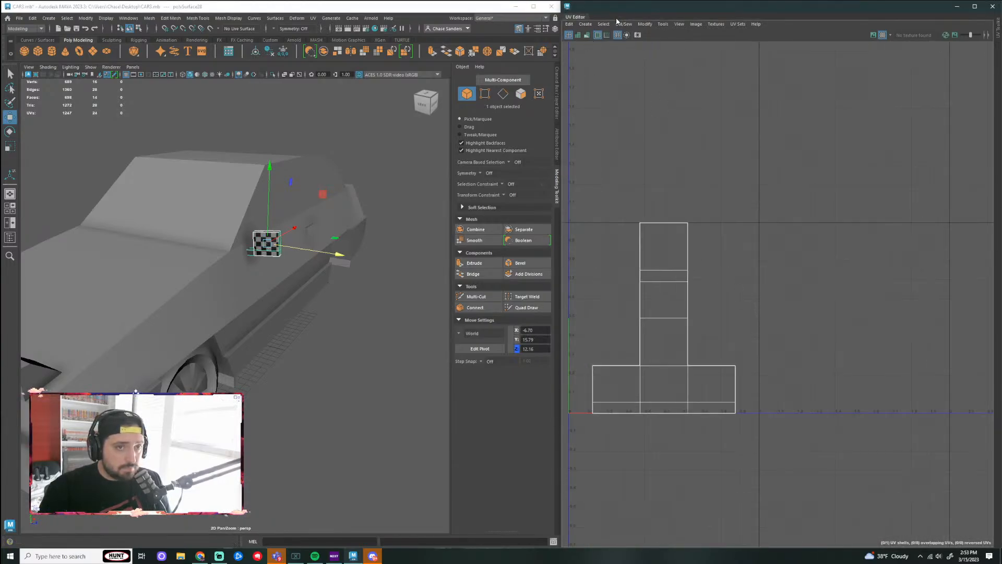
click(272, 253)
key(ctrl+1)
key(f)
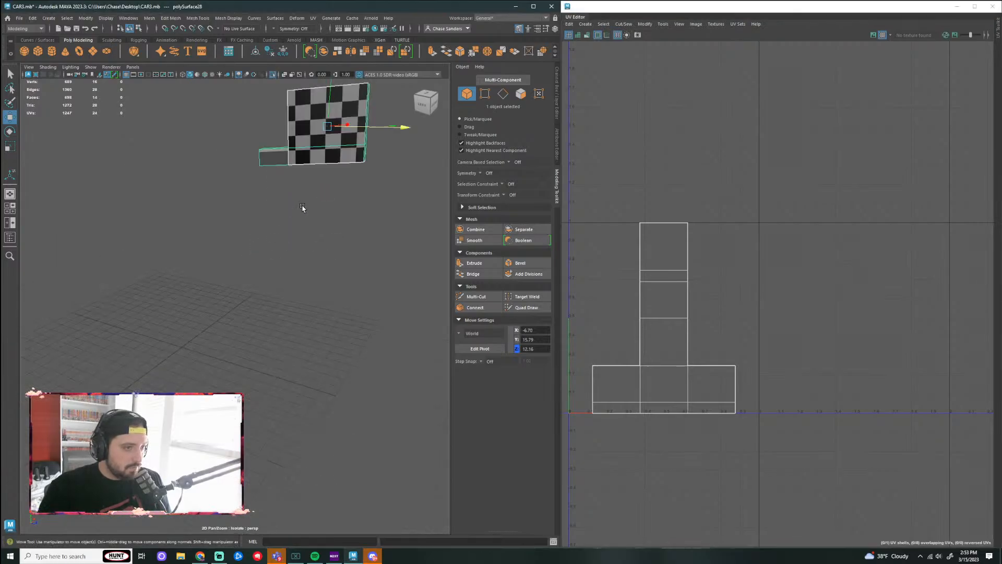
alt+drag(277, 248, 297, 246)
key(f)
Step: Select all edges of the isolated side mirror and sew their UVs together
right_drag(296, 245, 271, 245)
scroll(208, 220, down, 3)
drag(164, 190, 325, 409)
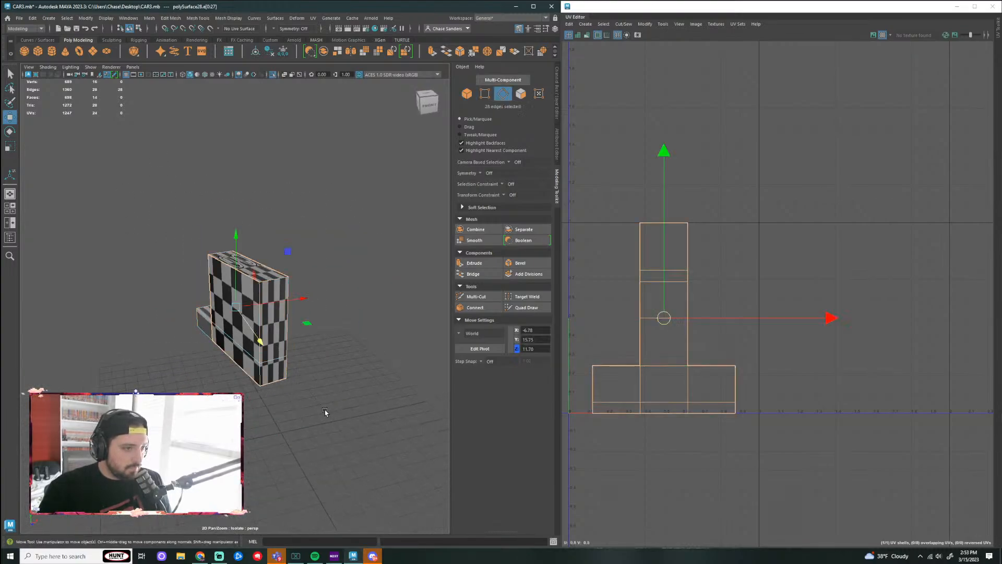
click(625, 24)
click(648, 74)
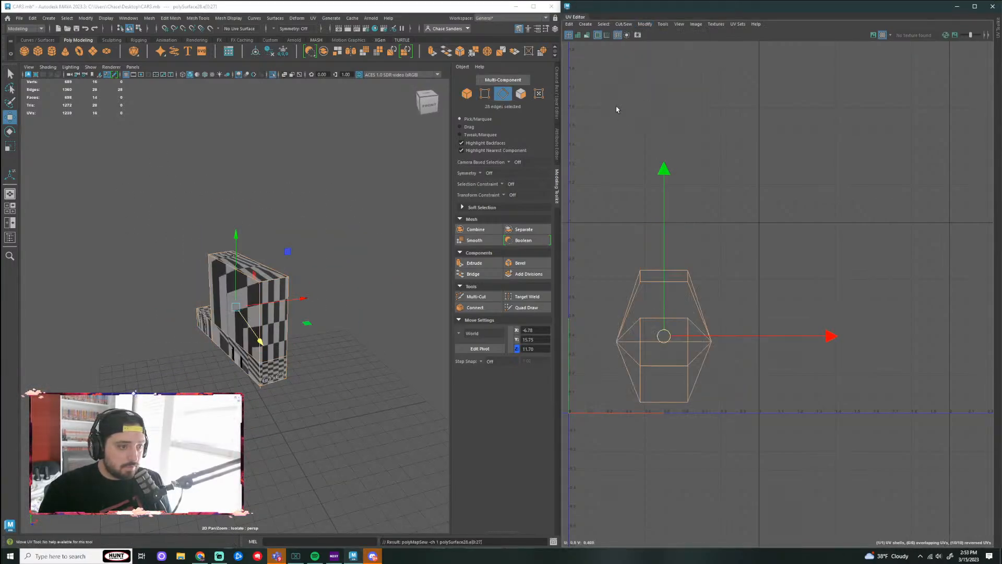
Step: Cut the mirror's UVs along the edges outlining one large side face, including the attached arm
alt+drag(294, 293, 299, 290)
click(274, 291)
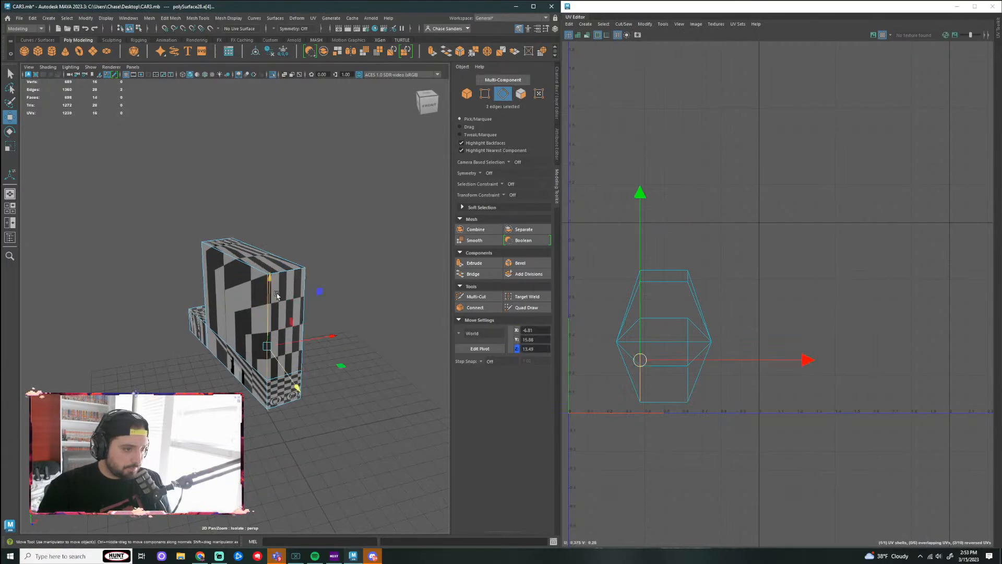
alt+drag(362, 315, 383, 314)
shift+click(270, 264)
alt+drag(271, 265, 198, 290)
shift+click(191, 292)
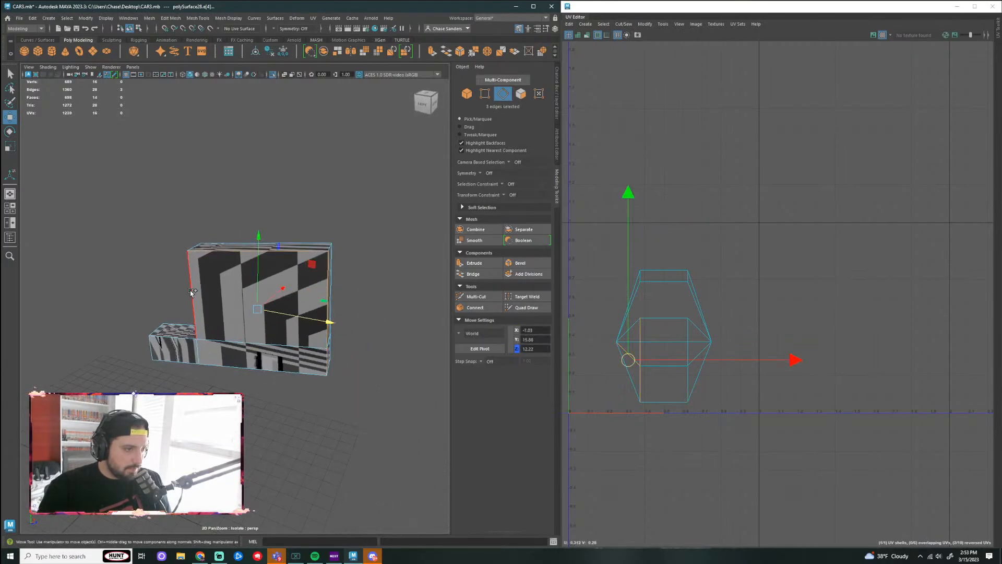
shift+click(156, 358)
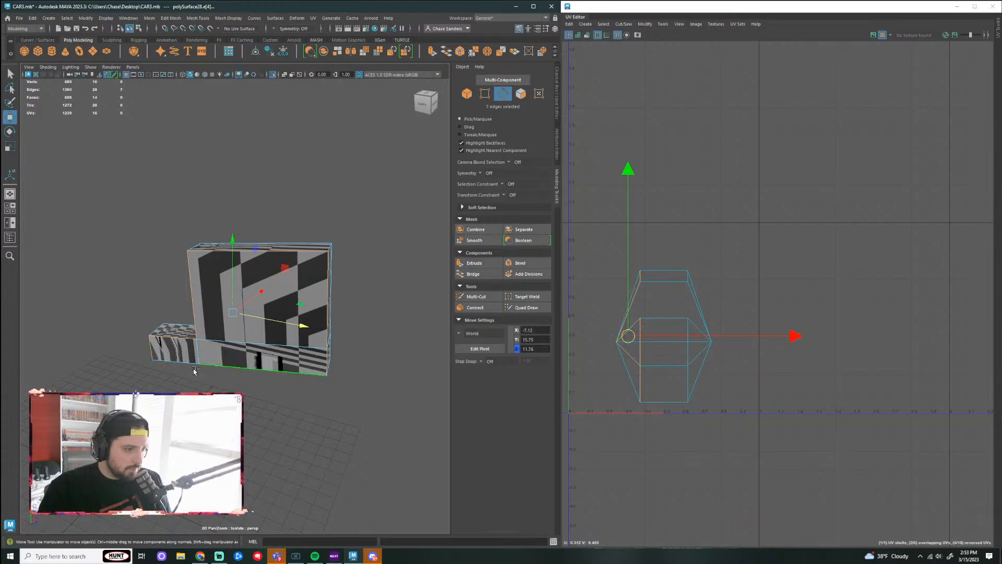
alt+drag(402, 365, 282, 362)
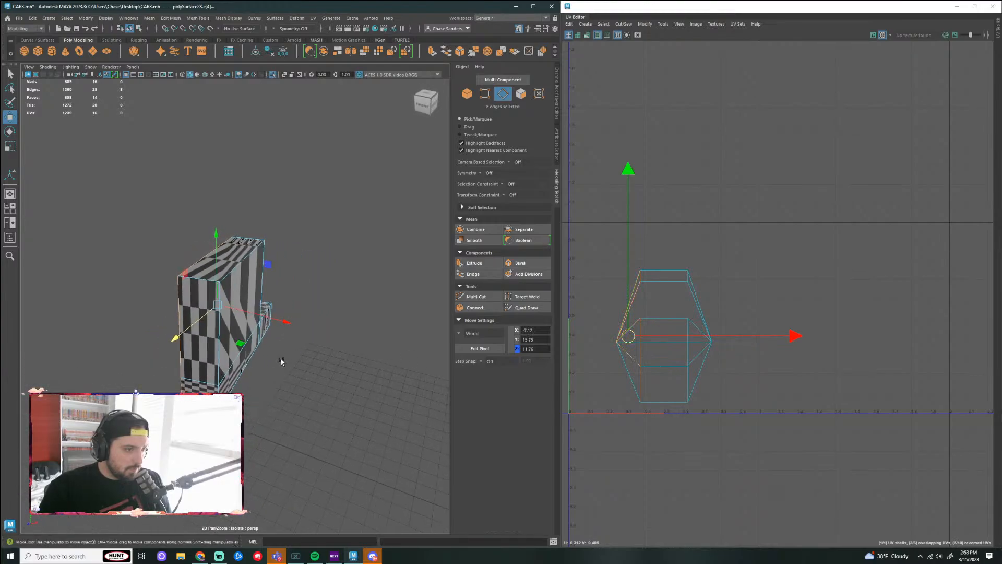
click(624, 24)
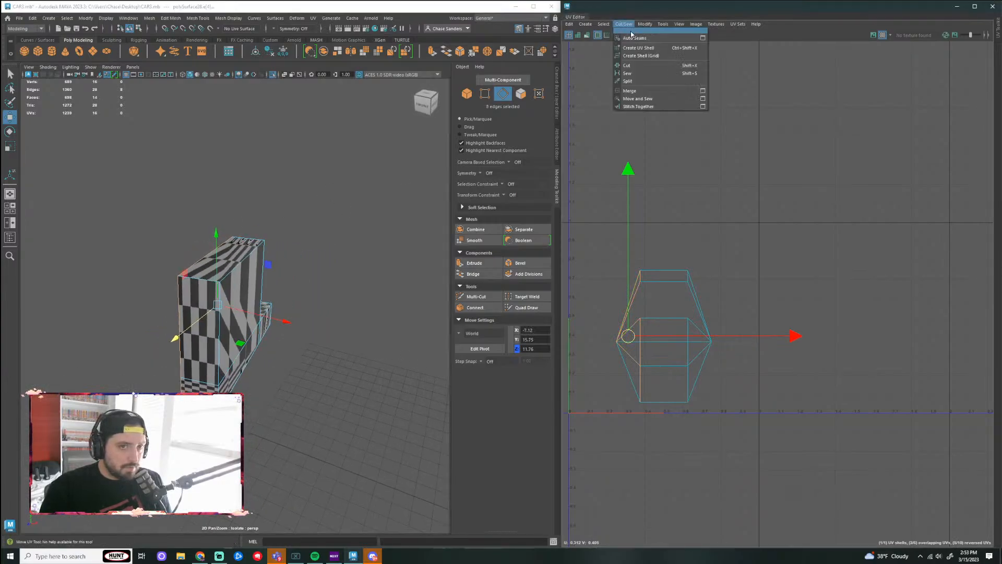
click(642, 67)
click(347, 318)
Step: Cut the mirror's UVs along the short edges crossing its thickness at the corners of the body and arm
click(198, 281)
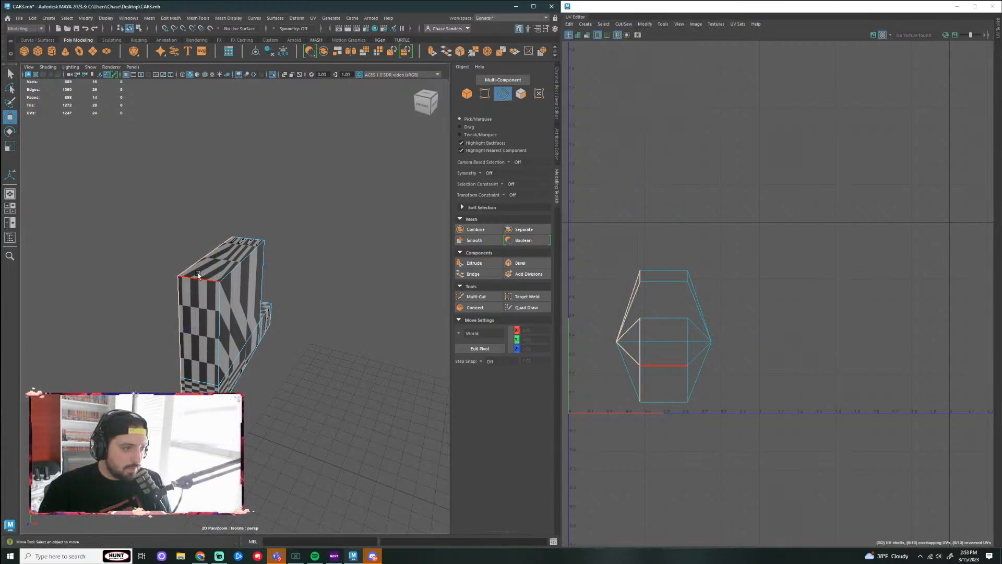
alt+drag(343, 380, 264, 277)
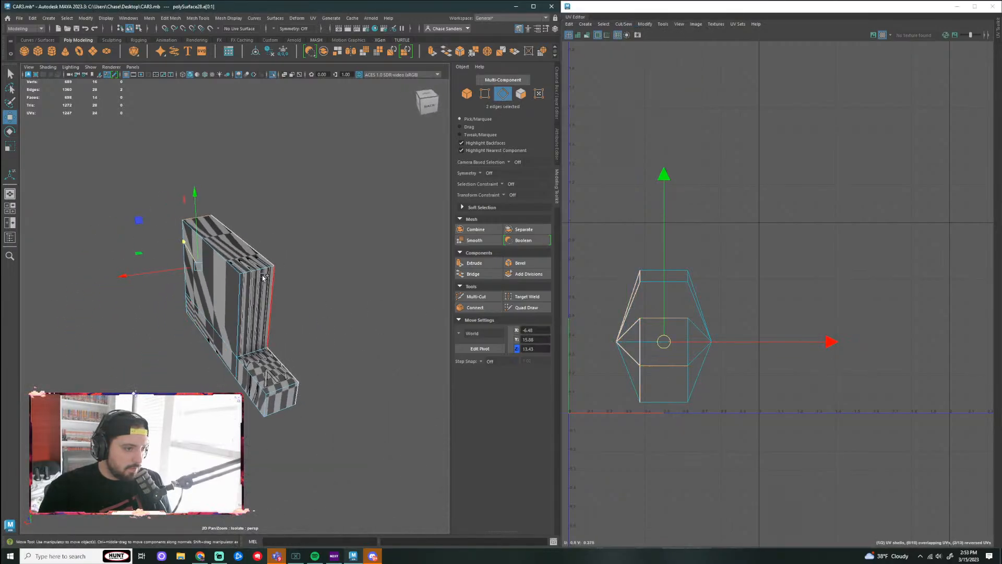
shift+click(282, 418)
alt+drag(282, 417, 376, 402)
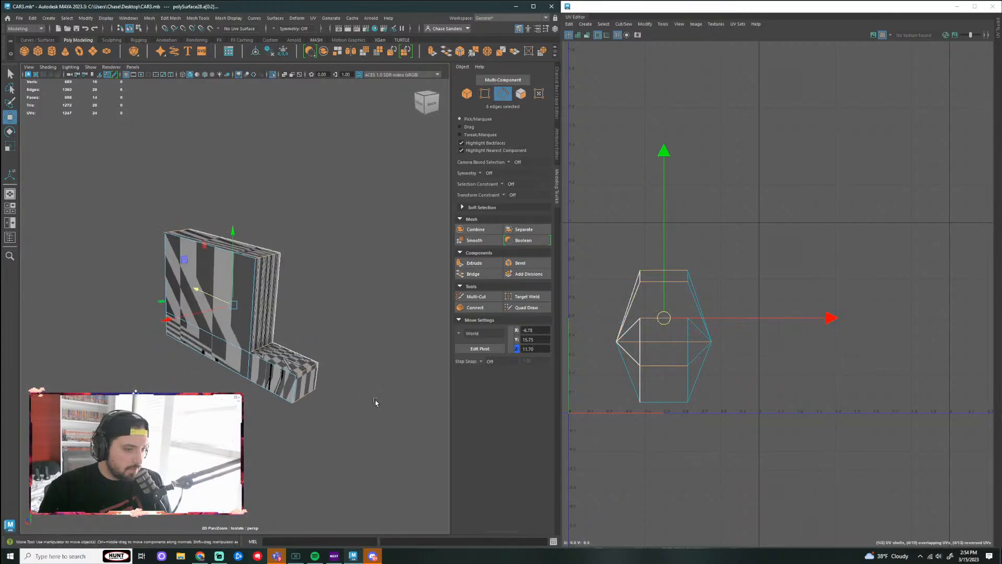
click(625, 24)
click(642, 66)
Step: Check the mirror's separated UV shells by selecting each one on the model
right_drag(231, 307, 251, 319)
click(228, 308)
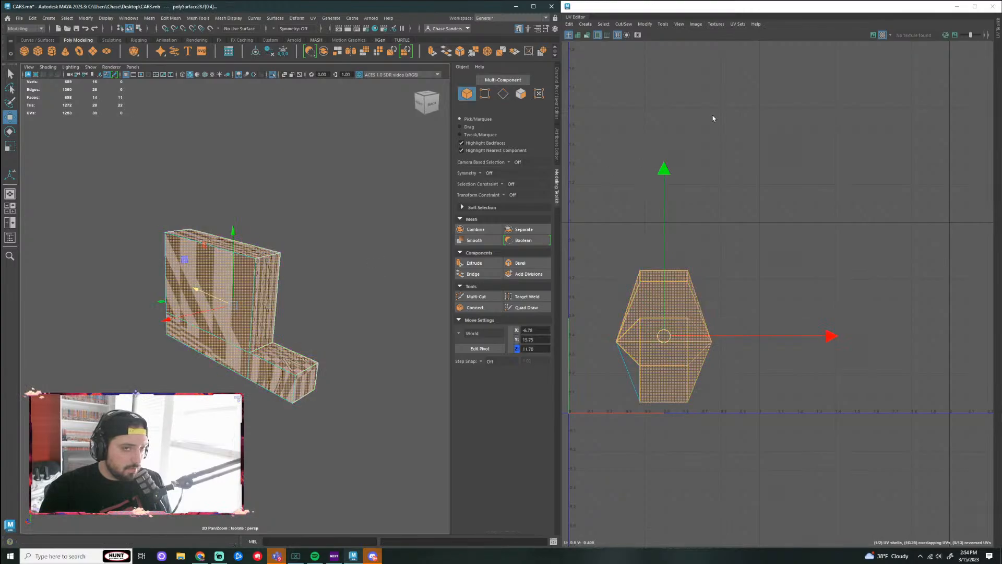
click(349, 304)
alt+drag(349, 304, 421, 306)
alt+drag(270, 308, 351, 311)
click(313, 308)
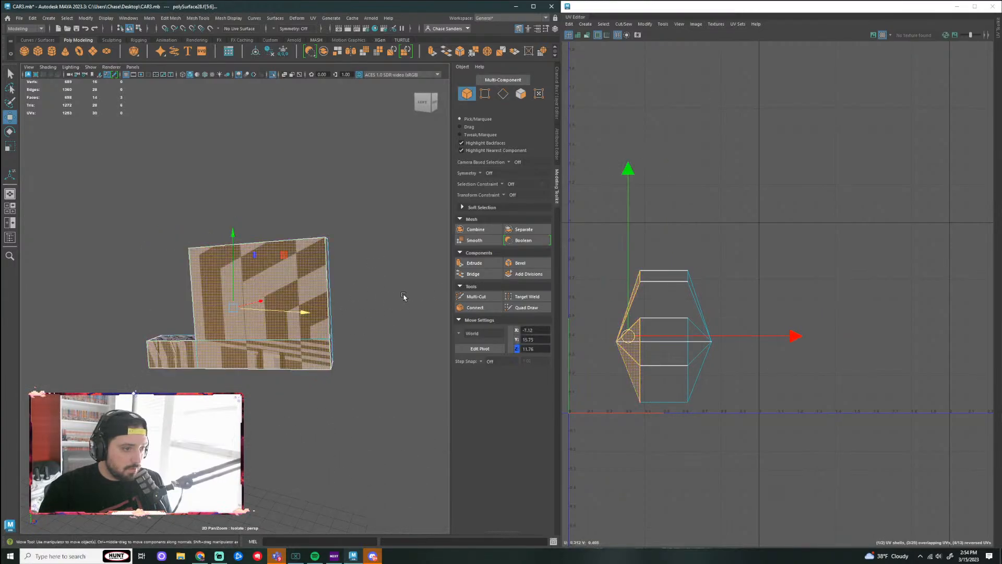
Step: Select all of the mirror's UV shells in the UV Editor and unfold them together
right_drag(667, 322, 638, 312)
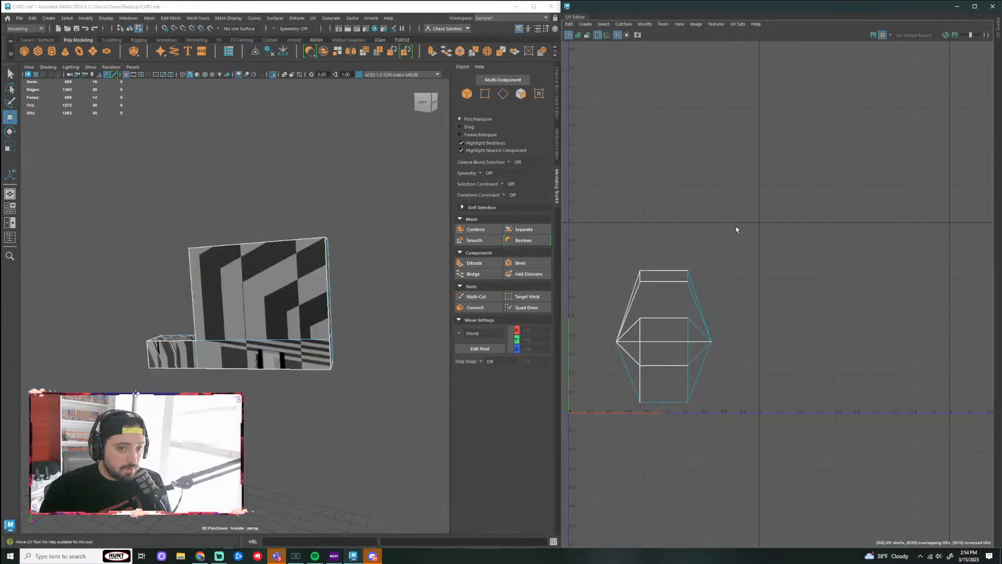
drag(738, 230, 605, 407)
click(646, 24)
click(654, 269)
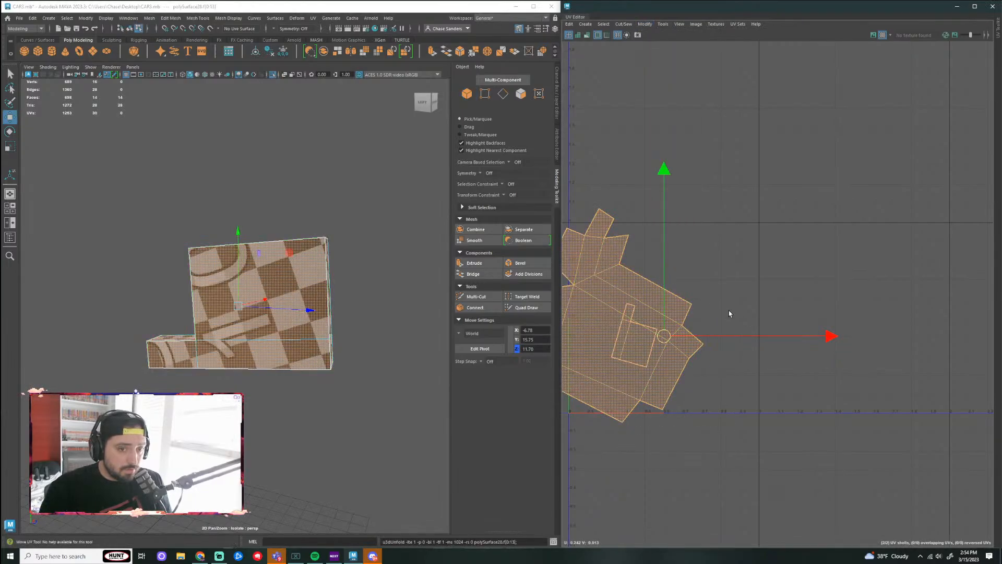
click(707, 290)
Step: Move the mirror's large UV shell clear of the small L-shaped shell it overlaps
scroll(706, 290, down, 1)
click(647, 306)
drag(640, 309, 785, 253)
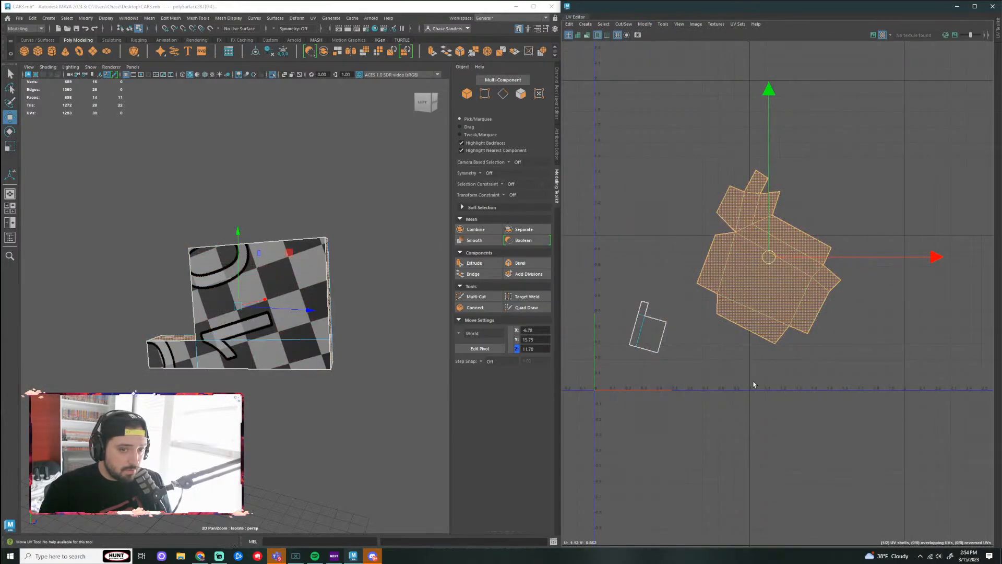
click(386, 371)
mouse_move(387, 371)
alt+mouse_down()
mouse_move(369, 365)
mouse_move(406, 402)
mouse_move(452, 391)
mouse_move(449, 364)
mouse_move(481, 336)
mouse_move(533, 369)
mouse_move(515, 423)
mouse_move(480, 414)
mouse_move(549, 405)
mouse_move(383, 386)
alt+mouse_up()
Step: Rotate the mirror's large UV shell until its edges are roughly axis-aligned, and straighten its UVs
drag(687, 327, 783, 273)
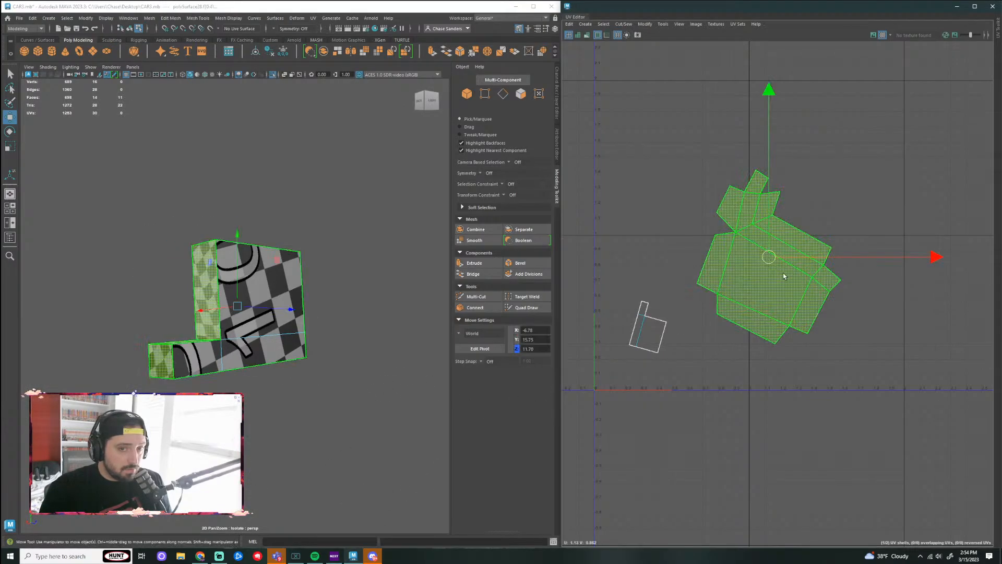
key(e)
drag(826, 99, 781, 362)
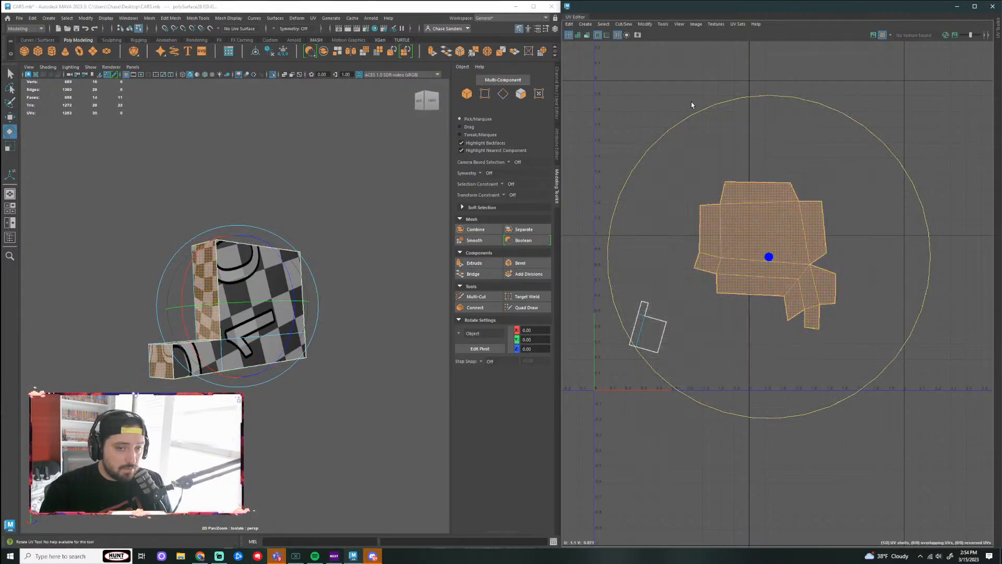
click(646, 24)
click(680, 270)
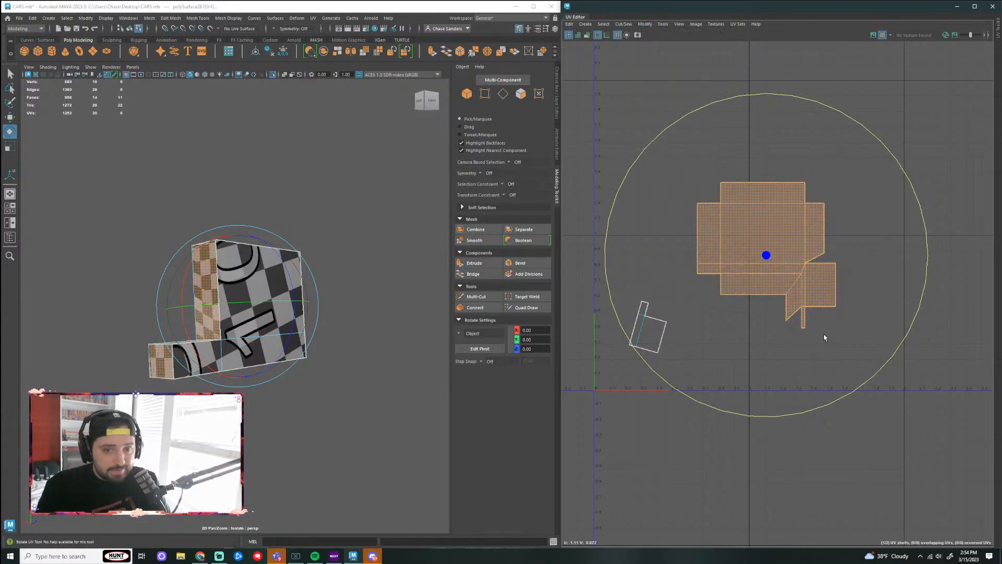
Step: Examine individual faces of the straightened shell to see which parts of the mirror they belong to
scroll(824, 329, up, 5)
scroll(704, 303, down, 3)
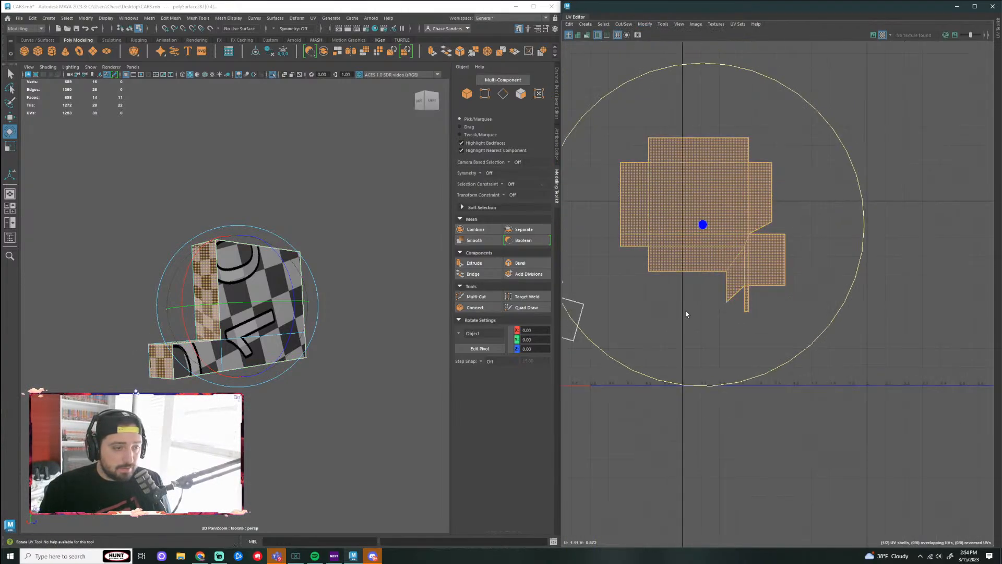
alt+drag(322, 401, 403, 416)
click(705, 208)
key(F11)
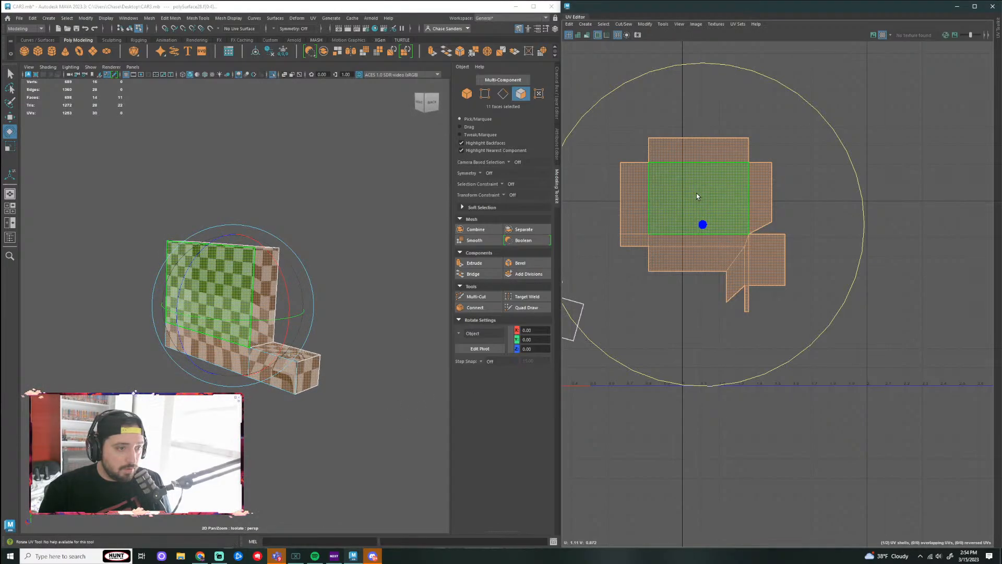
click(697, 193)
click(731, 151)
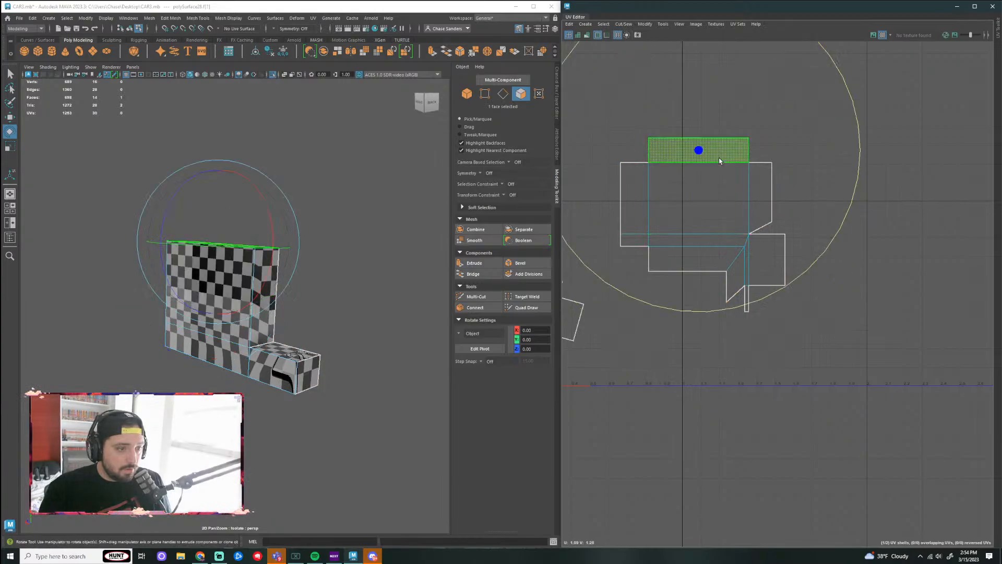
click(769, 212)
click(767, 259)
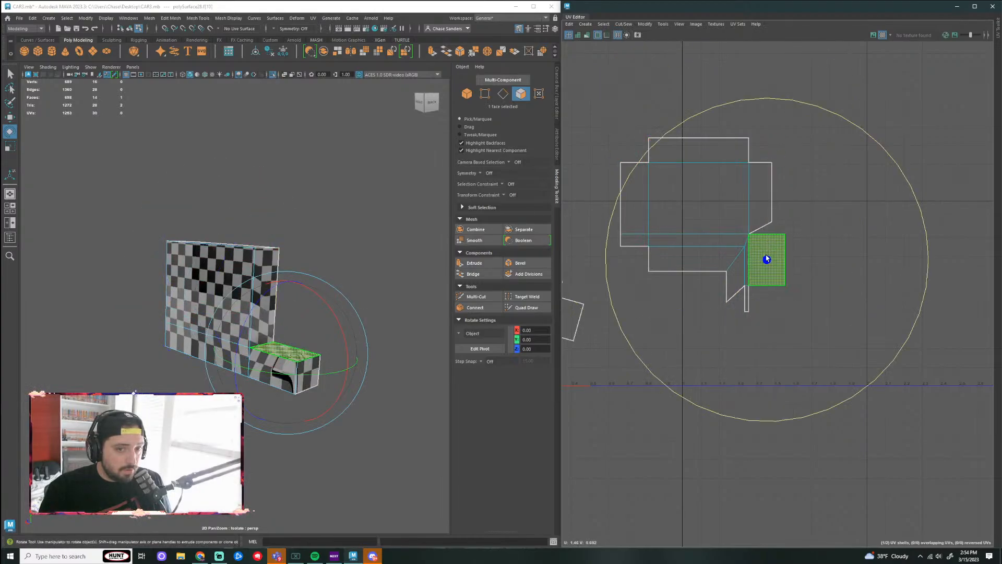
click(697, 267)
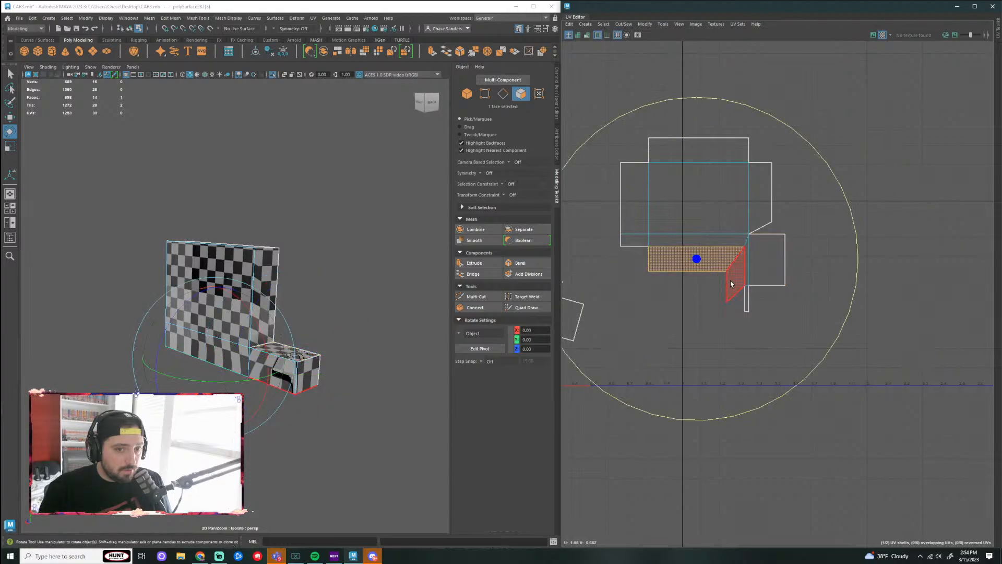
Step: Inspect the skewed face of the mirror's arm in the UV layout and on the underside of the model
click(731, 281)
alt+middle_drag(754, 322, 723, 270)
scroll(719, 256, up, 1)
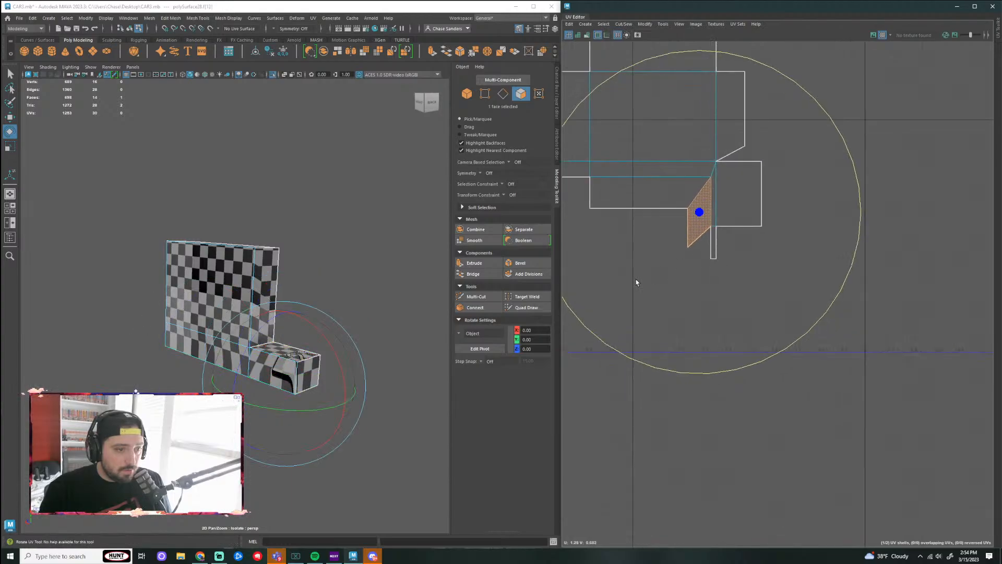
alt+drag(376, 285, 354, 255)
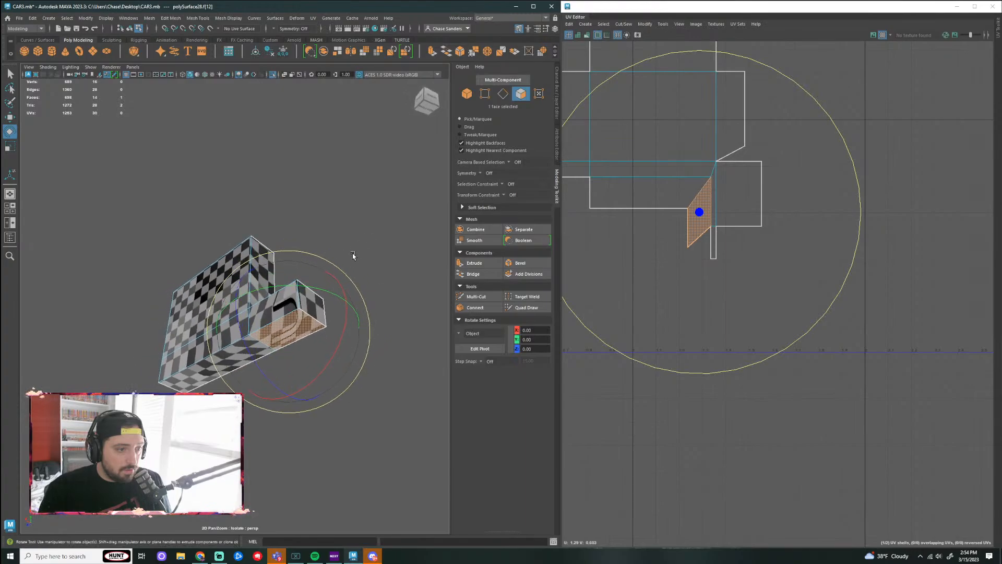
scroll(687, 253, down, 2)
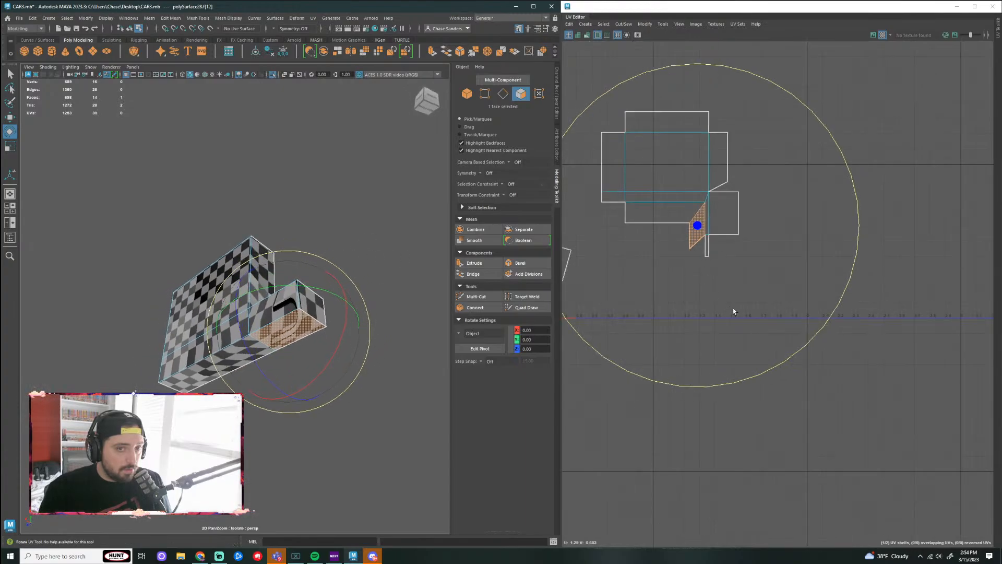
alt+middle_drag(721, 276, 764, 285)
alt+drag(306, 389, 412, 429)
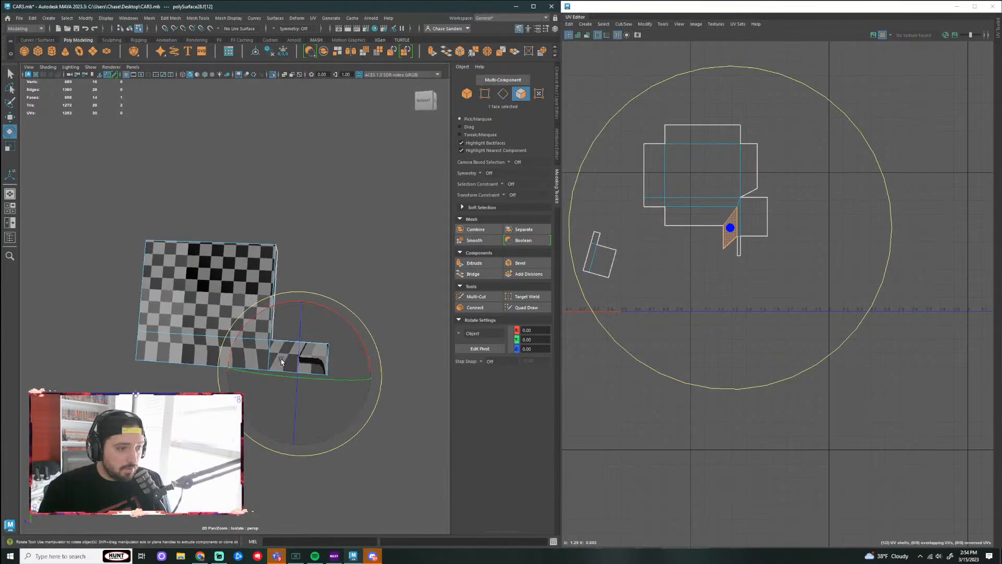
Step: Cut the UVs along the edges where the mirror's arm meets its main body
right_drag(282, 360, 282, 312)
mouse_move(282, 312)
alt+mouse_down()
mouse_move(336, 265)
mouse_move(292, 324)
alt+mouse_up()
click(255, 383)
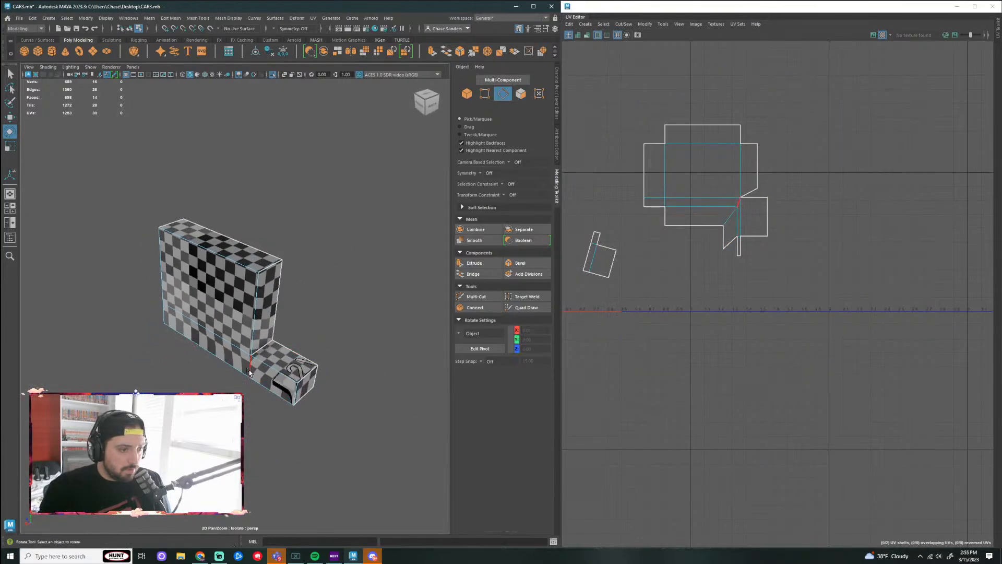
click(249, 369)
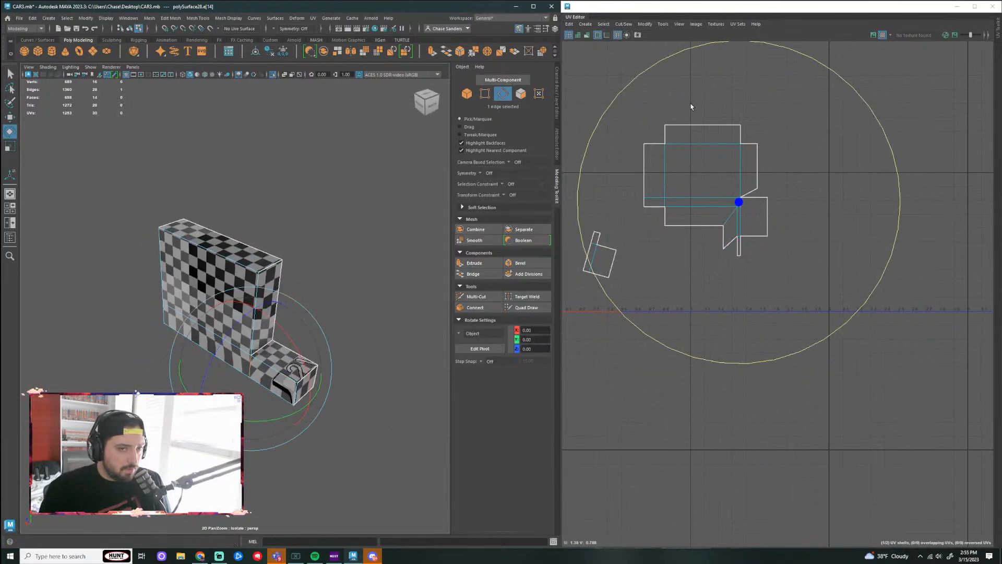
click(850, 246)
scroll(799, 208, up, 3)
click(702, 205)
shift+click(740, 200)
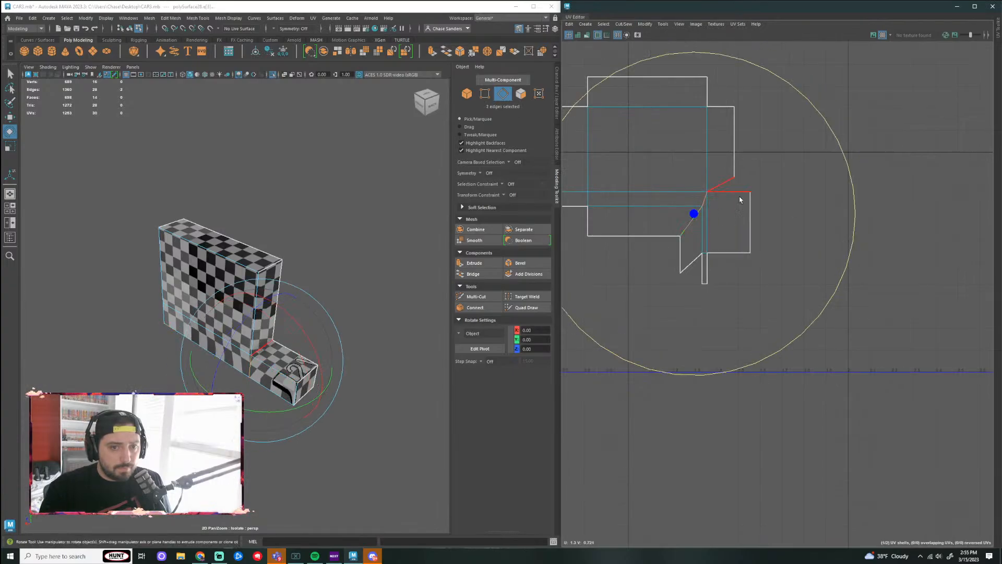
click(624, 25)
click(641, 67)
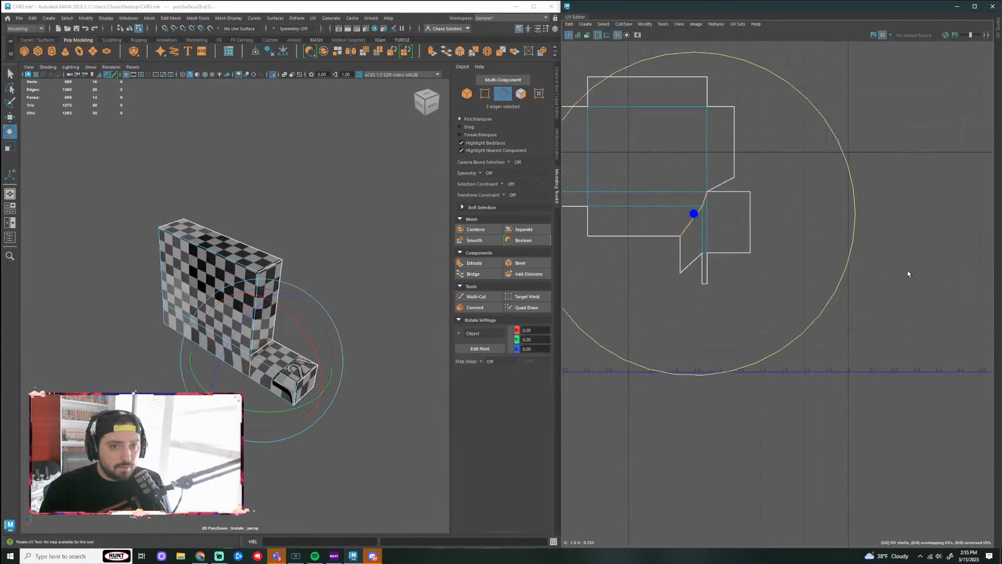
Step: Unfold the mirror's main body shell and its separated arm shell one after the other
right_click(674, 192)
click(640, 180)
click(640, 175)
click(645, 24)
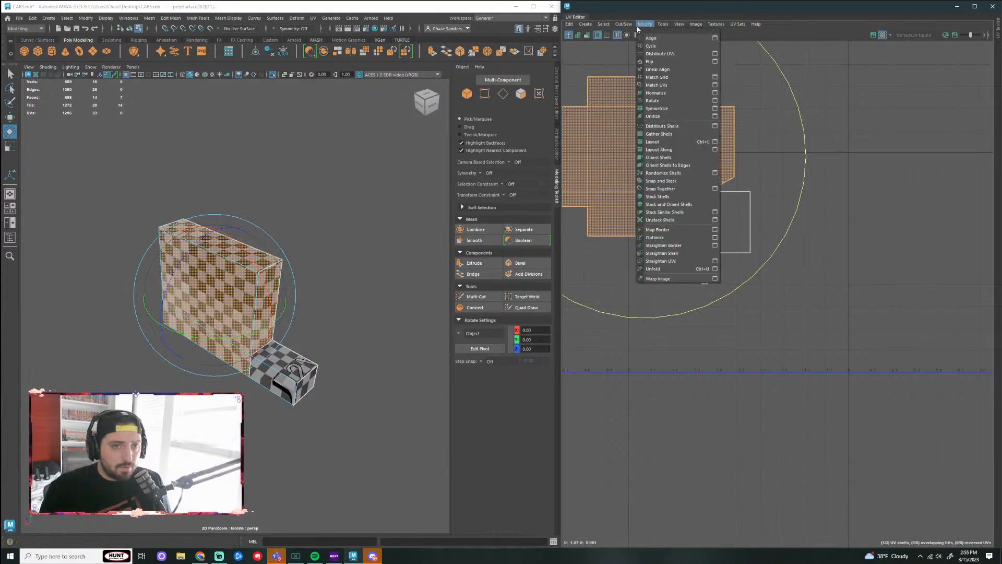
click(666, 268)
click(739, 239)
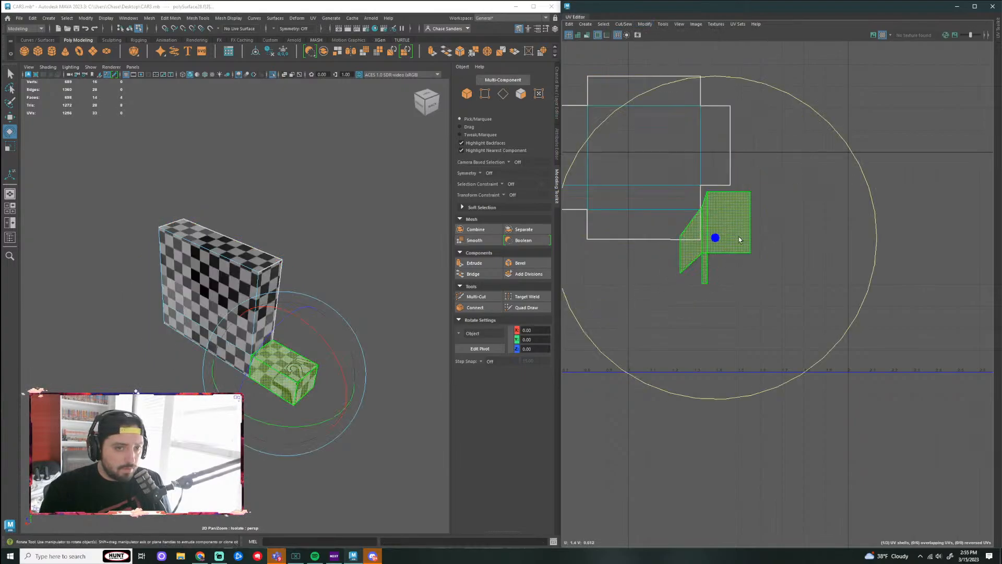
key(g)
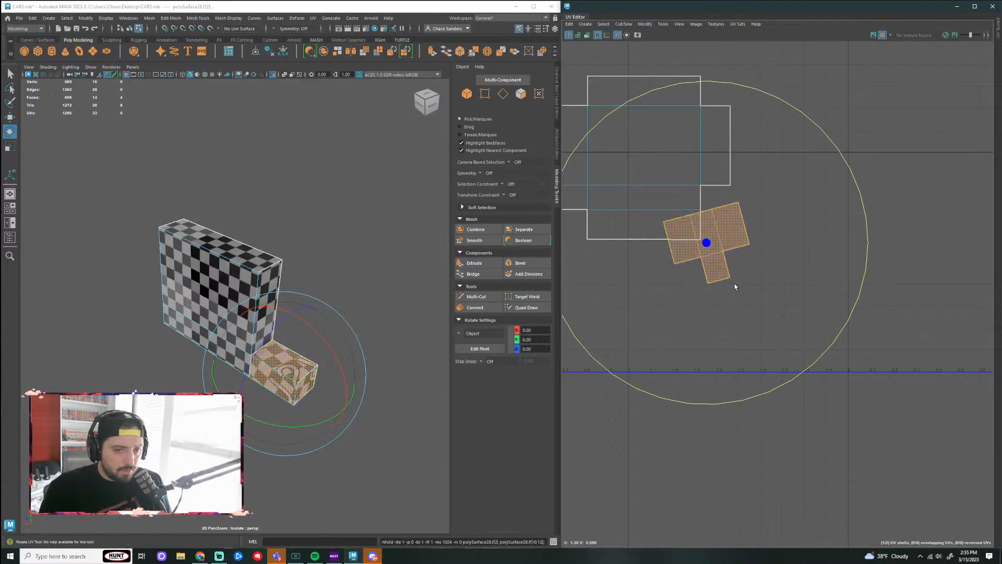
Step: Rotate the arm's UV shell upright and move it clear of the main body shell
drag(834, 150, 671, 131)
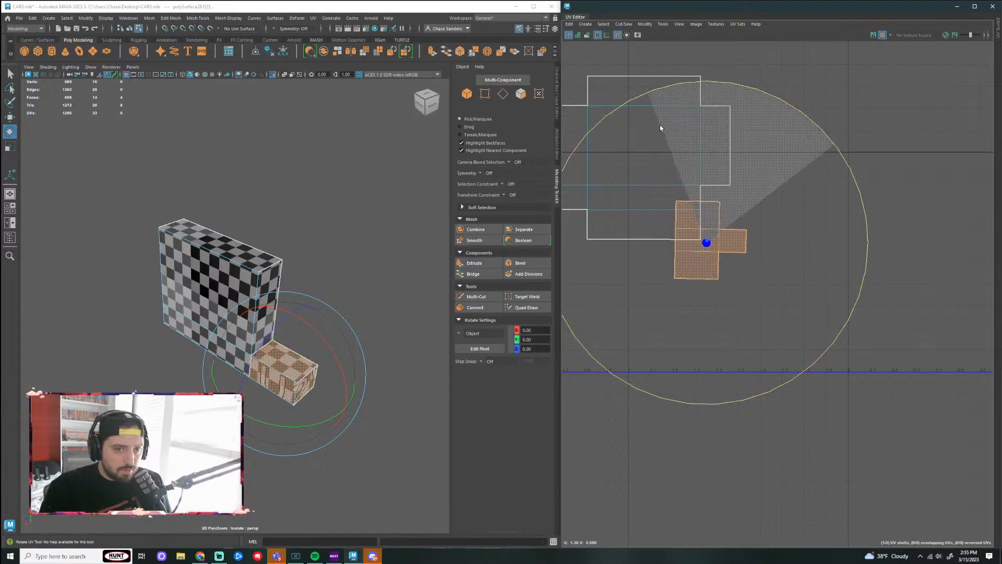
key(w)
drag(707, 242, 745, 238)
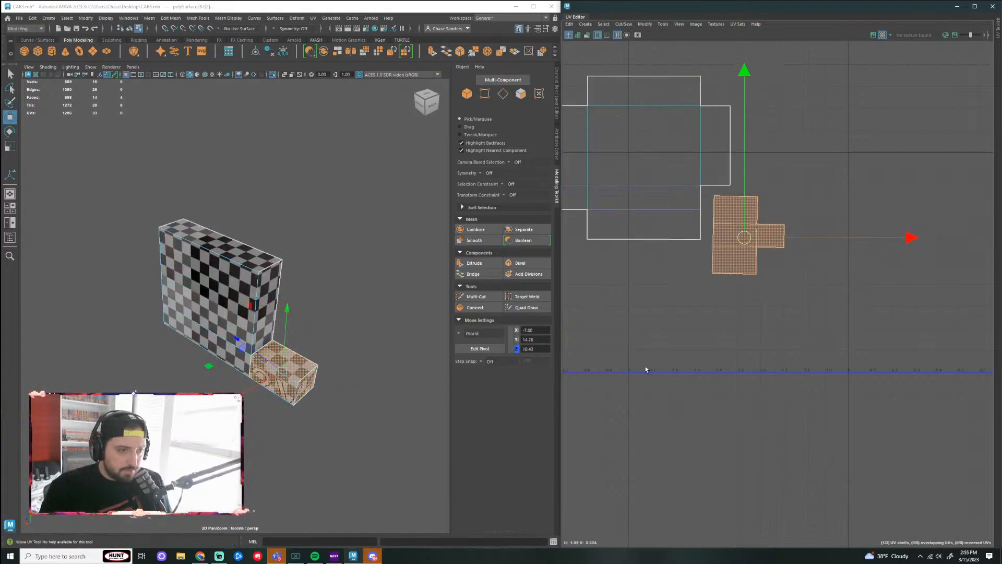
Step: Examine the seam edges between the mirror's arm and main body on the model and in the UV layout
click(349, 383)
alt+drag(350, 383, 349, 354)
scroll(348, 354, up, 6)
alt+middle_drag(339, 394, 328, 320)
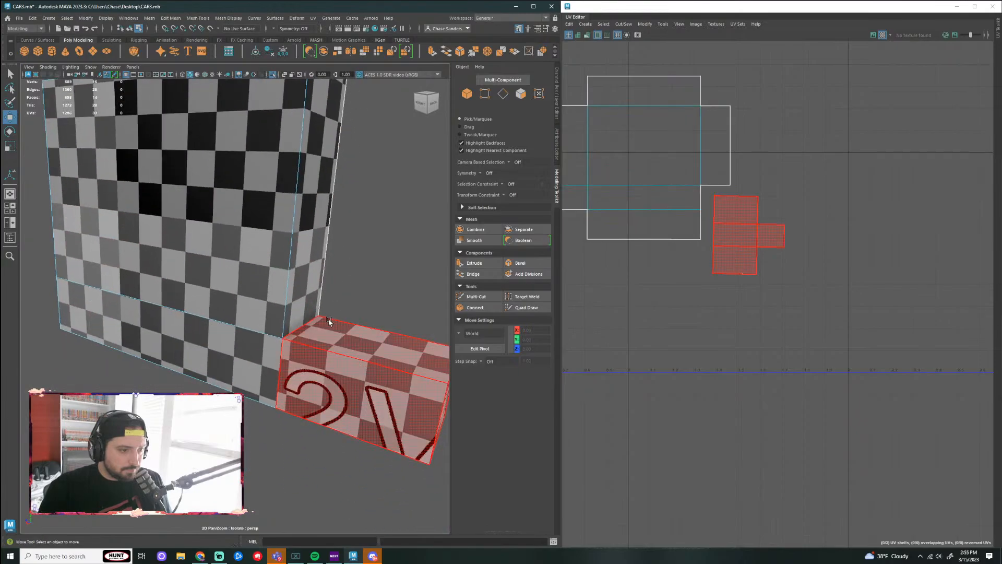
click(307, 365)
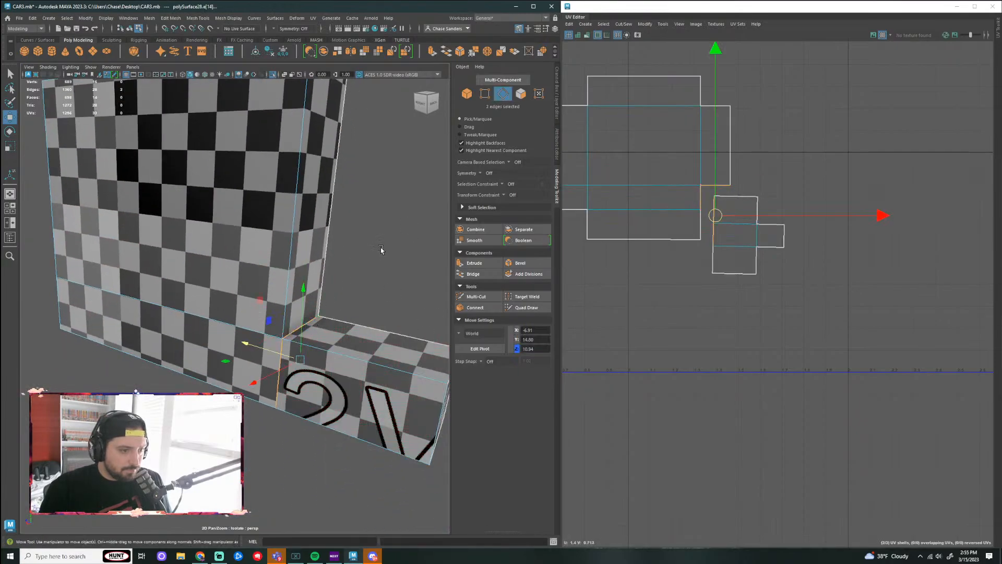
click(278, 395)
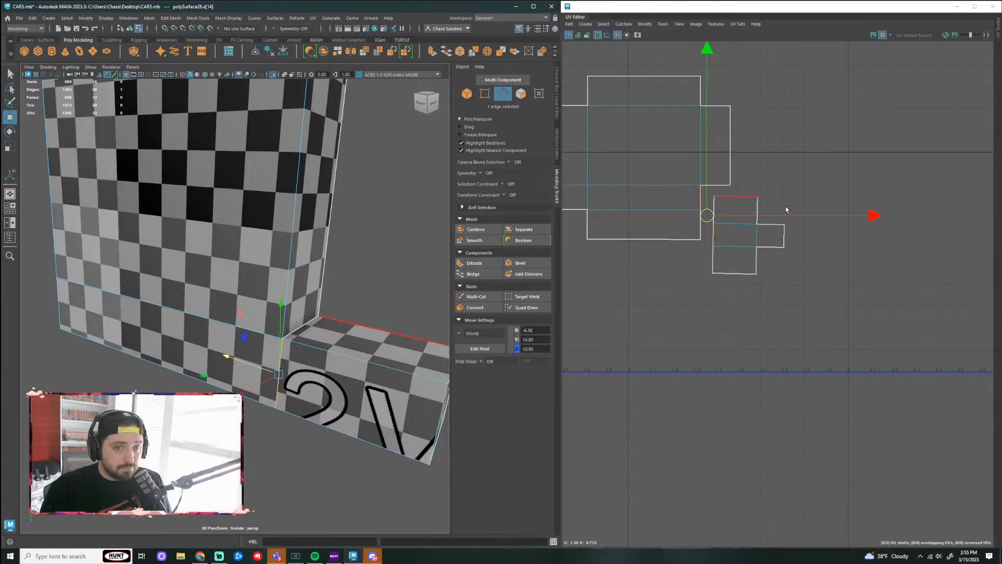
alt+middle_drag(774, 333, 739, 371)
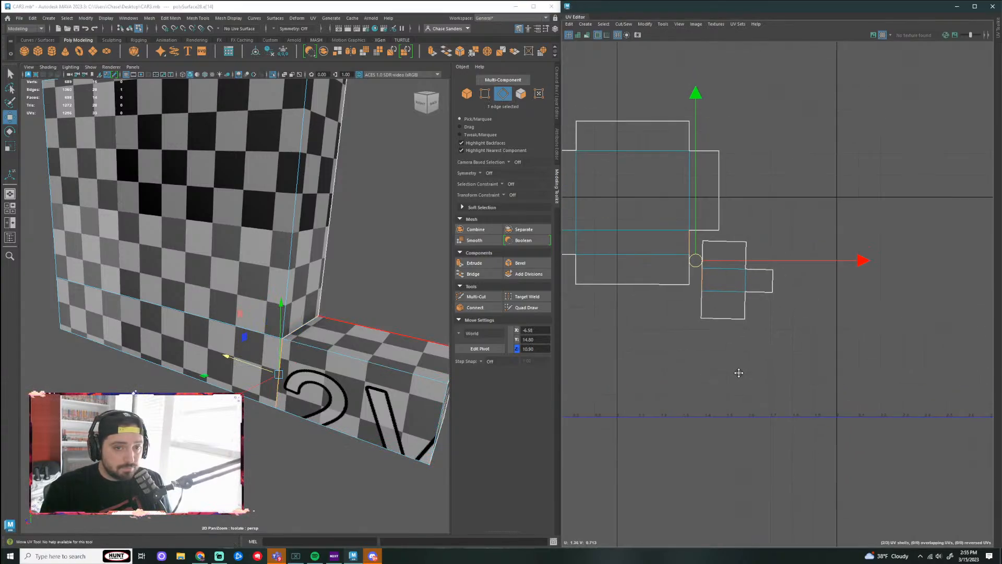
click(784, 390)
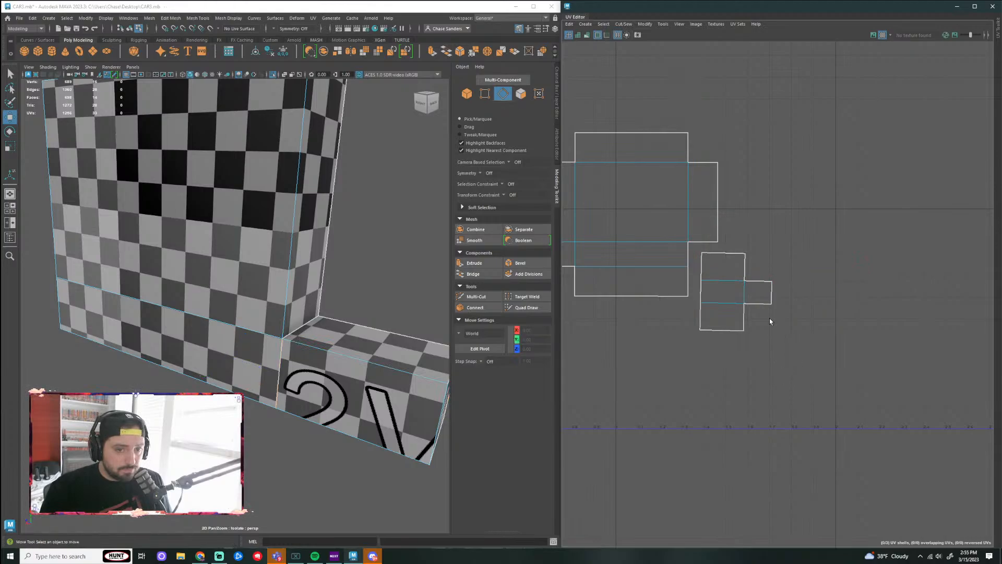
scroll(344, 359, down, 5)
alt+drag(303, 360, 340, 352)
scroll(778, 248, up, 2)
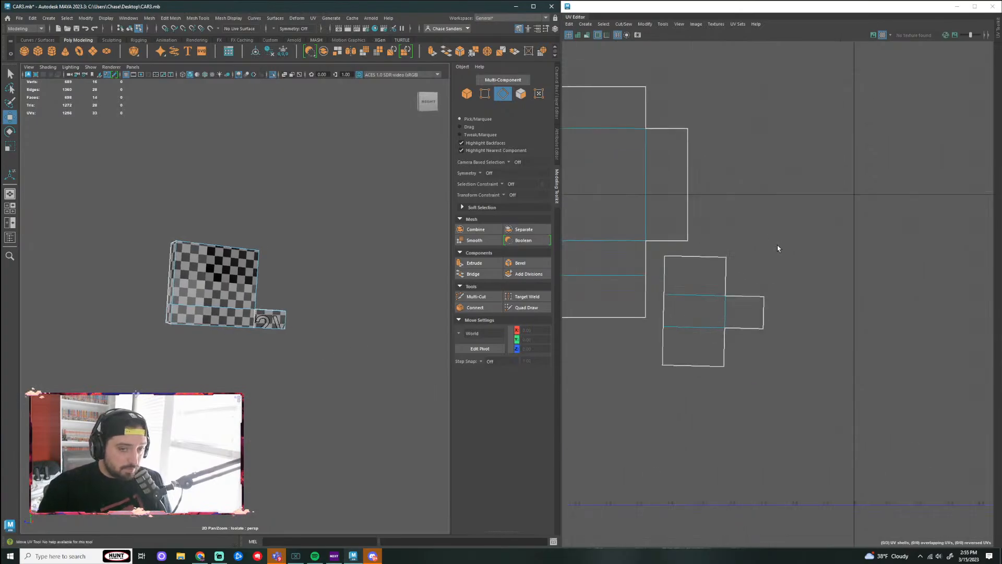
Step: Move the mirror arm's UV shell closer to the main body shell and straighten its UVs
right_drag(699, 291, 671, 274)
click(711, 310)
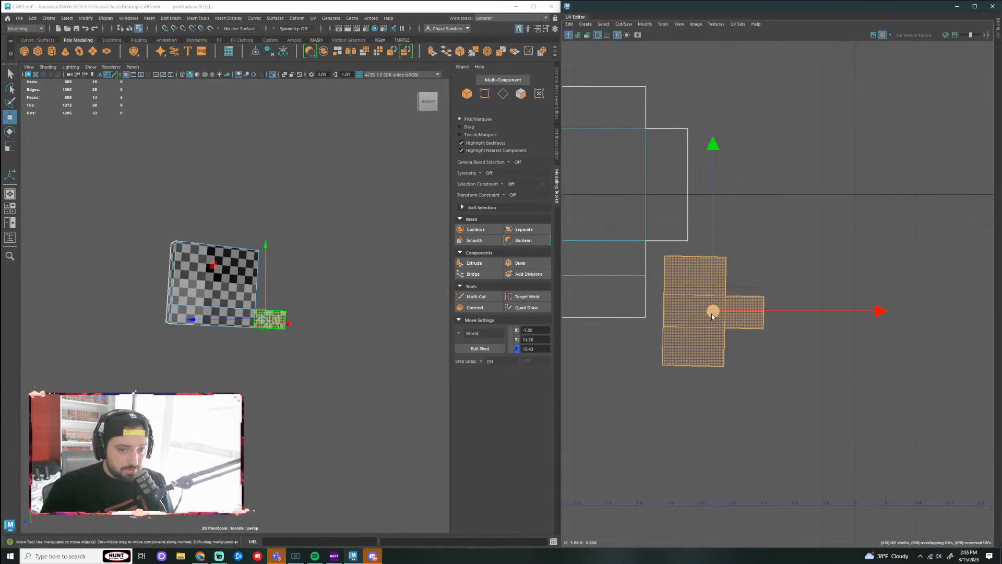
drag(713, 310, 702, 306)
key(e)
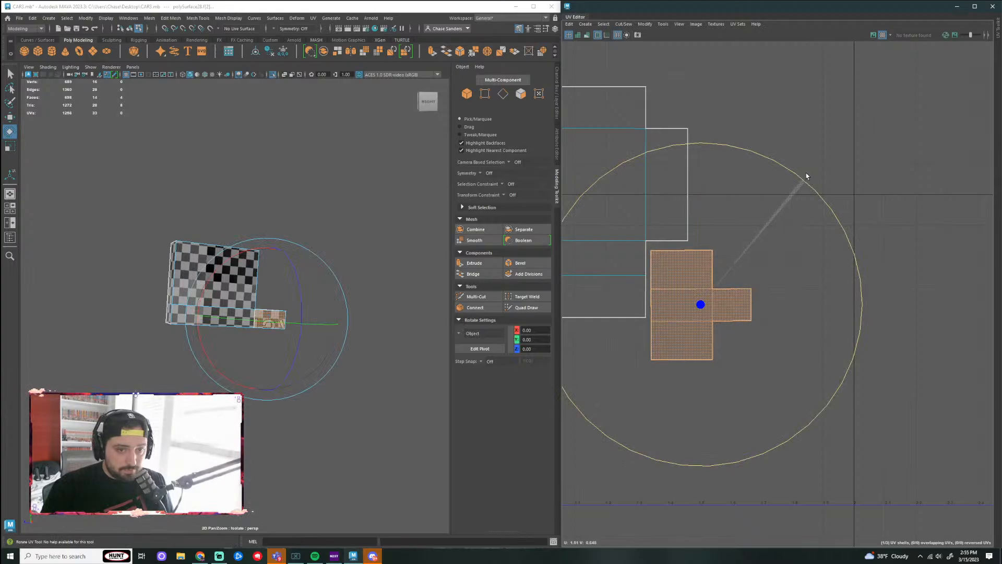
click(642, 24)
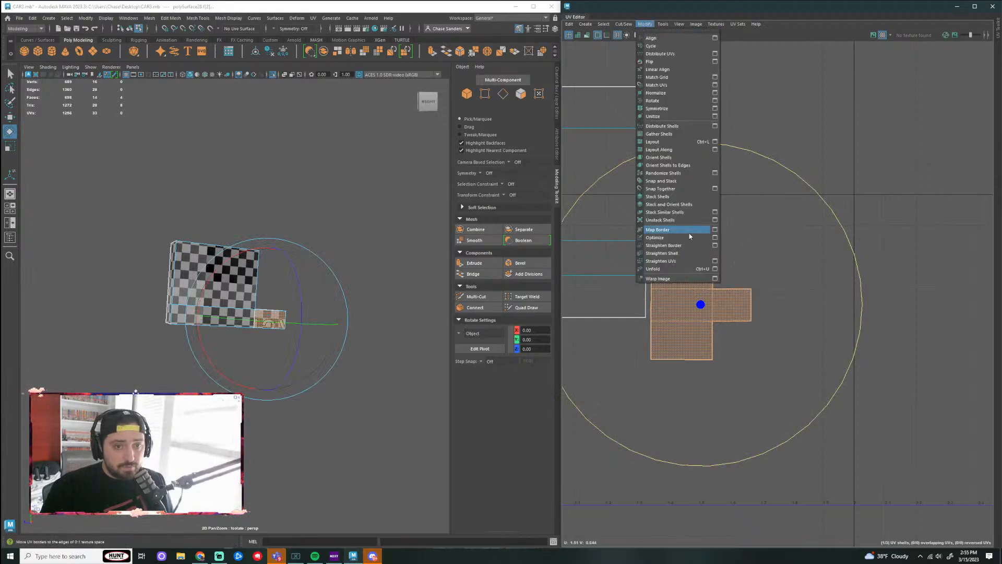
click(676, 263)
click(639, 226)
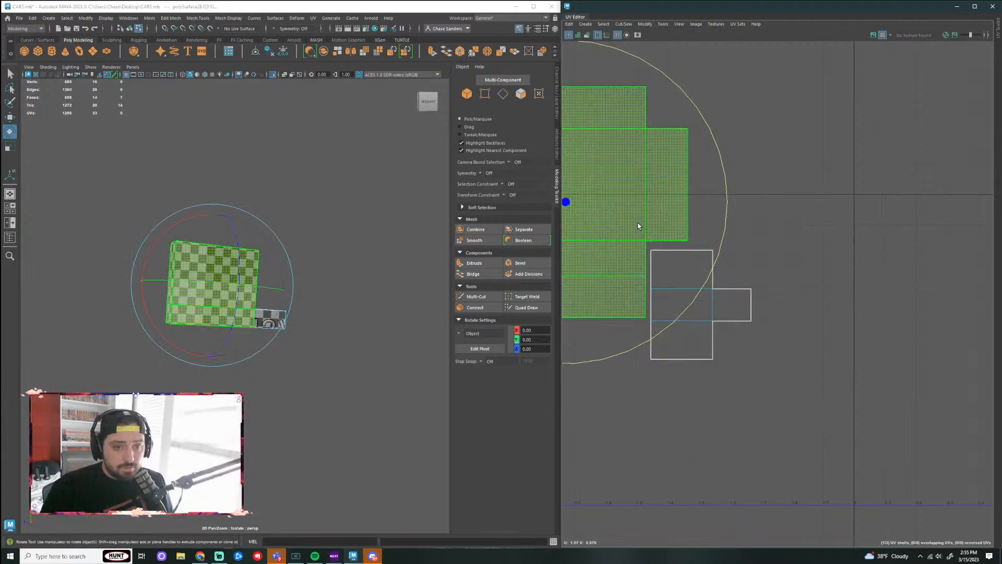
click(832, 334)
Step: Move the small tilted mirror shell over beside the other two shells and rotate it so its narrow strip lies horizontally
scroll(778, 308, down, 5)
click(618, 348)
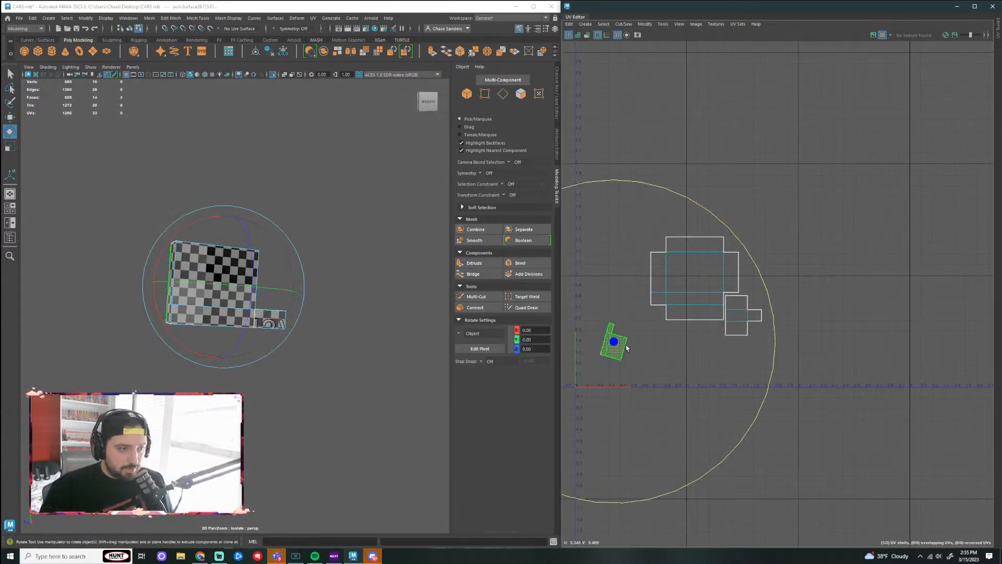
key(w)
drag(626, 344, 810, 266)
scroll(790, 306, up, 3)
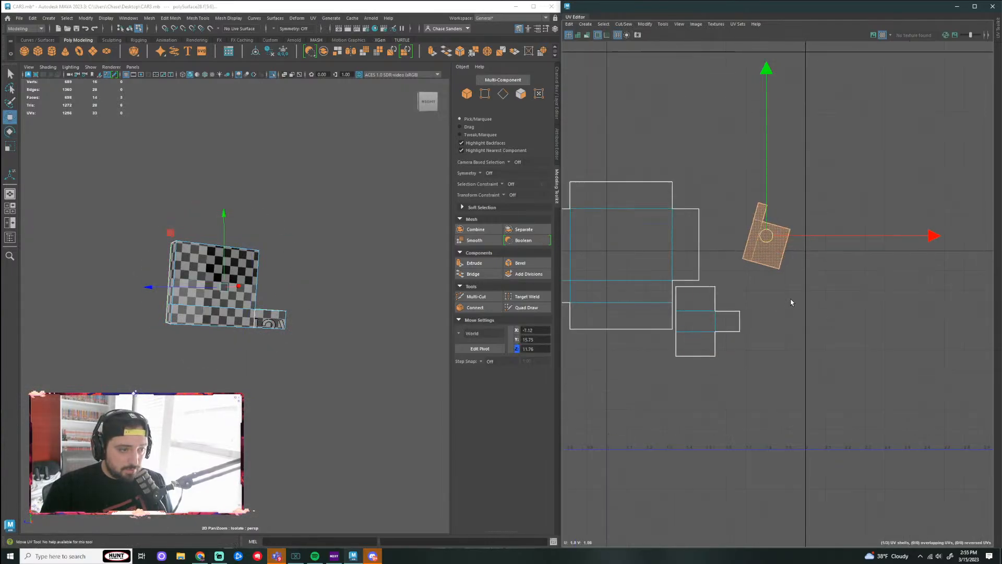
key(e)
drag(915, 179, 715, 171)
Step: Scale the rotated mirror shell up and place it over the main body shell, matching the size of its central face
key(r)
drag(785, 261, 697, 263)
scroll(840, 256, down, 1)
key(w)
scroll(679, 285, up, 3)
key(r)
key(w)
key(r)
Step: Straighten the UVs of the enlarged mirror shell and place it directly below the main body shell
click(645, 24)
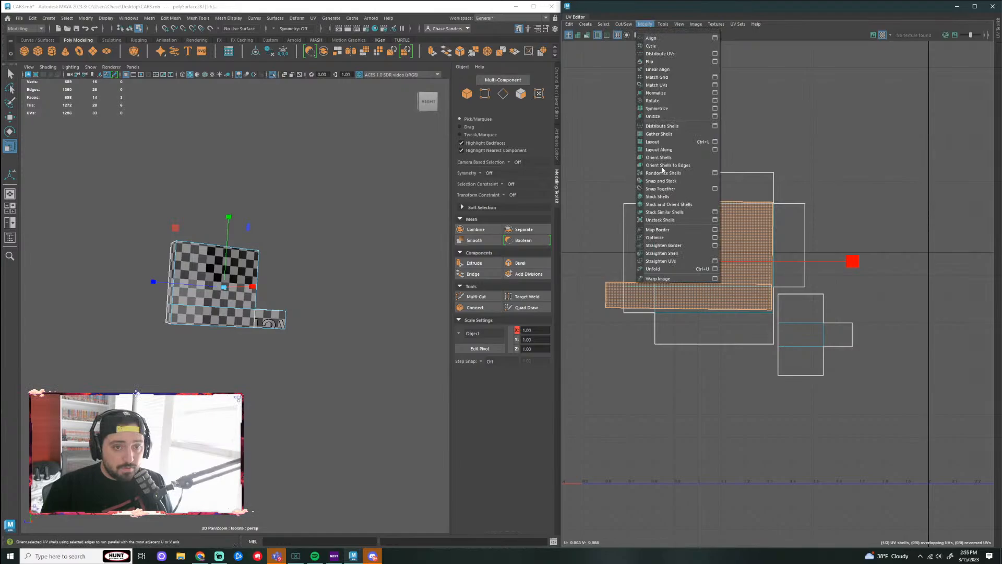
click(677, 262)
key(w)
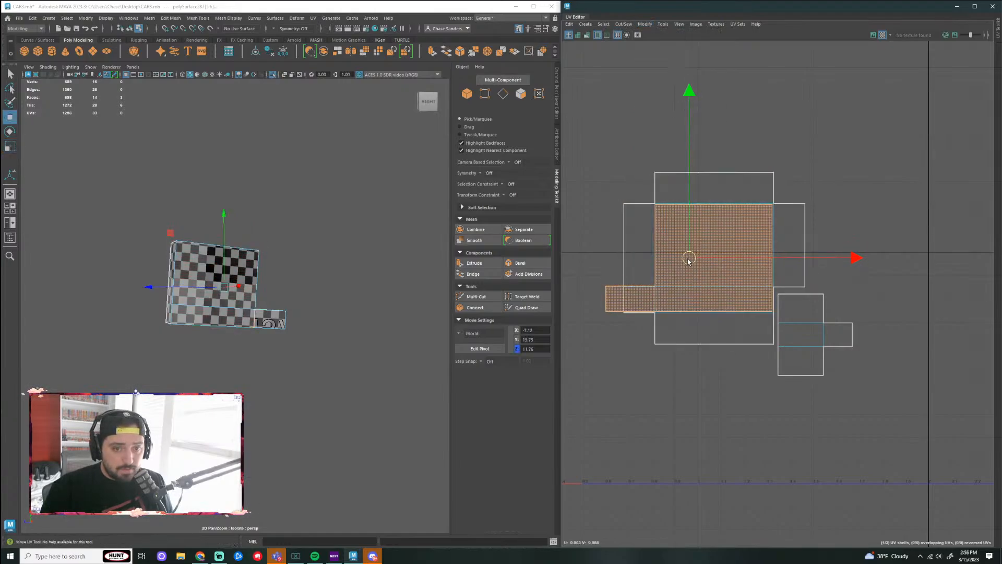
mouse_move(689, 258)
mouse_down()
mouse_move(915, 258)
mouse_move(901, 240)
mouse_move(761, 401)
mouse_move(689, 405)
mouse_up()
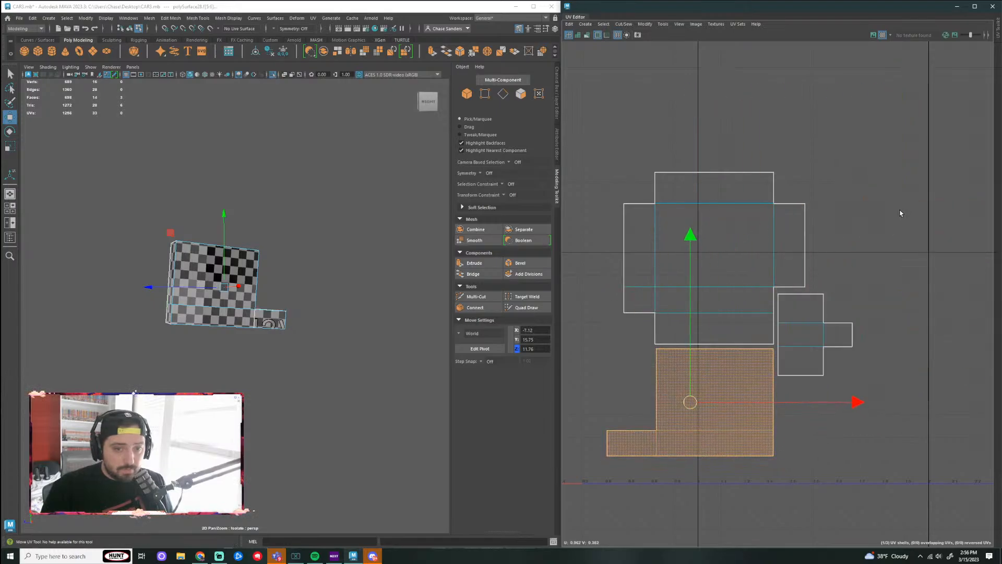
Step: Scale all three mirror UV shells down together and move them into the tile directly above the 0-1 UV square
click(900, 213)
scroll(870, 271, down, 4)
alt+middle_drag(915, 265, 828, 244)
drag(818, 171, 702, 316)
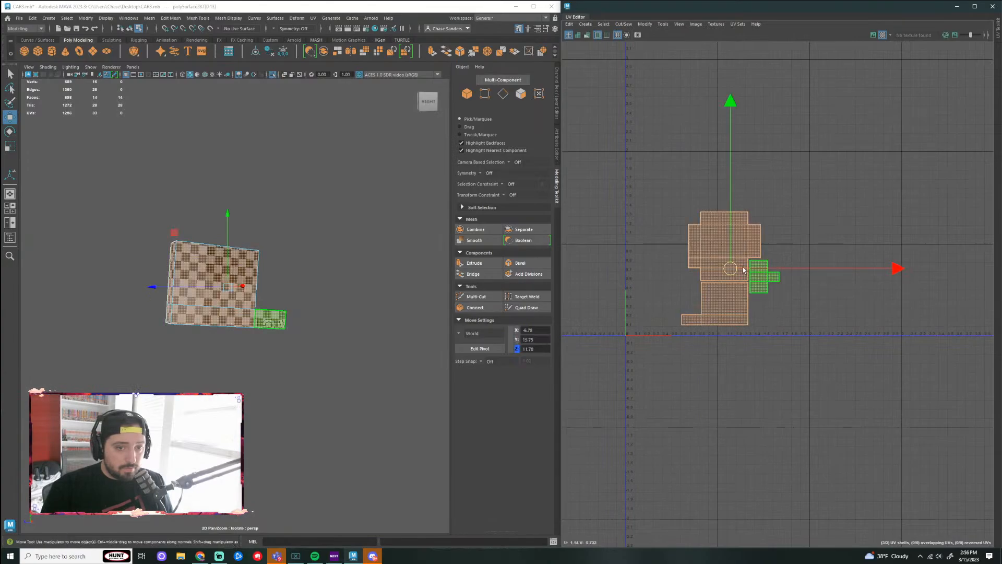
drag(744, 270, 853, 270)
click(715, 360)
scroll(686, 339, down, 3)
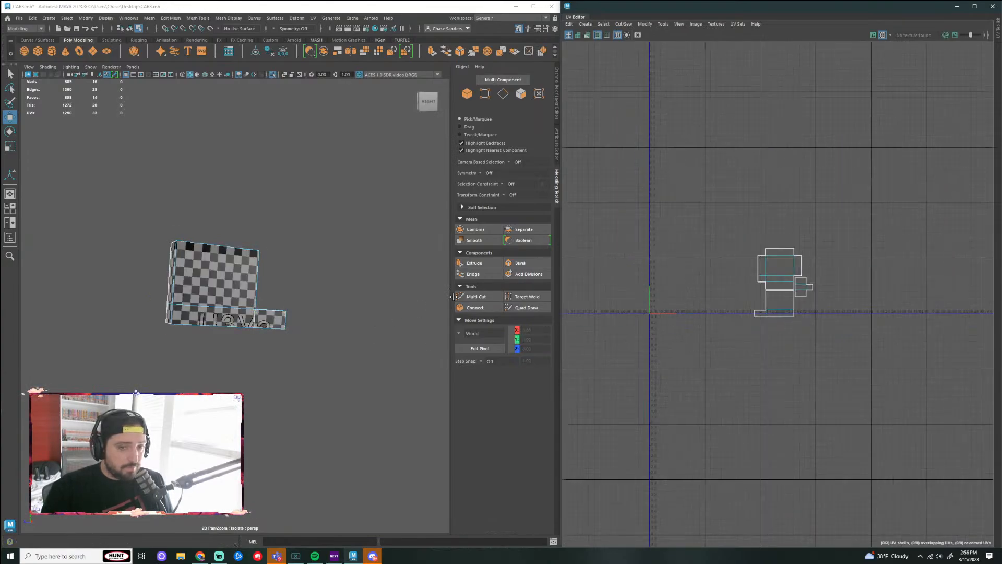
scroll(782, 230, down, 2)
drag(782, 229, 481, 378)
scroll(625, 301, up, 2)
key(r)
key(w)
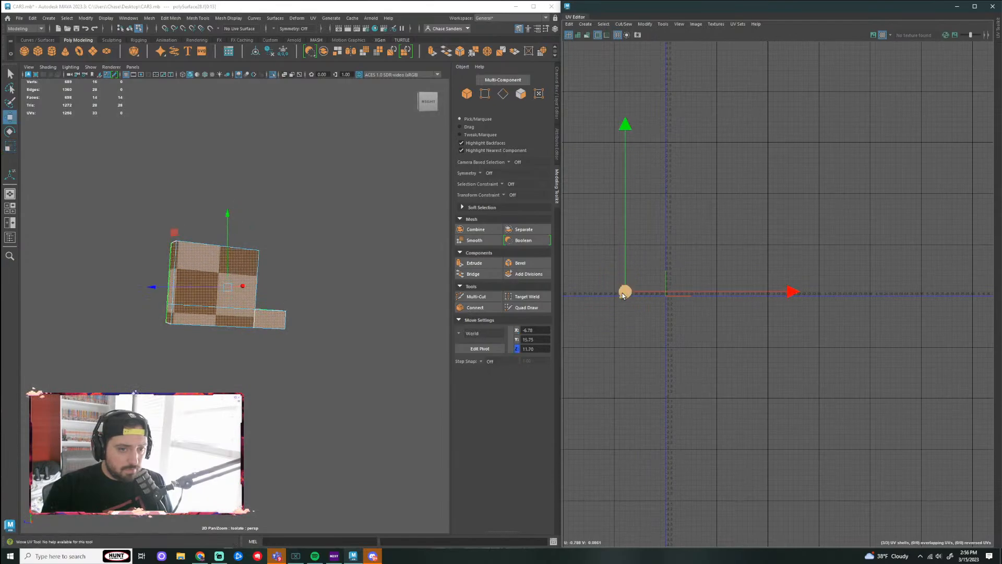
drag(623, 296, 710, 203)
click(754, 285)
Step: Bring the whole car back from the isolated mirror view and return to object mode
scroll(293, 328, down, 3)
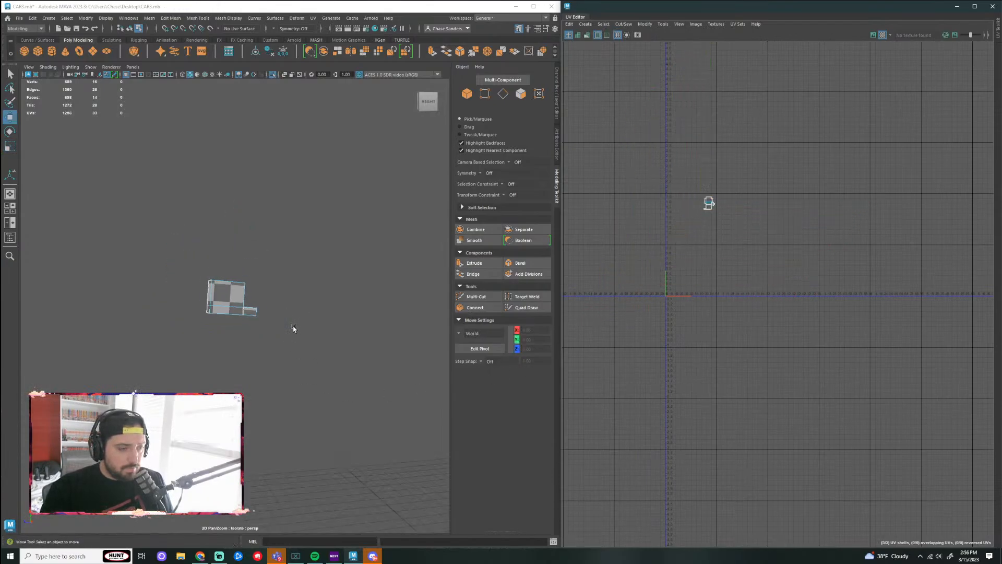
key(ctrl+1)
click(317, 331)
scroll(344, 363, down, 3)
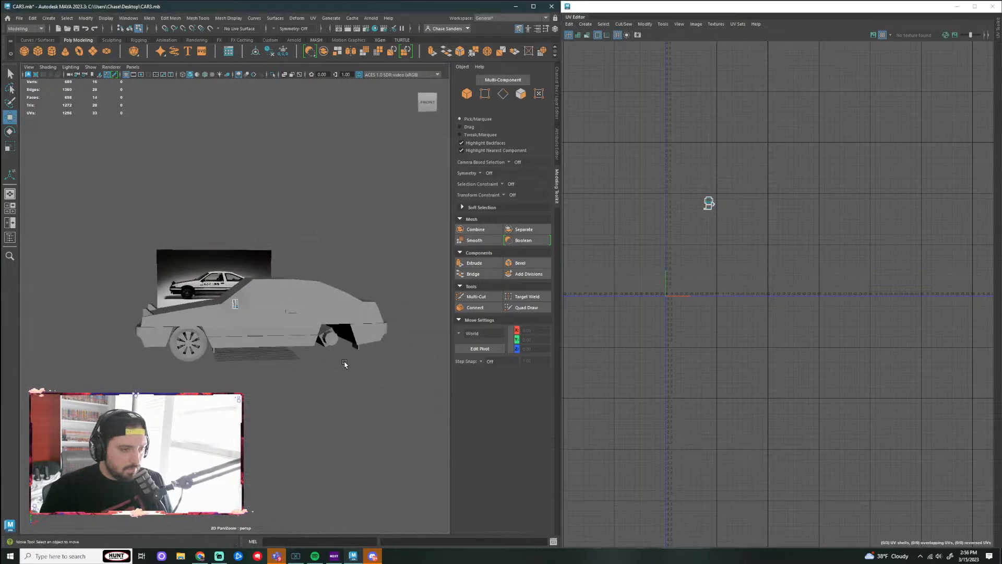
drag(429, 255, 151, 437)
right_click(334, 303)
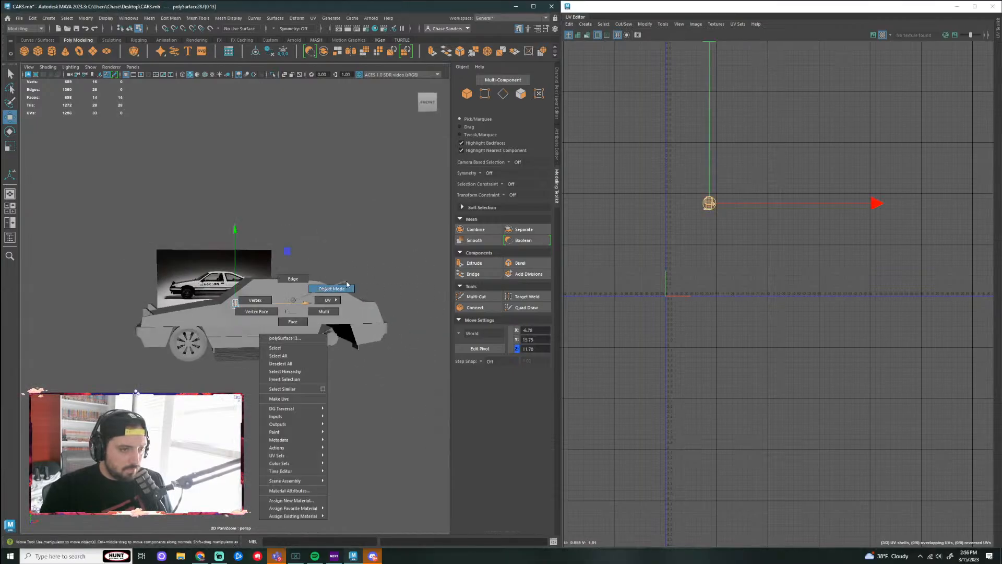
click(319, 400)
Step: Select the mirror and the wheel-and-body mesh together and compare the size of their UV shells and checker patterns
scroll(253, 318, up, 3)
click(236, 302)
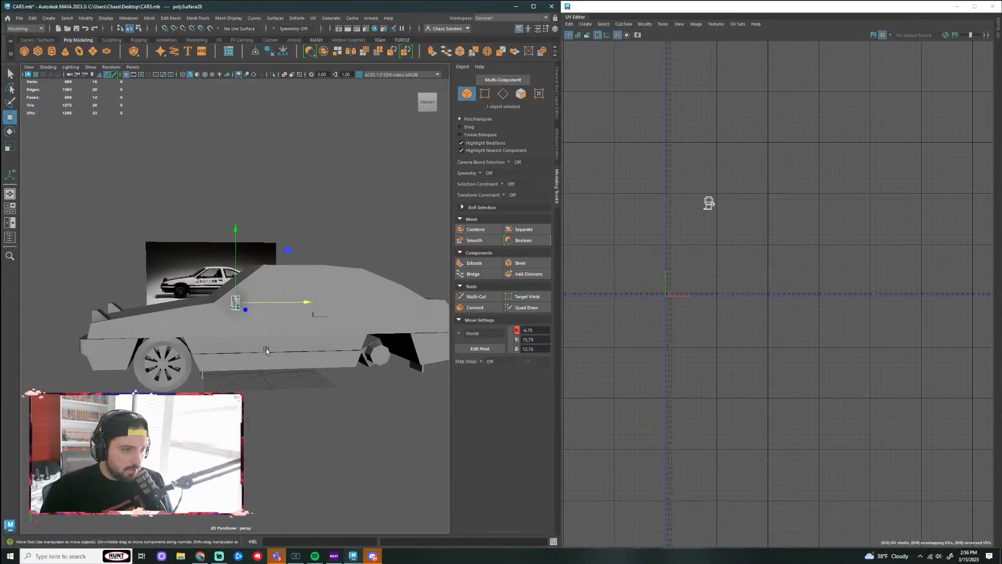
shift+click(174, 384)
scroll(269, 402, down, 1)
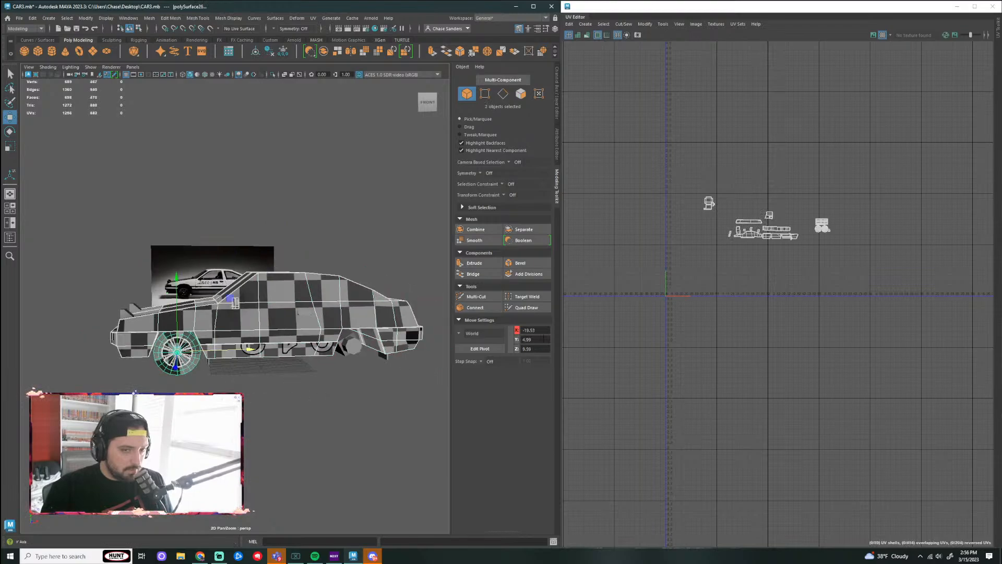
scroll(773, 229, up, 6)
scroll(765, 245, down, 3)
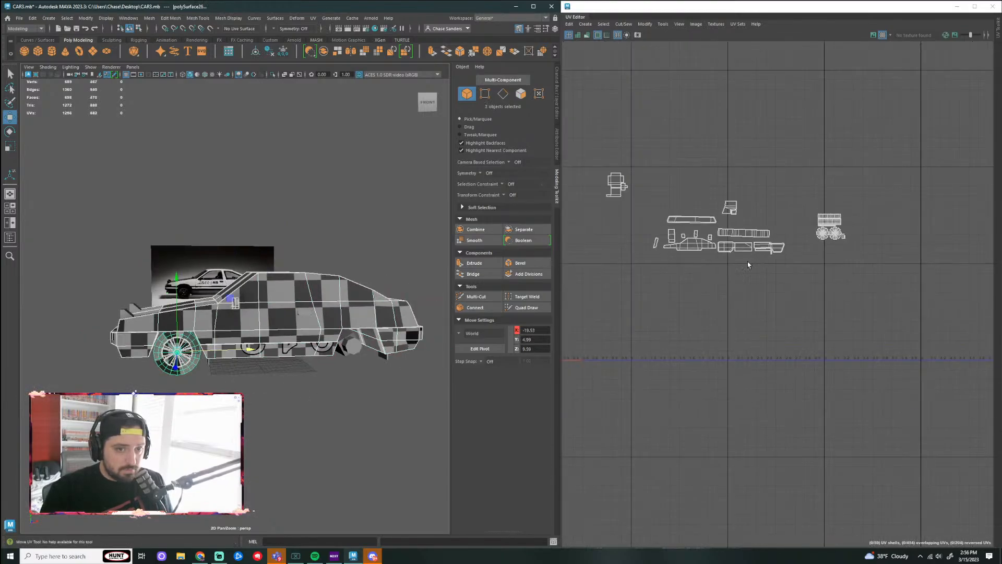
scroll(331, 405, up, 3)
Step: Select the small door handle block on the car's side and isolate it
click(341, 403)
alt+drag(341, 404, 378, 418)
click(307, 292)
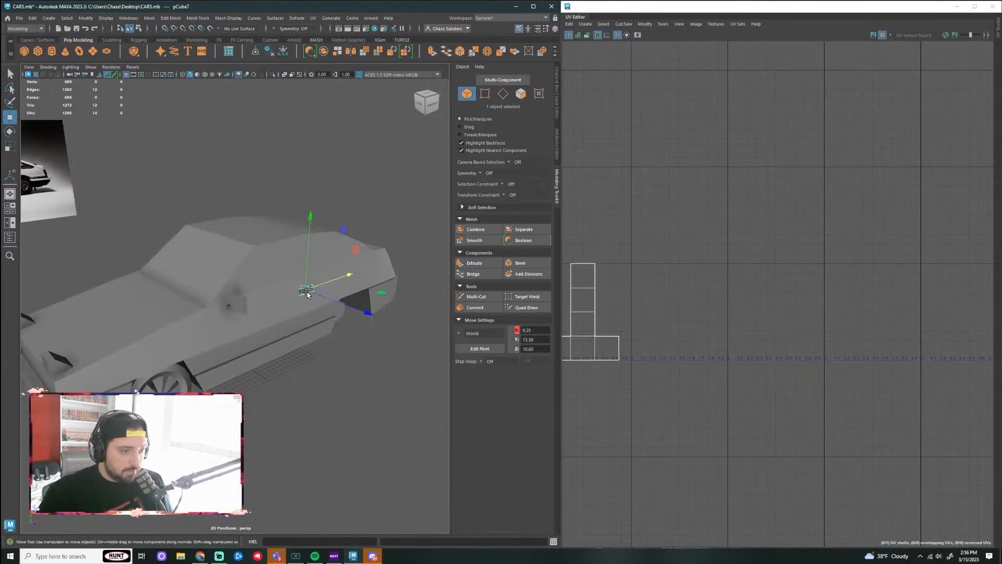
scroll(364, 314, up, 5)
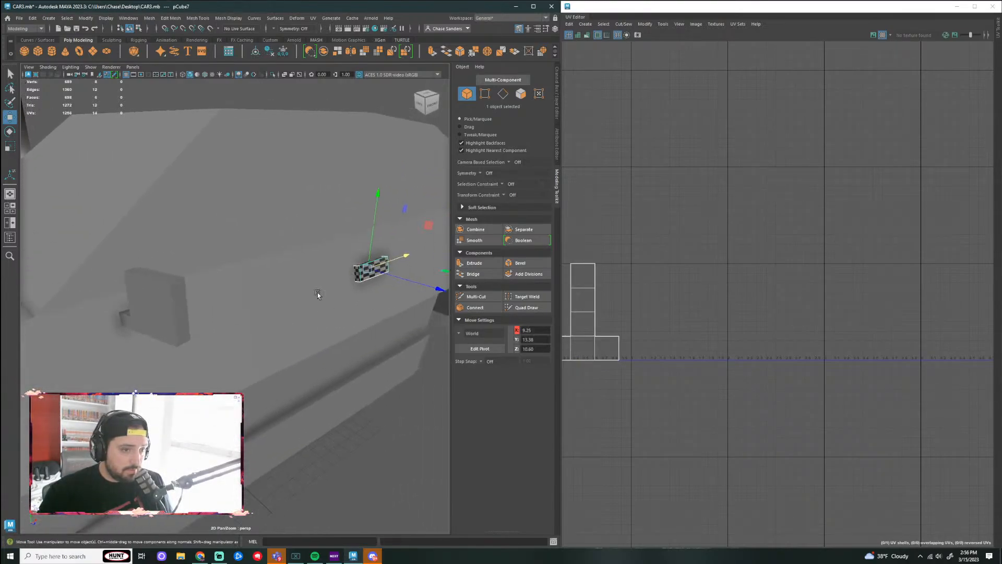
scroll(431, 261, up, 5)
alt+drag(227, 284, 84, 319)
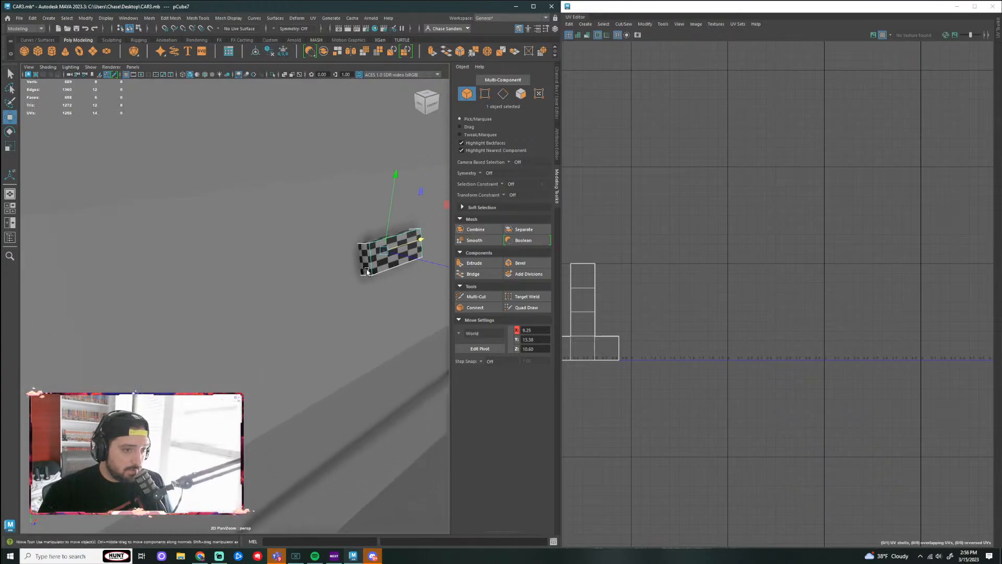
alt+drag(367, 272, 225, 313)
scroll(216, 316, up, 5)
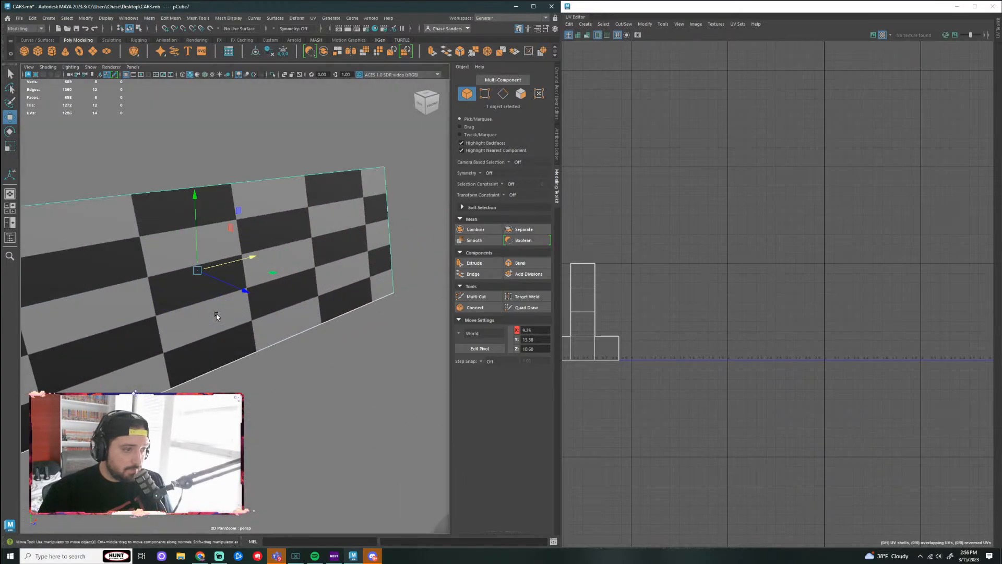
scroll(217, 316, down, 5)
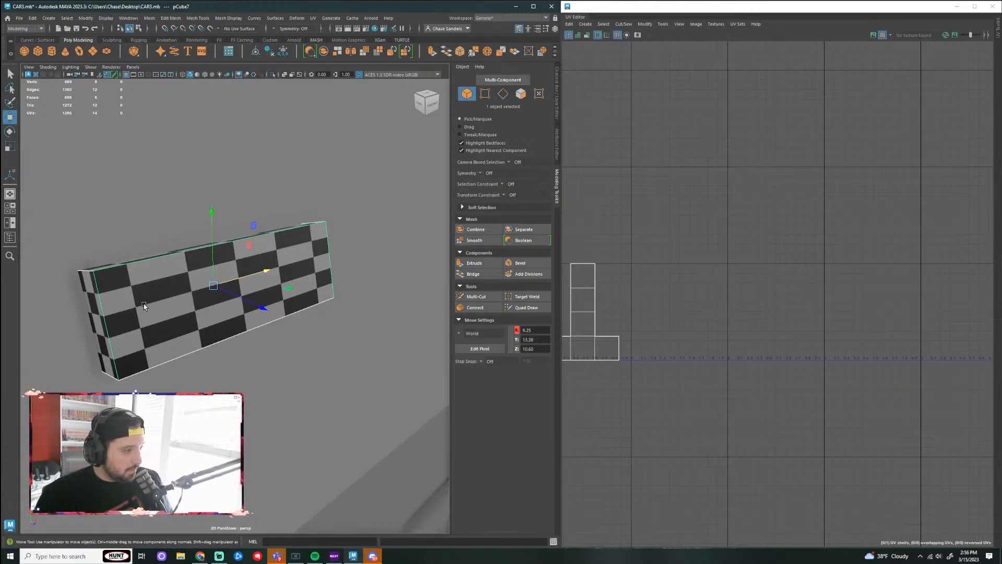
right_drag(137, 308, 181, 298)
key(ctrl+1)
Step: Delete the door handle's hidden back face and reselect the handle in object mode
alt+drag(230, 295, 313, 212)
right_drag(155, 324, 204, 350)
click(203, 351)
key(Delete)
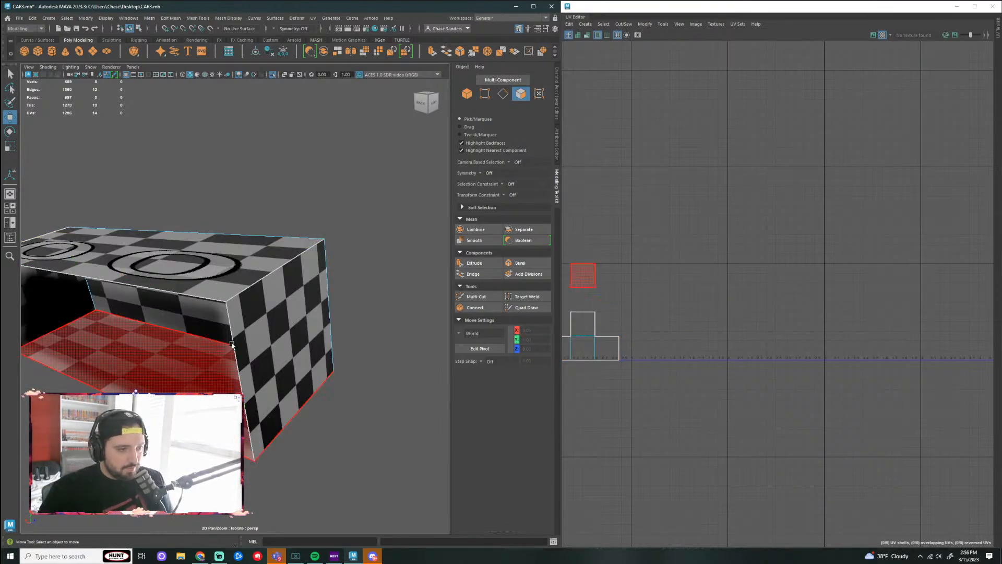
scroll(231, 343, down, 5)
alt+drag(300, 371, 426, 361)
right_drag(252, 298, 289, 308)
click(242, 331)
Step: Convert the door handle's selection to all of its edges and sew their UVs together
alt+drag(313, 320, 365, 293)
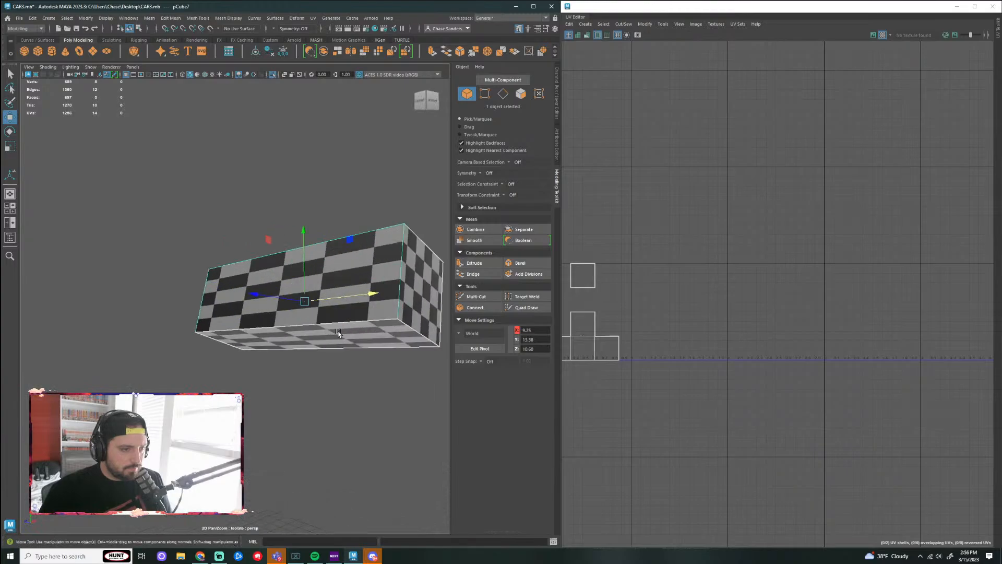
click(372, 380)
alt+drag(372, 381, 326, 338)
click(326, 338)
ctrl+right_drag(333, 306, 333, 288)
click(624, 24)
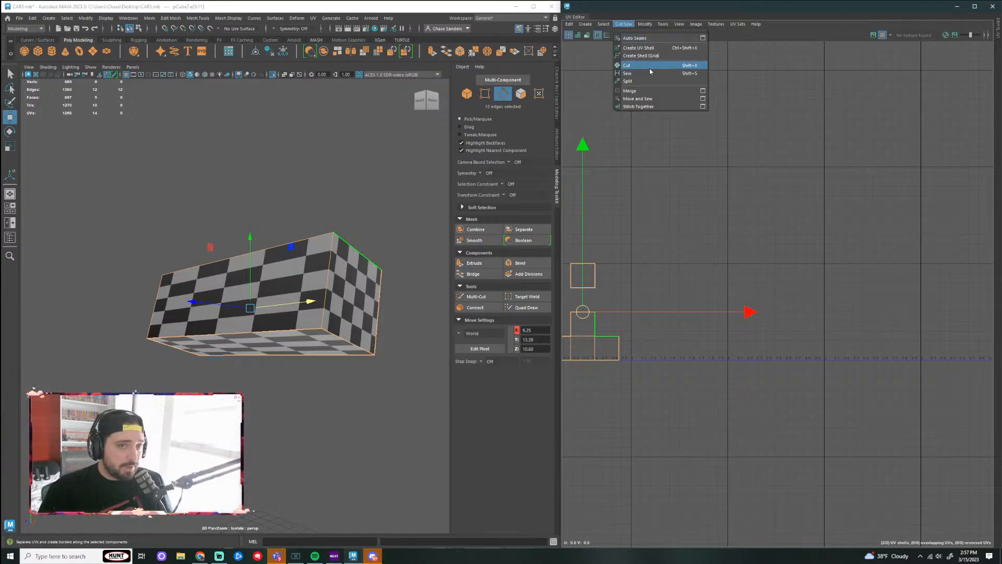
click(627, 73)
Step: Cut the door handle's UVs along the four short corner edges that run from front to back
right_drag(310, 302, 310, 280)
click(357, 251)
shift+click(350, 343)
alt+drag(318, 371, 340, 337)
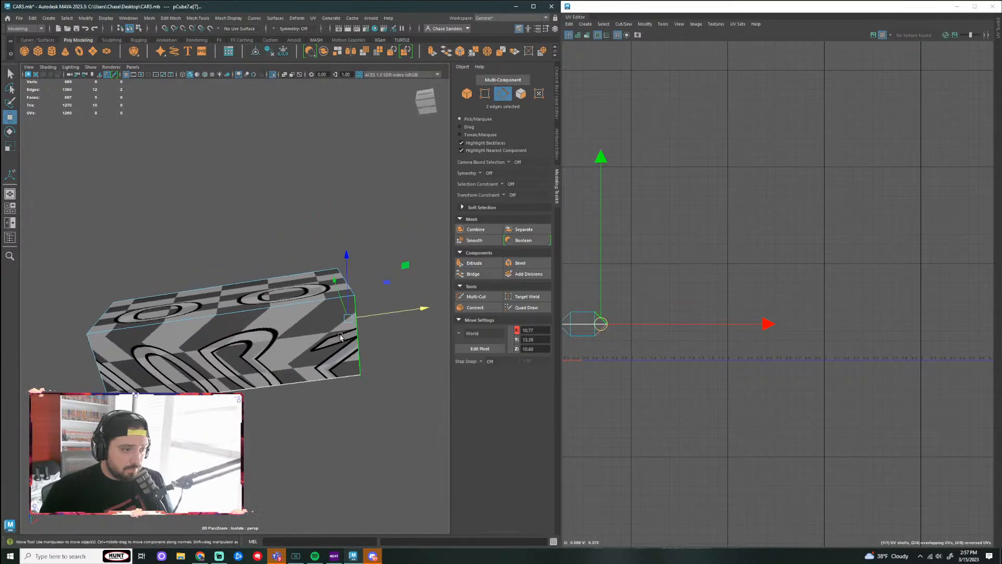
alt+drag(107, 367, 82, 311)
shift+click(80, 309)
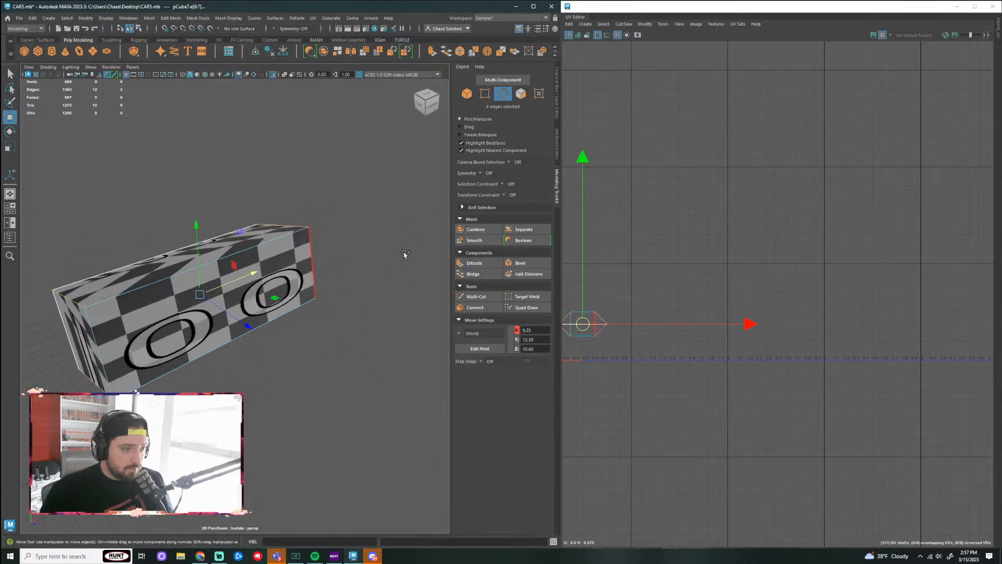
click(625, 24)
click(642, 67)
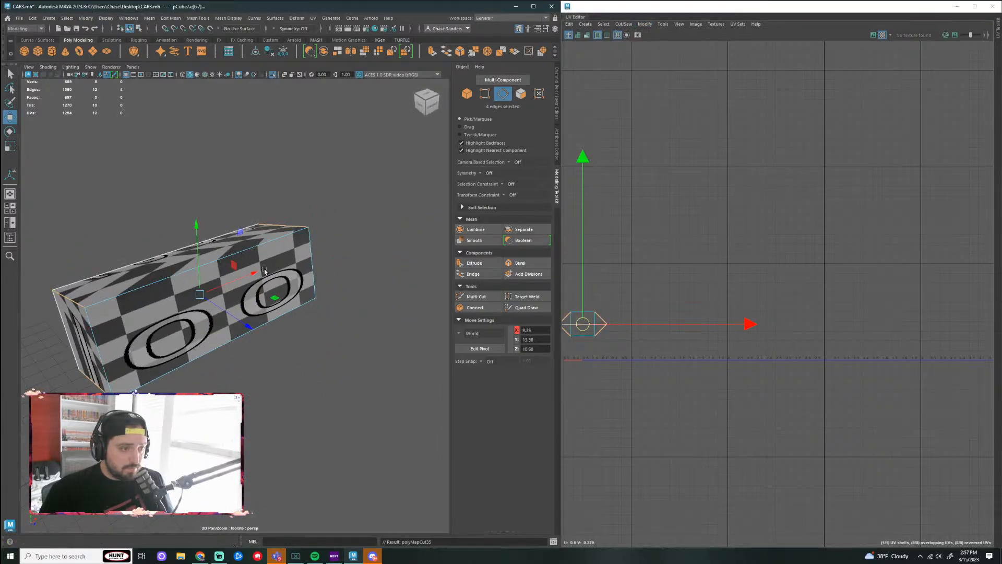
Step: Select the door handle as a whole object and unfold its UVs
right_drag(265, 269, 302, 271)
click(646, 24)
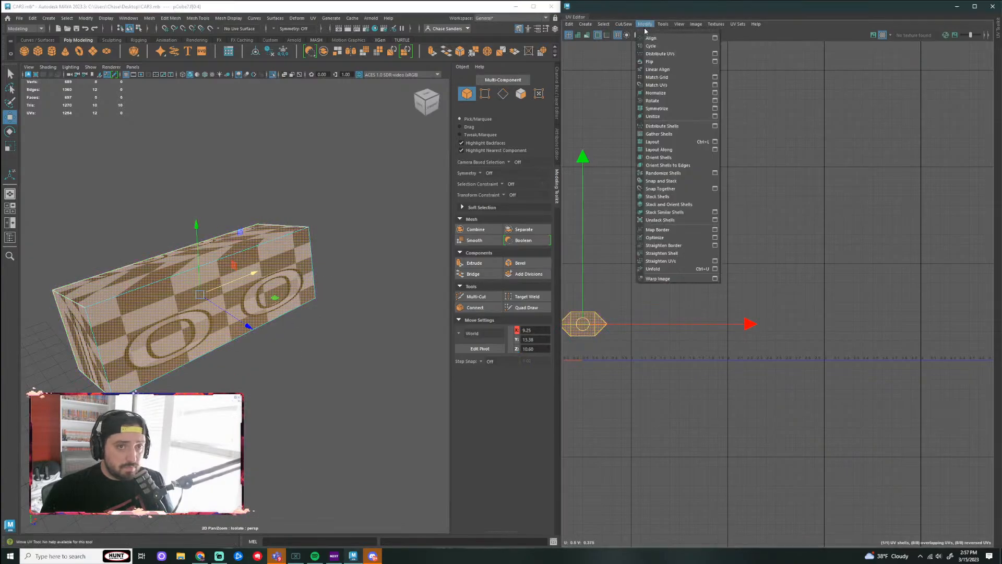
click(653, 269)
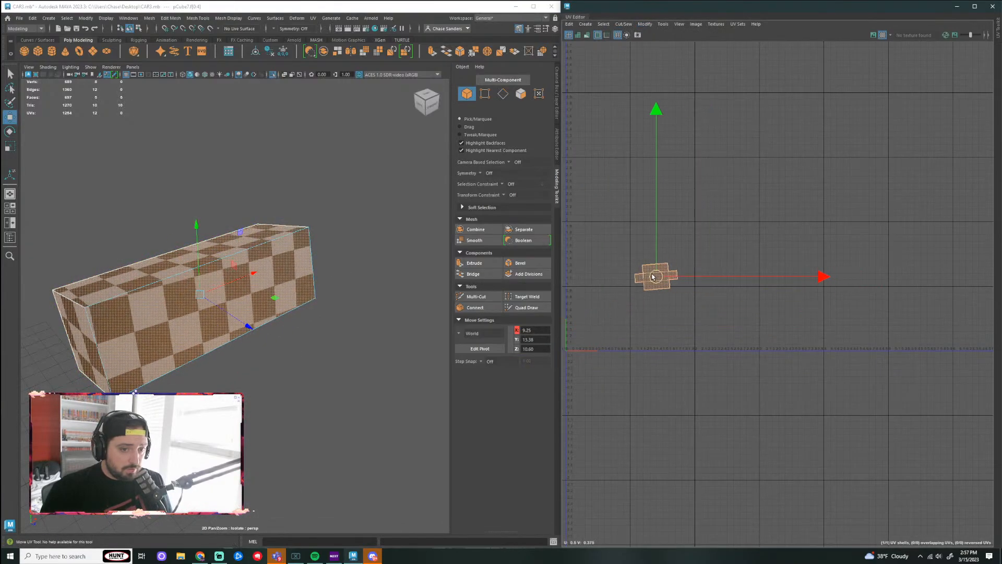
Step: Scale the door handle's UV shell down, straighten its UVs and clear the selection
key(r)
mouse_move(603, 263)
mouse_down()
mouse_move(590, 258)
mouse_move(611, 248)
mouse_up()
scroll(611, 248, up, 3)
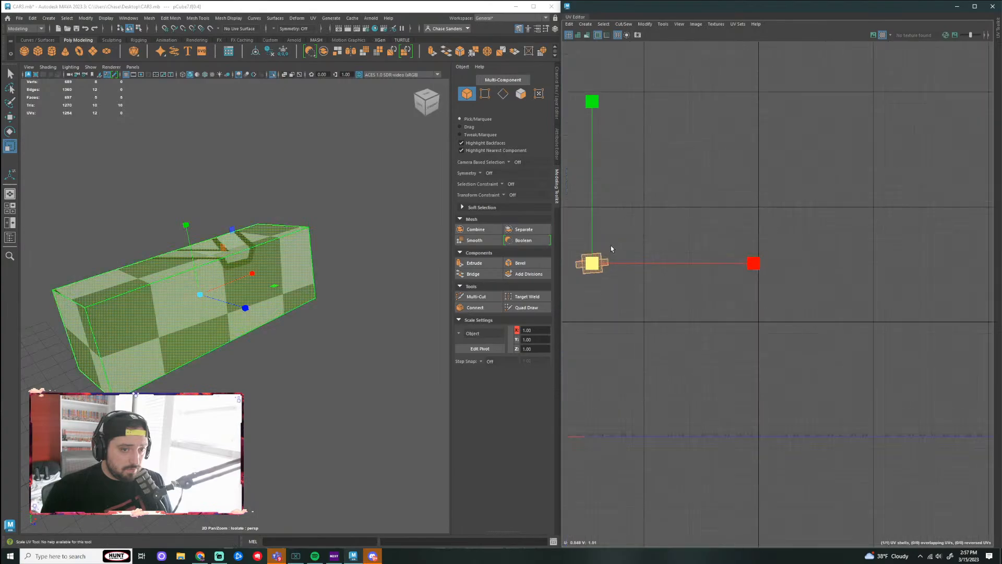
click(645, 26)
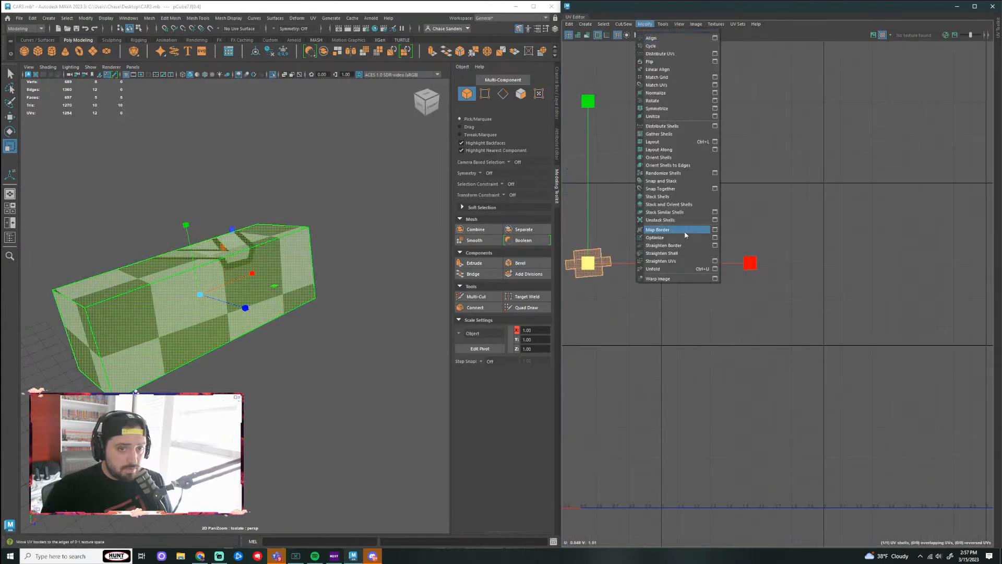
click(684, 261)
click(609, 338)
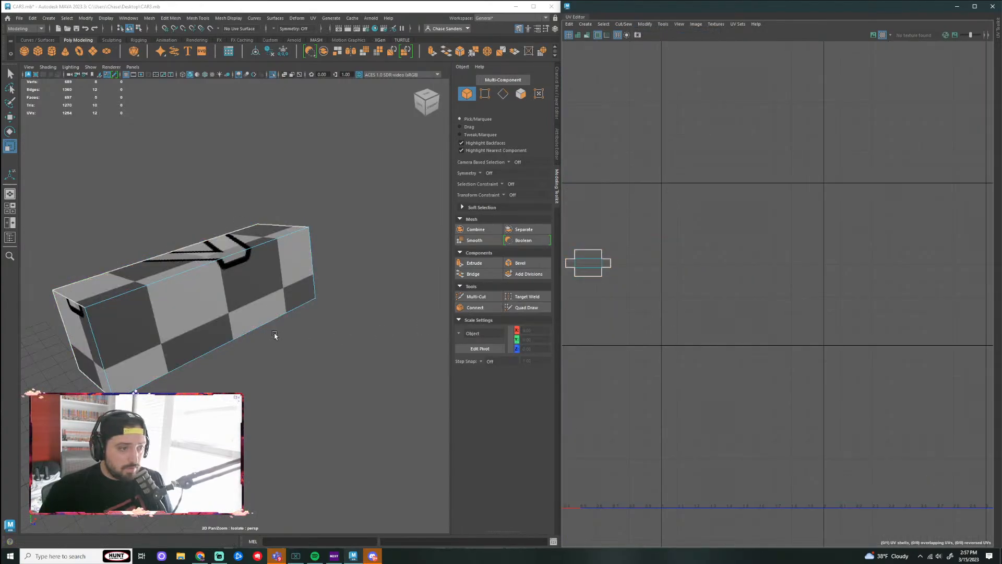
Step: Turn off isolation to show the whole car and move the door handle's UV shell upward, clear of its previous spot
scroll(276, 337, down, 4)
key(ctrl+1)
scroll(377, 295, down, 4)
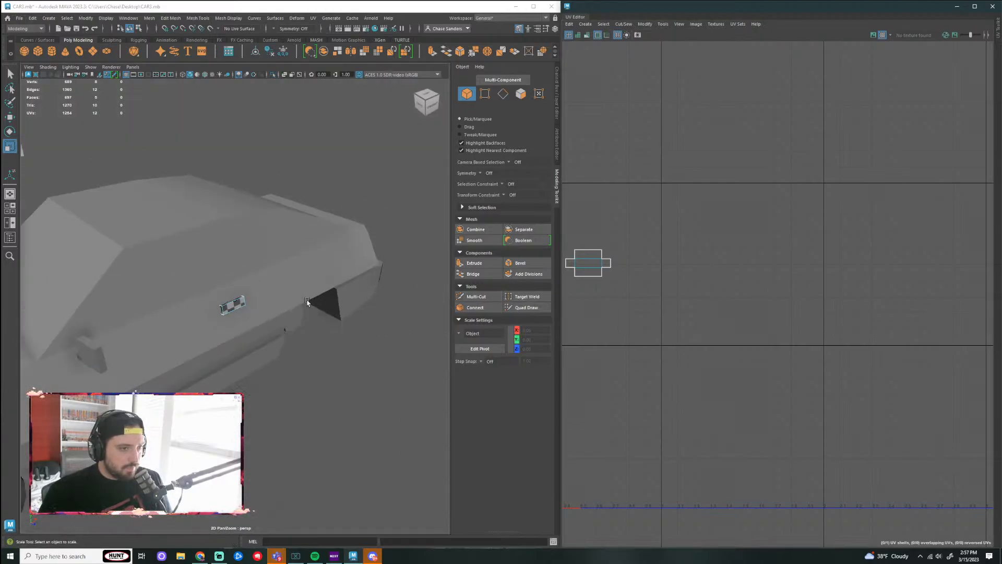
scroll(307, 302, down, 3)
key(w)
scroll(611, 274, down, 4)
drag(580, 277, 610, 226)
click(678, 310)
scroll(328, 405, up, 4)
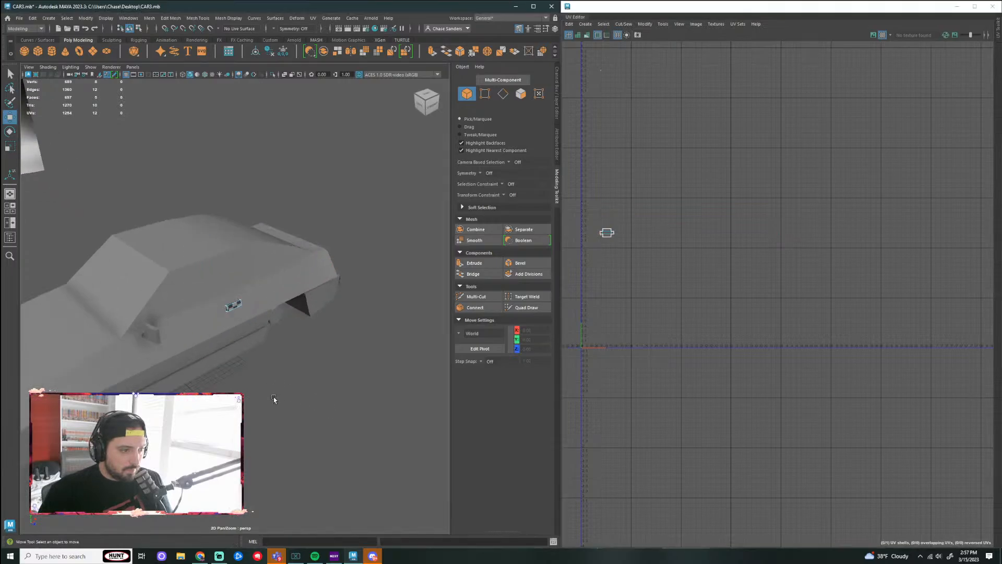
Step: Select the combined pair of headlights on the hood and separate them into individual meshes
alt+drag(274, 399, 268, 352)
scroll(122, 315, up, 3)
alt+drag(122, 315, 139, 279)
click(139, 279)
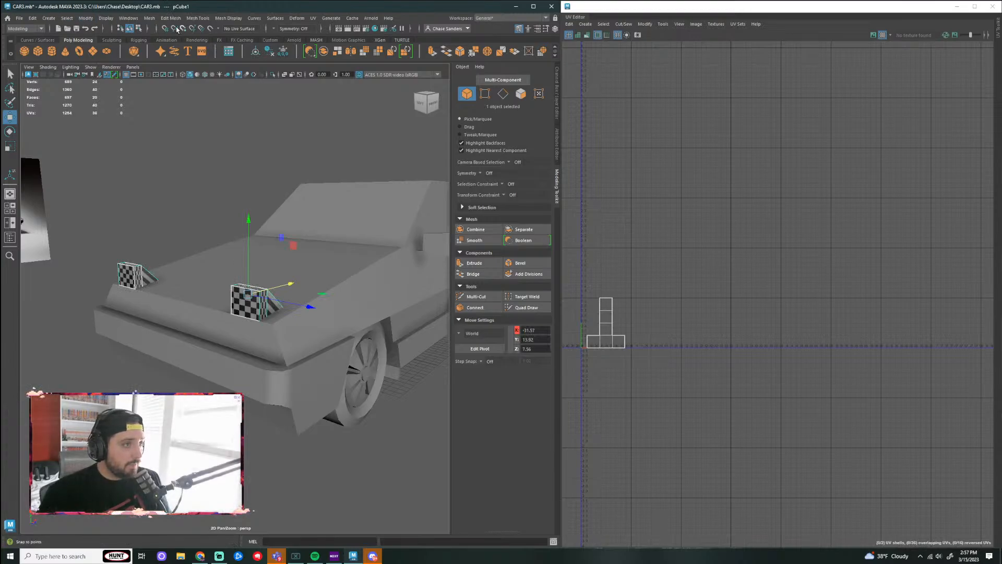
click(149, 18)
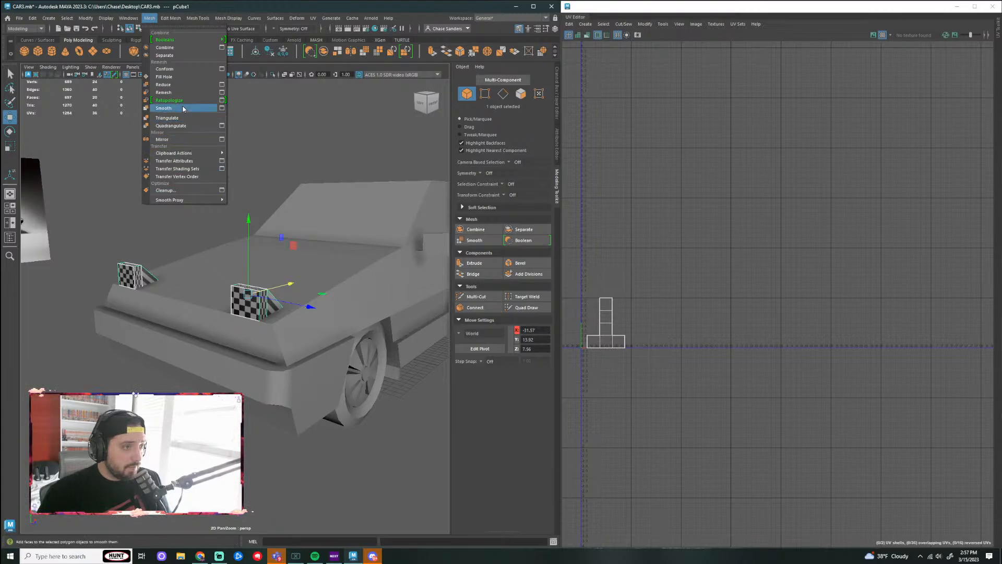
click(176, 57)
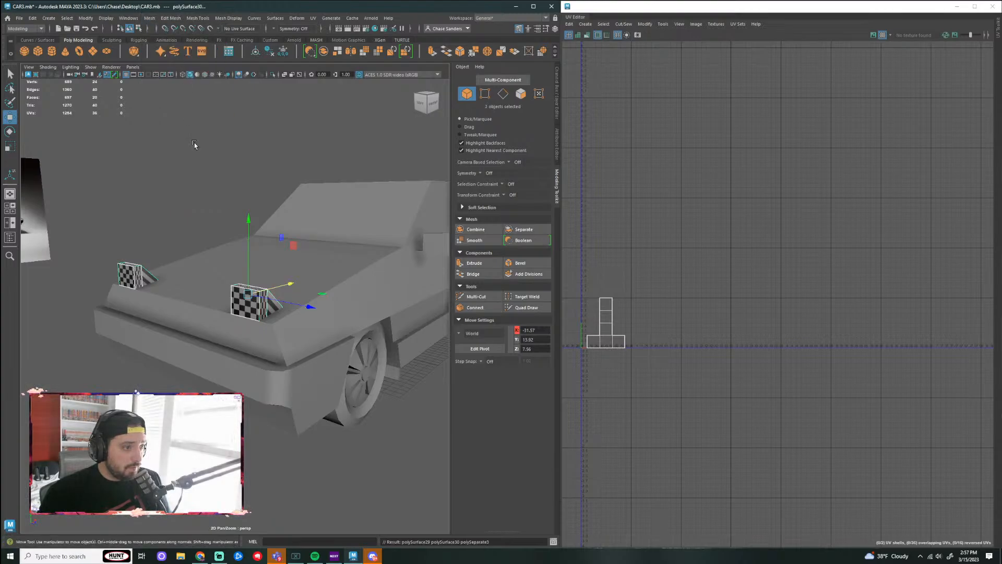
Step: Delete the headlight on the far side of the hood
click(134, 272)
click(131, 271)
click(130, 271)
Step: Select the remaining headlight and isolate it, with its side and sloped back in view
click(246, 296)
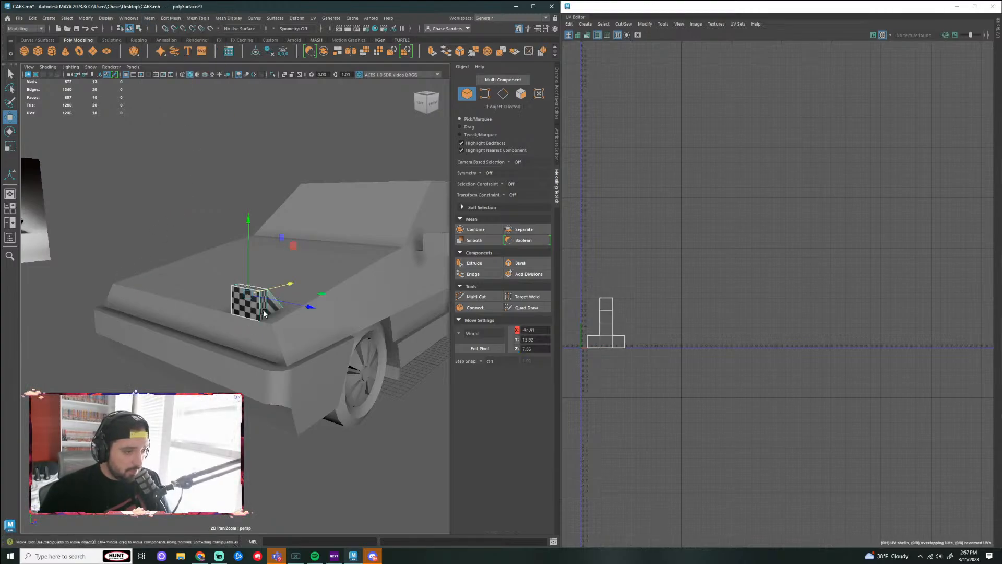
key(f)
scroll(311, 339, down, 3)
key(ctrl+1)
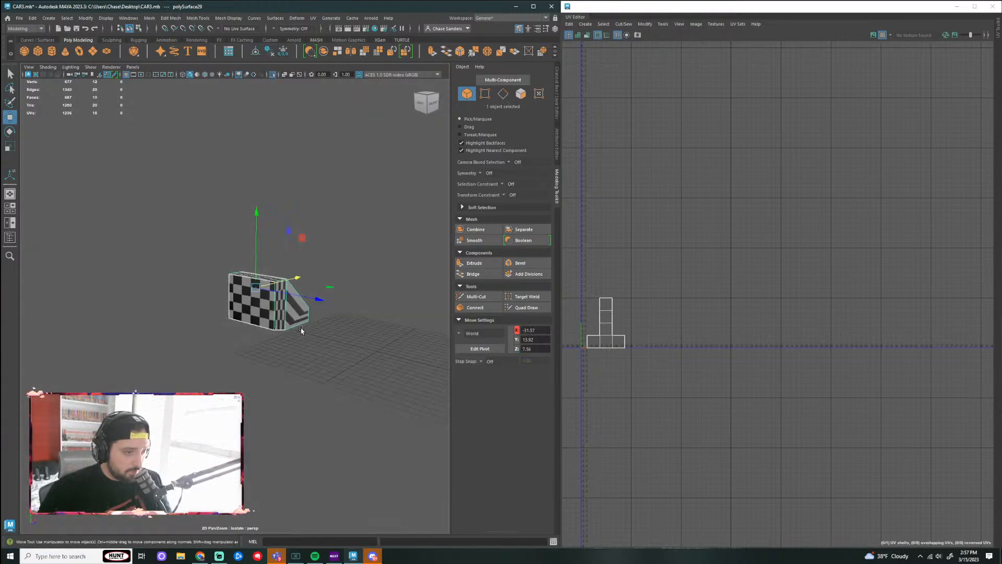
scroll(329, 326, up, 5)
scroll(329, 336, down, 5)
alt+drag(286, 335, 189, 224)
key(f)
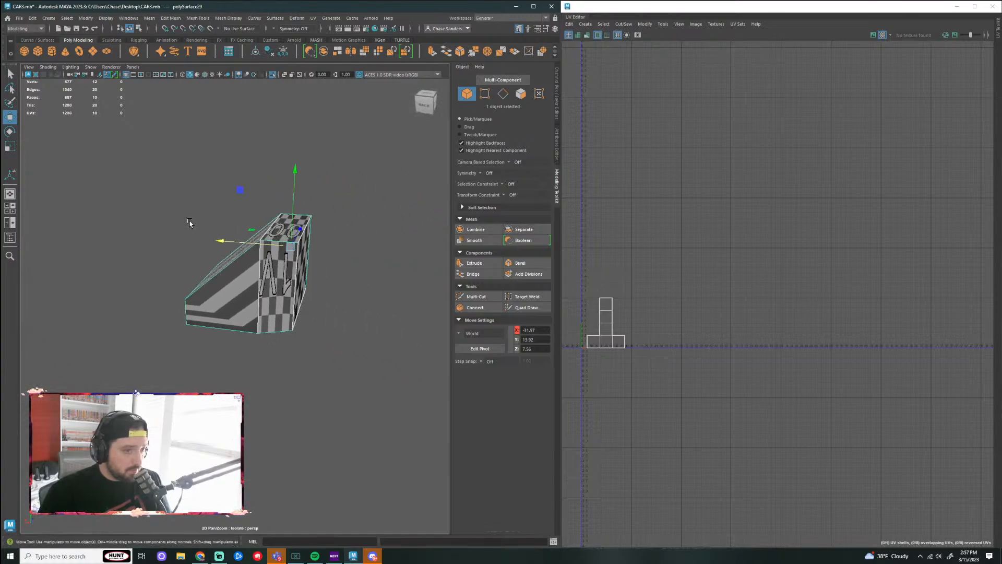
Step: Select the headlight's seam edges in edge mode, along the top of its side and down its sloped back
right_drag(277, 284, 277, 261)
mouse_move(293, 256)
alt+mouse_down()
mouse_move(313, 250)
mouse_move(324, 262)
mouse_move(305, 257)
alt+mouse_up()
alt+middle_drag(305, 257, 332, 259)
right_drag(318, 279, 317, 258)
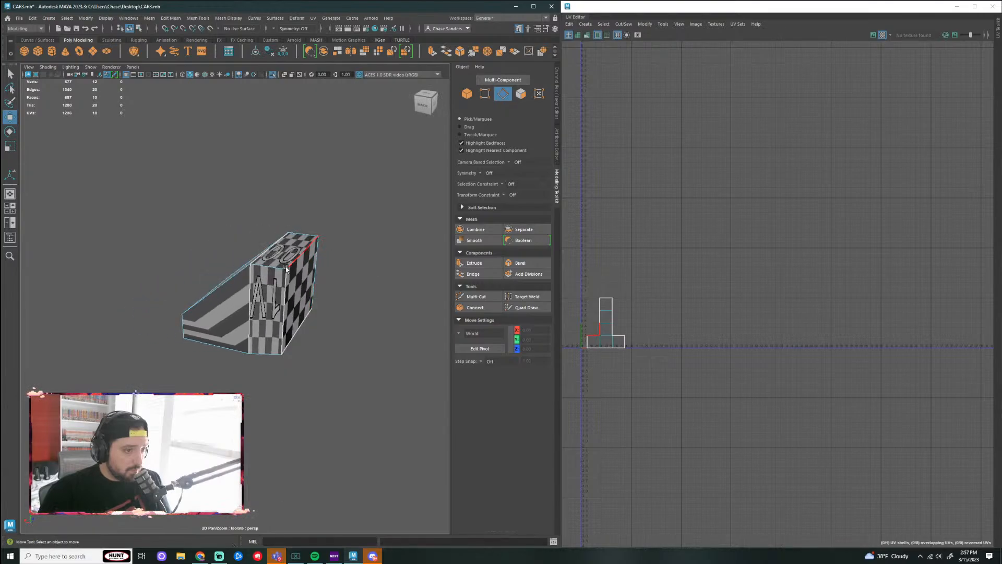
click(265, 267)
alt+drag(299, 284, 292, 313)
shift+click(263, 340)
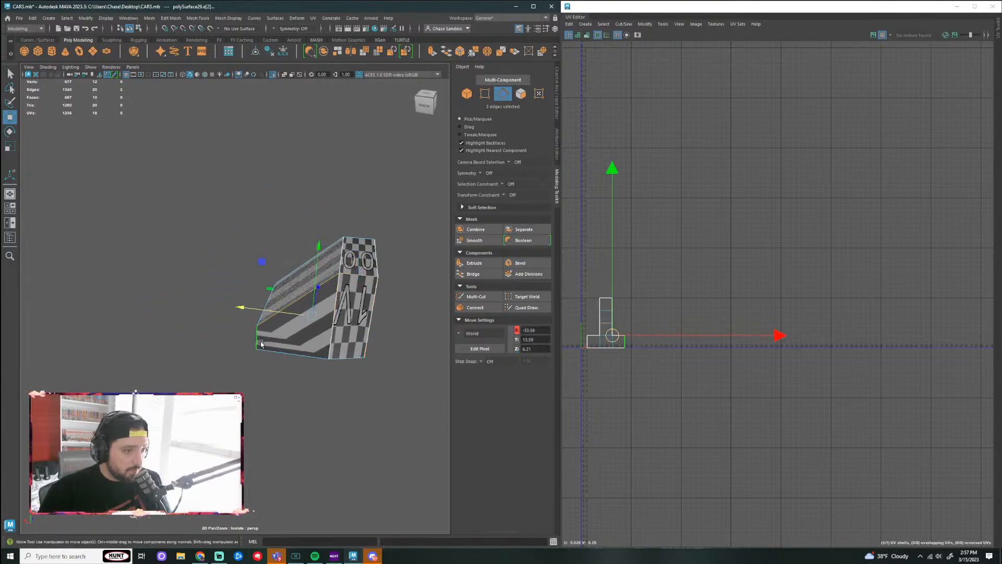
alt+drag(261, 343, 318, 372)
shift+click(322, 373)
shift+click(346, 375)
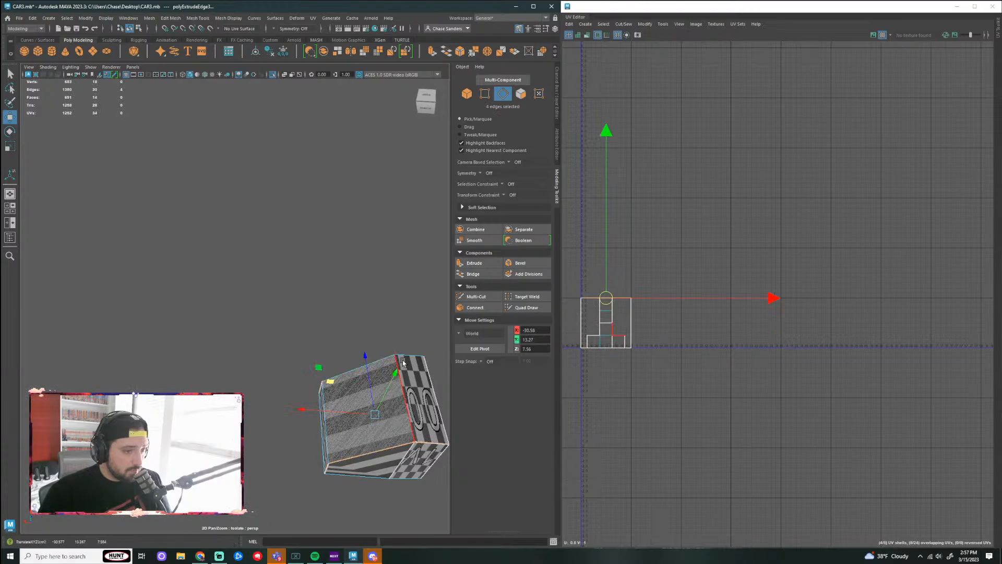
Step: Select the eight edges bordering the wedge block's faces and cut their UVs
shift+click(387, 373)
shift+click(419, 360)
alt+drag(418, 361, 311, 413)
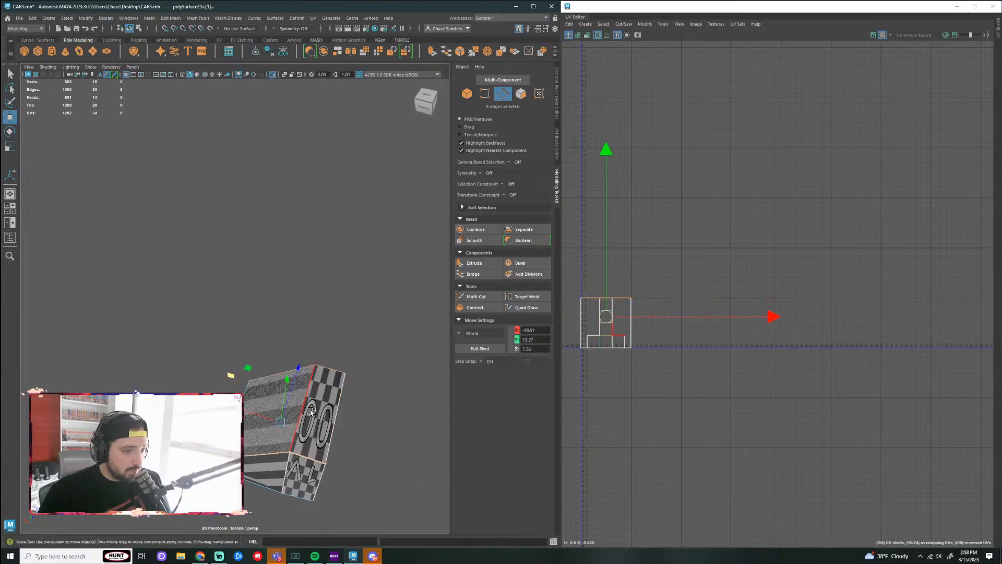
click(623, 24)
click(637, 67)
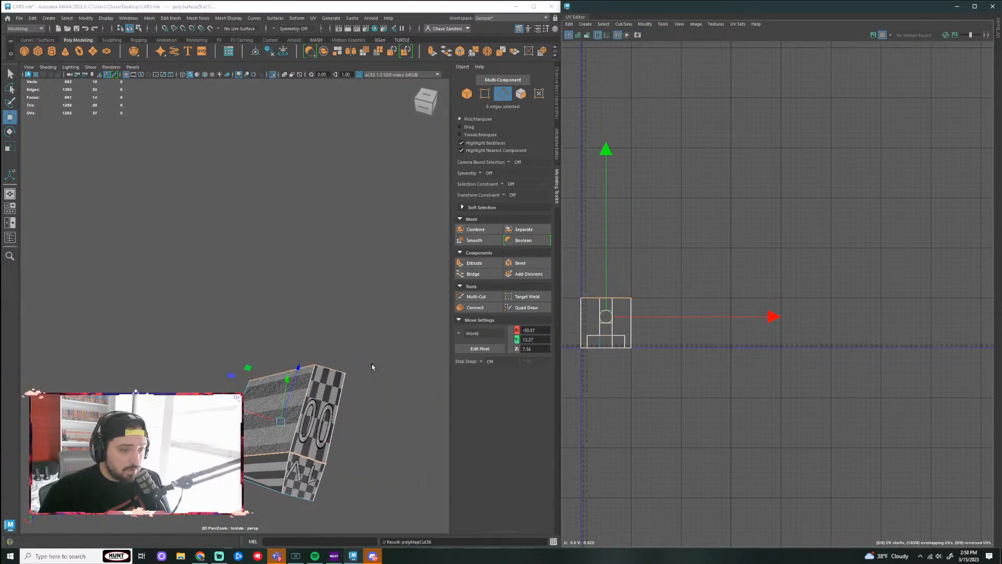
Step: Cut the UVs along the single edge between the wedge's wide striped face and the narrow checkered face
click(316, 386)
click(310, 385)
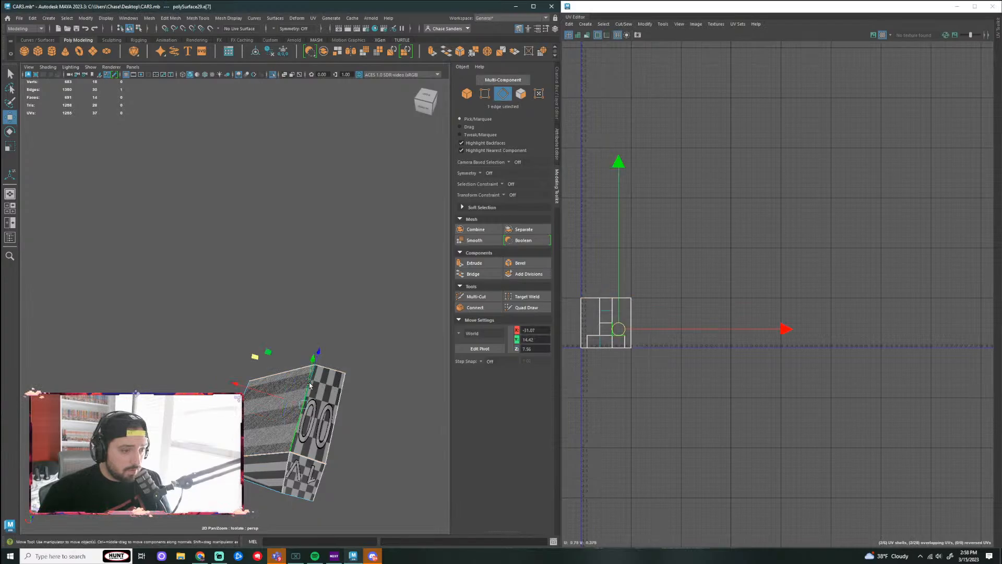
click(624, 24)
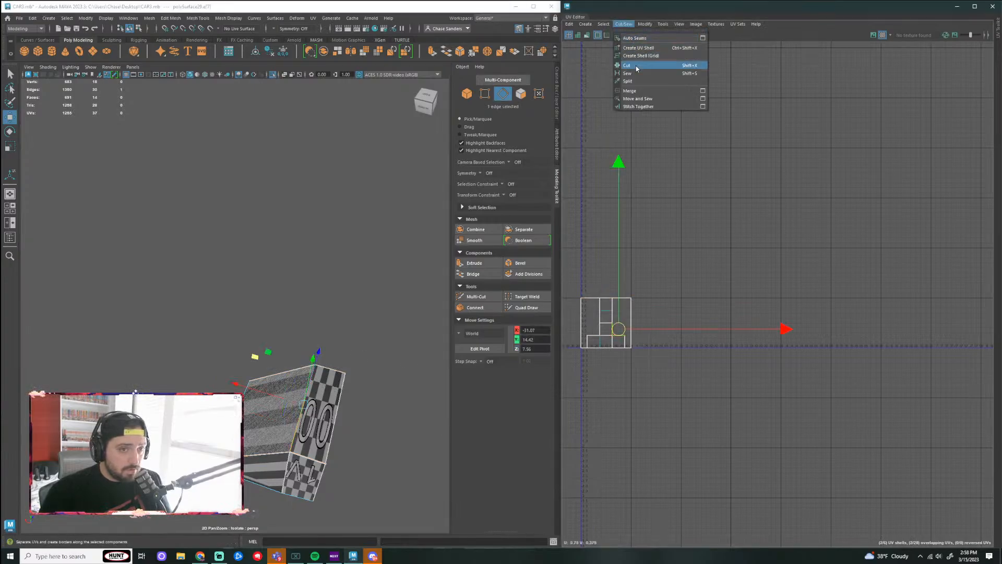
click(637, 67)
Step: Cut the UVs along another border edge of the wedge block, seen from its back side
click(381, 292)
alt+drag(331, 244, 319, 205)
double_click(264, 221)
click(624, 24)
click(629, 66)
click(405, 265)
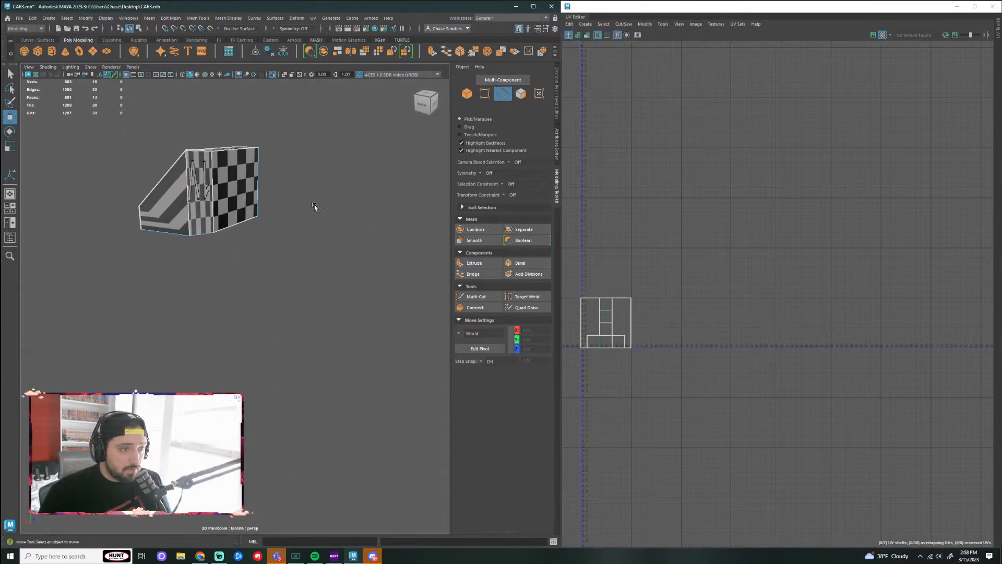
Step: Cut the UVs along the bottom edge of the wedge's narrow back panel
click(200, 240)
click(624, 24)
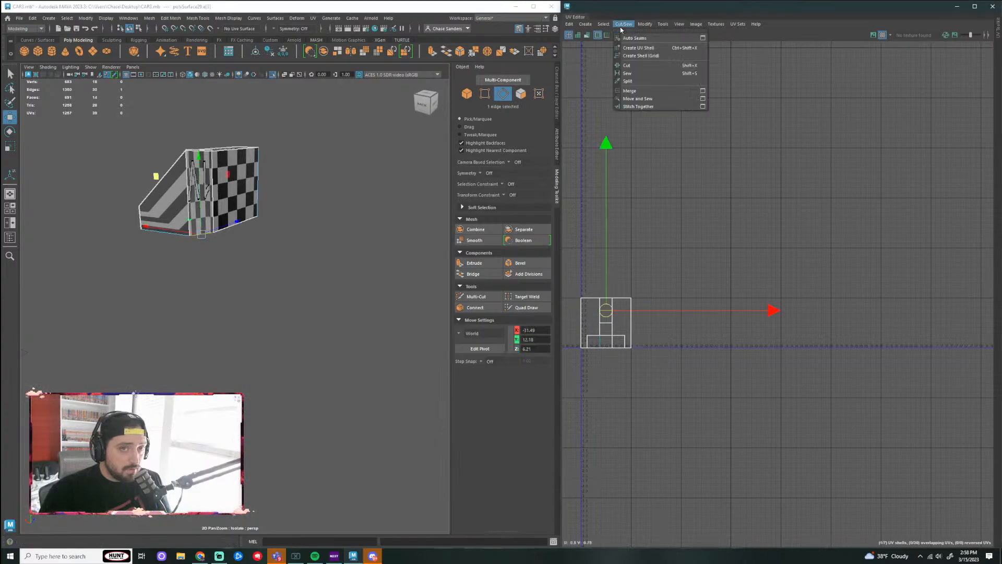
click(630, 66)
click(301, 240)
alt+drag(301, 240, 133, 208)
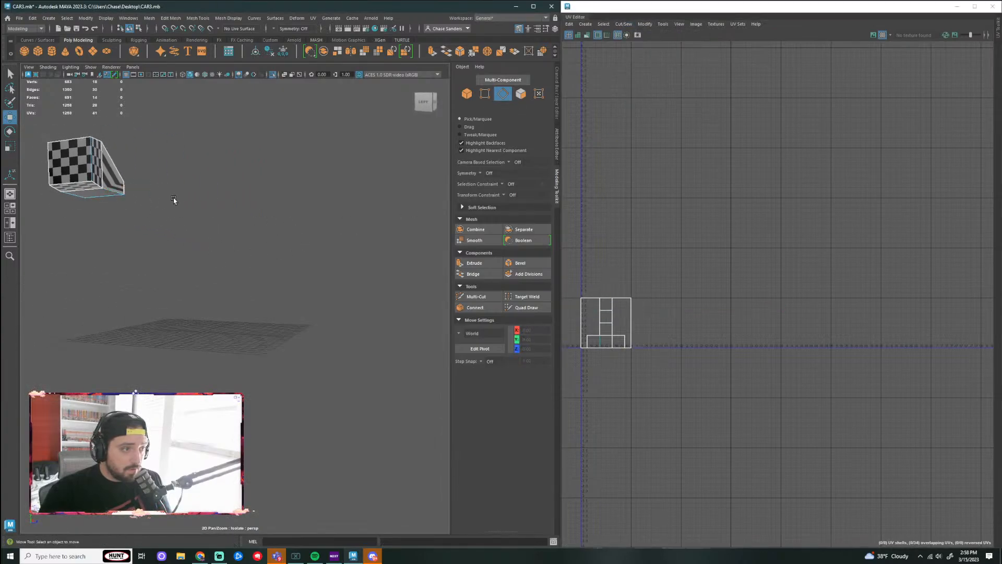
Step: Select the two sloped edges and the matching lower side edges of the wedge and cut their UVs
key(f)
alt+drag(277, 186, 224, 139)
click(215, 189)
click(229, 145)
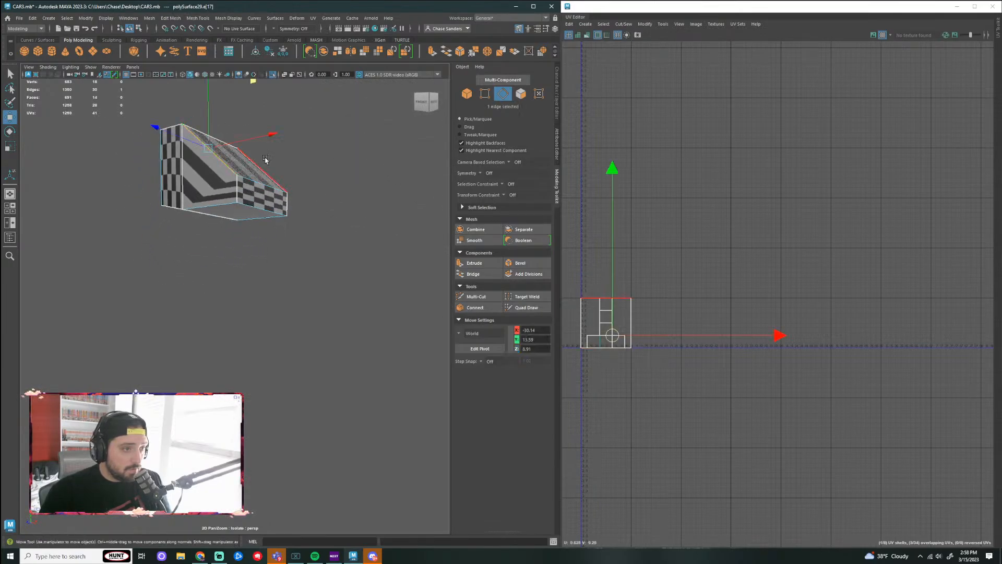
shift+click(266, 164)
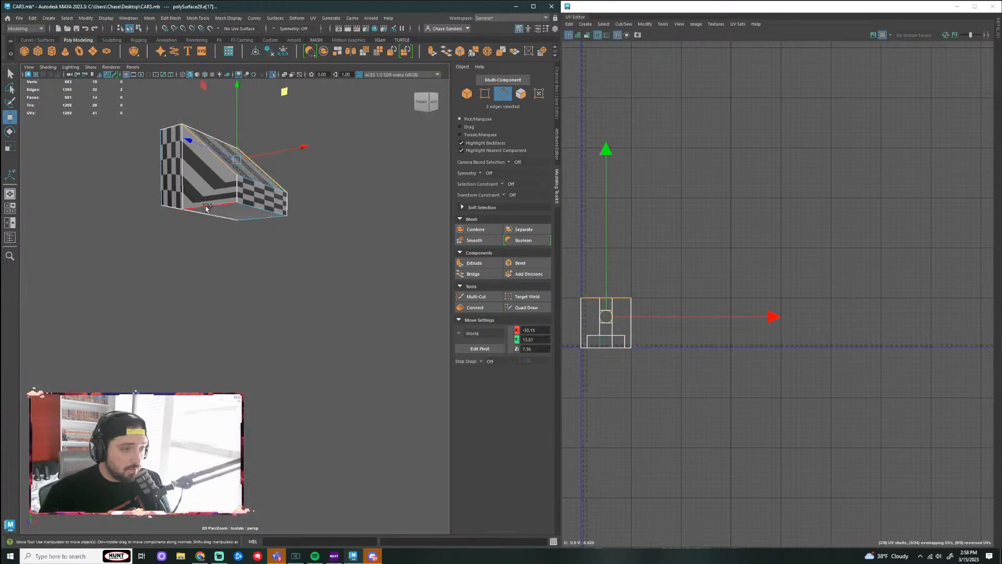
click(624, 24)
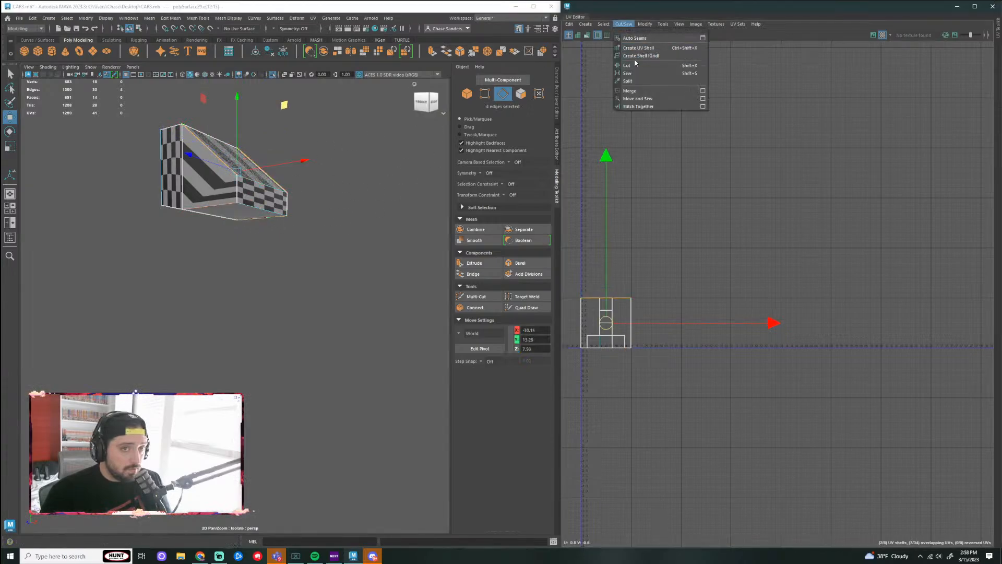
click(634, 65)
Step: Sew the UVs along the two vertical edges of the wedge's short front face
click(369, 207)
click(242, 193)
shift+click(286, 205)
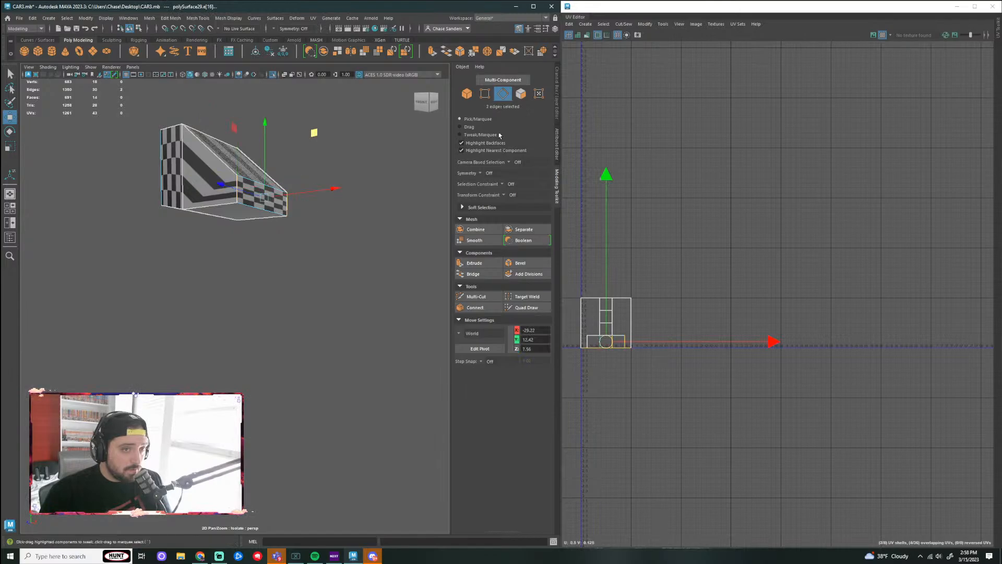
click(624, 24)
click(641, 69)
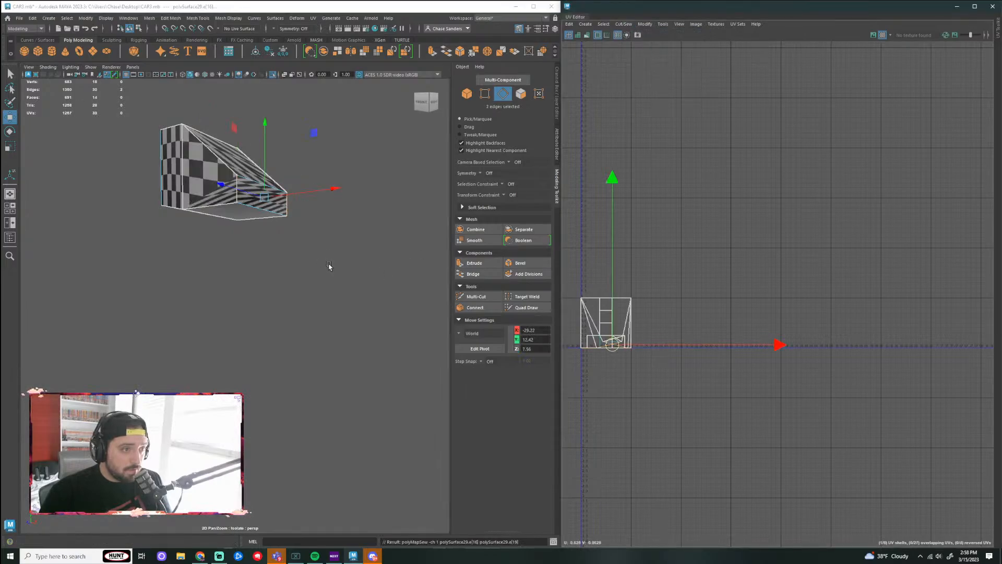
Step: Select the wedge's connected front and side faces and unfold their UVs
right_drag(252, 191, 275, 211)
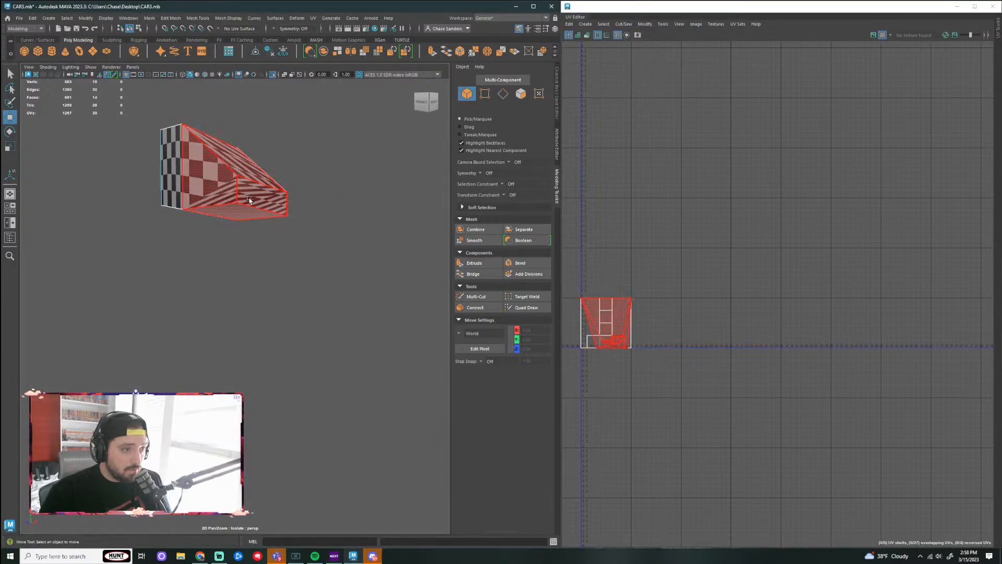
click(254, 199)
click(646, 25)
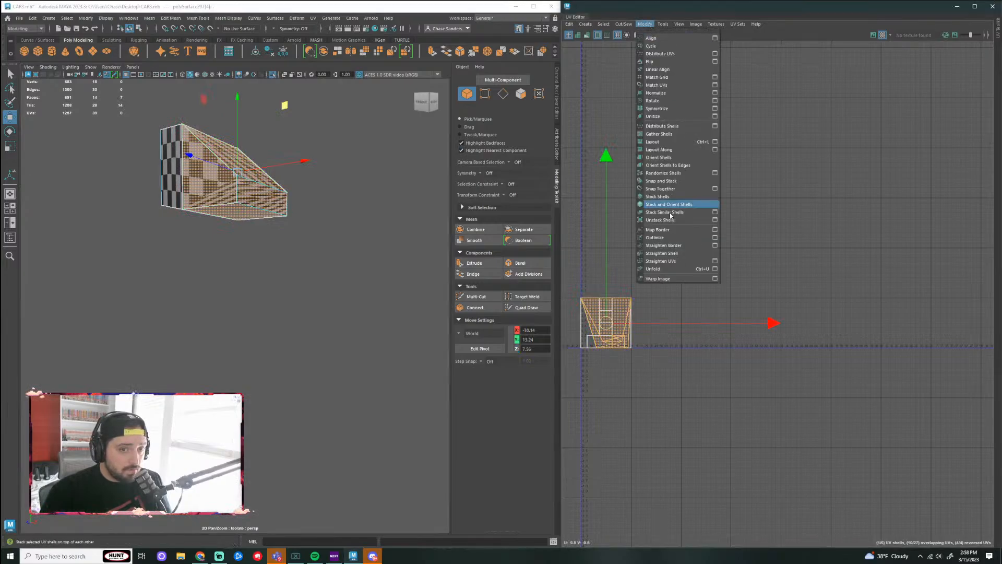
click(657, 268)
click(486, 297)
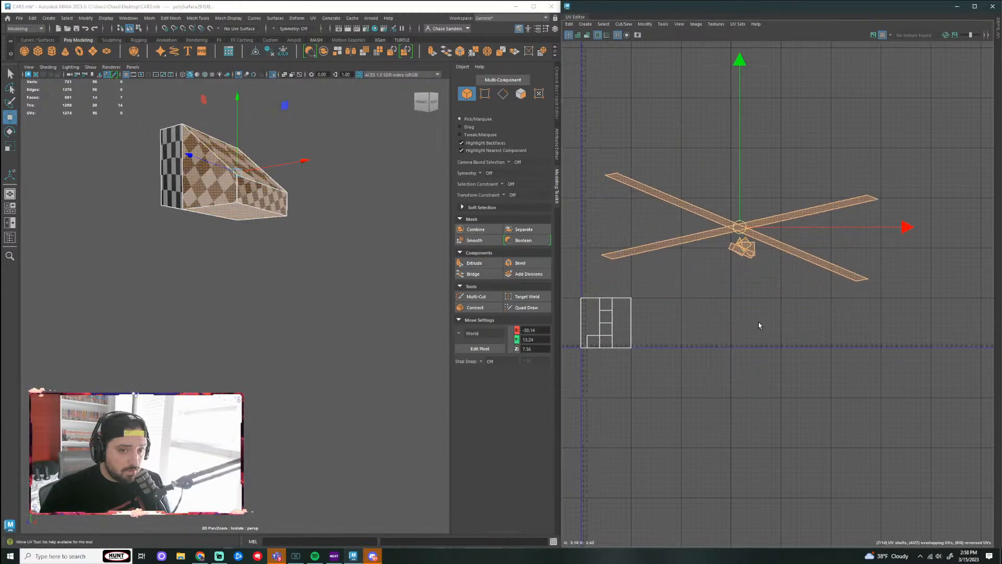
click(759, 323)
Step: Inspect the wedge's checker pattern from several sides with smooth preview toggled on and off
alt+drag(328, 246, 262, 196)
click(263, 196)
click(227, 163)
right_drag(228, 162, 264, 158)
key(3)
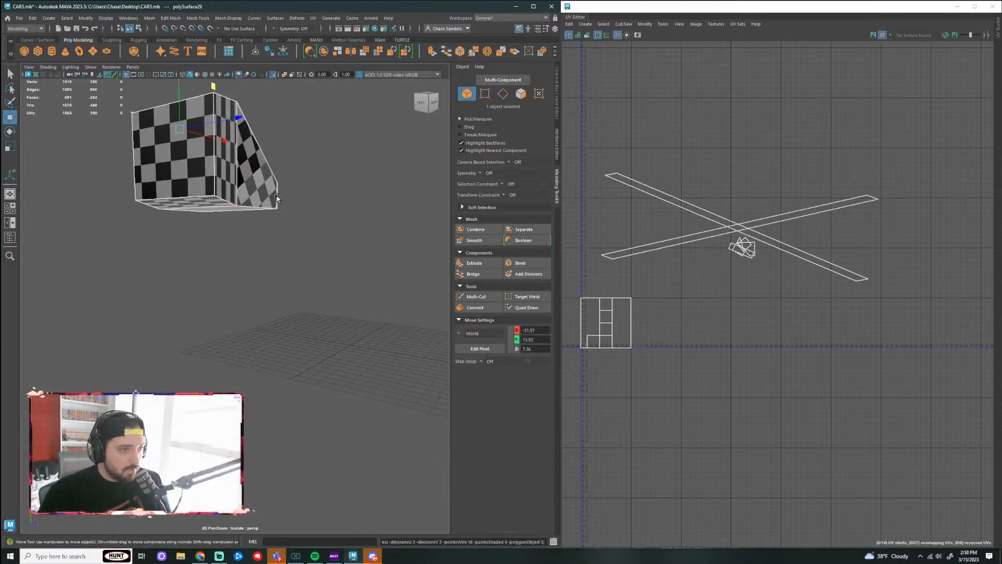
key(1)
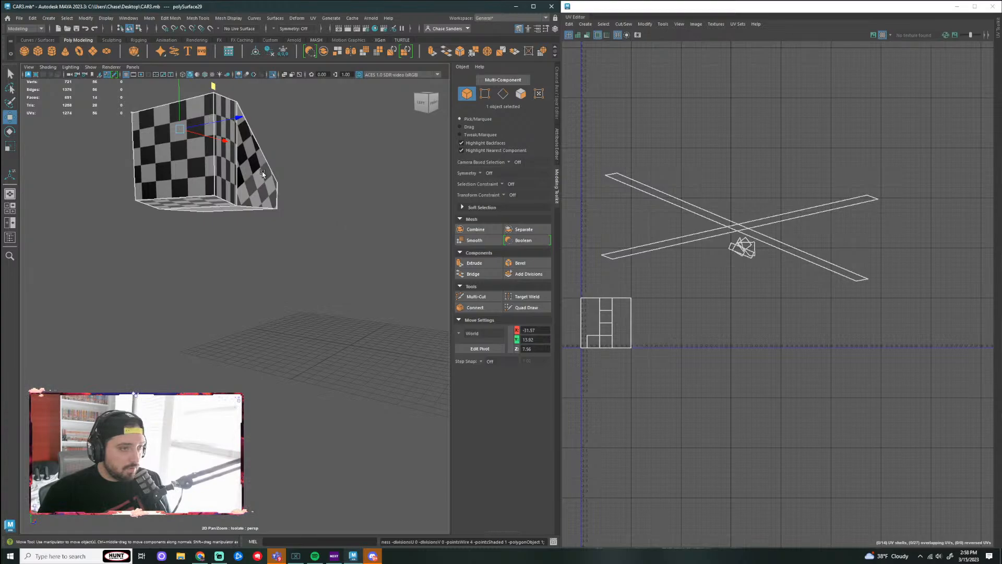
key(1)
right_drag(265, 178, 303, 166)
click(332, 201)
click(162, 161)
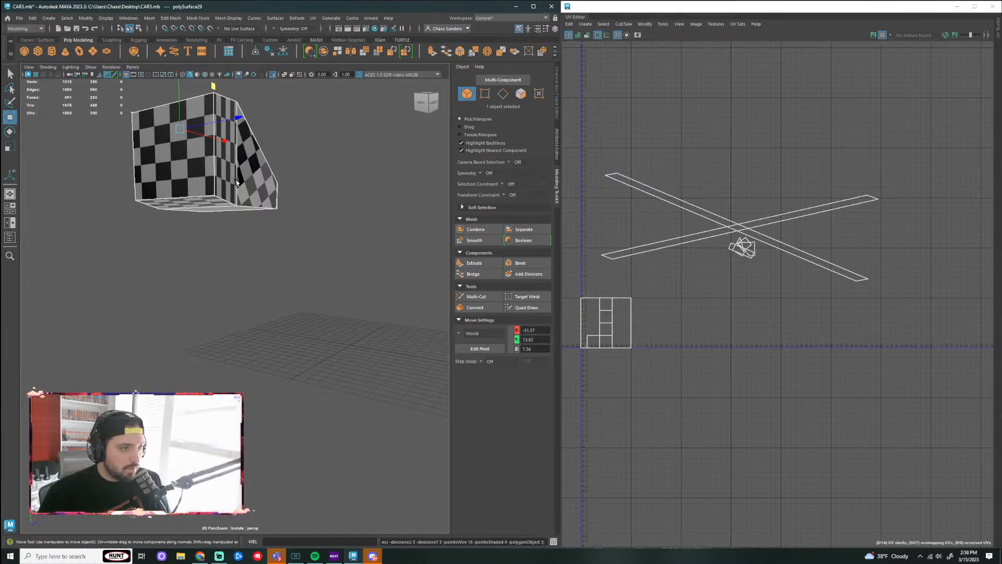
click(295, 232)
alt+drag(295, 232, 315, 246)
click(333, 192)
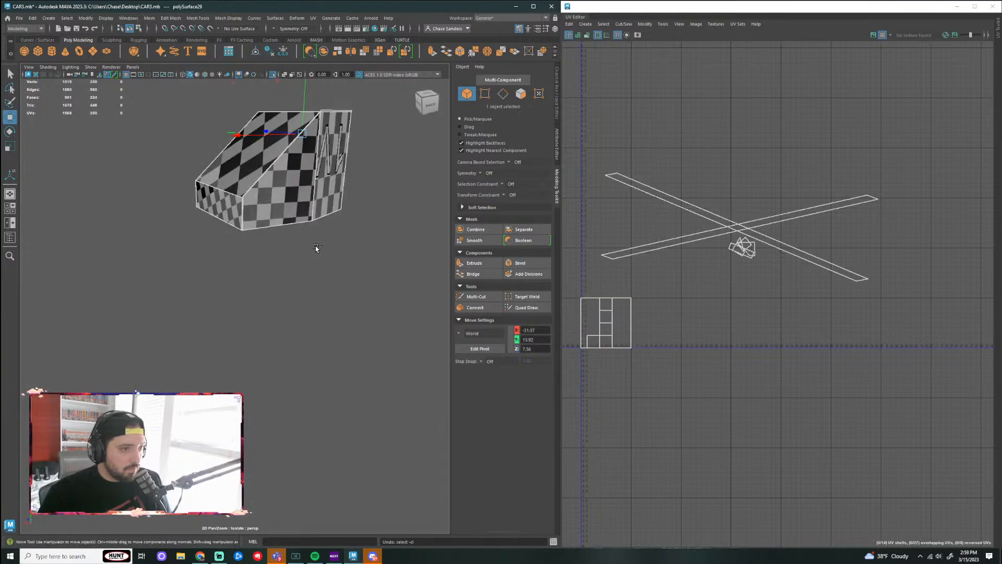
Step: Undo the unfold, the sewing of the front edges and the last edge cuts on the wedge
key(ctrl+z)
key(ctrl+z)
key(ctrl+z)
key(ctrl+z)
key(ctrl+z)
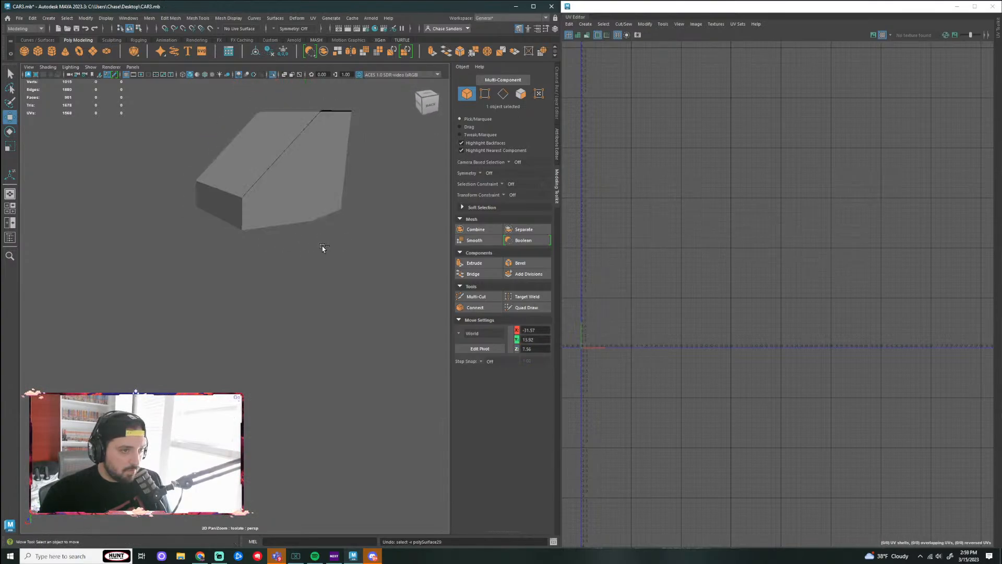
key(ctrl+z)
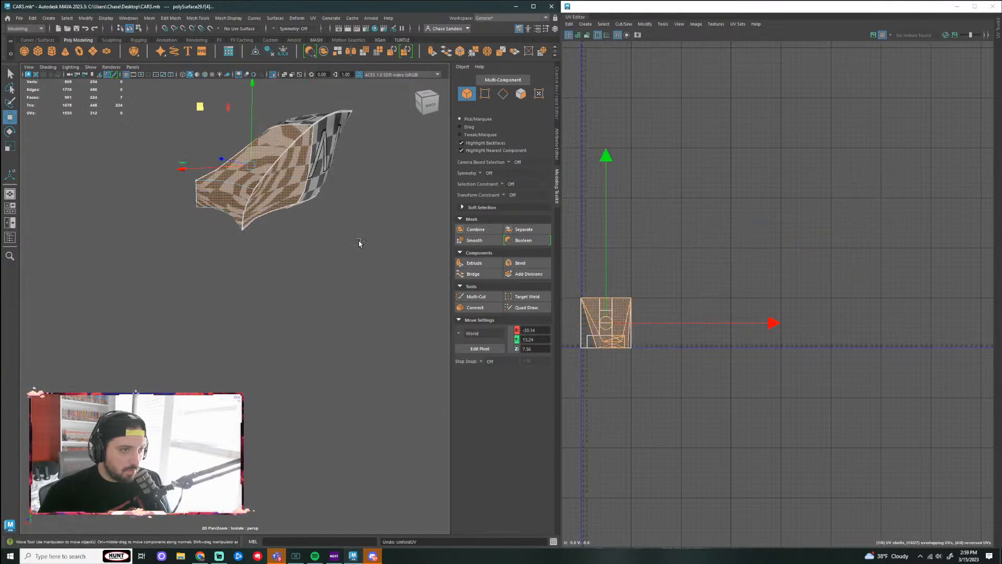
key(ctrl+z)
key(ctrl+z)
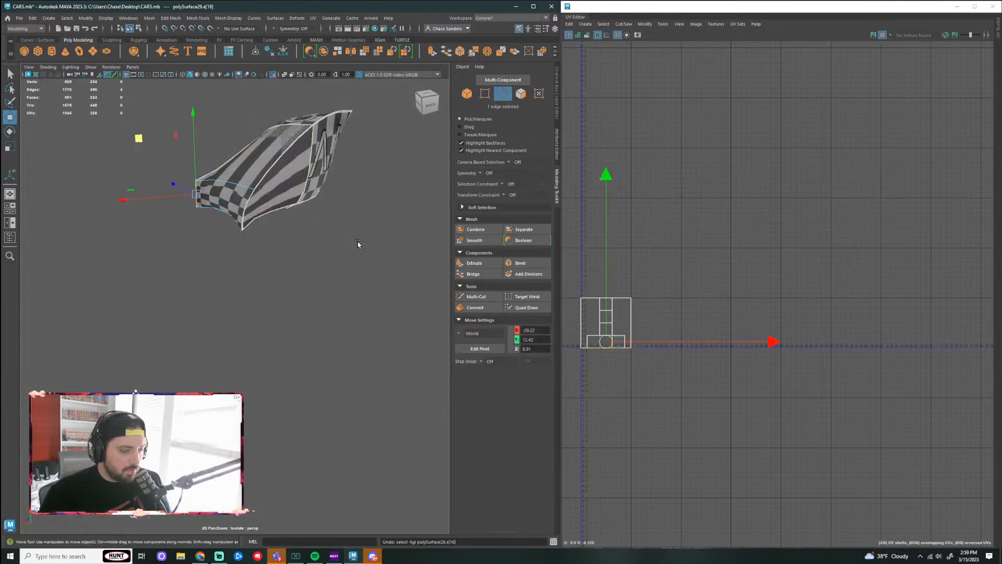
key(ctrl+z)
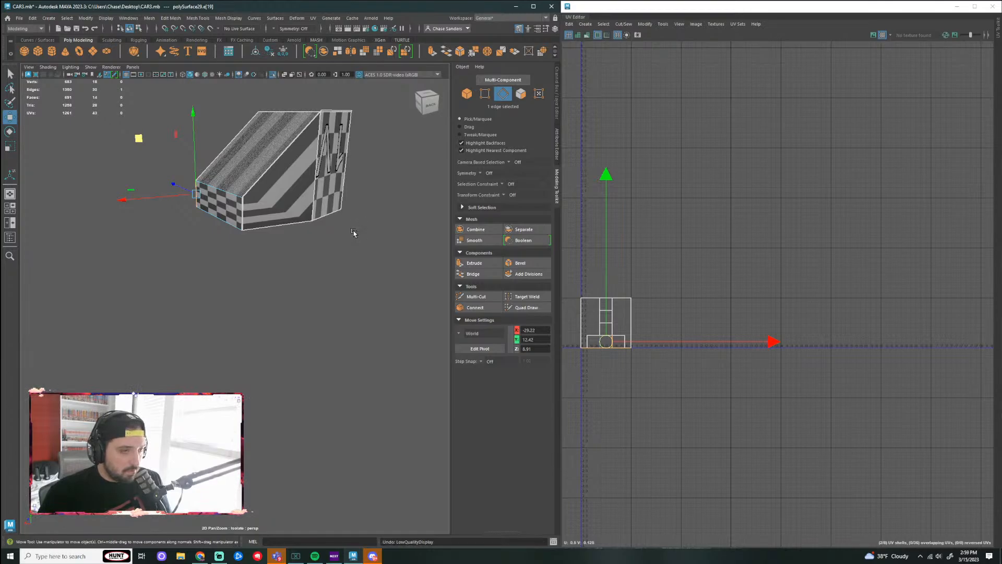
key(ctrl+z)
key(ctrl+z)
key(ctrl+z)
key(ctrl+z)
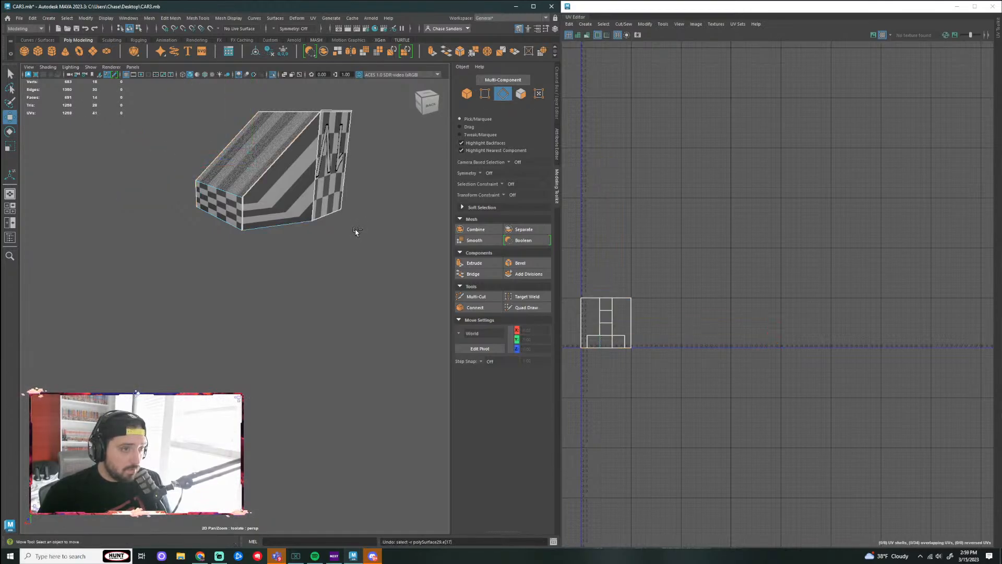
Step: Select all of the wedge's vertices and merge them with a distance threshold of 0.21
alt+drag(356, 232, 282, 156)
click(280, 147)
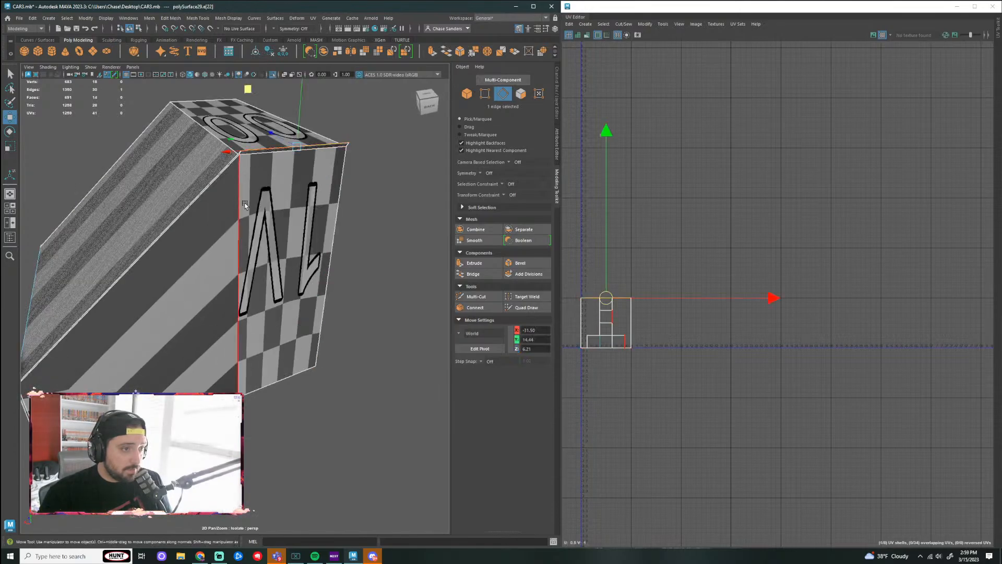
alt+drag(245, 204, 311, 208)
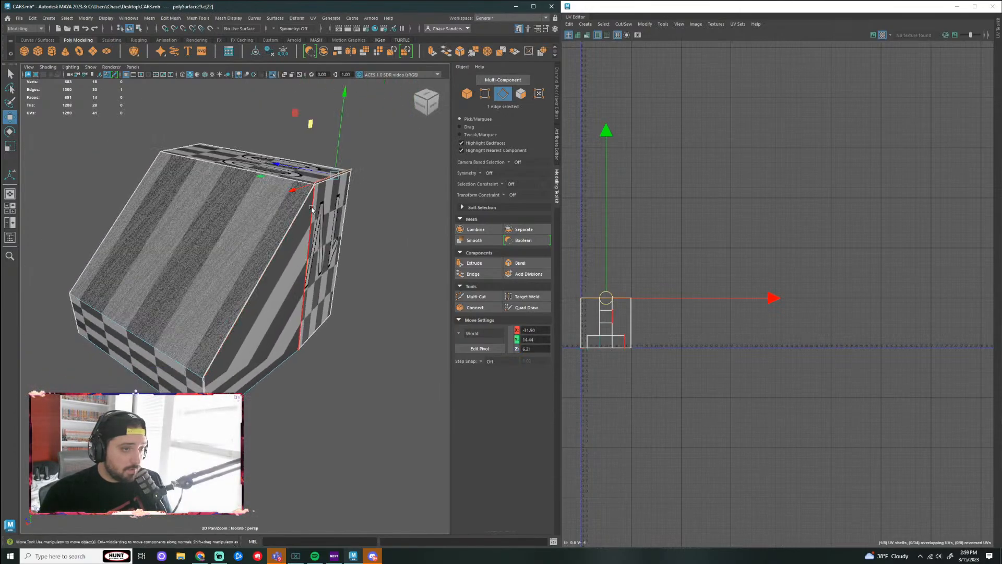
right_drag(311, 208, 282, 209)
drag(387, 107, 57, 469)
click(170, 19)
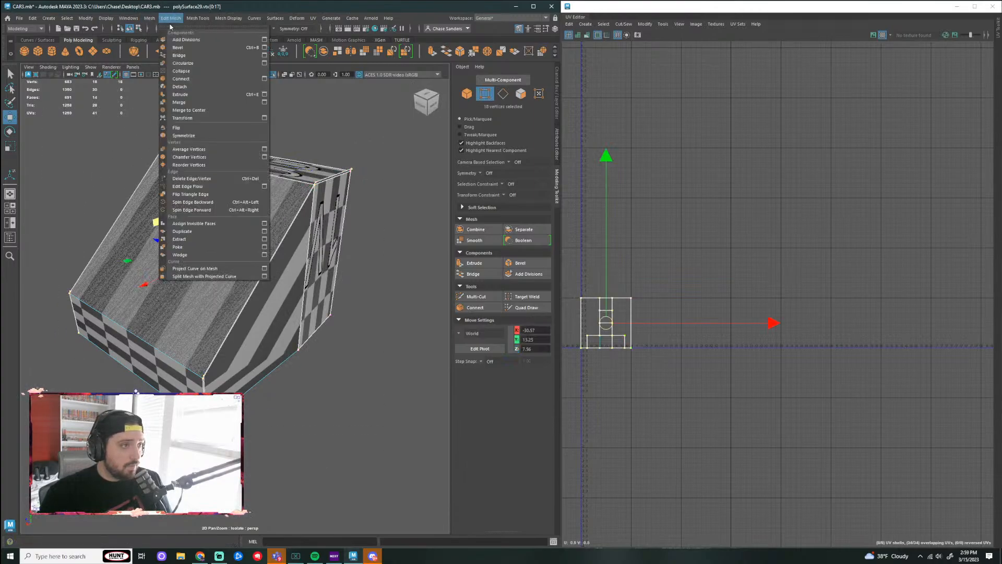
click(199, 103)
drag(313, 222, 314, 222)
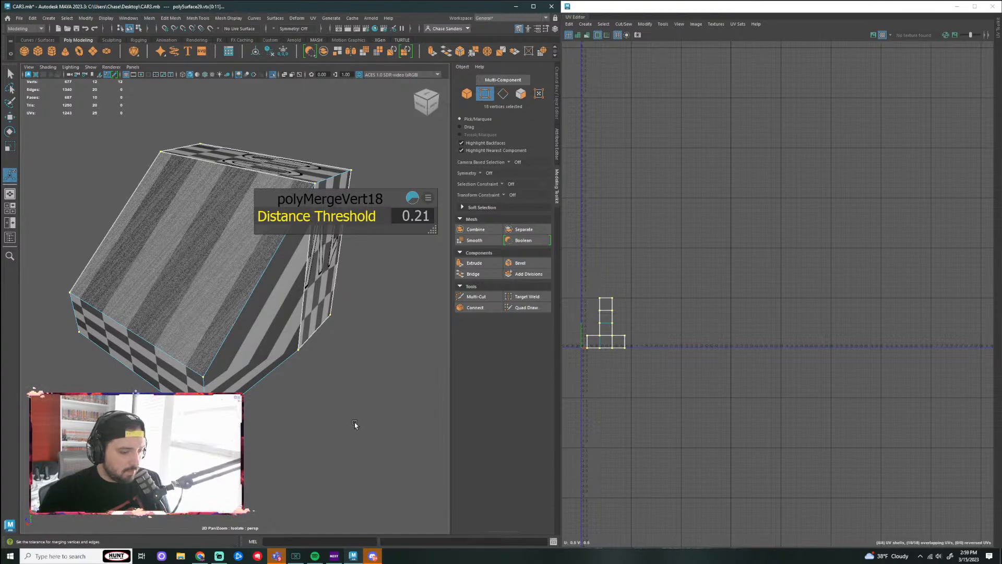
key(q)
click(355, 424)
scroll(289, 322, down, 4)
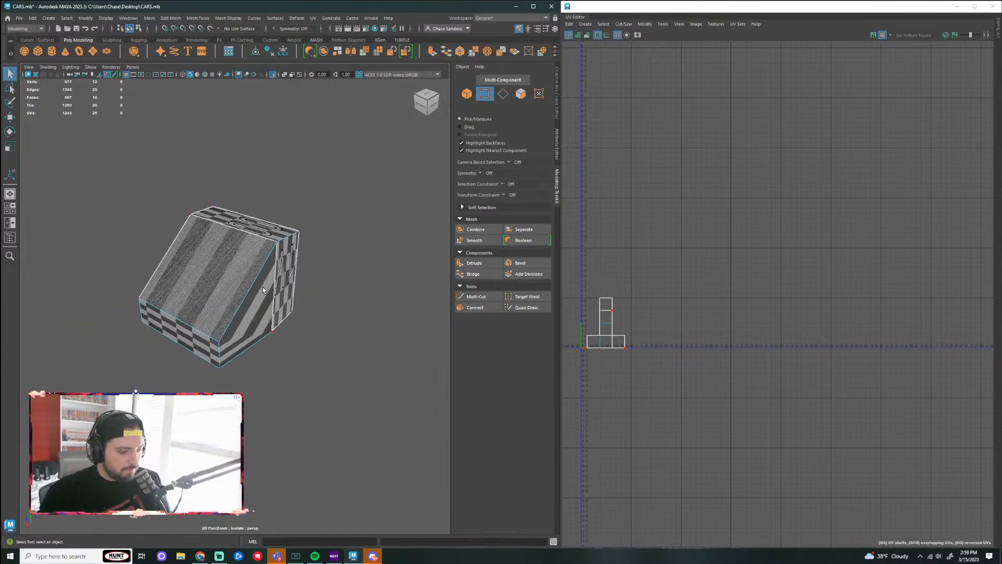
Step: Toggle smooth preview on the merged wedge, then select all its edges and sew their UVs together
key(3)
key(1)
right_drag(261, 277, 333, 171)
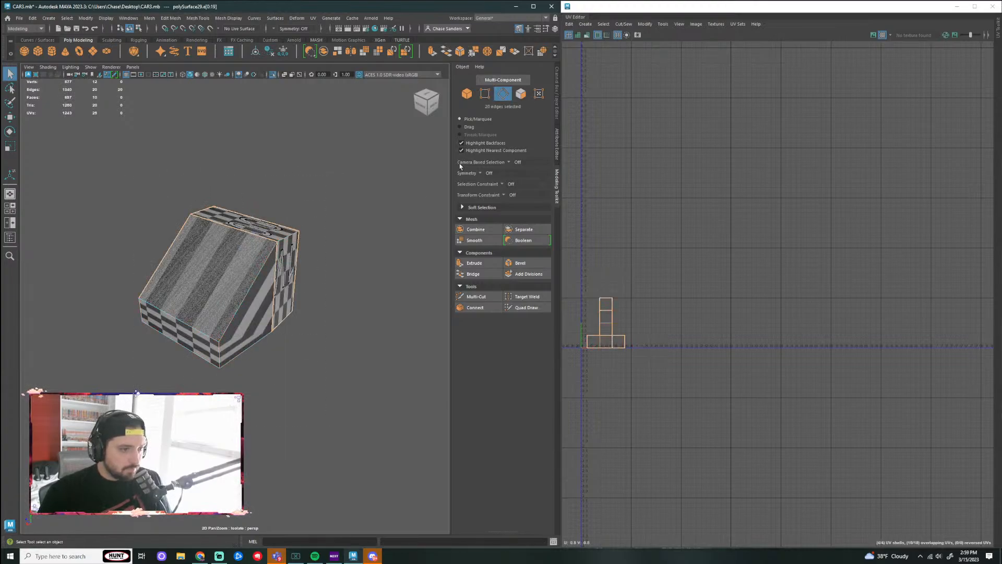
click(624, 24)
click(642, 77)
click(413, 337)
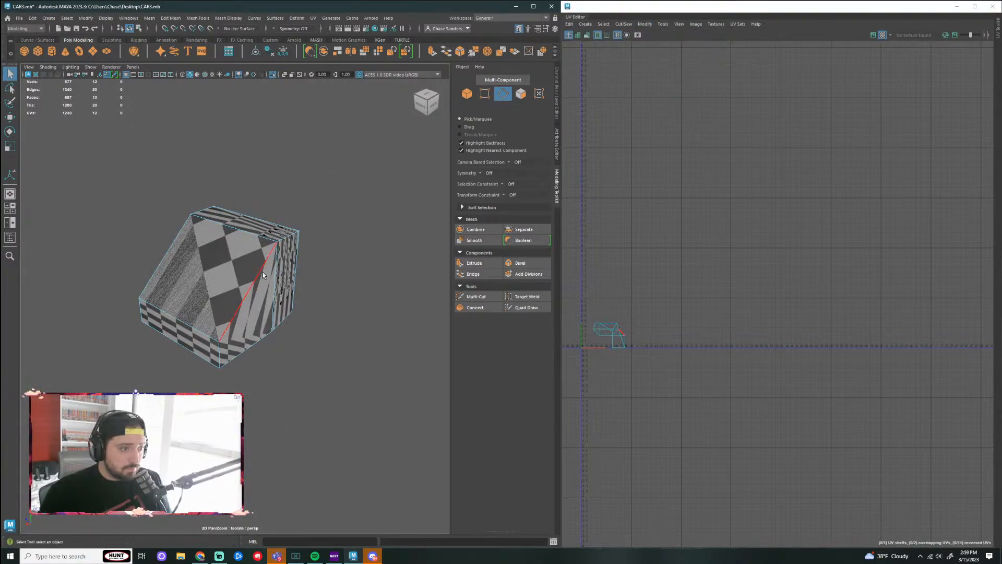
Step: Check the wedge in smooth preview, then cut the UVs along the border edge between its back panel and side
alt+drag(262, 272, 319, 268)
key(3)
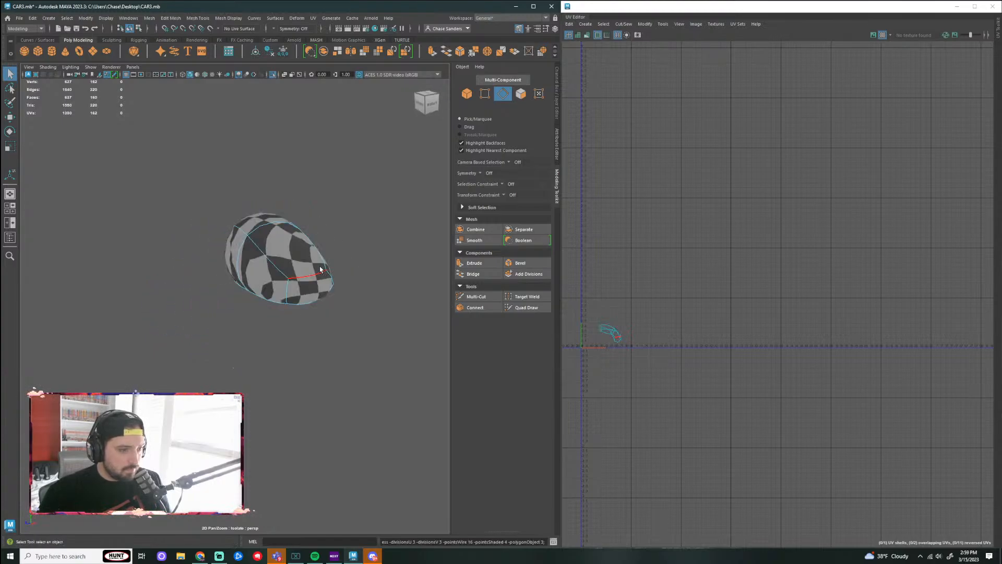
key(1)
alt+drag(251, 254, 287, 285)
right_drag(264, 265, 255, 281)
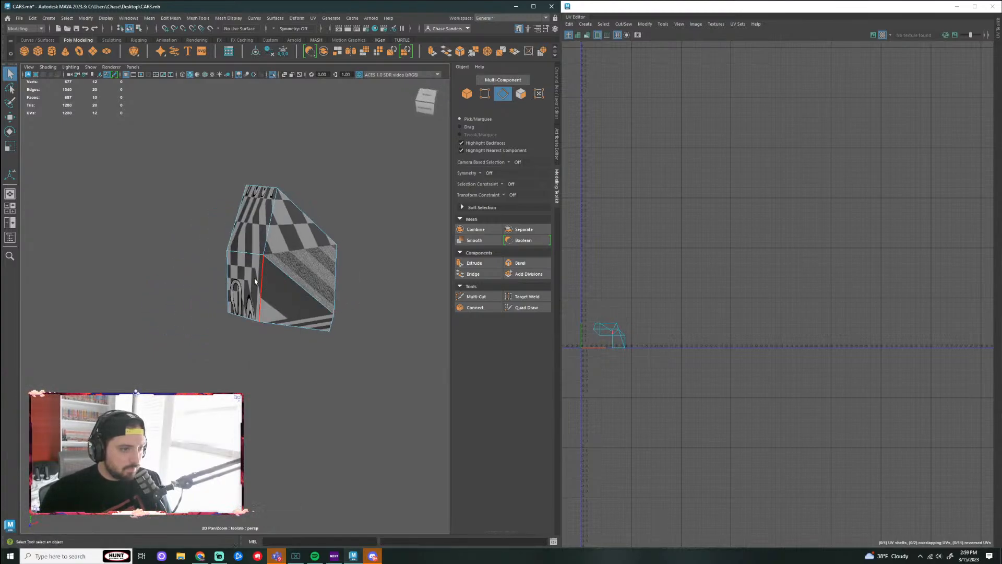
click(623, 24)
click(634, 58)
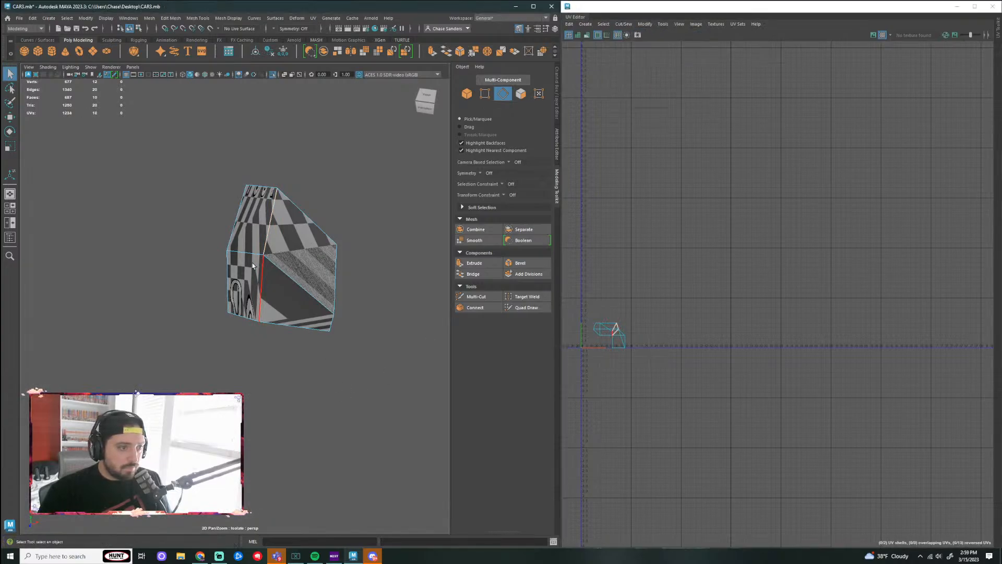
Step: Extend the UV cuts along further edges around the wedge's back panel
shift+click(244, 324)
alt+drag(244, 324, 265, 292)
shift+click(218, 359)
alt+drag(219, 359, 167, 282)
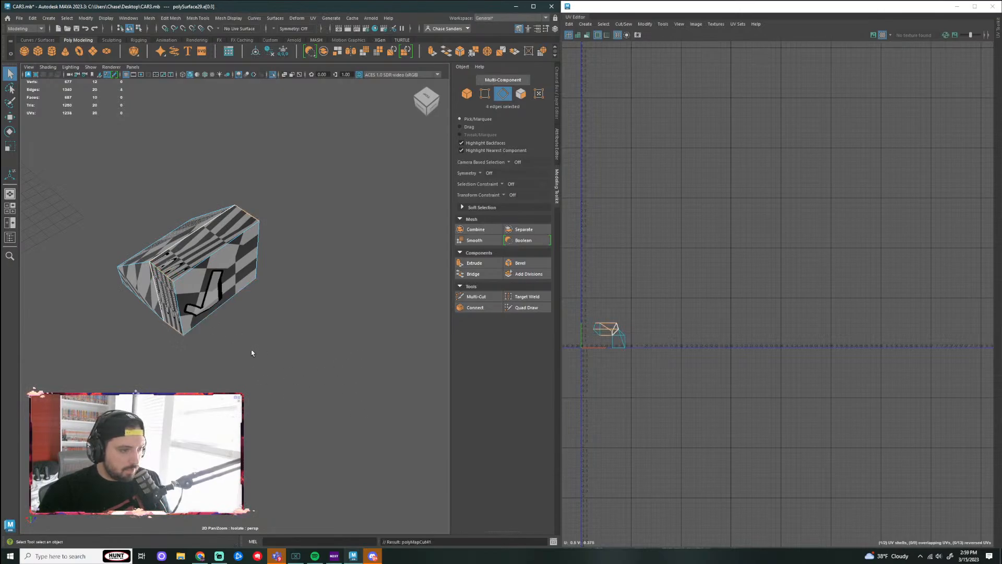
Step: Select the sloping and bottom edges on both of the wedge's sides and cut the UVs along them
alt+drag(252, 353, 204, 283)
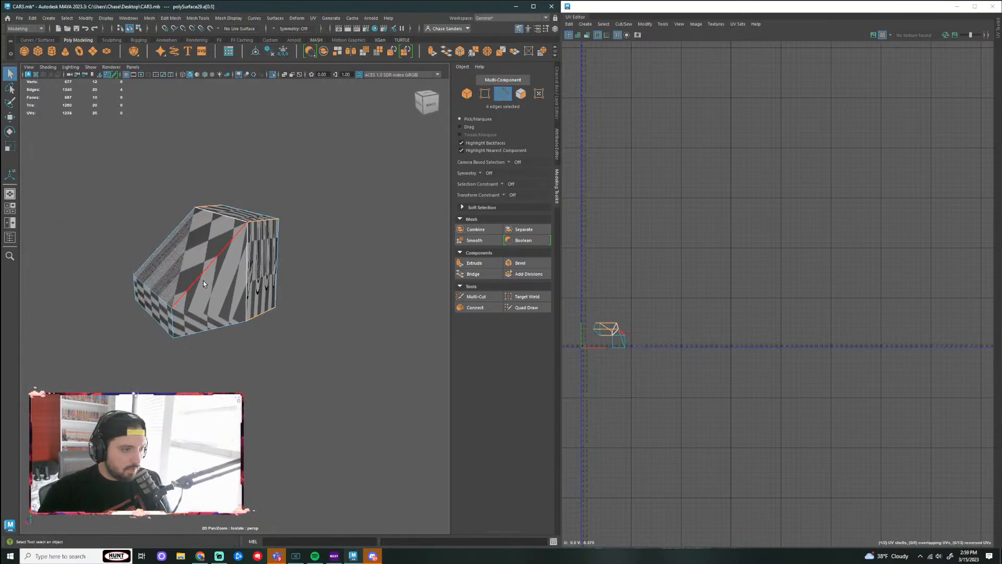
shift+click(202, 349)
alt+drag(202, 349, 320, 395)
shift+click(218, 348)
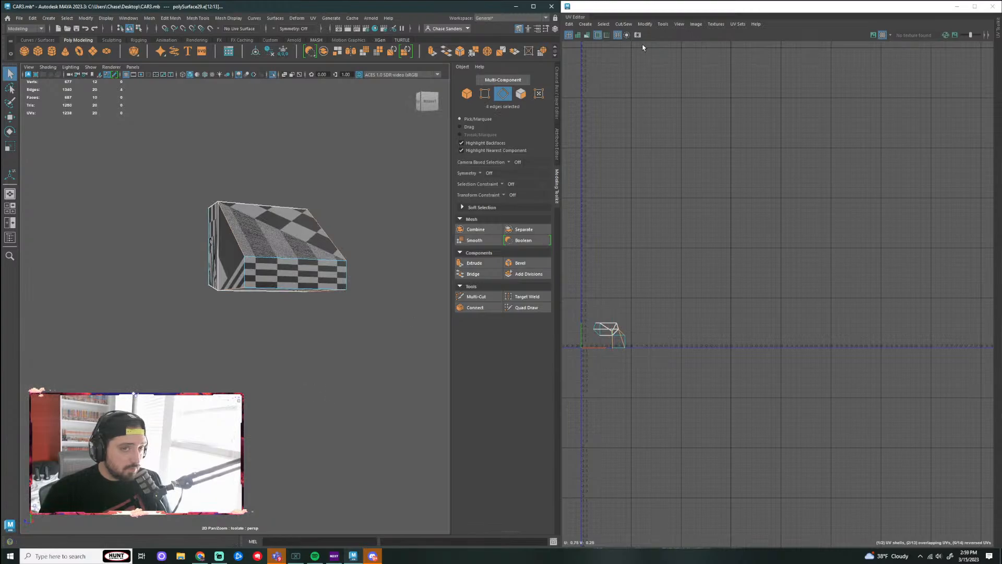
click(624, 24)
click(641, 61)
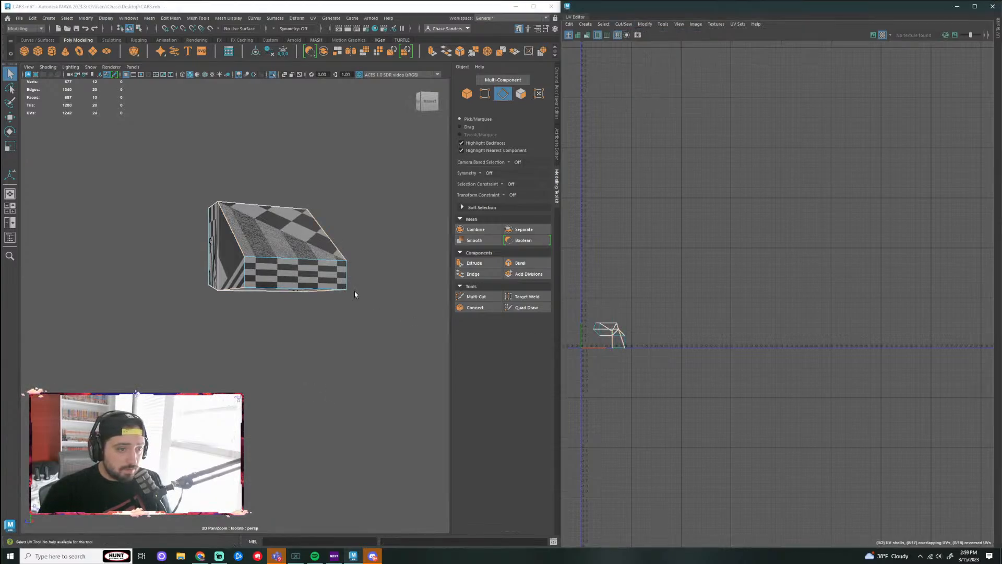
Step: Unfold the UV shell of the wedge's sloped front section and move it clear of the other shell
right_drag(252, 246, 288, 269)
click(259, 254)
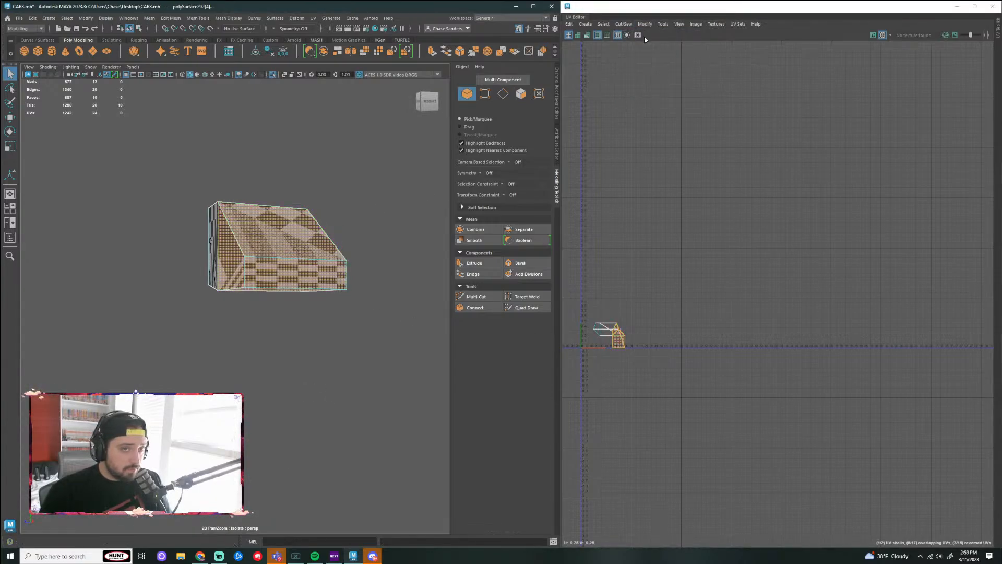
click(646, 24)
click(658, 271)
key(w)
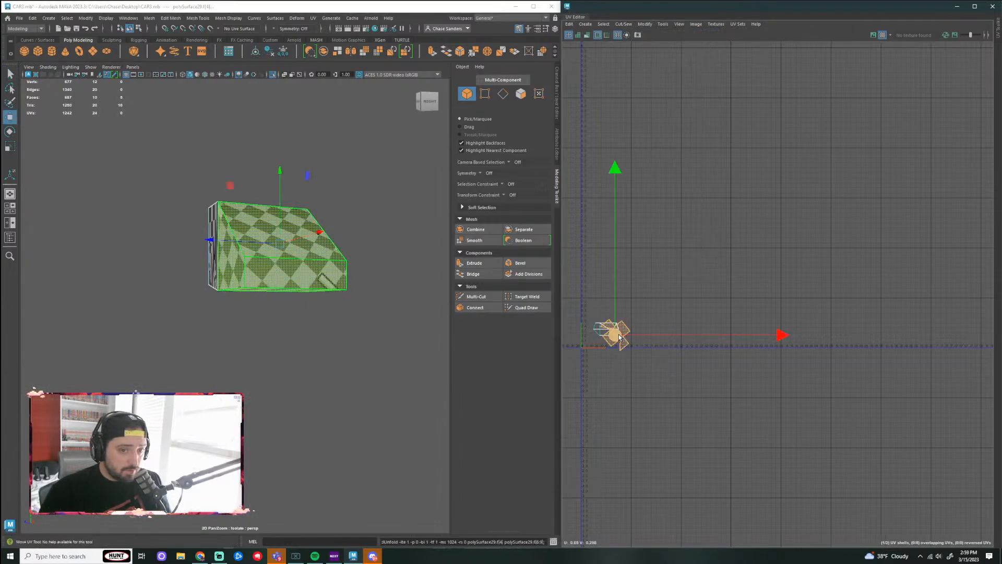
drag(620, 337, 655, 329)
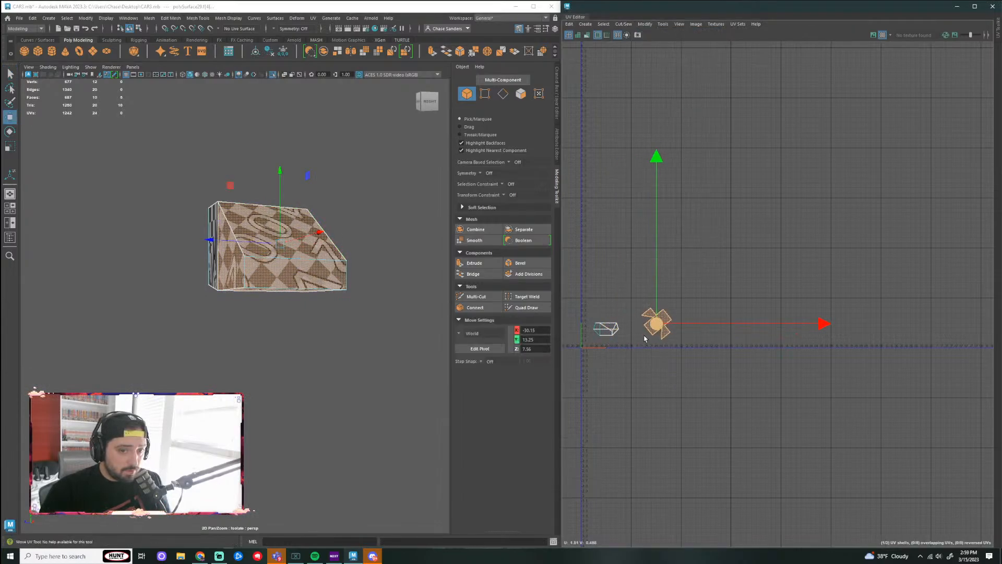
Step: Unfold the UV shell of the wedge's back section into a cross and place it beside the front section's shell
click(607, 329)
drag(609, 332, 695, 323)
scroll(663, 342, up, 5)
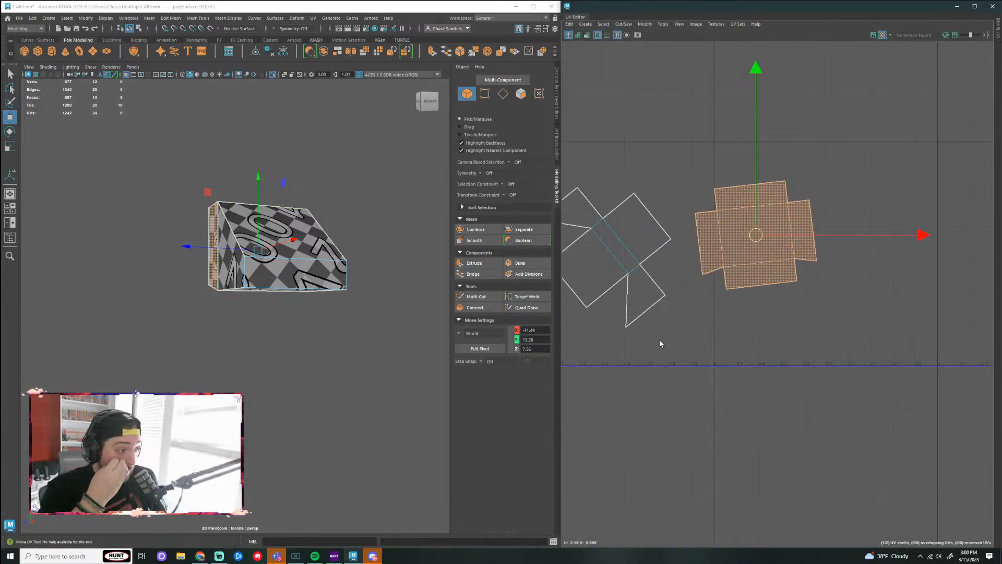
Step: Toggle the isolated view to examine how the wedge sits on the car's front end, ending with only the wedge framed
click(292, 349)
key(ctrl+1)
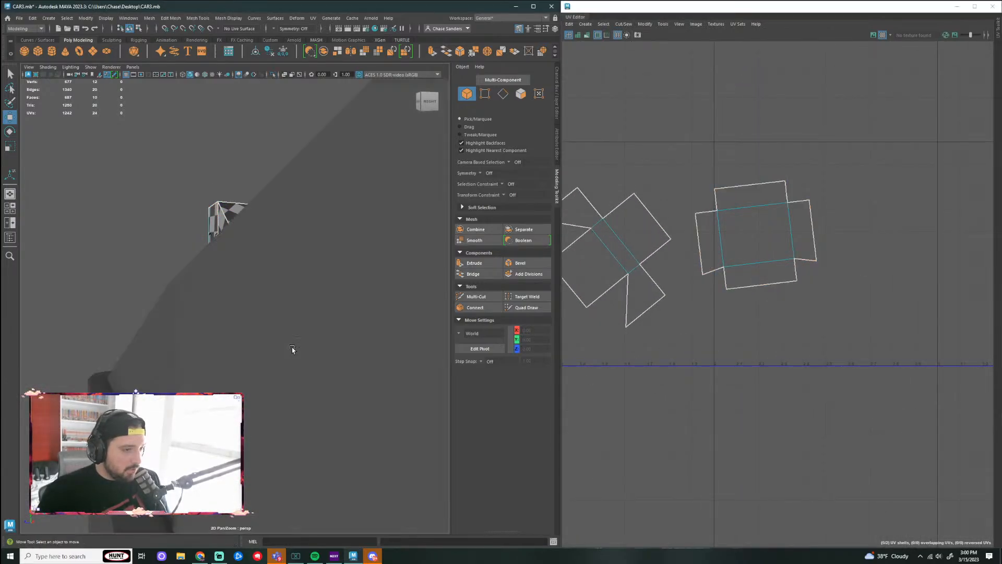
alt+right_drag(293, 349, 197, 297)
alt+drag(197, 297, 277, 306)
key(ctrl+1)
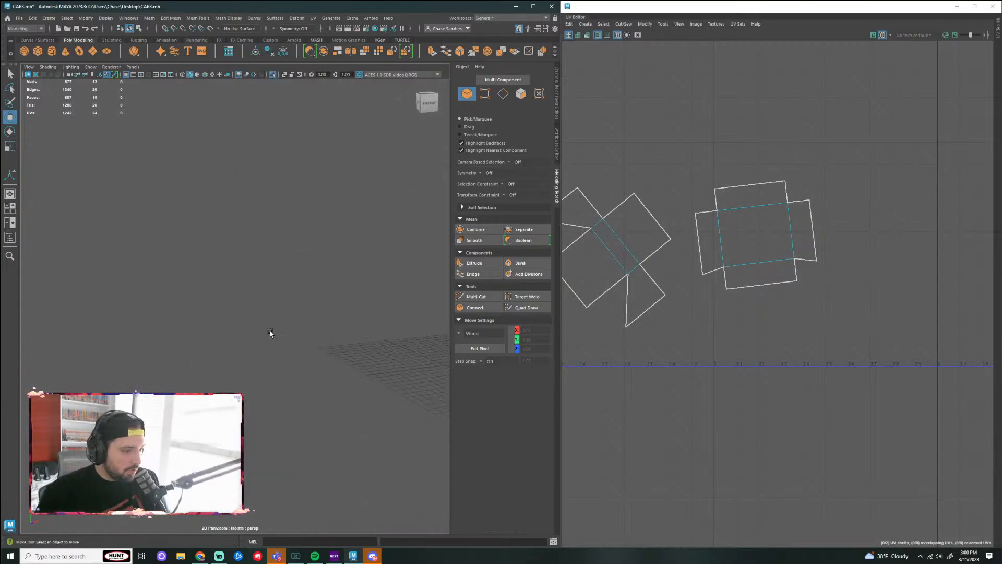
key(ctrl+1)
click(244, 286)
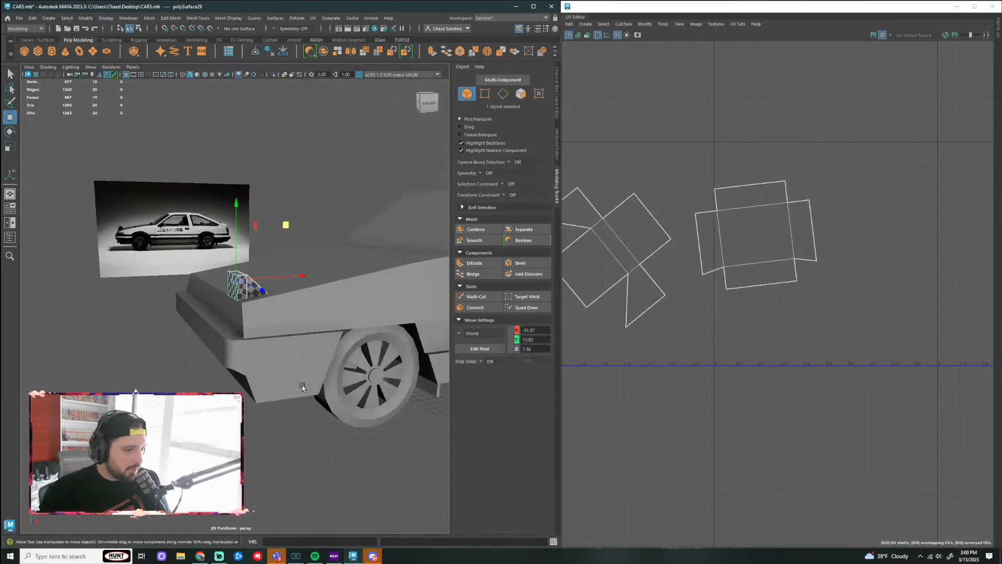
key(ctrl+1)
key(ctrl+1)
key(ctrl+1)
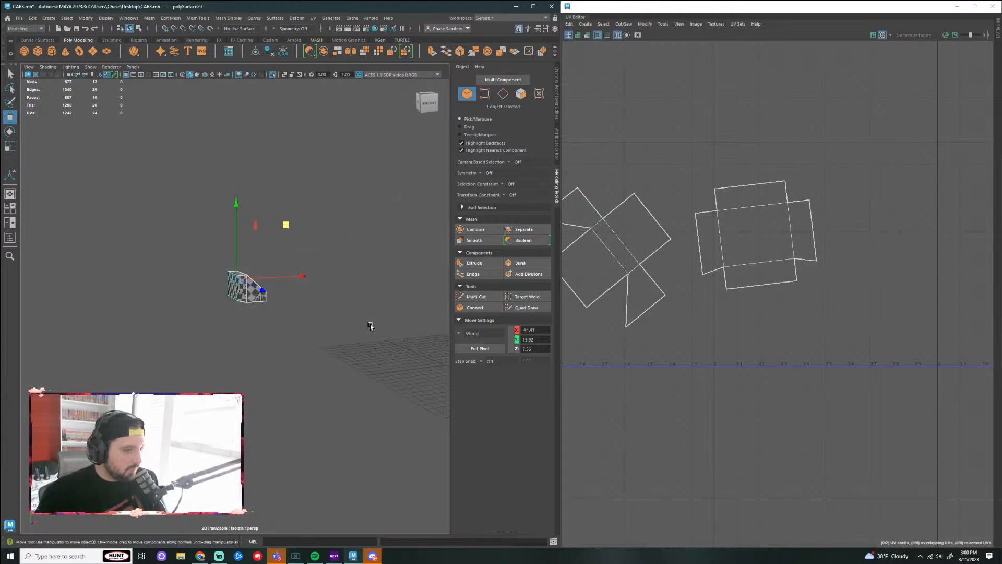
key(ctrl+1)
key(ctrl+1)
key(ctrl+1)
key(ctrl+1)
key(ctrl+1)
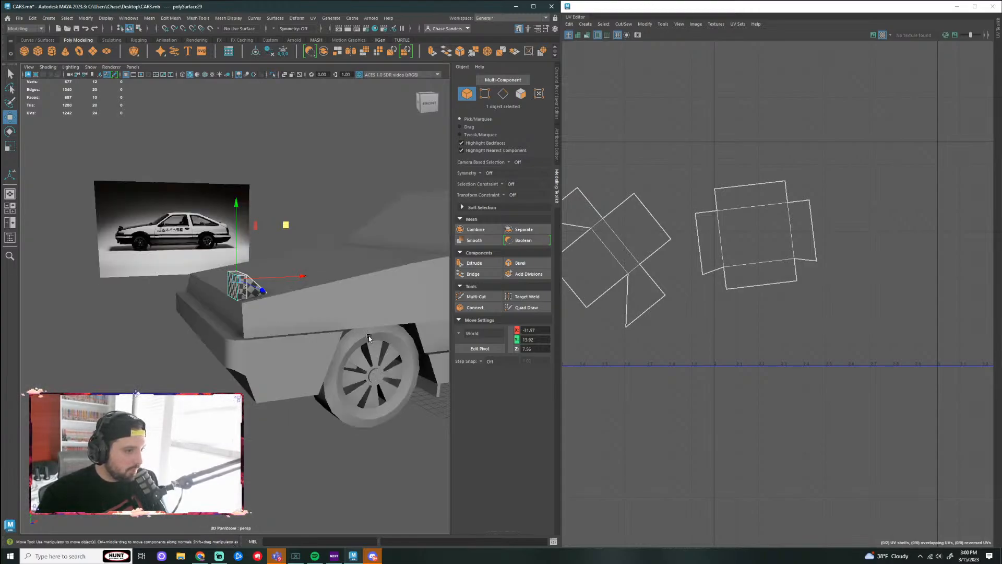
alt+drag(258, 445, 246, 315)
key(ctrl+1)
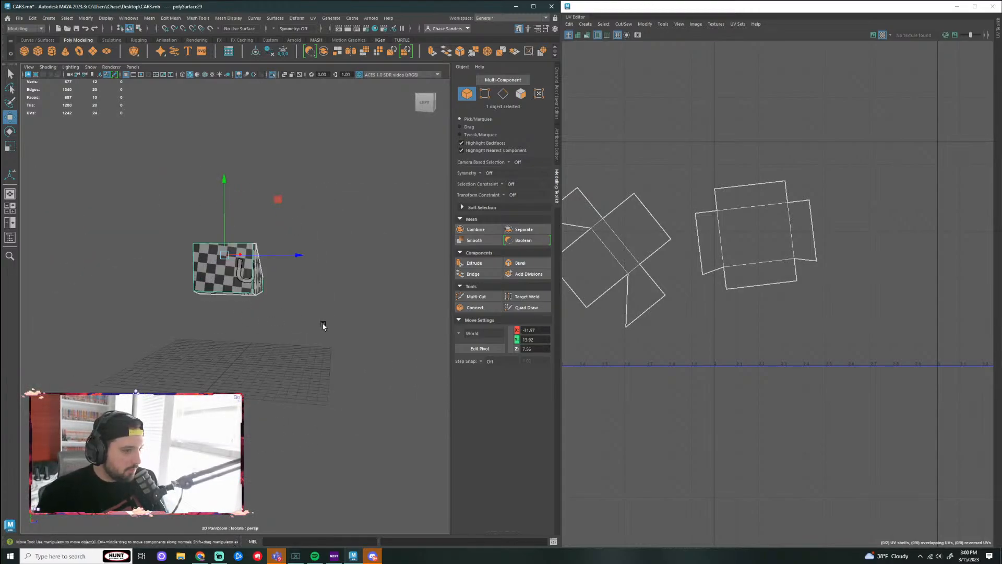
key(f)
mouse_move(271, 370)
alt+mouse_down()
mouse_move(143, 336)
mouse_move(259, 352)
mouse_move(259, 343)
mouse_move(261, 362)
alt+mouse_up()
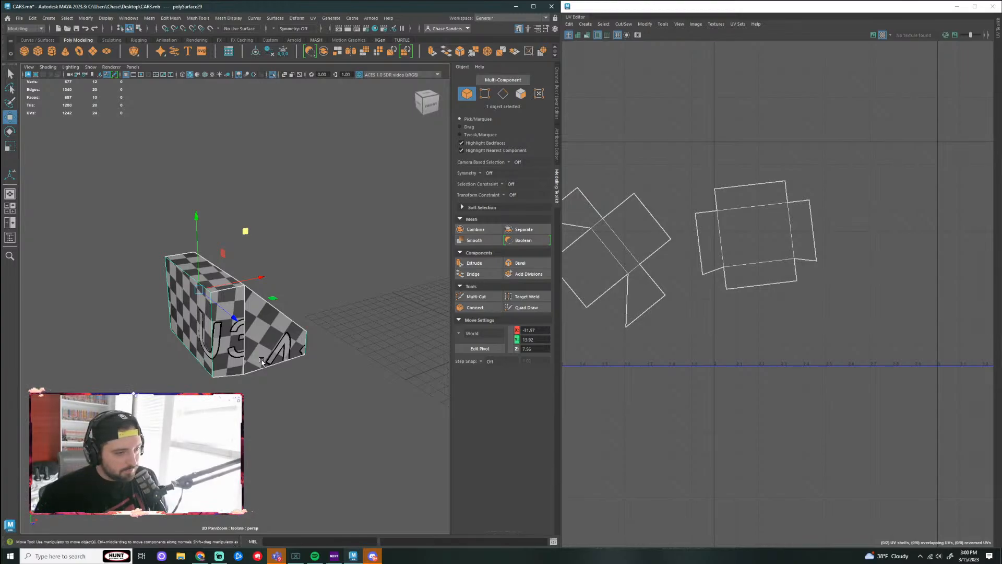
Step: Match the back panel's edges to the cross-shaped UV shell, then select that shell and straighten its UVs
right_drag(759, 252, 835, 283)
click(797, 207)
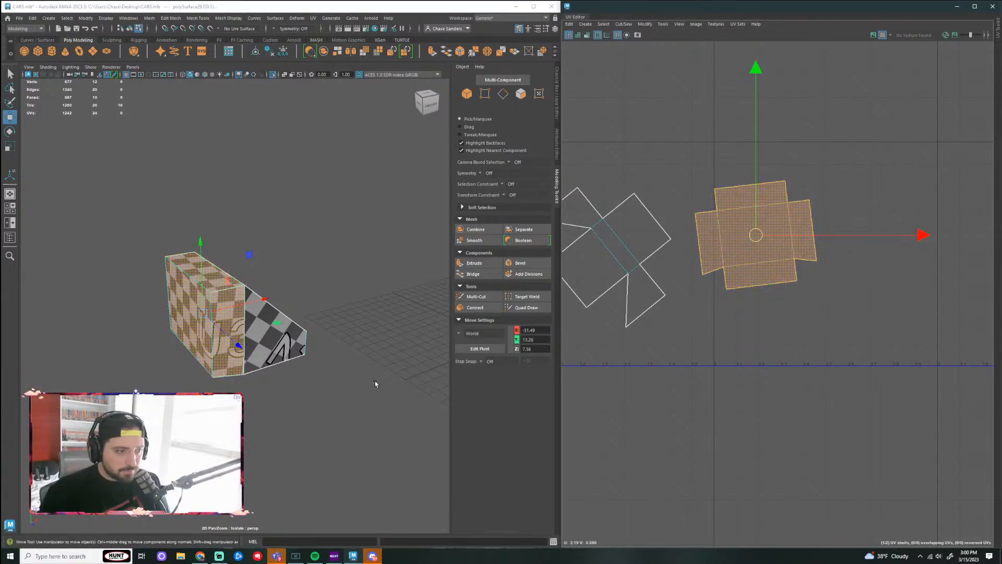
right_drag(214, 308, 222, 276)
click(199, 324)
click(199, 324)
click(199, 282)
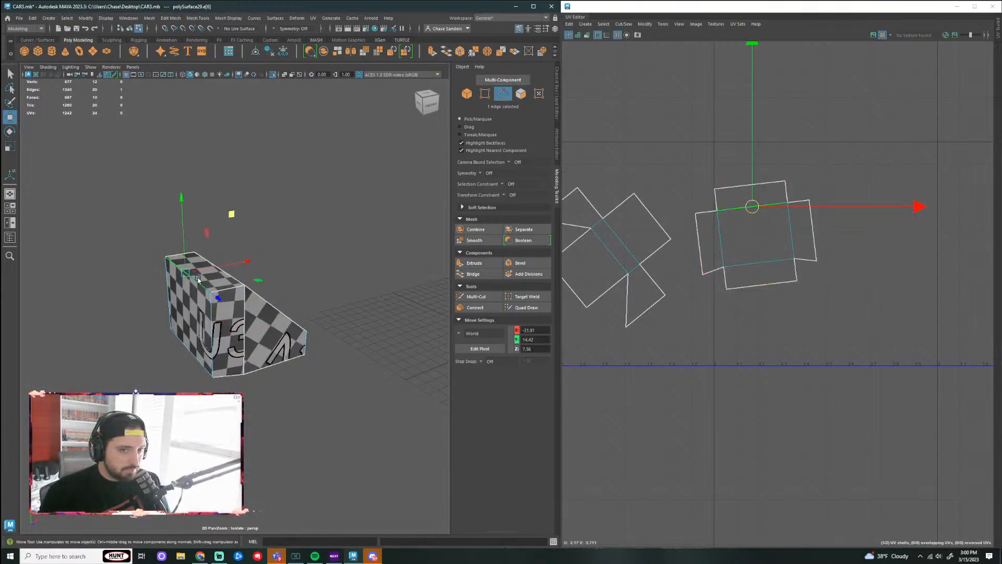
right_drag(736, 244, 721, 239)
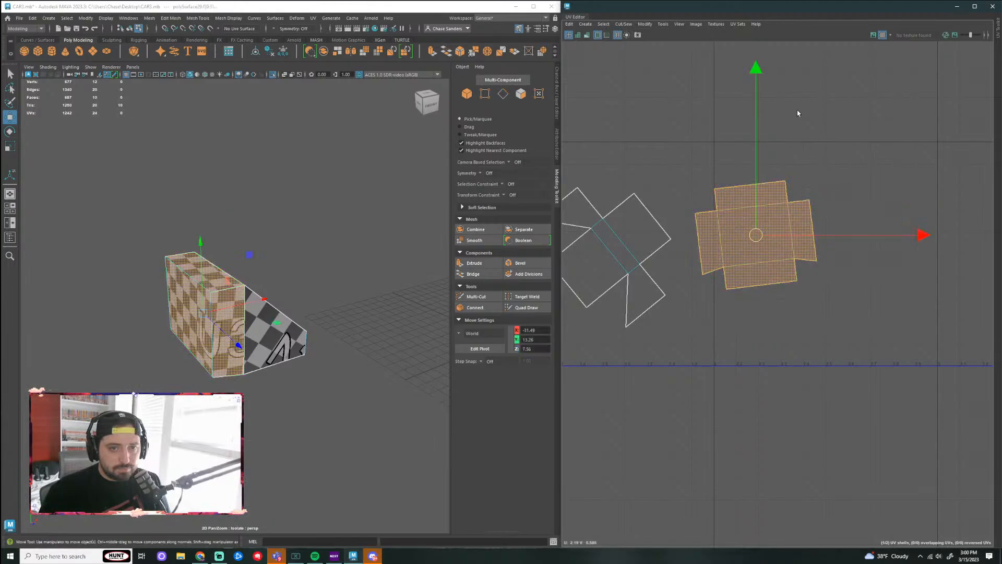
click(645, 24)
click(678, 256)
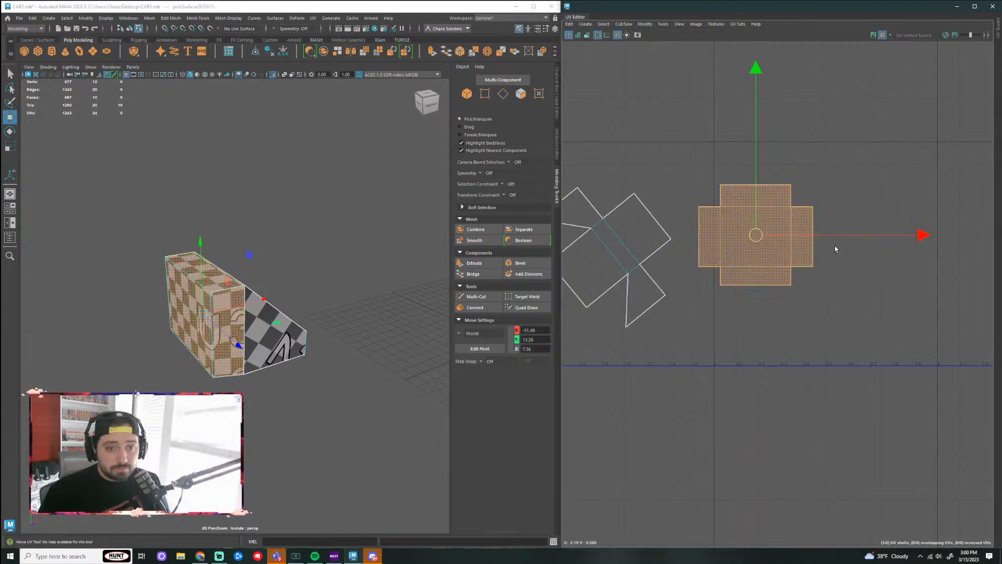
Step: Select the UV shell of the wedge's front section and rotate it until its central strip stands roughly upright
click(661, 328)
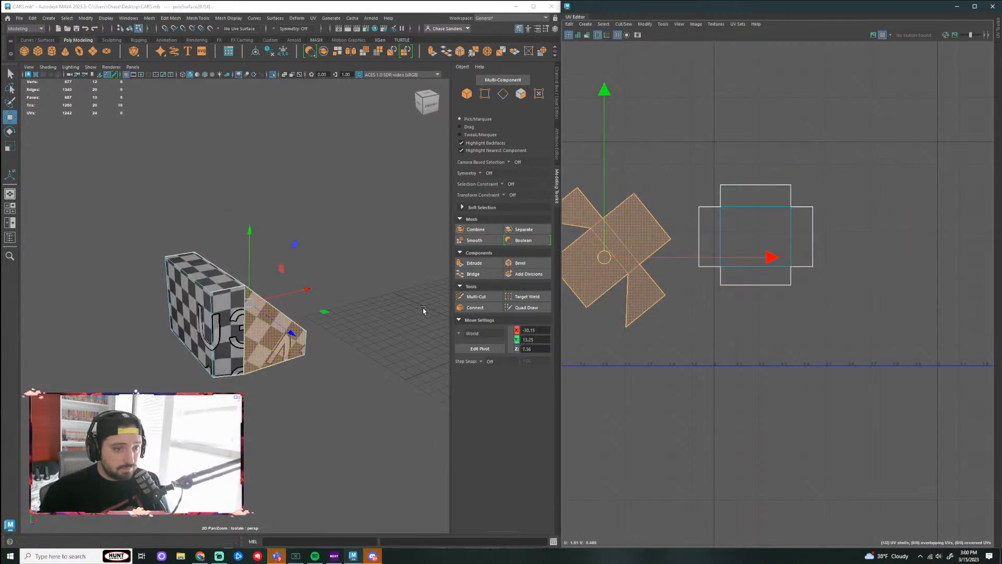
right_drag(256, 334, 259, 313)
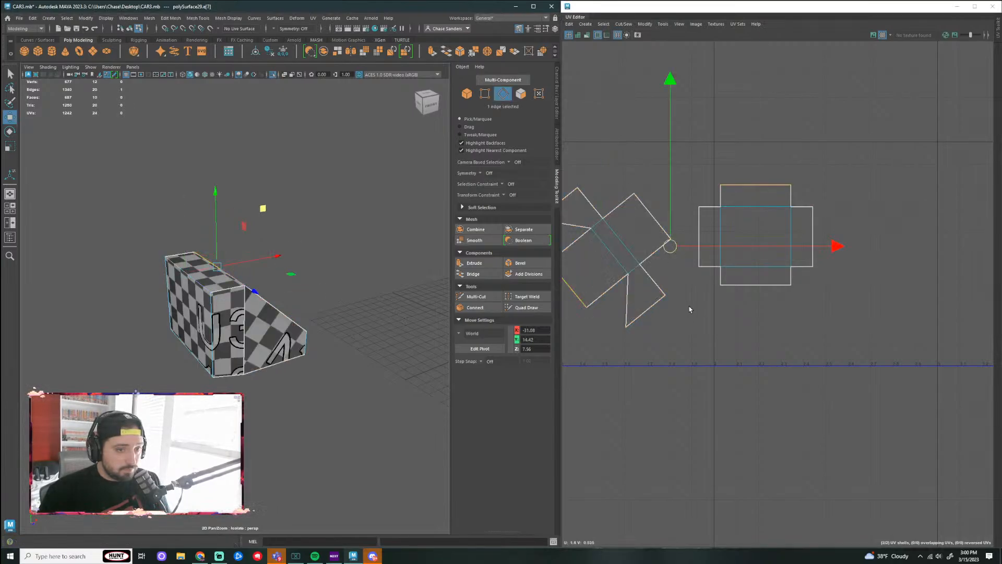
right_drag(636, 257, 617, 244)
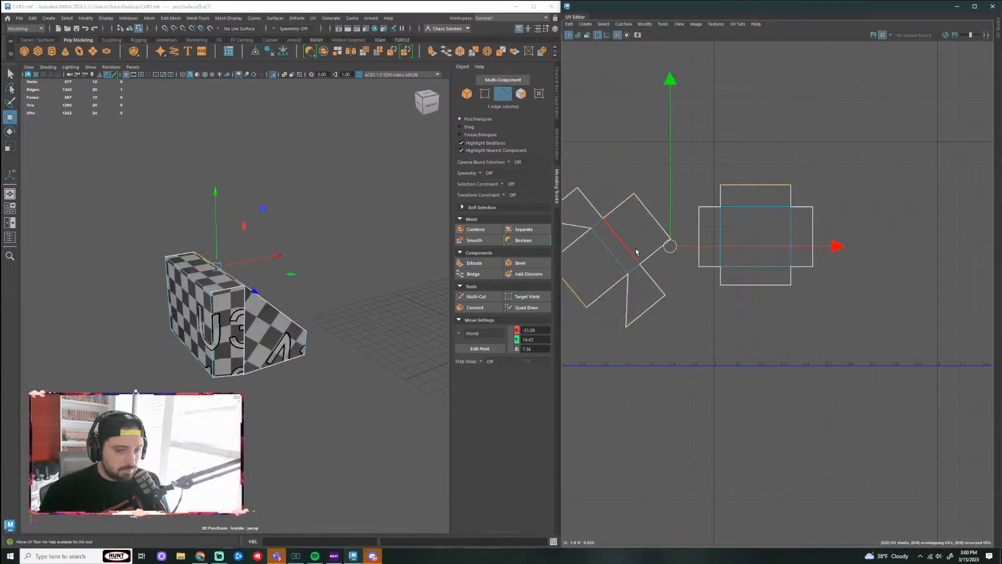
alt+middle_drag(636, 252, 700, 236)
click(650, 291)
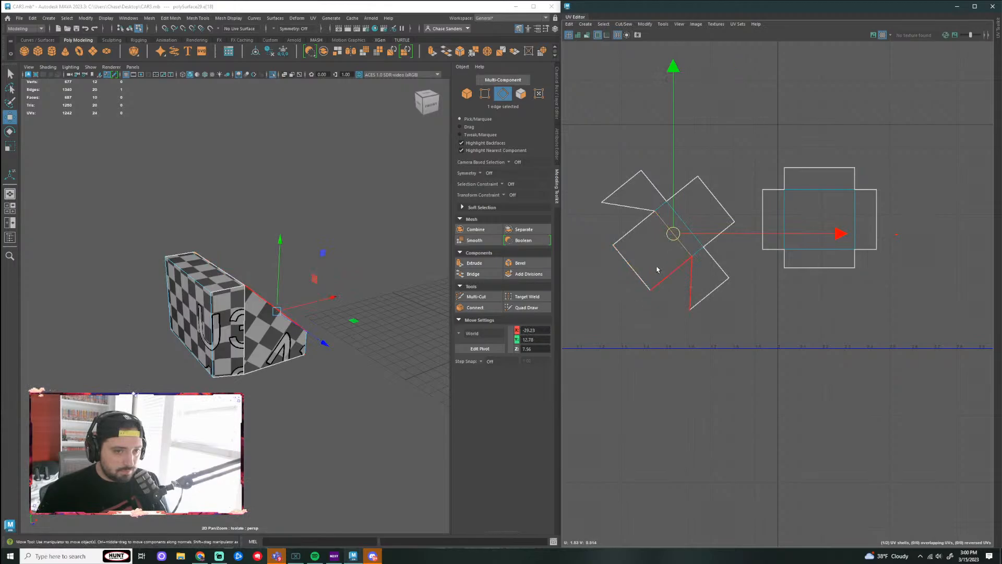
right_drag(717, 242, 694, 219)
click(696, 220)
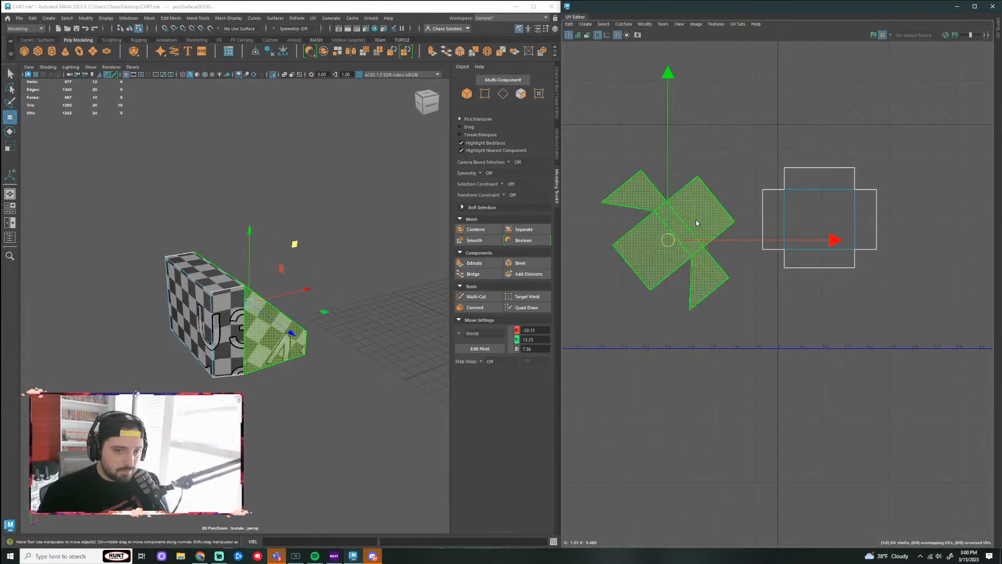
key(e)
drag(768, 118, 674, 369)
Step: Straighten the UVs of the front section's shell, then unfold the shell to even out its triangular flaps
click(645, 24)
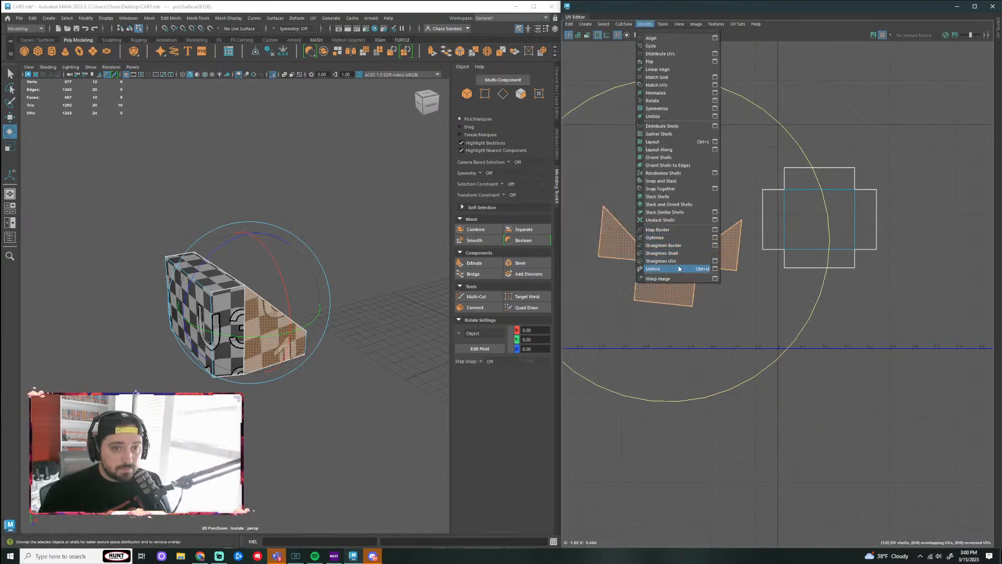
click(656, 269)
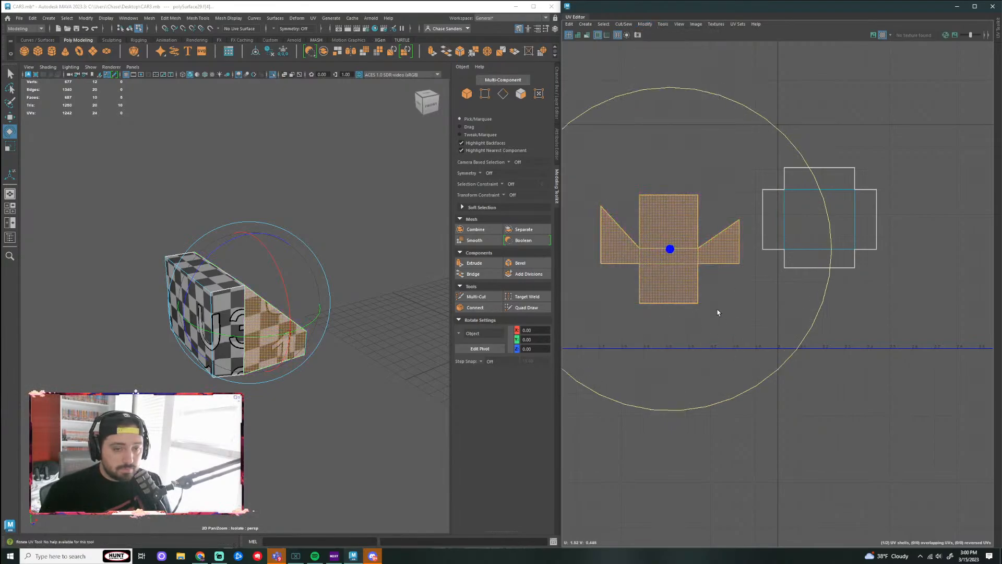
click(645, 24)
click(679, 261)
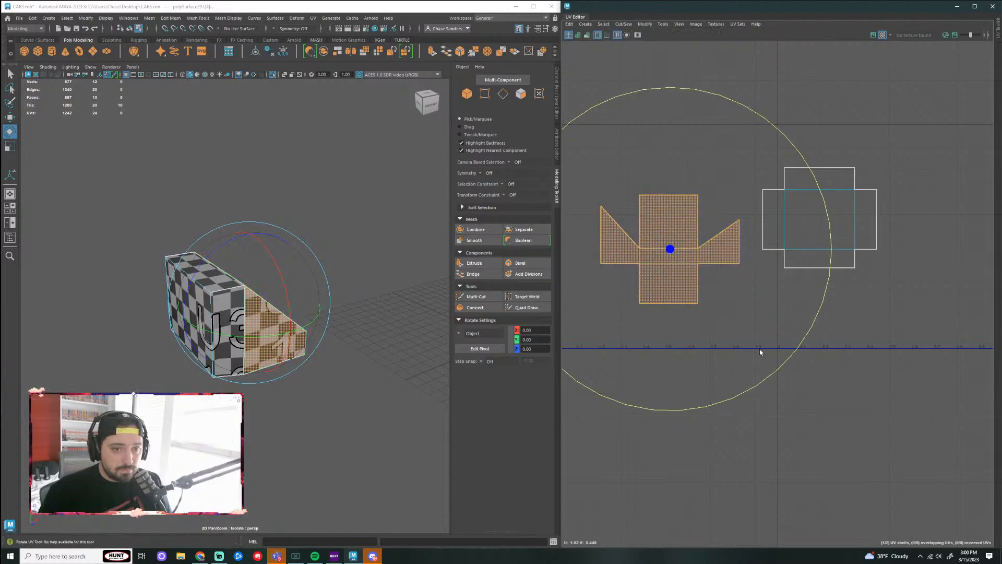
alt+middle_drag(634, 291, 677, 267)
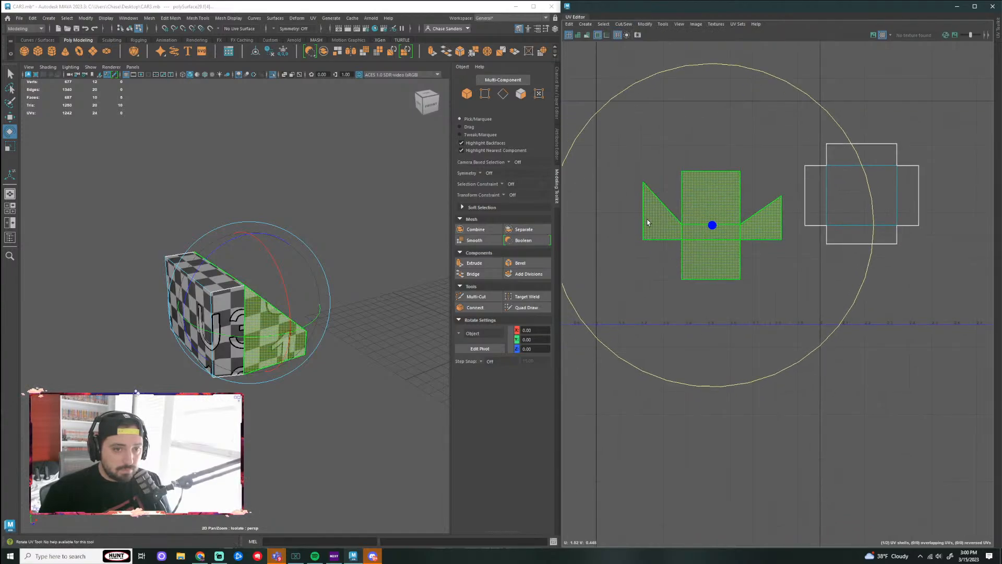
click(688, 218)
click(646, 24)
click(674, 269)
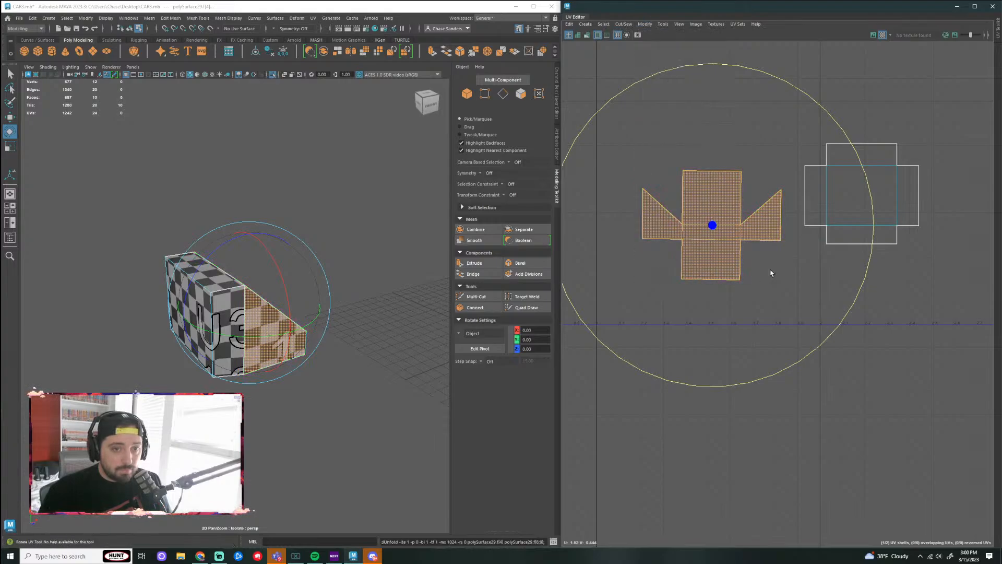
Step: Rotate the front section's UV shell slightly to level it and move it to the right of the cross-shaped shell
alt+middle_drag(764, 280, 728, 224)
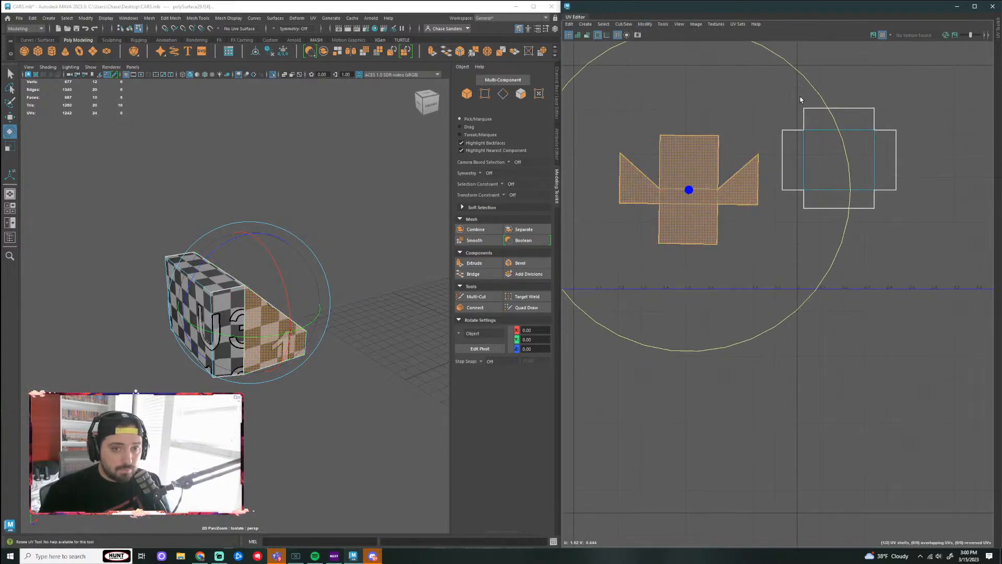
drag(813, 88, 812, 88)
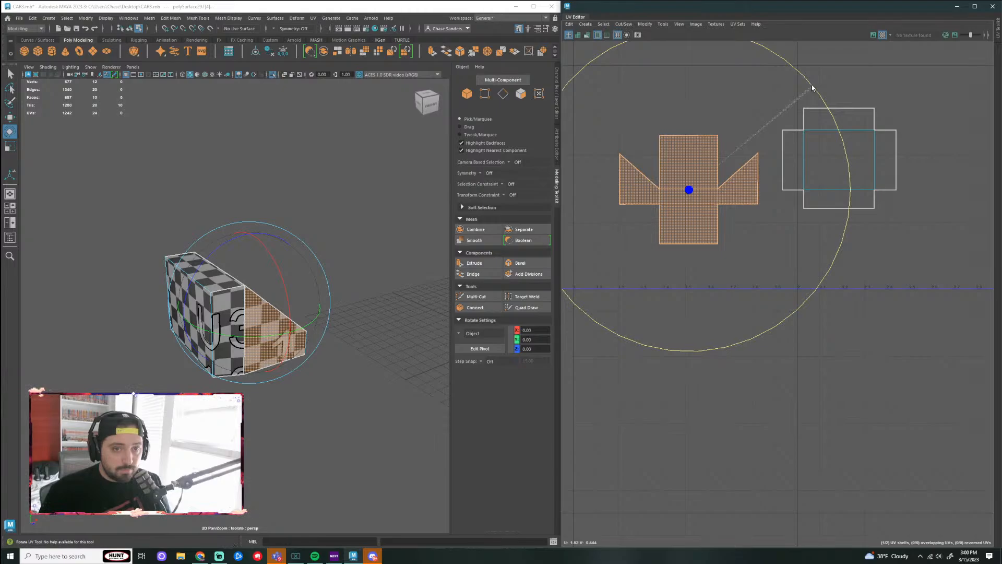
key(w)
drag(690, 190, 972, 157)
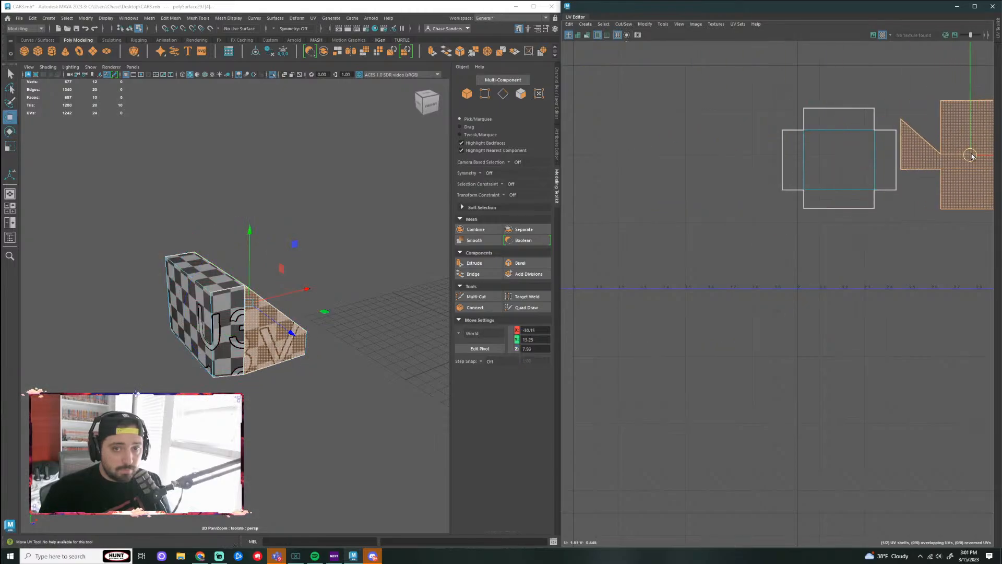
click(880, 243)
alt+middle_drag(880, 243, 818, 250)
Step: Examine the checker texture on all sides of the wedge, then select the cross-shaped UV shell
alt+drag(339, 311, 217, 308)
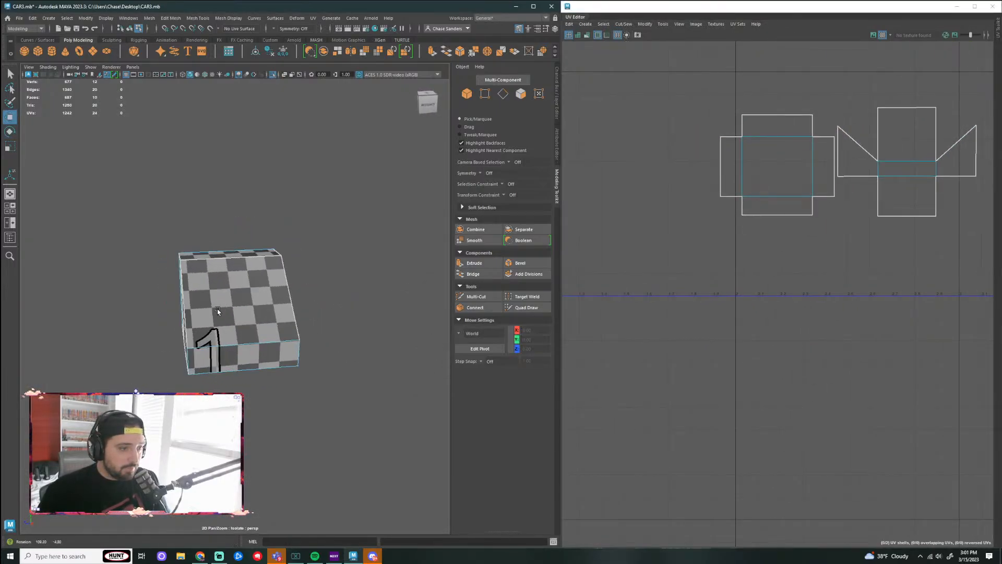
scroll(325, 264, up, 6)
scroll(365, 280, down, 5)
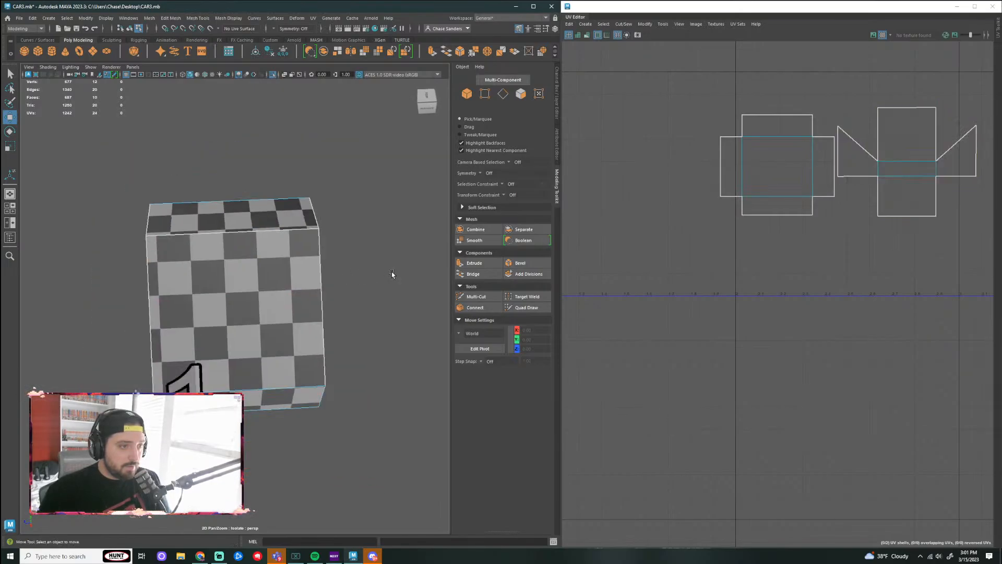
alt+drag(392, 277, 224, 232)
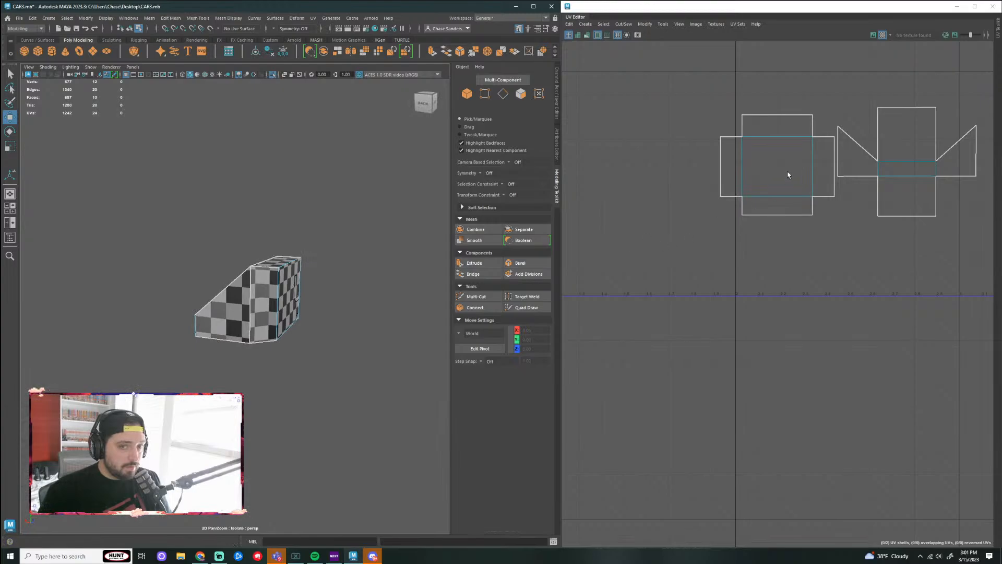
click(779, 211)
alt+middle_drag(779, 211, 771, 211)
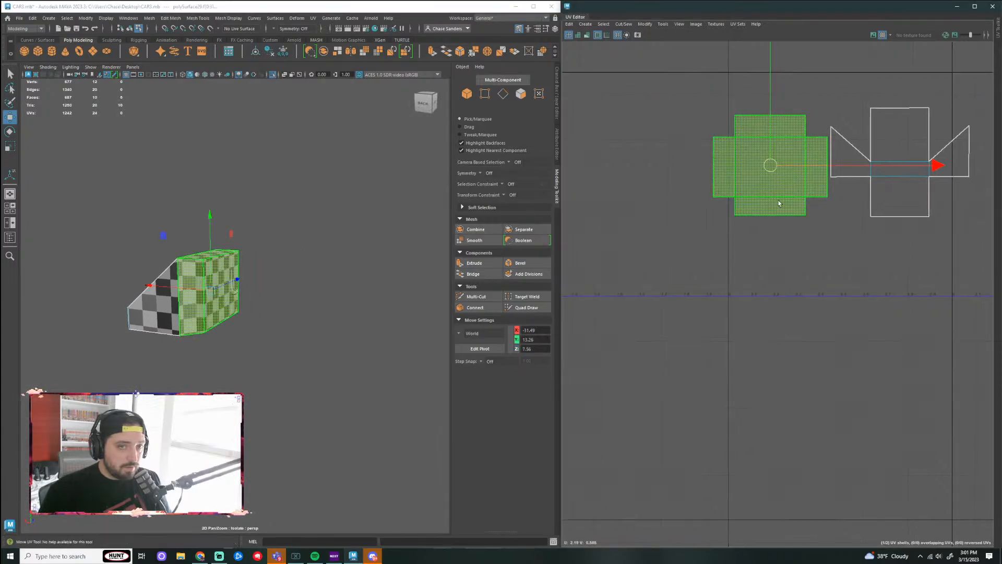
Step: Unfold the wedge's cross-shaped UV shell, then check its checker texture
click(649, 25)
click(661, 269)
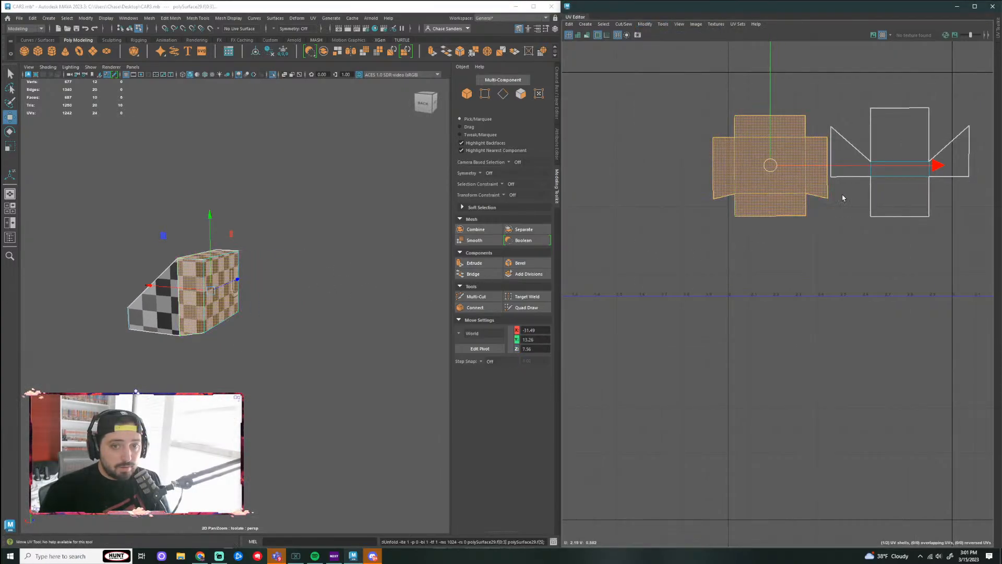
click(277, 341)
alt+drag(277, 340, 178, 334)
Step: Select both UV shells of the wedge and move them together to an empty area about four tiles right of the origin
scroll(806, 219, down, 2)
alt+middle_drag(805, 219, 709, 244)
drag(833, 163, 619, 252)
scroll(735, 228, down, 3)
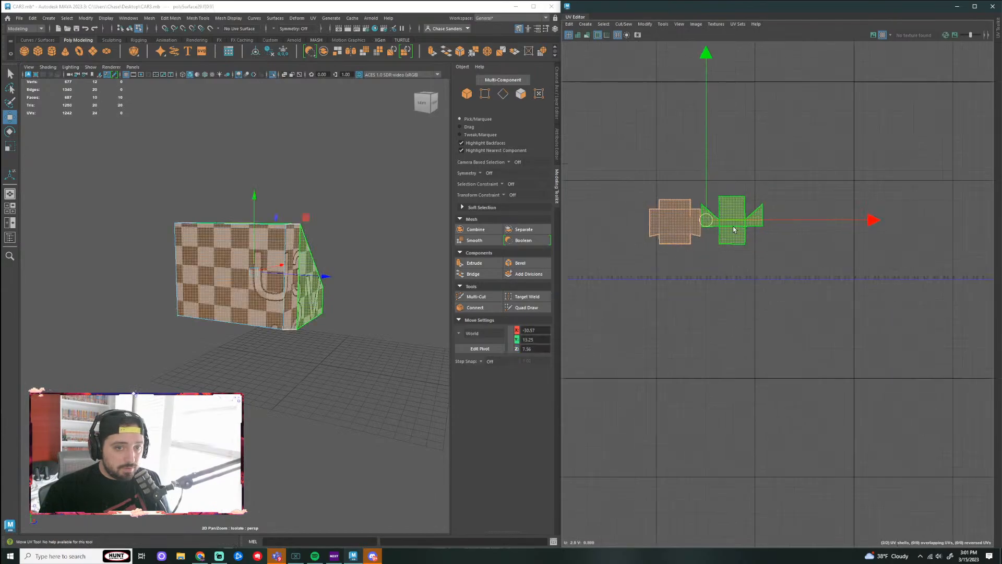
drag(716, 222, 828, 139)
scroll(783, 241, down, 3)
scroll(738, 259, down, 2)
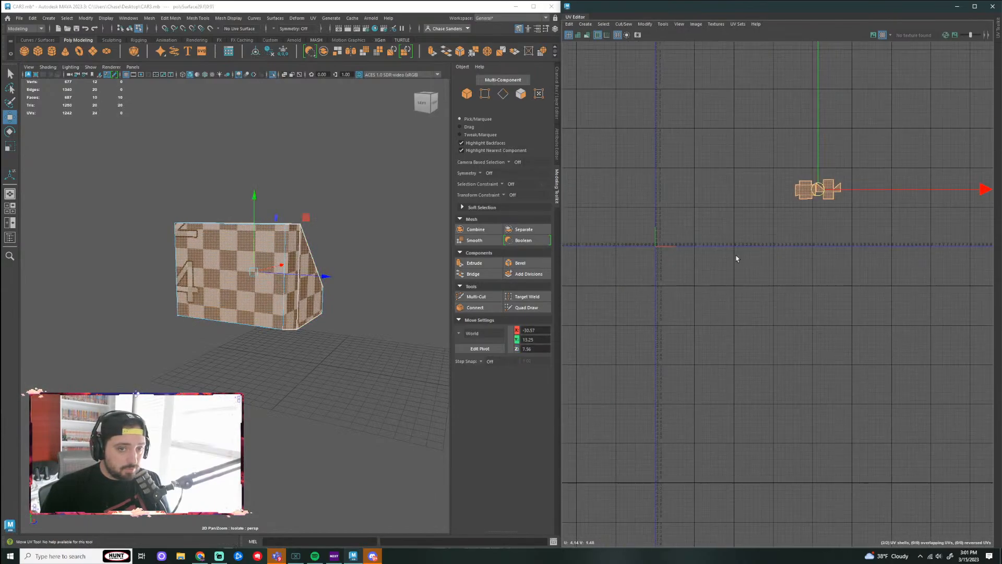
Step: Leave isolation to show the whole car again and select the side mirror as an object to check its UV layout
click(337, 376)
key(ctrl+1)
scroll(327, 313, down, 8)
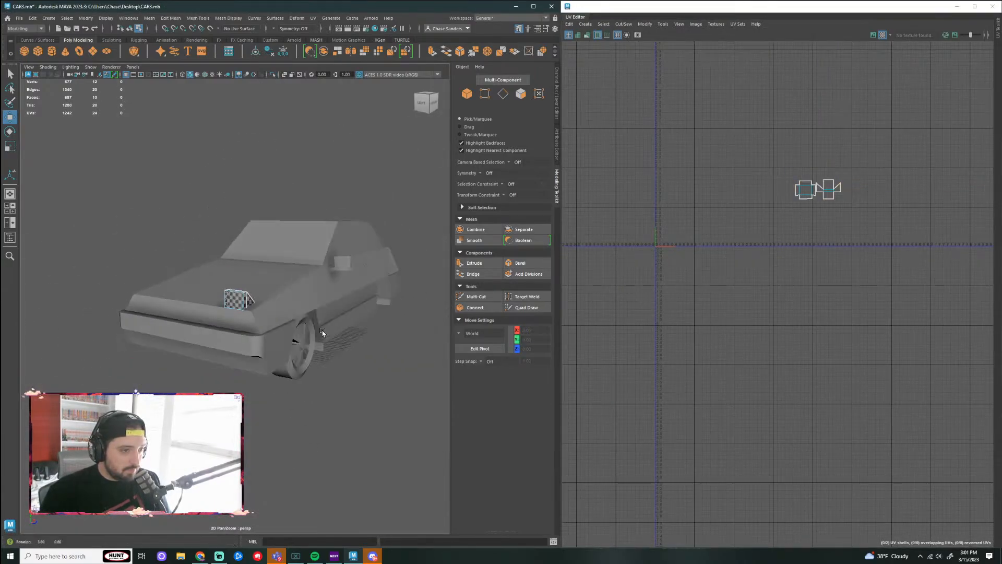
alt+drag(322, 334, 288, 337)
alt+middle_drag(441, 279, 347, 244)
click(345, 243)
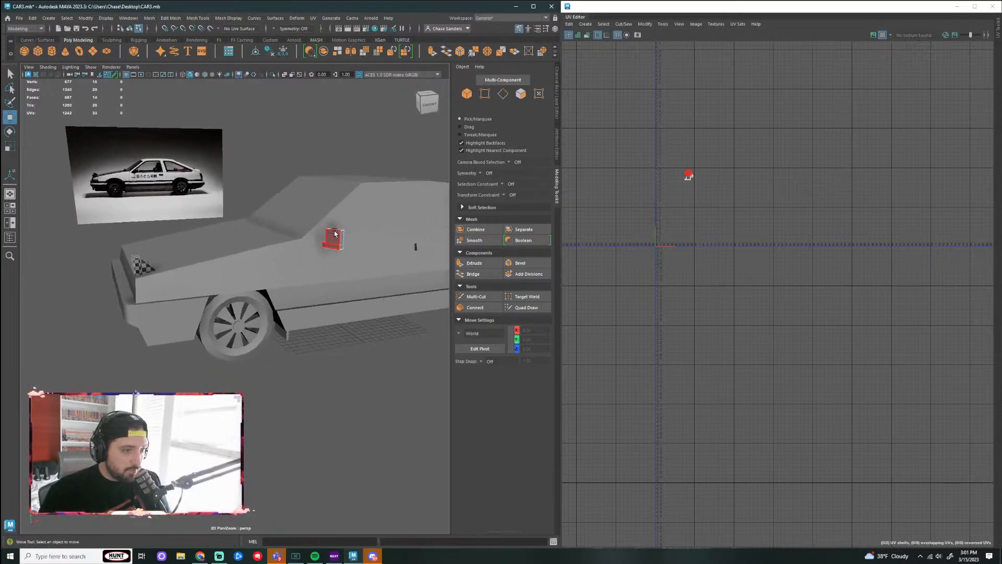
right_drag(335, 232, 377, 216)
scroll(322, 332, down, 5)
alt+middle_drag(427, 241, 401, 219)
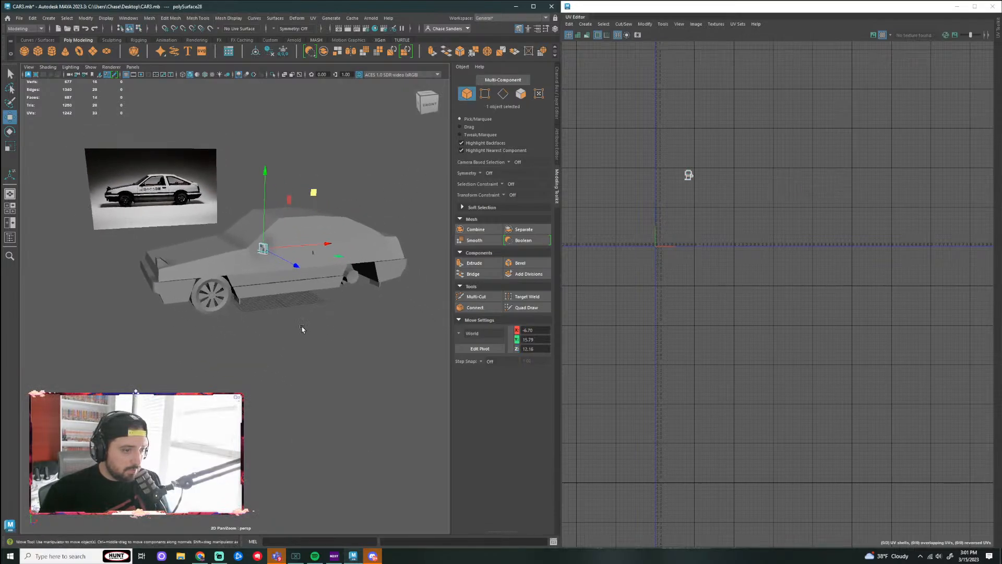
Step: Examine the UV layouts and checker texture of the box and the octagonal cylinder behind the front wheel
alt+drag(302, 327, 131, 337)
click(226, 332)
alt+drag(226, 332, 362, 343)
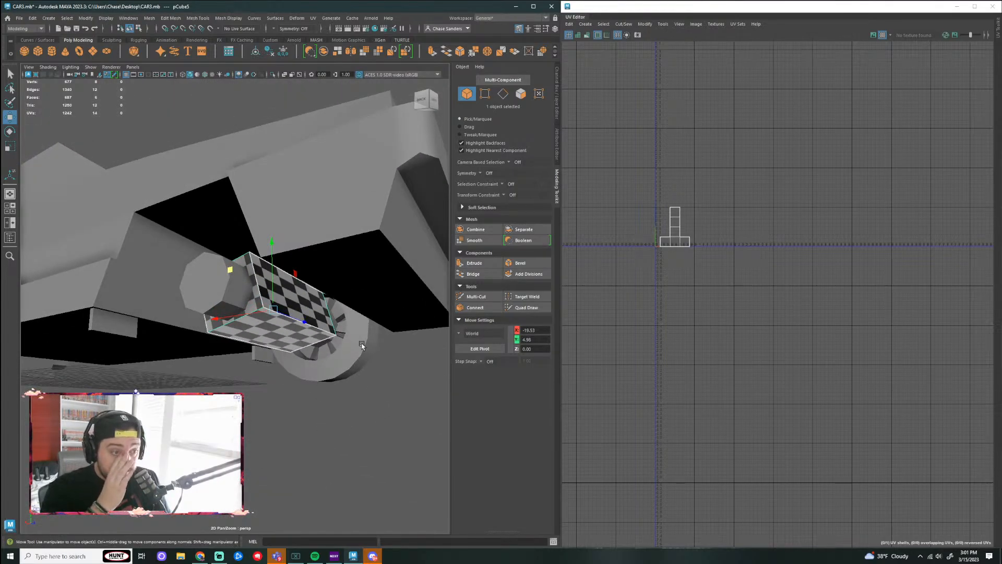
alt+drag(304, 315, 365, 328)
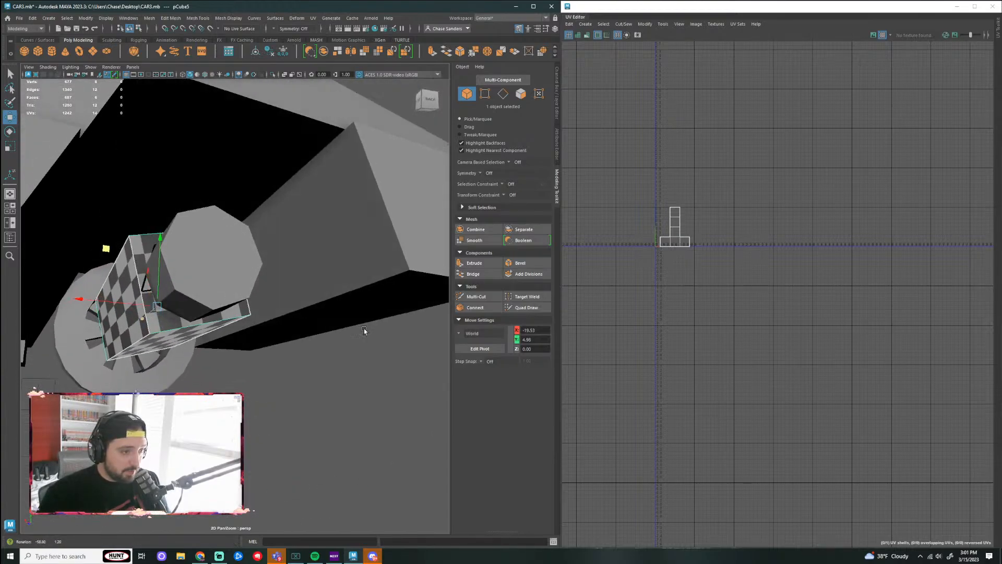
click(203, 241)
alt+drag(352, 265, 416, 272)
scroll(645, 257, up, 4)
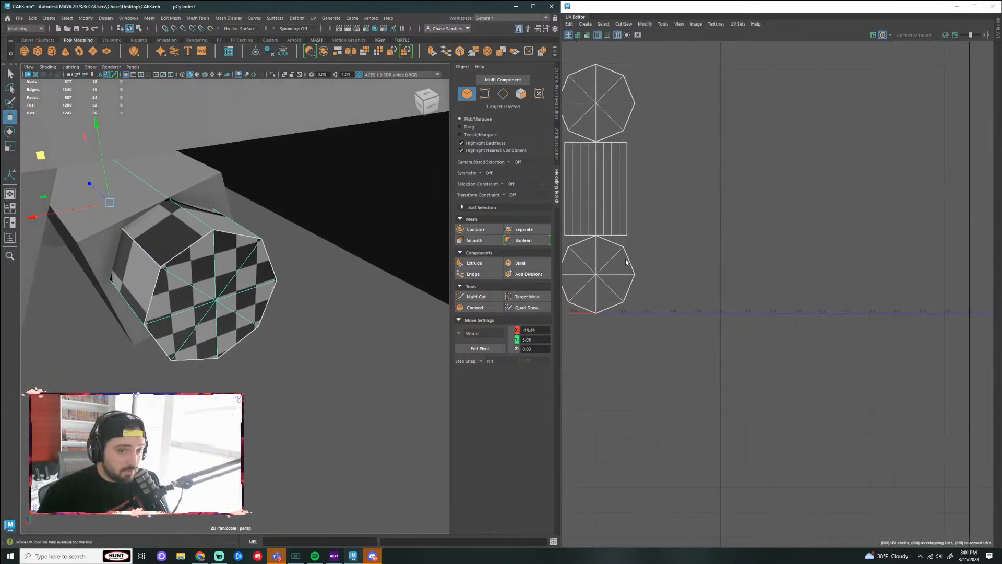
scroll(626, 262, down, 2)
Step: Compare the UV layouts of the front and rear wheel cylinders, then select both cylinders together
click(308, 331)
scroll(302, 333, down, 4)
alt+drag(301, 334, 257, 309)
scroll(258, 309, down, 4)
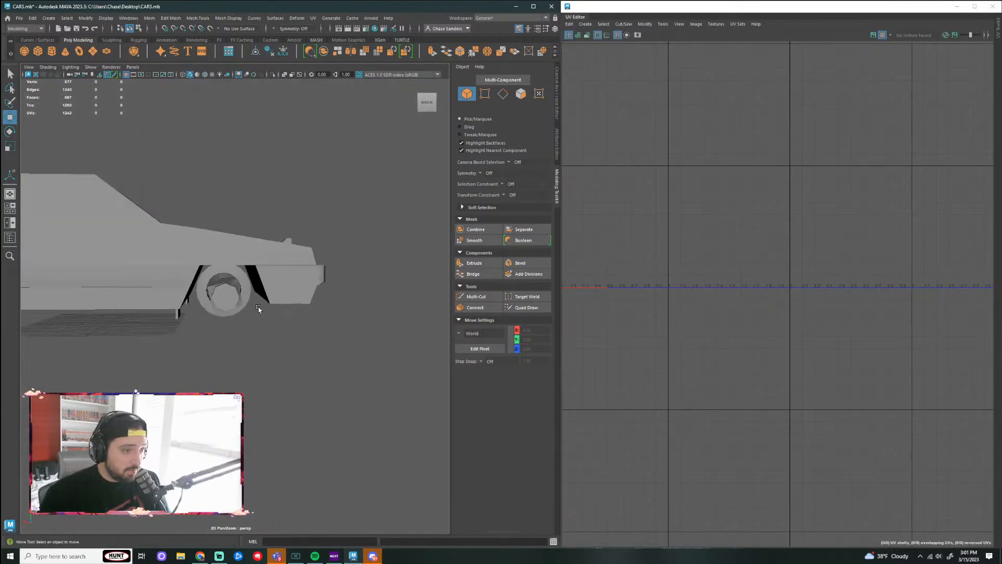
alt+middle_drag(258, 309, 457, 266)
click(175, 250)
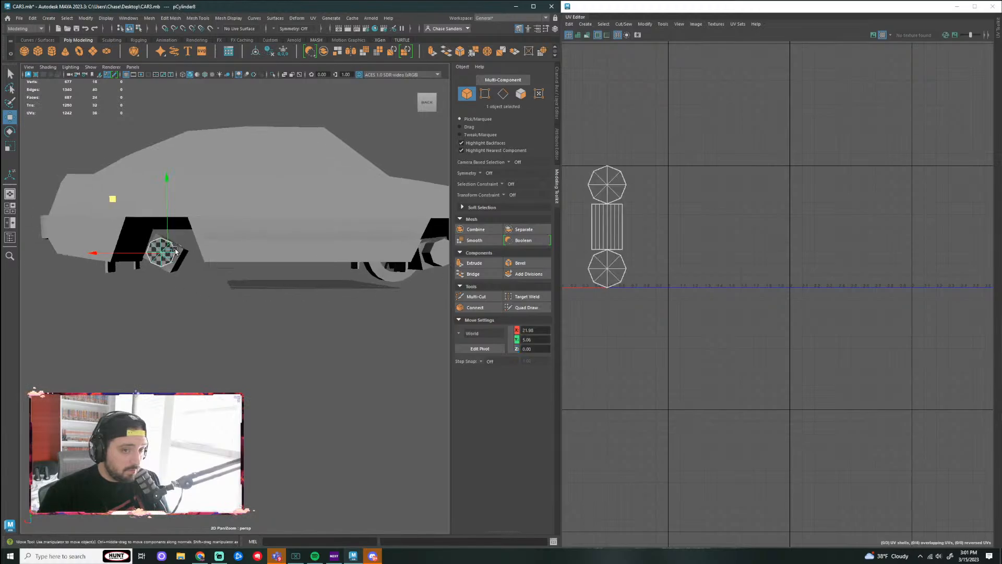
click(437, 263)
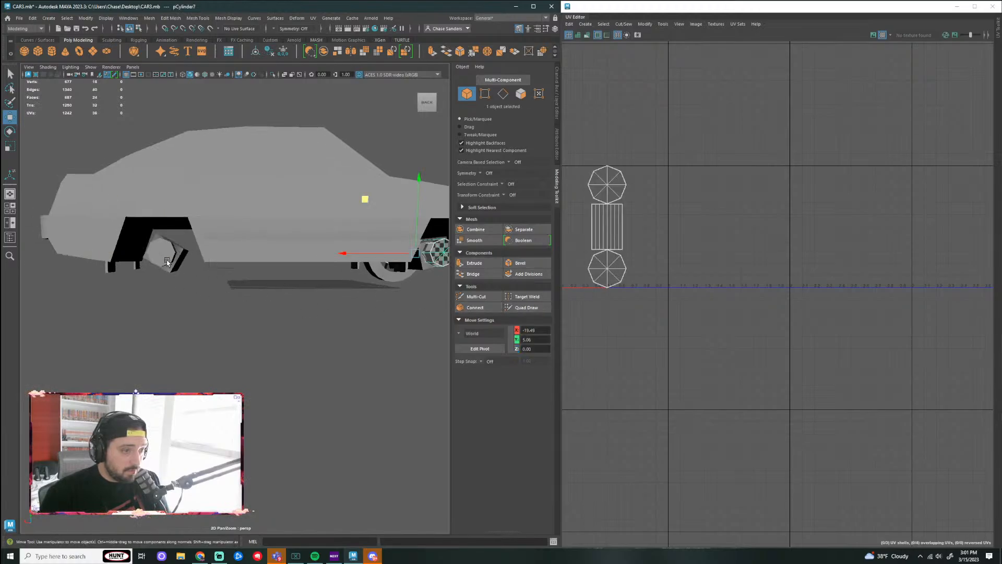
click(363, 334)
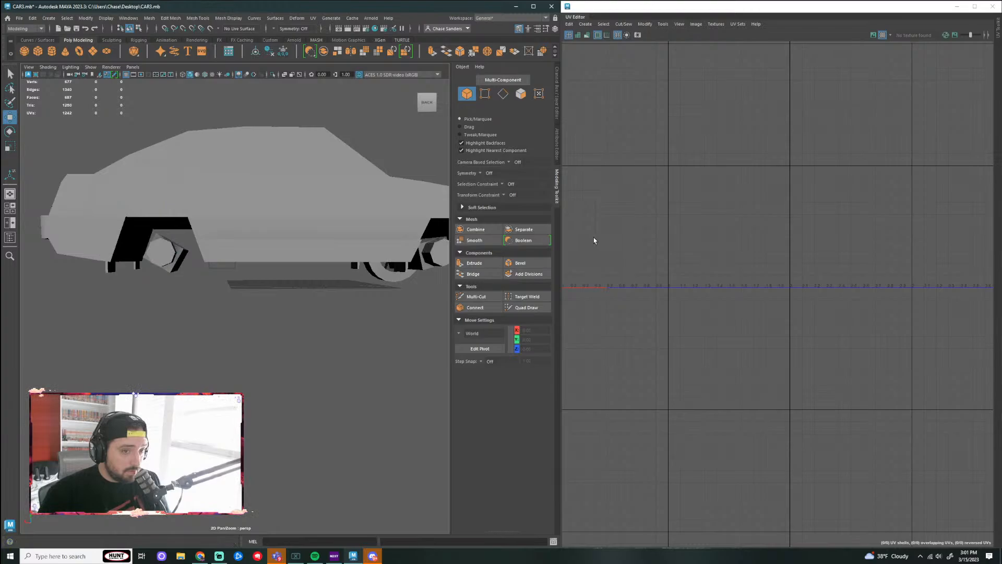
click(431, 262)
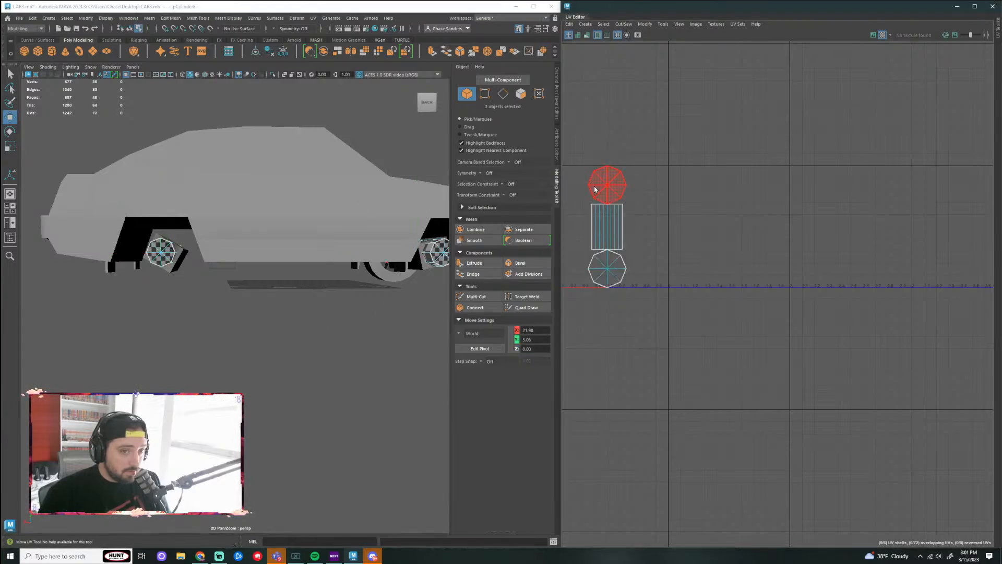
Step: Try moving the cylinders' upper octagonal cap shell to the right, then undo the move
click(607, 184)
drag(673, 185, 774, 186)
key(ctrl+z)
click(340, 371)
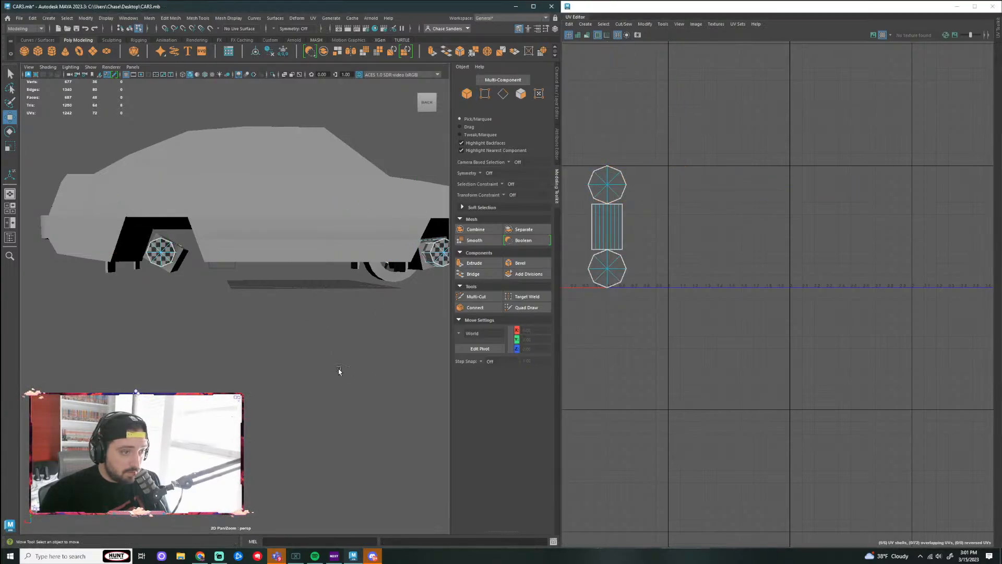
Step: Select the car body, front wheel, wheel box and front cylinder together so their UVs share one layout view
alt+drag(340, 371, 324, 331)
drag(649, 152, 629, 242)
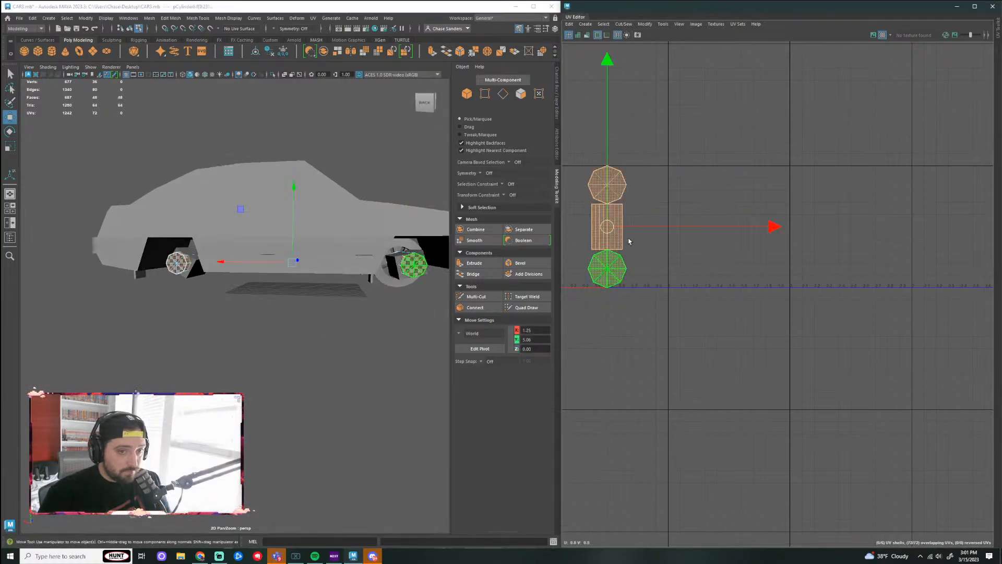
scroll(636, 233, down, 2)
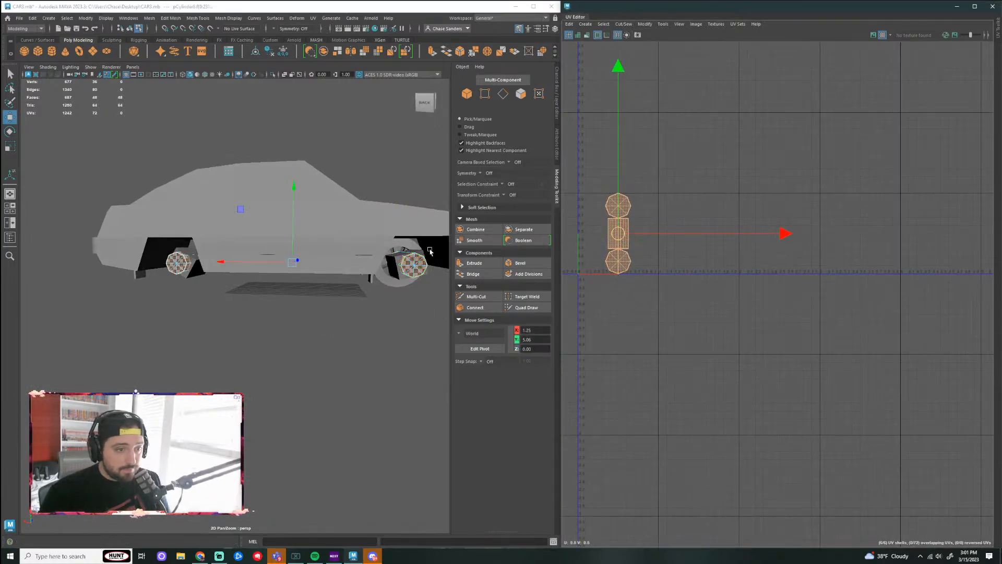
right_drag(430, 252, 430, 313)
drag(402, 252, 400, 249)
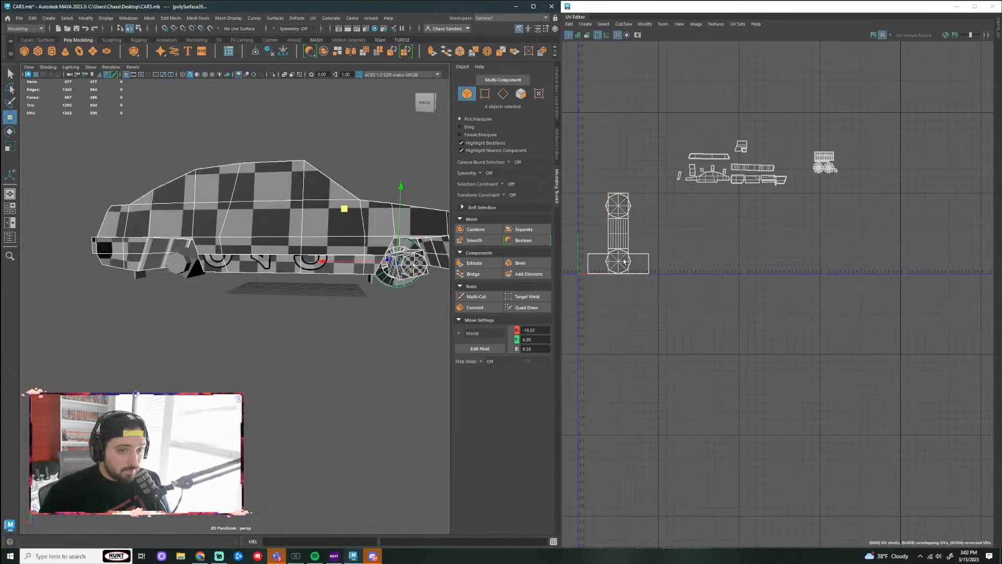
Step: Move the UV shells of the front wheel's box and cylinder to the right of the other car parts' shells
scroll(634, 260, up, 1)
right_drag(649, 259, 647, 252)
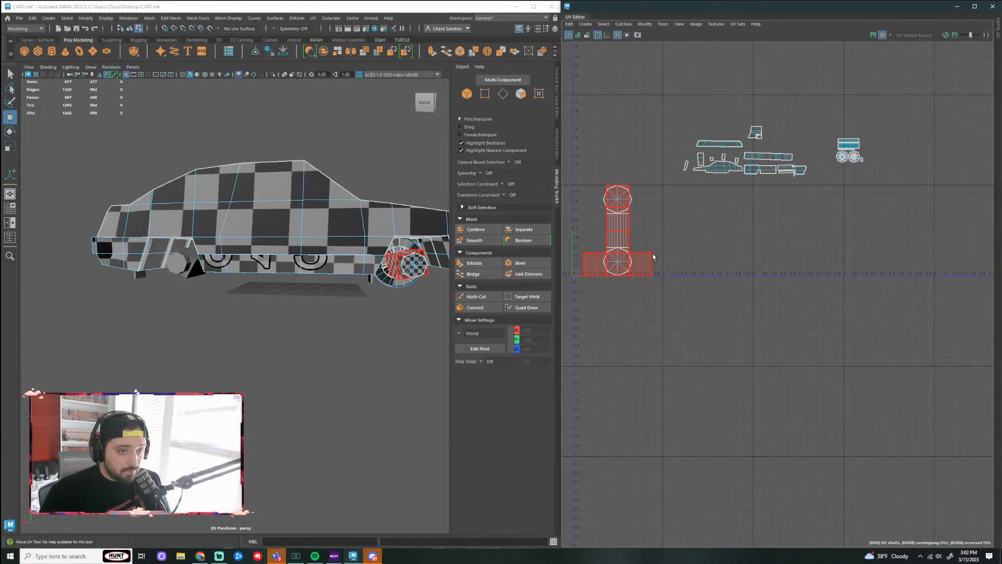
click(651, 258)
drag(664, 233, 595, 293)
drag(617, 343, 877, 247)
click(877, 247)
scroll(794, 263, down, 3)
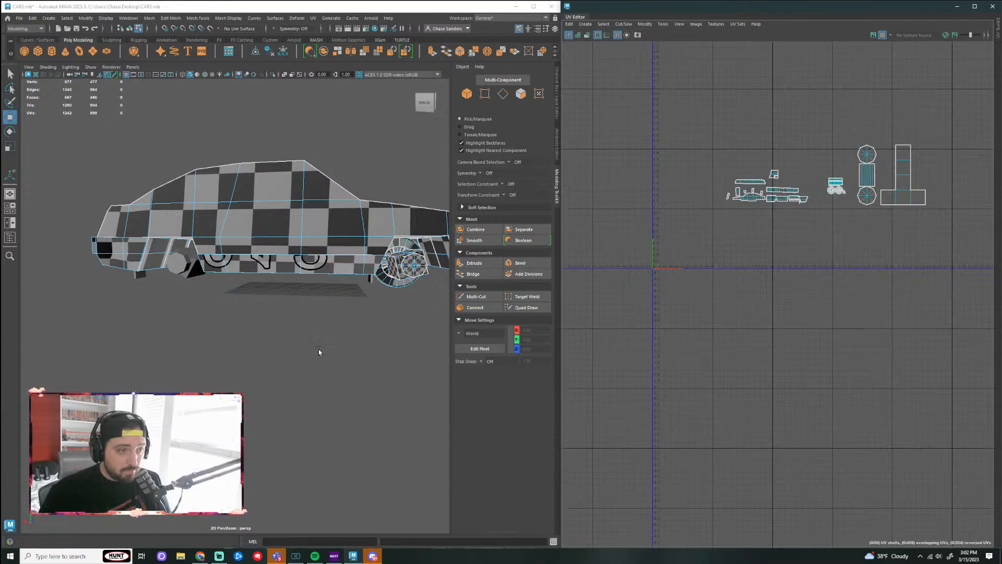
Step: Select the object made of four thin rectangular flaps beneath the car
alt+drag(319, 349, 115, 343)
alt+right_drag(115, 343, 258, 303)
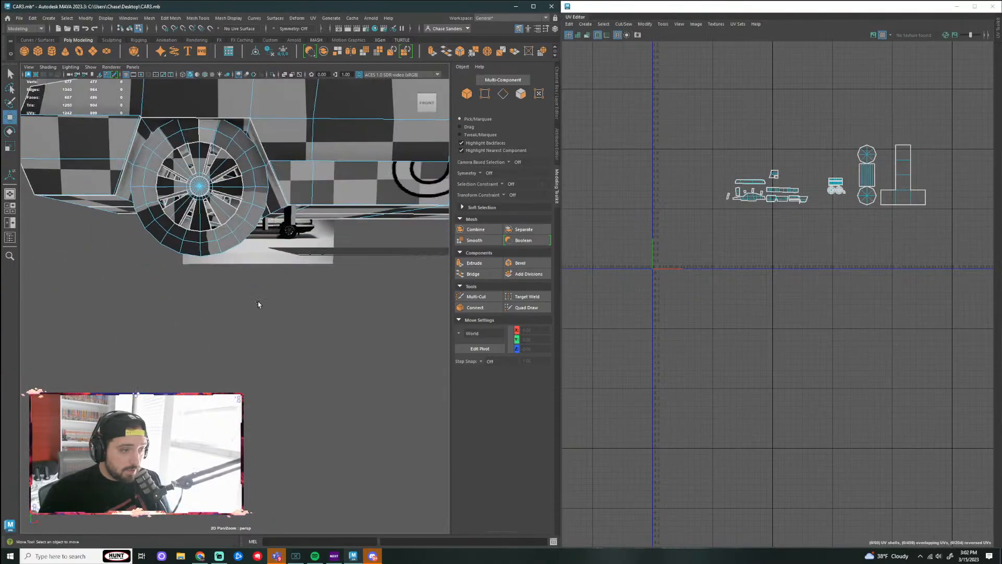
alt+drag(258, 303, 179, 275)
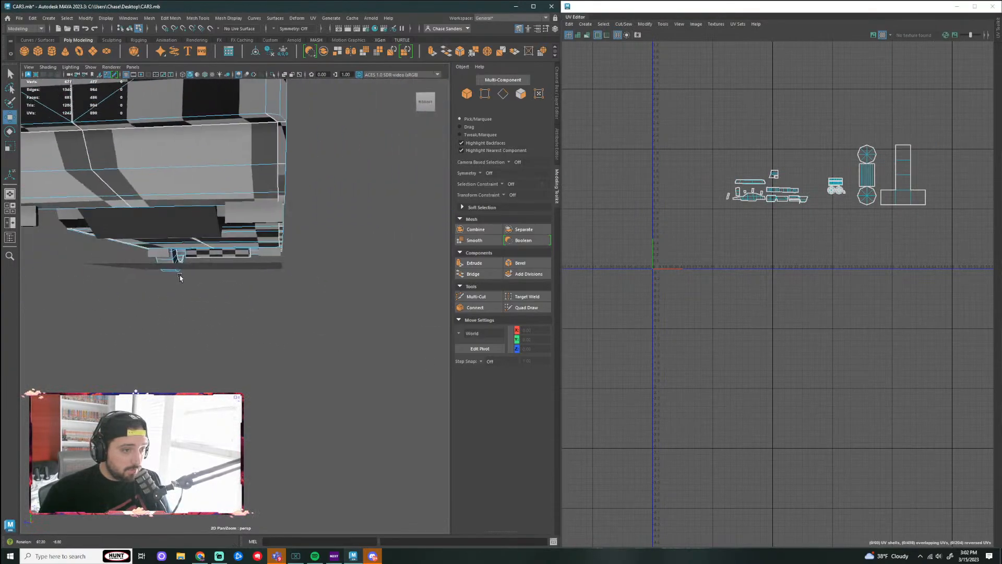
click(231, 217)
right_drag(273, 213, 319, 186)
click(275, 221)
alt+drag(423, 245, 414, 279)
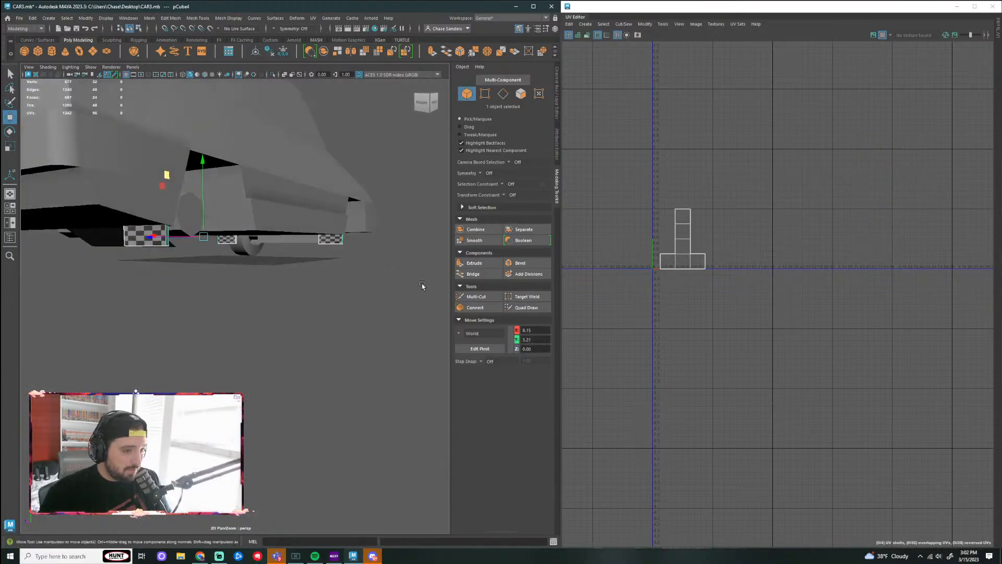
alt+drag(318, 250, 316, 180)
Step: Check the flaps' UVs with distortion shading
click(583, 37)
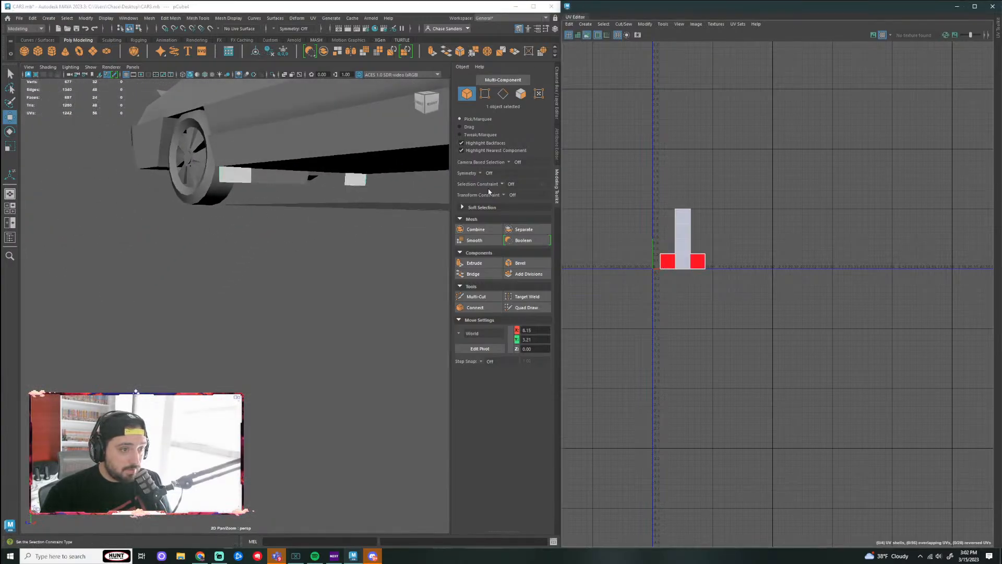
mouse_move(383, 190)
alt+mouse_down()
mouse_move(172, 189)
mouse_move(195, 156)
mouse_move(245, 151)
mouse_move(353, 179)
mouse_move(371, 173)
alt+mouse_up()
click(587, 35)
click(587, 35)
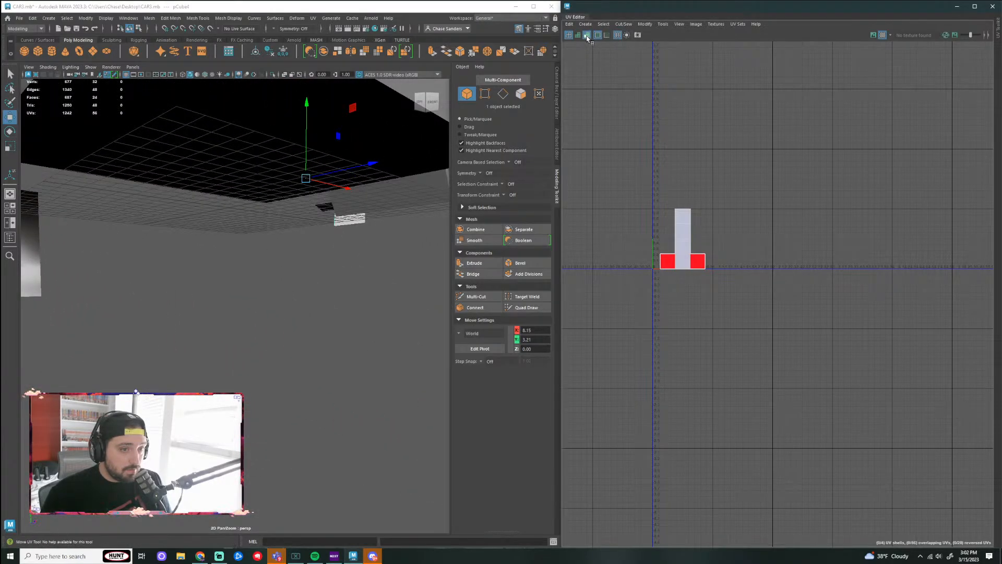
Step: Isolate the four flaps and switch their UV display from distortion shading to plain shaded shells
alt+drag(379, 238, 227, 229)
alt+drag(239, 262, 307, 271)
key(ctrl+1)
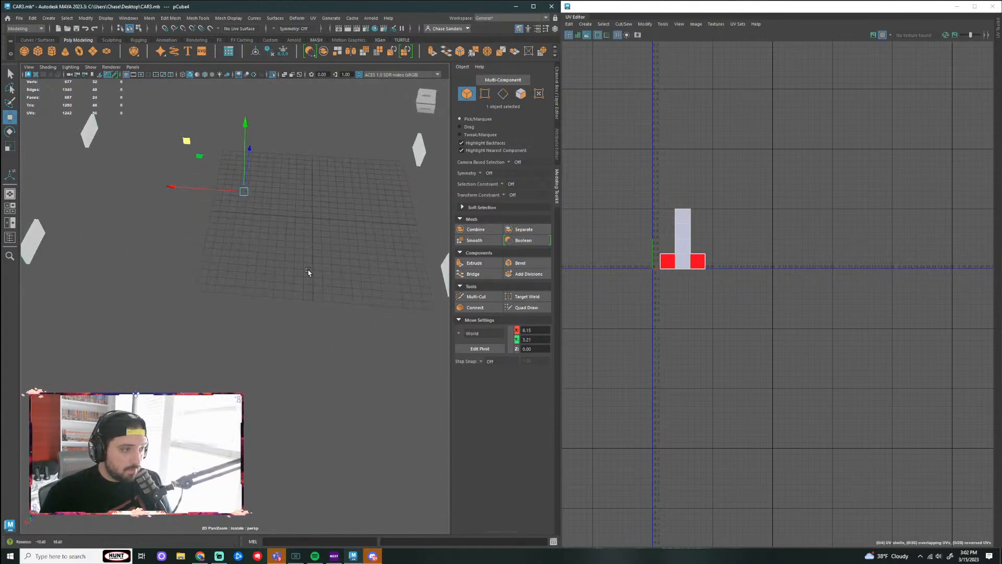
click(586, 37)
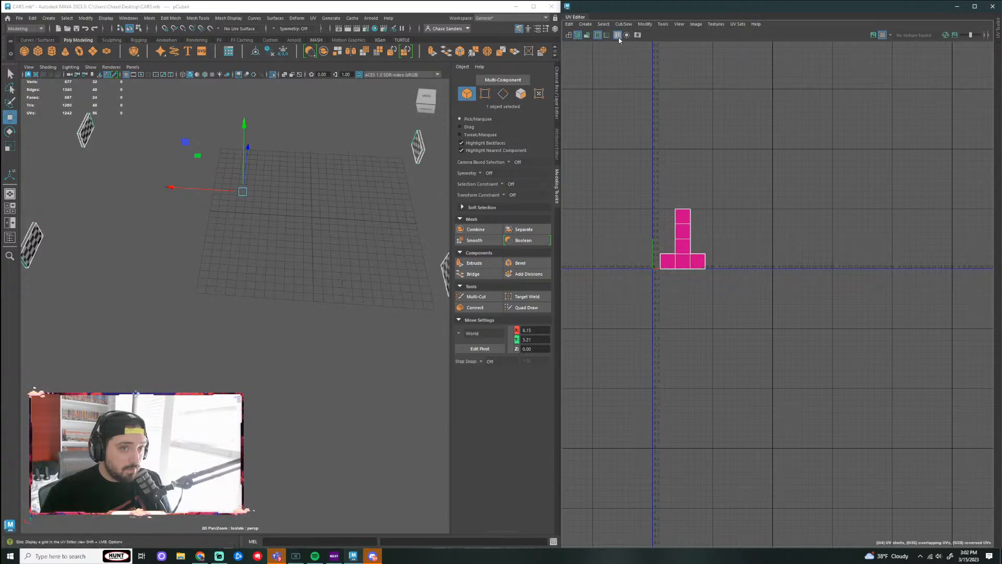
click(883, 35)
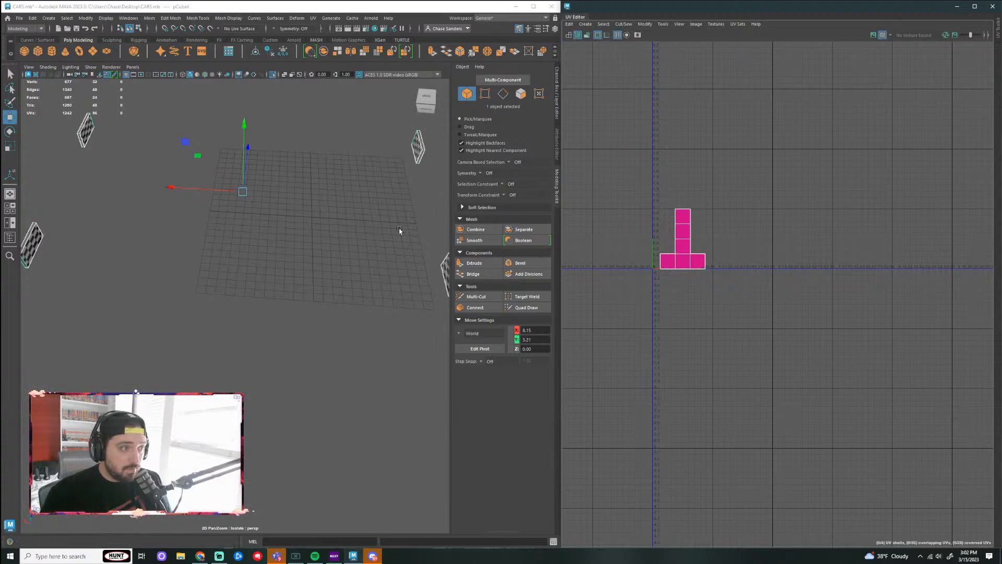
Step: Select all edges of the four flaps and sew their UVs together
alt+drag(400, 240, 285, 229)
scroll(277, 227, down, 2)
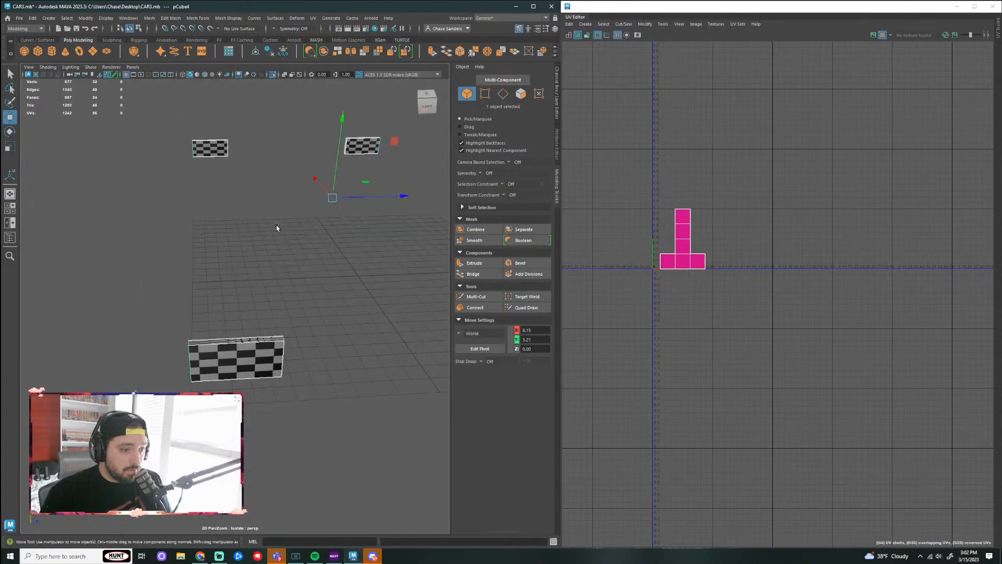
scroll(274, 229, up, 1)
scroll(331, 259, down, 1)
alt+drag(330, 259, 257, 311)
alt+right_drag(257, 310, 311, 248)
alt+drag(311, 251, 353, 274)
right_drag(333, 251, 330, 236)
drag(224, 291, 85, 382)
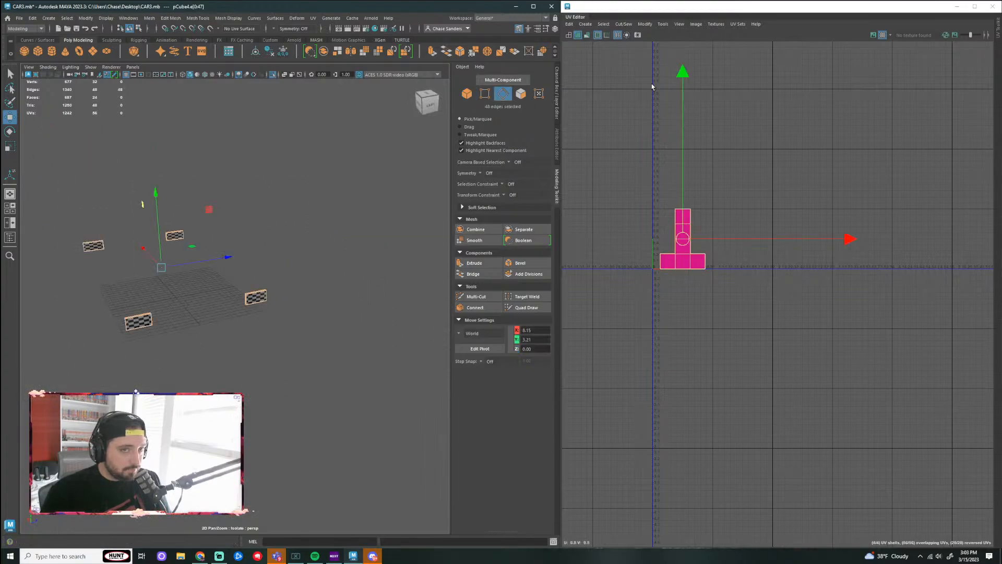
click(624, 24)
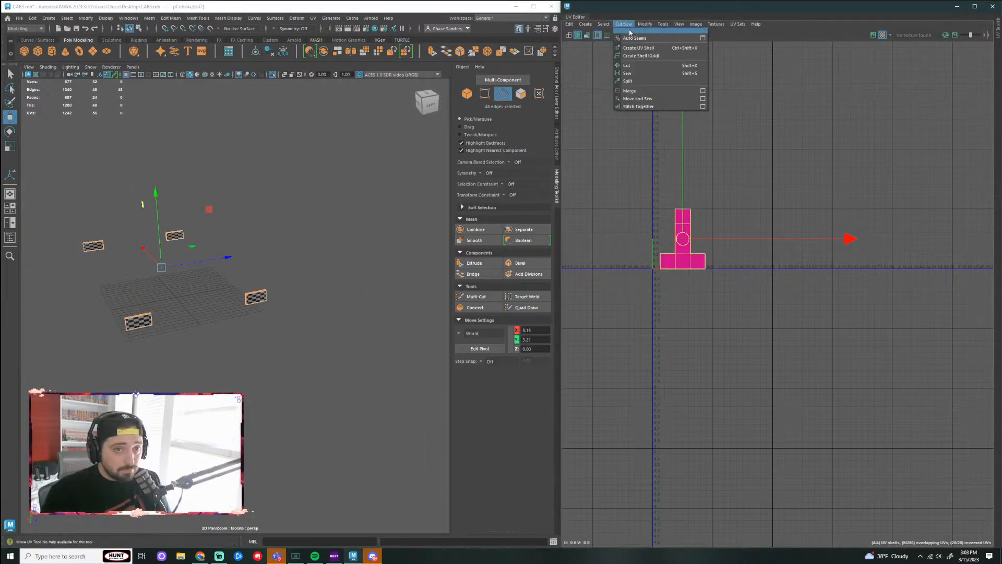
click(646, 75)
Step: Cut UV seams along six edges of one flap
alt+drag(253, 342, 263, 211)
click(277, 311)
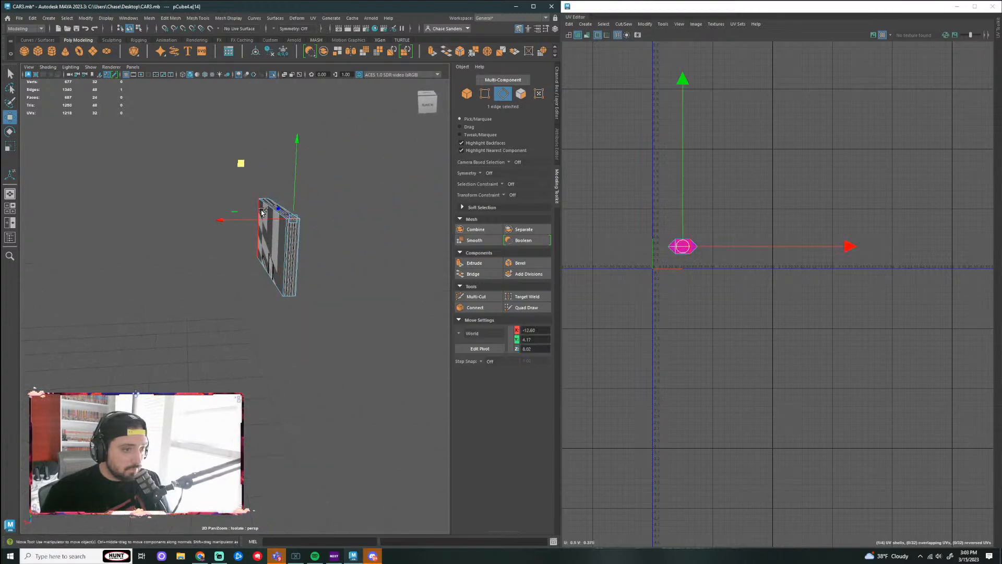
shift+click(311, 308)
alt+drag(312, 308, 208, 239)
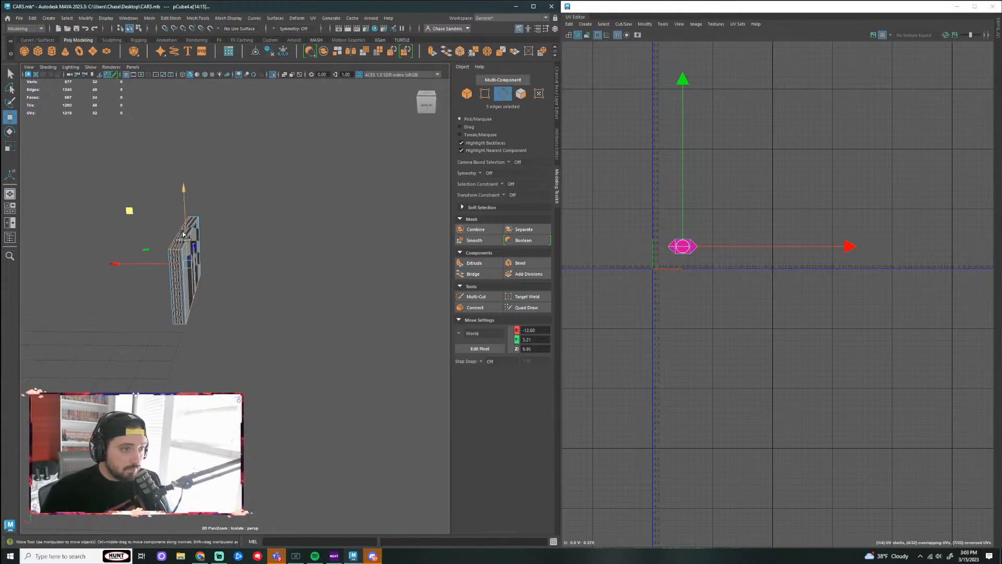
click(617, 27)
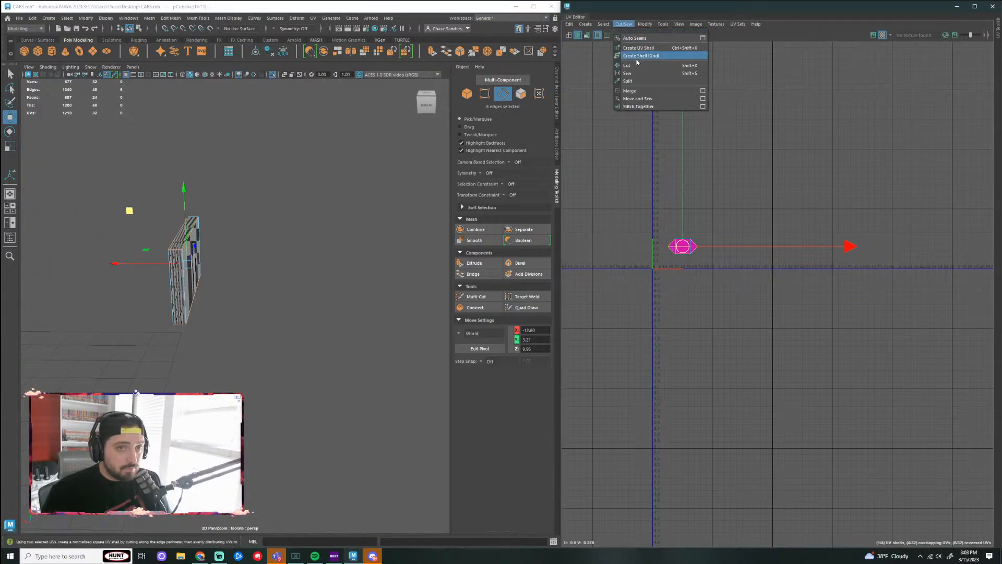
click(638, 63)
Step: Unfold the UV shell of the flap with the new seams and move it in positive U, clear of the others
click(358, 252)
right_drag(174, 263, 233, 251)
click(187, 274)
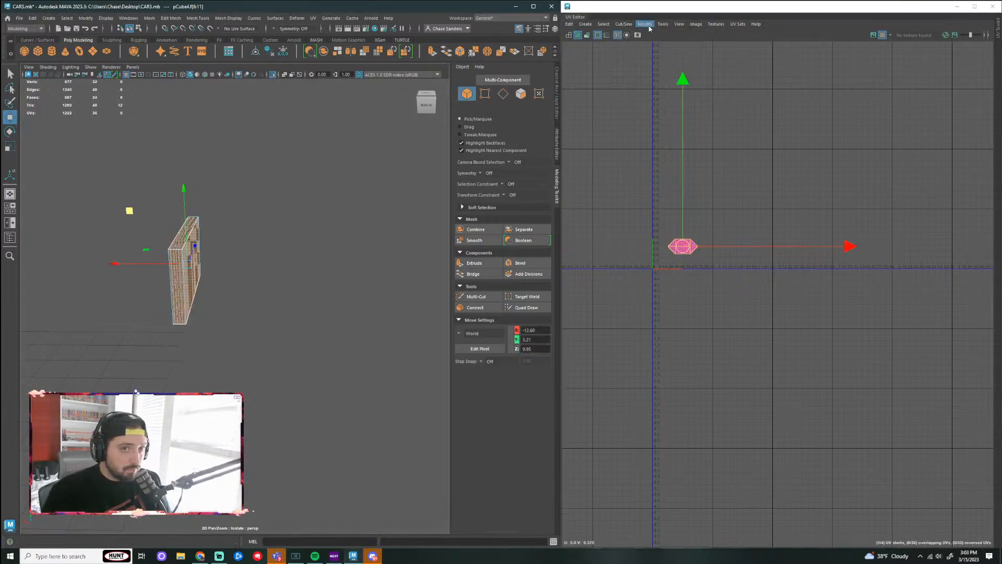
click(647, 26)
click(671, 268)
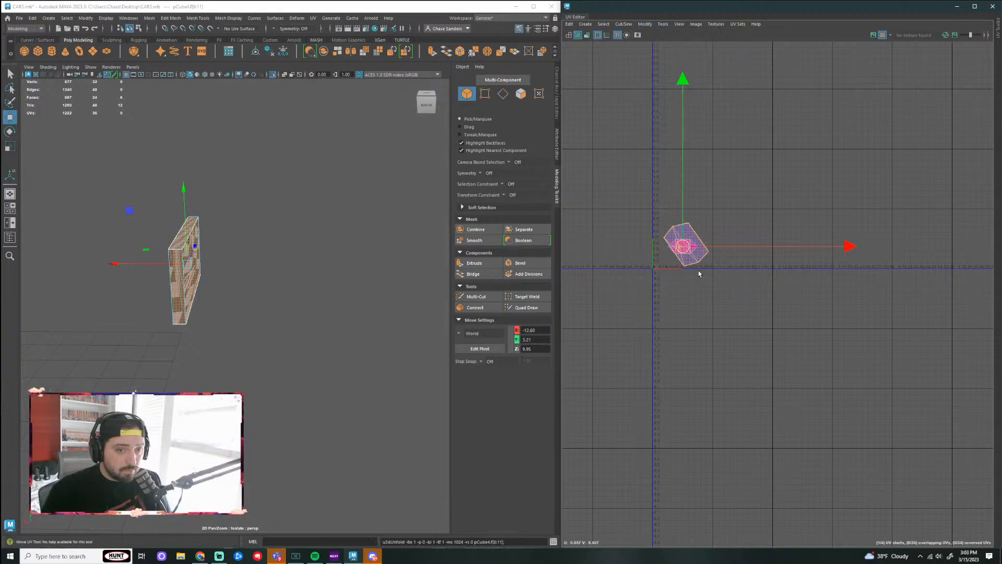
scroll(695, 263, up, 2)
drag(707, 246, 762, 231)
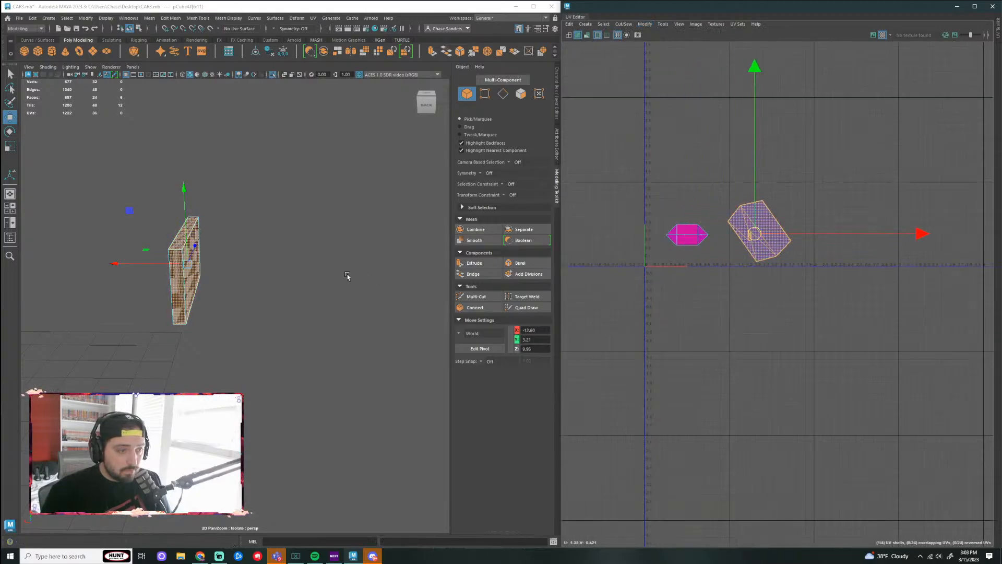
Step: Turn off the checker display on the flaps and apply an automatic UV projection to their combined mesh
alt+drag(347, 275, 302, 216)
scroll(289, 259, up, 4)
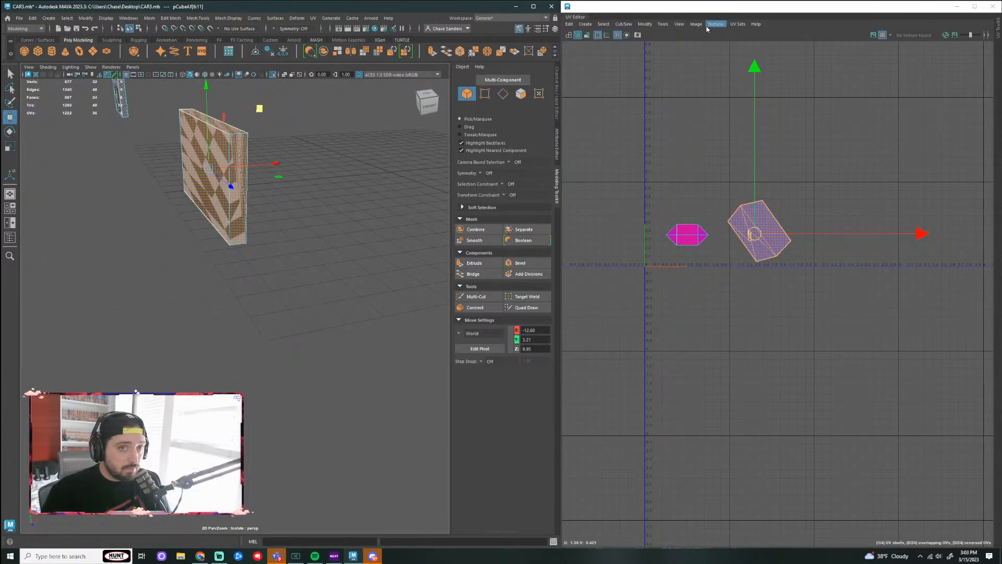
key(F8)
right_drag(232, 126, 234, 134)
right_drag(213, 180, 245, 166)
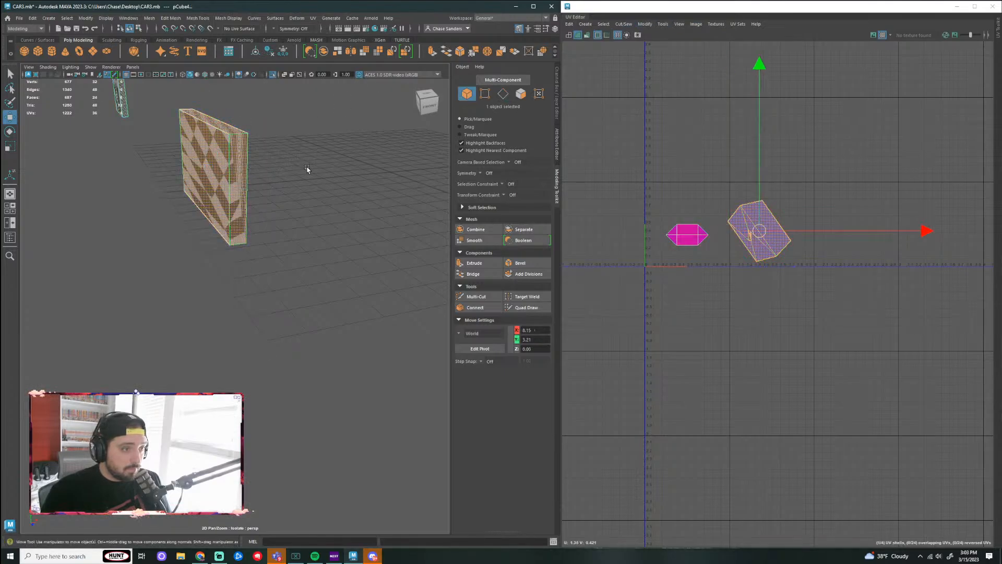
click(287, 192)
click(243, 177)
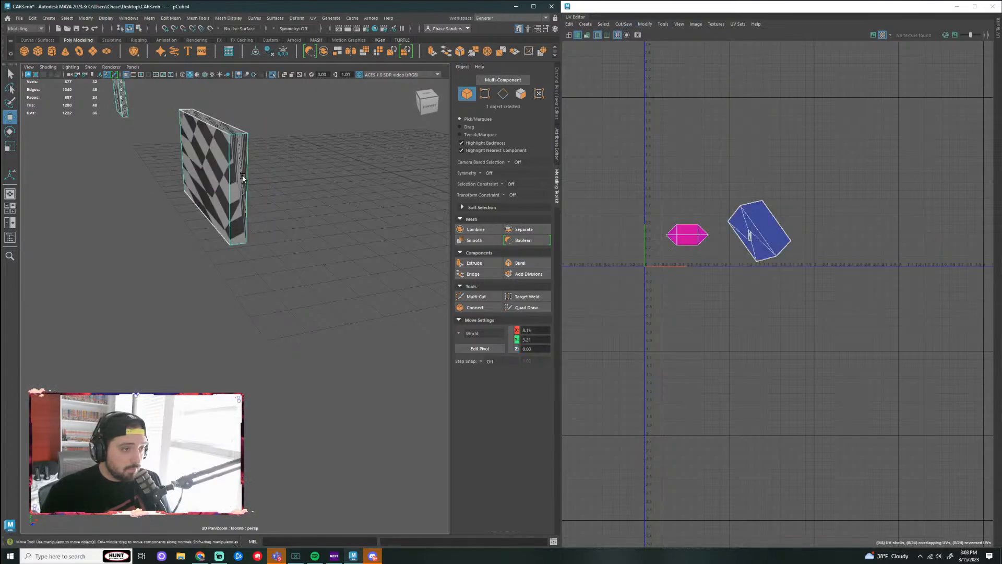
click(887, 35)
alt+drag(264, 233, 283, 165)
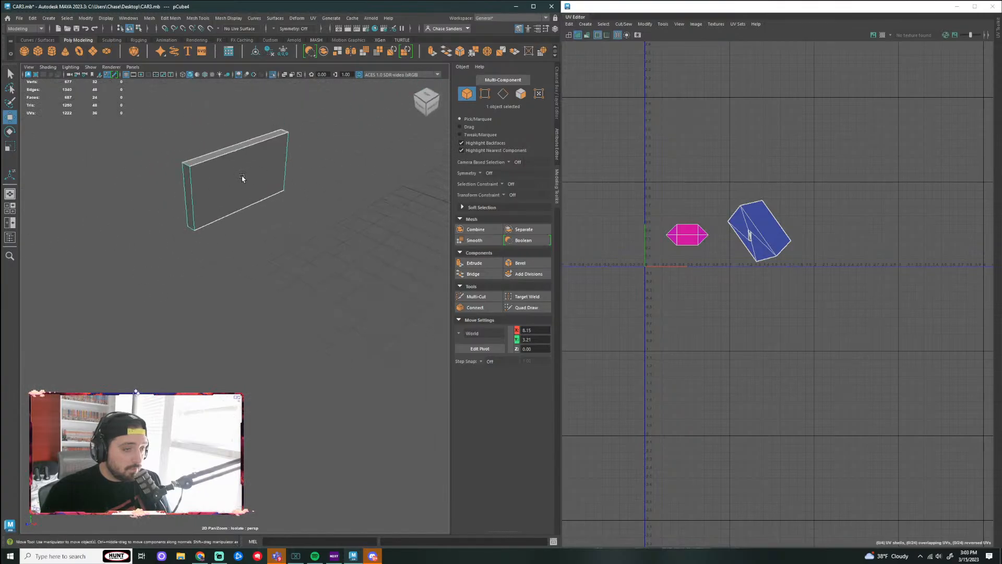
click(313, 19)
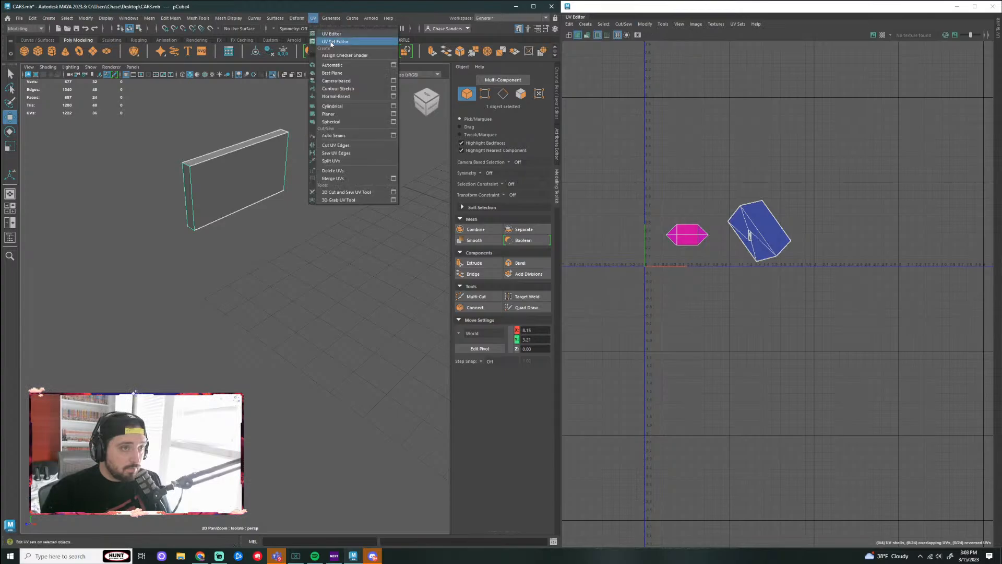
click(335, 67)
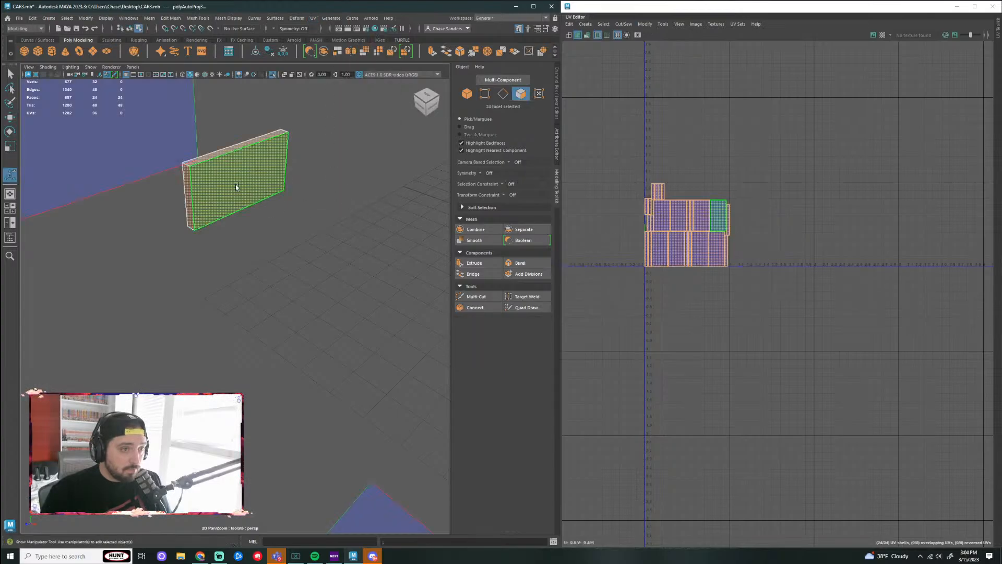
Step: Move and sew the UVs along the upper and lower long edges of one flap's large face
right_drag(227, 185, 235, 164)
click(221, 160)
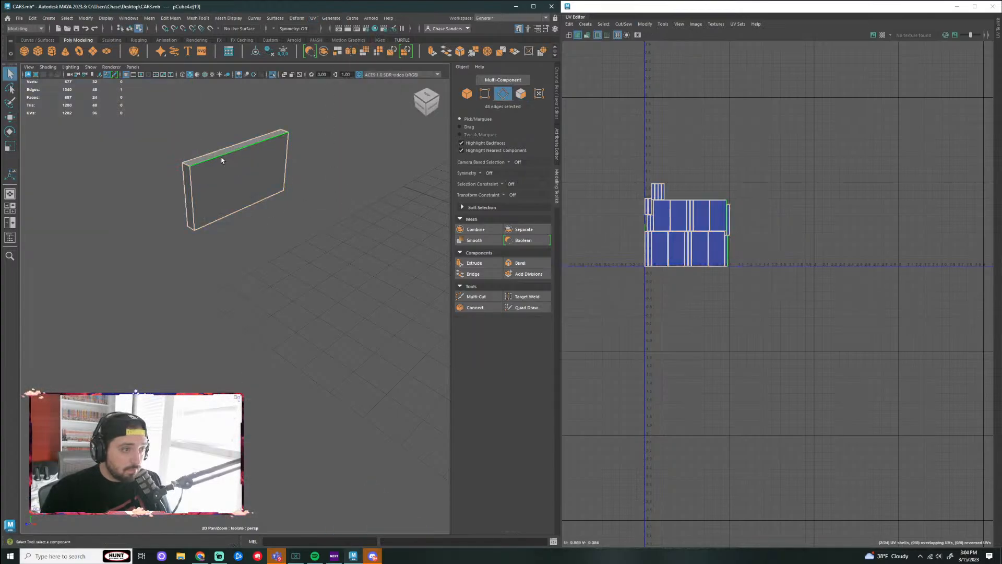
shift+click(233, 212)
alt+drag(269, 214, 278, 205)
click(625, 24)
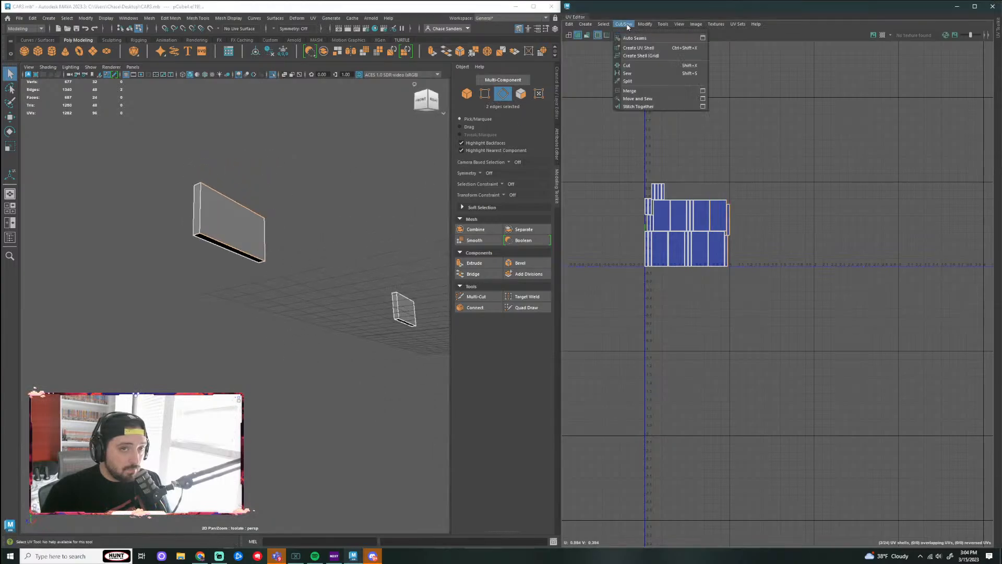
click(647, 99)
Step: Move the newly sewn flap shell away from the packed UV shells into empty UV space
right_drag(723, 223, 721, 261)
drag(720, 214, 741, 211)
click(757, 277)
scroll(752, 245, up, 5)
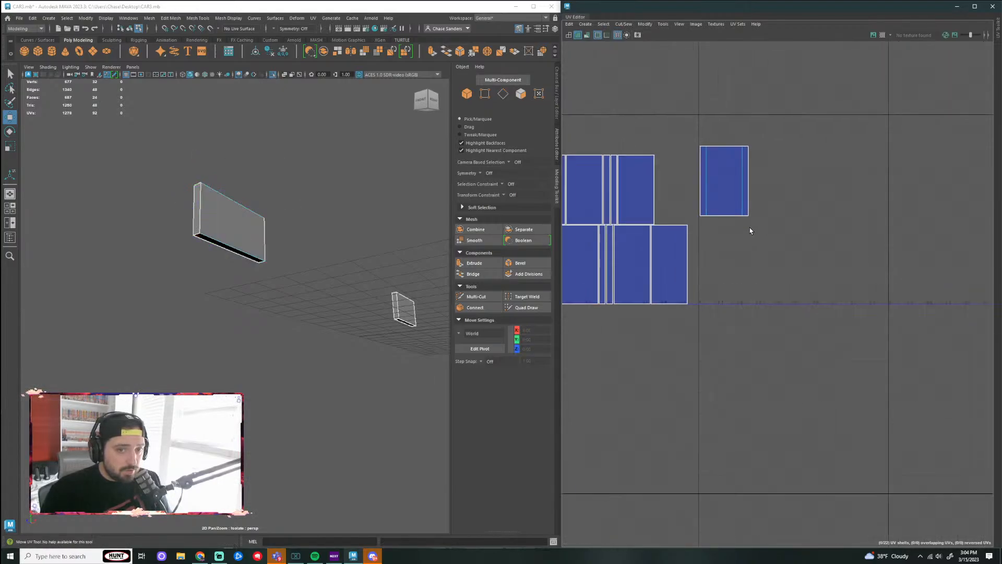
Step: Move and sew the flap's opposite large face to its top strip along their shared long edge
alt+drag(269, 253, 320, 176)
click(271, 170)
click(340, 209)
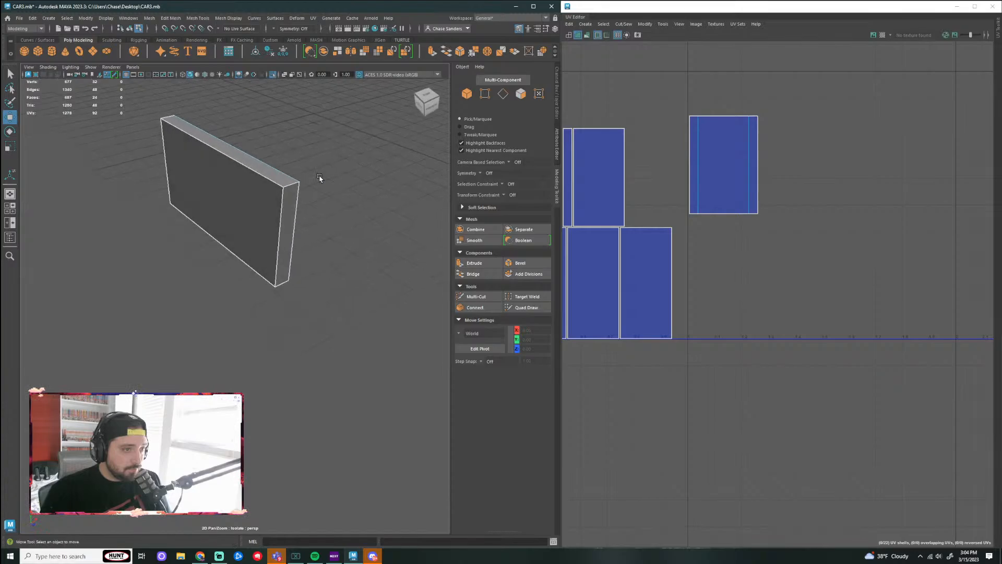
right_drag(268, 163, 246, 170)
click(265, 231)
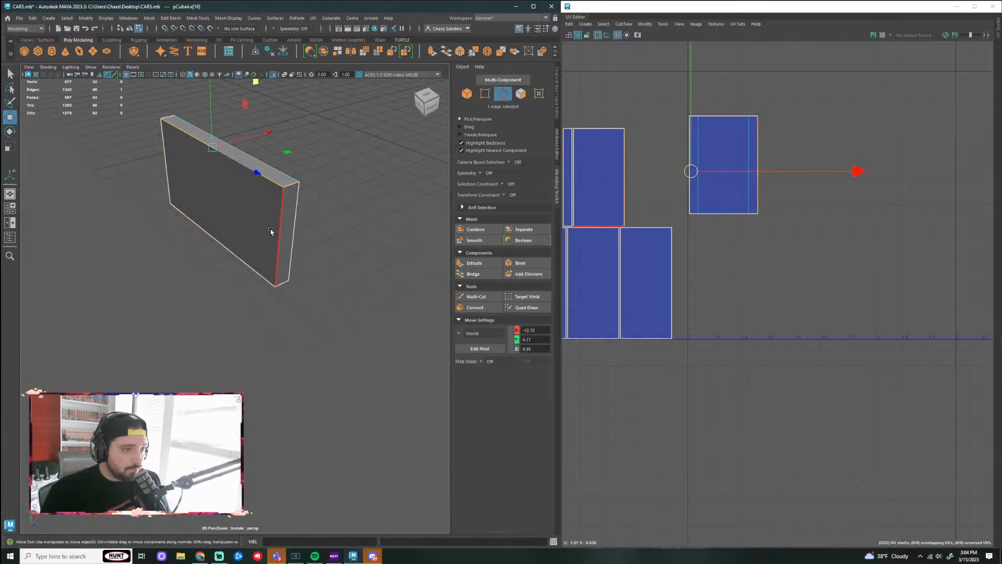
alt+drag(271, 231, 271, 202)
alt+drag(248, 253, 360, 261)
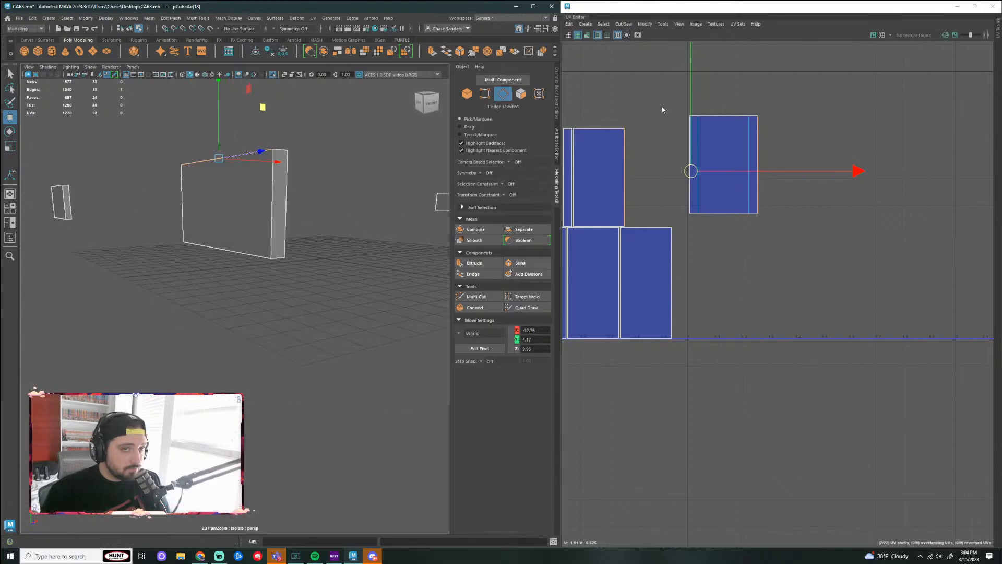
click(624, 24)
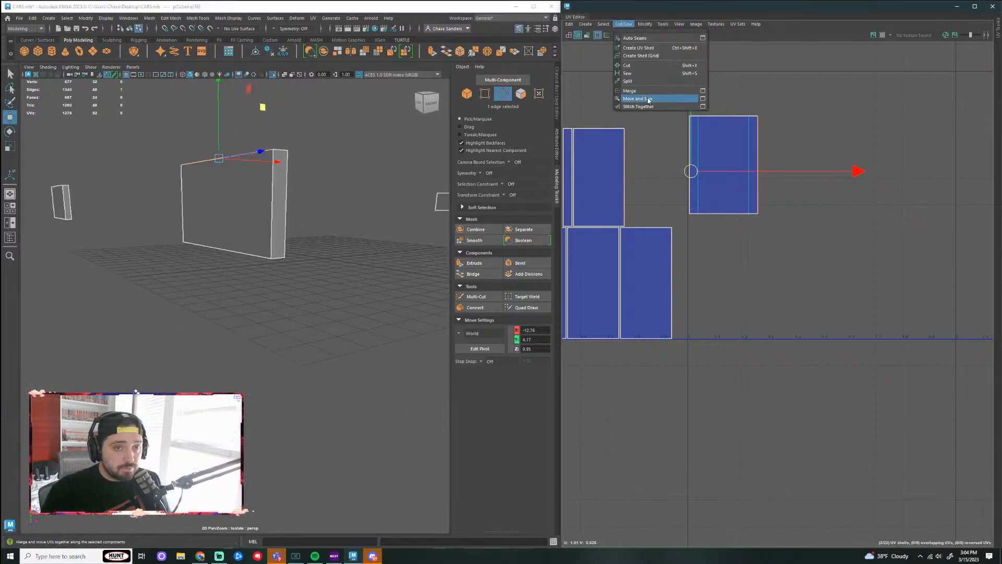
click(650, 99)
Step: Move and sew the flap's two narrow end faces to its large face along both short vertical edges
alt+drag(302, 339, 328, 343)
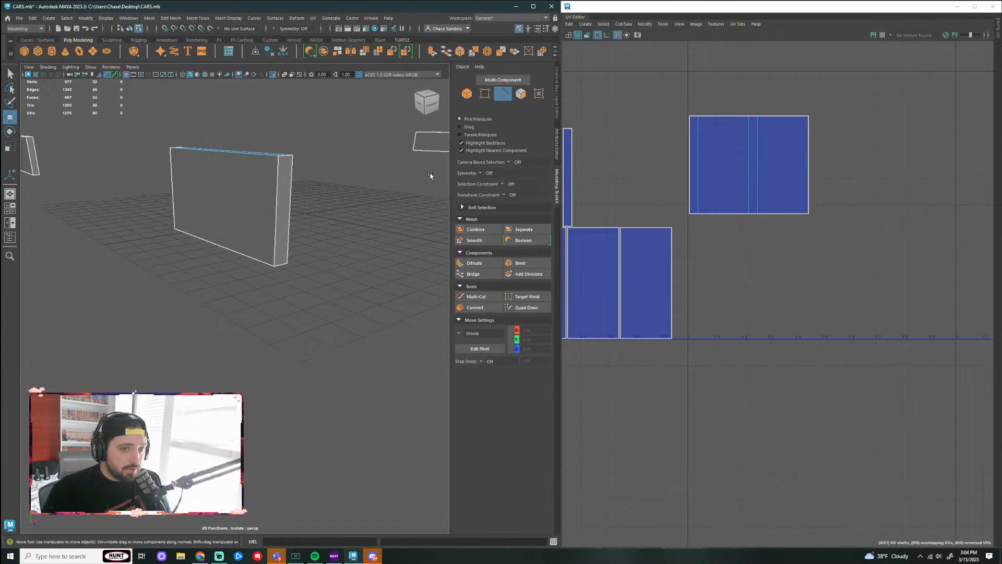
click(288, 156)
alt+drag(334, 232, 336, 235)
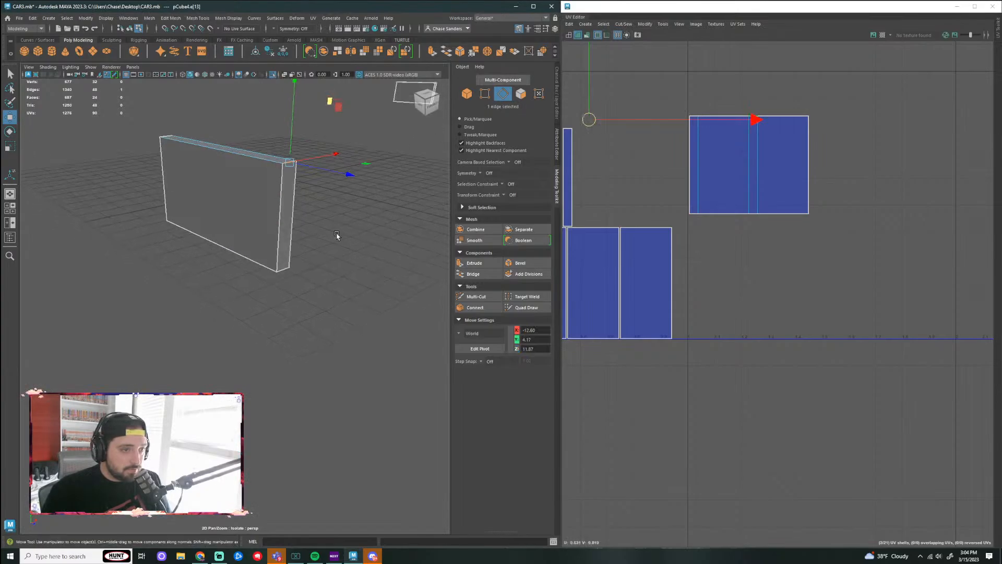
alt+drag(279, 219, 562, 131)
click(296, 197)
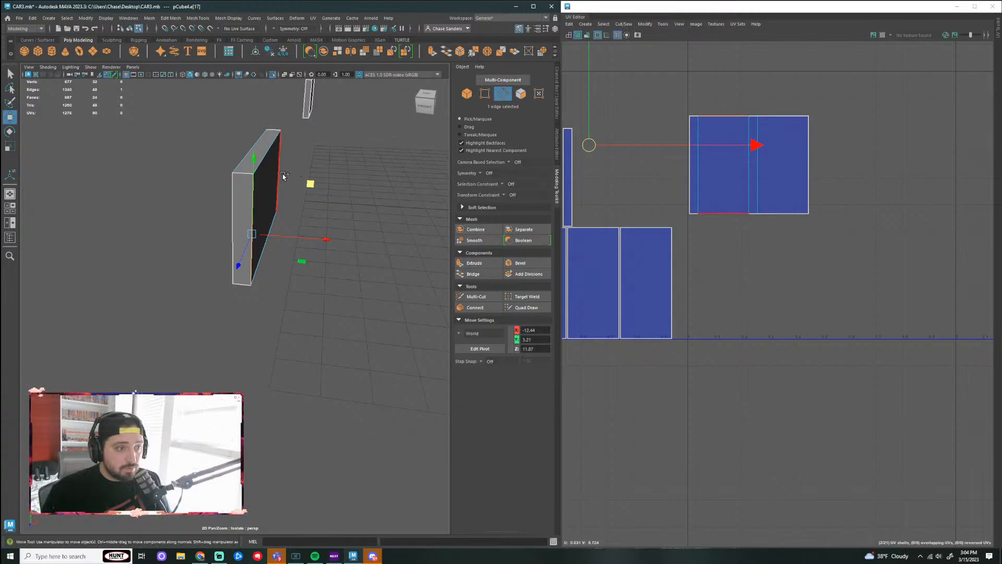
click(622, 24)
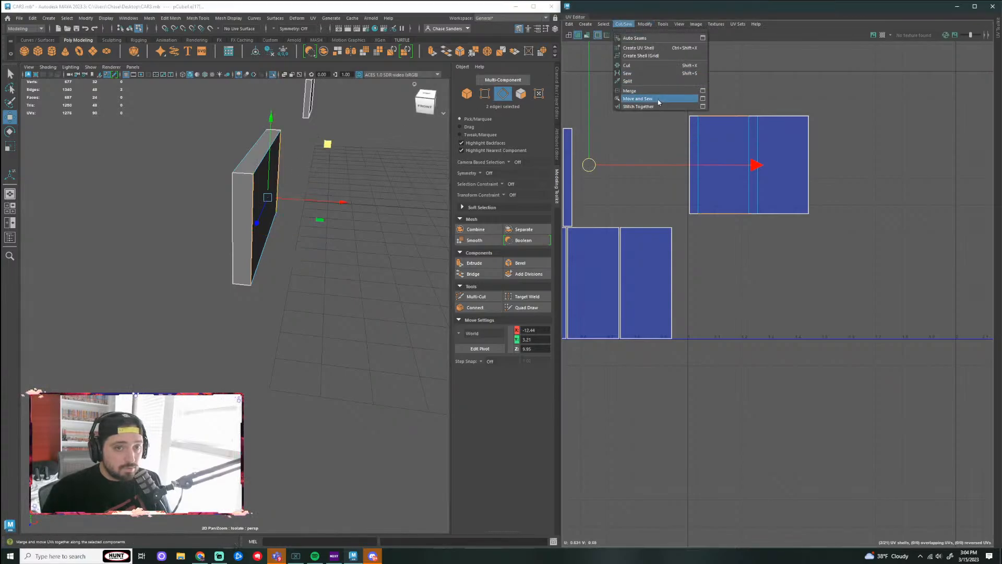
click(638, 99)
Step: Select the combined flaps mesh in object mode and separate it into individual objects
alt+drag(342, 260, 405, 230)
scroll(700, 278, down, 2)
alt+middle_drag(700, 278, 808, 290)
scroll(741, 306, down, 1)
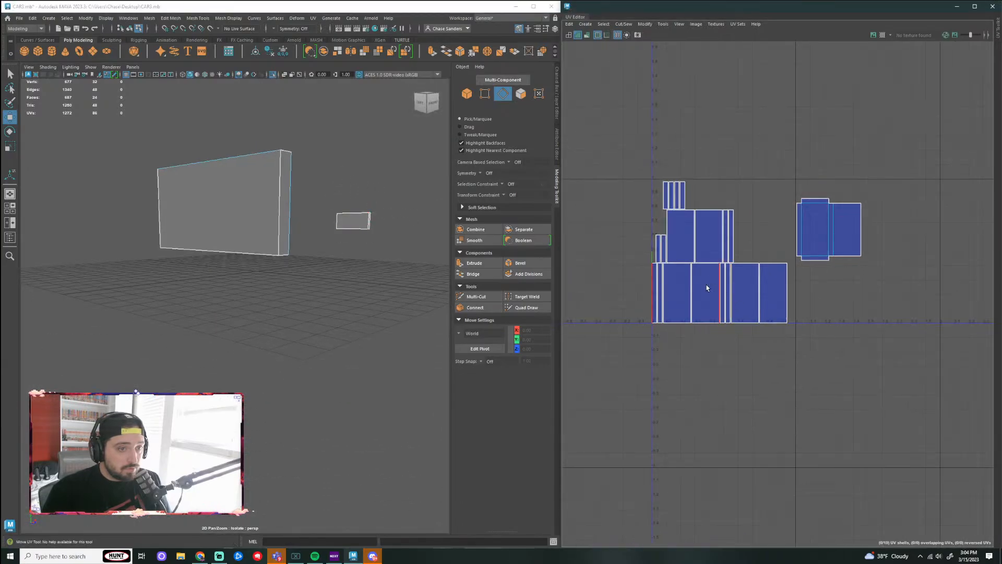
scroll(272, 307, down, 3)
right_drag(318, 210, 360, 201)
right_drag(332, 205, 363, 194)
scroll(345, 222, down, 3)
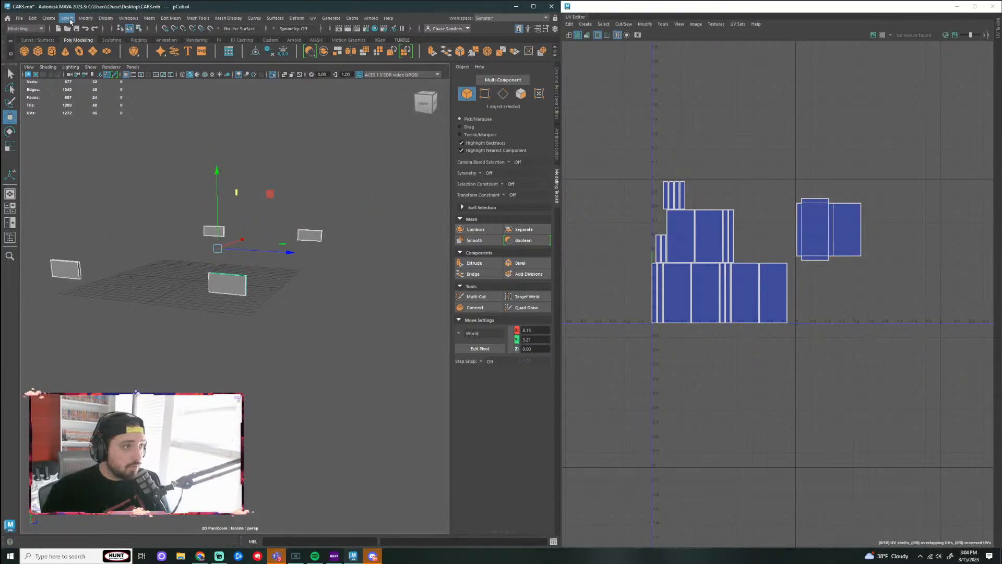
click(147, 19)
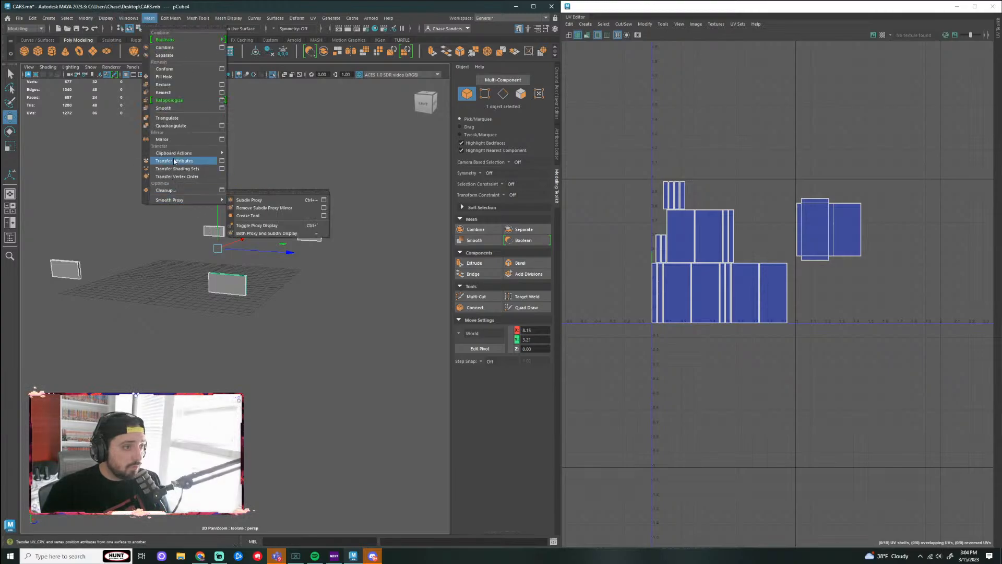
click(196, 53)
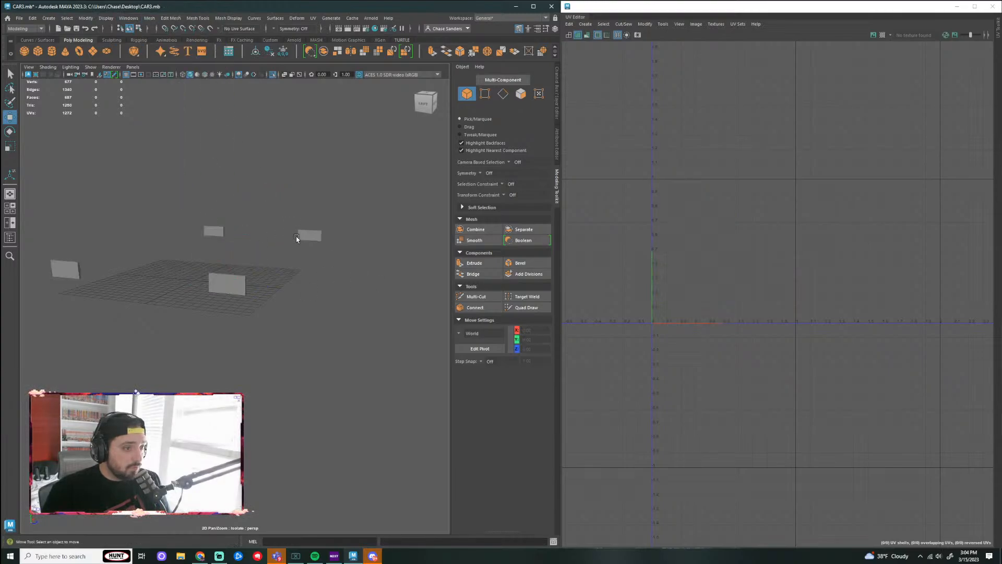
Step: Delete the three other flaps, keeping only the one with the sewn UV shell
shift+click(213, 230)
shift+click(71, 267)
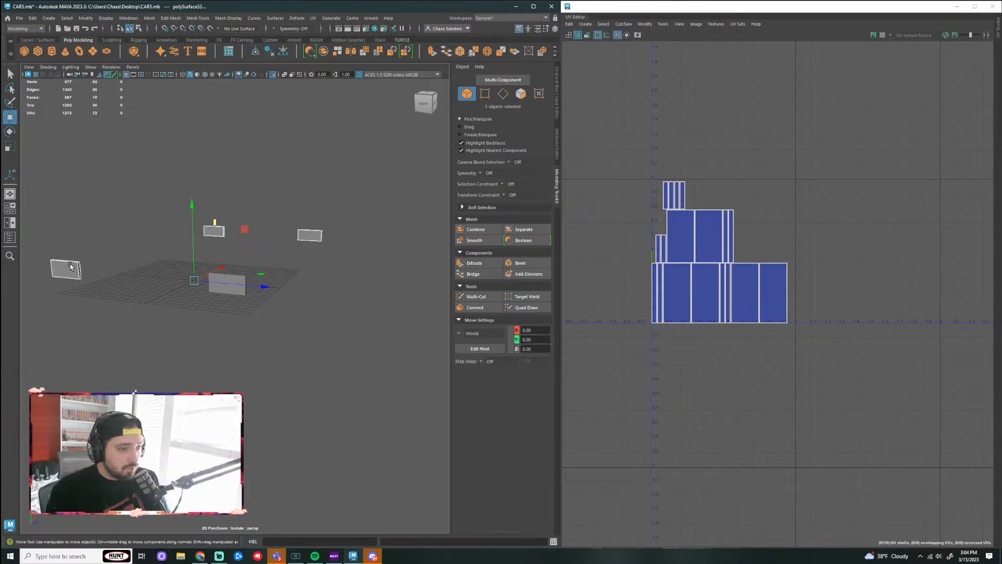
key(Delete)
Step: Select and frame the remaining flap, and examine its geometry and UV shell from several angles
click(240, 293)
scroll(840, 275, up, 3)
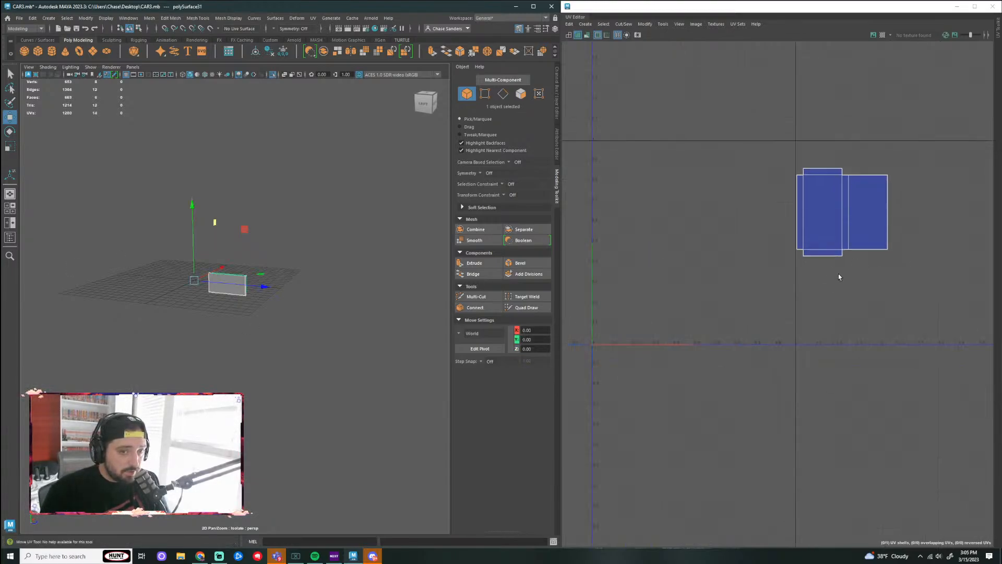
key(f)
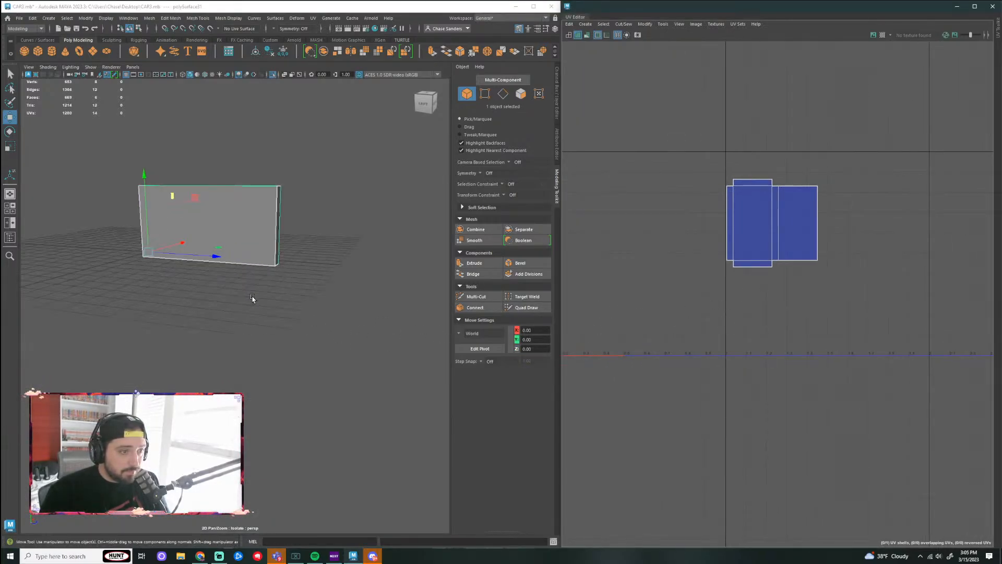
alt+drag(253, 296, 378, 300)
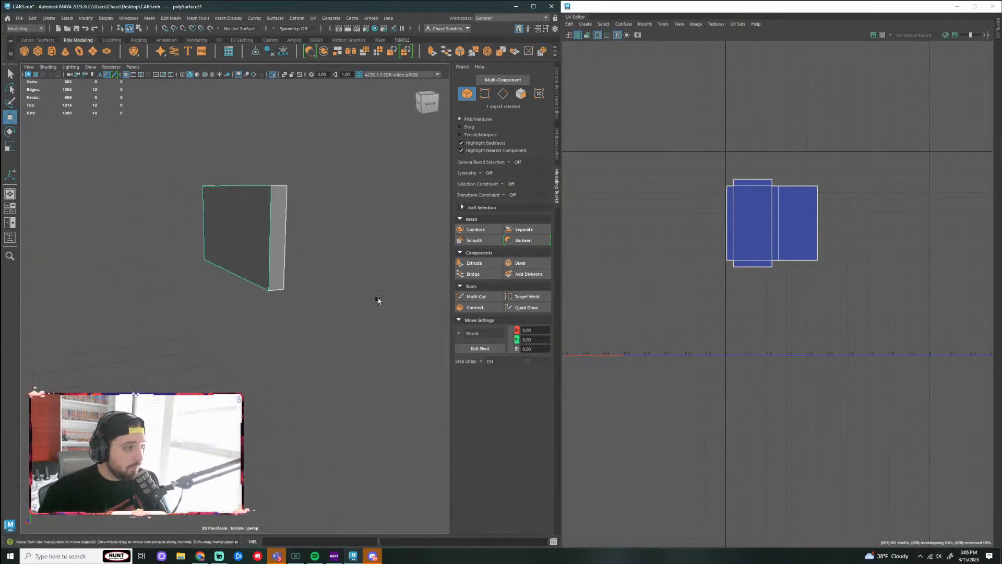
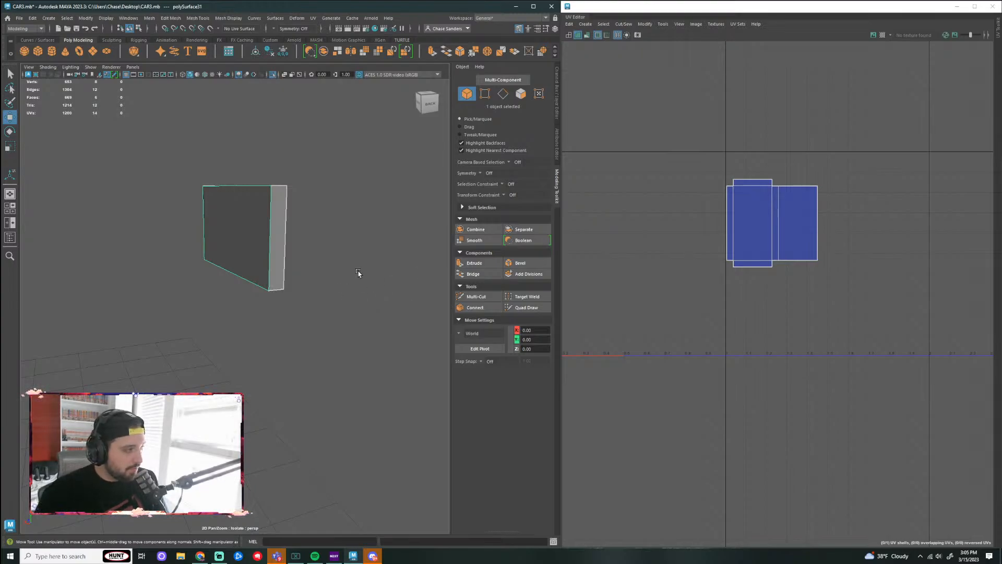
alt+middle_drag(752, 265, 705, 265)
scroll(373, 262, up, 3)
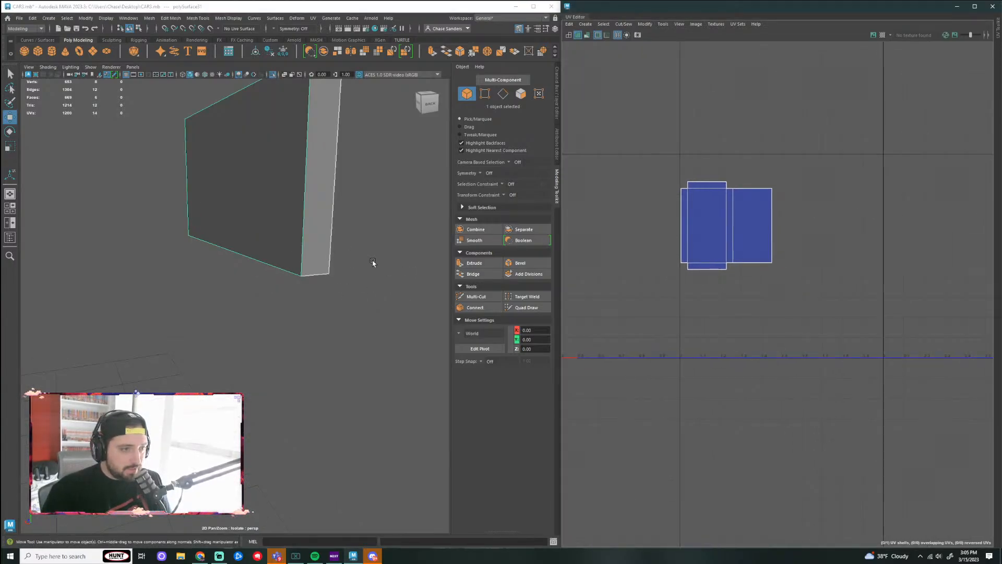
scroll(373, 262, down, 3)
alt+drag(373, 262, 317, 267)
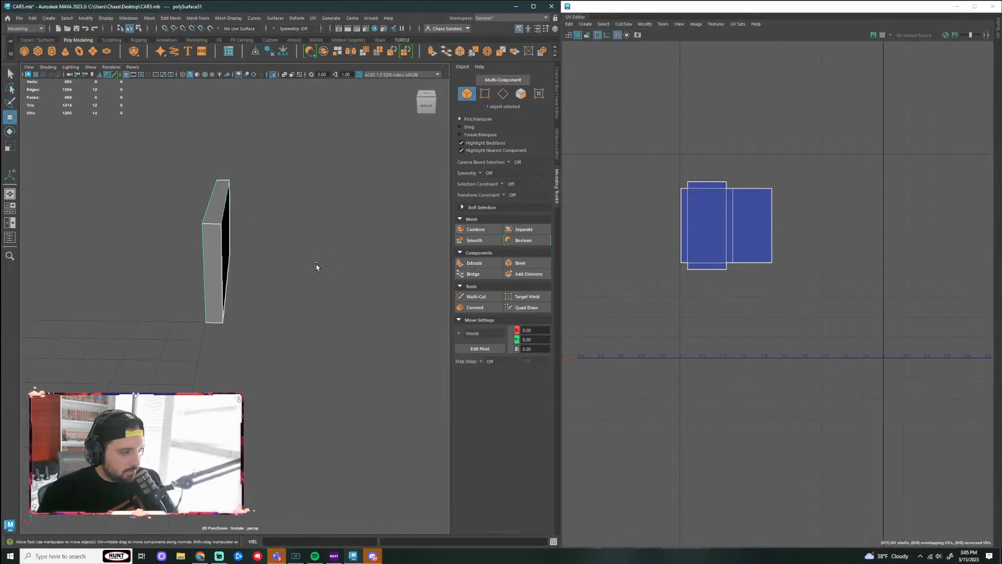
scroll(810, 205, up, 2)
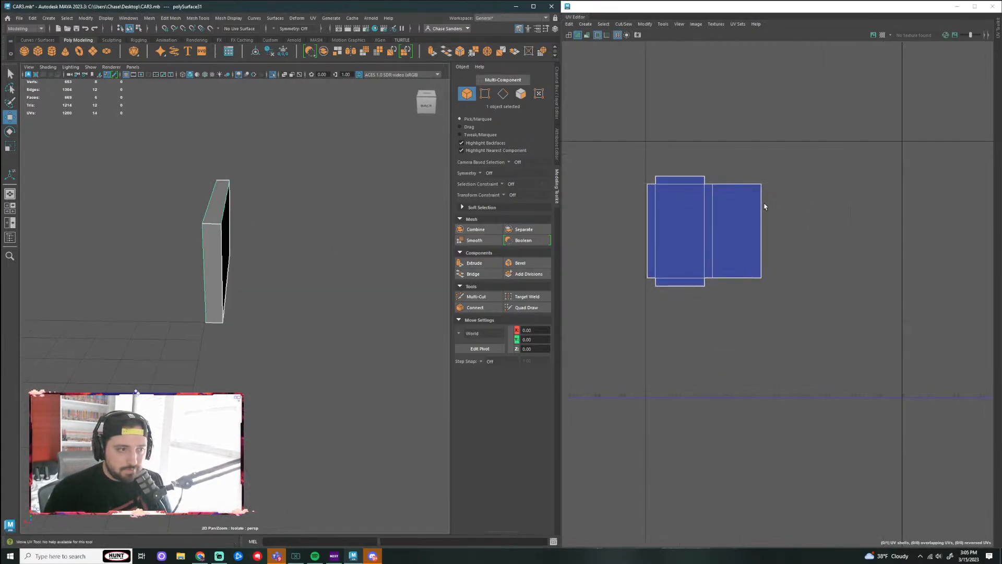
scroll(786, 224, down, 1)
alt+middle_drag(793, 224, 769, 225)
Step: Select the flap's whole UV shell and rotate it 90 degrees counterclockwise with snapping
right_drag(700, 227, 664, 215)
click(709, 251)
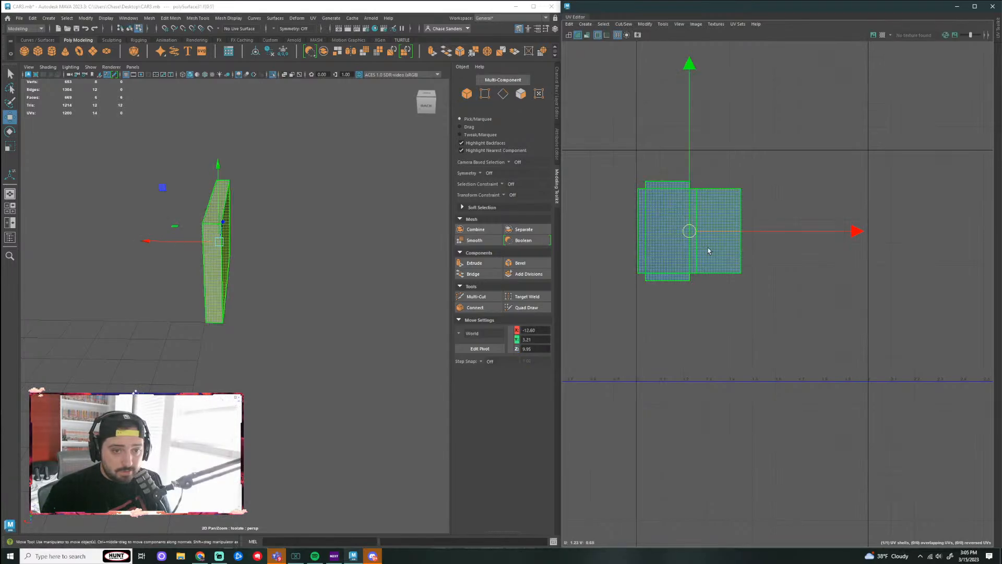
click(740, 308)
click(711, 263)
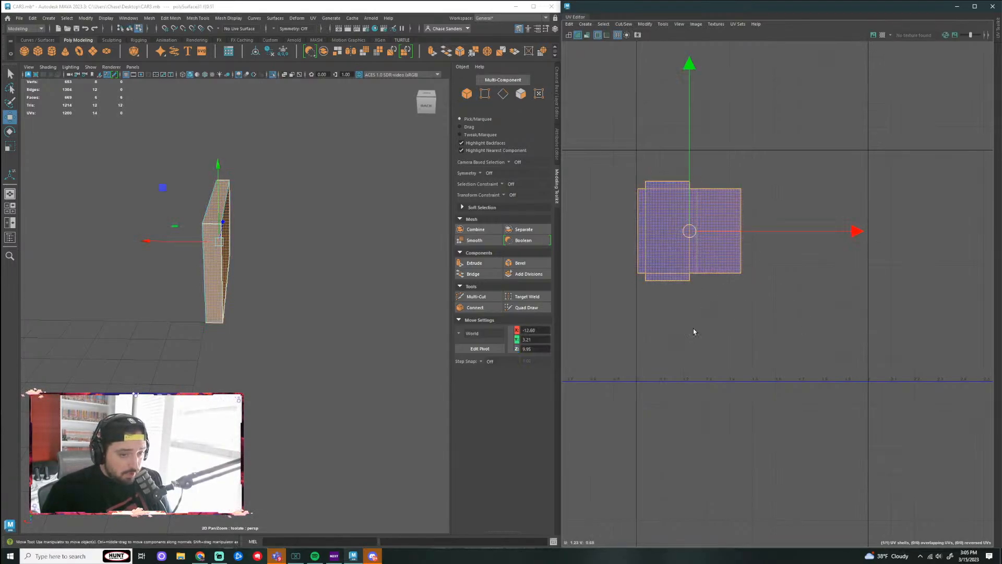
key(e)
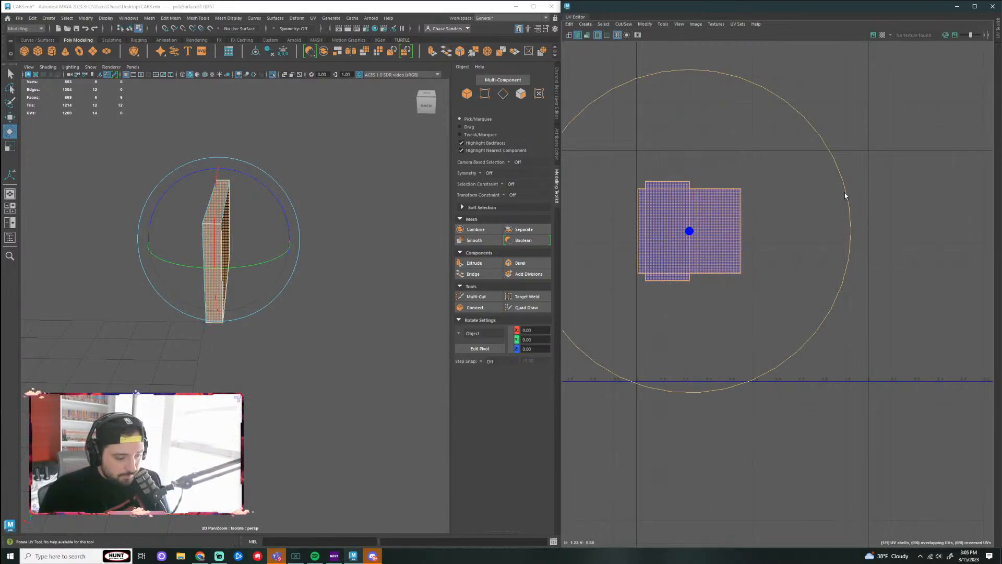
key(j)
drag(674, 143, 674, 142)
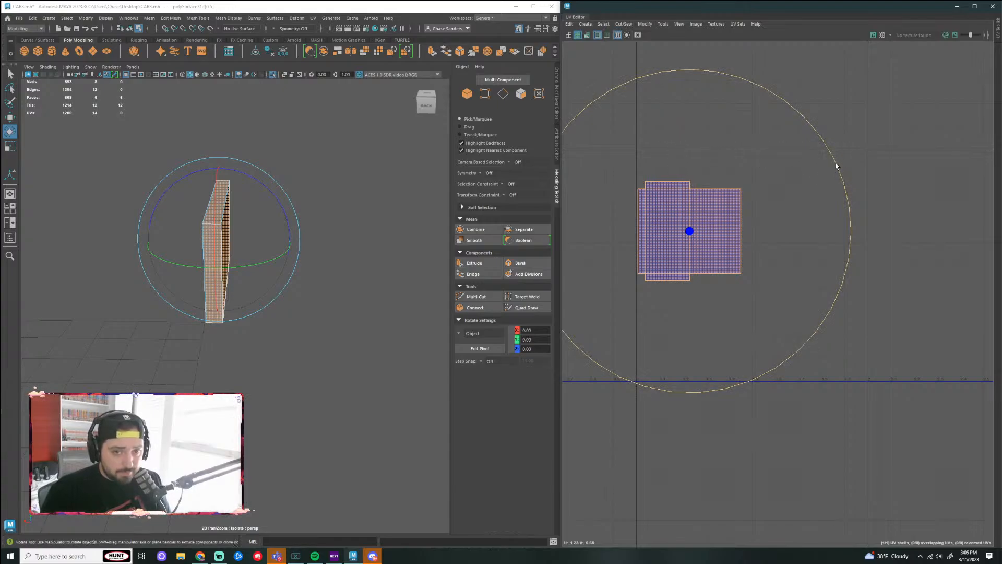
key(j)
drag(836, 166, 635, 139)
click(845, 421)
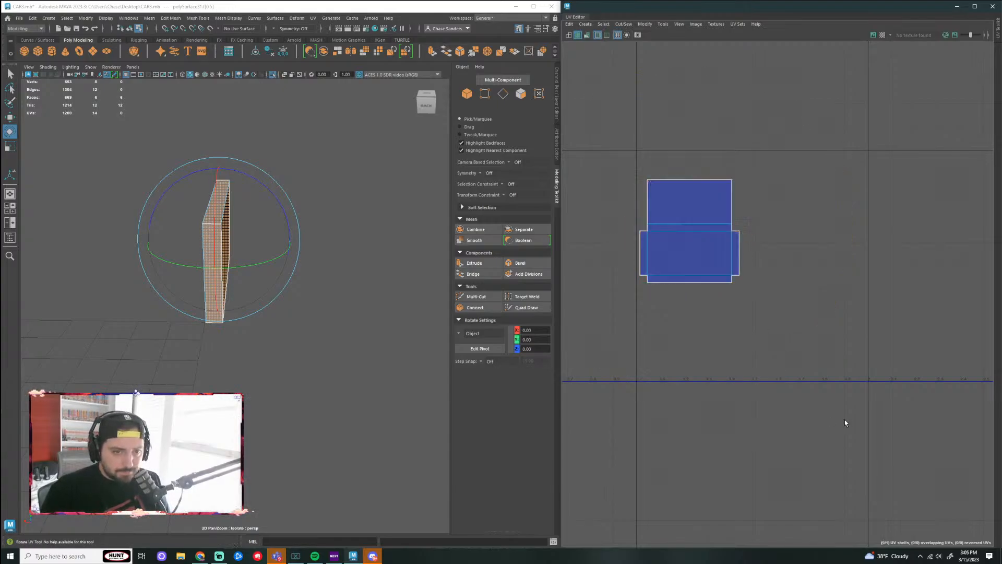
Step: Move the flap's UV shell into the lower-right corner of its UV tile
scroll(769, 381, down, 2)
scroll(687, 306, down, 2)
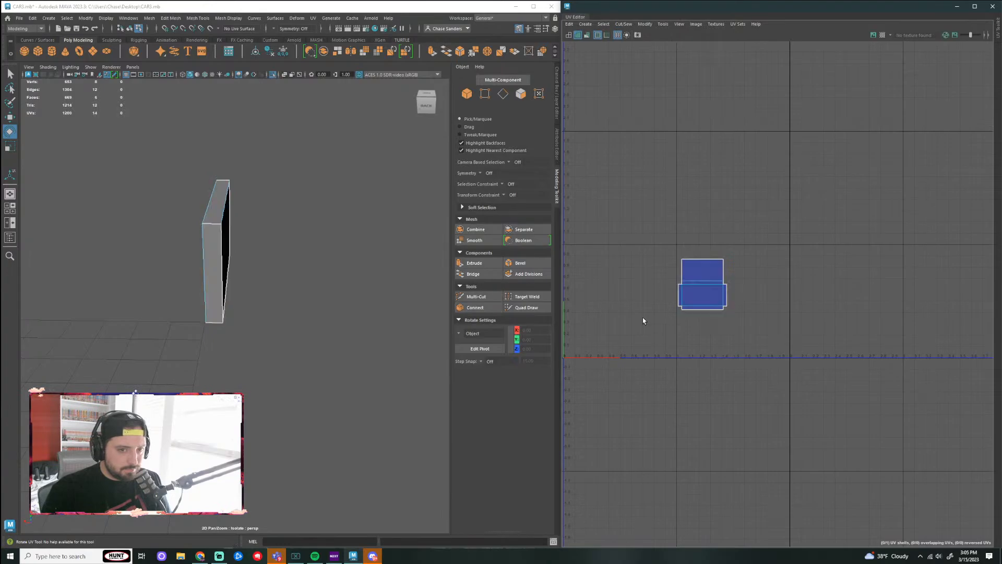
click(702, 295)
key(w)
drag(704, 285, 762, 319)
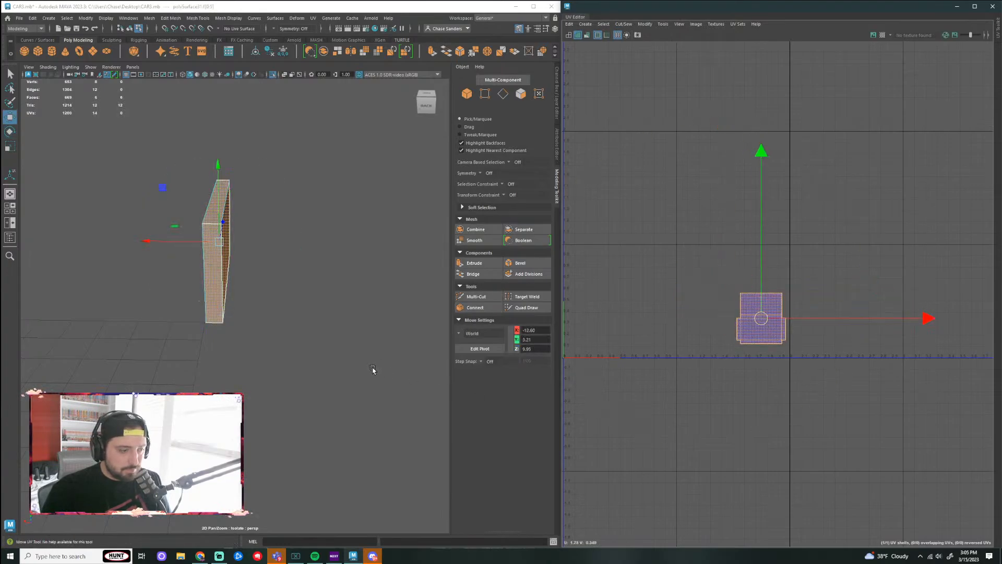
Step: Leave isolation to show the whole car and bring the flap behind the front wheel into view
key(ctrl+1)
scroll(314, 312, down, 8)
alt+drag(278, 321, 91, 336)
click(286, 351)
scroll(235, 334, up, 5)
alt+drag(235, 334, 244, 225)
Step: Mirror the flap to the other side of the car, using the world position and the Z axis
click(150, 18)
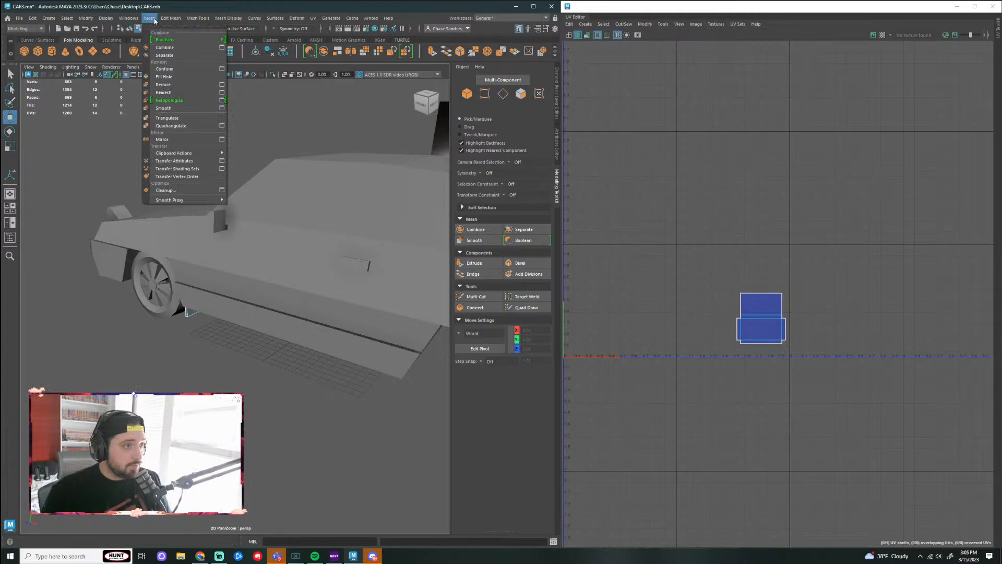
click(185, 144)
alt+drag(332, 338, 201, 290)
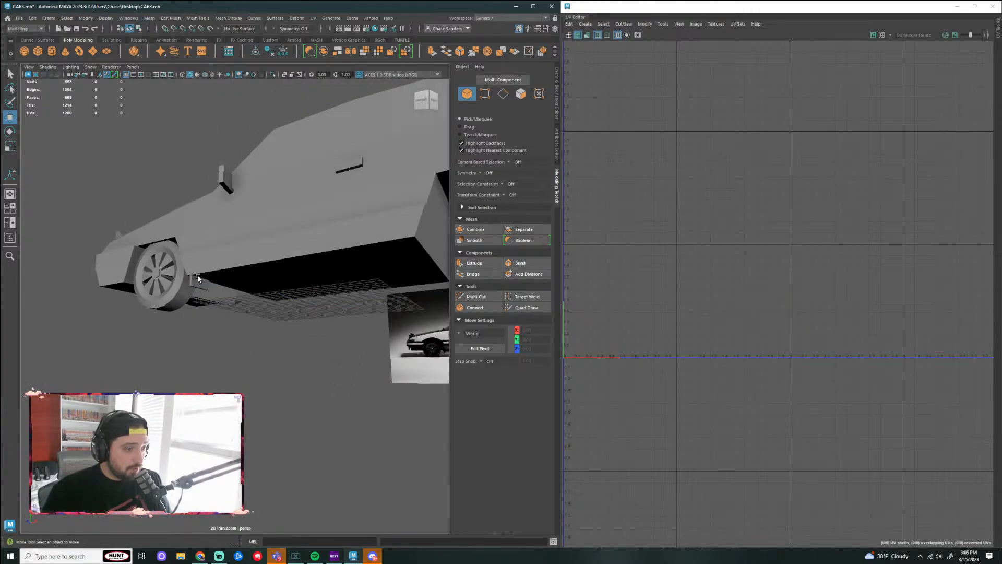
click(202, 287)
key(g)
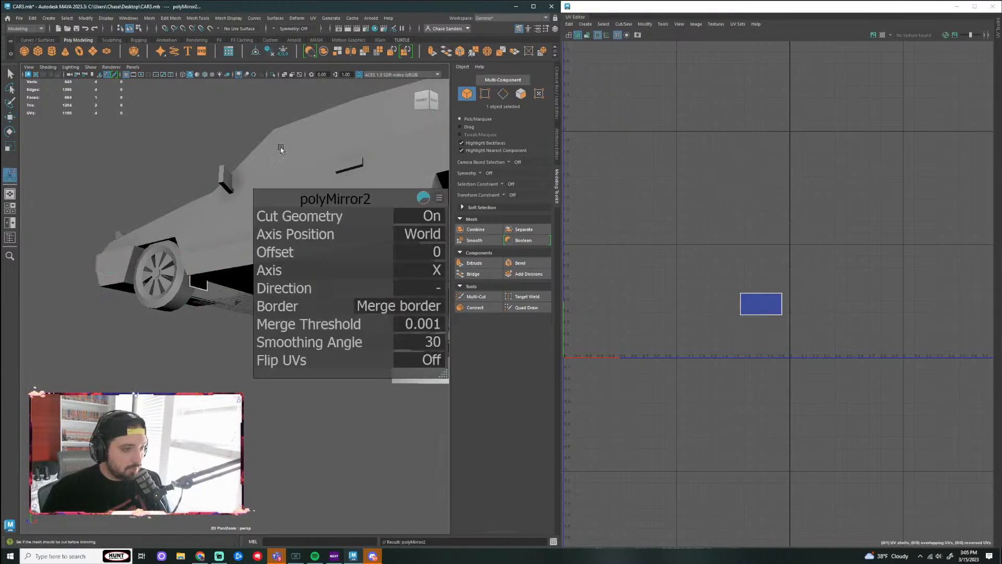
click(440, 270)
click(450, 294)
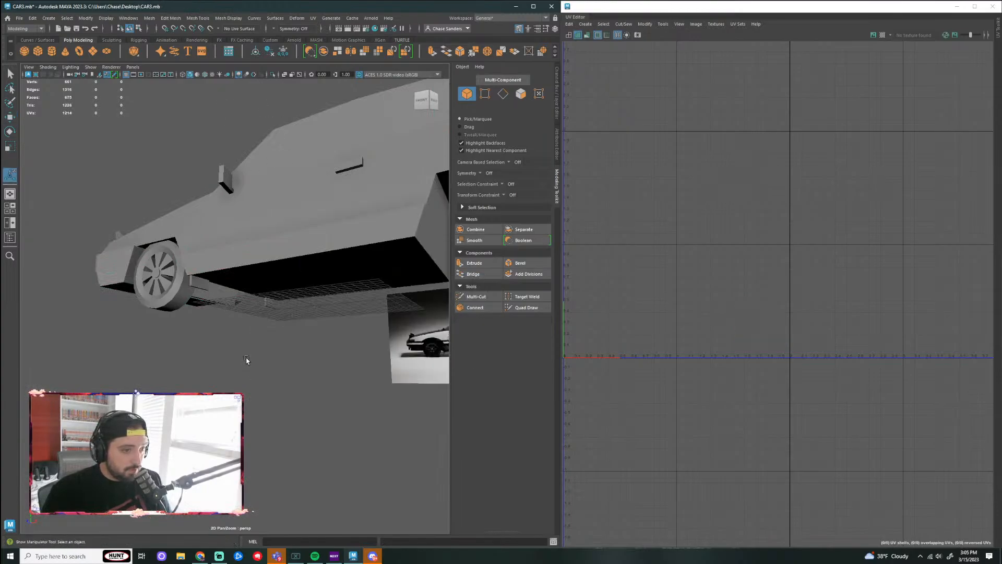
Step: Duplicate the mirrored pair of flaps and move the copy along the car to sit behind the rear wheels
alt+drag(245, 358, 207, 333)
alt+middle_drag(165, 343, 258, 330)
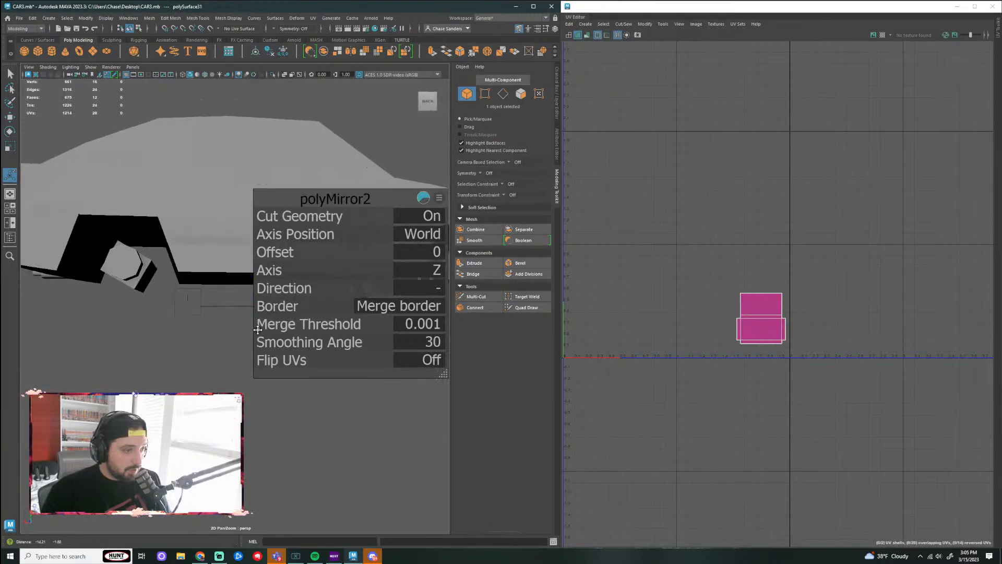
key(ctrl+d)
key(w)
drag(204, 311, 5, 311)
alt+drag(125, 322, 254, 315)
click(228, 310)
click(127, 296)
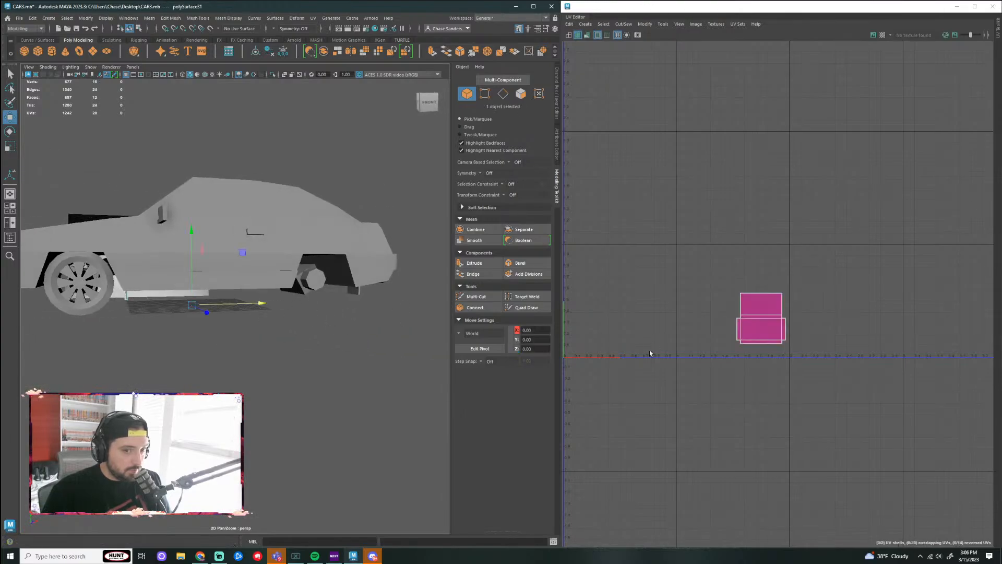
click(355, 302)
Step: Turn off UV shell shading and mirror the front wheel across the car about the world Z axis
click(579, 35)
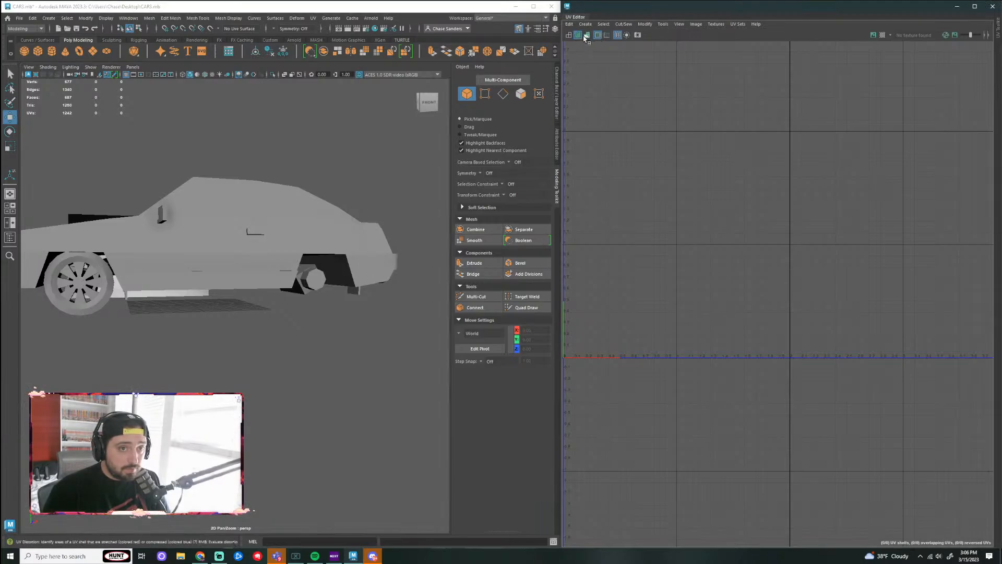
scroll(209, 323, down, 2)
alt+drag(189, 330, 242, 236)
click(242, 235)
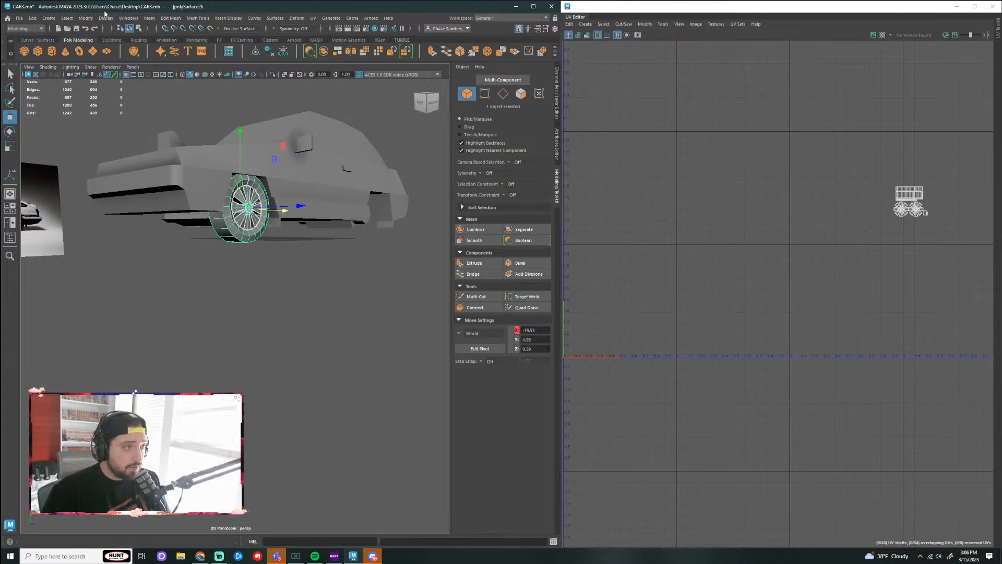
click(150, 18)
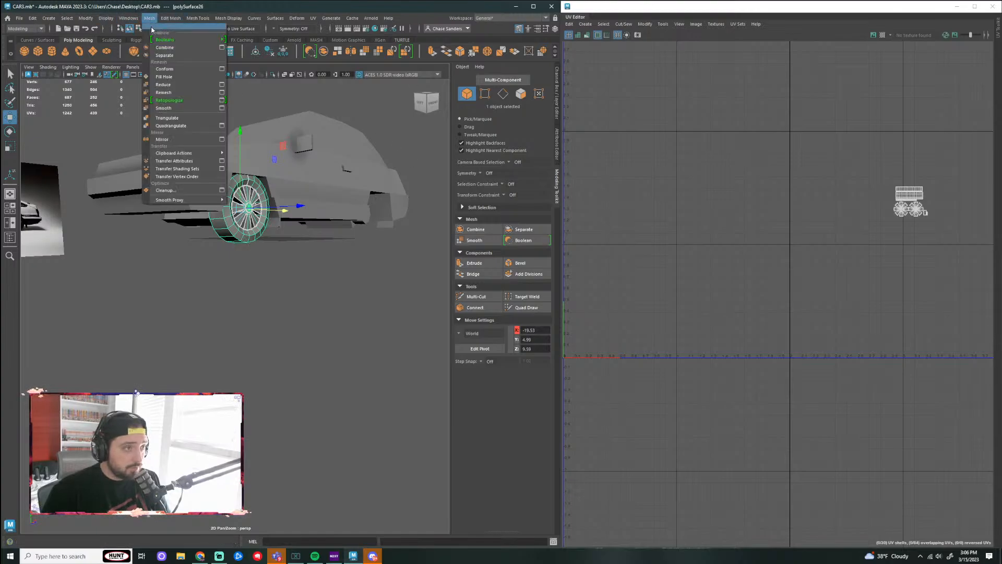
click(175, 140)
drag(435, 275, 195, 317)
click(212, 239)
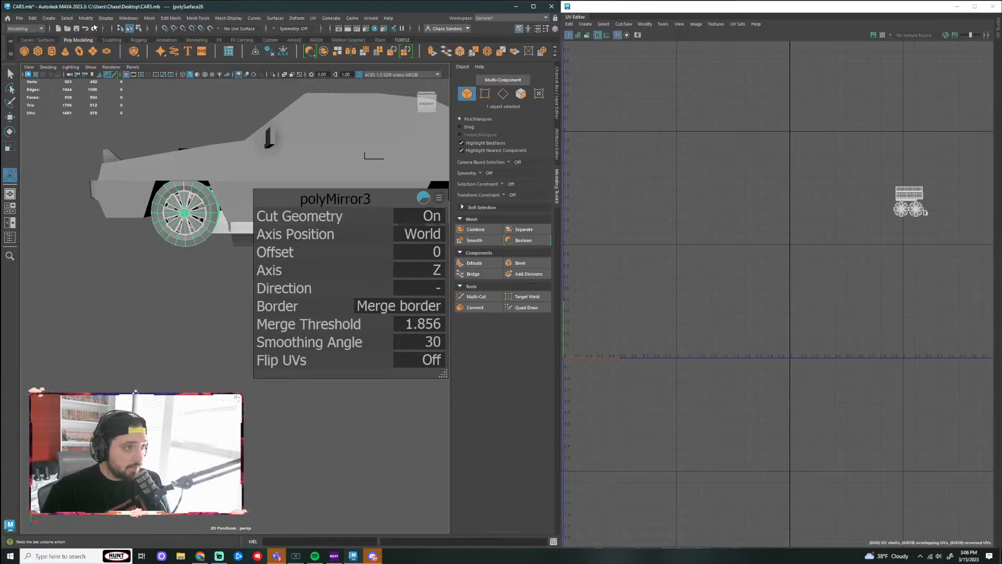
Step: Center the pivot of the mirrored front wheels and duplicate the pair
key(q)
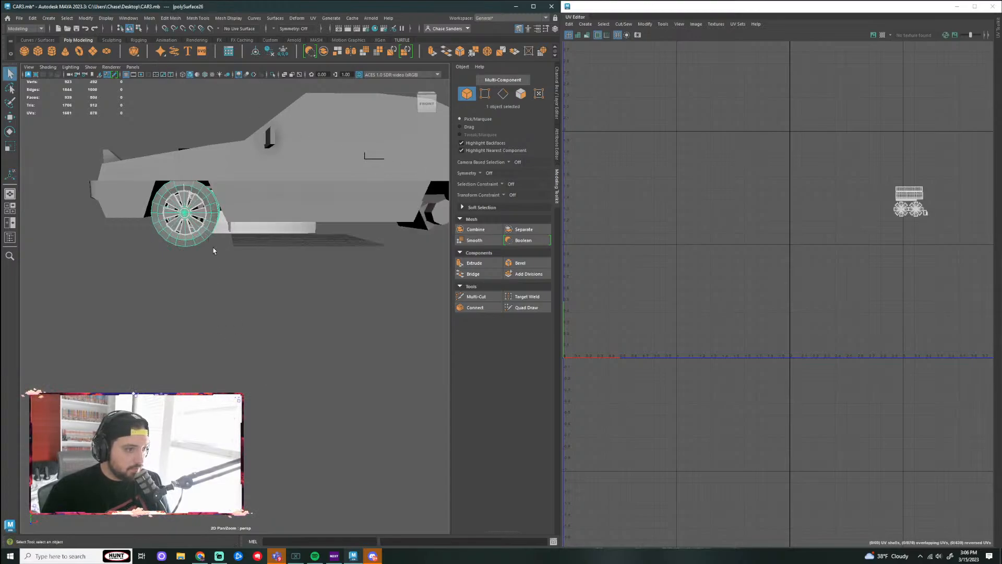
click(85, 18)
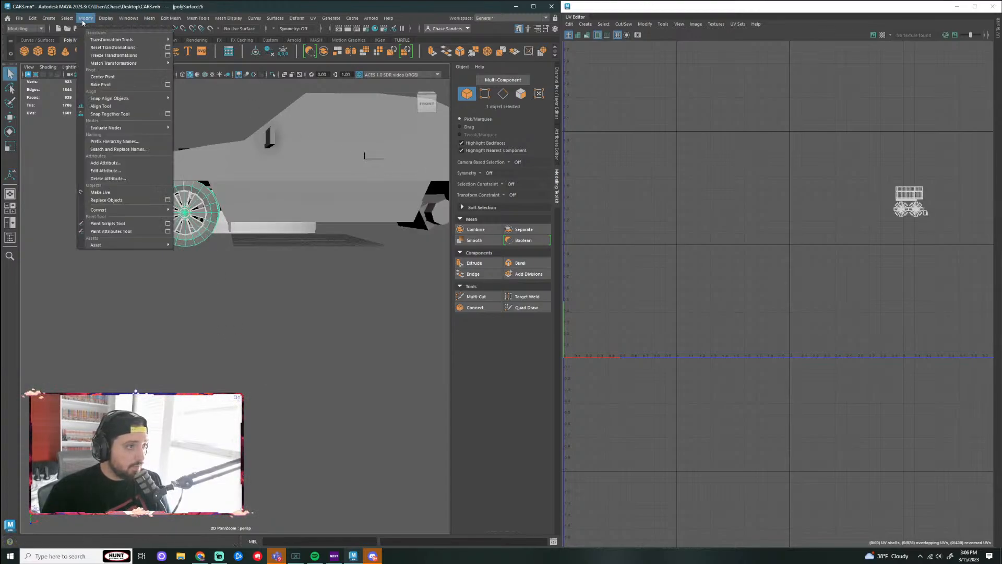
click(119, 81)
key(w)
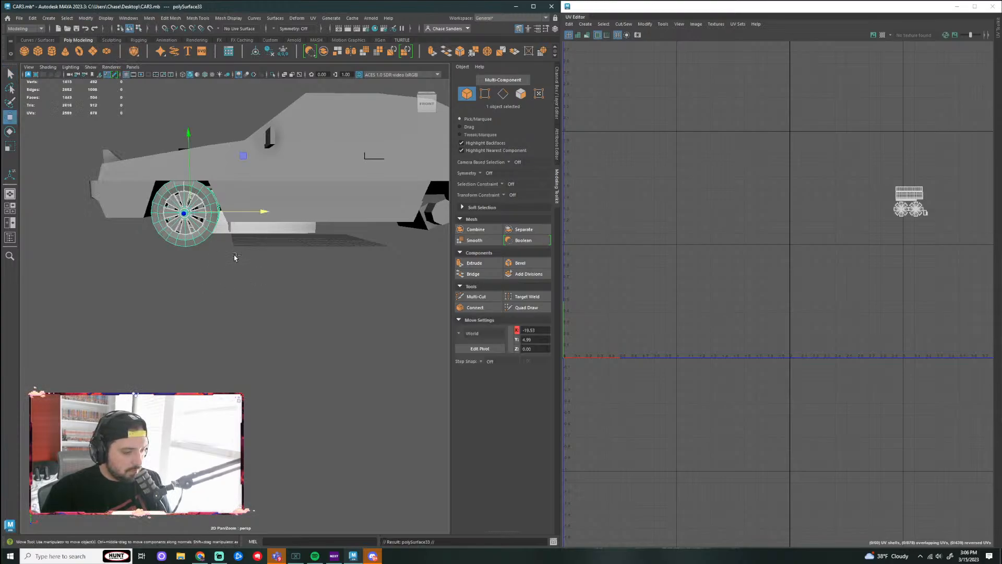
Step: Move the duplicated wheels along the car to the rear axle, at X 22.96
alt+middle_drag(319, 285, 249, 287)
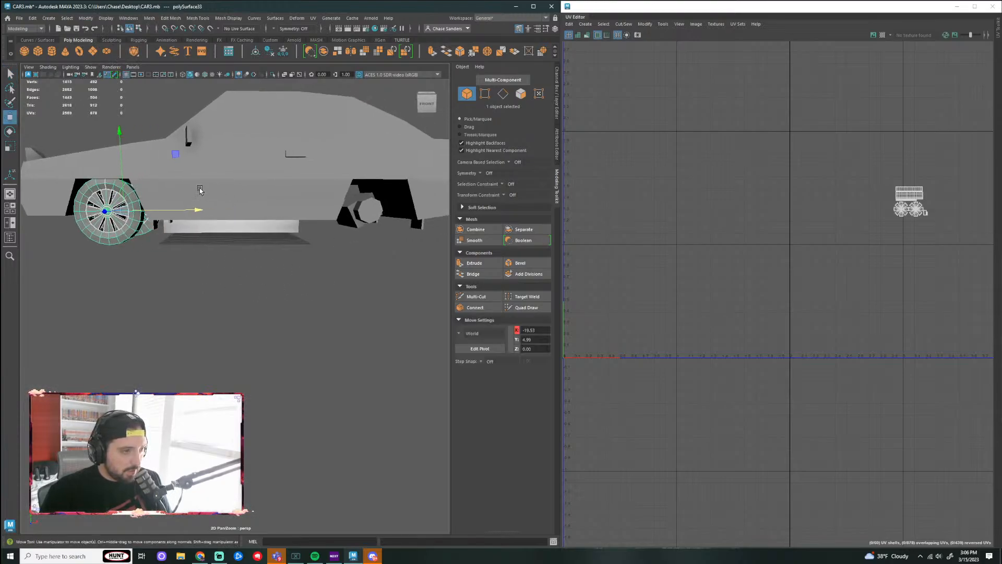
drag(196, 213, 326, 354)
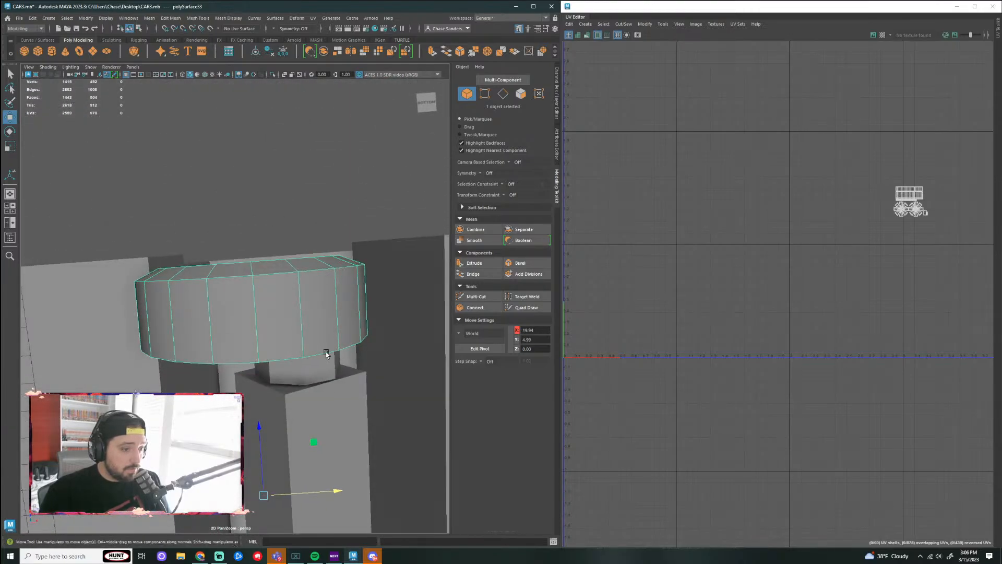
drag(343, 491, 398, 433)
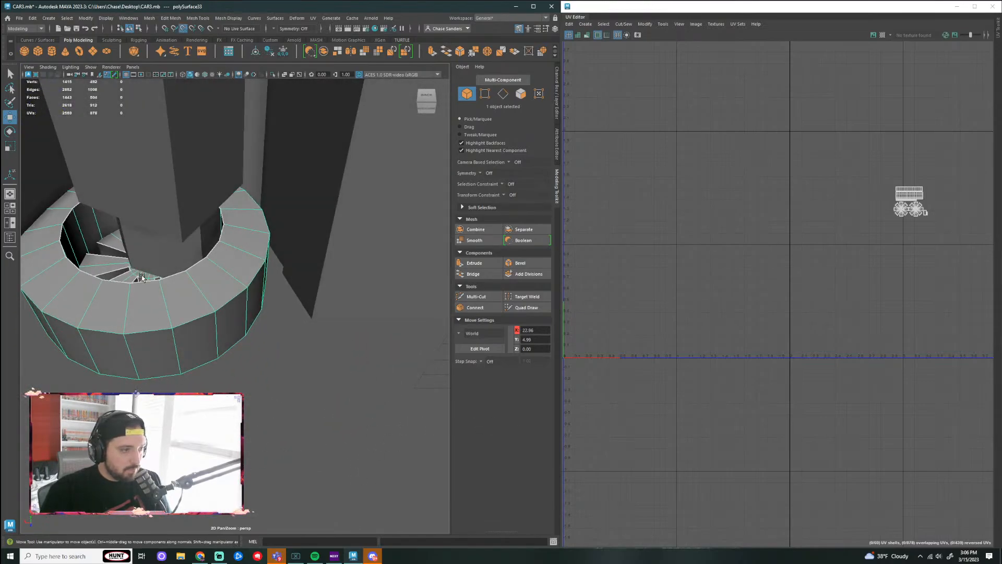
Step: Shift the pivot of the rear wheel pair sideways onto one wheel, at Z -11.48
key(f)
alt+drag(213, 251, 154, 346)
key(d)
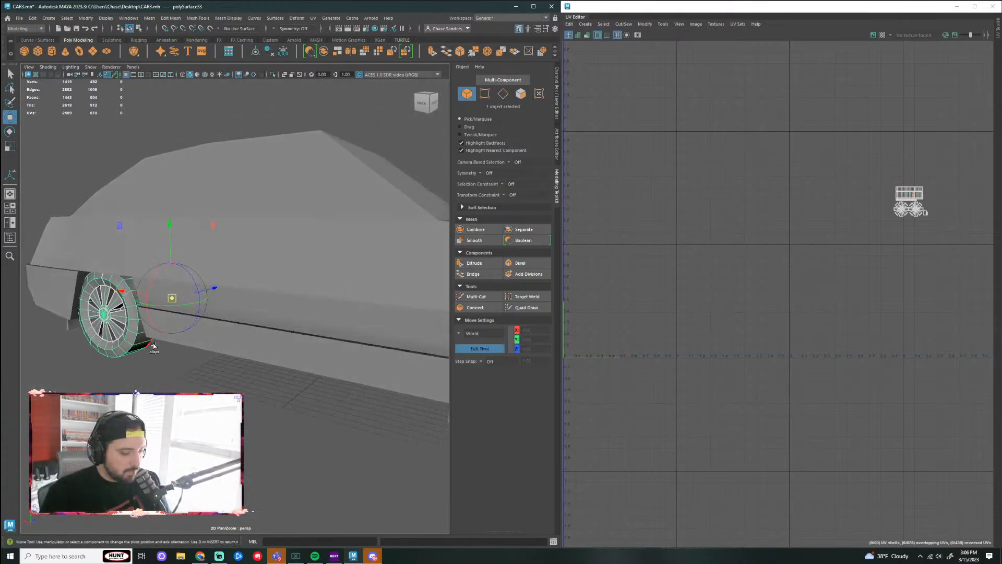
drag(216, 291, 205, 384)
key(d)
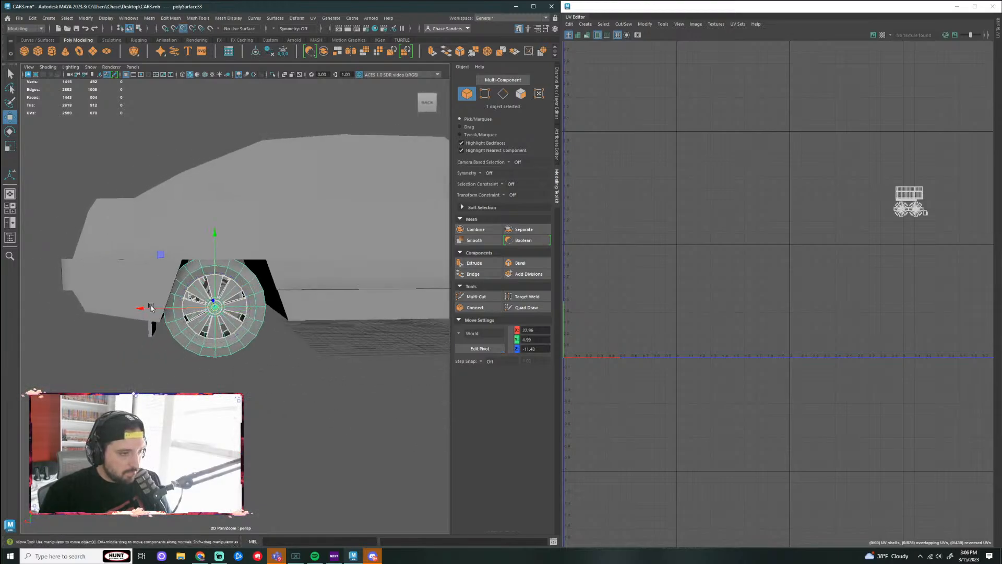
click(280, 387)
Step: Select the axle cylinder between the rear wheels and soften its edges
scroll(228, 382, up, 5)
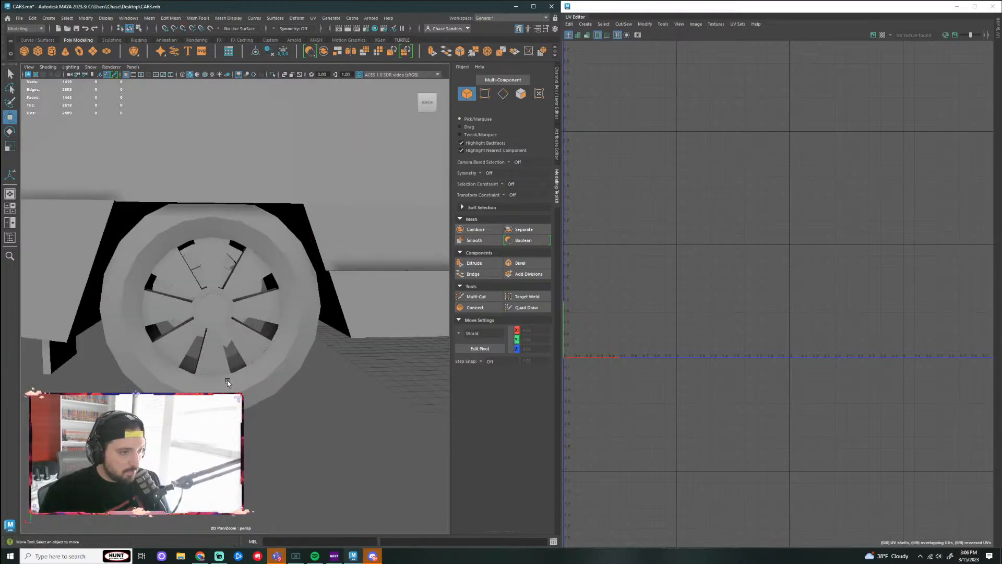
alt+drag(228, 382, 396, 264)
click(408, 248)
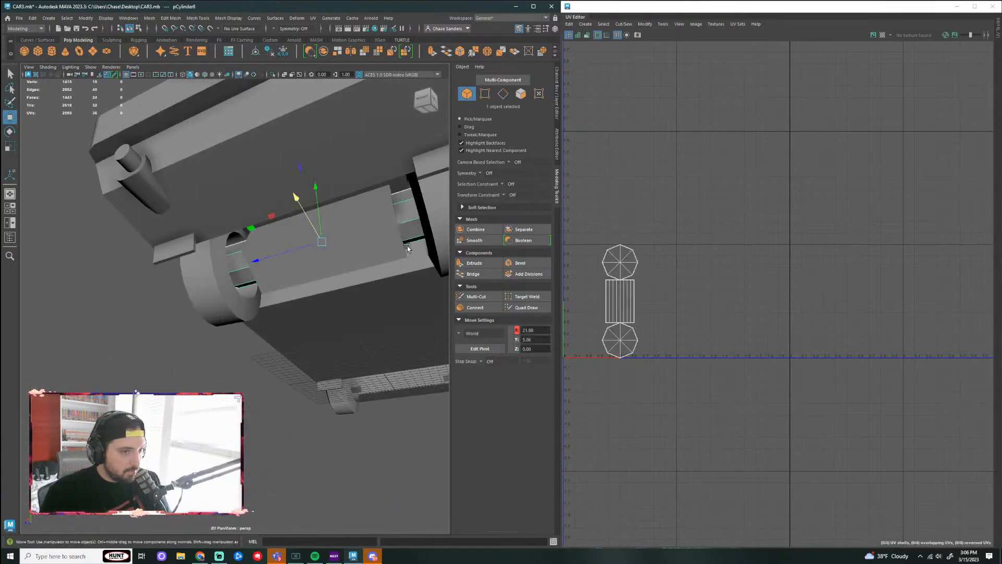
alt+middle_drag(408, 249, 297, 258)
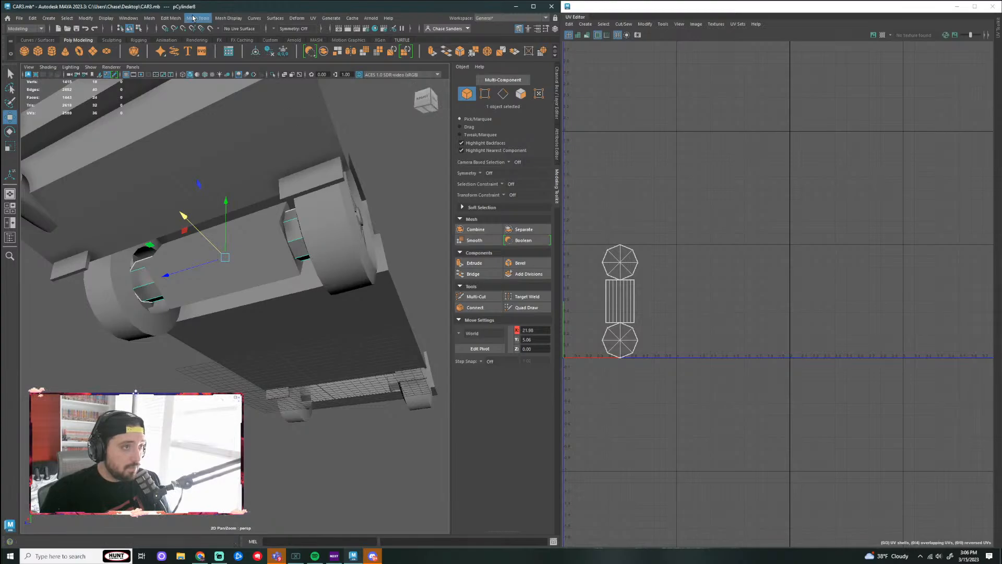
click(223, 18)
click(266, 89)
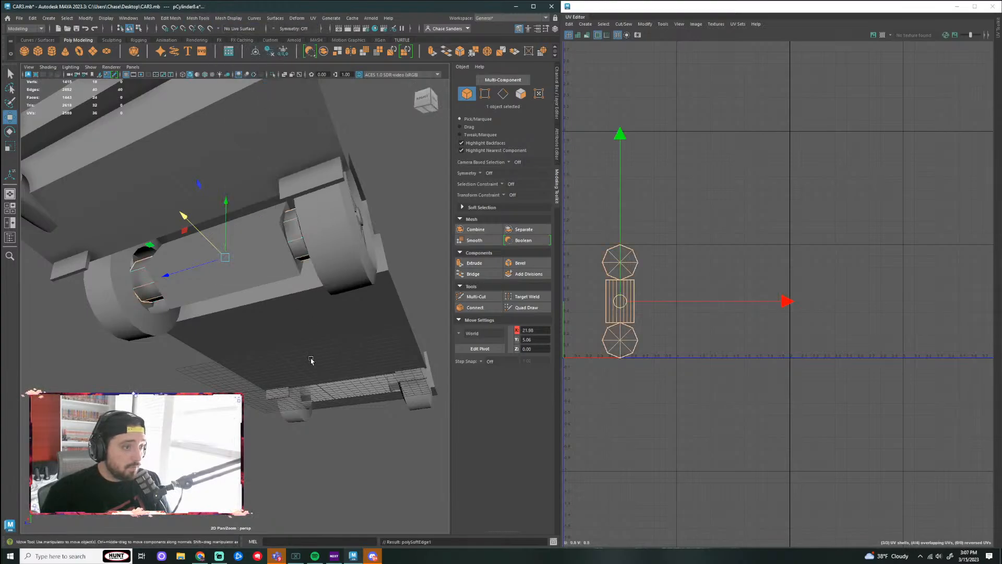
Step: Examine the front axle cylinder and the car's underside and wheels from several angles
click(235, 428)
alt+drag(235, 428, 252, 406)
click(259, 409)
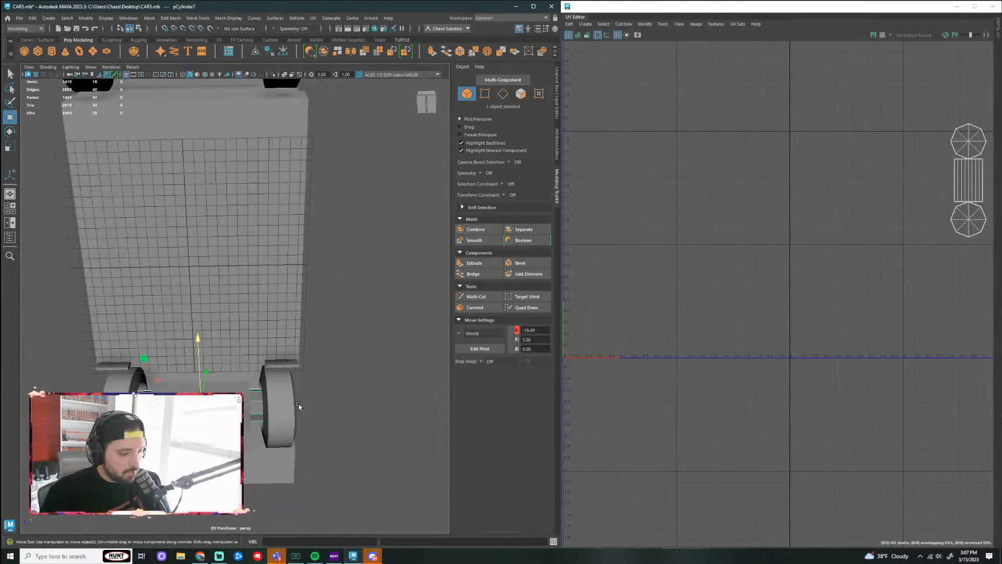
click(381, 384)
alt+drag(381, 385, 292, 407)
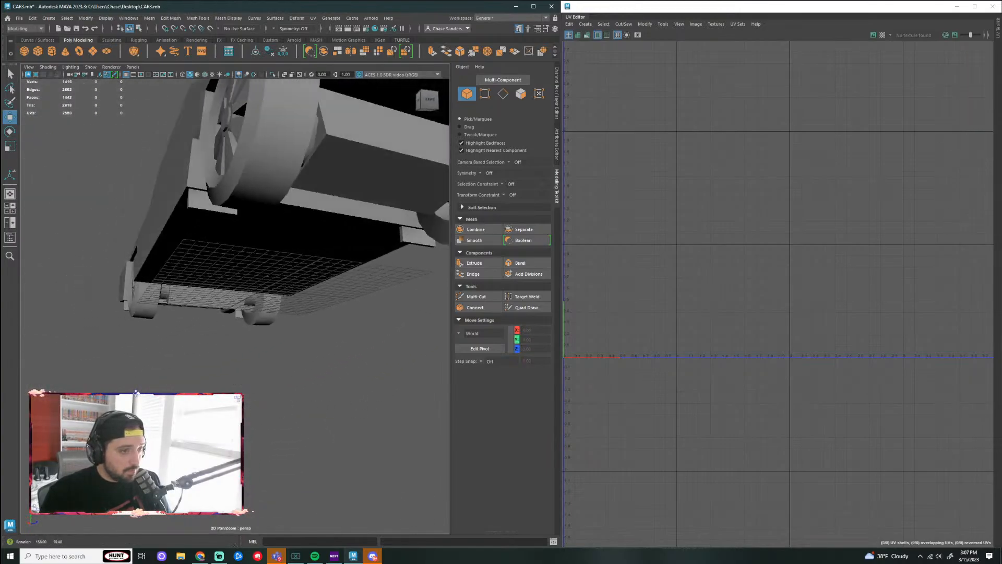
alt+drag(136, 393, 185, 362)
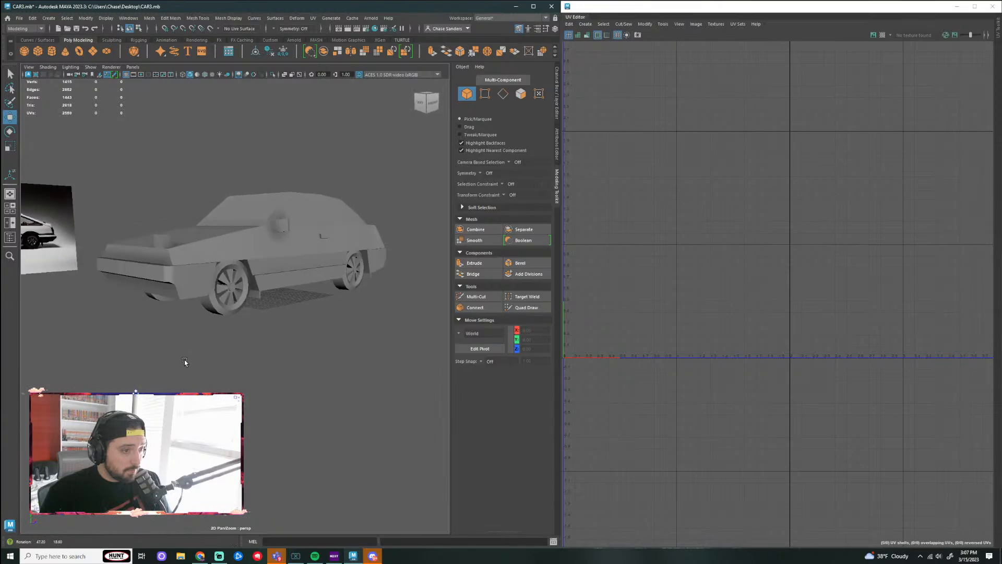
Step: Select the side mirror and mirror it to the car's other side across the world Z axis
scroll(185, 362, up, 5)
alt+drag(280, 253, 291, 282)
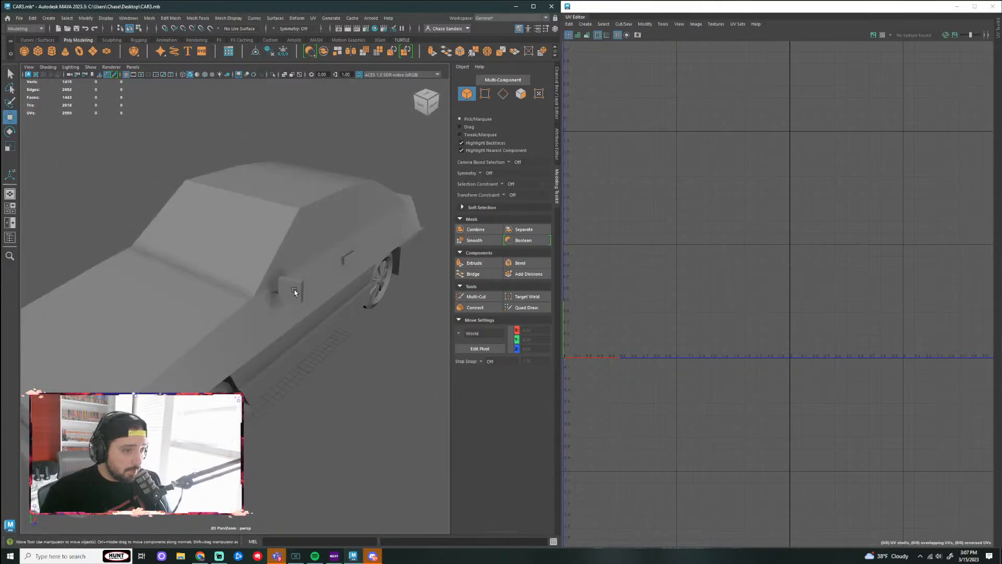
click(291, 282)
alt+drag(345, 423, 362, 392)
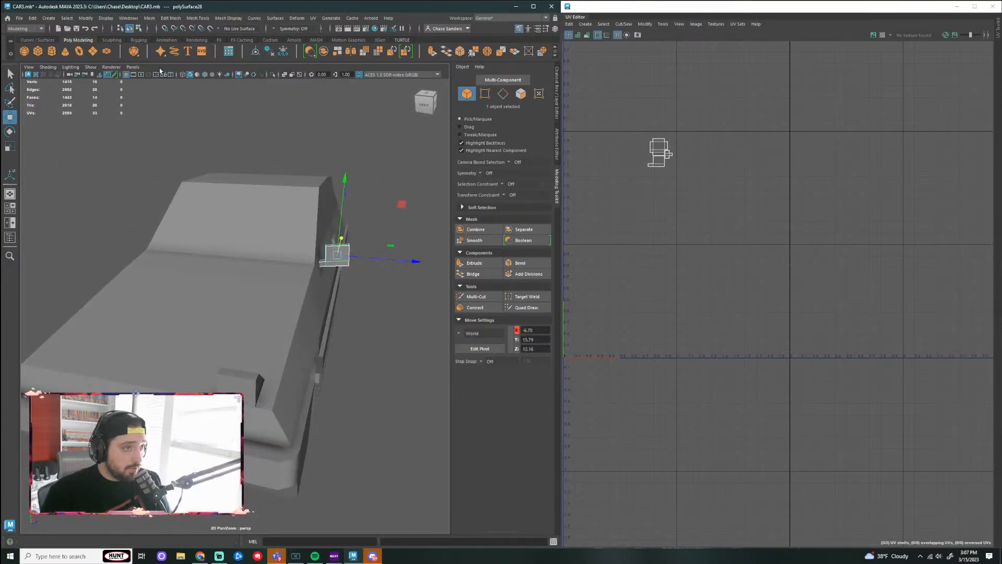
click(152, 21)
click(167, 139)
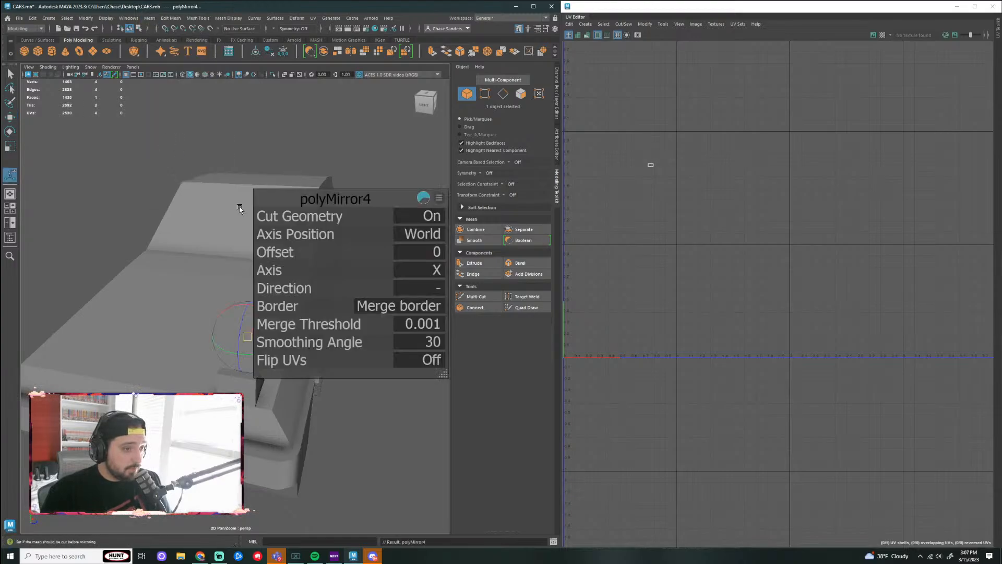
click(442, 270)
click(469, 294)
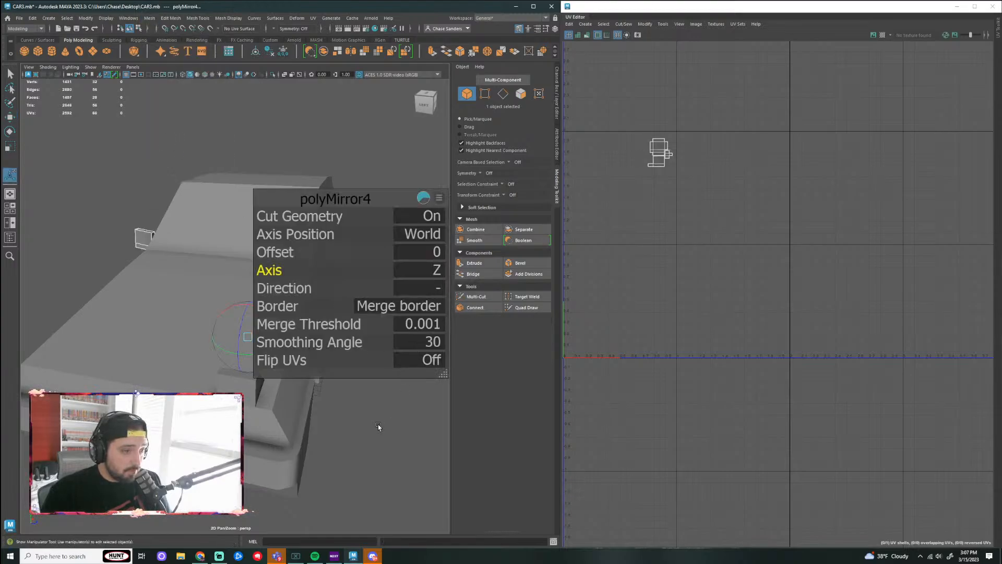
Step: Mirror the raised headlight on the hood to the other side across the world Z axis
key(g)
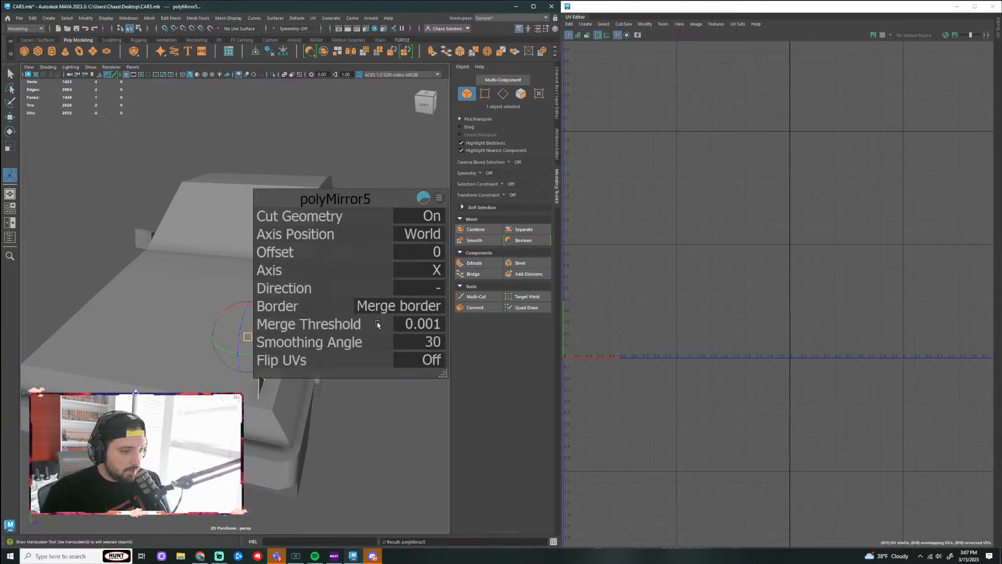
click(433, 274)
click(445, 293)
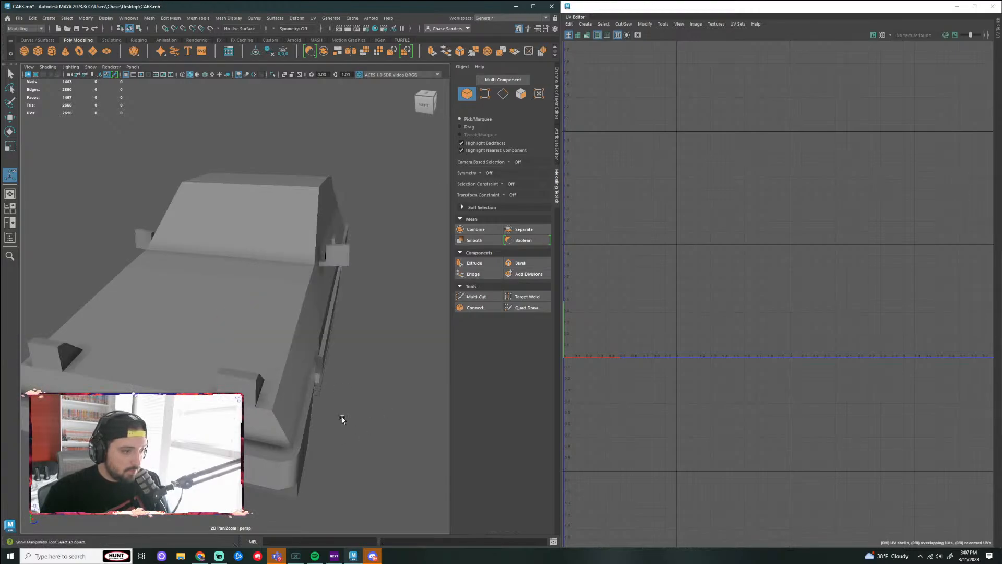
Step: Mirror the door handle to the opposite door across the world Z axis
scroll(343, 418, down, 5)
alt+drag(338, 376, 305, 271)
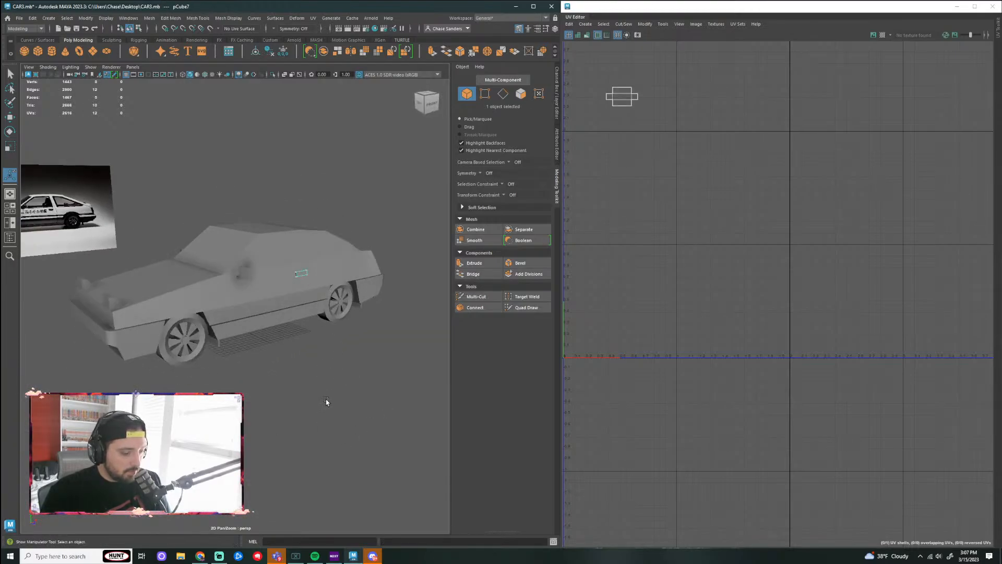
key(g)
click(436, 273)
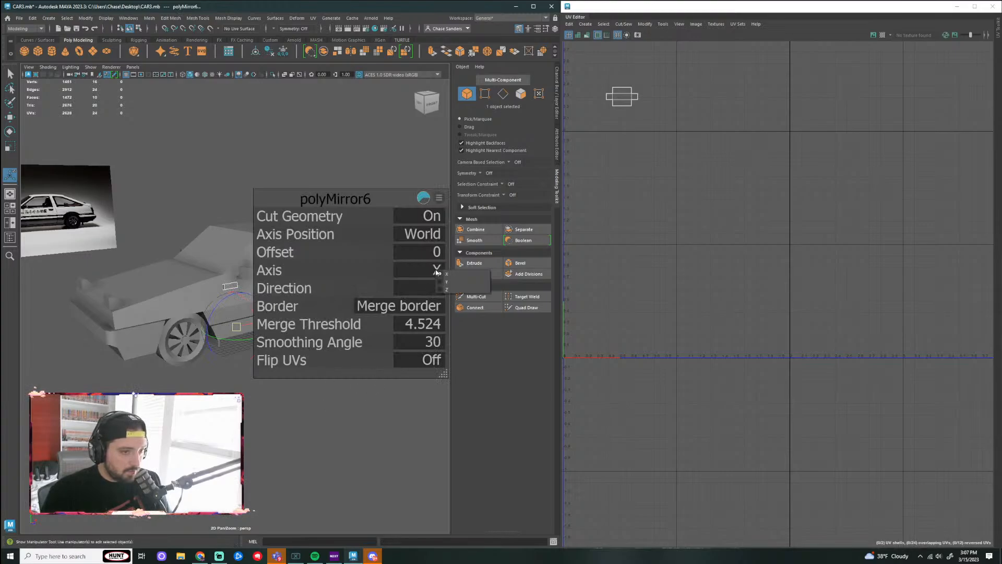
click(444, 291)
click(250, 467)
Step: Duplicate the rear license plate and move the copy out in front of the car, at X -38.47
alt+drag(224, 438, 196, 294)
alt+drag(284, 328, 338, 346)
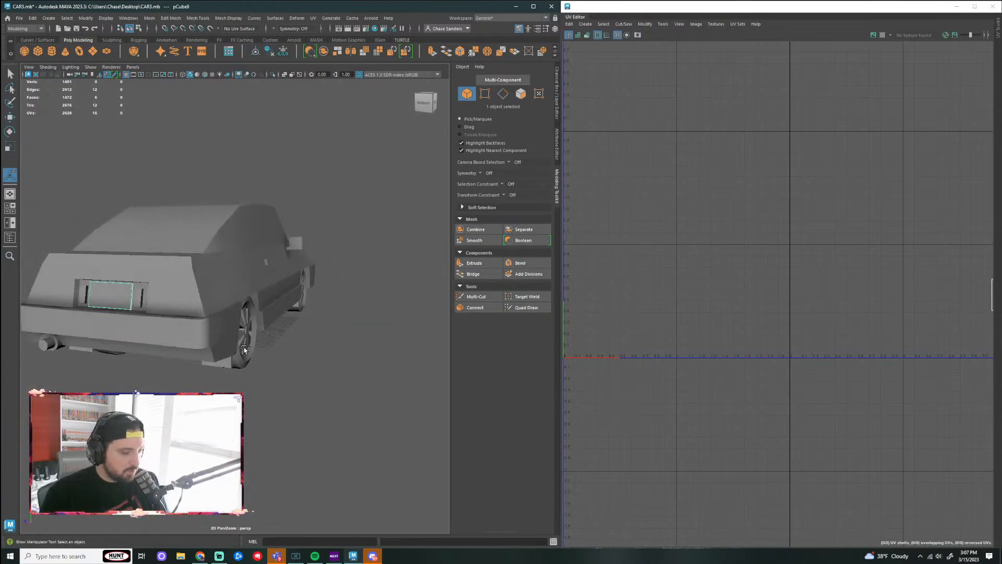
key(w)
alt+drag(240, 347, 71, 350)
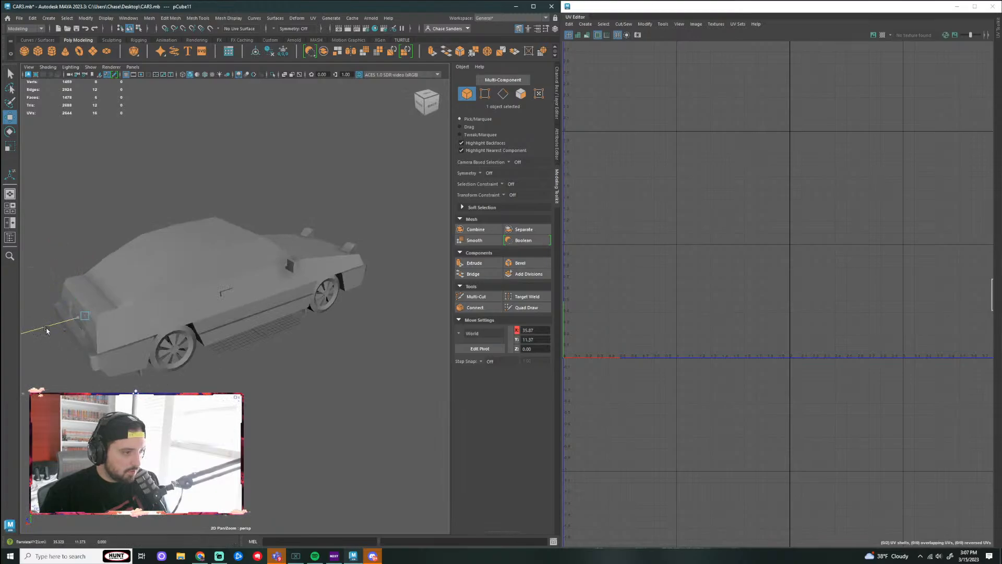
alt+drag(352, 307, 295, 290)
key(f)
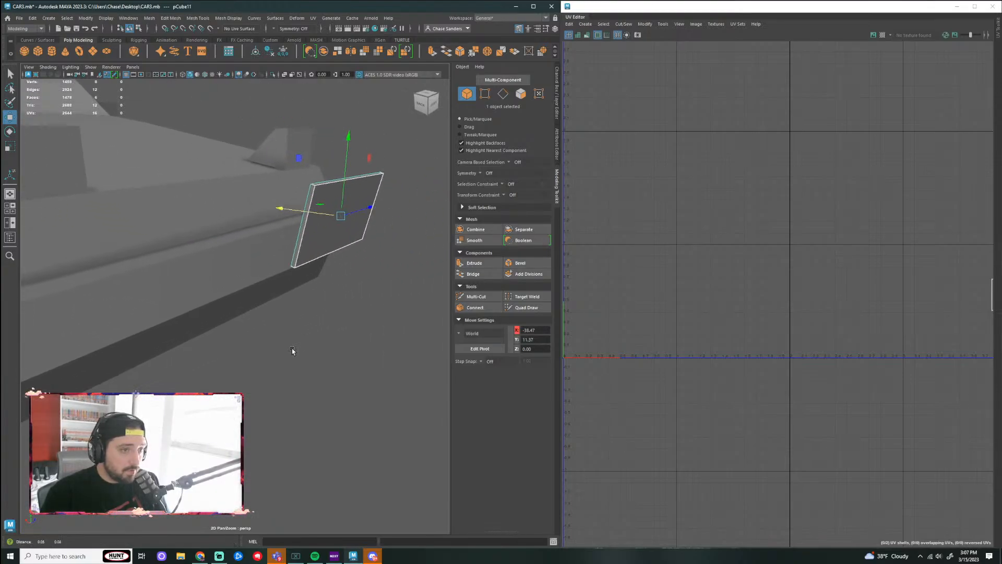
Step: Rotate the copied plate 180° about Y to face forward and tilt it about -11° in Z
key(e)
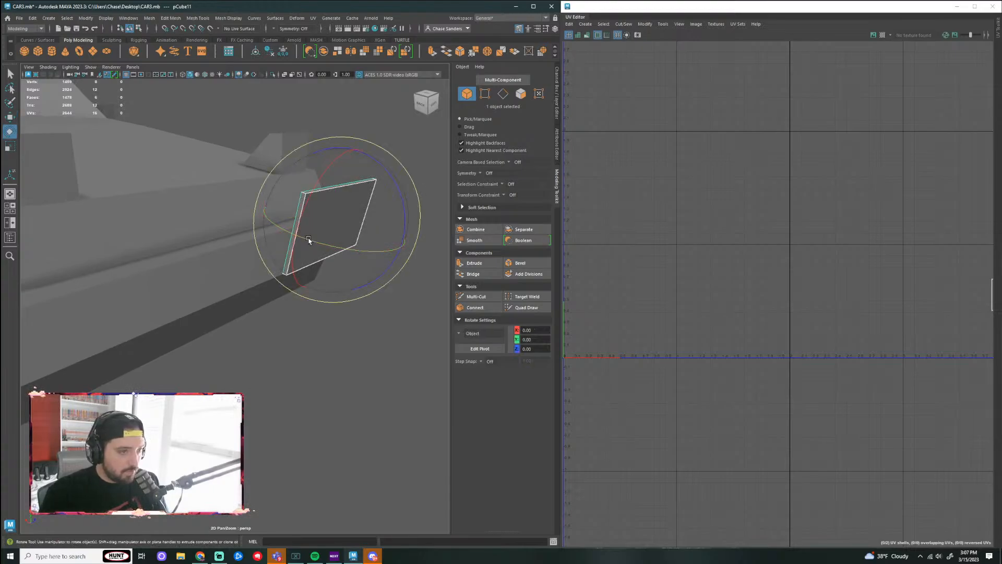
drag(309, 235, 387, 186)
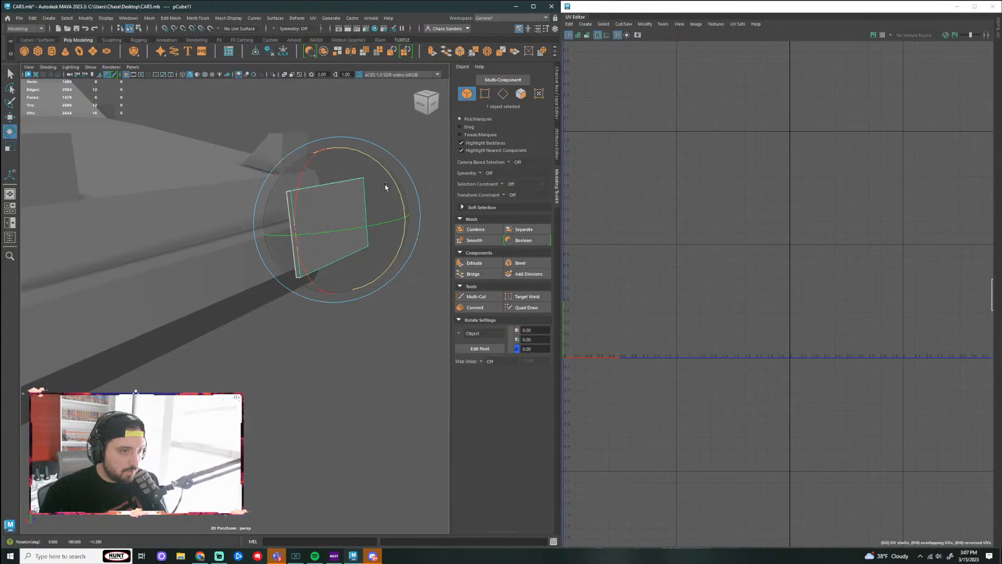
key(w)
Step: Move the copied plate back and down onto the front bumper, at X -32.38 and Y 5.42
alt+drag(284, 311, 492, 259)
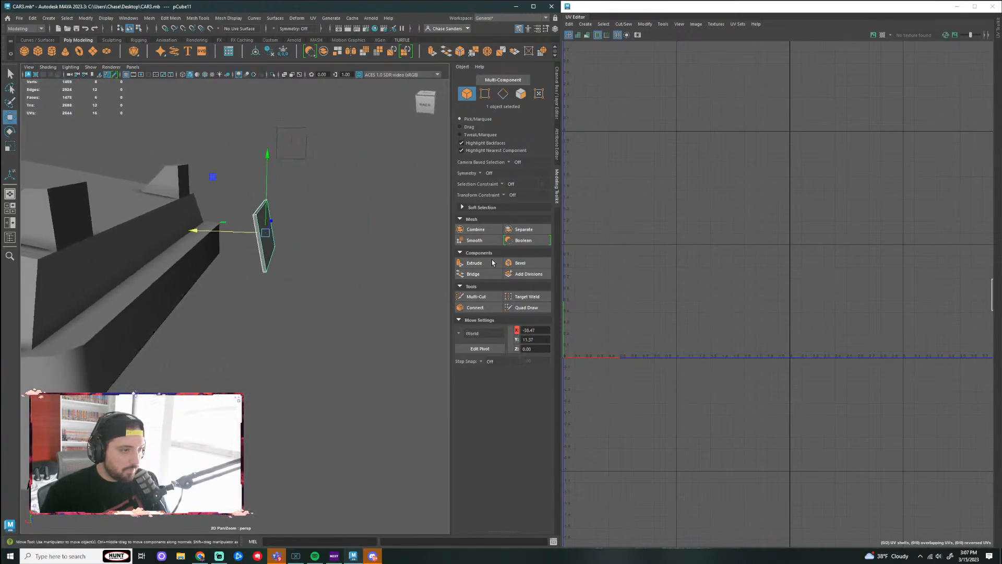
alt+drag(343, 273, 66, 308)
drag(118, 235, 338, 350)
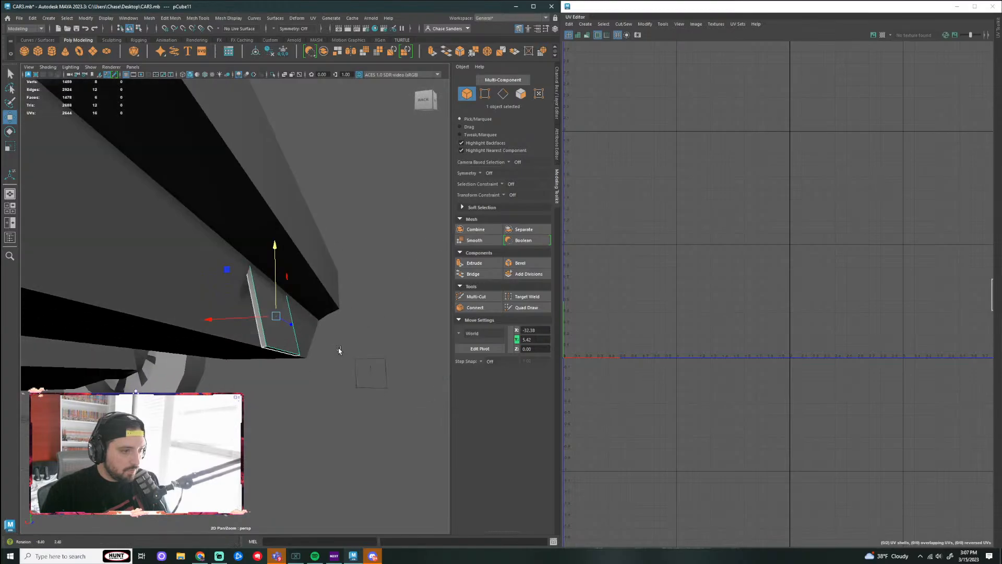
Step: Adjust the front plate's tilt to match the bumper face and nudge it to about X -32.27
key(e)
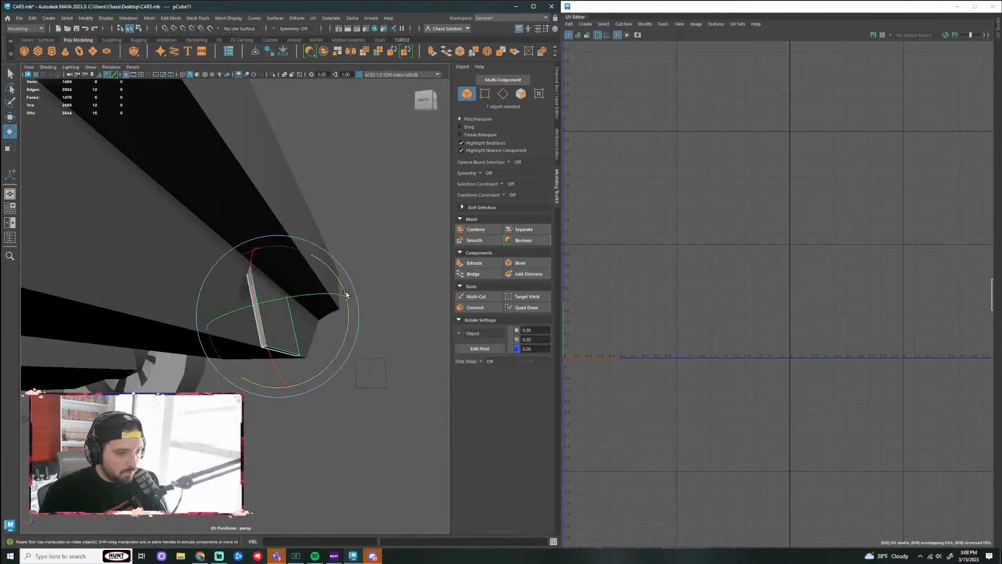
drag(346, 294, 348, 309)
key(w)
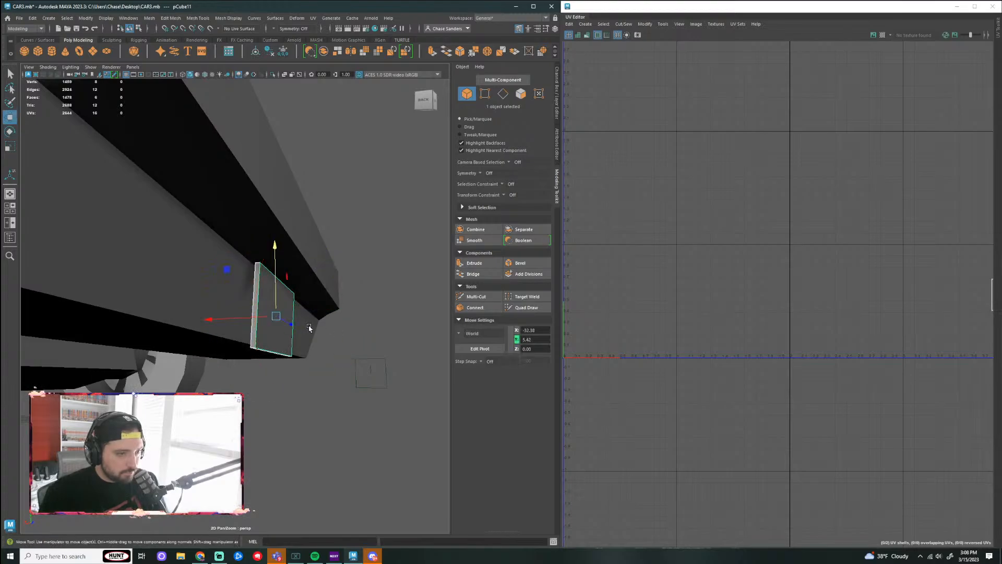
drag(216, 324, 212, 320)
drag(271, 246, 273, 246)
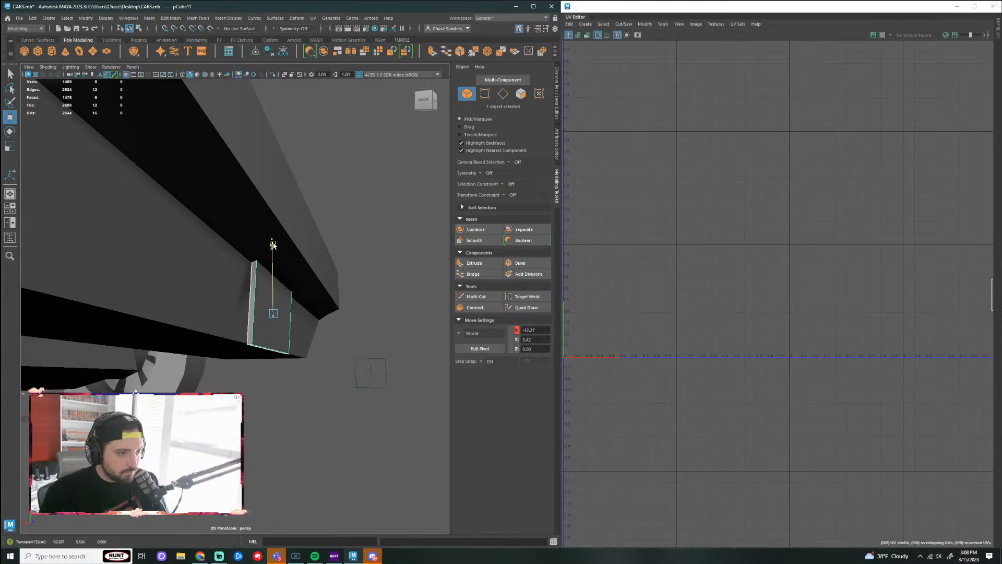
click(349, 347)
Step: Select the two small blocks flanking the rear license plate and move their UV shells to empty space below the 0–1 tile
alt+drag(349, 347, 307, 308)
scroll(261, 369, down, 5)
scroll(307, 309, up, 8)
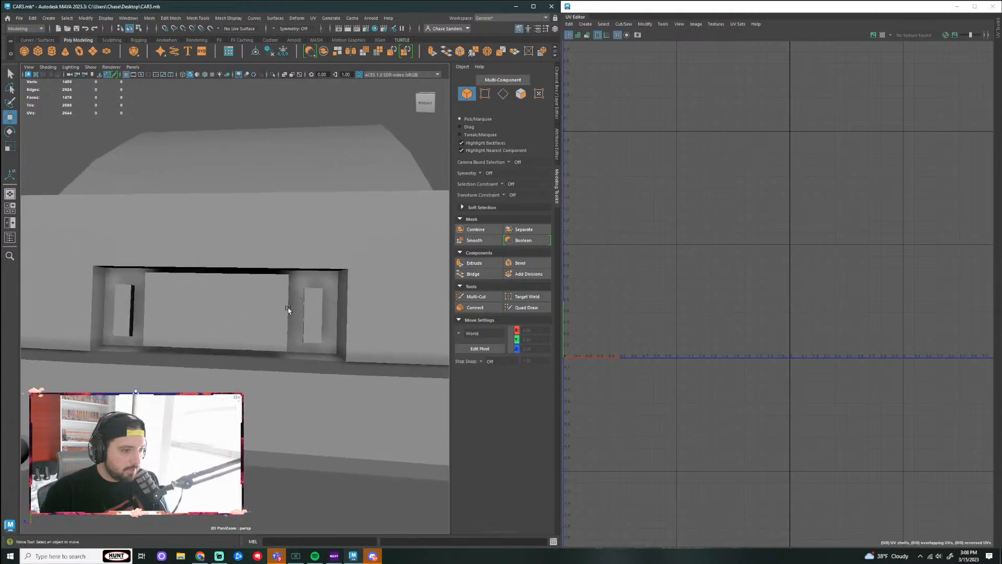
click(308, 330)
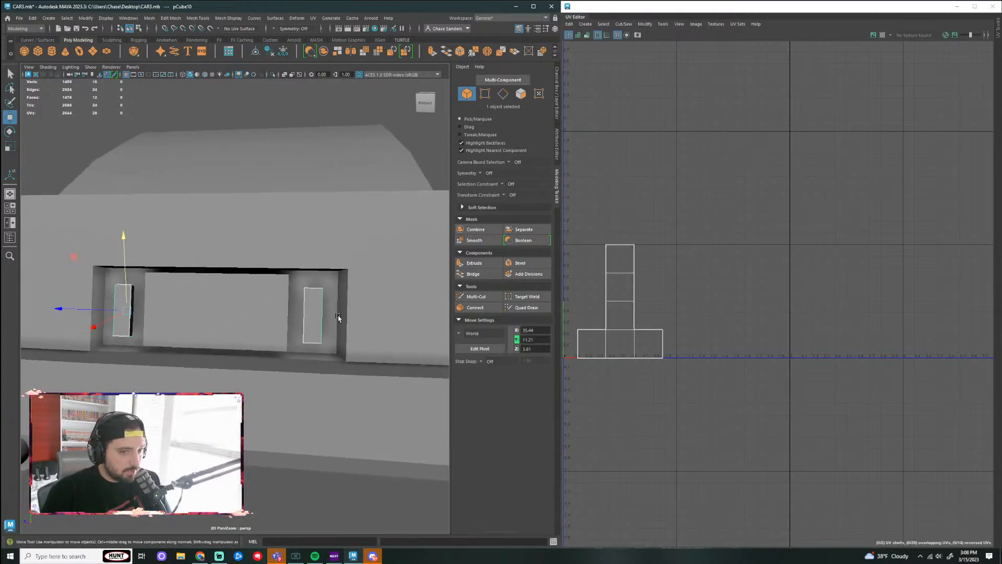
click(258, 477)
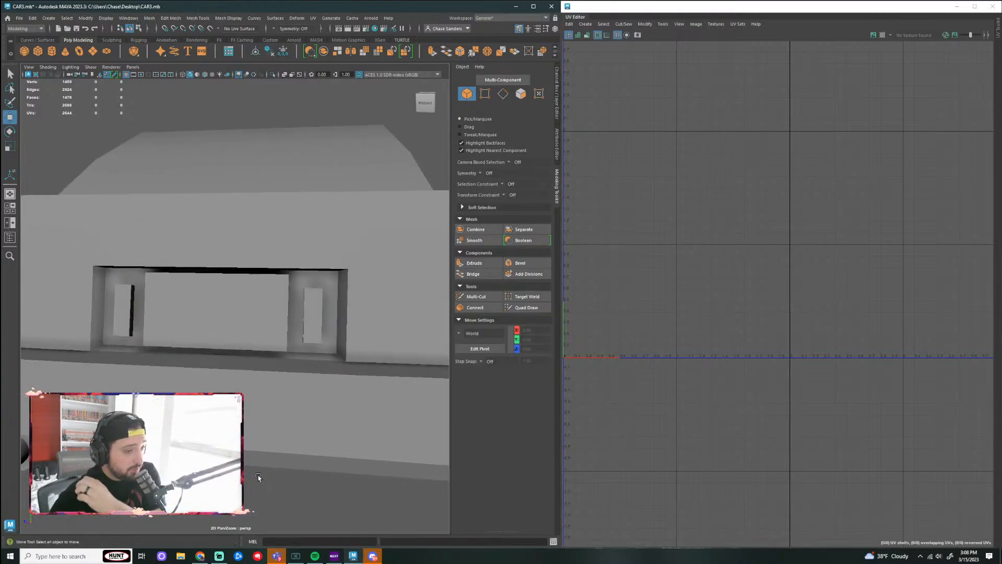
scroll(224, 365, down, 10)
alt+drag(225, 366, 287, 287)
click(250, 272)
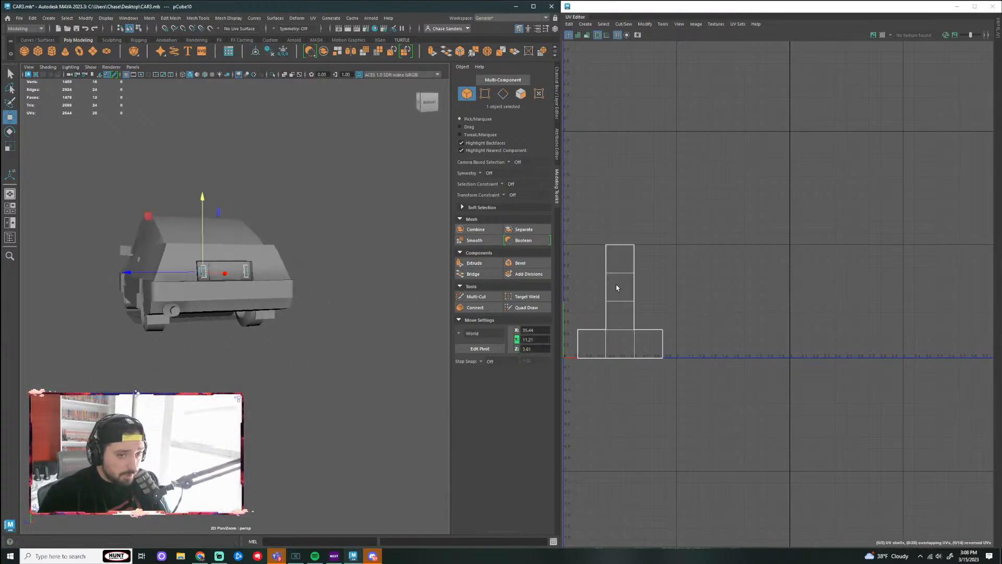
right_drag(616, 288, 584, 275)
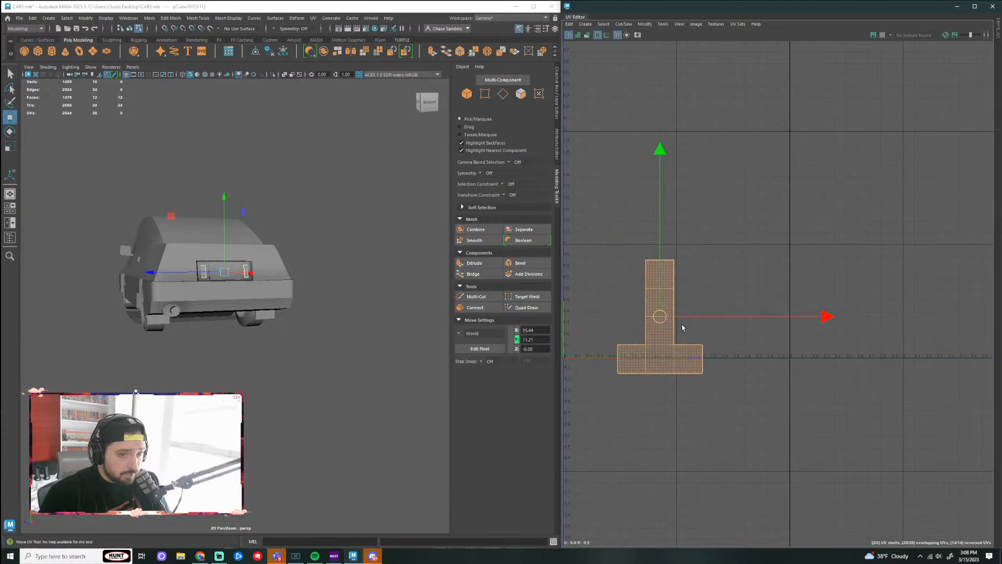
middle_drag(683, 329, 920, 459)
click(298, 380)
Step: Select all the car's parts in object mode and examine their combined UV layout for overlapping shells
alt+drag(297, 380, 310, 372)
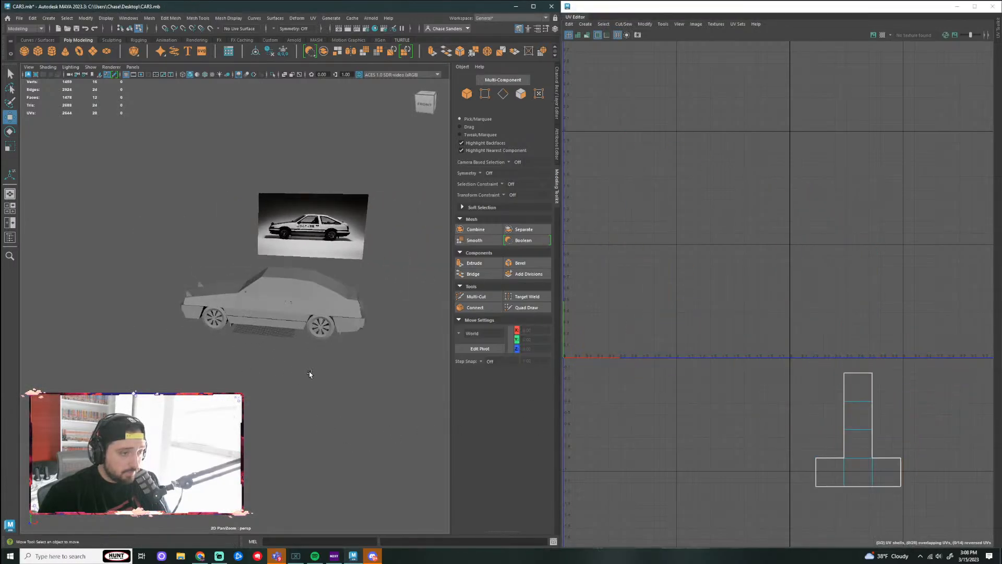
drag(393, 261, 194, 359)
right_drag(282, 304, 313, 293)
drag(381, 252, 193, 349)
scroll(731, 314, down, 4)
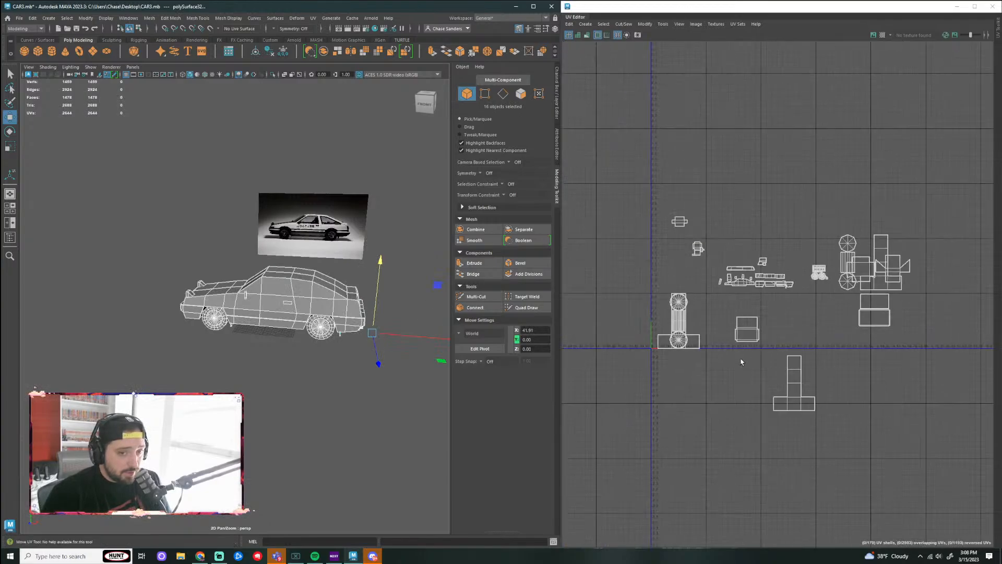
scroll(728, 358, up, 5)
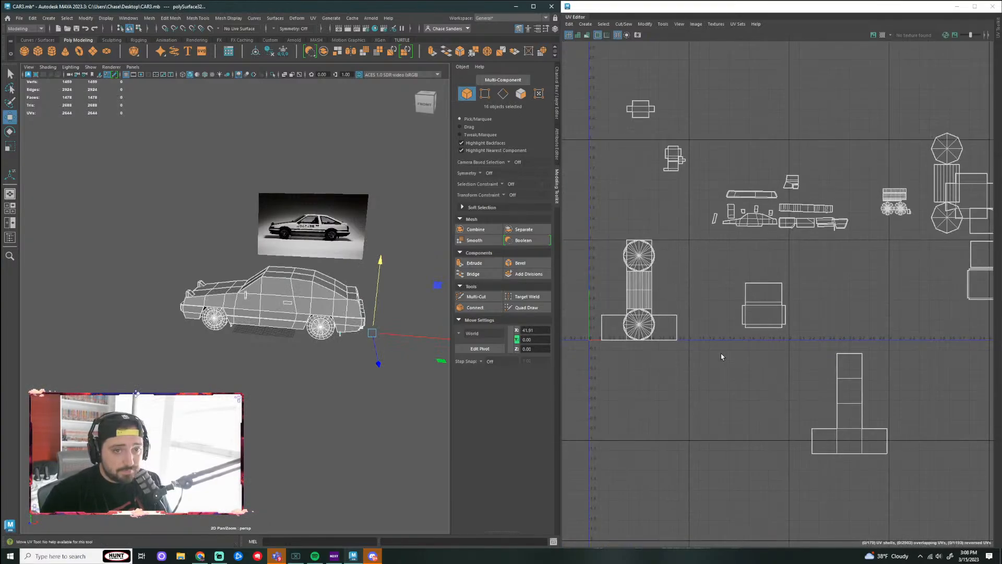
alt+right_drag(907, 342, 870, 320)
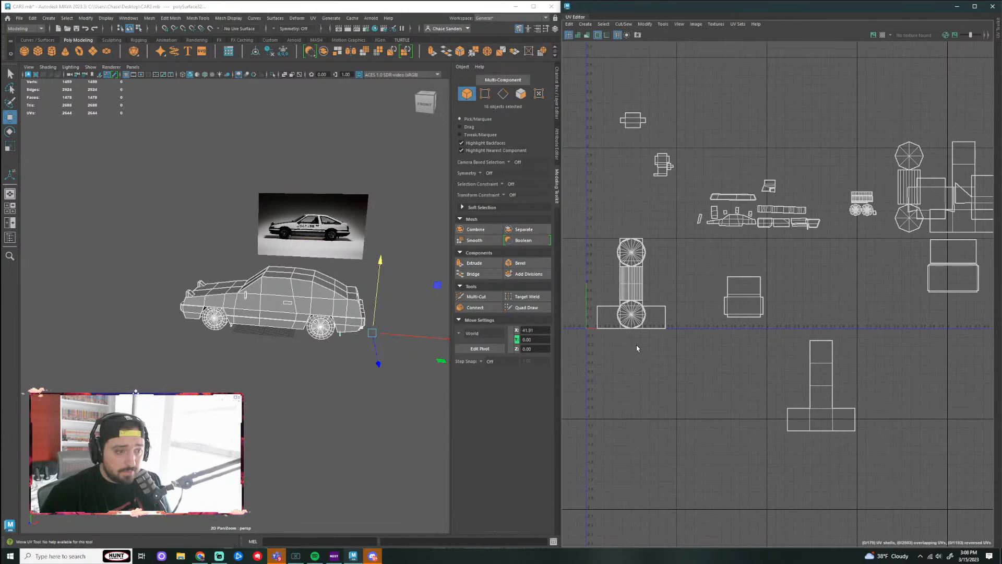
Step: Select the exhaust pipe under the rear bumper and examine its UV shells
click(384, 420)
alt+drag(395, 360, 323, 364)
click(336, 238)
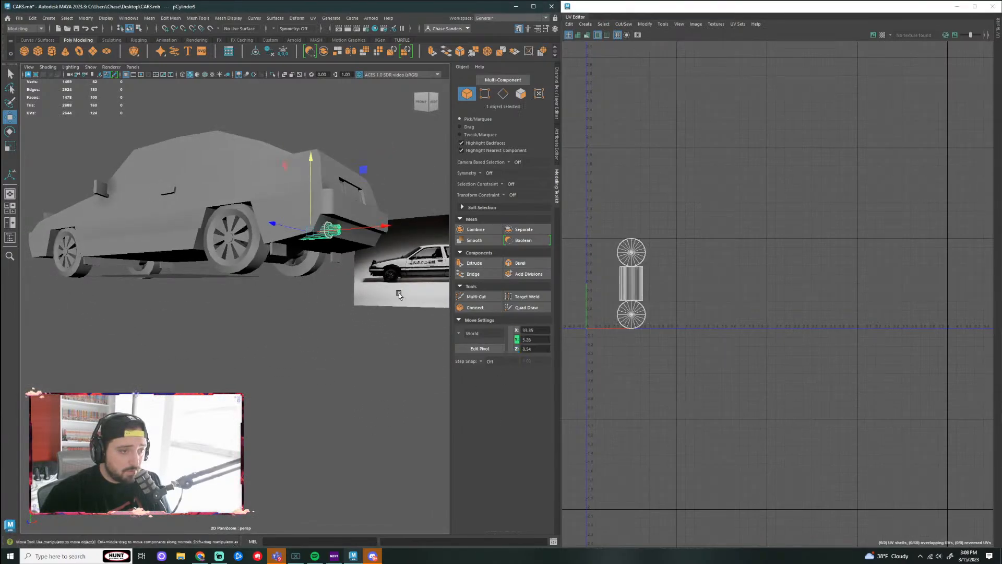
alt+drag(336, 238, 371, 326)
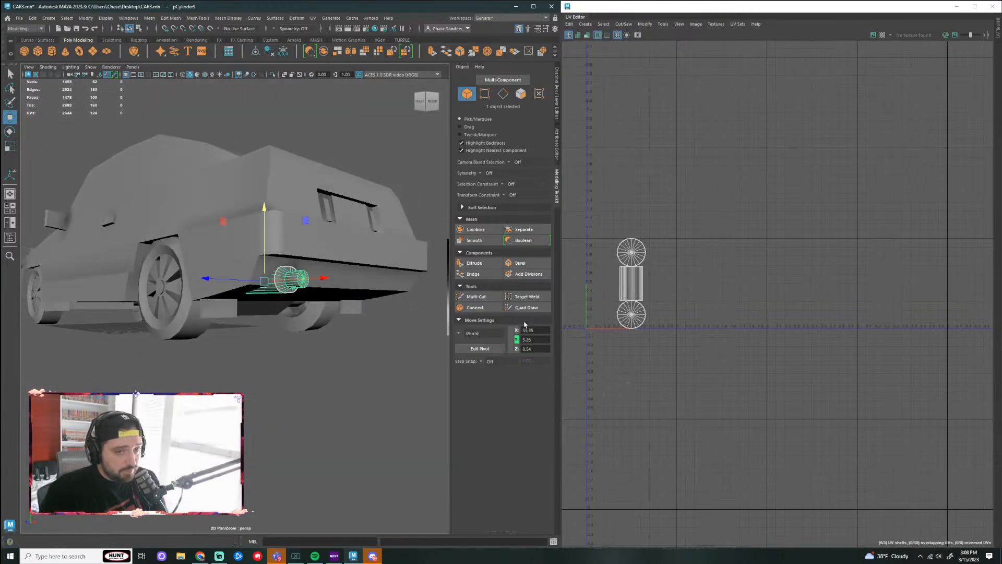
Step: Select every car part and move the UV shell of the block between the rear wheels sideways, clear of the exhaust's shells
key(a)
key(ctrl+shift+a)
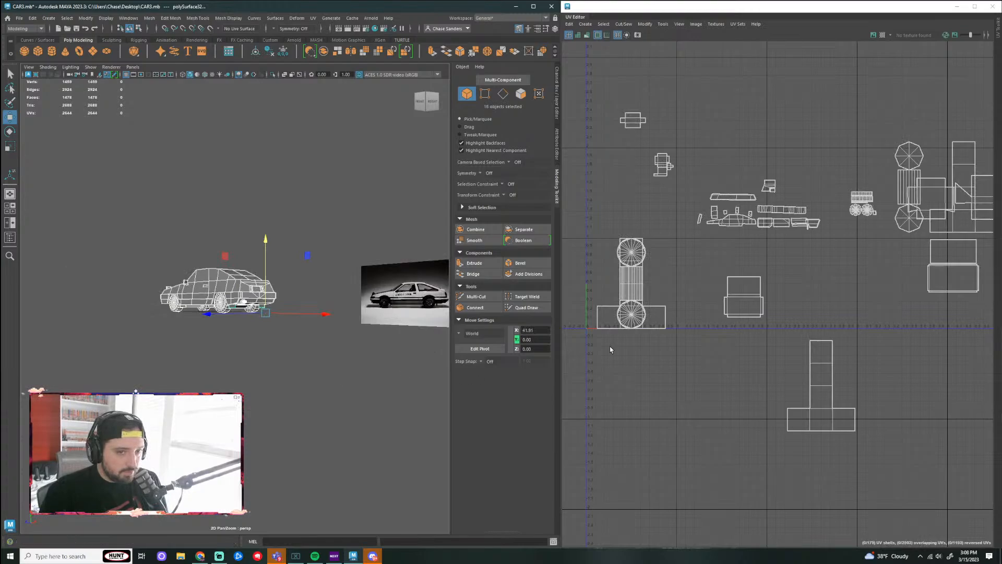
scroll(664, 335, up, 1)
right_drag(656, 305, 628, 291)
click(660, 305)
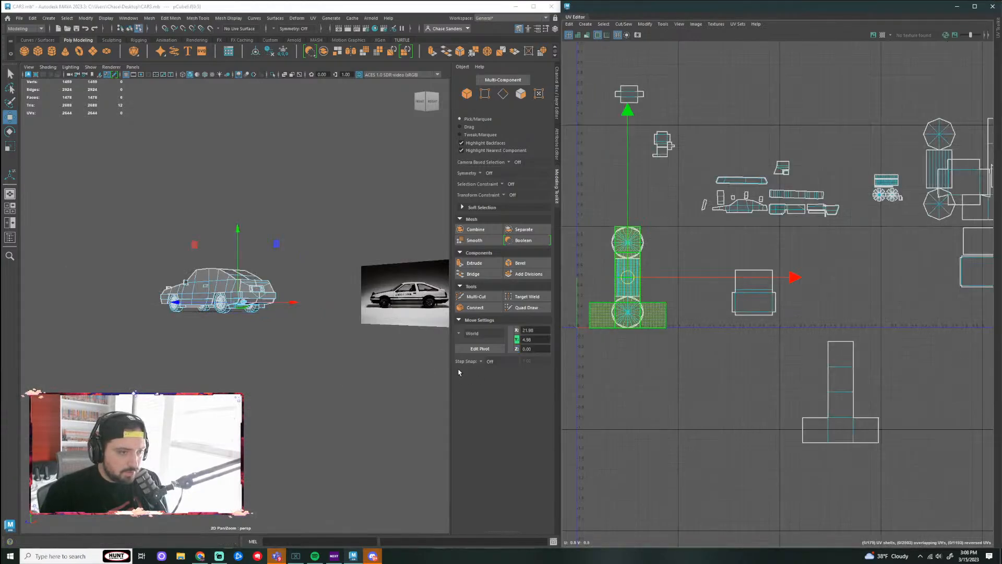
key(f)
alt+drag(291, 336, 245, 331)
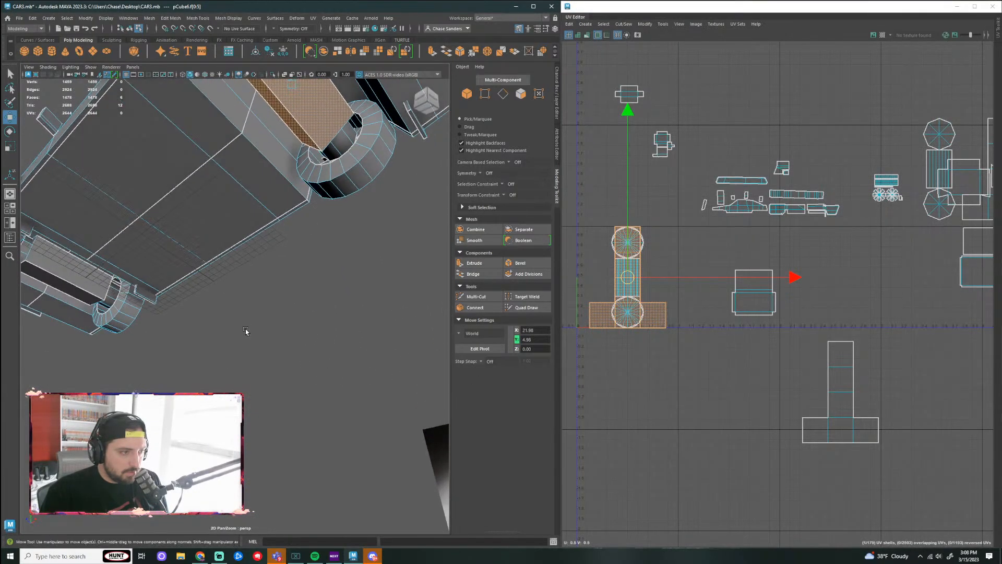
scroll(247, 328, down, 4)
drag(670, 277, 931, 278)
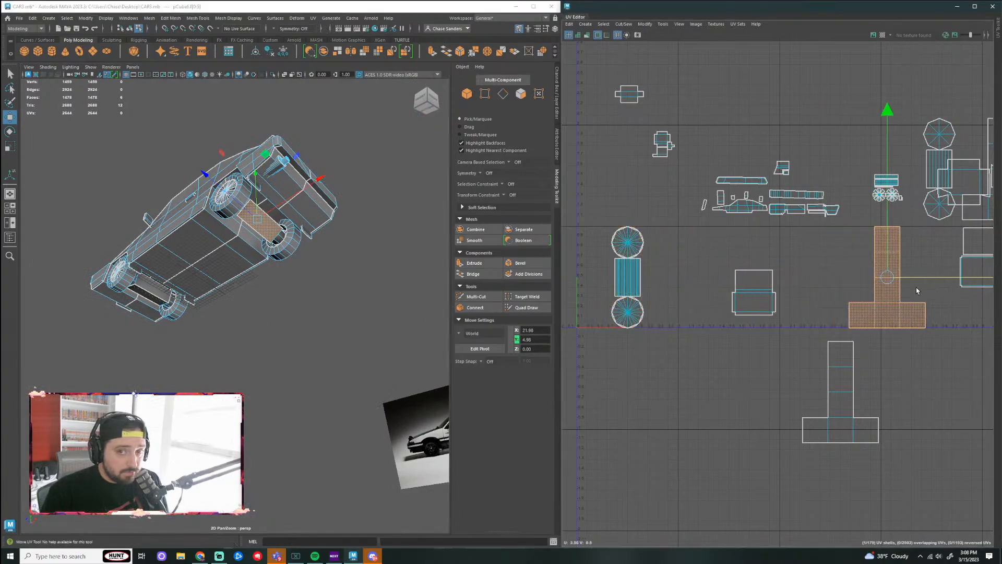
Step: Stack the UV shells of the blocks between the front and rear wheels, and move the stack into empty space clear of the other shells
alt+middle_drag(903, 319, 645, 360)
drag(633, 317, 744, 209)
click(750, 169)
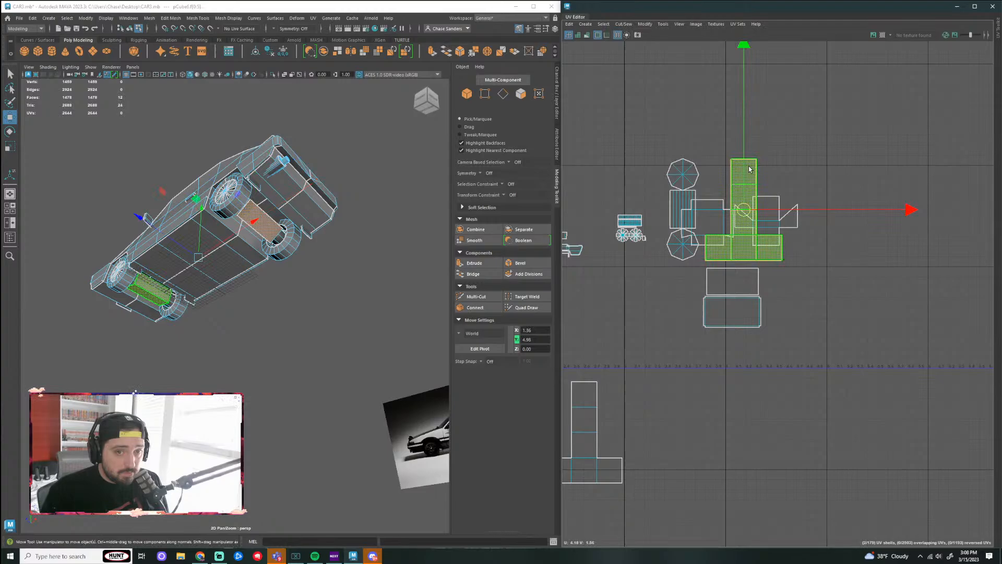
click(645, 24)
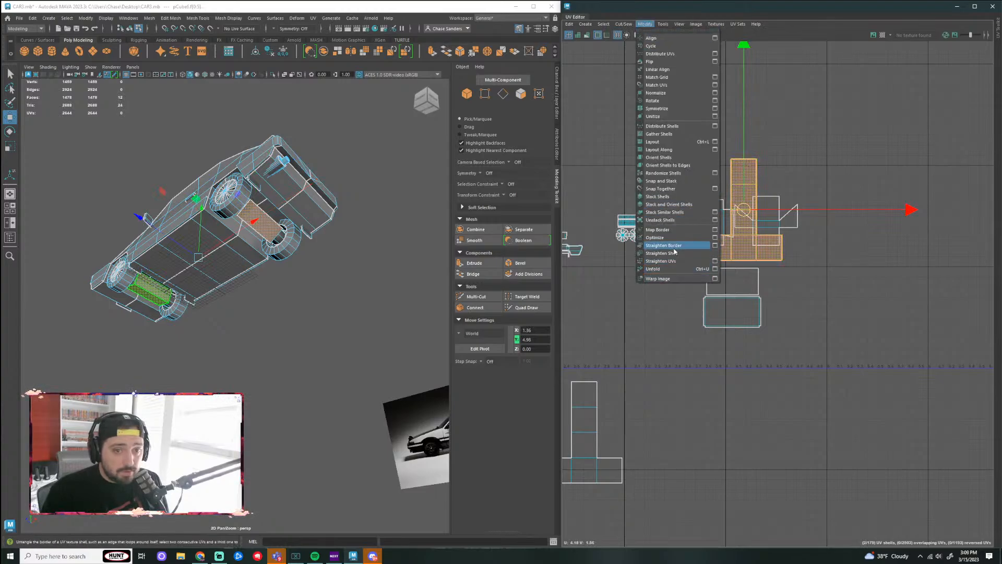
click(695, 220)
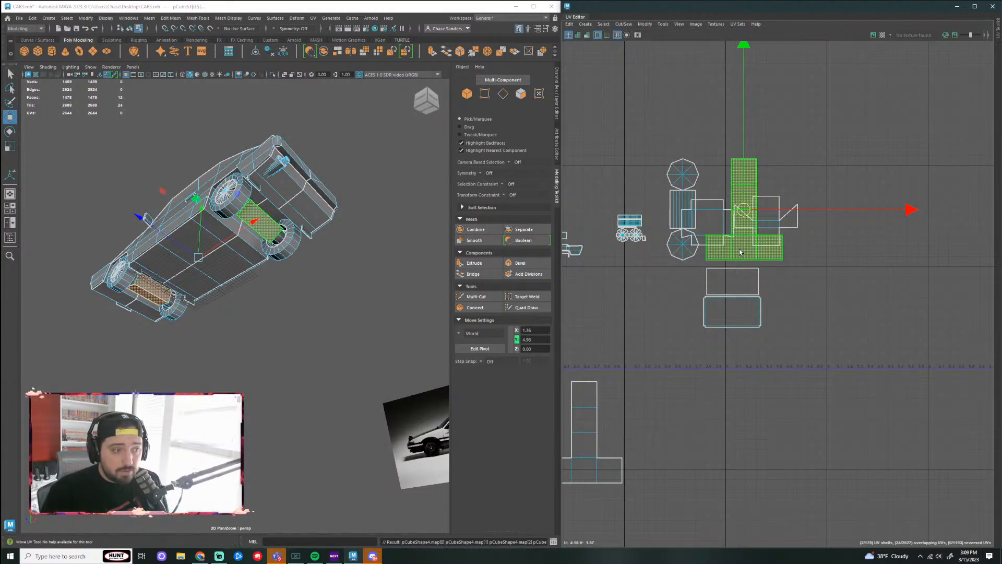
drag(746, 210, 790, 114)
Step: Select the cylinder's two round cap shells and its striped side shell, and move them beside the stacked T-shaped block shells
drag(684, 178, 677, 197)
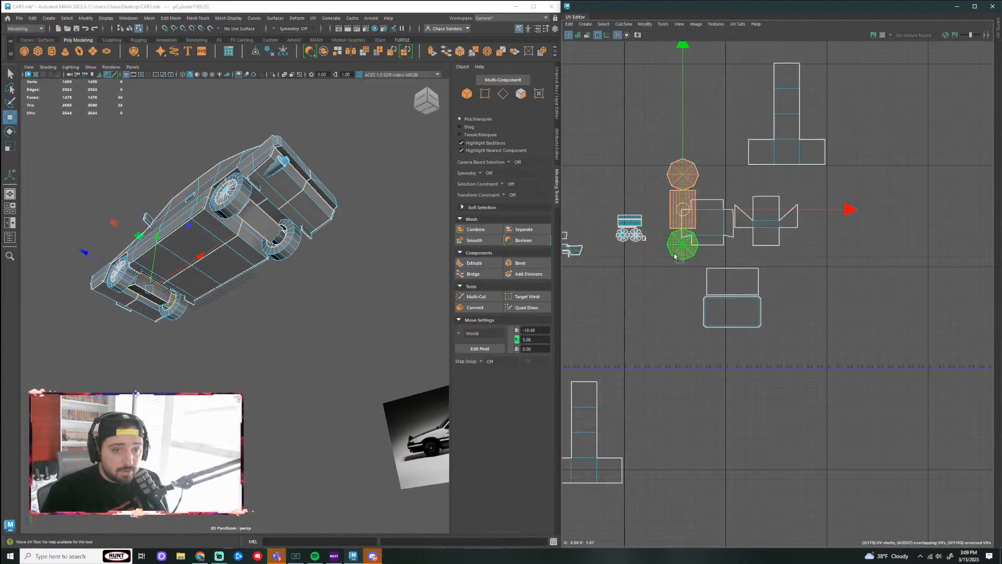
drag(683, 210, 683, 152)
key(ctrl+z)
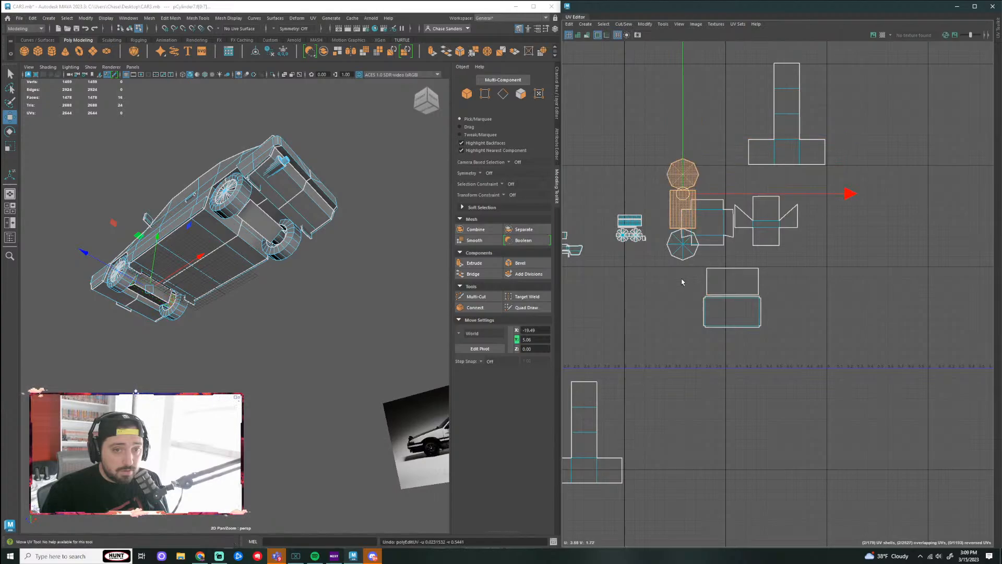
shift+drag(672, 250, 672, 252)
drag(683, 211, 727, 117)
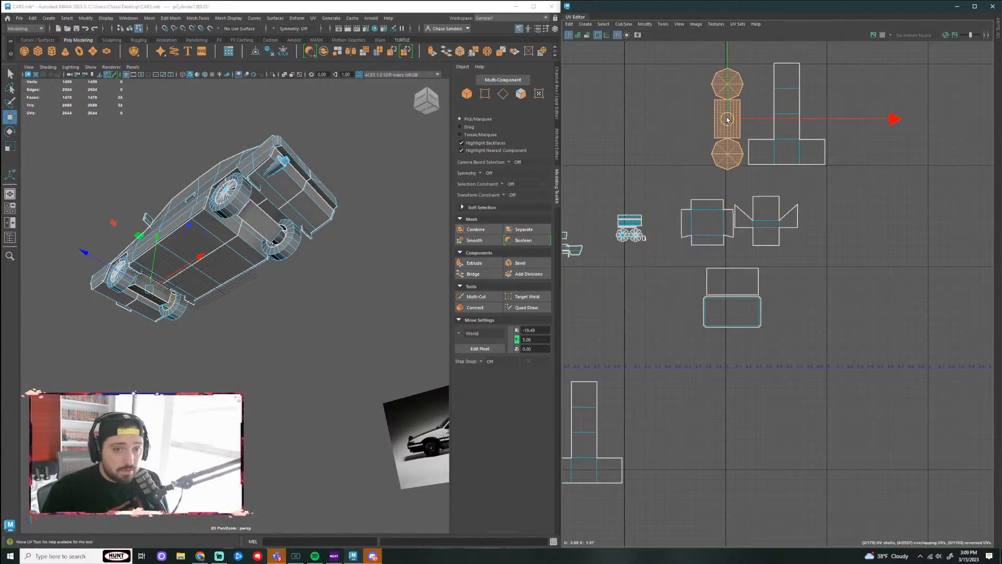
Step: Move the stacked box-shaped UV shells sideways out of their tile, leaving the tile below the car body's shells free
click(898, 202)
scroll(899, 201, down, 4)
alt+middle_drag(687, 311, 798, 262)
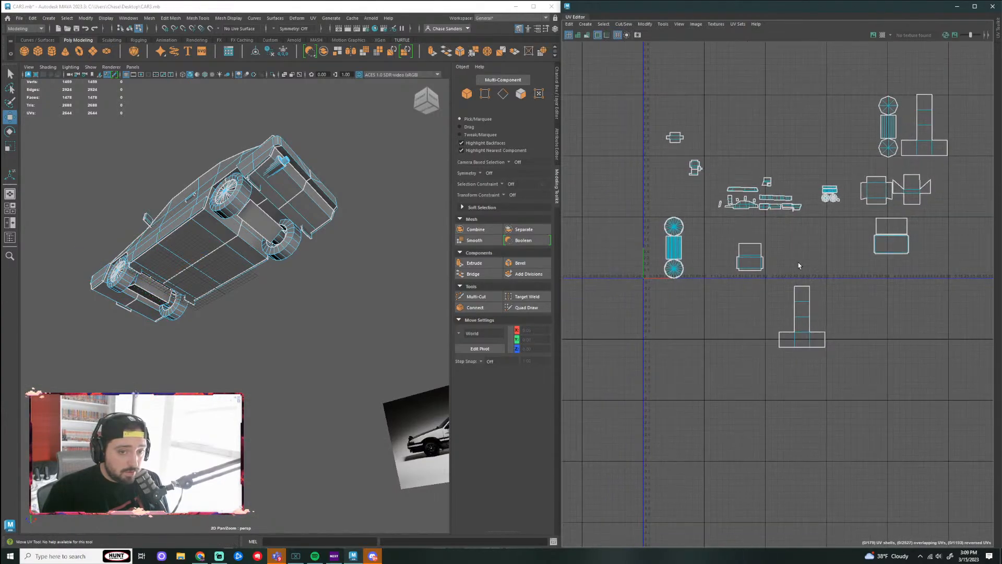
scroll(756, 248, down, 1)
scroll(756, 247, up, 3)
click(705, 246)
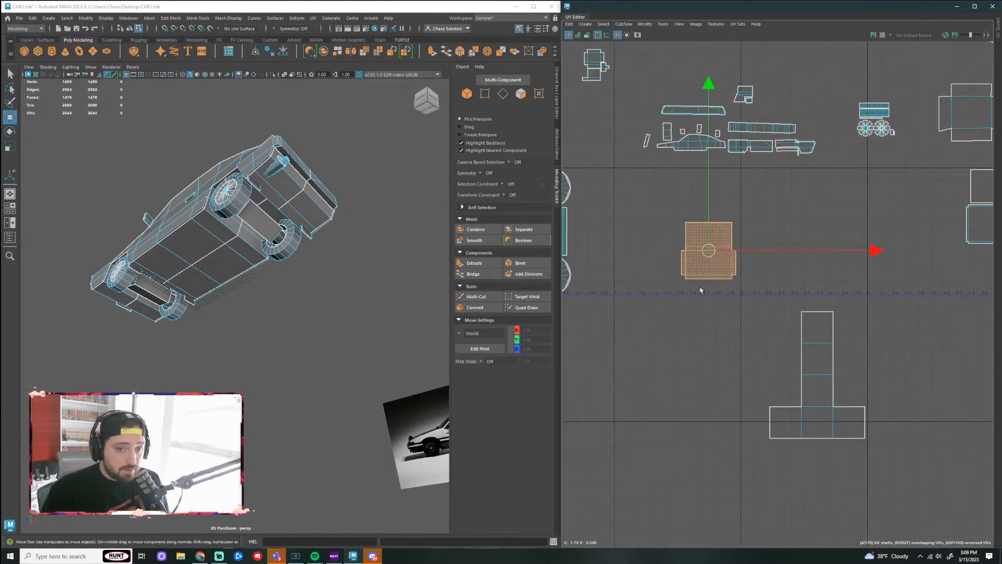
drag(746, 256, 930, 281)
click(897, 336)
alt+middle_drag(932, 372, 883, 340)
Step: Display the checker map on the car and bring the whole model into view
click(766, 342)
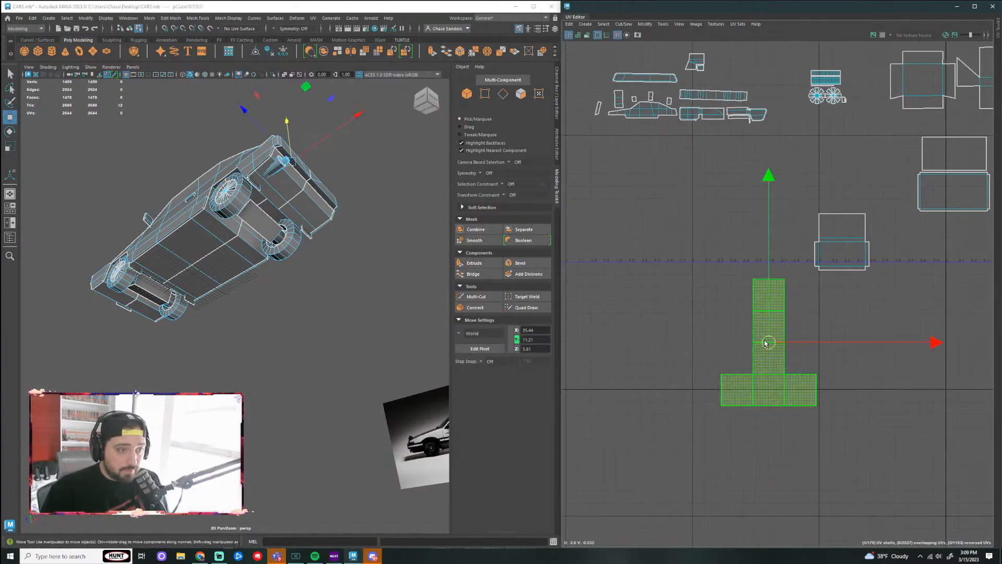
alt+middle_drag(586, 257, 571, 273)
alt+drag(367, 235, 418, 327)
click(355, 274)
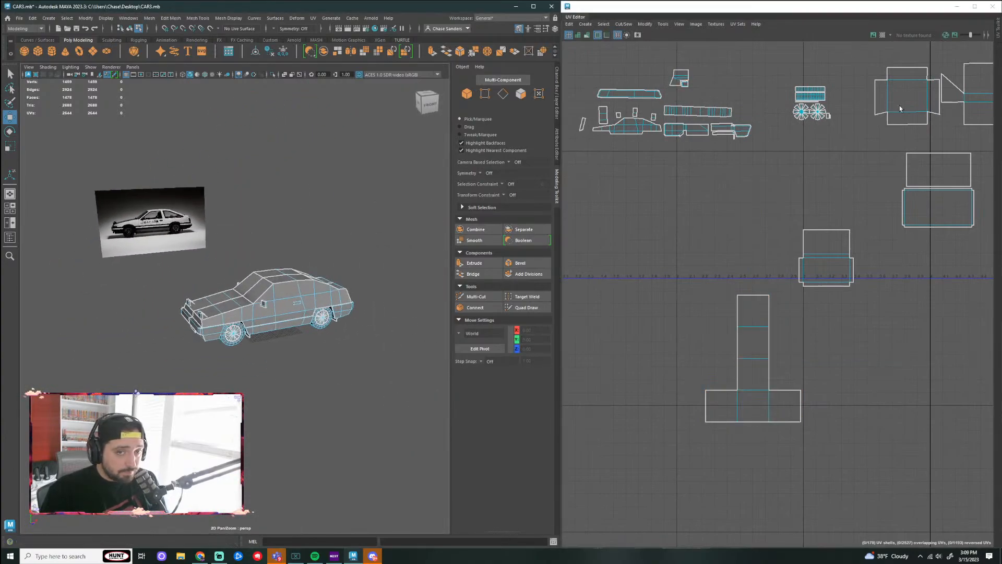
click(882, 34)
alt+drag(334, 313, 402, 360)
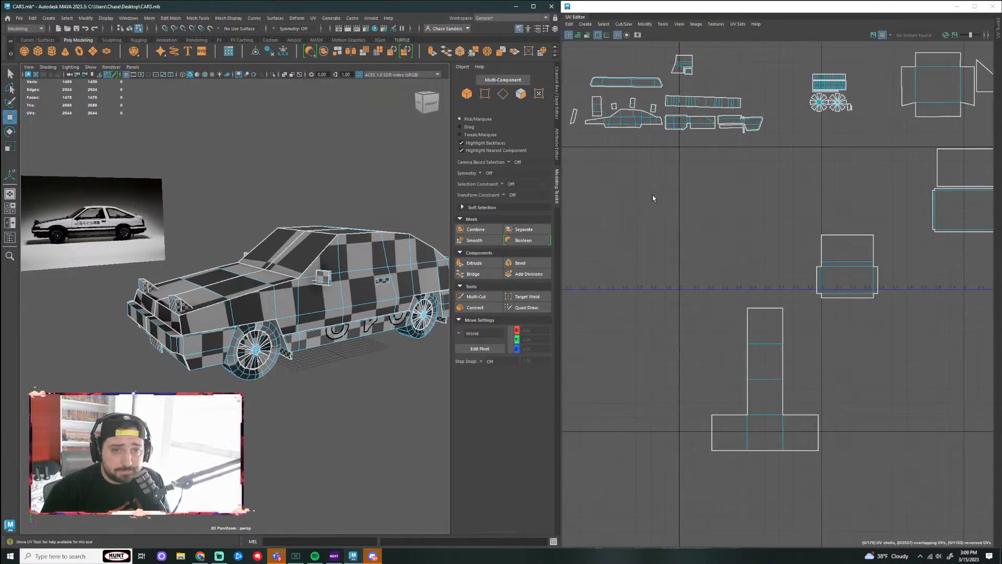
Step: Move the car side's stacked UV shells into the empty tile below the body shells and enlarge them
scroll(698, 255, down, 4)
scroll(698, 256, up, 2)
scroll(673, 234, up, 1)
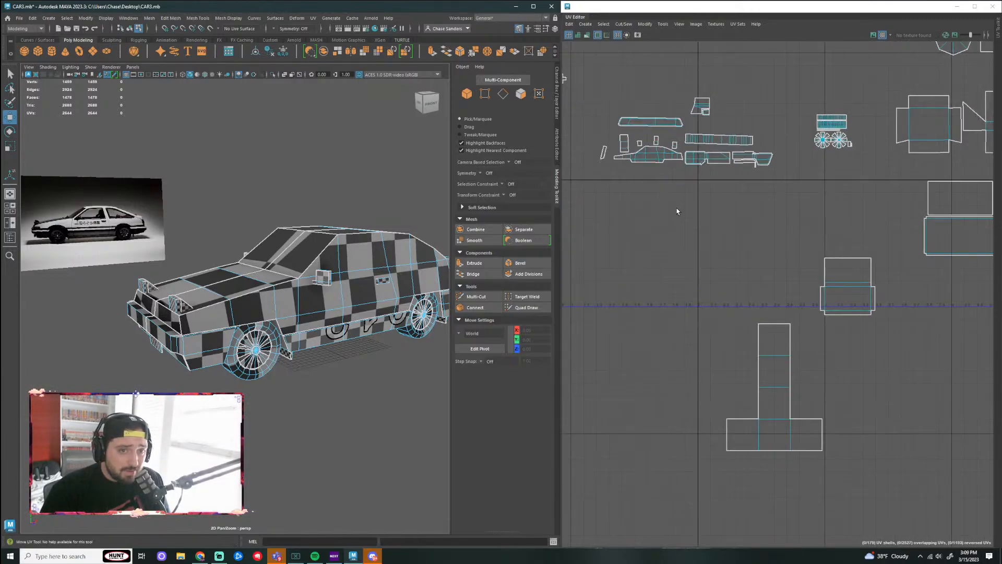
scroll(671, 208, up, 1)
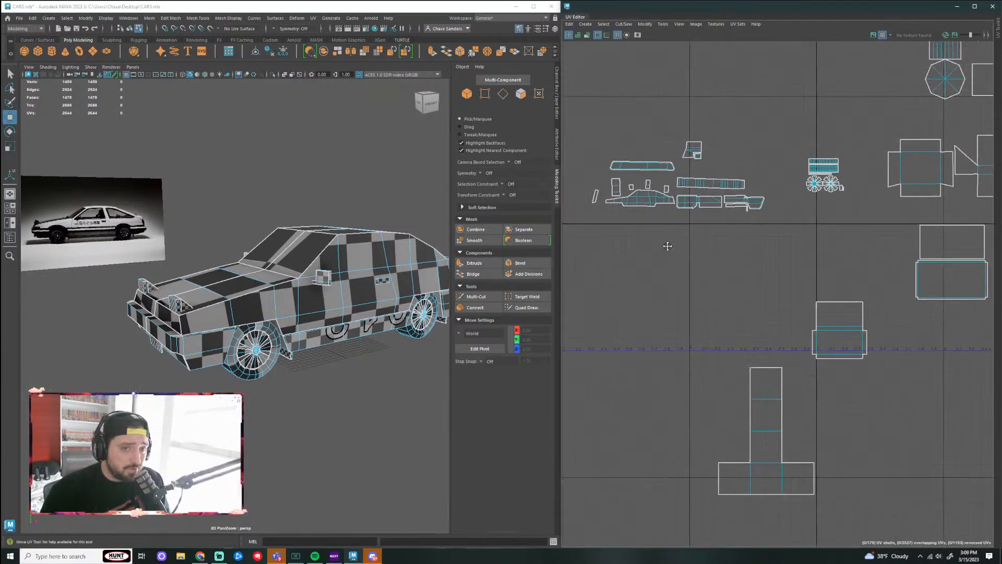
click(630, 194)
drag(636, 196, 791, 273)
scroll(742, 239, up, 3)
key(r)
key(w)
drag(724, 226, 754, 236)
scroll(770, 254, up, 2)
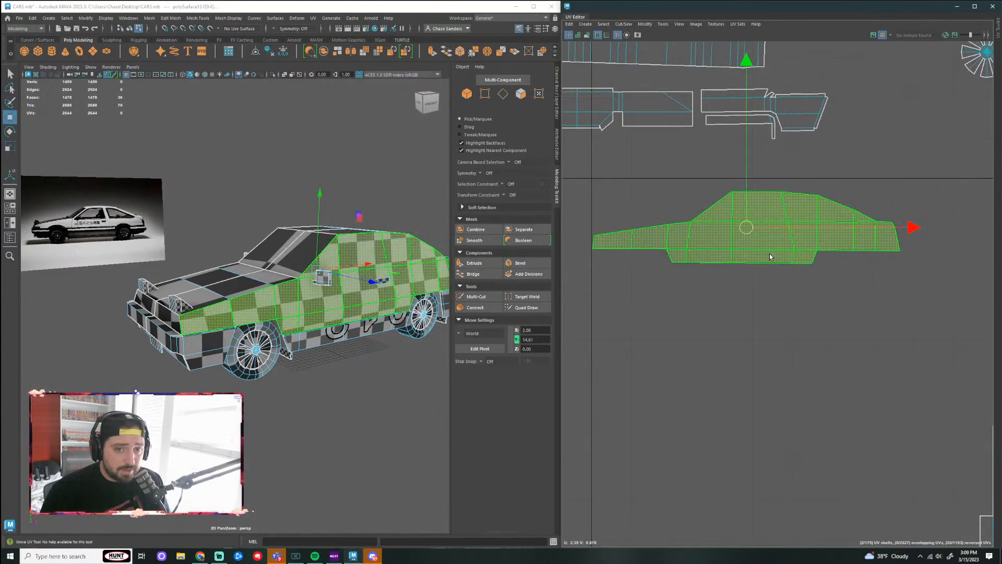
Step: Try to straighten the UVs of the car side's shells, and undo the straightening
click(790, 194)
click(646, 24)
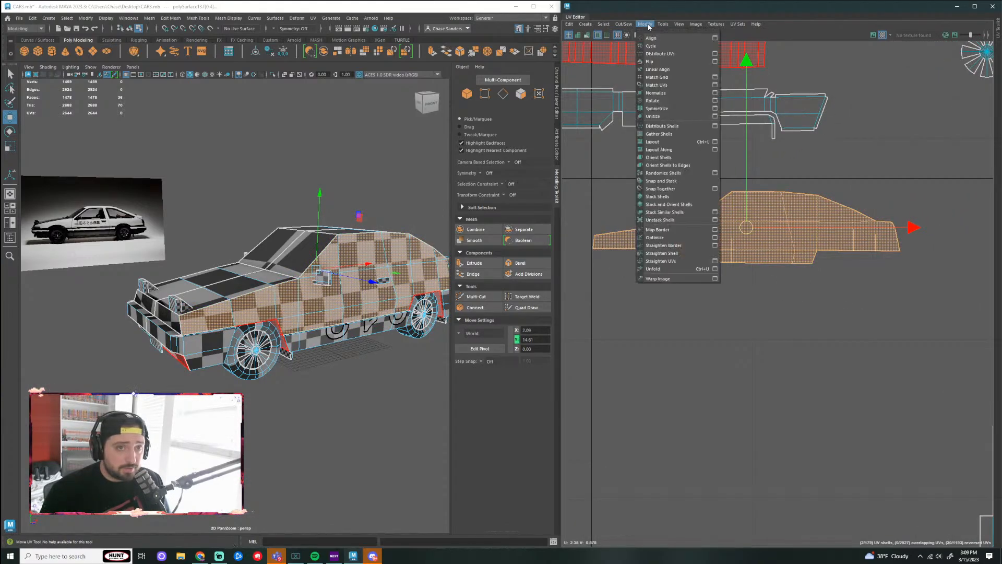
click(684, 268)
key(ctrl+z)
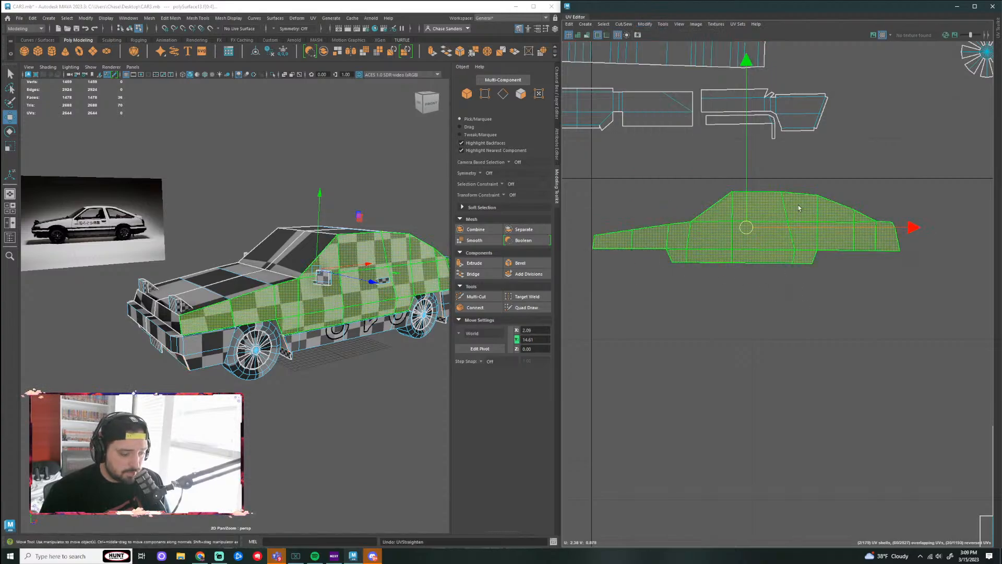
Step: Examine the checker pattern along the car's side panel for UV alignment and distortion
key(e)
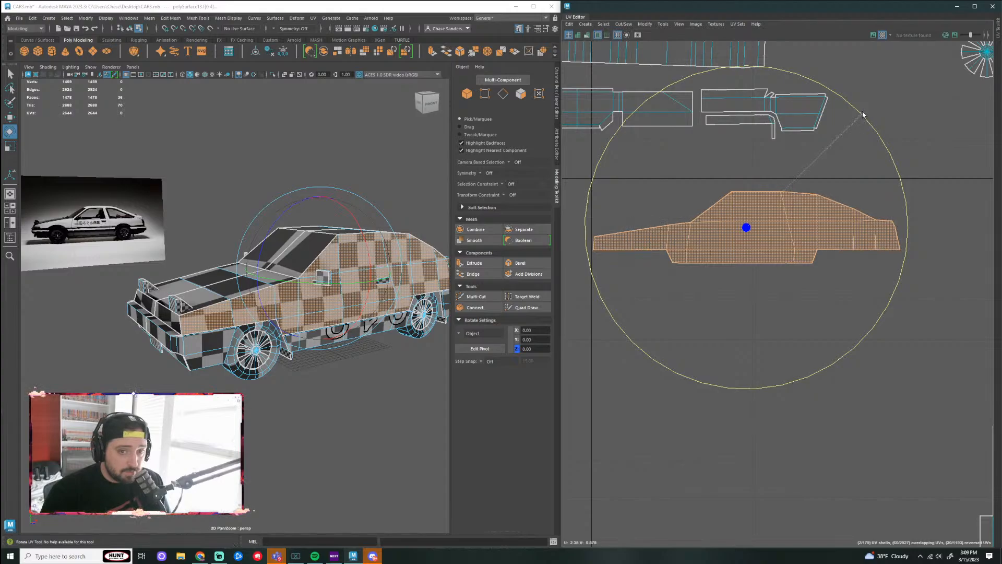
click(302, 425)
alt+drag(302, 425, 367, 388)
click(741, 309)
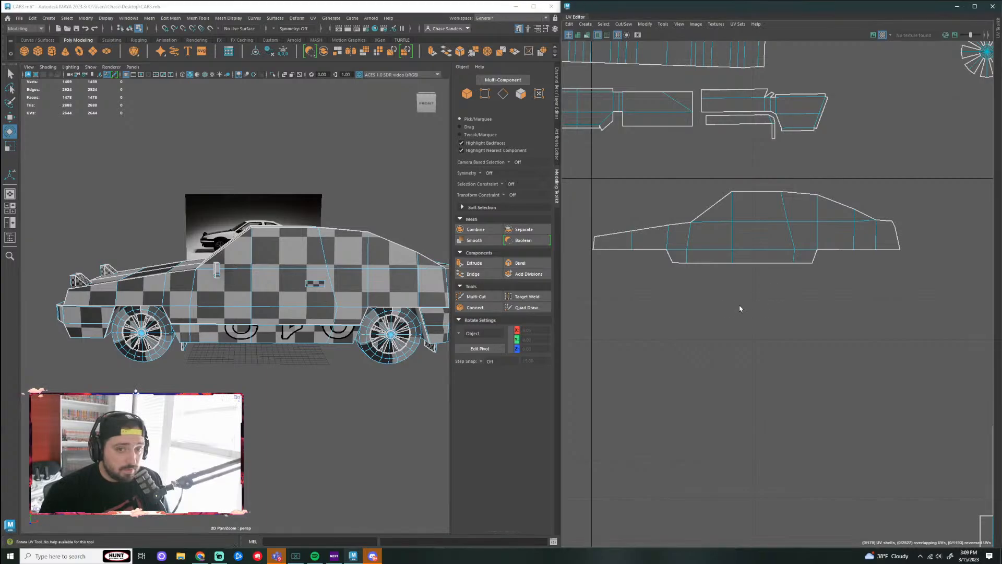
double_click(733, 256)
scroll(279, 340, up, 5)
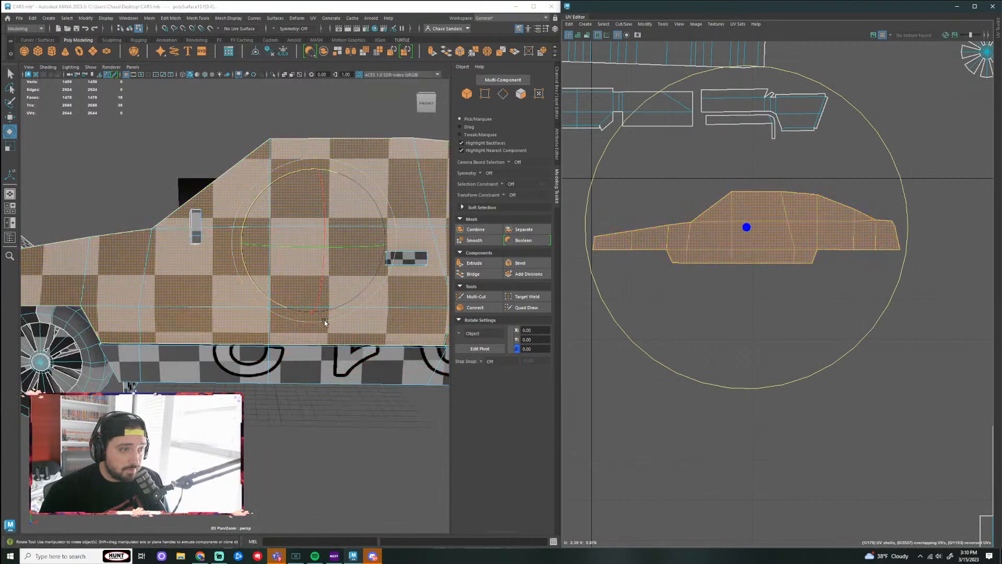
scroll(279, 340, down, 5)
click(766, 396)
scroll(765, 396, down, 3)
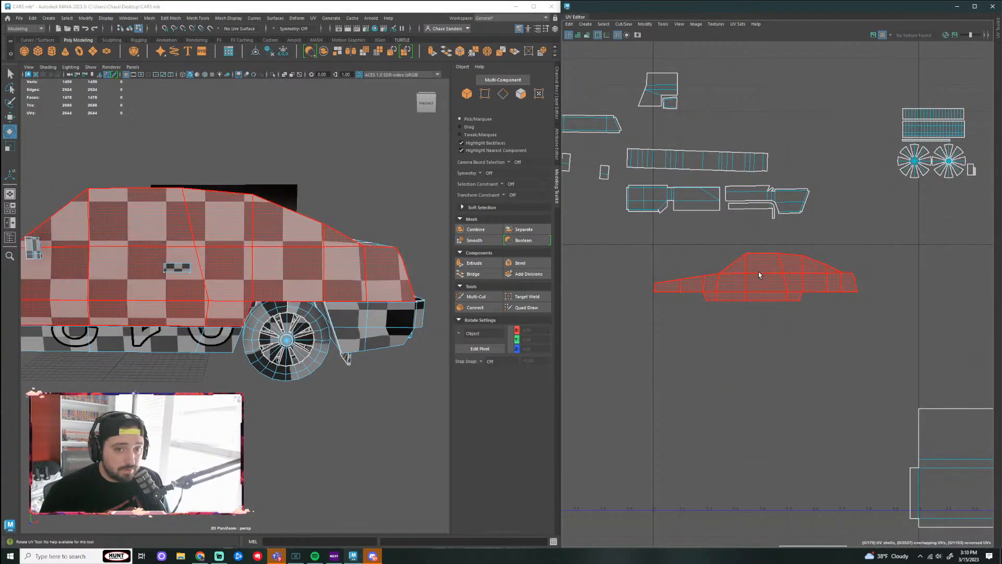
Step: Select both stacked car-side UV shells and scale them to span nearly the full width of the tile, along its upper edge
double_click(759, 271)
key(w)
alt+middle_drag(789, 224, 713, 144)
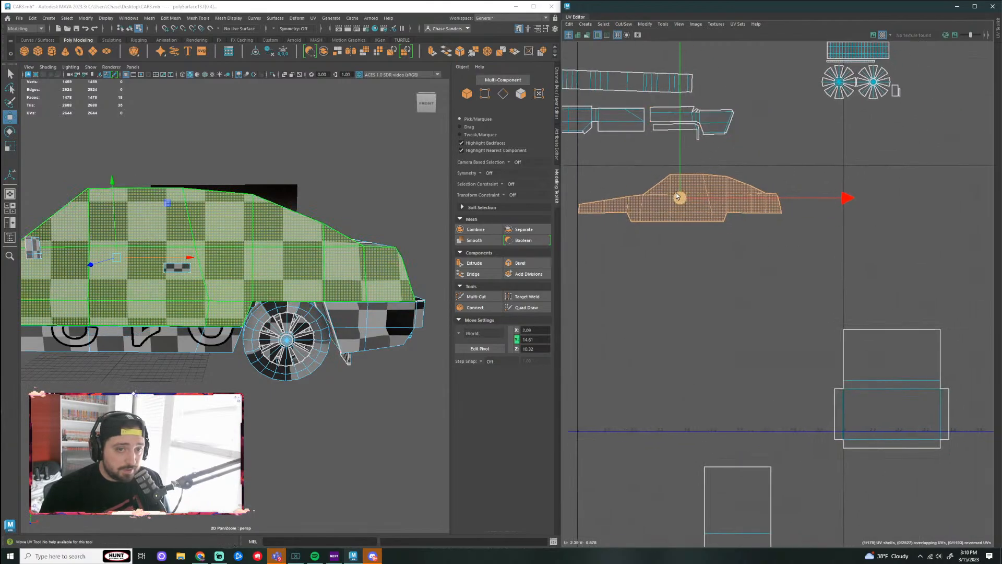
drag(680, 197, 708, 317)
key(ctrl+z)
drag(748, 279, 709, 201)
key(r)
key(w)
key(w)
click(856, 267)
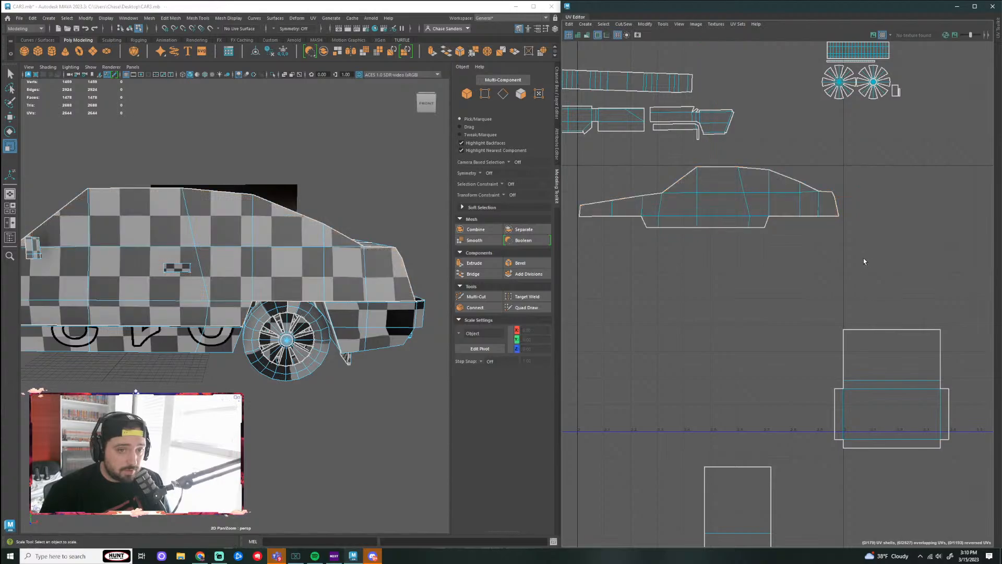
Step: Move the hood's UV shells below the front end of the car-side shell and rotate them 90 degrees
scroll(869, 268, down, 2)
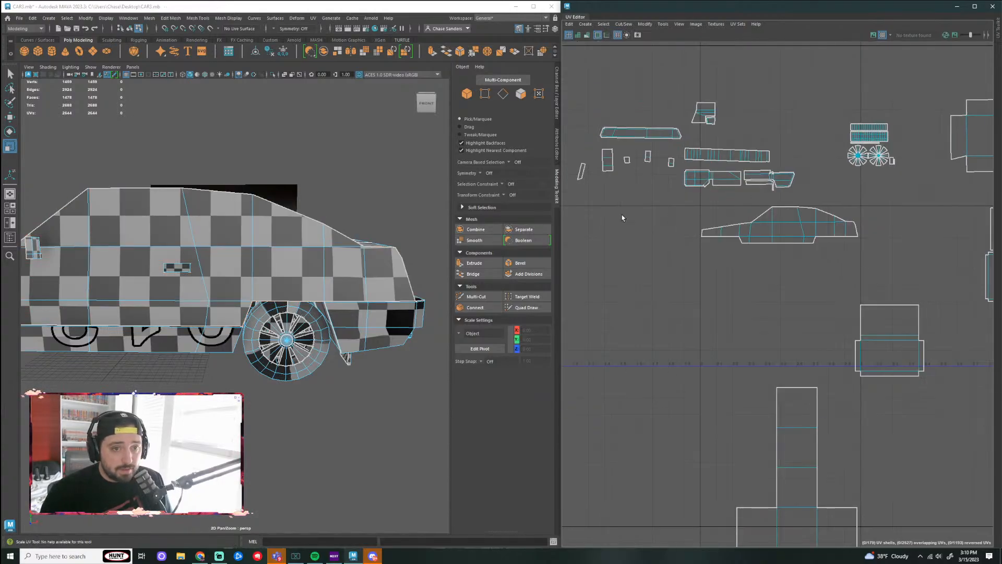
click(609, 162)
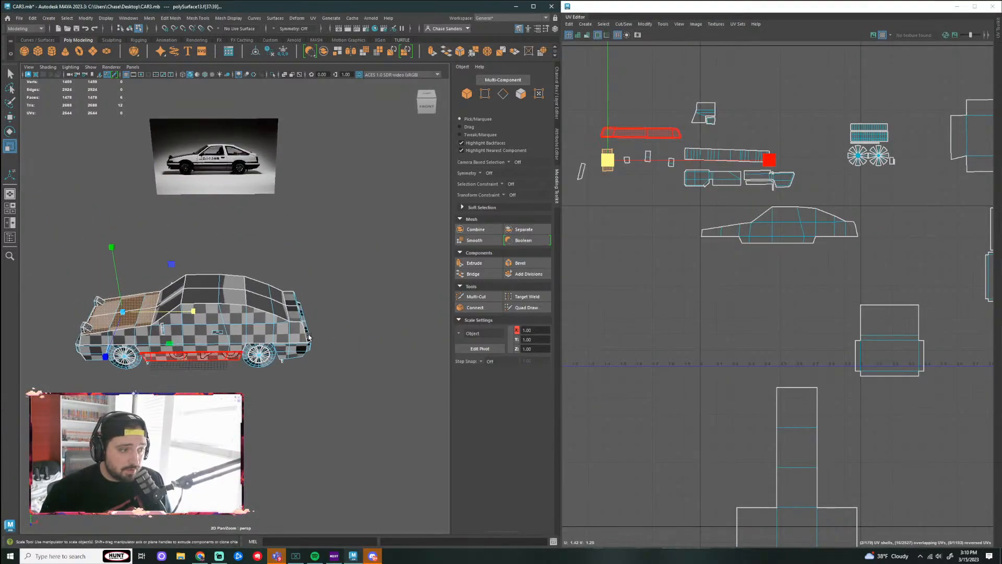
key(w)
drag(611, 164, 710, 259)
scroll(713, 252, up, 5)
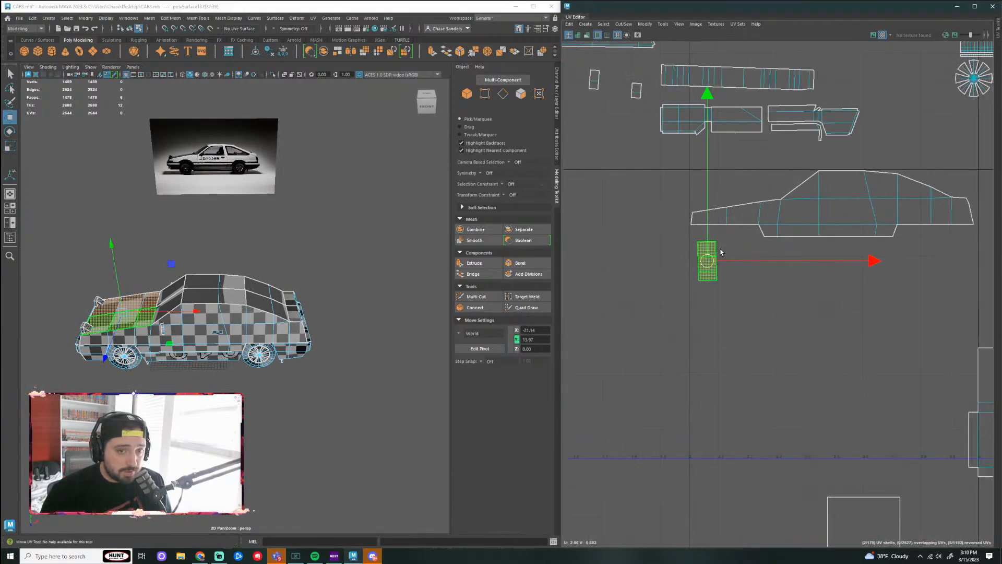
key(e)
drag(735, 114, 745, 277)
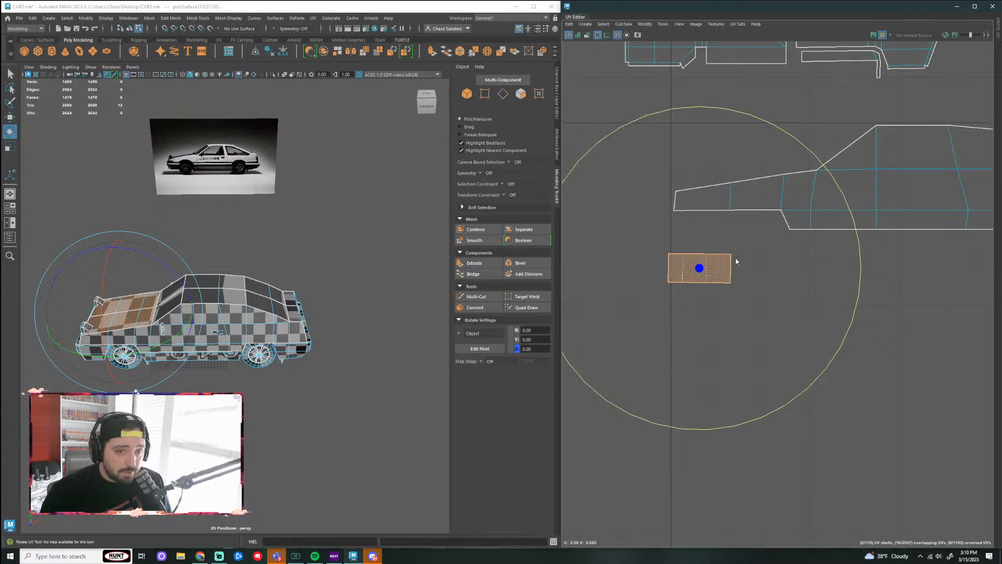
Step: Select the end edges of the hood's UV shell and locate them on the car model
click(730, 269)
click(669, 276)
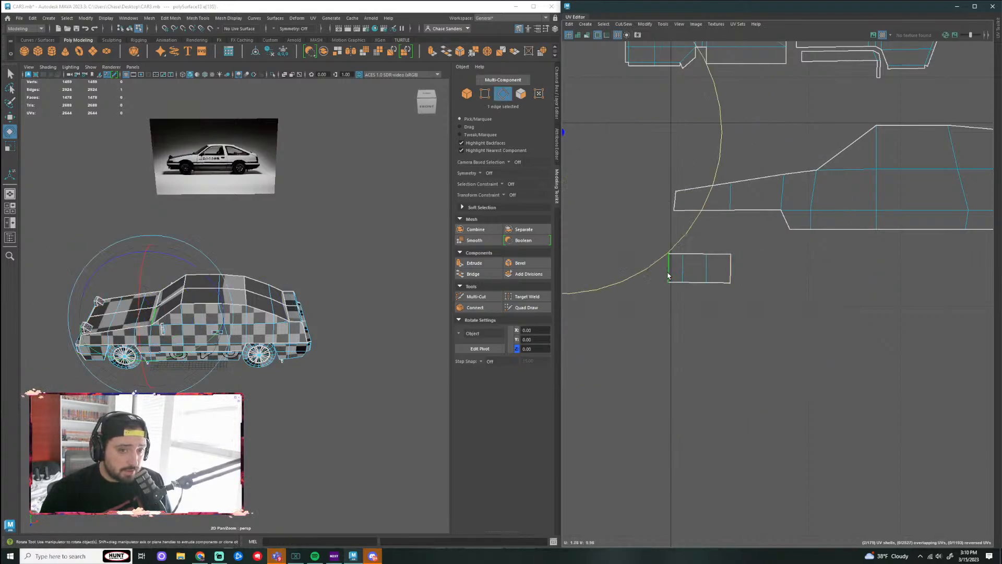
alt+drag(198, 314, 268, 360)
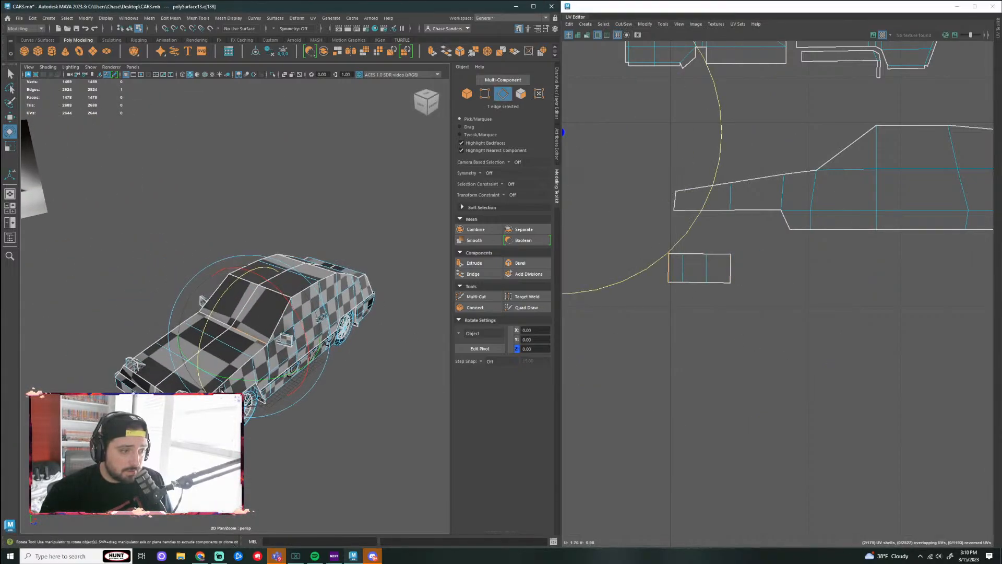
scroll(269, 363, up, 5)
scroll(269, 362, down, 3)
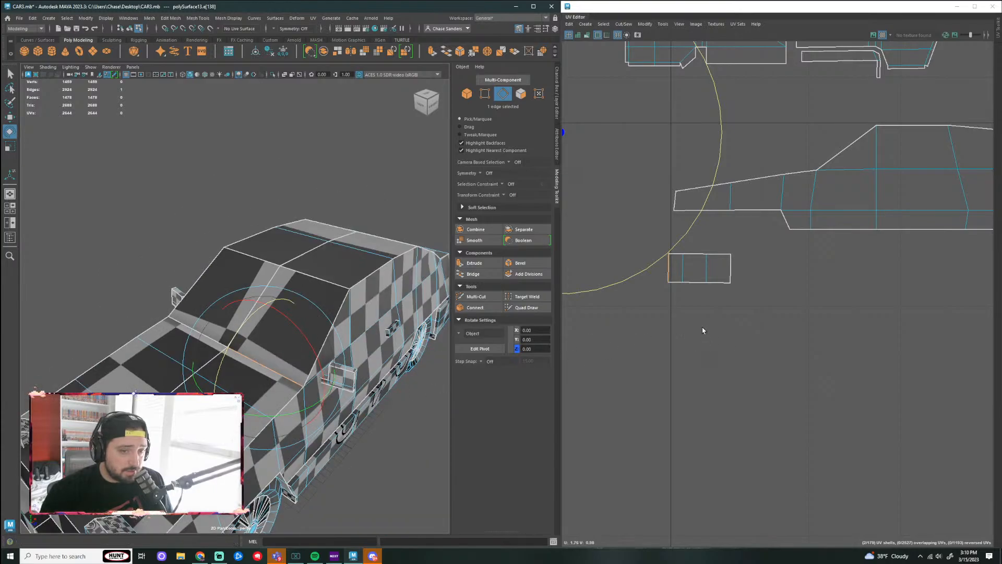
Step: Try to rotate the hood's UV shell again, and undo the rotation
click(703, 330)
right_drag(716, 262, 687, 251)
click(695, 270)
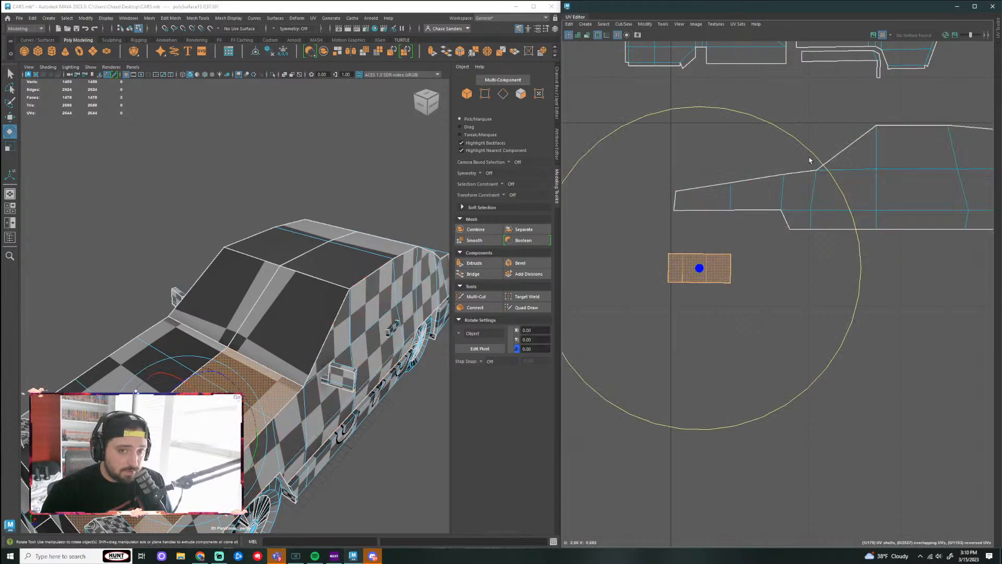
drag(810, 161, 742, 361)
key(ctrl+z)
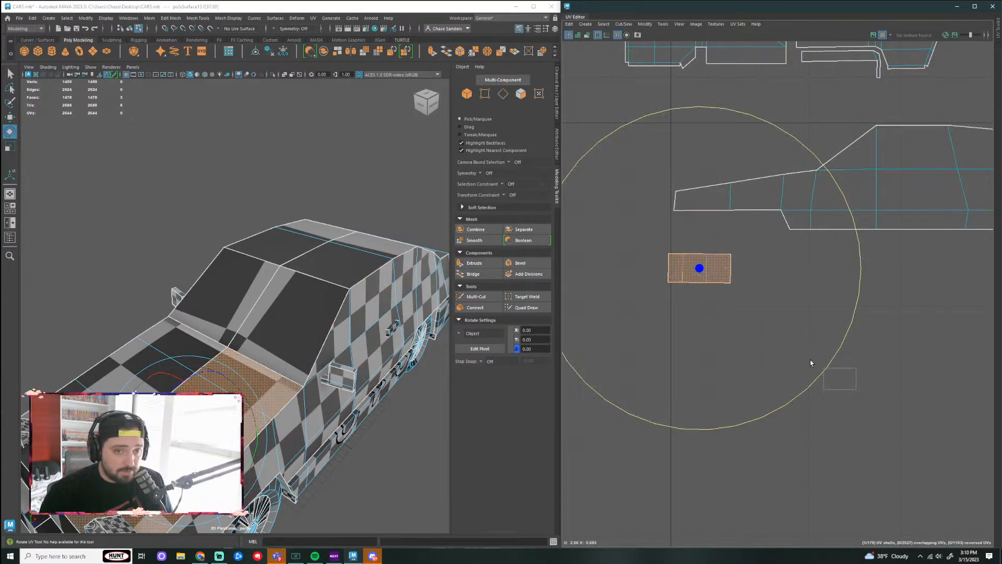
Step: Select the center edges running along the hood and sew the two hood halves' UVs together
right_drag(223, 355, 223, 337)
click(223, 337)
key(q)
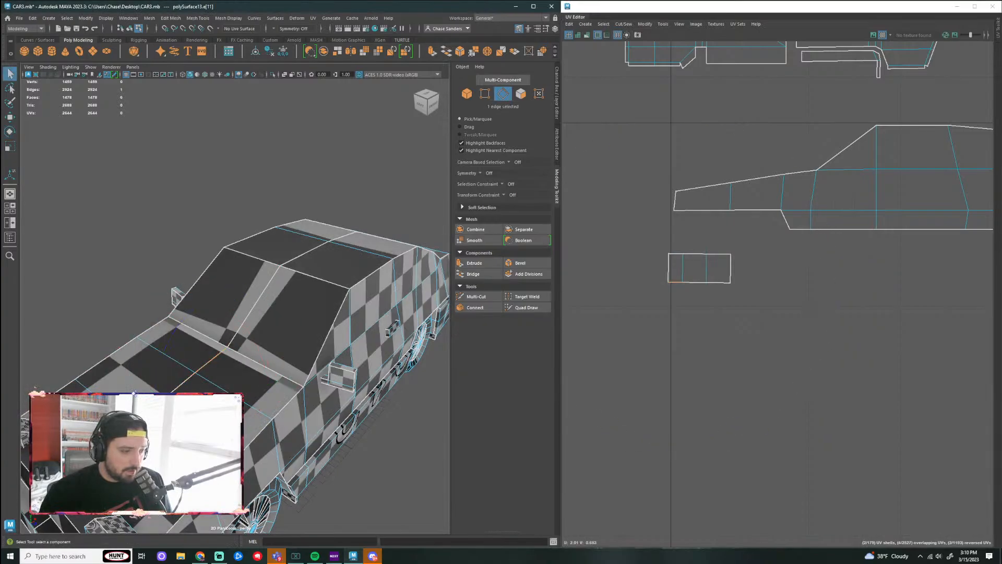
click(626, 24)
click(649, 81)
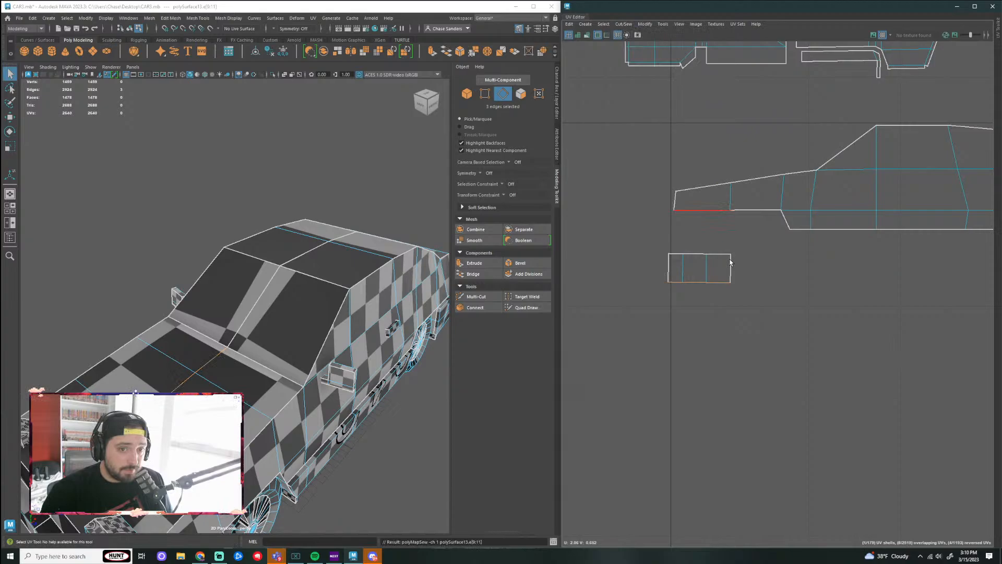
Step: Unfold the sewn hood UV shell and move it beneath the front end of the car-side shell
right_drag(709, 273, 696, 271)
click(696, 271)
click(645, 24)
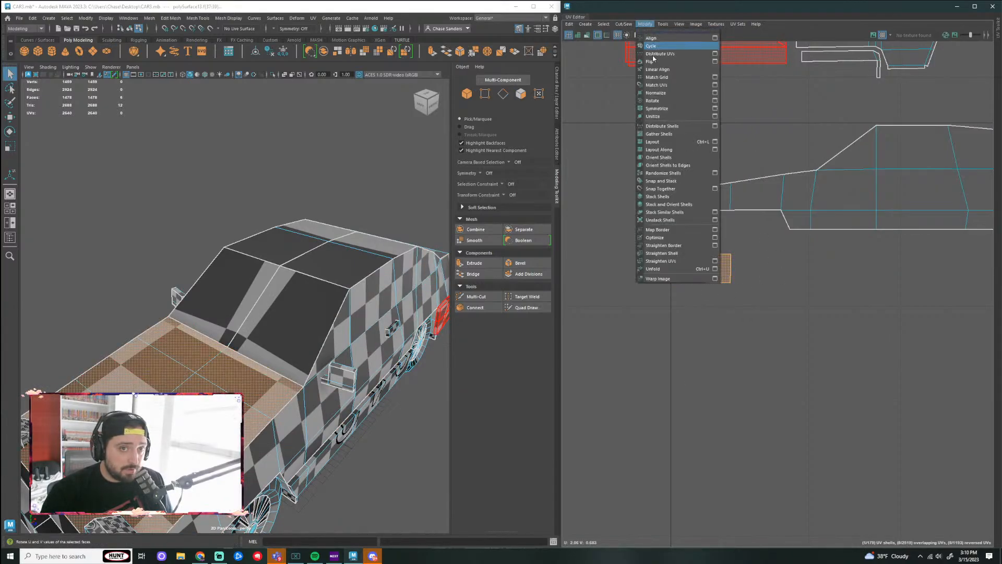
click(670, 272)
key(w)
drag(700, 263, 723, 246)
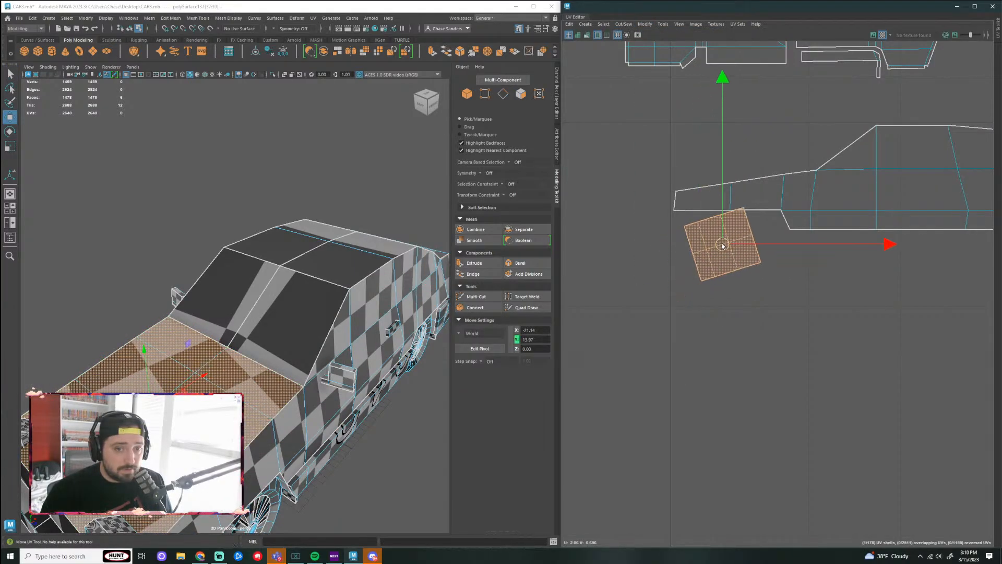
Step: Rotate the hood's UV shell level with the grid and straighten its edges into a clean rectangle
right_drag(761, 306, 748, 271)
click(755, 245)
key(e)
drag(831, 126, 621, 299)
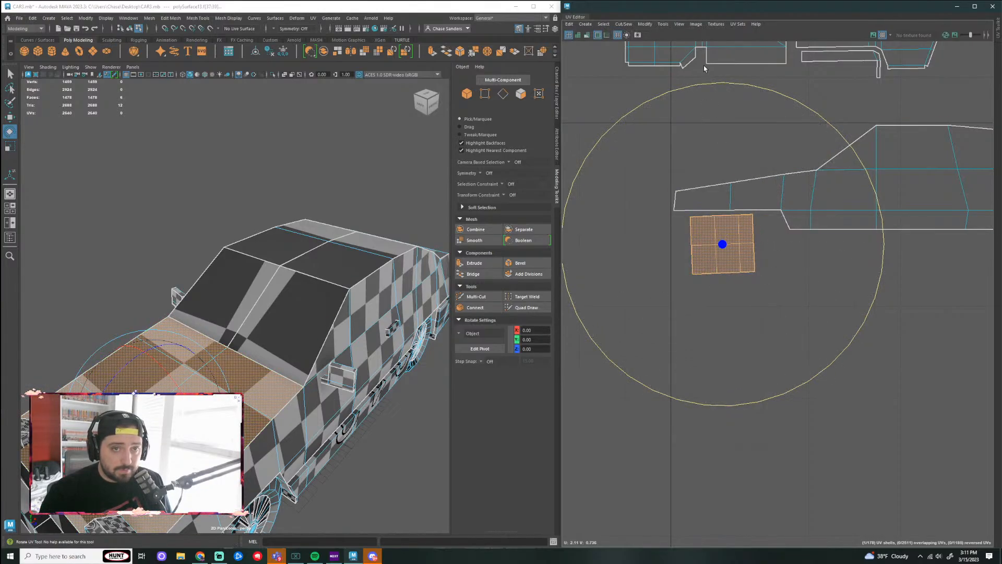
click(645, 24)
click(674, 253)
key(w)
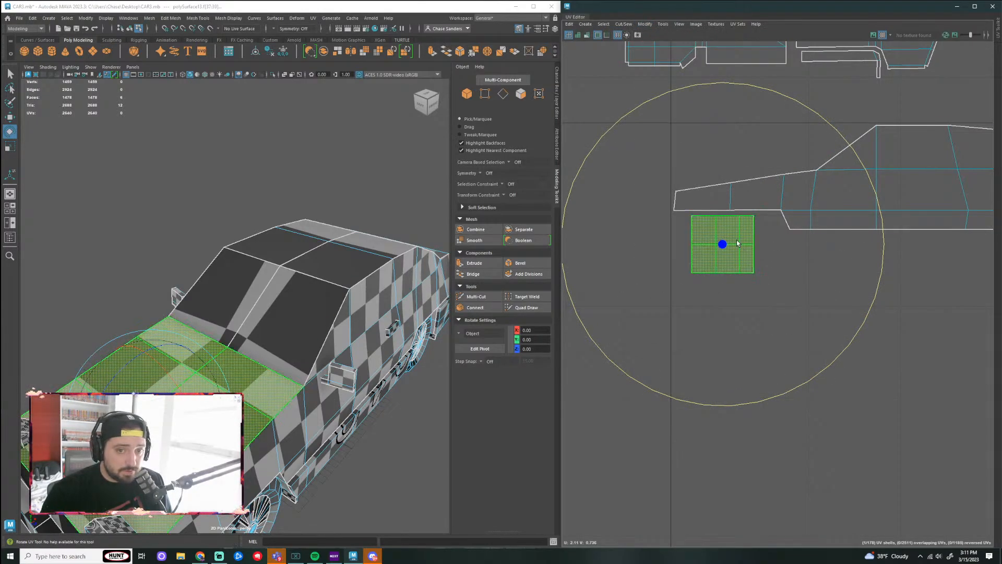
Step: Stretch the hood's UV shell horizontally, enlarge it, and place it beneath the front end of the car-side shell
drag(723, 243, 720, 154)
key(r)
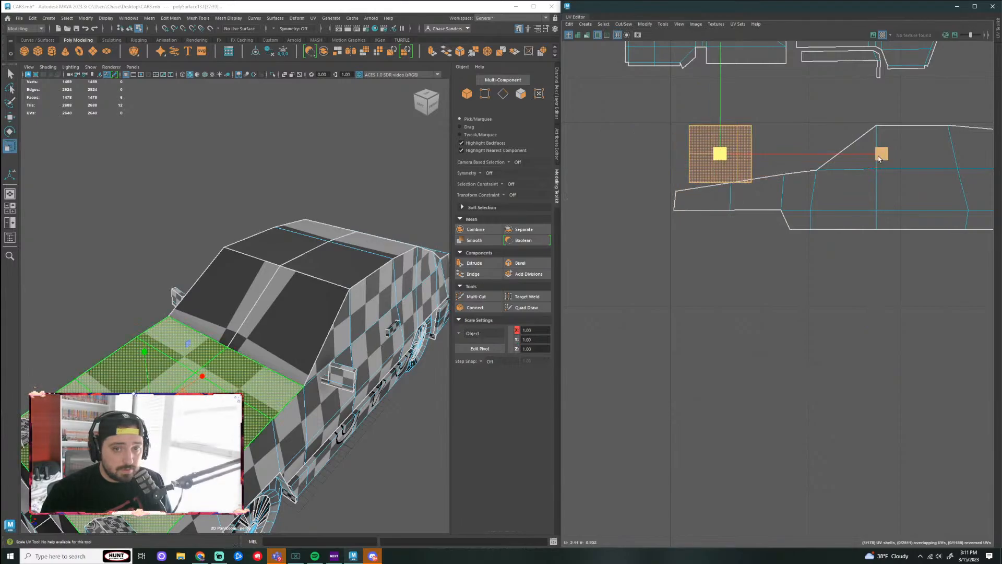
drag(881, 155, 914, 156)
key(w)
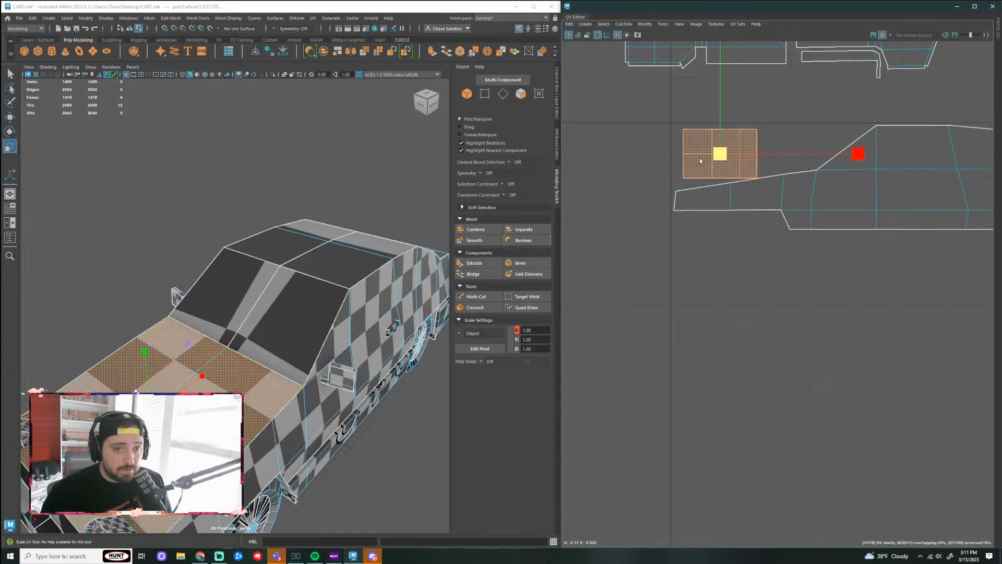
key(ctrl+z)
drag(722, 163, 740, 284)
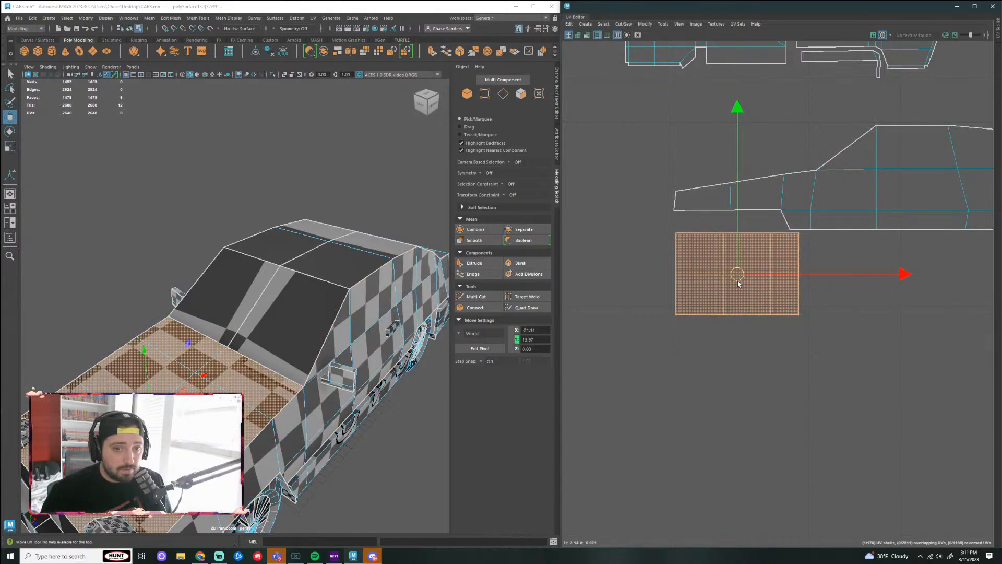
key(r)
key(w)
scroll(765, 309, down, 3)
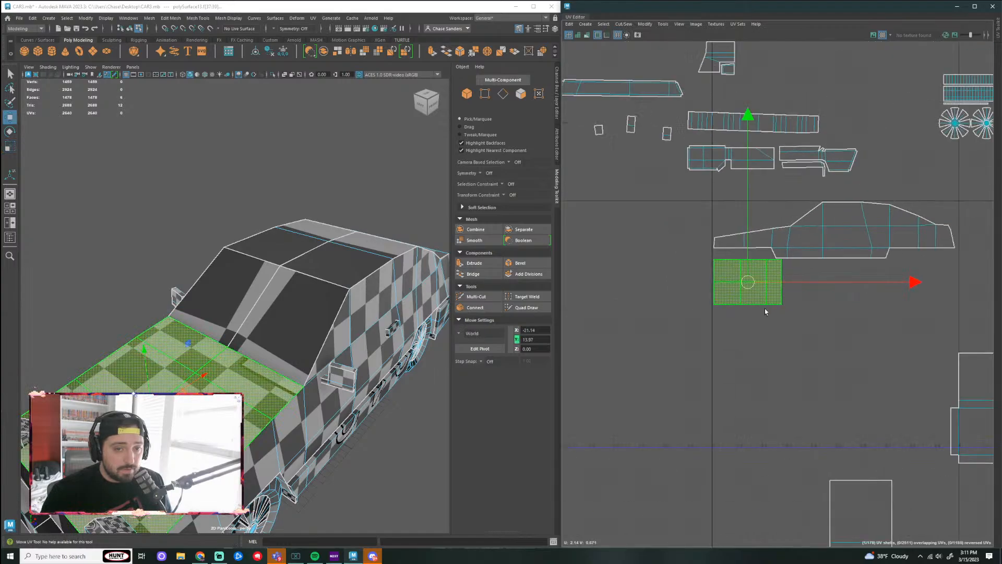
Step: Nudge the hood's UV shell so it sits just inside the tile's left border
click(803, 362)
scroll(780, 399, down, 3)
scroll(773, 390, up, 3)
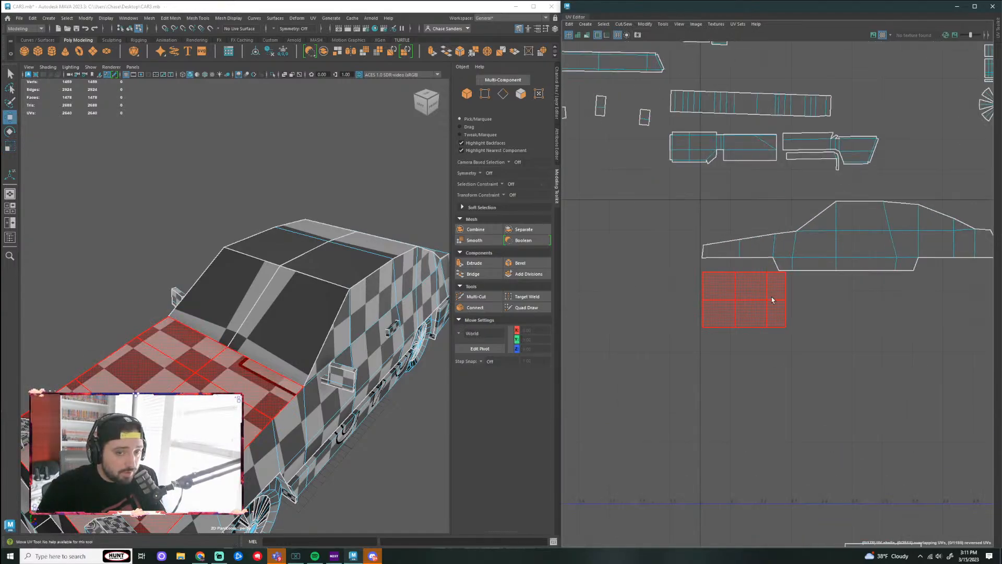
click(743, 302)
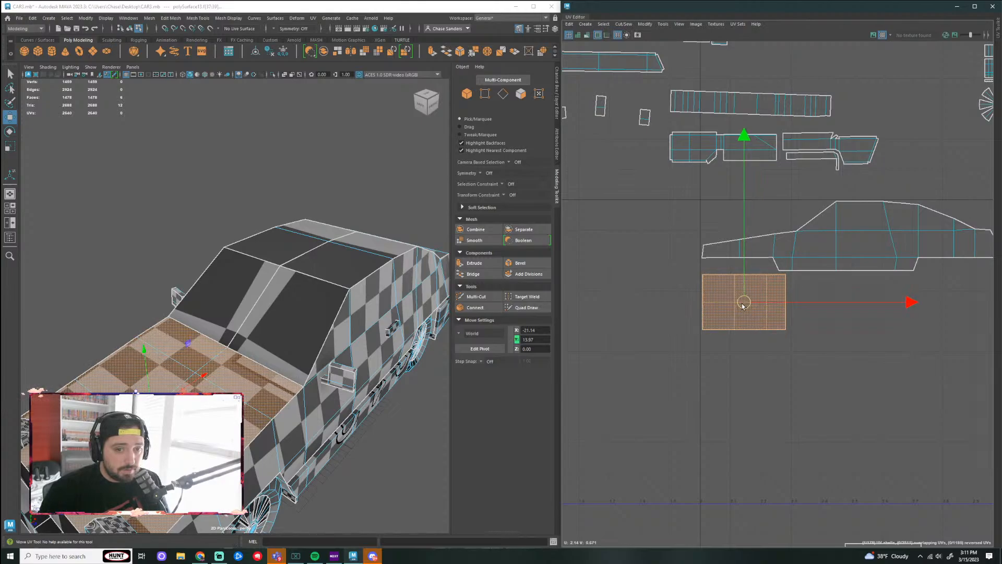
drag(743, 306, 742, 305)
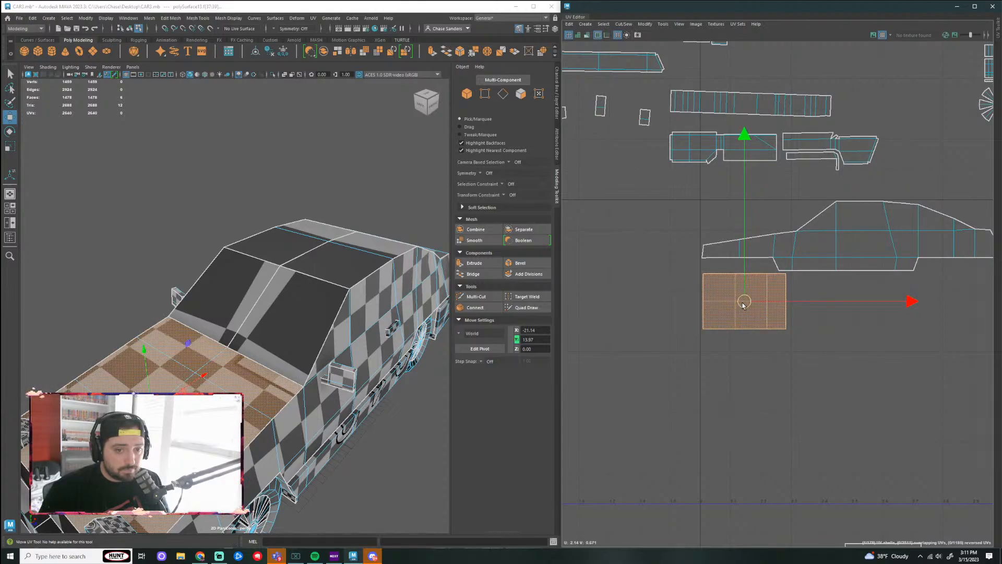
click(775, 360)
Step: Move the long segmented strip shell outside the tile, in front of the car-side shell's nose
scroll(784, 355, down, 3)
alt+middle_drag(803, 367, 740, 325)
scroll(738, 311, down, 2)
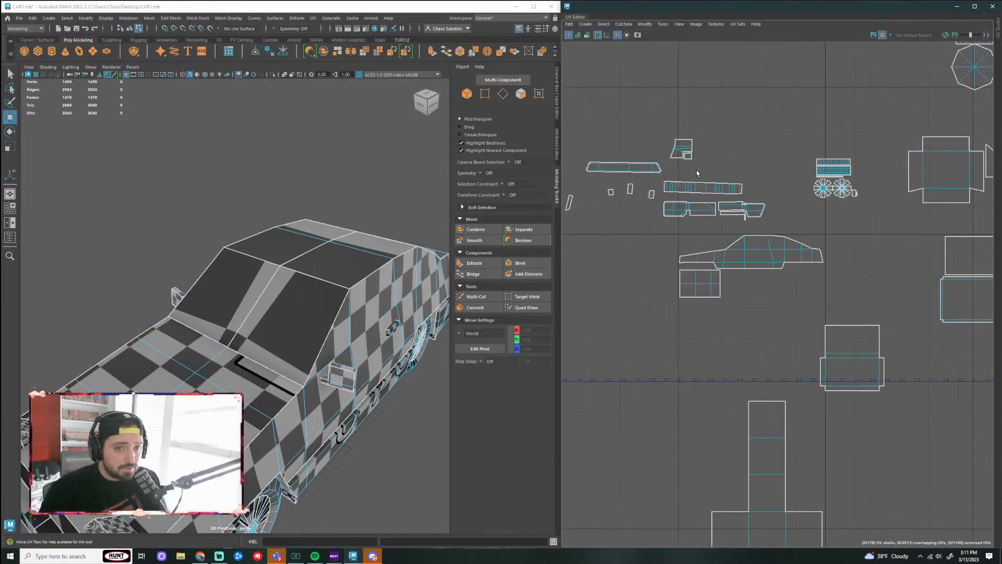
scroll(689, 170, up, 2)
click(689, 191)
scroll(745, 207, down, 2)
drag(717, 198, 689, 305)
key(ctrl+z)
drag(718, 198, 635, 265)
click(660, 338)
Step: Try to scale one rear bumper half's UV shell slightly and place it beneath the rear of the car-side shell
scroll(690, 290, down, 2)
scroll(799, 360, up, 3)
scroll(826, 323, up, 2)
scroll(702, 280, down, 2)
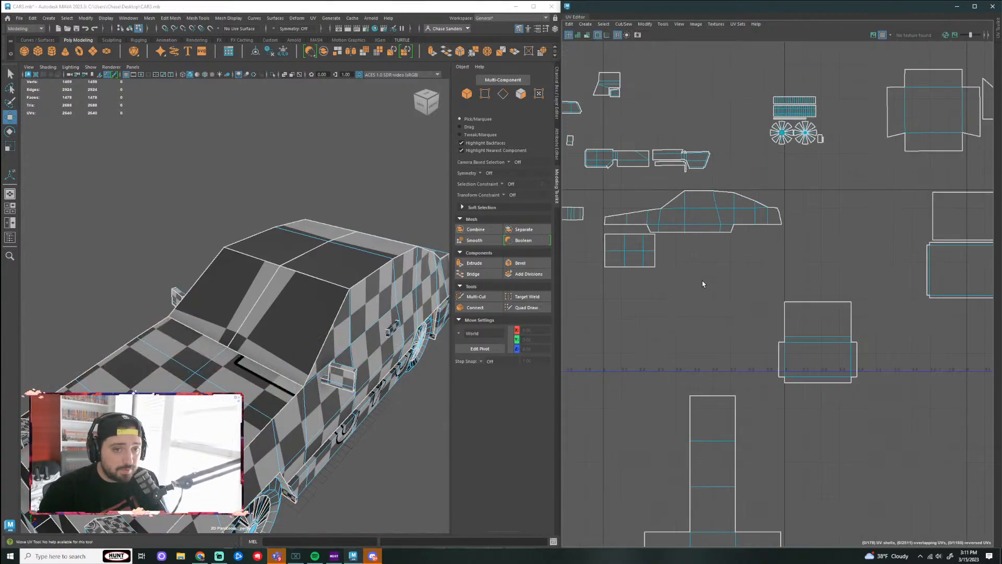
alt+middle_drag(672, 273, 810, 304)
scroll(722, 279, up, 2)
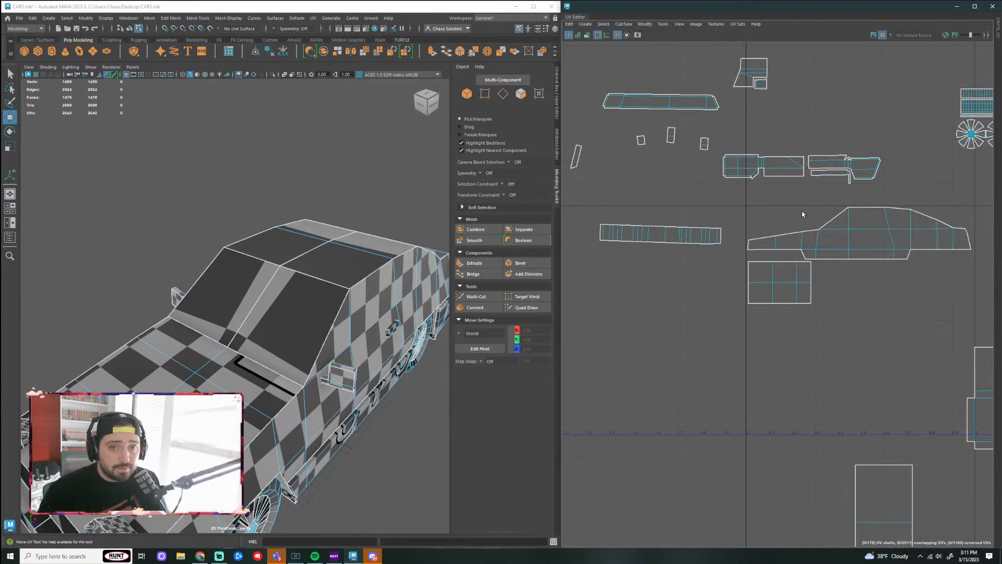
click(767, 164)
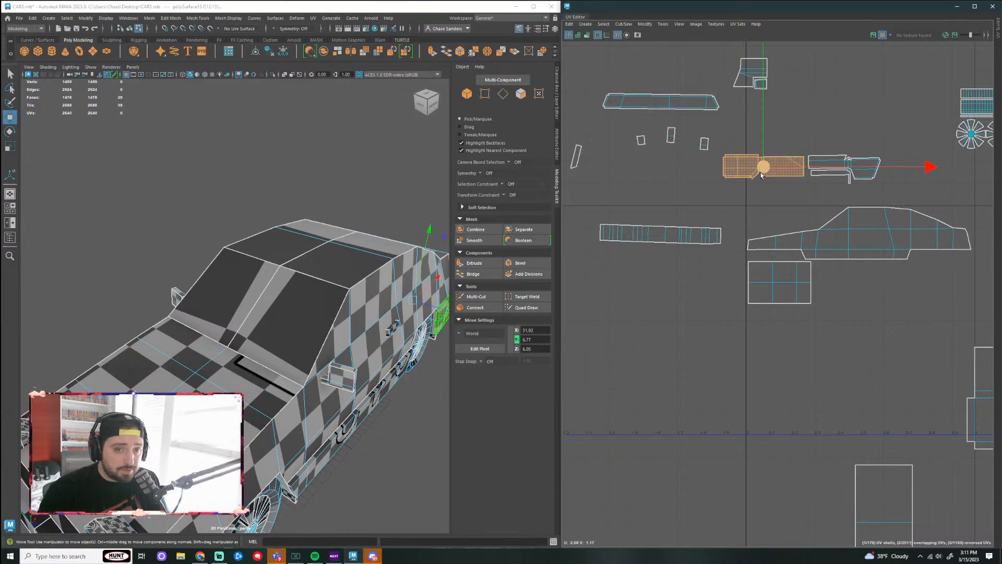
drag(762, 176, 944, 275)
alt+middle_drag(922, 291, 768, 285)
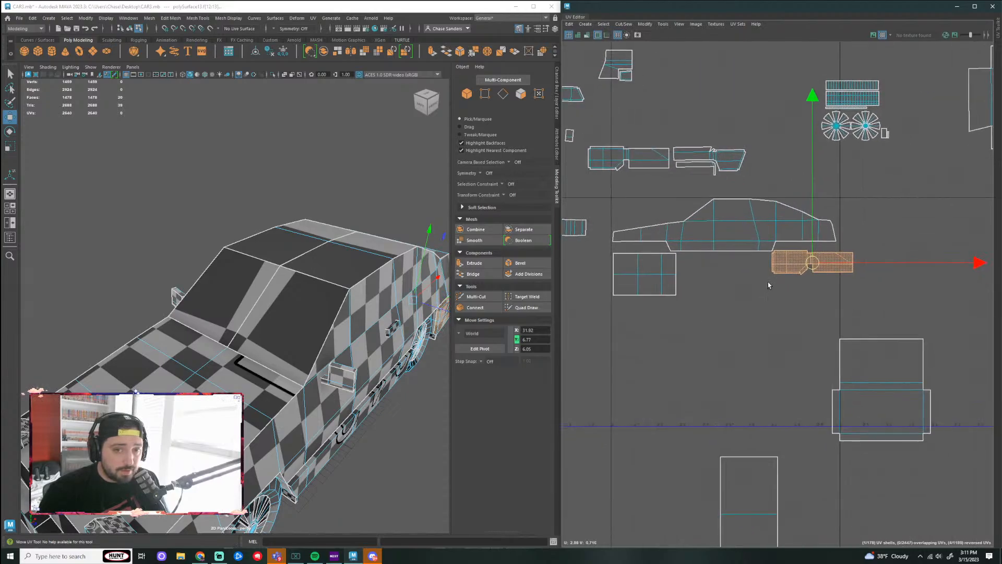
scroll(789, 268, up, 3)
key(r)
key(w)
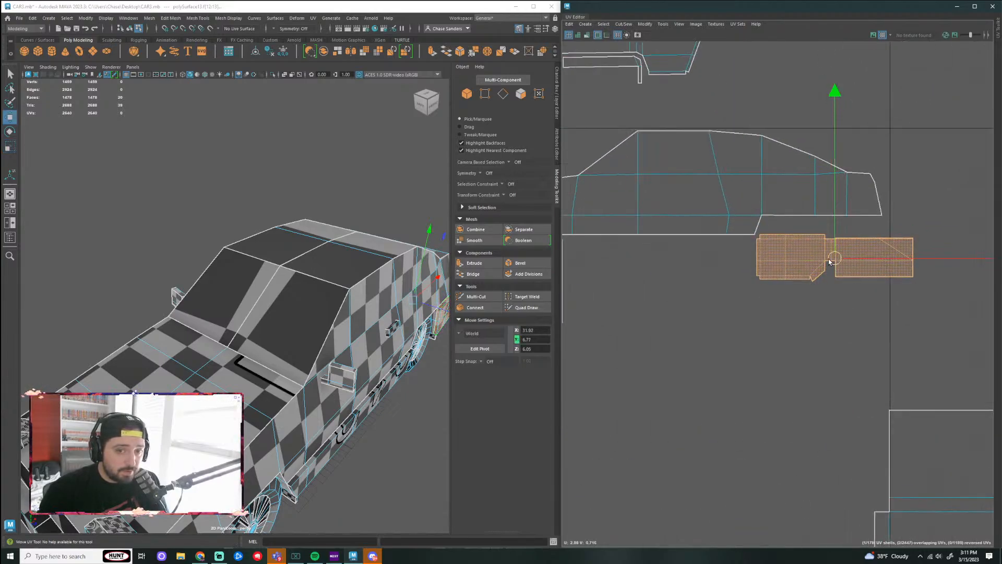
drag(829, 259, 805, 265)
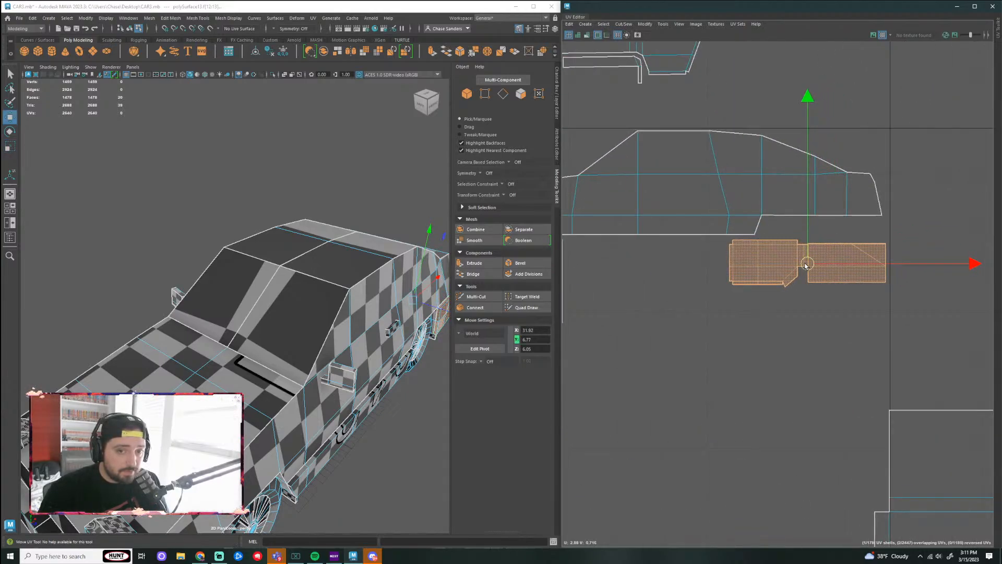
click(796, 358)
Step: Try to move the other rear bumper half's UV shell into the tile, and view the car's rear
scroll(786, 317, down, 4)
alt+middle_drag(690, 276, 758, 291)
scroll(709, 216, down, 3)
click(659, 168)
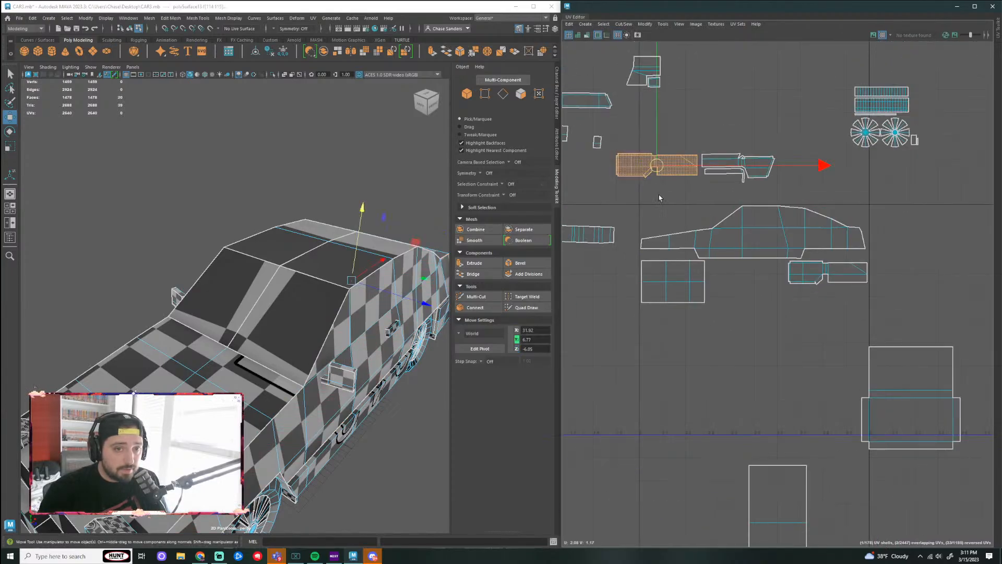
drag(656, 170, 677, 271)
scroll(271, 425, down, 6)
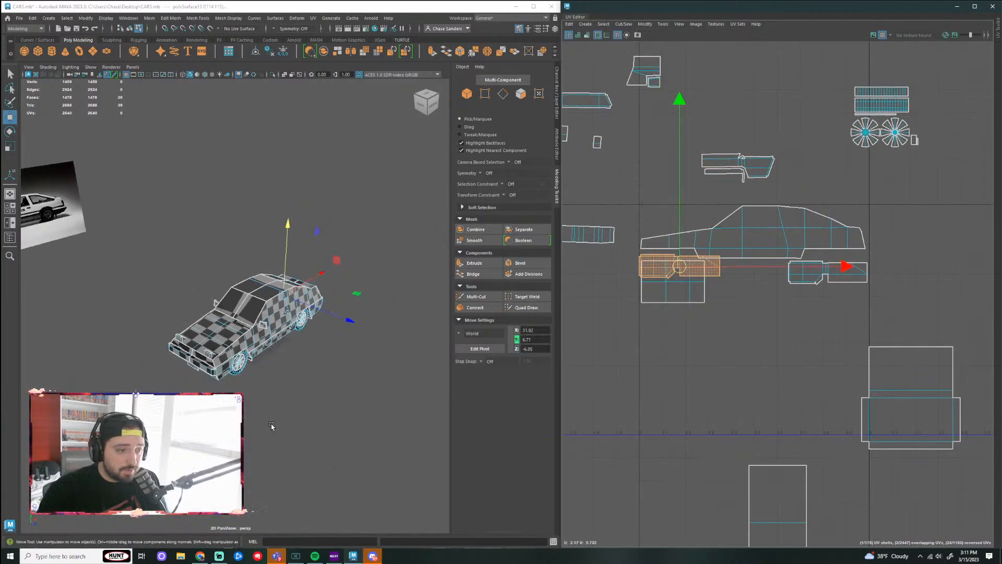
scroll(271, 425, up, 4)
alt+drag(407, 376, 287, 366)
Step: Undo the separate moves and scaling of the two rear bumper shells
key(ctrl+z)
key(ctrl+z)
key(ctrl+z)
key(ctrl+z)
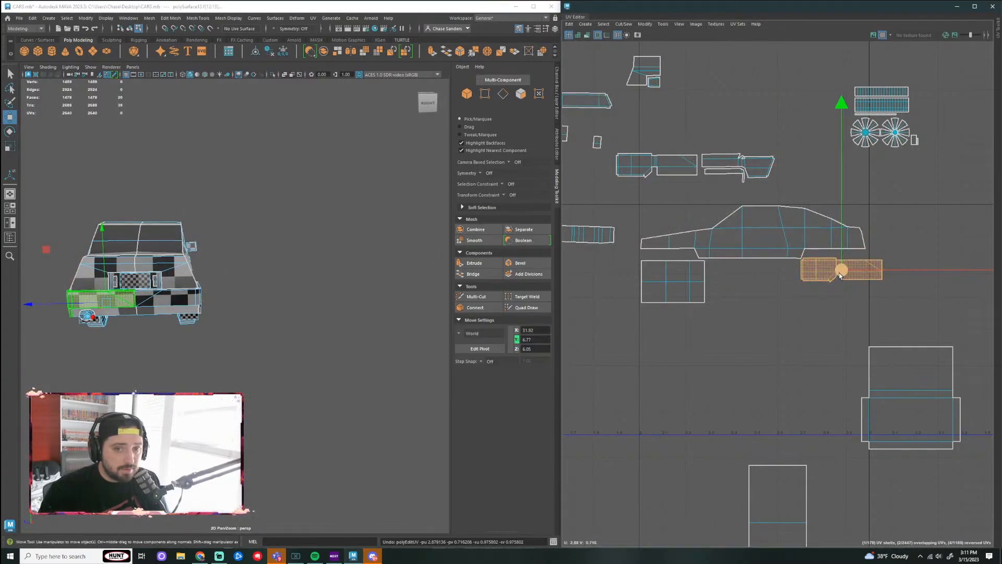
key(ctrl+z)
key(ctrl+z)
key(ctrl+z)
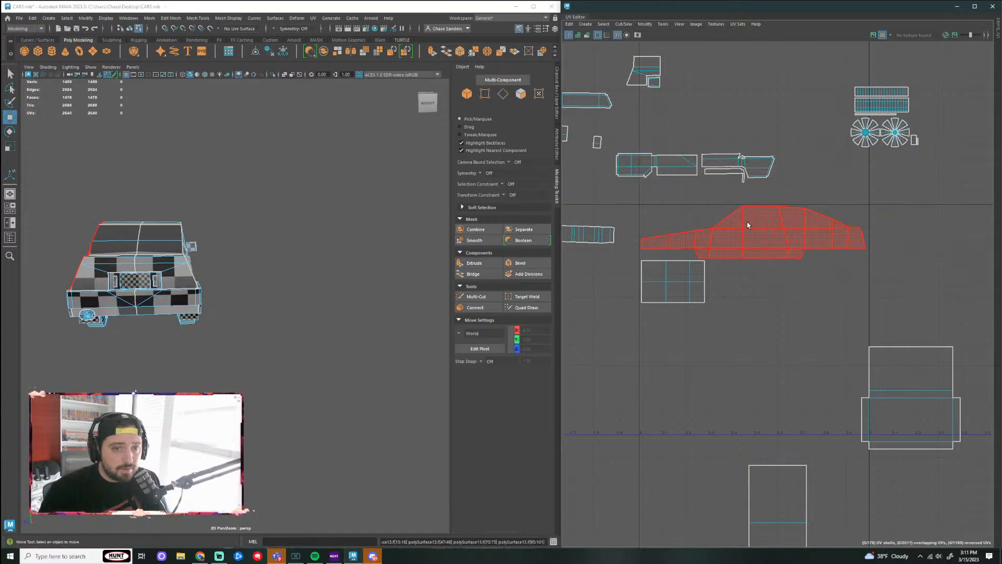
Step: Select both stacked rear bumper shells and move them together beneath the rear end of the car-side shell
click(656, 166)
drag(653, 167, 825, 279)
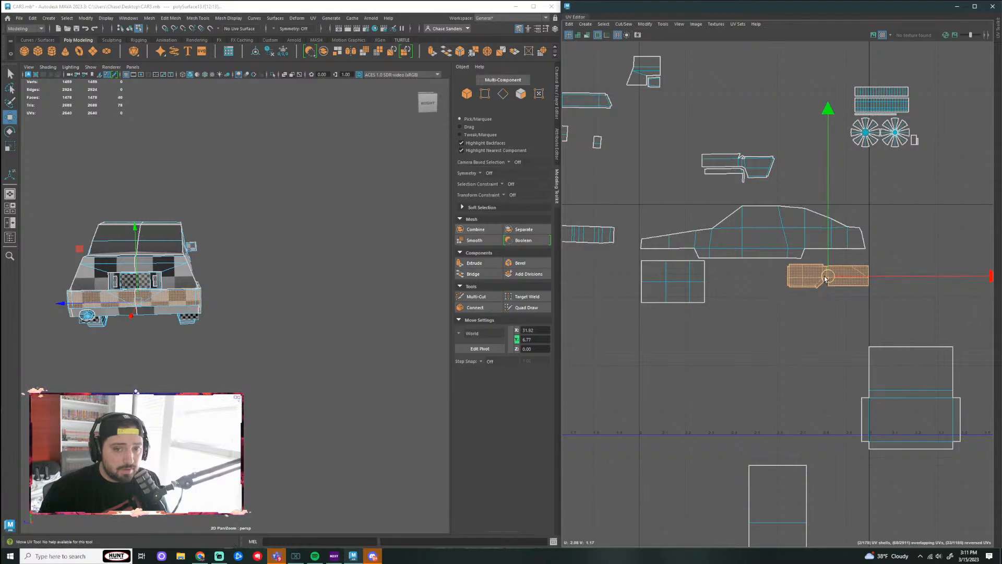
click(818, 347)
Step: Shift the stacked rear bumper shells closer to the car-side shell, just inside the tile's right border
scroll(814, 312, up, 3)
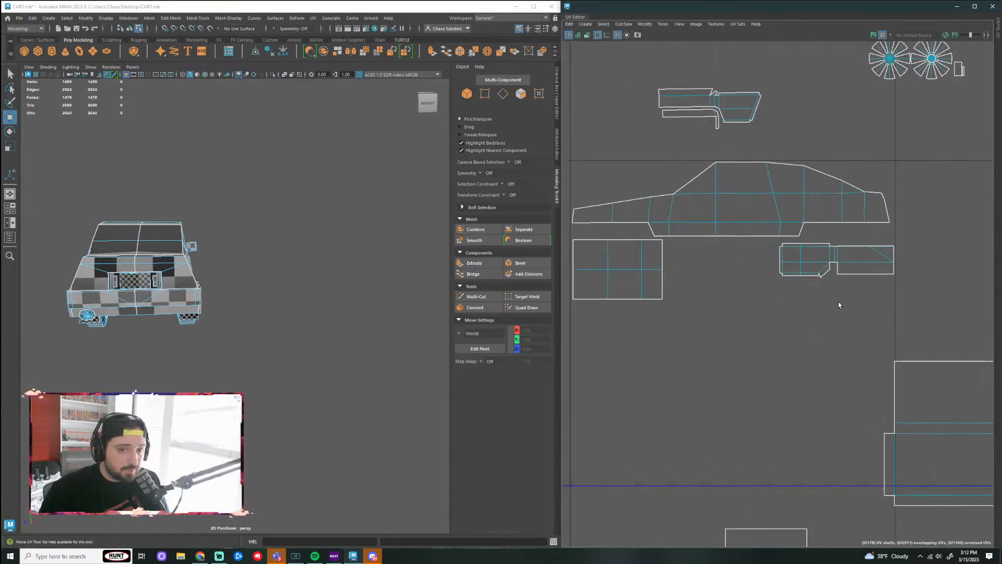
scroll(889, 284, up, 3)
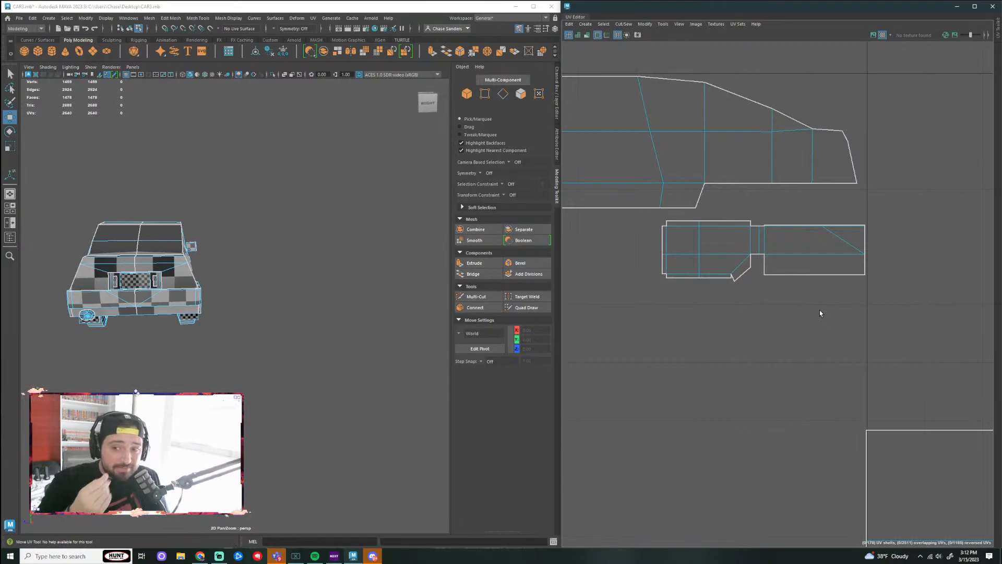
scroll(794, 308, up, 2)
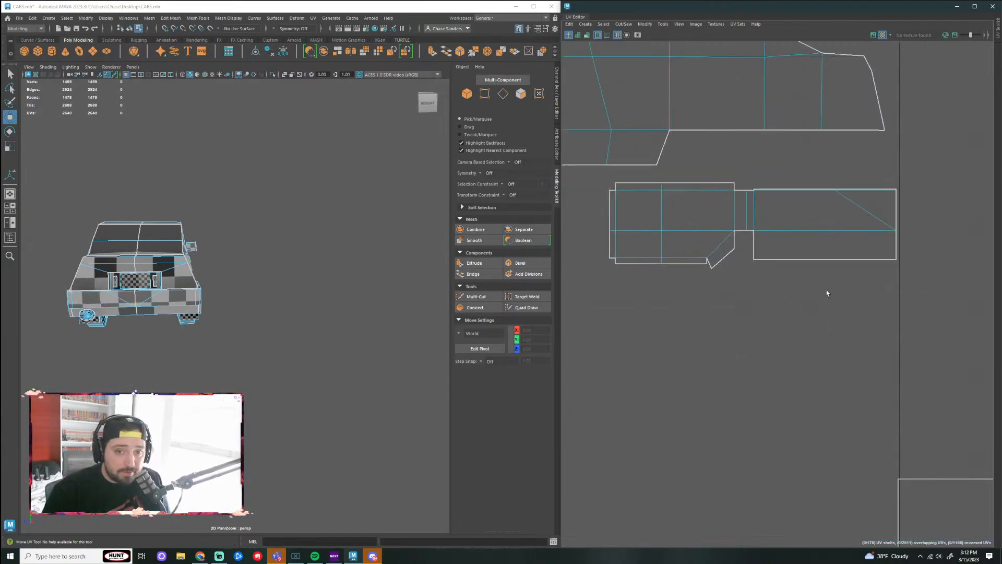
scroll(843, 258, down, 2)
drag(834, 206, 785, 228)
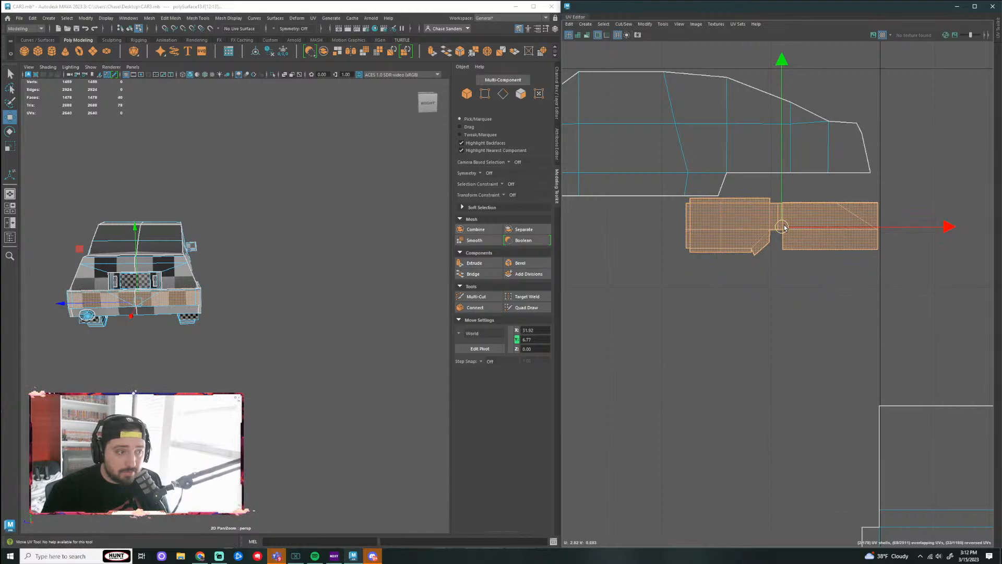
click(598, 334)
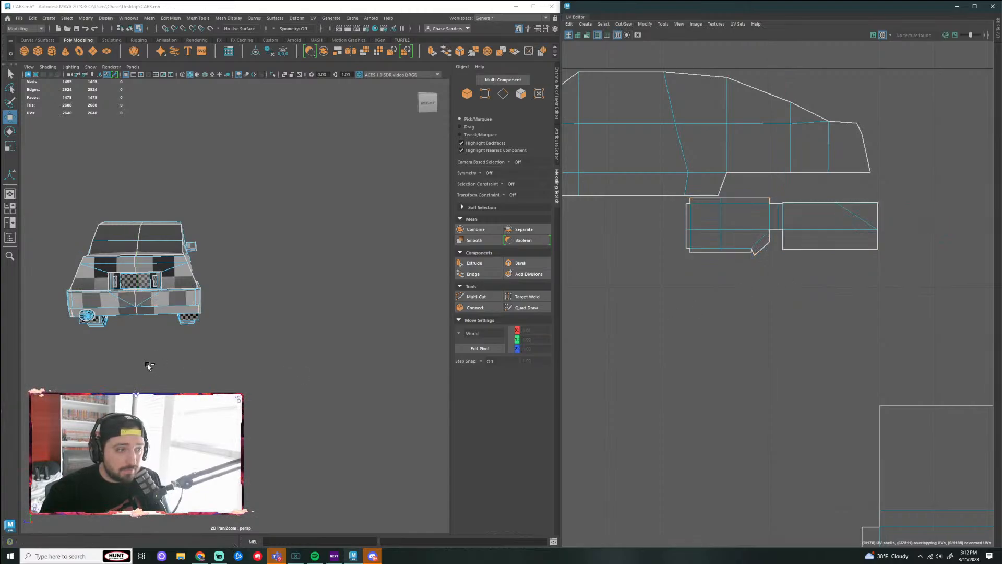
Step: Examine where the rear bumper shell's faces lie on the side of the car model
alt+drag(148, 365, 223, 368)
right_drag(733, 215, 728, 235)
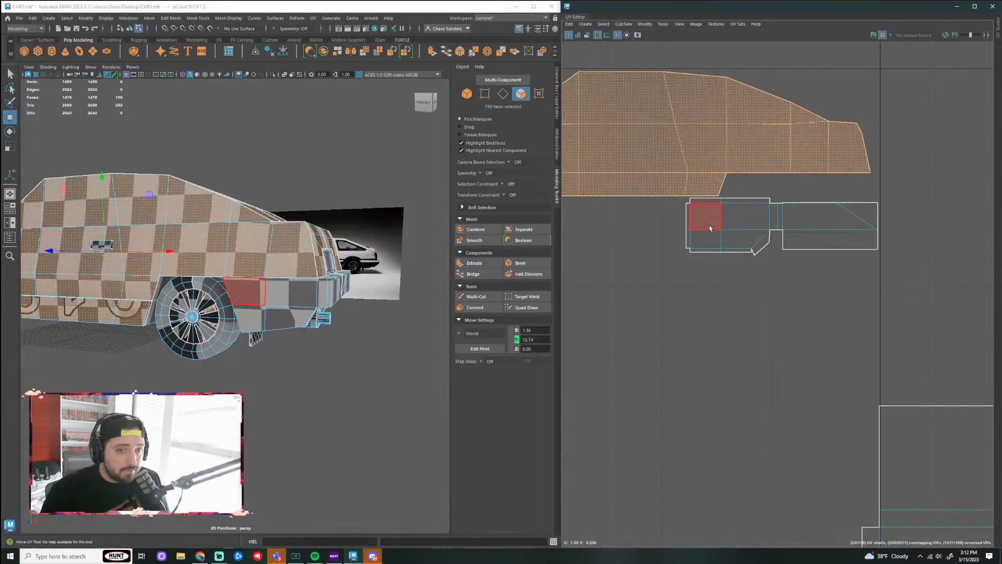
click(844, 321)
scroll(823, 316, down, 3)
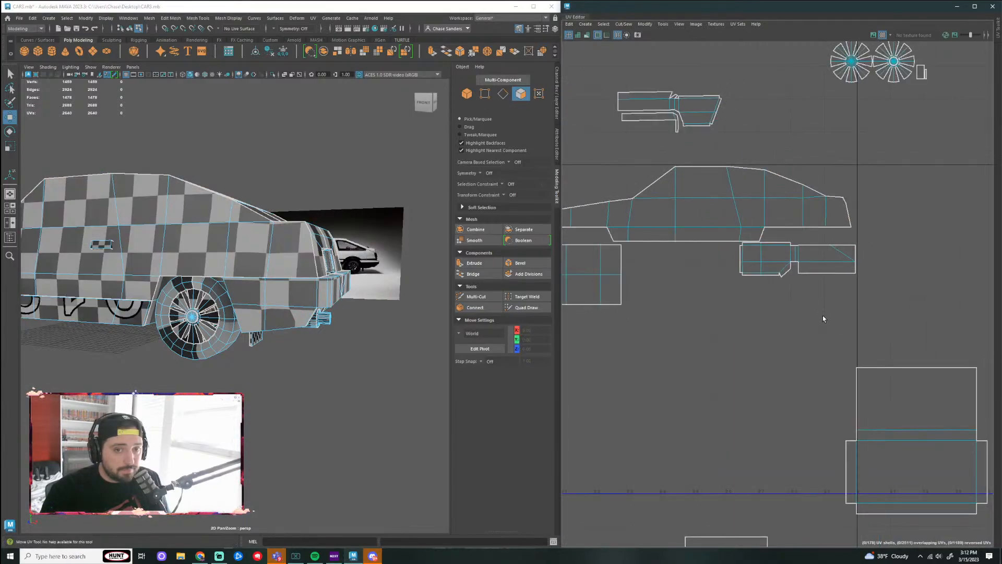
Step: Select the hood's whole UV shell and move it outside the tile to free the space under the car's nose
double_click(704, 149)
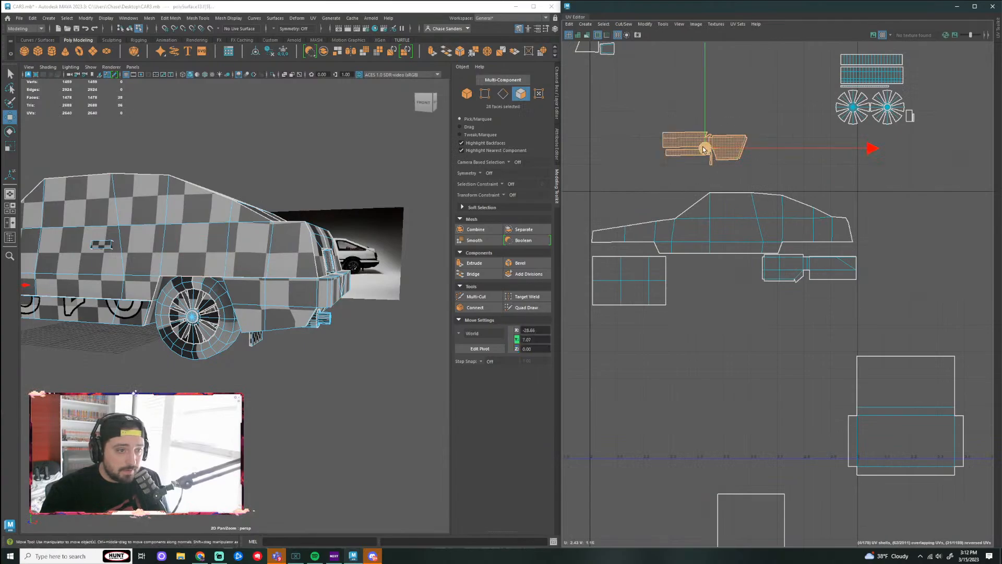
scroll(704, 313, down, 2)
alt+middle_drag(705, 312, 761, 311)
click(719, 300)
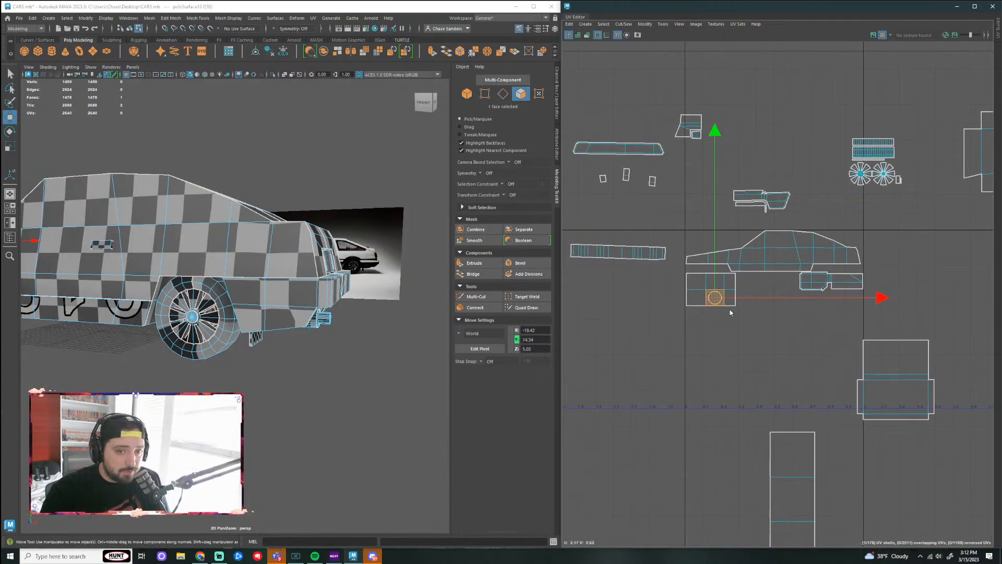
right_drag(730, 309, 745, 290)
click(718, 292)
drag(713, 291, 599, 298)
Step: Move the front bumper's UV shells together beneath the front end of the car-side shell
drag(793, 170, 656, 300)
scroll(707, 303, up, 5)
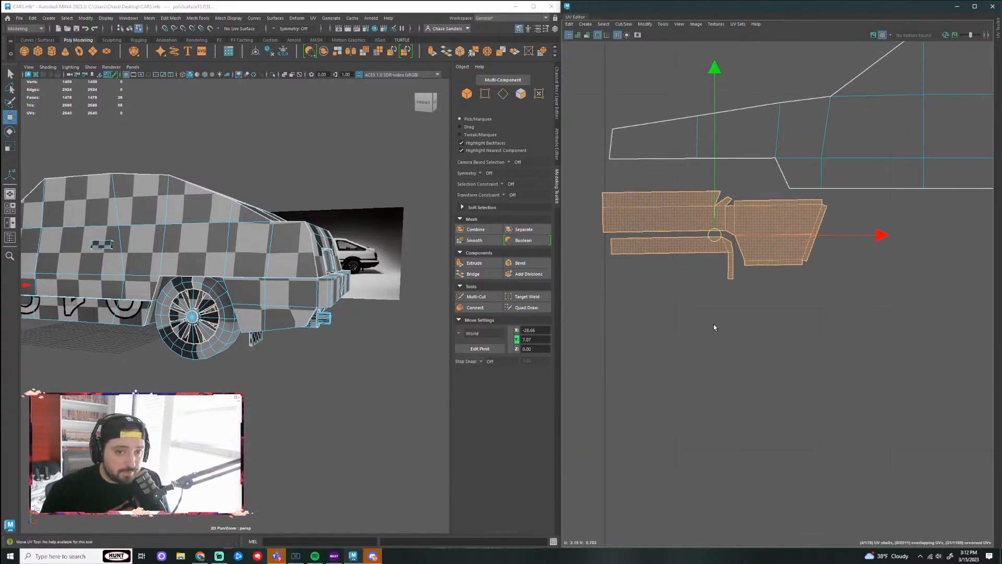
click(714, 327)
scroll(723, 336, down, 1)
Step: Rotate the two larger stacked front bumper shells slightly to level them, and straighten their UV edges
click(770, 265)
key(e)
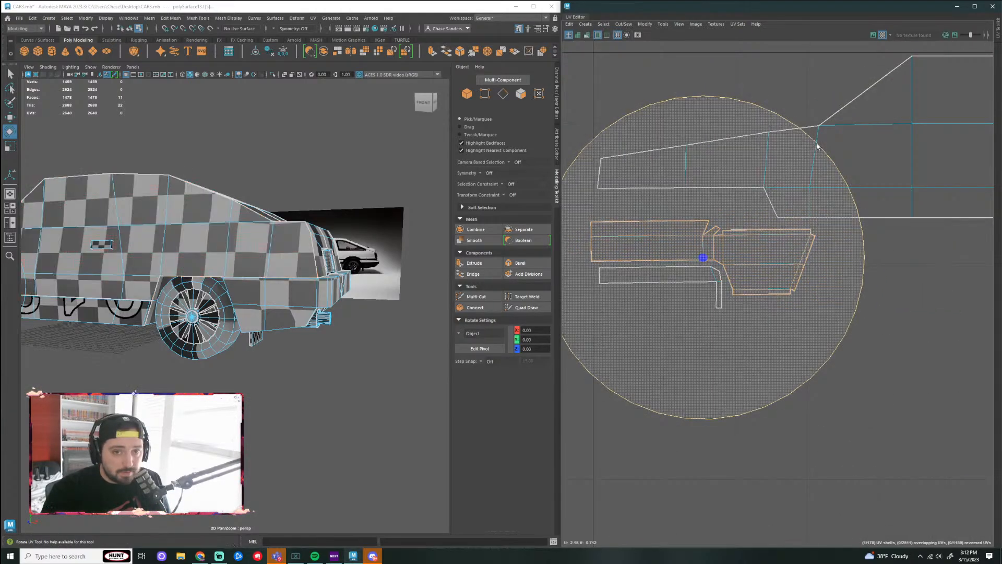
drag(818, 147, 827, 154)
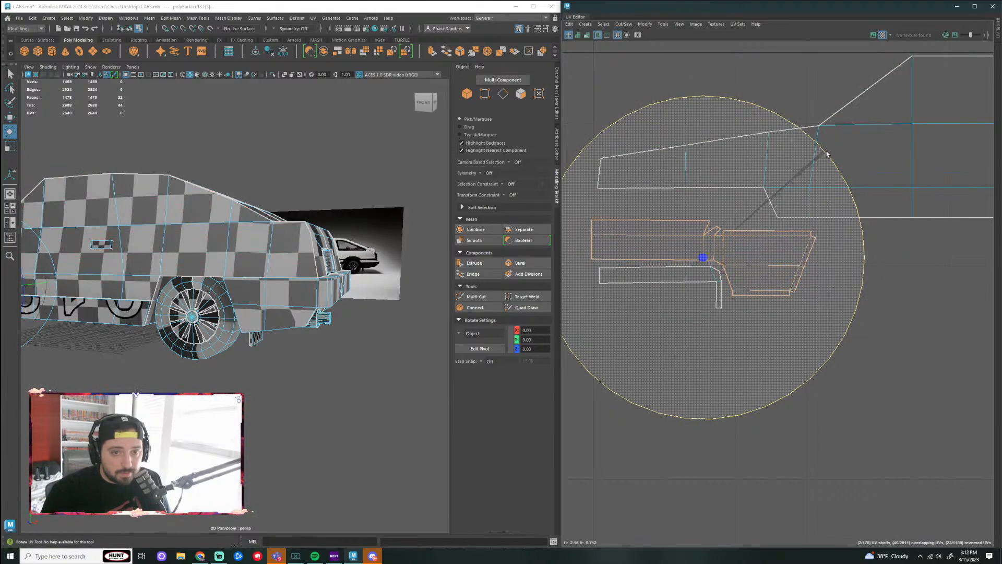
drag(827, 154, 828, 155)
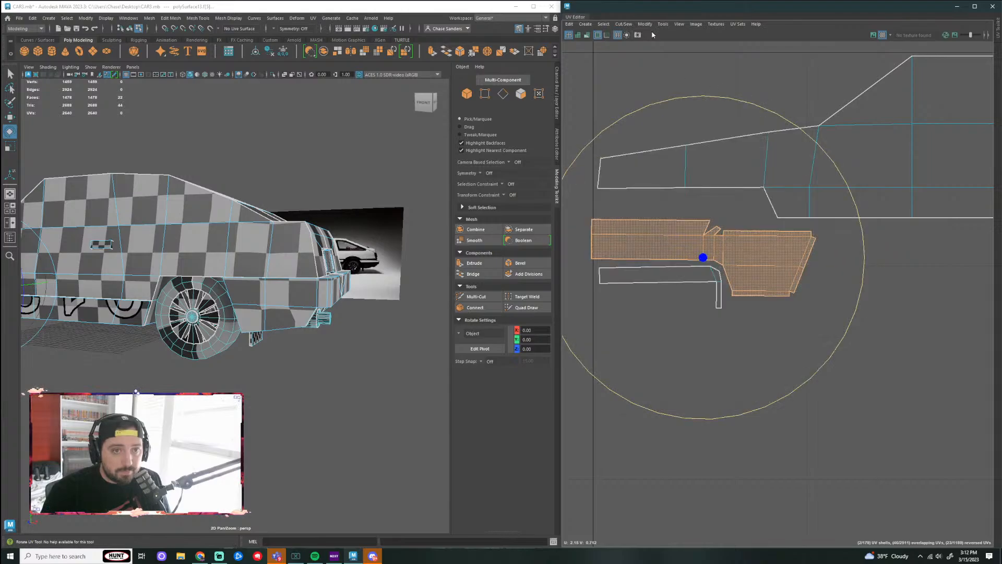
click(646, 24)
click(681, 261)
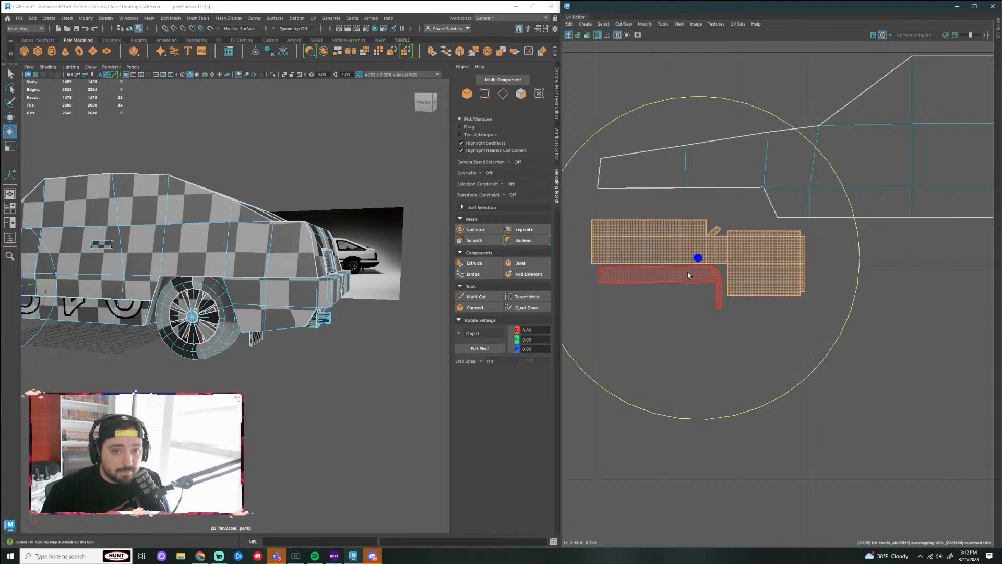
Step: Straighten the UVs of the thin stacked front bumper shell beneath the two larger bumper shells
click(841, 457)
scroll(745, 369, up, 2)
click(714, 290)
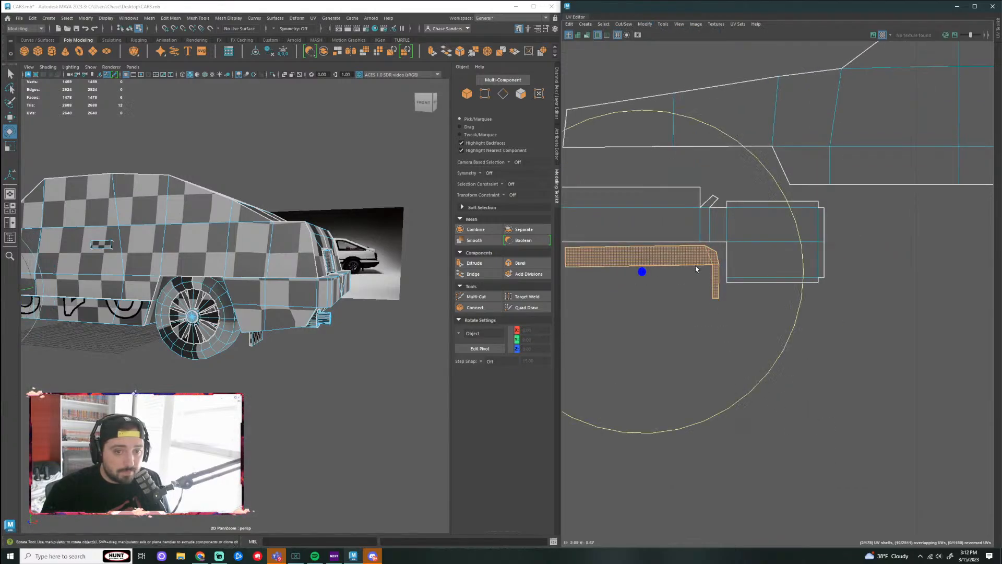
click(646, 24)
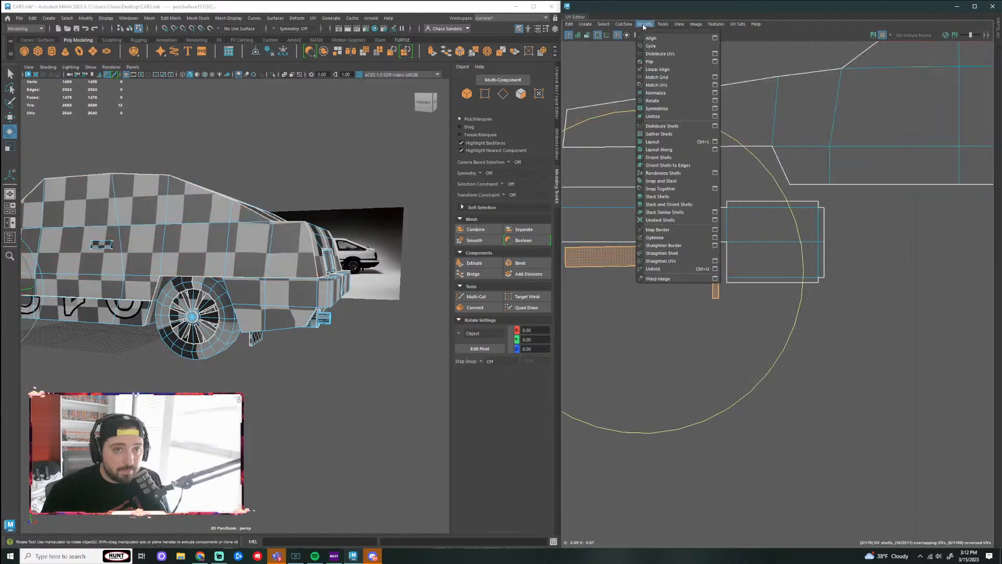
click(680, 263)
click(825, 405)
scroll(817, 377, down, 3)
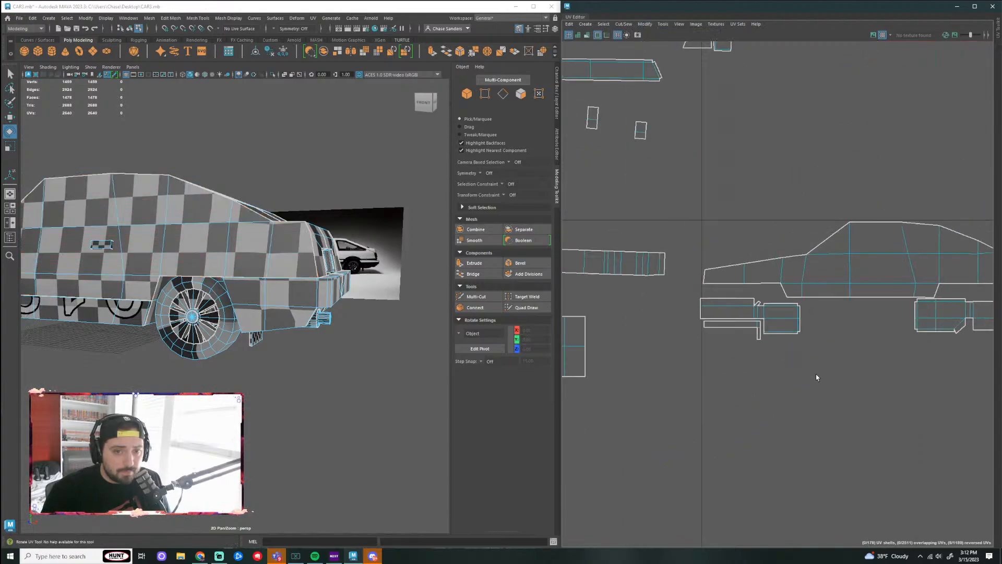
Step: Check the front bumper's checker pattern from the side and move all its stacked UV shells slightly closer to the car-side shell
alt+drag(133, 319, 340, 346)
scroll(292, 347, up, 5)
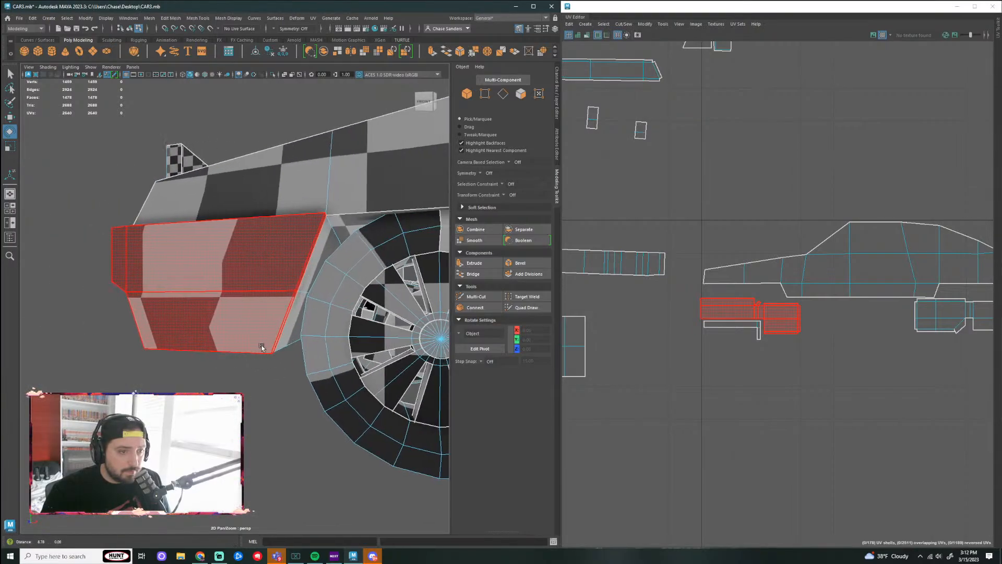
alt+drag(341, 439, 258, 407)
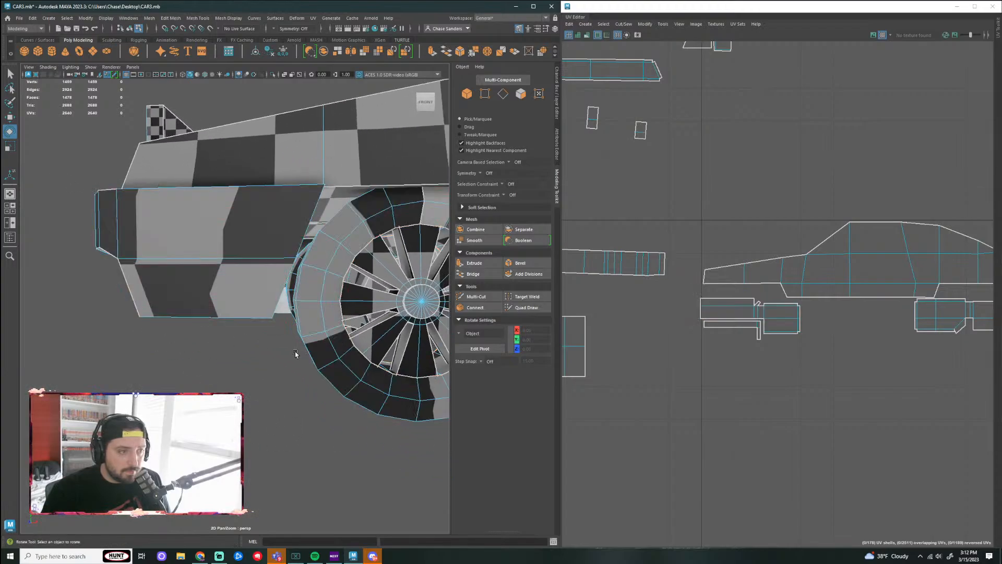
scroll(693, 336, down, 2)
scroll(684, 332, up, 2)
scroll(705, 306, down, 2)
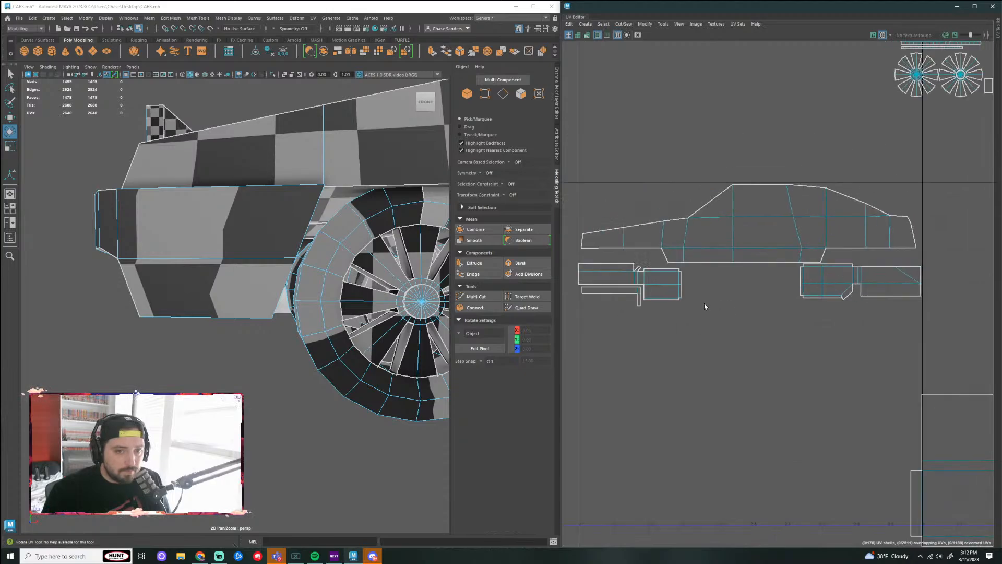
scroll(714, 261, up, 2)
click(714, 258)
click(712, 271)
drag(565, 332, 565, 332)
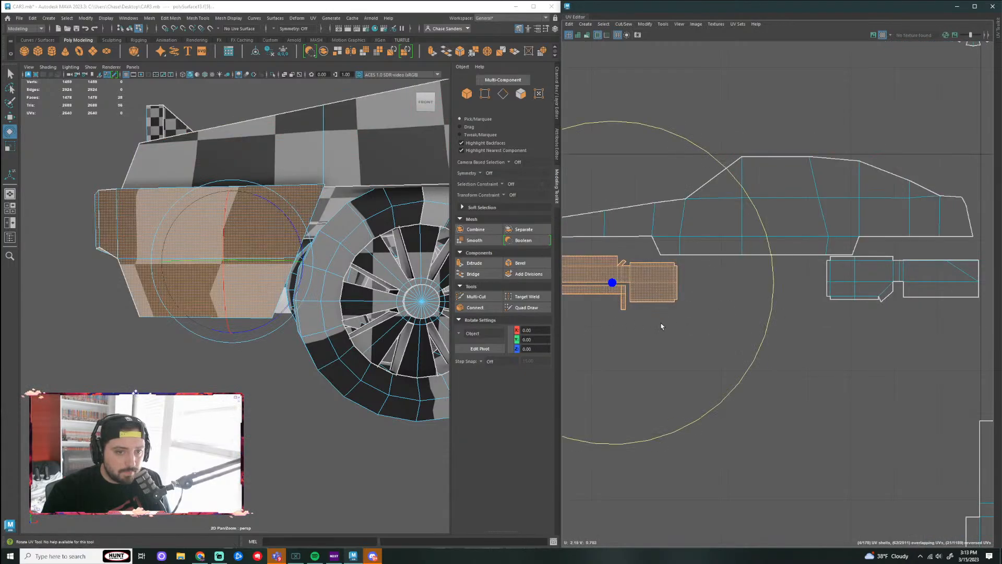
scroll(663, 320, up, 3)
key(w)
drag(662, 310, 659, 302)
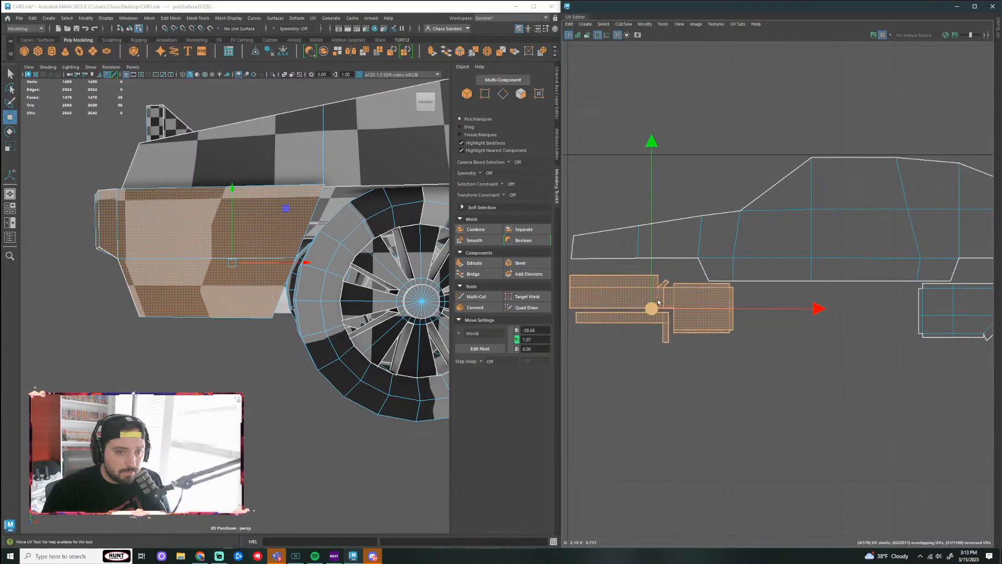
Step: Try to unfold all the front bumper shells together and pull the overlapping larger shells apart
click(645, 24)
click(665, 262)
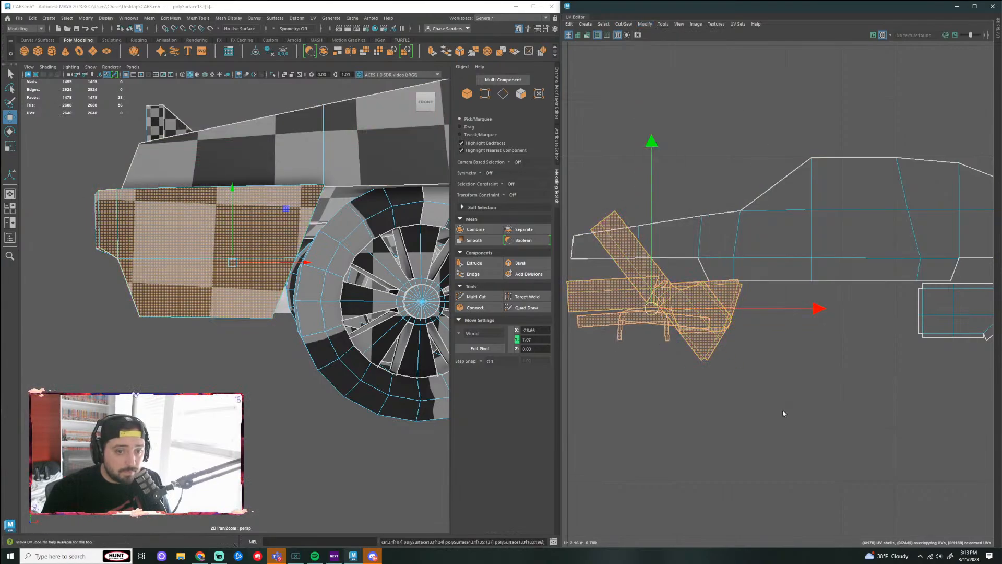
key(ctrl+z)
click(645, 24)
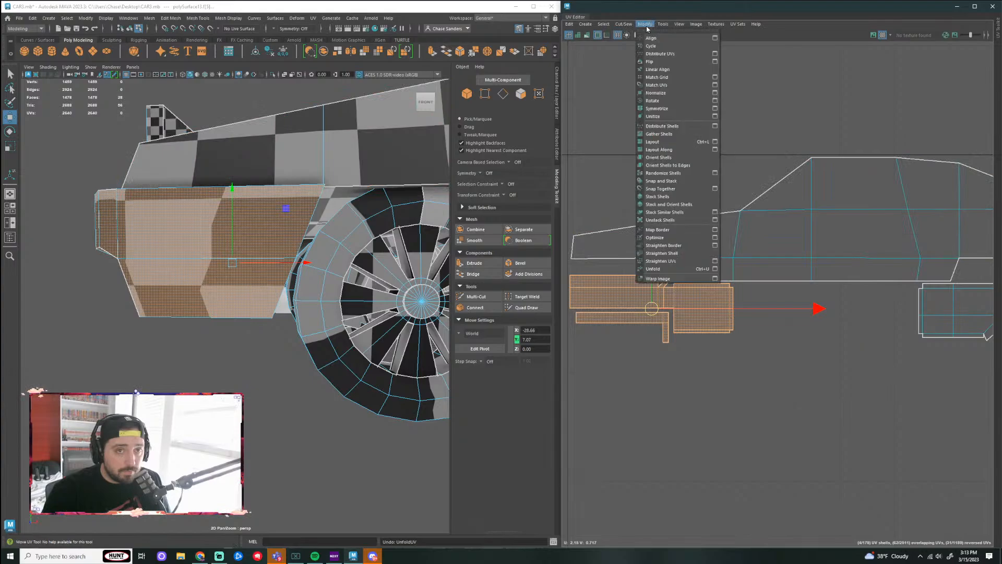
click(665, 264)
drag(646, 310, 862, 410)
click(726, 404)
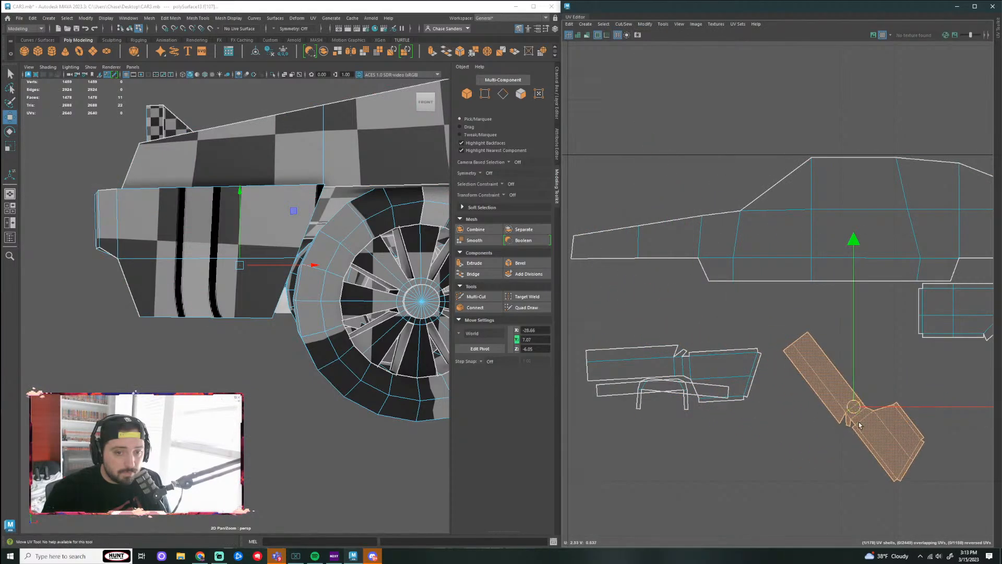
drag(577, 340, 763, 384)
drag(662, 371, 662, 324)
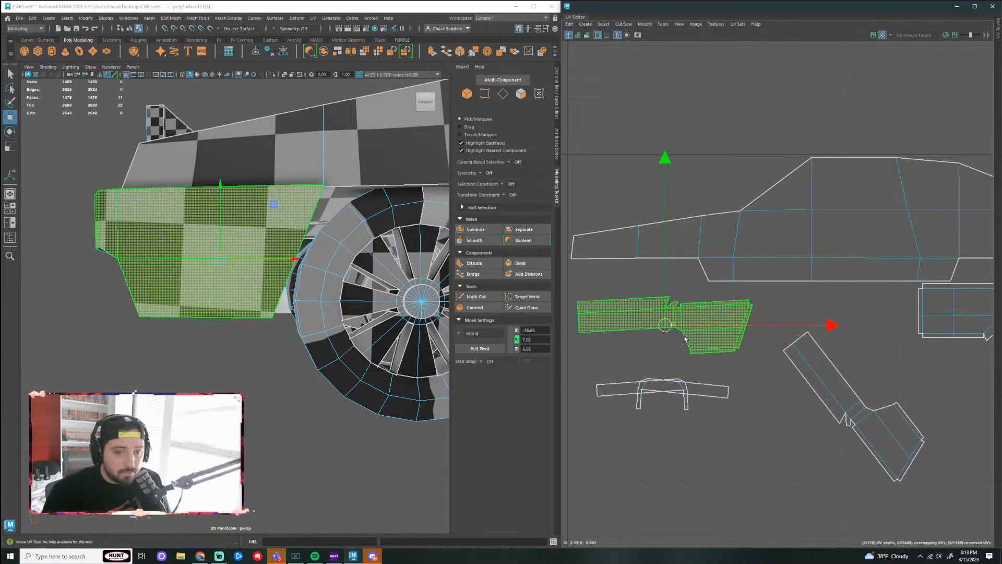
Step: Undo the front bumper shells' unfolding and moves, along with the thin shell's straightening
key(ctrl+z)
key(ctrl+z)
key(ctrl+z)
key(ctrl+z)
key(ctrl+z)
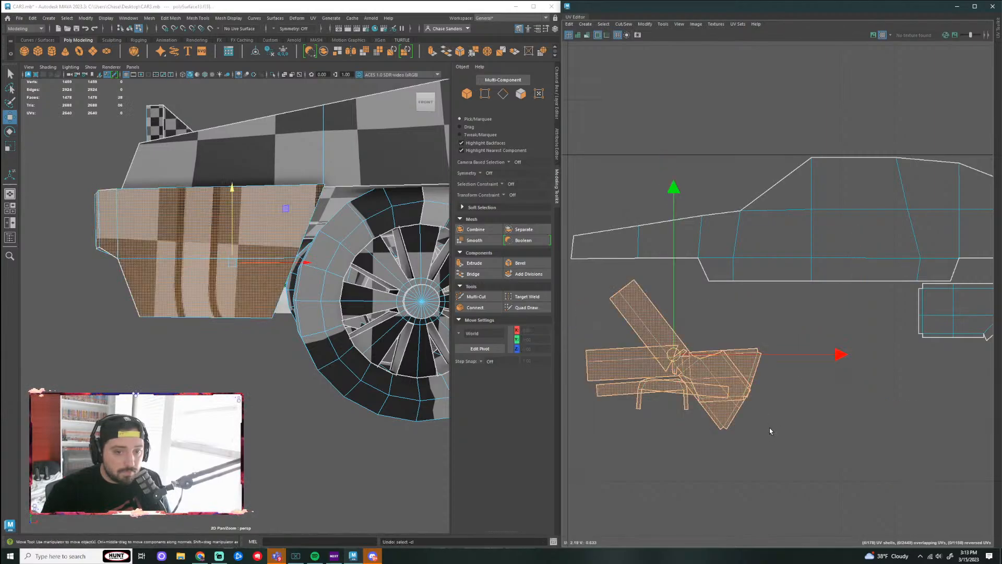
key(ctrl+z)
key(ctrl+z)
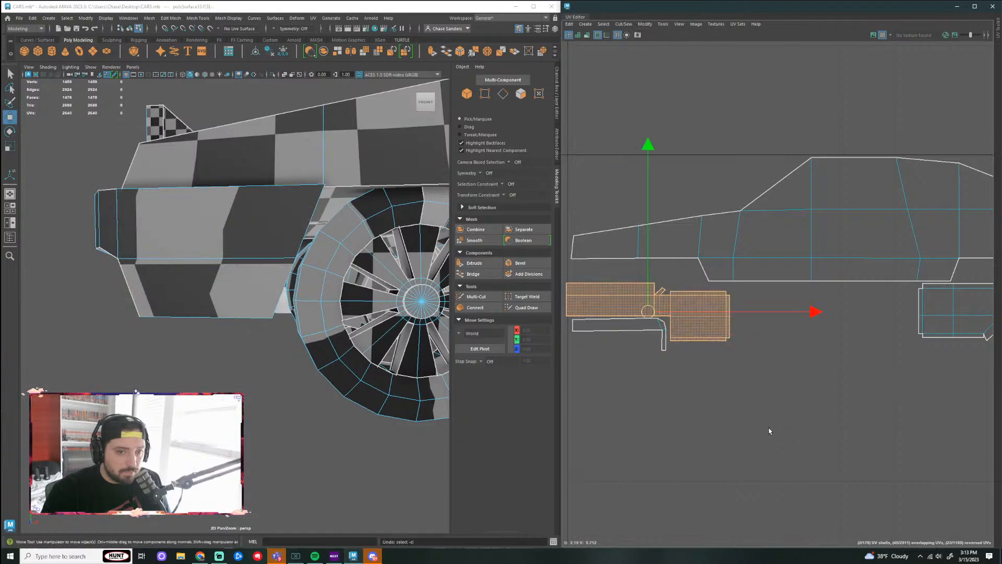
Step: Unfold and level the two larger stacked front bumper shells and move them closer beneath the car-side shell
key(e)
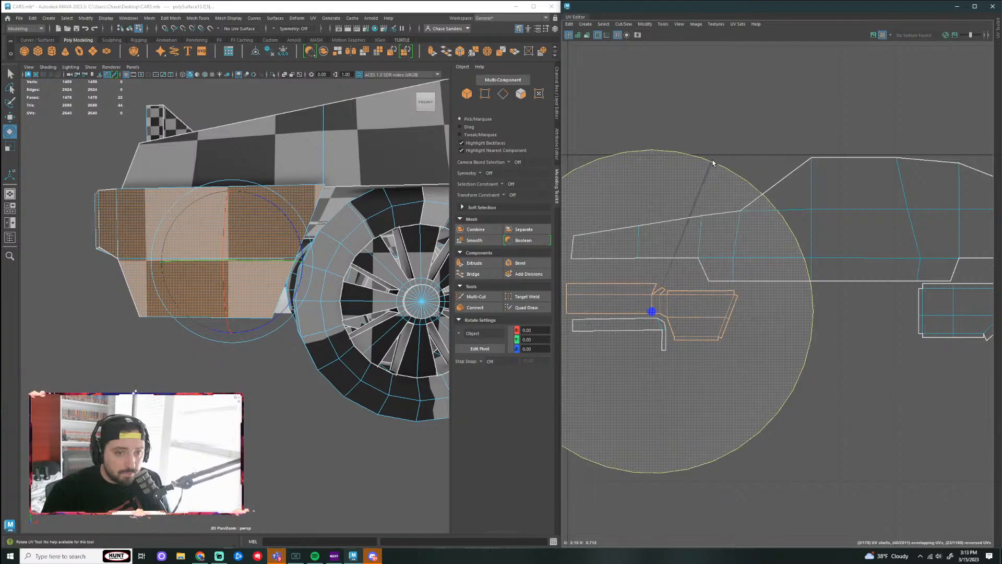
key(w)
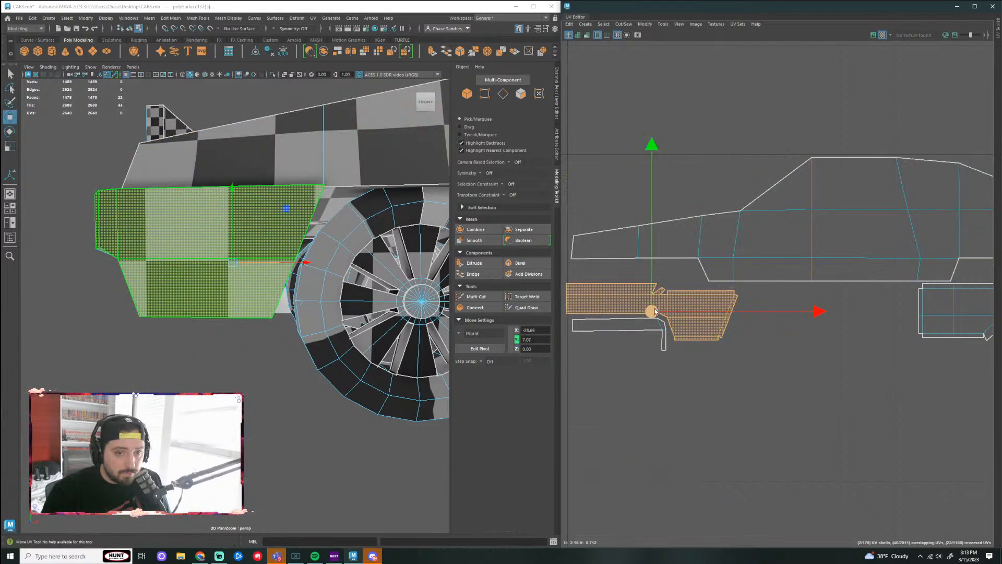
drag(656, 312, 657, 305)
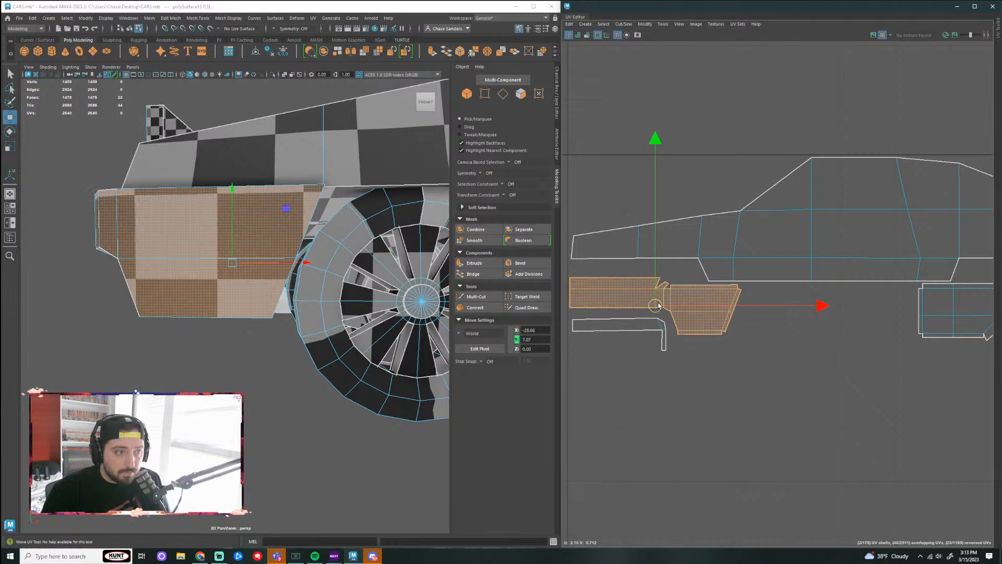
click(772, 400)
scroll(709, 395, down, 1)
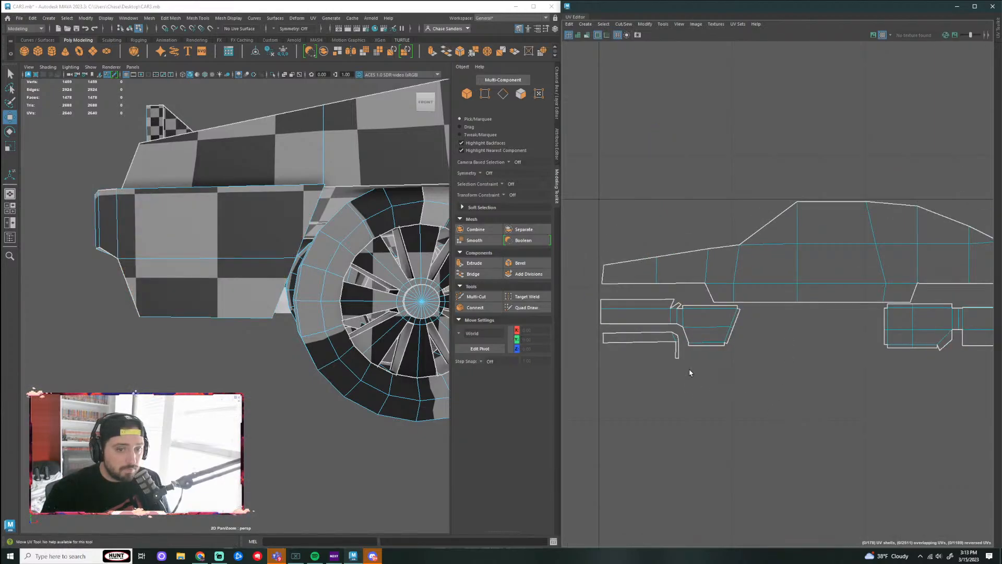
Step: Straighten the UVs of the thin front bumper shells and move them up just beneath the larger bumper shells
click(675, 345)
scroll(660, 350, up, 2)
key(e)
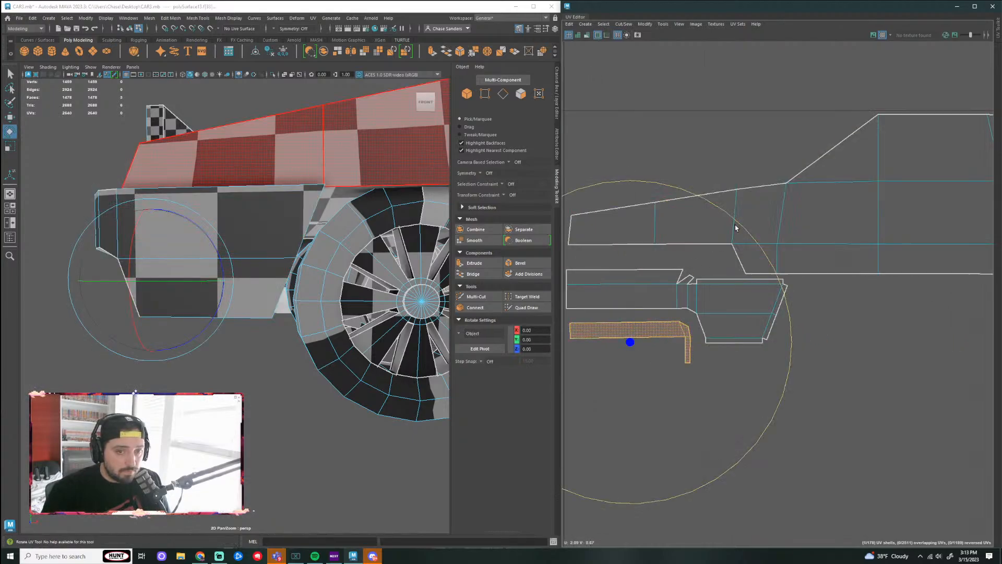
click(676, 343)
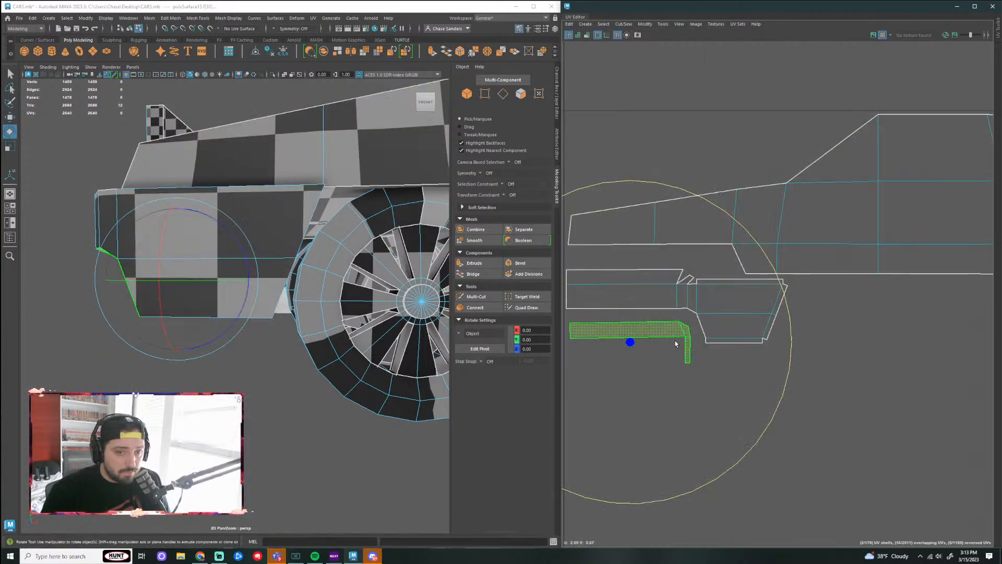
click(644, 24)
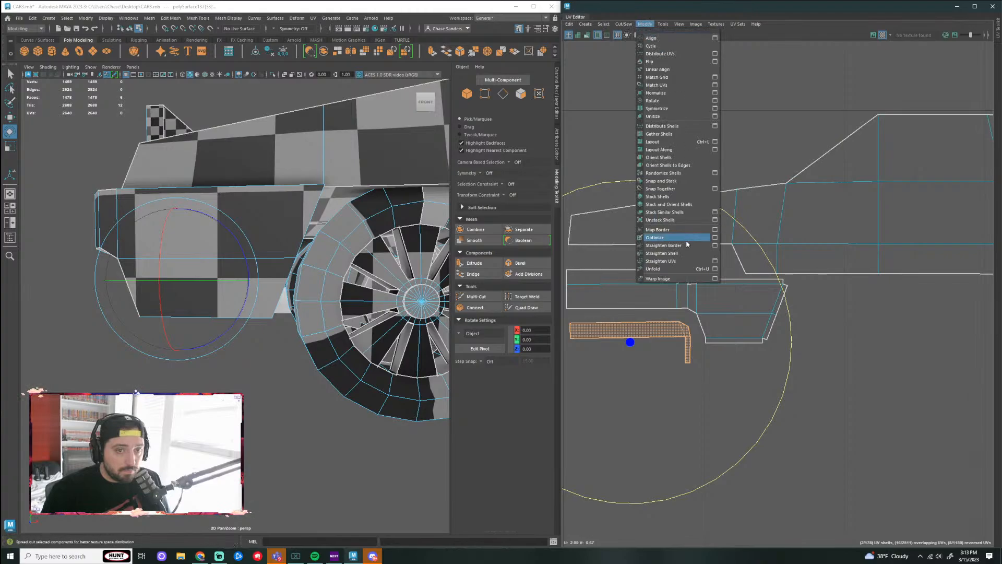
click(660, 261)
key(w)
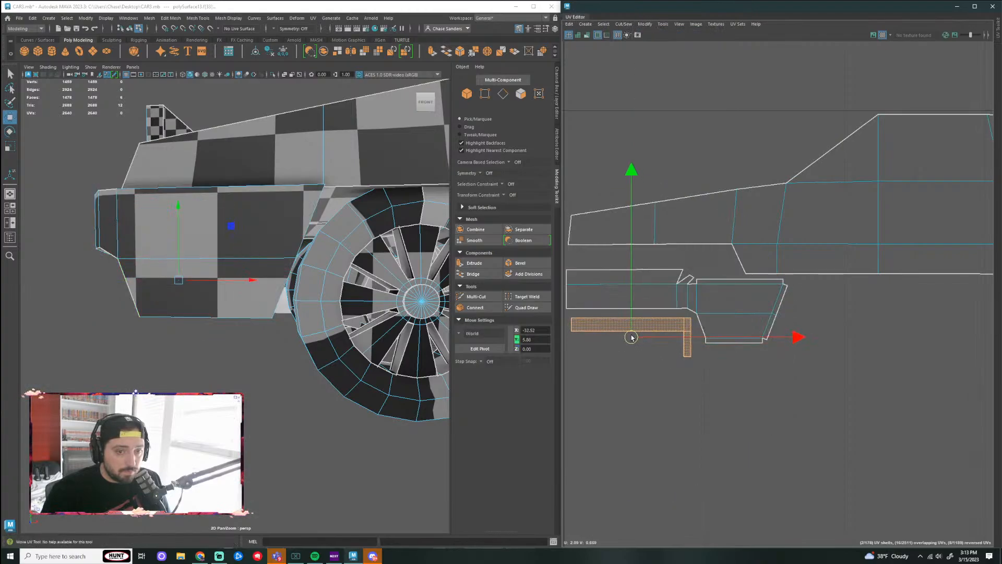
drag(631, 340, 630, 335)
click(702, 395)
Step: Select both halves of the nose panel in front of the headlights and locate their UV shells outside the tile
scroll(665, 318, up, 2)
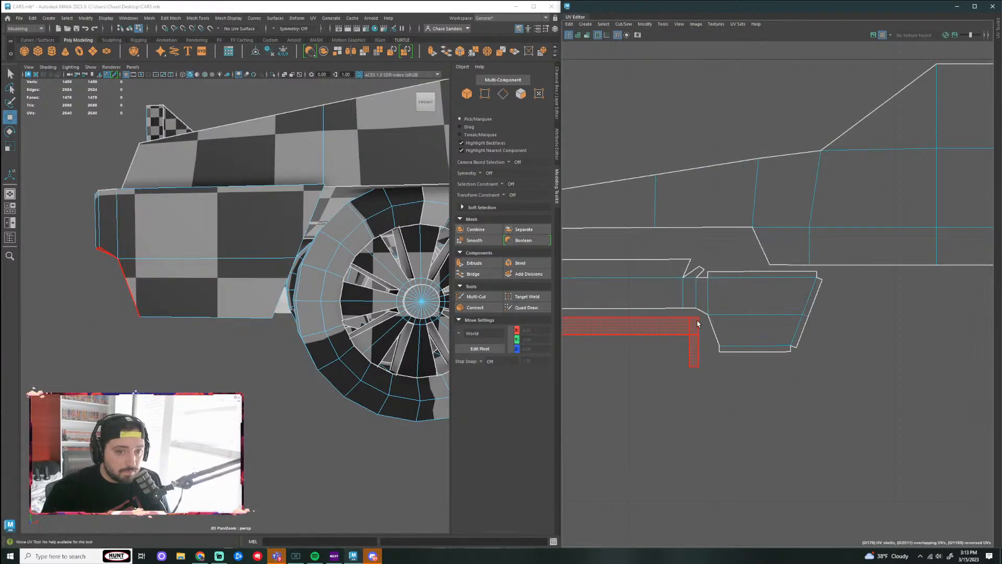
alt+middle_drag(645, 336, 709, 330)
scroll(204, 371, down, 4)
alt+drag(203, 374, 303, 374)
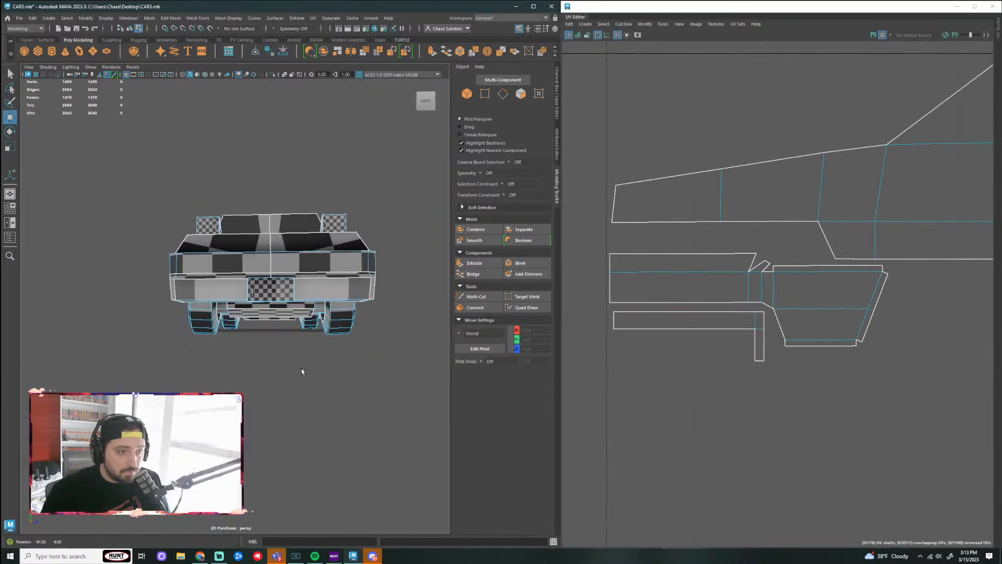
click(729, 421)
scroll(730, 422, down, 2)
alt+drag(383, 369, 303, 290)
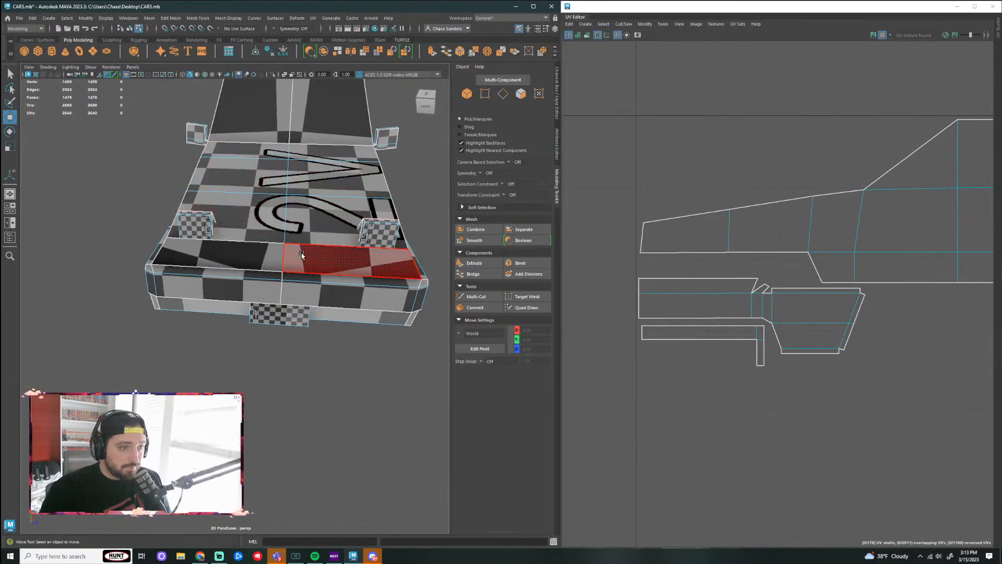
click(352, 262)
alt+drag(303, 376, 308, 360)
shift+click(224, 248)
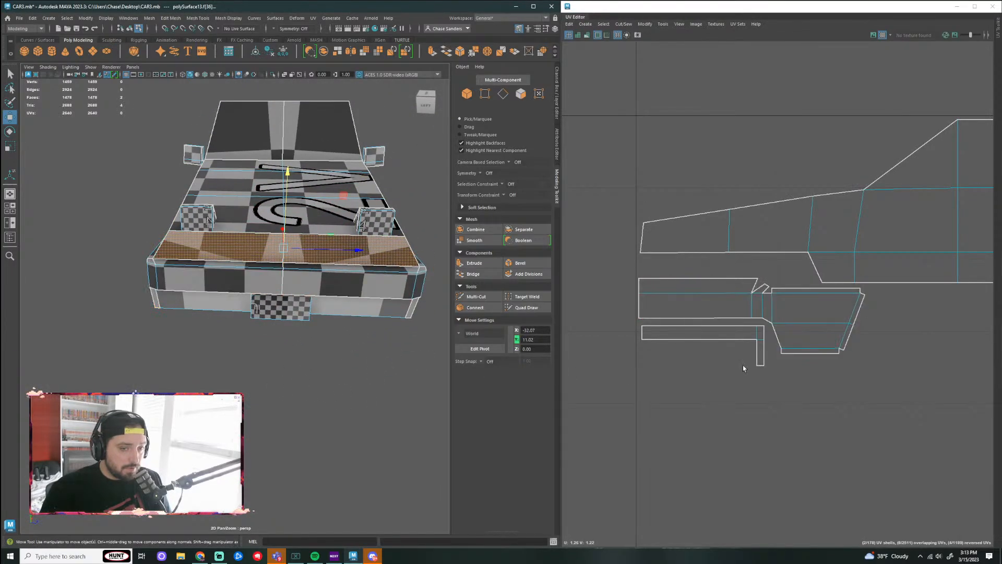
scroll(743, 365, down, 4)
scroll(639, 225, up, 3)
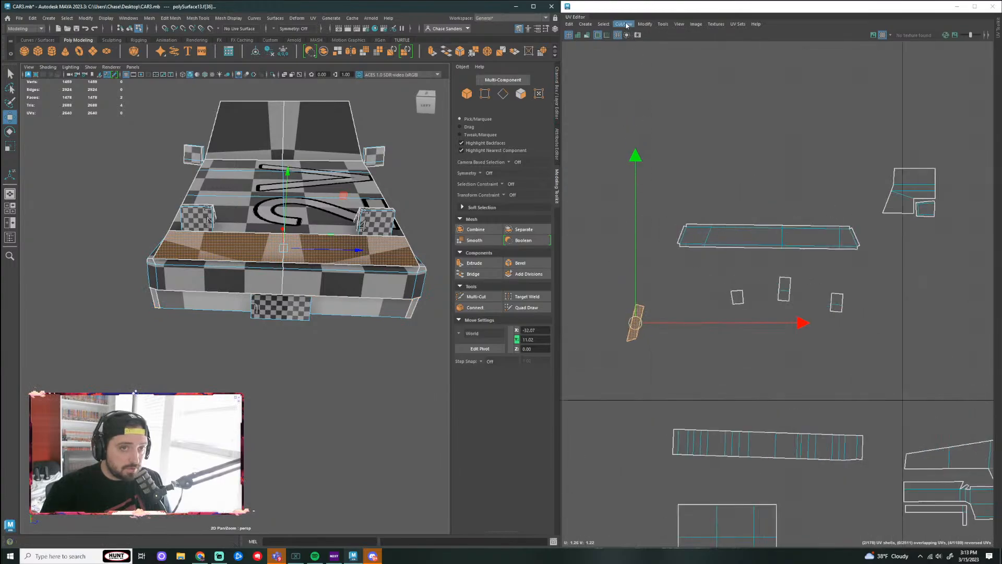
Step: Join the nose panel's two UV halves by applying Move and Sew to their shared edge
right_click(648, 318)
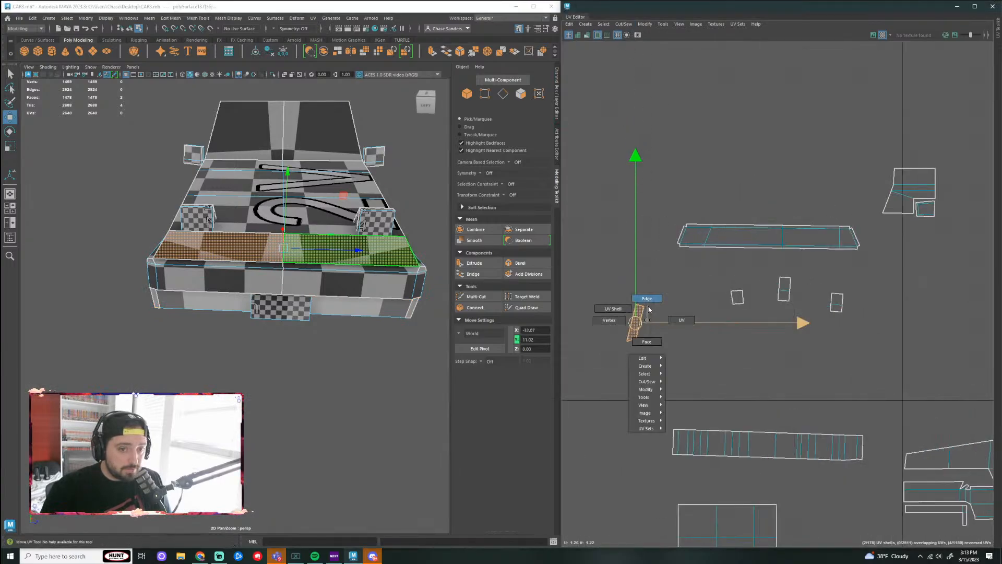
click(647, 298)
scroll(647, 305, up, 1)
click(639, 305)
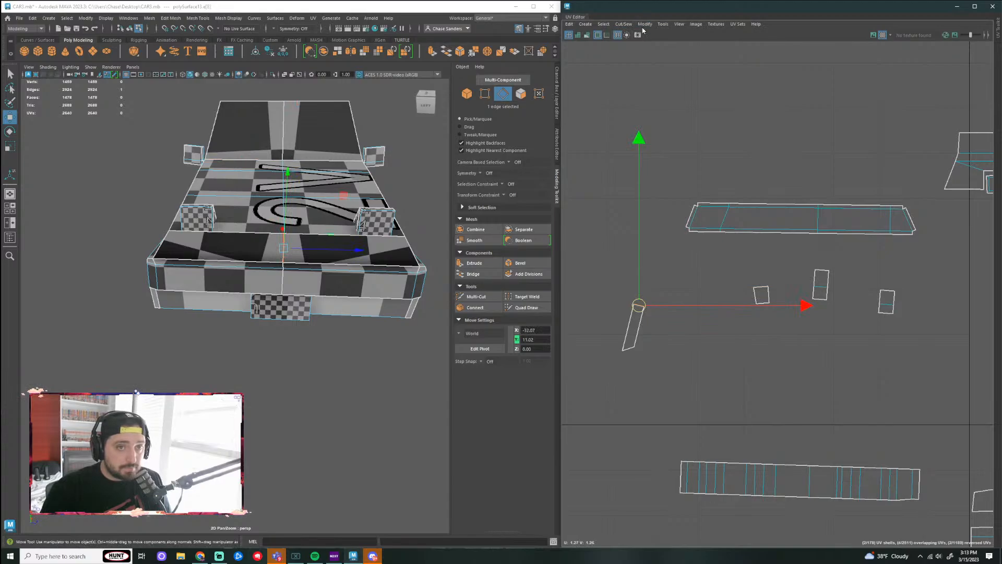
click(644, 24)
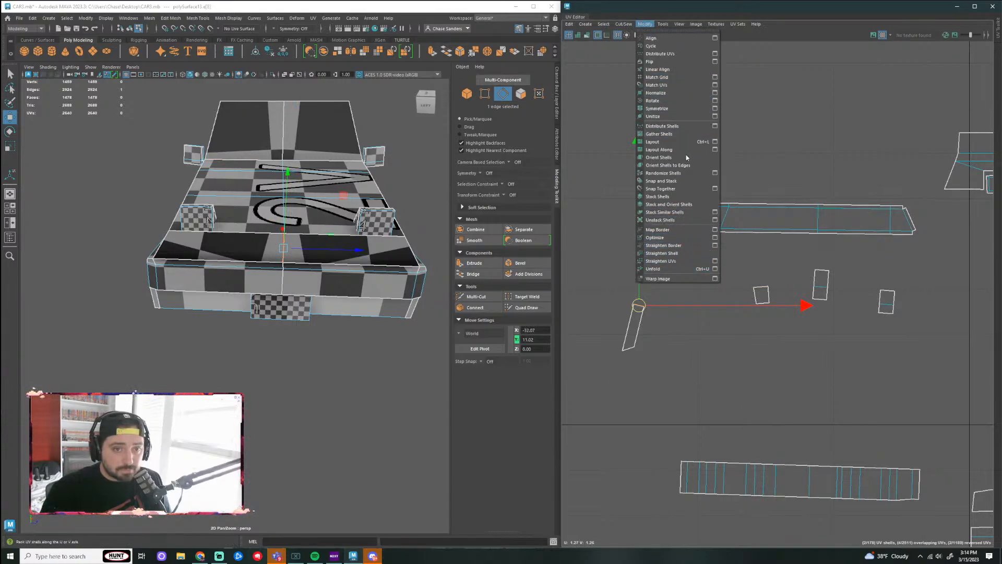
mouse_move(623, 24)
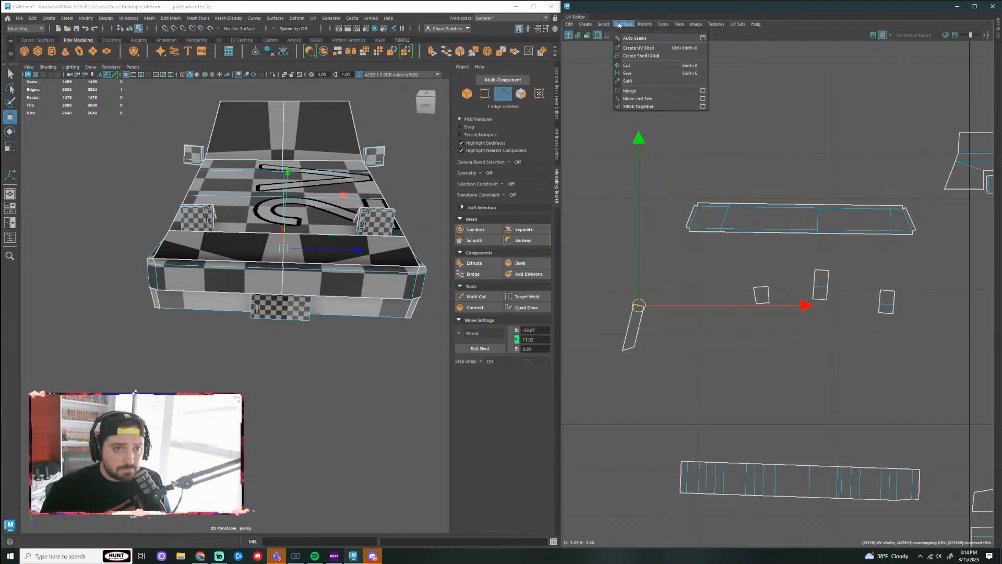
click(653, 100)
Step: Select the joined nose panel as a whole UV shell and unfold it
right_drag(642, 320, 603, 305)
click(633, 318)
click(645, 24)
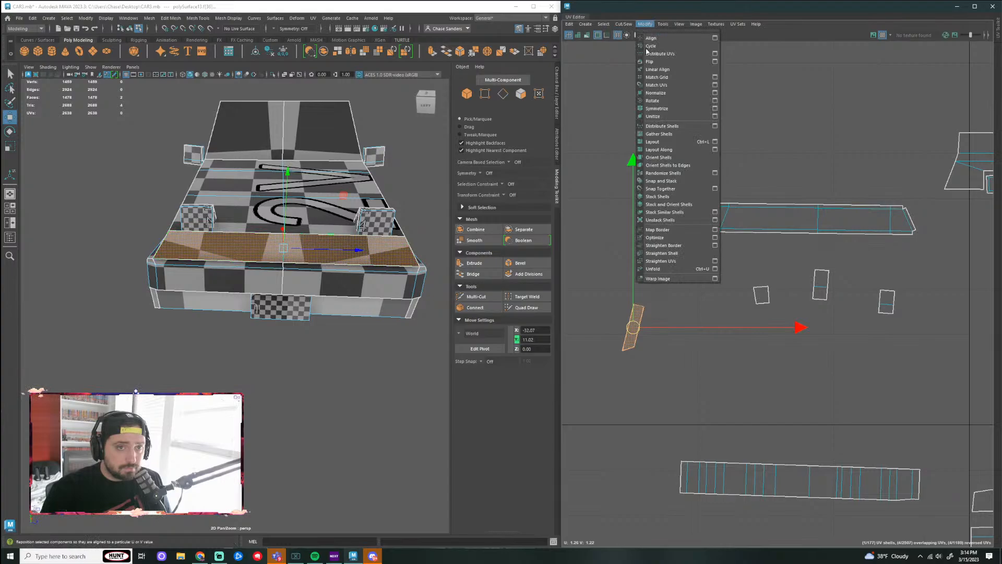
click(677, 264)
Step: Move the nose panel's UV shell into the tile above the car body's hood outline and rotate it to lie horizontally
scroll(650, 293, down, 3)
drag(640, 304, 906, 459)
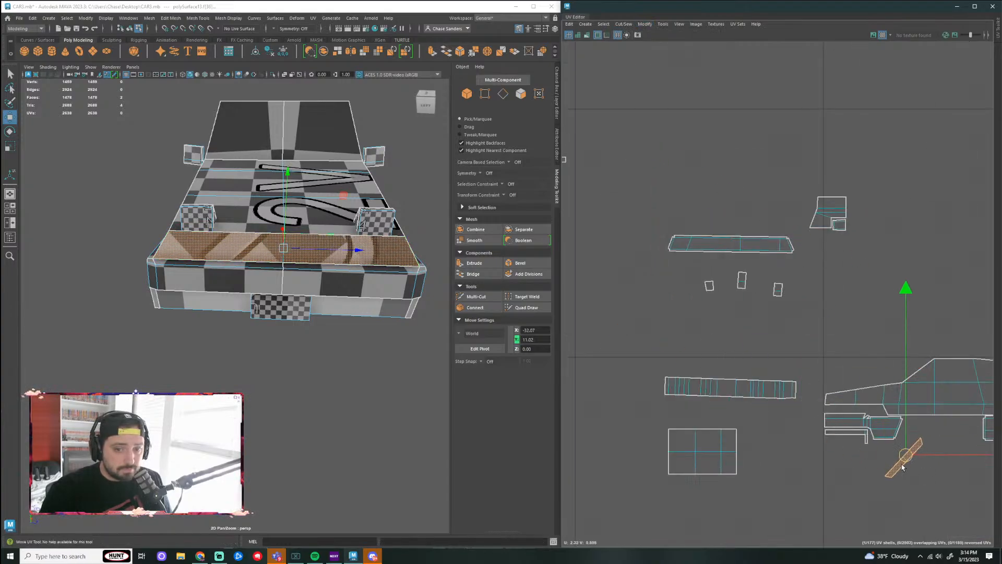
alt+middle_drag(907, 455, 735, 348)
scroll(735, 347, up, 2)
drag(741, 354, 674, 261)
key(e)
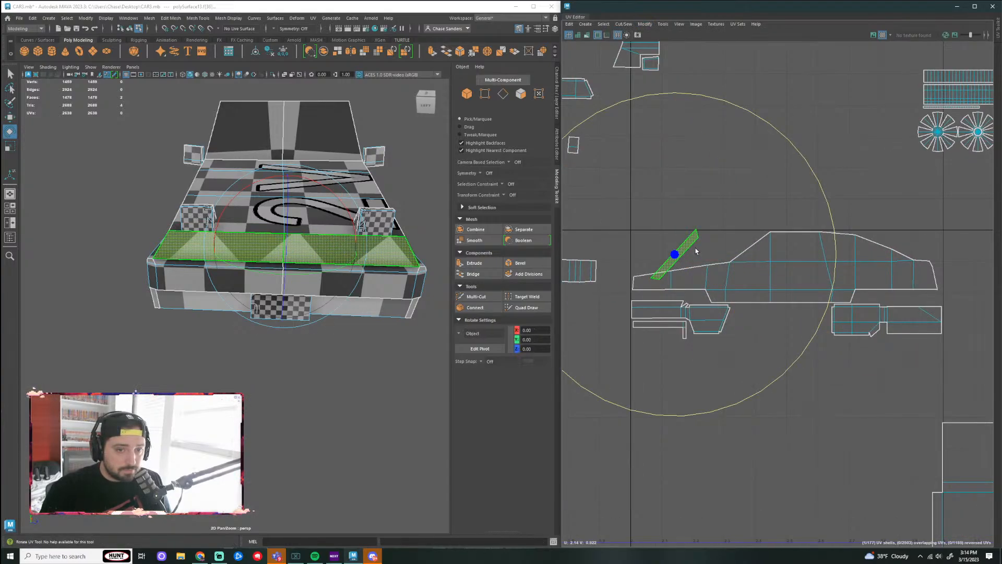
drag(780, 139, 830, 249)
Step: Straighten the UVs of the nose panel shell so its long edges run horizontally
click(645, 24)
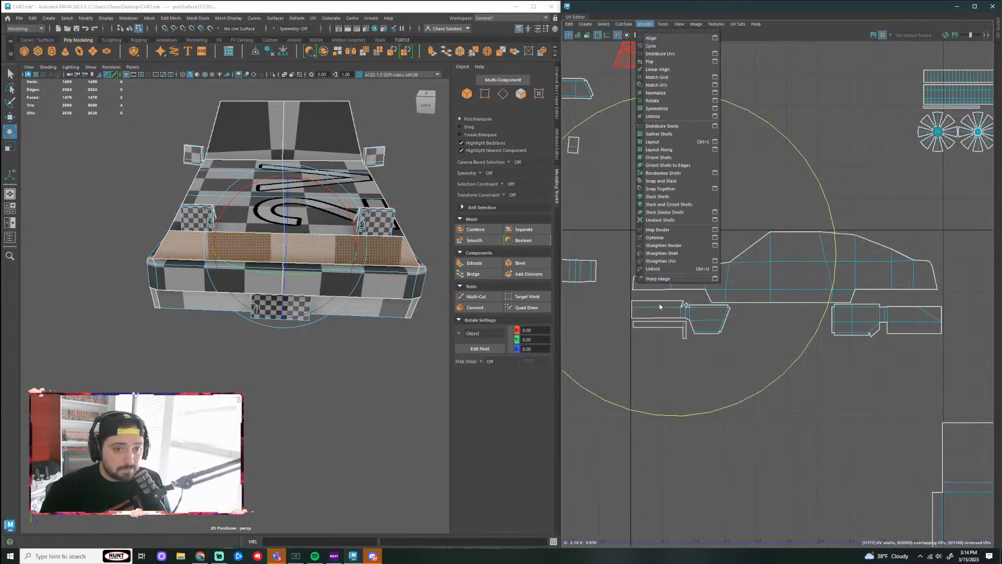
click(676, 260)
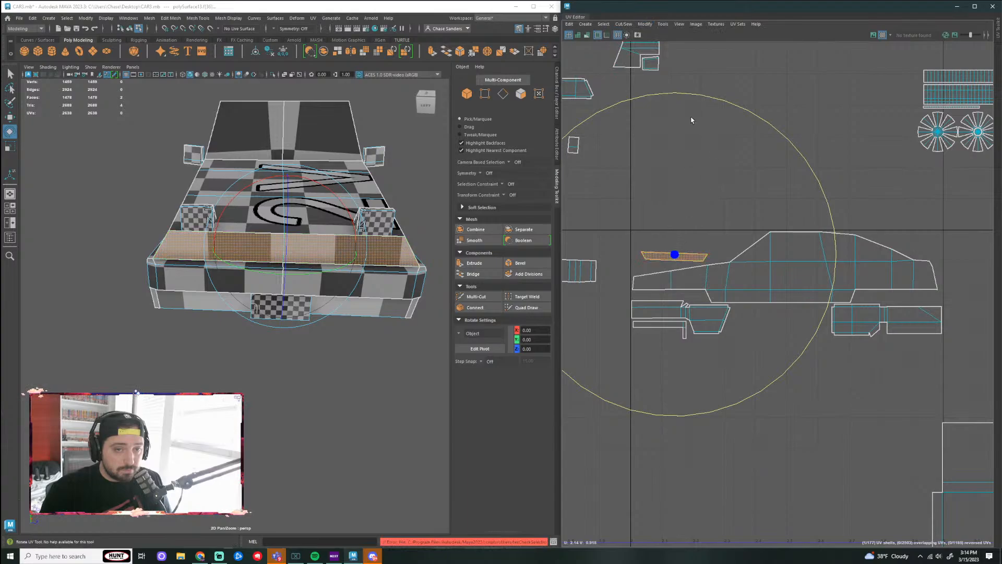
click(646, 24)
click(662, 255)
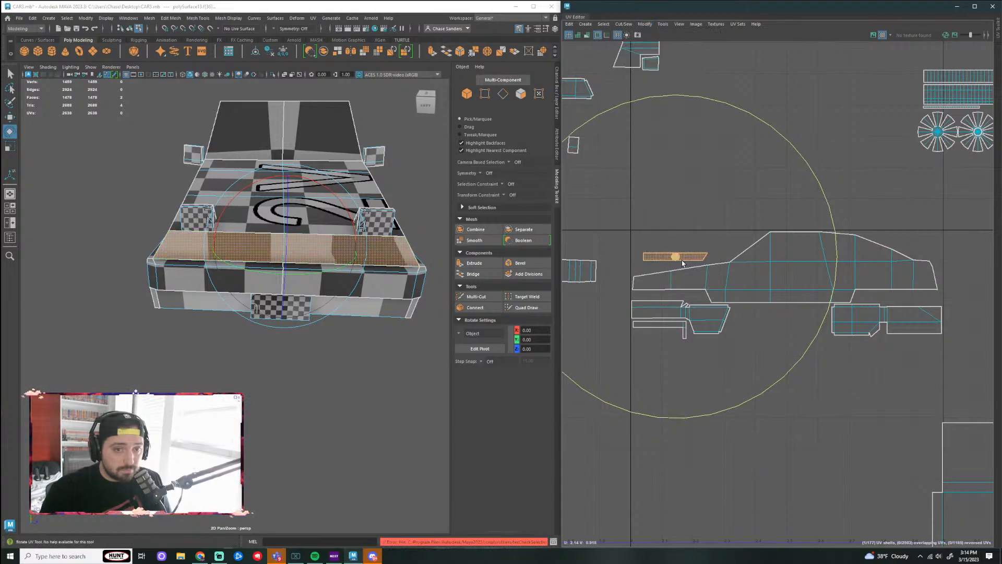
Step: Compare the straightened nose panel shell with the panel's shape and checker pattern on the front of the car
scroll(657, 262, up, 4)
scroll(665, 268, up, 3)
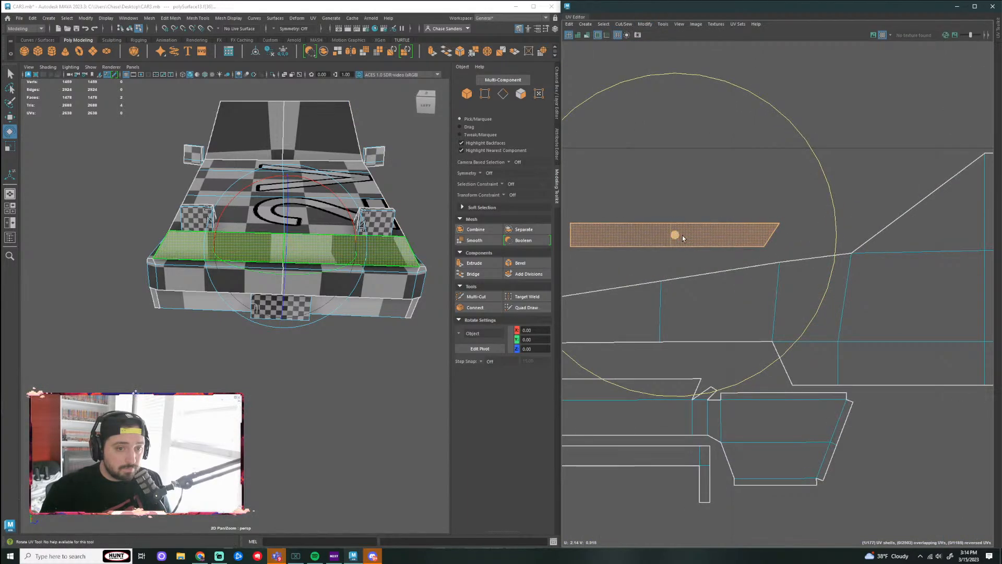
click(690, 196)
alt+drag(376, 289, 313, 293)
alt+drag(382, 296, 402, 308)
scroll(629, 246, up, 1)
click(629, 246)
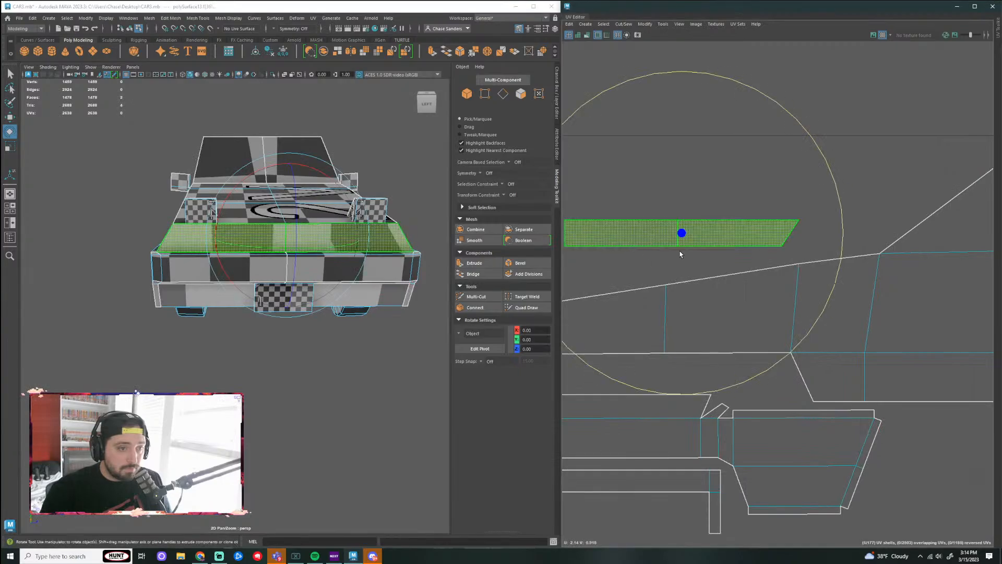
click(686, 176)
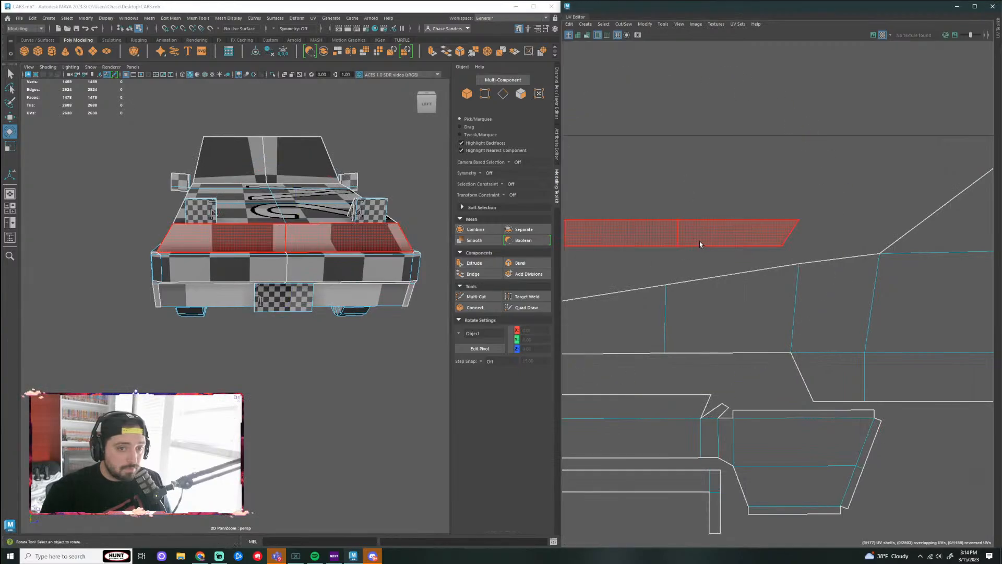
scroll(700, 243, down, 2)
Step: Select the two end UVs on the right side of the nose panel shell and scale them horizontally into a vertical line
right_click(740, 241)
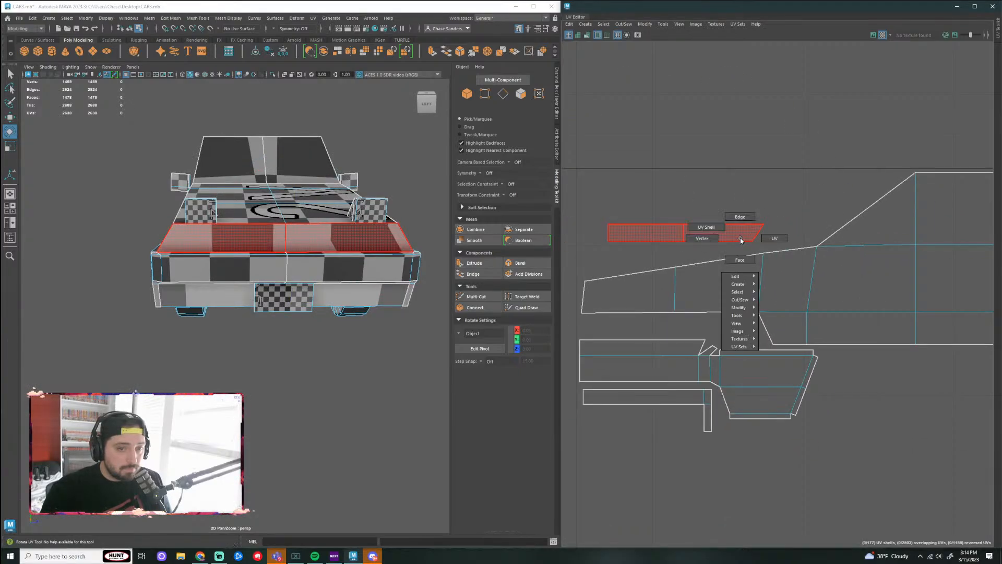
click(767, 239)
click(753, 242)
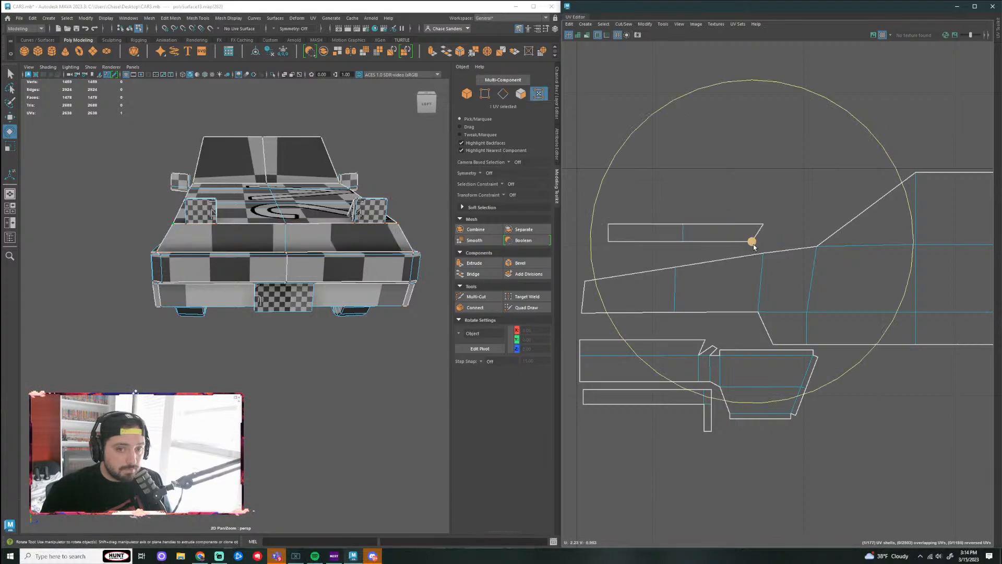
key(r)
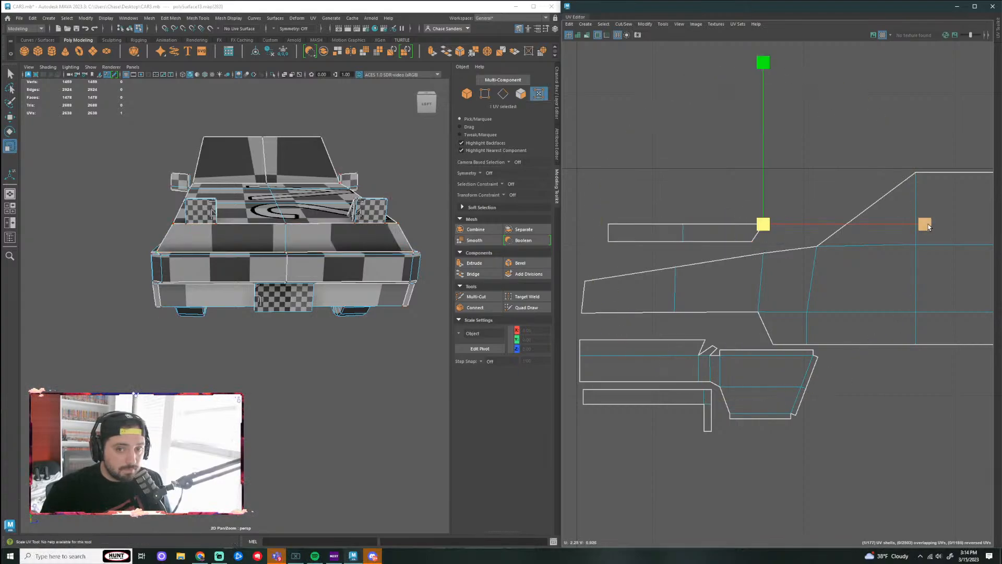
click(733, 244)
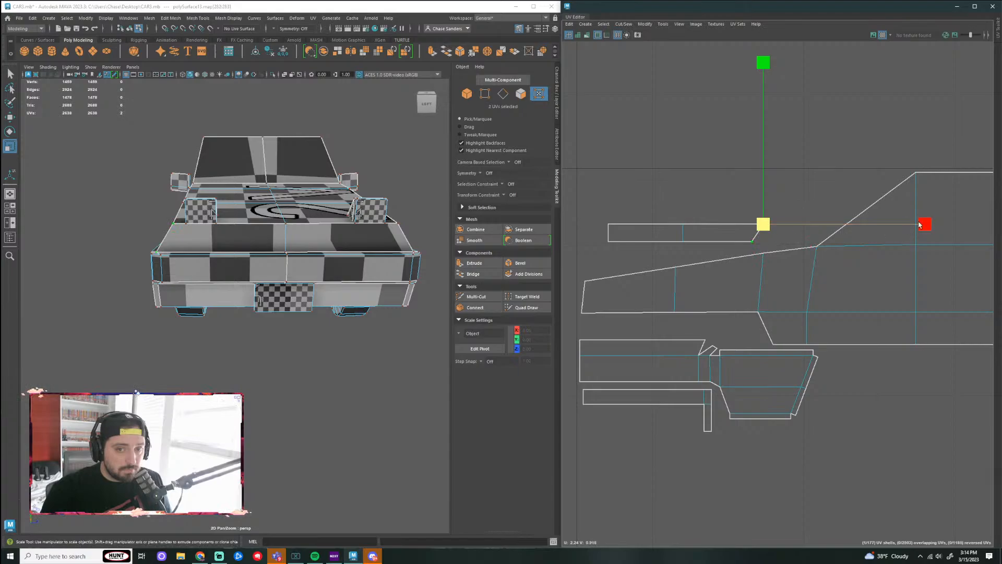
drag(920, 225, 732, 243)
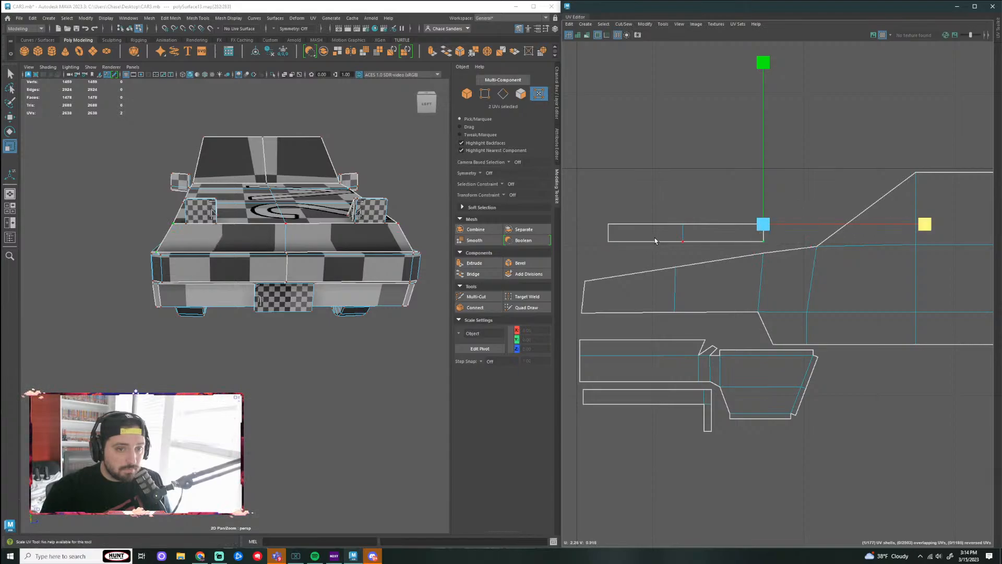
Step: Move the nose panel shell's lower-left and lower-right corner UVs inward to form a symmetrical trapezoid
click(611, 243)
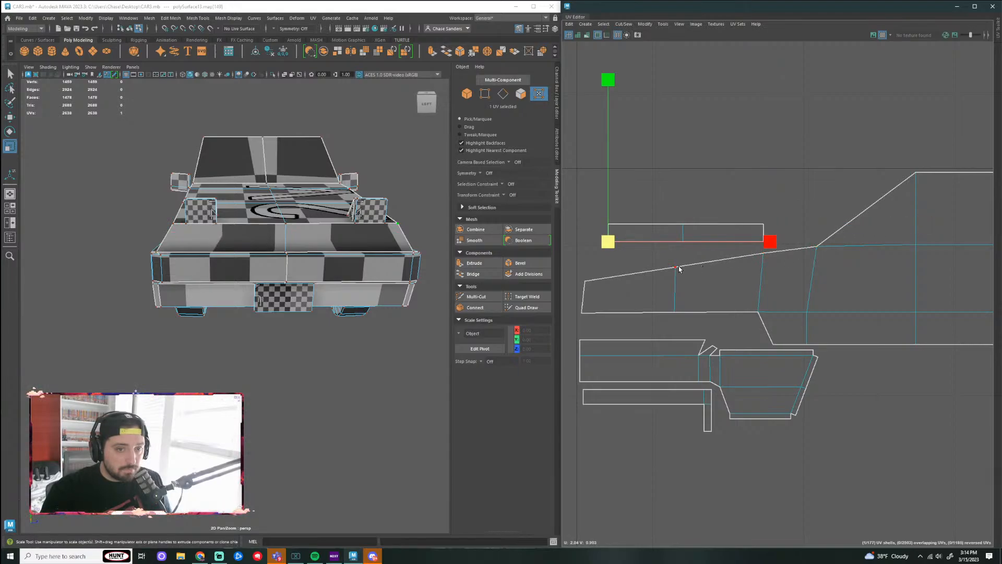
key(w)
mouse_move(777, 241)
mouse_down()
mouse_move(764, 241)
mouse_move(785, 241)
mouse_up()
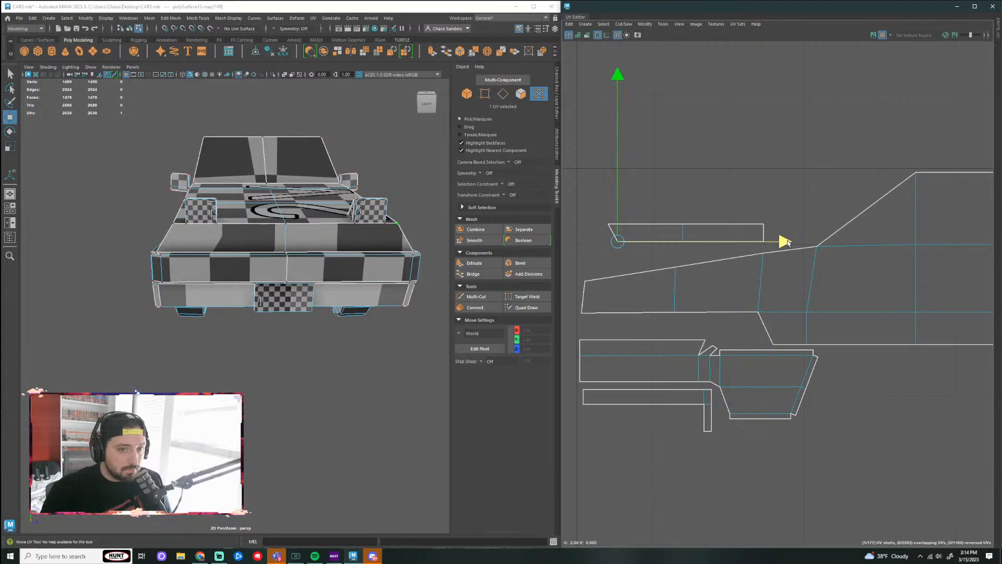
drag(753, 235, 781, 254)
drag(930, 242, 914, 241)
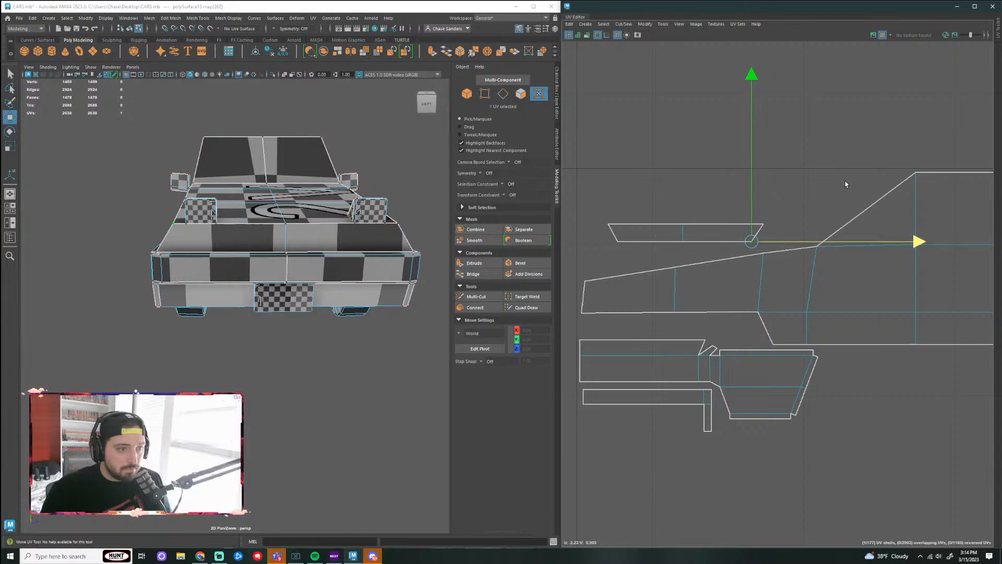
click(807, 178)
Step: Enlarge the whole nose panel UV shell and place it in the tile's upper-left corner above the body's hood outline
mouse_move(345, 241)
alt+mouse_down()
mouse_move(328, 232)
mouse_move(337, 227)
mouse_move(338, 241)
alt+mouse_up()
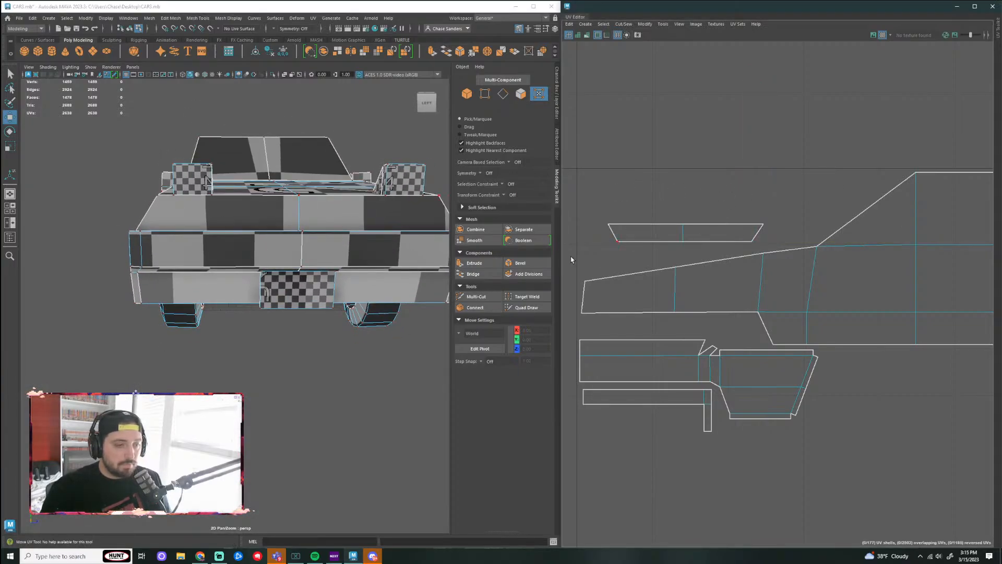
alt+drag(300, 308, 375, 334)
scroll(676, 271, up, 2)
right_drag(647, 226, 621, 226)
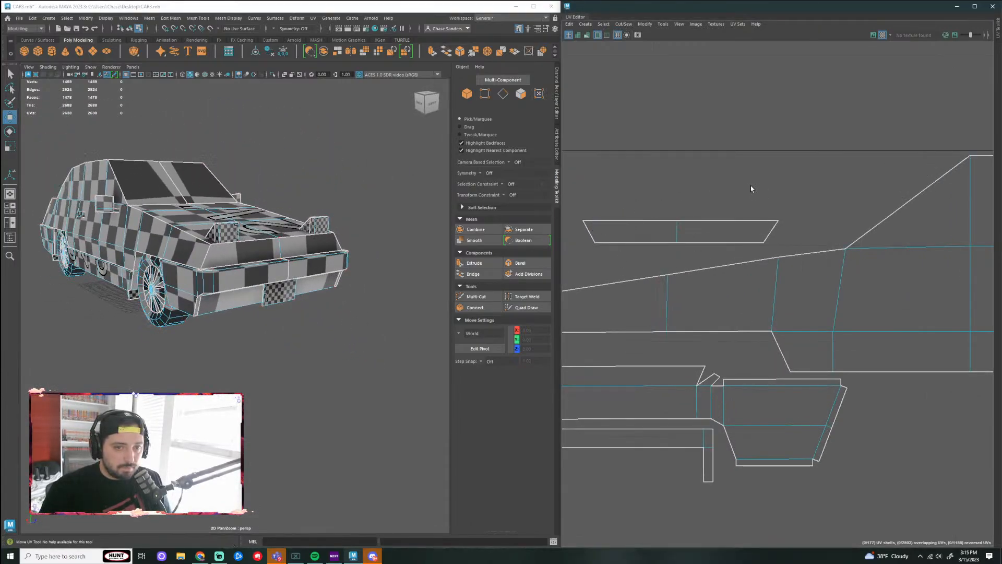
drag(751, 186, 711, 217)
scroll(639, 256, down, 2)
key(r)
key(w)
drag(660, 193, 719, 226)
key(r)
key(w)
key(r)
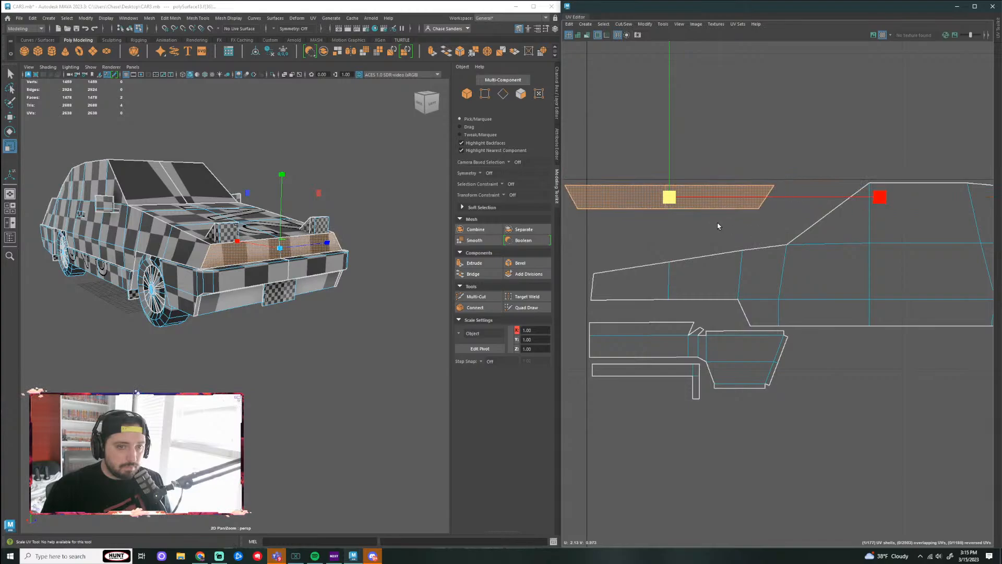
key(w)
drag(661, 198, 684, 197)
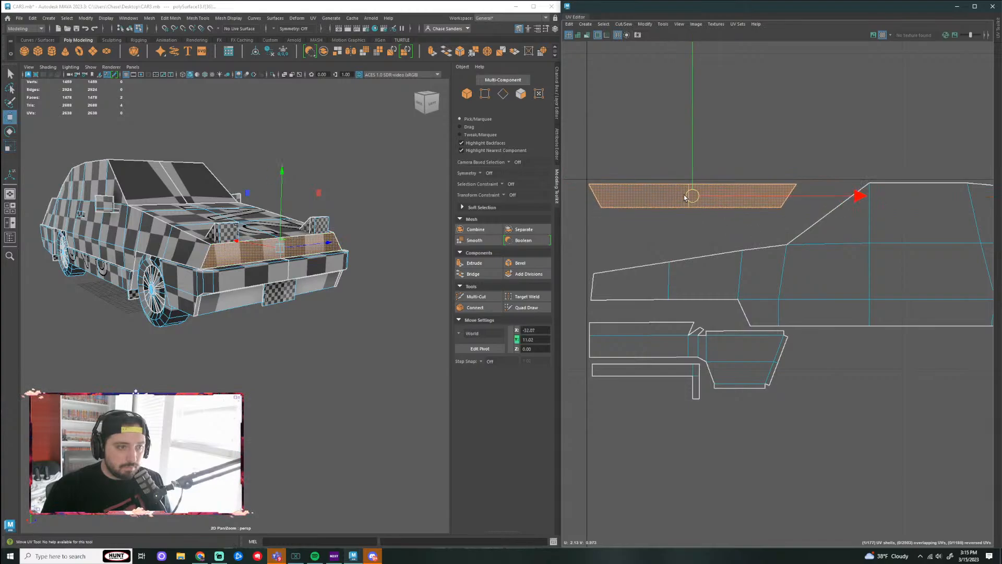
Step: Examine the checker pattern on the car's nose, bumper and sides against the arranged UV shells
click(432, 337)
alt+drag(432, 338, 288, 302)
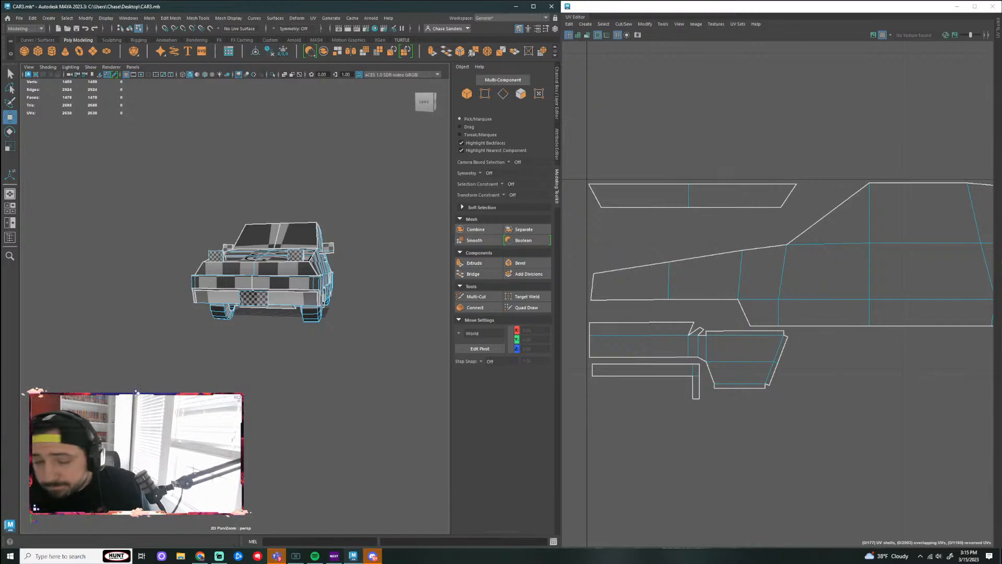
scroll(347, 300, up, 5)
scroll(375, 313, down, 3)
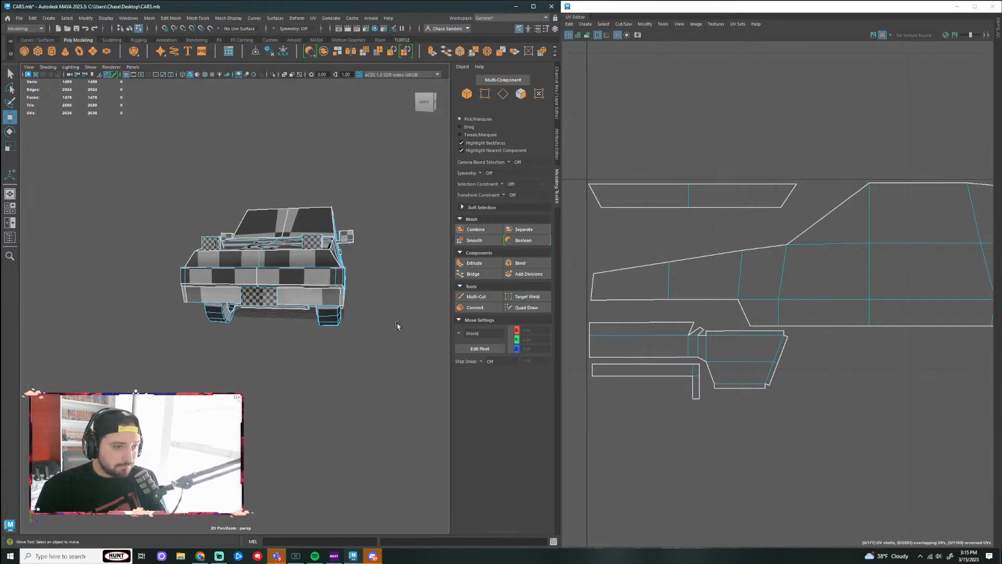
alt+drag(398, 327, 354, 329)
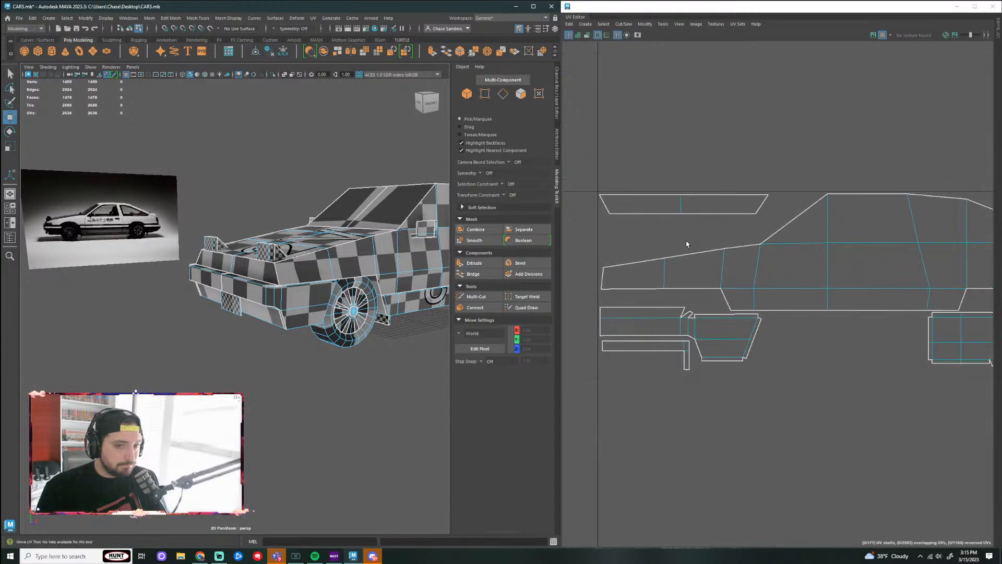
alt+right_drag(685, 242, 650, 219)
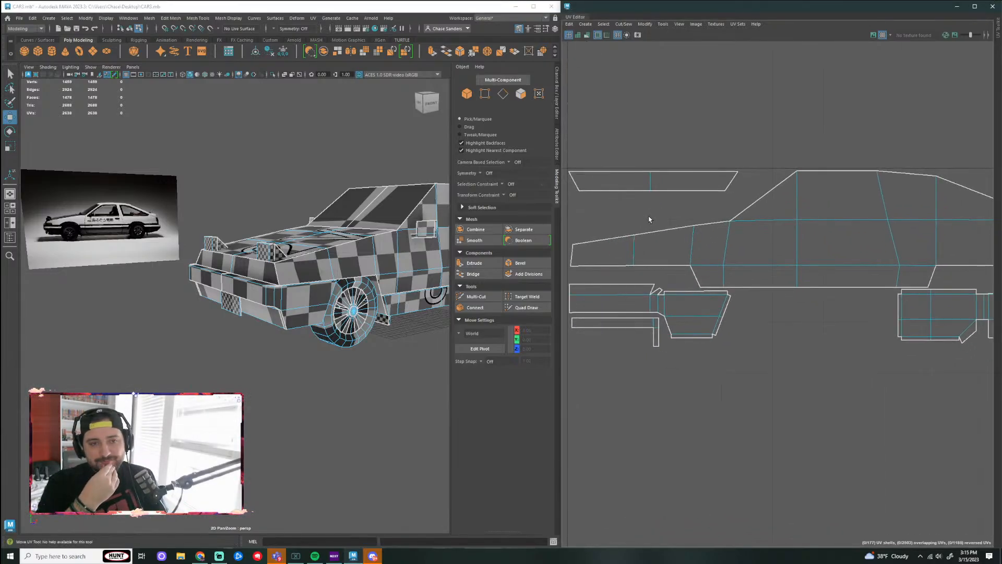
drag(650, 219, 544, 176)
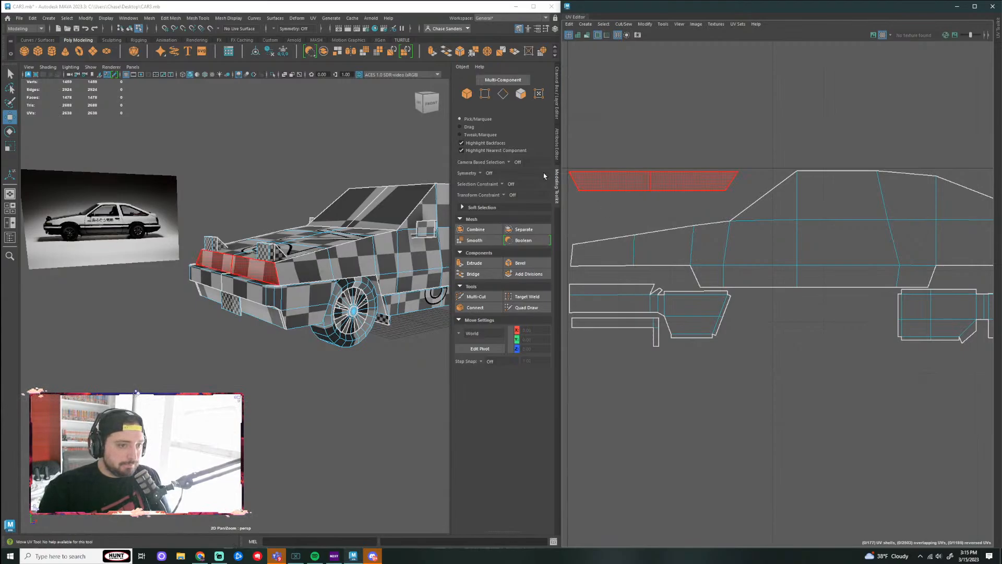
alt+drag(317, 335, 343, 358)
scroll(345, 354, down, 1)
alt+drag(271, 357, 327, 360)
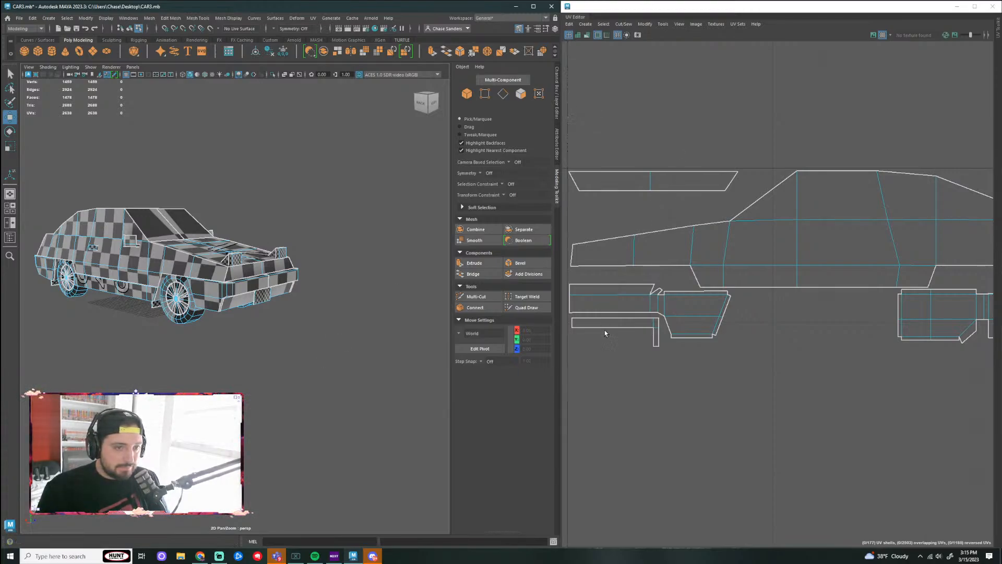
Step: Move the front nose panel's UV shell down beside the front end of the car side shell, aligning their upper edges
click(676, 192)
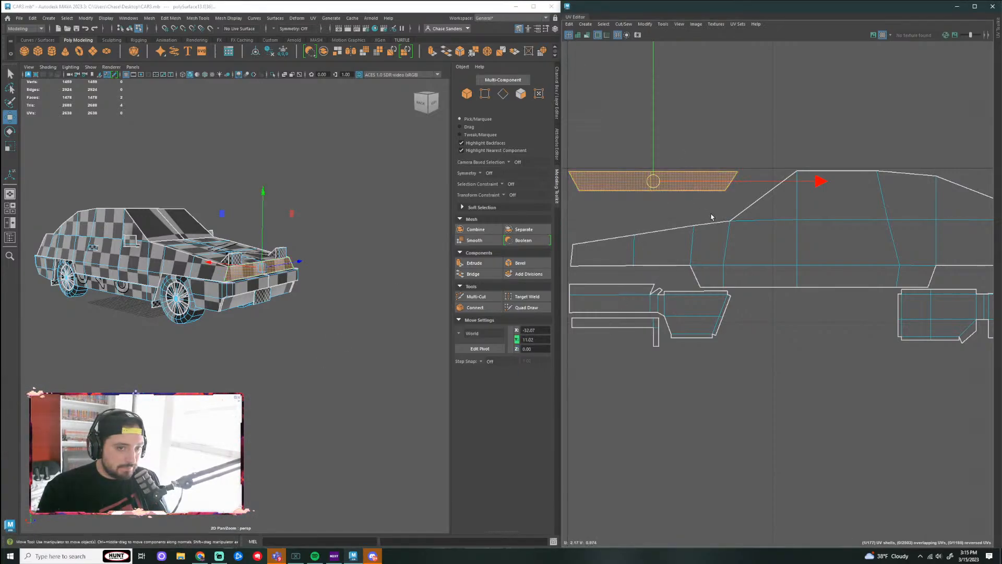
shift+click(619, 269)
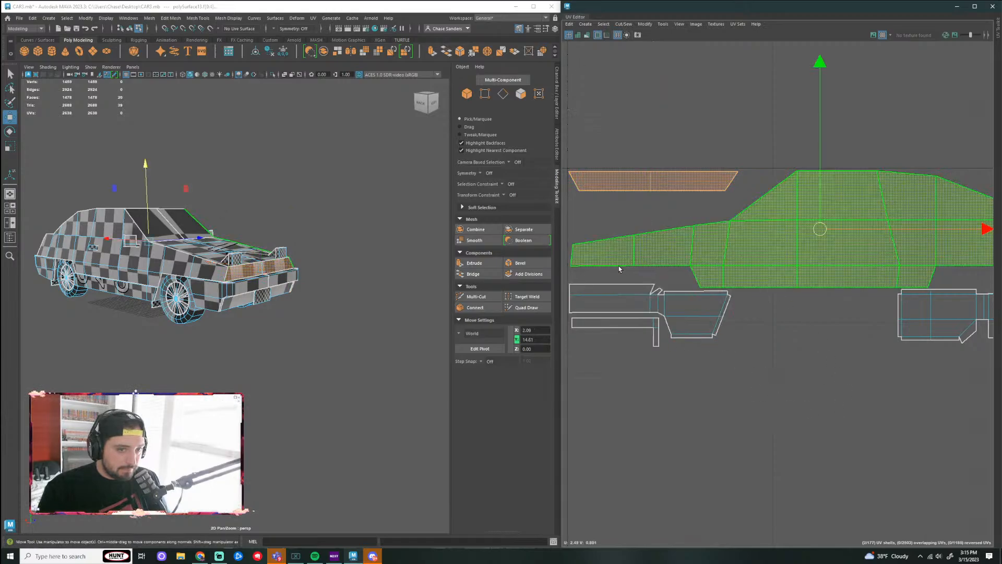
click(775, 413)
scroll(204, 327, up, 5)
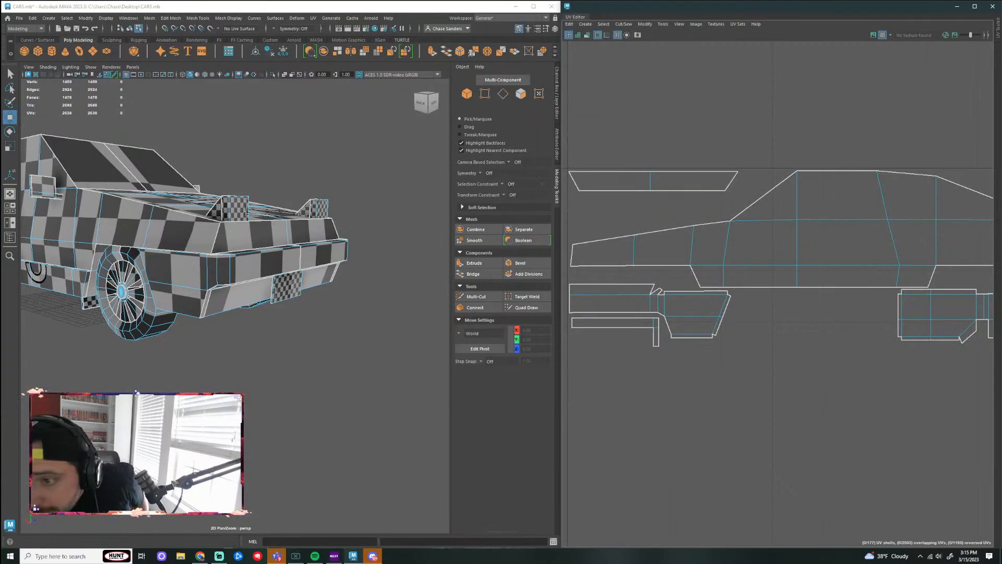
click(200, 234)
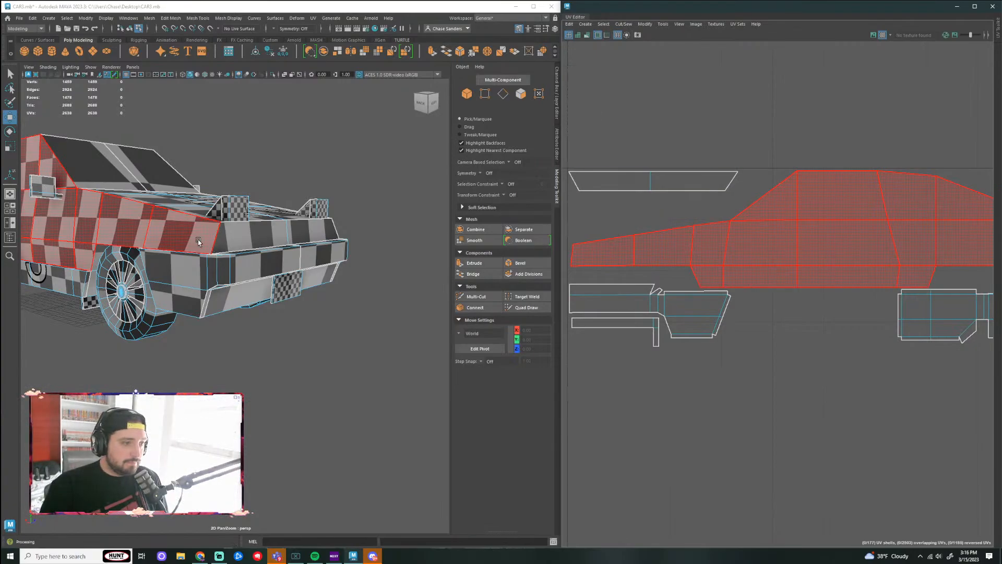
click(672, 211)
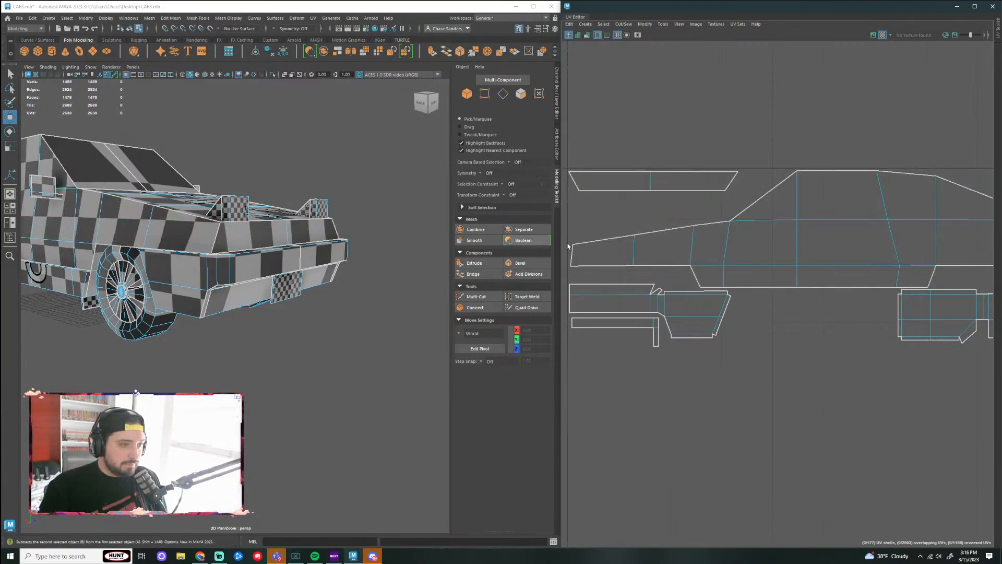
right_drag(631, 190, 598, 178)
click(641, 188)
drag(645, 186, 485, 256)
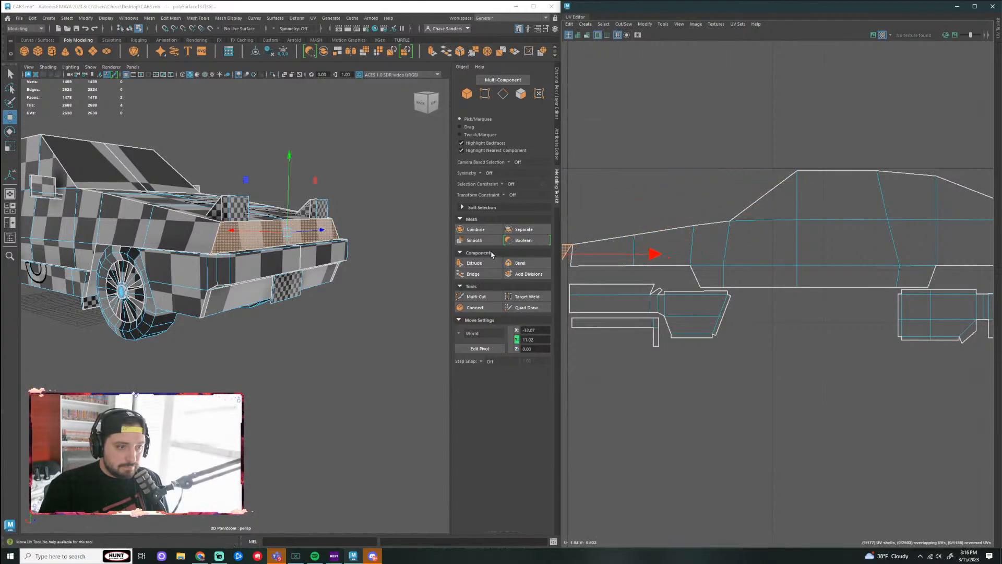
scroll(660, 175, up, 5)
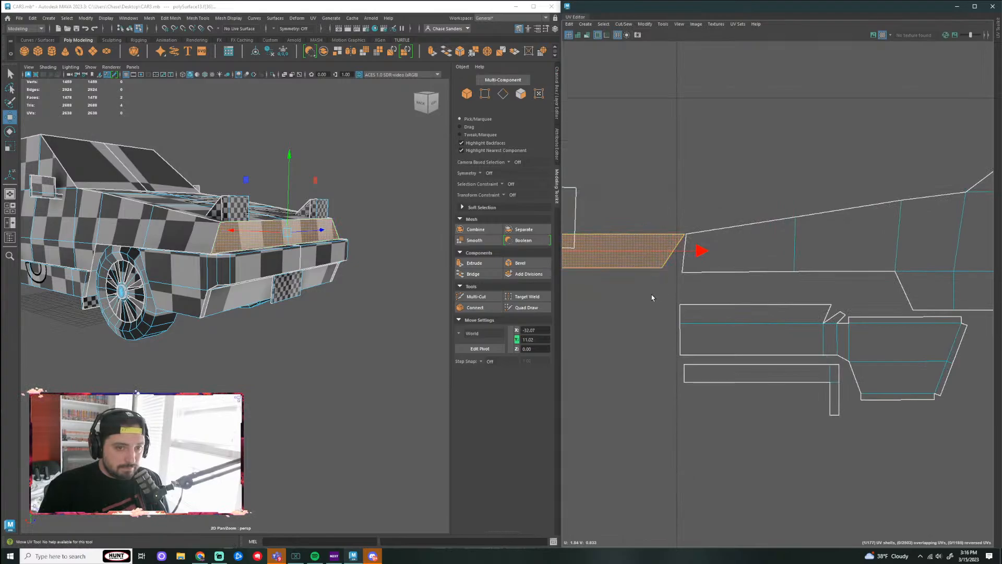
key(r)
scroll(638, 268, down, 3)
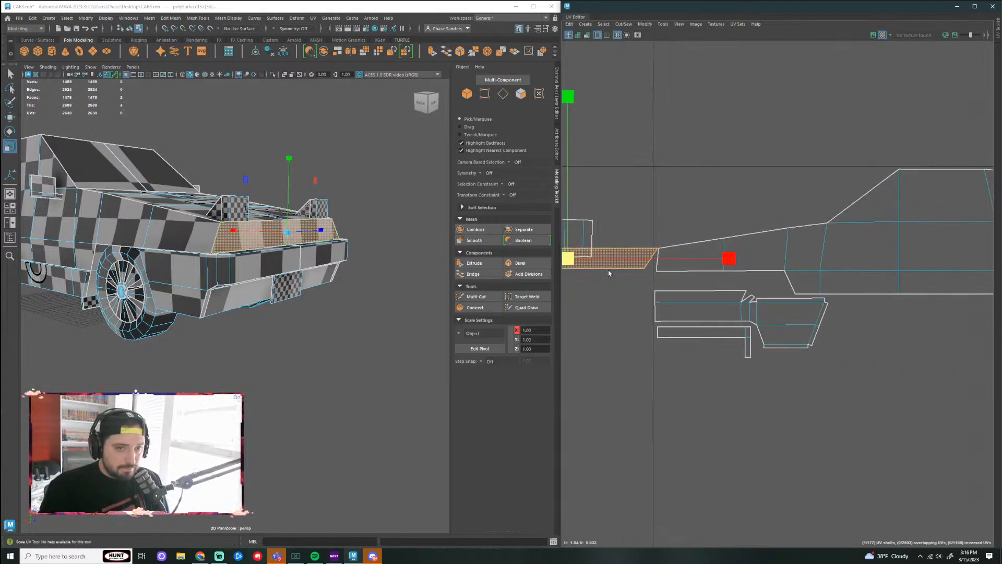
right_click(628, 254)
click(628, 238)
click(648, 265)
scroll(659, 271, up, 4)
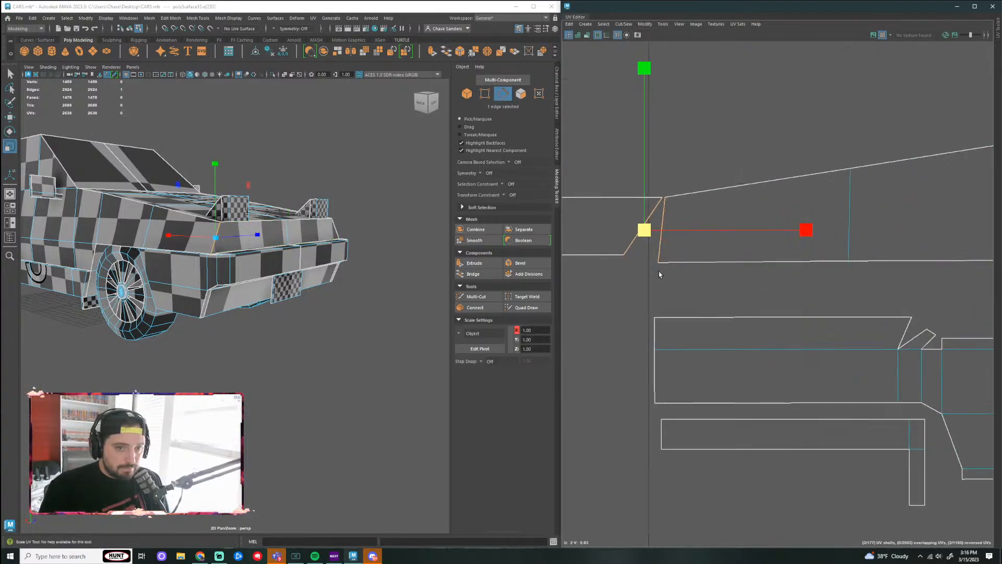
alt+middle_drag(633, 272, 716, 266)
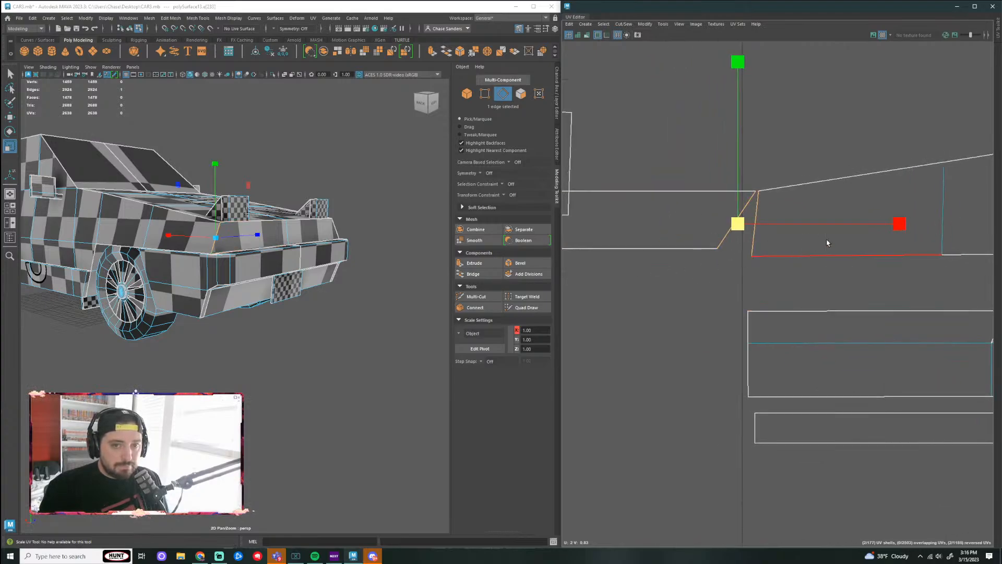
drag(882, 225, 656, 258)
key(ctrl+z)
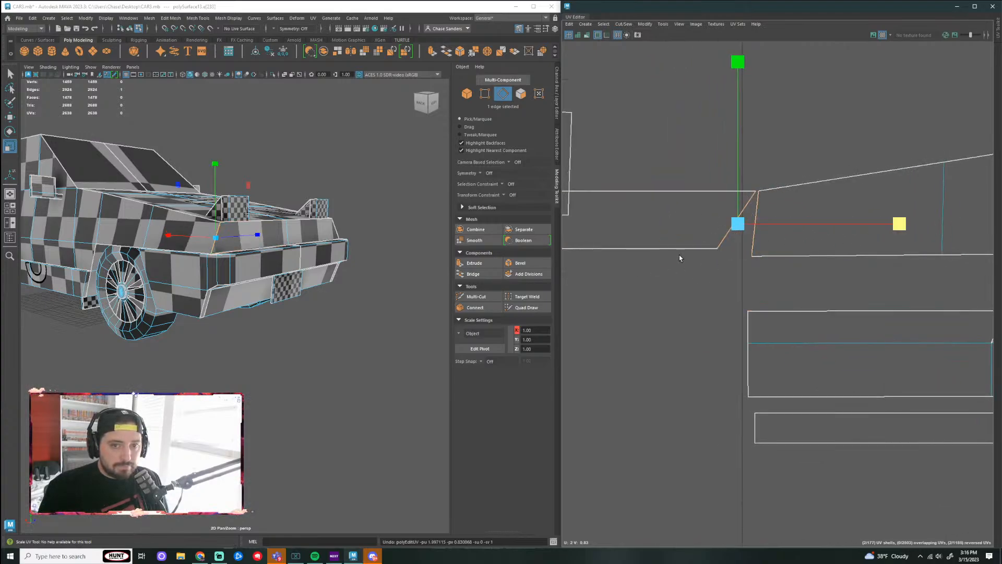
right_drag(709, 243, 689, 235)
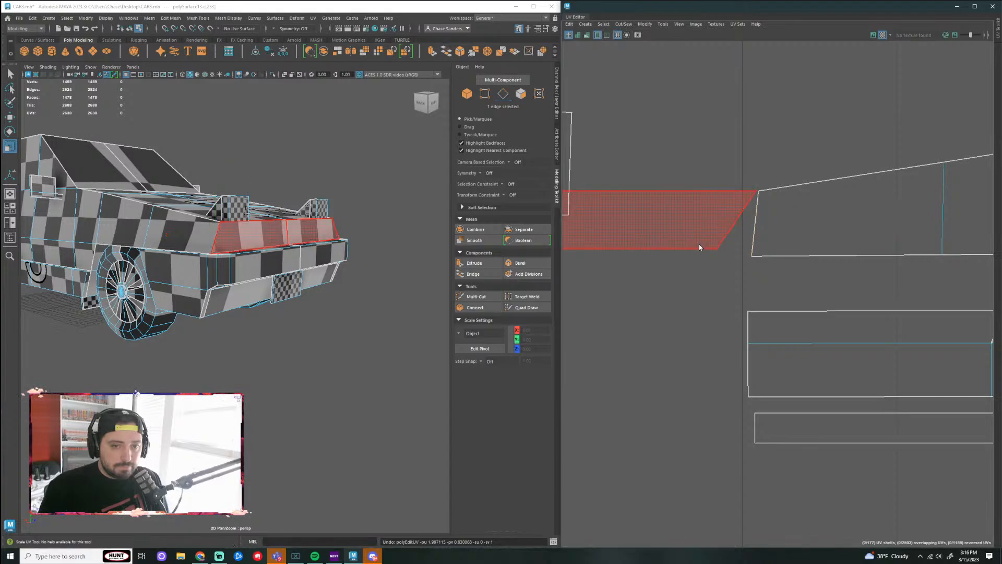
click(700, 245)
alt+middle_drag(693, 259, 842, 246)
right_drag(803, 244, 799, 225)
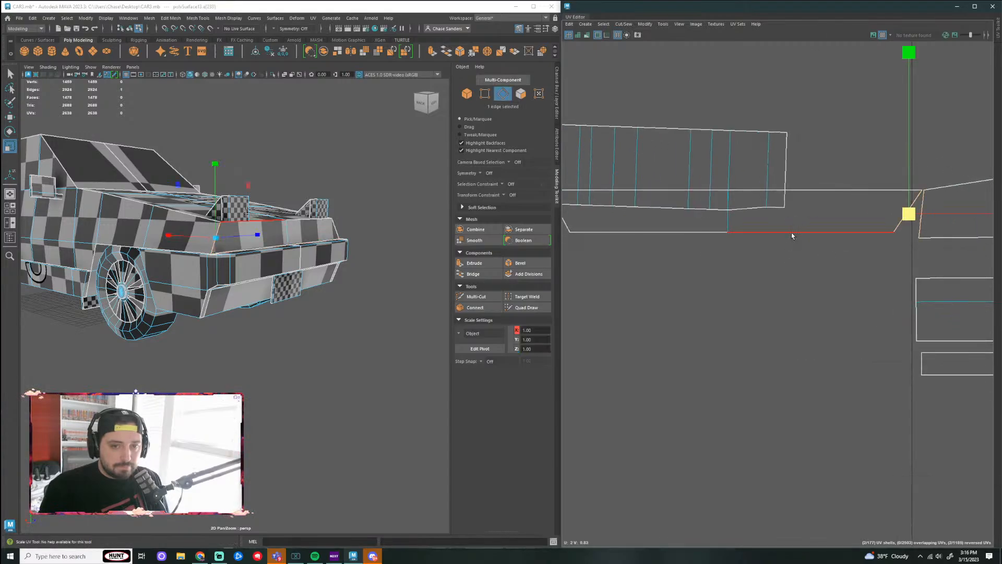
click(706, 234)
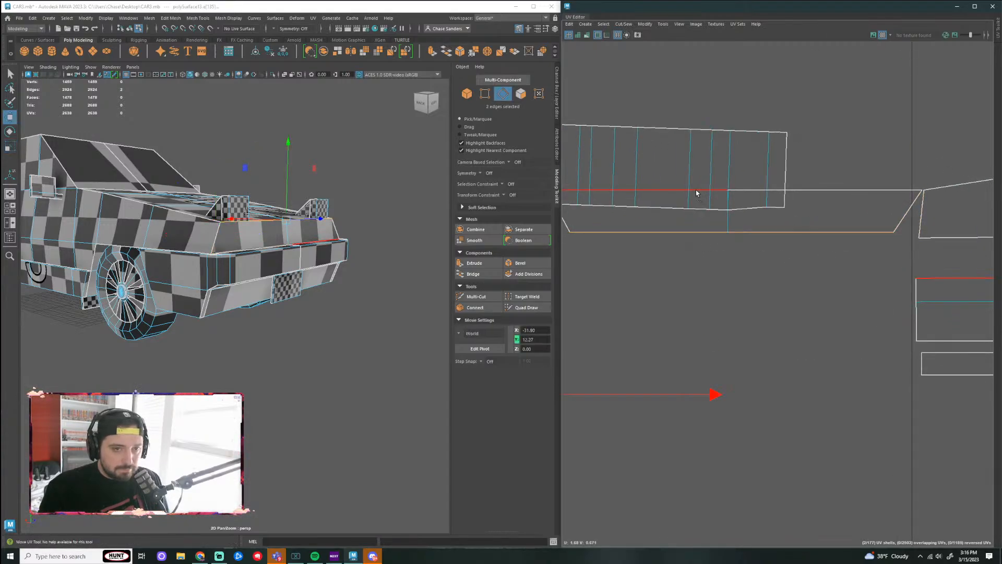
scroll(704, 270, down, 2)
key(w)
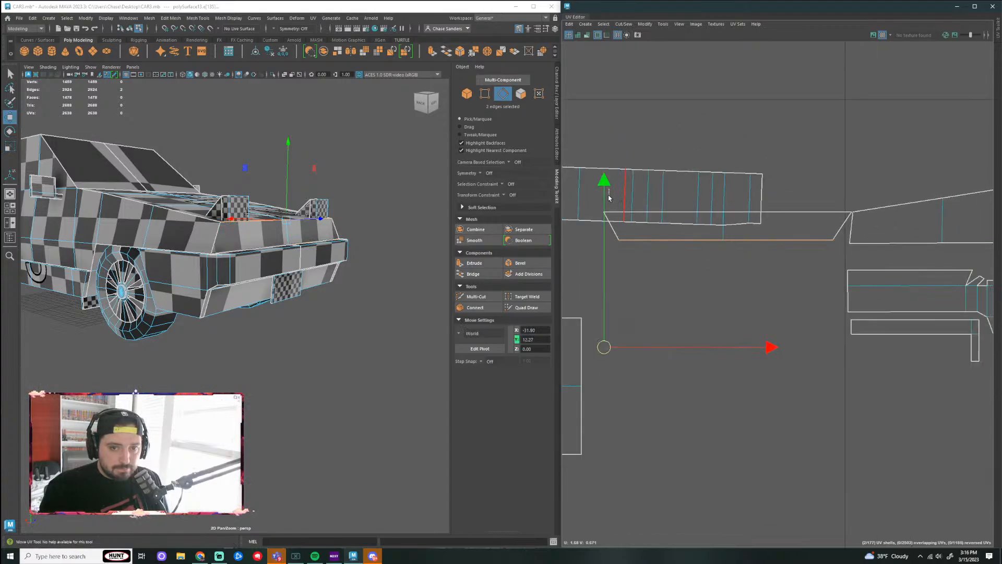
drag(604, 181, 614, 183)
Step: Lower the nose panel shell's bottom UVs to line up with the lower front edge of the car side shell
right_drag(775, 238, 751, 221)
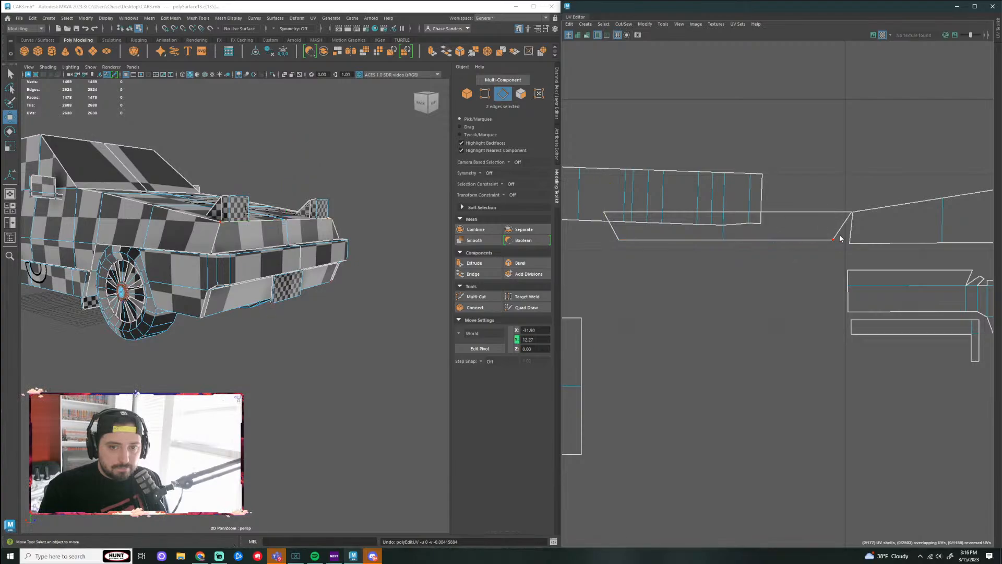
drag(840, 235, 617, 261)
drag(724, 84, 725, 89)
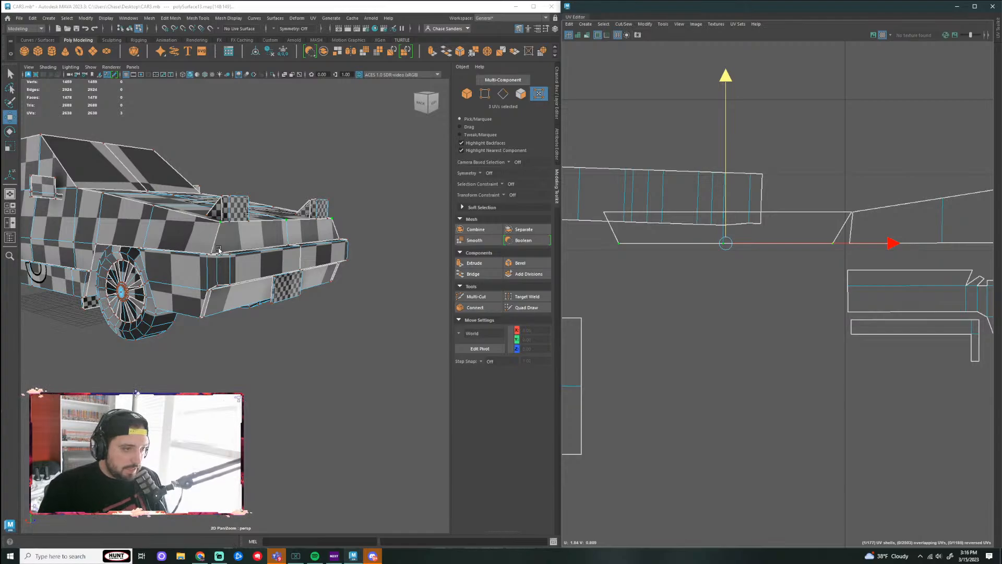
click(713, 283)
Step: Move the nose panel shell back above the sloping front of the car side shell, inside the UV tile
scroll(809, 257, down, 2)
alt+middle_drag(819, 260, 715, 265)
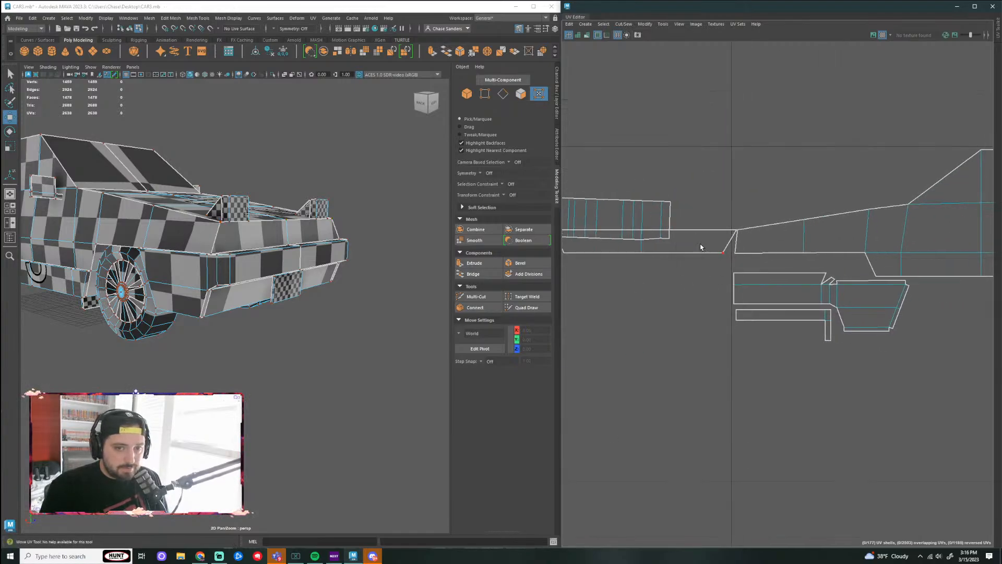
right_drag(699, 250, 673, 242)
drag(724, 213, 686, 275)
drag(653, 238, 832, 177)
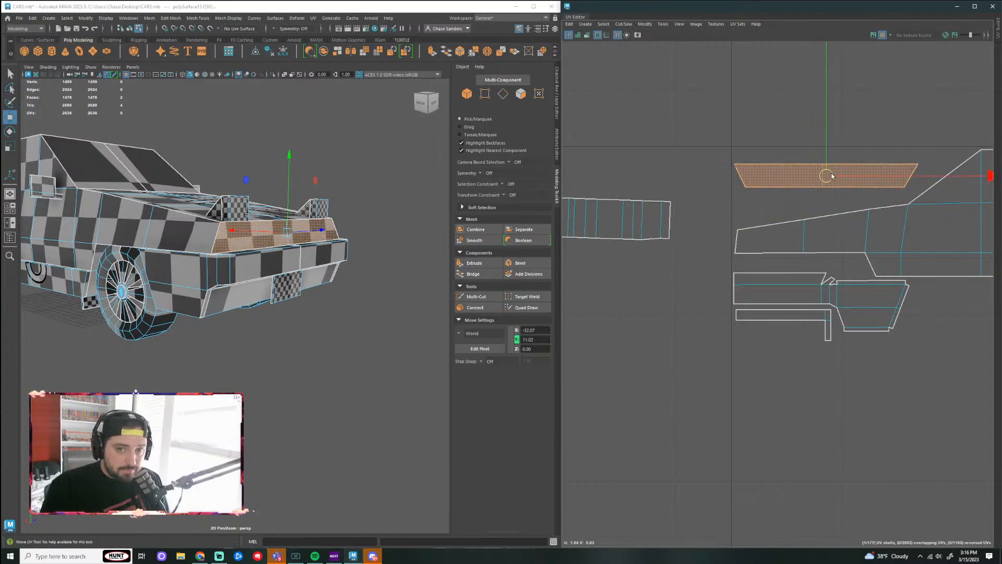
click(901, 411)
Step: Move the stacked rear panel shells into the UV tile, beneath the rear end of the car side and bumper shells
scroll(884, 396, down, 3)
scroll(781, 355, up, 2)
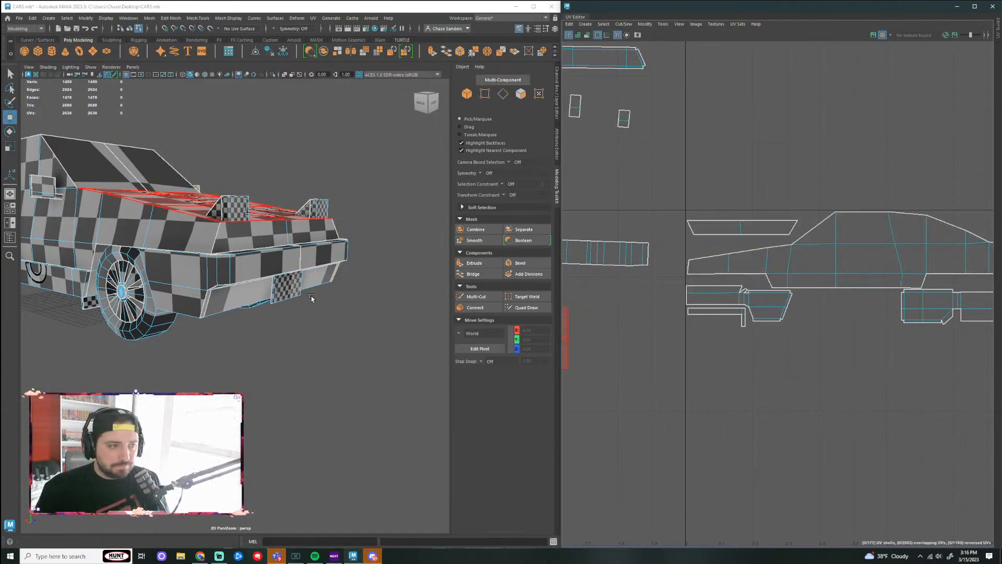
scroll(848, 369, down, 5)
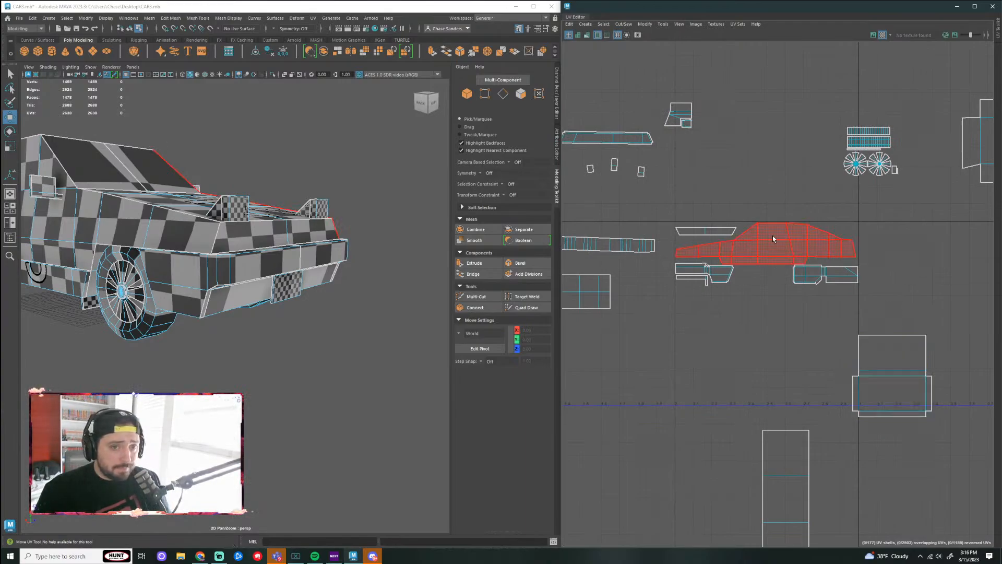
scroll(699, 190, down, 3)
alt+middle_drag(823, 256, 788, 210)
click(649, 90)
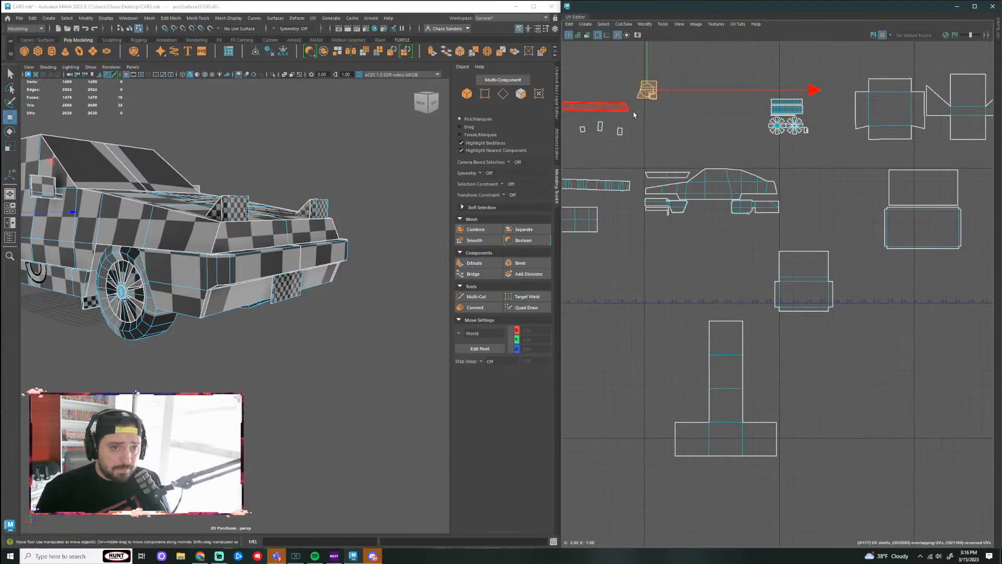
drag(650, 94, 767, 229)
scroll(767, 230, up, 5)
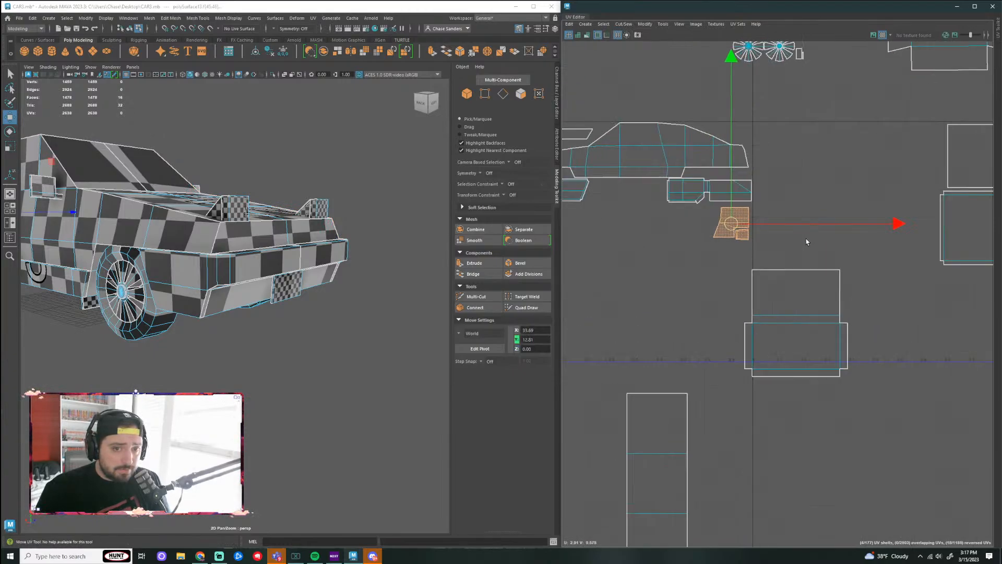
Step: Straighten the UVs of the two stacked small rear recess shells into a clean rectangle
click(738, 221)
scroll(738, 220, up, 2)
click(683, 245)
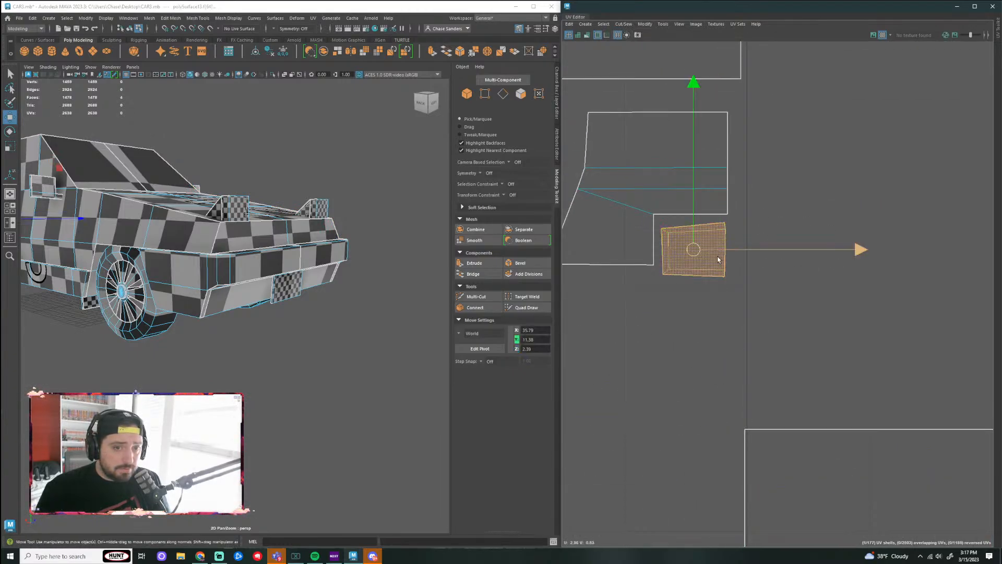
click(645, 24)
click(663, 261)
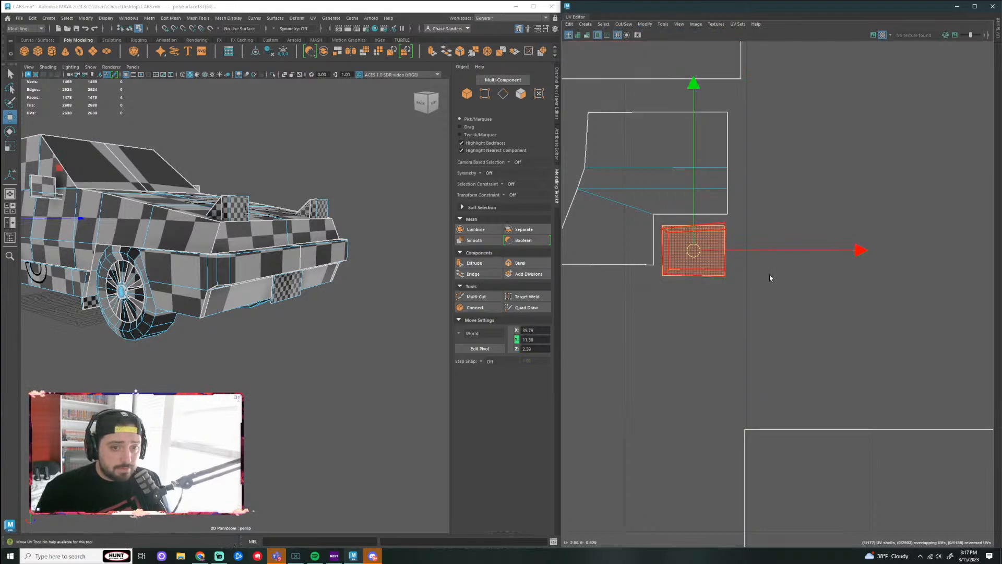
shift+click(721, 60)
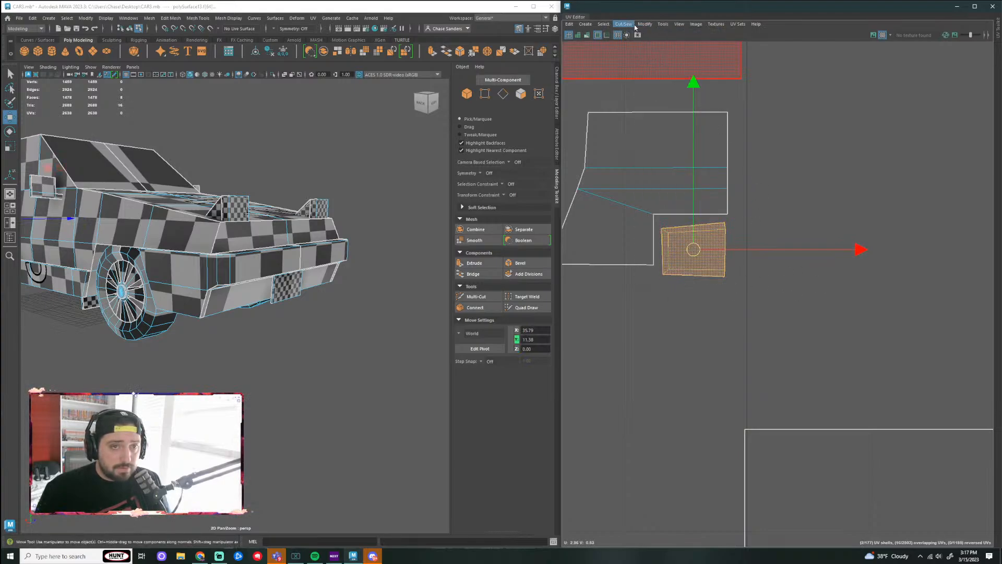
click(646, 24)
click(681, 260)
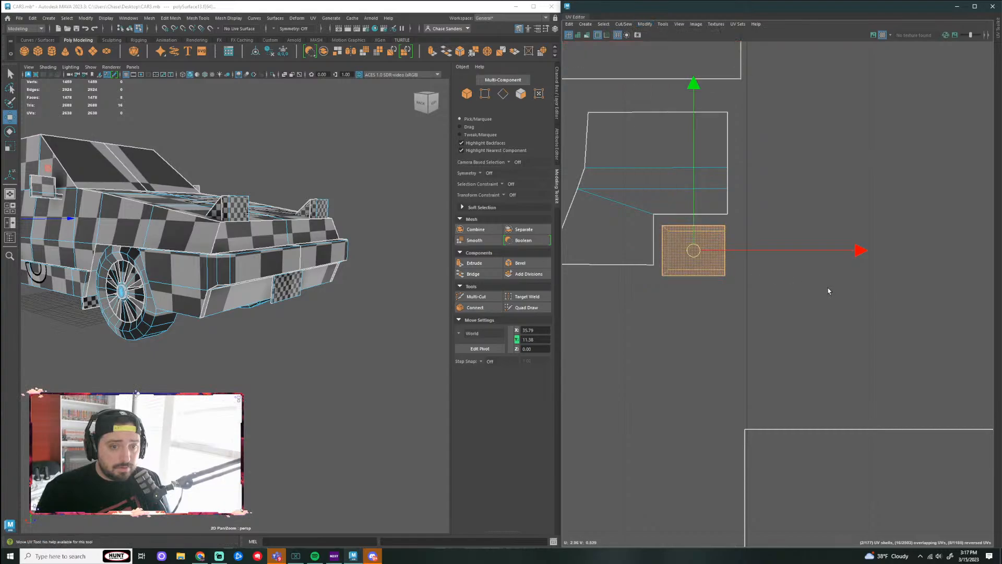
Step: Scale up the small rear recess shells slightly and fit them into the notch of the rear panel shell
click(830, 287)
scroll(777, 281, down, 2)
click(731, 269)
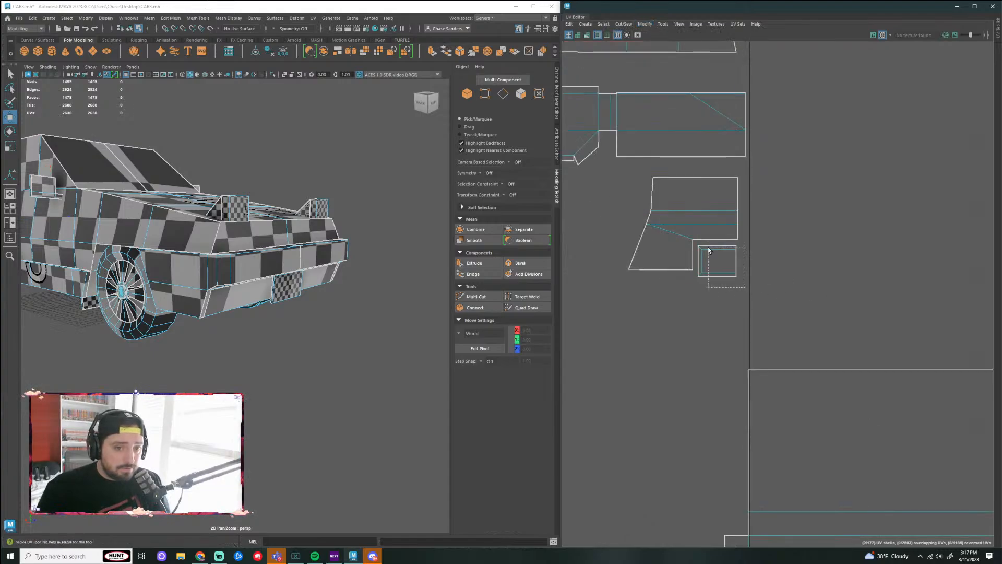
scroll(728, 268, up, 2)
key(r)
key(w)
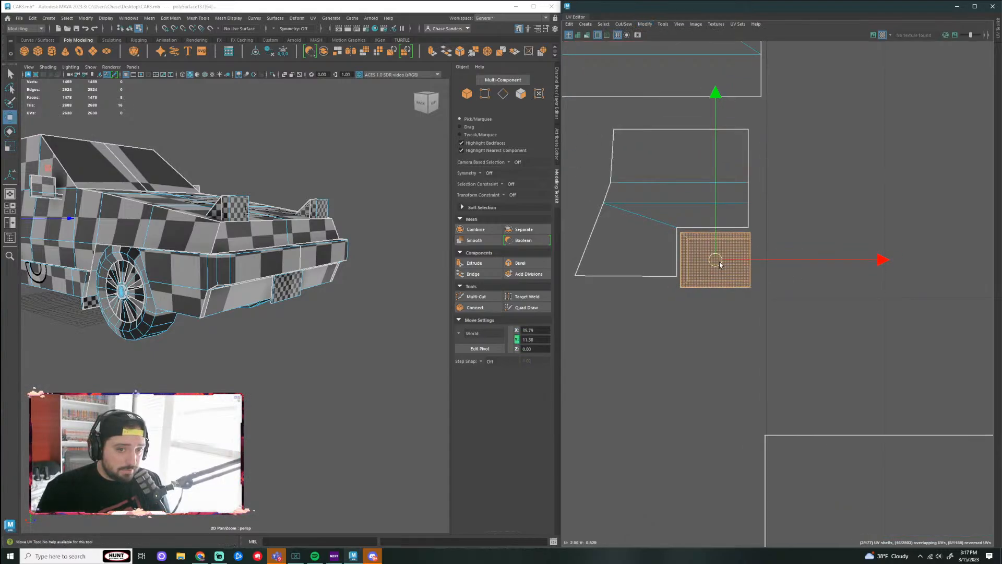
drag(720, 267, 720, 262)
click(836, 270)
Step: Scale up the rear panel and recess shells together and place them just beneath the rear bumper shell, within the tile edge
drag(782, 115, 682, 224)
scroll(710, 271, down, 2)
key(r)
key(w)
click(819, 278)
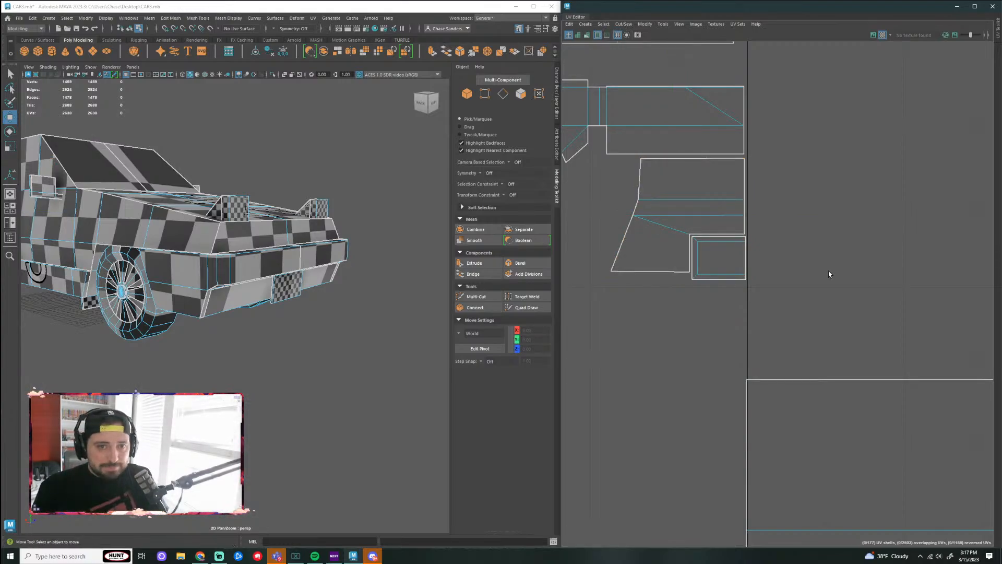
Step: Enlarge the rear panel and recess shells further, comparing their checker size with the neighbouring body panels on the car's rear
scroll(392, 264, down, 2)
alt+drag(261, 360, 372, 343)
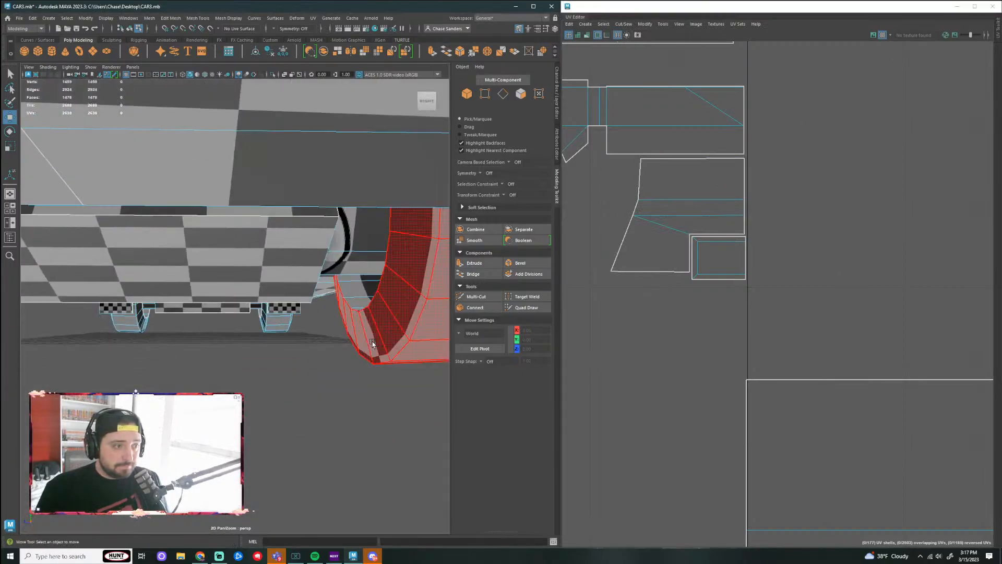
scroll(340, 324, down, 4)
scroll(282, 305, up, 3)
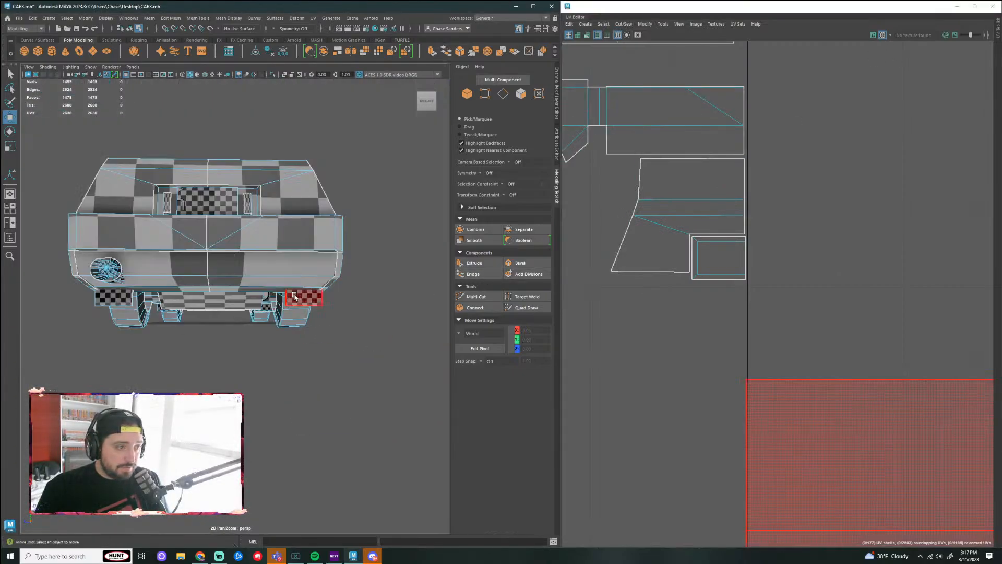
drag(786, 217, 607, 308)
scroll(735, 275, down, 5)
key(r)
scroll(724, 246, up, 1)
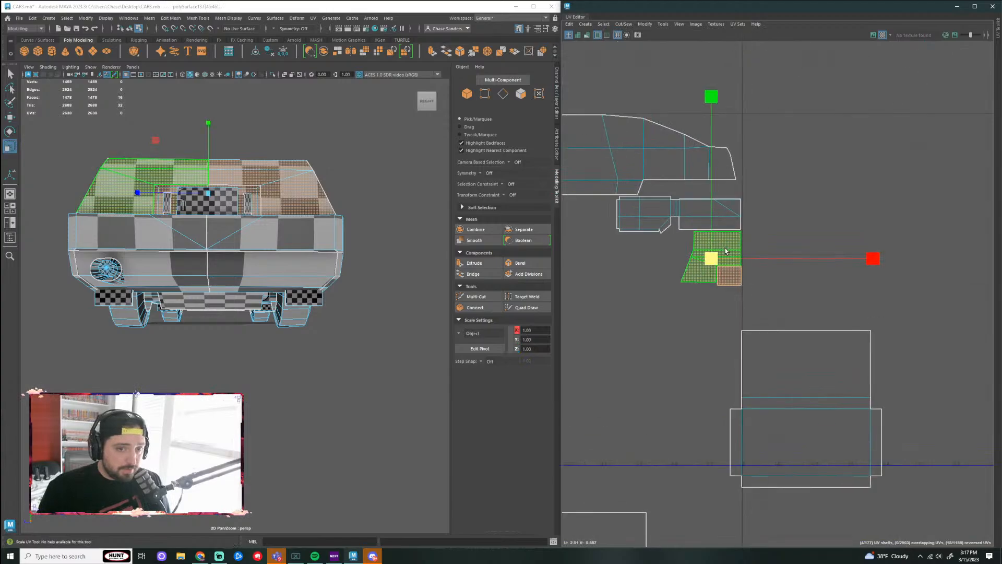
scroll(726, 251, up, 1)
middle_drag(726, 252, 738, 265)
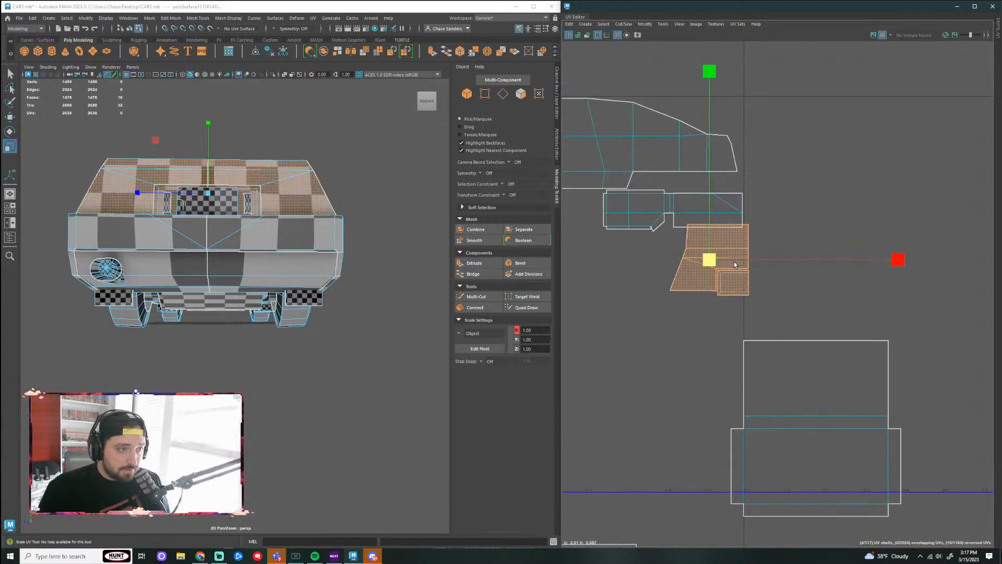
scroll(336, 252, down, 3)
alt+drag(336, 252, 367, 230)
scroll(355, 288, up, 6)
scroll(354, 287, down, 4)
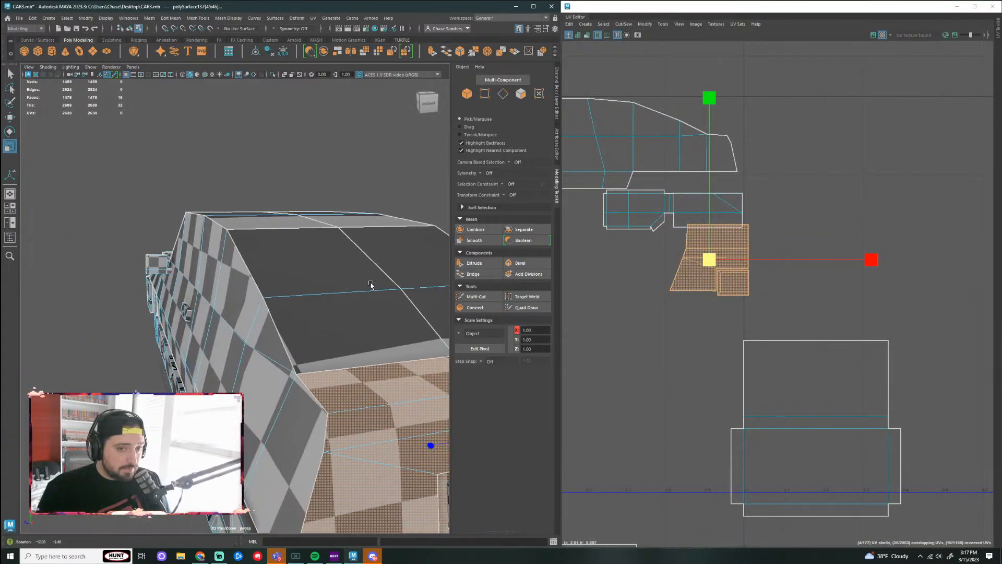
Step: Move the stacked rear panel and recess shells beneath the rear bumper shell so they sit inside the tile's right edge
alt+drag(354, 288, 376, 287)
scroll(395, 282, up, 5)
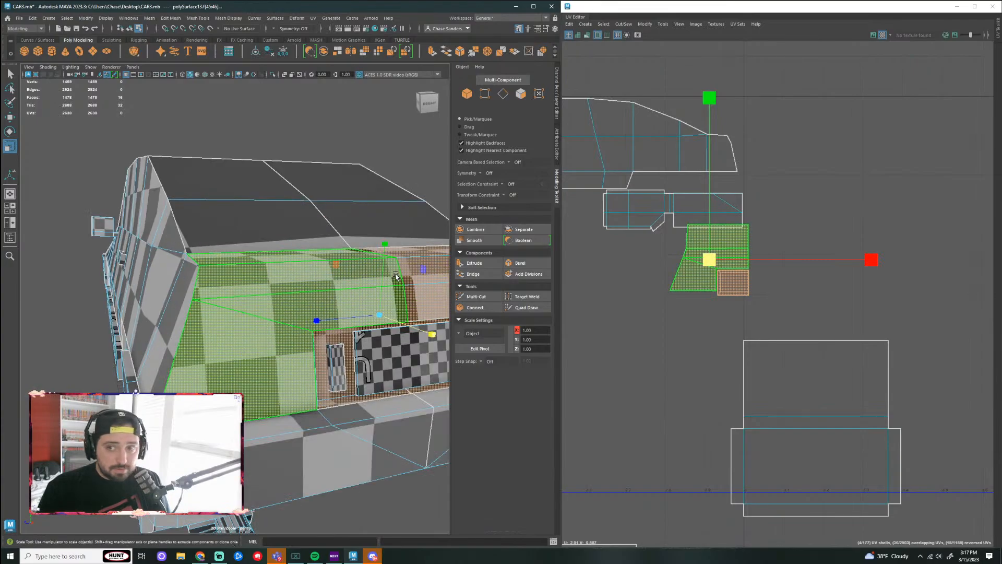
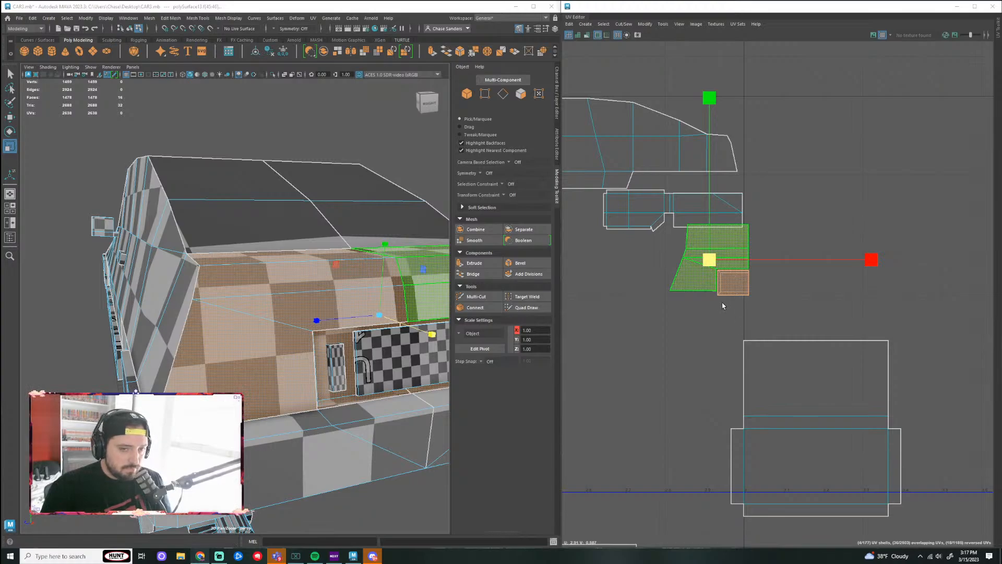
click(734, 310)
key(w)
click(721, 254)
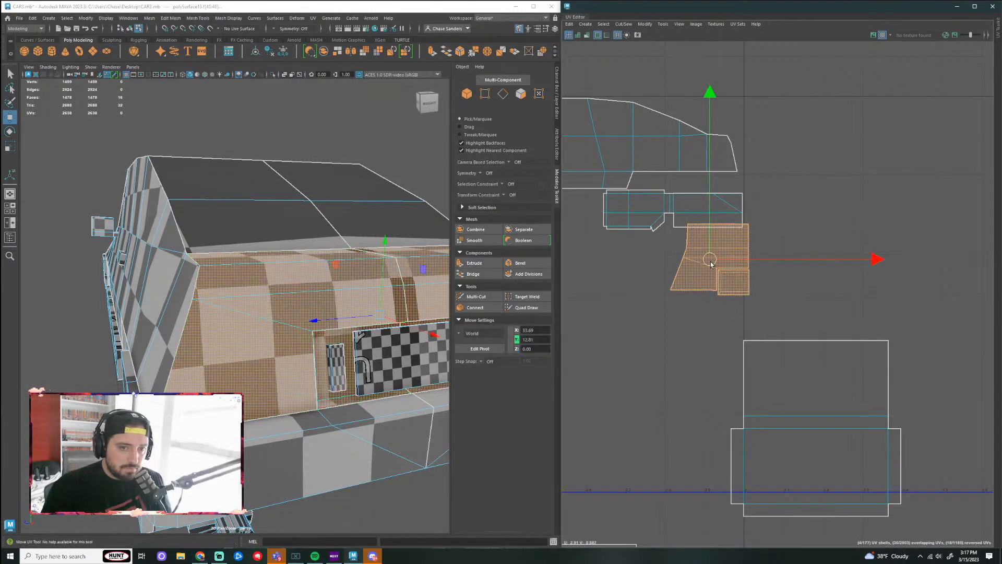
drag(711, 260, 779, 142)
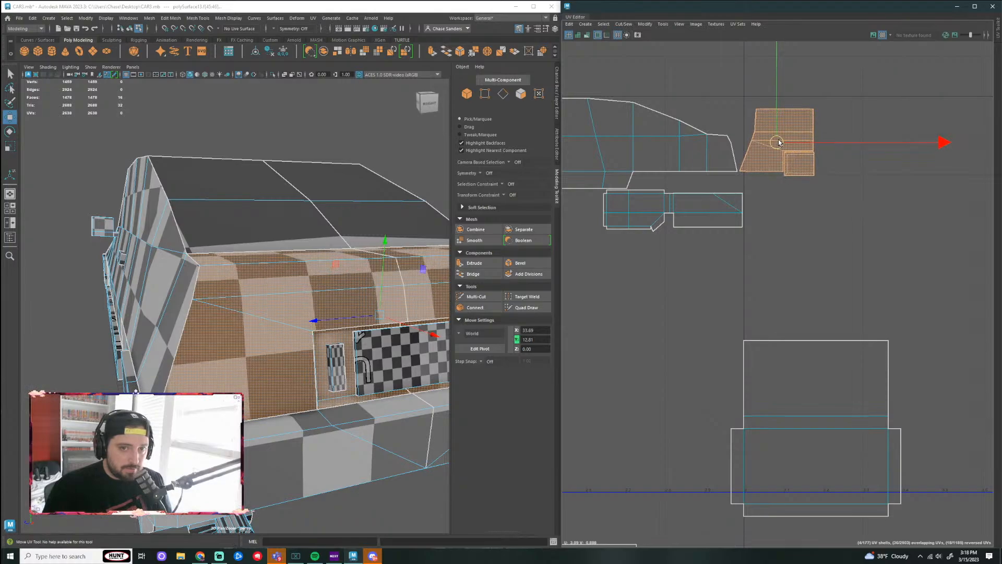
drag(776, 142, 705, 264)
drag(703, 263, 703, 260)
click(854, 301)
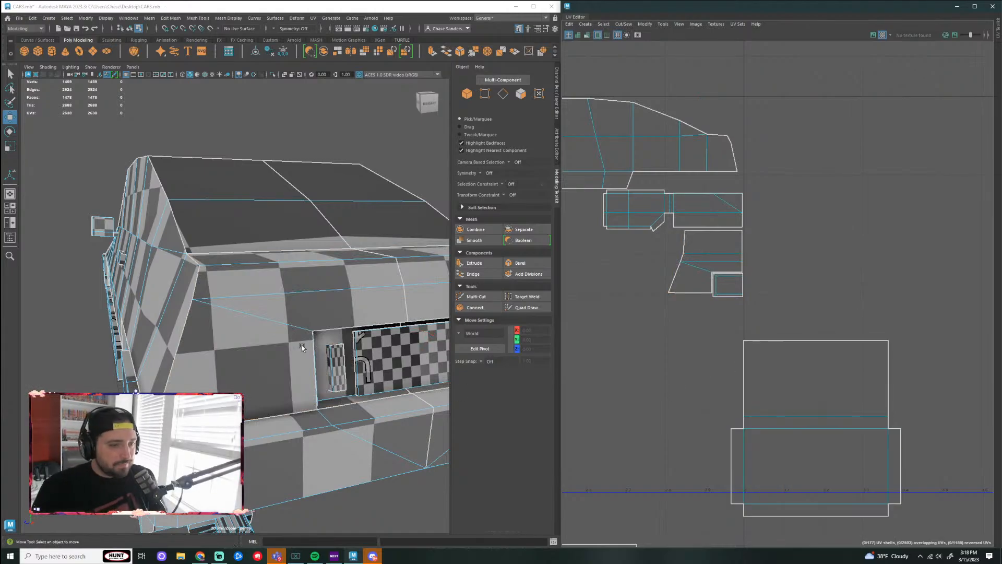
Step: Scale up the wheel and tire shells and lay them out side by side along the bottom edge of the UV tile
scroll(383, 322, down, 8)
scroll(376, 318, up, 8)
scroll(367, 343, down, 5)
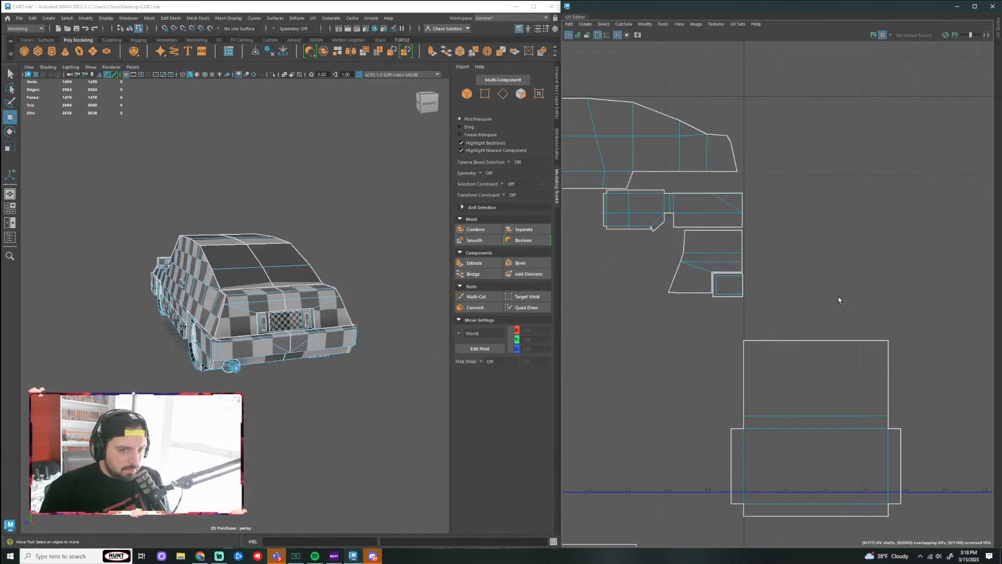
scroll(795, 244, down, 3)
scroll(679, 316, down, 2)
alt+middle_drag(634, 320, 709, 334)
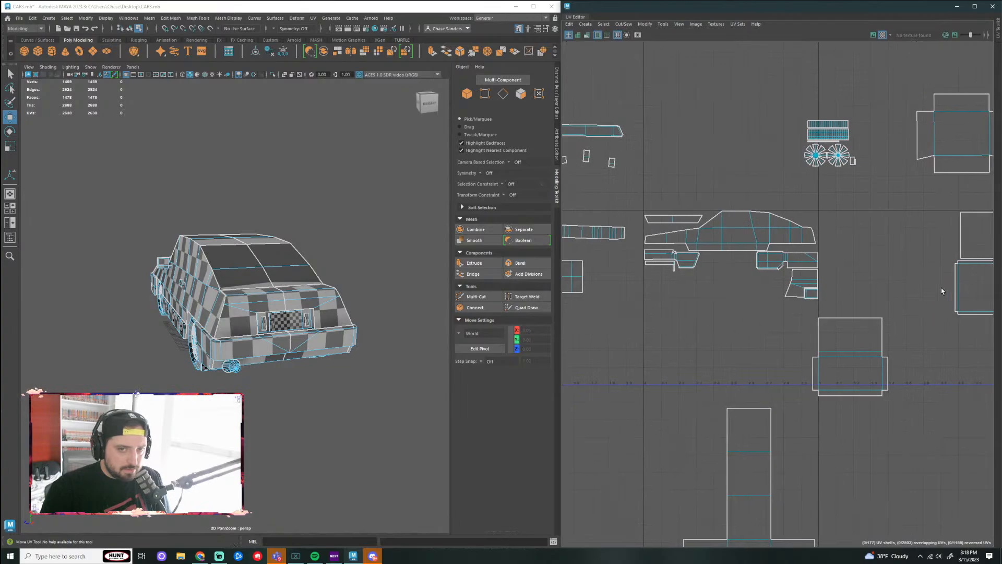
scroll(865, 239, down, 2)
drag(795, 186, 797, 321)
scroll(710, 341, up, 3)
key(r)
key(w)
drag(726, 308, 909, 326)
click(780, 279)
scroll(796, 341, down, 1)
click(845, 247)
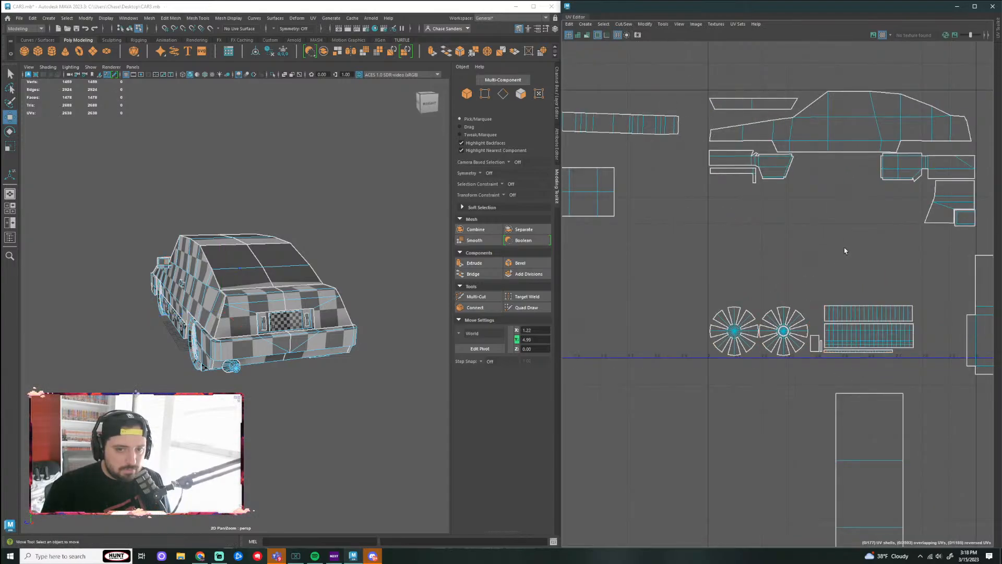
Step: Scale down the box-shaped shell lying across the tile's right edge and place it beside the tire strips along the tile's bottom
alt+middle_drag(838, 260, 735, 216)
scroll(759, 255, down, 1)
scroll(848, 243, down, 1)
click(864, 259)
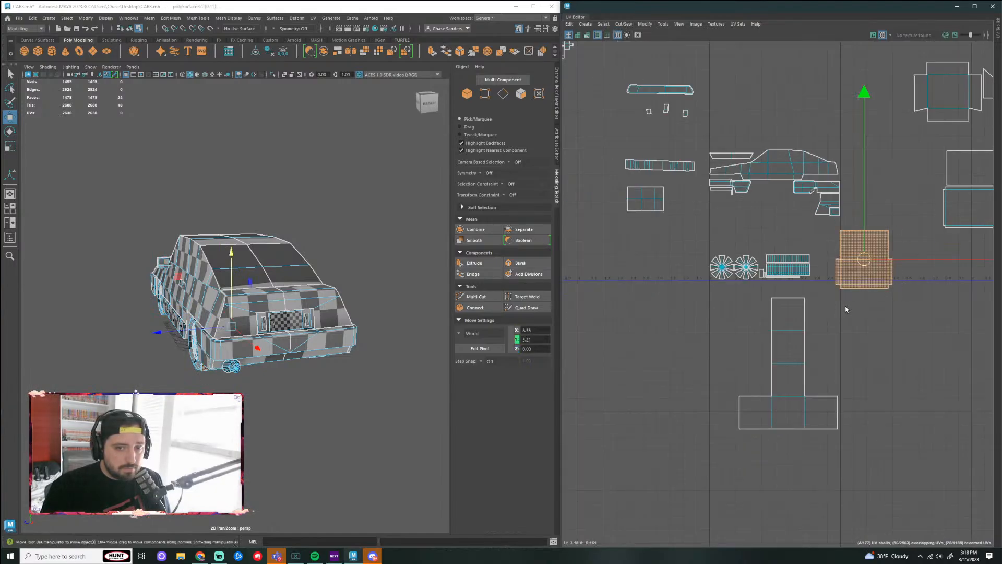
key(r)
key(w)
drag(870, 266, 904, 376)
scroll(761, 214, up, 3)
click(814, 267)
scroll(784, 242, down, 3)
Step: Move one side skirt shell from outside the tile to the space beneath the front bumper shells
alt+middle_drag(881, 242, 877, 360)
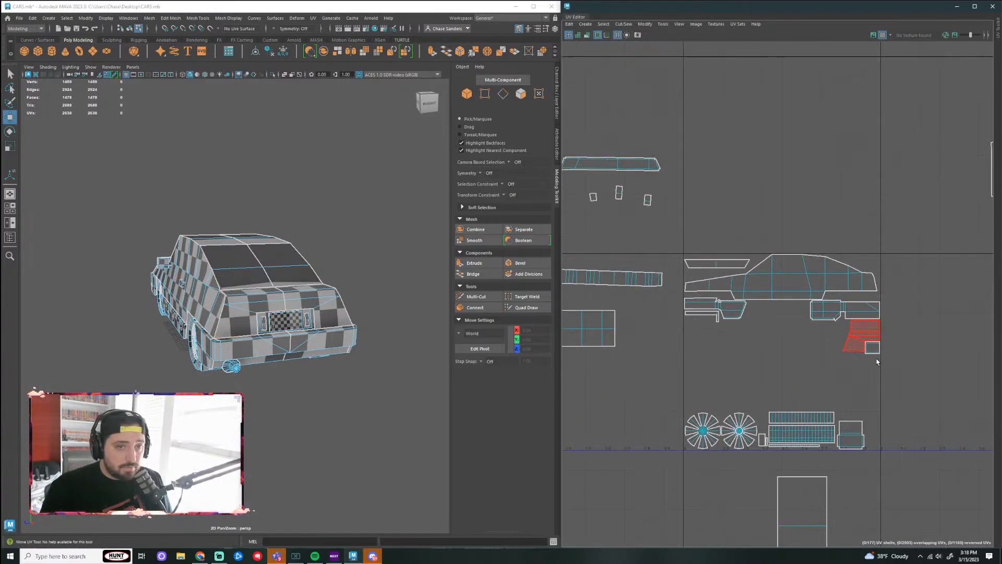
scroll(781, 308, down, 3)
click(685, 222)
scroll(678, 218, up, 1)
drag(667, 212, 760, 351)
scroll(764, 351, up, 3)
scroll(770, 360, up, 3)
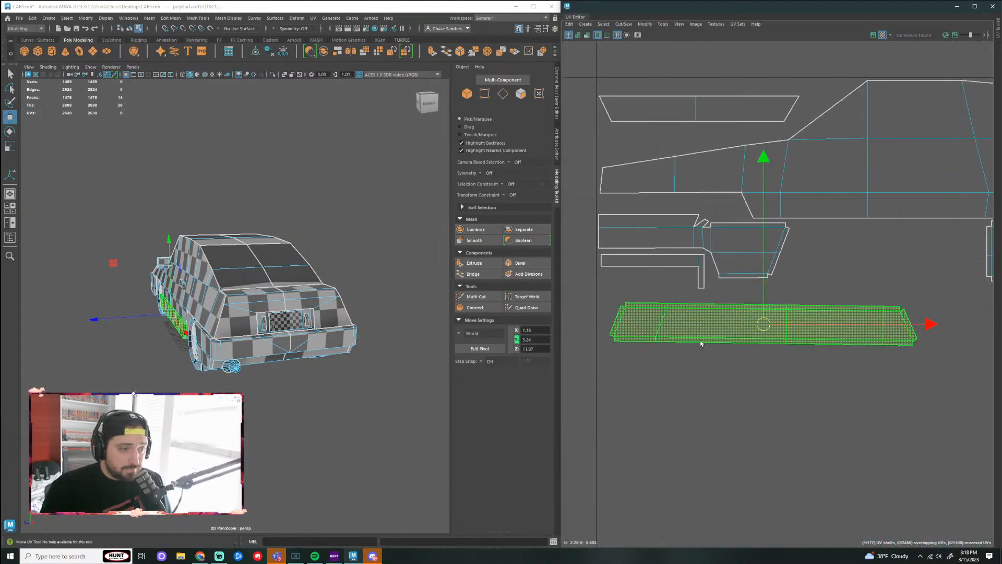
Step: Straighten the side skirt shell's UVs and nudge the shell toward the tile's left edge
click(639, 34)
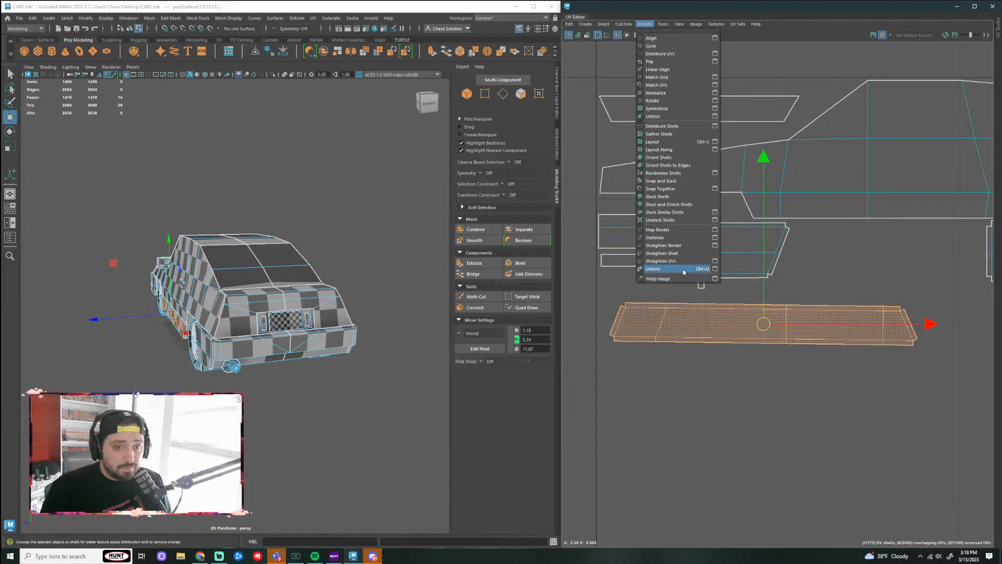
click(673, 264)
scroll(745, 341, down, 2)
drag(759, 328, 751, 321)
Step: Check the side skirt's checker pattern against the car's side, then unfold the skirt shell to even out its texture
alt+drag(222, 395, 356, 385)
alt+middle_drag(355, 384, 285, 377)
scroll(327, 311, up, 5)
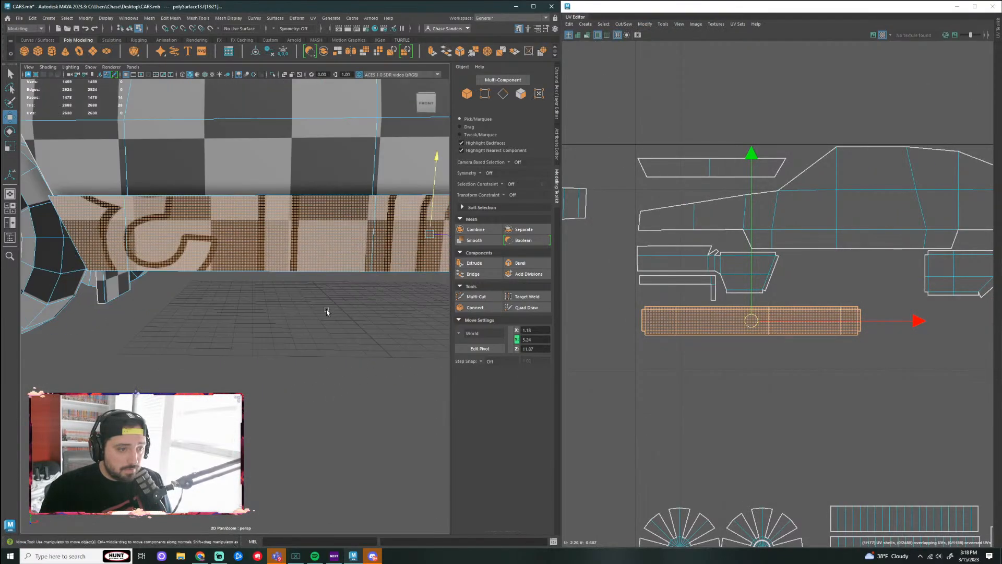
scroll(340, 310, down, 2)
alt+middle_drag(372, 315, 299, 316)
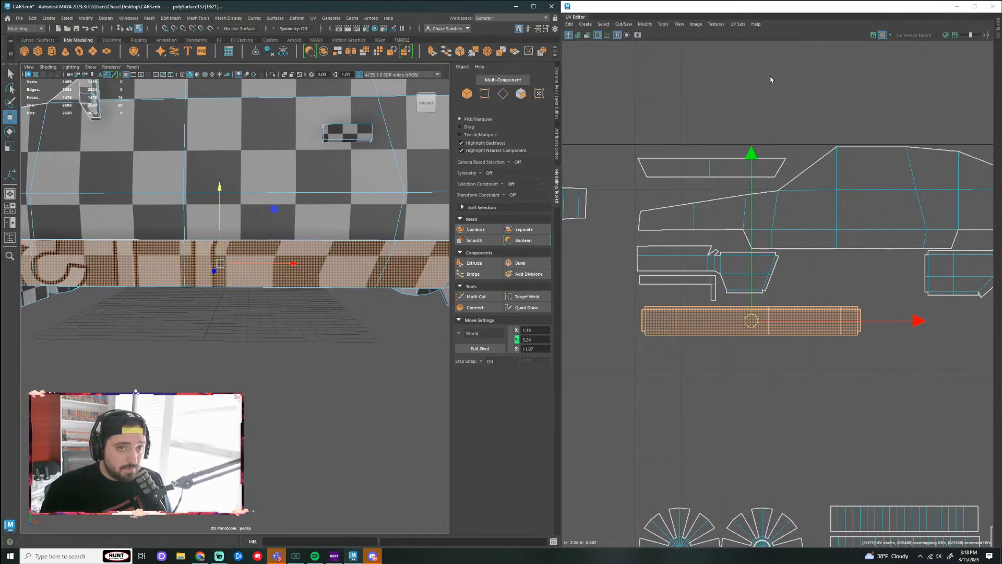
click(645, 24)
click(668, 270)
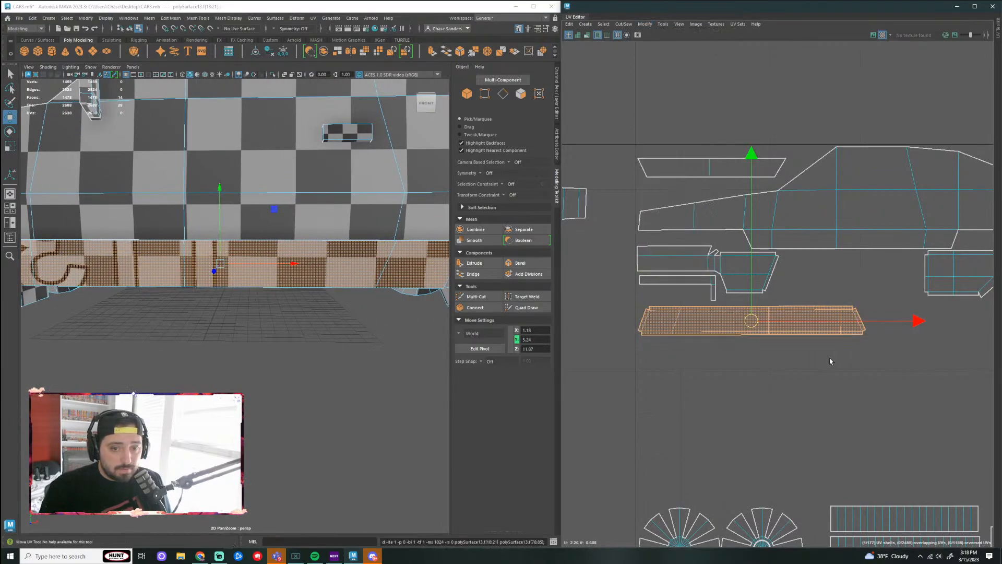
Step: Rotate the unfolded side skirt shell slightly to level it
click(801, 327)
scroll(804, 320, up, 3)
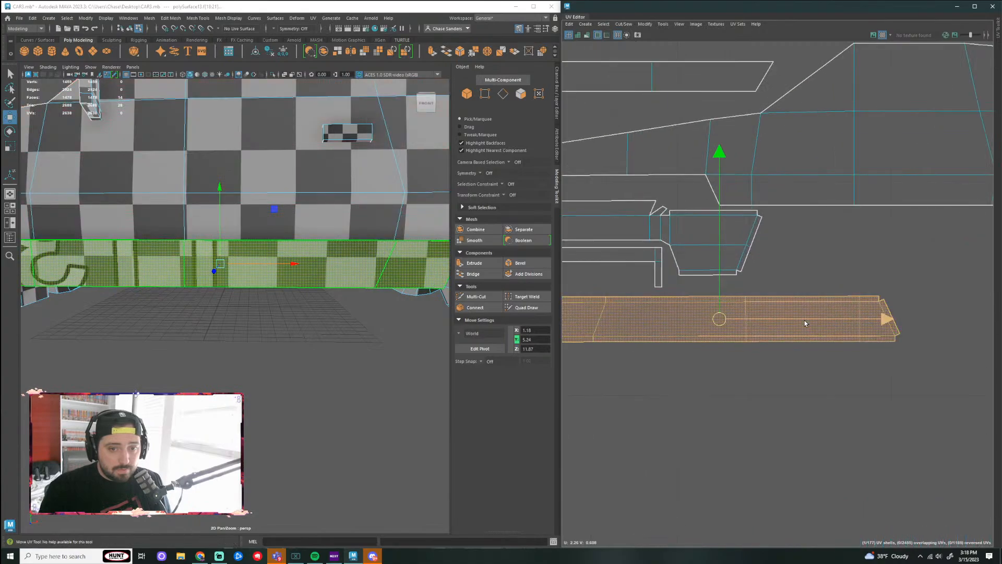
scroll(798, 306, down, 2)
key(e)
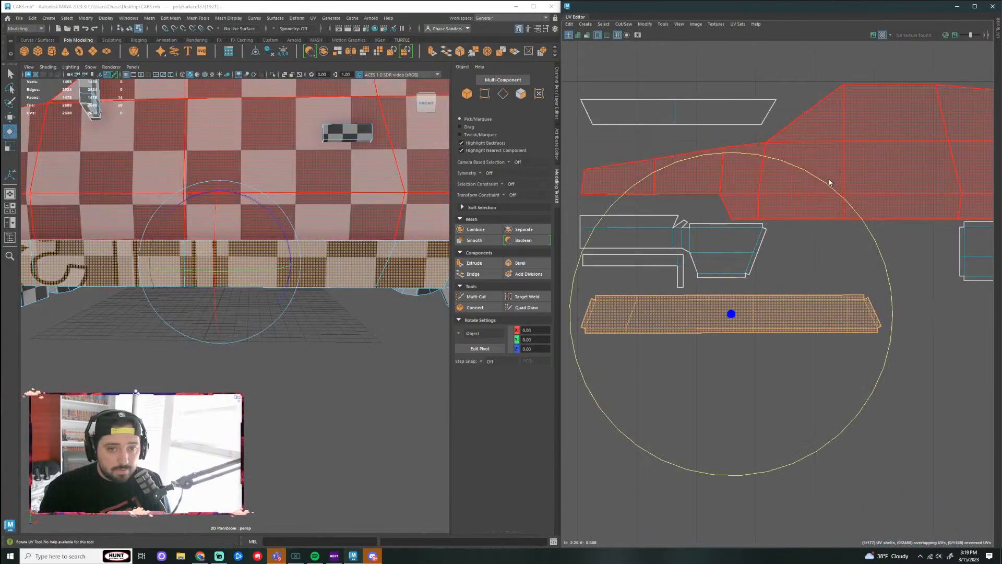
drag(830, 183, 831, 184)
Step: Flatten the side skirt shell's upper and lower inner UV rows into level lines, keeping the lower row near the border
right_drag(675, 369, 676, 355)
scroll(627, 318, up, 2)
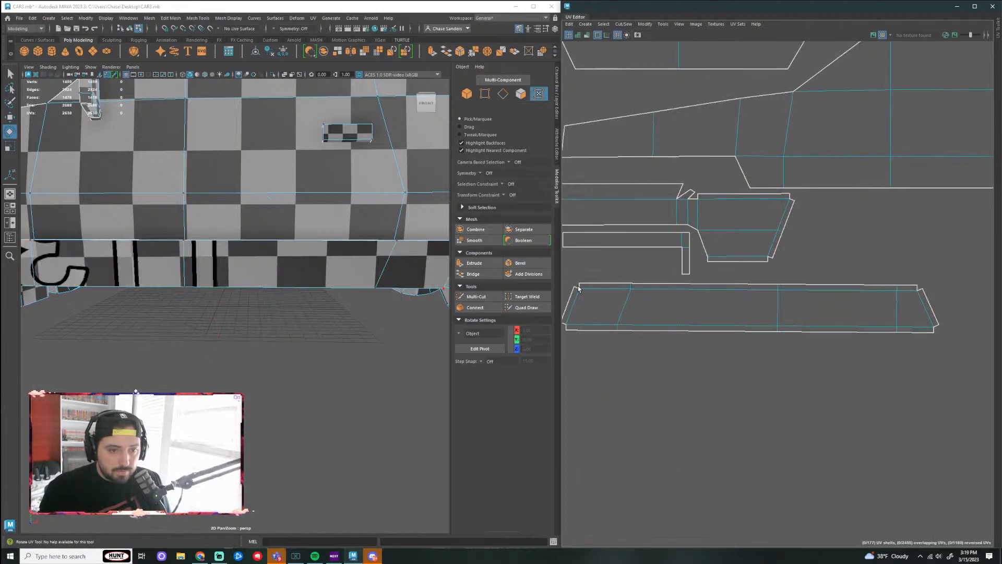
drag(689, 297, 918, 307)
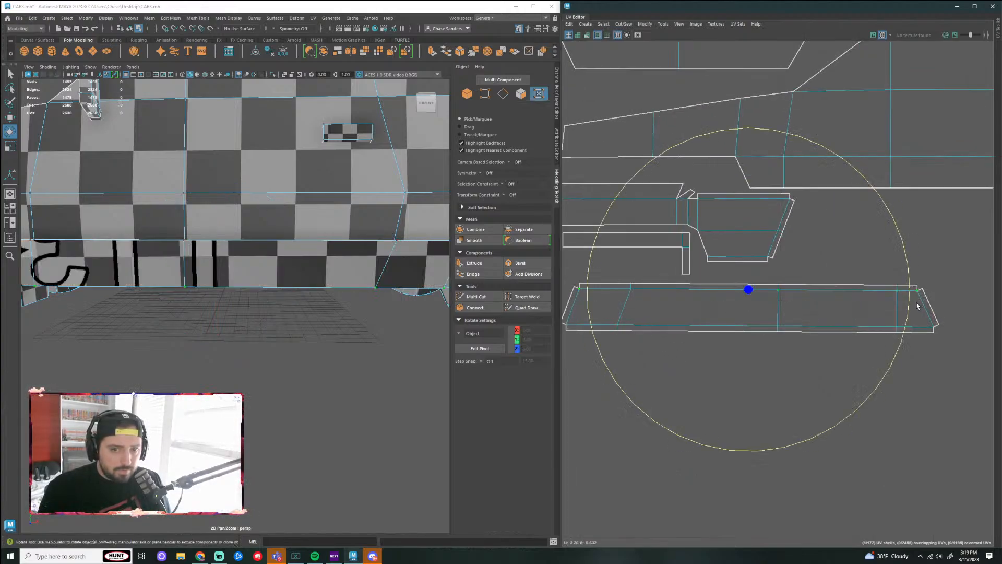
key(r)
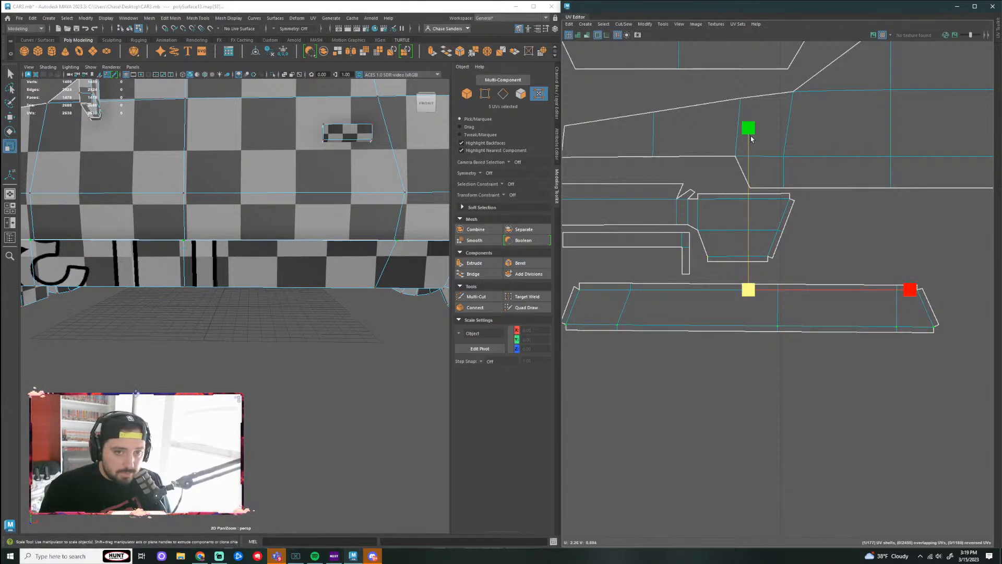
key(w)
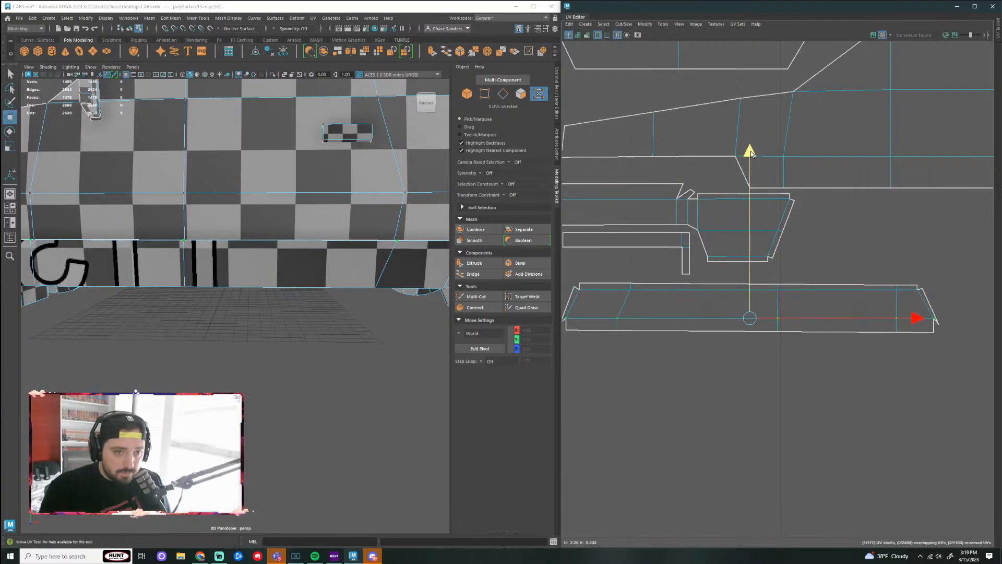
drag(751, 151, 751, 158)
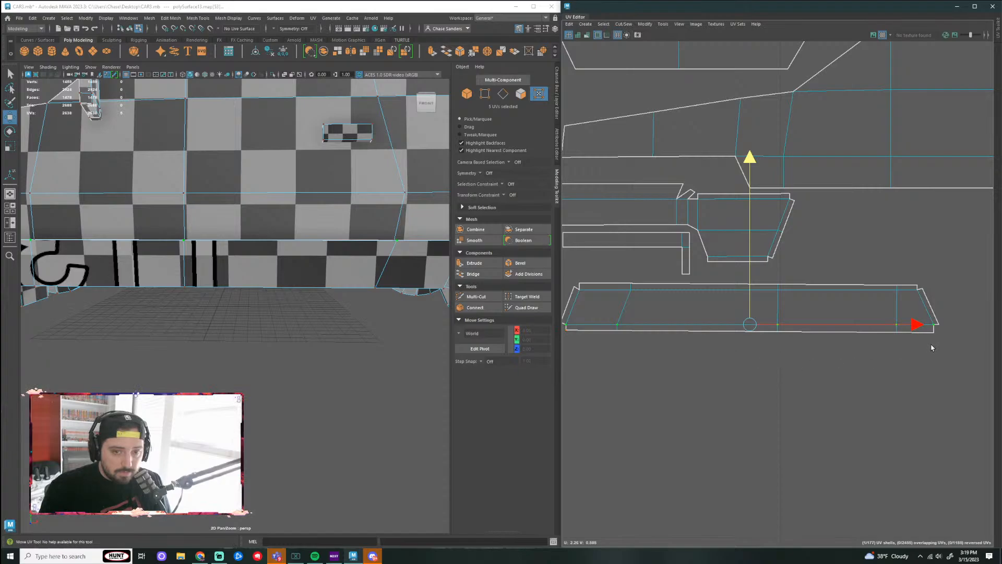
Step: Flatten the bottom and top border UV rows of the side skirt shell into level lines
drag(922, 342, 563, 358)
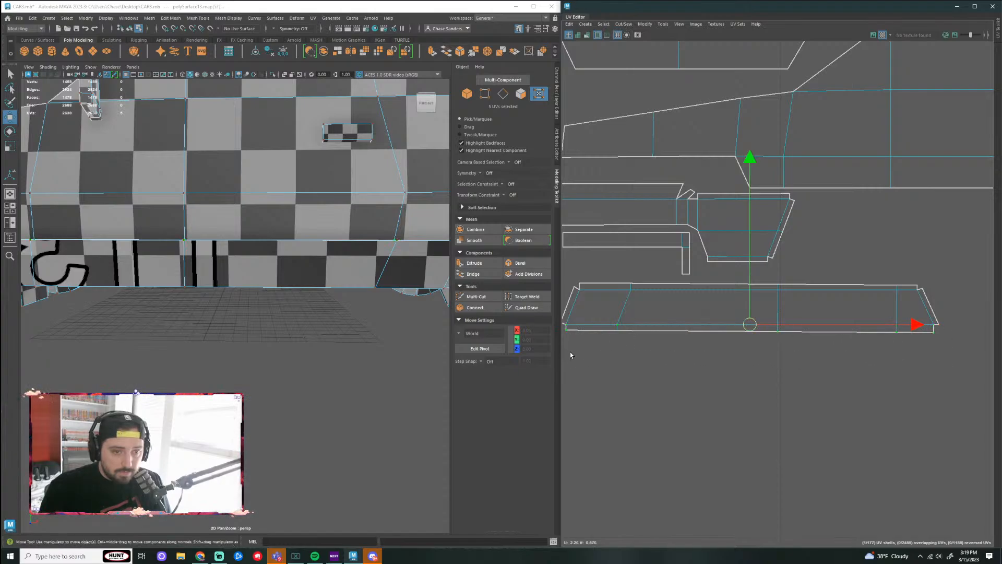
key(r)
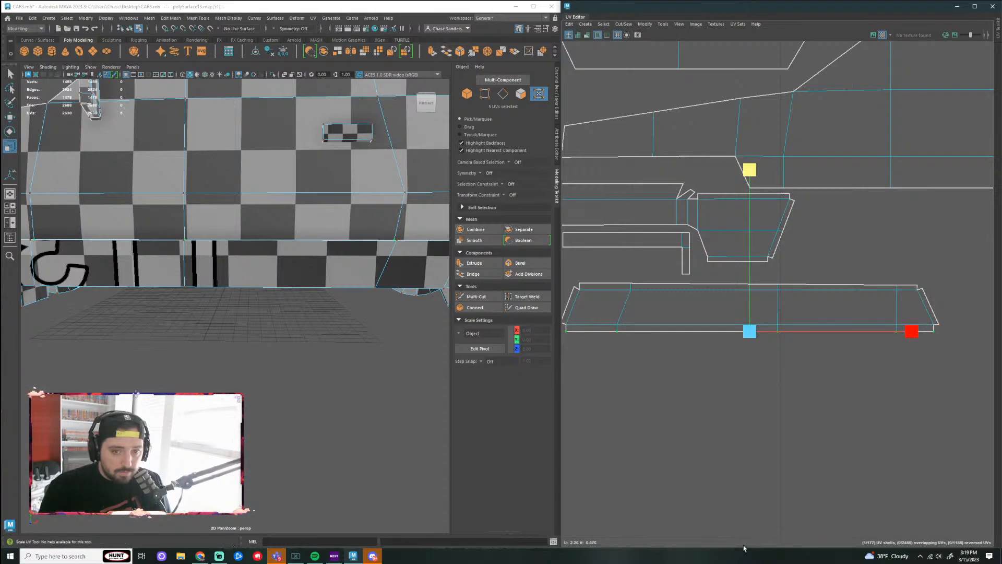
click(871, 461)
drag(576, 279, 927, 284)
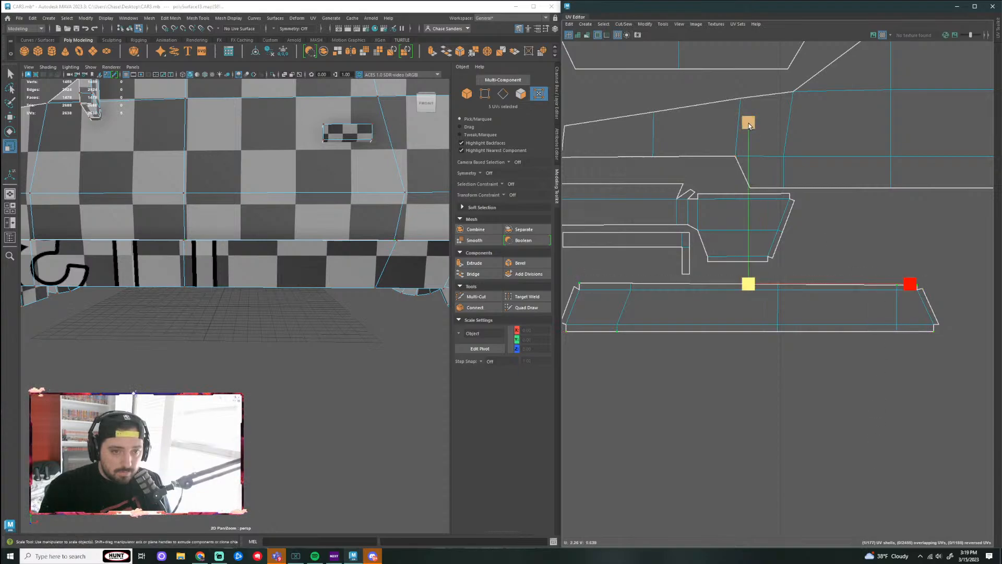
click(820, 427)
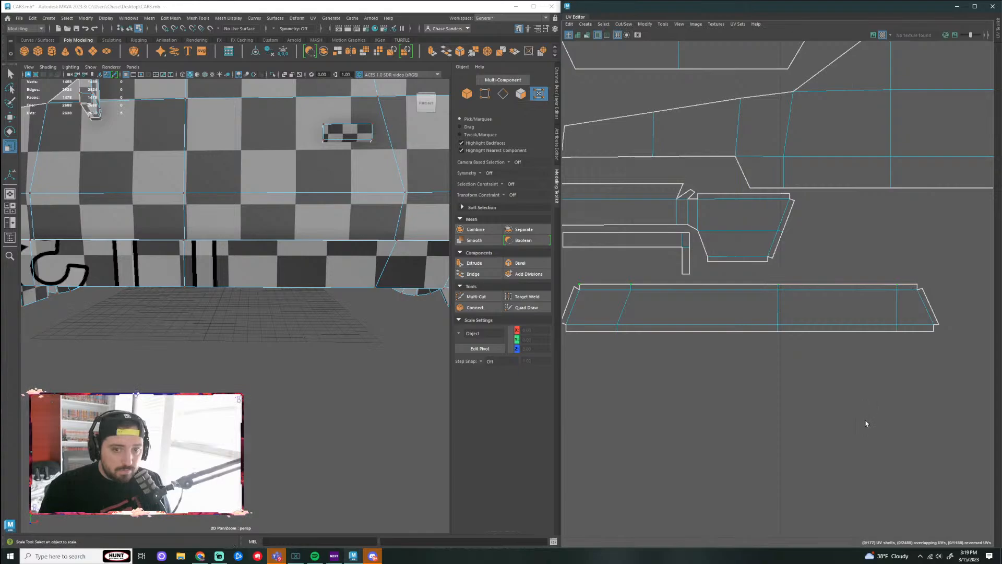
Step: Undo all edits to the single side skirt shell, including its unfolding, straightening and move into the tile
scroll(271, 368, down, 5)
scroll(257, 336, up, 3)
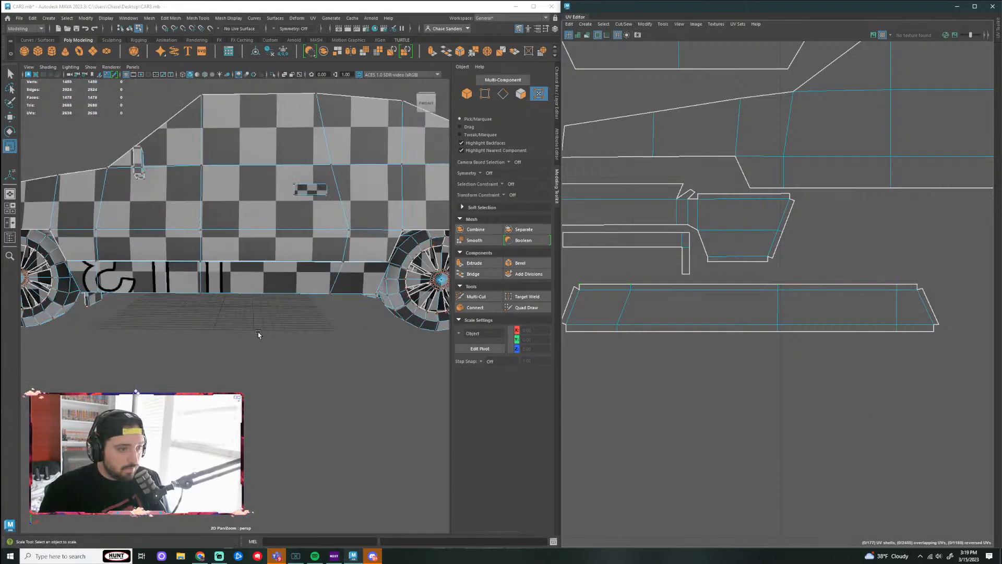
scroll(778, 394, down, 8)
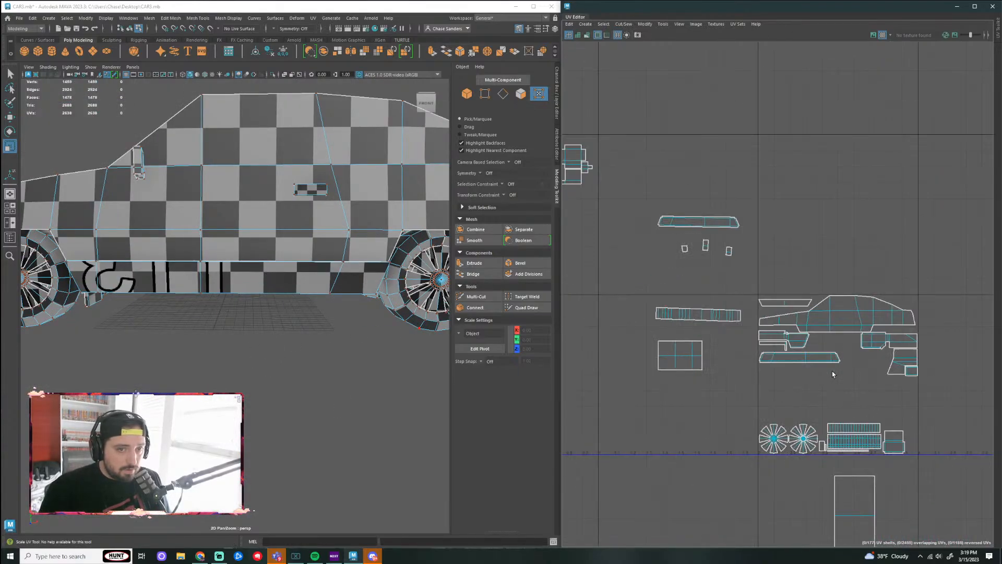
scroll(839, 405, up, 3)
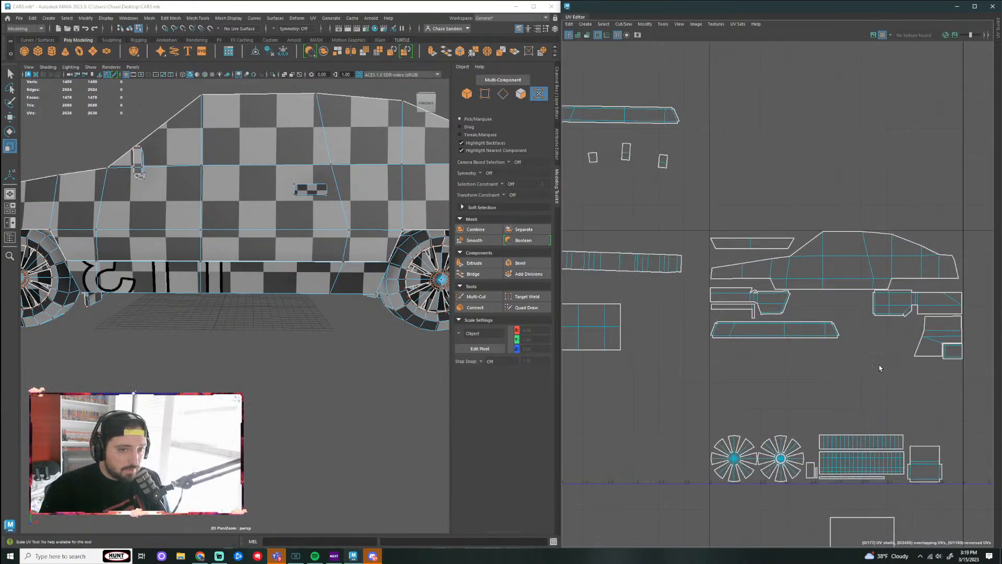
key(ctrl+z)
key(ctrl+z)
key(ctrl+z)
key(ctrl+z)
key(ctrl+z)
key(ctrl+z)
key(ctrl+z)
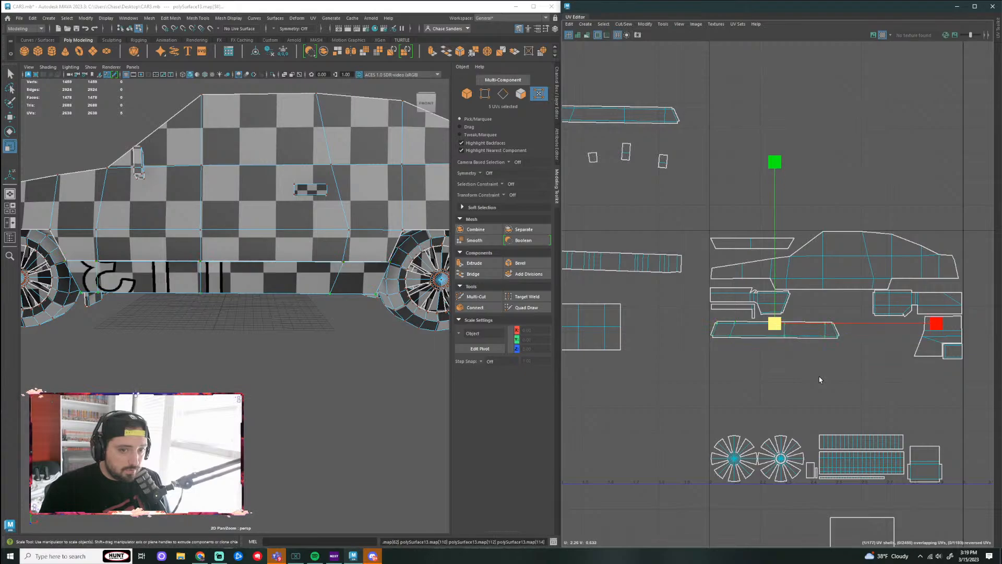
key(ctrl+z)
key(ctrl+z)
key(ctrl+z)
key(ctrl+z)
key(ctrl+z)
key(ctrl+z)
key(ctrl+z)
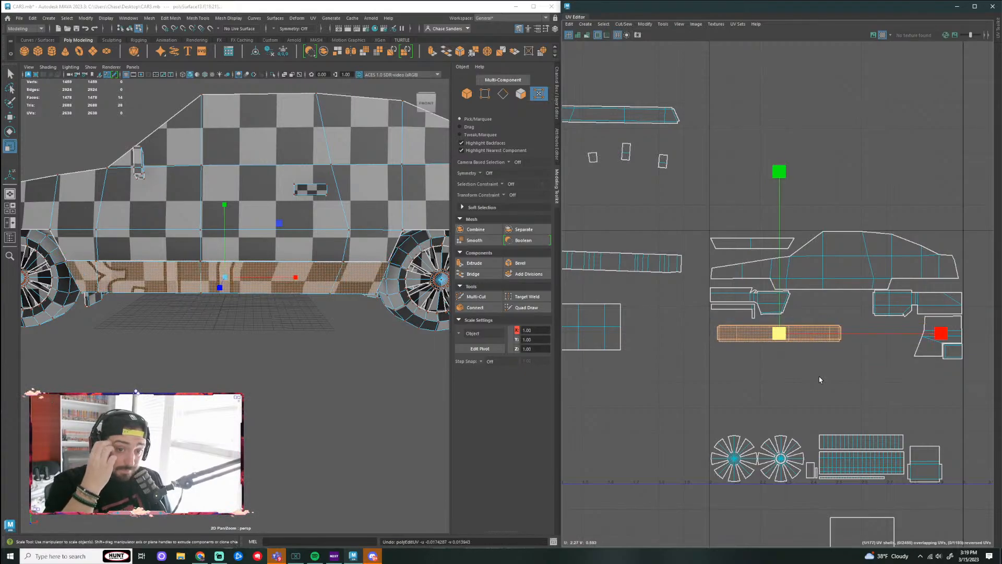
key(ctrl+z)
key(ctrl+z)
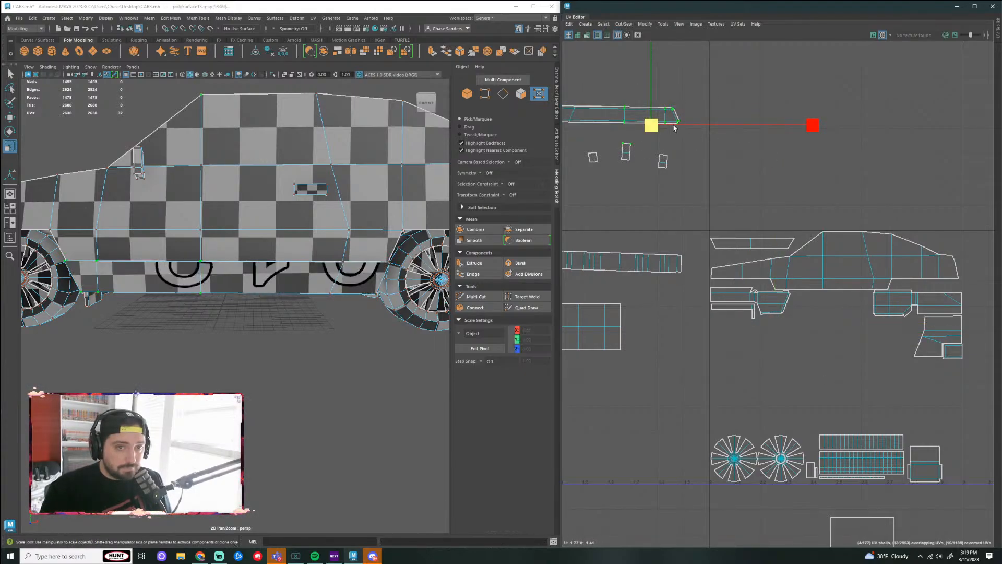
Step: Select both stacked side skirt shells and move them together into the tile beneath the front bumper shells
right_drag(671, 114, 629, 94)
drag(701, 93, 778, 332)
key(w)
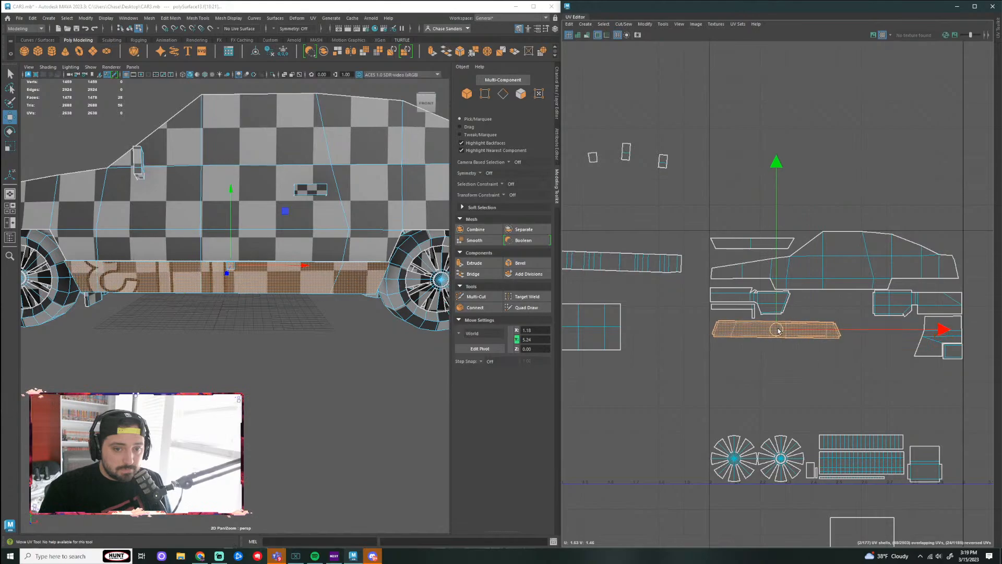
Step: Frame the stacked side skirt shells and switch to UV component selection
key(f)
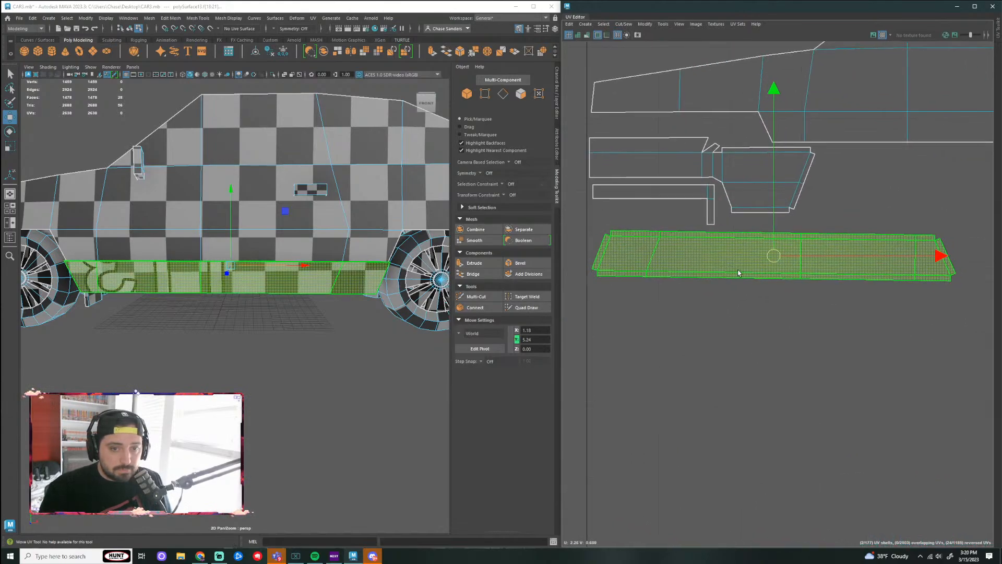
key(e)
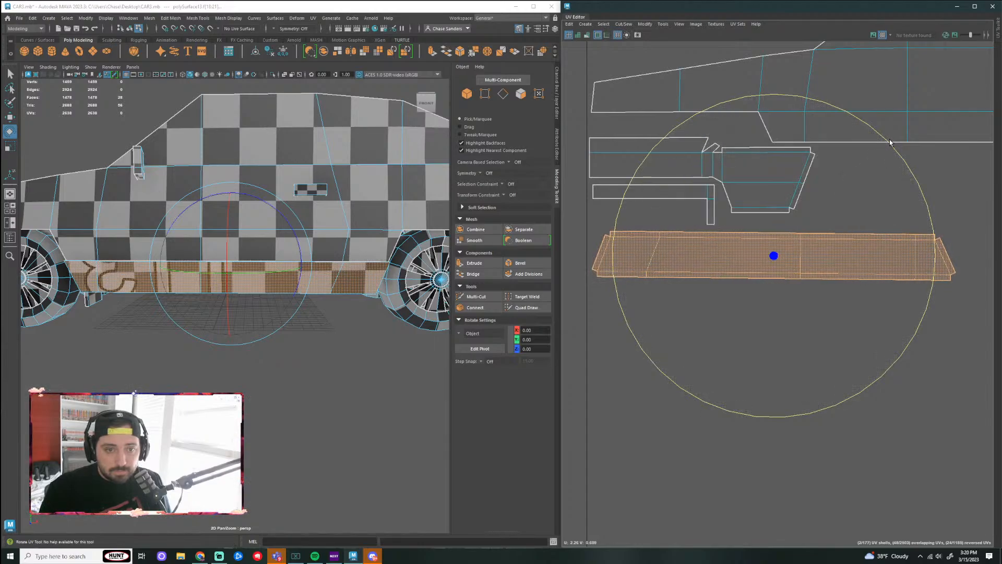
right_drag(778, 233, 795, 230)
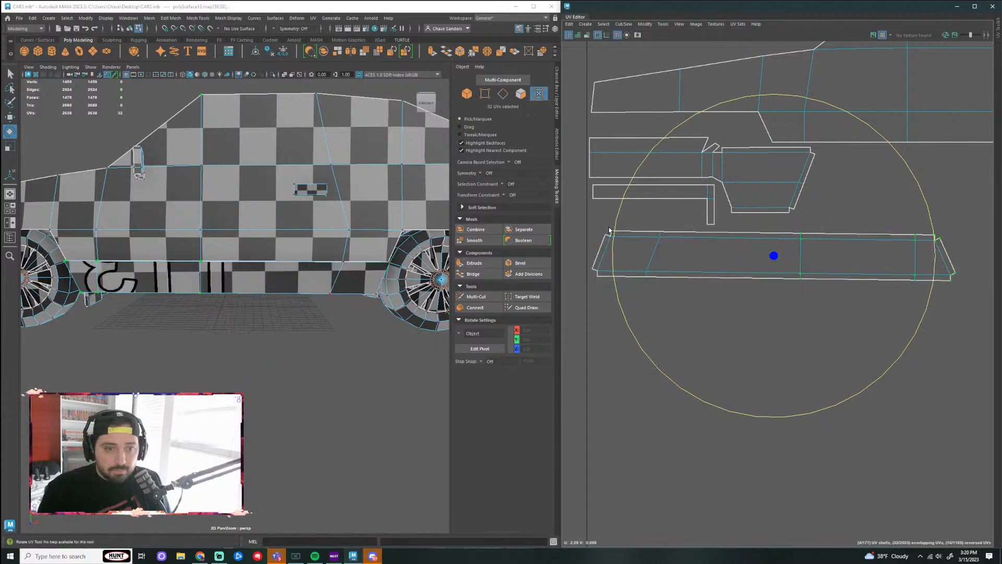
Step: Try to flatten the UVs along the upper edge of the stacked side skirt shells with the Scale tool
drag(683, 237, 942, 251)
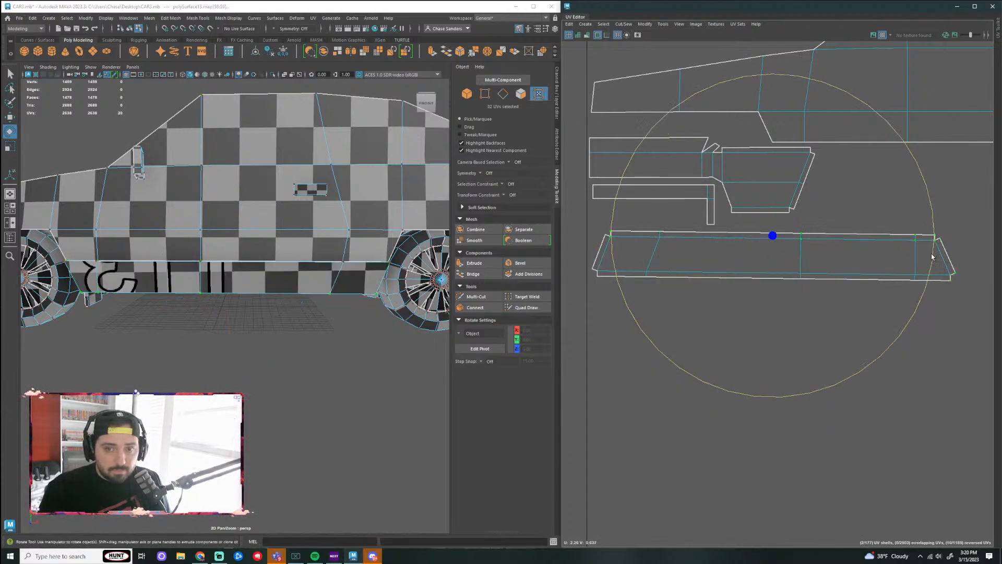
key(r)
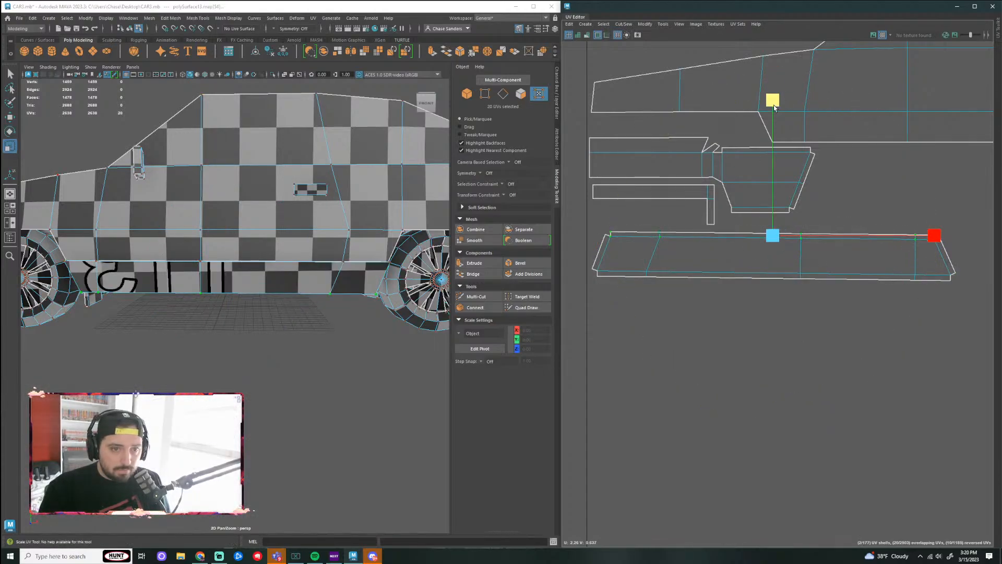
key(ctrl+z)
drag(610, 232, 938, 247)
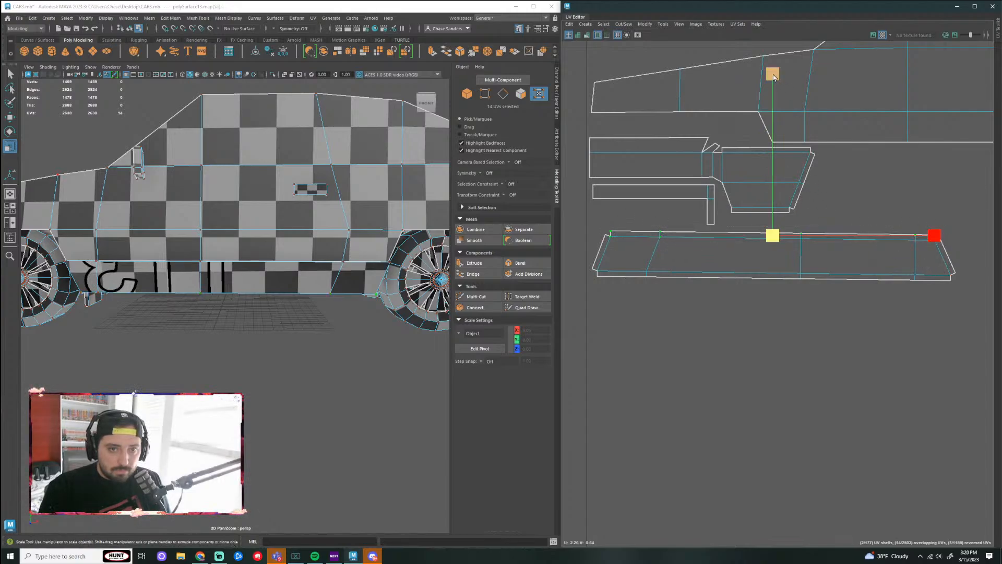
drag(774, 77, 772, 198)
click(758, 359)
scroll(741, 345, up, 1)
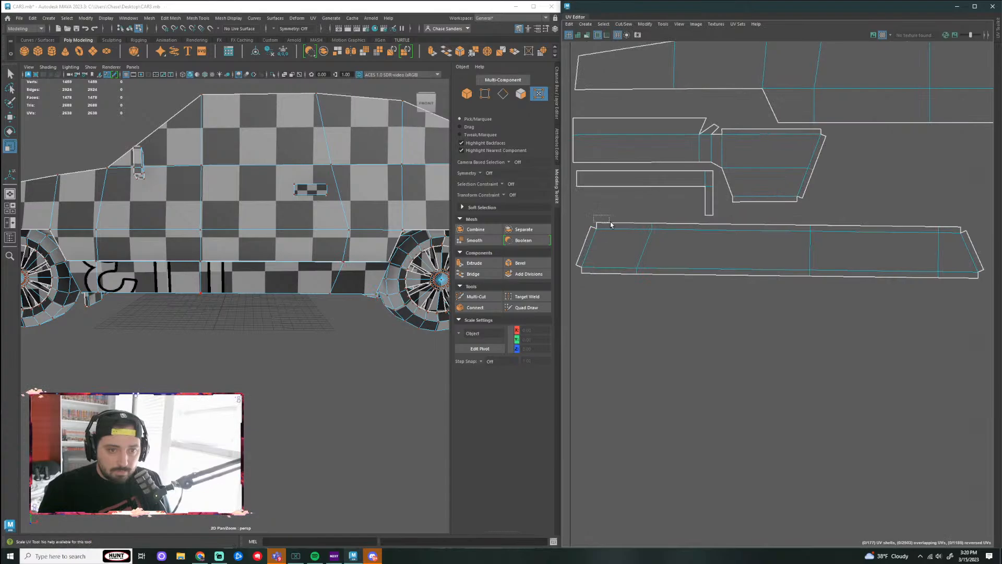
Step: Try to level the side skirt shells' top border row by adding its UVs one by one and scaling them vertically
drag(611, 225, 645, 230)
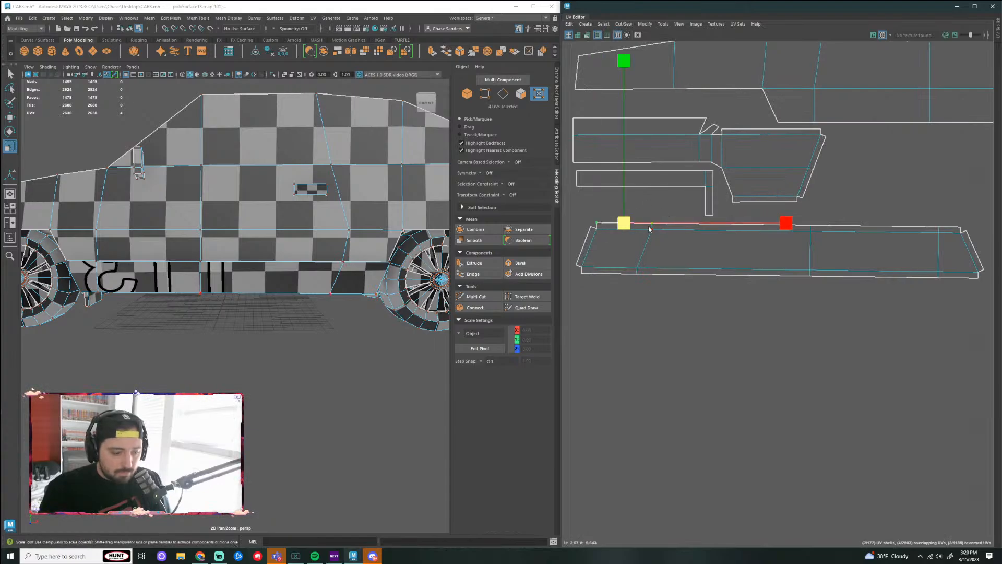
key(minus)
key(minus)
key(equal)
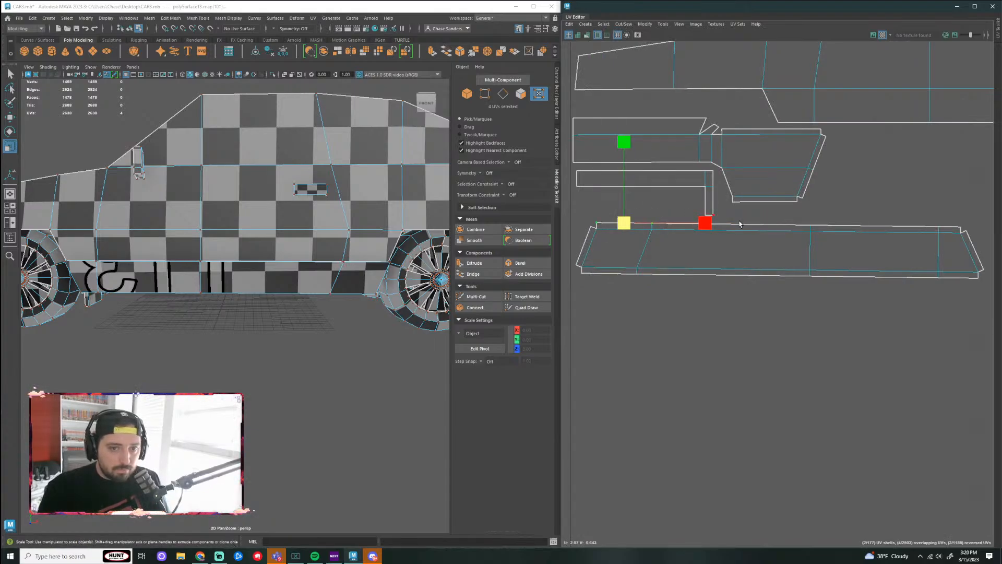
shift+click(810, 225)
shift+click(939, 227)
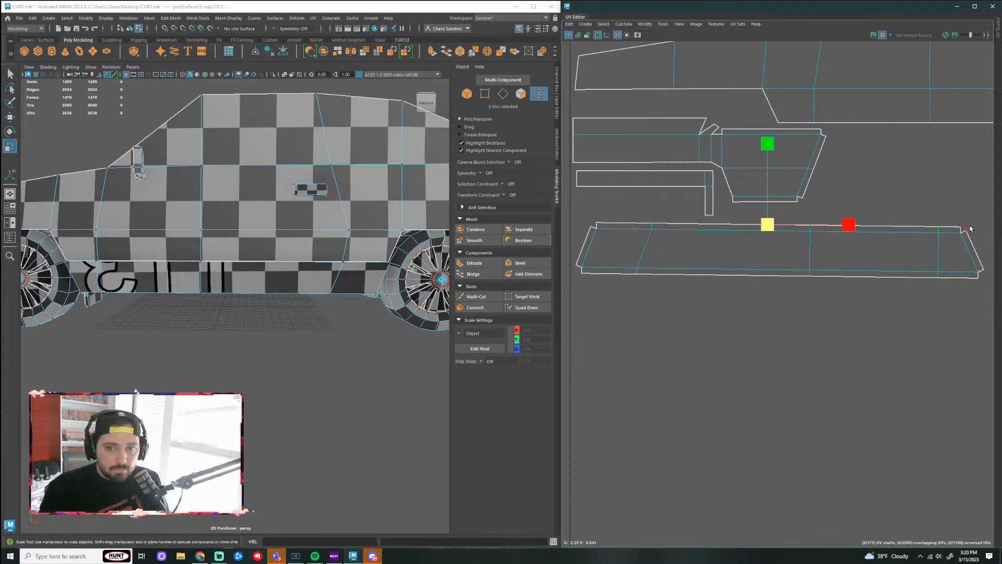
shift+click(961, 228)
drag(786, 147, 744, 359)
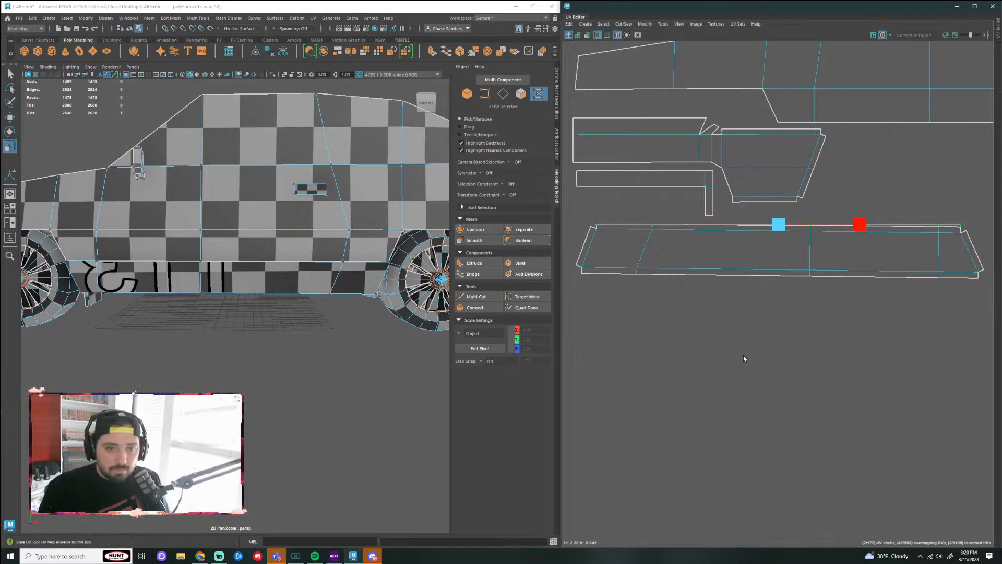
Step: Undo the leveling of the side skirt shells' top border row and the UV selections made after it
click(603, 236)
shift+click(810, 230)
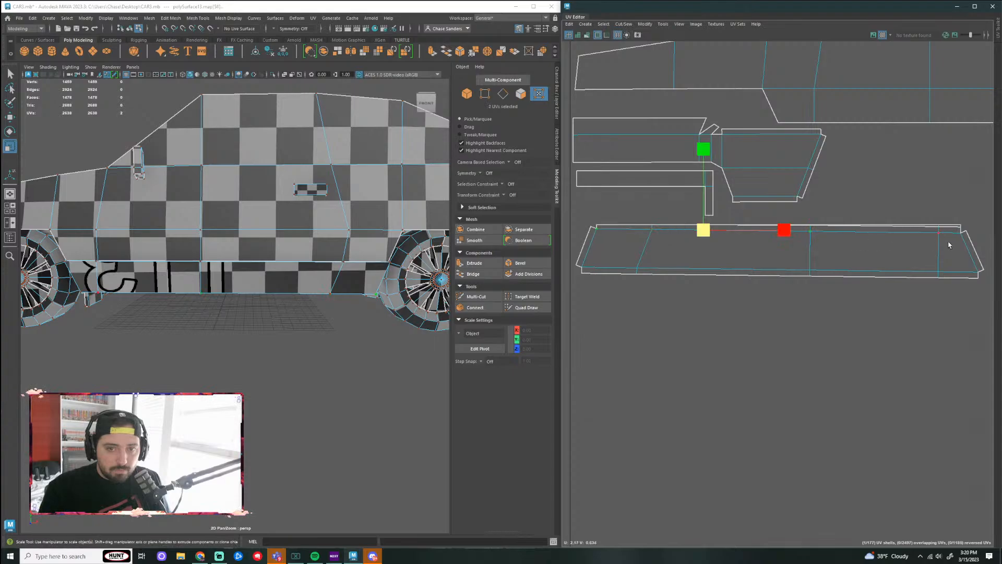
shift+click(939, 232)
shift+click(924, 253)
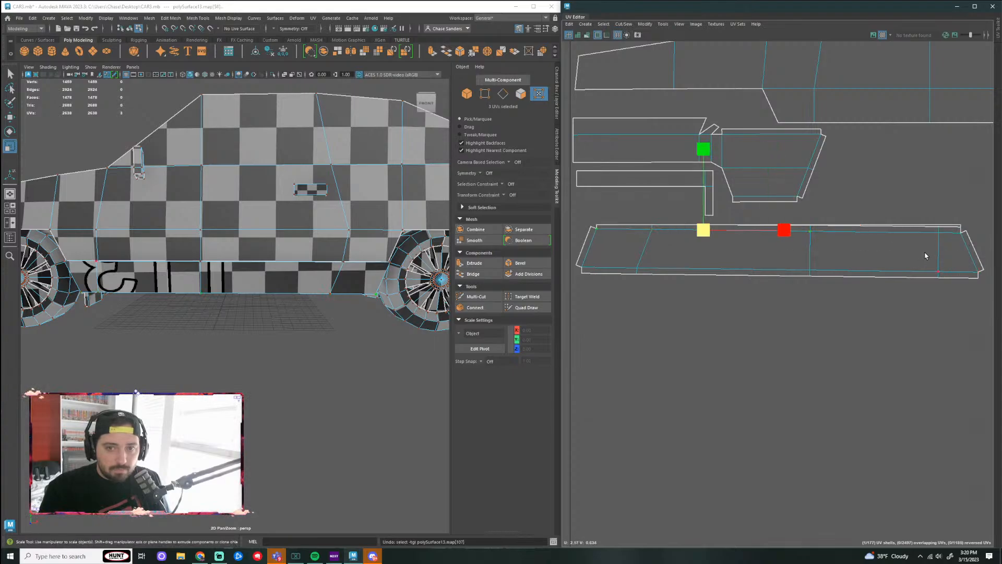
shift+click(924, 252)
shift+click(924, 253)
shift+click(946, 222)
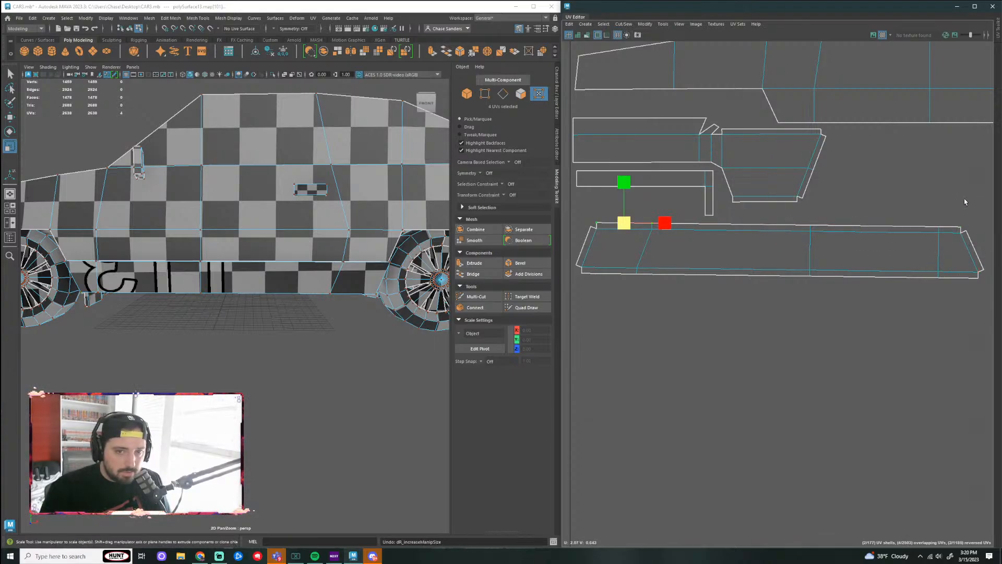
Step: Select the top border UVs of both stacked side skirt shells and flatten them into a level line
click(973, 216)
click(956, 231)
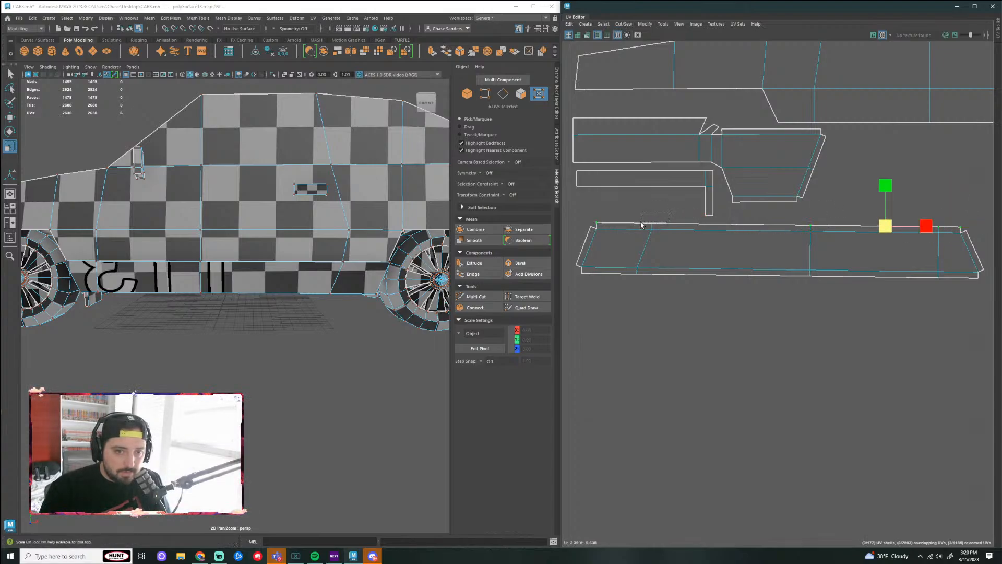
shift+drag(666, 214, 595, 225)
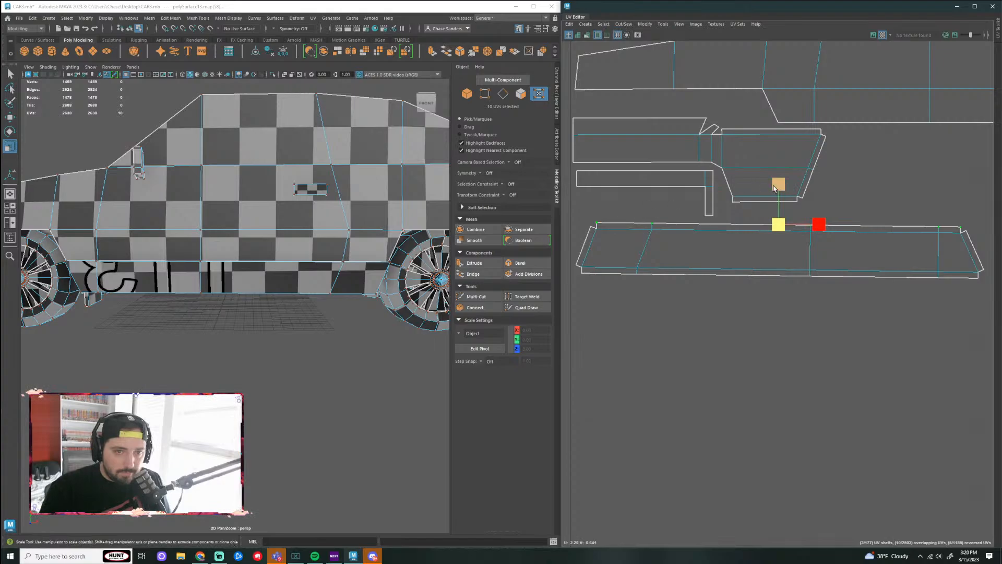
drag(775, 188, 779, 304)
Step: Select the upper inner UV row of both side skirt shells and flatten it into a level line
click(607, 238)
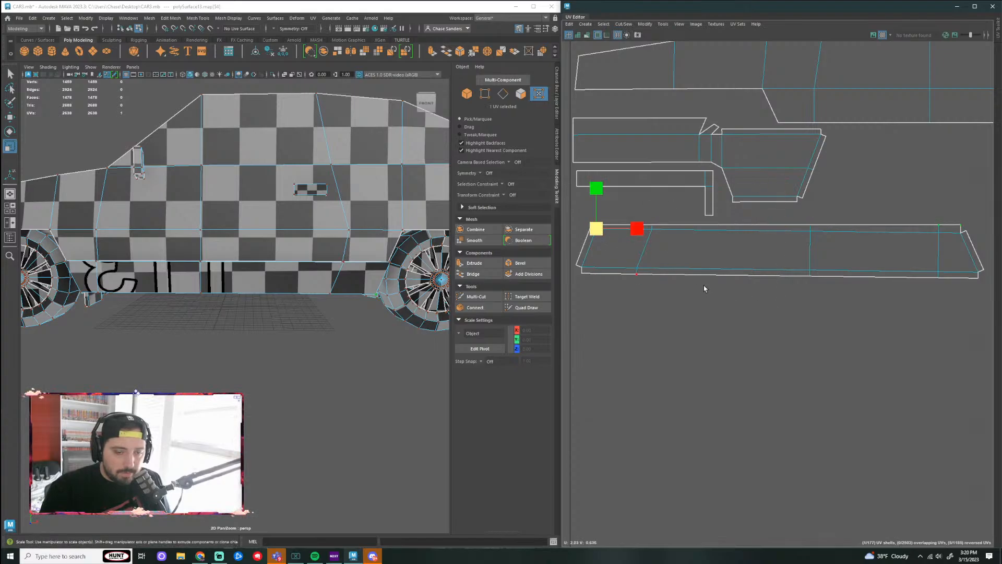
click(663, 311)
drag(594, 230, 594, 229)
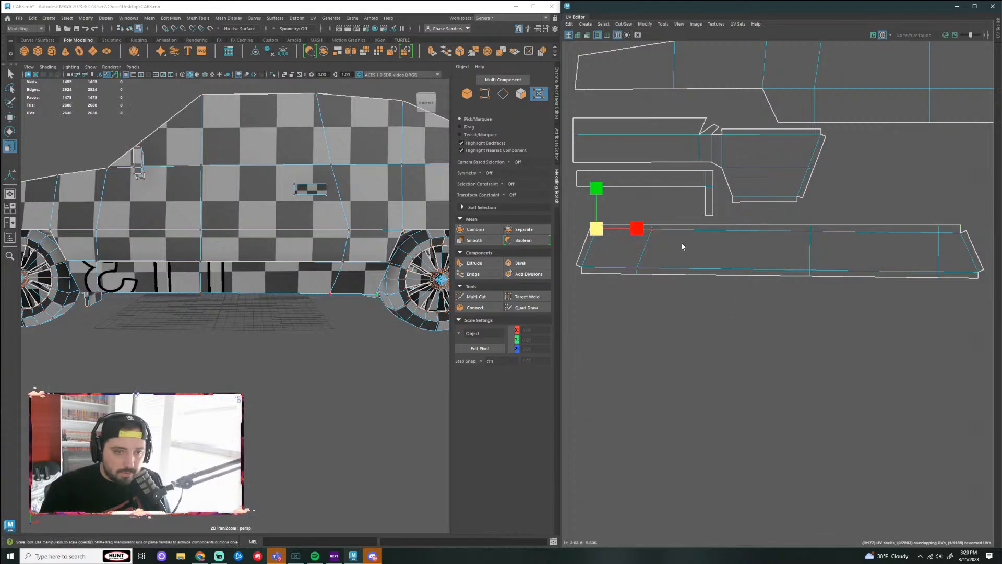
shift+drag(675, 241, 650, 229)
shift+drag(824, 241, 803, 228)
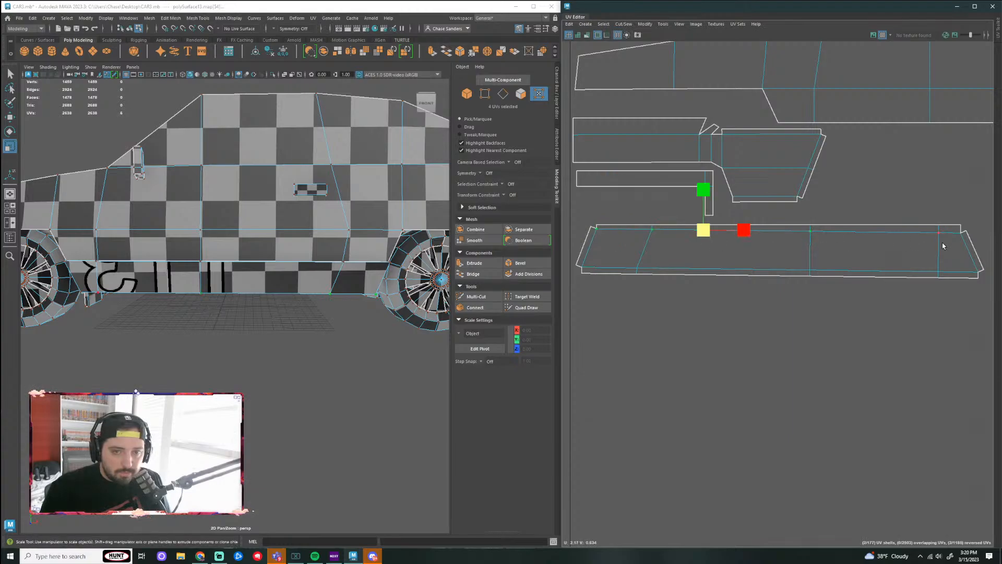
mouse_move(945, 243)
shift+mouse_down()
mouse_move(927, 226)
mouse_move(952, 234)
shift+mouse_up()
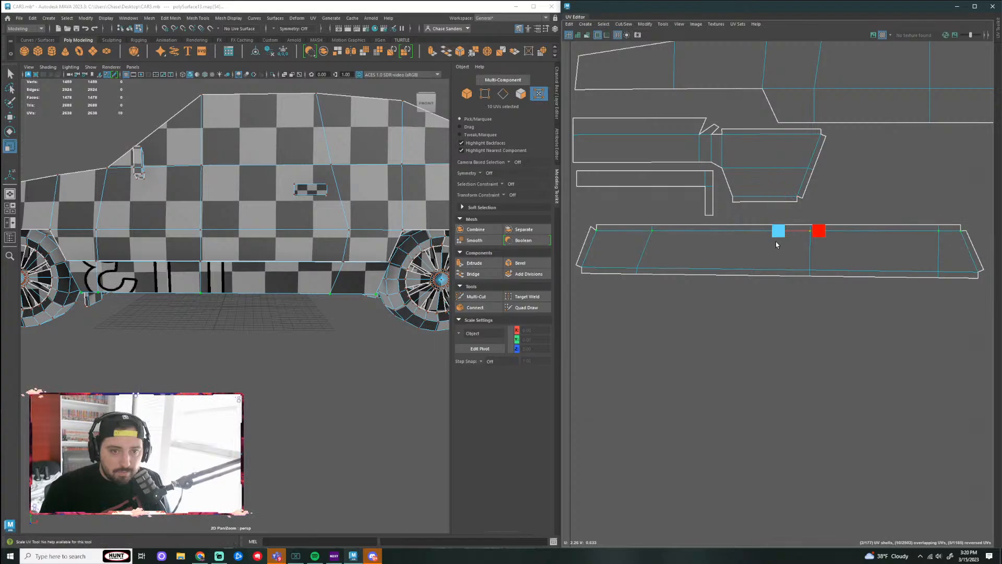
Step: Move the stacked outer UVs at the side skirt shells' upper left corner down in line with the upper inner row
click(588, 231)
key(w)
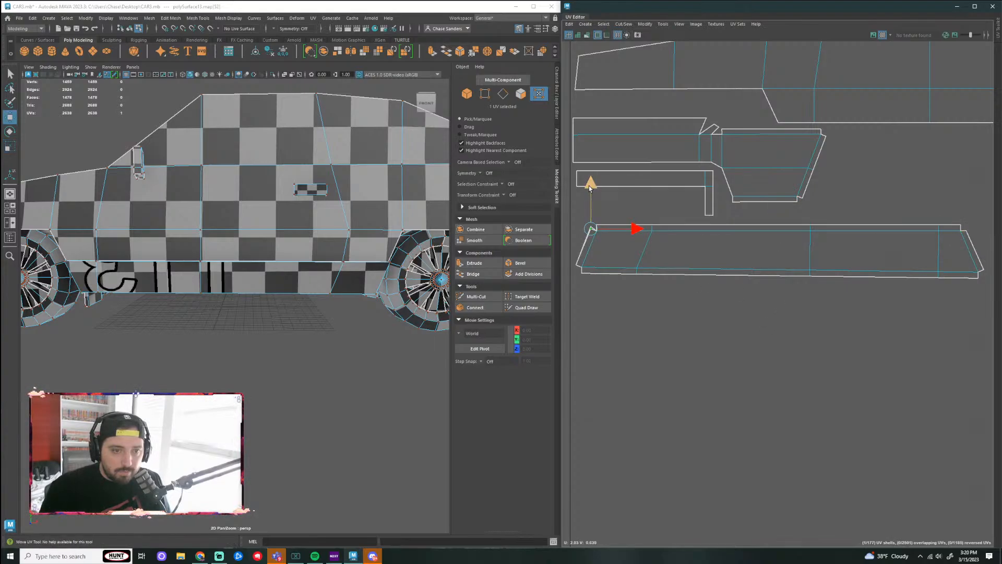
scroll(605, 250, up, 3)
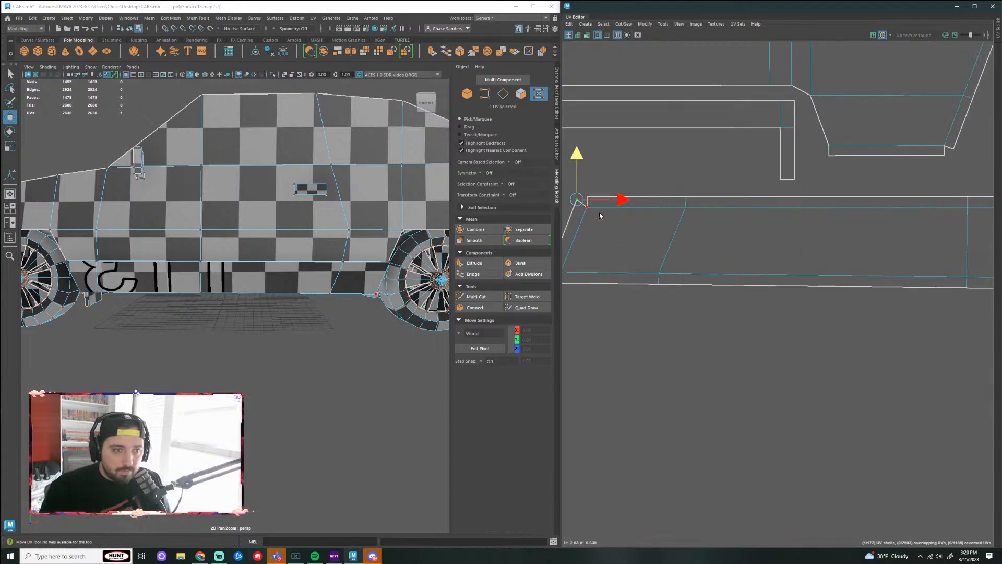
shift+click(578, 209)
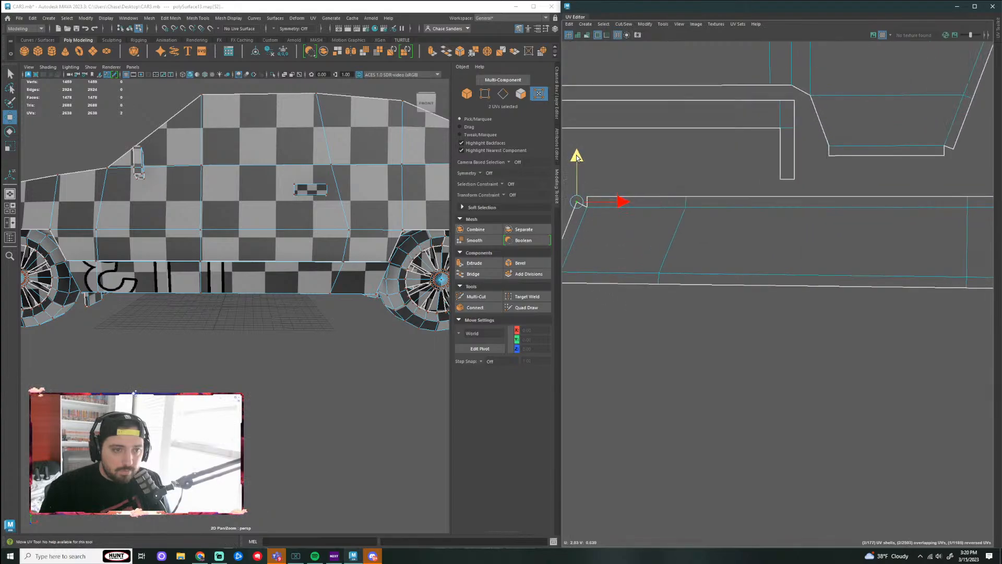
scroll(669, 323, down, 1)
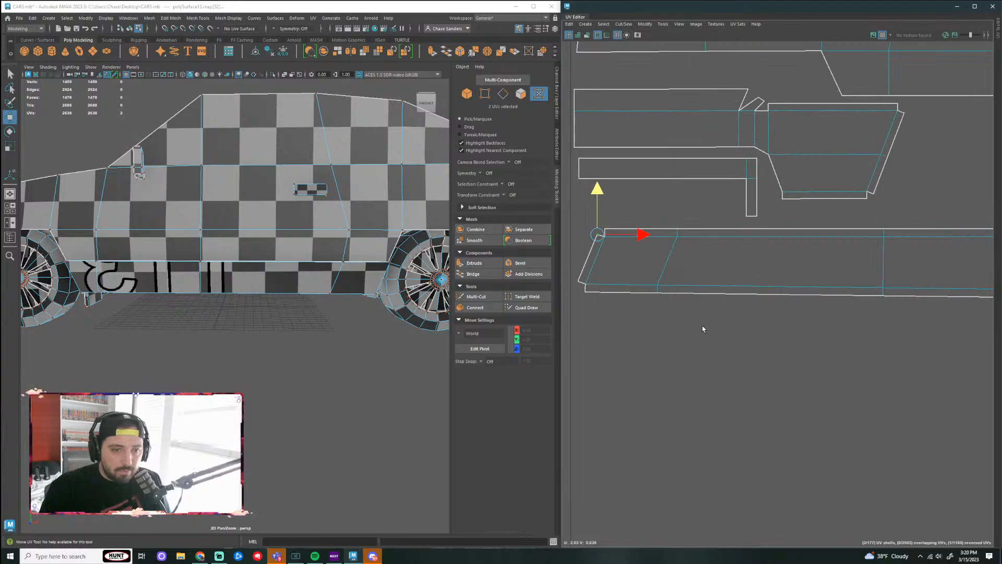
scroll(703, 329, down, 1)
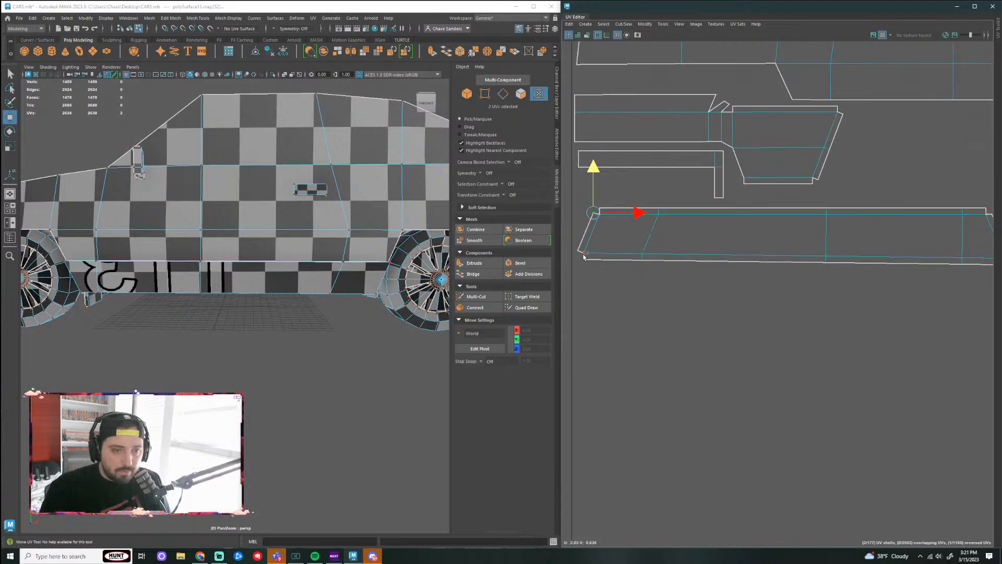
Step: Select the lower inner UV row of both side skirt shells, including the end corners, and flatten it into a level line
click(584, 256)
shift+click(644, 255)
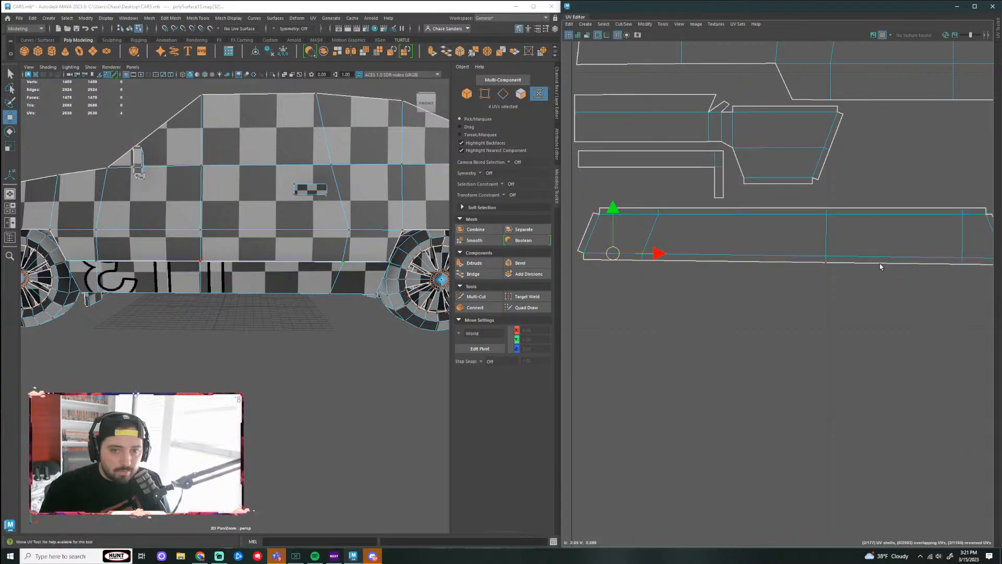
alt+middle_drag(798, 273, 654, 265)
shift+click(864, 255)
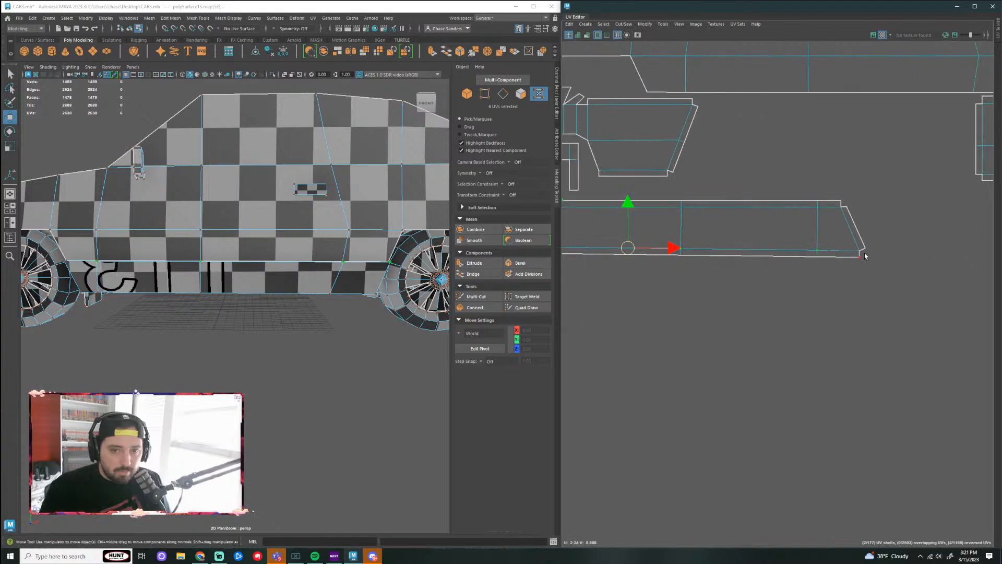
shift+click(855, 248)
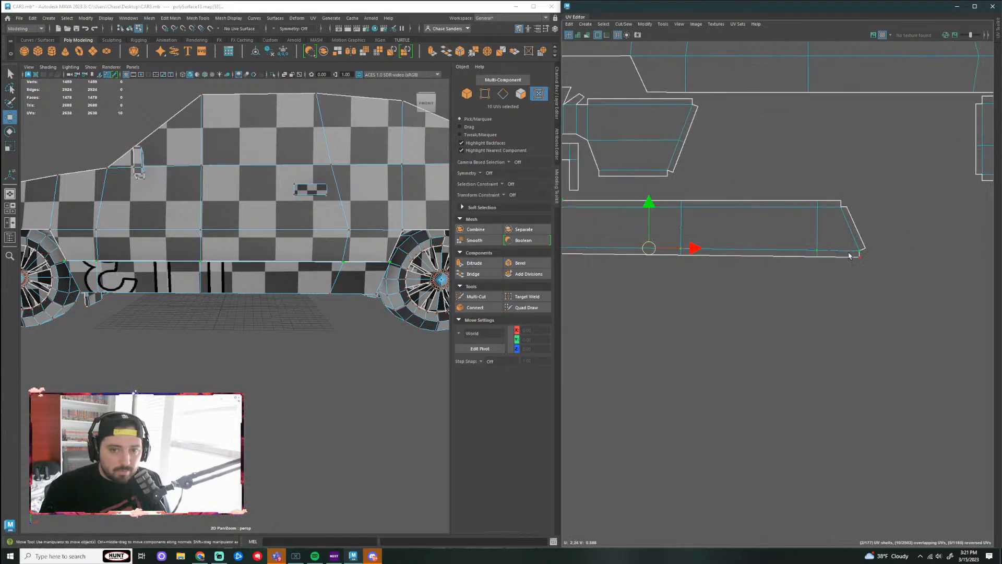
key(r)
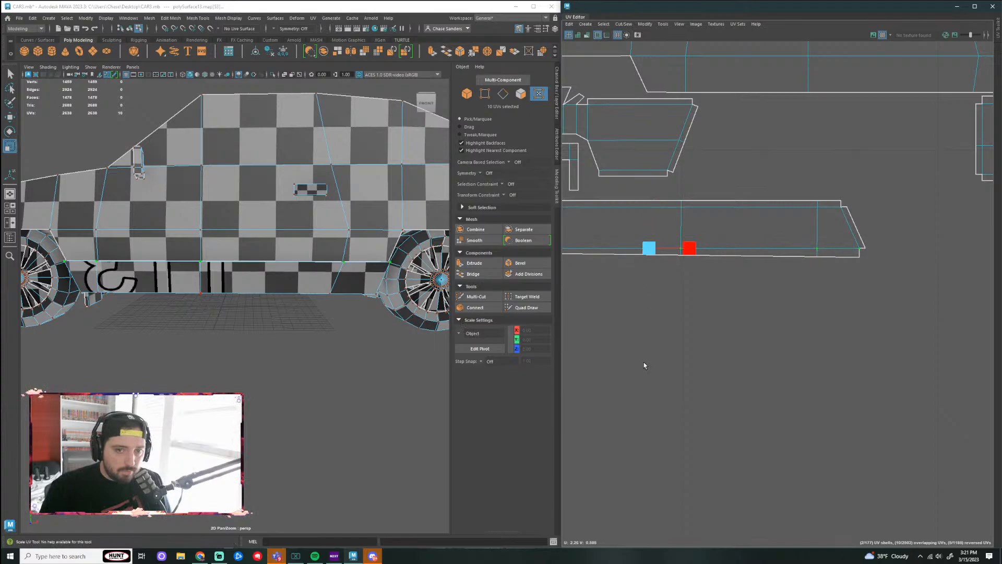
Step: Flatten the bottom border UV row of both side skirt shells into a level line and straighten their middle UV column vertically
scroll(808, 293, down, 2)
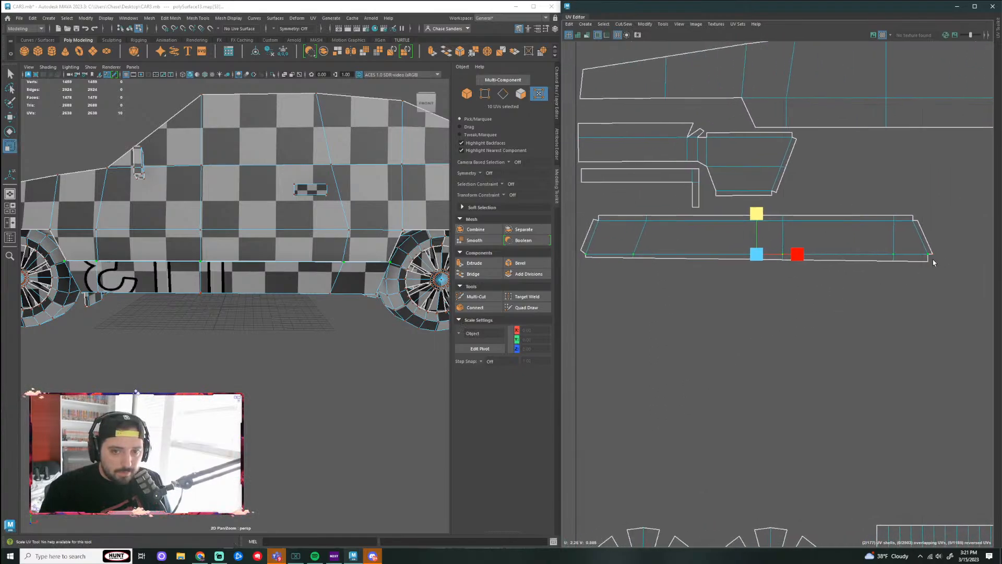
drag(838, 282, 580, 284)
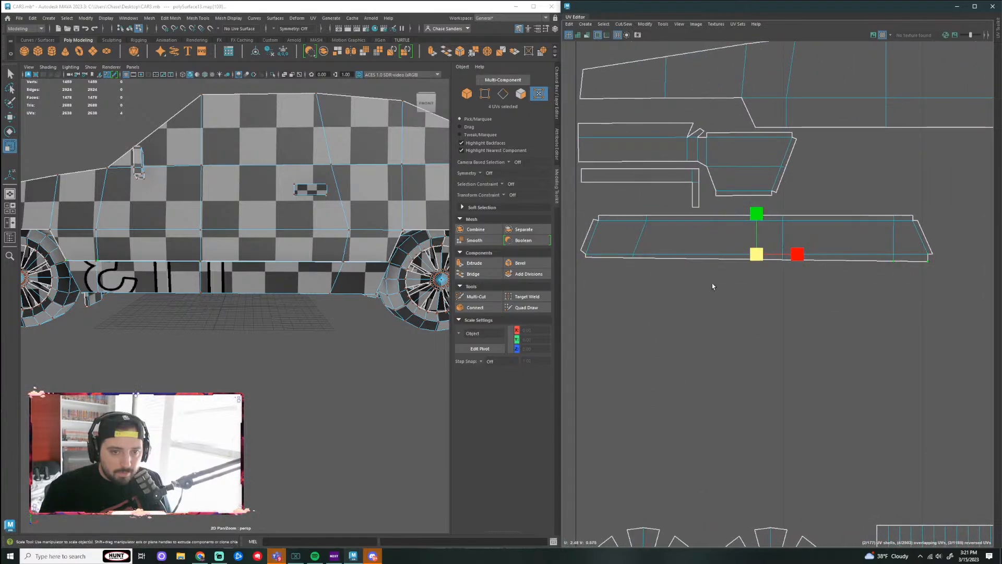
scroll(834, 264, up, 1)
scroll(814, 265, up, 2)
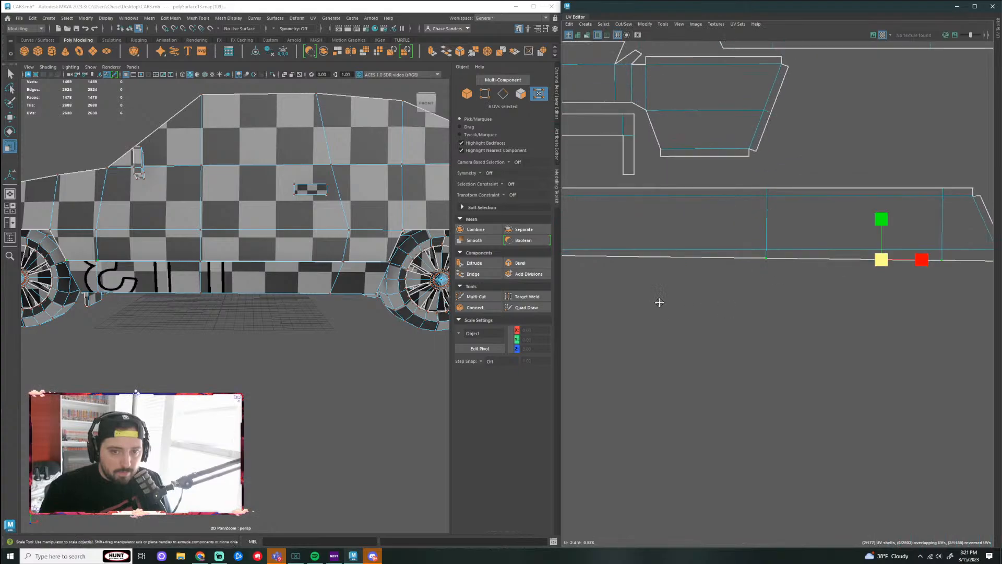
alt+middle_drag(660, 302, 727, 266)
shift+drag(687, 258, 616, 253)
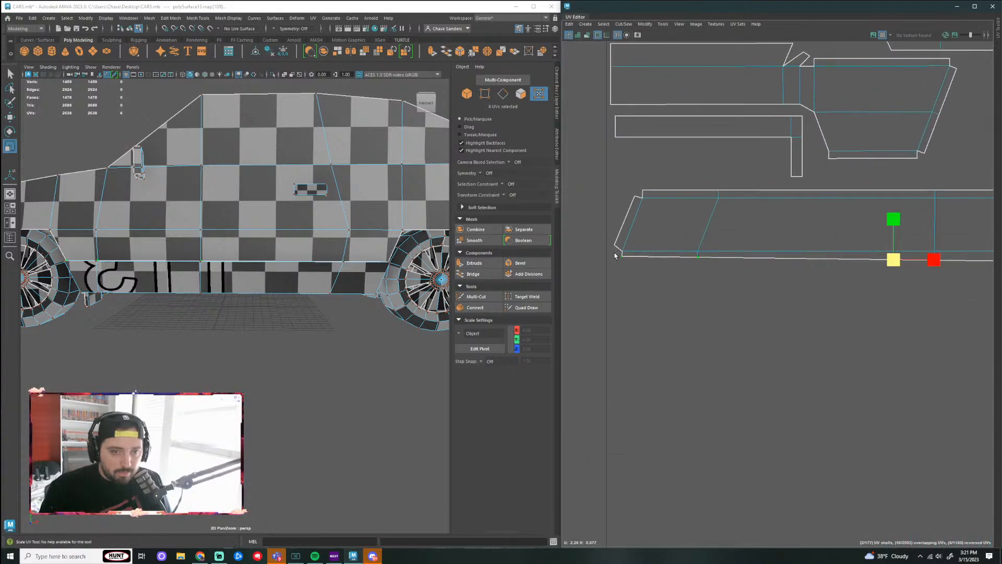
scroll(815, 331, down, 2)
alt+middle_drag(814, 331, 700, 296)
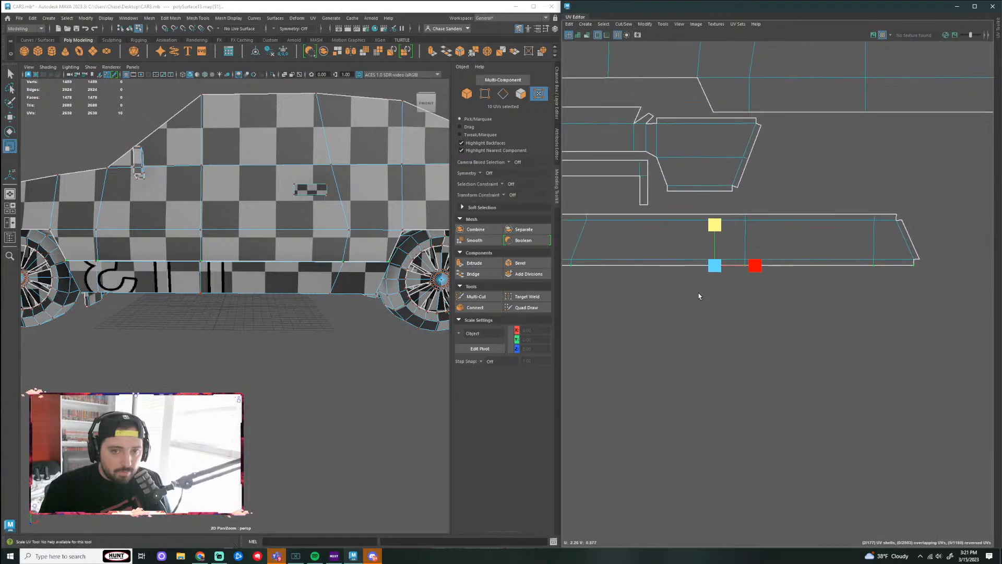
drag(730, 268, 731, 264)
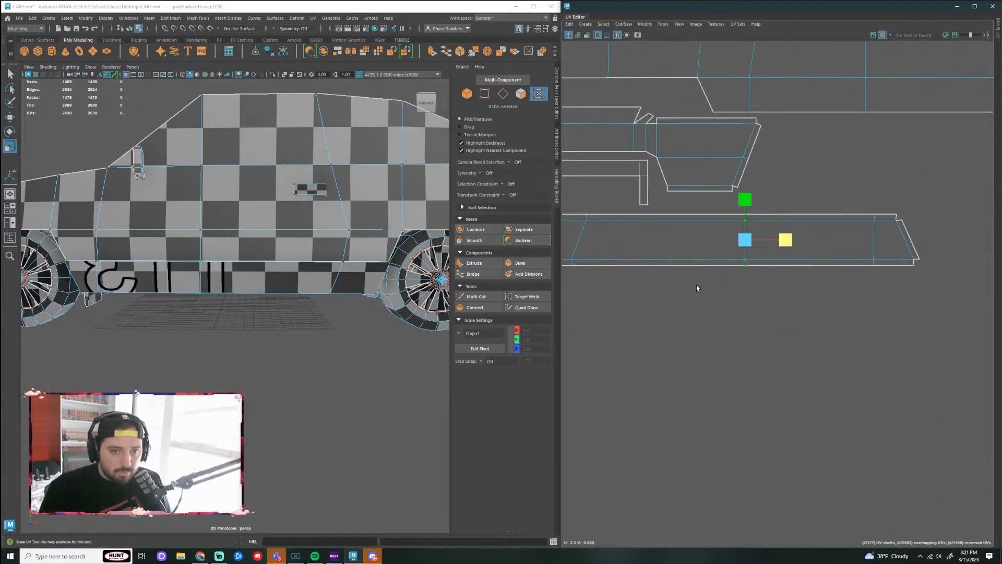
Step: Straighten the inner UV column near the right end of both side skirt shells into a vertical line
alt+middle_drag(612, 267, 734, 273)
alt+middle_drag(860, 294, 718, 300)
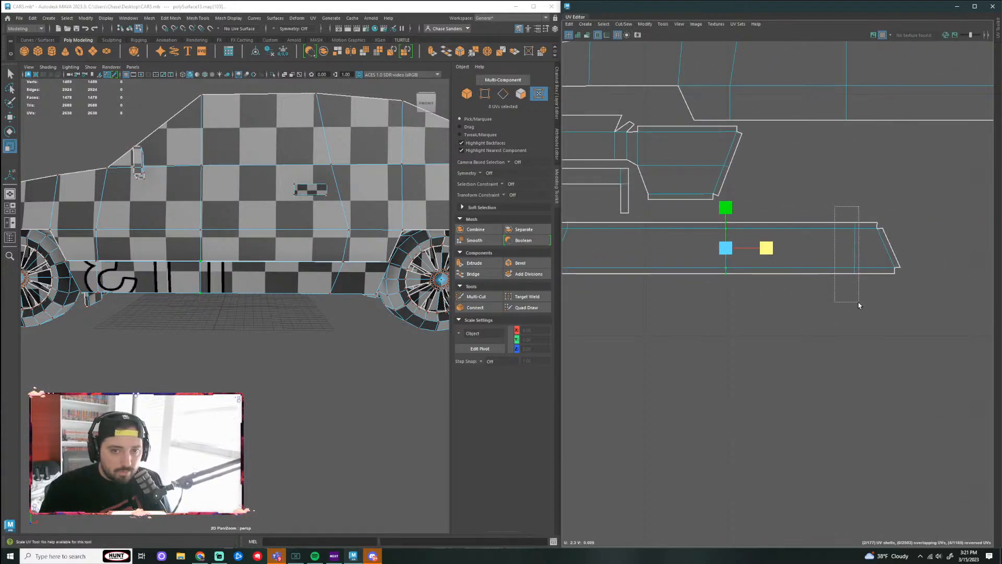
drag(859, 302, 858, 303)
click(817, 304)
scroll(820, 313, down, 3)
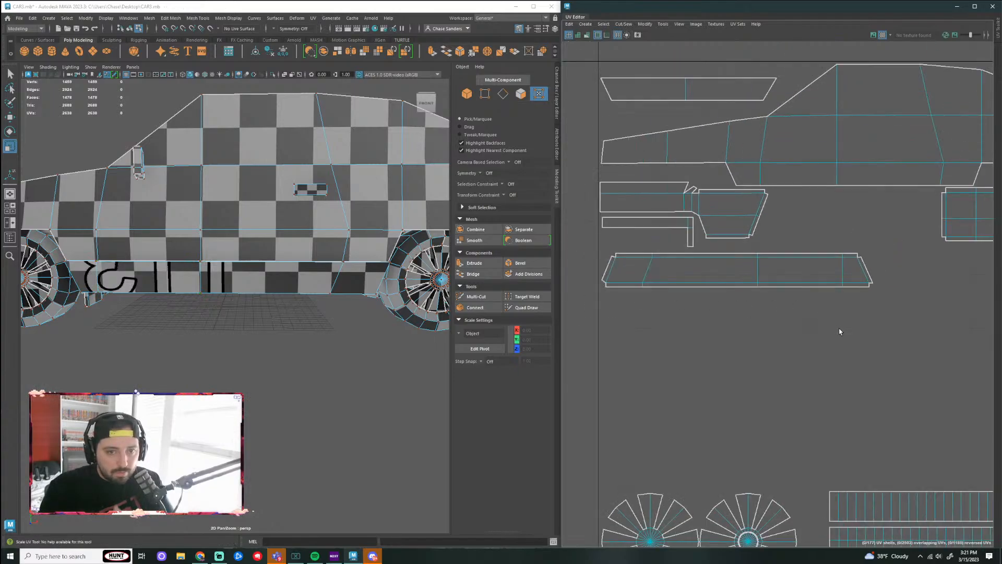
Step: Select both side skirt shells and move them up closer beneath the bumper shells
right_drag(716, 267, 738, 255)
drag(919, 253, 752, 307)
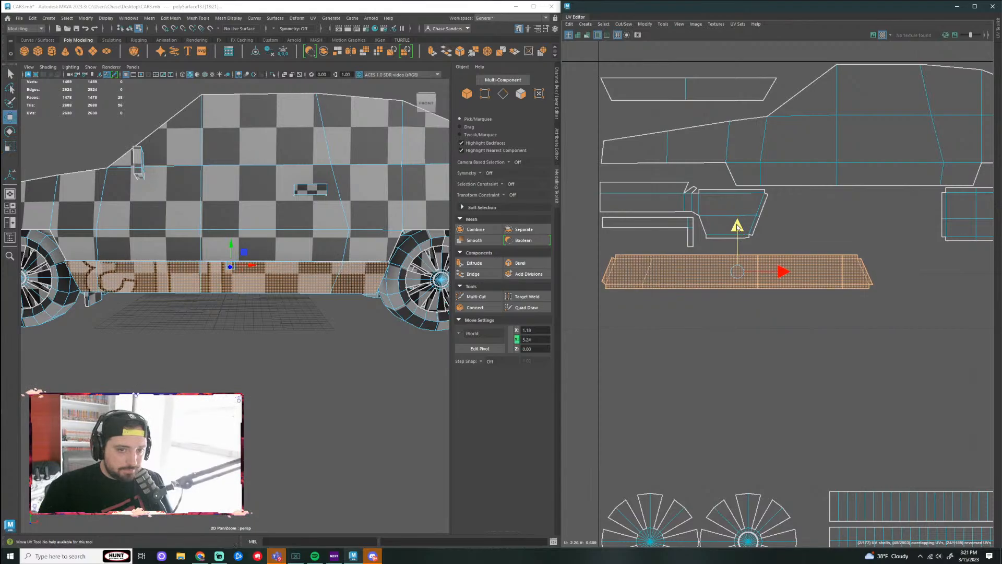
click(833, 309)
Step: Move one windshield half's UV shell into the tile beneath the side skirts and scale it up
scroll(840, 334, down, 4)
alt+middle_drag(849, 361, 769, 307)
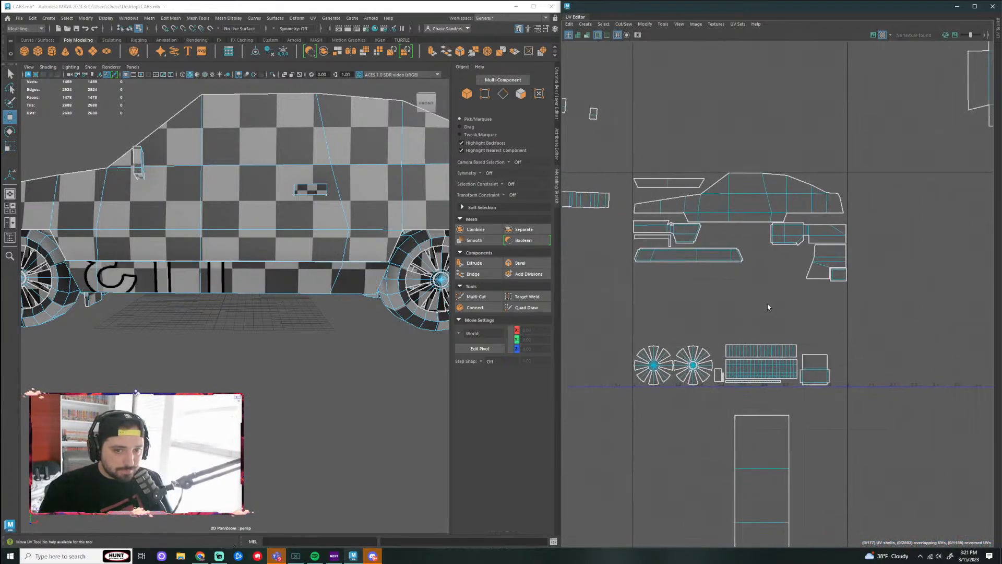
scroll(879, 306, down, 2)
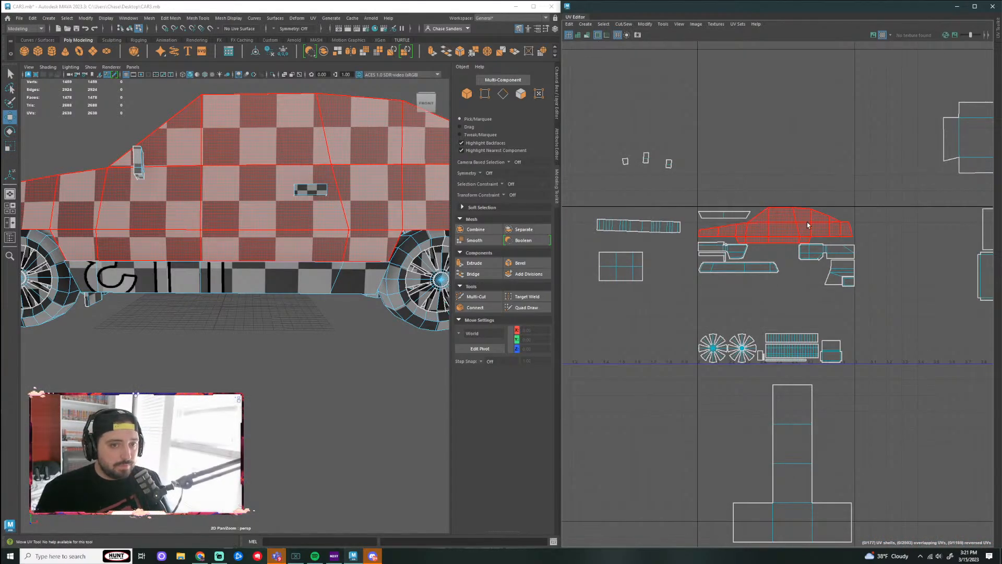
click(670, 166)
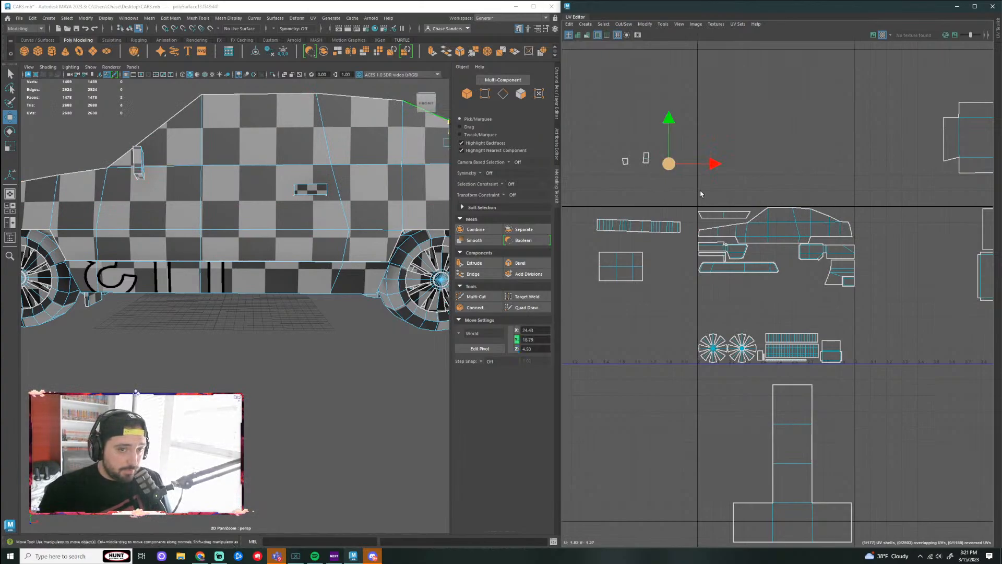
alt+middle_drag(740, 246, 712, 210)
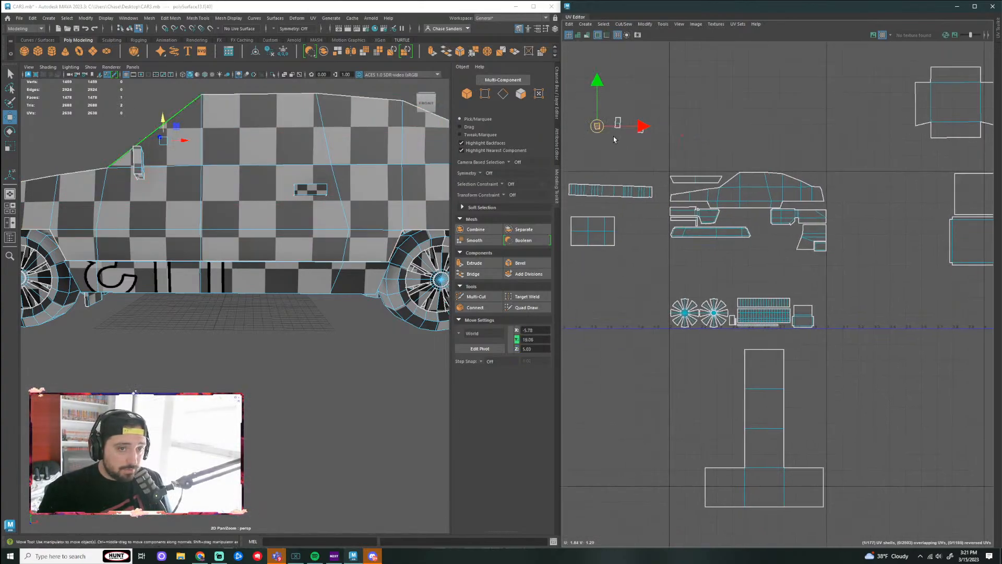
scroll(684, 260, up, 2)
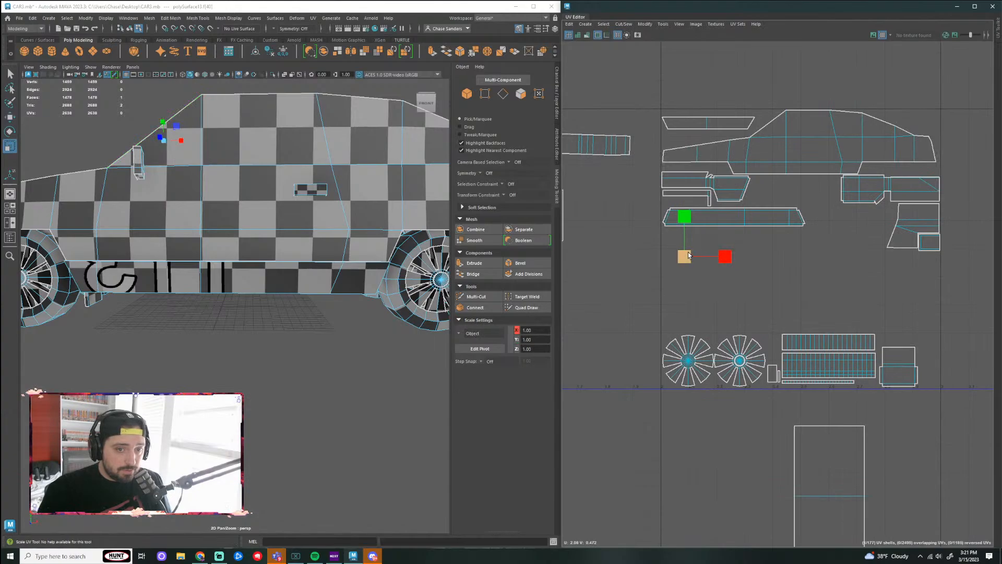
drag(689, 254, 884, 305)
Step: Rotate the windshield half's shell upright and shift it inside the UV tile's left border beneath the side skirts
key(e)
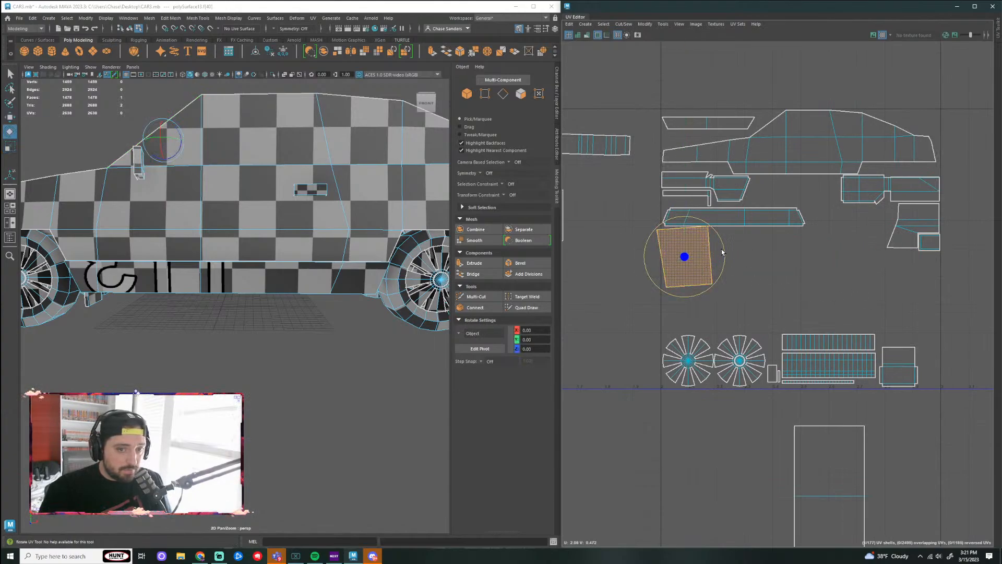
drag(722, 253, 675, 311)
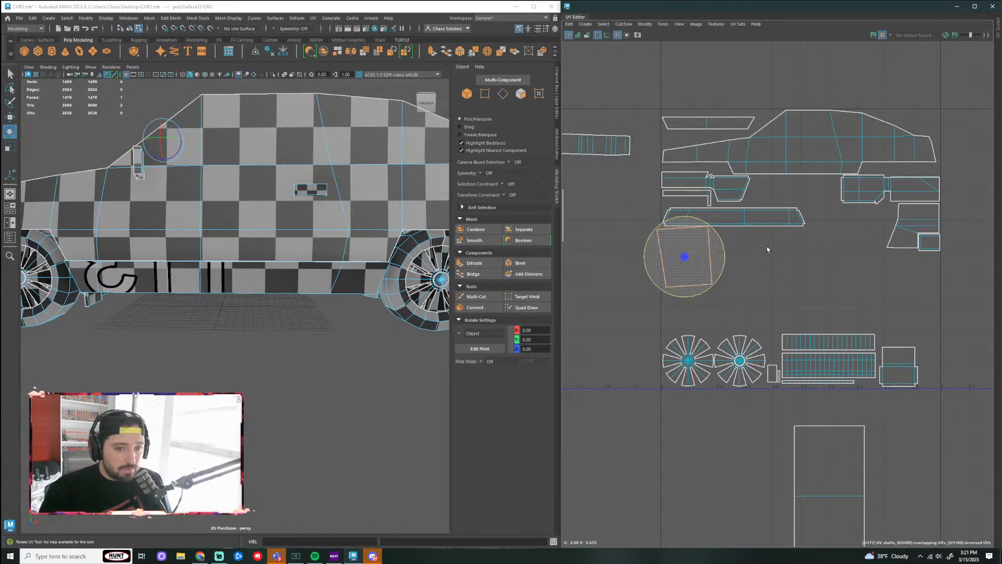
scroll(715, 248, up, 3)
key(w)
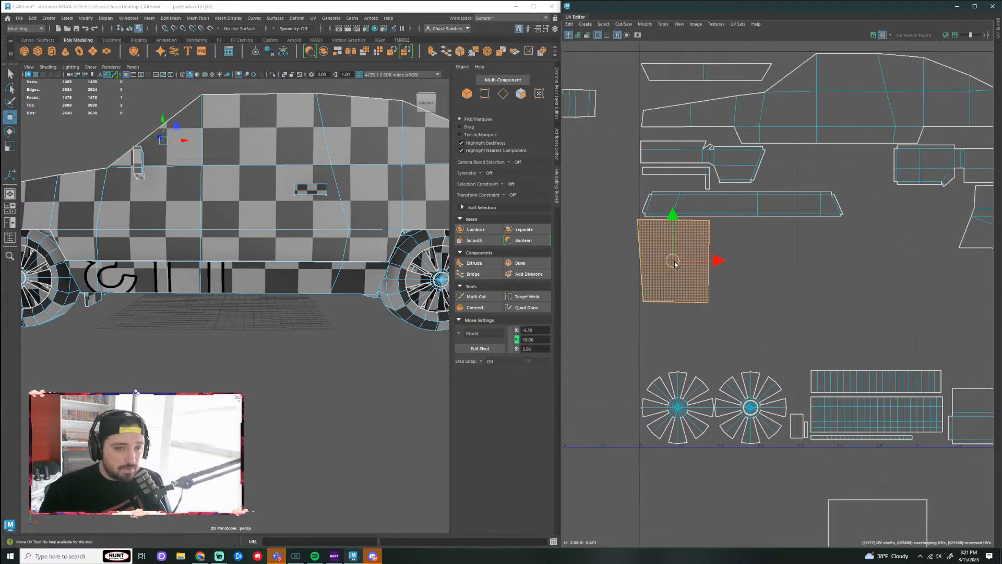
drag(673, 259, 682, 266)
key(F8)
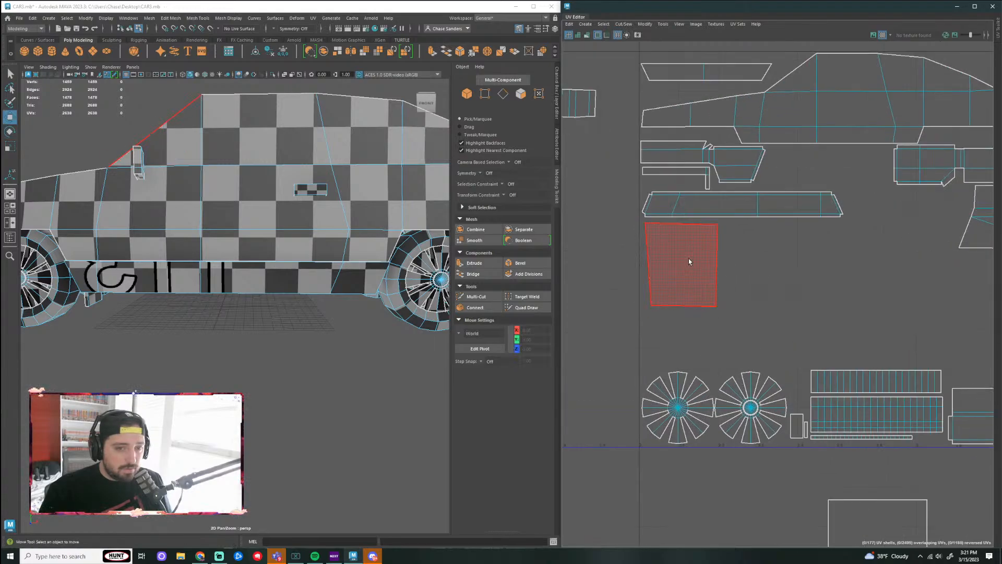
click(689, 259)
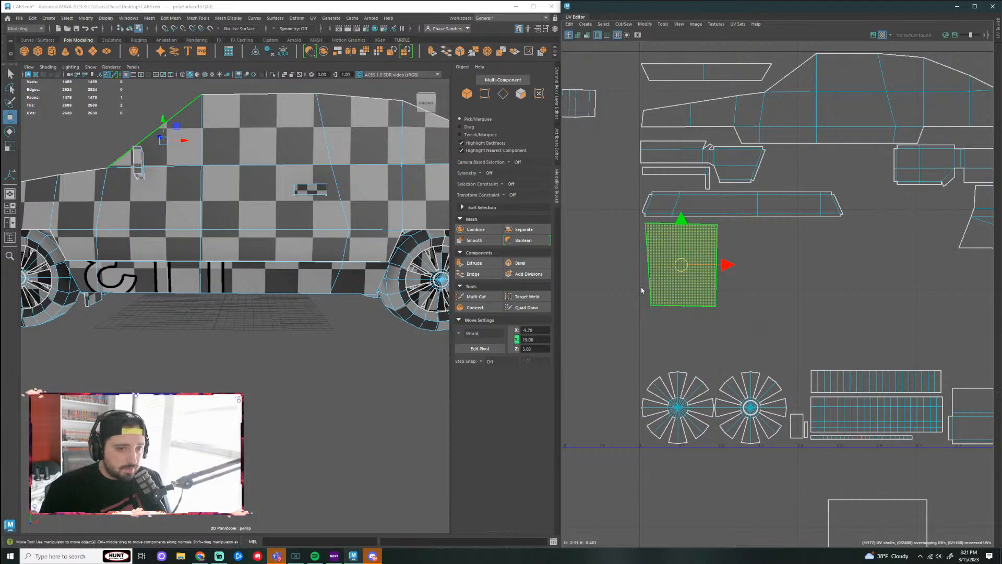
Step: Sew the two windshield halves along their shared center edge and unfold the combined shell
alt+drag(249, 353, 385, 339)
right_drag(674, 265, 652, 266)
click(716, 271)
click(627, 25)
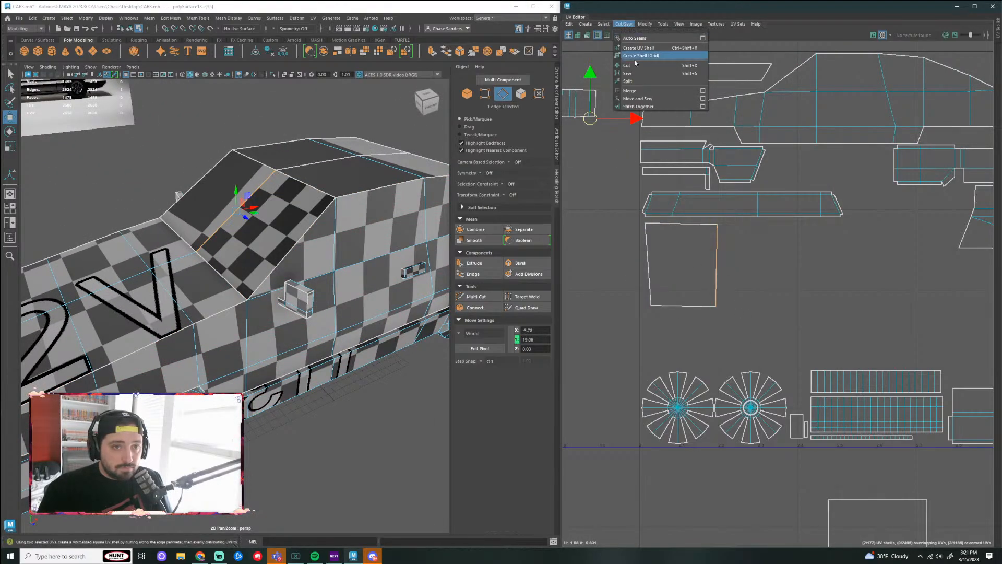
click(638, 76)
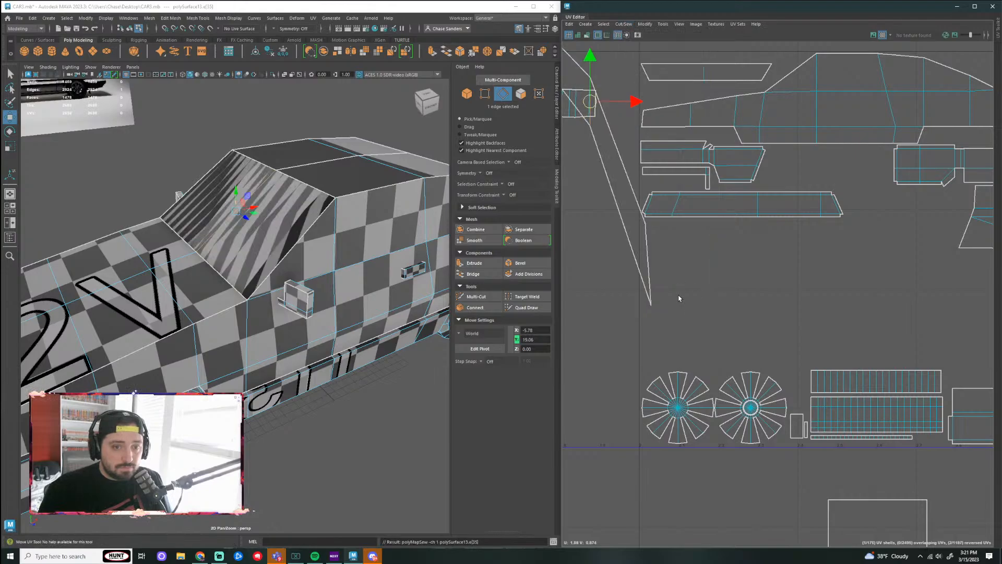
key(F11)
click(626, 241)
click(646, 24)
click(665, 267)
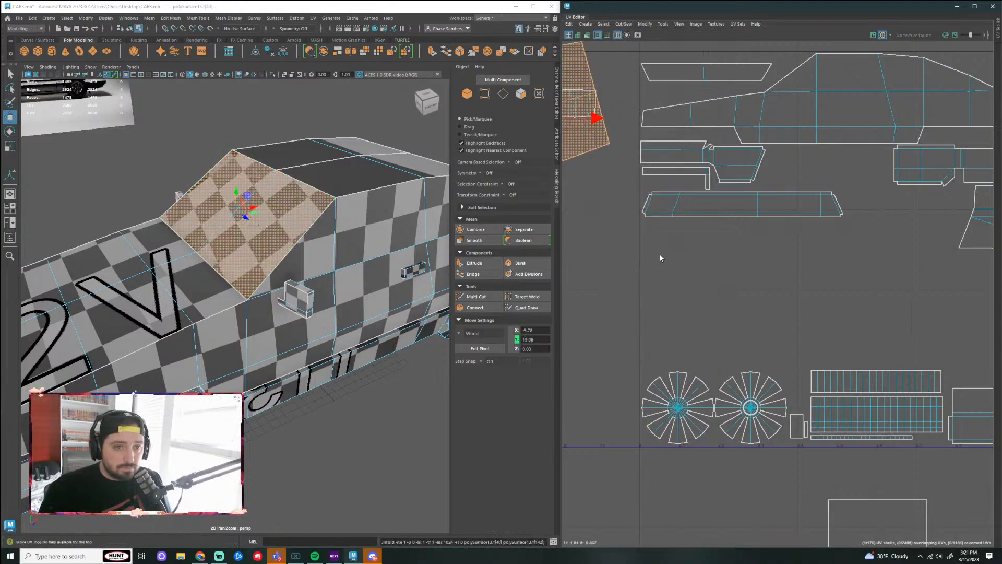
Step: Move the combined windshield shell into the tile beneath the side skirts and rotate it until its long edges are horizontal
scroll(662, 255, down, 3)
key(w)
scroll(675, 261, up, 2)
key(e)
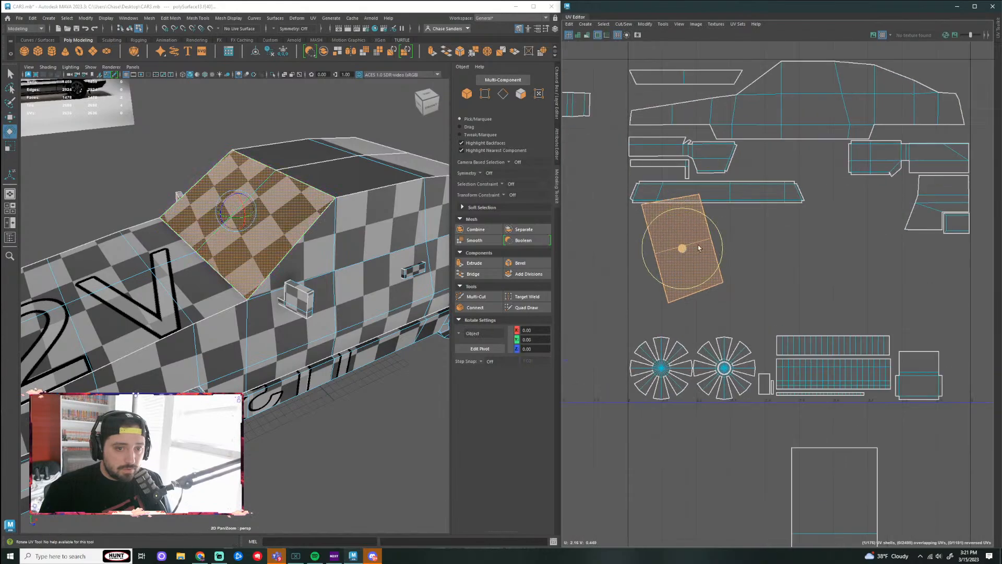
drag(714, 230, 677, 214)
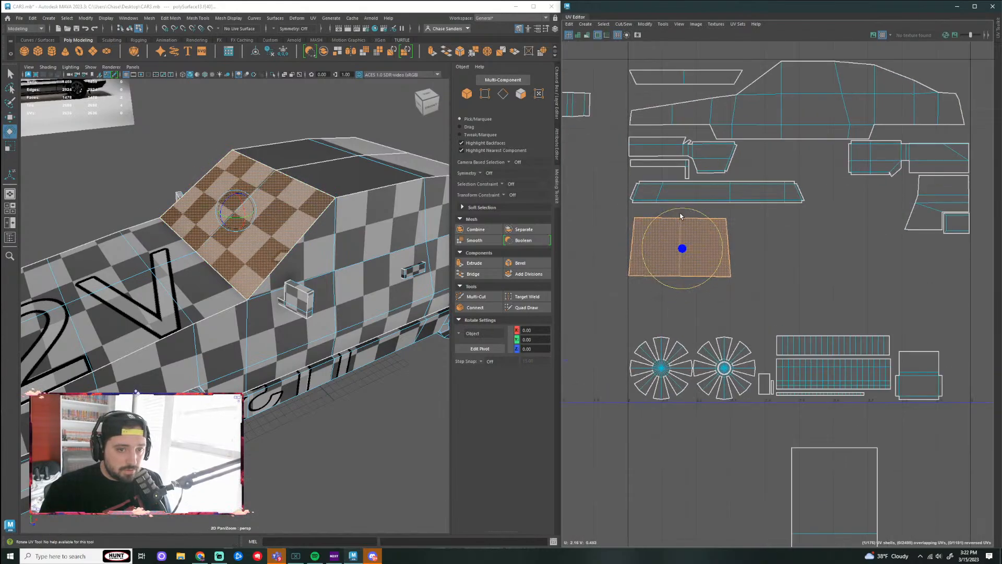
Step: Straighten the windshield shell's UVs into a clean rectangle
right_drag(681, 216, 648, 220)
drag(737, 211, 619, 233)
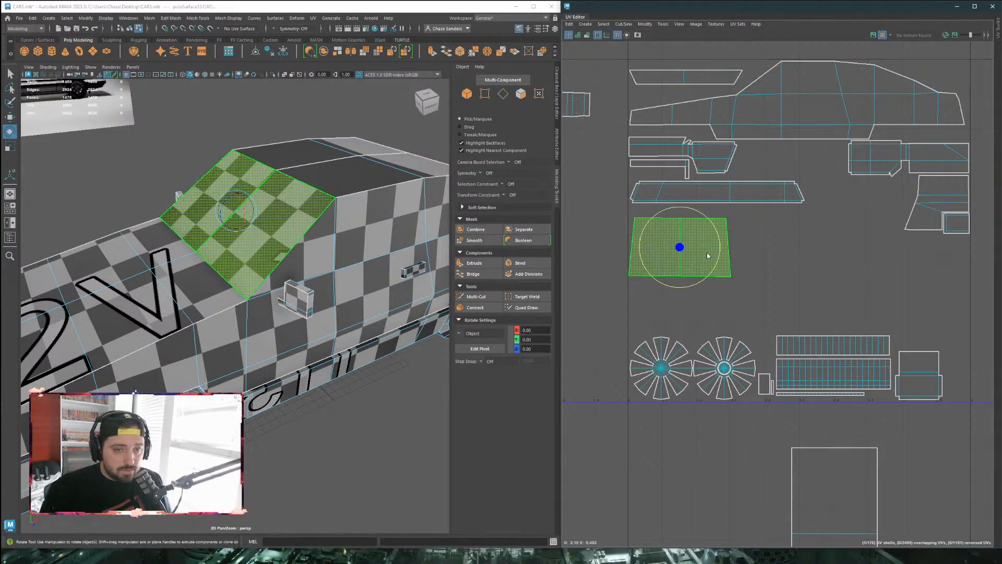
click(644, 24)
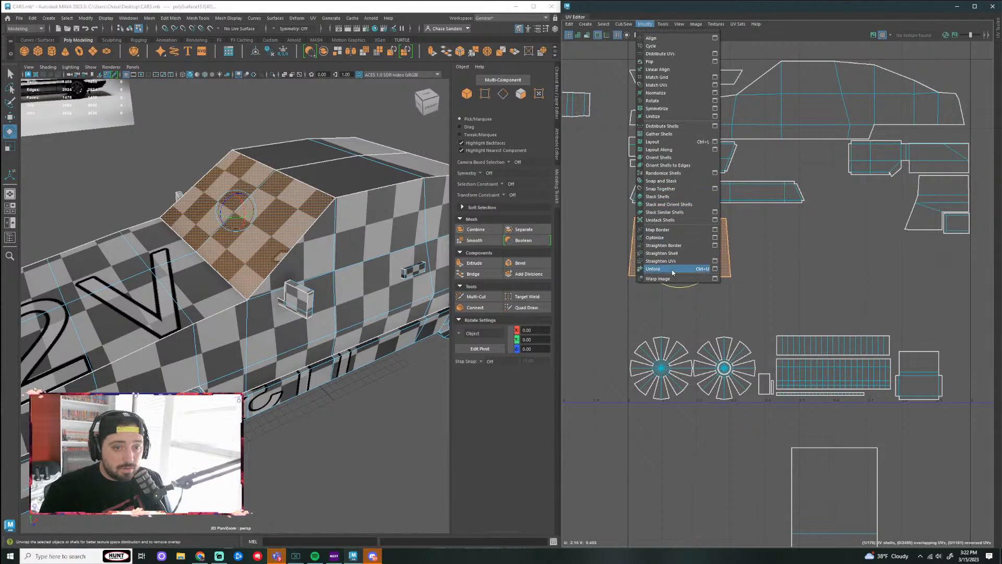
click(679, 269)
click(776, 288)
Step: Reselect the windshield shell and place it directly beneath the side skirts along the tile's left border
alt+drag(438, 246, 378, 239)
right_drag(730, 245, 679, 230)
click(679, 242)
key(w)
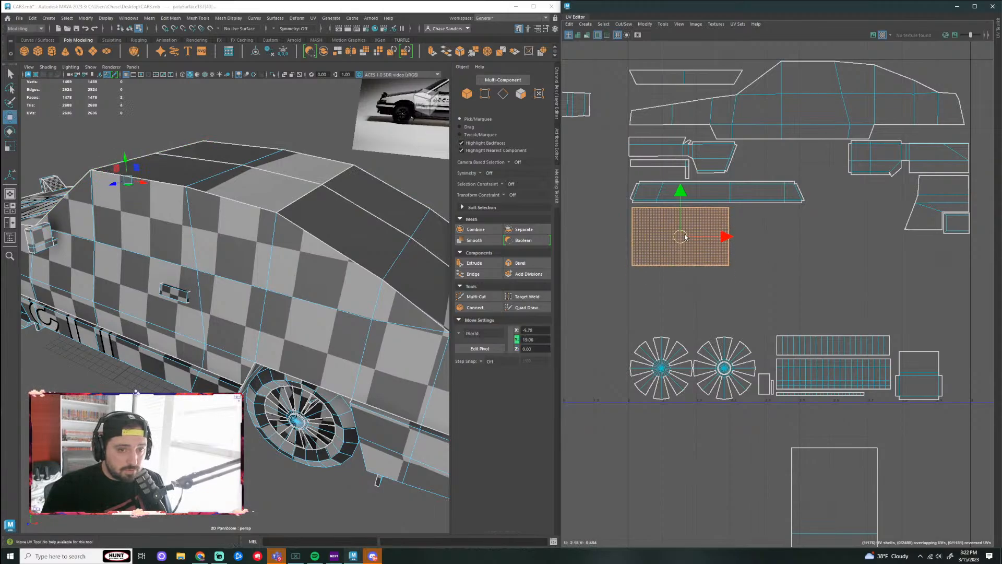
key(r)
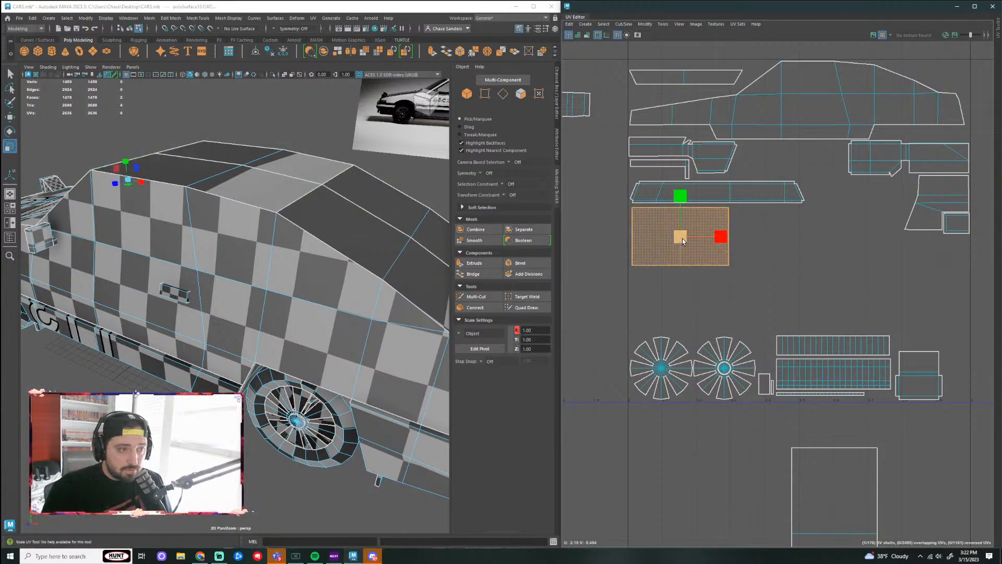
click(738, 254)
Step: Sew the two stacked rear window halves together along their shared center edges
scroll(793, 256, down, 3)
scroll(670, 204, down, 4)
scroll(676, 139, up, 4)
click(675, 139)
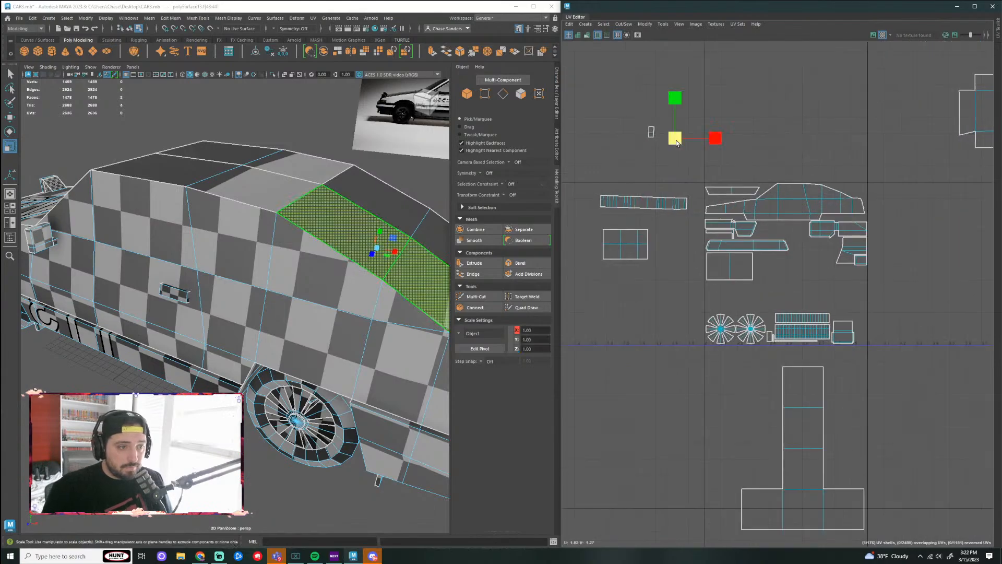
scroll(664, 135, up, 1)
scroll(665, 136, up, 3)
right_click(682, 144)
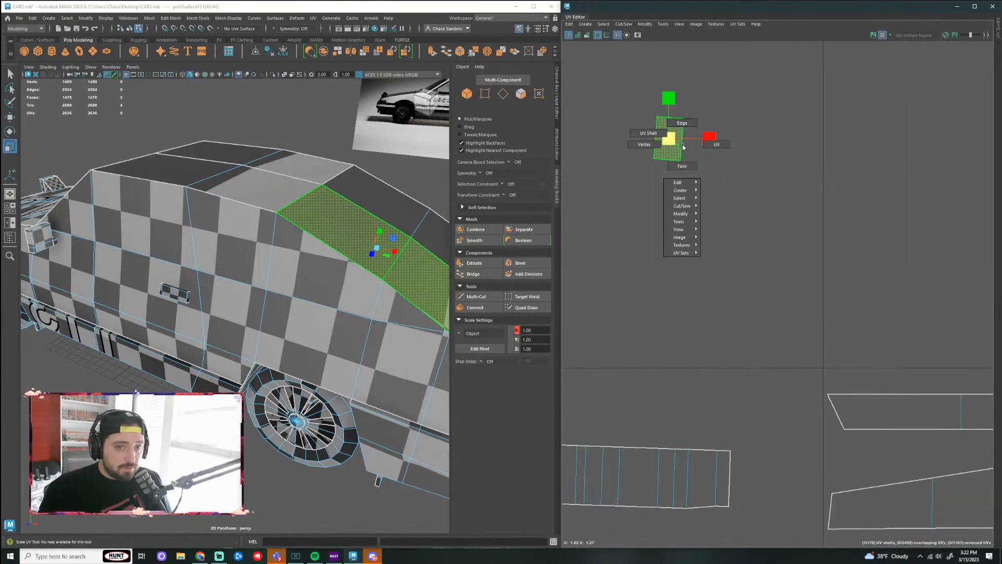
click(683, 127)
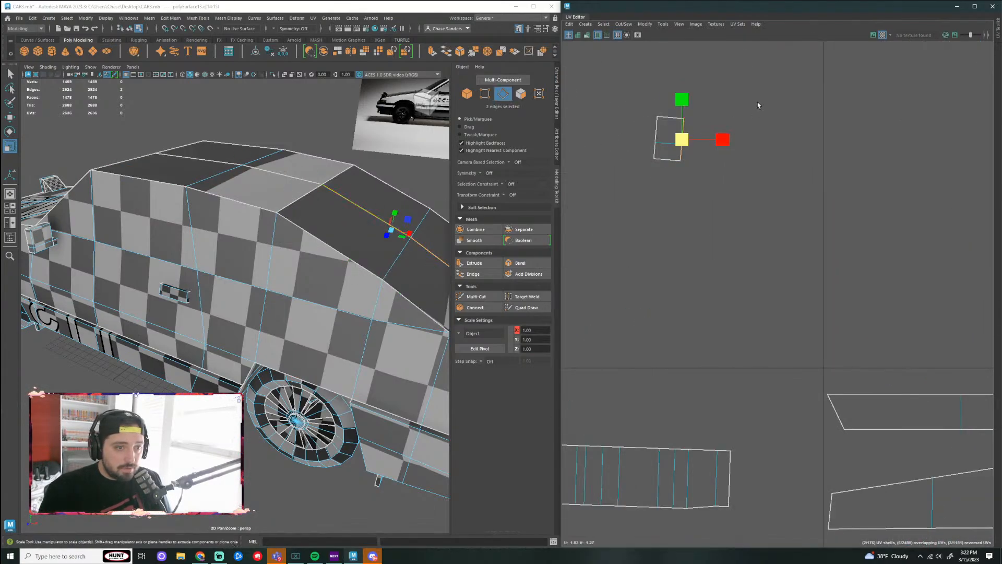
click(624, 24)
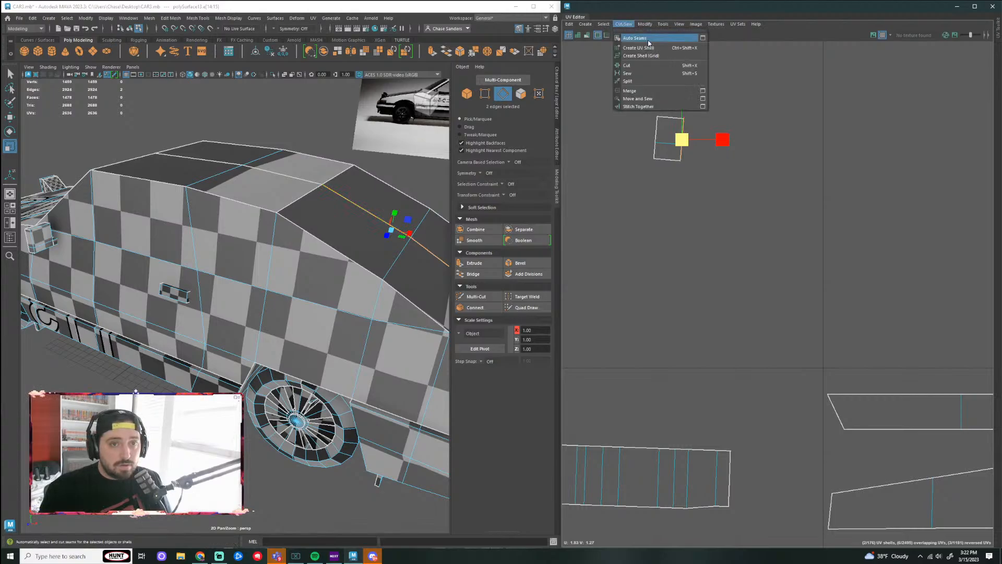
click(634, 73)
Step: Select the sewn rear window shell and unfold it
right_drag(666, 151, 649, 145)
click(662, 146)
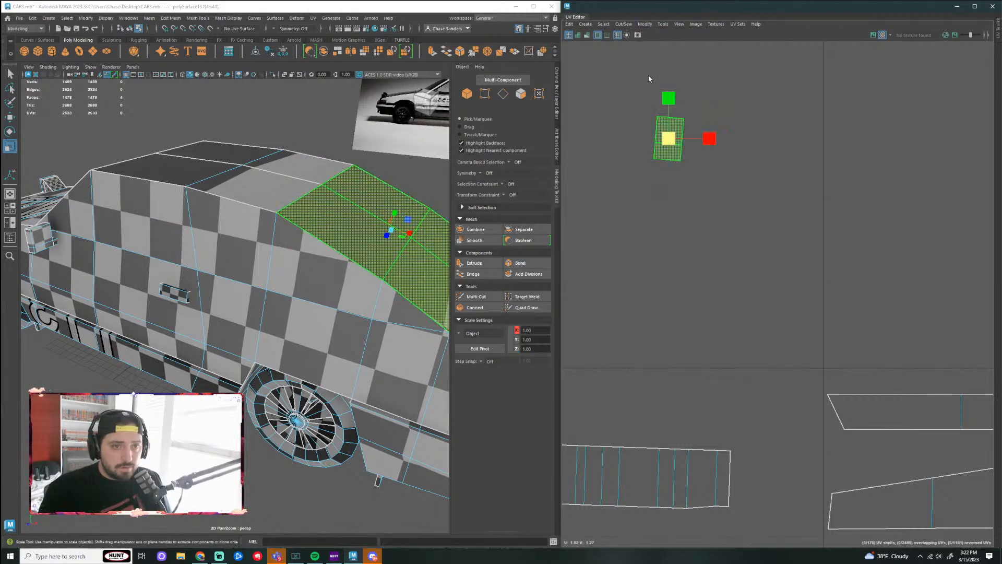
click(644, 24)
click(684, 248)
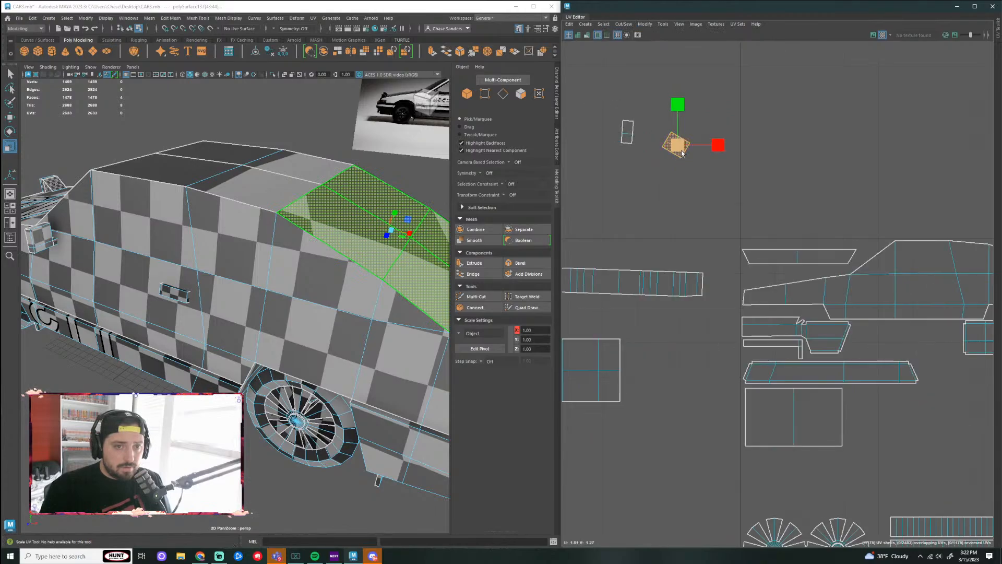
Step: Move the rear window shell into the tile beside the windshield shell and rotate it level
key(w)
drag(682, 153, 873, 433)
scroll(773, 330, up, 3)
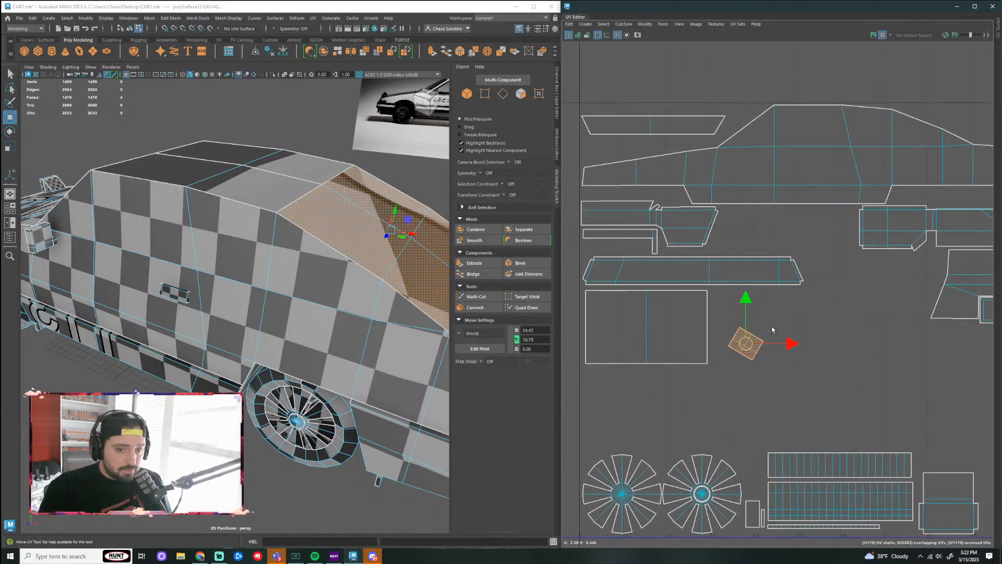
key(e)
drag(773, 314, 758, 304)
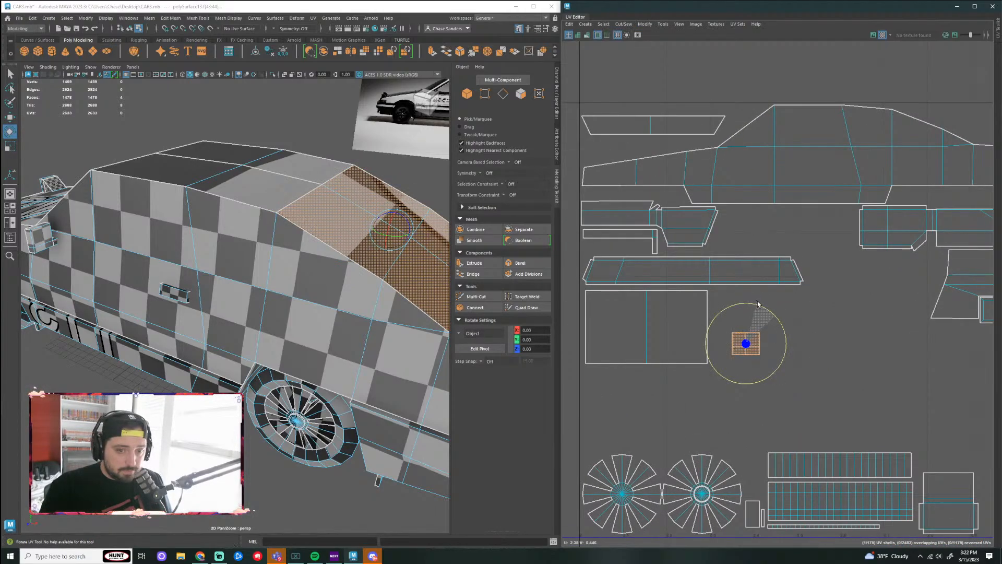
Step: Reselect the whole rear window shell and straighten its UVs
right_drag(385, 274, 385, 256)
click(314, 202)
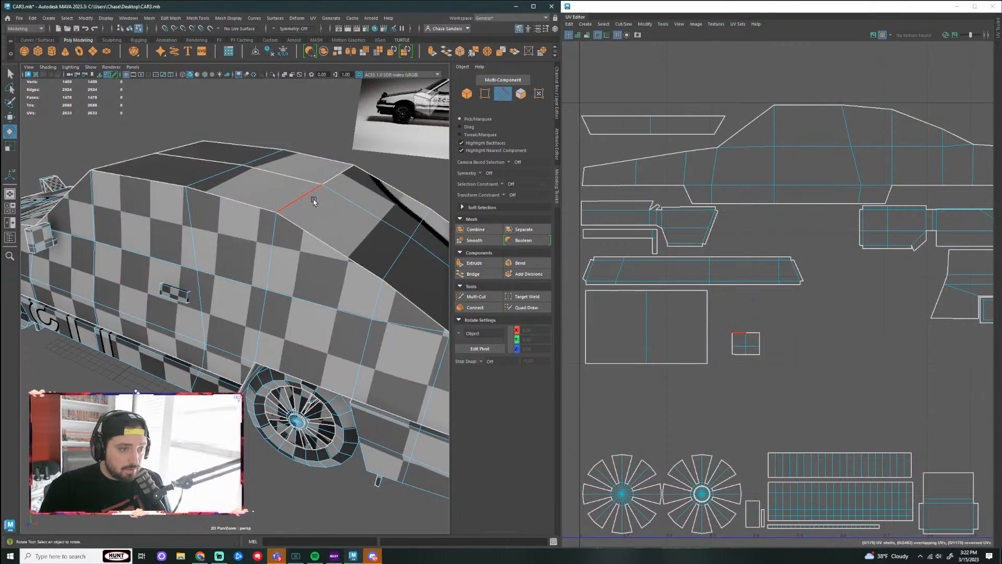
right_drag(773, 355, 747, 342)
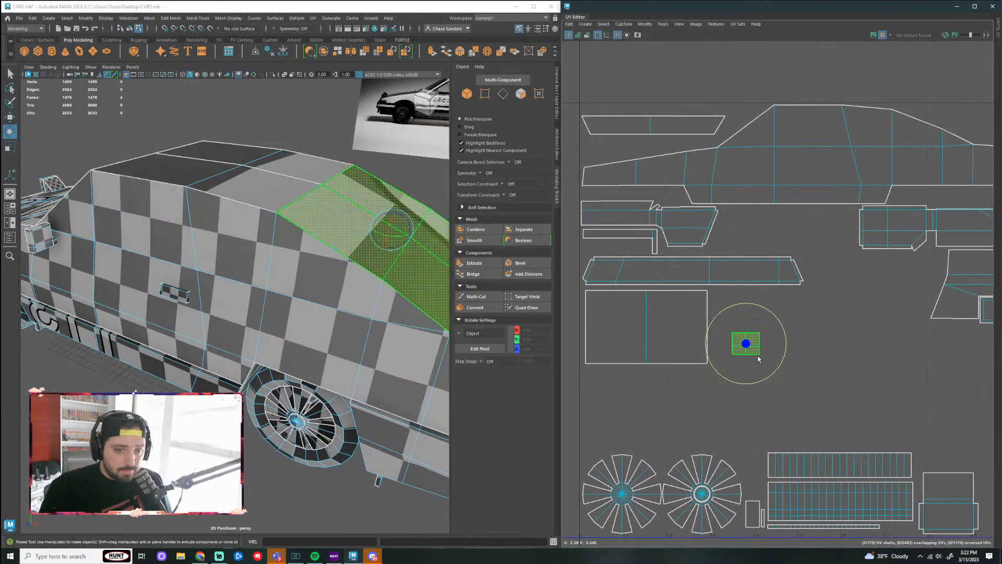
click(646, 24)
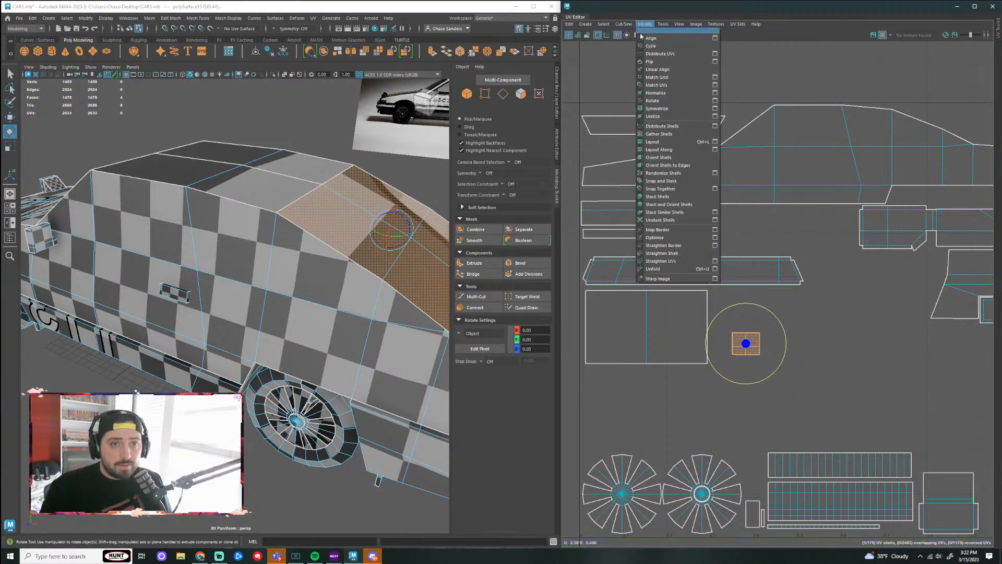
click(679, 261)
Step: Scale up the rear window shell to match the body's checker density and place it against the windshield shell's right side
key(w)
scroll(731, 337, up, 5)
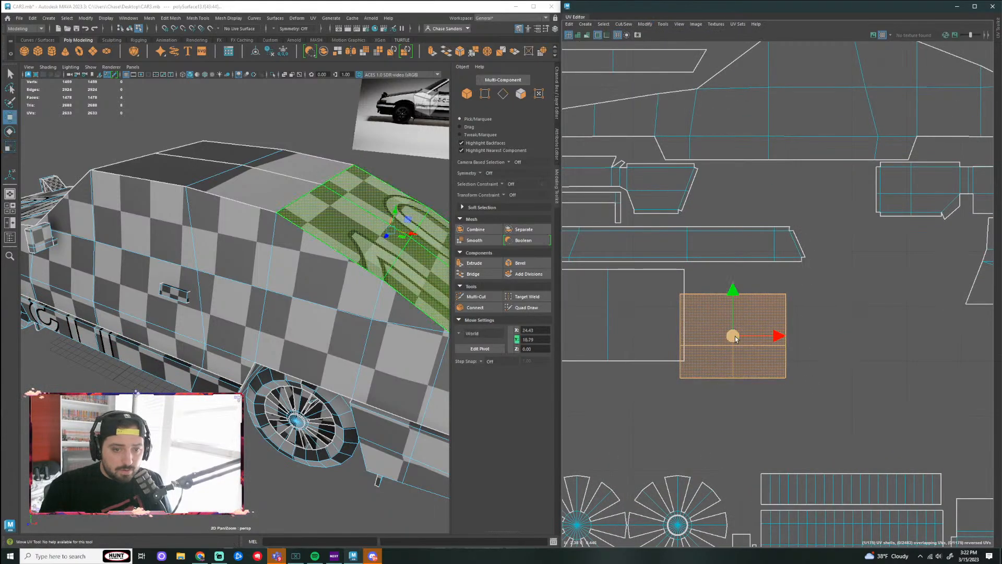
drag(735, 338, 749, 315)
key(r)
key(r)
click(814, 392)
key(f)
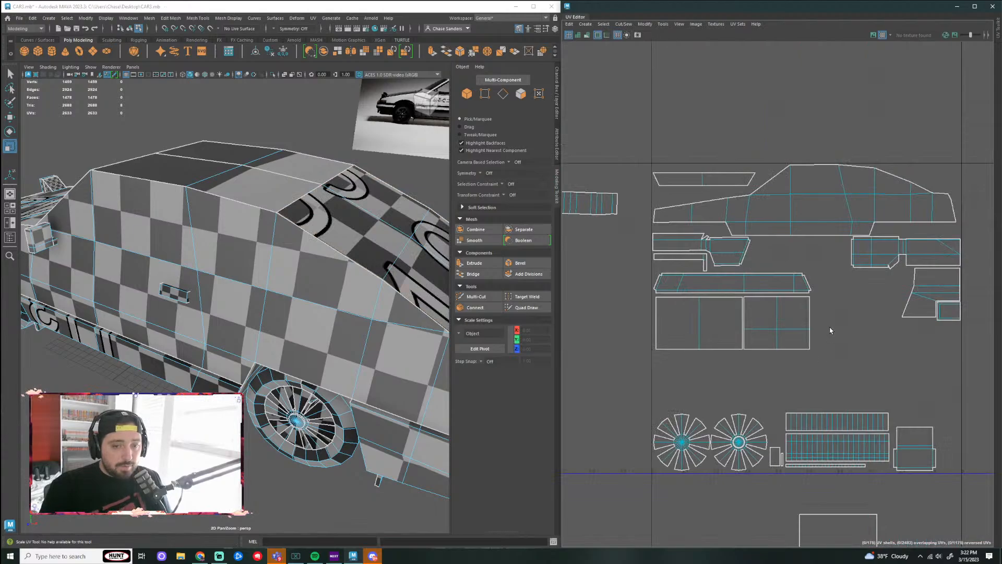
Step: Select the windshield and rear window shells together and scale them down slightly beneath the wide strip shell
drag(831, 331, 679, 359)
drag(733, 323, 724, 314)
key(w)
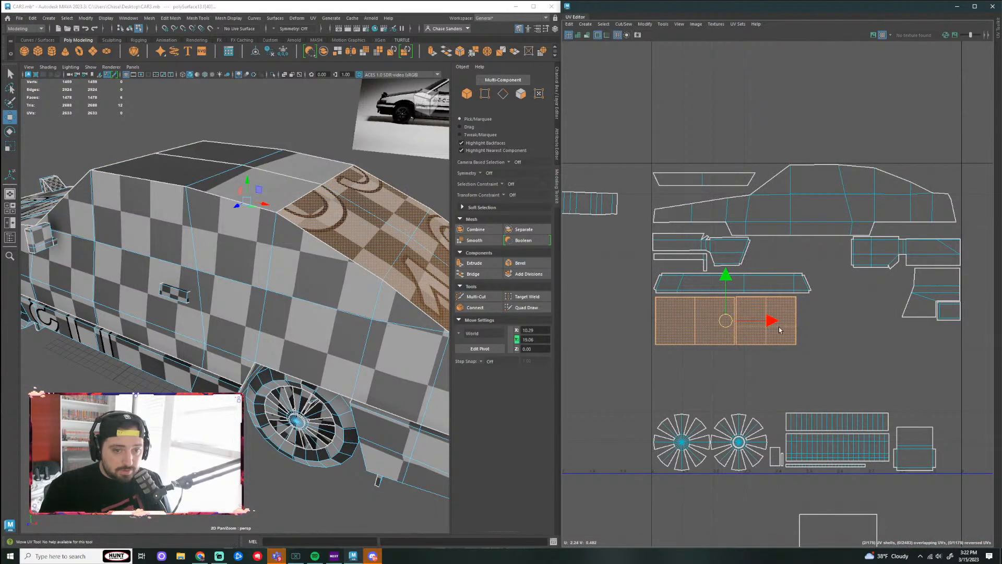
click(828, 331)
key(f)
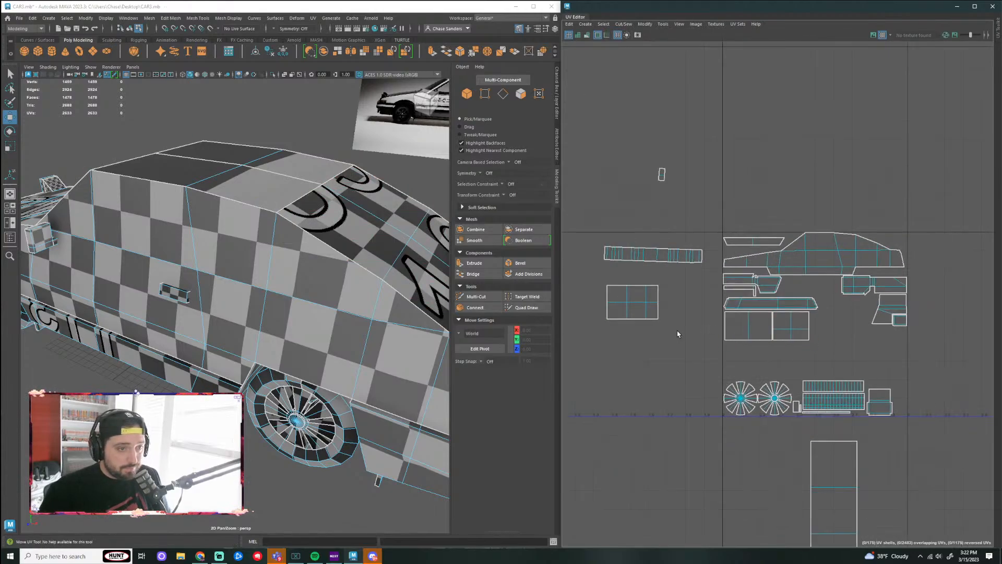
Step: Sew the two halves of the roof's UV shell together along their shared center edge
alt+drag(365, 161, 328, 161)
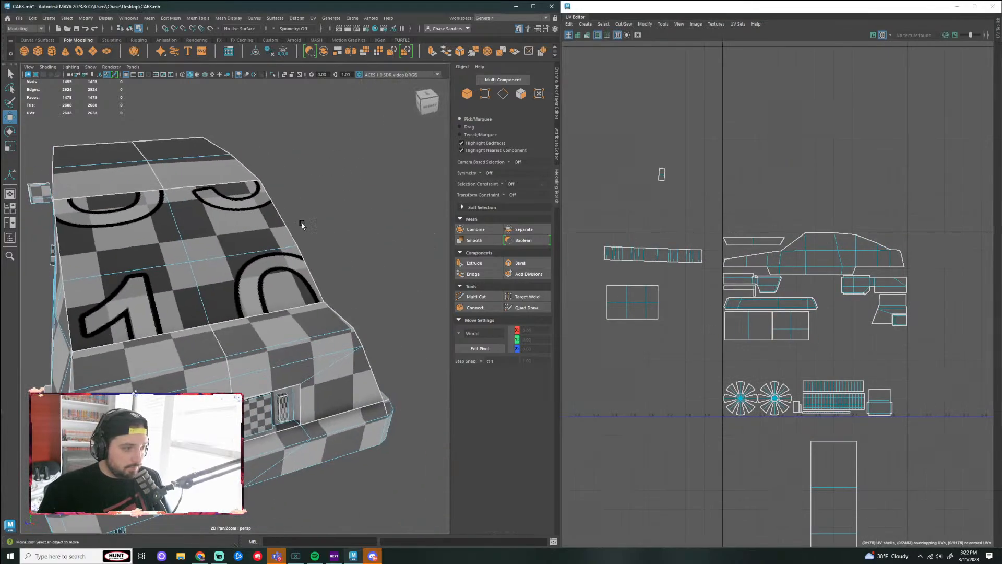
click(274, 235)
click(347, 242)
alt+drag(347, 241, 261, 251)
click(252, 253)
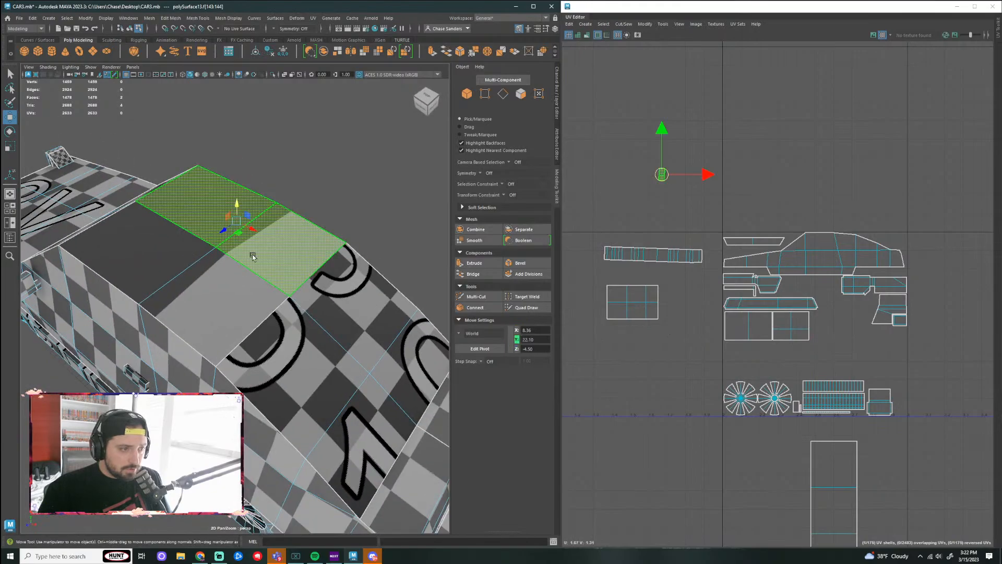
key(f)
scroll(677, 151, up, 5)
right_drag(653, 201, 653, 178)
click(666, 189)
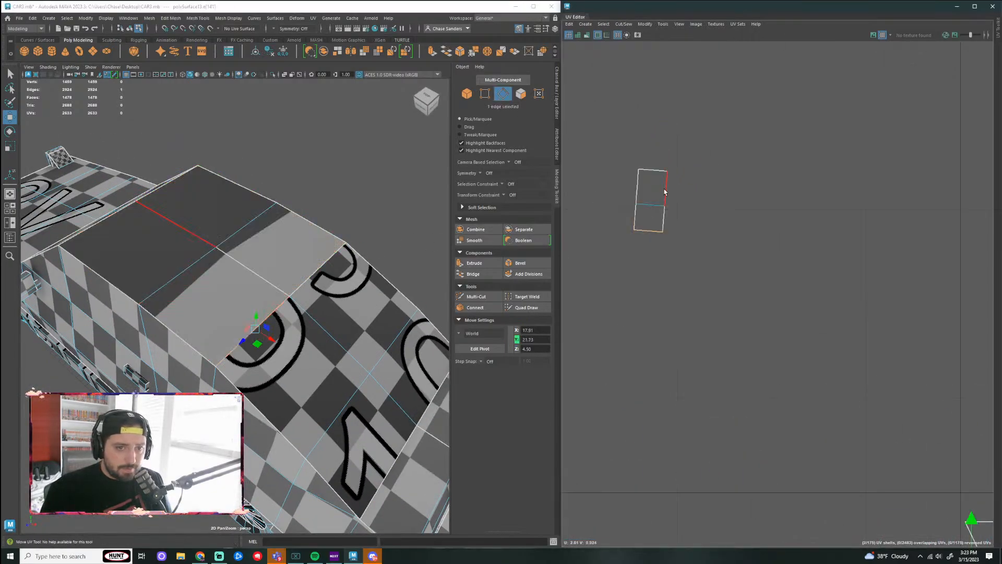
click(624, 24)
click(627, 73)
Step: Select the whole sewn roof shell and unfold it
right_drag(649, 212, 673, 209)
click(645, 24)
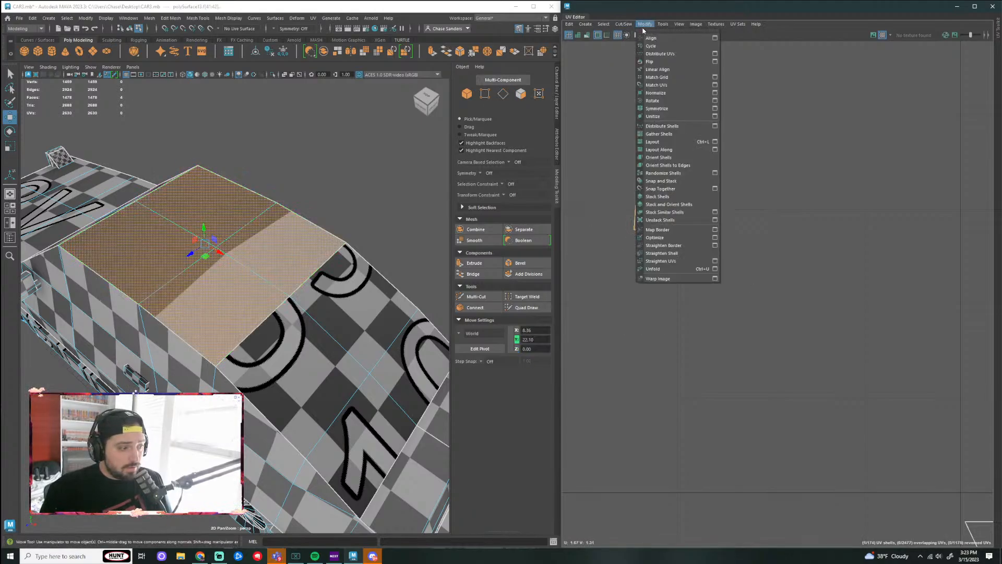
click(690, 269)
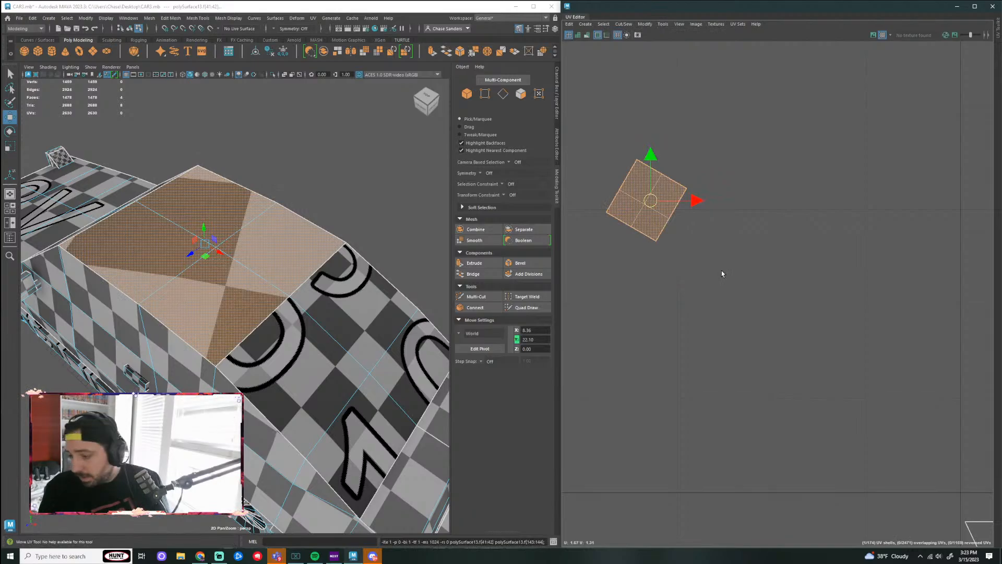
Step: Move the roof shell into the UV tile, beside the rear window shell
scroll(644, 206, down, 1)
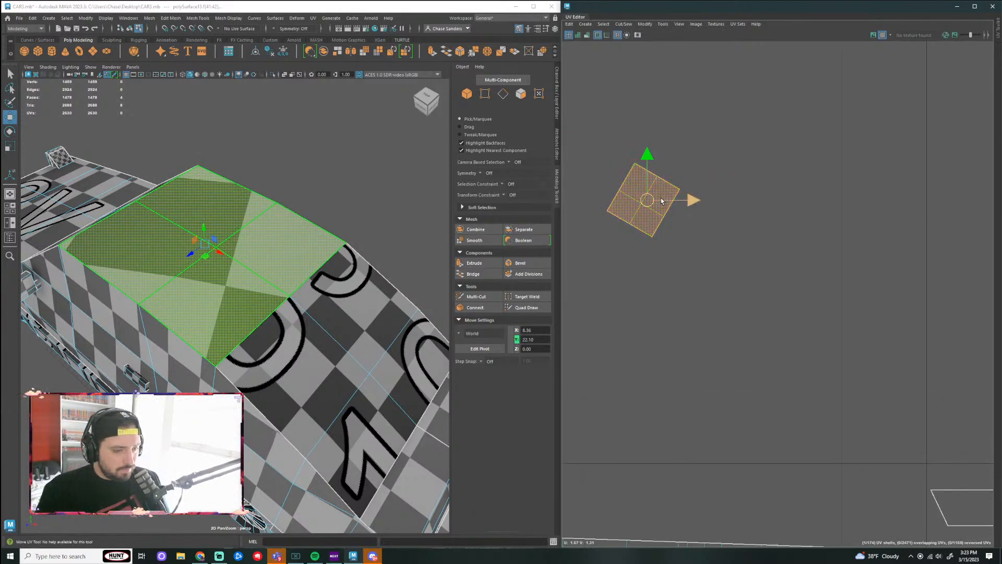
scroll(643, 200, down, 6)
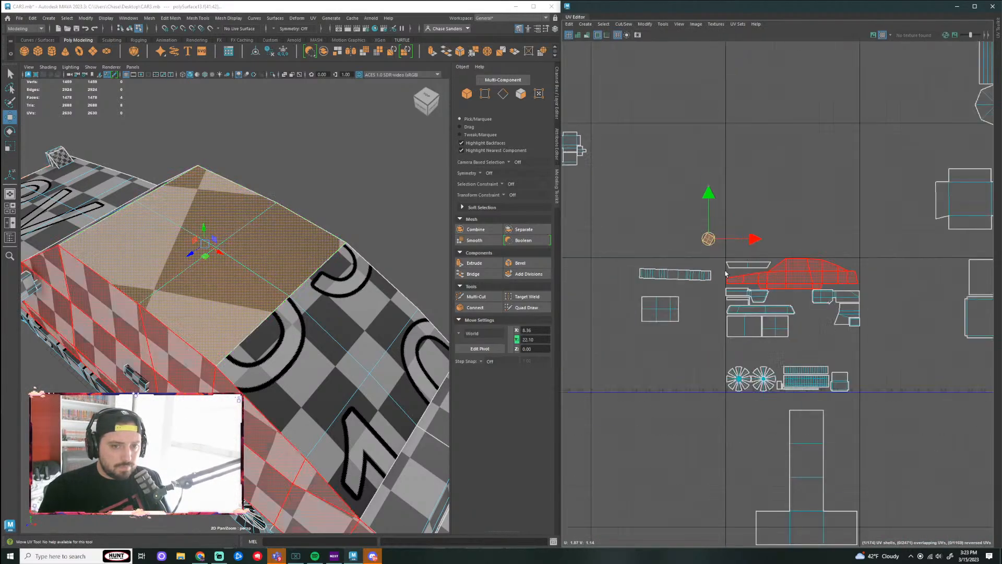
drag(710, 243, 810, 330)
scroll(783, 292, up, 6)
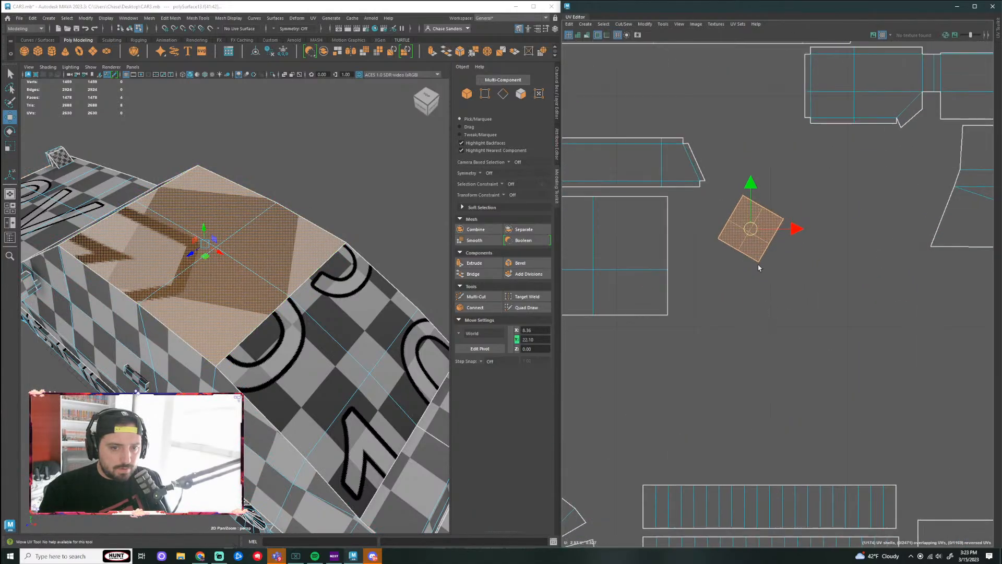
Step: Scale up the roof shell and rotate it until its edges are level
key(r)
drag(751, 230, 881, 298)
key(e)
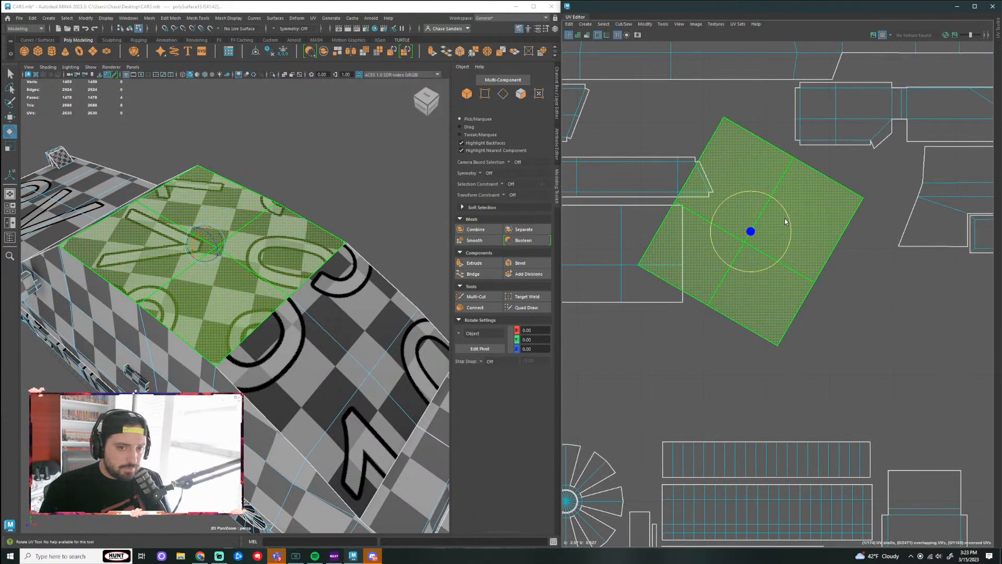
drag(785, 219, 772, 197)
scroll(761, 266, down, 4)
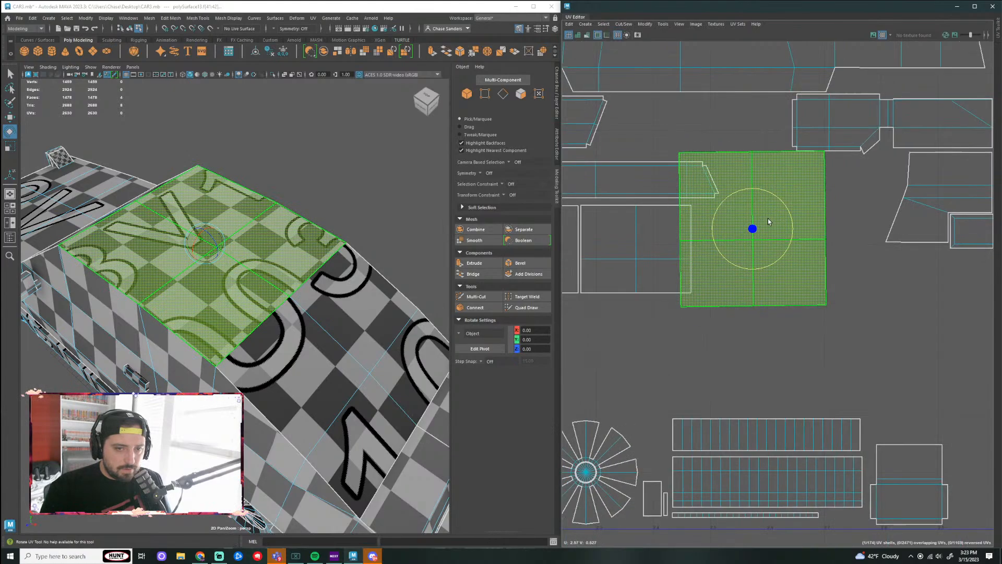
Step: Scale the roof shell to match the body's checker density and place it near the tile's right edge
key(r)
drag(761, 245, 814, 283)
key(w)
key(r)
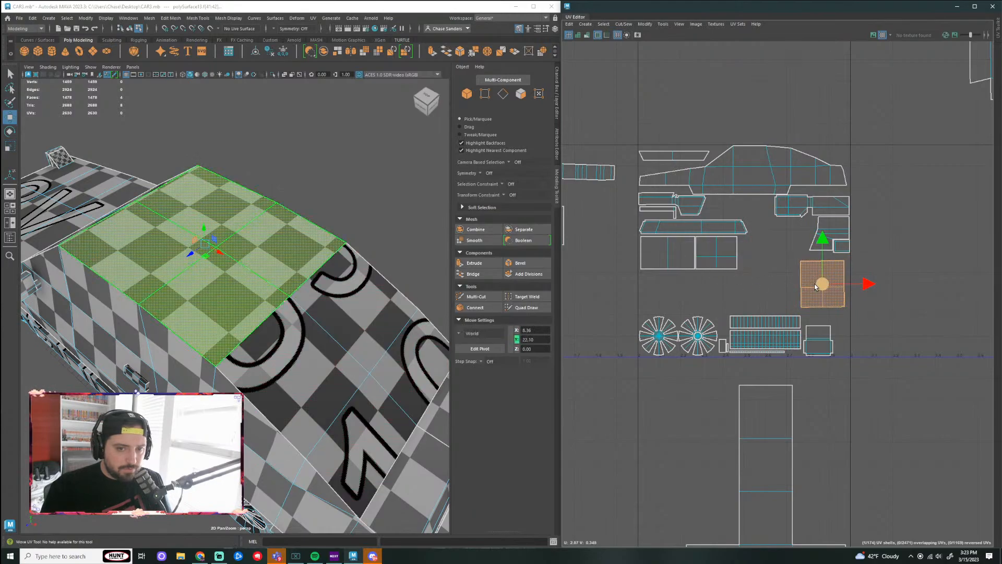
key(w)
Step: Unfold the leveled roof shell again
click(646, 24)
click(658, 269)
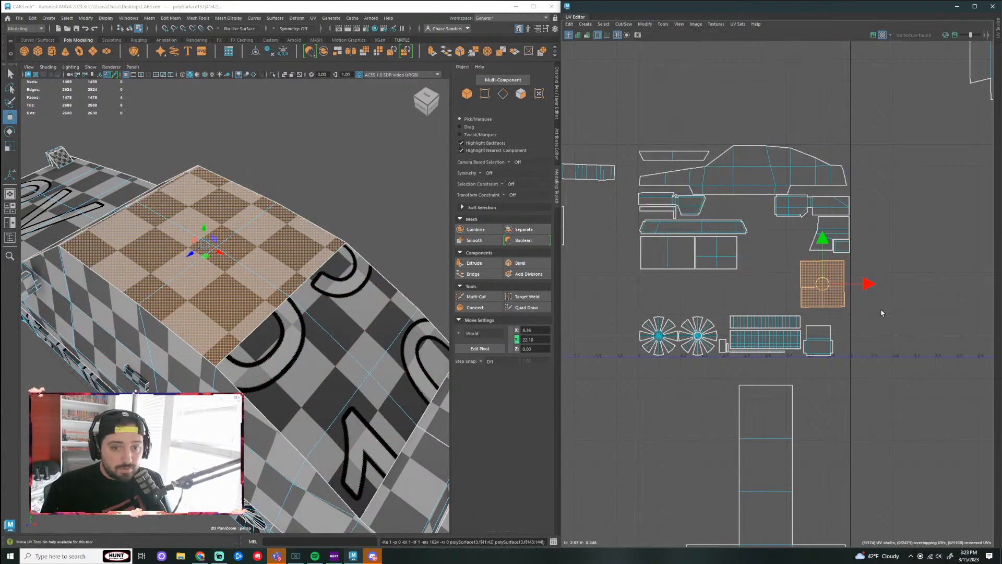
click(644, 25)
click(678, 268)
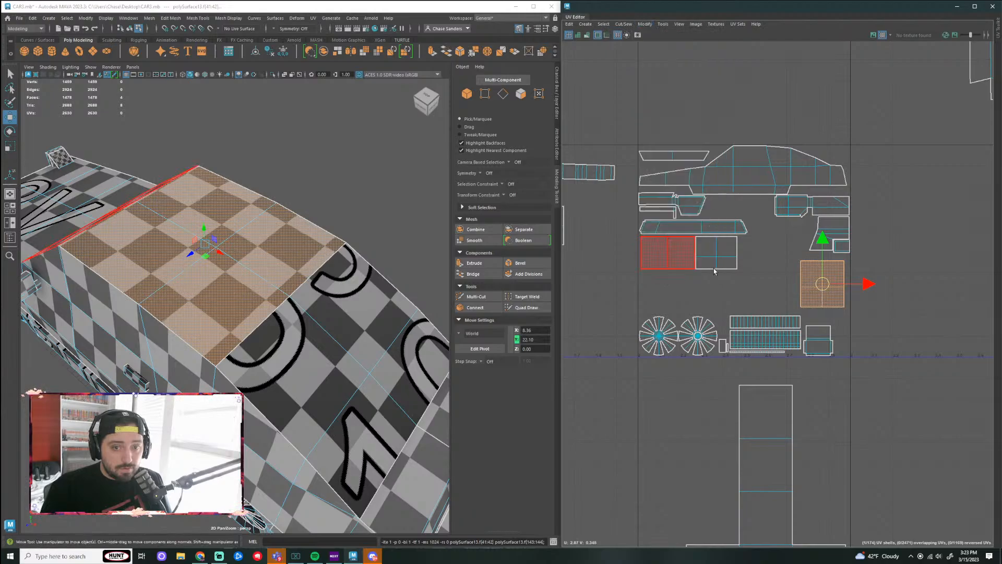
Step: Move the hood shell into the tile below the windshield shell and place the roof shell right beside it
click(640, 263)
drag(637, 261, 718, 301)
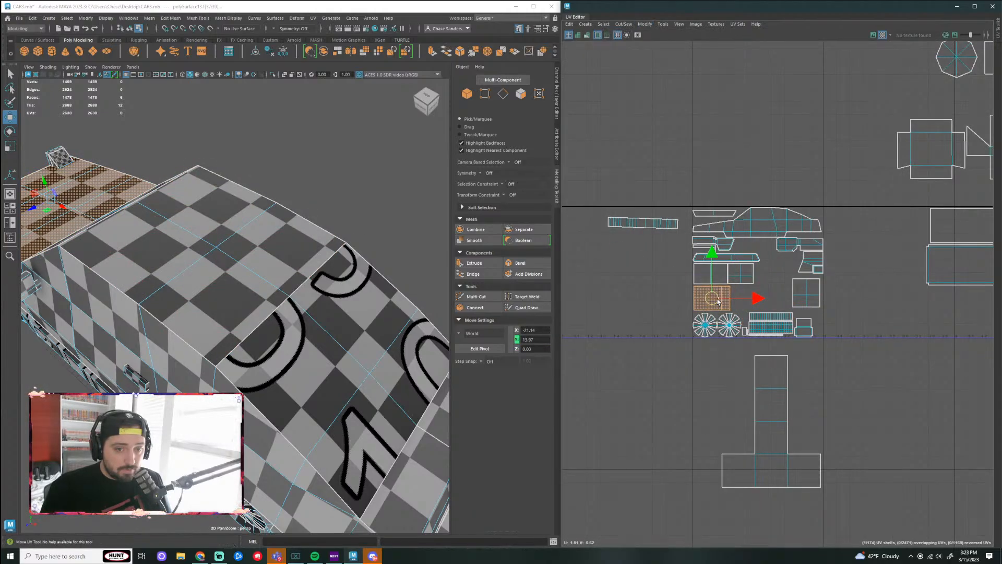
scroll(773, 292, up, 2)
click(812, 293)
scroll(811, 293, up, 3)
drag(815, 291, 705, 300)
scroll(718, 300, up, 1)
scroll(716, 300, up, 1)
click(823, 290)
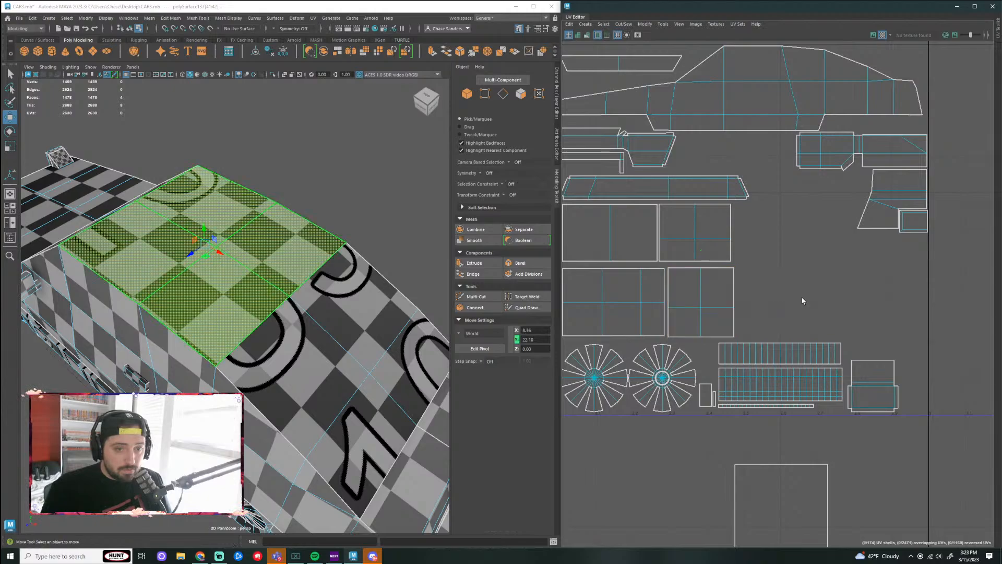
Step: Move the long segmented strip shell from outside the tile into the tile's right half
scroll(827, 289, down, 3)
scroll(827, 290, down, 2)
scroll(809, 300, up, 2)
click(639, 233)
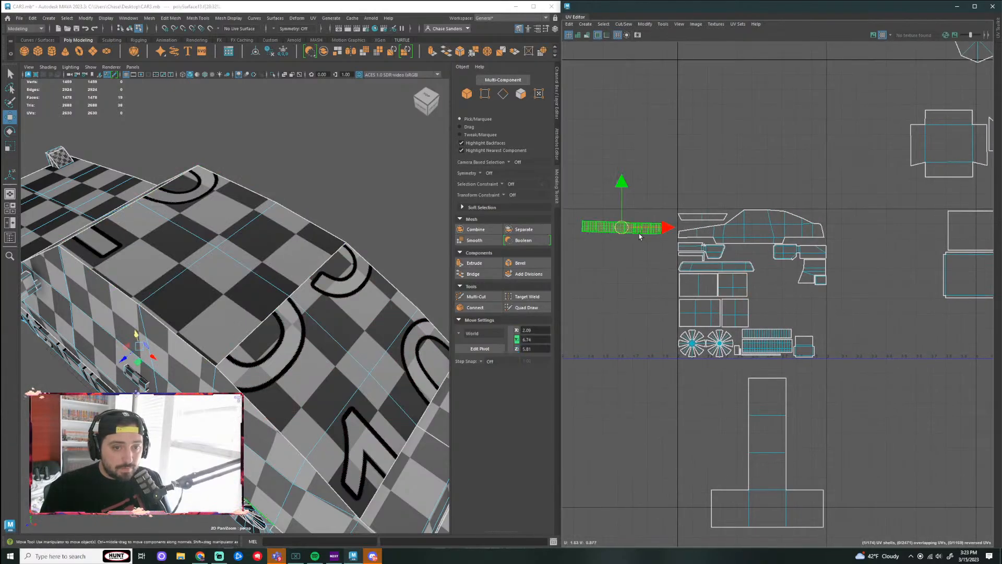
scroll(614, 231, down, 1)
drag(614, 232, 820, 302)
key(ctrl+z)
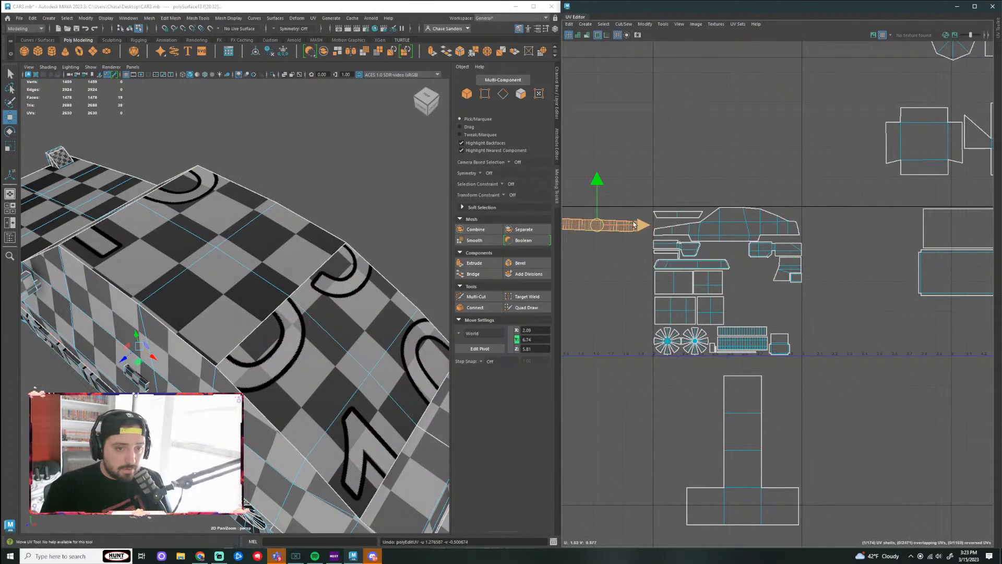
drag(598, 226, 786, 257)
Step: Scale up the segmented strip shell slightly and straighten its UVs so it lies level
scroll(794, 291, up, 2)
key(r)
key(r)
key(w)
key(r)
key(e)
key(j)
click(645, 24)
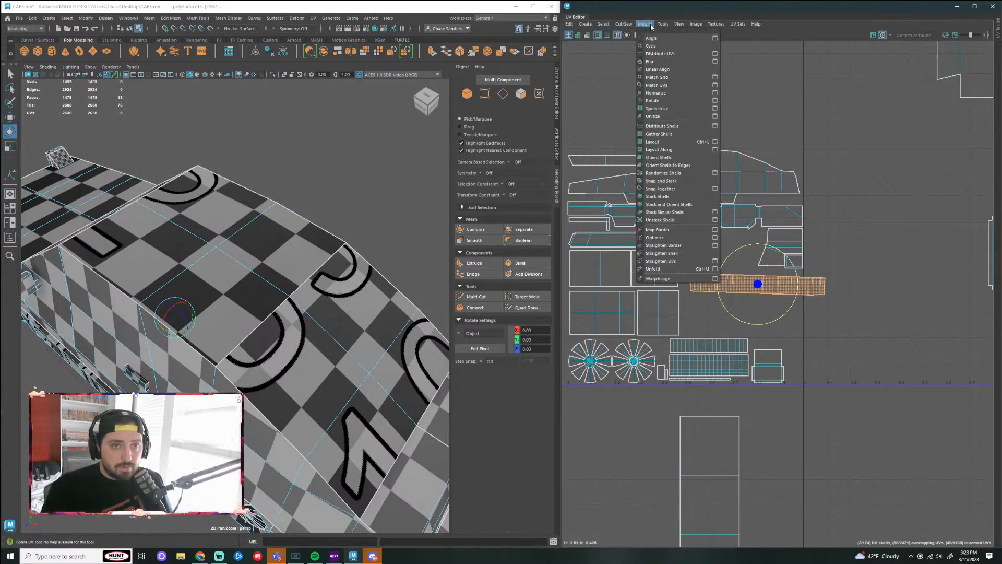
click(664, 261)
scroll(835, 322, up, 2)
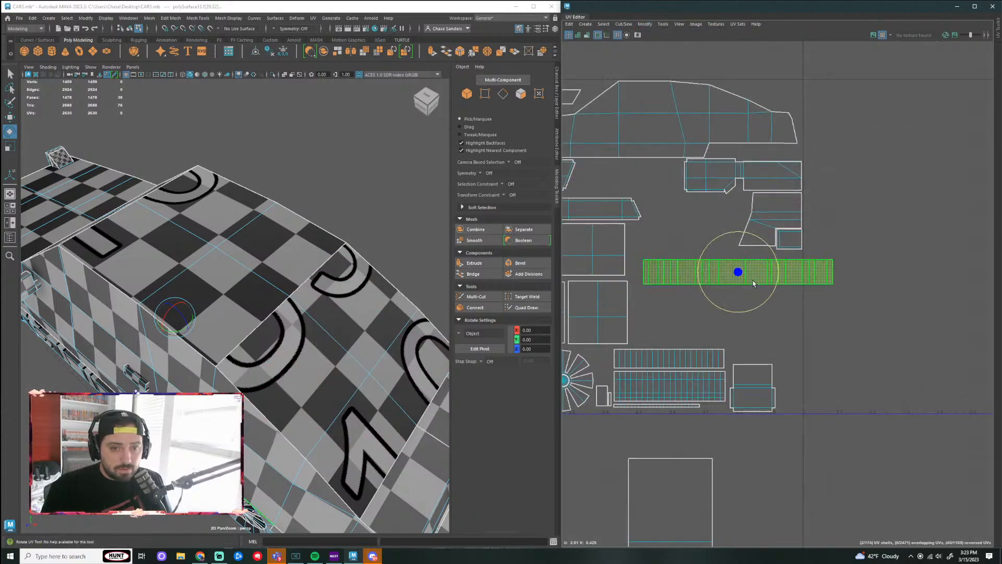
Step: Scale the straightened strip shell down to fit and position it against the tile's right edge, beside the rear window shell
key(w)
drag(738, 274, 712, 270)
key(r)
key(w)
click(837, 268)
Step: Examine the shells remaining outside the tile and check which car part the two stacked rectangular shells belong to
scroll(848, 280, down, 8)
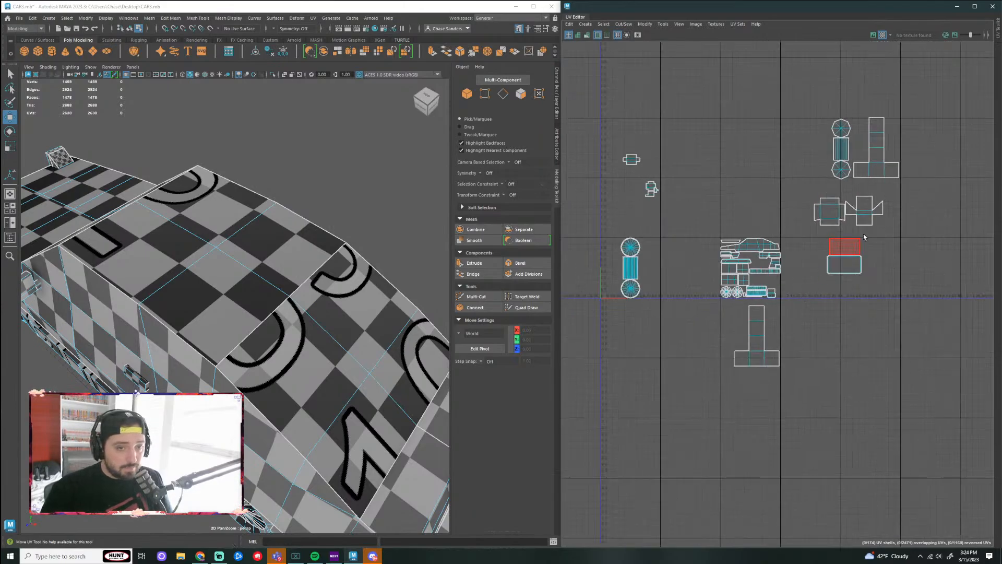
scroll(840, 256, up, 5)
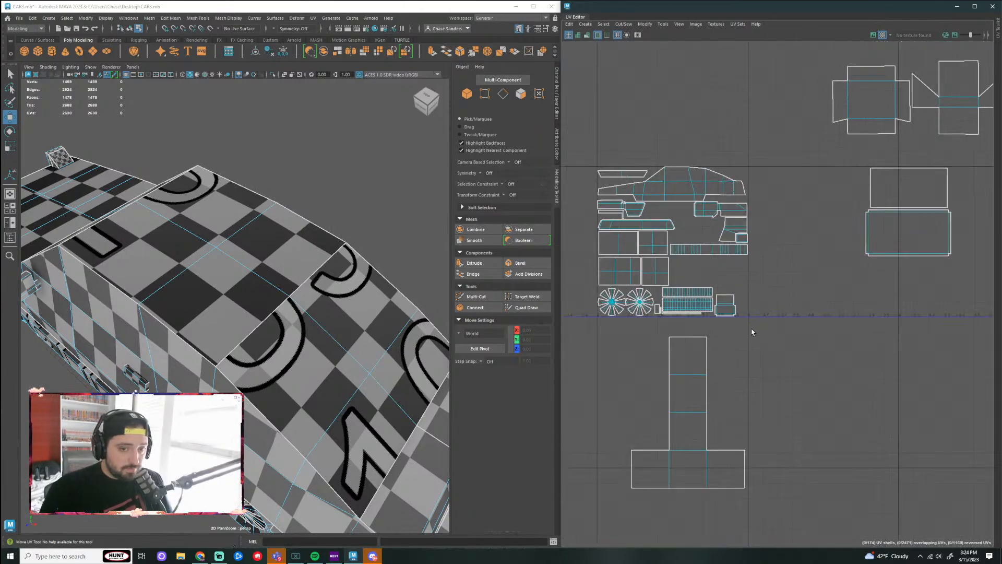
scroll(757, 325, down, 4)
drag(885, 270, 863, 320)
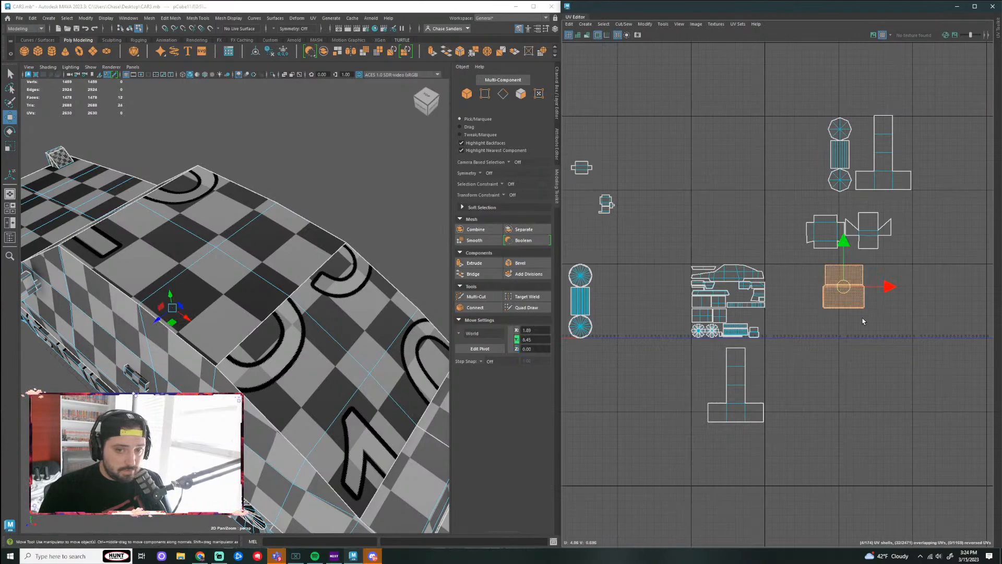
scroll(265, 365, down, 10)
alt+drag(325, 347, 439, 313)
scroll(847, 303, up, 5)
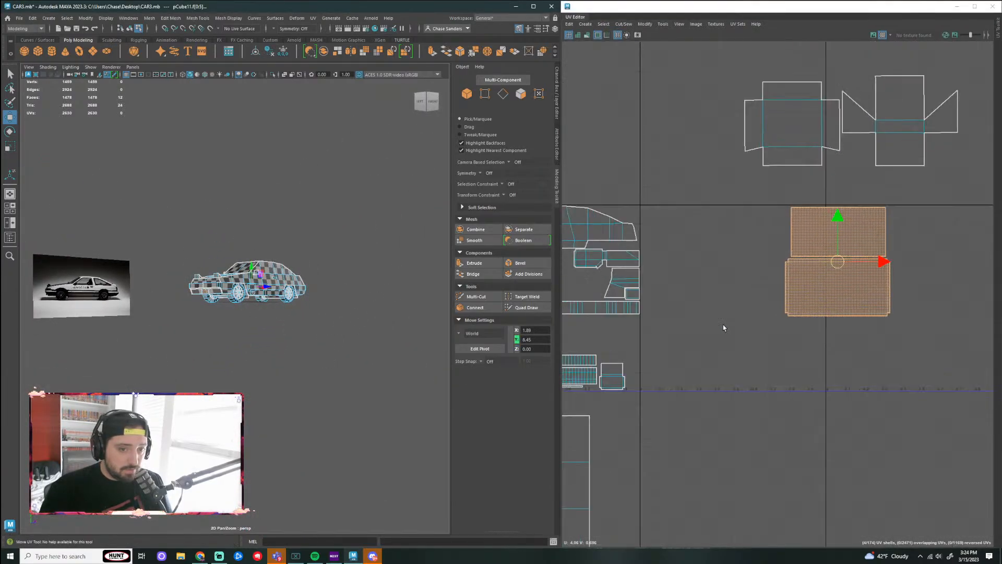
alt+middle_drag(686, 313, 767, 319)
Step: Inspect the small shell beside the tire shells and find its matching part near the front wheel
click(707, 370)
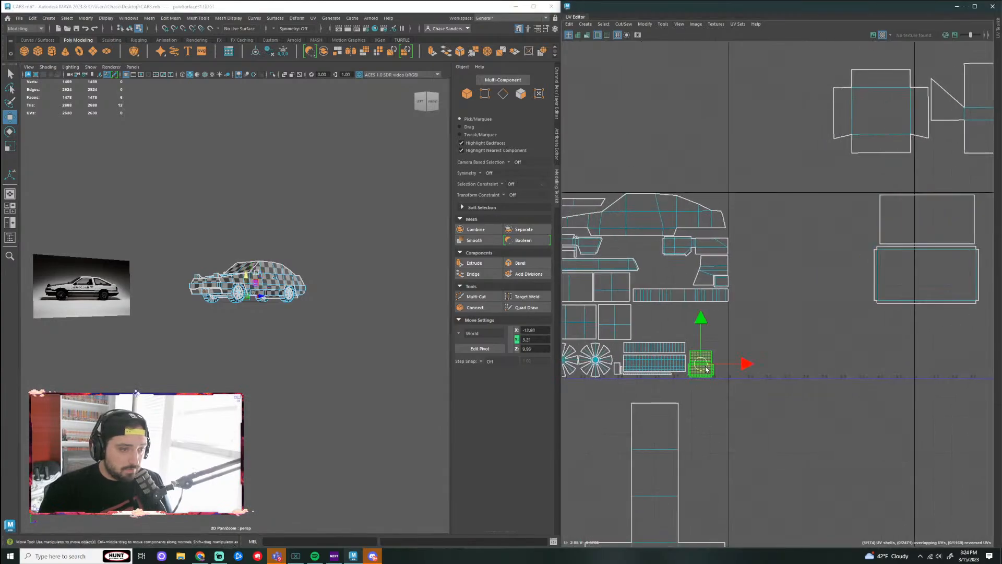
scroll(347, 332, up, 10)
mouse_move(347, 331)
alt+mouse_down()
mouse_move(332, 298)
mouse_move(340, 320)
alt+mouse_up()
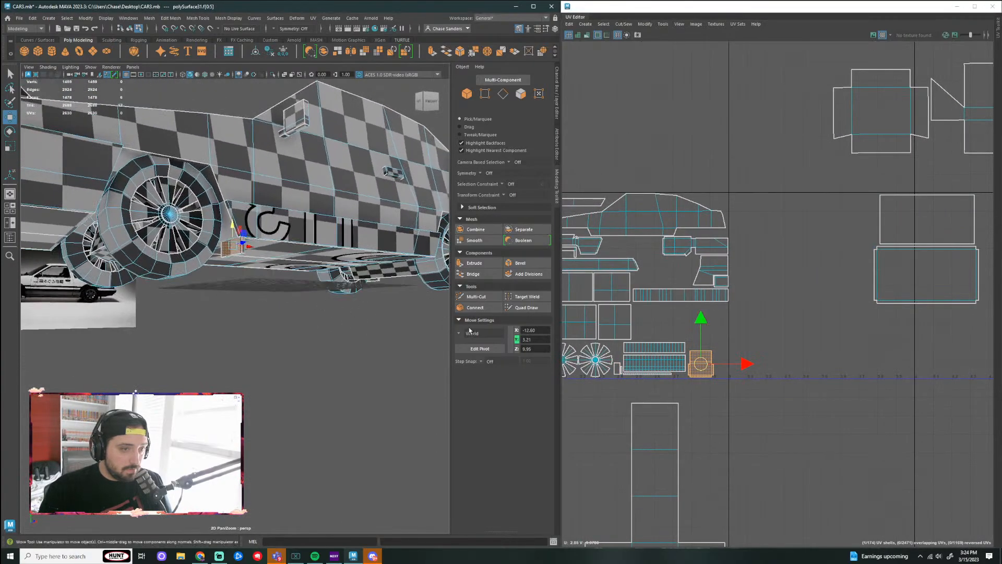
click(812, 313)
alt+middle_drag(813, 313, 780, 316)
drag(696, 325, 648, 402)
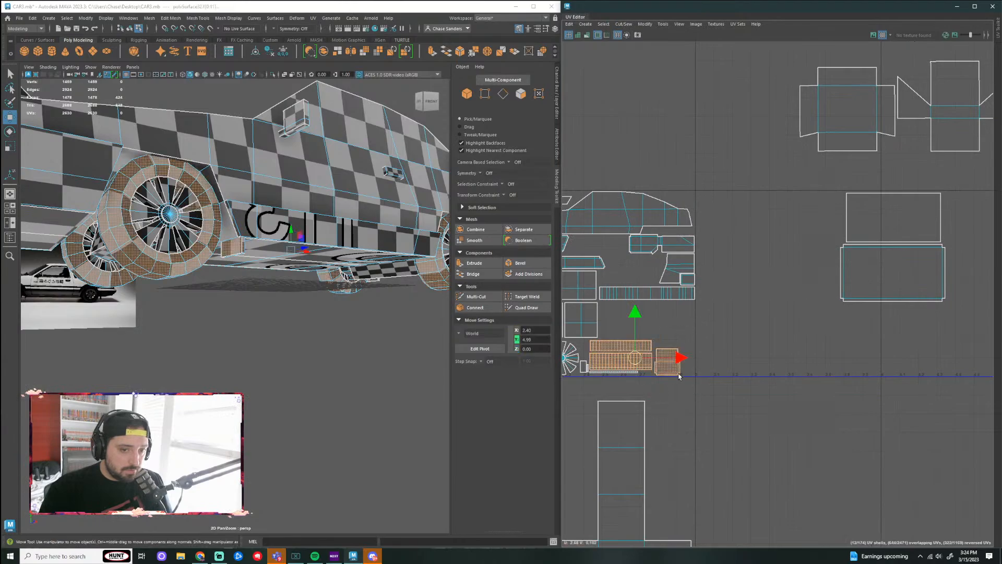
scroll(680, 378, up, 2)
drag(702, 347, 671, 393)
click(789, 311)
scroll(800, 317, down, 2)
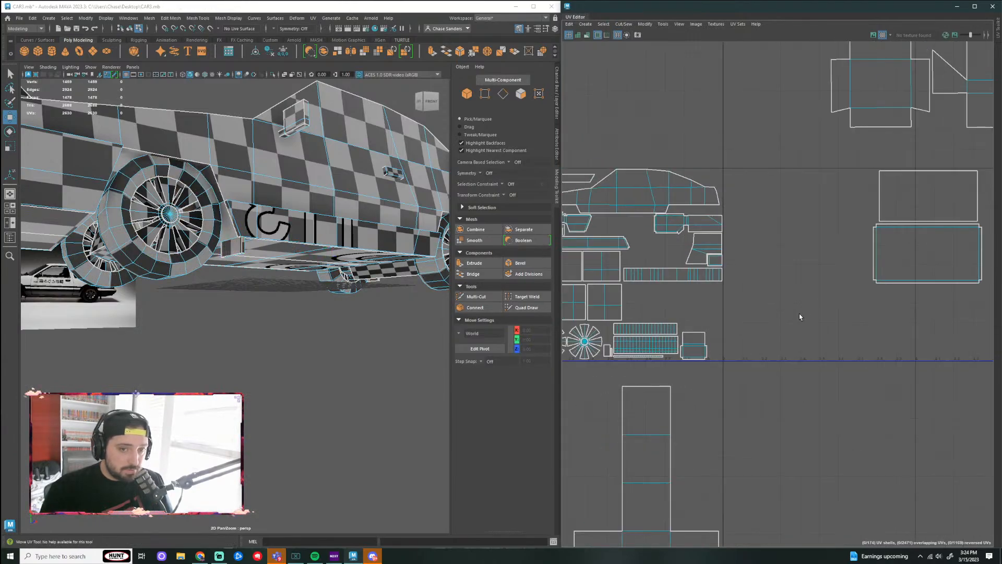
Step: Scale down the stacked license plate shells and move them into the tile beneath the car body shell
drag(947, 218, 903, 229)
key(q)
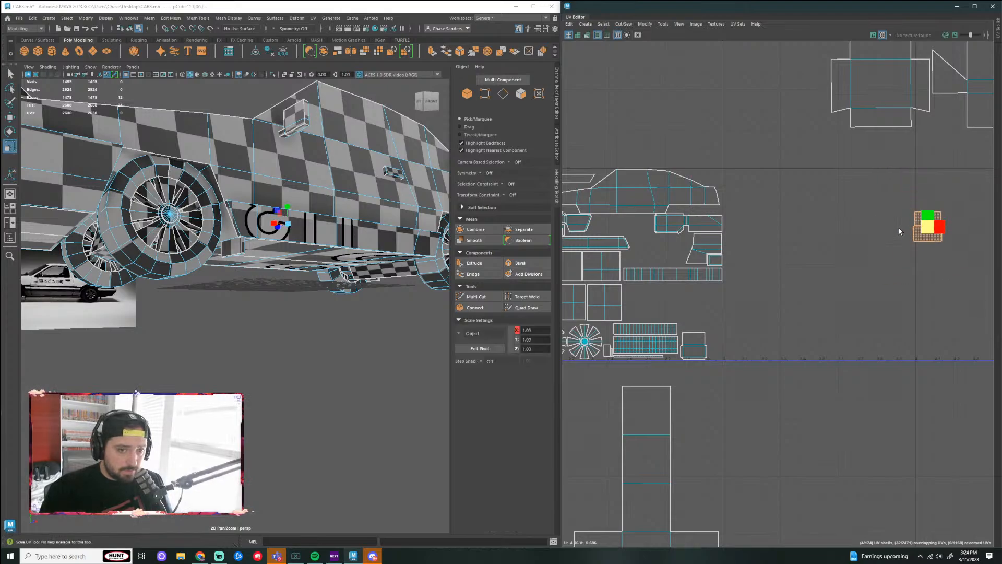
key(w)
drag(927, 226, 624, 200)
Step: Enlarge the license plate shells slightly and reposition them in the gap above the wide strip shell
scroll(601, 231, up, 5)
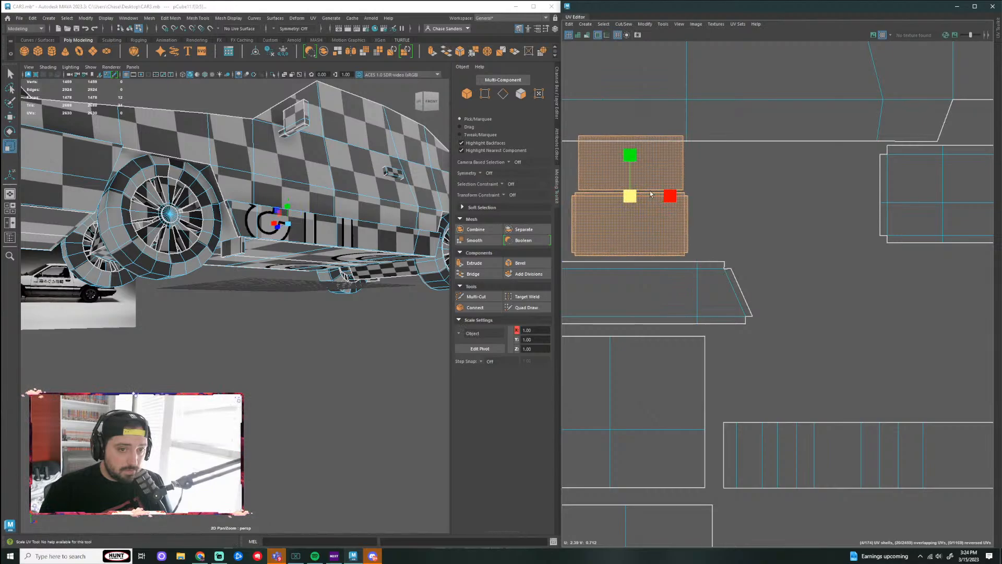
scroll(728, 194, down, 2)
alt+middle_drag(745, 200, 813, 248)
scroll(737, 244, up, 1)
key(w)
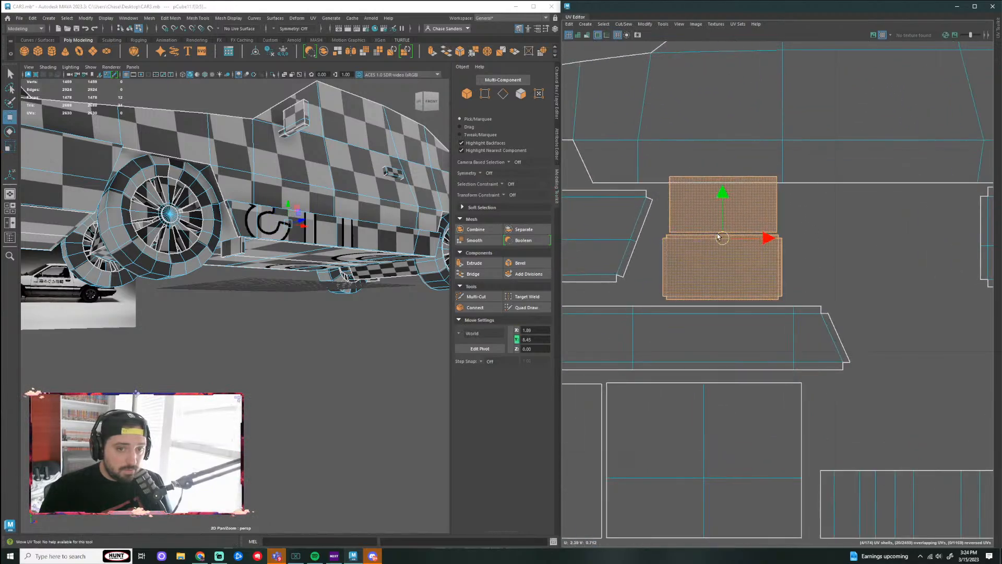
drag(724, 239, 841, 267)
Step: Move the single license plate shell from above the stacked plate shells to directly beside them
click(746, 202)
click(709, 201)
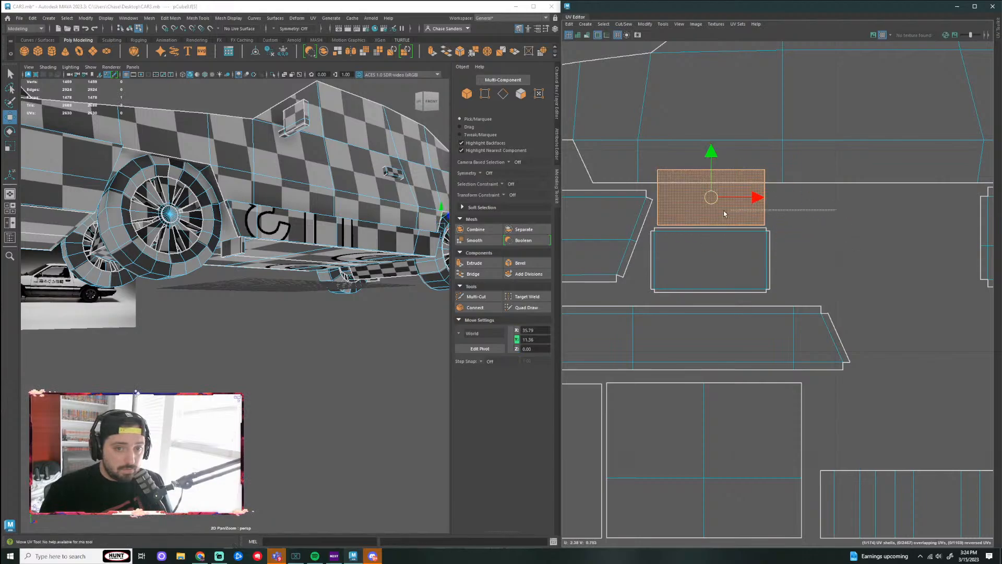
drag(707, 202, 827, 264)
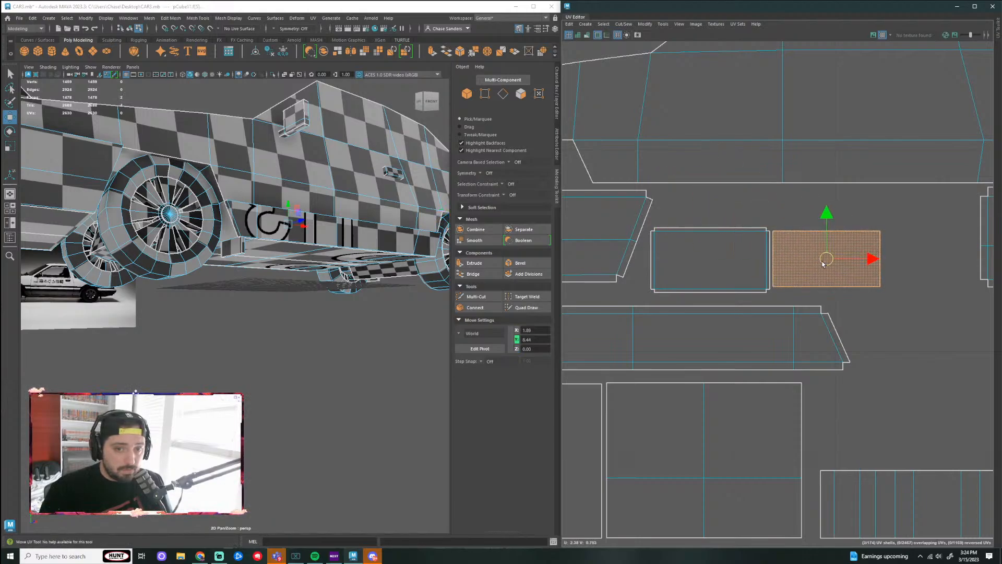
Step: Enlarge the neighbouring license plate shells together and position them in the gap beneath the car body shell
shift+click(757, 262)
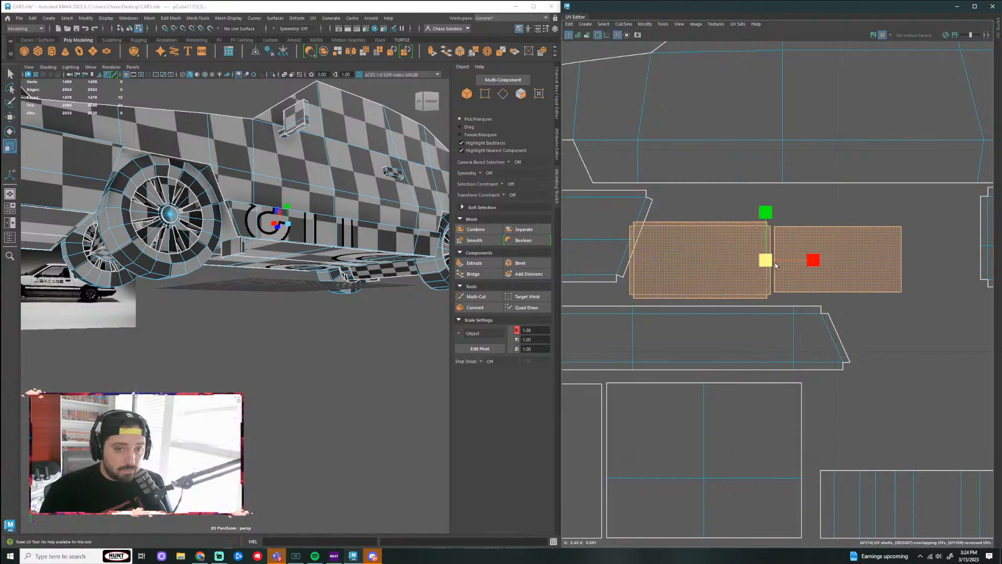
drag(770, 260, 782, 236)
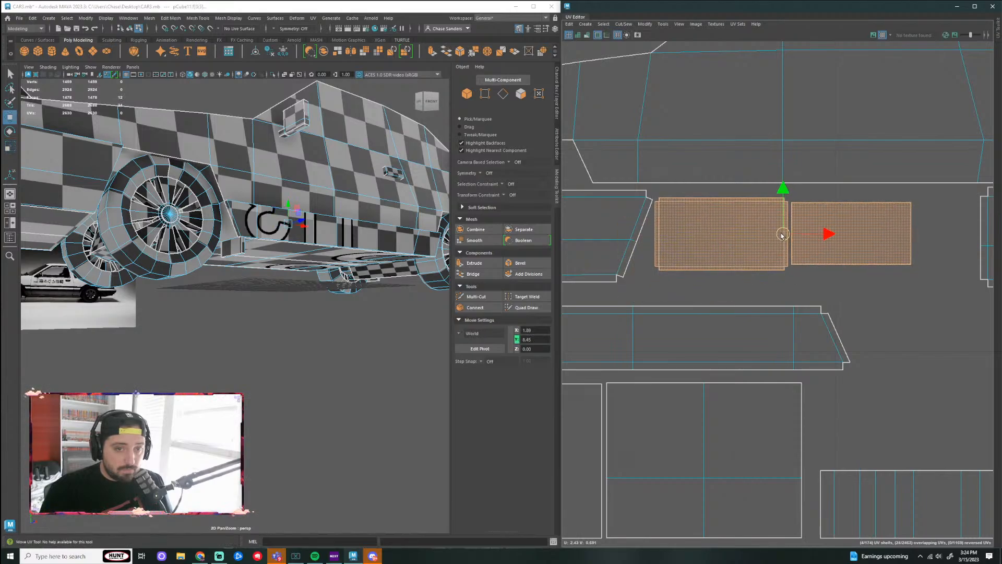
click(896, 300)
scroll(877, 323, down, 5)
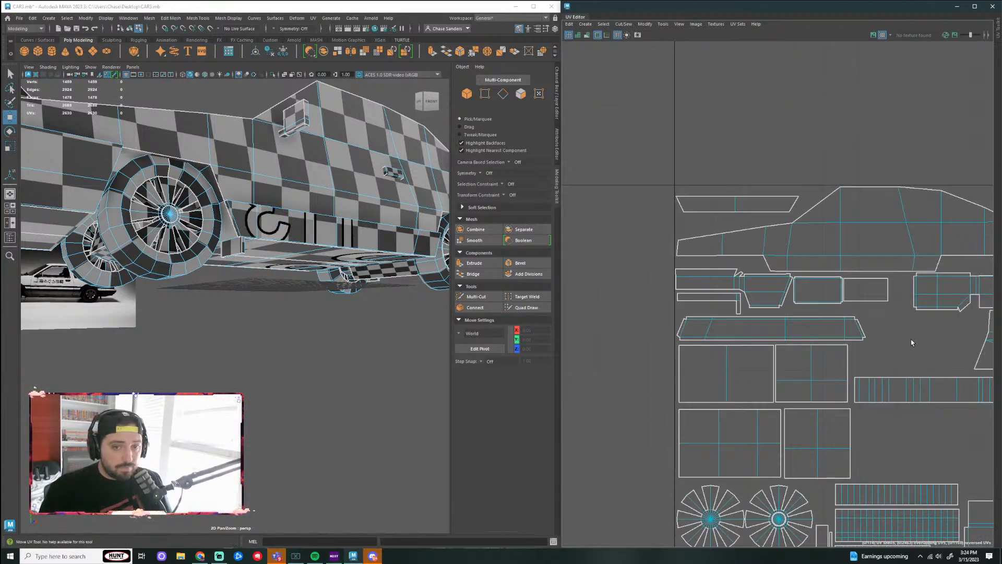
alt+middle_drag(712, 303, 650, 255)
scroll(650, 256, up, 3)
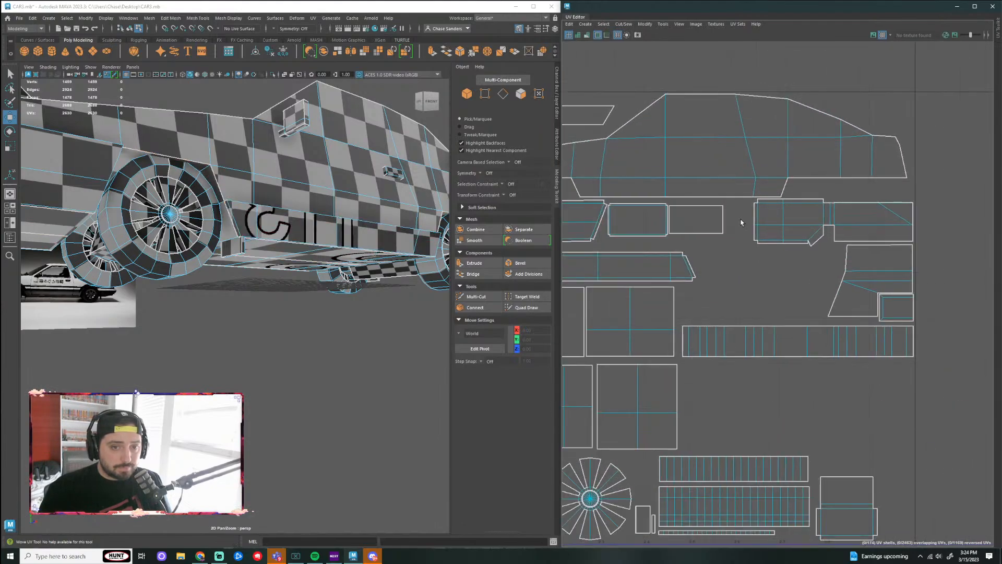
click(635, 230)
key(r)
key(w)
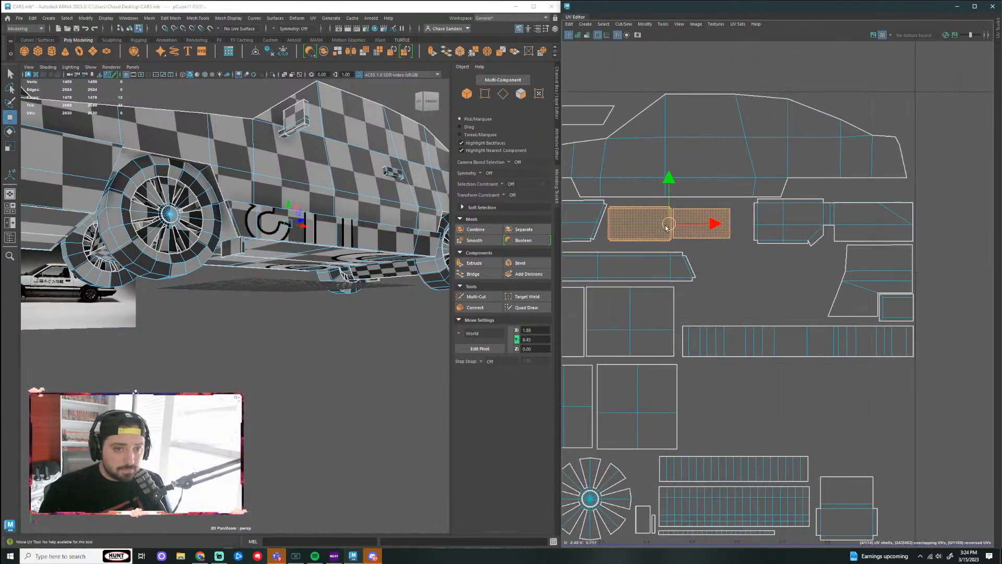
drag(664, 226, 666, 229)
scroll(740, 281, down, 5)
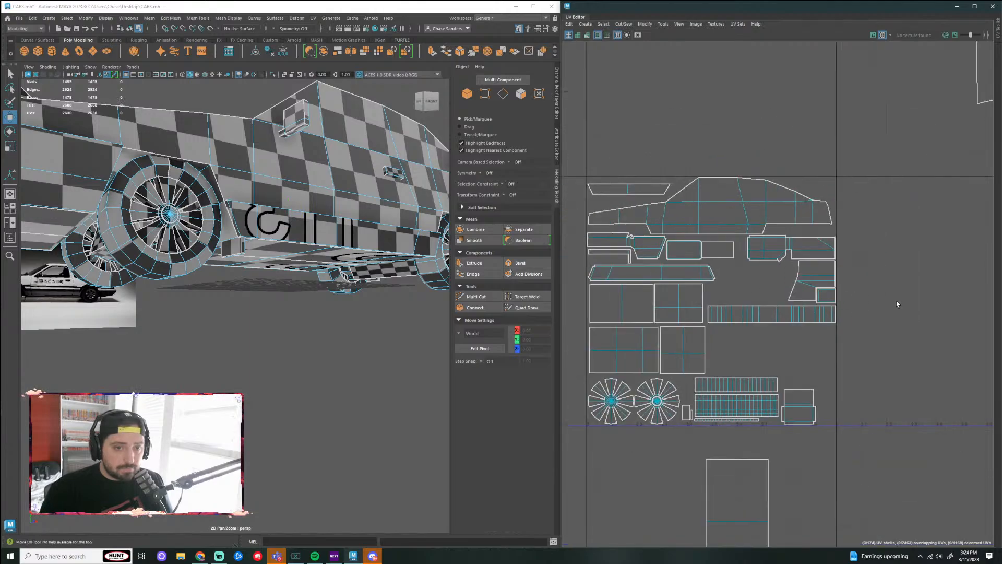
Step: Scale down the two cross-shaped shells outside the tile and move them into the tile
scroll(439, 342, down, 5)
alt+drag(299, 331, 232, 324)
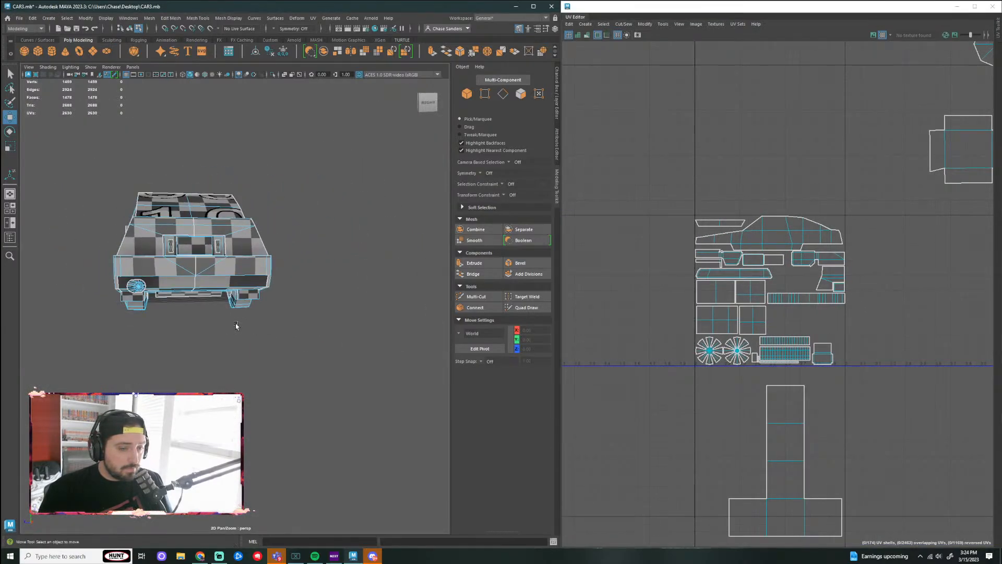
scroll(927, 297, up, 2)
scroll(843, 267, down, 2)
alt+middle_drag(896, 264, 771, 276)
scroll(769, 275, down, 3)
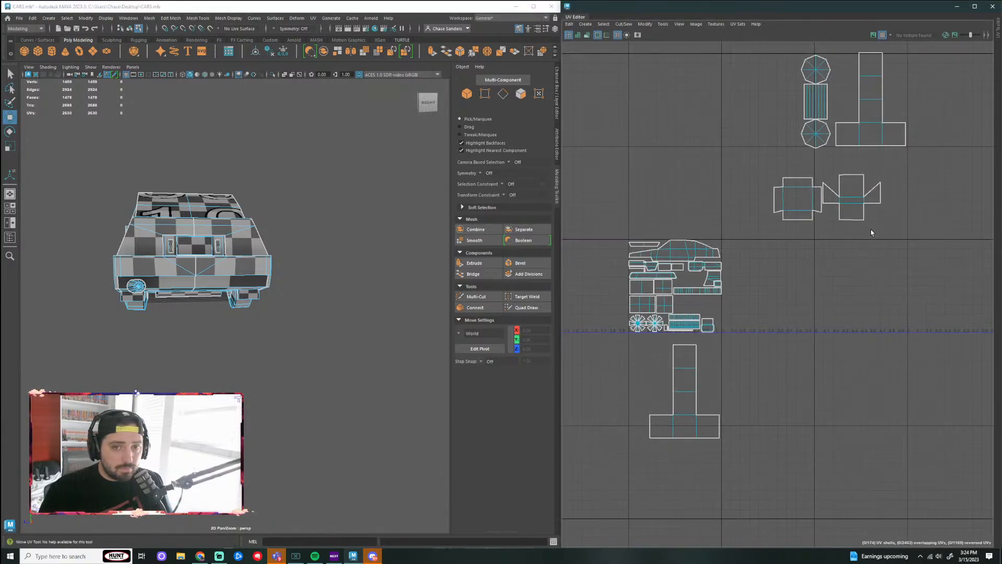
click(806, 198)
shift+drag(897, 170, 822, 224)
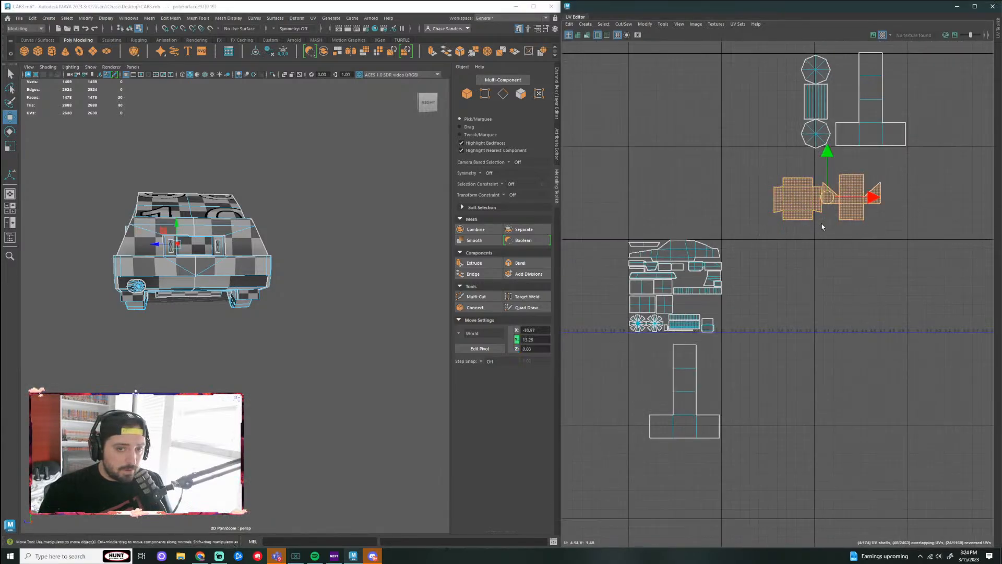
scroll(822, 224, up, 2)
key(r)
drag(828, 186, 658, 294)
key(w)
Step: Refine the size and position of the two cross-shaped shells in the gap above the wide striped strip, beside the slanted shell
scroll(626, 305, up, 3)
key(r)
key(w)
scroll(678, 290, up, 2)
key(r)
key(w)
key(r)
key(r)
click(895, 325)
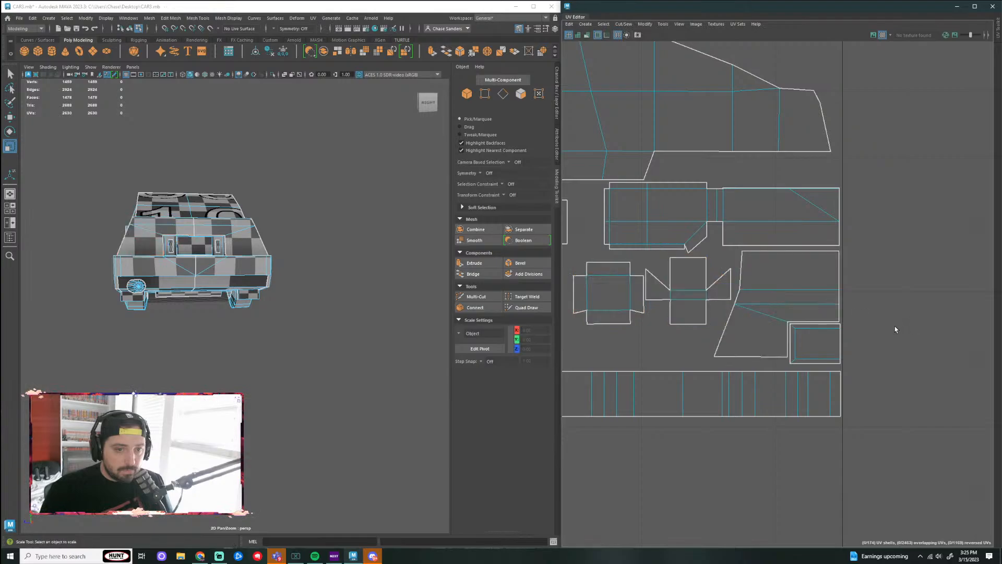
Step: Select the cylinder shells and the T-shaped shell beside them outside the tile and bring them over to the packed layout
scroll(889, 327, down, 2)
scroll(742, 307, up, 1)
scroll(739, 309, down, 2)
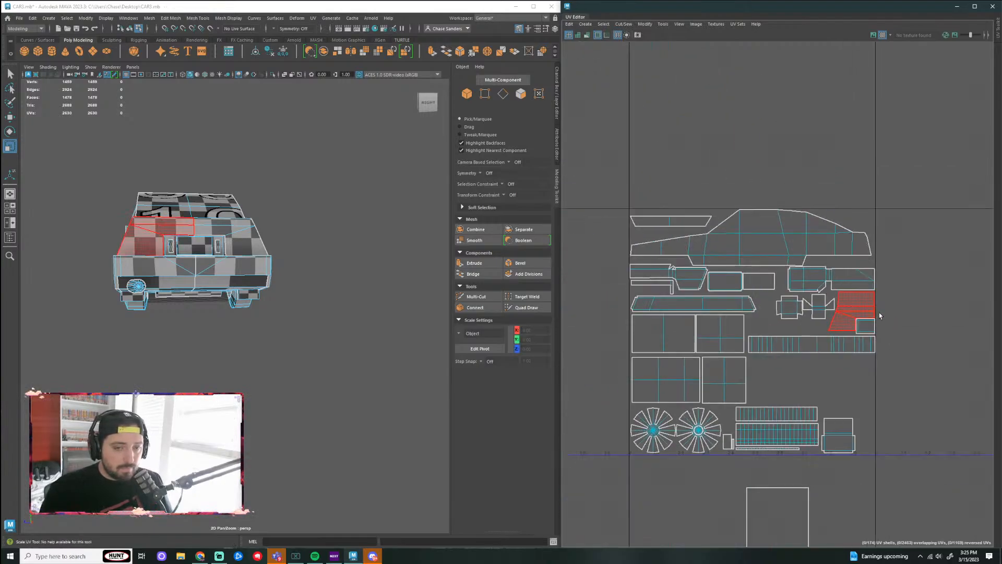
scroll(947, 366, down, 2)
alt+middle_drag(957, 358, 828, 307)
scroll(829, 308, down, 2)
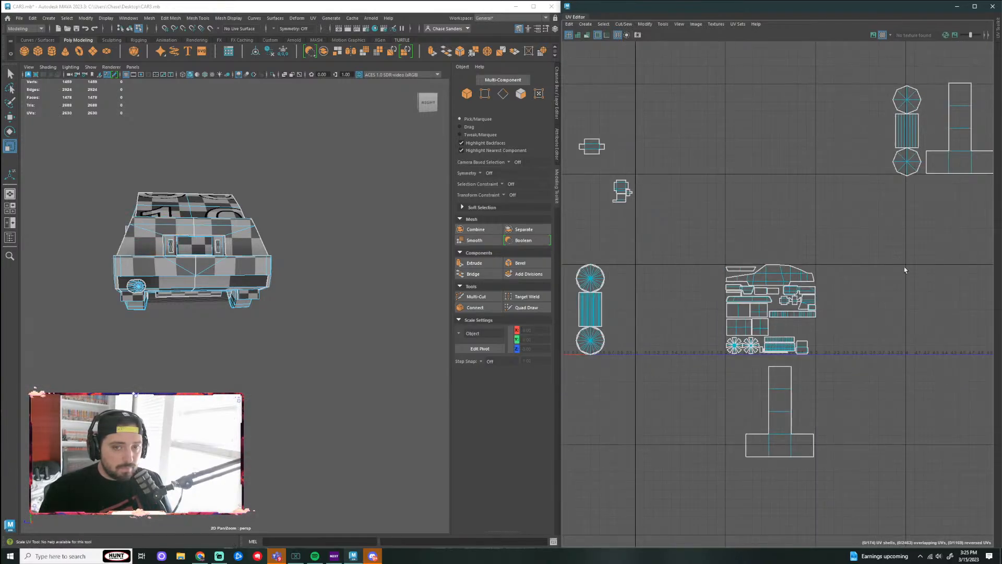
scroll(926, 280, down, 1)
alt+middle_drag(926, 280, 887, 258)
drag(834, 195, 832, 195)
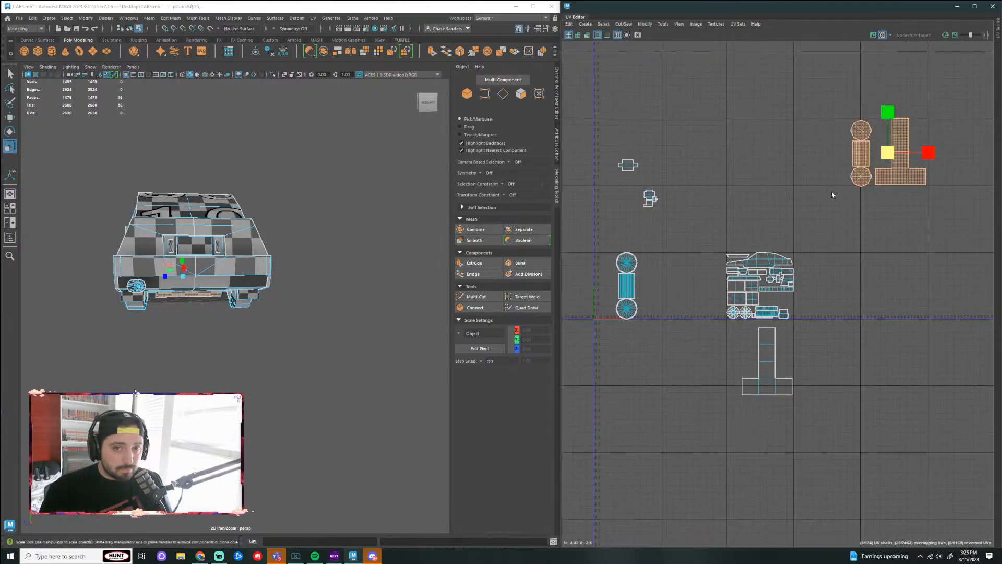
drag(882, 154, 794, 296)
Step: Scale down the cylinder and T-shaped shells and fit them beneath the wide striped strip, beside the square shells
scroll(783, 284, up, 6)
key(r)
drag(776, 258, 653, 276)
key(w)
key(ctrl+z)
scroll(641, 253, up, 2)
key(r)
scroll(736, 277, down, 2)
key(w)
click(791, 273)
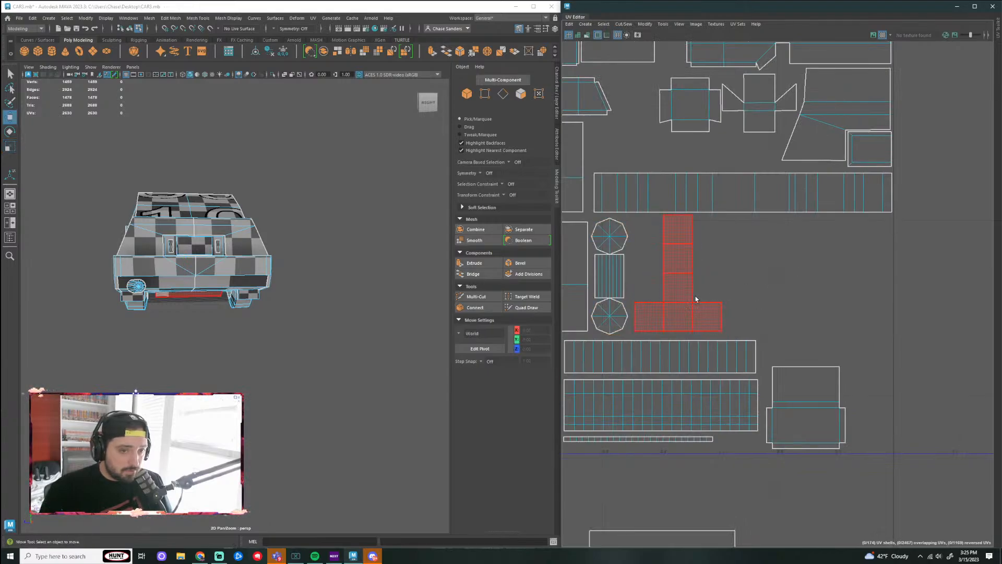
Step: Scale down the T-shaped shell below the tile and move it in beside the larger T-shaped shell
scroll(861, 304, down, 6)
click(849, 383)
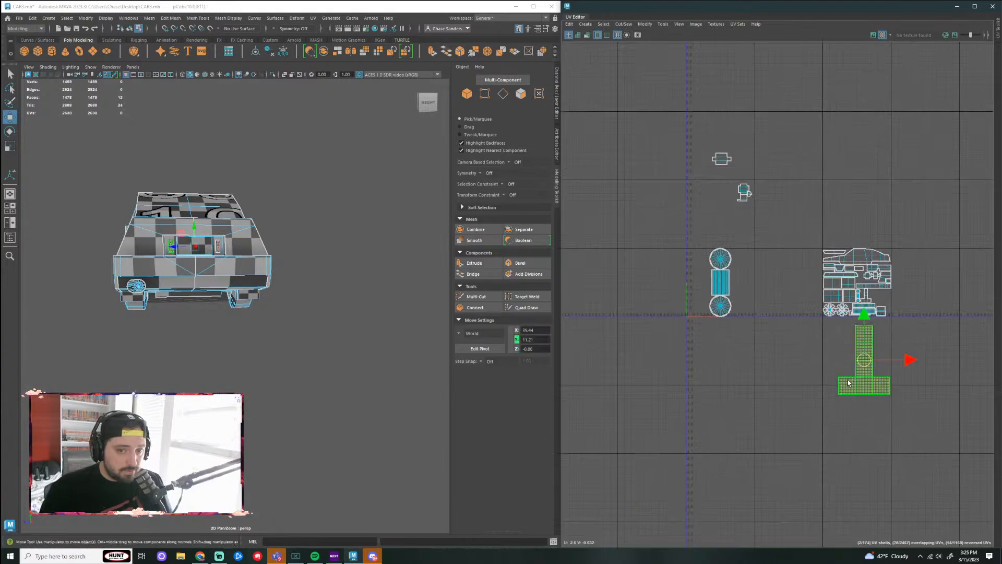
scroll(855, 367, up, 4)
key(r)
drag(839, 354, 832, 197)
scroll(850, 201, up, 4)
key(r)
scroll(835, 294, down, 3)
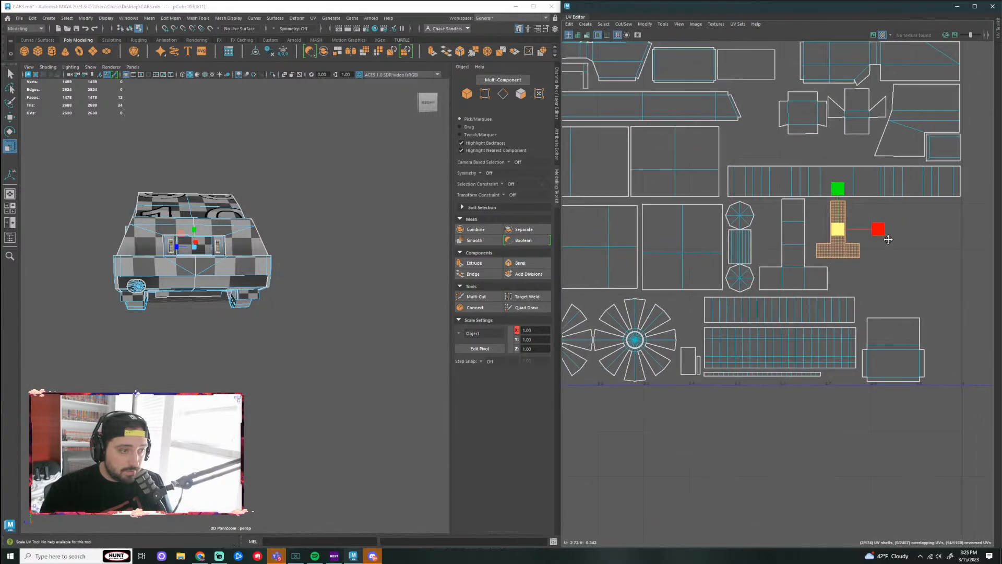
scroll(835, 294, up, 2)
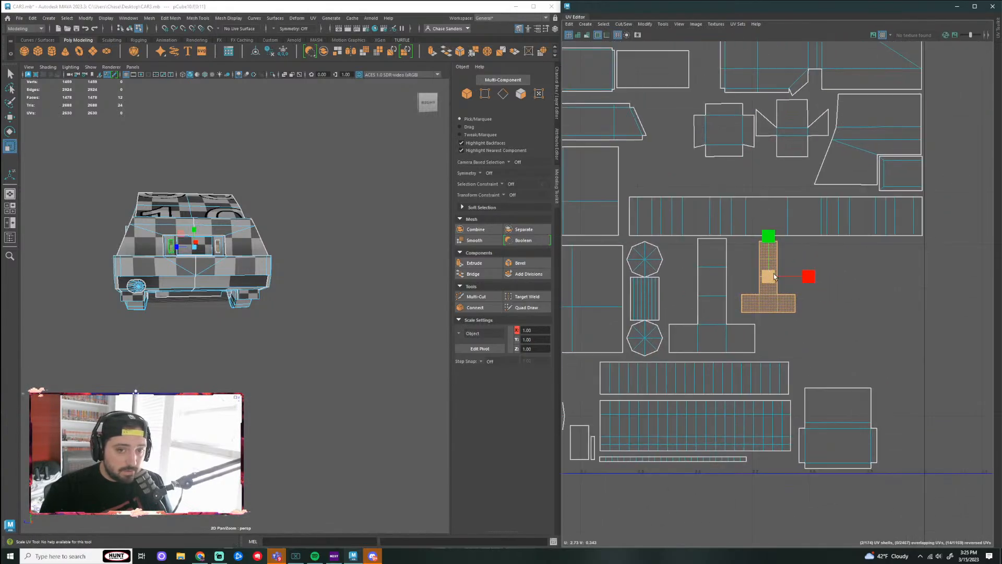
Step: Move the smaller T-shaped shell into the small rectangular frame shell at the tile's edge, rotating it sideways and shrinking it to fit
key(w)
drag(773, 280, 893, 197)
scroll(893, 197, up, 2)
key(e)
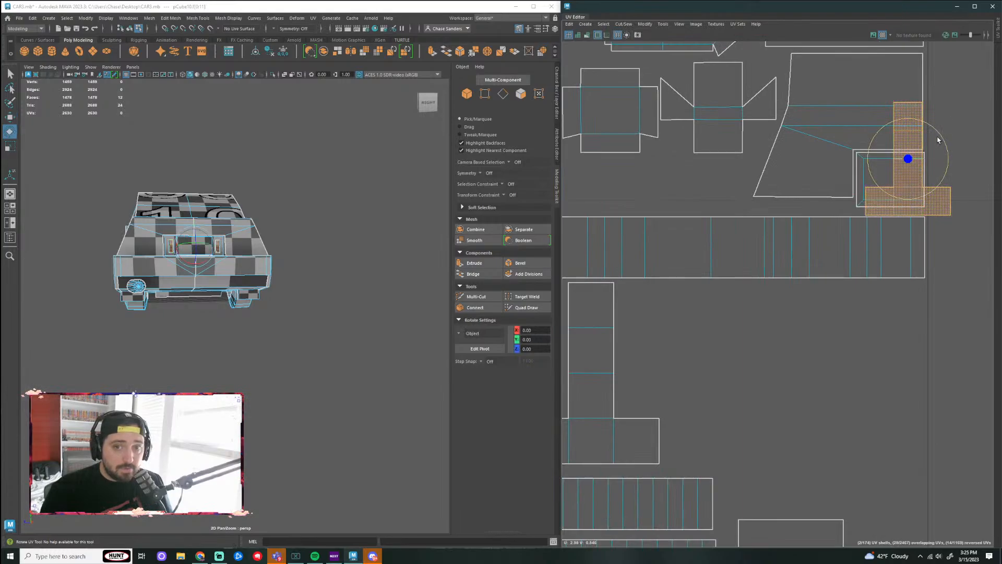
drag(935, 142, 887, 134)
key(r)
drag(940, 157, 873, 191)
scroll(919, 157, up, 2)
key(w)
key(e)
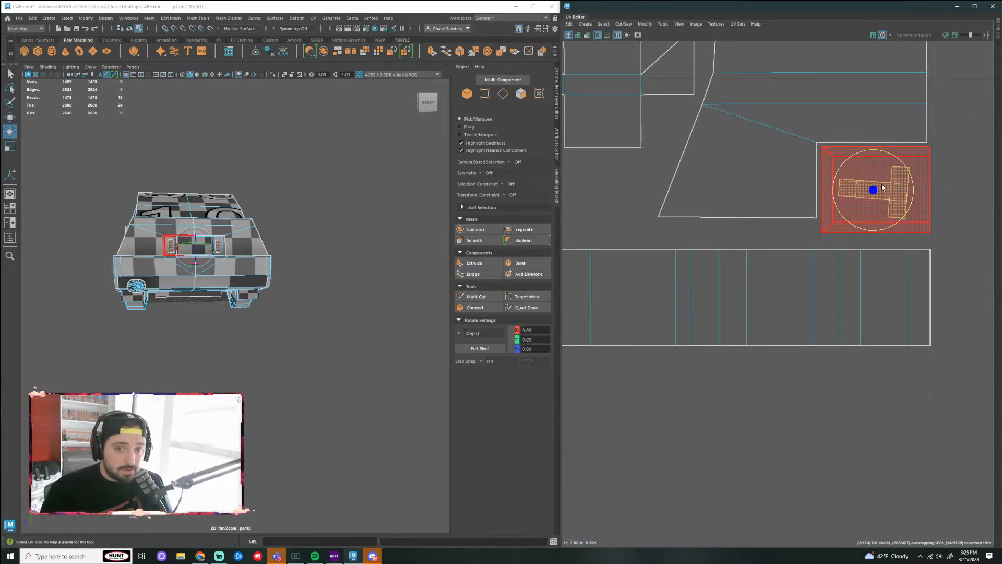
Step: Straighten the UVs of the rotated T-shaped shell and enlarge it to fill the rectangular frame shell
click(645, 24)
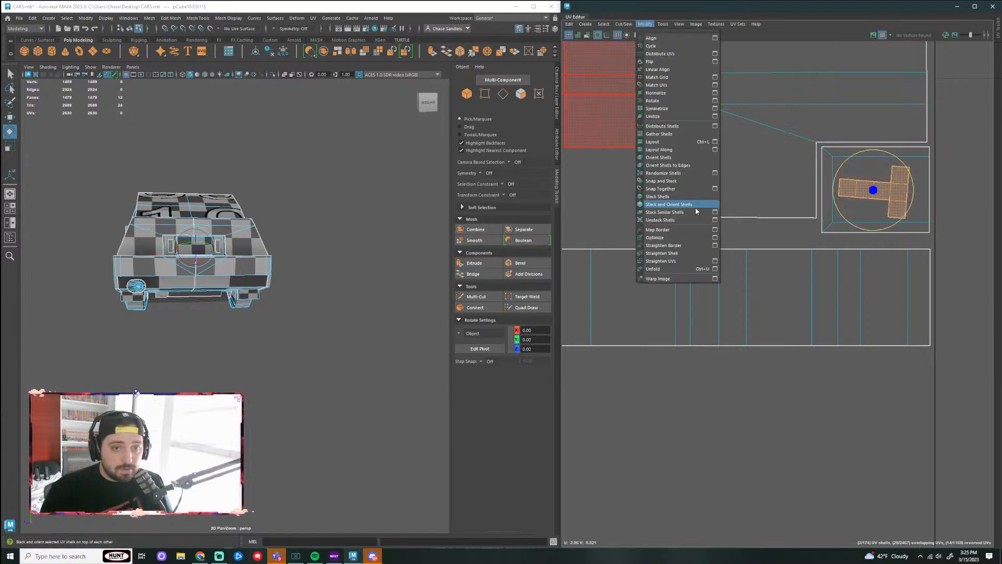
click(688, 261)
key(r)
drag(876, 190, 888, 193)
key(w)
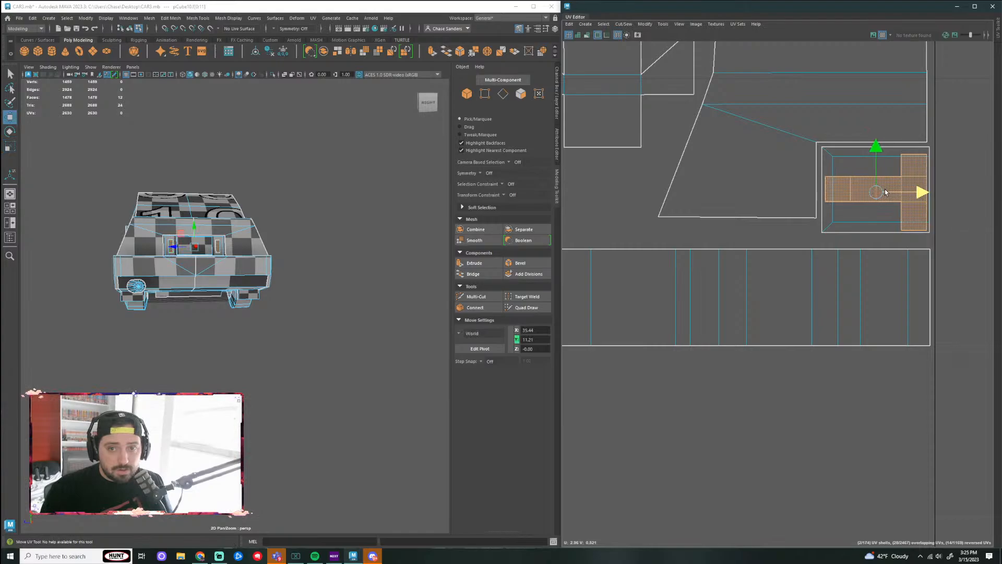
click(883, 377)
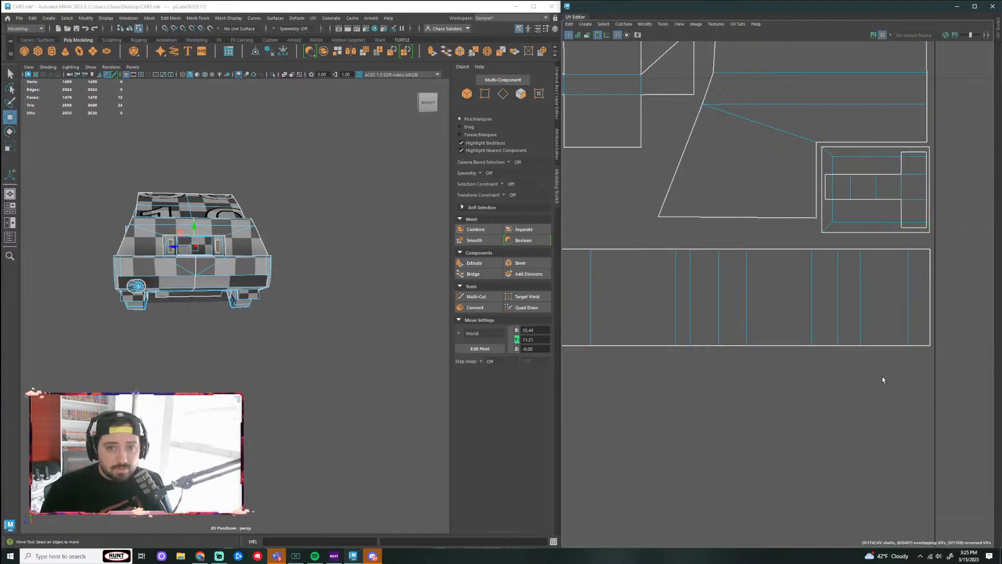
Step: Try moving the large cylinder and circular cap shells onto the packed tile, then undo the move
scroll(819, 438, down, 4)
middle_drag(763, 482, 775, 322)
scroll(778, 319, down, 6)
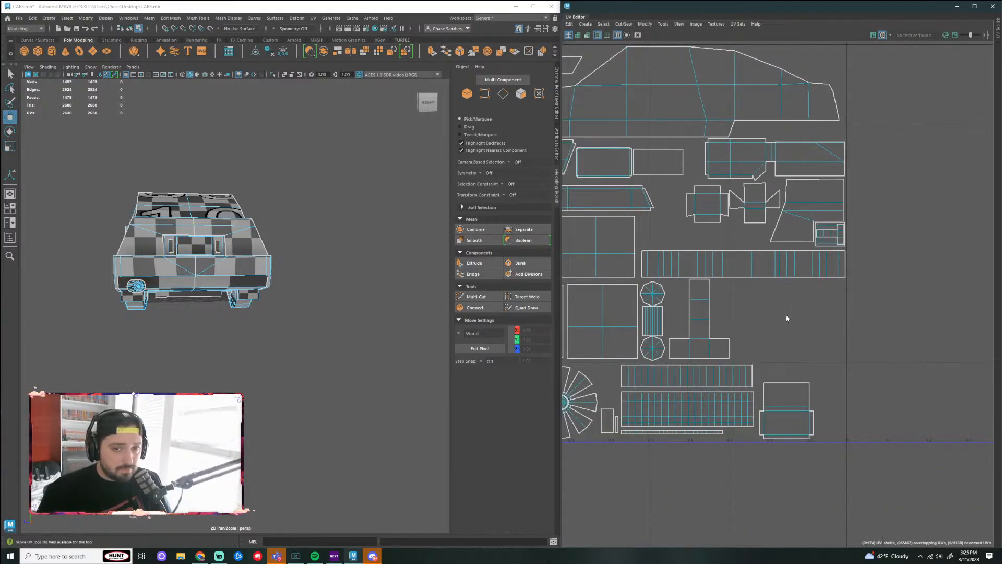
middle_drag(692, 315, 725, 319)
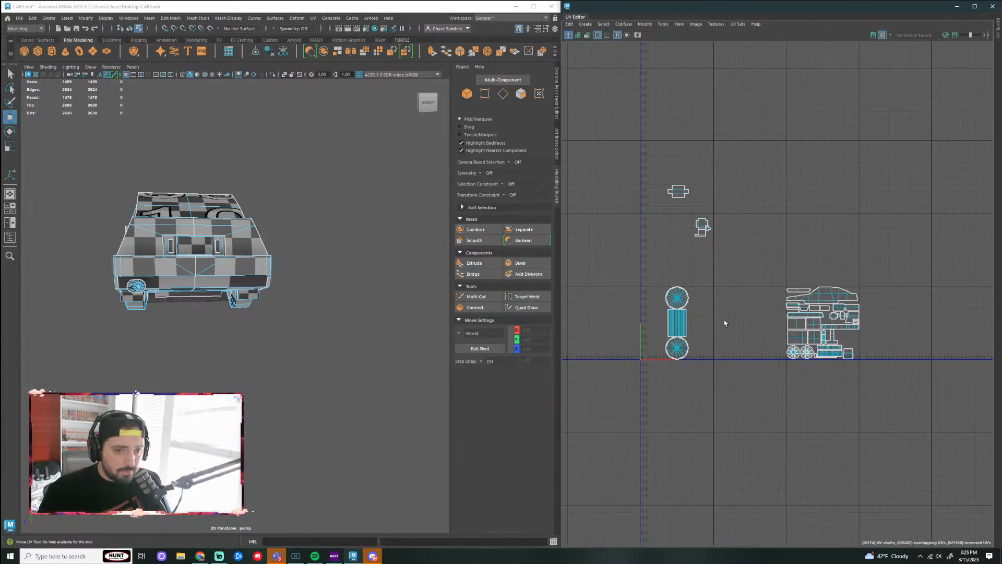
click(671, 336)
key(f)
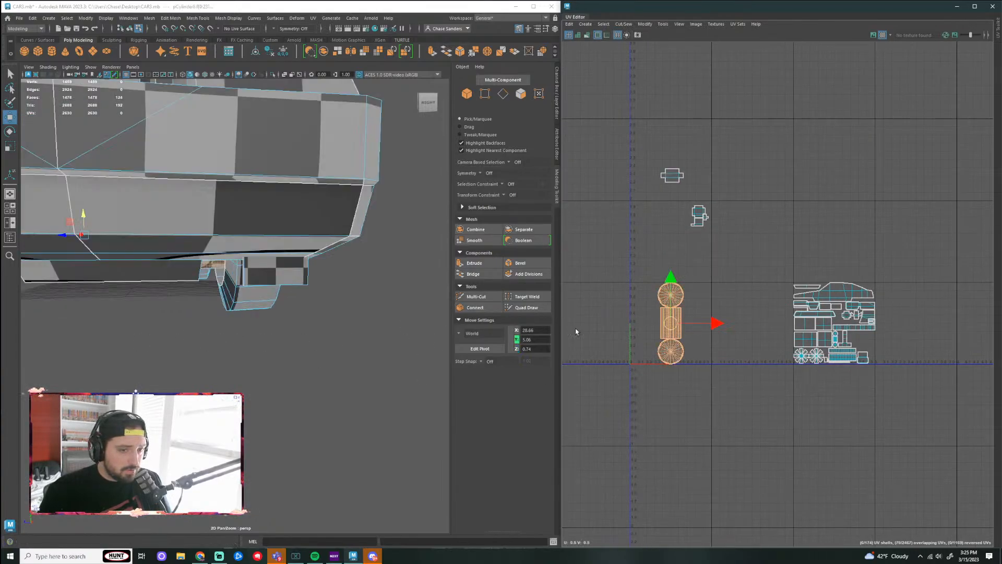
scroll(698, 326, up, 2)
drag(672, 320, 845, 321)
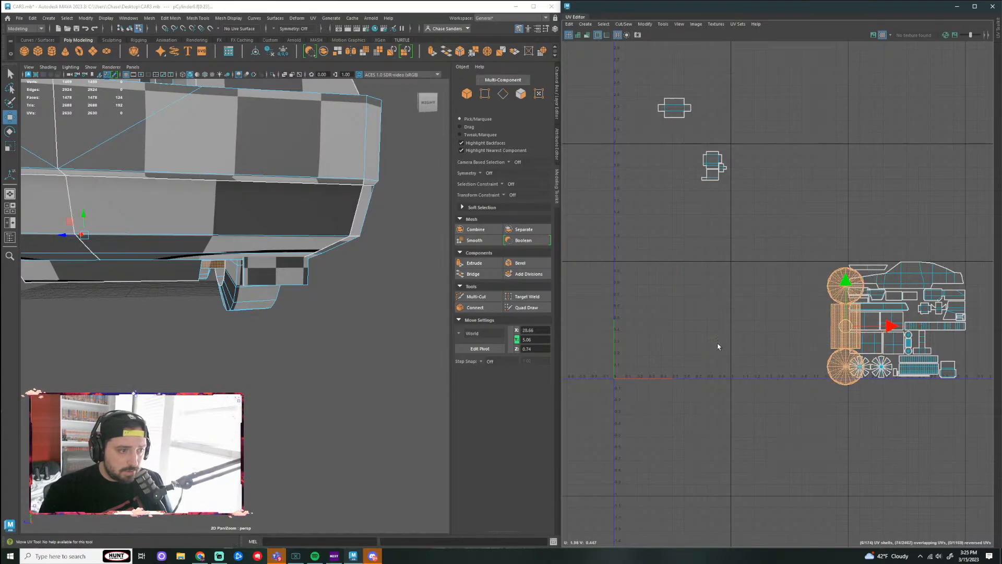
scroll(718, 347, down, 2)
alt+drag(297, 346, 311, 322)
scroll(311, 323, down, 5)
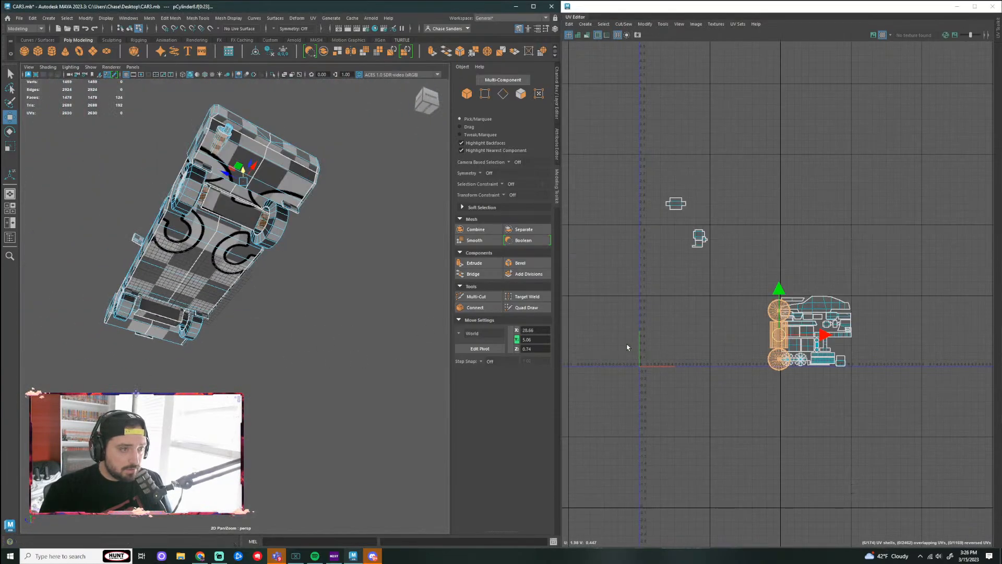
key(ctrl+z)
key(ctrl+z)
Step: Examine the cylinder under the car and compare its large UV shell with the matching small shells in the packed tile
alt+drag(402, 269, 399, 286)
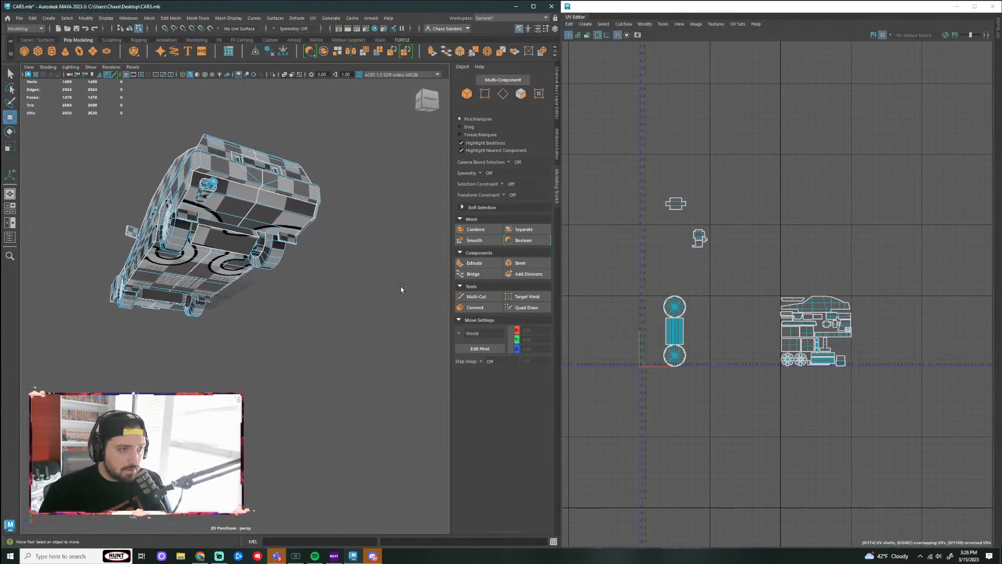
scroll(263, 276, up, 4)
click(280, 187)
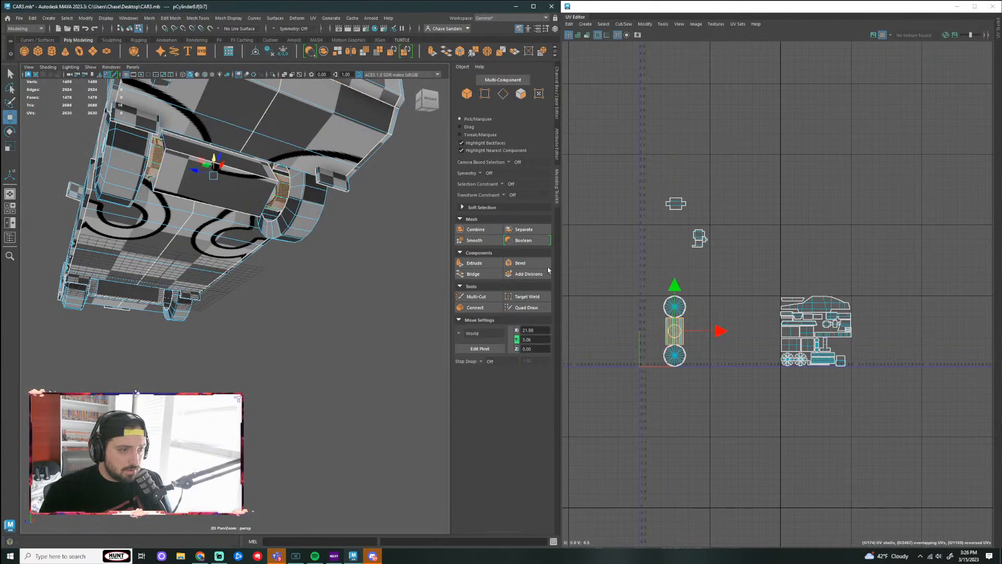
scroll(869, 332, up, 5)
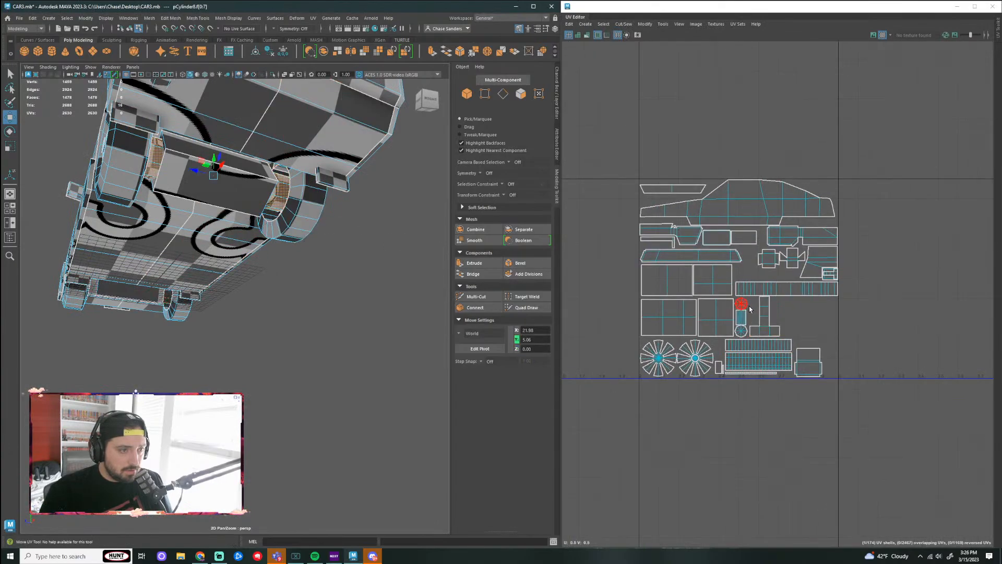
scroll(757, 318, down, 2)
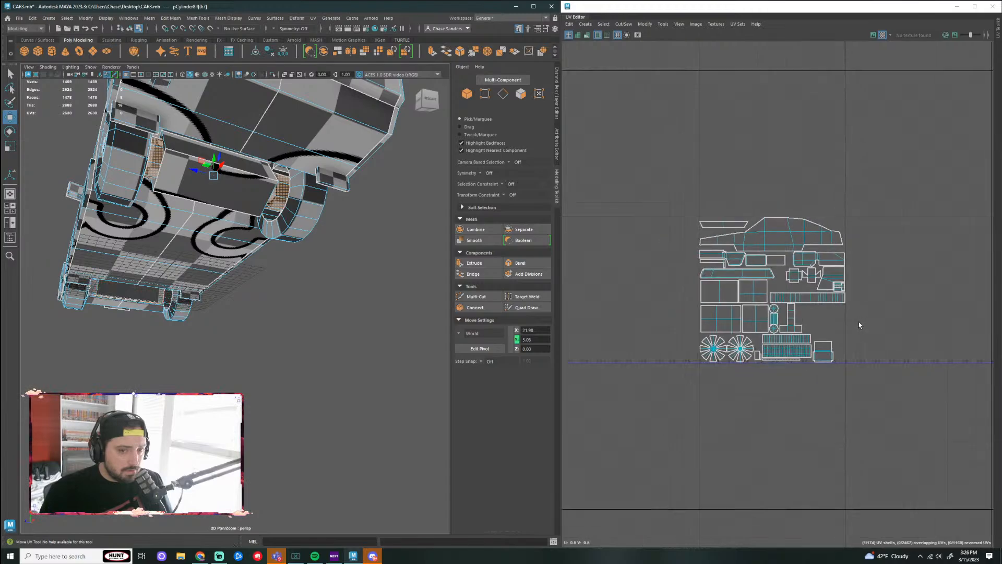
alt+middle_drag(860, 324, 895, 379)
scroll(757, 352, down, 2)
scroll(627, 355, up, 1)
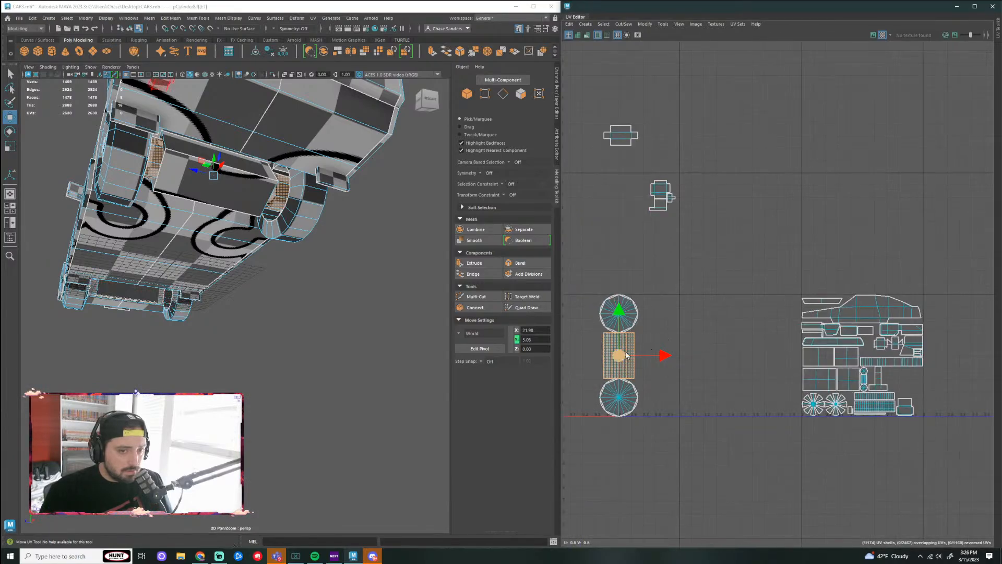
Step: Add both circular caps to the large cylinder shell's selection, try to move the group sideways, and undo the move
shift+click(636, 321)
shift+click(623, 402)
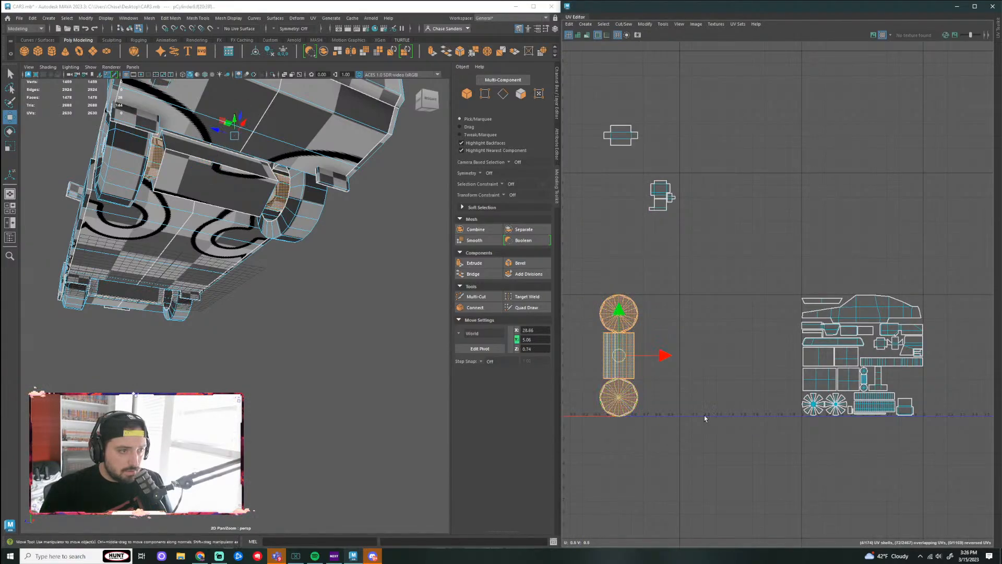
drag(621, 356, 706, 357)
key(ctrl+z)
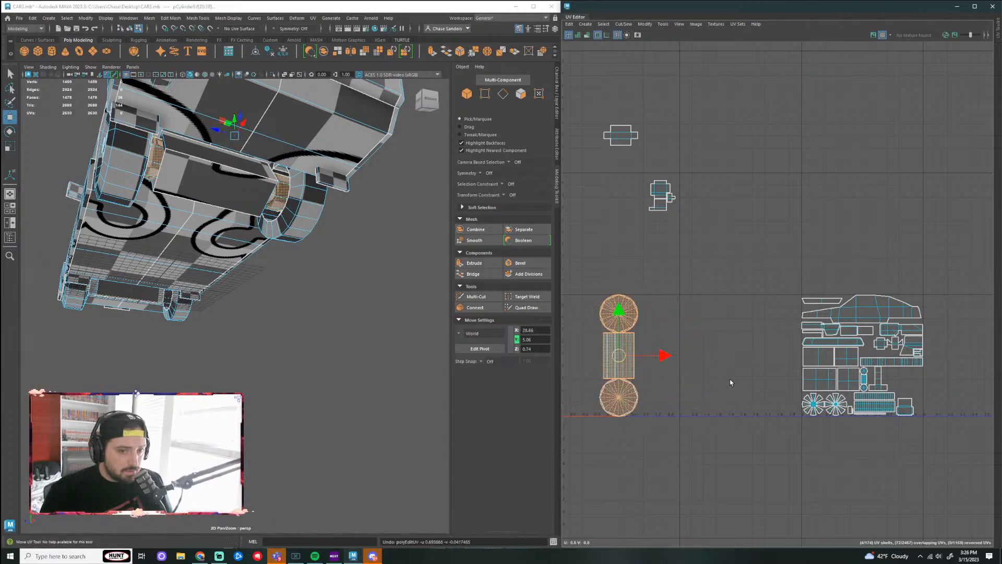
click(688, 348)
right_drag(286, 188, 309, 194)
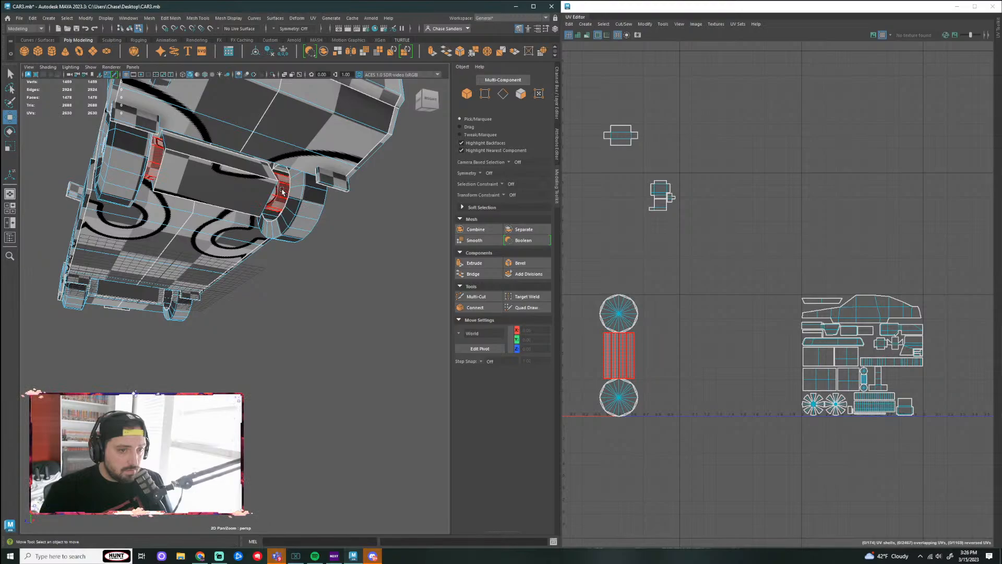
Step: Separate the axle's cylinder shell from the overlapping exhaust shell by moving it into the empty tile beside the packed one
click(282, 191)
scroll(703, 349, up, 4)
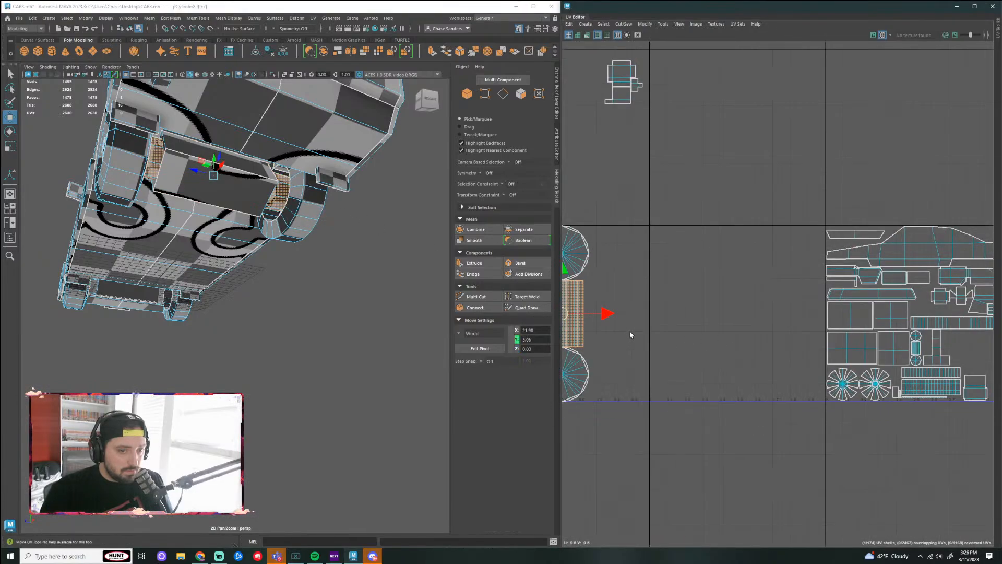
middle_drag(630, 336, 749, 315)
click(618, 279)
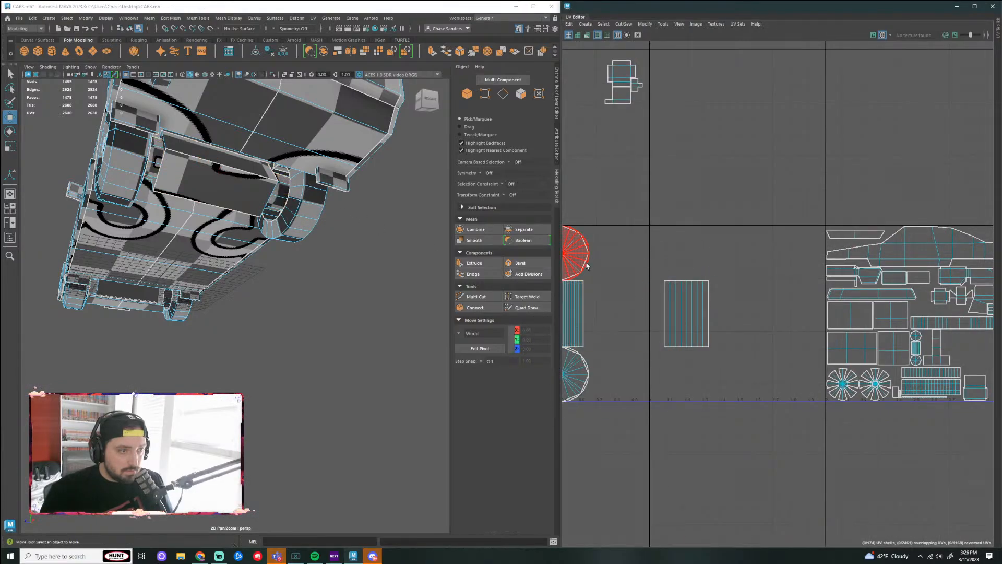
Step: Trace the upper circular cap shell to its part on the car and select only the exhaust pipe object
click(587, 266)
scroll(570, 325, down, 1)
scroll(366, 293, down, 3)
scroll(324, 278, up, 1)
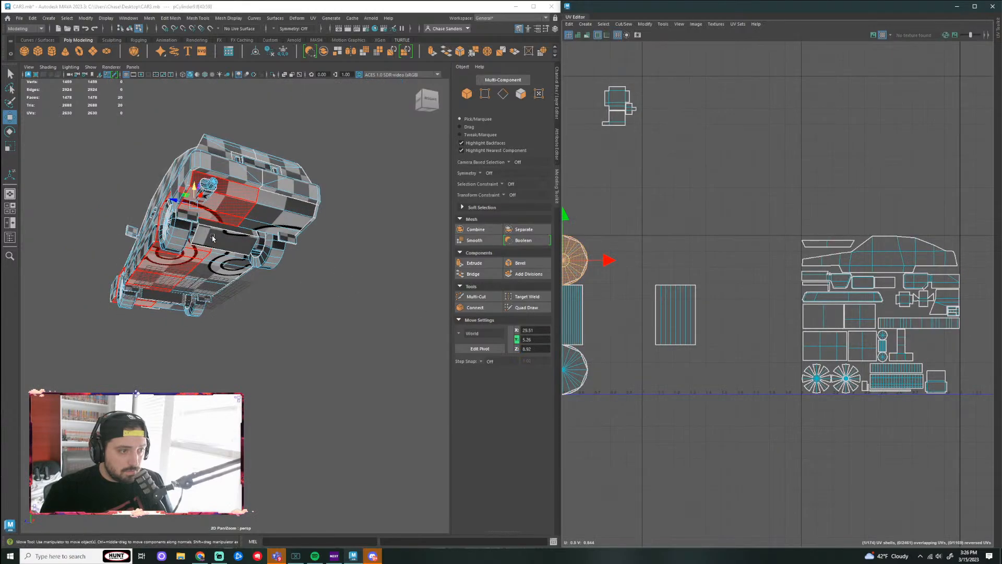
alt+drag(235, 219, 365, 284)
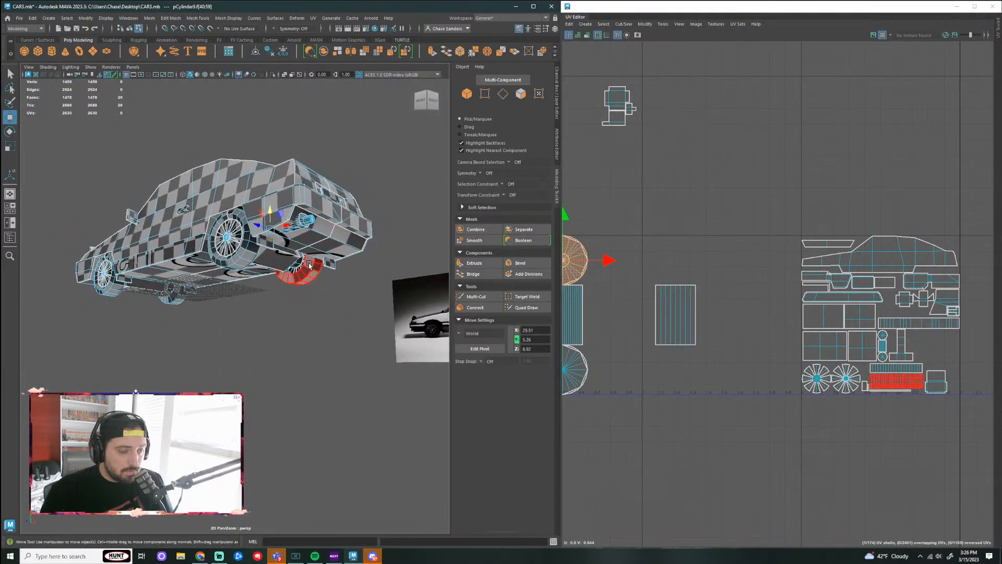
scroll(645, 282, up, 2)
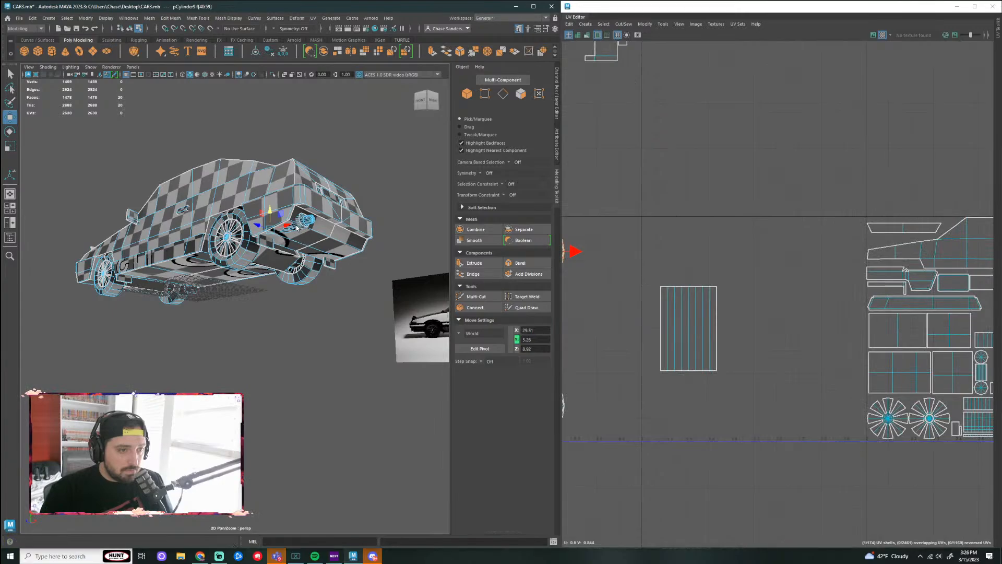
right_drag(296, 228, 332, 216)
click(327, 297)
click(302, 226)
scroll(663, 304, down, 2)
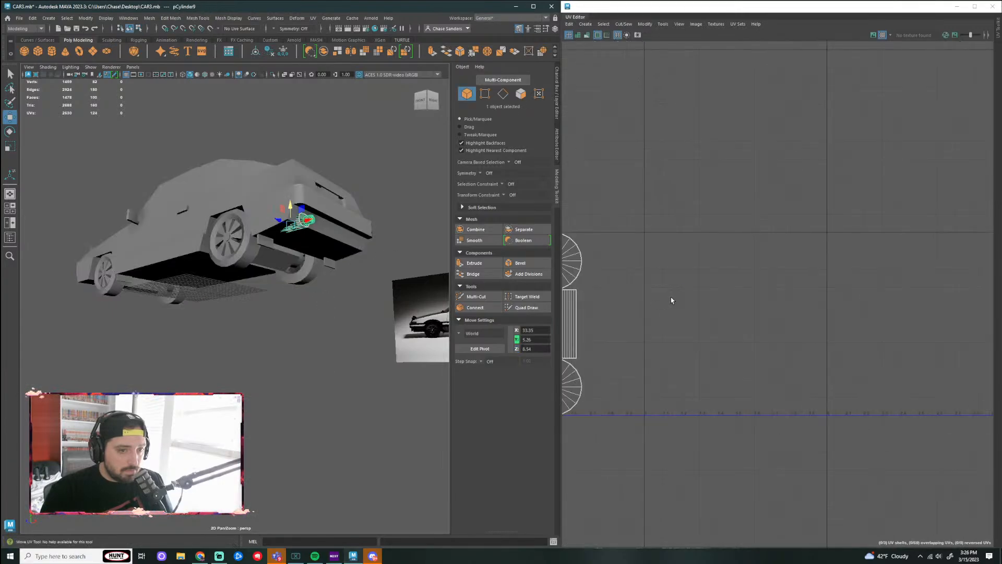
Step: Select all the exhaust's cylinder and cap shells and move them straight down, clear of the tile
alt+middle_drag(672, 300, 785, 297)
right_drag(667, 287, 638, 271)
drag(629, 261, 674, 402)
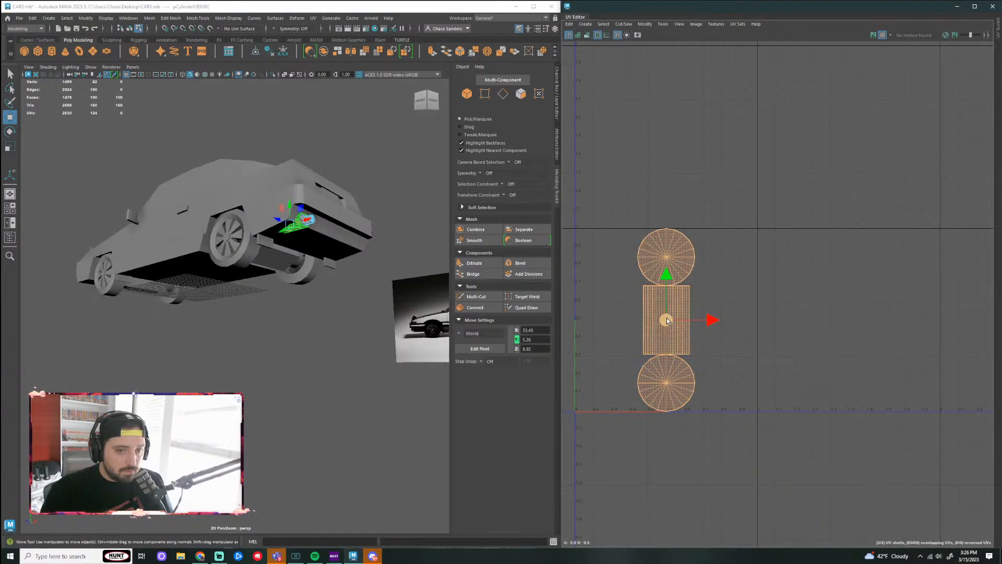
scroll(666, 320, down, 2)
drag(667, 276, 667, 417)
click(277, 286)
Step: Reselect all of the car's objects to show every UV shell together again
scroll(278, 285, up, 5)
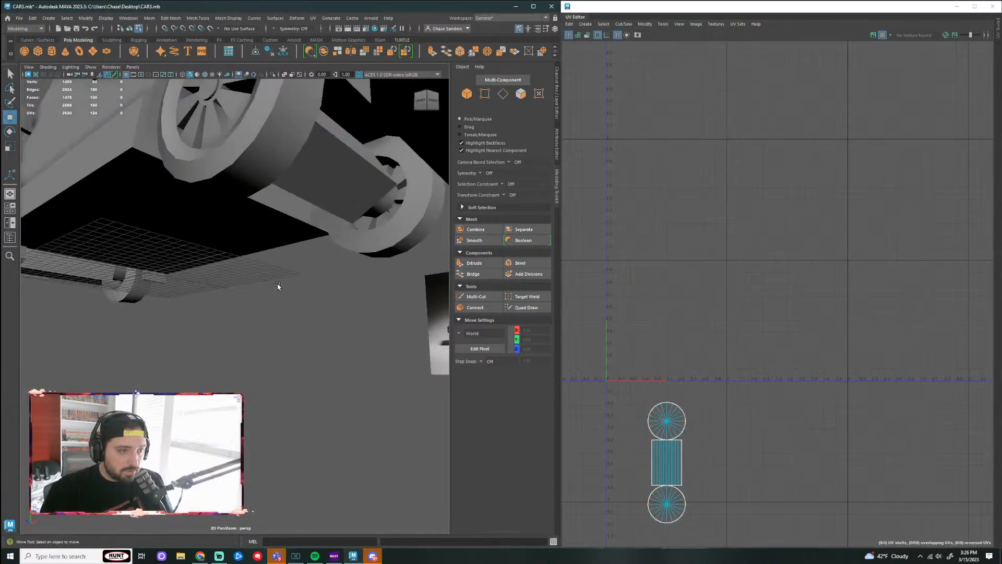
scroll(339, 260, down, 5)
scroll(311, 247, down, 5)
right_drag(245, 219, 292, 225)
drag(357, 181, 122, 313)
click(744, 344)
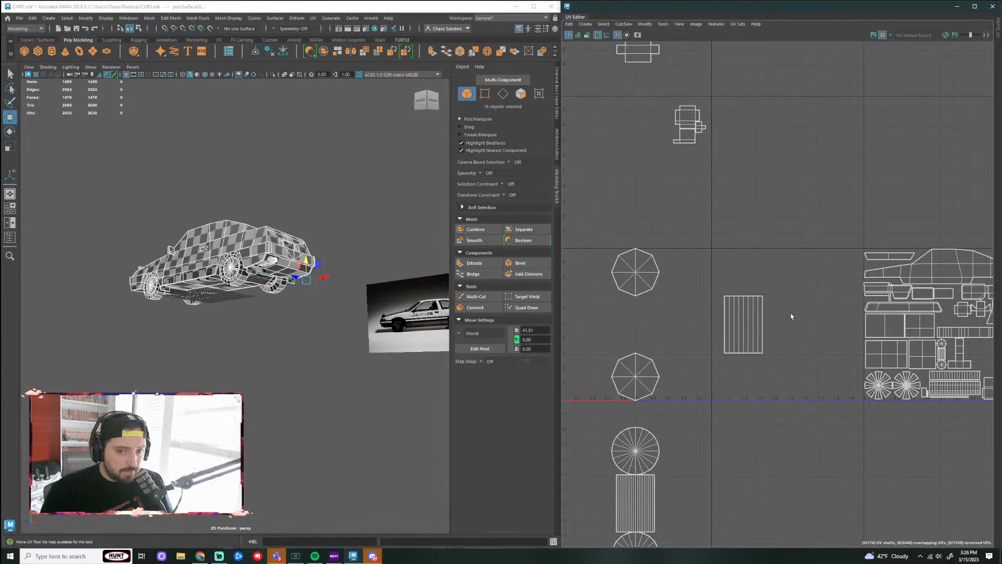
Step: Select the axle cylinder, upper cap and small packed cylinder shells, and apply Stack Similar Shells to them
alt+middle_drag(808, 313, 727, 270)
right_drag(673, 272, 639, 261)
click(653, 265)
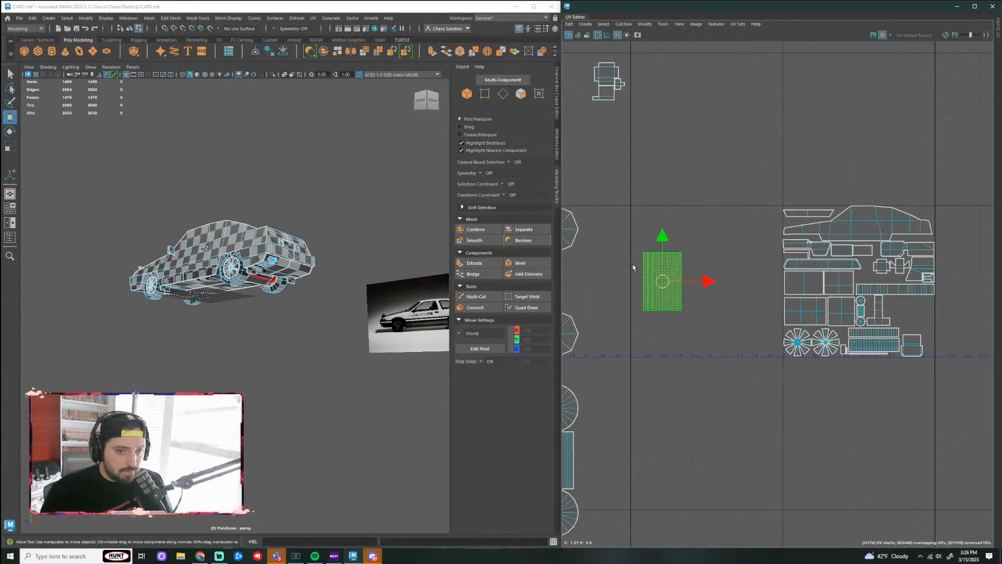
shift+click(571, 235)
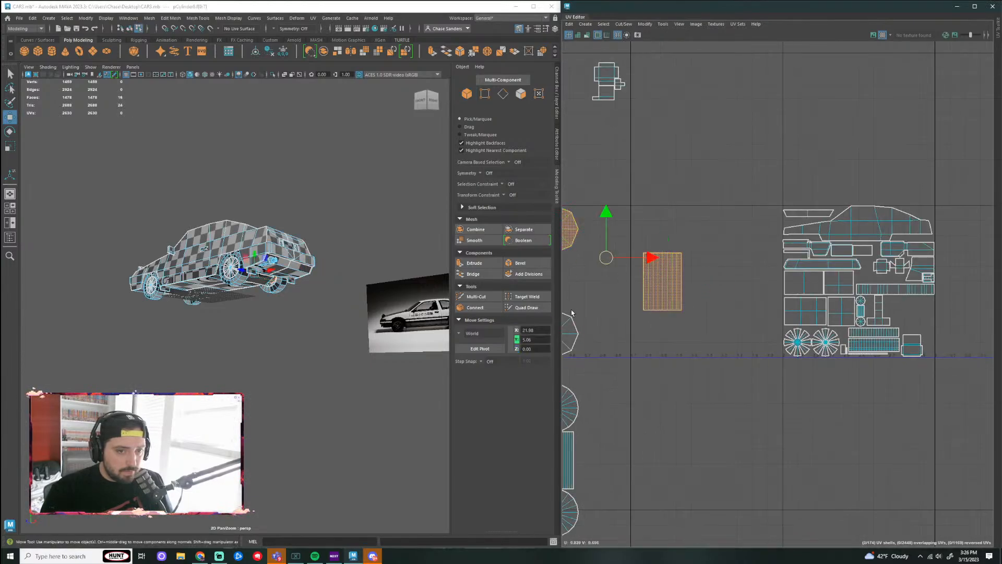
shift+click(864, 322)
click(646, 25)
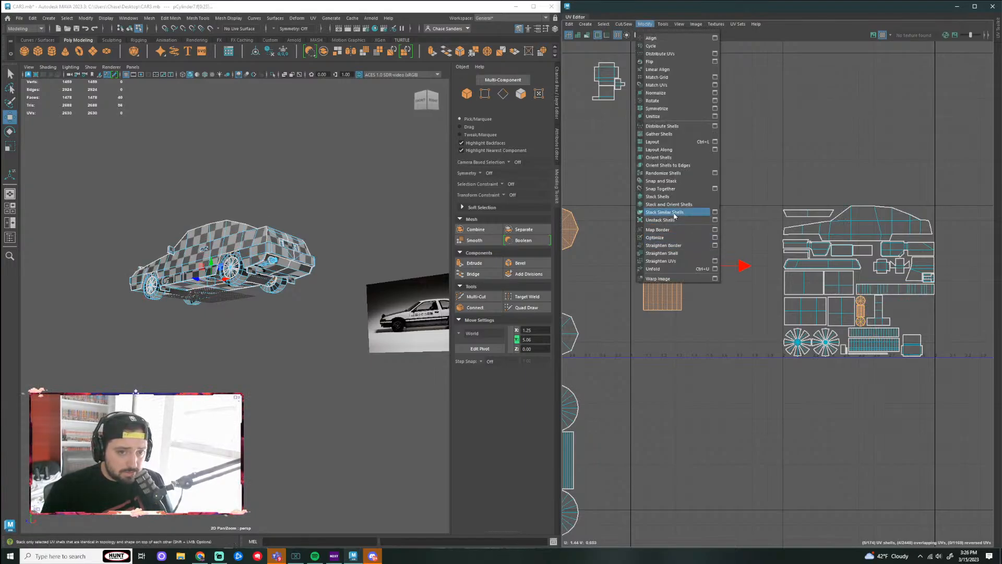
click(681, 214)
scroll(699, 311, down, 2)
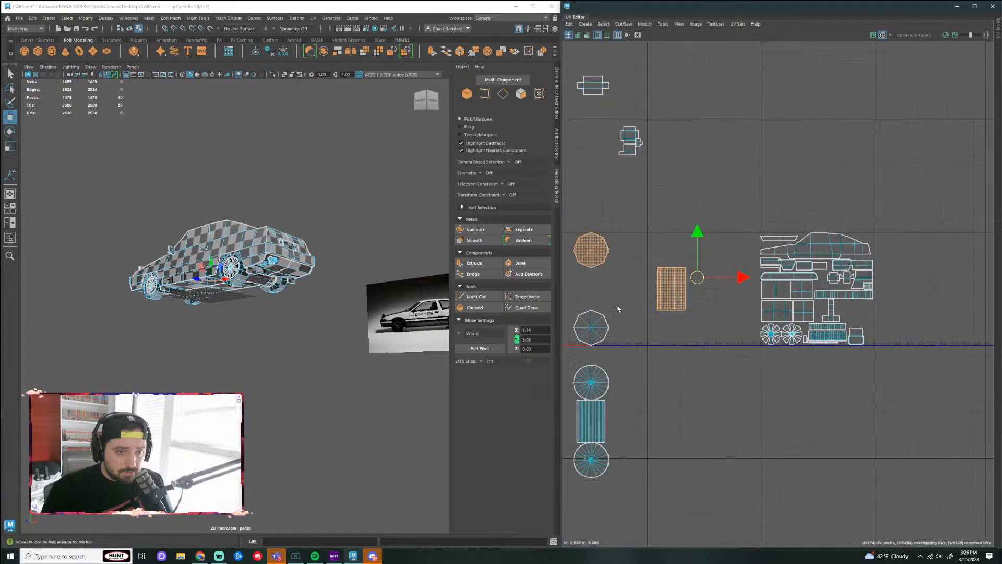
Step: Move the stacked cylinder and both cap shells into the narrow gap beside the T-shaped shell, scaling them down to fit
click(653, 311)
drag(729, 290, 914, 381)
scroll(811, 312, up, 8)
key(r)
scroll(801, 300, up, 3)
key(w)
scroll(742, 397, down, 6)
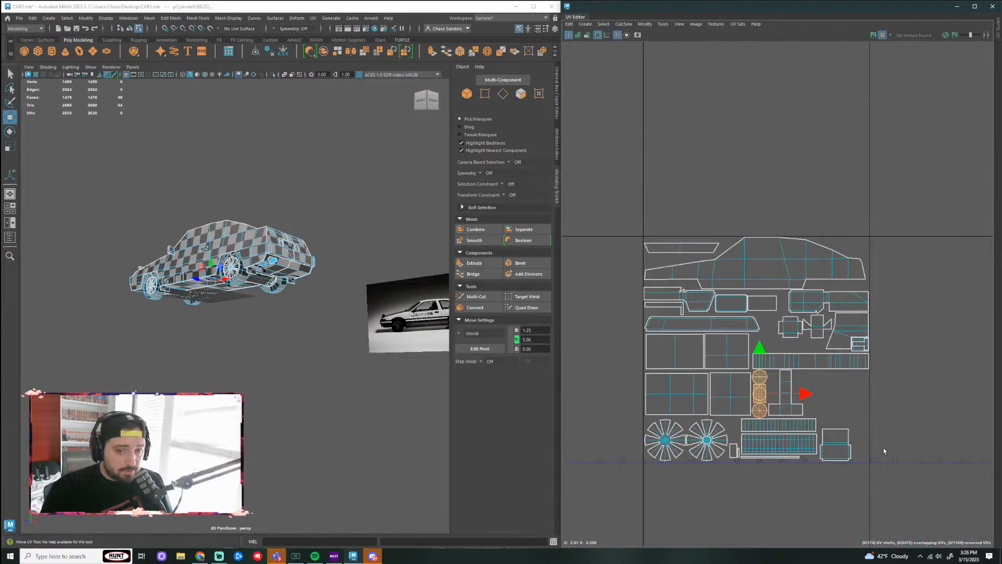
click(868, 384)
Step: Select the stepped box-part shell above the tile and move it onto the packed tile
scroll(846, 376, down, 5)
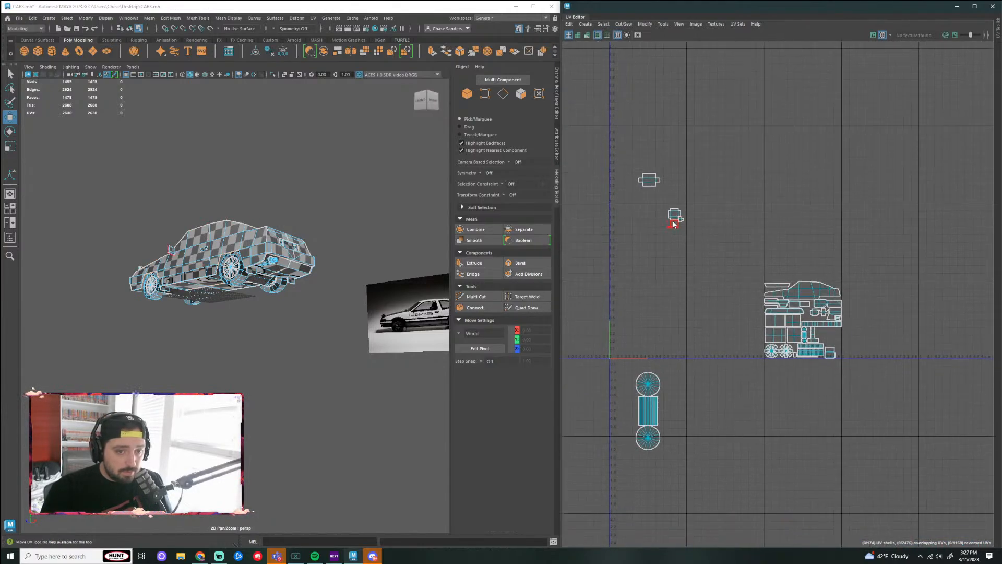
scroll(674, 225, up, 3)
drag(646, 260, 645, 260)
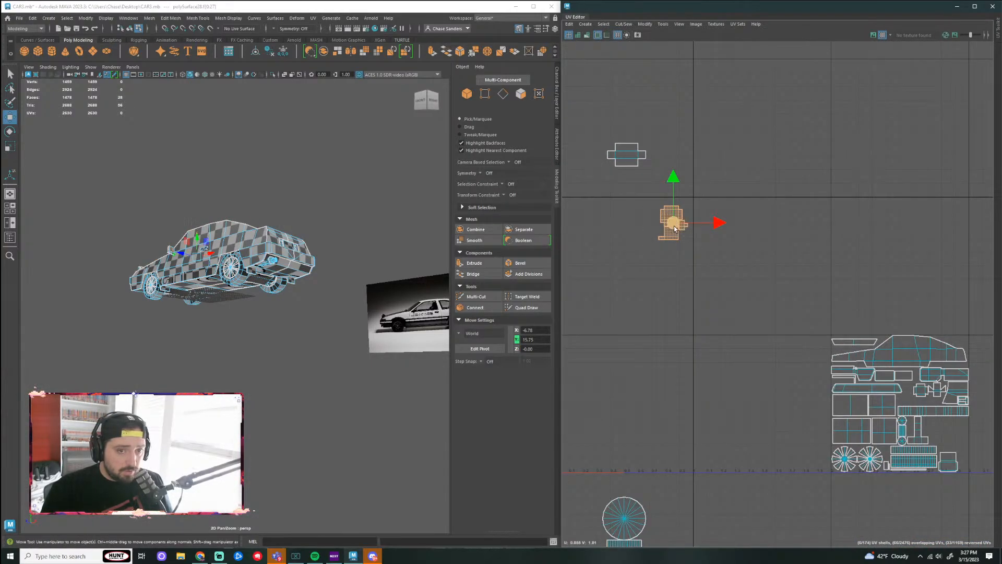
key(r)
alt+middle_drag(681, 232, 625, 196)
key(w)
drag(624, 196, 874, 355)
scroll(846, 339, up, 6)
scroll(773, 244, down, 5)
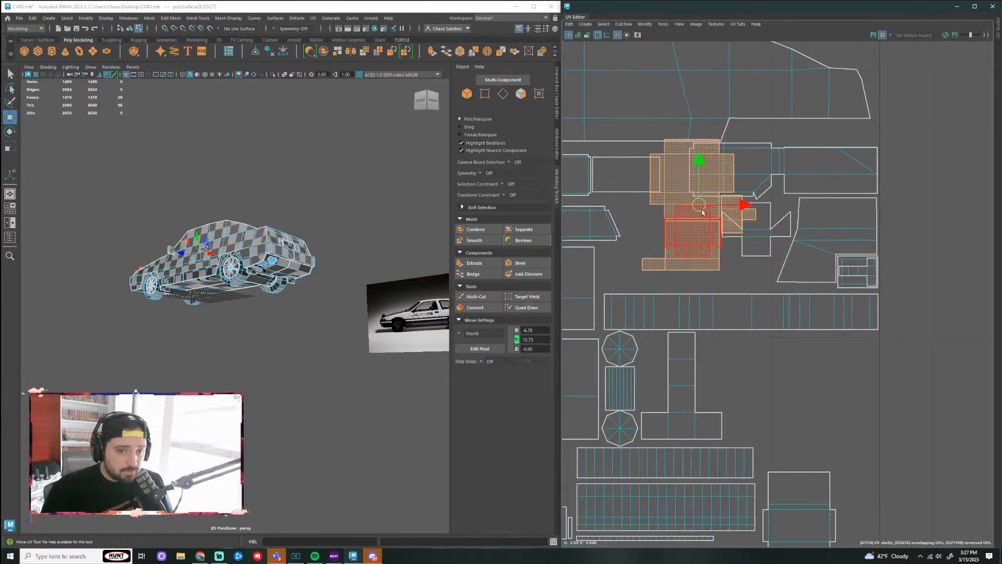
Step: Place the stepped box shell in the open space beneath the long strip shell and scale it down
drag(694, 220, 851, 380)
key(r)
key(w)
key(r)
key(w)
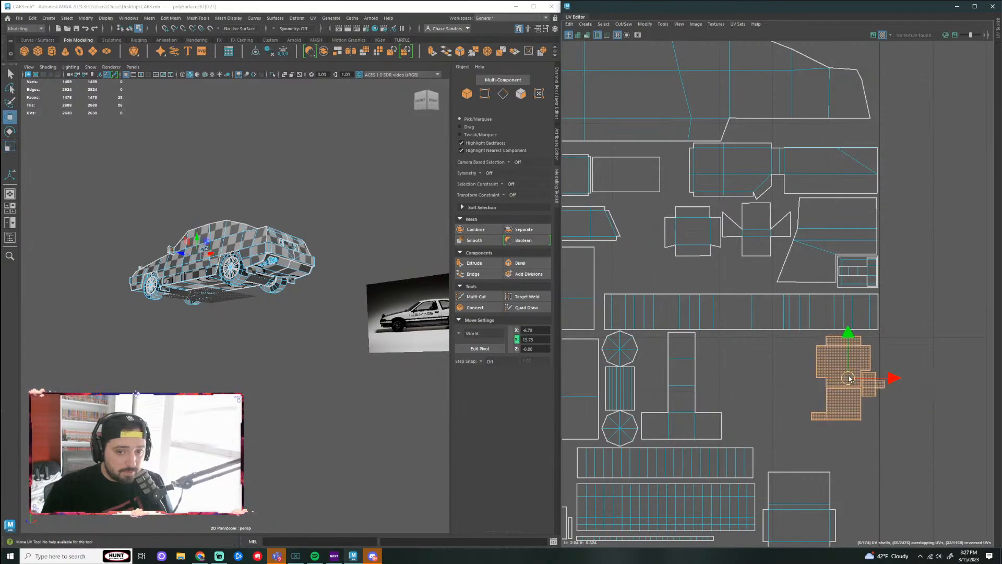
click(898, 339)
scroll(898, 293, down, 6)
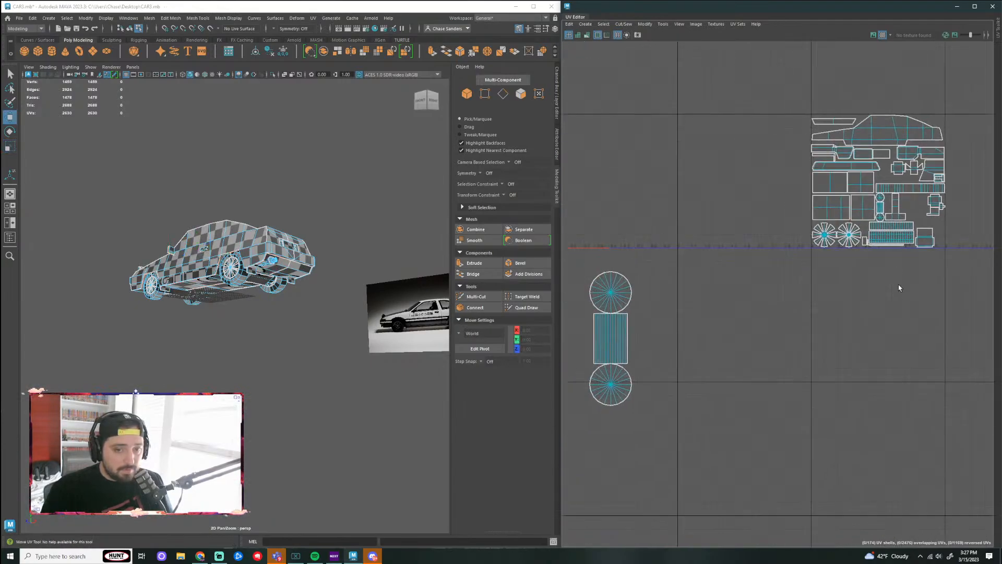
Step: Move the cross-shaped shell into the gap above the long strip shell in the packed tile, scaling it down
drag(628, 395, 629, 393)
scroll(698, 326, up, 2)
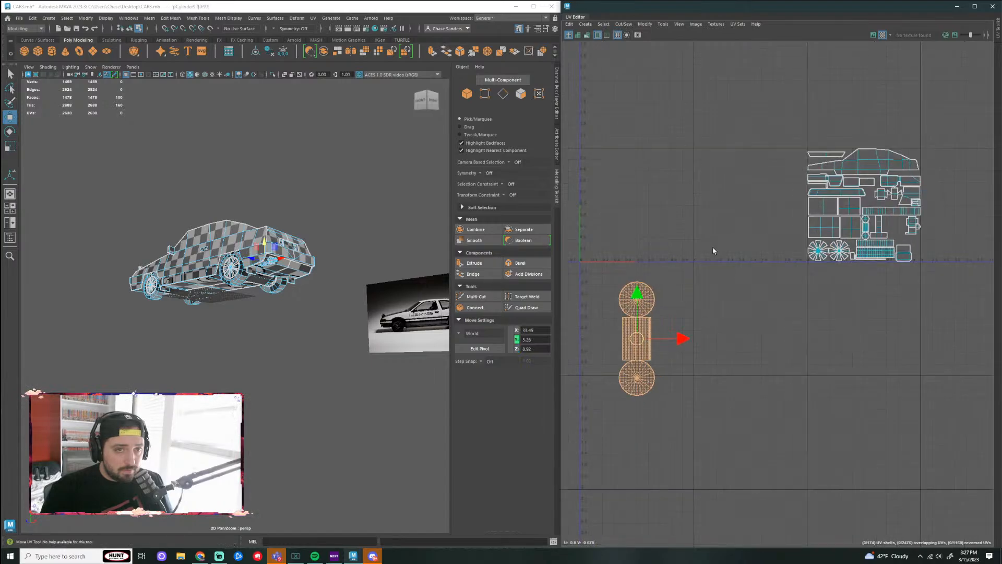
scroll(705, 260, down, 3)
click(687, 139)
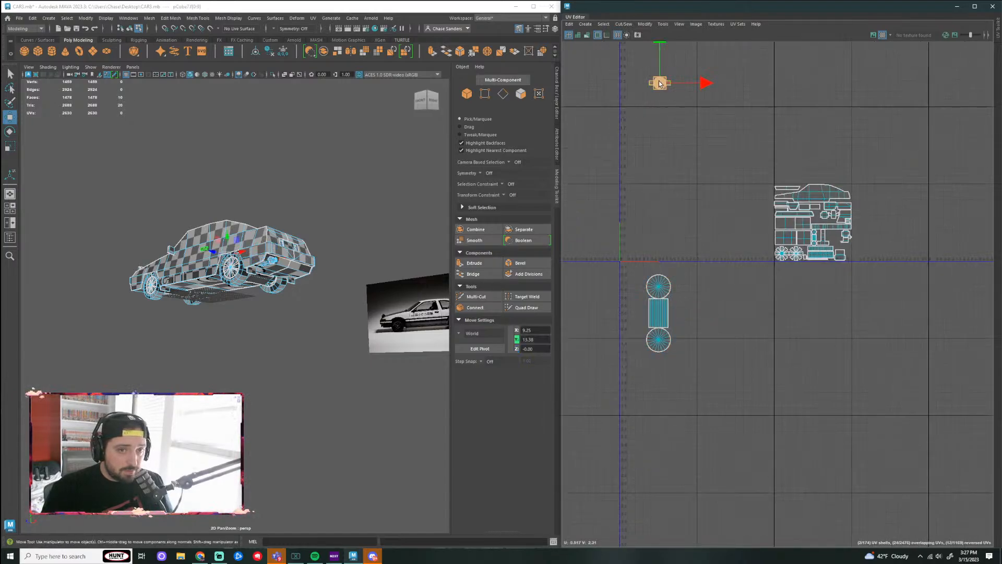
drag(661, 83, 816, 222)
scroll(816, 222, up, 4)
key(r)
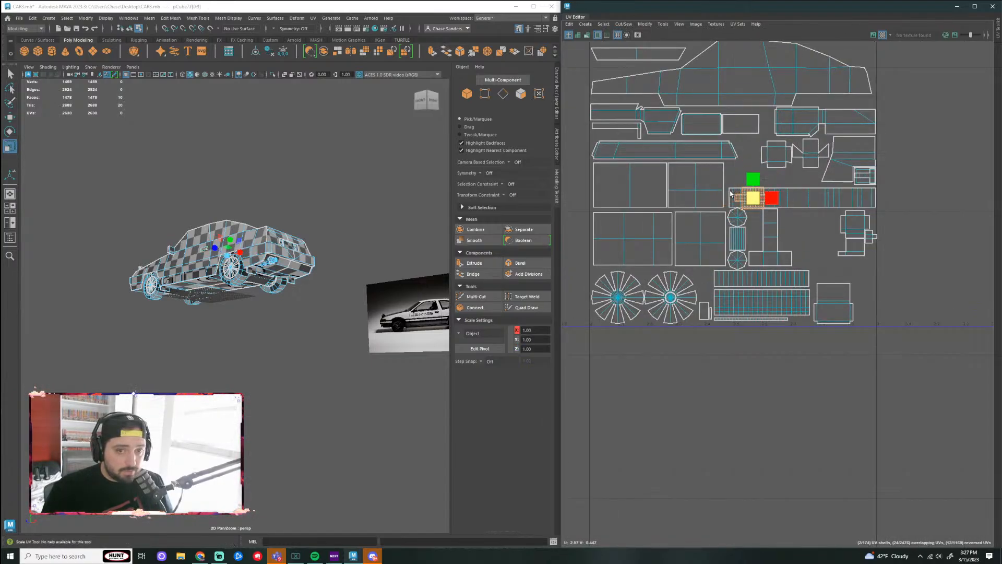
key(w)
drag(750, 198, 750, 174)
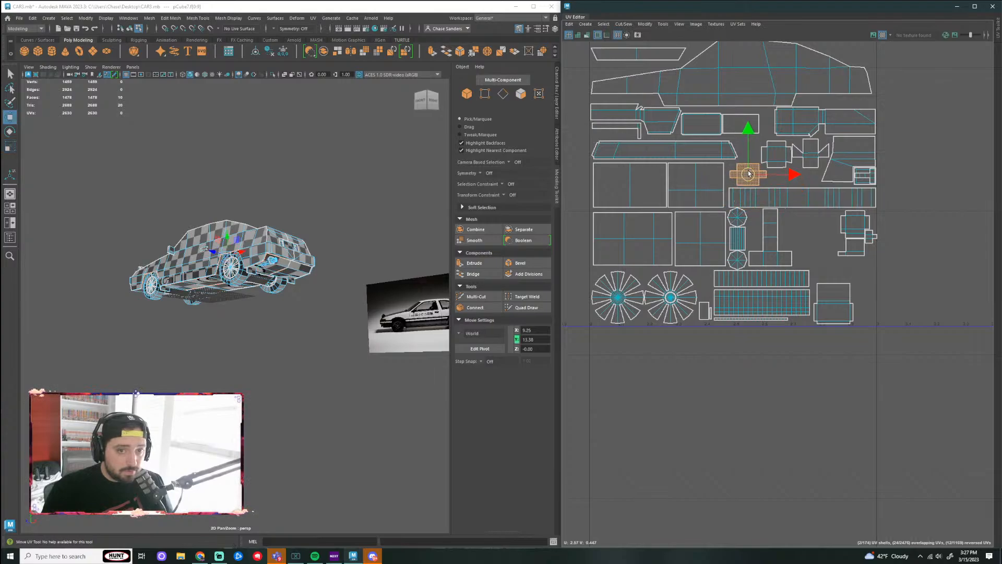
Step: Scale the cross-shaped shell down a little further so it sits clear of its neighbours, and deselect it
scroll(748, 174, up, 2)
key(r)
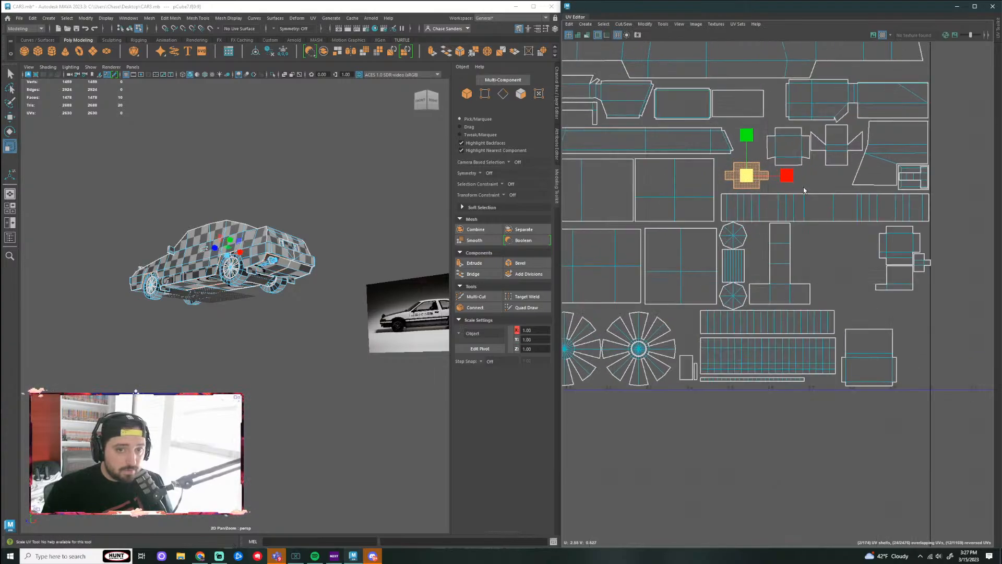
scroll(749, 179, up, 2)
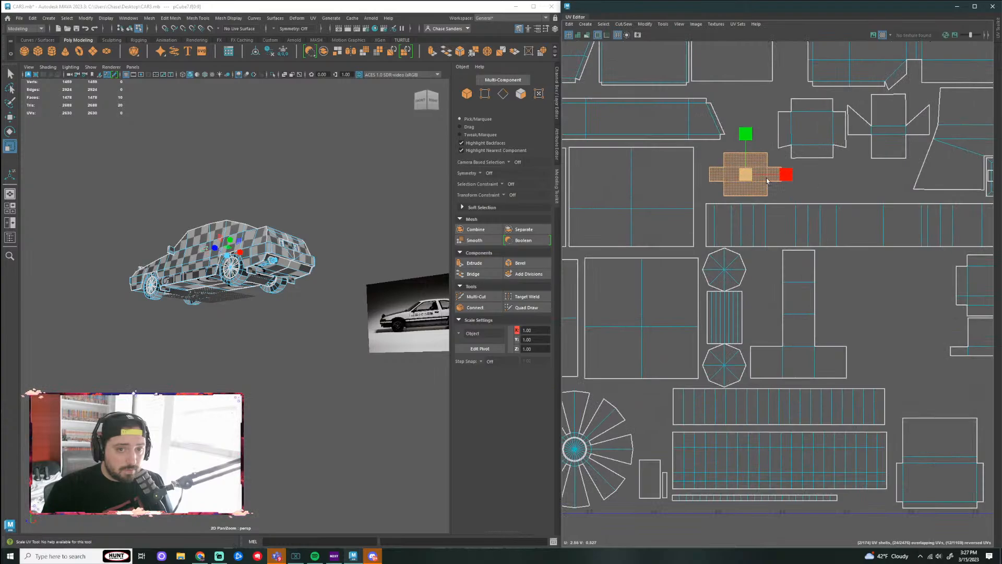
scroll(920, 246, down, 6)
click(946, 274)
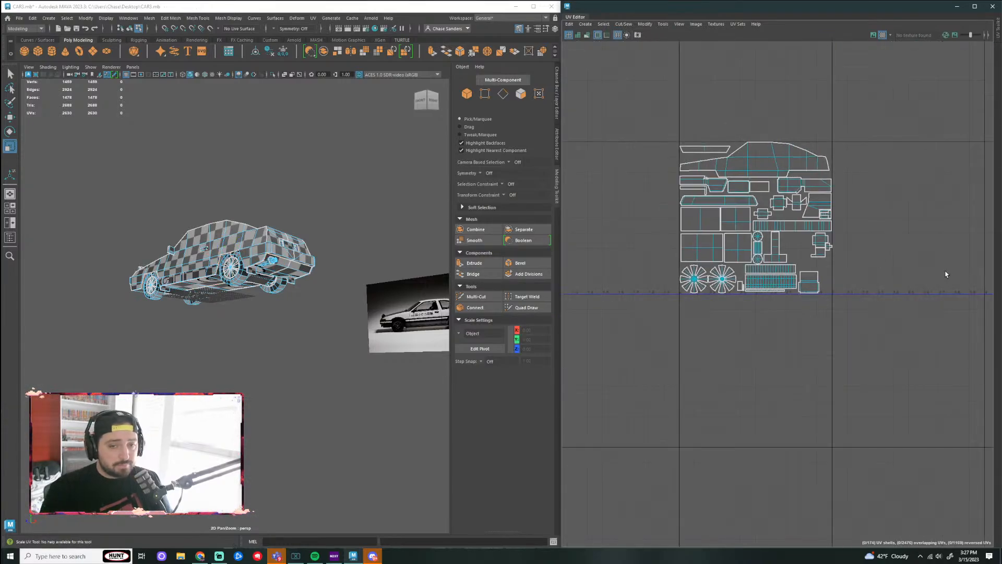
scroll(786, 308, down, 1)
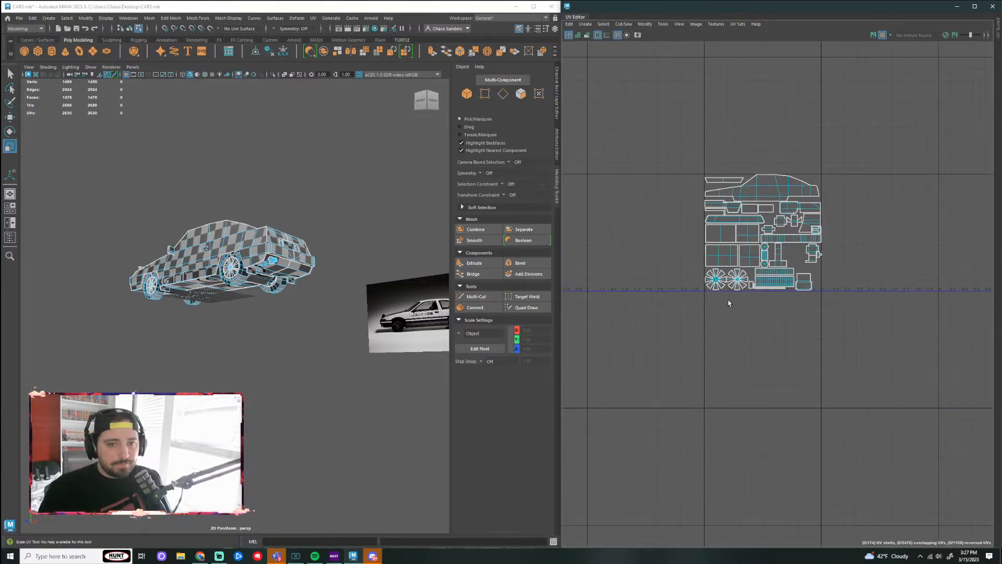
Step: Move the exhaust part's strip and two round cap shells up beside the packed UV tile, and deselect them
scroll(729, 303, down, 3)
click(616, 327)
scroll(590, 332, up, 4)
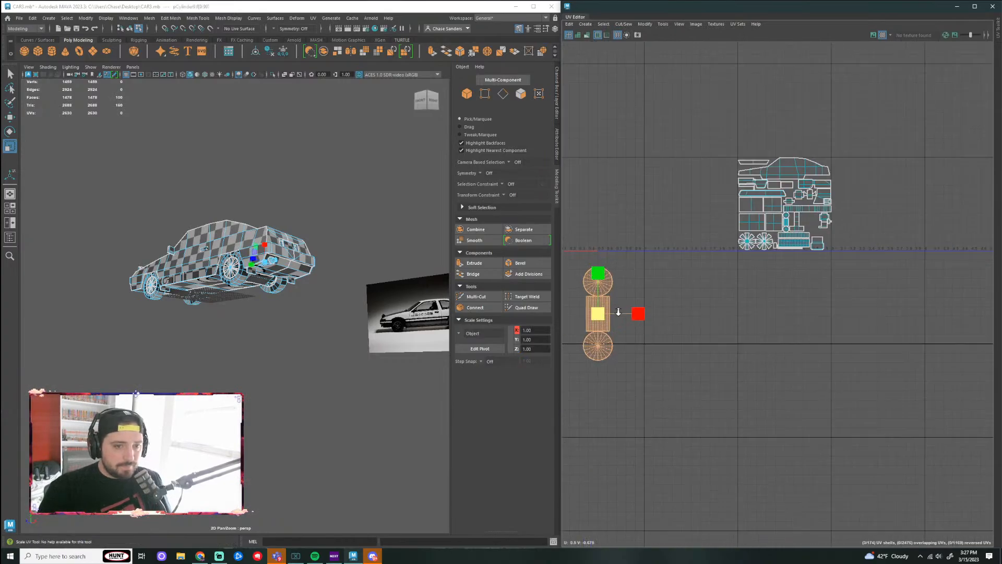
key(w)
drag(595, 319, 912, 193)
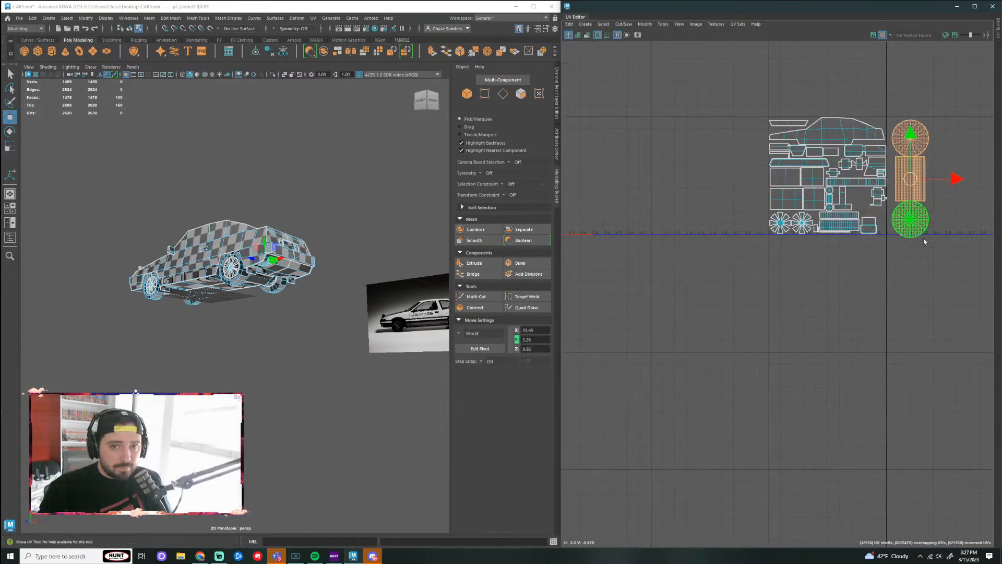
click(927, 278)
scroll(738, 334, up, 4)
scroll(736, 319, down, 1)
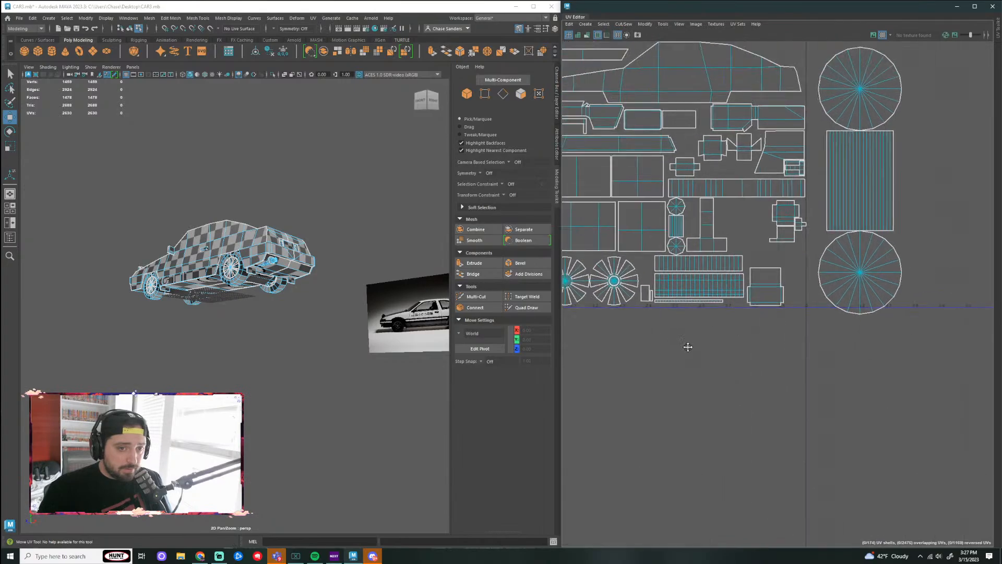
Step: Select the exhaust muffler under the car's rear as an object and isolate it in the viewport
alt+middle_drag(688, 346, 715, 356)
scroll(733, 339, down, 2)
scroll(314, 183, up, 5)
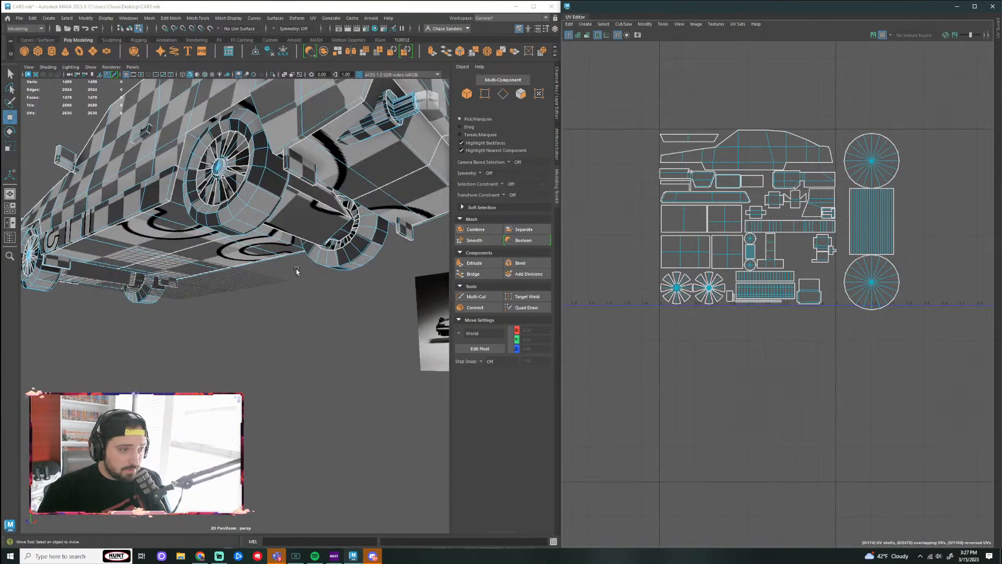
right_drag(381, 124, 405, 115)
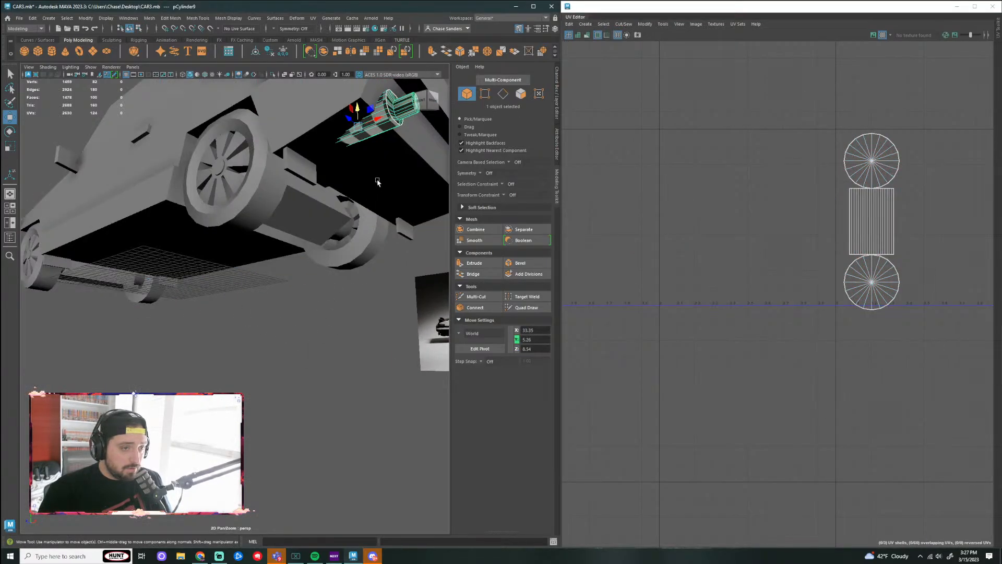
key(ctrl+1)
alt+drag(389, 203, 291, 253)
Step: Select all edges of the isolated exhaust and sew its UVs together
right_drag(266, 276, 265, 245)
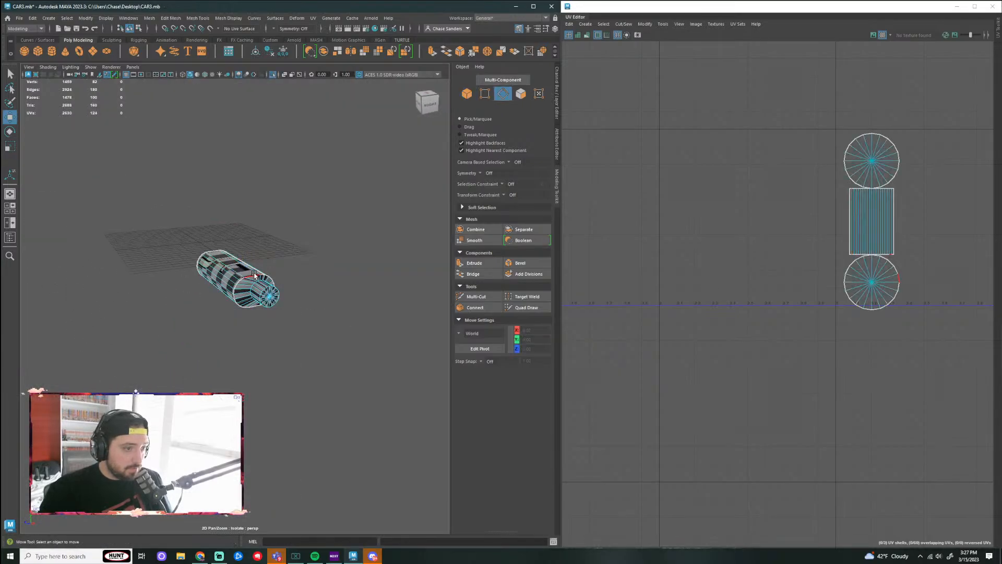
double_click(252, 273)
alt+drag(284, 286, 318, 318)
right_drag(343, 290, 343, 266)
drag(269, 220, 442, 407)
click(625, 24)
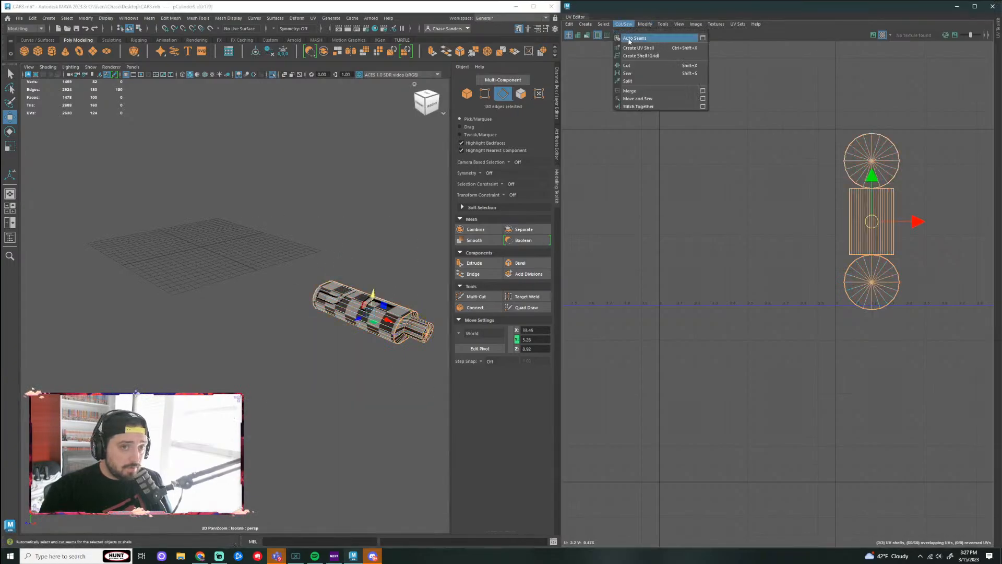
click(646, 72)
Step: Cut the exhaust's UVs along the edge loops at the tip and base of its narrow tailpipe
click(407, 359)
key(f)
right_drag(302, 304, 304, 290)
scroll(289, 297, up, 5)
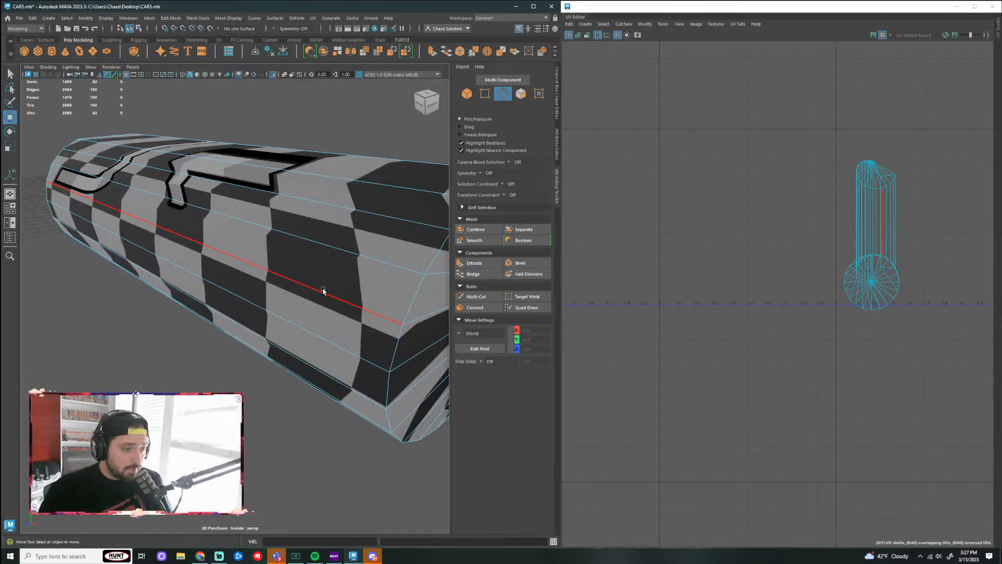
scroll(319, 290, down, 5)
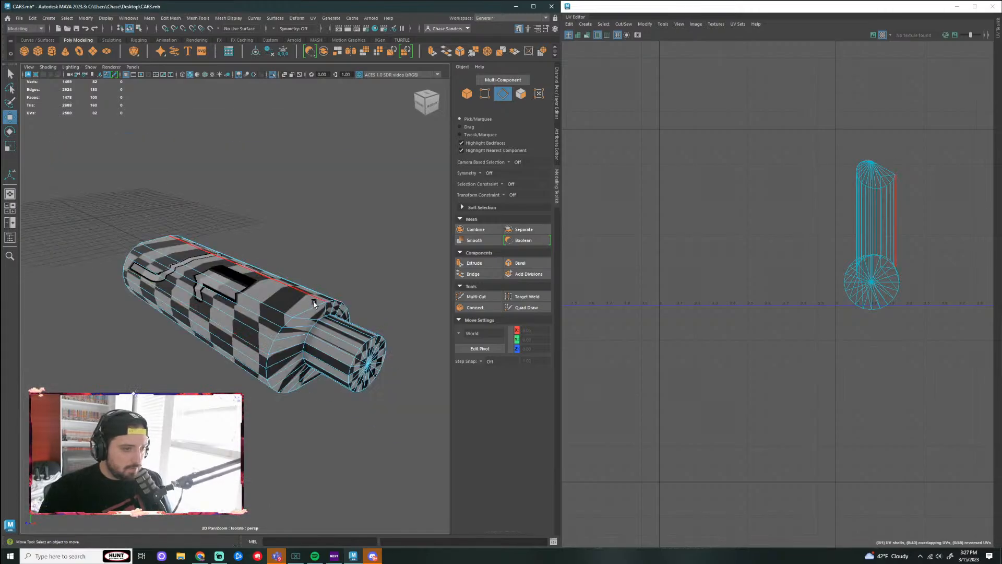
double_click(311, 330)
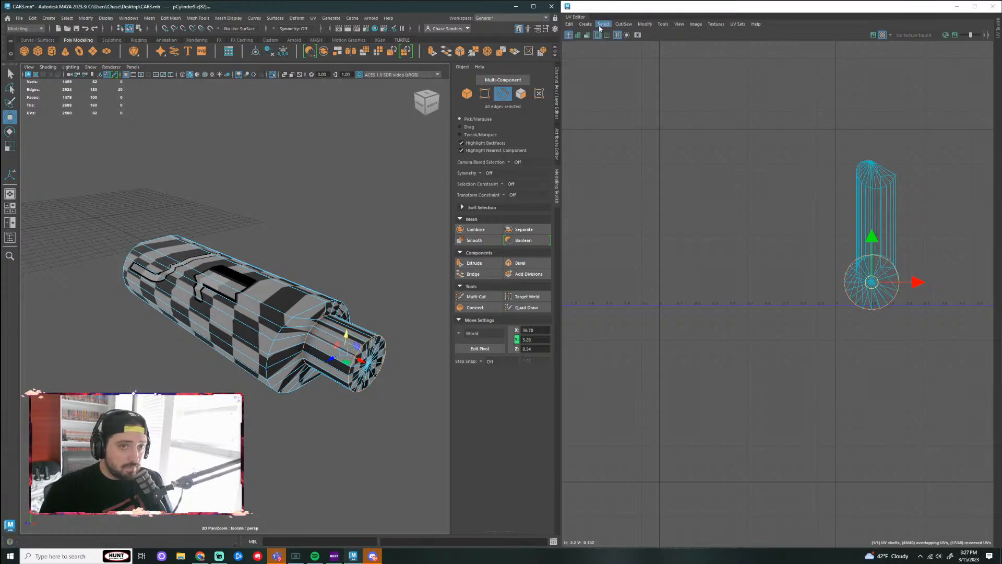
click(624, 24)
click(642, 66)
click(387, 404)
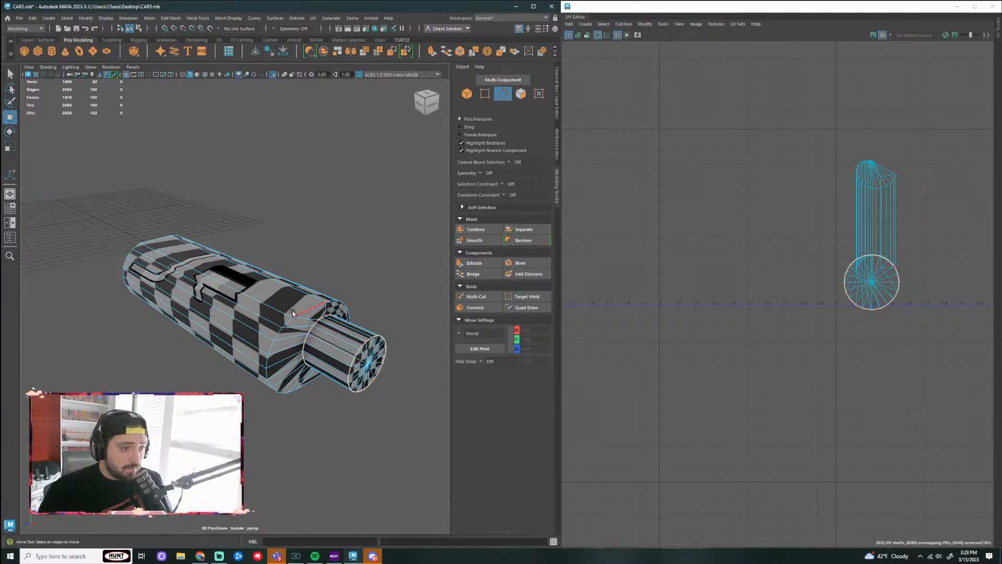
Step: Cut the UVs along the edge loops around both ends of the exhaust's wide main body
double_click(246, 296)
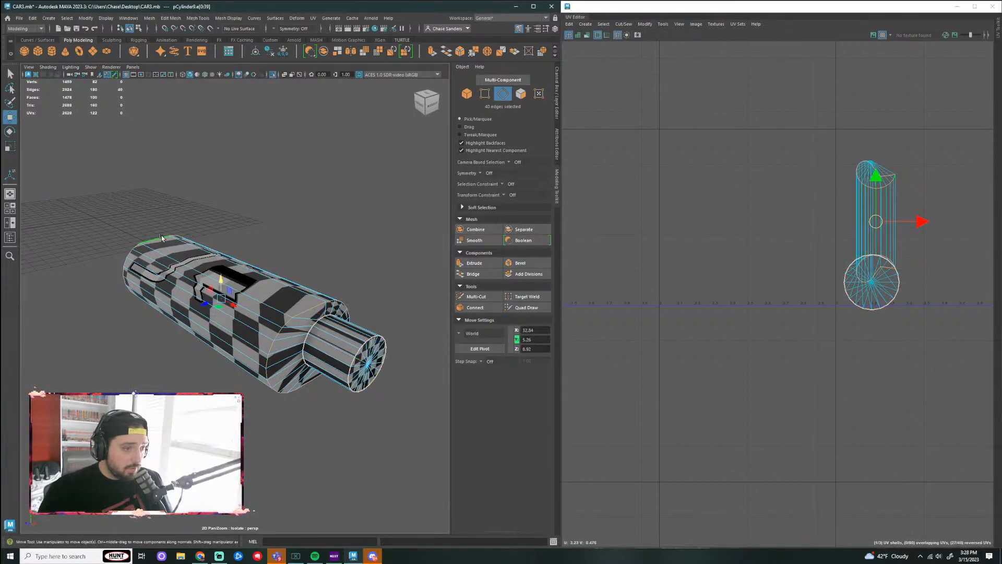
alt+drag(216, 342, 317, 368)
click(202, 355)
Step: Cut one lengthwise UV seam along the exhaust's main body and another along its tailpipe
alt+drag(338, 369, 181, 268)
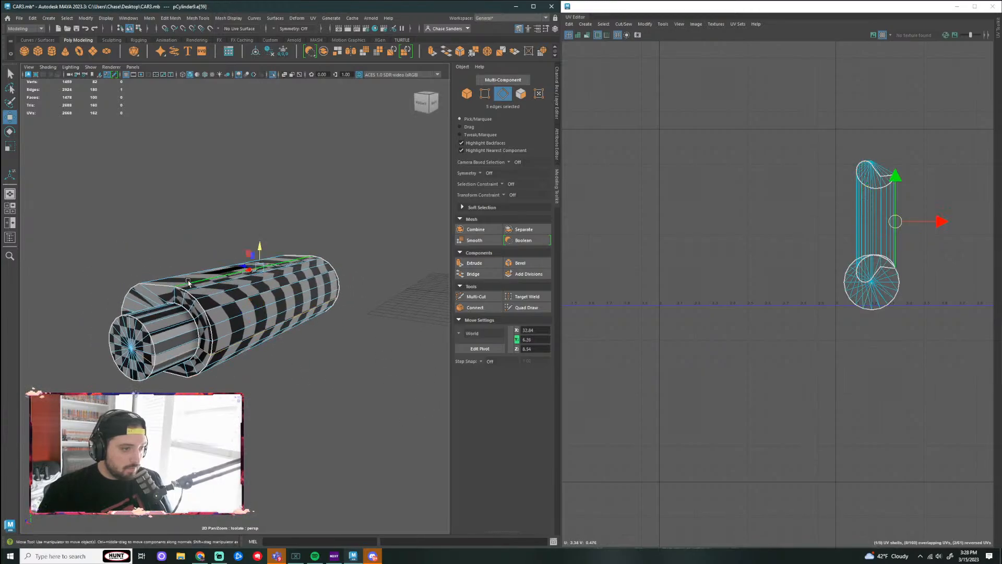
click(358, 370)
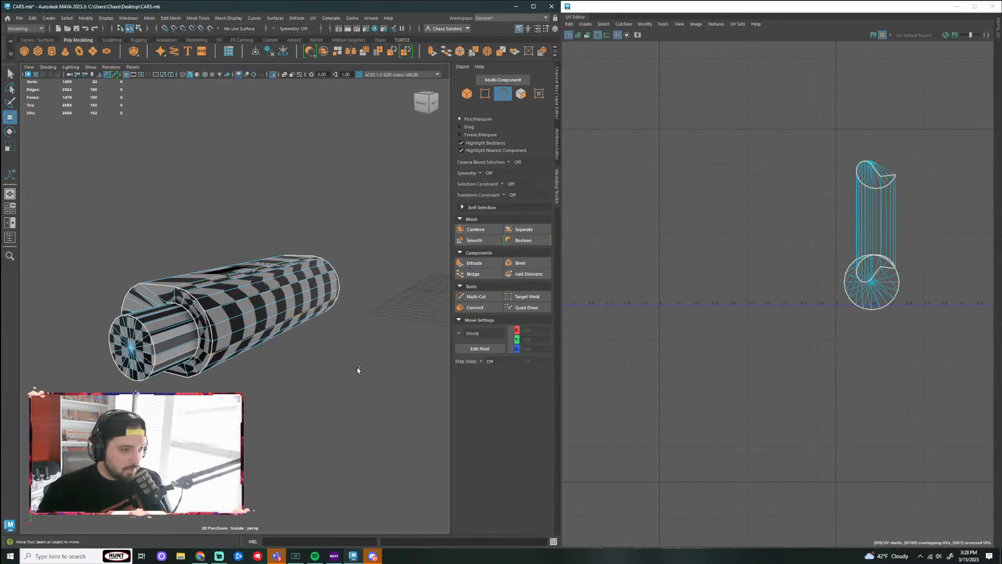
click(190, 282)
click(391, 407)
alt+drag(328, 401, 289, 415)
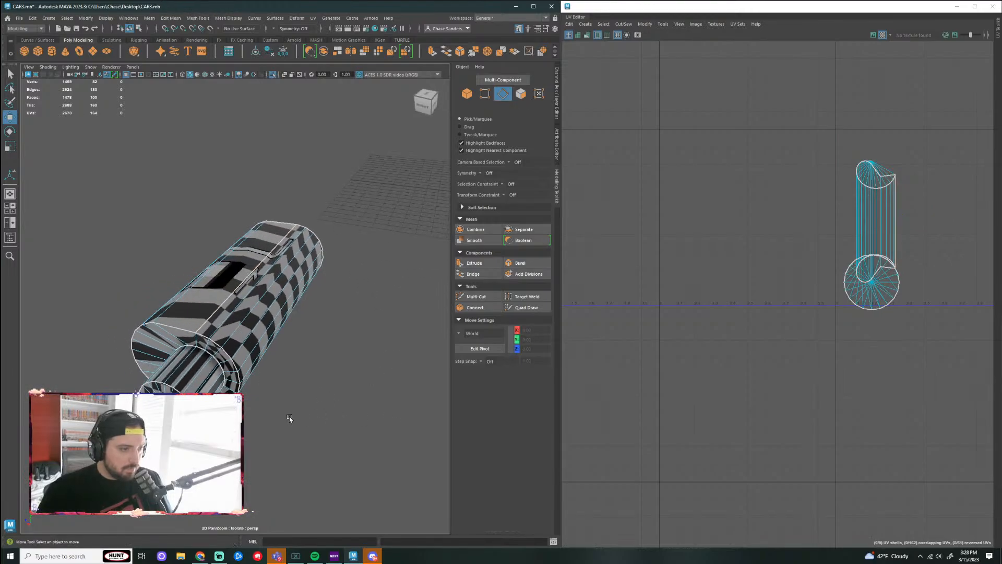
click(179, 372)
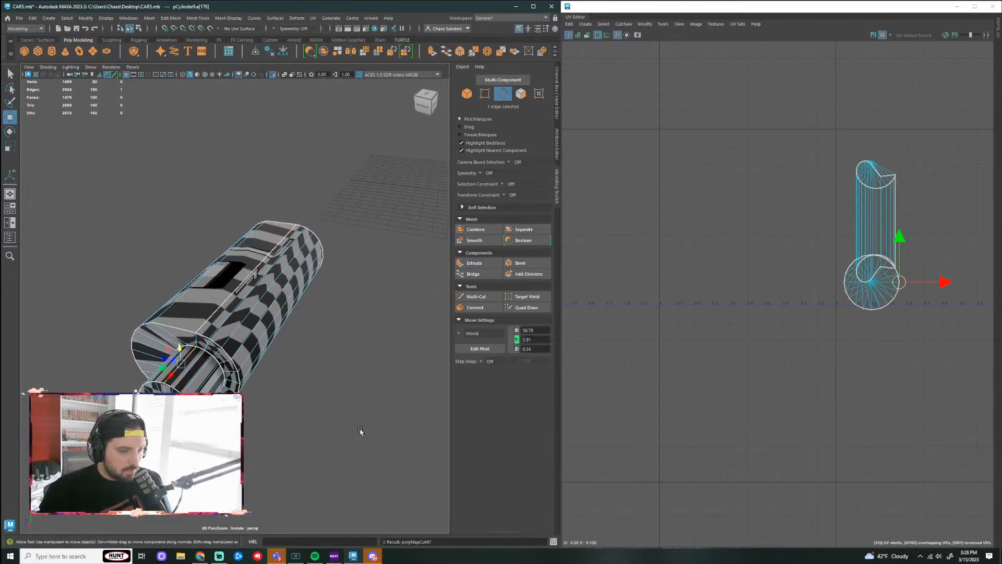
Step: Select all of the exhaust's faces and unfold its UVs
right_click(206, 325)
right_drag(238, 326, 240, 344)
drag(95, 190, 374, 457)
click(646, 24)
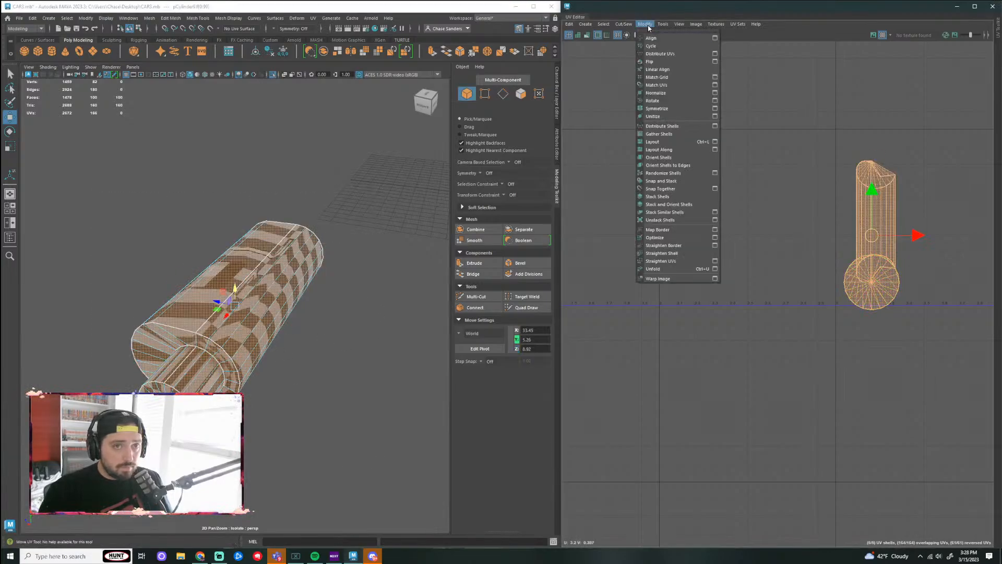
click(657, 270)
scroll(872, 276, down, 2)
alt+middle_drag(879, 275, 689, 264)
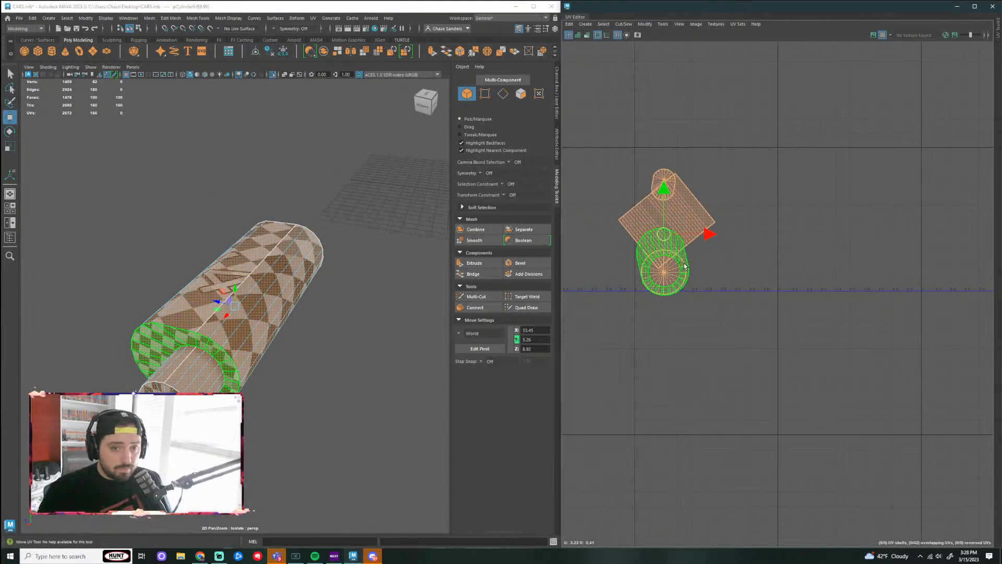
Step: Move the exhaust's ring-shaped shell out to the side of its other unfolded shells
click(682, 265)
drag(665, 268, 748, 258)
click(678, 257)
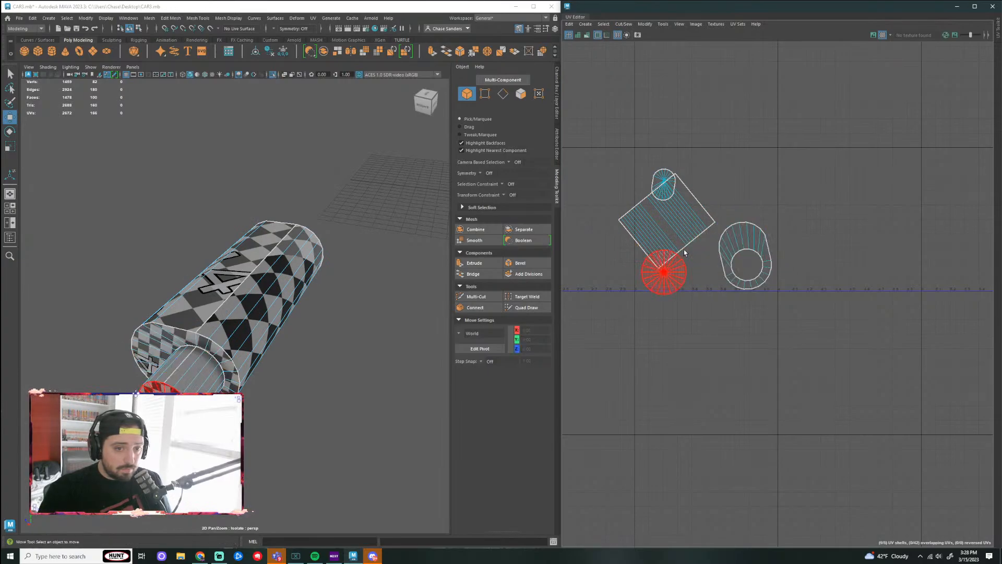
drag(783, 152, 628, 325)
scroll(748, 282, down, 2)
click(830, 261)
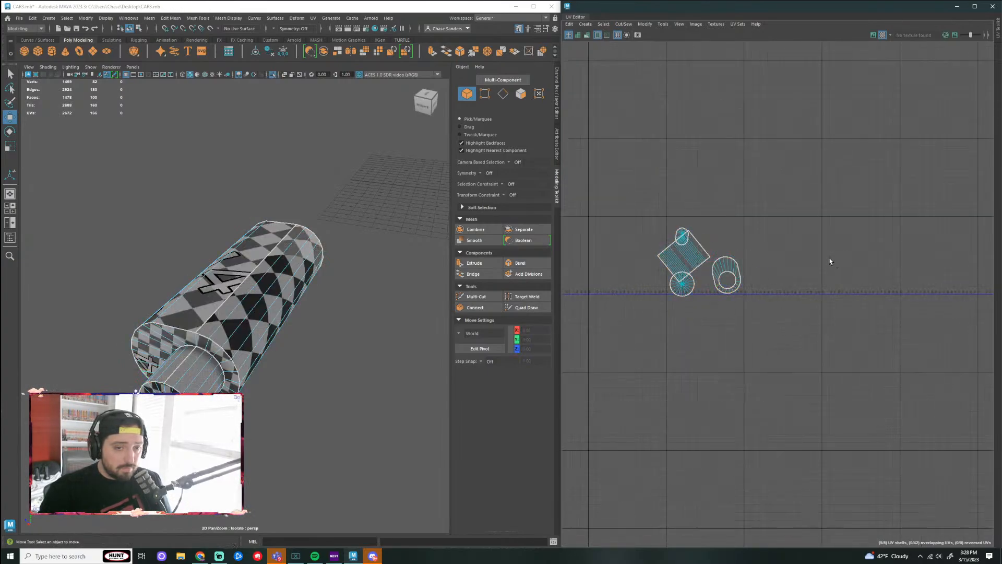
Step: Select all of the exhaust's unfolded shells and shift them horizontally back toward the packed tile's column
drag(780, 214, 650, 308)
drag(684, 262, 828, 275)
scroll(713, 296, up, 3)
scroll(713, 296, up, 2)
scroll(713, 298, down, 5)
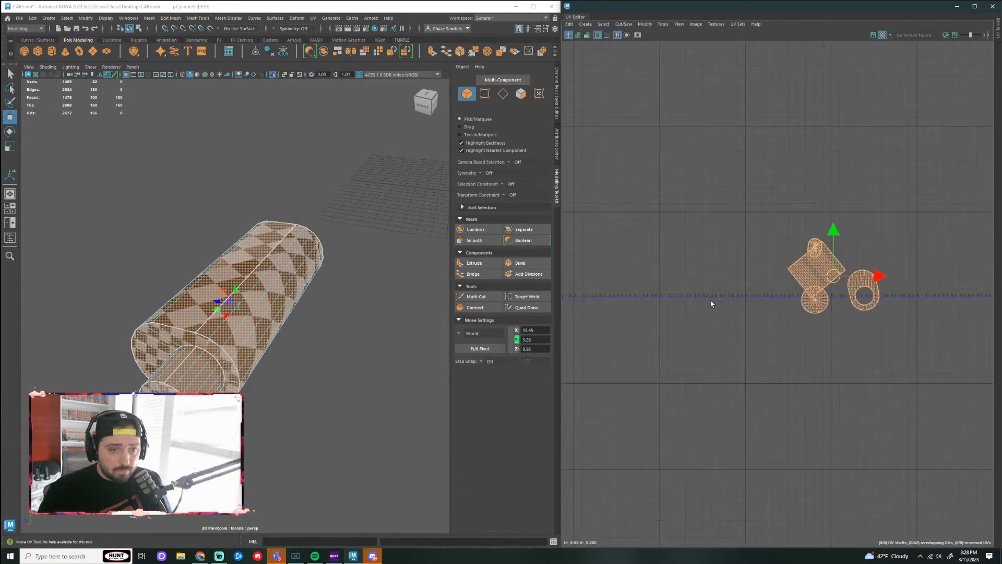
drag(817, 296, 710, 292)
scroll(601, 315, up, 5)
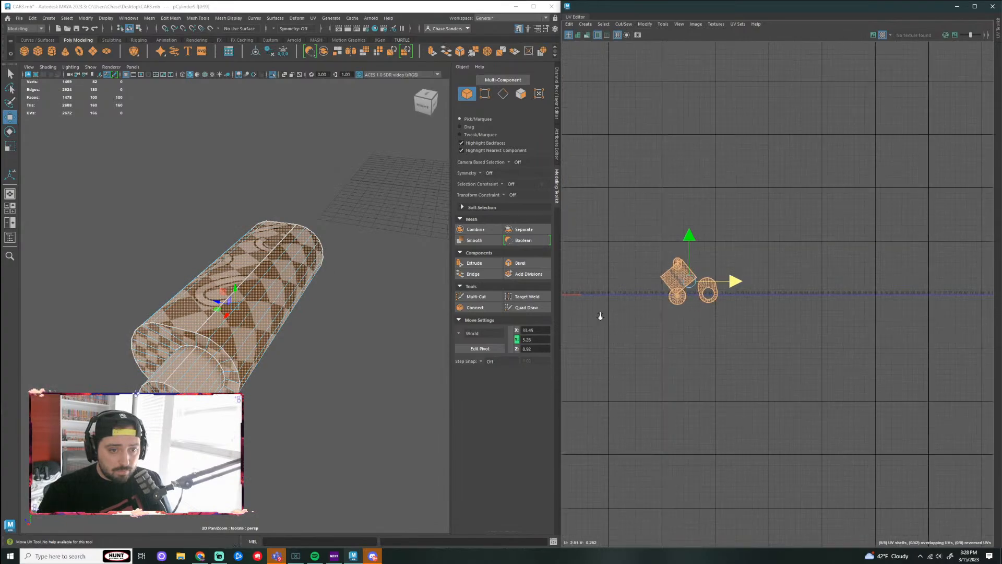
scroll(606, 316, down, 2)
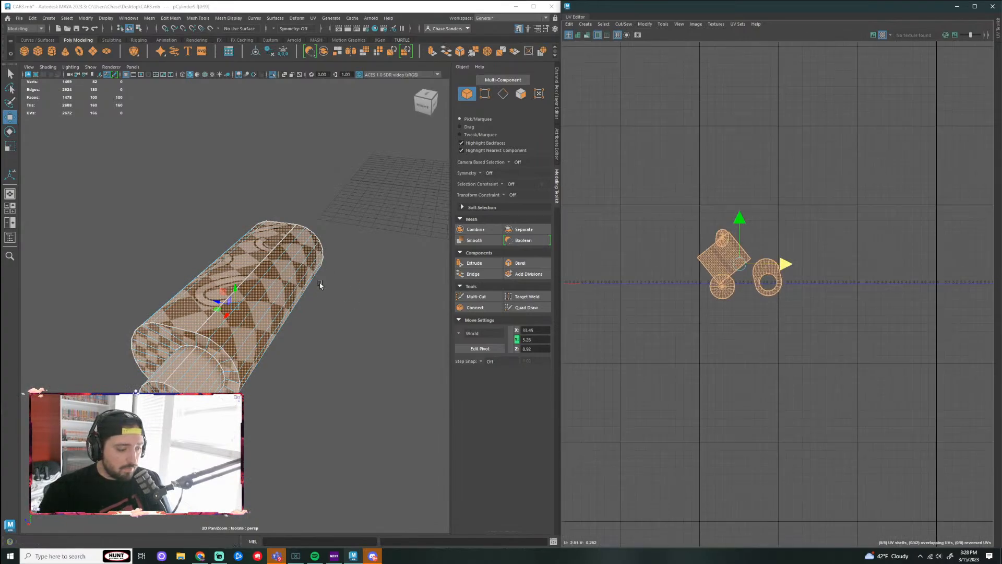
Step: Leave isolation, move the exhaust shells straight down below the packed tile, and select all of the car's objects
key(ctrl+1)
scroll(292, 282, down, 8)
right_drag(291, 280, 377, 187)
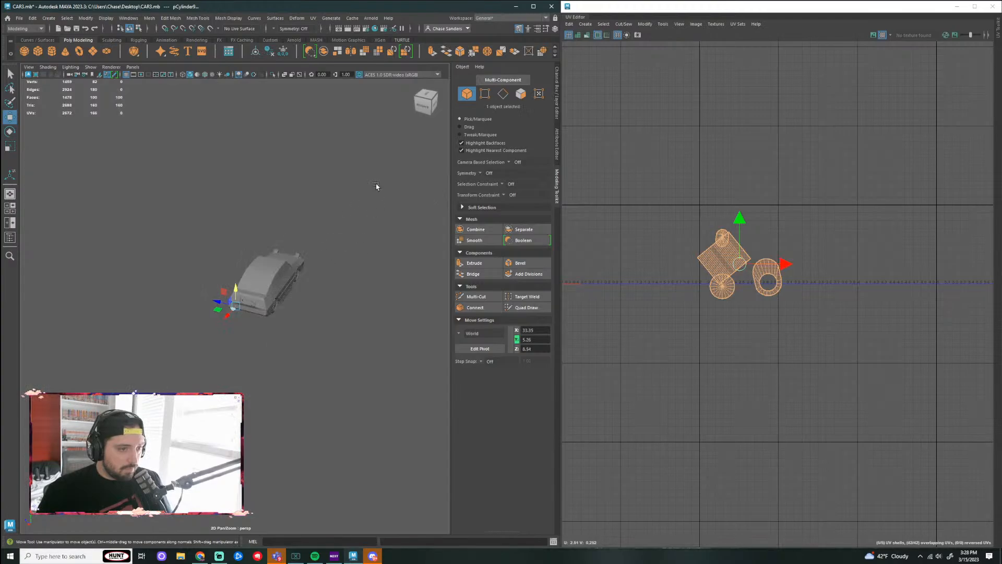
drag(377, 185, 204, 334)
scroll(778, 264, up, 4)
key(ctrl+z)
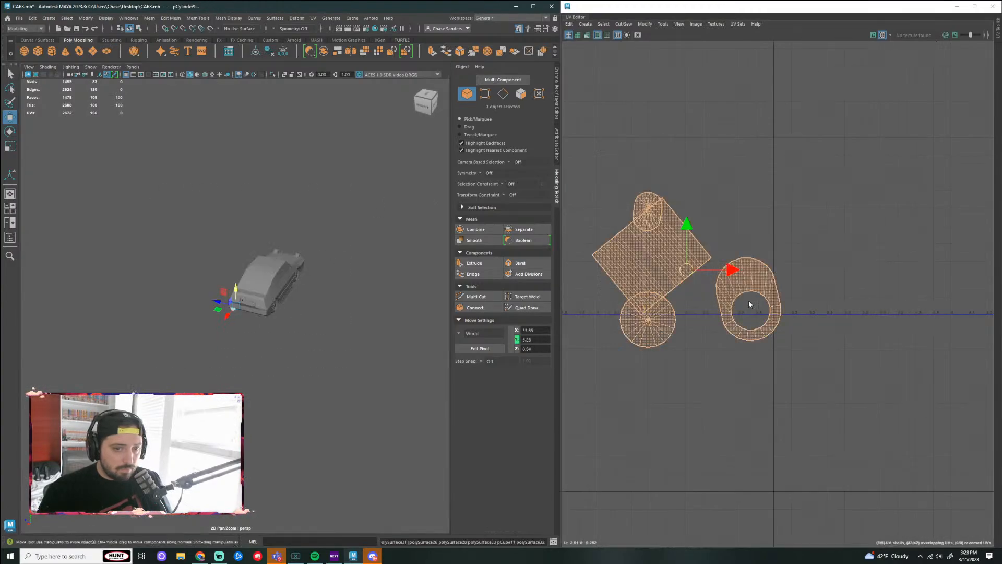
drag(686, 228, 686, 383)
drag(334, 223, 209, 345)
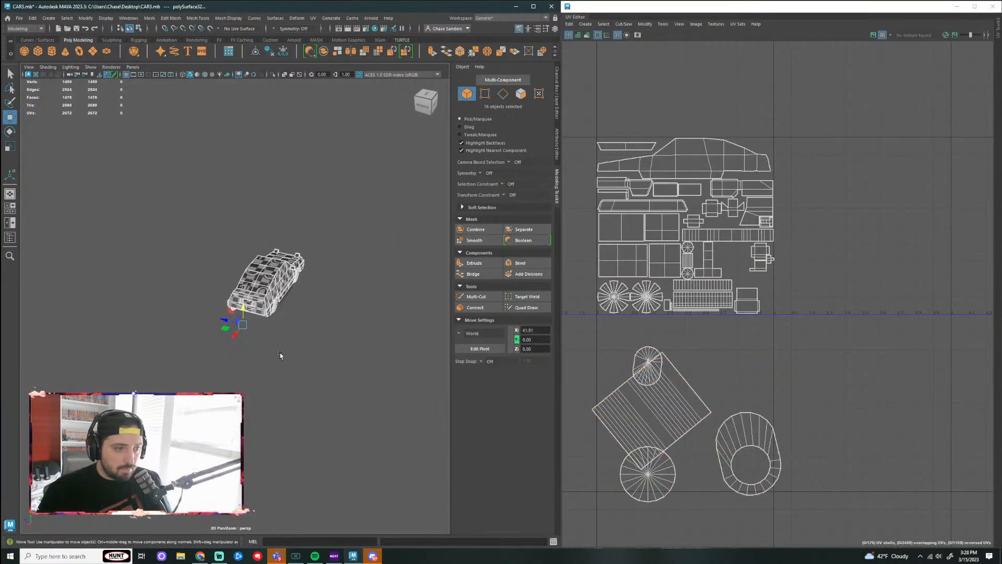
Step: Move the exhaust body's large rectangular shell beside the packed tile and rotate it until its edges are upright
right_drag(679, 398, 659, 384)
click(681, 420)
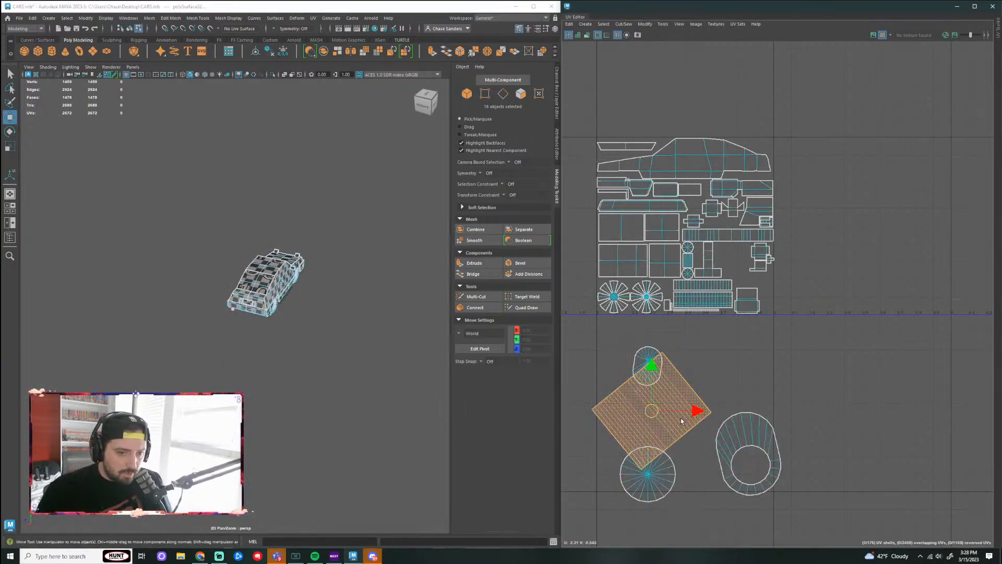
drag(652, 412, 799, 319)
scroll(814, 313, up, 2)
key(r)
key(e)
drag(848, 286, 859, 294)
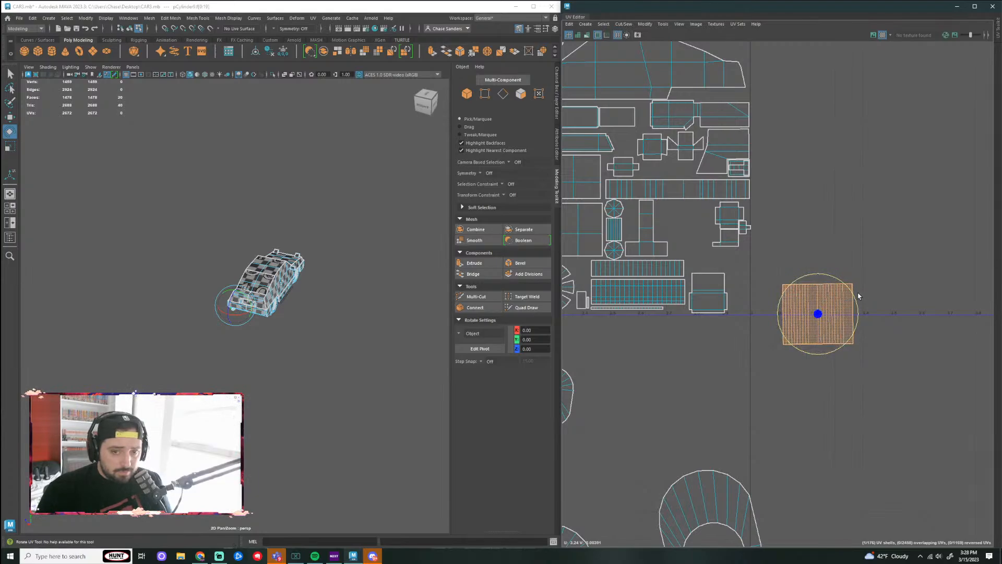
click(644, 25)
click(694, 268)
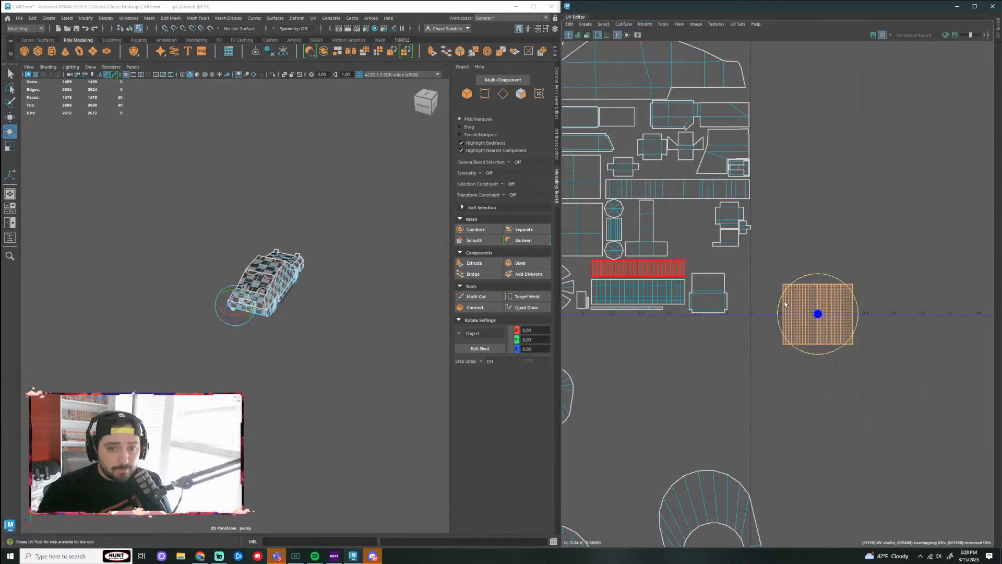
Step: Scale the rectangular exhaust shell down and place it in the gap under the long strip shell, beside the inverted-T shell
key(w)
key(r)
drag(818, 314, 679, 223)
key(w)
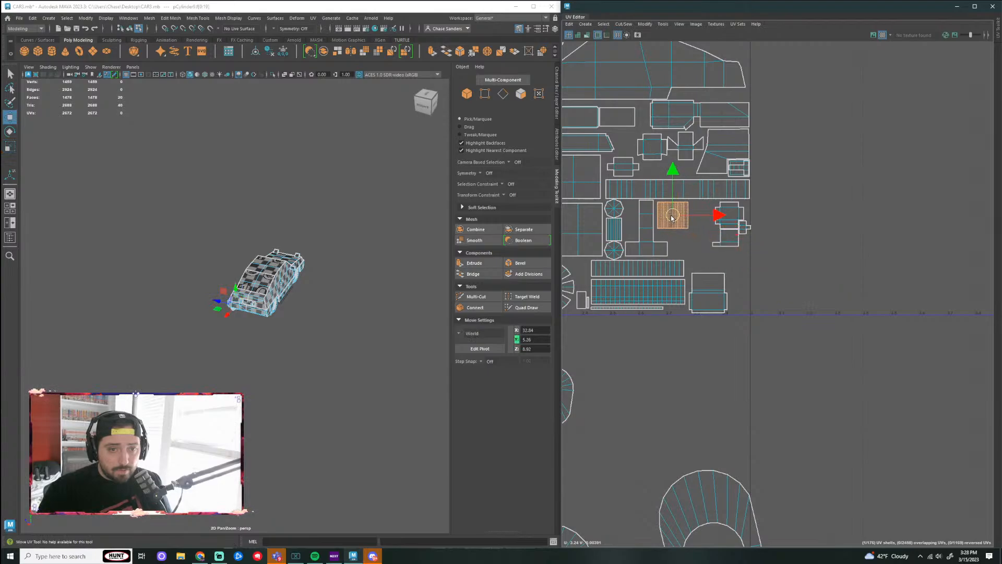
Step: Move the exhaust's ring-shaped shell onto the packed tile's lower corner and rotate it about 90 degrees
scroll(783, 381, down, 2)
click(743, 409)
drag(743, 410, 747, 166)
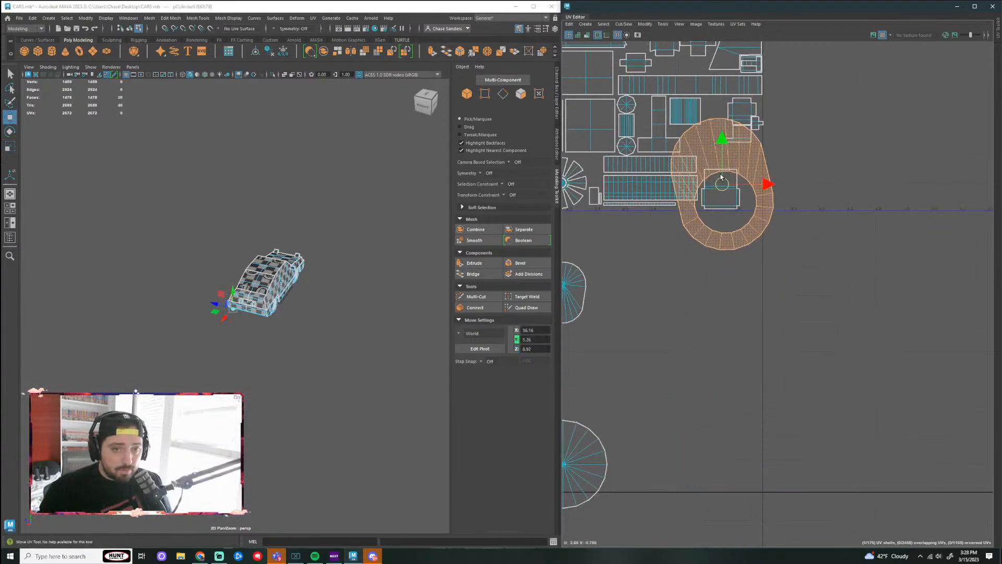
scroll(747, 146, up, 2)
drag(767, 130, 793, 212)
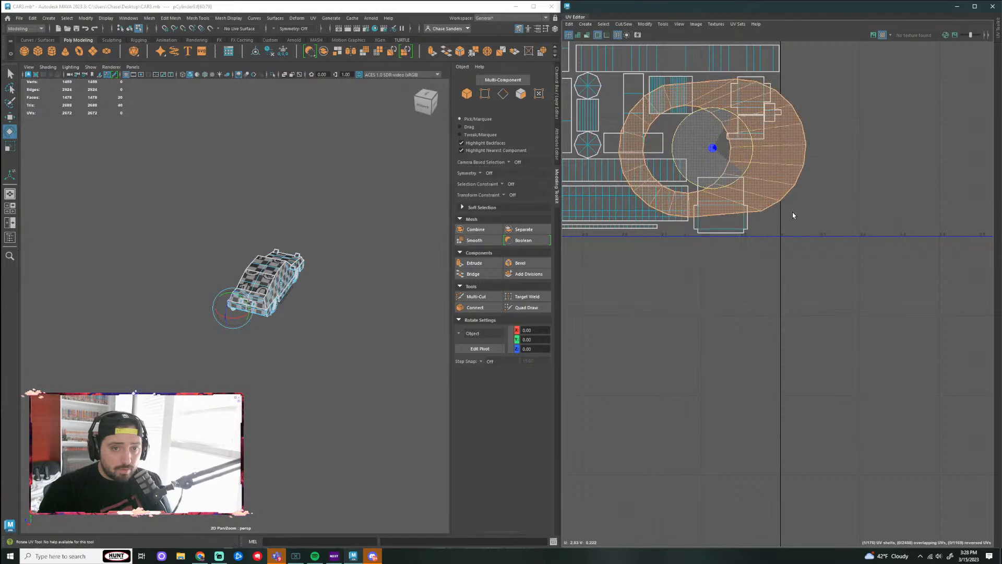
scroll(778, 250, down, 3)
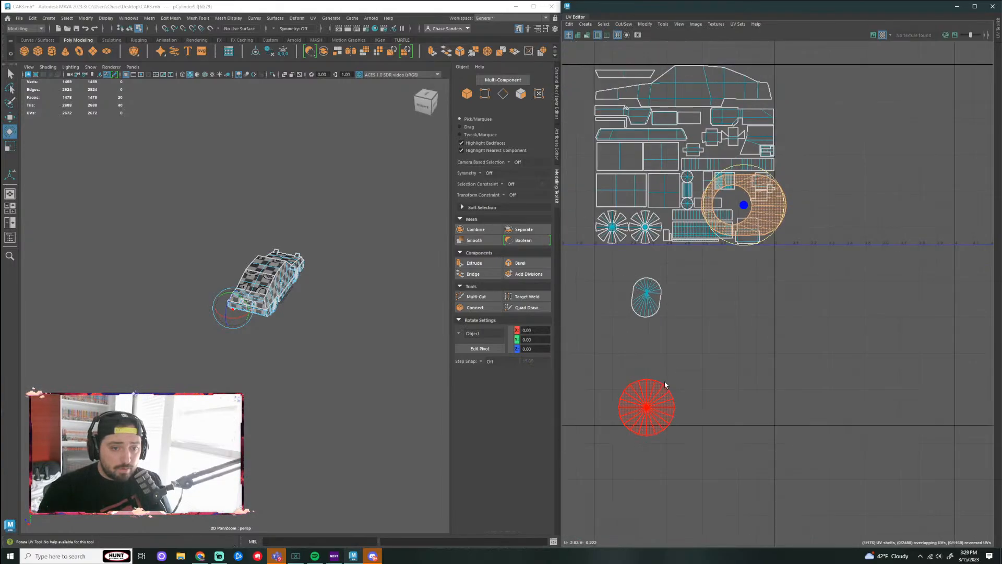
Step: Move the exhaust's oval end-cap shell beside the packed tile and rotate it about 90 degrees so it lies horizontally
click(650, 298)
key(w)
drag(652, 302, 829, 211)
scroll(836, 208, up, 2)
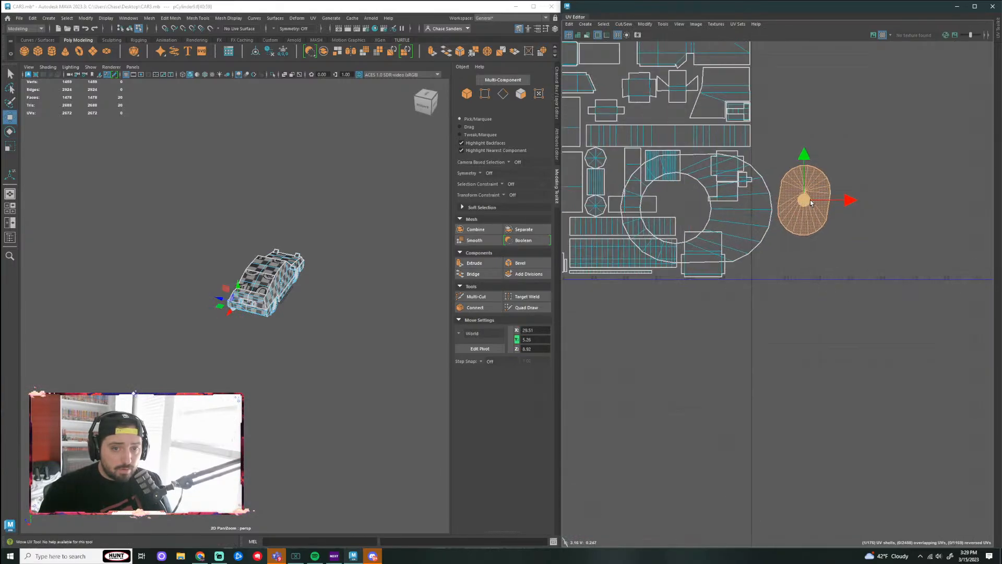
key(e)
drag(835, 173, 776, 171)
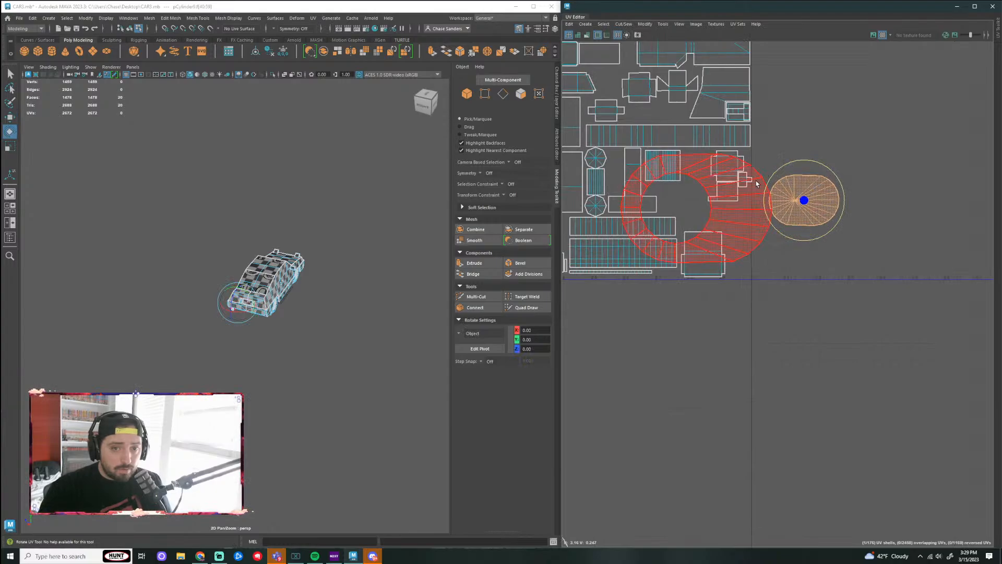
Step: Scale the exhaust's ring-shaped shell down and place it just beneath the striped rectangular exhaust shell
click(751, 201)
key(r)
drag(694, 208, 647, 186)
scroll(703, 195, up, 2)
key(w)
key(r)
scroll(679, 208, up, 2)
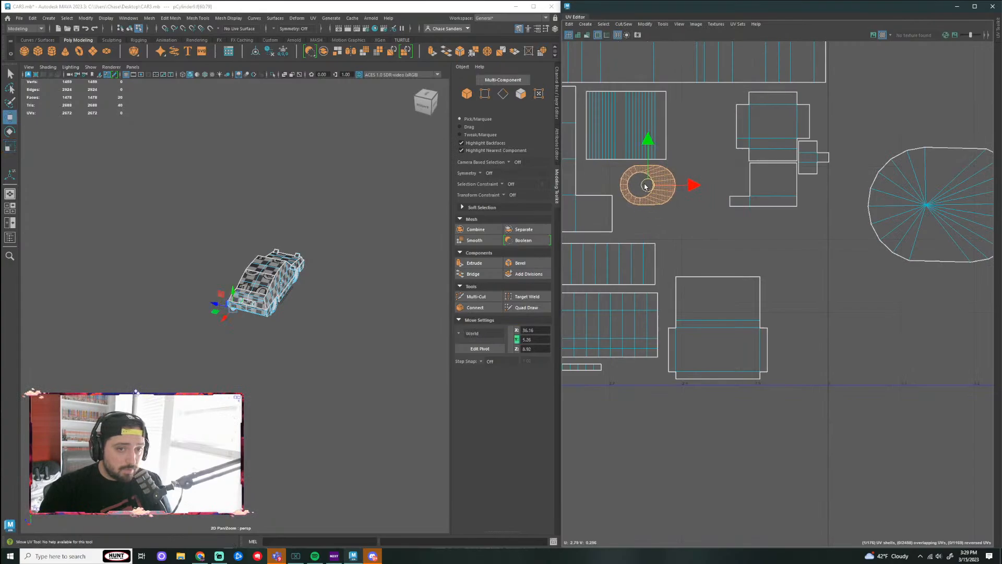
Step: Scale the exhaust's oval end-cap shell down to match the ring shell and place it directly beneath the ring
scroll(950, 213, down, 2)
click(934, 208)
key(r)
drag(940, 207, 667, 256)
scroll(761, 219, up, 2)
scroll(759, 176, up, 1)
key(w)
key(r)
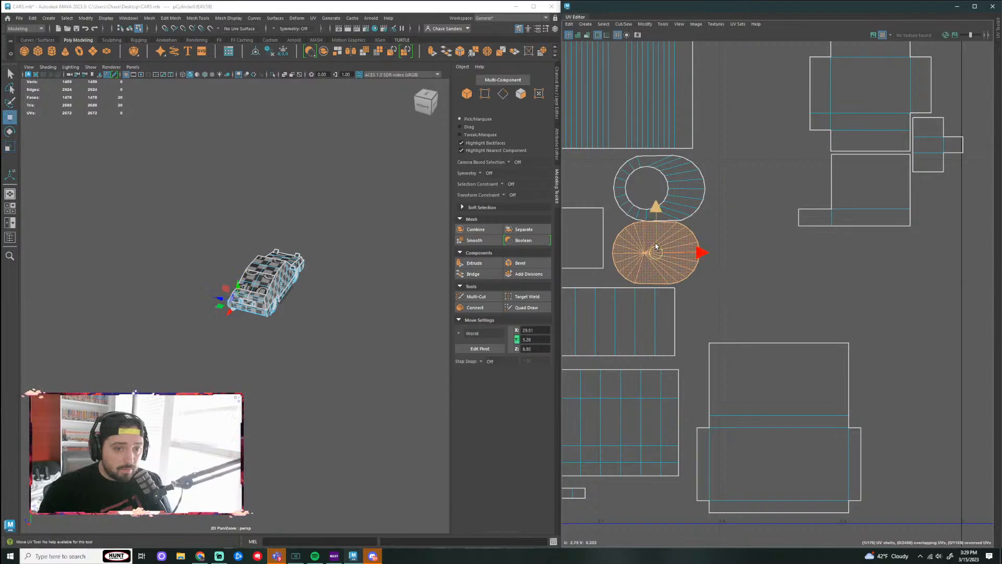
click(743, 262)
scroll(757, 293, down, 4)
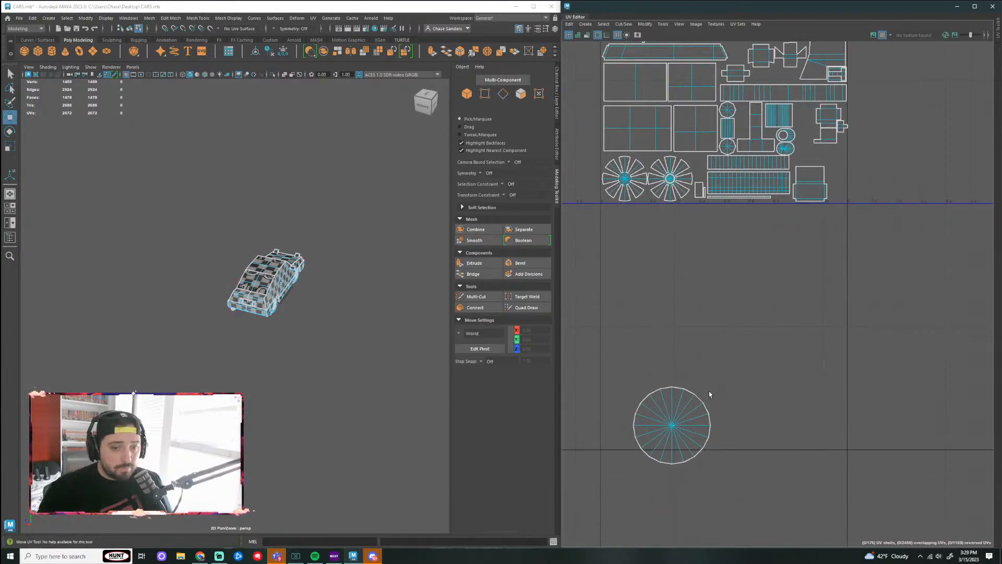
Step: Move the large circular shell up beside the packed tile and select the exhaust tip's cylindrical side faces on the car
click(694, 412)
scroll(706, 396, down, 5)
scroll(700, 395, up, 4)
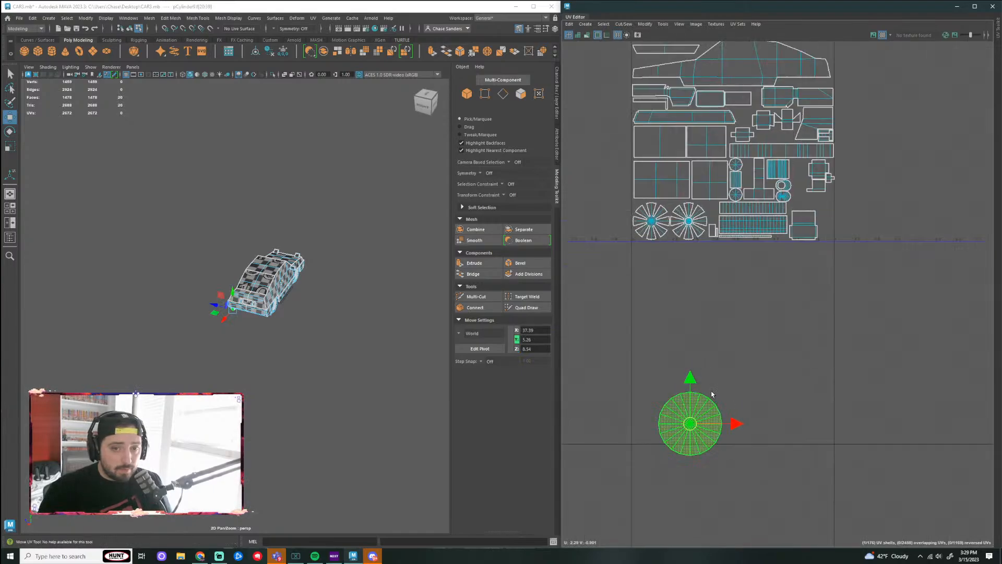
drag(692, 414, 871, 190)
alt+drag(271, 293, 293, 326)
click(320, 309)
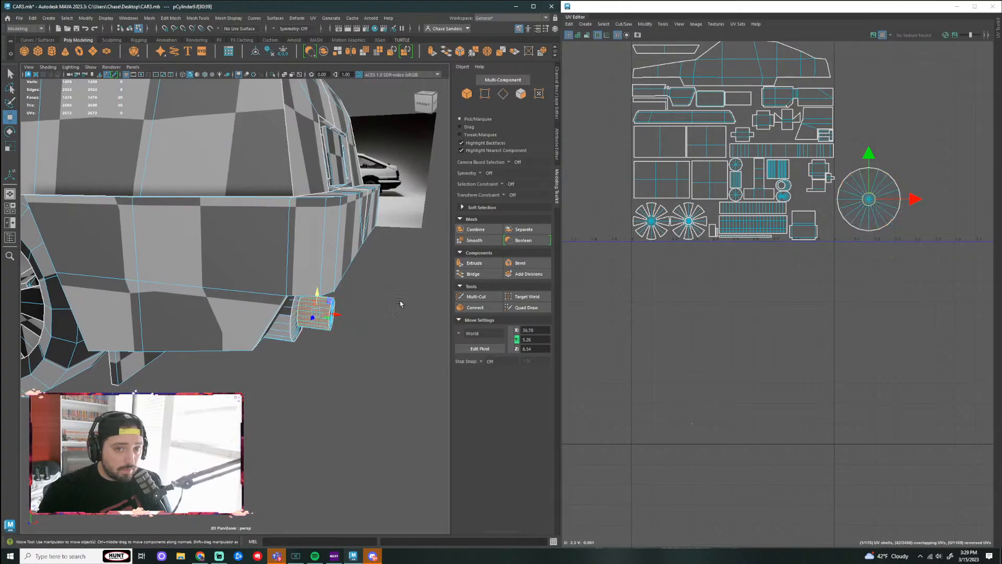
Step: Try to unfold the UVs of the exhaust tip's side faces
scroll(694, 339, down, 5)
scroll(741, 314, up, 6)
scroll(701, 333, up, 2)
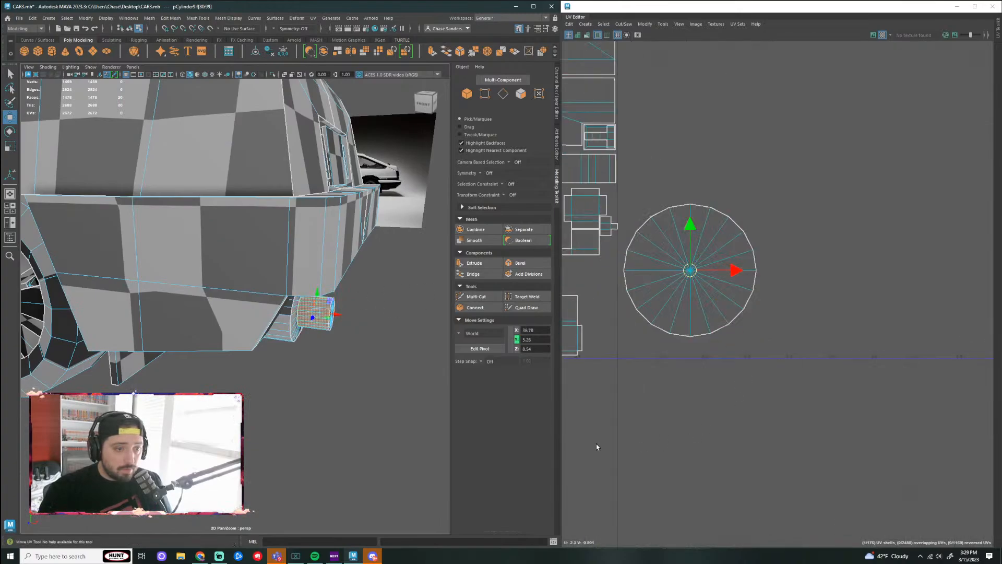
scroll(358, 324, up, 3)
click(646, 24)
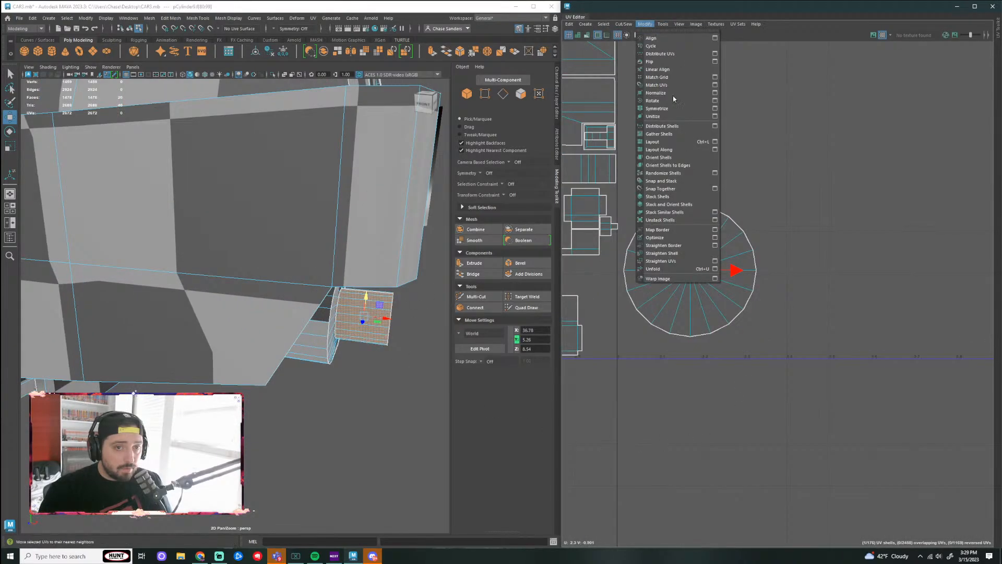
click(659, 269)
scroll(689, 368, down, 5)
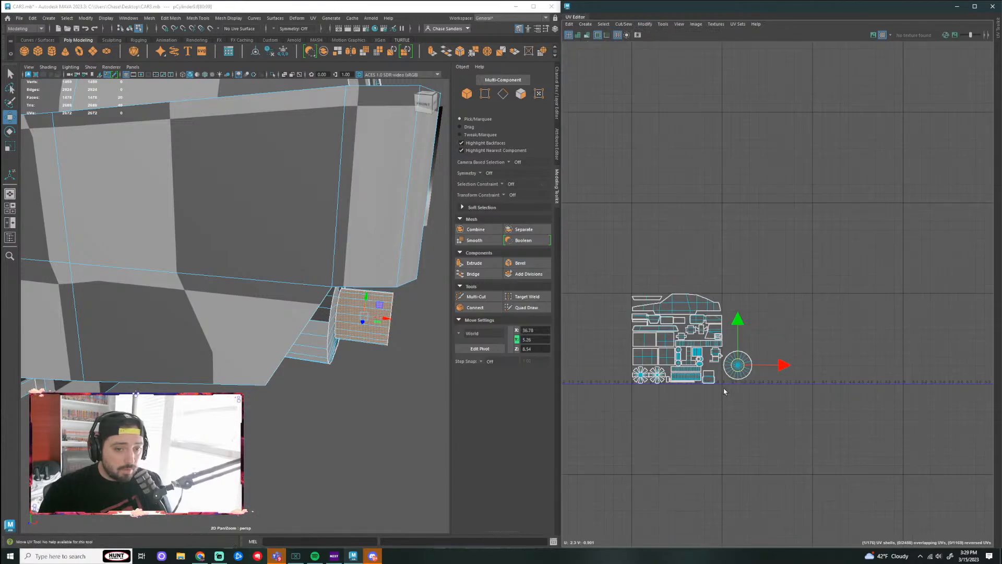
scroll(689, 369, up, 4)
scroll(689, 366, down, 2)
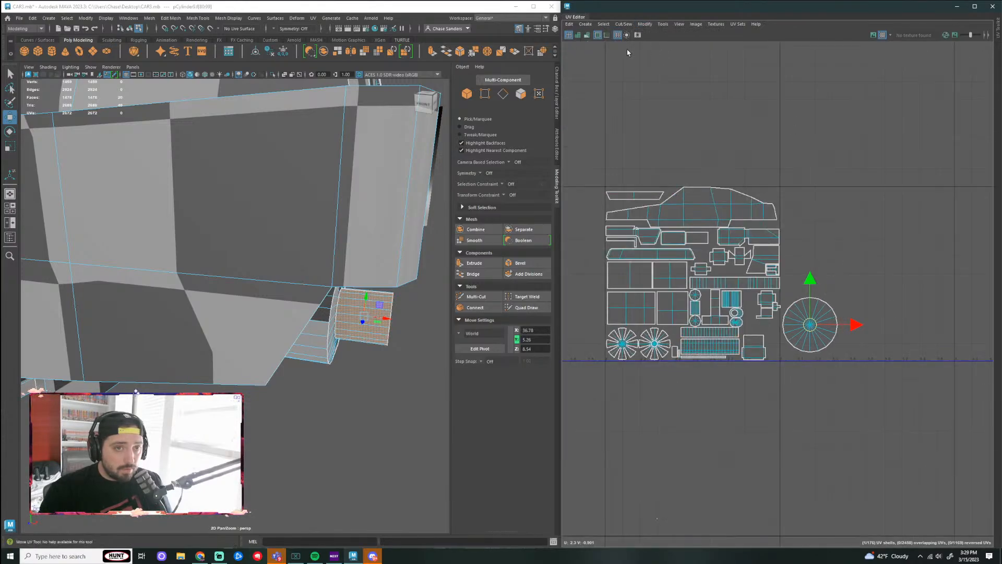
Step: Apply an automatic UV projection to the exhaust tip's side faces and move-and-sew the resulting pieces along their shared edges
click(313, 18)
click(358, 58)
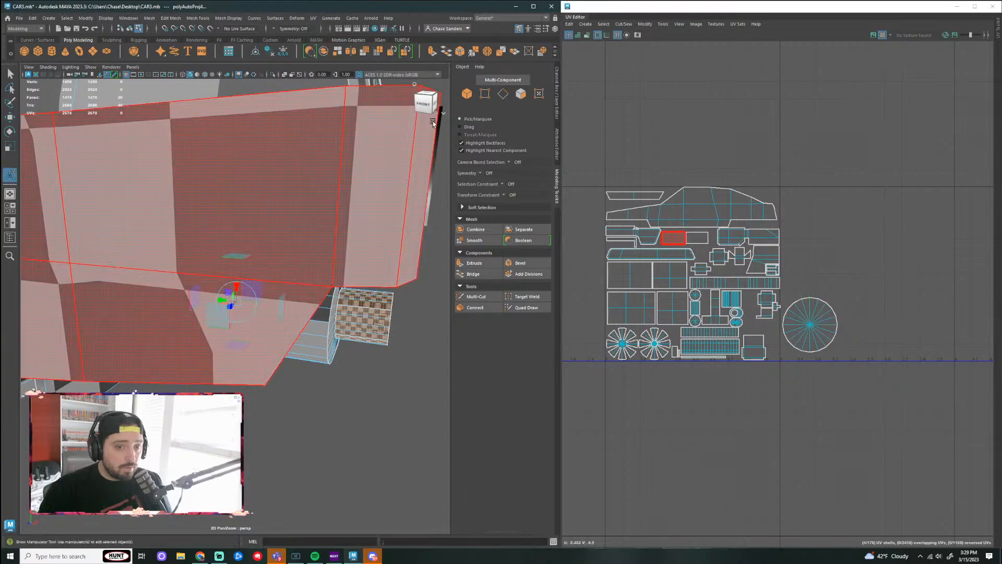
scroll(772, 413, down, 4)
mouse_move(624, 372)
right_down()
mouse_move(614, 348)
mouse_move(604, 360)
mouse_move(629, 381)
right_up()
click(622, 356)
scroll(629, 373, up, 3)
click(677, 396)
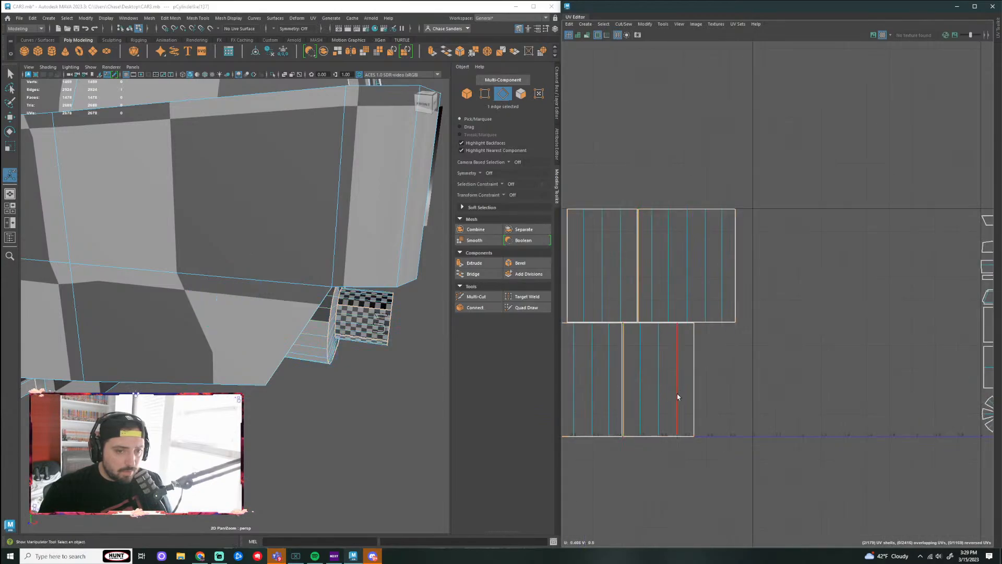
click(624, 24)
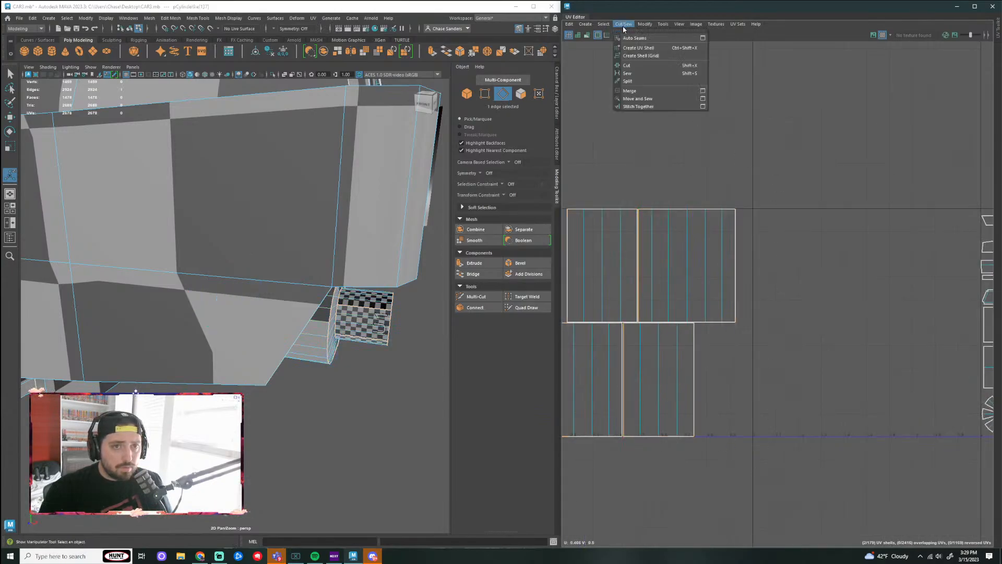
click(642, 98)
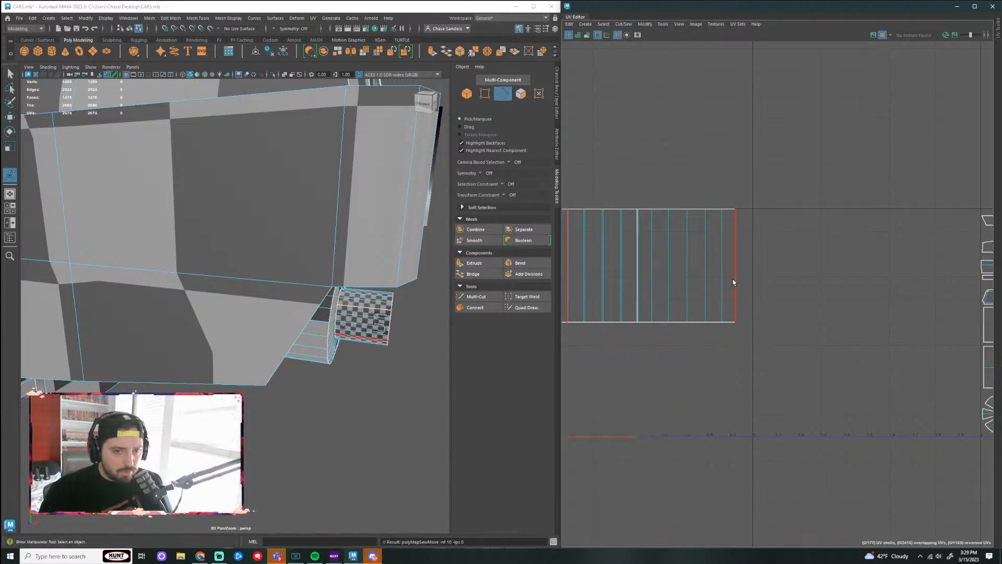
Step: Select the joined long striped shell of the exhaust tip and move it up, clear of its unsewn piece
scroll(704, 352, down, 2)
right_drag(659, 293, 626, 279)
click(645, 313)
scroll(686, 294, down, 4)
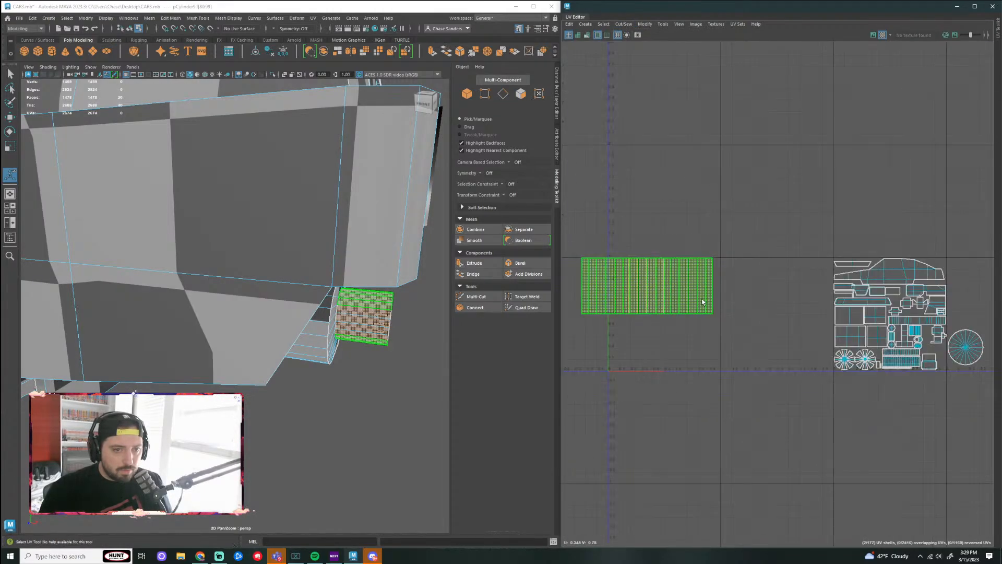
key(w)
middle_drag(703, 302, 735, 239)
Step: Move and sew the exhaust tip's remaining small striped piece onto the end of the long striped shell
click(735, 327)
shift+click(720, 323)
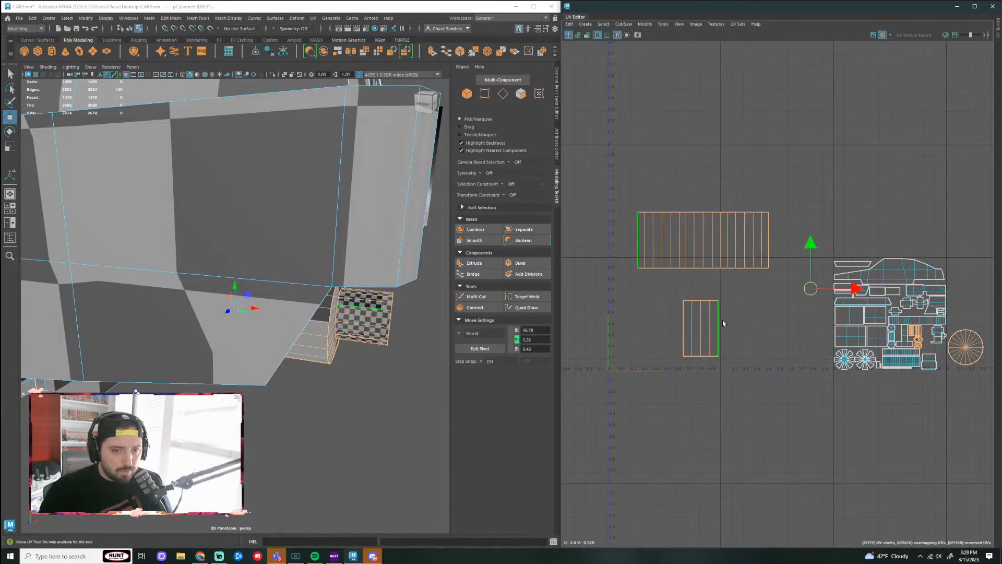
key(F10)
click(719, 321)
click(623, 24)
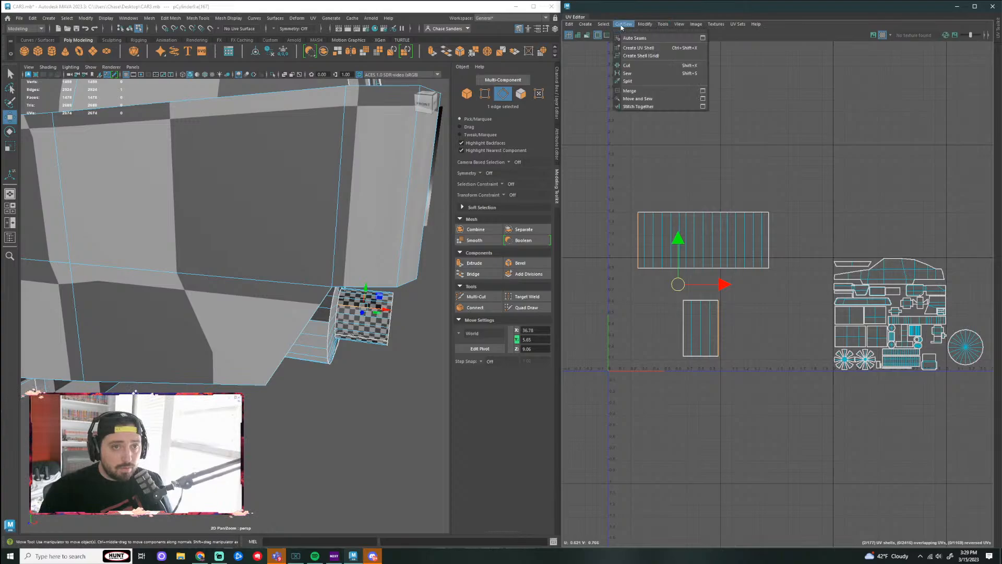
click(653, 99)
Step: Unfold the completed exhaust-tip strip, move it closer to the packed tile, and straighten its UVs
right_drag(653, 266, 627, 245)
click(646, 24)
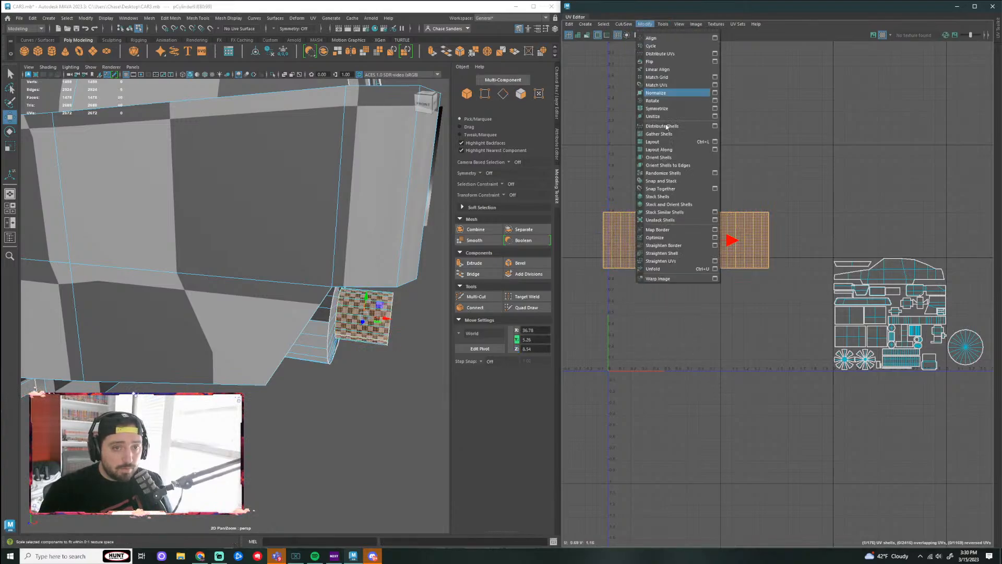
click(659, 270)
scroll(695, 261, down, 2)
drag(694, 247, 721, 275)
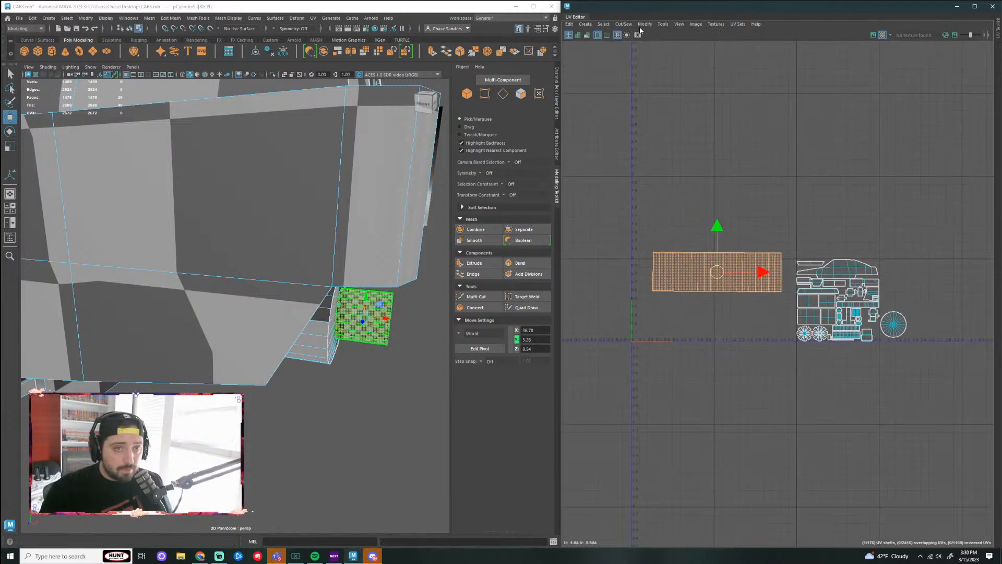
click(644, 24)
click(674, 262)
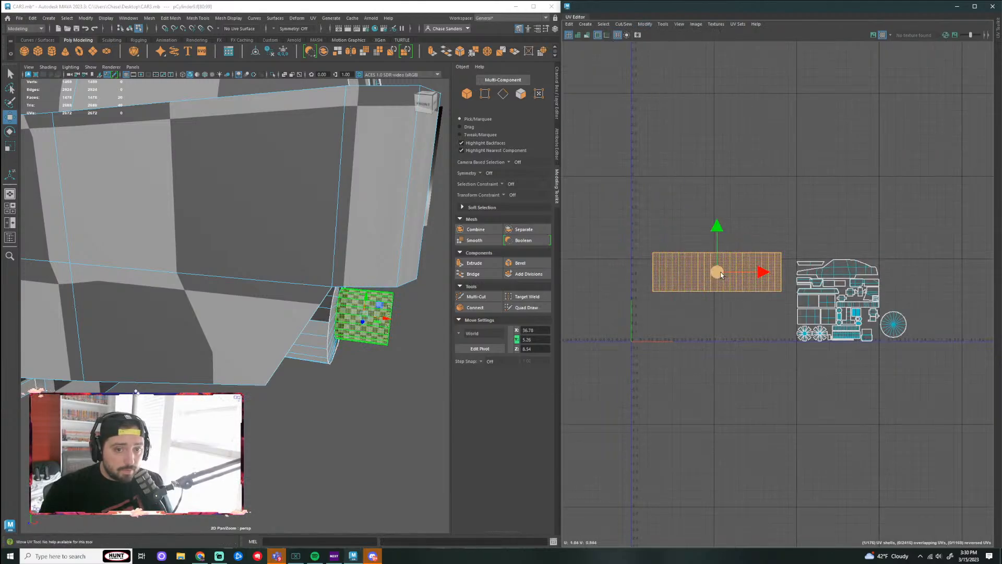
Step: Scale the exhaust-tip strip down and place it in the gap directly above the box-shaped shell at the tile's lower corner
drag(721, 275, 865, 324)
scroll(835, 303, up, 4)
key(r)
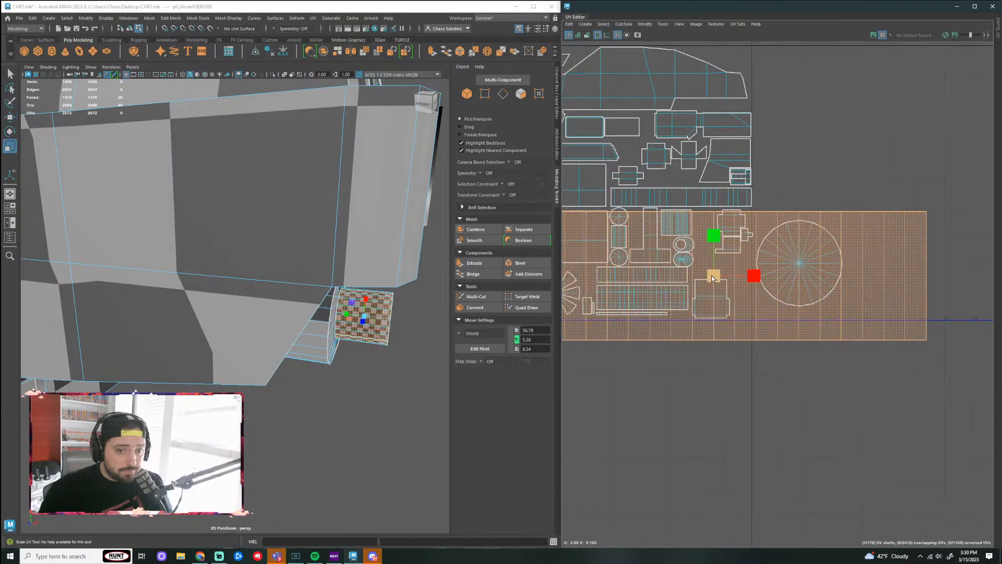
drag(713, 278, 685, 272)
scroll(721, 280, up, 3)
key(r)
key(w)
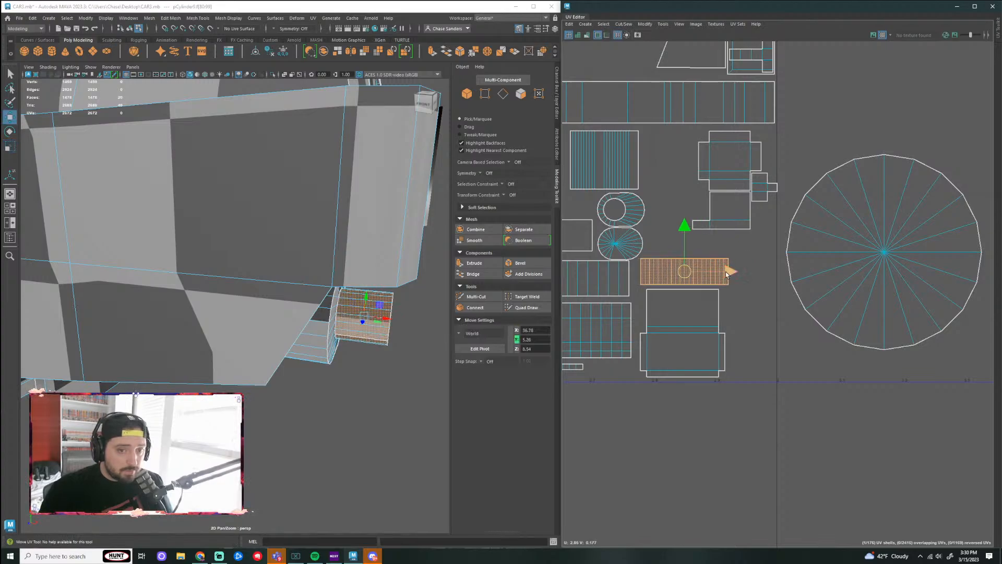
Step: Scale the circular exhaust-tip cap shell down and place it beside the oval shell, above the exhaust-tip strip
click(861, 261)
key(r)
drag(884, 252, 658, 265)
key(w)
scroll(668, 205, up, 3)
scroll(667, 205, down, 3)
key(r)
click(856, 297)
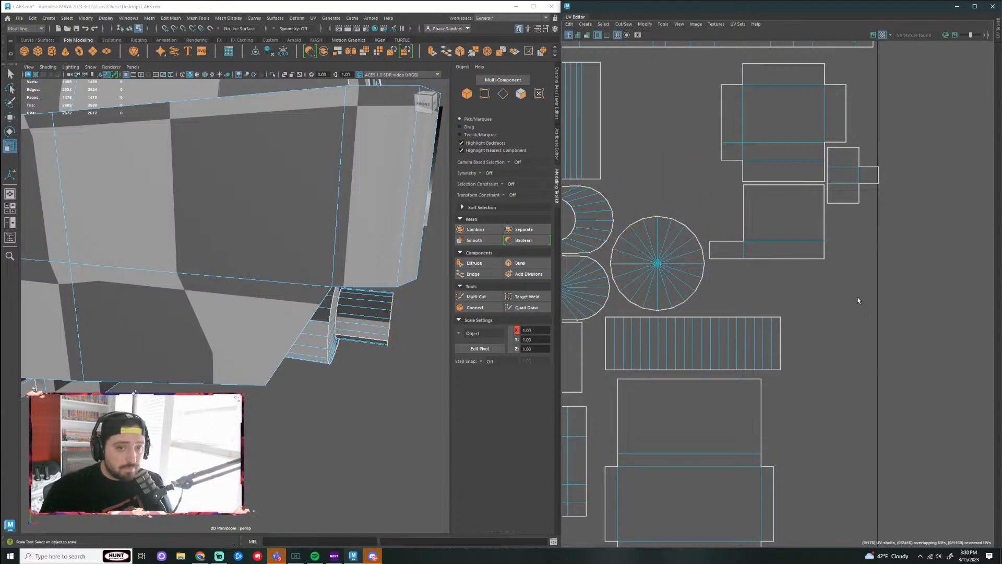
scroll(866, 308, down, 5)
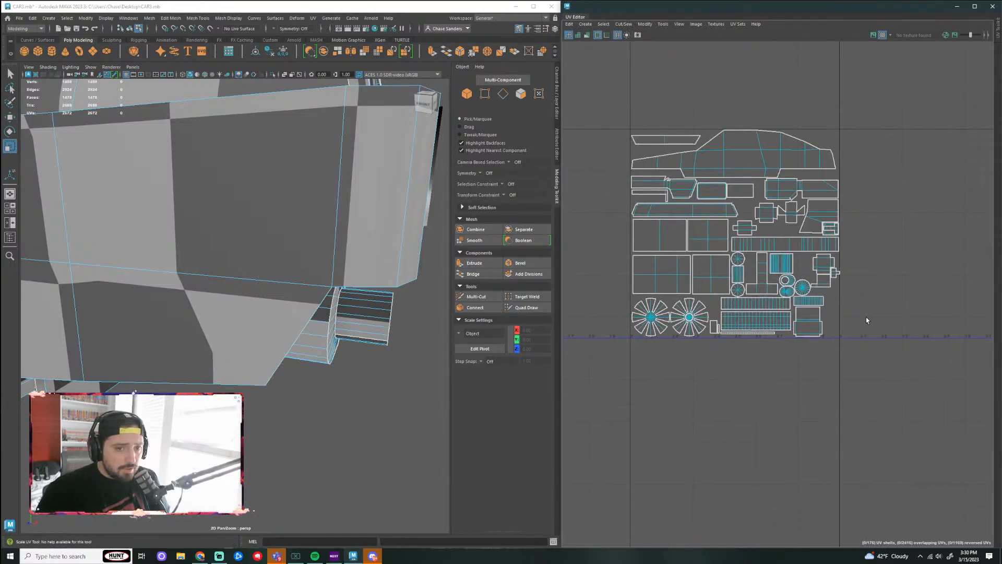
scroll(329, 393, down, 8)
alt+drag(286, 337, 153, 332)
scroll(201, 337, up, 4)
scroll(837, 250, up, 5)
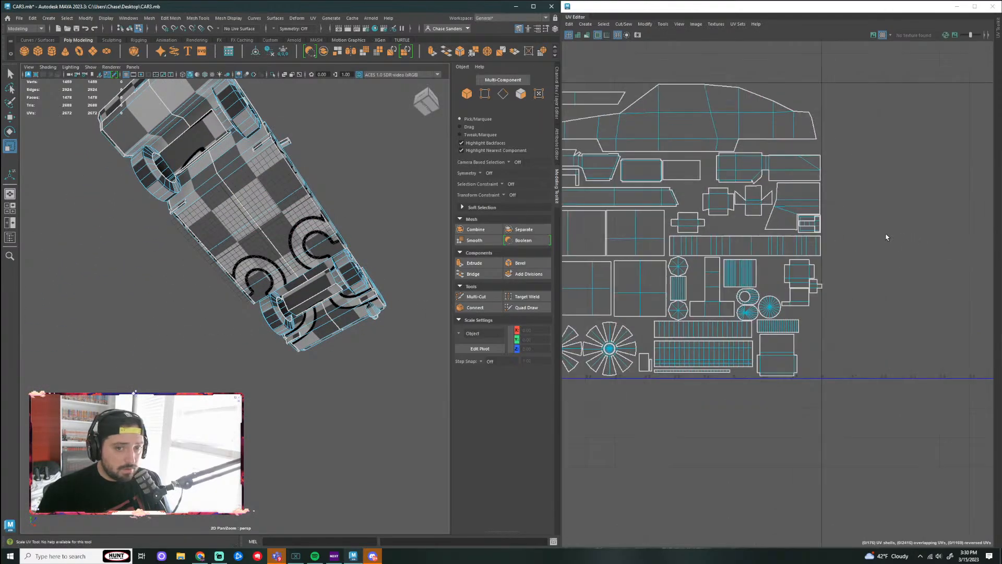
click(686, 227)
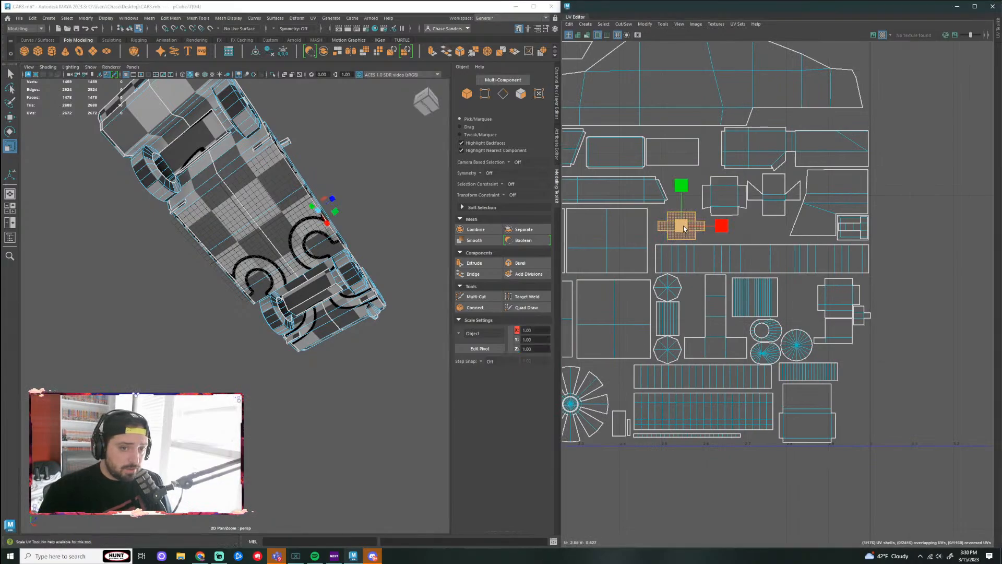
key(e)
key(w)
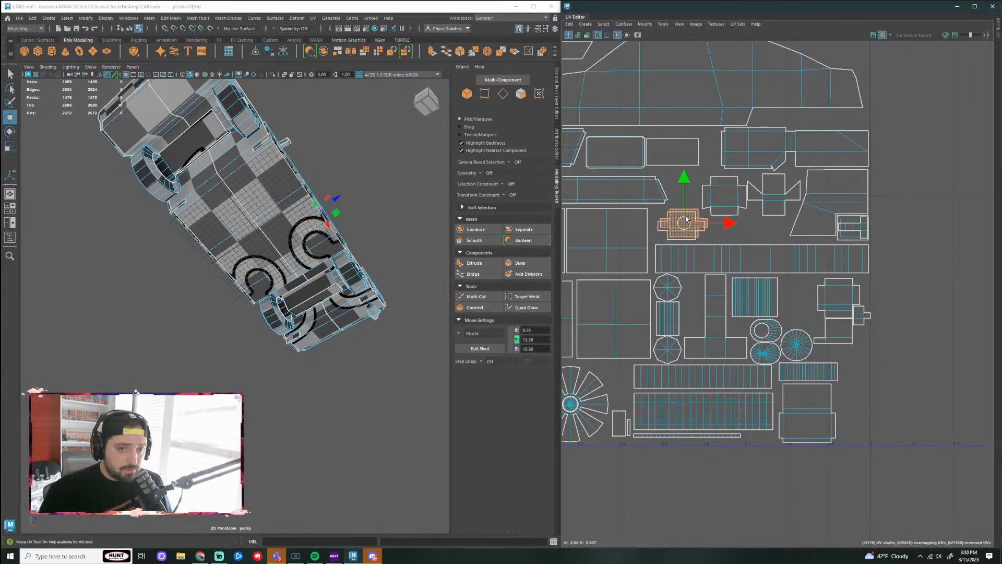
drag(687, 219, 688, 176)
key(ctrl+z)
Step: Scale the plain rectangular shell down and move it up into the gap beneath the car side shell
scroll(697, 155, up, 2)
click(683, 160)
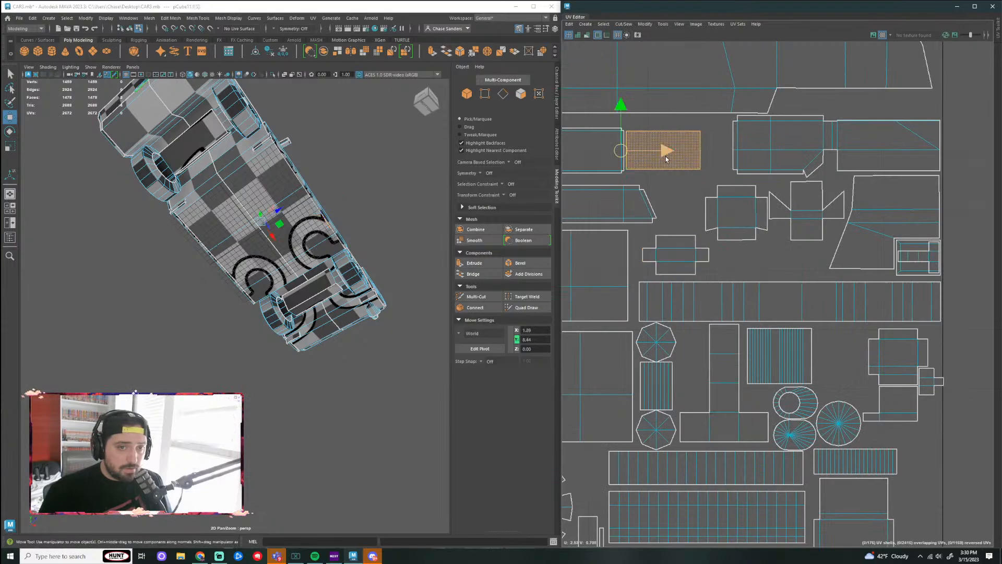
key(r)
key(w)
drag(663, 150, 699, 134)
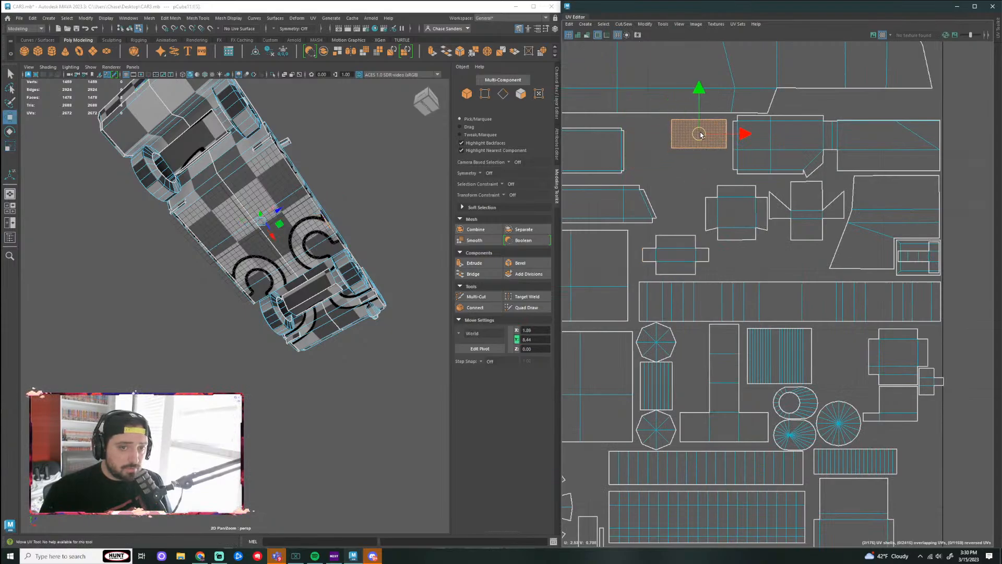
Step: Rearrange the three cross-shaped shells above the long strip: winged one under the small rectangle, small one centred, large one beside the angled shell
drag(834, 184, 716, 228)
drag(773, 211, 679, 181)
click(806, 265)
click(810, 209)
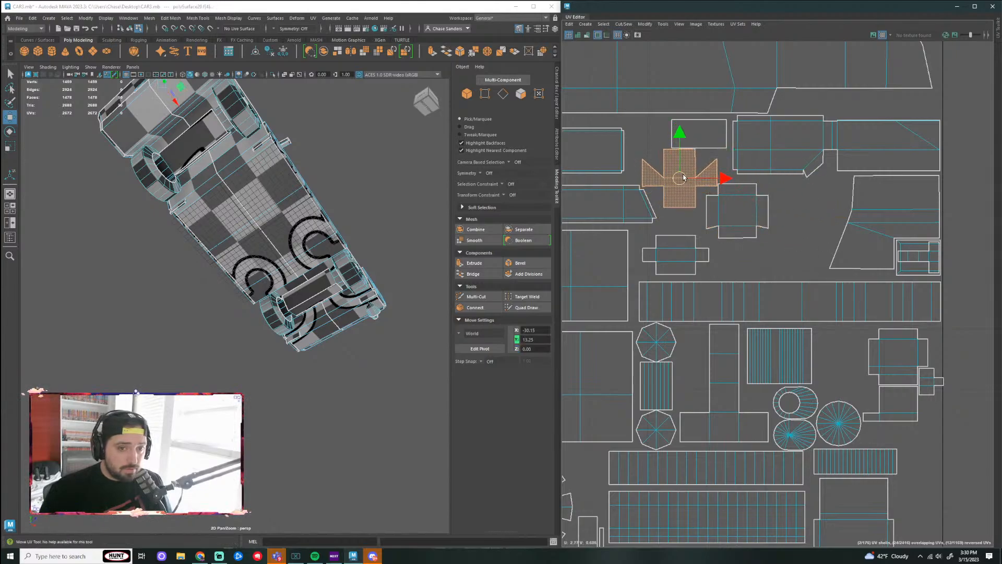
click(737, 220)
drag(737, 221, 812, 210)
click(673, 256)
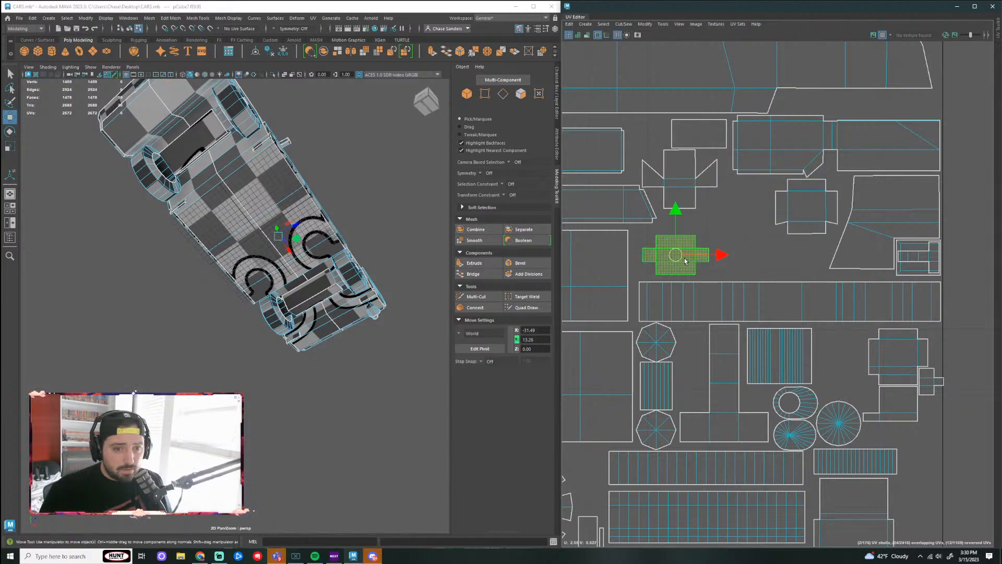
drag(674, 256, 733, 209)
Step: Cut the long underbody strip shell along a crosswise edge near its middle
click(747, 286)
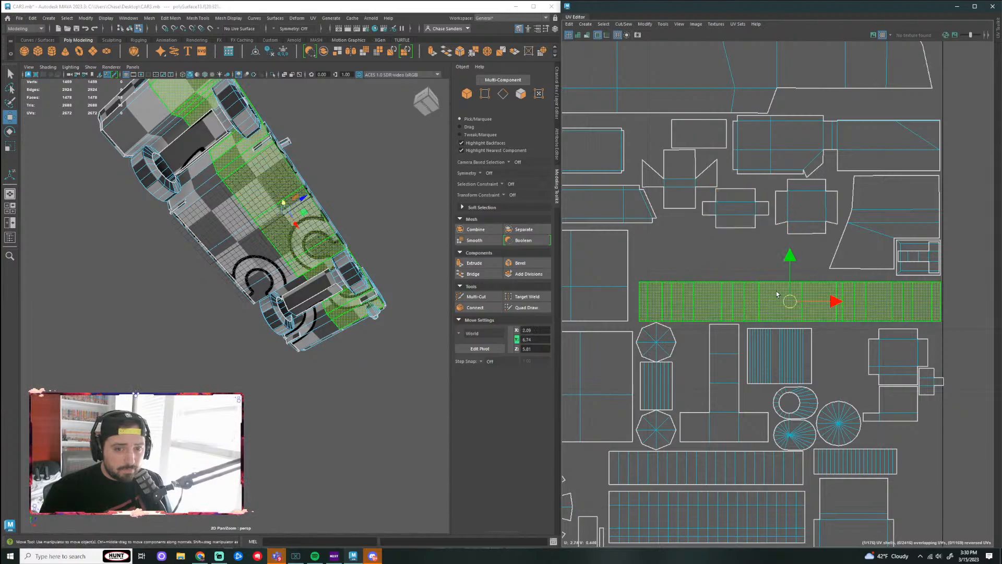
key(r)
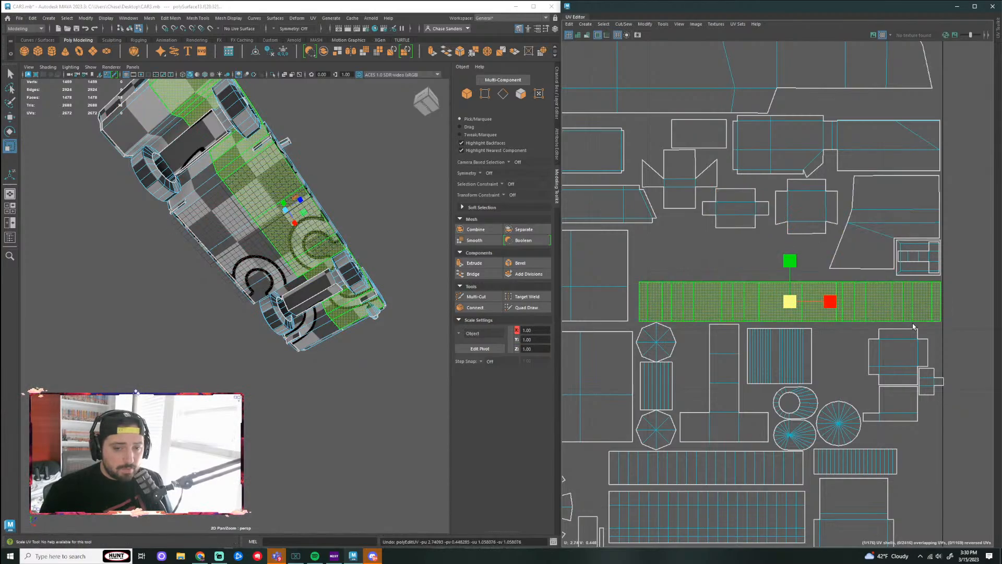
scroll(805, 285, down, 3)
right_click(780, 263)
click(779, 240)
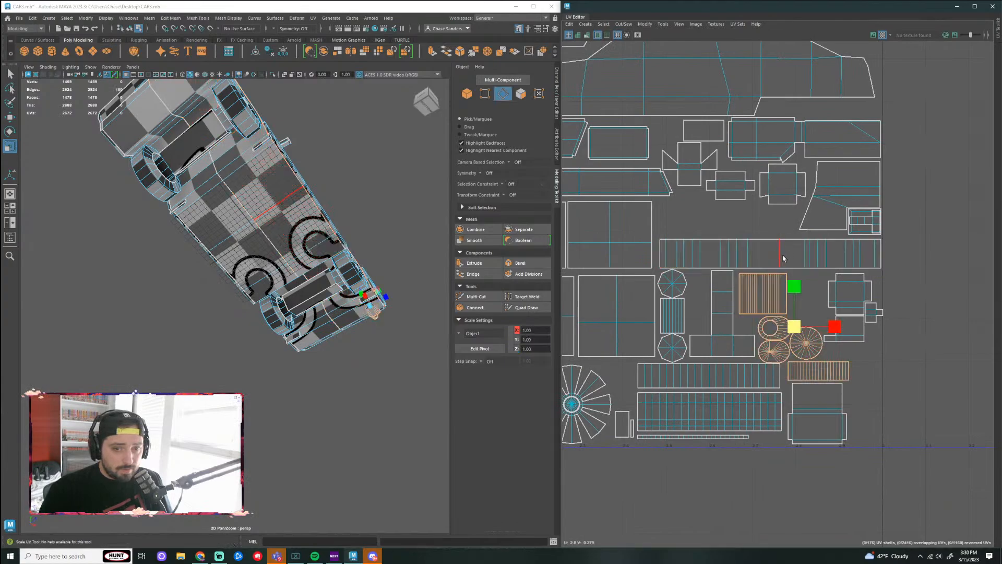
click(784, 249)
scroll(791, 233, up, 3)
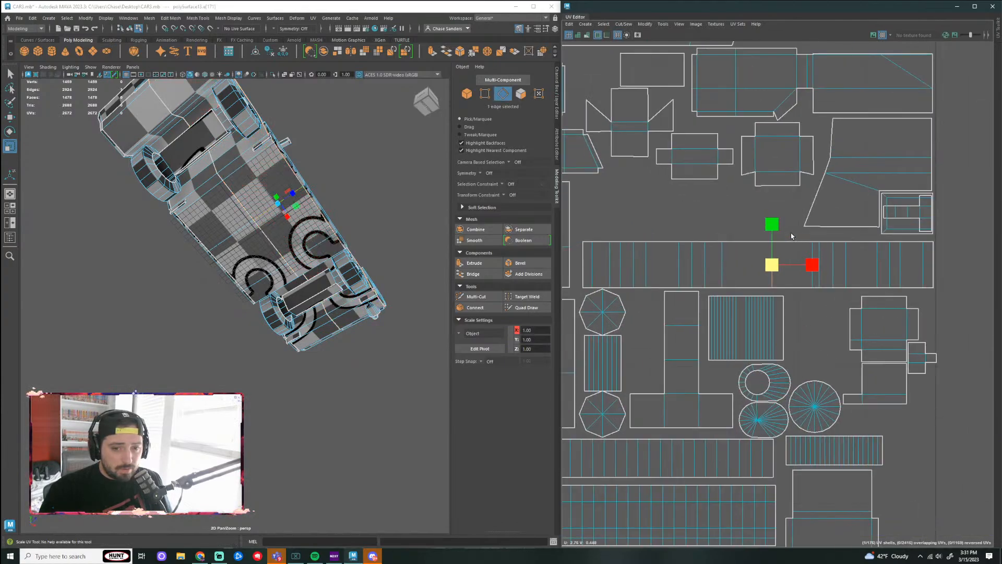
click(630, 24)
click(638, 72)
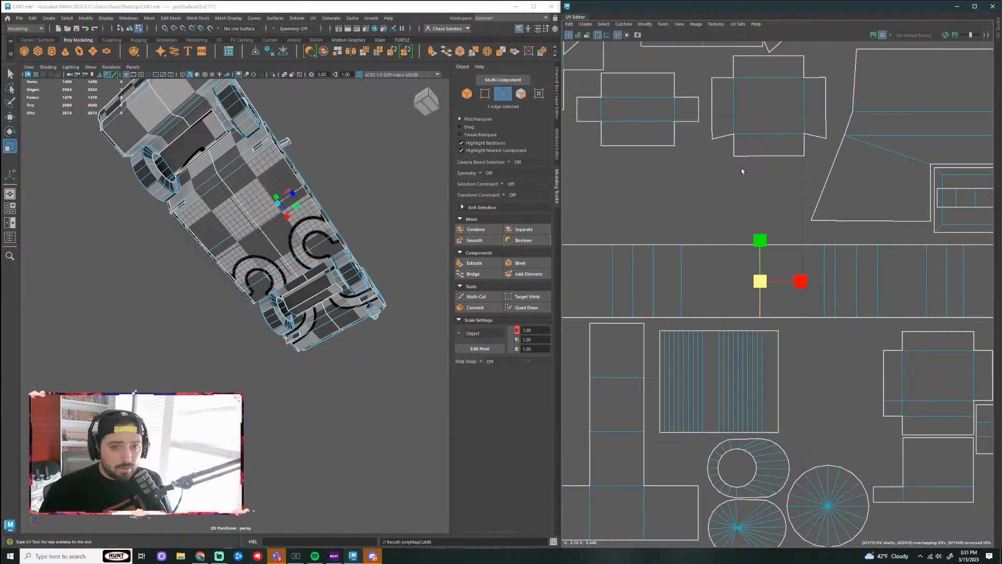
Step: Try to move one half of the cut underbody strip shell outward past the UV tile's edge
right_drag(794, 307, 770, 281)
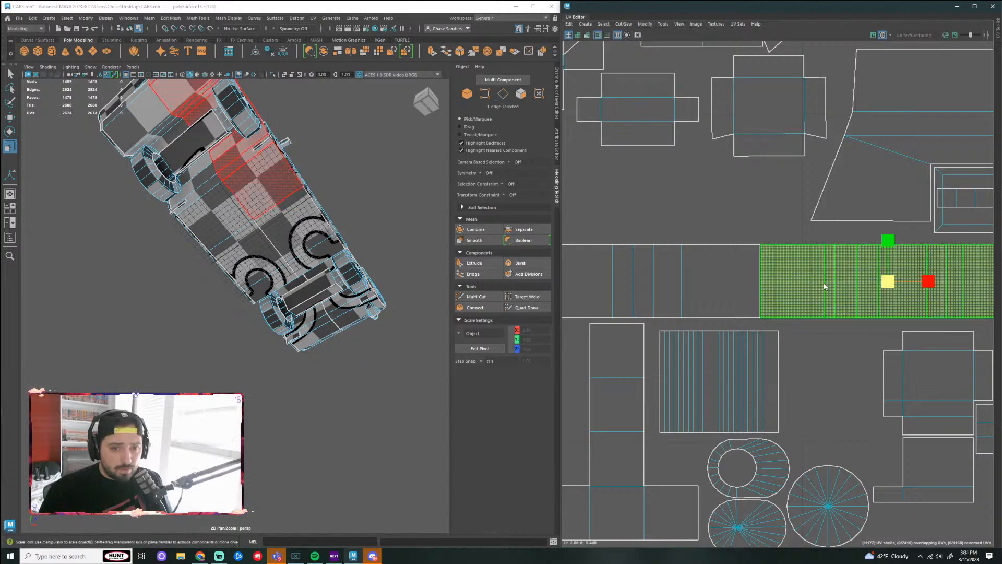
scroll(888, 282, down, 2)
click(913, 282)
key(w)
mouse_move(924, 287)
mouse_down()
mouse_move(978, 273)
mouse_move(991, 283)
mouse_move(739, 273)
mouse_move(999, 278)
mouse_up()
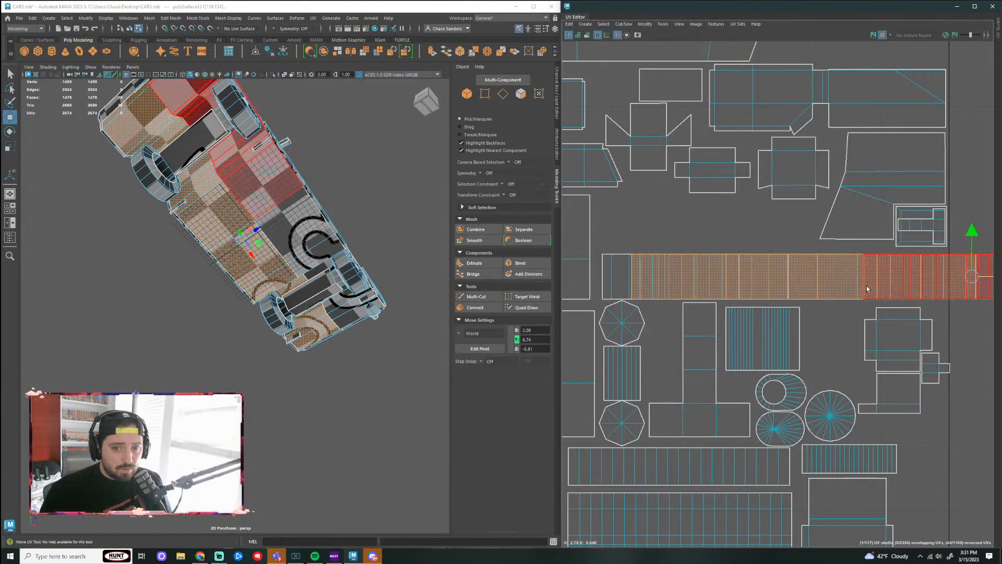
click(828, 294)
scroll(835, 282, down, 2)
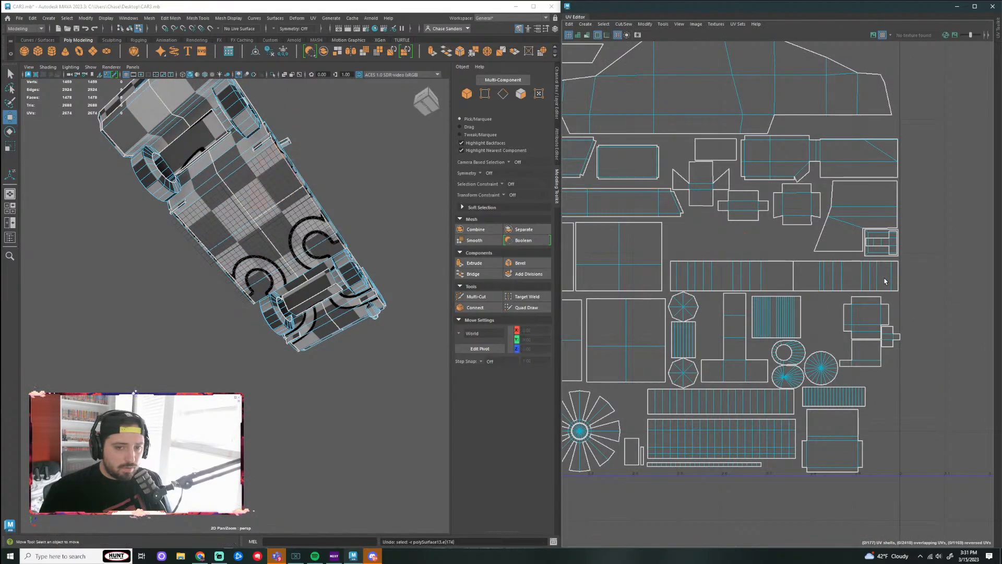
Step: Examine the complete packed UV layout within the tile and the checker pattern across the whole car
scroll(894, 280, down, 2)
scroll(898, 287, down, 2)
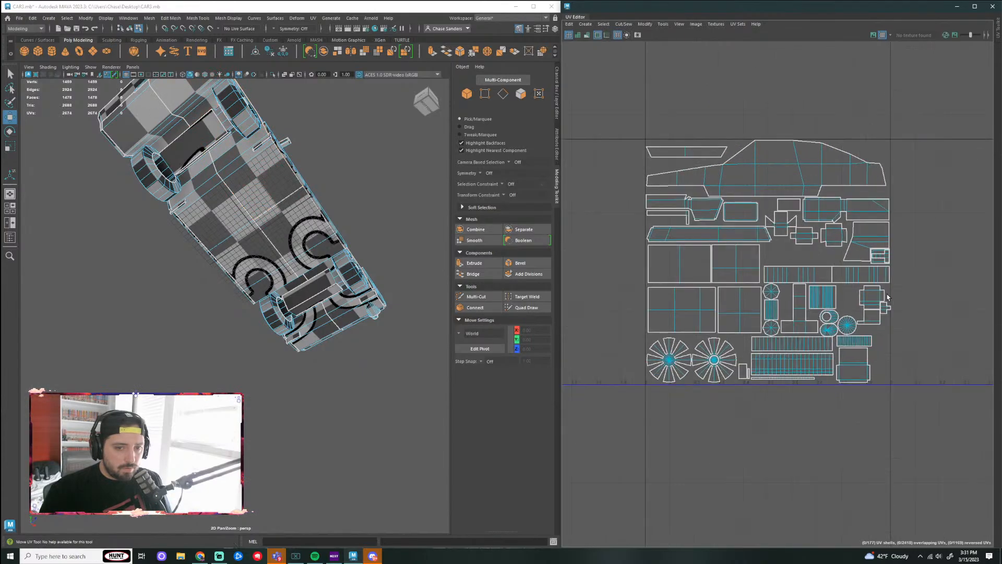
scroll(920, 291, up, 3)
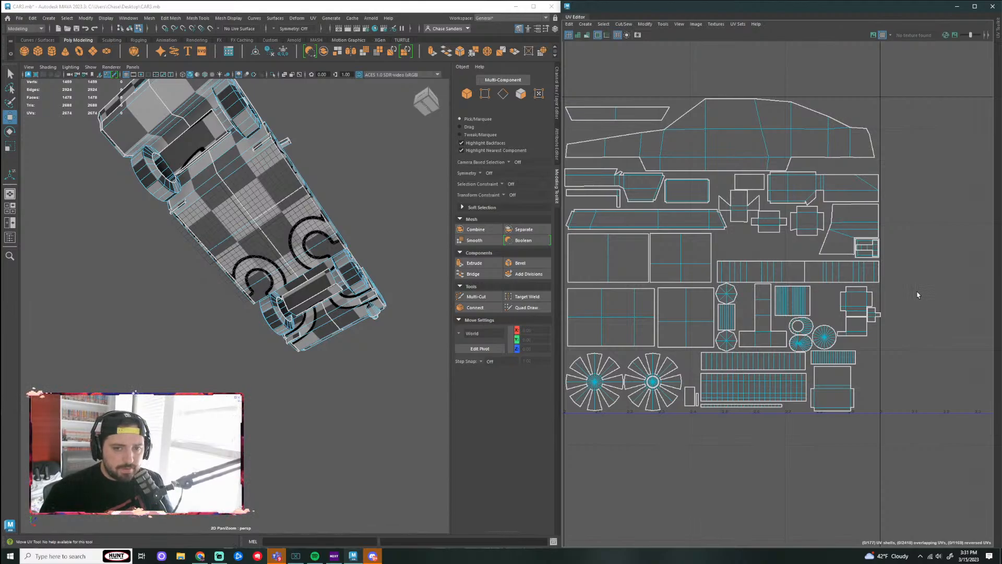
scroll(685, 205, down, 2)
right_click(738, 232)
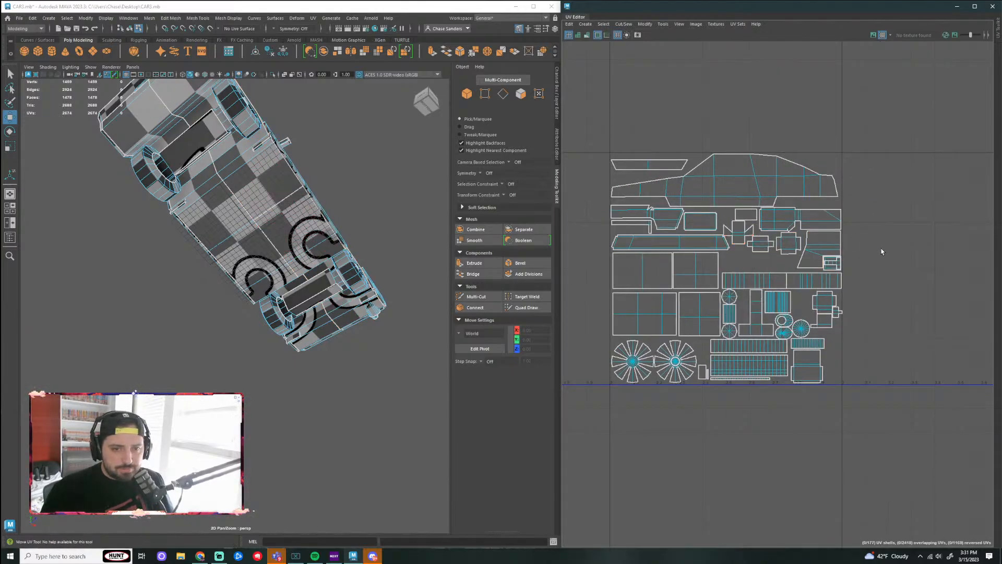
scroll(880, 303, down, 1)
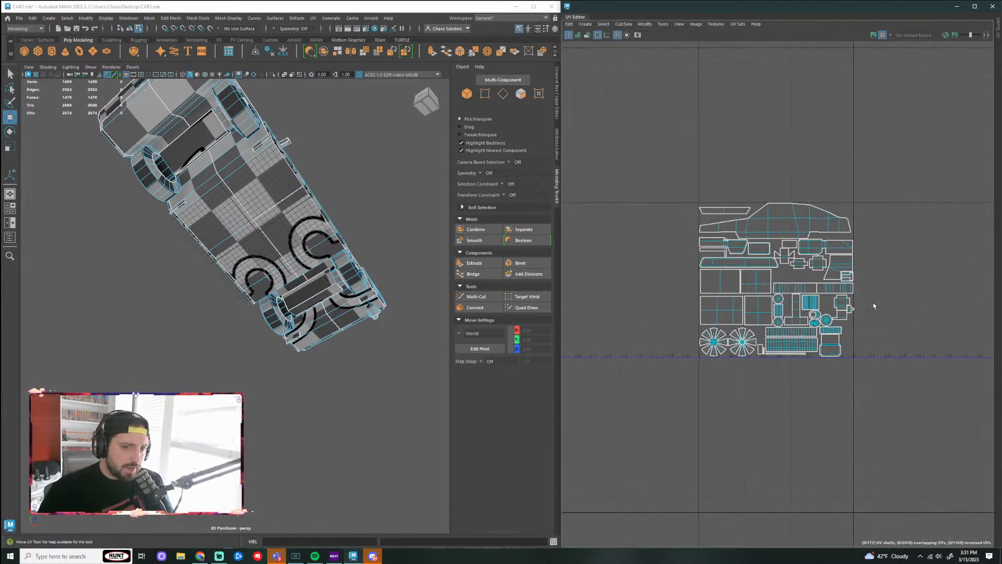
alt+drag(326, 369, 271, 292)
click(223, 221)
scroll(293, 354, down, 5)
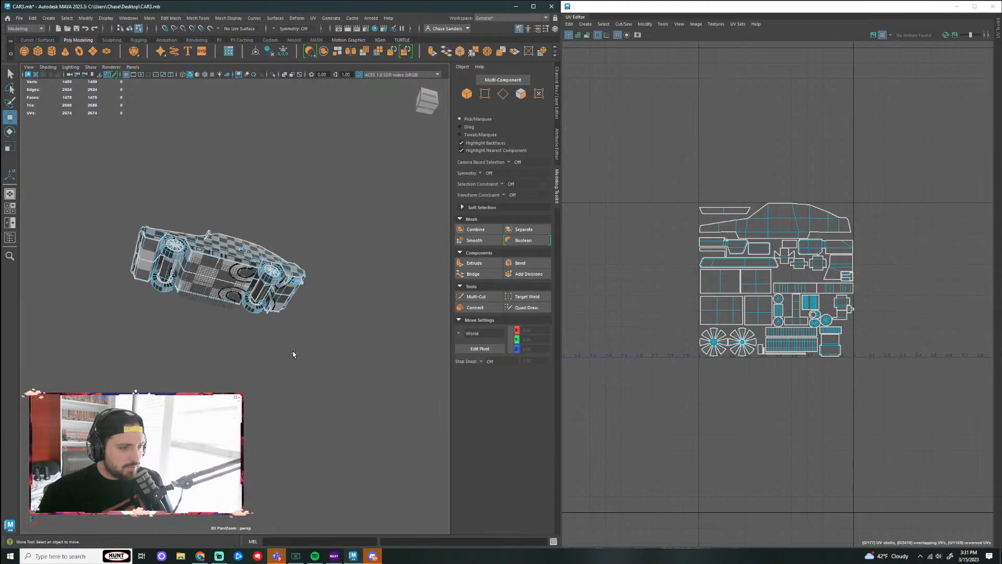
alt+drag(293, 353, 326, 441)
scroll(228, 364, up, 5)
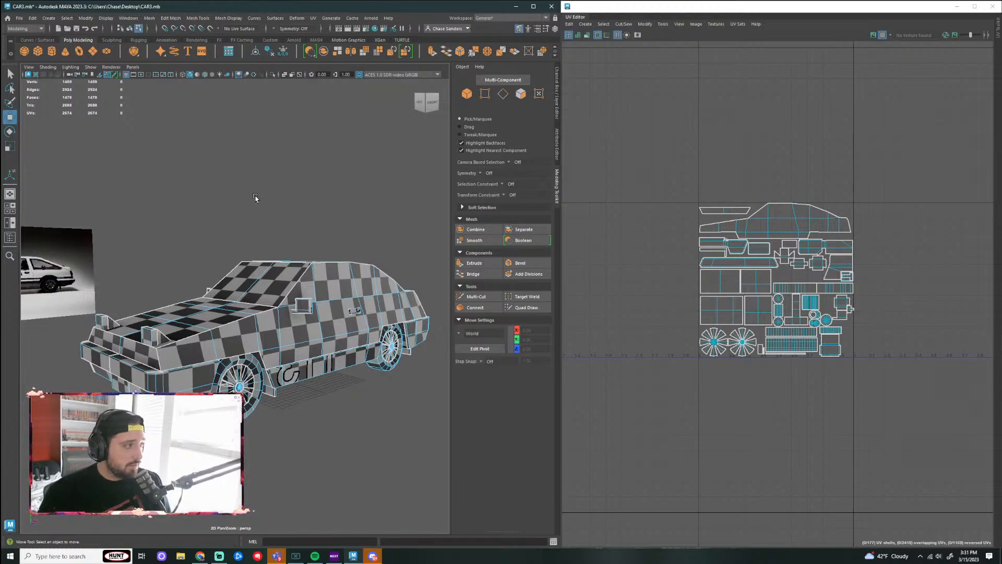
scroll(815, 295, up, 4)
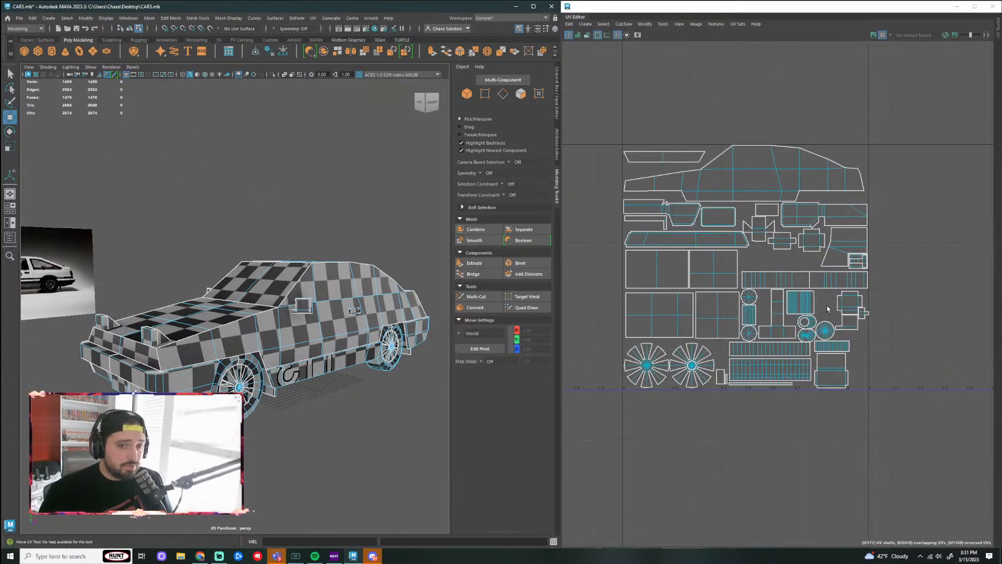
alt+middle_drag(753, 255, 780, 239)
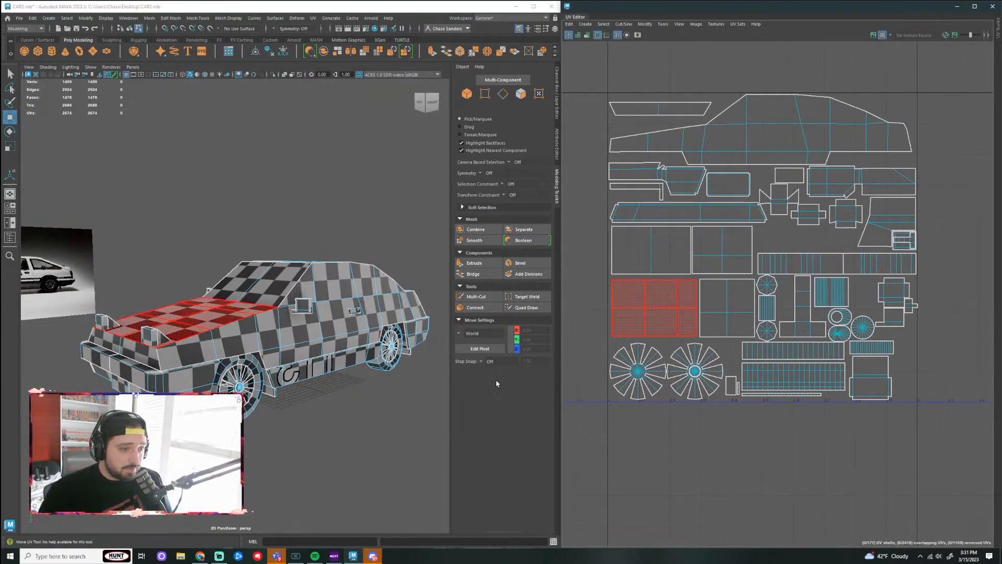
Step: Inspect the checker pattern along the car's side, side skirt and rear wheel against the matching UV shells
scroll(303, 405, down, 3)
alt+drag(301, 405, 284, 405)
scroll(309, 418, up, 3)
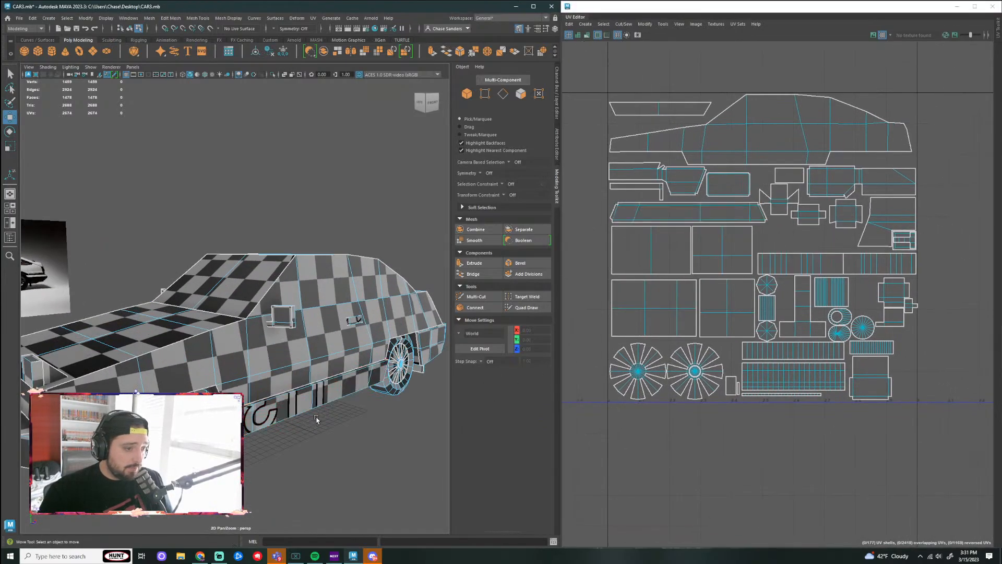
alt+right_drag(310, 417, 309, 424)
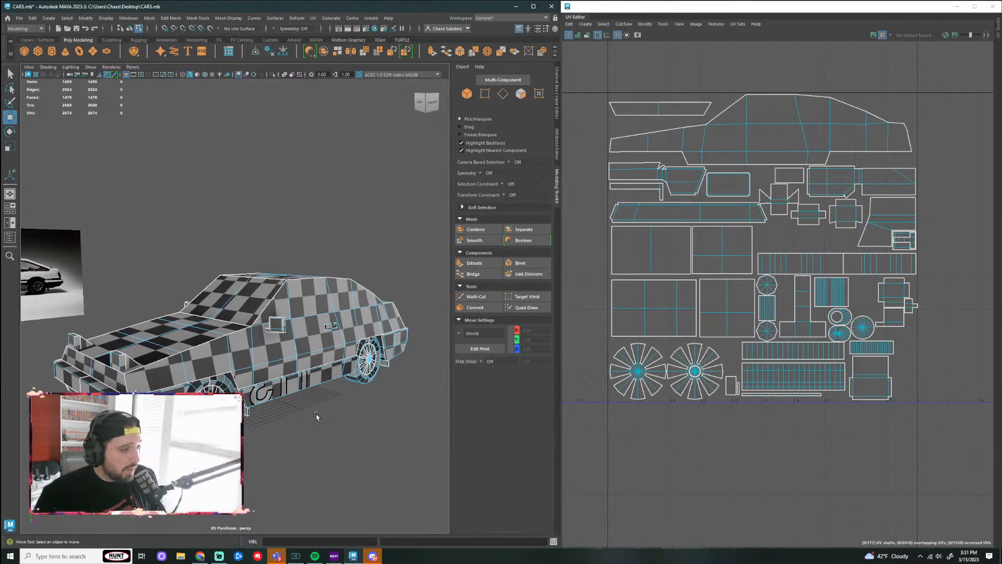
click(335, 351)
scroll(333, 352, down, 2)
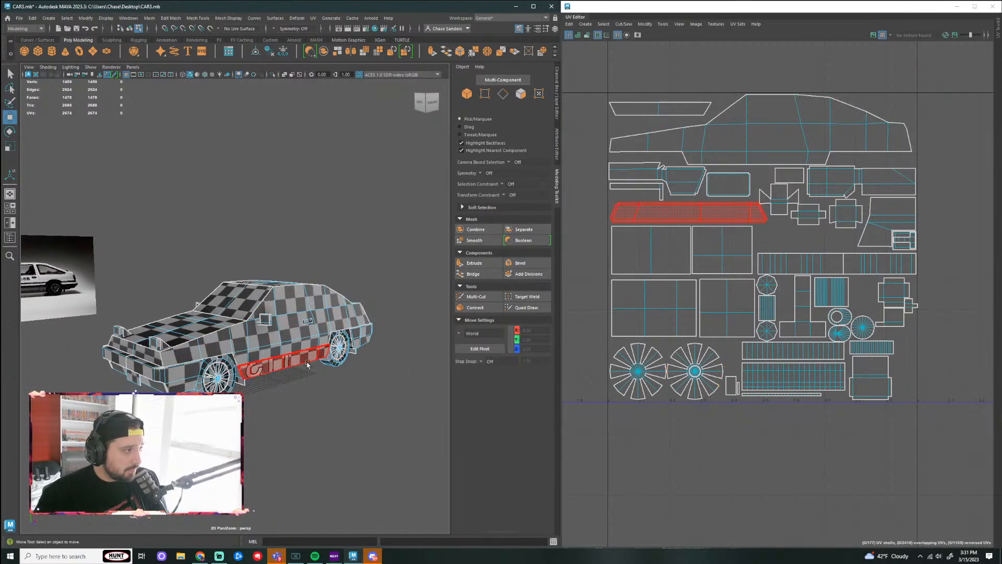
alt+middle_drag(317, 356, 330, 328)
alt+drag(330, 328, 345, 387)
click(353, 404)
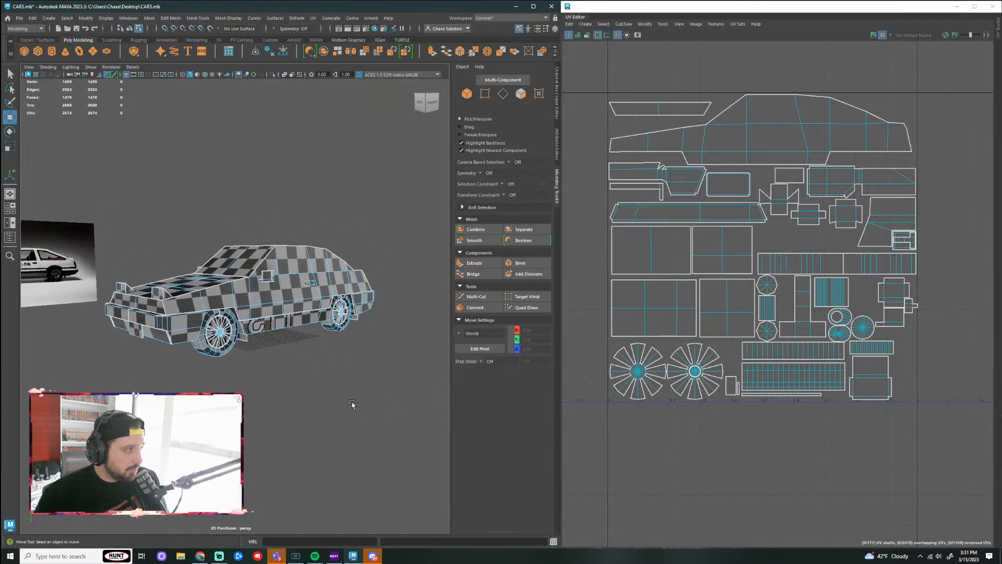
click(339, 320)
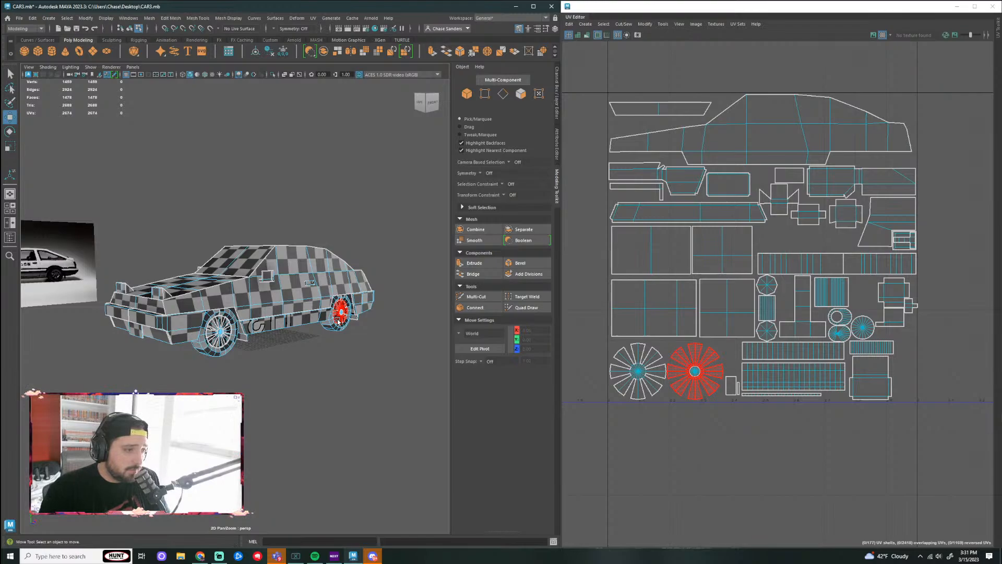
click(292, 230)
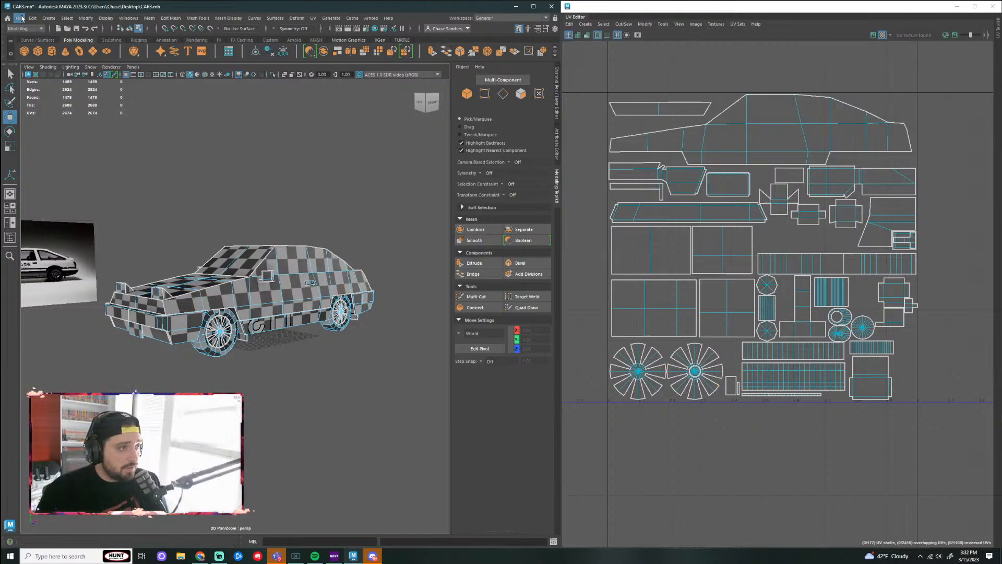
Step: Delete the construction history on all objects in the scene
click(49, 18)
mouse_move(32, 17)
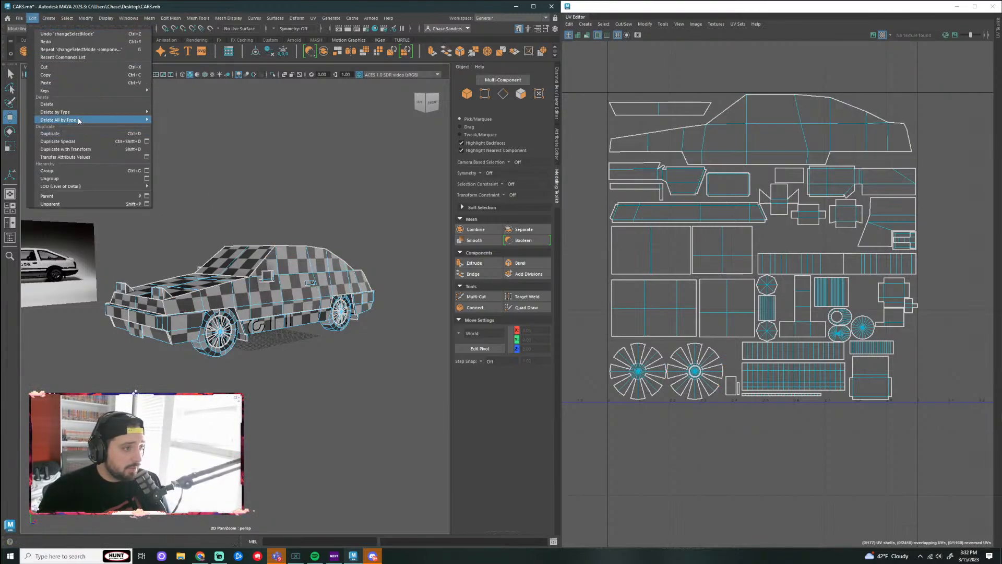
mouse_move(114, 119)
click(221, 137)
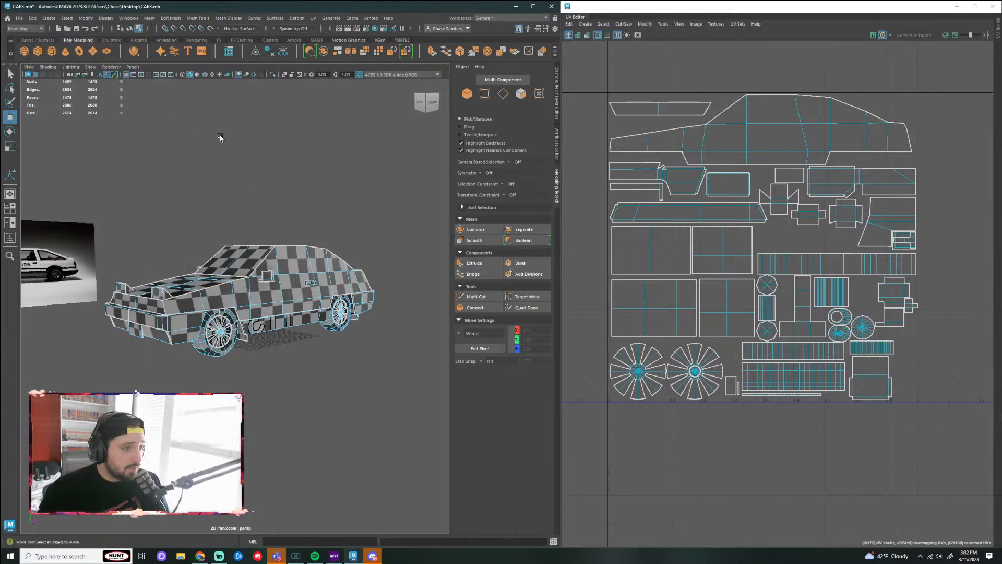
click(33, 17)
click(150, 120)
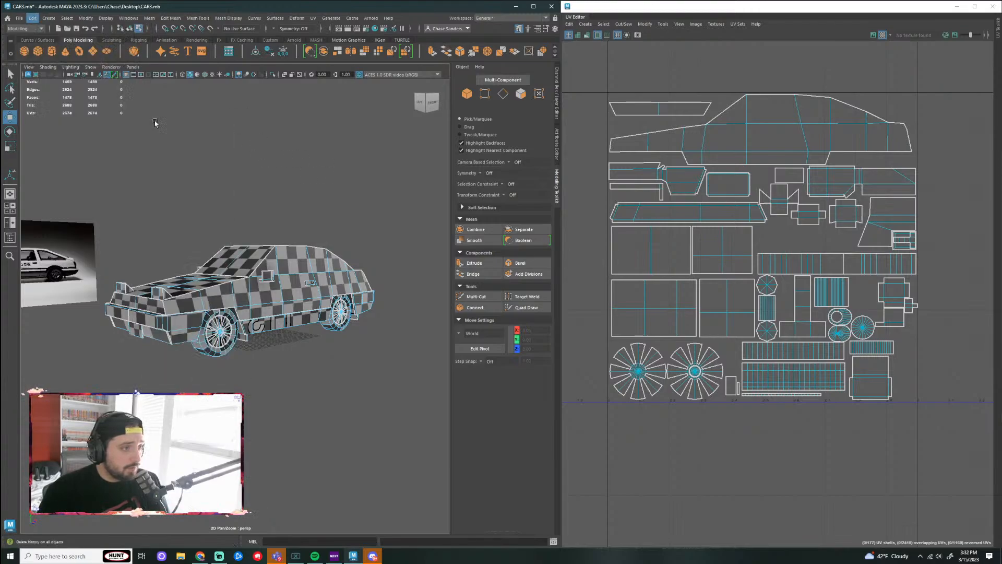
Step: Save the scene as a new Maya Binary file named CARUVD on the desktop
click(19, 17)
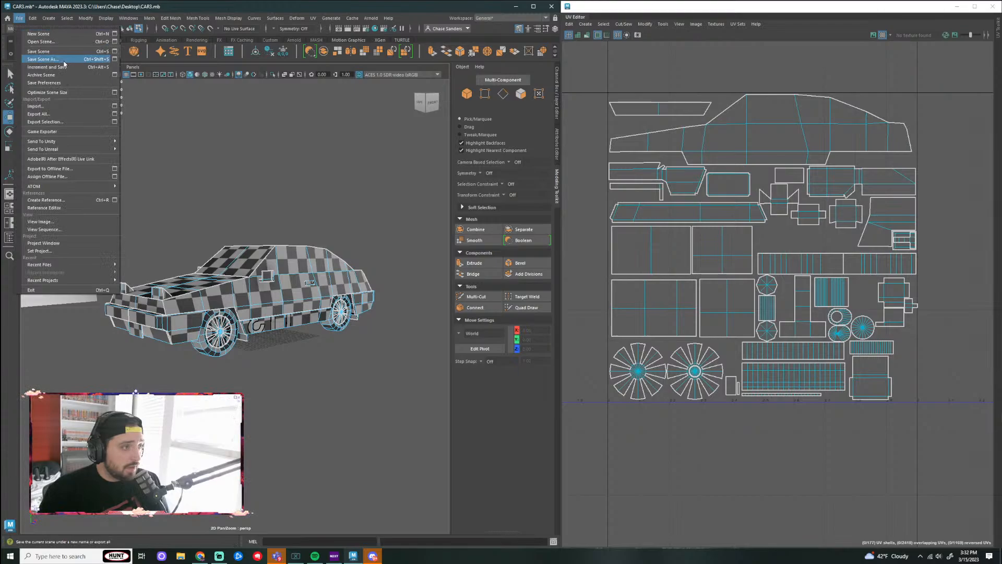
click(43, 59)
click(400, 298)
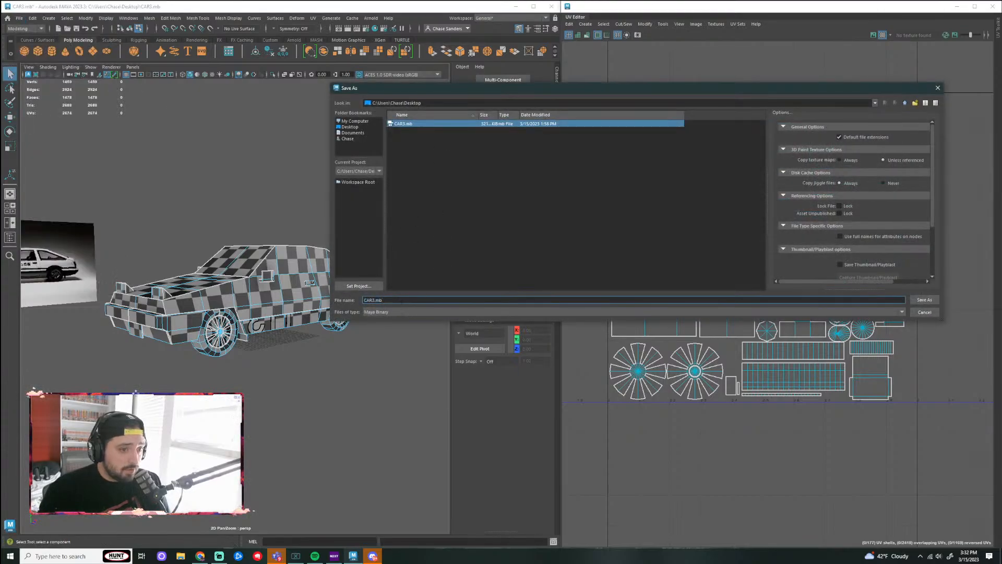
key(BackSpace)
key(BackSpace)
key(BackSpace)
key(BackSpace)
text(UVD)
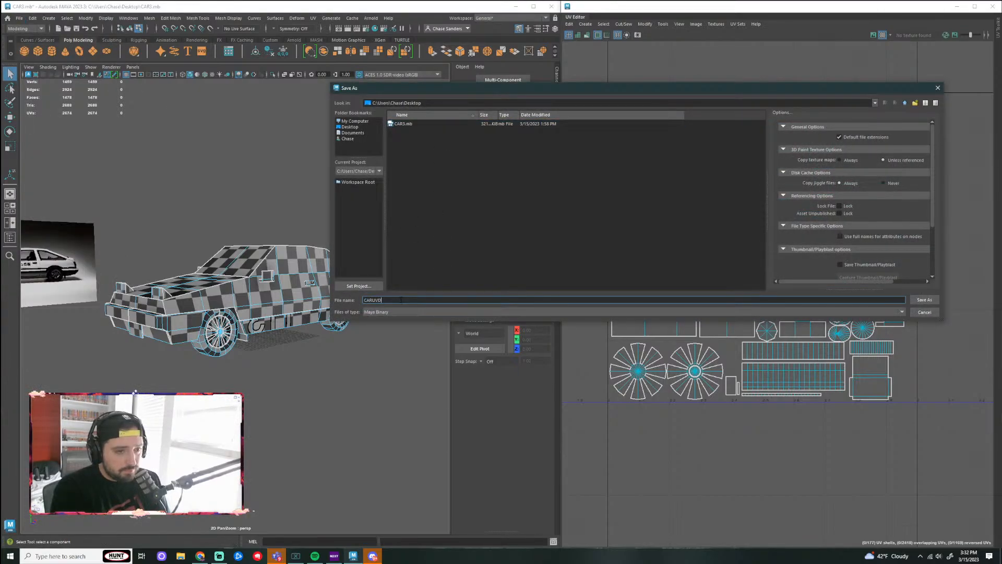
key(Return)
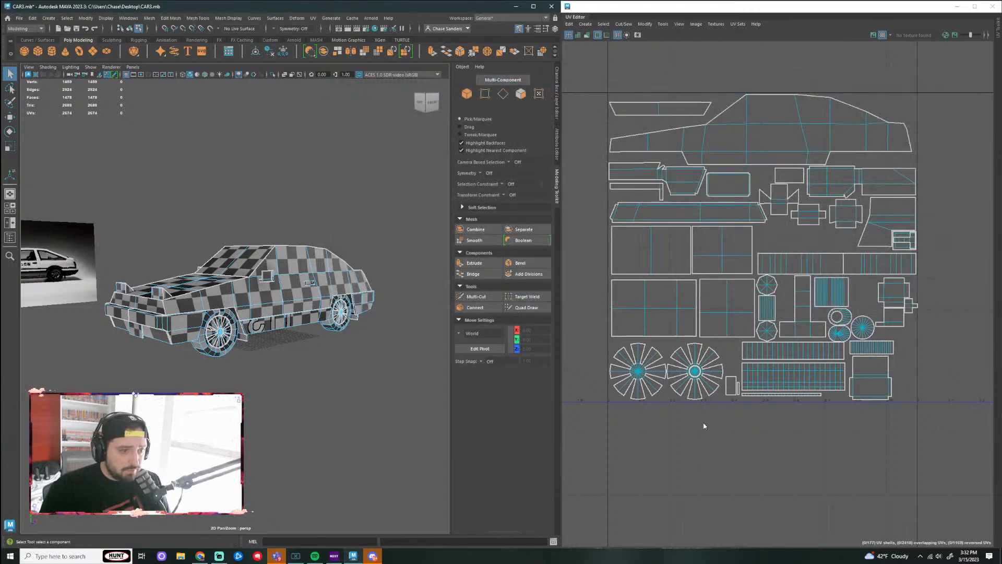